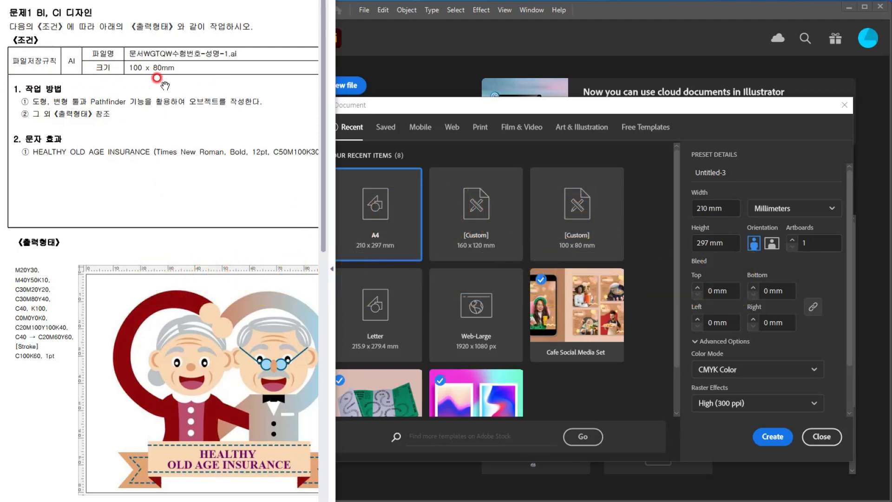
Step: Create a new CMYK document 100 mm wide and 80 mm high at 300 ppi
{"action": "left_click", "coordinate": [396, 106]}
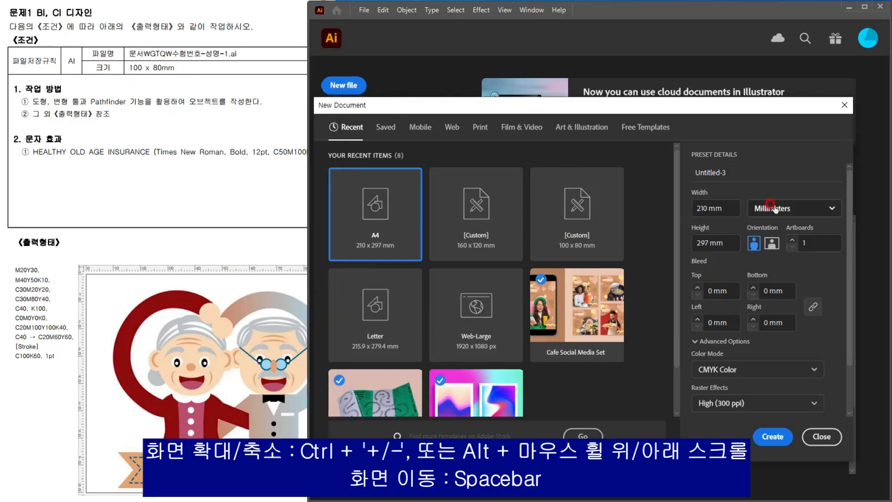
{"action": "left_click_drag", "start_coordinate": [733, 208], "coordinate": [680, 208]}
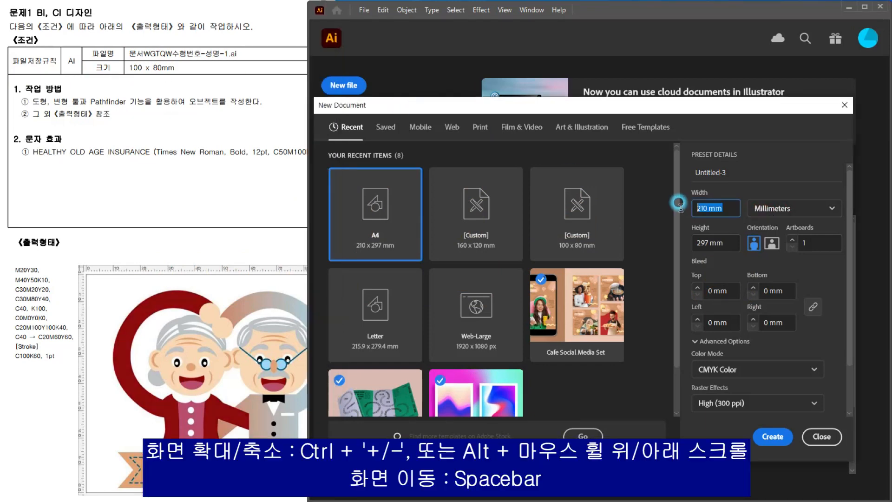
{"action": "type", "text": "100"}
{"action": "key", "text": "Tab"}
{"action": "key", "text": "Tab"}
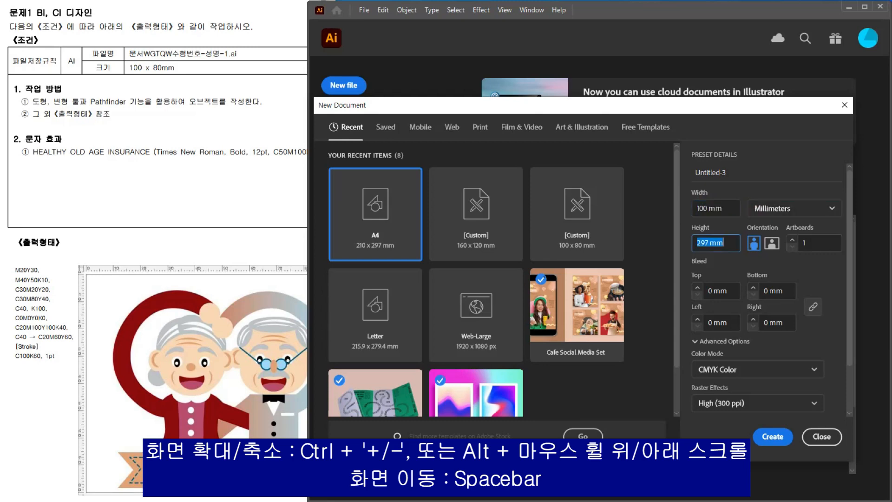
{"action": "type", "text": "800"}
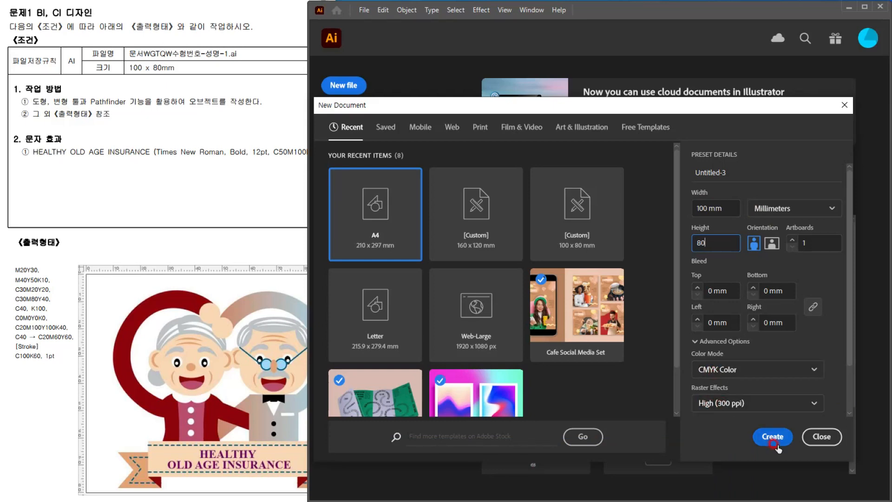
{"action": "left_click", "coordinate": [773, 441]}
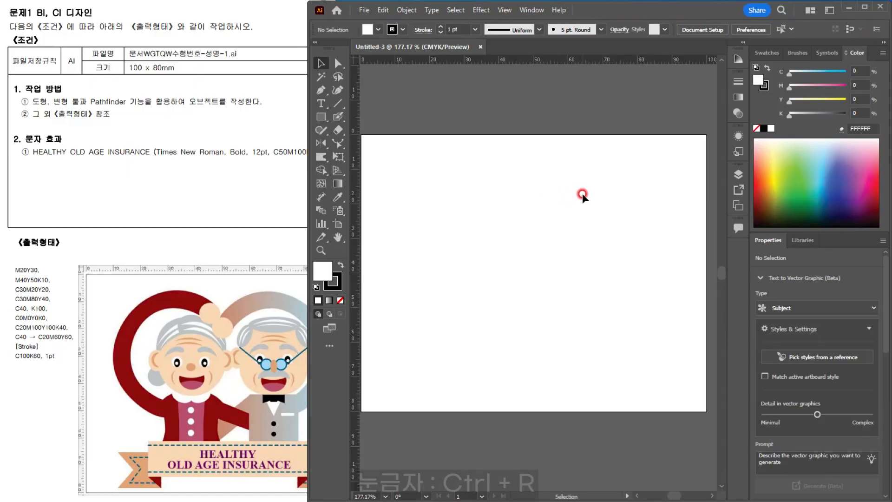
Step: Show the document's color swatches
{"action": "left_click", "coordinate": [766, 52]}
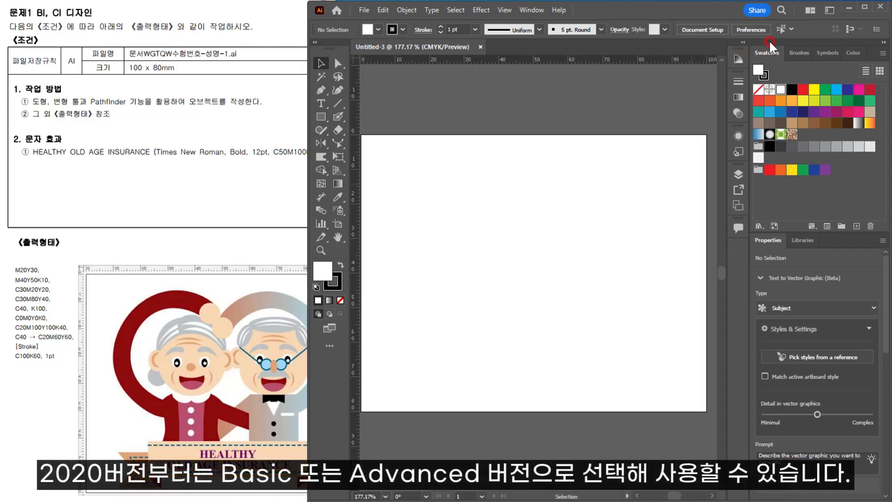
{"action": "left_click", "coordinate": [534, 10]}
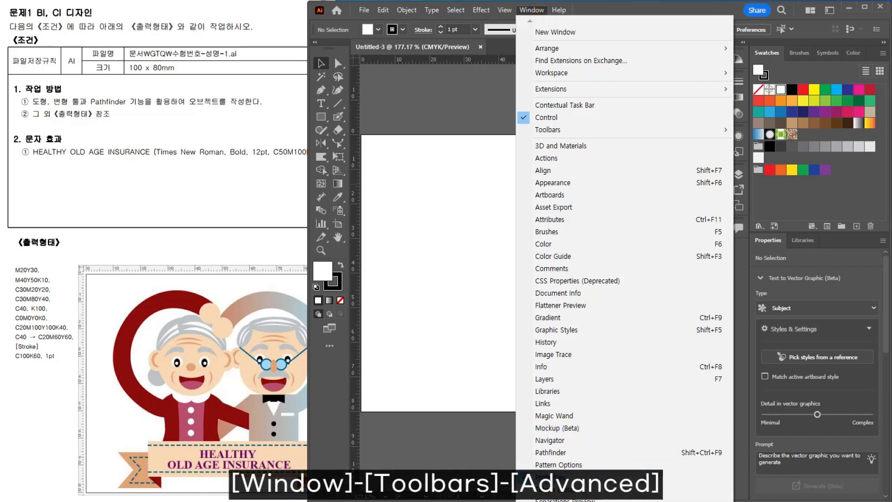
{"action": "left_click", "coordinate": [540, 8]}
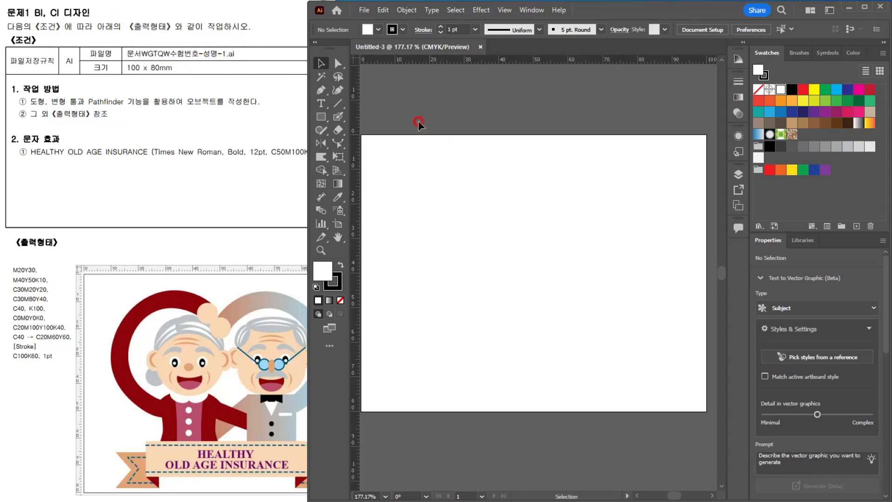
Step: Save the document on the computer in the GTQ folder as Illustrator file 수험번호-성명-1
{"action": "left_click", "coordinate": [365, 10]}
{"action": "left_click", "coordinate": [385, 121]}
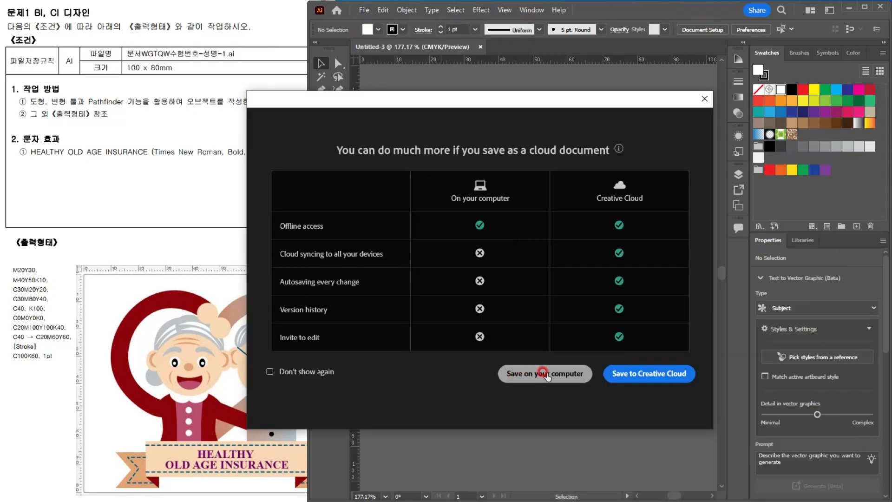
{"action": "left_click", "coordinate": [527, 375]}
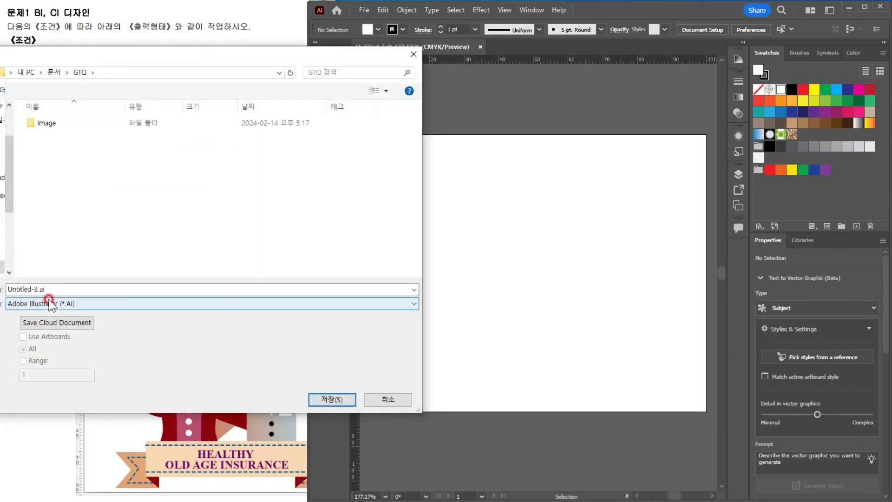
{"action": "left_click", "coordinate": [59, 289]}
{"action": "left_click", "coordinate": [58, 273]}
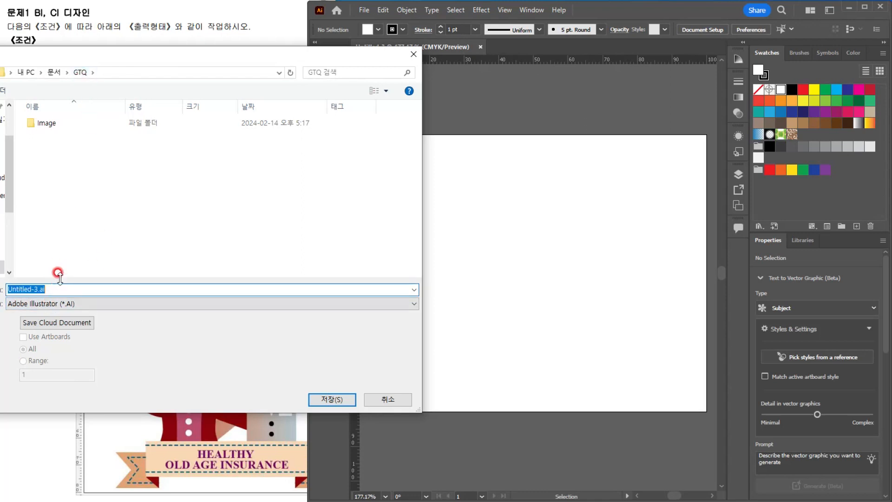
{"action": "type", "text": "수험번호"}
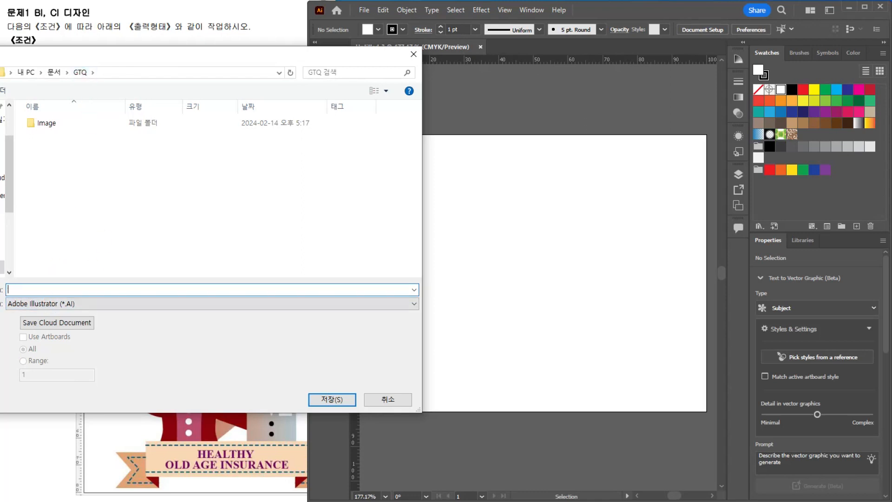
{"action": "type", "text": "-성"}
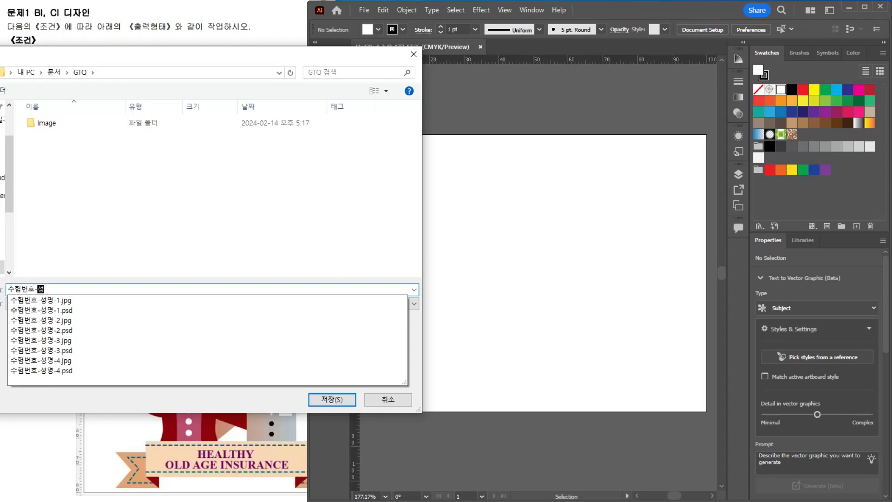
{"action": "type", "text": "명-1"}
{"action": "key", "text": "Return"}
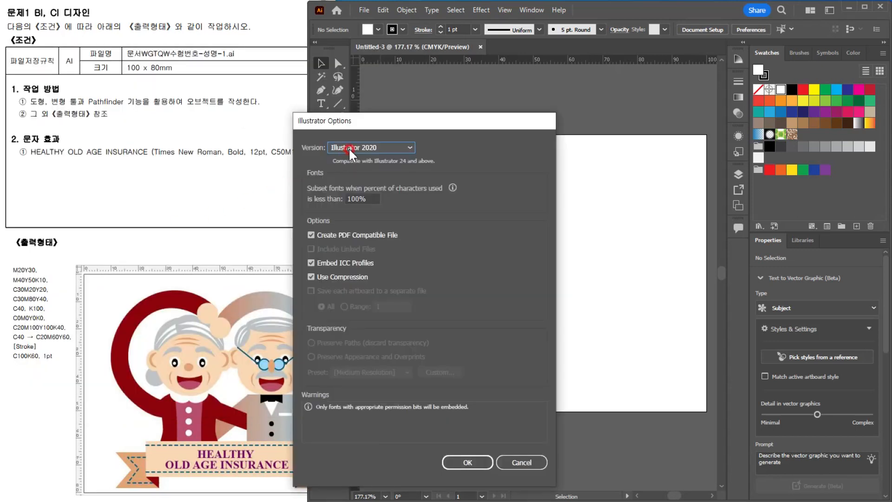
Step: Choose Illustrator CS6 as the file version and accept saving in the legacy format
{"action": "left_click", "coordinate": [348, 147]}
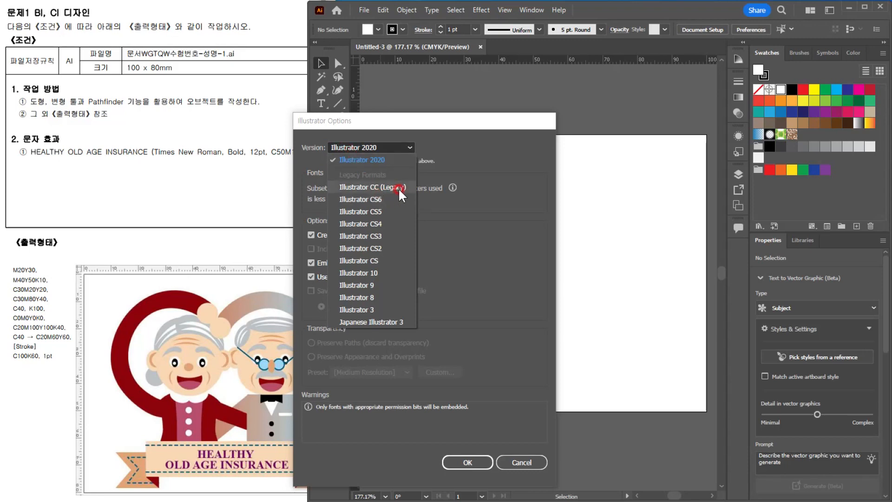
{"action": "left_click", "coordinate": [374, 200]}
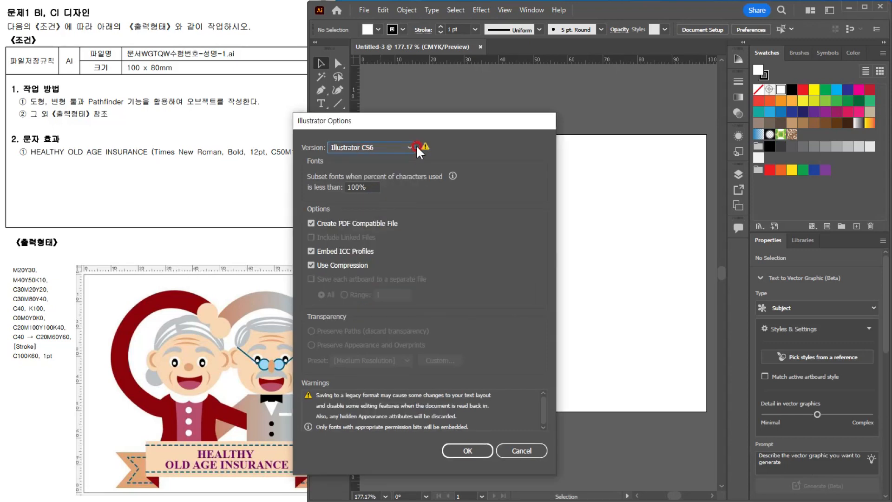
{"action": "left_click", "coordinate": [467, 450]}
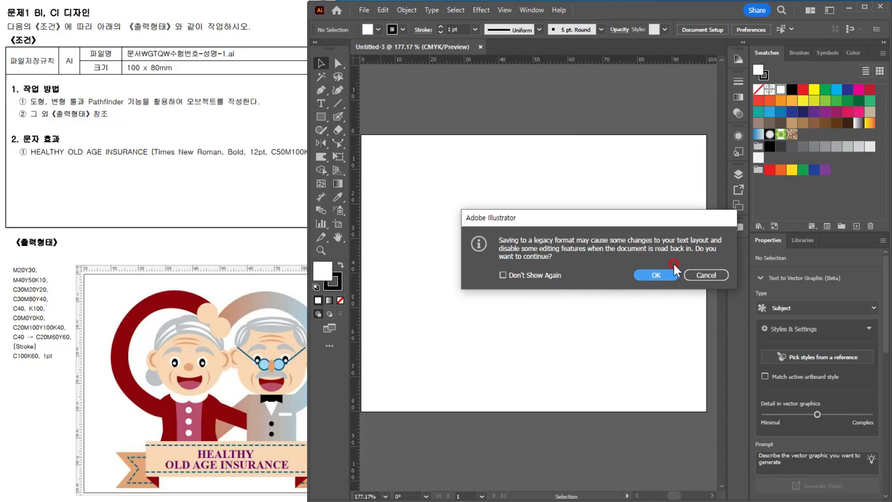
{"action": "left_click", "coordinate": [657, 275]}
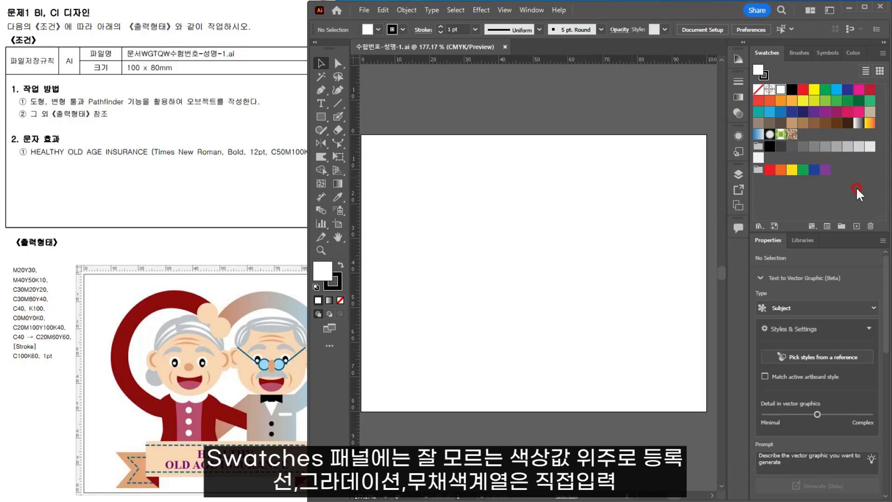
Step: Create a new color group and move the white swatch out of it to the main swatches
{"action": "left_click", "coordinate": [841, 227]}
{"action": "left_click", "coordinate": [453, 259]}
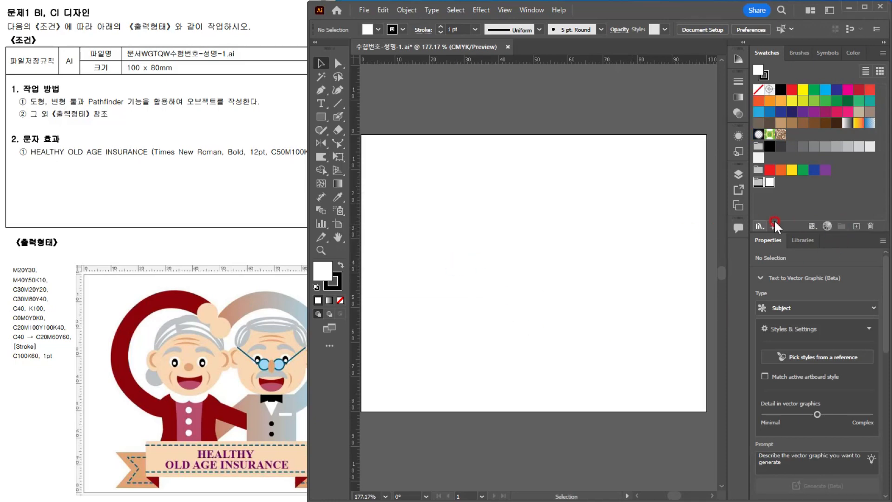
{"action": "left_click", "coordinate": [855, 225]}
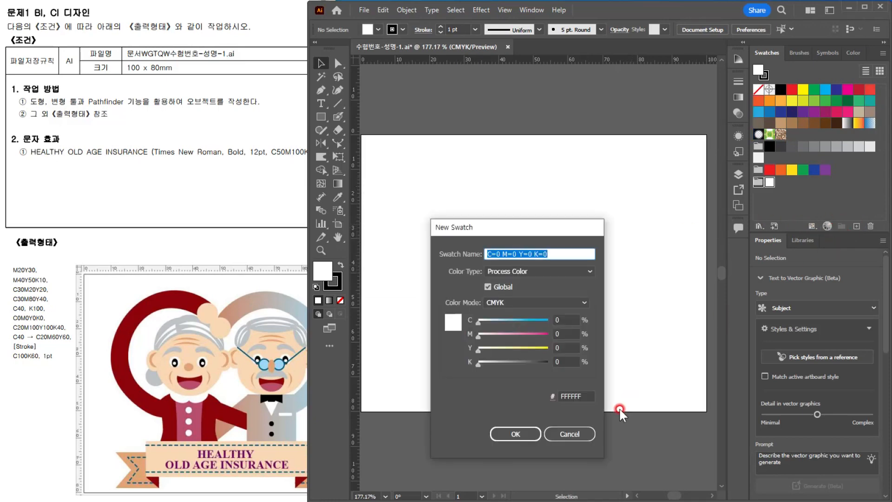
{"action": "left_click", "coordinate": [570, 433]}
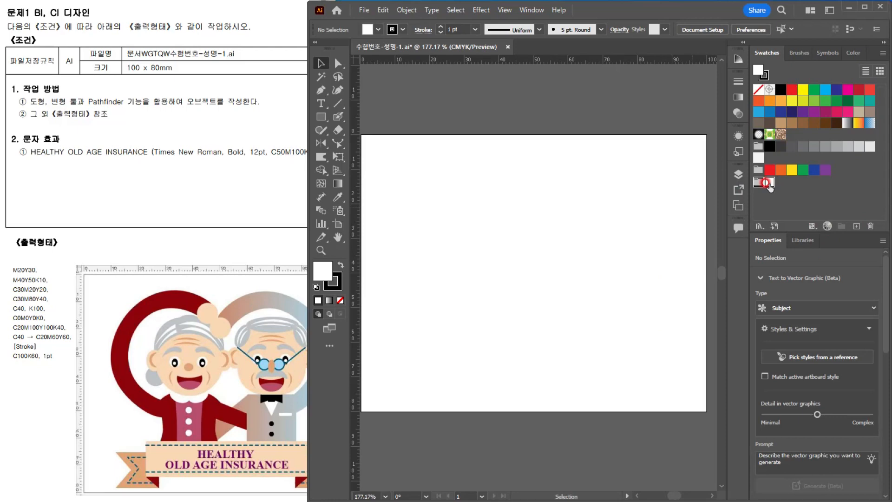
{"action": "left_click_drag", "start_coordinate": [769, 184], "coordinate": [774, 89]}
{"action": "left_click_drag", "start_coordinate": [767, 146], "coordinate": [778, 96]}
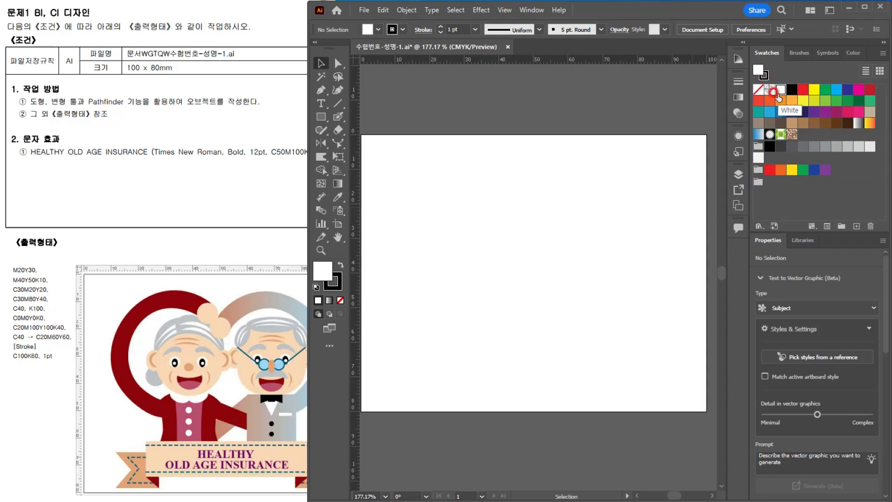
Step: Add a global CMYK swatch with M 20 and Y 30 to the empty color group
{"action": "left_click", "coordinate": [757, 184]}
{"action": "left_click", "coordinate": [757, 185]}
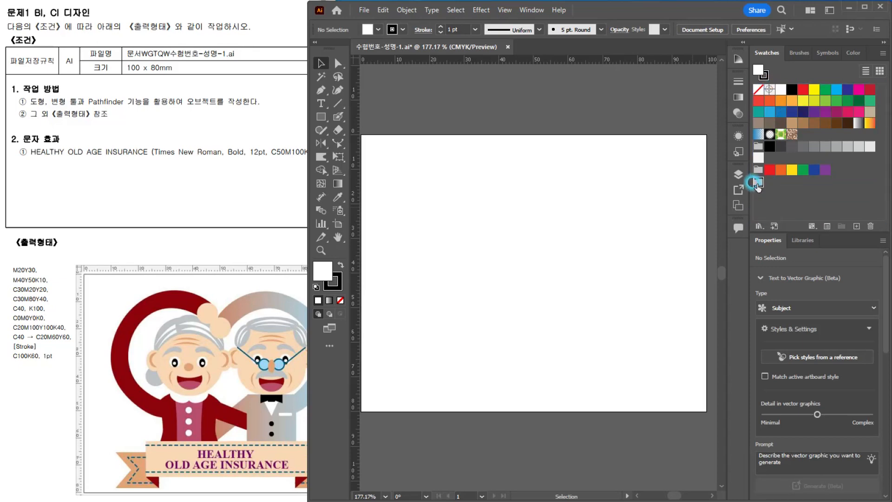
{"action": "left_click", "coordinate": [857, 225]}
{"action": "left_click", "coordinate": [500, 211]}
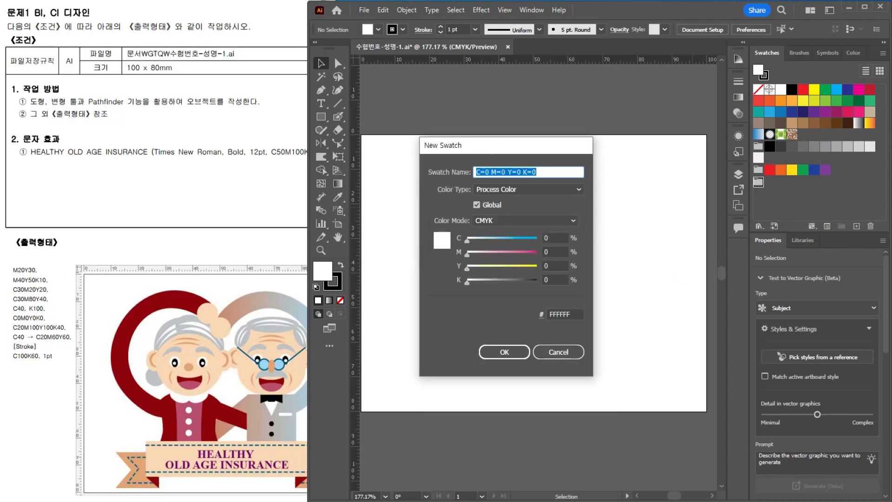
{"action": "left_click", "coordinate": [509, 251]}
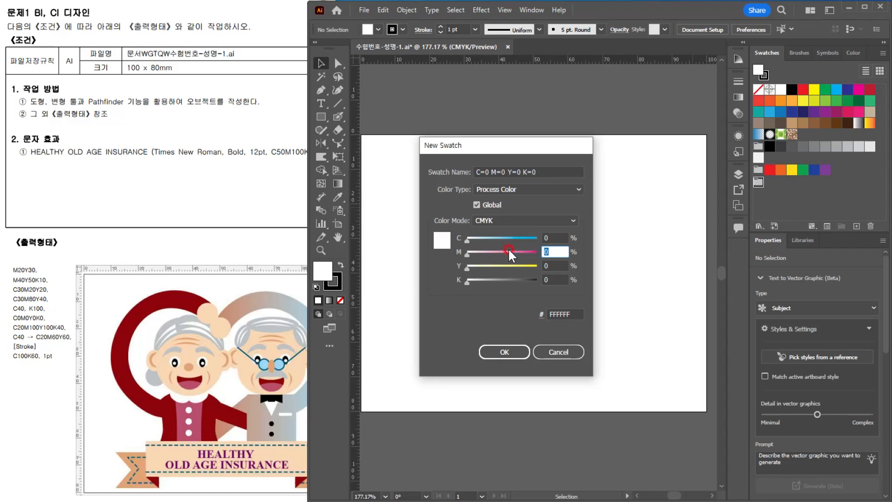
{"action": "type", "text": "20"}
{"action": "key", "text": "Tab"}
{"action": "type", "text": "30"}
{"action": "key", "text": "Return"}
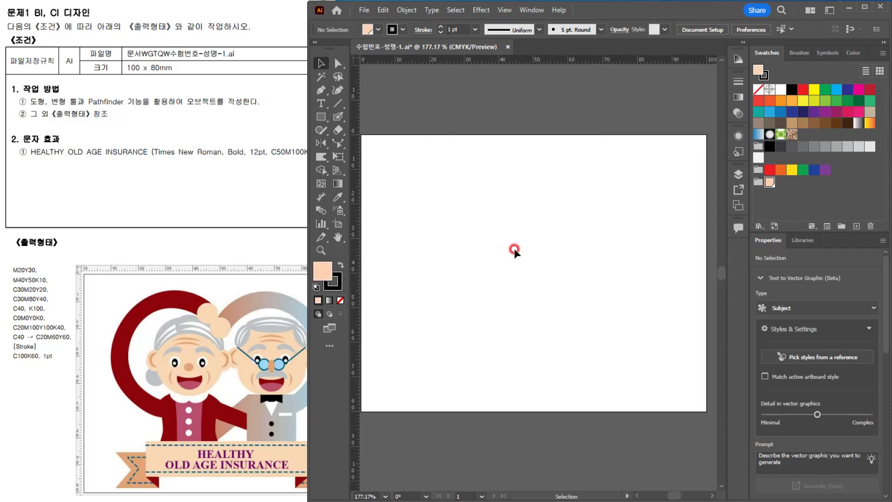
Step: Add a second swatch to the color group with M 40, Y 50 and K 10
{"action": "left_click", "coordinate": [856, 226]}
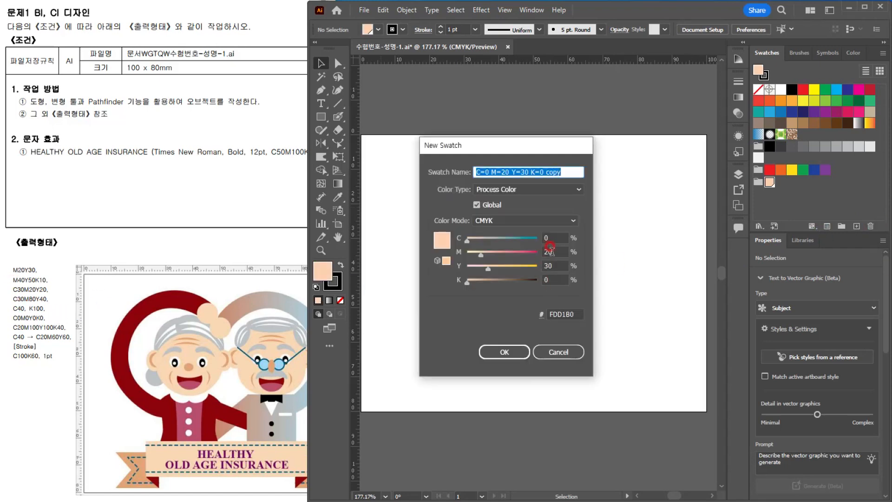
{"action": "left_click", "coordinate": [531, 252]}
{"action": "type", "text": "40"}
{"action": "key", "text": "Tab"}
{"action": "type", "text": "50"}
{"action": "key", "text": "Tab"}
{"action": "type", "text": "10"}
{"action": "key", "text": "Return"}
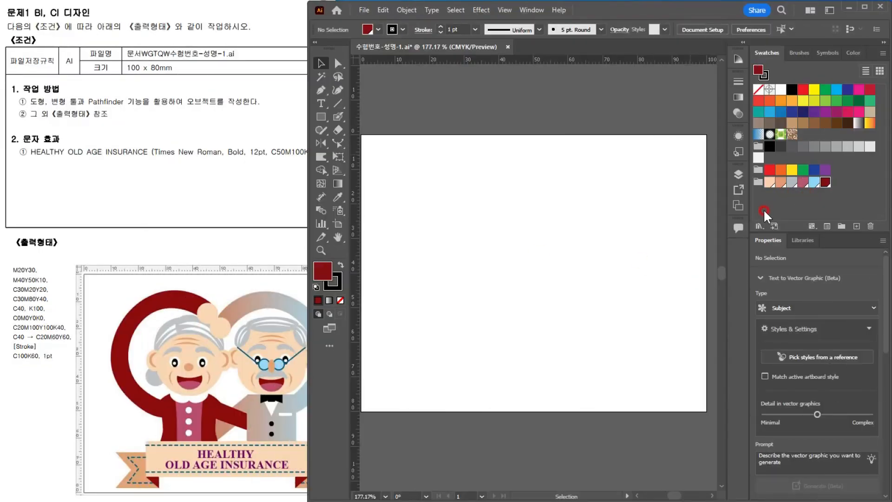
Step: Draw a rectangle about 21.7 mm wide and 26.3 mm high in the lower-right part of the artboard
{"action": "left_click", "coordinate": [49, 329]}
{"action": "left_click_drag", "start_coordinate": [195, 357], "coordinate": [189, 351]}
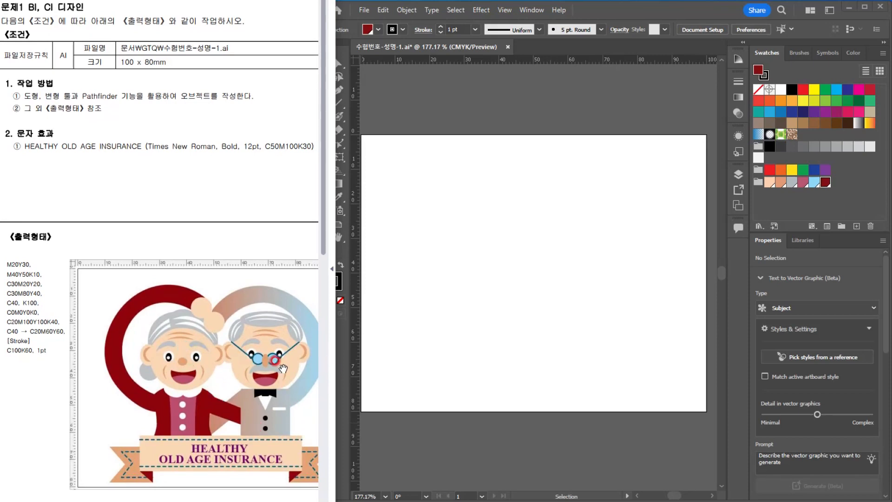
{"action": "left_click", "coordinate": [261, 418]}
{"action": "left_click", "coordinate": [502, 277]}
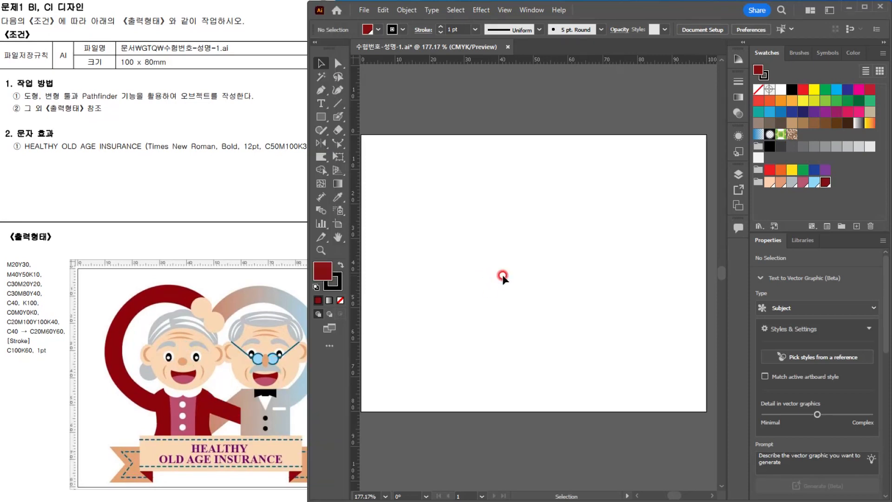
{"action": "left_click", "coordinate": [321, 117]}
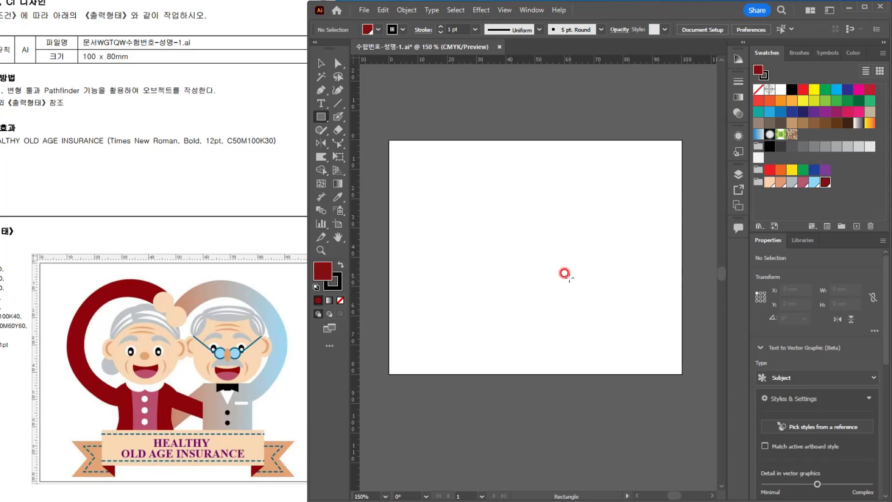
{"action": "left_click_drag", "start_coordinate": [569, 278], "coordinate": [632, 356]}
Step: Remove the stroke from the dark red rectangle
{"action": "left_click", "coordinate": [145, 339]}
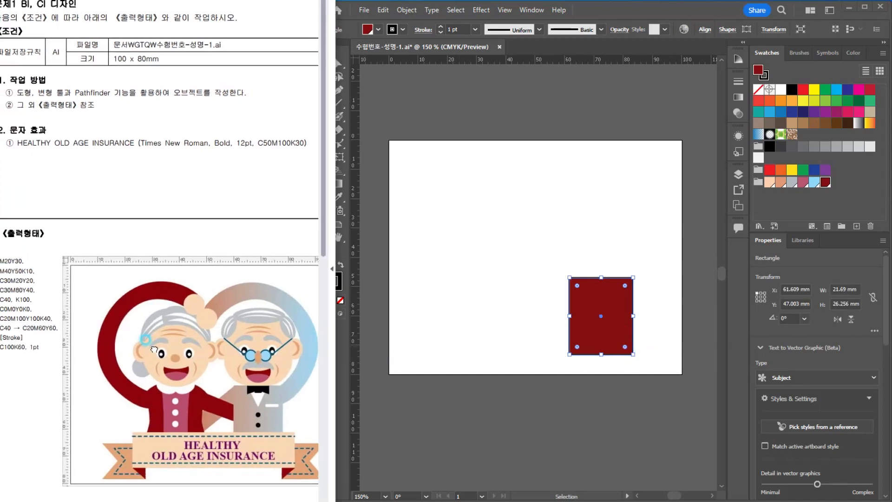
{"action": "left_click_drag", "start_coordinate": [145, 339], "coordinate": [150, 338]}
{"action": "left_click", "coordinate": [619, 9]}
{"action": "left_click", "coordinate": [337, 285]}
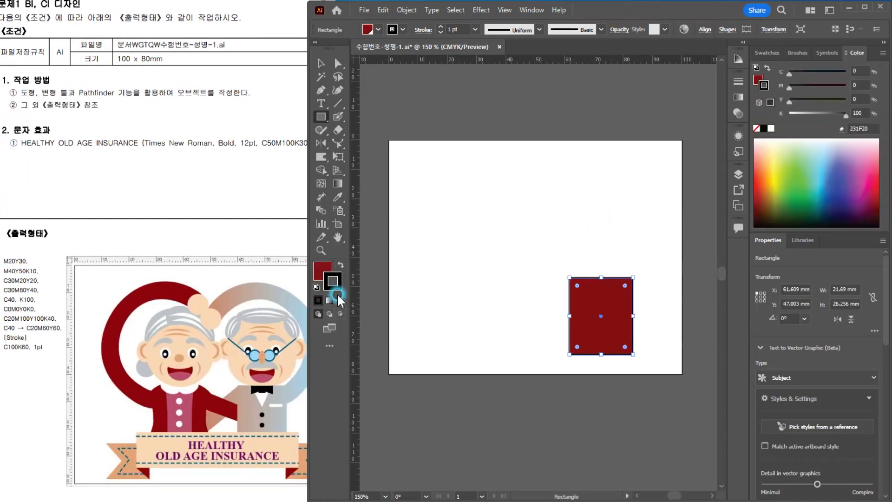
{"action": "left_click", "coordinate": [339, 299]}
Step: Apply a linear white-to-black gradient to the rectangle's fill
{"action": "left_click", "coordinate": [320, 268]}
{"action": "left_click", "coordinate": [340, 183]}
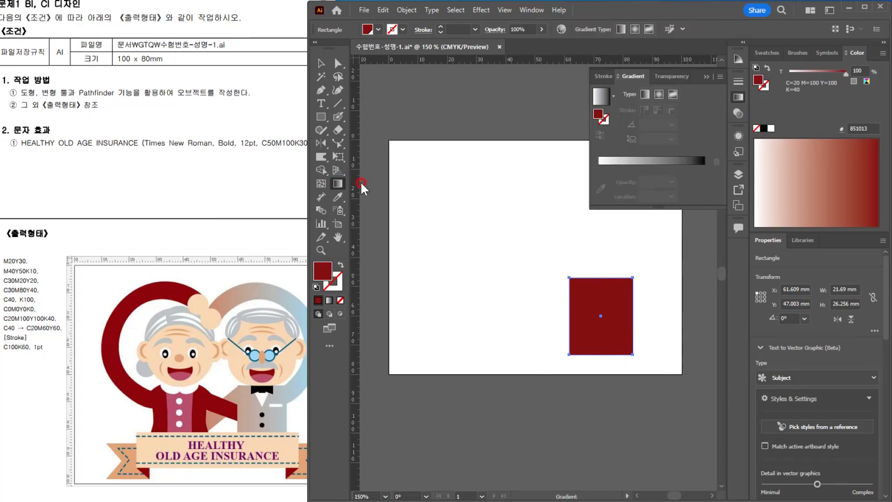
{"action": "left_click", "coordinate": [645, 94]}
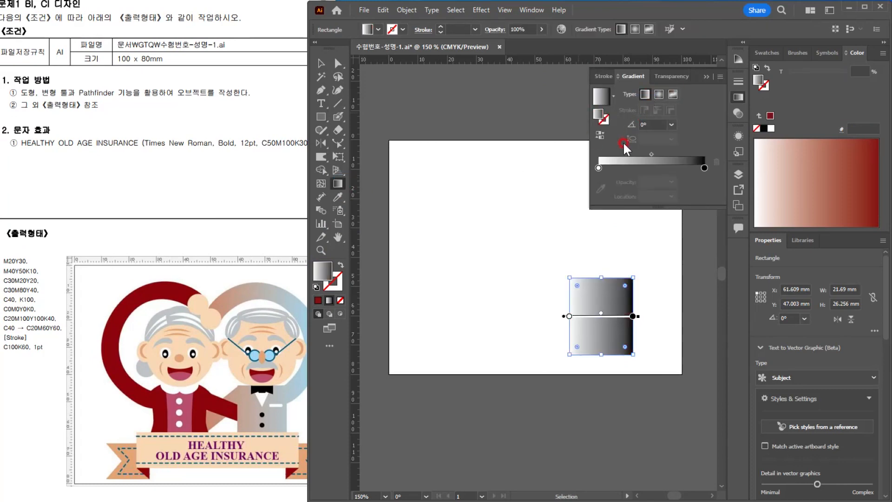
Step: Set the white starting color stop of the rectangle's gradient to C 40
{"action": "double_click", "coordinate": [598, 168]}
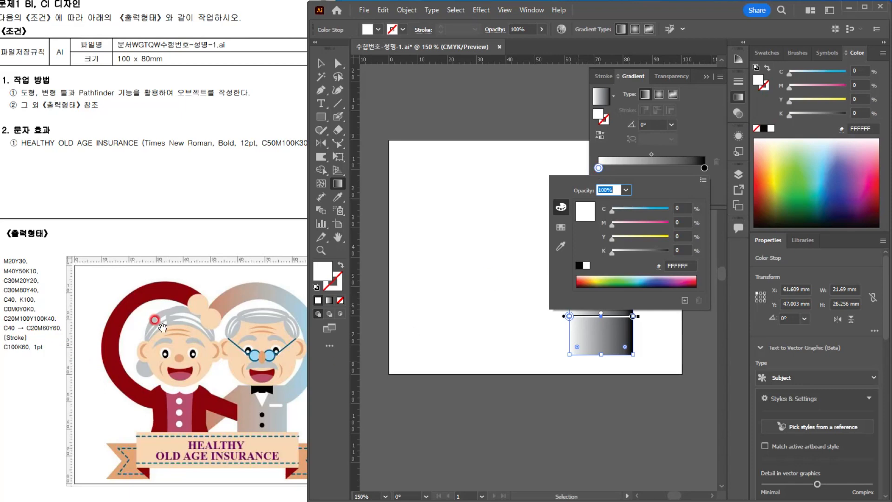
{"action": "left_click", "coordinate": [645, 179]}
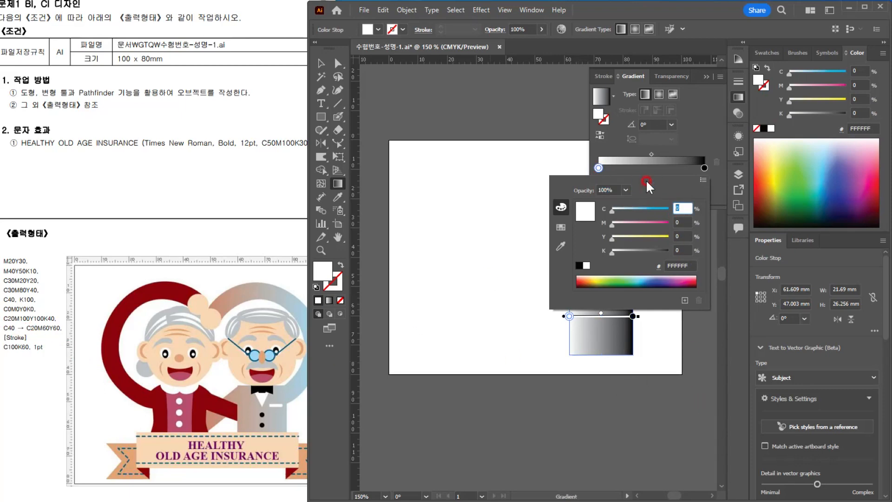
{"action": "type", "text": "40"}
{"action": "key", "text": "Return"}
Step: Set the gradient's black end stop to C 20, M 60, Y 60 and K 0
{"action": "double_click", "coordinate": [704, 168]}
{"action": "left_click", "coordinate": [69, 342]}
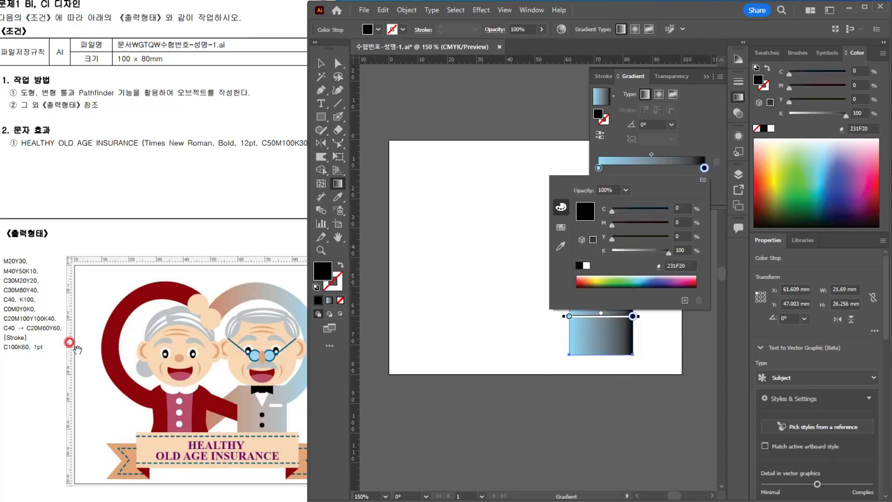
{"action": "left_click", "coordinate": [564, 226]}
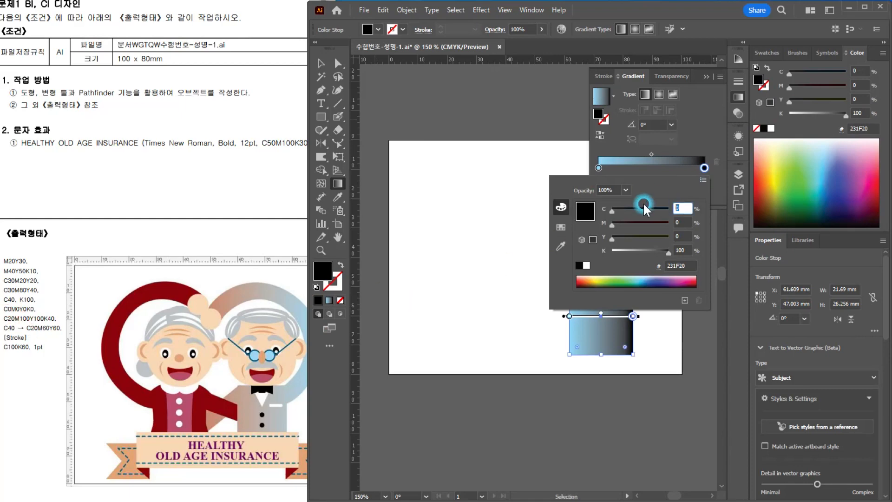
{"action": "type", "text": "20"}
{"action": "key", "text": "Tab"}
{"action": "type", "text": "60"}
{"action": "key", "text": "Tab"}
{"action": "type", "text": "6"}
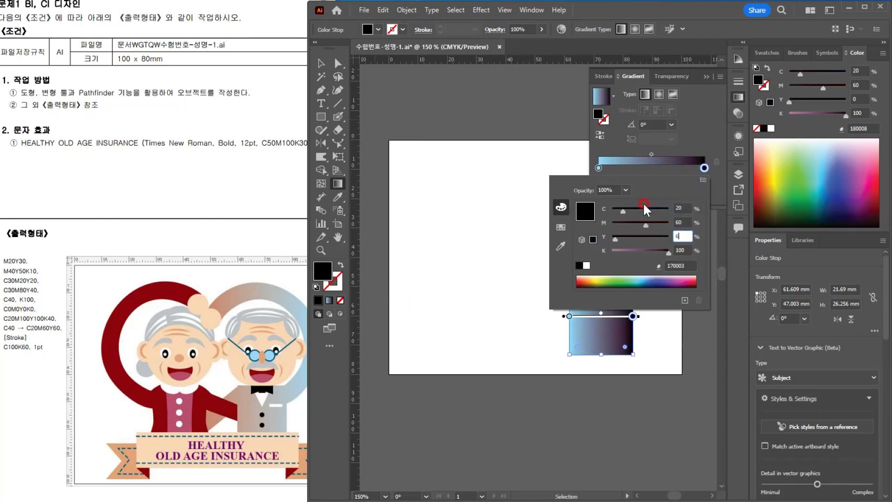
{"action": "type", "text": "0"}
{"action": "key", "text": "Tab"}
{"action": "type", "text": "0"}
{"action": "key", "text": "Return"}
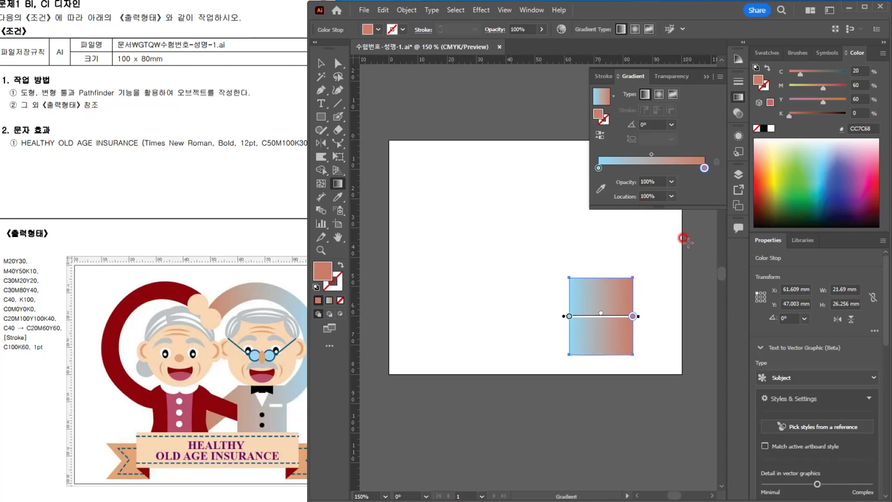
{"action": "left_click", "coordinate": [706, 76]}
{"action": "left_click", "coordinate": [604, 283]}
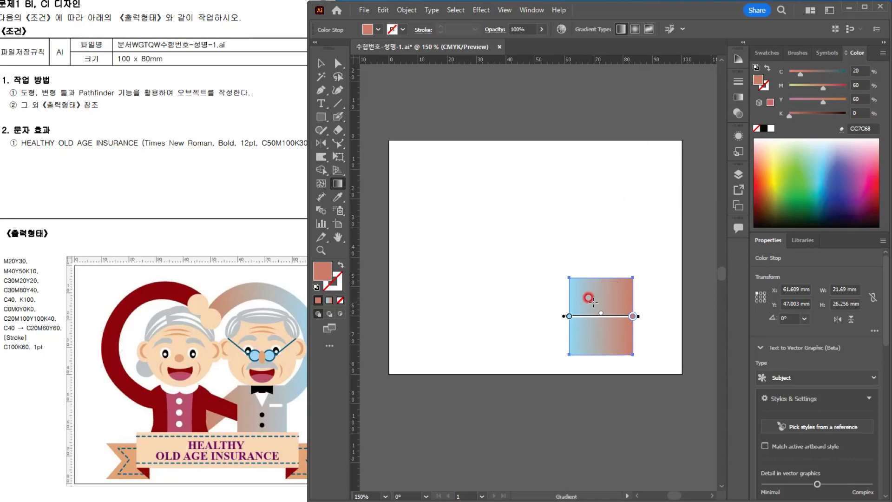
{"action": "left_click", "coordinate": [482, 387]}
Step: Draw a narrow rectangle, tilt it about 35°, and place its upper end against the body rectangle's upper-left corner
{"action": "left_click", "coordinate": [321, 116]}
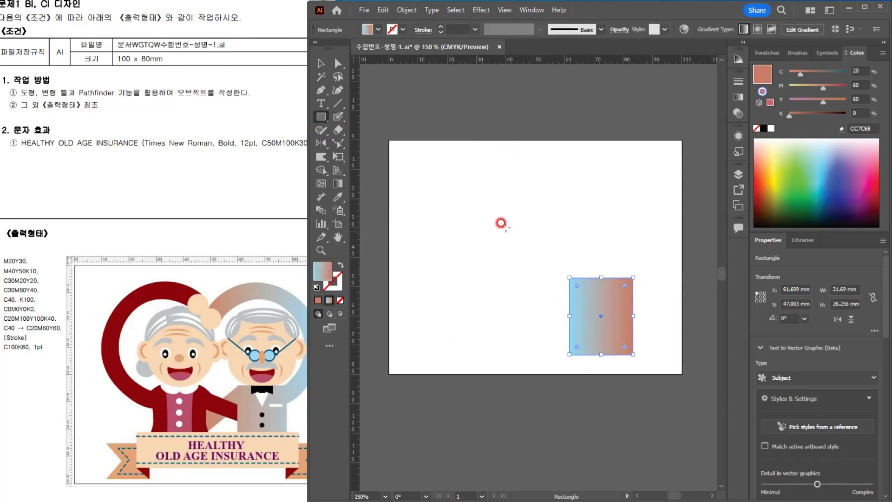
{"action": "left_click_drag", "start_coordinate": [469, 208], "coordinate": [552, 183]}
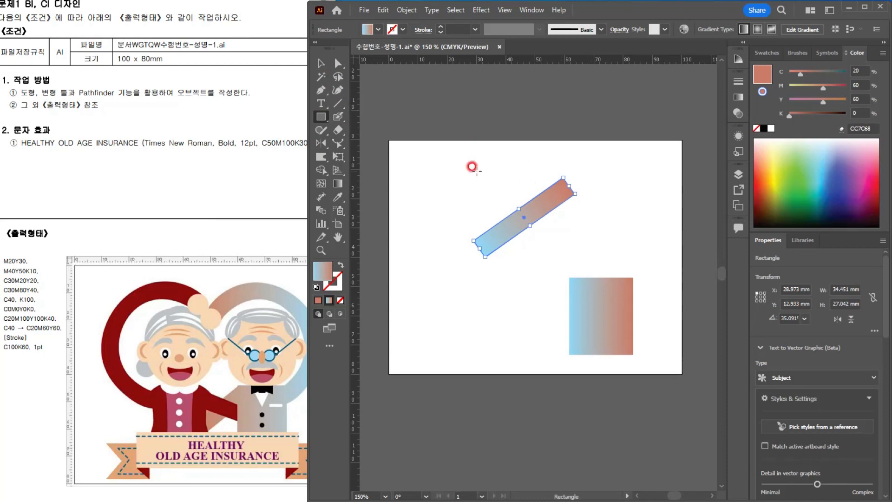
{"action": "key", "text": "v"}
{"action": "left_click_drag", "start_coordinate": [504, 206], "coordinate": [513, 306]}
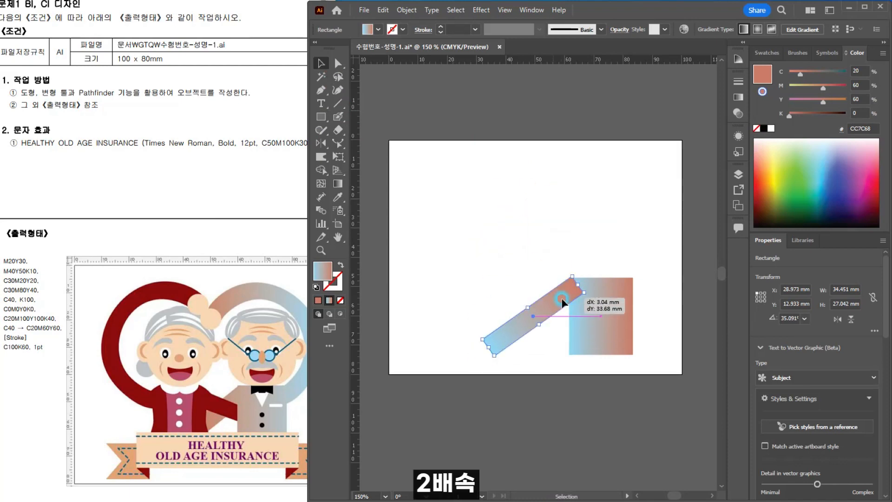
Step: Shorten the slanted arm rectangle and rotate it to 45° at the body's shoulder
{"action": "left_click_drag", "start_coordinate": [484, 345], "coordinate": [509, 329]}
{"action": "left_click_drag", "start_coordinate": [567, 292], "coordinate": [564, 294]}
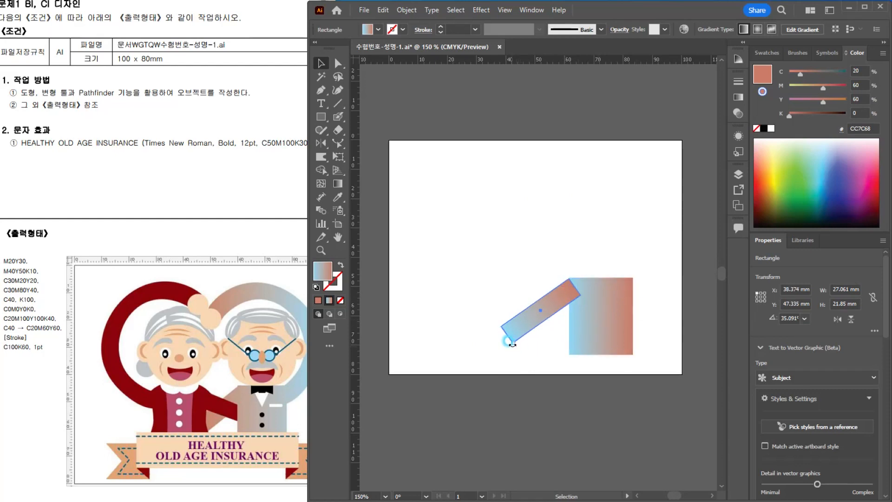
{"action": "left_click_drag", "start_coordinate": [512, 343], "coordinate": [518, 341]}
{"action": "left_click_drag", "start_coordinate": [559, 292], "coordinate": [567, 292]}
Step: Redraw the gradient as one blend across the arm and body, from terracotta at the arm to light blue
{"action": "left_click_drag", "start_coordinate": [528, 249], "coordinate": [604, 328]}
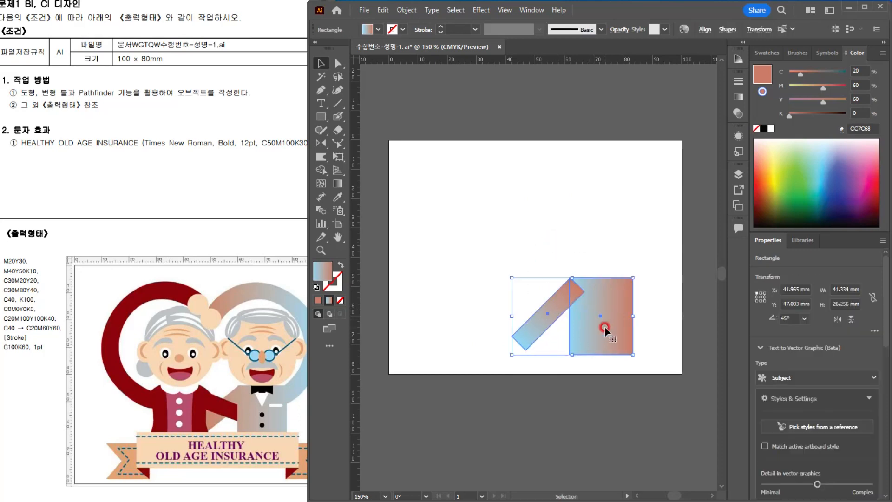
{"action": "left_click", "coordinate": [338, 183]}
{"action": "mouse_move", "coordinate": [496, 317]}
{"action": "left_mouse_down"}
{"action": "mouse_move", "coordinate": [553, 300]}
{"action": "mouse_move", "coordinate": [640, 312]}
{"action": "mouse_move", "coordinate": [513, 308]}
{"action": "mouse_move", "coordinate": [512, 319]}
{"action": "left_mouse_up"}
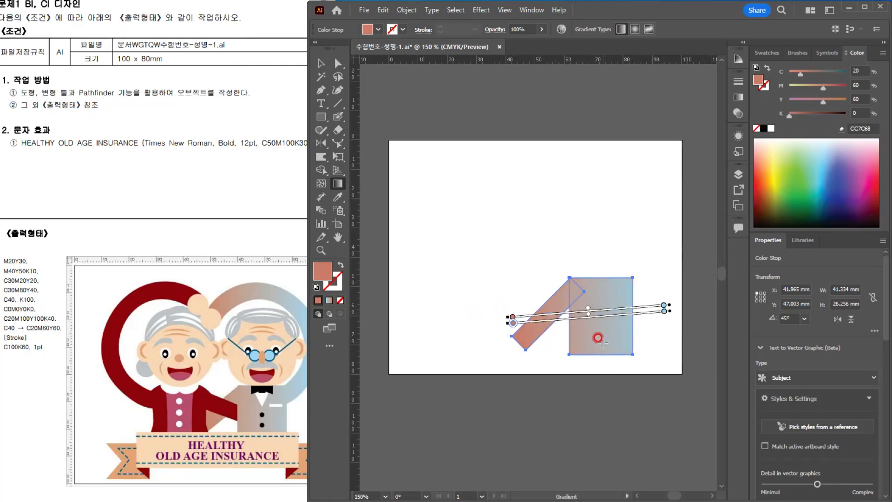
Step: Paint a curved raised arm from the body's outer shoulder up and over the head area with a smaller Blob Brush
{"action": "left_click", "coordinate": [341, 118]}
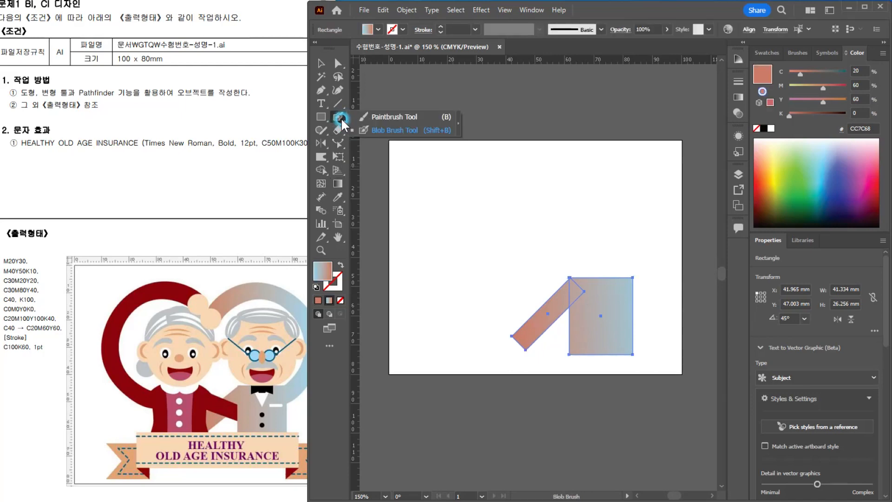
{"action": "left_click", "coordinate": [381, 129]}
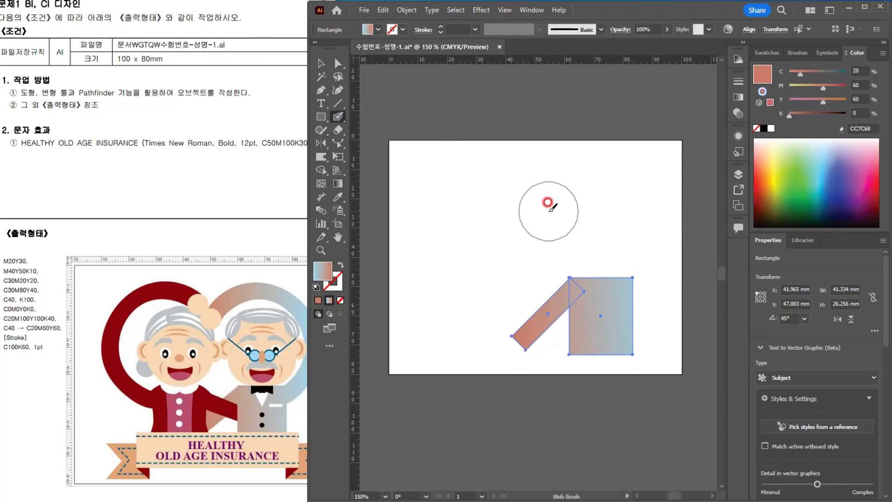
{"action": "key", "text": "bracketleft"}
{"action": "key", "text": "bracketleft"}
{"action": "key", "text": "bracketleft"}
{"action": "key", "text": "bracketleft"}
{"action": "key", "text": "bracketleft"}
{"action": "key", "text": "bracketleft"}
{"action": "key", "text": "bracketleft"}
{"action": "key", "text": "bracketleft"}
{"action": "key", "text": "bracketleft"}
{"action": "key", "text": "bracketleft"}
{"action": "key", "text": "bracketleft"}
{"action": "key", "text": "bracketleft"}
{"action": "key", "text": "bracketleft"}
{"action": "key", "text": "bracketleft"}
{"action": "key", "text": "bracketleft"}
{"action": "key", "text": "bracketleft"}
{"action": "key", "text": "bracketleft"}
{"action": "key", "text": "bracketleft"}
{"action": "key", "text": "bracketleft"}
{"action": "key", "text": "bracketleft"}
{"action": "key", "text": "bracketleft"}
{"action": "key", "text": "bracketleft"}
{"action": "key", "text": "bracketleft"}
{"action": "key", "text": "bracketleft"}
{"action": "key", "text": "bracketleft"}
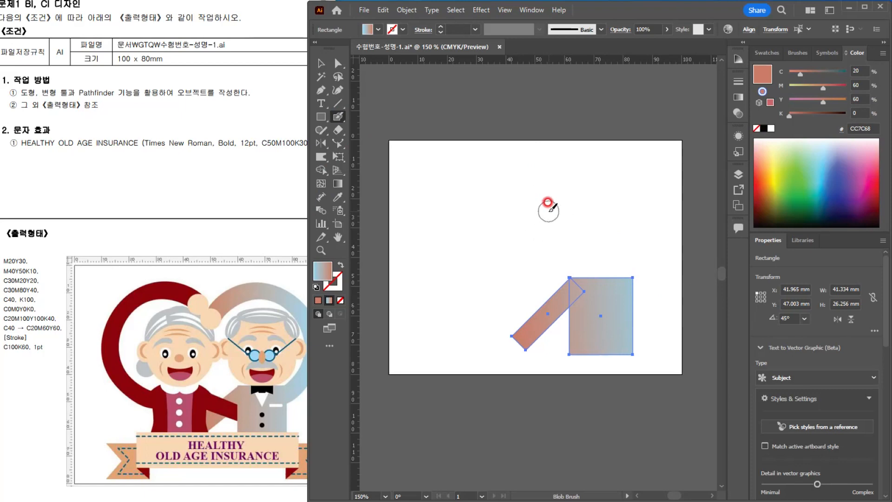
{"action": "left_click", "coordinate": [619, 226], "text": "ctrl"}
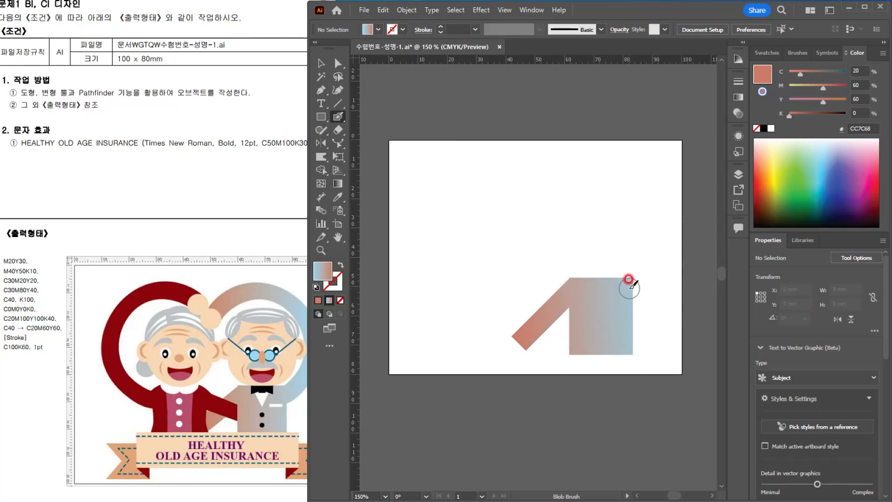
{"action": "mouse_move", "coordinate": [628, 279]}
{"action": "left_mouse_down"}
{"action": "mouse_move", "coordinate": [636, 282]}
{"action": "mouse_move", "coordinate": [648, 241]}
{"action": "mouse_move", "coordinate": [643, 181]}
{"action": "mouse_move", "coordinate": [587, 158]}
{"action": "mouse_move", "coordinate": [534, 182]}
{"action": "mouse_move", "coordinate": [530, 201]}
{"action": "left_mouse_up"}
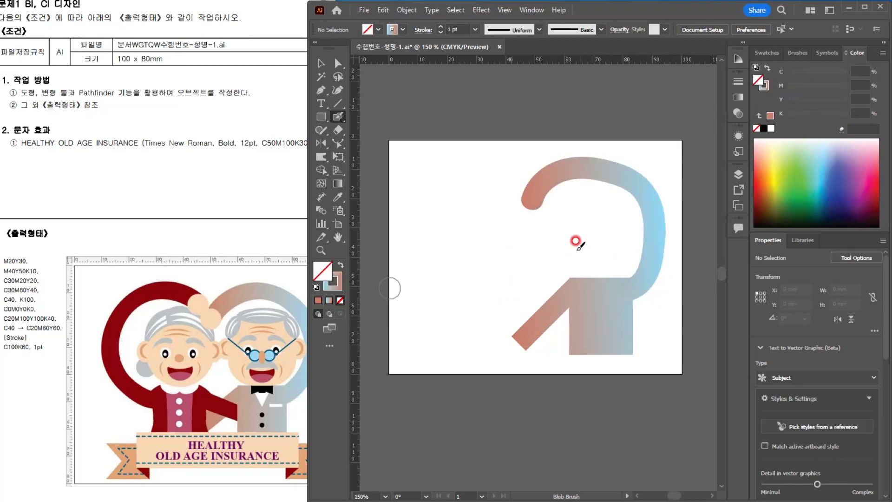
Step: Paint a round hand dot near the raised arm's end and fill it with the light skin-tone swatch
{"action": "left_click", "coordinate": [519, 225]}
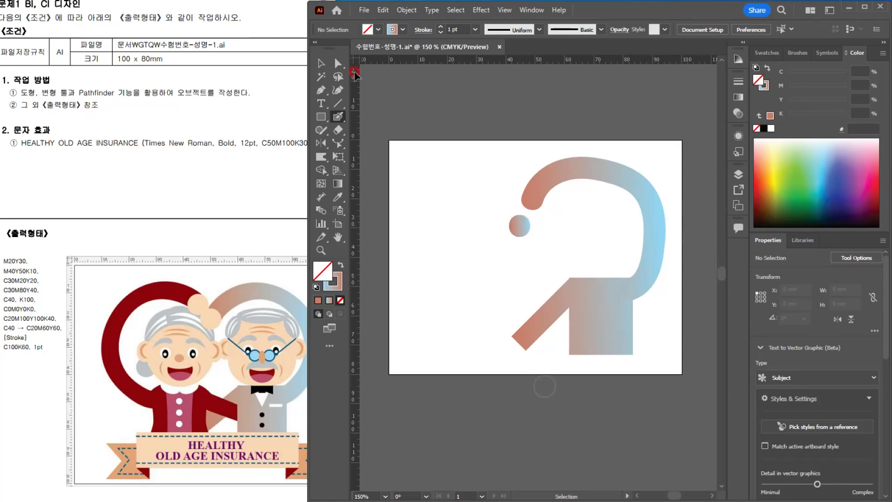
{"action": "left_click", "coordinate": [320, 63]}
{"action": "left_click", "coordinate": [520, 225]}
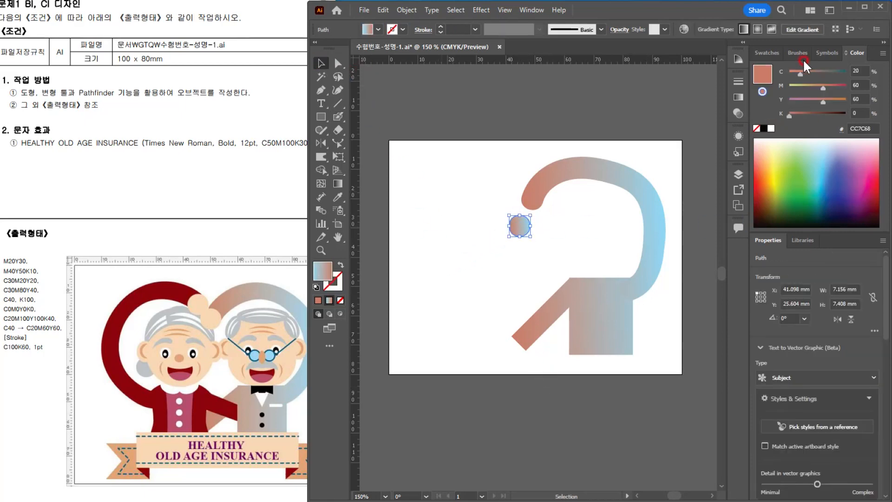
{"action": "left_click", "coordinate": [771, 54]}
{"action": "left_click", "coordinate": [767, 181]}
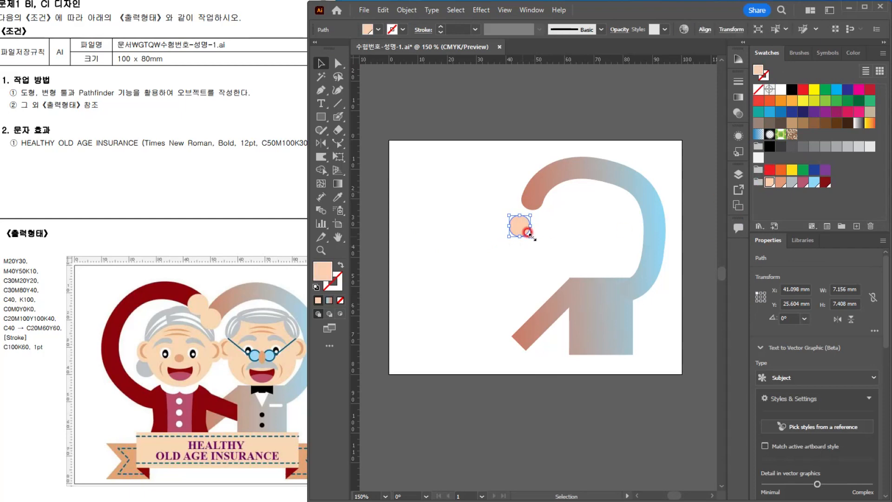
Step: Enlarge the skin-tone hand circle and place it over the end of the raised arm
{"action": "left_click", "coordinate": [561, 237]}
{"action": "left_click", "coordinate": [521, 227]}
{"action": "mouse_move", "coordinate": [530, 215]}
{"action": "left_mouse_down"}
{"action": "mouse_move", "coordinate": [529, 207]}
{"action": "mouse_move", "coordinate": [546, 212]}
{"action": "left_mouse_up"}
Step: Stretch the terracotta-to-light-blue gradient across the raised arm, body and lower arm together, beyond their edges
{"action": "left_click_drag", "start_coordinate": [602, 245], "coordinate": [655, 330]}
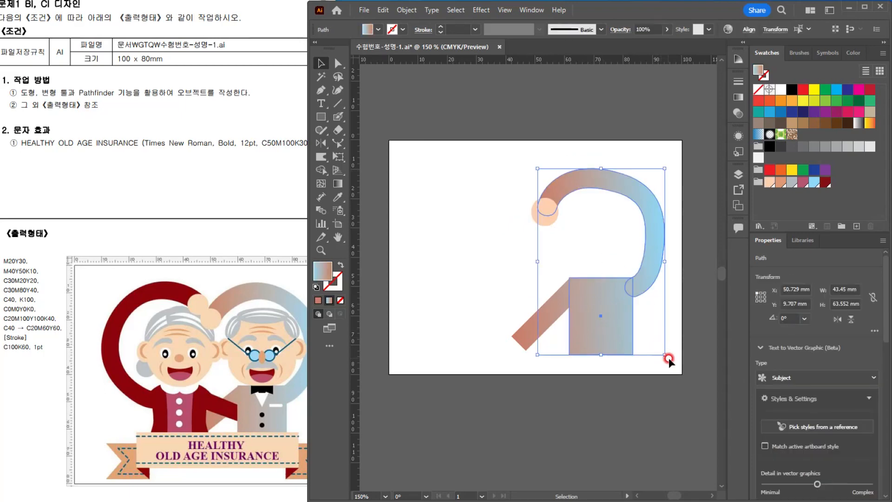
{"action": "left_click_drag", "start_coordinate": [677, 364], "coordinate": [511, 268]}
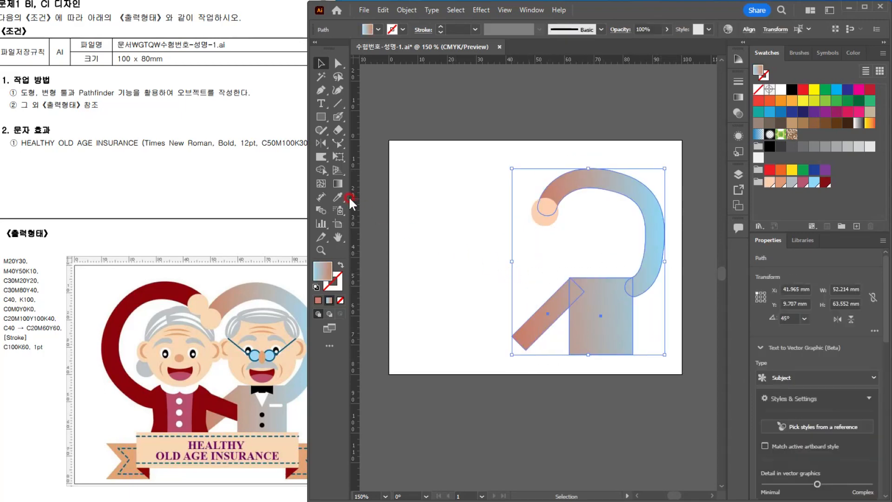
{"action": "key", "text": "g"}
{"action": "left_click", "coordinate": [570, 280]}
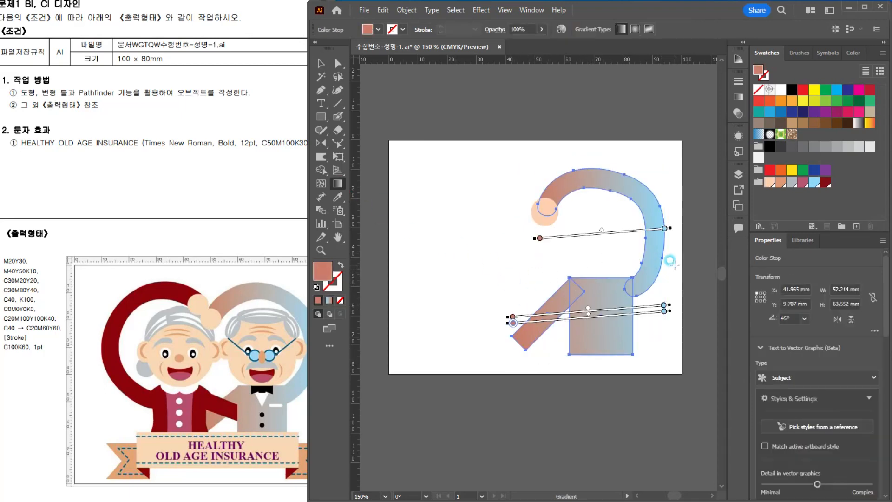
{"action": "mouse_move", "coordinate": [670, 260]}
{"action": "left_mouse_down"}
{"action": "mouse_move", "coordinate": [478, 286]}
{"action": "mouse_move", "coordinate": [483, 273]}
{"action": "left_mouse_up"}
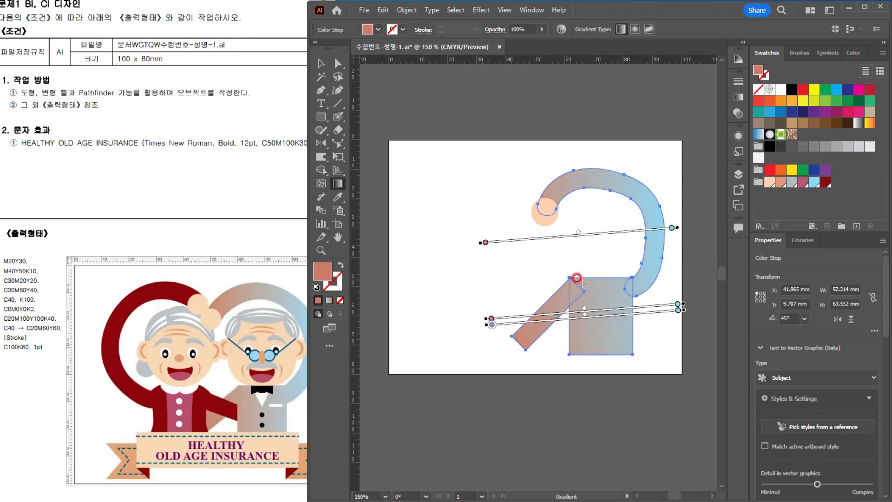
{"action": "left_click", "coordinate": [320, 63]}
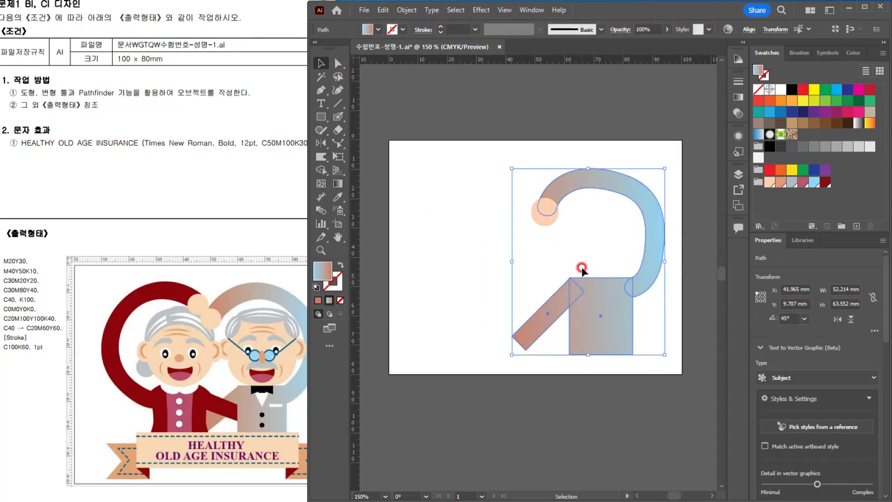
{"action": "left_click", "coordinate": [737, 106]}
{"action": "left_click", "coordinate": [513, 210]}
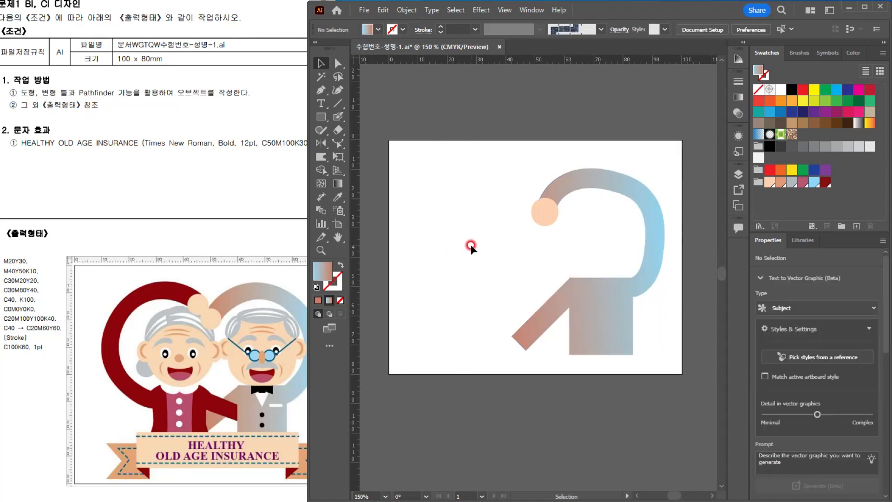
Step: Duplicate the whole figure about 45.5 mm to its left and reflect the copy across the vertical axis
{"action": "left_click", "coordinate": [628, 342]}
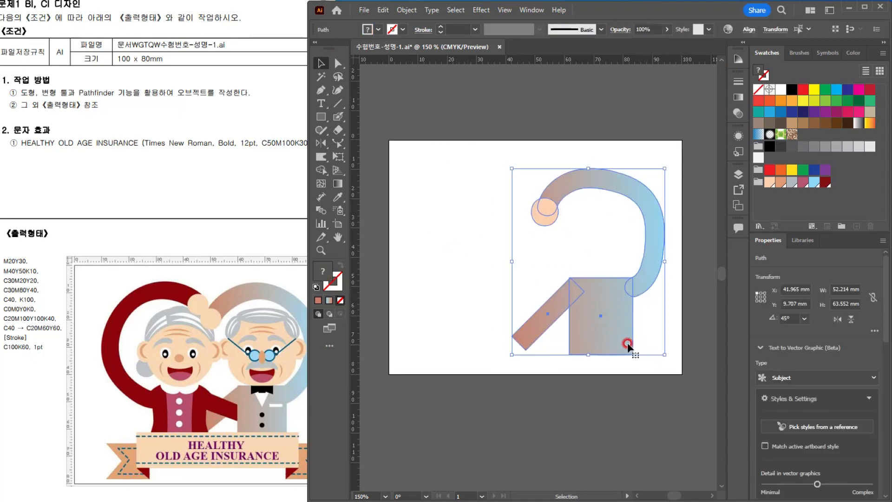
{"action": "left_click_drag", "start_coordinate": [606, 338], "coordinate": [472, 346]}
{"action": "left_click", "coordinate": [319, 143]}
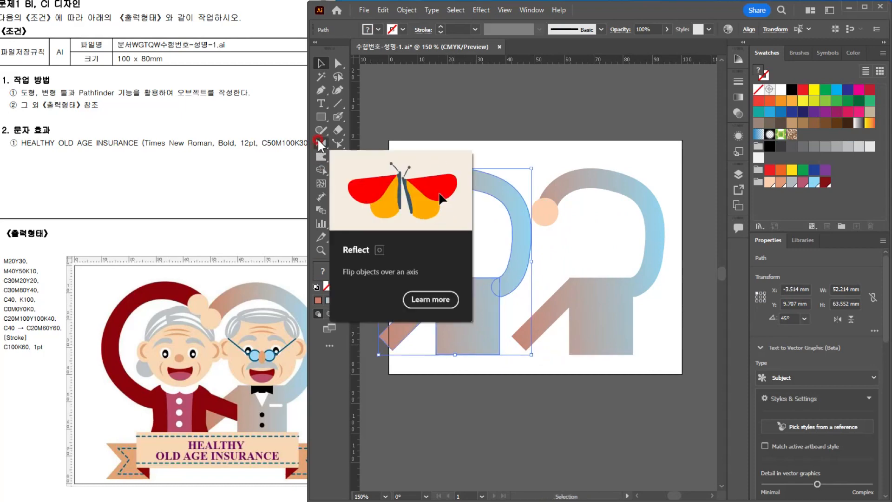
{"action": "double_click", "coordinate": [319, 143]}
{"action": "left_click", "coordinate": [439, 311]}
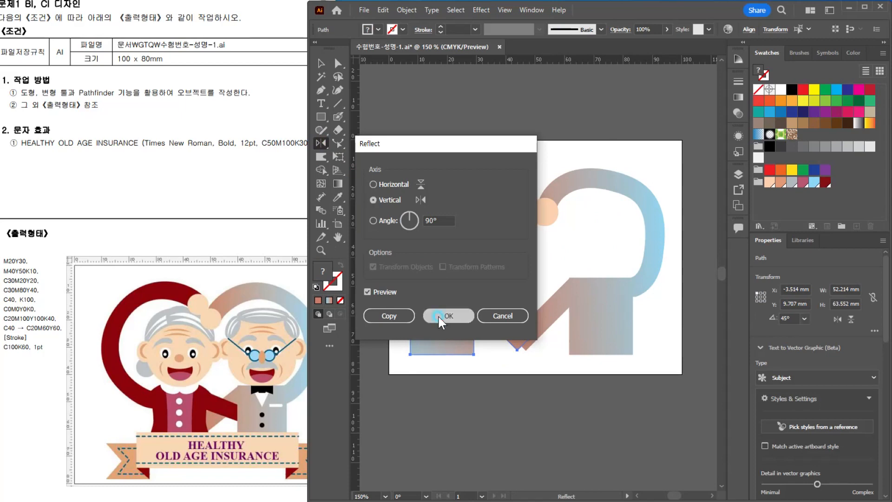
Step: Move the mirrored figure toward the original so their hands overlap and their lower arms cross
{"action": "left_click", "coordinate": [314, 64]}
{"action": "left_click", "coordinate": [514, 294]}
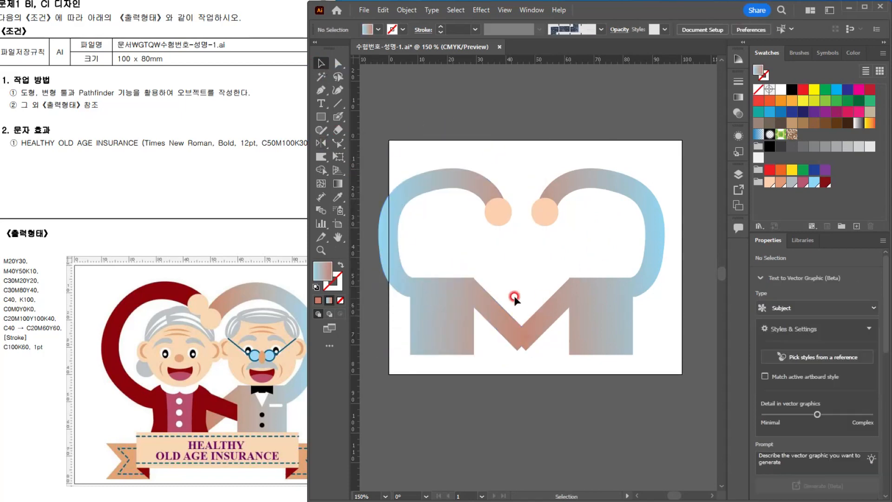
{"action": "left_click", "coordinate": [486, 305]}
{"action": "left_click_drag", "start_coordinate": [486, 305], "coordinate": [537, 308]}
{"action": "left_click", "coordinate": [558, 251]}
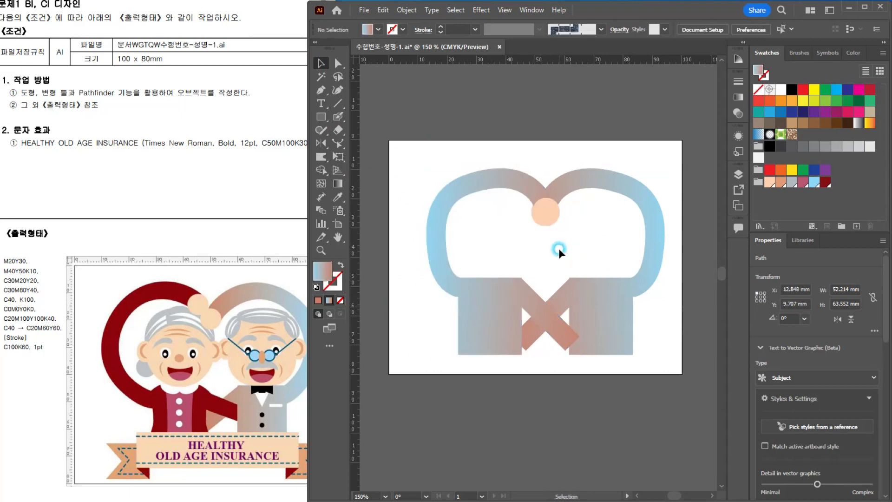
Step: Fill the mirrored figure's lower arm, body and raised arm with the dark red swatch
{"action": "left_click", "coordinate": [562, 300]}
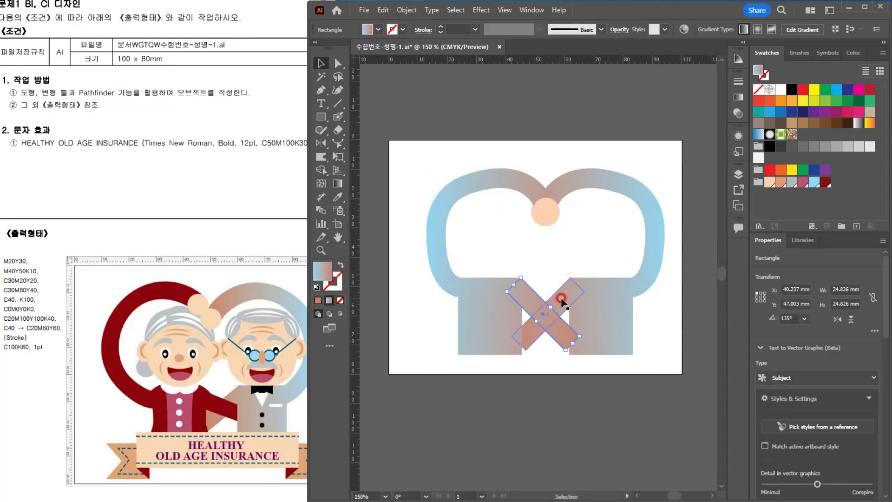
{"action": "left_click", "coordinate": [477, 328], "text": "shift"}
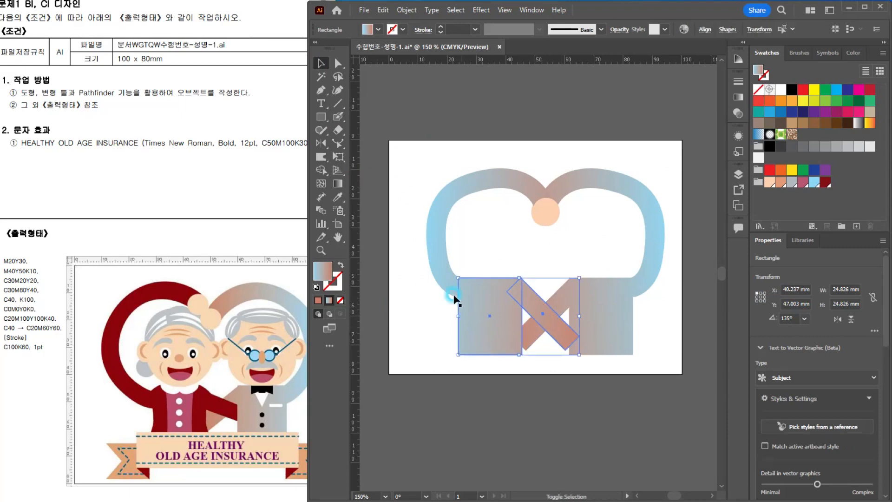
{"action": "left_click", "coordinate": [435, 258], "text": "shift"}
{"action": "left_click", "coordinate": [734, 185]}
{"action": "left_click", "coordinate": [824, 185]}
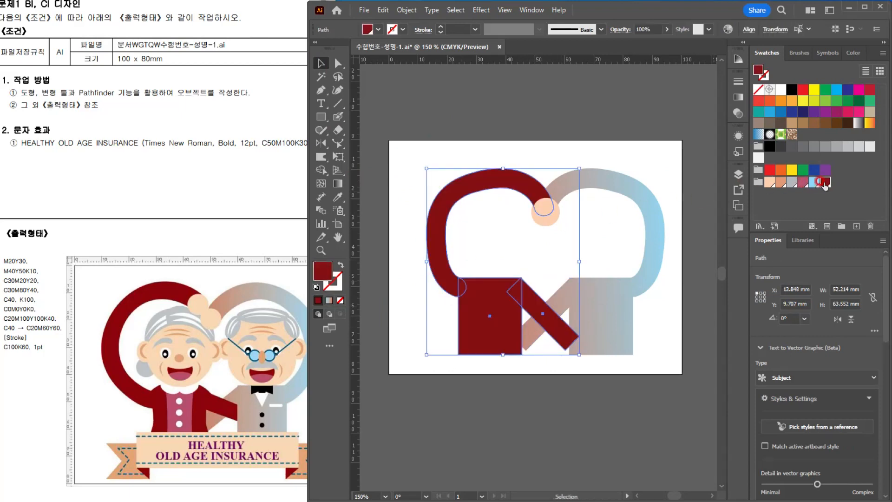
Step: Enlarge and tilt the dark red raised arm, place its peach hand above the other hand, and adjust the gradient raised arm
{"action": "left_click", "coordinate": [476, 235]}
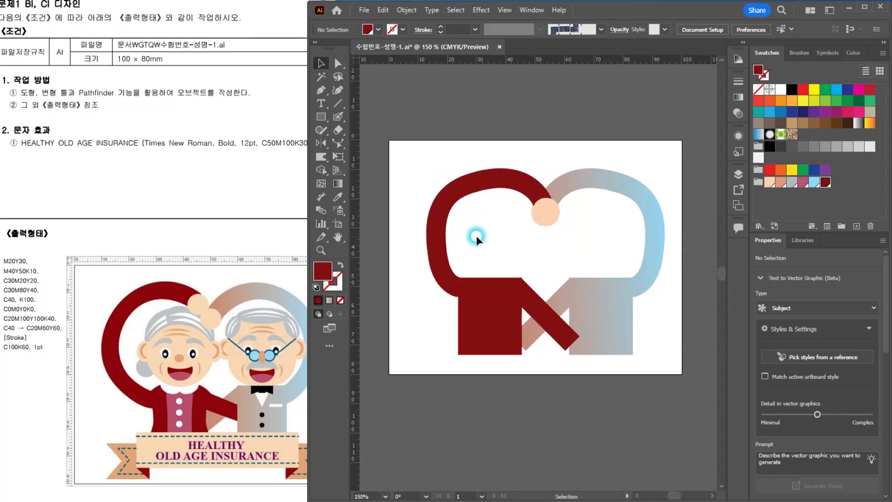
{"action": "left_click", "coordinate": [532, 185]}
{"action": "left_click_drag", "start_coordinate": [553, 165], "coordinate": [554, 156]}
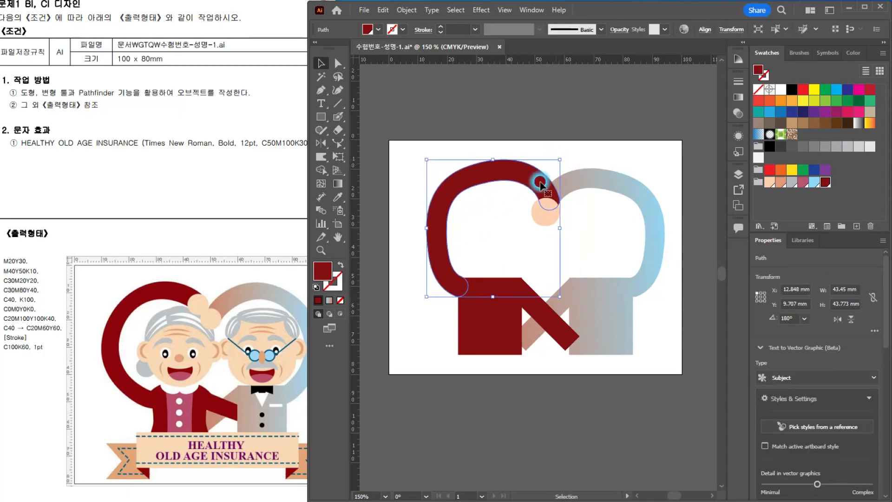
{"action": "left_click", "coordinate": [552, 218]}
{"action": "left_click_drag", "start_coordinate": [549, 220], "coordinate": [537, 194]}
{"action": "left_click_drag", "start_coordinate": [617, 241], "coordinate": [622, 256]}
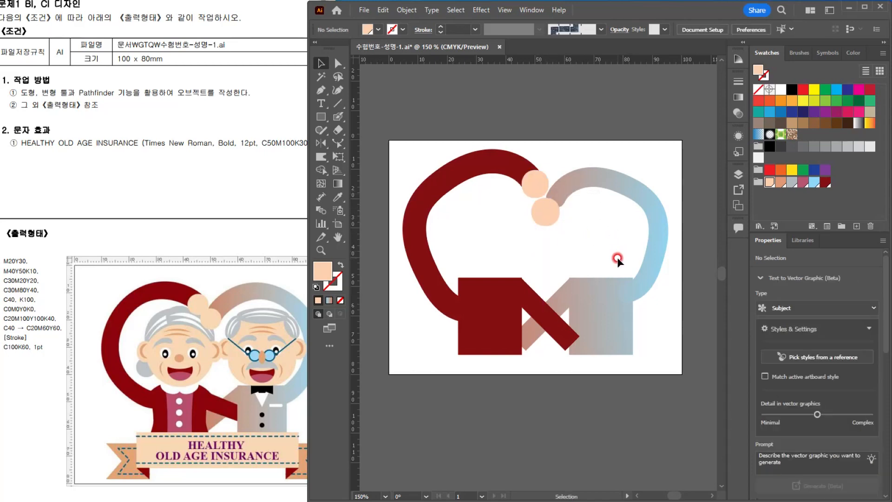
Step: Draw half of a bow tie, about 6.6 x 3.1 mm, at the gradient body's top centre with the Pen tool and fill it black
{"action": "left_click", "coordinate": [610, 320]}
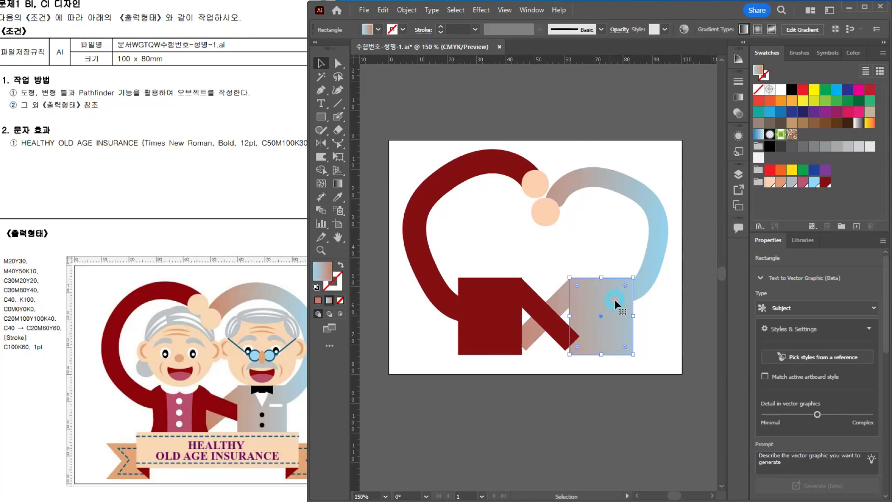
{"action": "scroll", "coordinate": [613, 321], "scroll_direction": "up", "scroll_amount": 2}
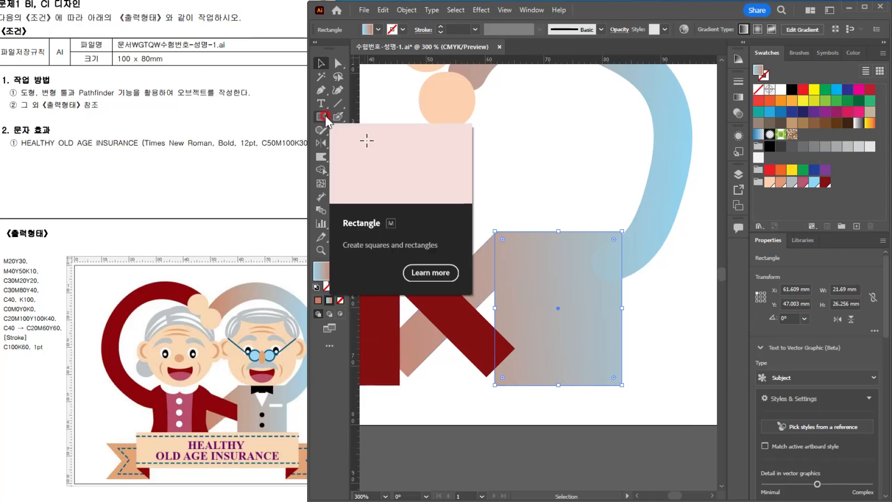
{"action": "left_click", "coordinate": [325, 91]}
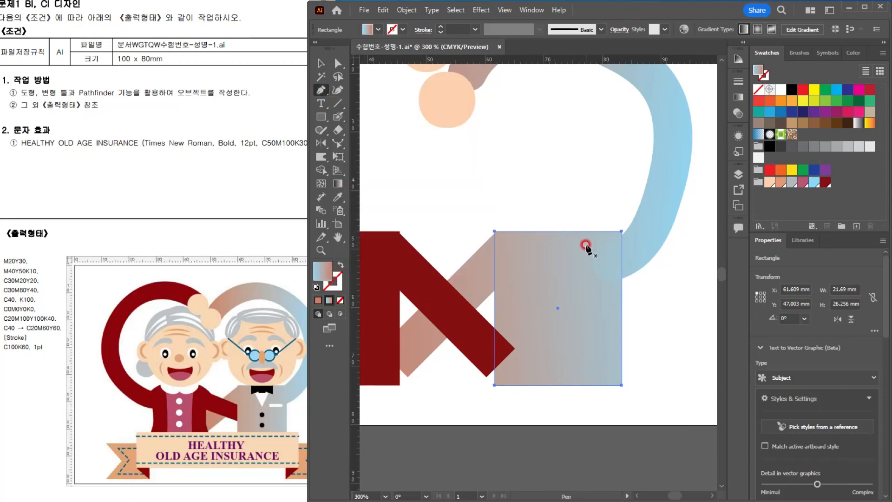
{"action": "left_click", "coordinate": [539, 203], "text": "ctrl"}
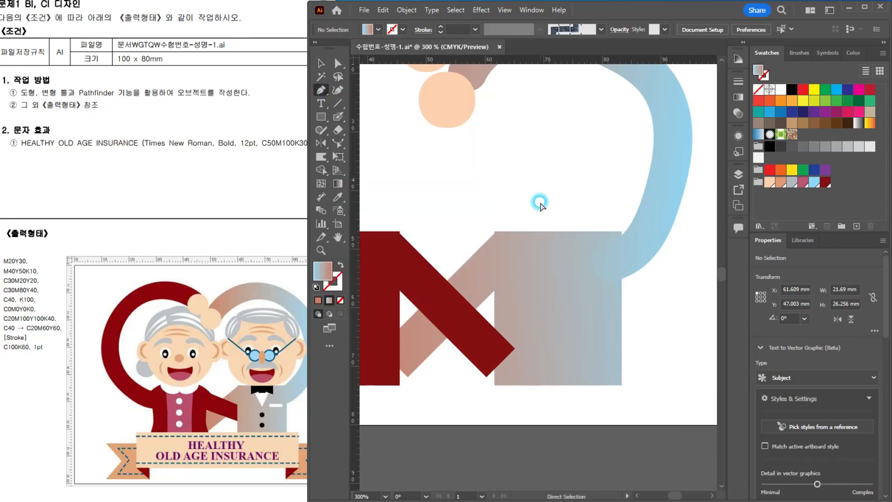
{"action": "left_click", "coordinate": [520, 231]}
{"action": "left_click", "coordinate": [558, 231]}
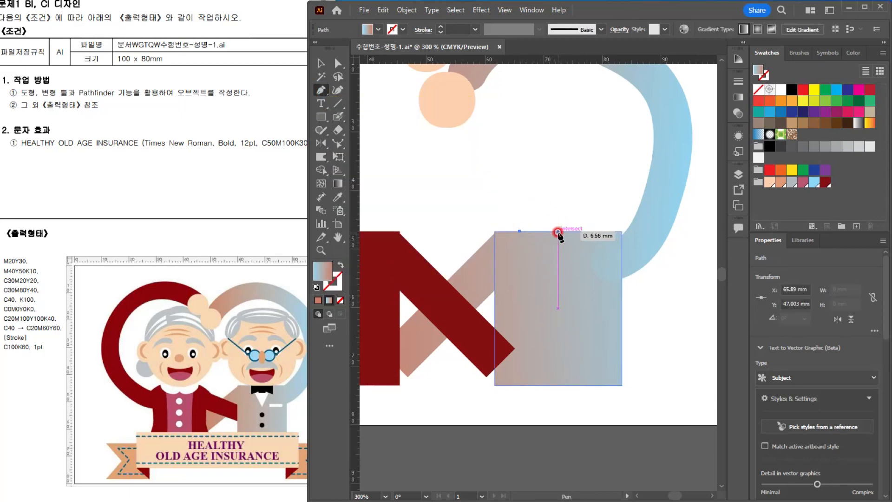
{"action": "left_click_drag", "start_coordinate": [557, 231], "coordinate": [520, 250]}
{"action": "left_click", "coordinate": [519, 232]}
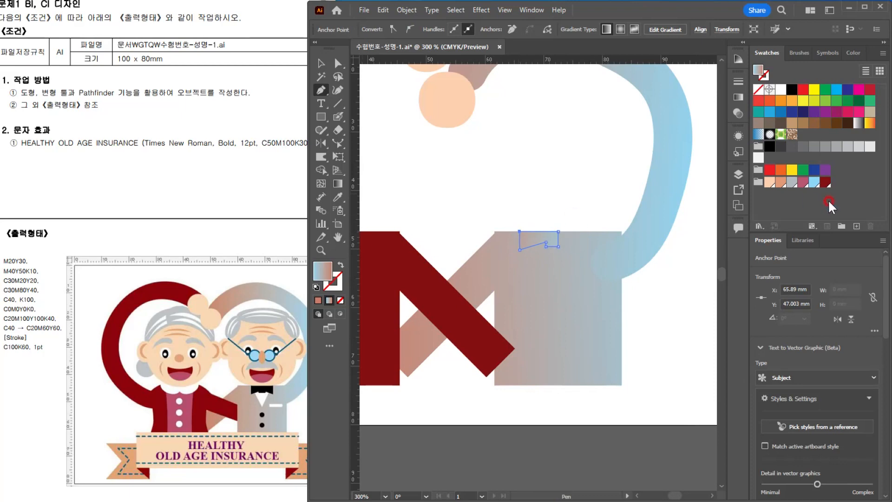
{"action": "left_click", "coordinate": [790, 91]}
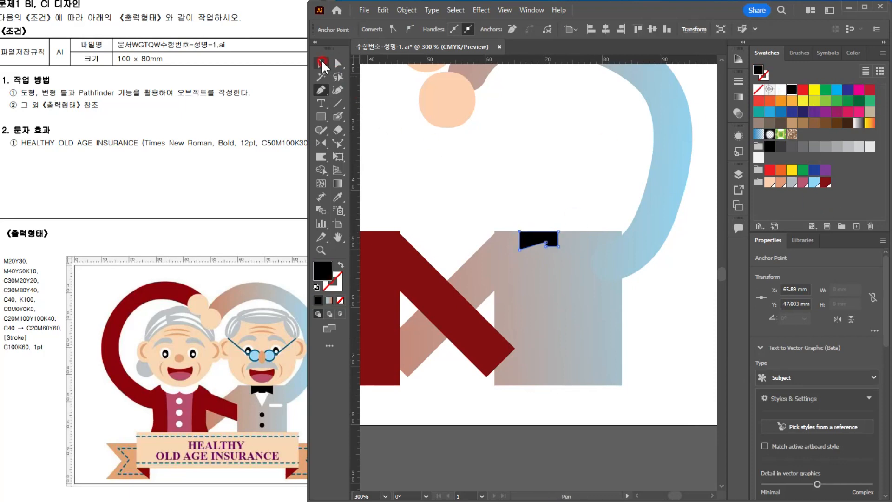
{"action": "left_click", "coordinate": [321, 64]}
{"action": "left_click", "coordinate": [532, 231]}
{"action": "left_click", "coordinate": [321, 144]}
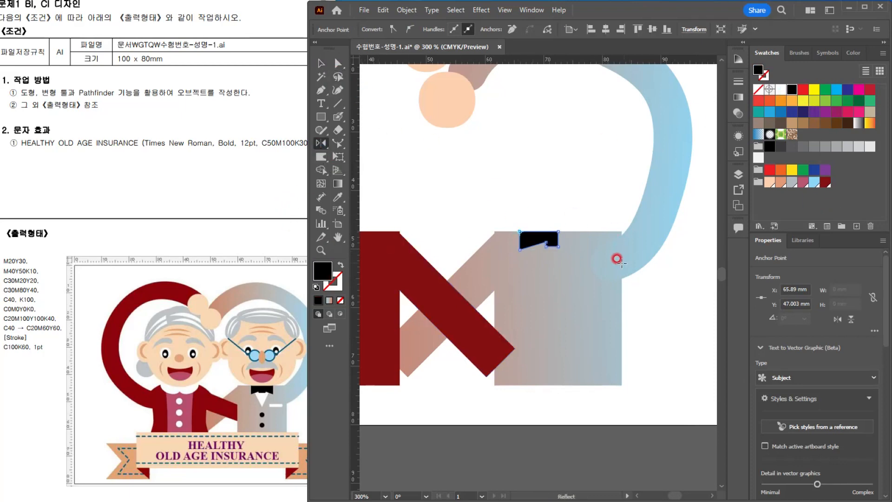
{"action": "left_click", "coordinate": [558, 231], "text": "alt"}
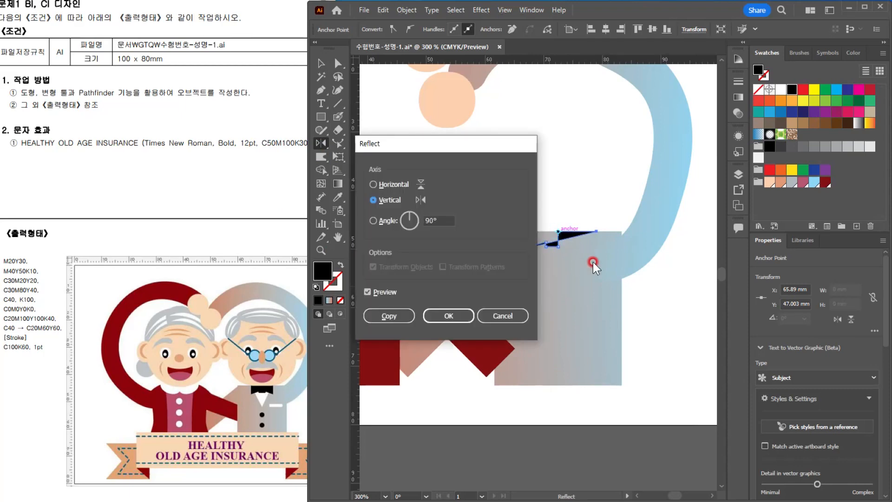
{"action": "left_click", "coordinate": [502, 313]}
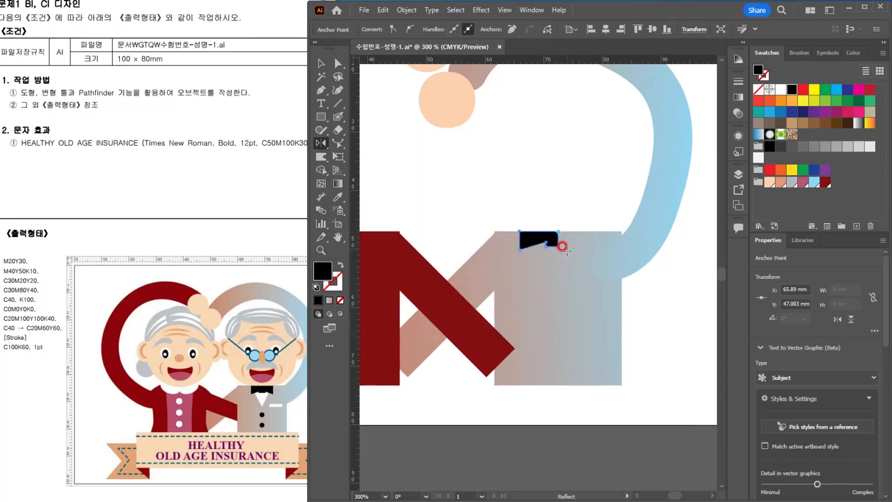
Step: Reflect a copy of the black half bow tie across the vertical axis at the body's top centre point
{"action": "left_click", "coordinate": [321, 63]}
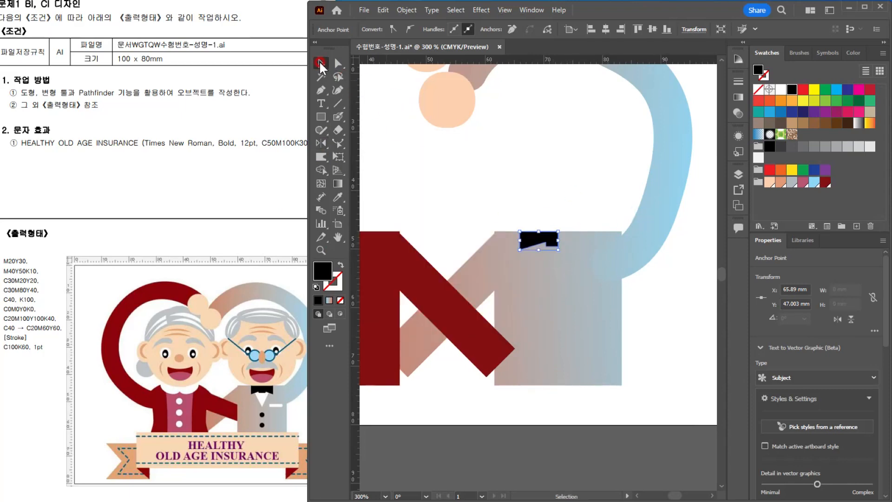
{"action": "left_click", "coordinate": [523, 175]}
{"action": "left_click", "coordinate": [529, 236]}
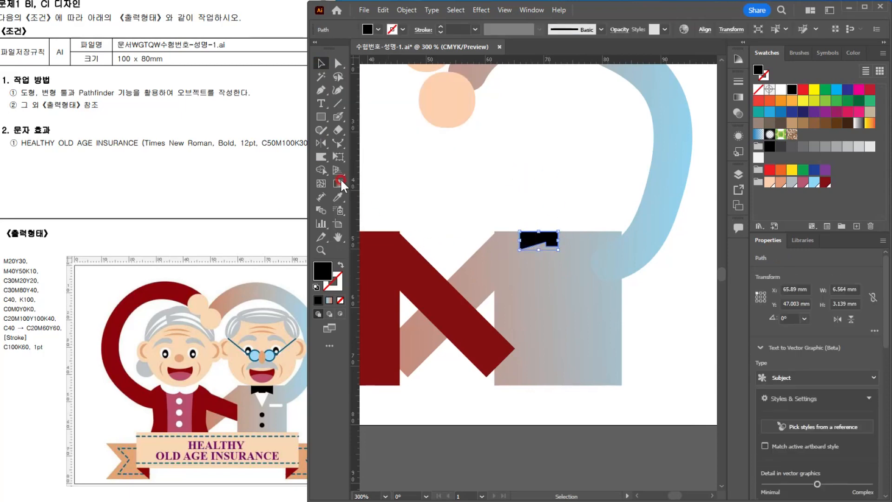
{"action": "left_click", "coordinate": [322, 142]}
{"action": "left_click", "coordinate": [558, 230], "text": "alt"}
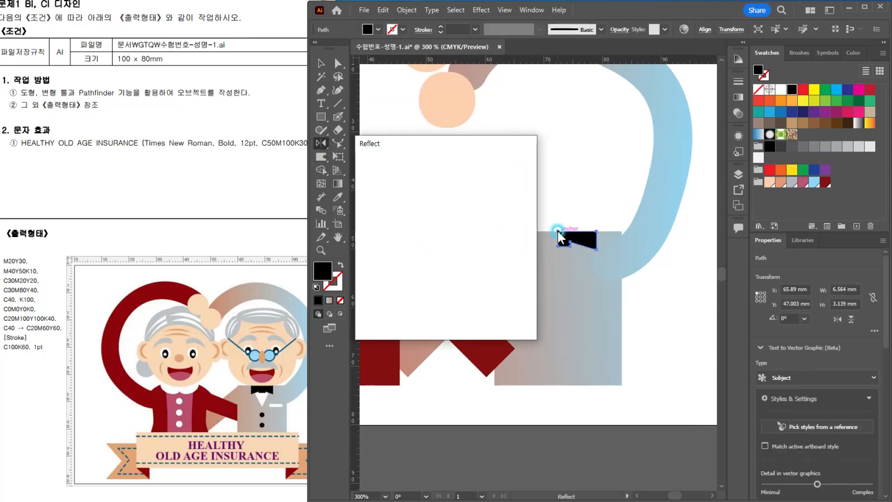
{"action": "left_click", "coordinate": [401, 315]}
Step: Unite the two black halves into a single bow tie shape with Pathfinder
{"action": "left_click", "coordinate": [321, 64]}
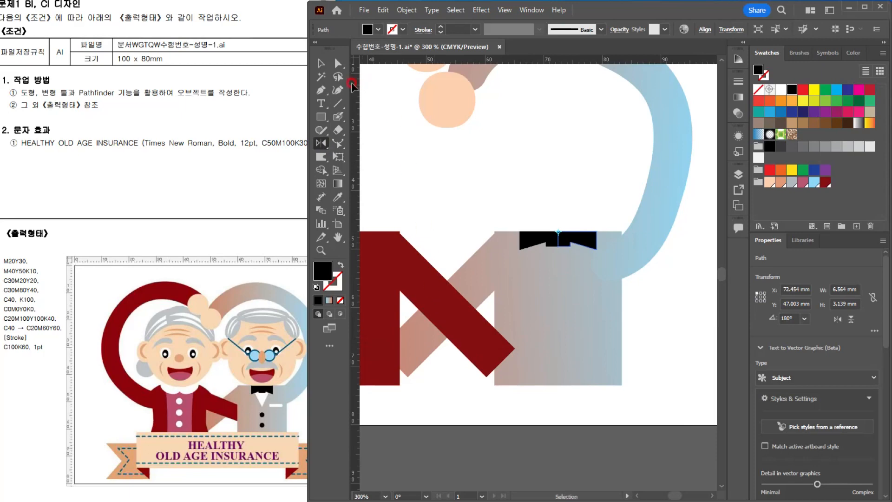
{"action": "left_click", "coordinate": [568, 180]}
{"action": "left_click", "coordinate": [552, 240]}
{"action": "left_click", "coordinate": [570, 241], "text": "shift"}
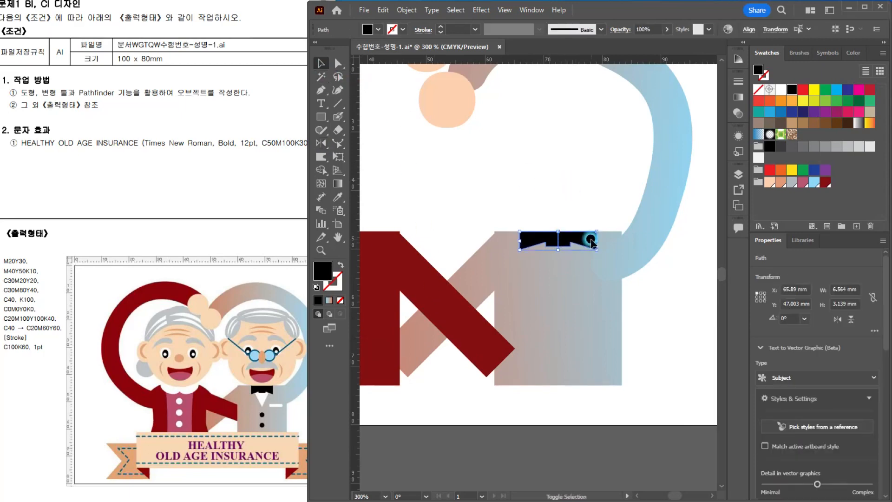
{"action": "key", "text": "shift+ctrl+F9"}
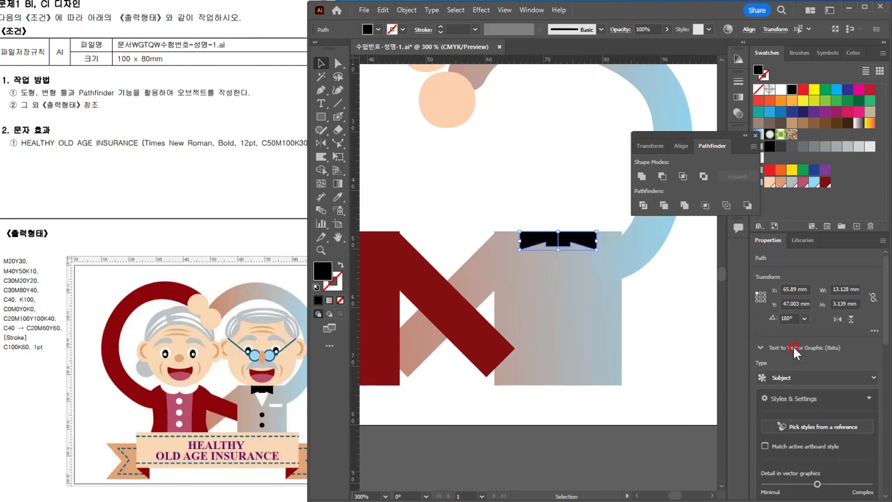
{"action": "left_click", "coordinate": [641, 175]}
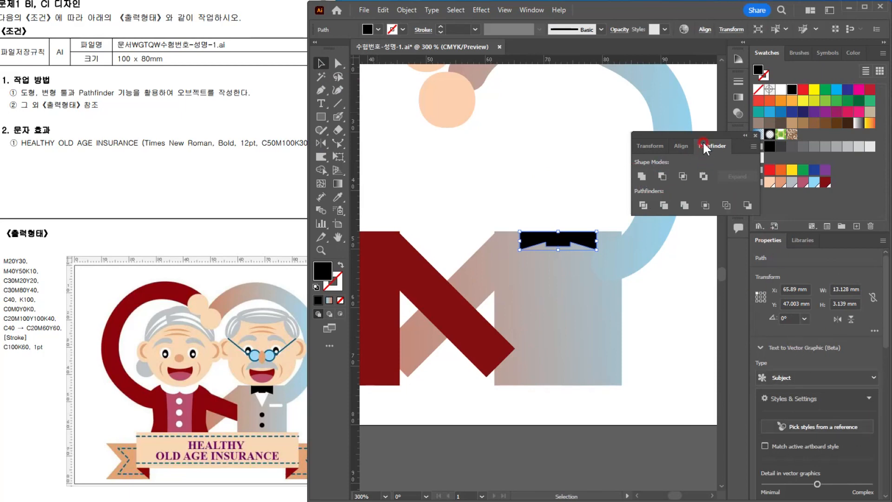
{"action": "left_click_drag", "start_coordinate": [699, 134], "coordinate": [651, 84]}
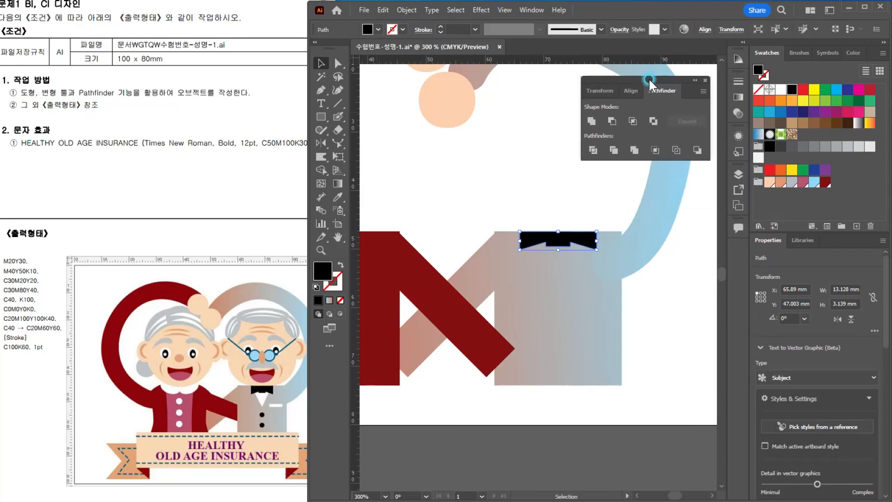
{"action": "left_click", "coordinate": [692, 81]}
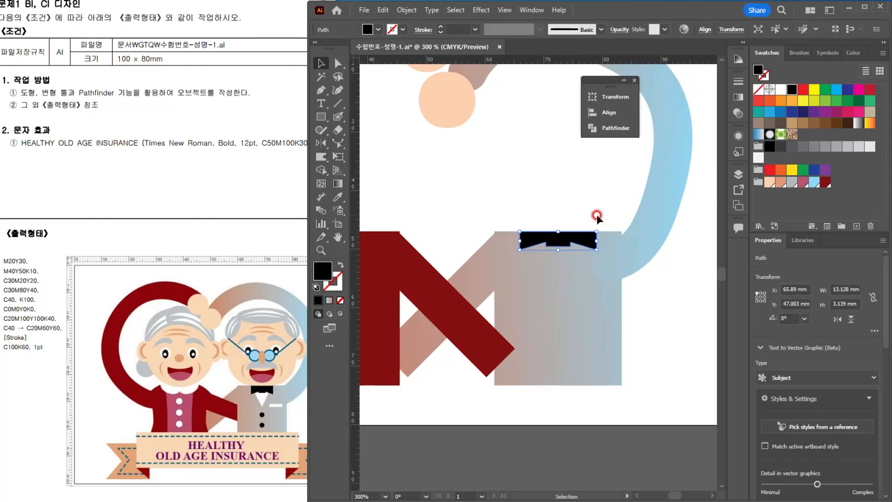
{"action": "left_click", "coordinate": [562, 211]}
Step: Scale the bow tie down to about 7 mm wide, centred on the gradient body's upper edge
{"action": "left_click", "coordinate": [583, 239]}
{"action": "scroll", "coordinate": [584, 239], "scroll_direction": "up", "scroll_amount": 4}
{"action": "left_click_drag", "start_coordinate": [634, 209], "coordinate": [577, 226]}
{"action": "left_click", "coordinate": [520, 174]}
{"action": "scroll", "coordinate": [549, 203], "scroll_direction": "down", "scroll_amount": 3}
{"action": "scroll", "coordinate": [540, 221], "scroll_direction": "up", "scroll_amount": 2}
{"action": "scroll", "coordinate": [580, 229], "scroll_direction": "down", "scroll_amount": 1}
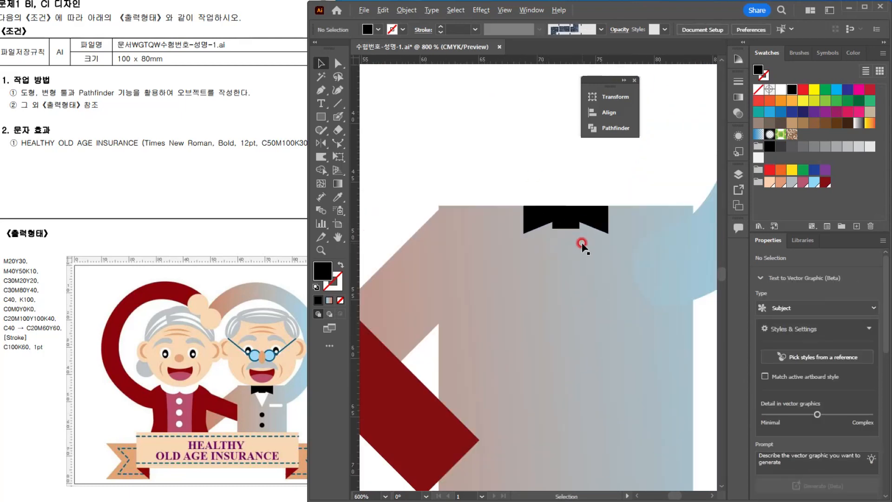
Step: Create a three-sided polygon with a 17.639 mm radius and fill it white
{"action": "left_click_drag", "start_coordinate": [429, 271], "coordinate": [419, 270]}
{"action": "left_click_drag", "start_coordinate": [322, 118], "coordinate": [359, 154]}
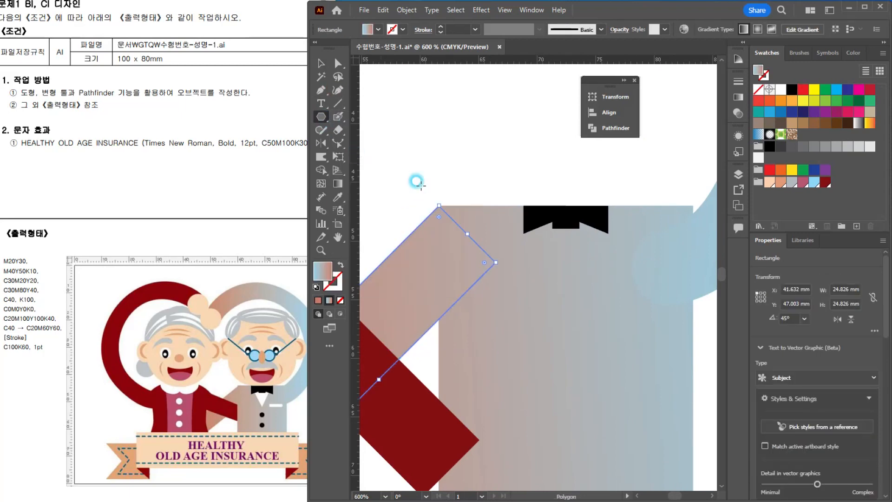
{"action": "left_click", "coordinate": [457, 94]}
{"action": "left_click", "coordinate": [448, 240]}
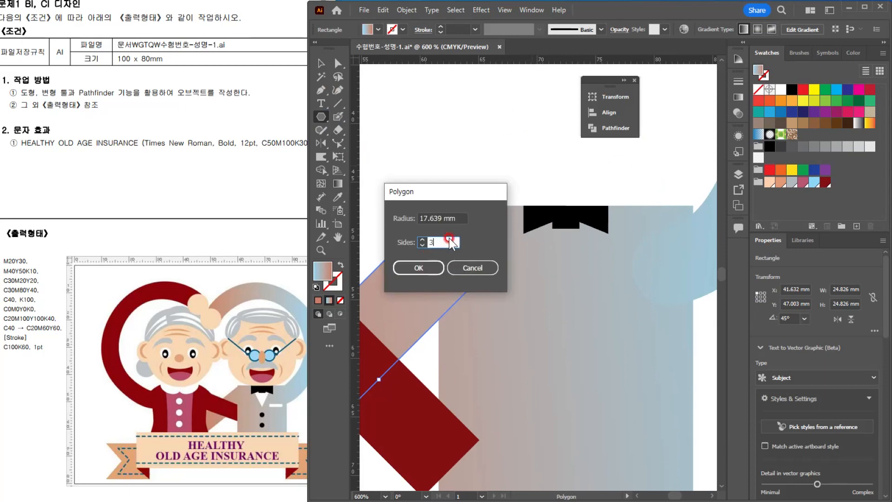
{"action": "left_click", "coordinate": [431, 266]}
{"action": "key", "text": "v"}
{"action": "key", "text": "ctrl+minus"}
{"action": "key", "text": "ctrl+minus"}
{"action": "key", "text": "ctrl+minus"}
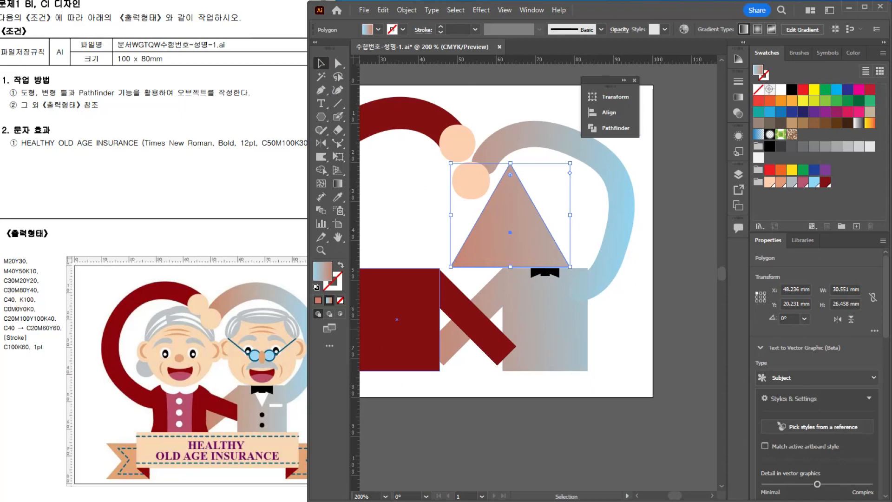
{"action": "left_click", "coordinate": [829, 132]}
{"action": "left_click", "coordinate": [780, 89]}
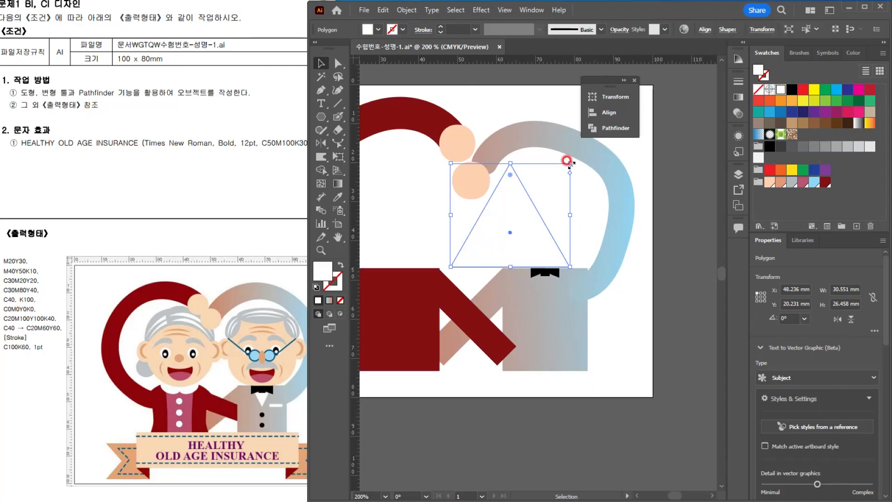
Step: Flip the white triangle to point down, resize it to about 6.6 x 7.6 mm and centre it over the bow tie
{"action": "left_click_drag", "start_coordinate": [567, 161], "coordinate": [552, 286]}
{"action": "scroll", "coordinate": [571, 274], "scroll_direction": "up", "scroll_amount": 5}
{"action": "left_click_drag", "start_coordinate": [490, 353], "coordinate": [492, 325]}
{"action": "left_click_drag", "start_coordinate": [558, 288], "coordinate": [519, 331]}
{"action": "scroll", "coordinate": [618, 276], "scroll_direction": "down", "scroll_amount": 3}
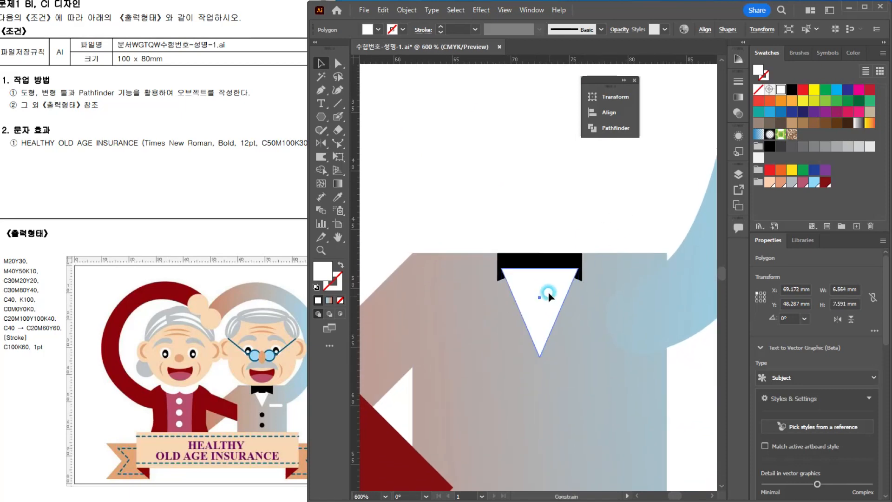
{"action": "left_click_drag", "start_coordinate": [548, 291], "coordinate": [547, 288]}
Step: Bring the black bow tie in front of the white shirt triangle
{"action": "left_click", "coordinate": [560, 258]}
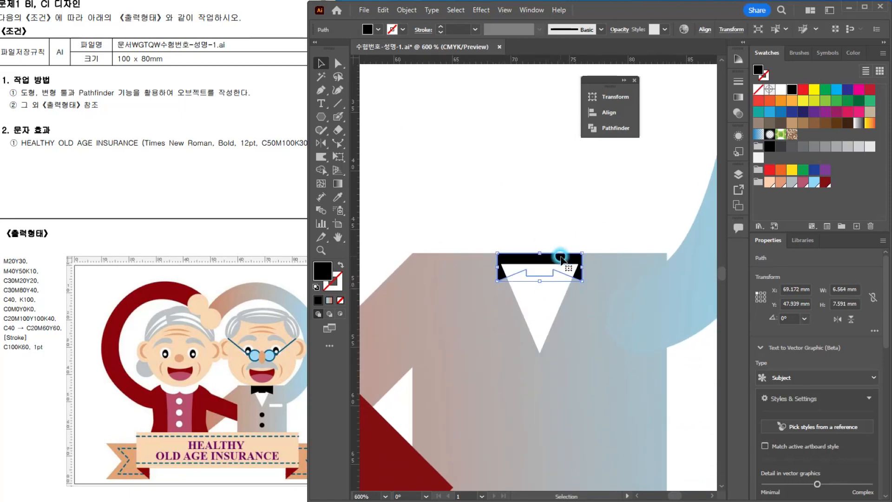
{"action": "key", "text": "ctrl+shift+bracketright"}
{"action": "left_click", "coordinate": [551, 219]}
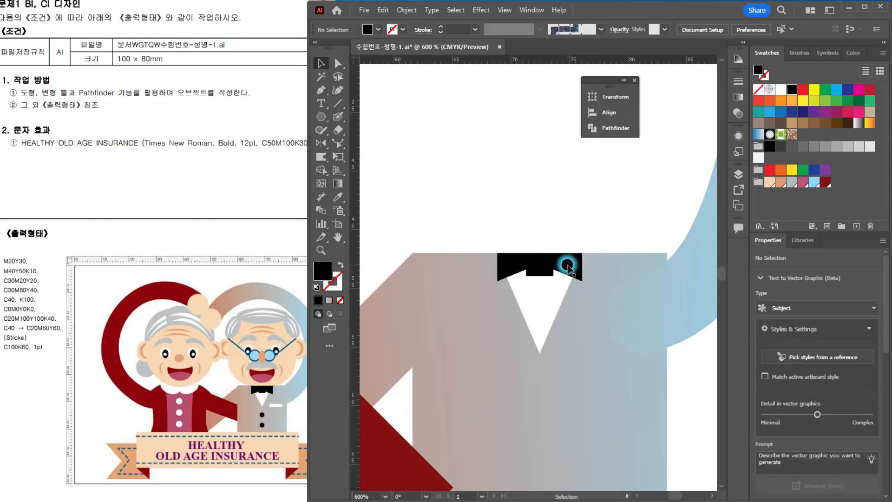
Step: Shorten the white shirt triangle to about 6.3 mm high, keeping its upper edge in place
{"action": "scroll", "coordinate": [565, 263], "scroll_direction": "down", "scroll_amount": 1}
{"action": "scroll", "coordinate": [553, 317], "scroll_direction": "up", "scroll_amount": 1}
{"action": "scroll", "coordinate": [571, 314], "scroll_direction": "down", "scroll_amount": 1}
{"action": "left_click_drag", "start_coordinate": [540, 306], "coordinate": [520, 252]}
{"action": "left_click", "coordinate": [522, 238]}
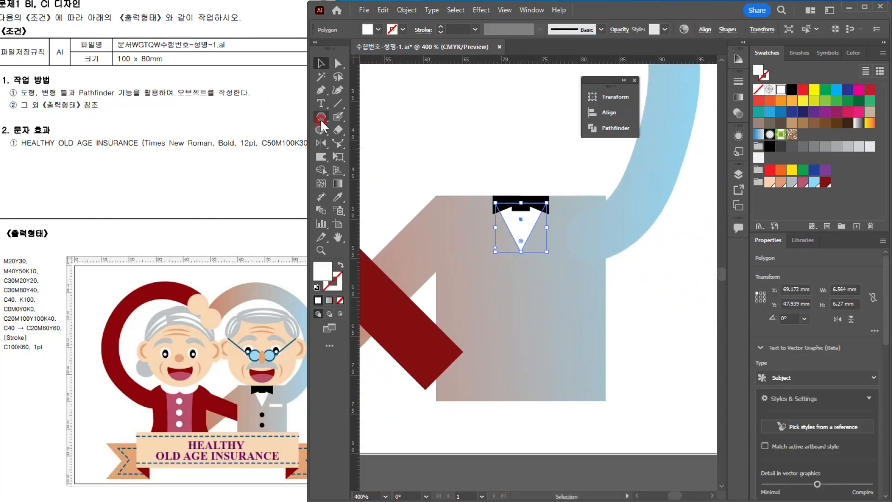
Step: Add two black circular buttons about 2.1 mm across below the shirt triangle, and draw a thin horizontal rectangle for the chest pocket
{"action": "left_click_drag", "start_coordinate": [319, 119], "coordinate": [371, 127]}
{"action": "scroll", "coordinate": [525, 302], "scroll_direction": "up", "scroll_amount": 2}
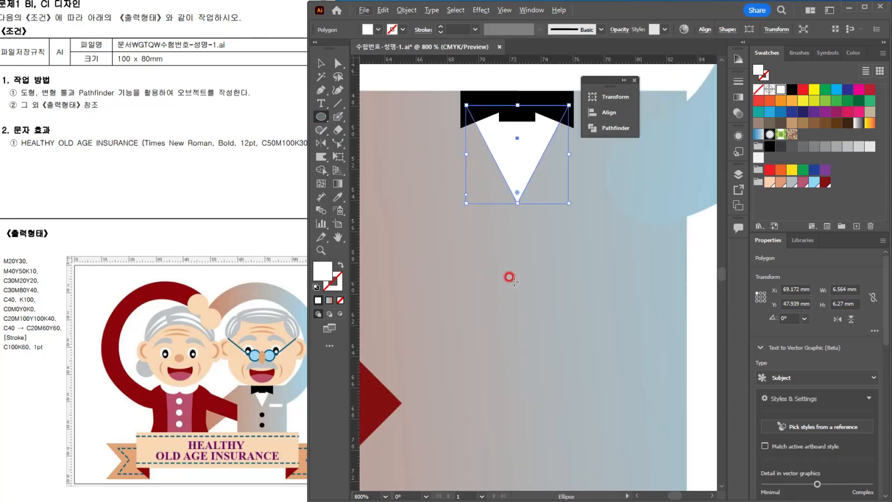
{"action": "mouse_move", "coordinate": [517, 261]}
{"action": "left_mouse_down"}
{"action": "mouse_move", "coordinate": [533, 278]}
{"action": "mouse_move", "coordinate": [514, 327]}
{"action": "left_mouse_up"}
{"action": "left_click", "coordinate": [791, 90]}
{"action": "left_click", "coordinate": [321, 64]}
{"action": "left_click_drag", "start_coordinate": [321, 117], "coordinate": [372, 116]}
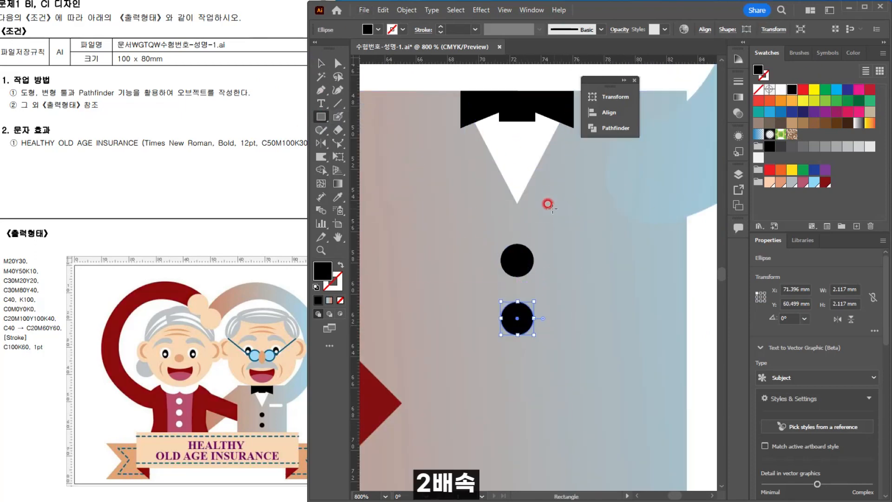
{"action": "left_click_drag", "start_coordinate": [478, 212], "coordinate": [656, 215]}
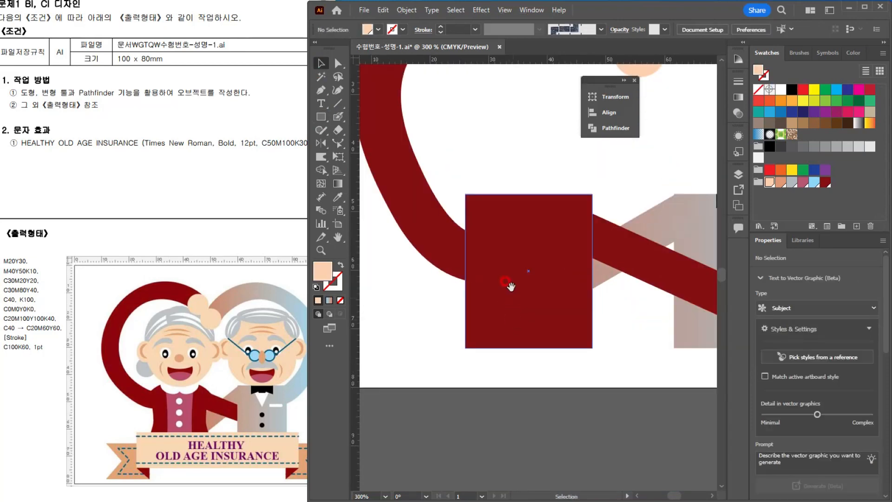
Step: Round the two upper corners of the dark red torso rectangle
{"action": "left_click_drag", "start_coordinate": [510, 285], "coordinate": [514, 290]}
{"action": "left_click", "coordinate": [514, 260]}
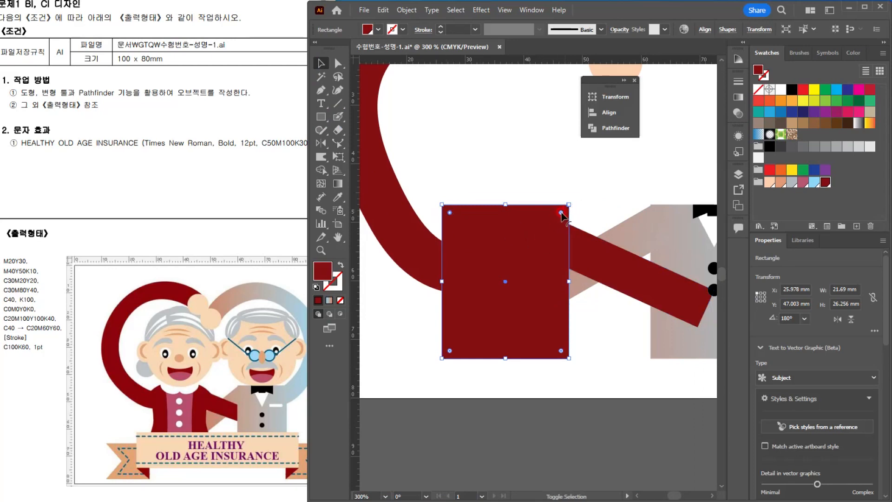
{"action": "left_click_drag", "start_coordinate": [561, 214], "coordinate": [549, 233]}
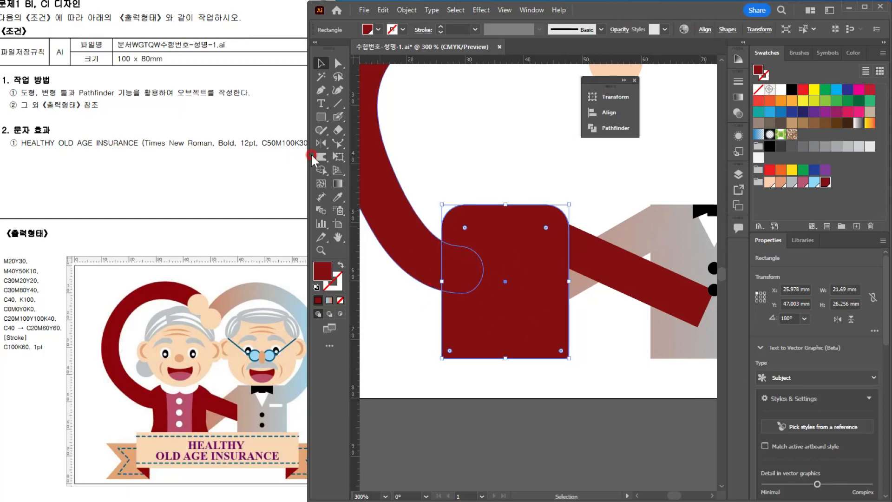
Step: Warp both sides of the dark red torso inward to form a narrowed waist, using a reduced Warp brush
{"action": "left_click", "coordinate": [313, 157]}
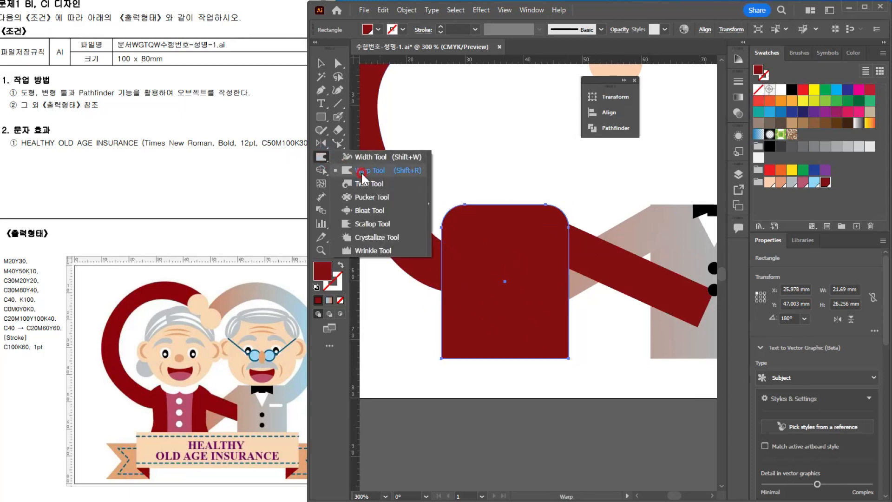
{"action": "left_click", "coordinate": [361, 172]}
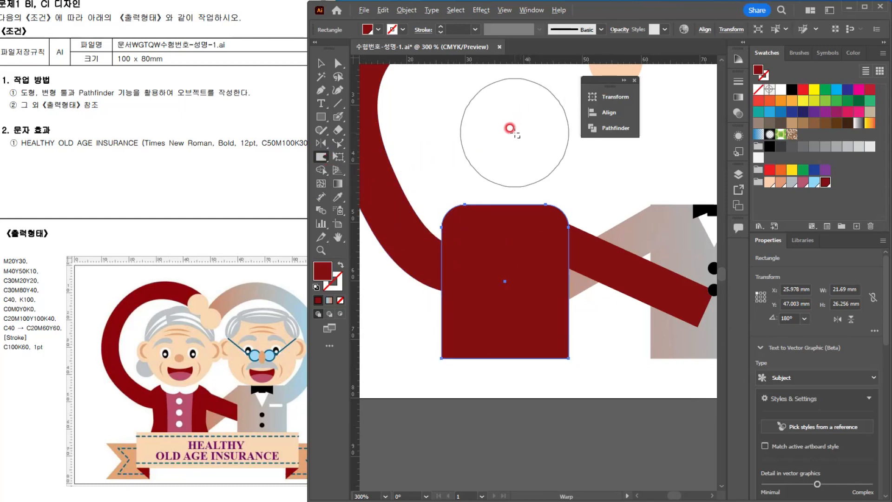
{"action": "mouse_move", "coordinate": [518, 119]}
{"action": "left_mouse_down"}
{"action": "mouse_move", "coordinate": [470, 152]}
{"action": "mouse_move", "coordinate": [500, 122]}
{"action": "mouse_move", "coordinate": [529, 109]}
{"action": "mouse_move", "coordinate": [480, 150]}
{"action": "mouse_move", "coordinate": [507, 135]}
{"action": "left_mouse_up"}
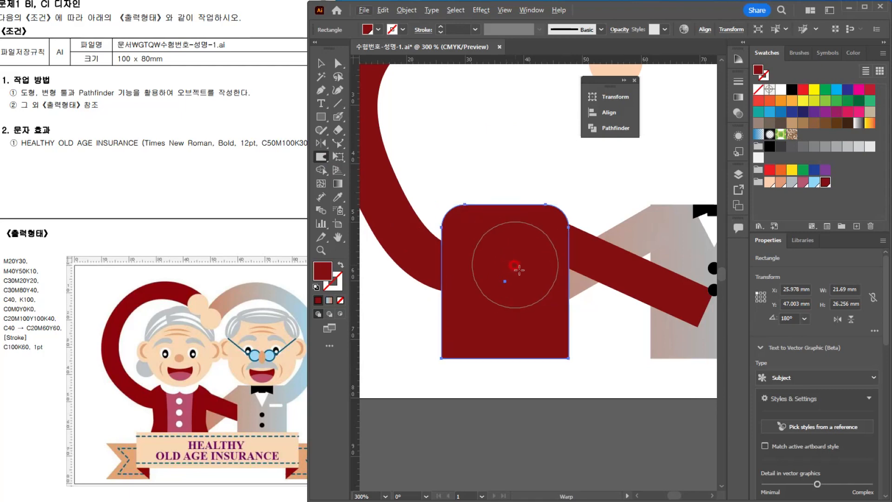
{"action": "mouse_move", "coordinate": [523, 271]}
{"action": "left_mouse_down"}
{"action": "mouse_move", "coordinate": [529, 295]}
{"action": "mouse_move", "coordinate": [566, 306]}
{"action": "left_mouse_up"}
{"action": "mouse_move", "coordinate": [455, 304]}
{"action": "left_mouse_down"}
{"action": "mouse_move", "coordinate": [500, 313]}
{"action": "mouse_move", "coordinate": [461, 318]}
{"action": "mouse_move", "coordinate": [496, 334]}
{"action": "left_mouse_up"}
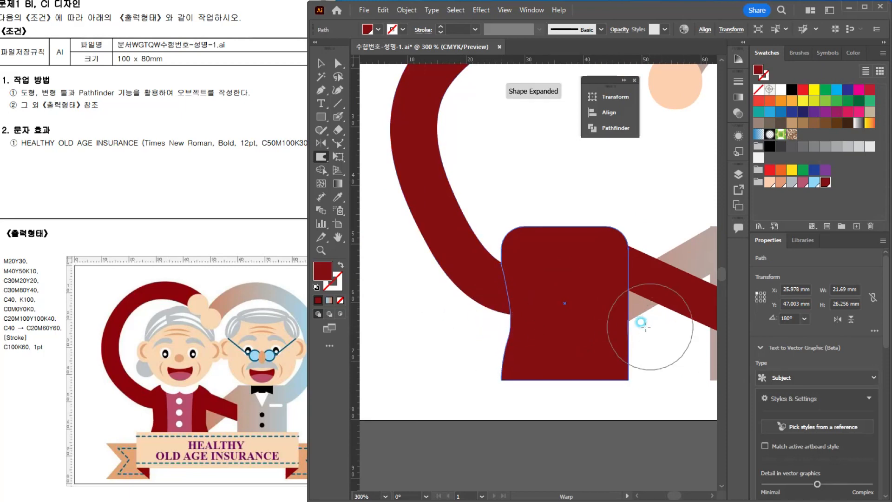
{"action": "mouse_move", "coordinate": [649, 326]}
{"action": "left_mouse_down"}
{"action": "mouse_move", "coordinate": [626, 327]}
{"action": "mouse_move", "coordinate": [634, 302]}
{"action": "left_mouse_up"}
{"action": "mouse_move", "coordinate": [640, 347]}
{"action": "left_mouse_down"}
{"action": "mouse_move", "coordinate": [633, 406]}
{"action": "mouse_move", "coordinate": [647, 199]}
{"action": "left_mouse_up"}
{"action": "left_click", "coordinate": [321, 63]}
{"action": "left_click", "coordinate": [574, 192]}
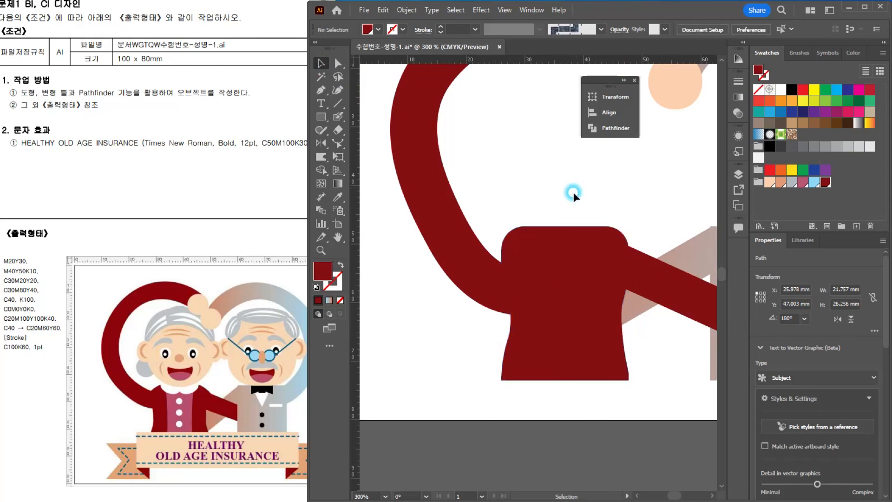
Step: Draw the left half of the torso's front panel with the Pen tool, about 5.9 x 26.3 mm, and fill it with the pink C30M80Y40 swatch
{"action": "scroll", "coordinate": [575, 192], "scroll_direction": "down", "scroll_amount": 3}
{"action": "scroll", "coordinate": [590, 227], "scroll_direction": "up", "scroll_amount": 3}
{"action": "left_click_drag", "start_coordinate": [541, 227], "coordinate": [507, 246]}
{"action": "left_click", "coordinate": [122, 413]}
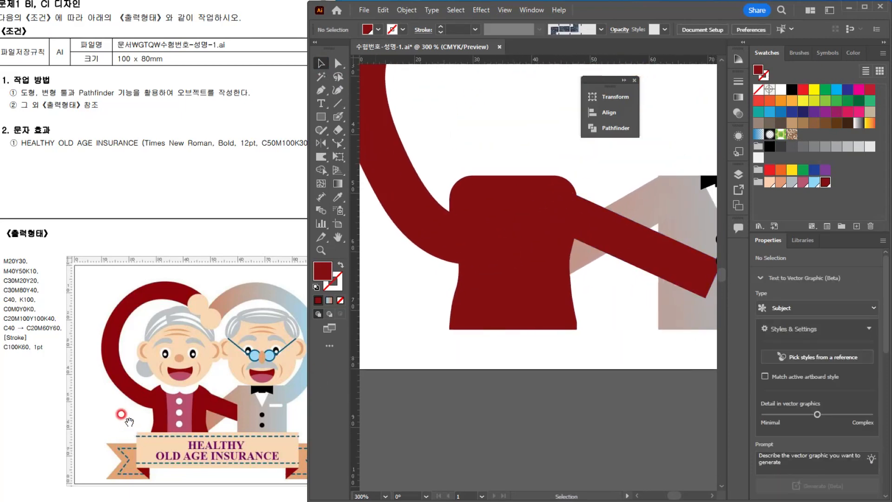
{"action": "left_click", "coordinate": [324, 135]}
{"action": "left_click", "coordinate": [320, 90]}
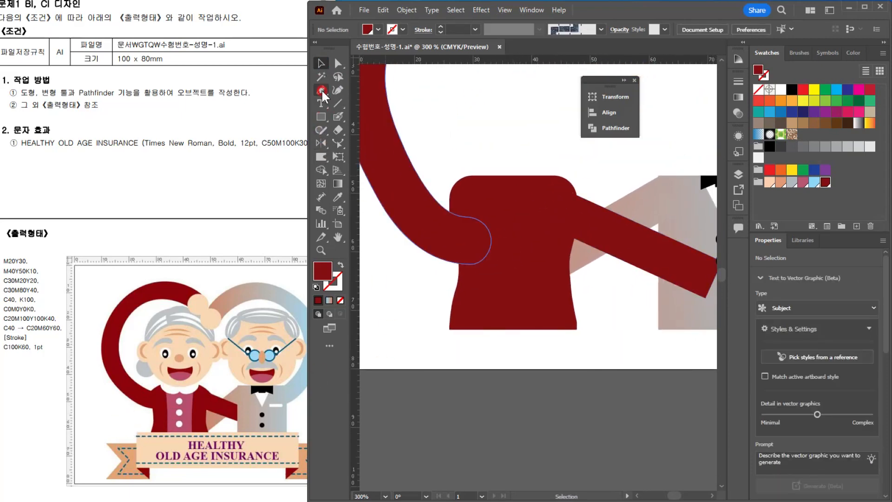
{"action": "left_click", "coordinate": [538, 198]}
{"action": "left_click", "coordinate": [498, 174]}
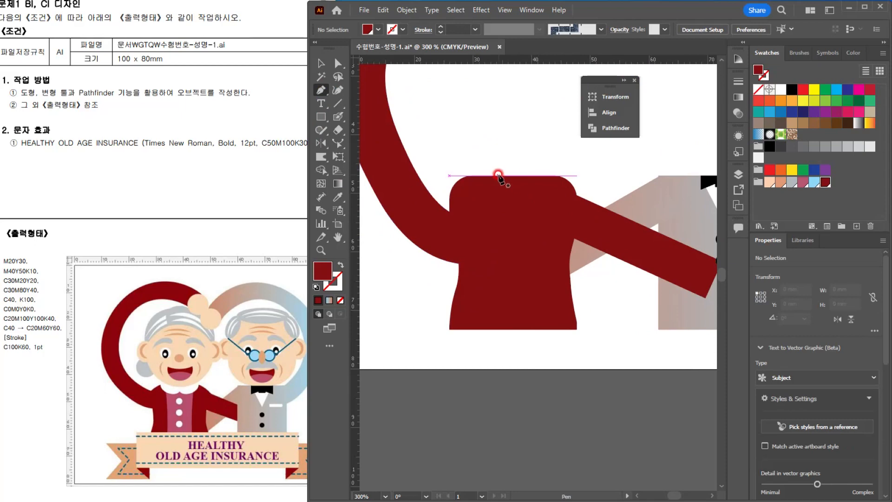
{"action": "left_click", "coordinate": [499, 161], "text": "ctrl"}
{"action": "left_click", "coordinate": [519, 365]}
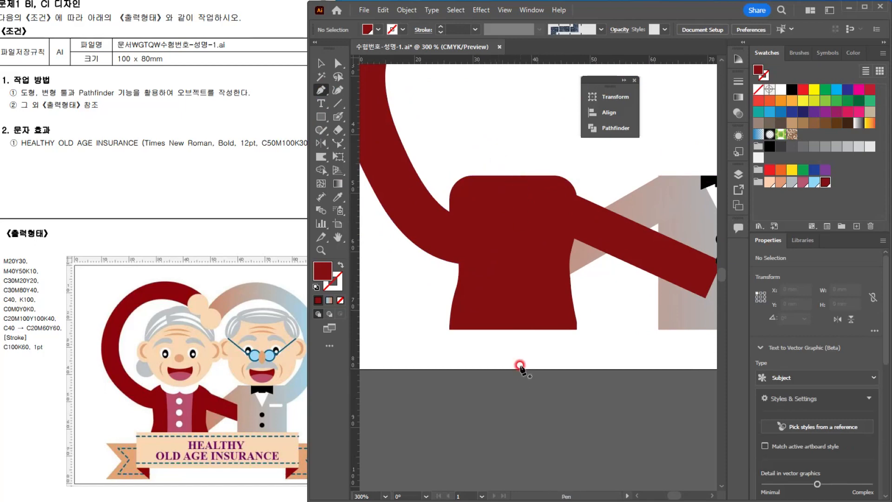
{"action": "left_click", "coordinate": [514, 329]}
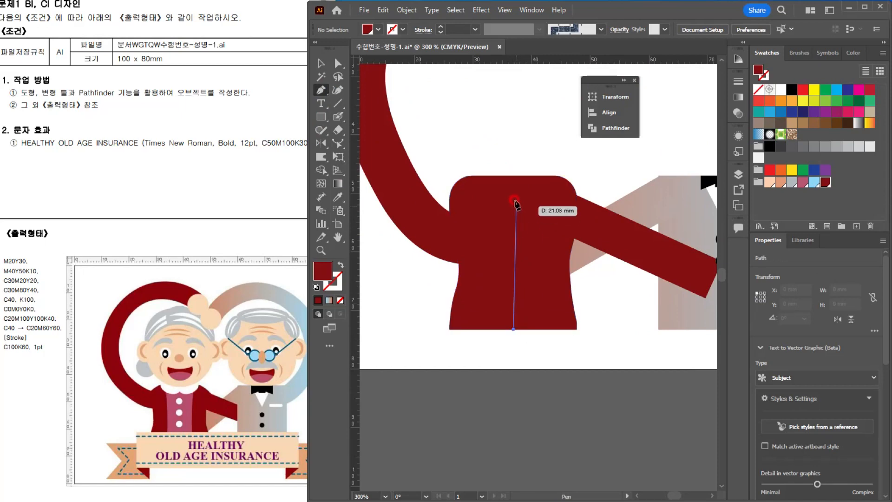
{"action": "left_click", "coordinate": [514, 175]}
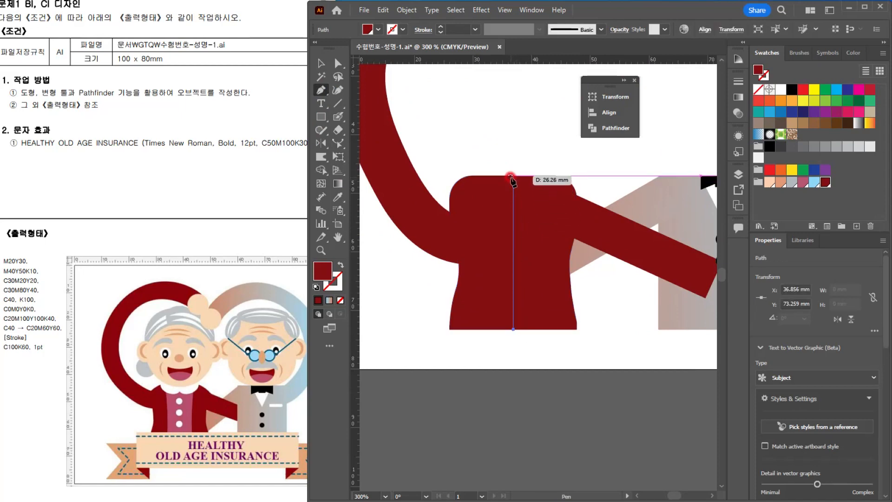
{"action": "left_click", "coordinate": [479, 175]}
{"action": "left_click_drag", "start_coordinate": [484, 245], "coordinate": [485, 265]}
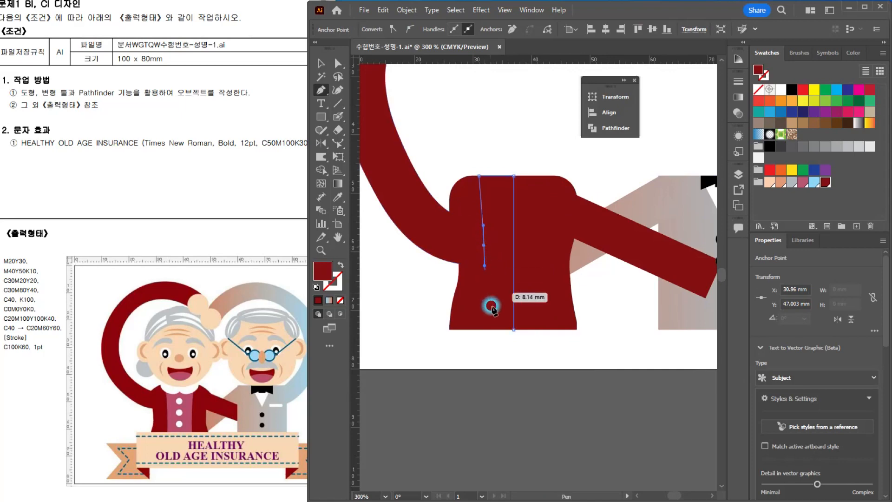
{"action": "left_click", "coordinate": [481, 329]}
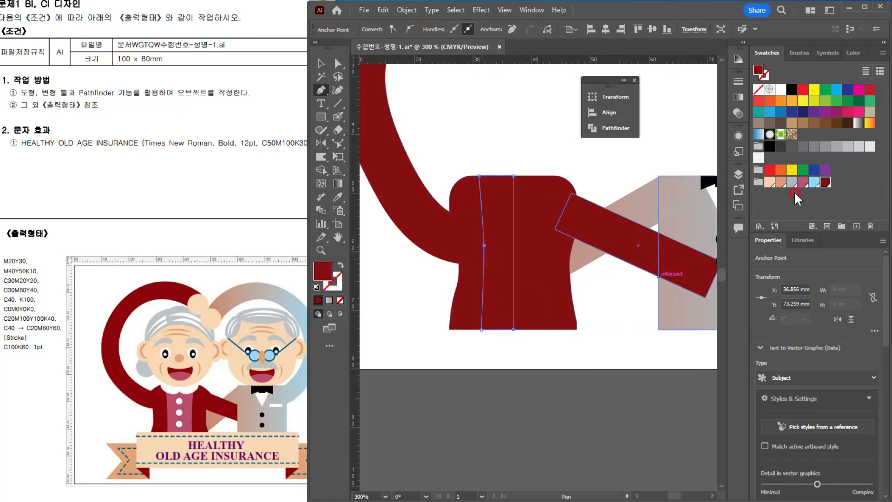
{"action": "left_click", "coordinate": [802, 183]}
{"action": "left_click", "coordinate": [322, 62]}
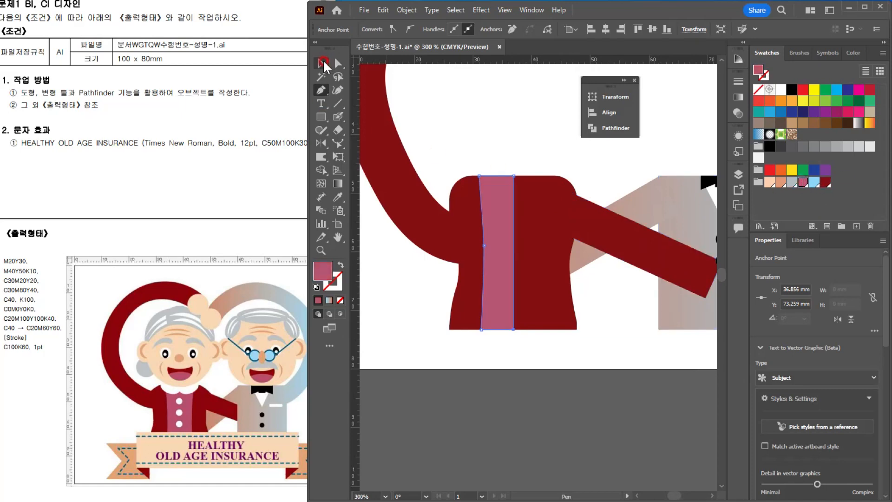
Step: Mirror a copy of the pink half panel across its inner vertical edge to complete the front panel
{"action": "left_click", "coordinate": [485, 194]}
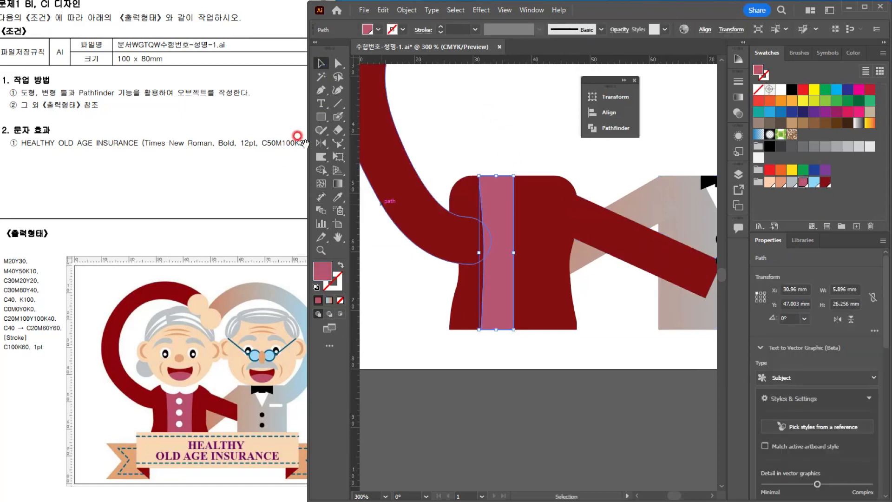
{"action": "left_click", "coordinate": [320, 144]}
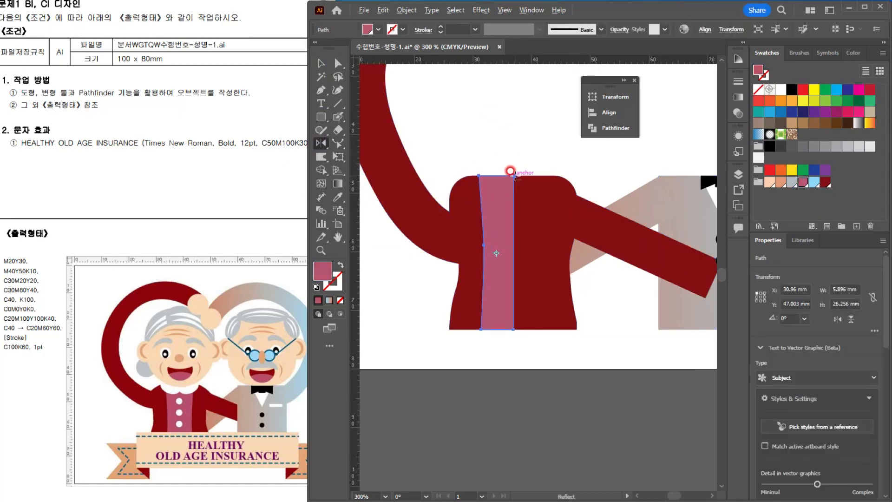
{"action": "left_click", "coordinate": [511, 172], "text": "alt"}
{"action": "left_click", "coordinate": [439, 317]}
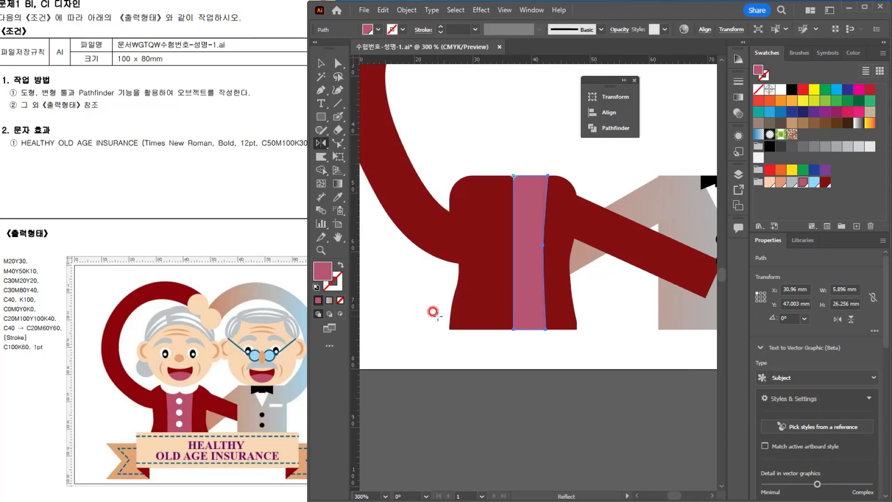
{"action": "key", "text": "ctrl+z"}
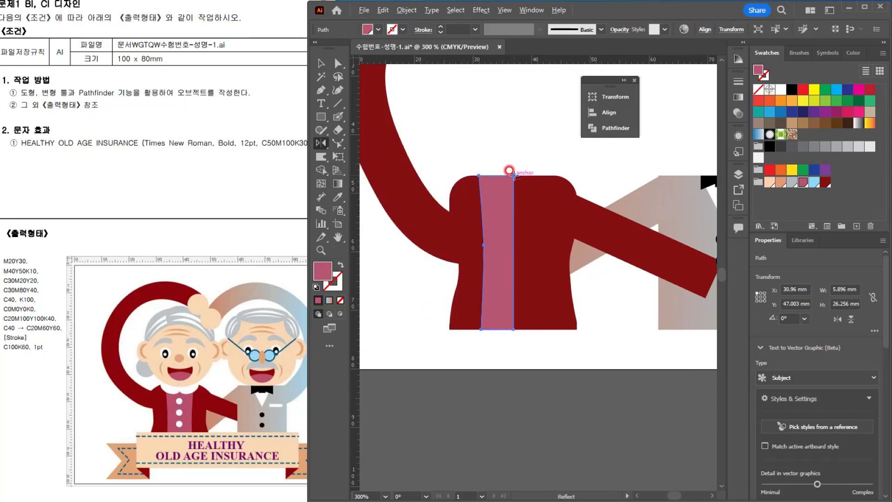
{"action": "left_click", "coordinate": [511, 172], "text": "alt"}
{"action": "left_click", "coordinate": [416, 317]}
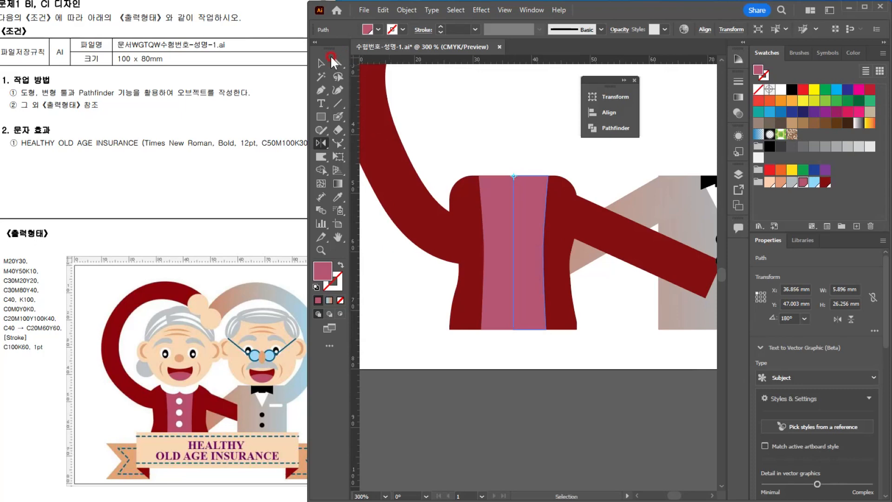
{"action": "left_click", "coordinate": [321, 63]}
{"action": "left_click", "coordinate": [481, 109]}
Step: Copy a black vest button onto the pink front panel and fill the copy with white
{"action": "scroll", "coordinate": [627, 247], "scroll_direction": "down", "scroll_amount": 1}
{"action": "left_click_drag", "start_coordinate": [575, 264], "coordinate": [502, 294]}
{"action": "left_click_drag", "start_coordinate": [615, 274], "coordinate": [475, 260]}
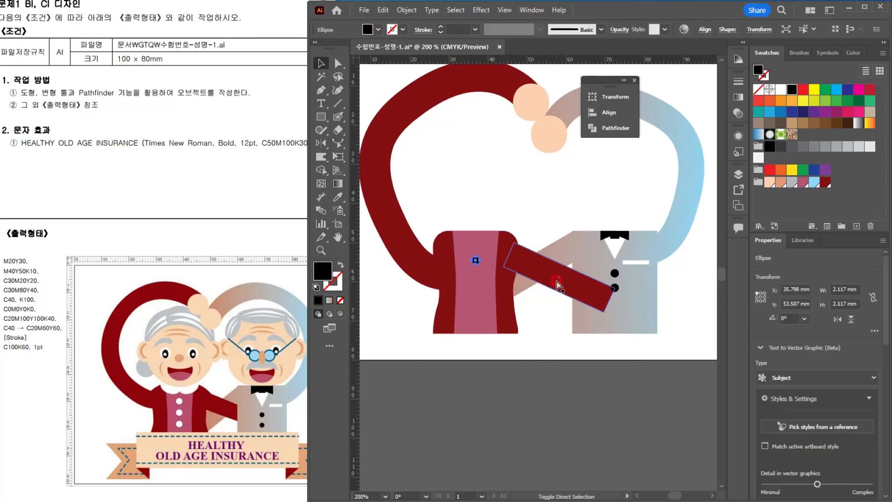
{"action": "left_click", "coordinate": [780, 89]}
Step: Duplicate the white button into a vertical column of three spanning about 8.2 mm, and group the buttons
{"action": "scroll", "coordinate": [474, 260], "scroll_direction": "up", "scroll_amount": 5}
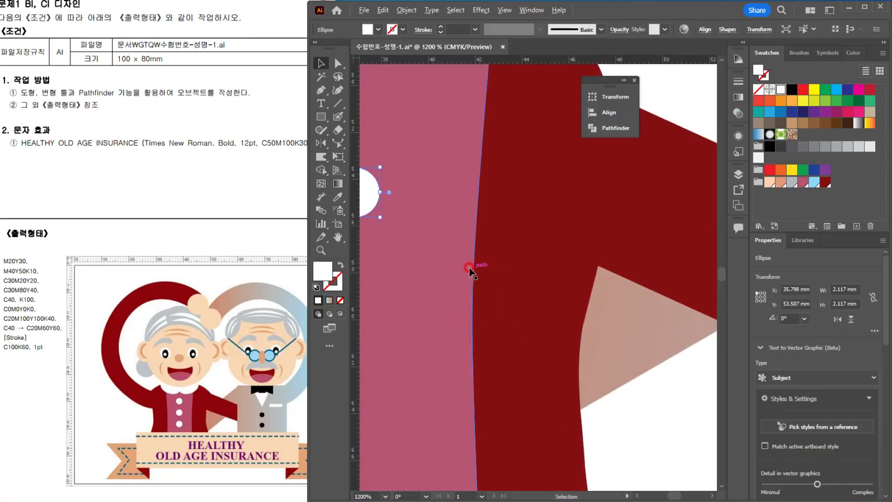
{"action": "scroll", "coordinate": [480, 255], "scroll_direction": "down", "scroll_amount": 3}
{"action": "mouse_move", "coordinate": [481, 254]}
{"action": "left_mouse_down"}
{"action": "mouse_move", "coordinate": [518, 243]}
{"action": "mouse_move", "coordinate": [479, 230]}
{"action": "mouse_move", "coordinate": [479, 220]}
{"action": "mouse_move", "coordinate": [479, 269]}
{"action": "left_mouse_up"}
{"action": "left_click", "coordinate": [478, 246], "text": "shift"}
{"action": "left_click", "coordinate": [479, 222], "text": "shift"}
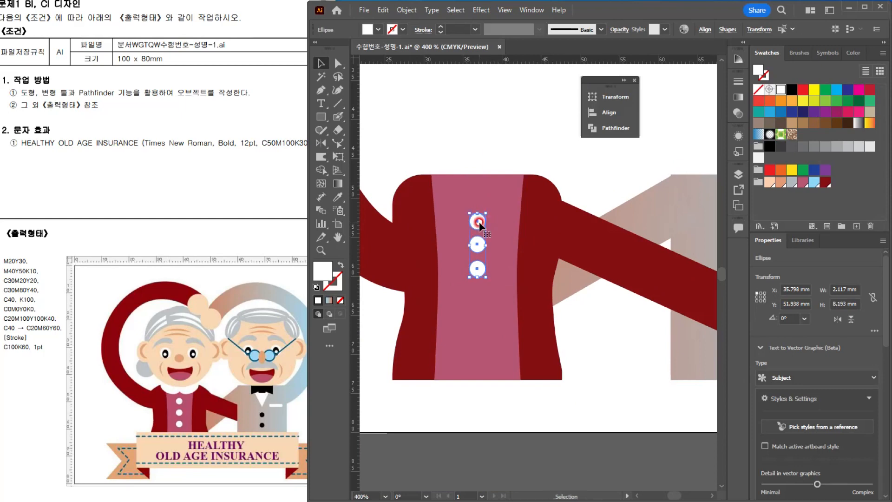
{"action": "key", "text": "ctrl+g"}
Step: Draw a white collar ellipse about 6.8 x 2.6 mm and place it on the left side of the neckline, tilted about 11° clockwise
{"action": "scroll", "coordinate": [469, 199], "scroll_direction": "up", "scroll_amount": 1}
{"action": "left_click_drag", "start_coordinate": [453, 198], "coordinate": [460, 209]}
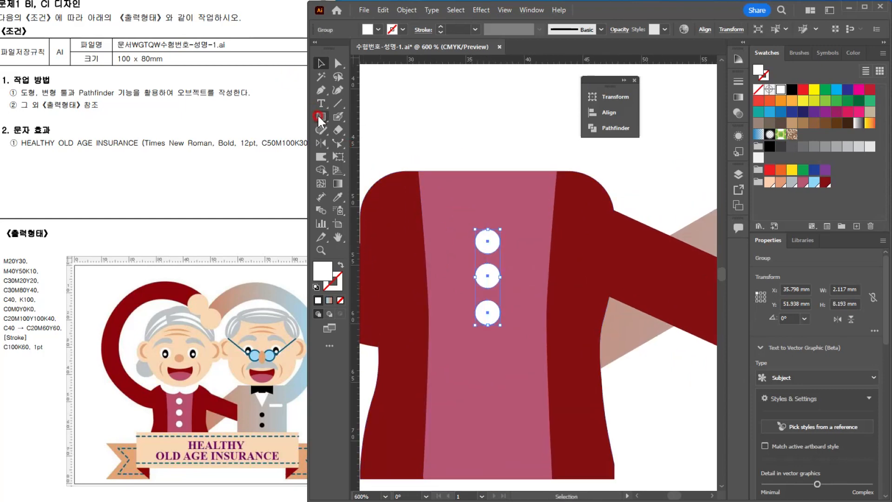
{"action": "left_click", "coordinate": [319, 118]}
{"action": "left_click", "coordinate": [359, 142]}
{"action": "left_click_drag", "start_coordinate": [450, 187], "coordinate": [531, 217]}
{"action": "left_click", "coordinate": [321, 63]}
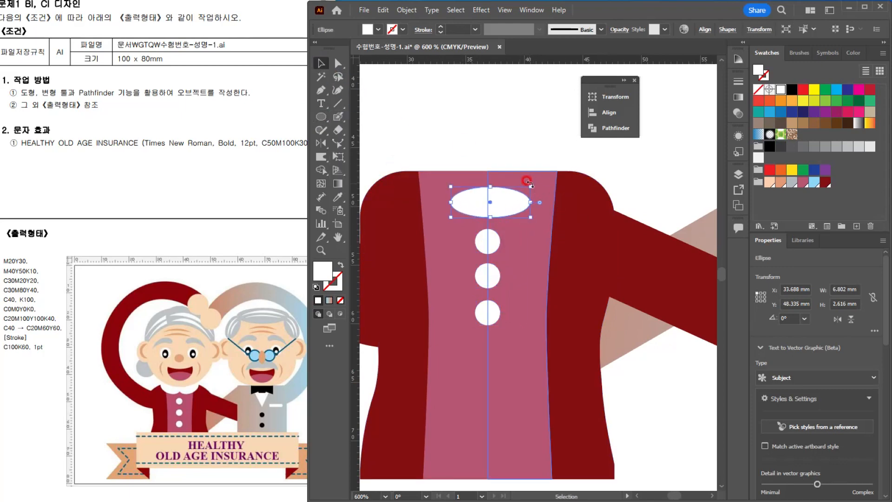
{"action": "left_click_drag", "start_coordinate": [528, 183], "coordinate": [458, 163]}
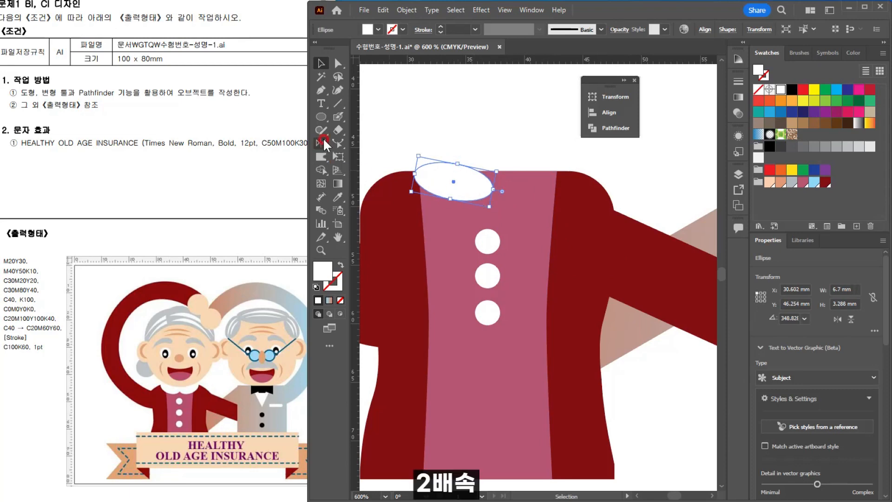
Step: Mirror a copy of the white collar ellipse across the button column's vertical centre line
{"action": "left_click", "coordinate": [324, 143]}
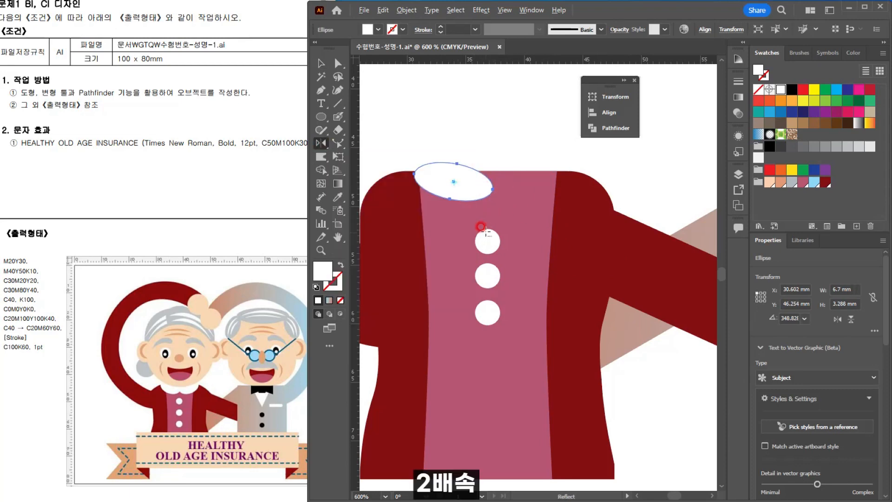
{"action": "left_click", "coordinate": [488, 228], "text": "alt"}
{"action": "left_click", "coordinate": [392, 316]}
{"action": "left_click", "coordinate": [321, 63]}
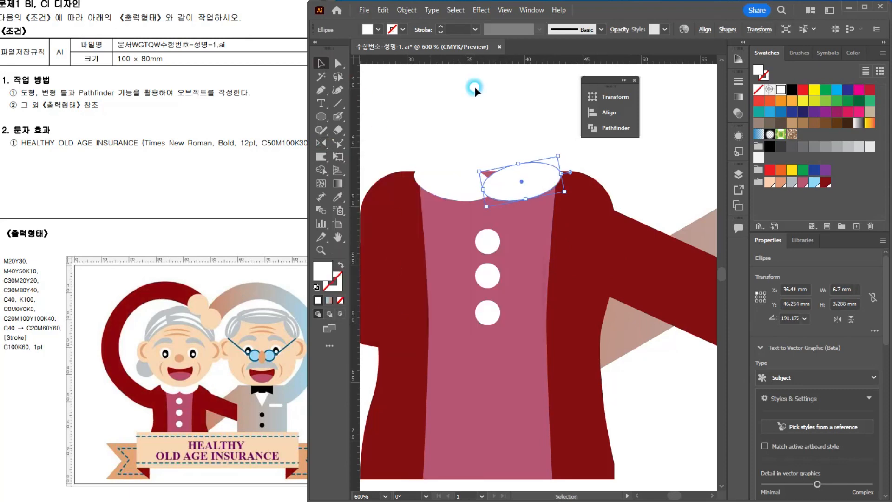
{"action": "left_click", "coordinate": [474, 87]}
Step: Draw a large white circle below the artboard, centred under the button column, as the elderly woman's face
{"action": "scroll", "coordinate": [518, 191], "scroll_direction": "down", "scroll_amount": 3}
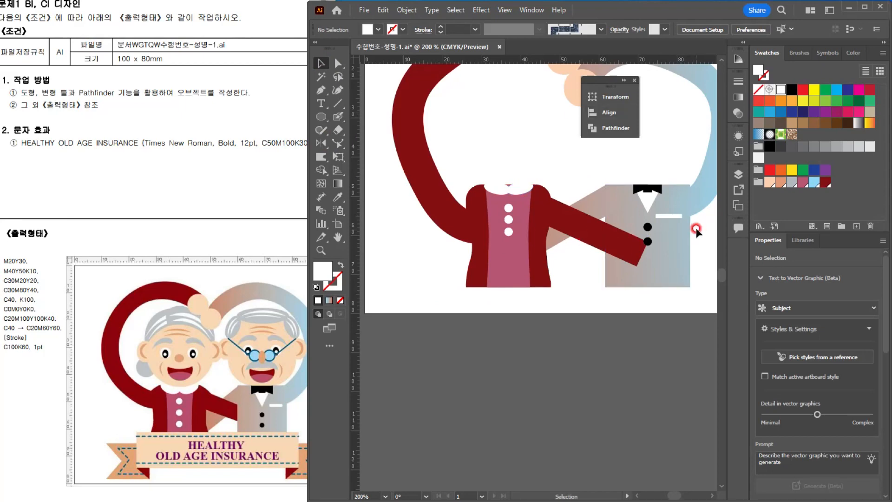
{"action": "left_click", "coordinate": [608, 243]}
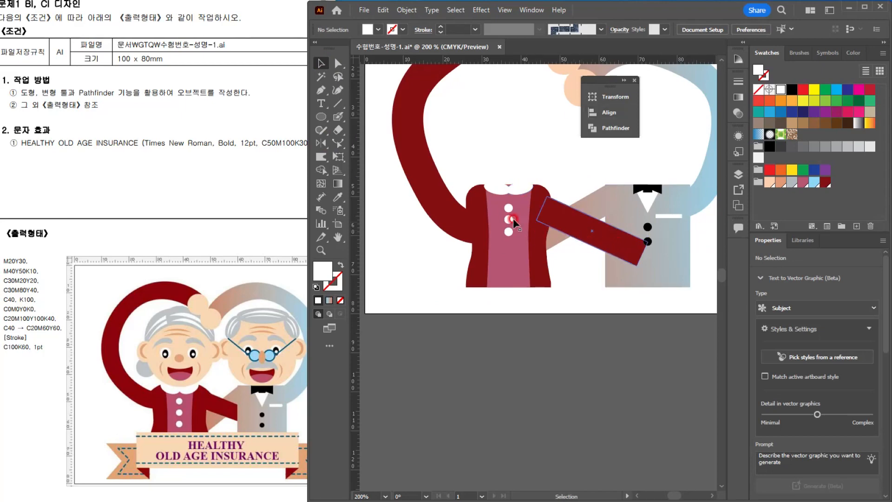
{"action": "left_click_drag", "start_coordinate": [552, 319], "coordinate": [530, 173]}
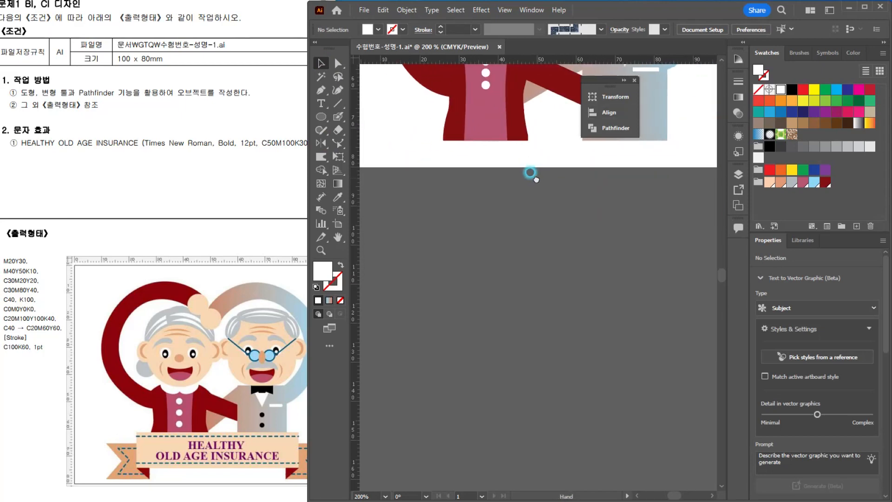
{"action": "left_click", "coordinate": [510, 194]}
{"action": "left_click_drag", "start_coordinate": [531, 211], "coordinate": [511, 235]}
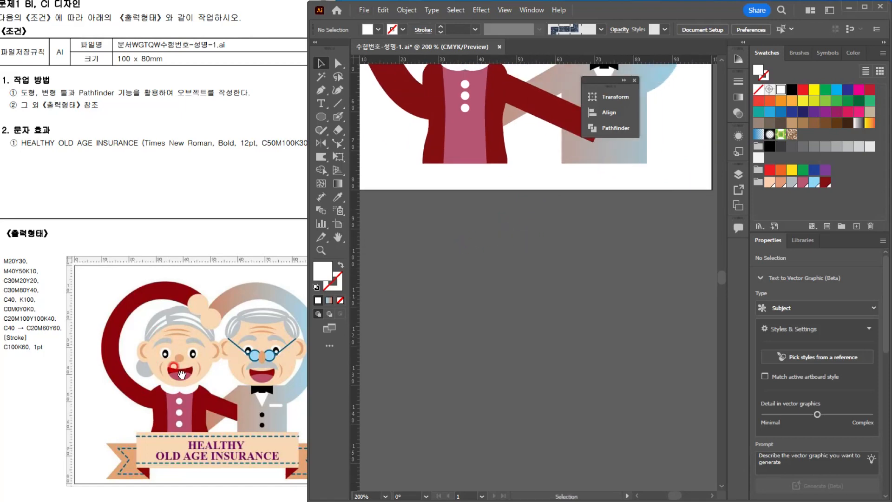
{"action": "left_click", "coordinate": [409, 220]}
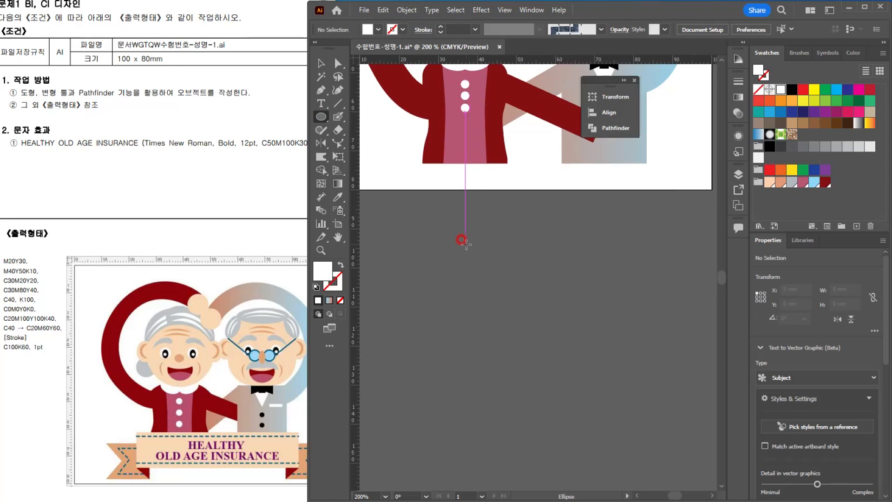
{"action": "left_click_drag", "start_coordinate": [466, 243], "coordinate": [516, 294]}
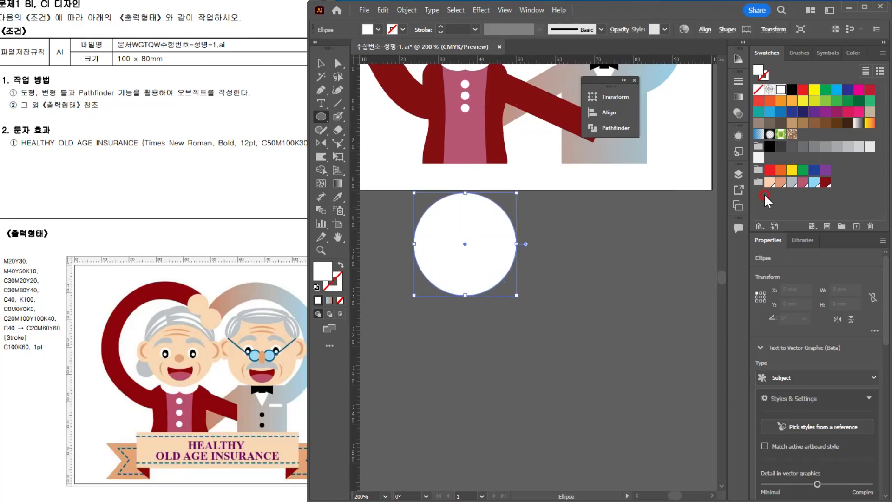
Step: Fill the elderly woman's face circle with the peach M20Y30 swatch
{"action": "left_click_drag", "start_coordinate": [770, 182], "coordinate": [441, 244]}
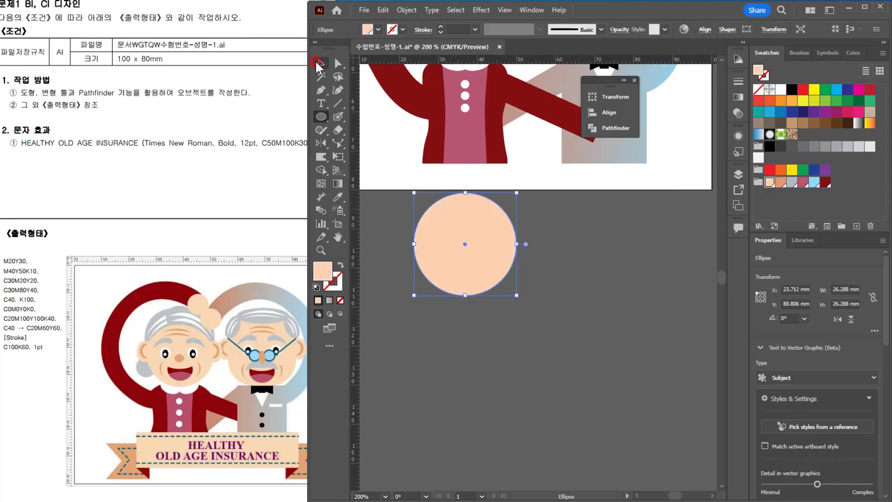
{"action": "left_click", "coordinate": [316, 62]}
{"action": "scroll", "coordinate": [441, 236], "scroll_direction": "up", "scroll_amount": 2}
{"action": "left_click_drag", "start_coordinate": [528, 262], "coordinate": [537, 264]}
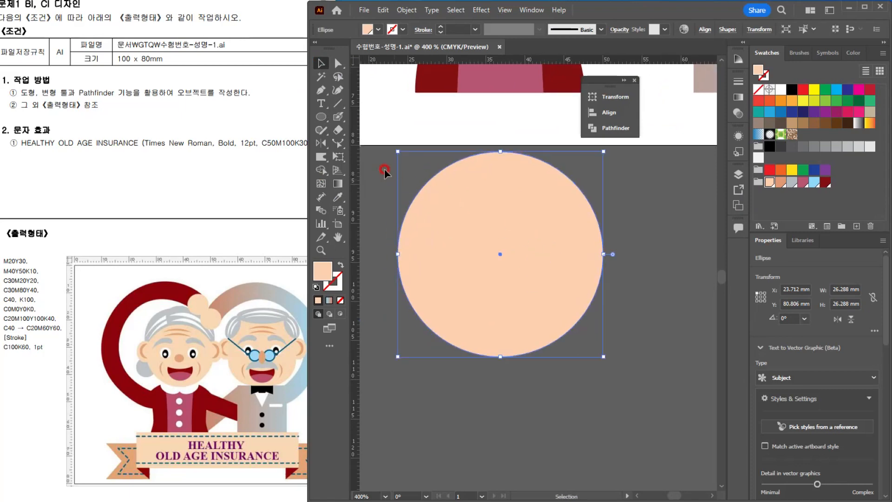
{"action": "scroll", "coordinate": [530, 243], "scroll_direction": "down", "scroll_amount": 2}
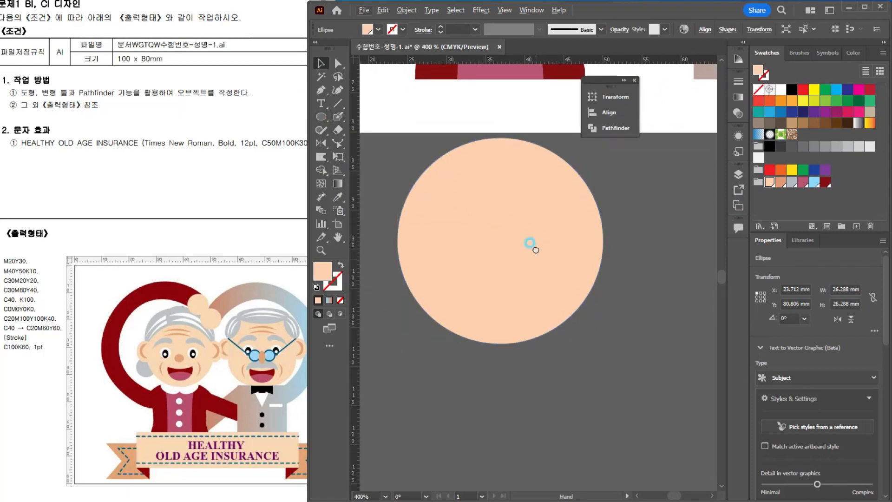
Step: Draw an ellipse about 17.6 x 7.6 mm centred below the face and overlap it with a slightly lower copy about 26.3 mm wide
{"action": "key", "text": "l"}
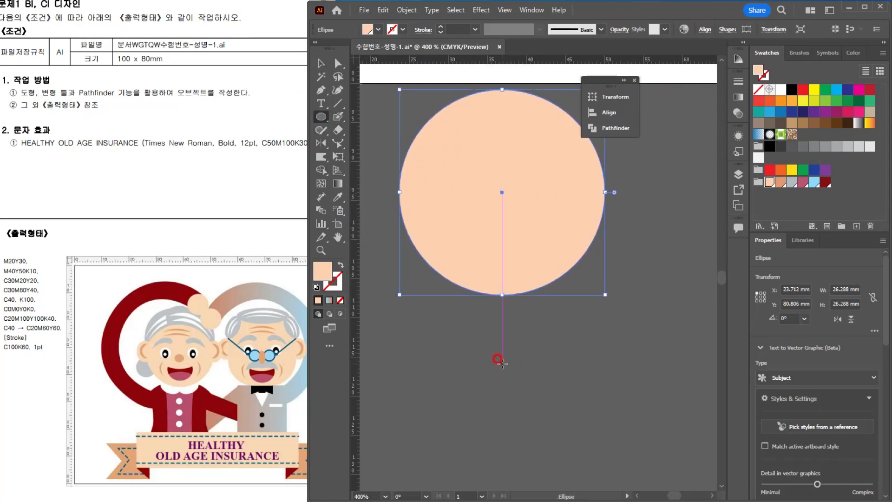
{"action": "left_click_drag", "start_coordinate": [503, 363], "coordinate": [570, 393]}
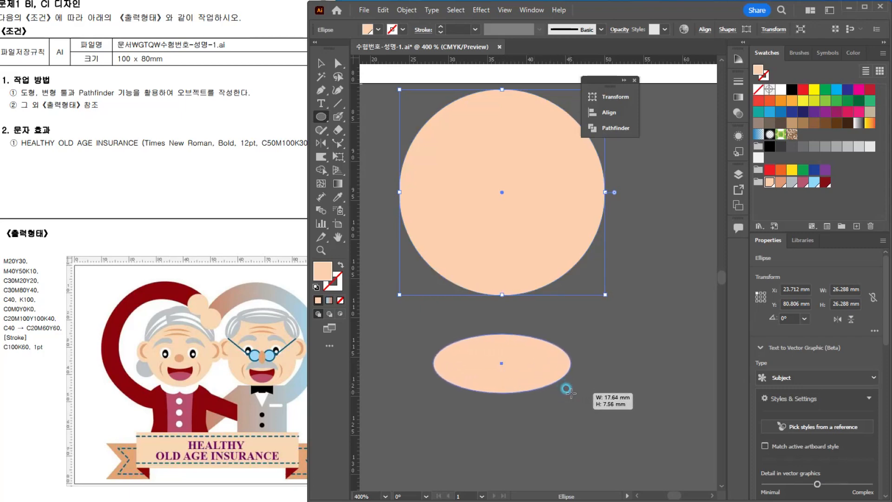
{"action": "key", "text": "v"}
{"action": "left_click", "coordinate": [501, 346]}
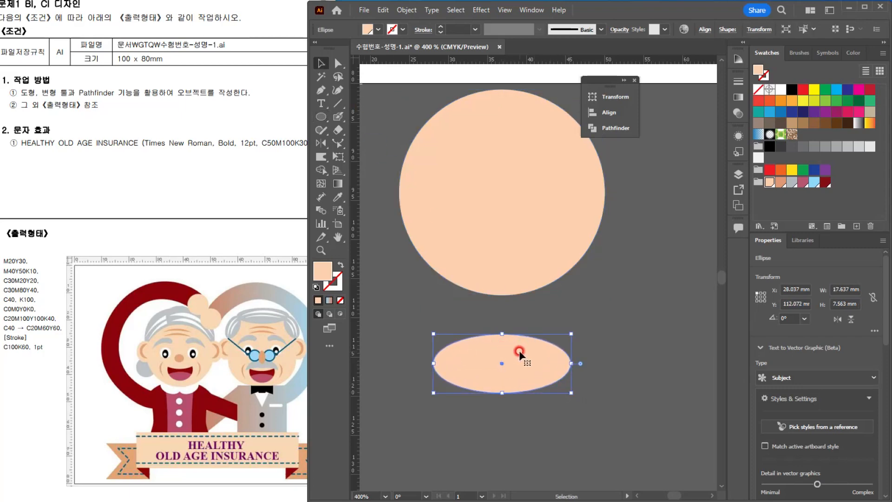
{"action": "left_click_drag", "start_coordinate": [530, 358], "coordinate": [605, 371]}
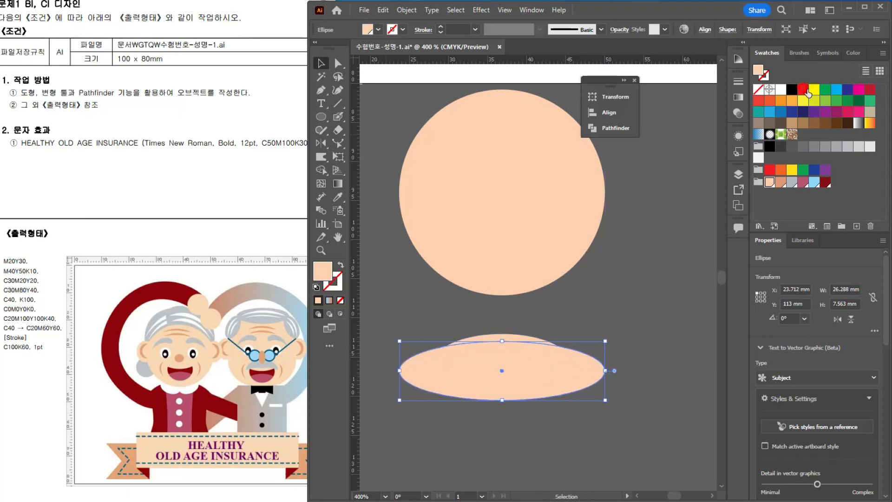
Step: Colour the wider ellipse red and subtract it from the narrower one with Minus Front, keeping a thin crescent
{"action": "left_click", "coordinate": [805, 89]}
{"action": "left_click", "coordinate": [643, 319]}
{"action": "left_click_drag", "start_coordinate": [434, 323], "coordinate": [514, 355]}
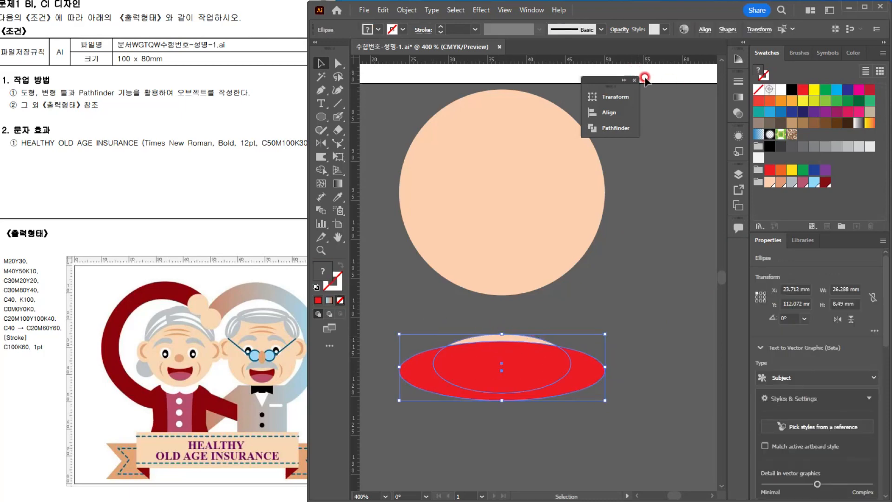
{"action": "left_click", "coordinate": [603, 126]}
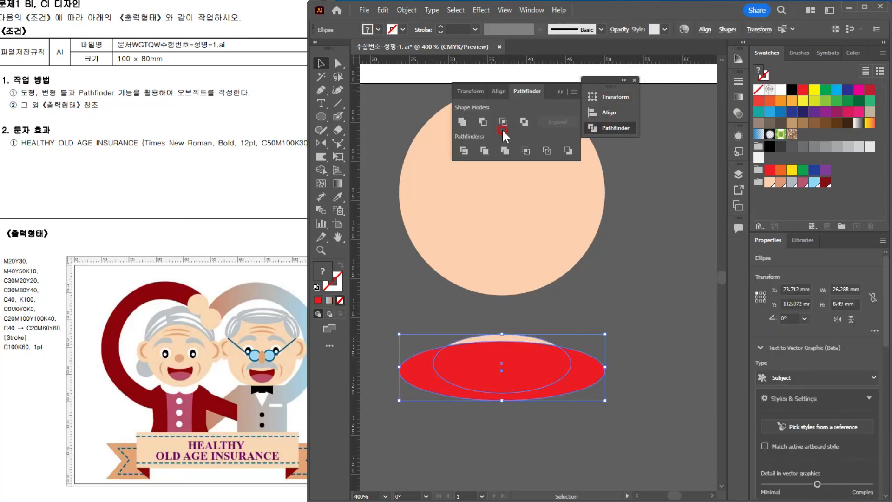
{"action": "left_click", "coordinate": [483, 121]}
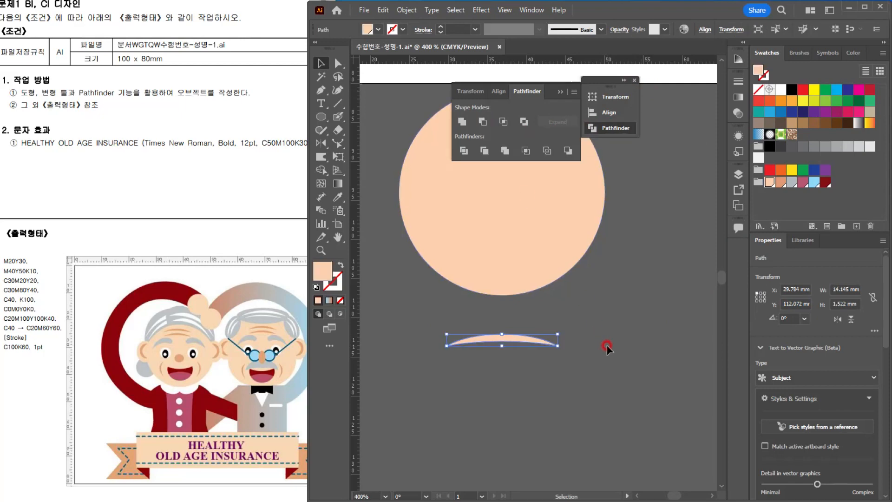
Step: Move the thin crescent onto the face and fill it with the tan M40Y50K10 swatch
{"action": "left_click", "coordinate": [540, 338]}
{"action": "left_click_drag", "start_coordinate": [518, 340], "coordinate": [536, 214]}
{"action": "left_click", "coordinate": [560, 92]}
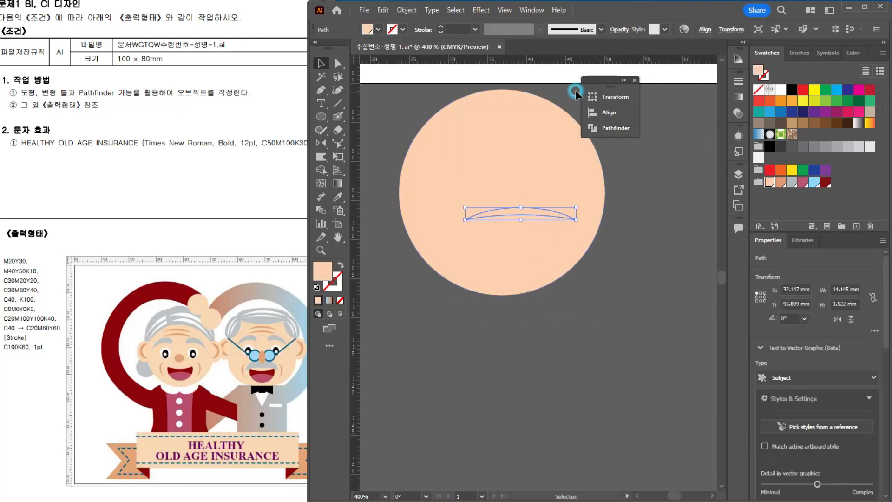
{"action": "left_click_drag", "start_coordinate": [627, 80], "coordinate": [709, 74]}
{"action": "left_click", "coordinate": [716, 74]}
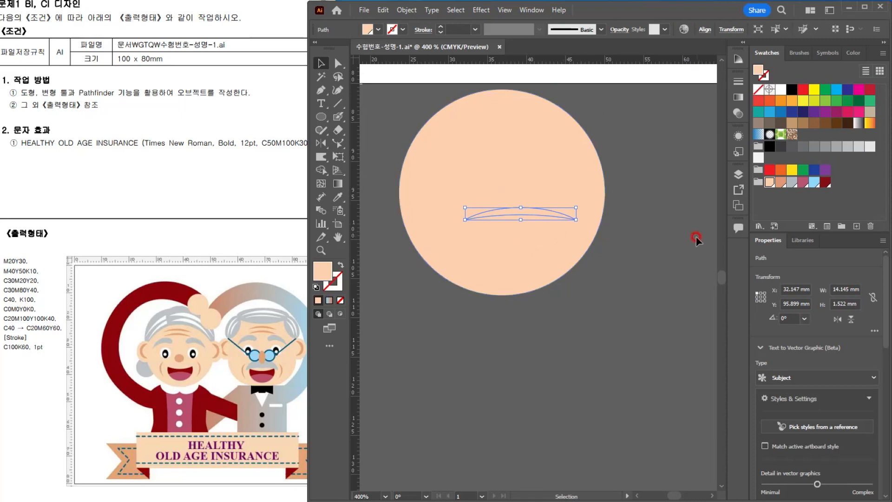
{"action": "left_click", "coordinate": [781, 181]}
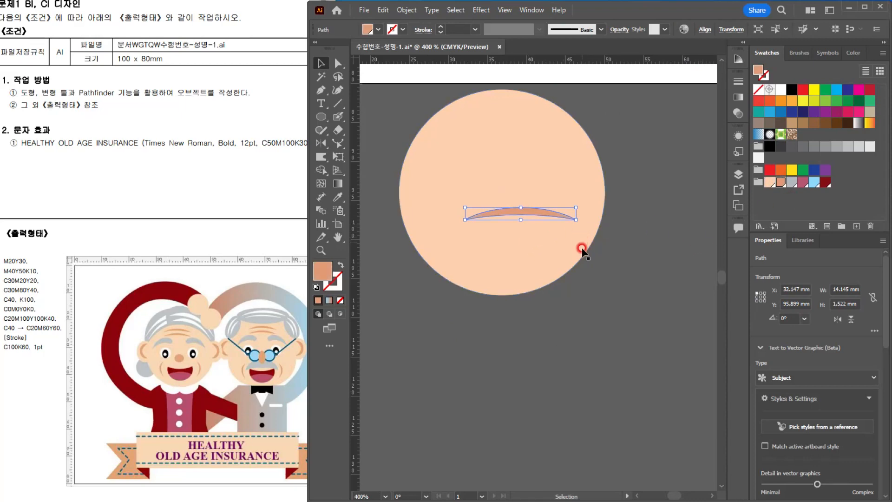
Step: Place the tan crescent centred on the upper forehead as a wrinkle and narrow it to about 11 mm
{"action": "left_click", "coordinate": [581, 249]}
{"action": "left_click_drag", "start_coordinate": [531, 211], "coordinate": [512, 106]}
{"action": "scroll", "coordinate": [511, 107], "scroll_direction": "up", "scroll_amount": 3}
{"action": "left_click_drag", "start_coordinate": [509, 203], "coordinate": [528, 275]}
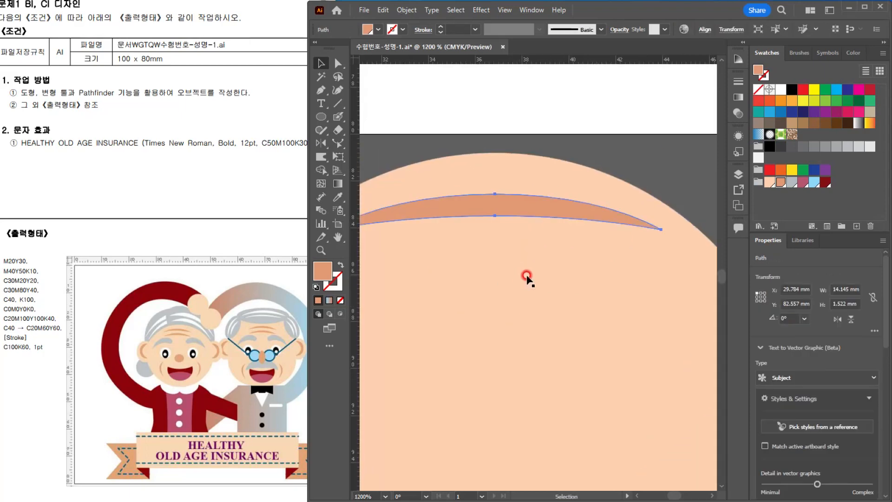
{"action": "scroll", "coordinate": [528, 274], "scroll_direction": "down", "scroll_amount": 2}
{"action": "left_click_drag", "start_coordinate": [596, 236], "coordinate": [578, 235]}
Step: Duplicate the forehead wrinkle straight down so the pair spans about 3.3 mm in height
{"action": "left_click_drag", "start_coordinate": [522, 248], "coordinate": [528, 281]}
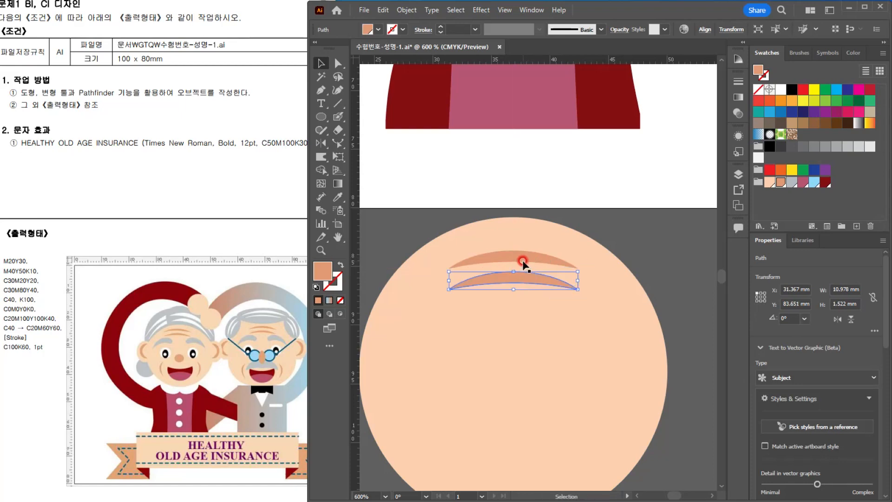
{"action": "left_click", "coordinate": [521, 255], "text": "shift"}
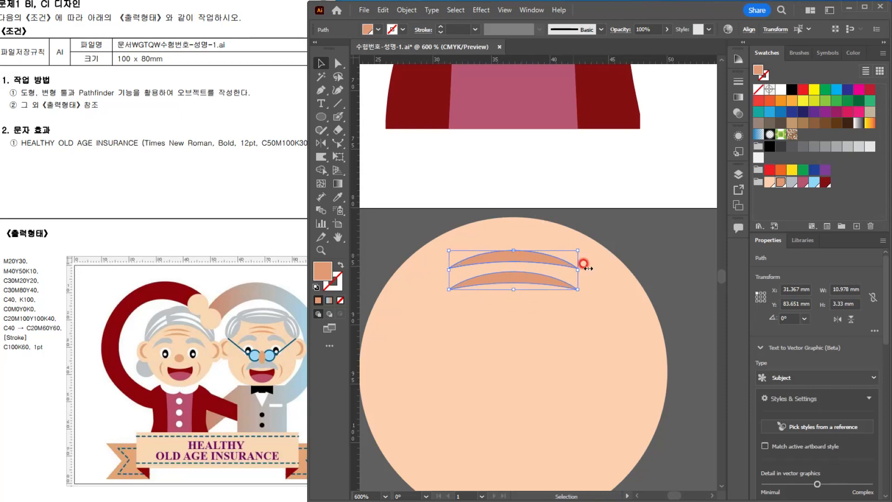
{"action": "left_click", "coordinate": [665, 240]}
Step: Copy a forehead wrinkle to the left cheek, stand it upright bulging outward, and shrink it to about 1.1 x 4.7 mm
{"action": "left_click", "coordinate": [529, 256]}
{"action": "left_click_drag", "start_coordinate": [528, 257], "coordinate": [572, 354]}
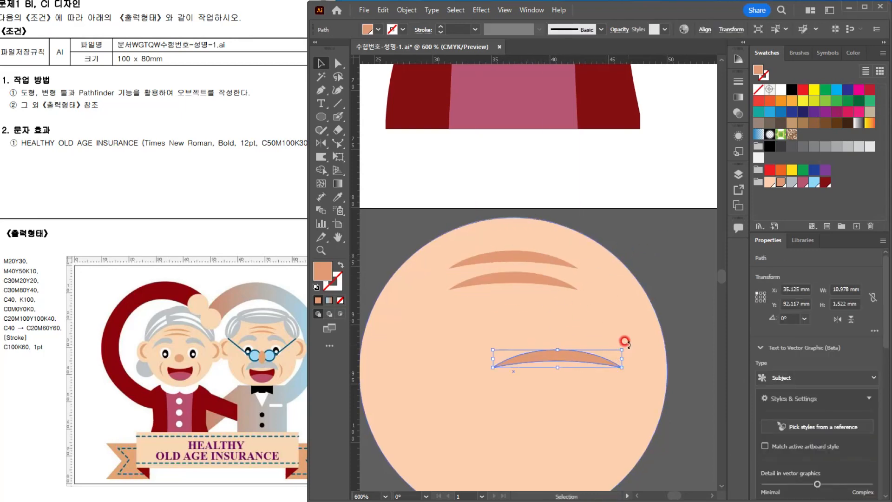
{"action": "left_click_drag", "start_coordinate": [625, 341], "coordinate": [581, 428]}
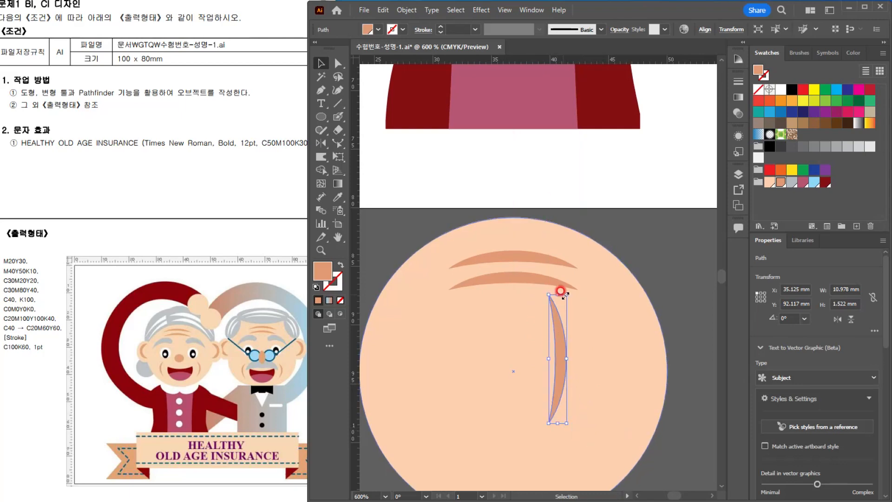
{"action": "left_click_drag", "start_coordinate": [560, 291], "coordinate": [562, 368]}
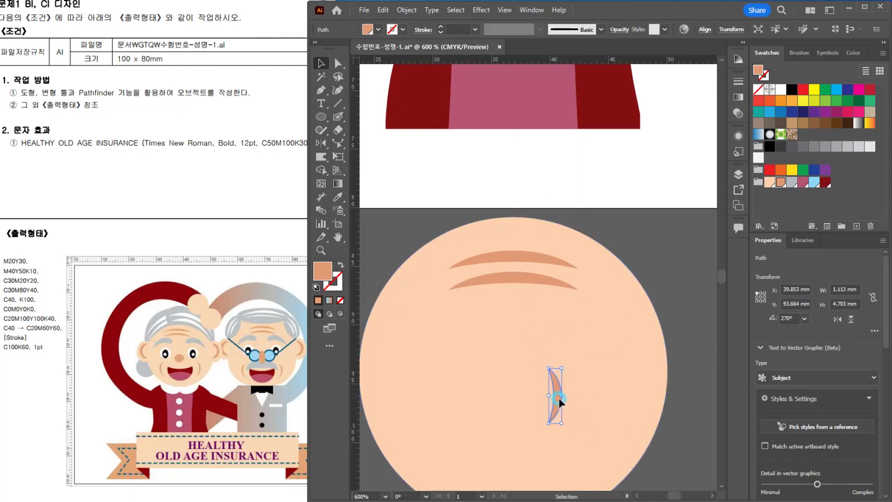
{"action": "left_click_drag", "start_coordinate": [560, 401], "coordinate": [579, 404]}
{"action": "left_click_drag", "start_coordinate": [504, 384], "coordinate": [525, 471]}
{"action": "left_click_drag", "start_coordinate": [574, 404], "coordinate": [454, 426]}
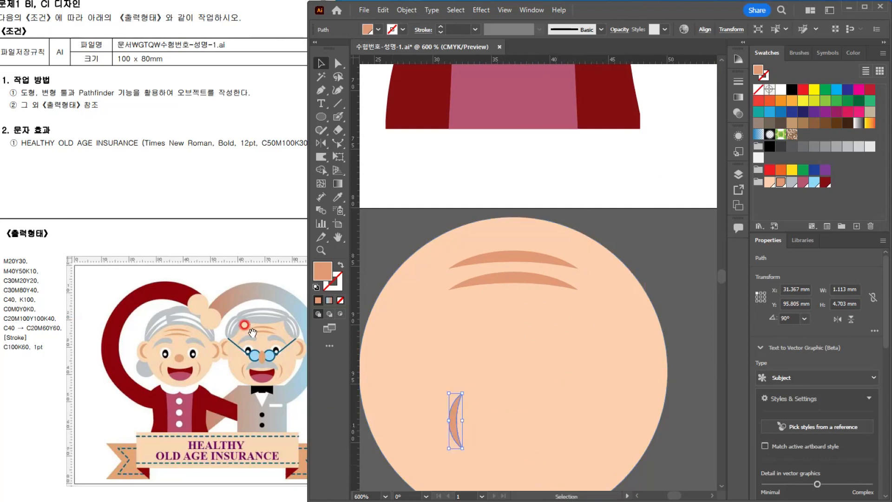
Step: Draw a left ear ellipse about 6.1 x 7.7 mm overlapping the face's edge and fill it with peach M20Y30
{"action": "left_click", "coordinate": [322, 114]}
{"action": "key", "text": "ctrl+minus"}
{"action": "left_click_drag", "start_coordinate": [401, 288], "coordinate": [448, 347]}
{"action": "left_click", "coordinate": [769, 182]}
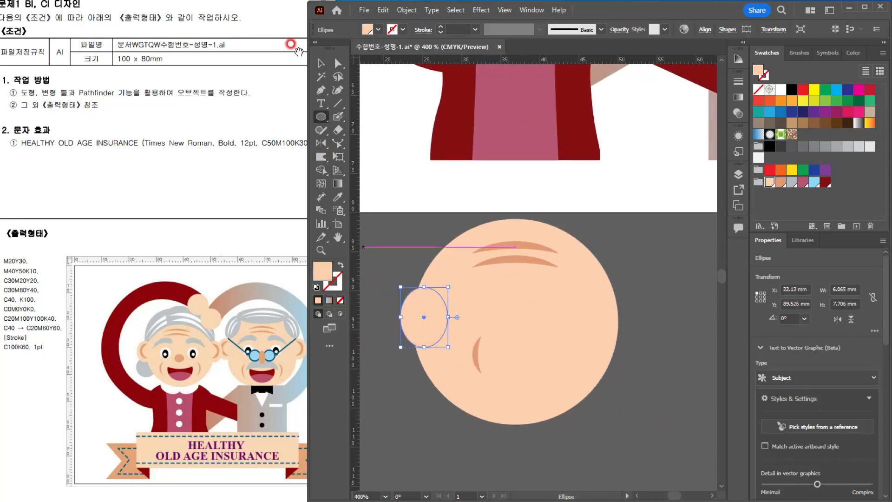
Step: Draw a large tan M40Y50K10 ellipse centred below the face
{"action": "left_click", "coordinate": [321, 63]}
{"action": "left_click", "coordinate": [493, 256]}
{"action": "scroll", "coordinate": [424, 337], "scroll_direction": "up", "scroll_amount": 3}
{"action": "scroll", "coordinate": [539, 291], "scroll_direction": "down", "scroll_amount": 2}
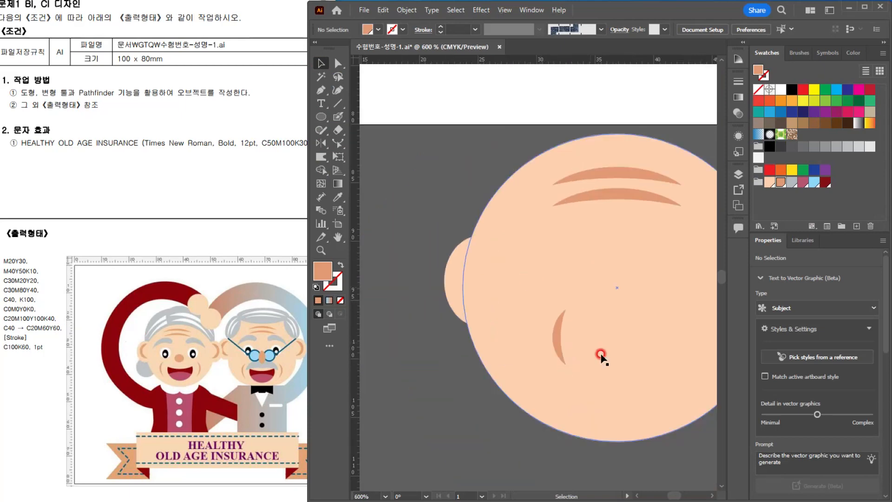
{"action": "left_click_drag", "start_coordinate": [601, 357], "coordinate": [536, 285]}
{"action": "left_click", "coordinate": [322, 116]}
{"action": "scroll", "coordinate": [527, 324], "scroll_direction": "down", "scroll_amount": 1}
{"action": "scroll", "coordinate": [522, 320], "scroll_direction": "down", "scroll_amount": 1}
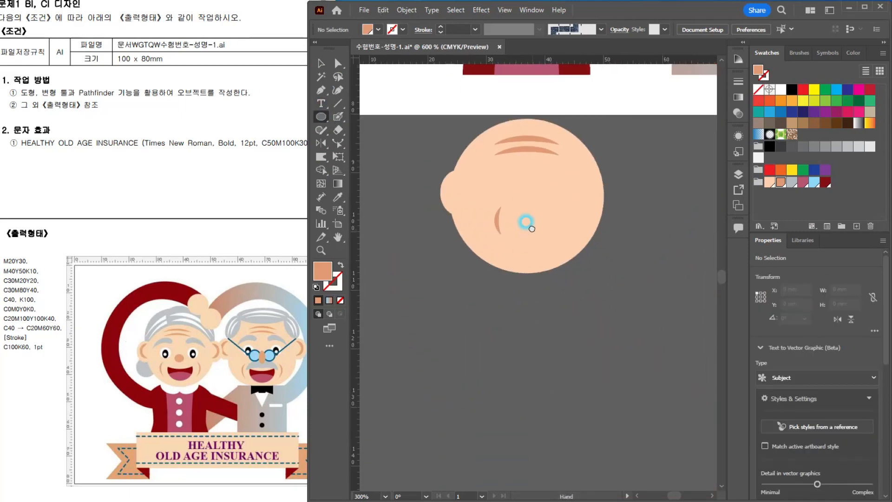
{"action": "left_click_drag", "start_coordinate": [461, 310], "coordinate": [578, 416]}
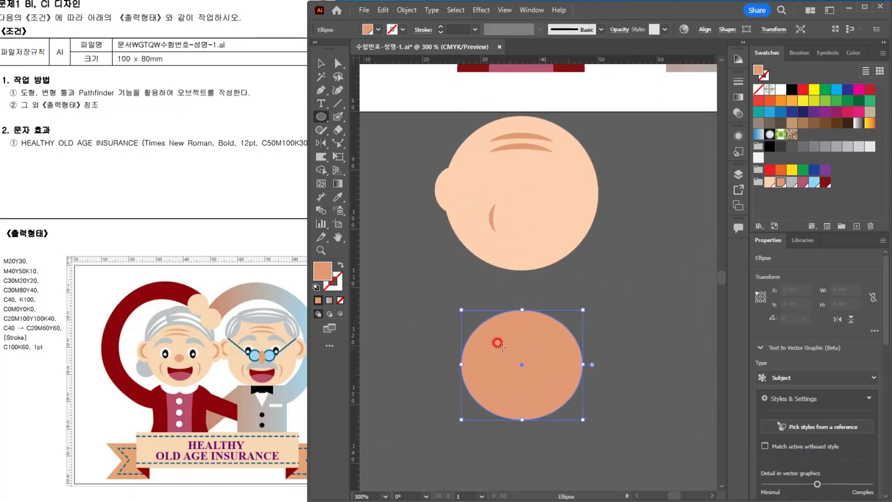
Step: Overlap the tan ellipse with a lower copy enlarged about its centre to about 23.4 mm wide
{"action": "key", "text": "v"}
{"action": "left_click_drag", "start_coordinate": [544, 359], "coordinate": [547, 330]}
{"action": "left_click_drag", "start_coordinate": [583, 391], "coordinate": [598, 391]}
{"action": "left_click_drag", "start_coordinate": [522, 335], "coordinate": [522, 330]}
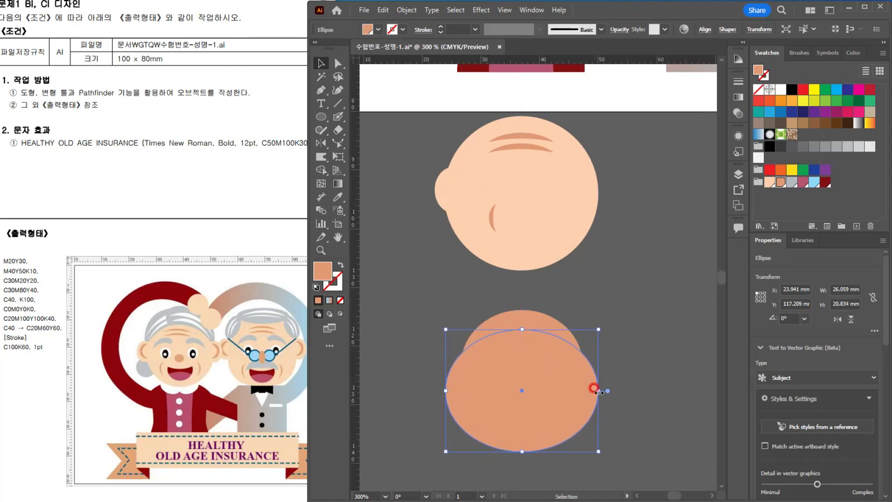
{"action": "left_click_drag", "start_coordinate": [598, 391], "coordinate": [591, 391]}
Step: Subtract the lower tan ellipse from the upper one with Minus Front to form a thick crescent
{"action": "left_click_drag", "start_coordinate": [471, 284], "coordinate": [593, 381]}
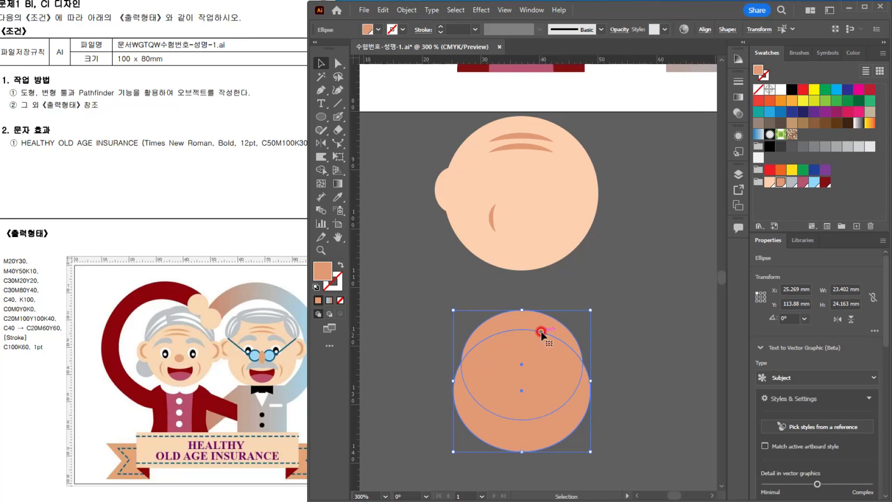
{"action": "key", "text": "ctrl+shift+F9"}
{"action": "left_click", "coordinate": [564, 122]}
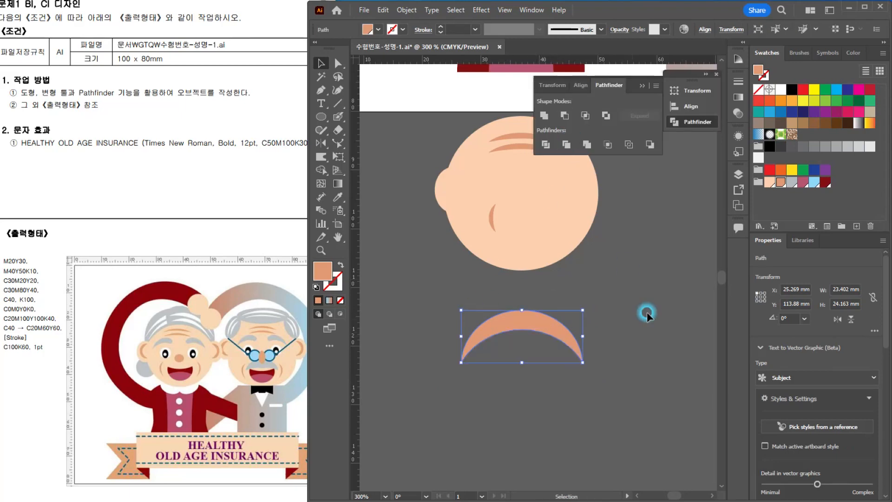
Step: Turn the thick crescent upright, shrink it to about 2.9 x 5.8 mm, and place it inside the left ear
{"action": "left_click", "coordinate": [557, 344]}
{"action": "left_click", "coordinate": [567, 328]}
{"action": "left_click_drag", "start_coordinate": [584, 305], "coordinate": [493, 278]}
{"action": "left_click_drag", "start_coordinate": [547, 276], "coordinate": [453, 197]}
{"action": "scroll", "coordinate": [457, 182], "scroll_direction": "up", "scroll_amount": 3}
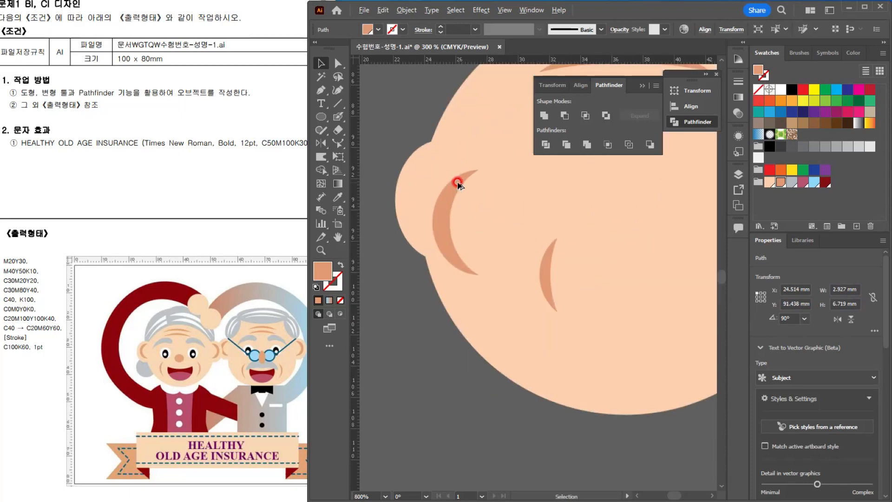
{"action": "scroll", "coordinate": [458, 181], "scroll_direction": "up", "scroll_amount": 1}
{"action": "scroll", "coordinate": [484, 235], "scroll_direction": "down", "scroll_amount": 2}
{"action": "mouse_move", "coordinate": [437, 242]}
{"action": "left_mouse_down"}
{"action": "mouse_move", "coordinate": [427, 256]}
{"action": "mouse_move", "coordinate": [443, 261]}
{"action": "mouse_move", "coordinate": [437, 254]}
{"action": "left_mouse_up"}
{"action": "left_click_drag", "start_coordinate": [454, 194], "coordinate": [456, 206]}
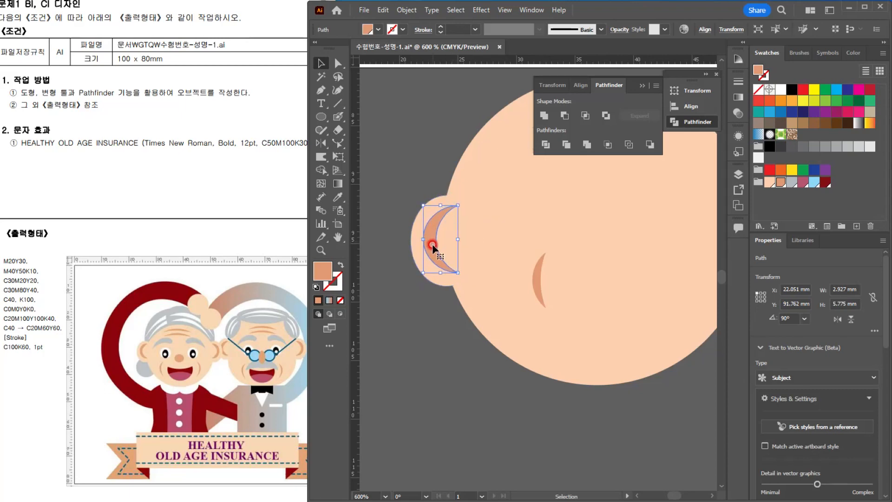
Step: Group the ear ellipse with its inner crescent and position the ear against the face's left edge
{"action": "left_click_drag", "start_coordinate": [431, 246], "coordinate": [464, 315]}
{"action": "key", "text": "ctrl+g"}
{"action": "scroll", "coordinate": [484, 285], "scroll_direction": "down", "scroll_amount": 2}
{"action": "left_click_drag", "start_coordinate": [414, 250], "coordinate": [434, 274]}
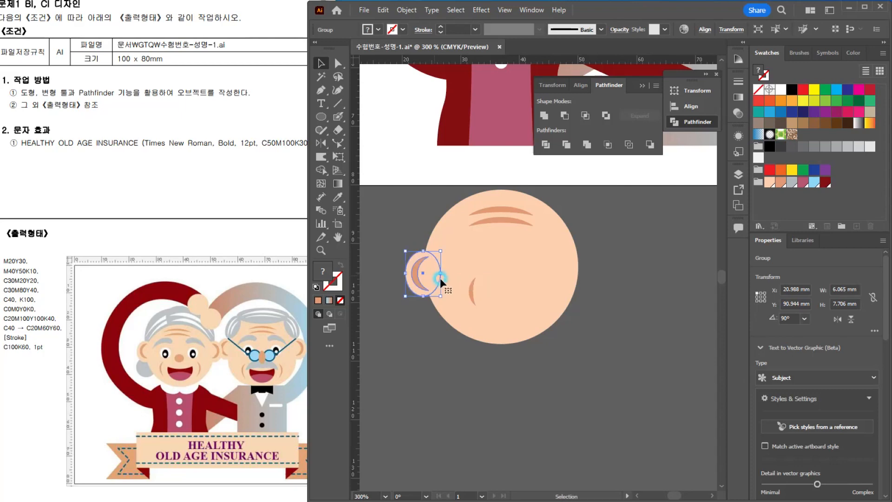
Step: Draw a white ellipse about 3.6 x 4.1 mm as the woman's left-side eye, above the cheek wrinkle
{"action": "left_click", "coordinate": [521, 306], "text": "ctrl"}
{"action": "mouse_move", "coordinate": [495, 232]}
{"action": "left_mouse_down"}
{"action": "mouse_move", "coordinate": [527, 236]}
{"action": "mouse_move", "coordinate": [466, 244]}
{"action": "mouse_move", "coordinate": [481, 243]}
{"action": "left_mouse_up"}
{"action": "left_click", "coordinate": [321, 117]}
{"action": "left_click_drag", "start_coordinate": [473, 227], "coordinate": [501, 259]}
{"action": "left_click", "coordinate": [792, 90]}
{"action": "key", "text": "ctrl+z"}
{"action": "left_click", "coordinate": [320, 63]}
{"action": "scroll", "coordinate": [514, 229], "scroll_direction": "up", "scroll_amount": 2}
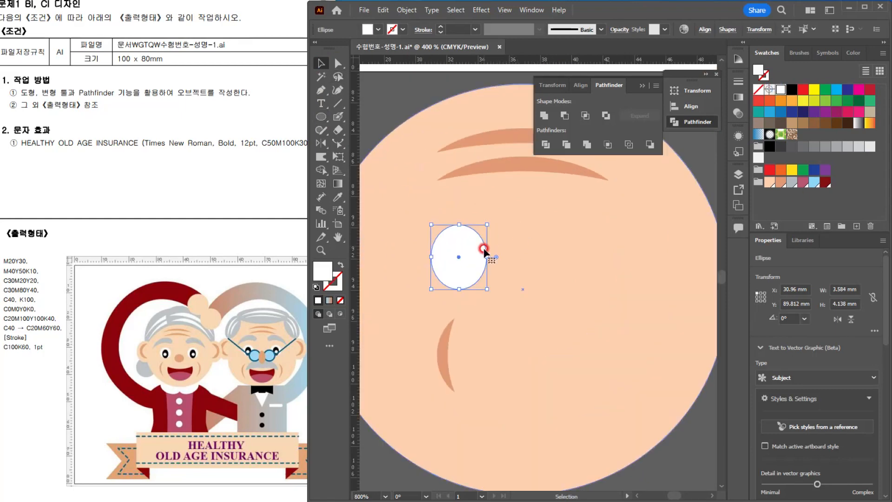
Step: Paste a copy of the white eye ellipse in front, fill it black, and shrink it to about 2.5 mm wide as the pupil
{"action": "left_click_drag", "start_coordinate": [486, 222], "coordinate": [584, 240]}
{"action": "key", "text": "ctrl+z"}
{"action": "key", "text": "ctrl+c"}
{"action": "key", "text": "ctrl+f"}
{"action": "left_click", "coordinate": [791, 90]}
{"action": "scroll", "coordinate": [522, 242], "scroll_direction": "up", "scroll_amount": 1}
{"action": "left_click_drag", "start_coordinate": [509, 256], "coordinate": [509, 265]}
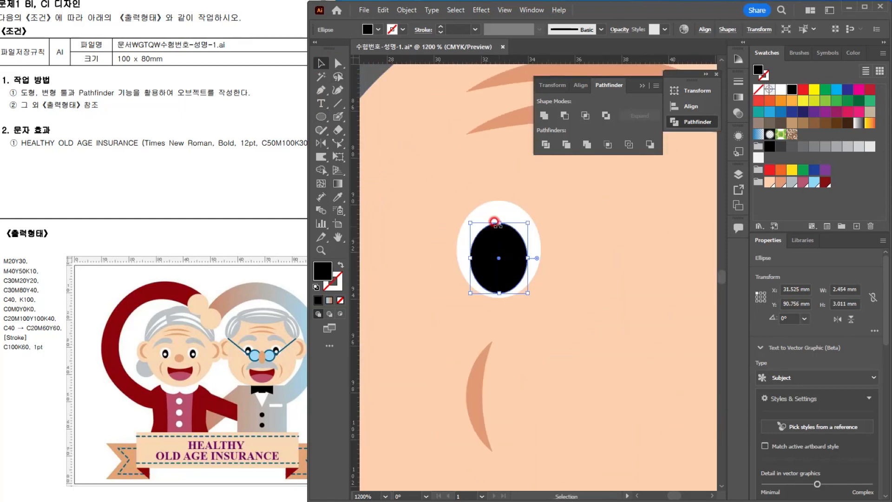
{"action": "left_click_drag", "start_coordinate": [497, 221], "coordinate": [511, 237]}
Step: Paste a copy of the pupil in front, fill it white, and resize it to about 1.5 x 1.6 mm within the pupil's lower part
{"action": "key", "text": "ctrl+c"}
{"action": "key", "text": "ctrl+f"}
{"action": "left_click", "coordinate": [781, 90]}
{"action": "scroll", "coordinate": [491, 240], "scroll_direction": "up", "scroll_amount": 2}
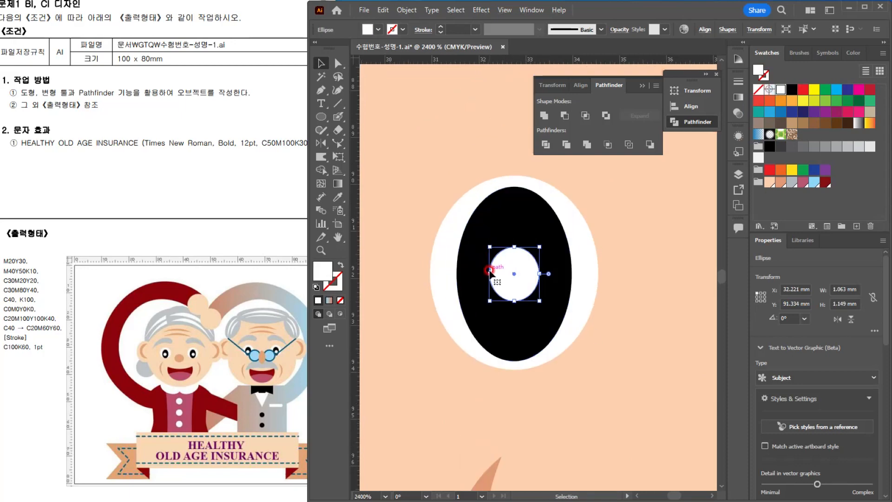
{"action": "left_click_drag", "start_coordinate": [501, 273], "coordinate": [501, 285]}
{"action": "left_click_drag", "start_coordinate": [539, 259], "coordinate": [542, 245]}
{"action": "scroll", "coordinate": [542, 245], "scroll_direction": "down", "scroll_amount": 5}
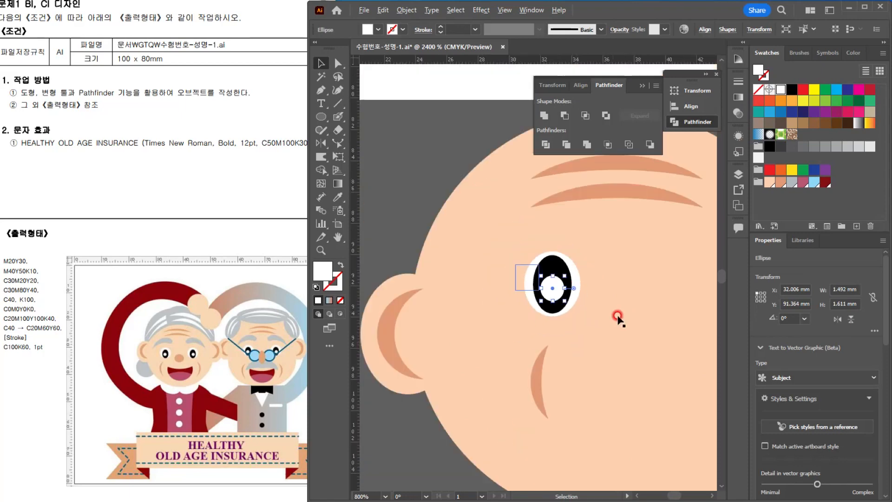
{"action": "left_click_drag", "start_coordinate": [623, 325], "coordinate": [477, 267]}
{"action": "scroll", "coordinate": [453, 265], "scroll_direction": "up", "scroll_amount": 5}
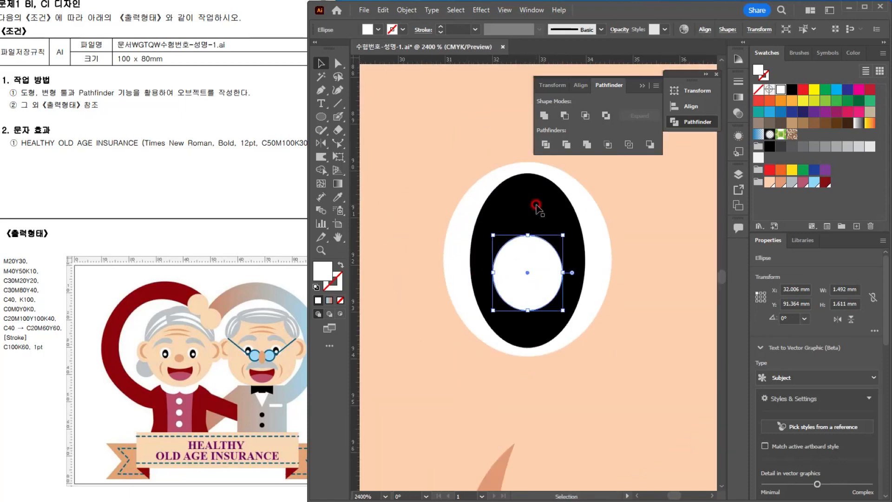
Step: Group the white eye ellipse, the black pupil and the inner white highlight into one eye
{"action": "left_click", "coordinate": [535, 203], "text": "shift"}
{"action": "left_click", "coordinate": [604, 240], "text": "shift"}
{"action": "key", "text": "ctrl+g"}
{"action": "scroll", "coordinate": [605, 243], "scroll_direction": "down", "scroll_amount": 3}
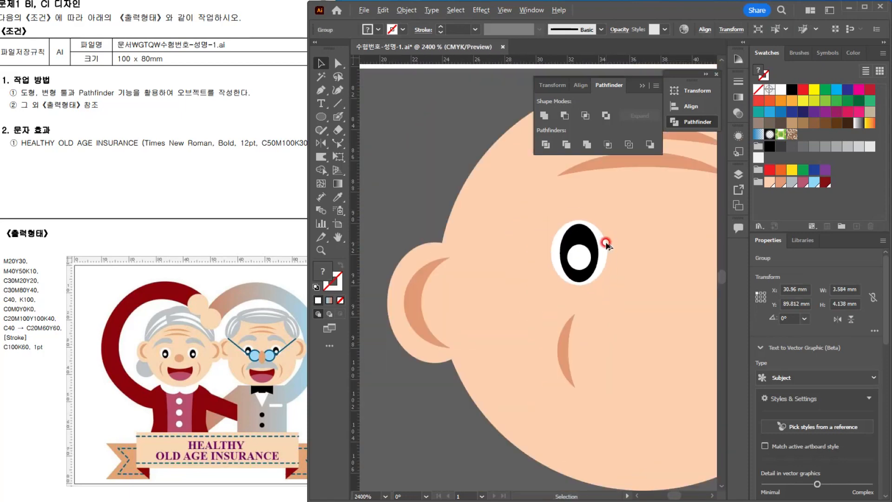
Step: Draw a nose ellipse about 3.5 x 2.6 mm at the horizontal centre of the face and fill it with the M40Y50K10 swatch
{"action": "left_click_drag", "start_coordinate": [602, 266], "coordinate": [545, 267]}
{"action": "key", "text": "l"}
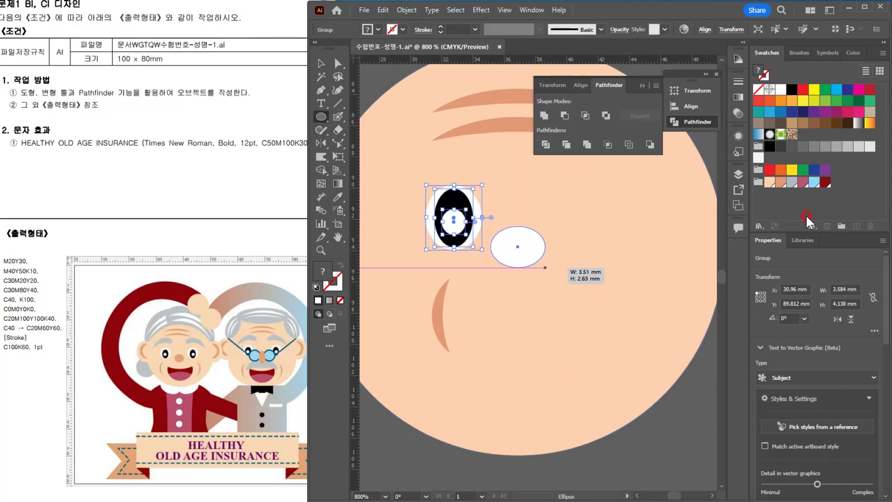
{"action": "left_click", "coordinate": [780, 182]}
{"action": "left_click", "coordinate": [321, 63]}
{"action": "scroll", "coordinate": [571, 270], "scroll_direction": "down", "scroll_amount": 3}
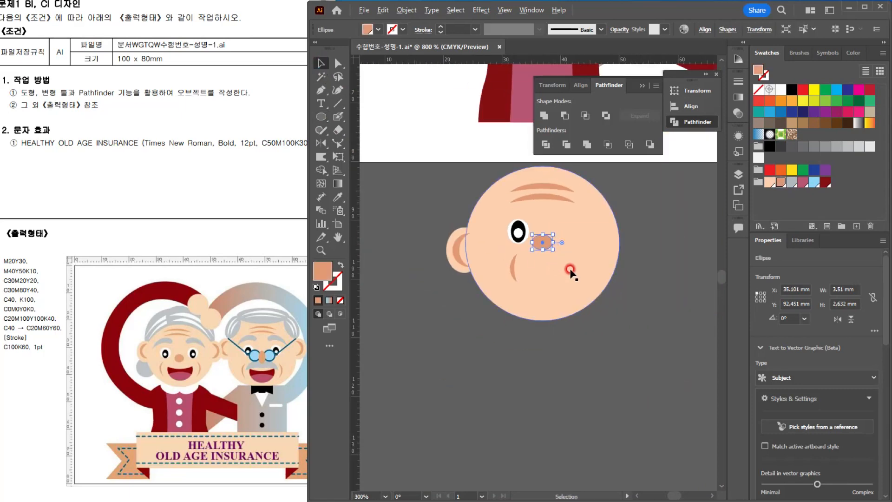
Step: Move the eye about 0.75 mm away from the nose and raise the two forehead wrinkles slightly
{"action": "left_click_drag", "start_coordinate": [502, 248], "coordinate": [498, 249]}
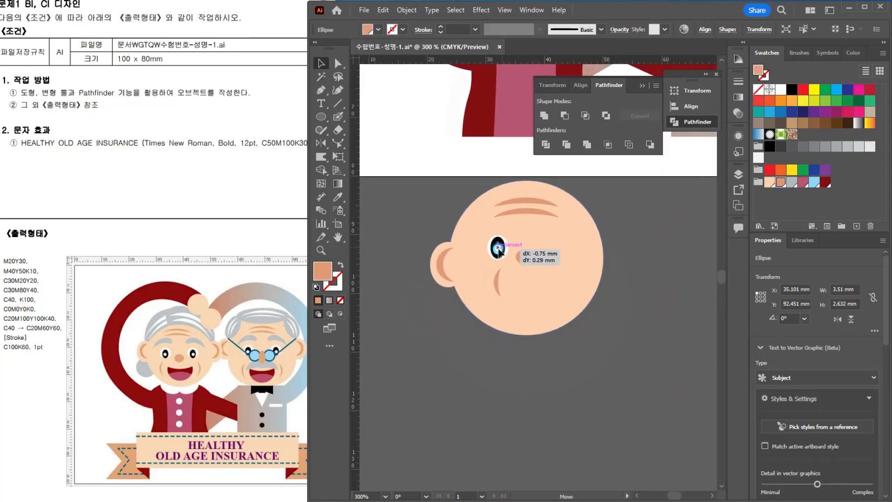
{"action": "scroll", "coordinate": [536, 297], "scroll_direction": "up", "scroll_amount": 1}
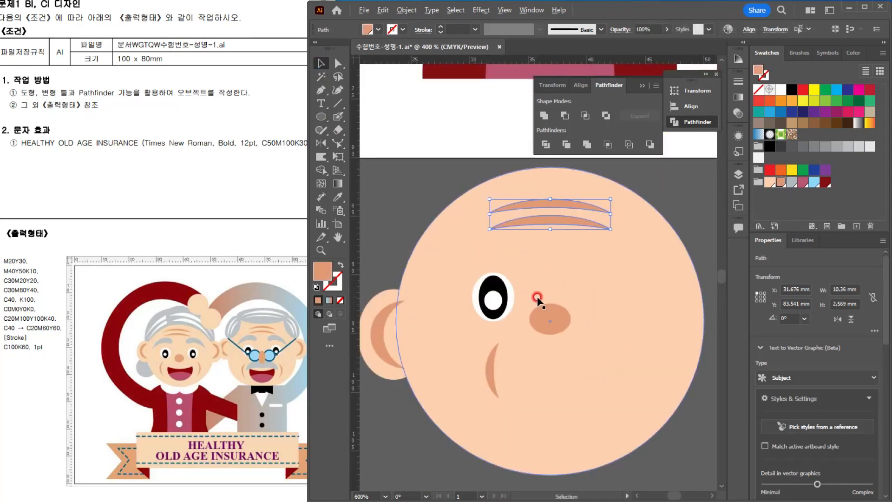
{"action": "left_click_drag", "start_coordinate": [519, 289], "coordinate": [509, 266]}
{"action": "scroll", "coordinate": [508, 264], "scroll_direction": "up", "scroll_amount": 1}
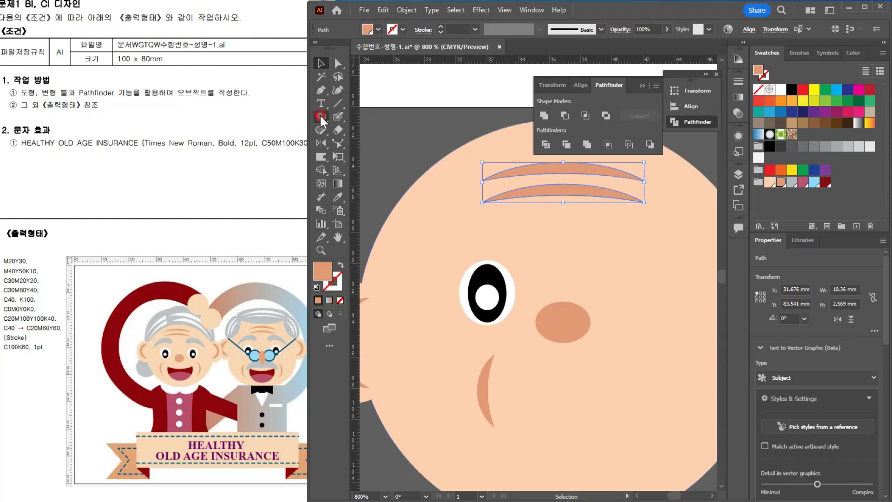
Step: Draw a closed, arched eyebrow above the eye with the Pen tool, tapering to a point at its outer end
{"action": "left_click", "coordinate": [321, 91]}
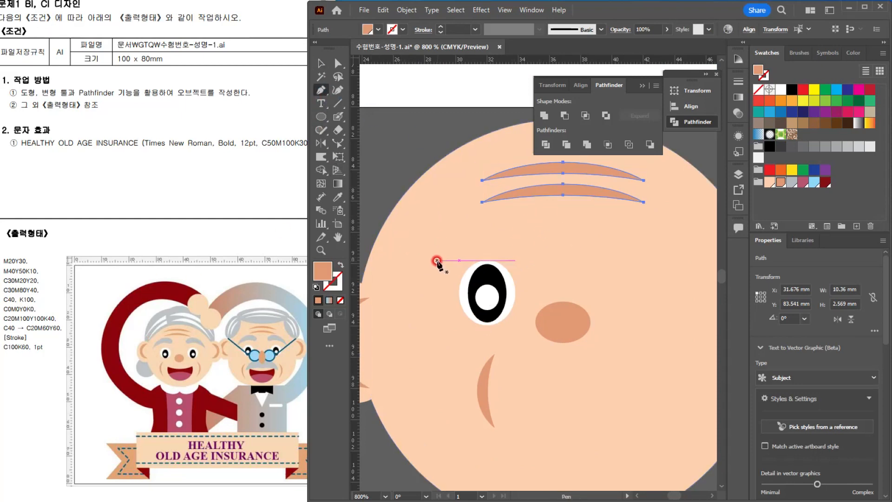
{"action": "left_click", "coordinate": [427, 259]}
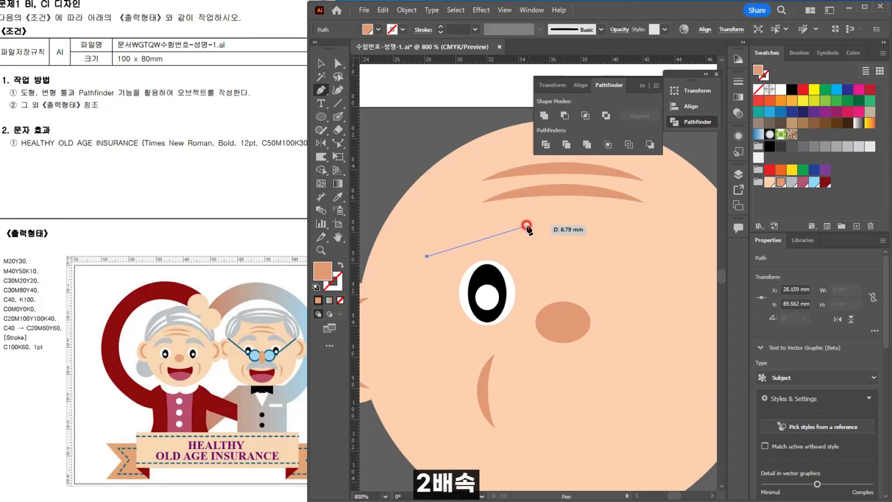
{"action": "left_click_drag", "start_coordinate": [524, 226], "coordinate": [484, 240]}
{"action": "left_click", "coordinate": [523, 225]}
{"action": "left_click_drag", "start_coordinate": [426, 257], "coordinate": [415, 263]}
{"action": "left_click", "coordinate": [487, 240]}
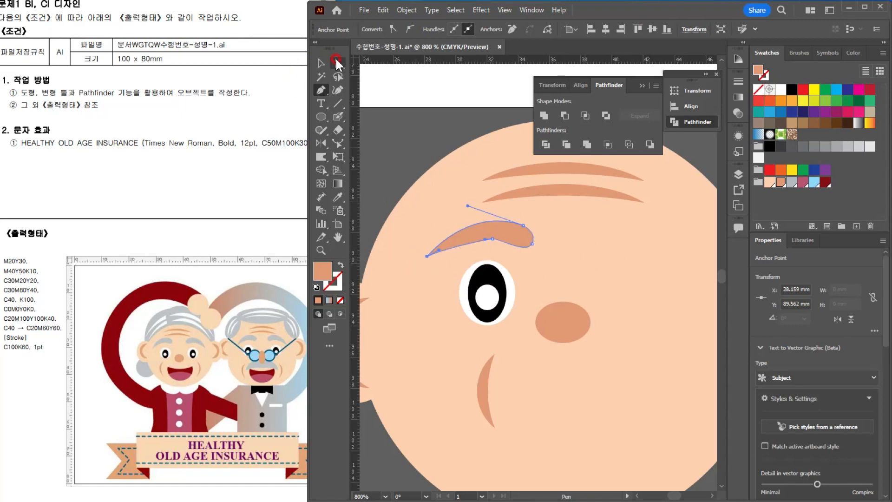
Step: Refine the anchor on the eyebrow's lower curve and fill the eyebrow with the gray C30M20Y20 swatch
{"action": "left_click", "coordinate": [336, 61]}
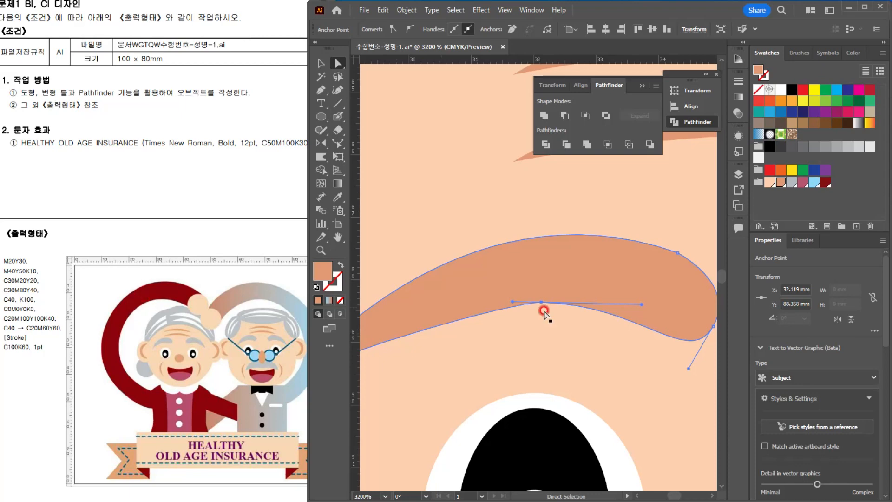
{"action": "left_click", "coordinate": [791, 181]}
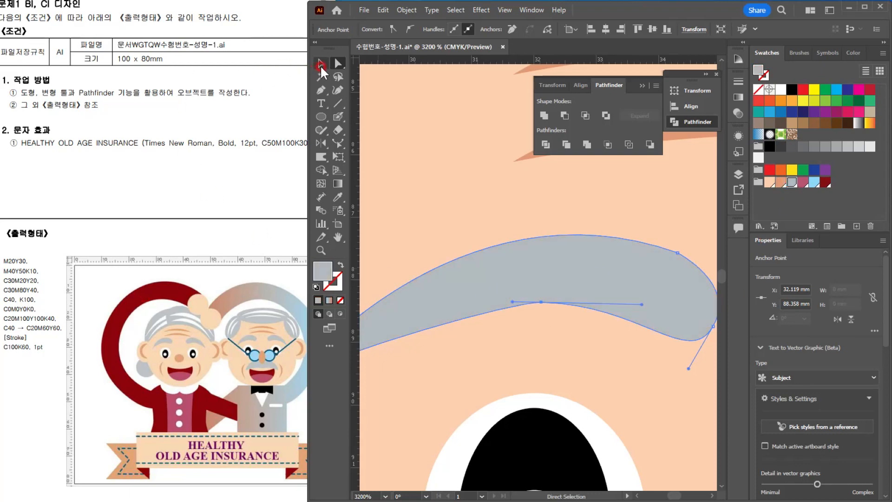
{"action": "left_click", "coordinate": [321, 63]}
{"action": "scroll", "coordinate": [434, 173], "scroll_direction": "down", "scroll_amount": 4}
Step: Move the cheek wrinkle slightly outward from the nose, below the eye
{"action": "left_click", "coordinate": [499, 256]}
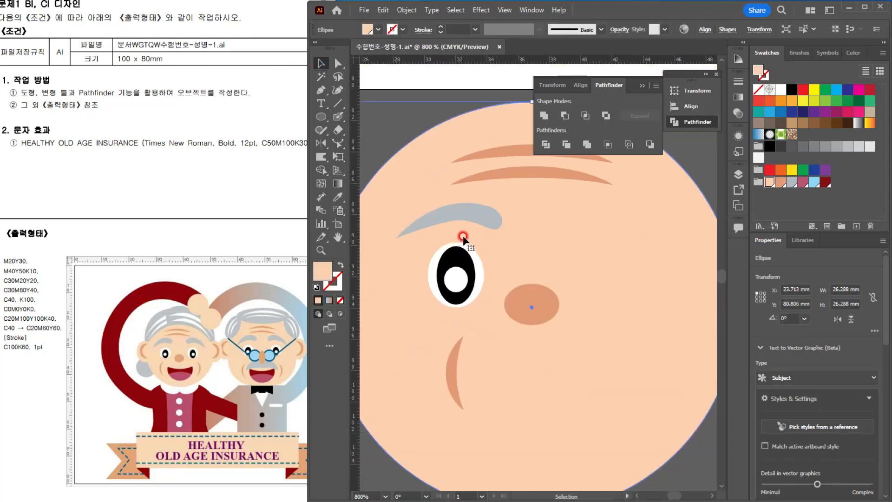
{"action": "scroll", "coordinate": [464, 237], "scroll_direction": "down", "scroll_amount": 1}
{"action": "scroll", "coordinate": [464, 237], "scroll_direction": "up", "scroll_amount": 1}
{"action": "scroll", "coordinate": [521, 260], "scroll_direction": "down", "scroll_amount": 1}
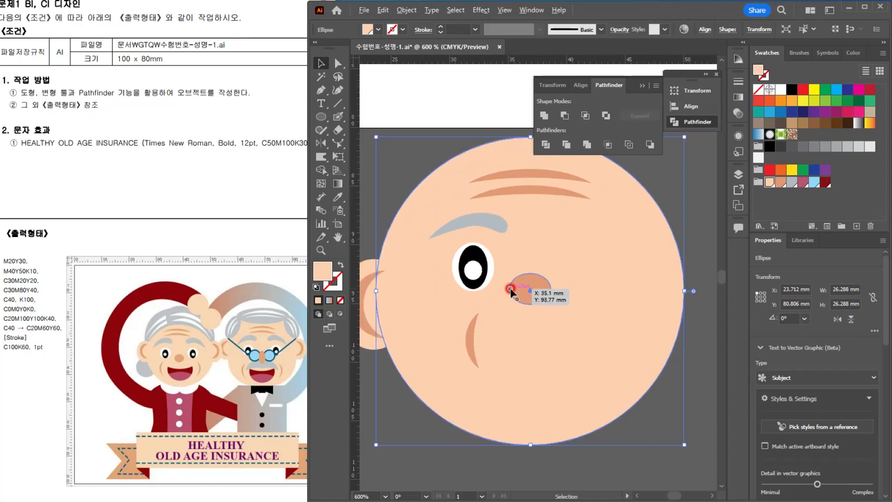
{"action": "scroll", "coordinate": [510, 288], "scroll_direction": "up", "scroll_amount": 1}
{"action": "left_click_drag", "start_coordinate": [519, 319], "coordinate": [519, 323]}
{"action": "scroll", "coordinate": [506, 307], "scroll_direction": "down", "scroll_amount": 1}
Step: Reflect a copy of the cheek wrinkle, eye, eyebrow and ear across the vertical axis through the nose's centre
{"action": "left_click", "coordinate": [488, 360]}
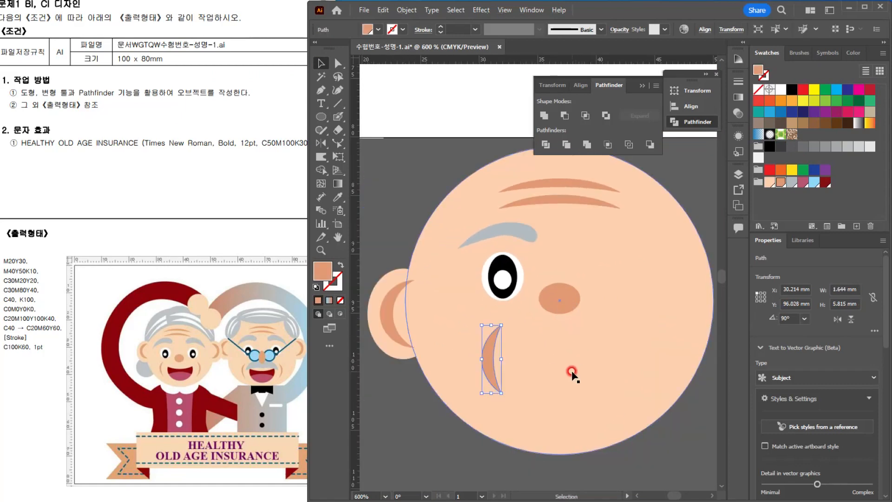
{"action": "left_click", "coordinate": [501, 274], "text": "shift"}
{"action": "left_click", "coordinate": [502, 233], "text": "shift"}
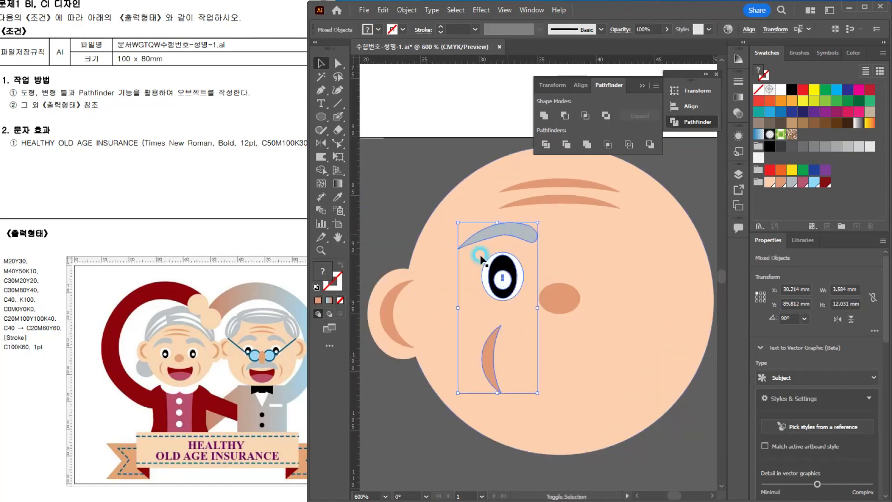
{"action": "left_click", "coordinate": [387, 305], "text": "shift"}
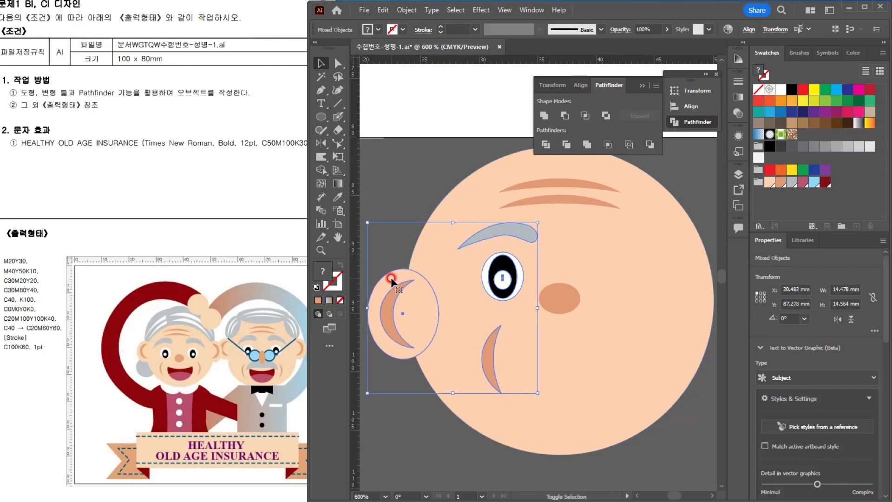
{"action": "left_click", "coordinate": [322, 143]}
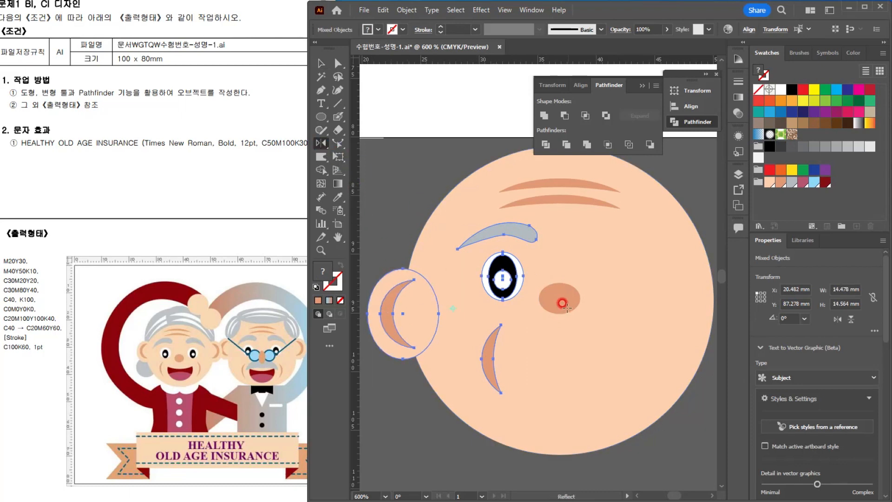
{"action": "left_click", "coordinate": [560, 297], "text": "alt"}
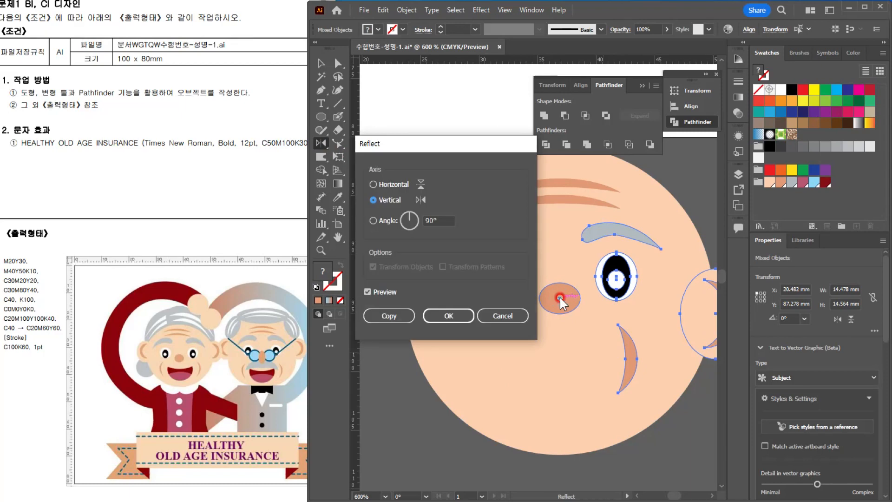
{"action": "left_click", "coordinate": [399, 320]}
{"action": "left_click", "coordinate": [321, 64]}
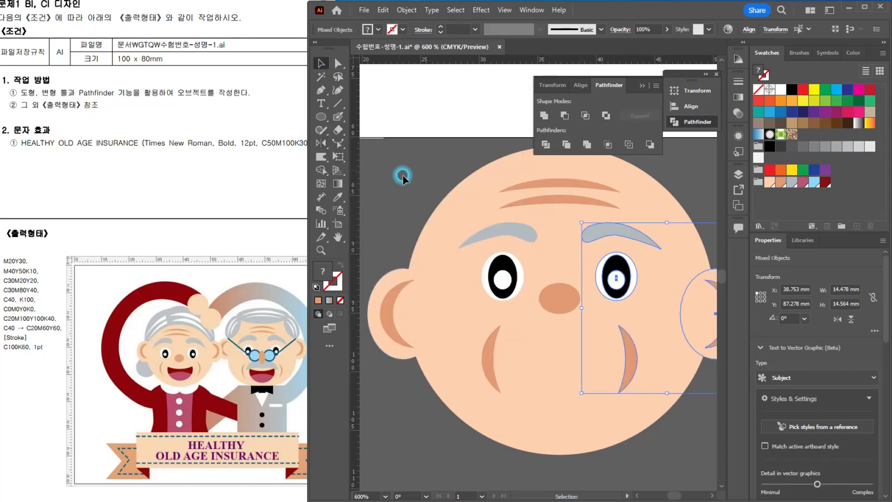
{"action": "left_click", "coordinate": [402, 175]}
Step: Draw a circle about 12.2 mm in diameter below the face, aligned with the nose's centre, as the mouth base
{"action": "scroll", "coordinate": [458, 231], "scroll_direction": "down", "scroll_amount": 1}
{"action": "scroll", "coordinate": [458, 229], "scroll_direction": "down", "scroll_amount": 2}
{"action": "scroll", "coordinate": [528, 249], "scroll_direction": "up", "scroll_amount": 2}
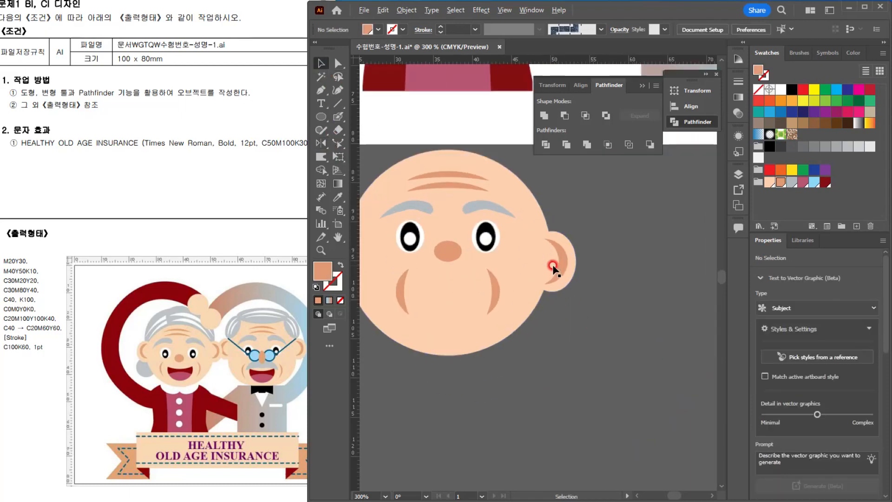
{"action": "left_click_drag", "start_coordinate": [485, 285], "coordinate": [507, 218]}
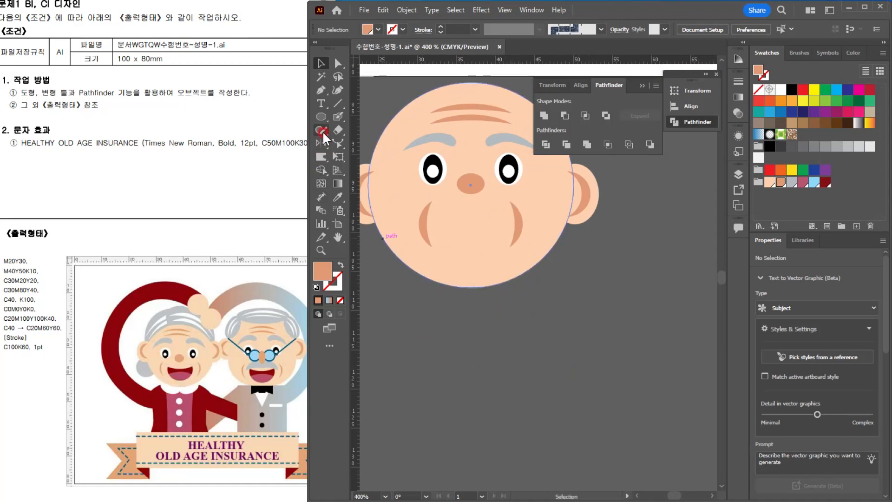
{"action": "left_click", "coordinate": [321, 117]}
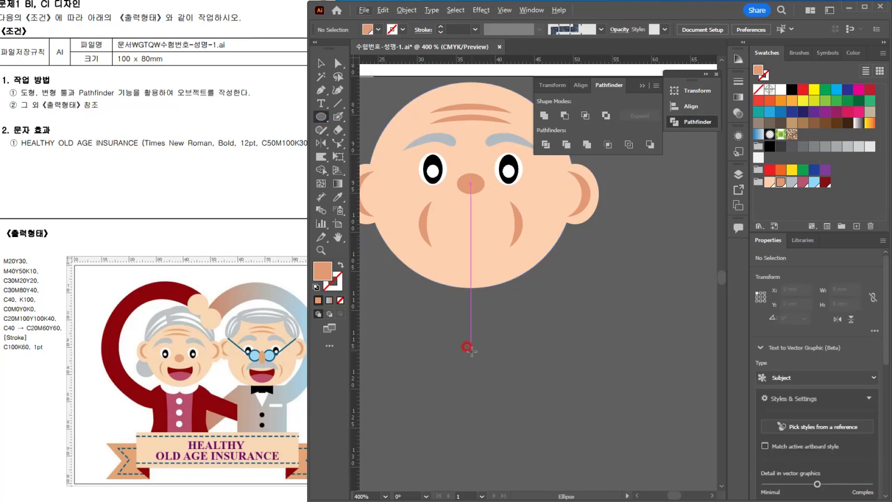
{"action": "left_click_drag", "start_coordinate": [472, 351], "coordinate": [519, 395]}
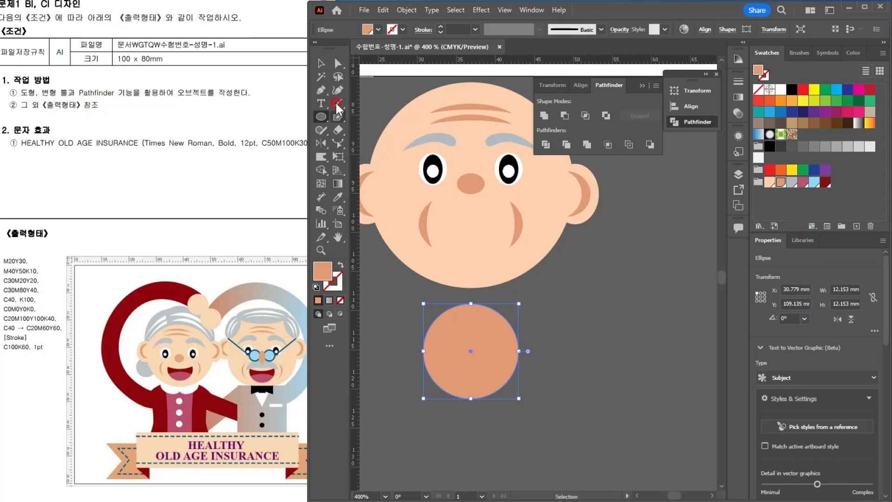
{"action": "left_click", "coordinate": [322, 65]}
Step: Place a copy of the circle over its upper part, widen the copy to about 15.4 mm, and fill it green
{"action": "left_click", "coordinate": [509, 373], "text": "ctrl"}
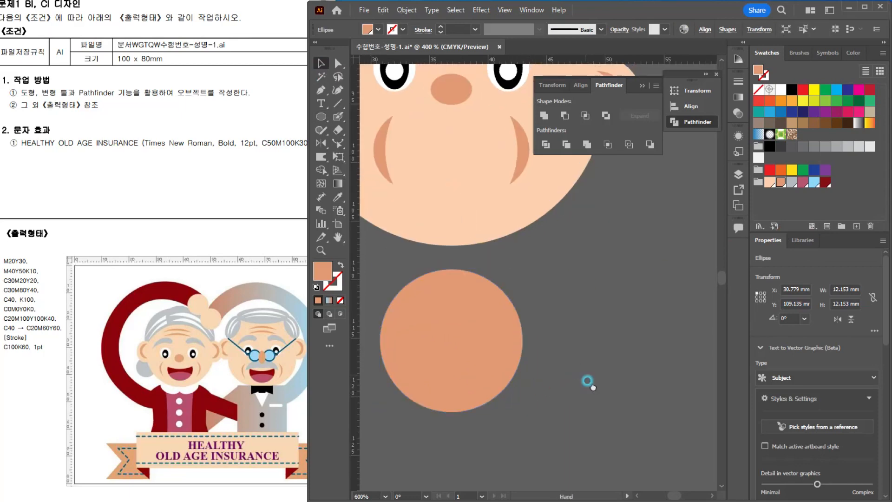
{"action": "left_click_drag", "start_coordinate": [395, 345], "coordinate": [417, 388]}
{"action": "left_click", "coordinate": [501, 379]}
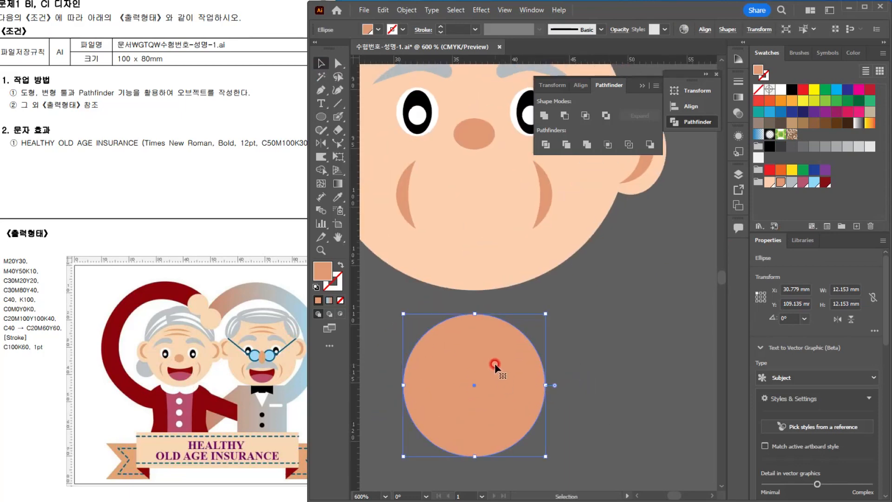
{"action": "left_click_drag", "start_coordinate": [496, 366], "coordinate": [566, 343]}
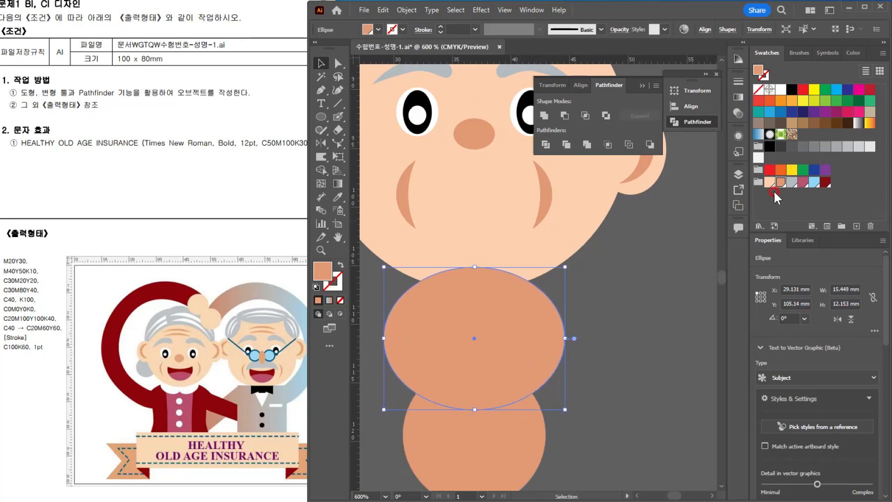
{"action": "left_click", "coordinate": [803, 170]}
Step: Copy the green ellipse straight downward so it covers the lower part of the mouth circle
{"action": "left_click", "coordinate": [509, 448], "text": "shift"}
{"action": "left_click_drag", "start_coordinate": [501, 381], "coordinate": [503, 310]}
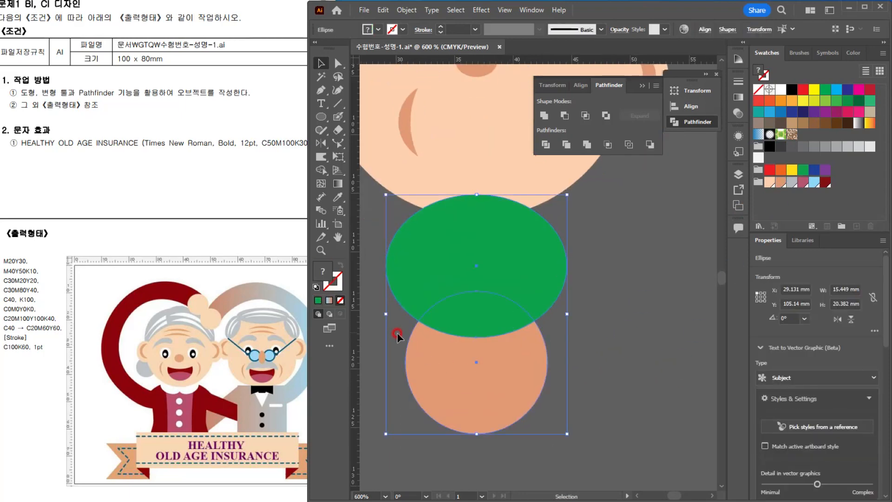
{"action": "left_click", "coordinate": [631, 333]}
{"action": "left_click", "coordinate": [532, 255]}
{"action": "left_click_drag", "start_coordinate": [531, 235], "coordinate": [532, 400]}
Step: With the Shape Builder, remove the whole upper green ellipse and the part of the lower one outside the circle
{"action": "left_click", "coordinate": [588, 328]}
{"action": "left_click_drag", "start_coordinate": [588, 327], "coordinate": [438, 401]}
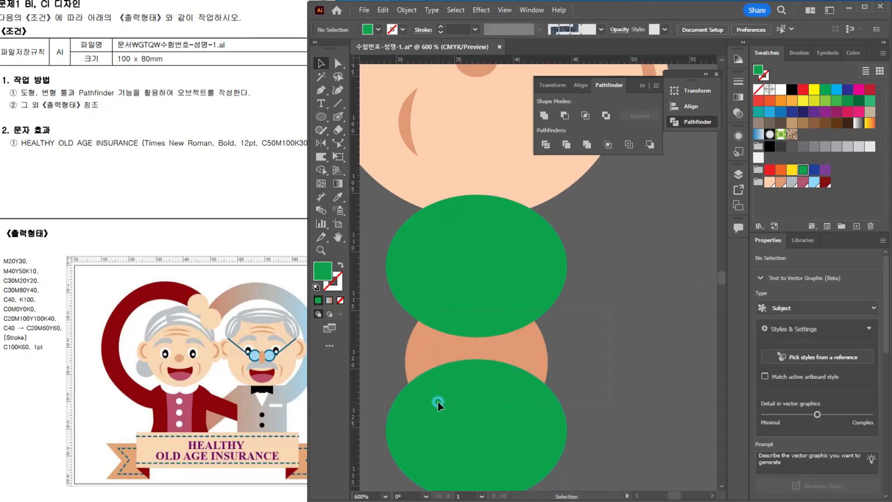
{"action": "scroll", "coordinate": [461, 396], "scroll_direction": "up", "scroll_amount": 1}
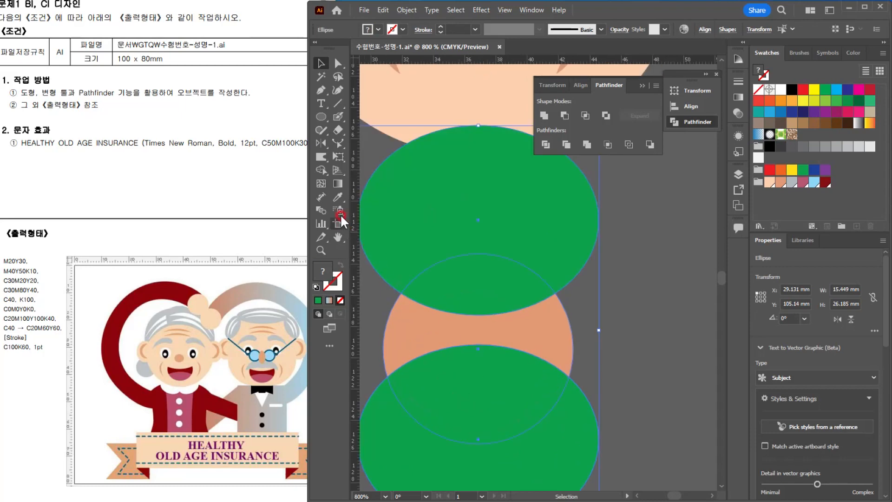
{"action": "left_click", "coordinate": [322, 171]}
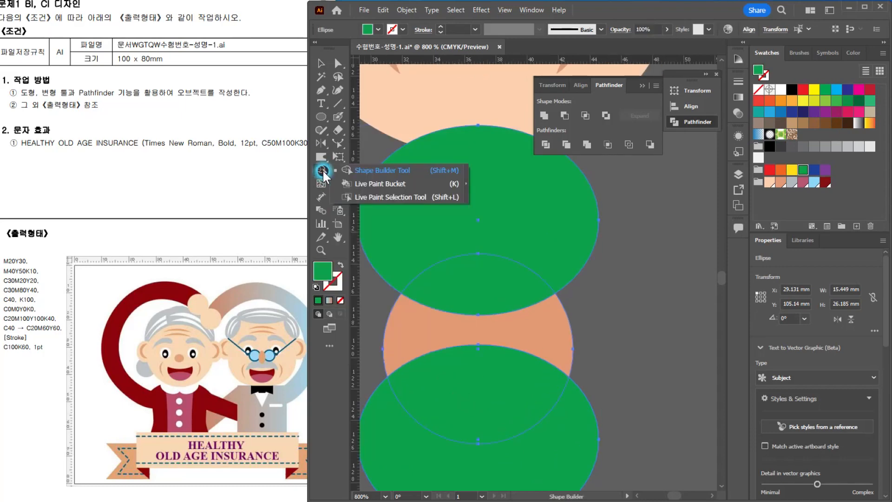
{"action": "left_click", "coordinate": [361, 173]}
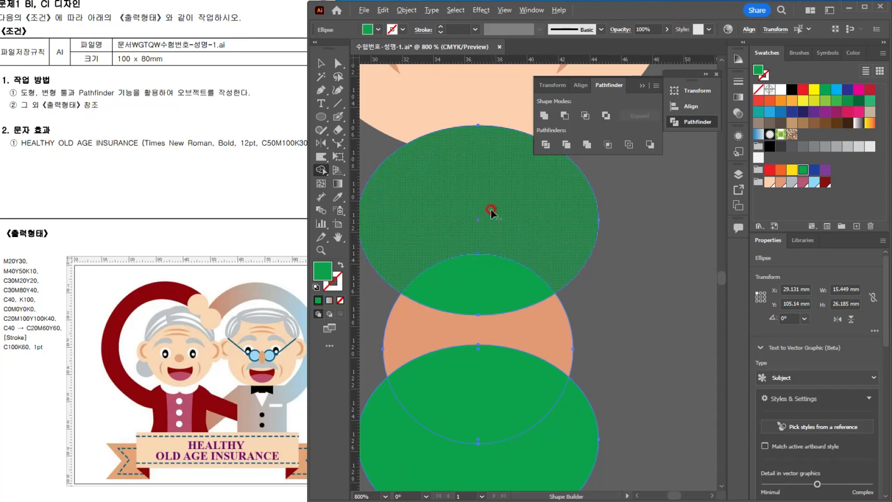
{"action": "left_click_drag", "start_coordinate": [490, 208], "coordinate": [476, 293]}
{"action": "left_click_drag", "start_coordinate": [589, 381], "coordinate": [613, 276]}
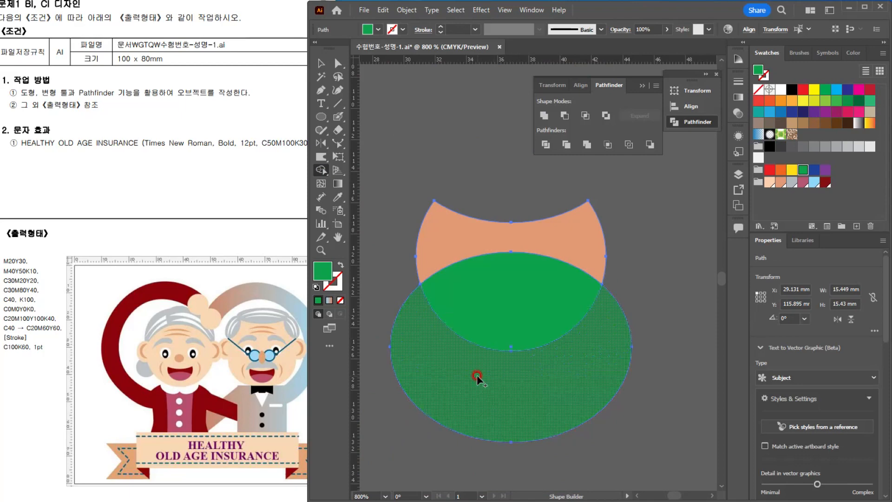
{"action": "left_click", "coordinate": [504, 398], "text": "alt"}
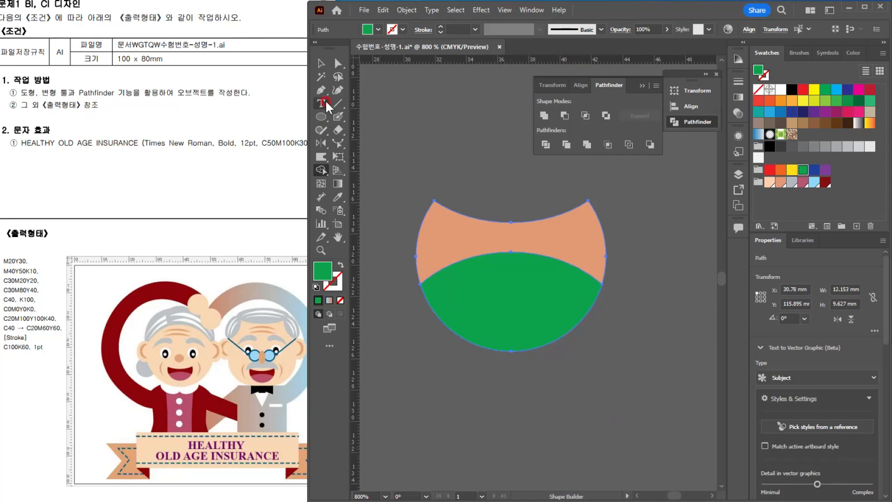
Step: Fill the green tongue shape with the C30M80Y40 swatch and the upper mouth shape with the dark red C20M100Y100K40 swatch
{"action": "left_click", "coordinate": [320, 62]}
{"action": "left_click_drag", "start_coordinate": [509, 314], "coordinate": [509, 358]}
{"action": "key", "text": "ctrl+z"}
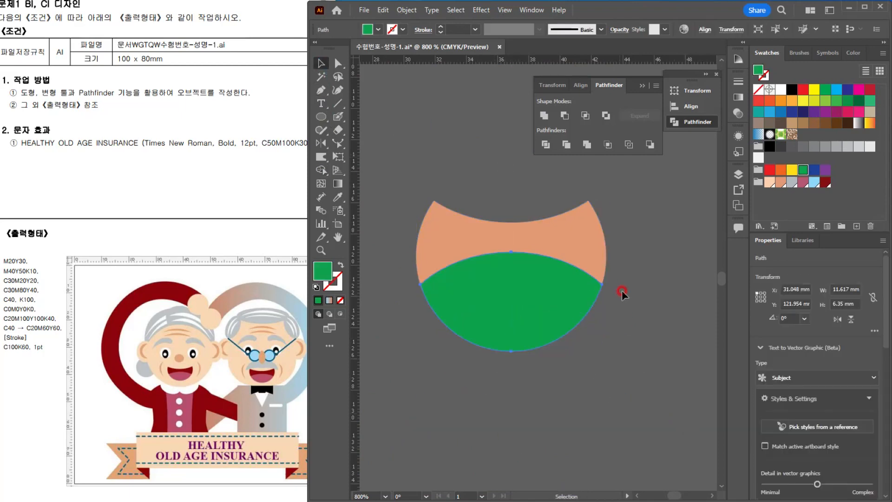
{"action": "left_click", "coordinate": [565, 288]}
{"action": "left_click", "coordinate": [803, 182]}
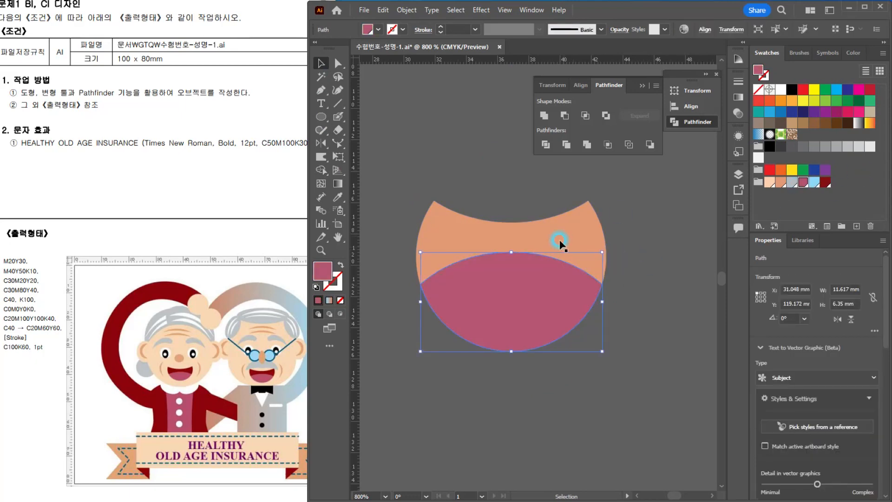
{"action": "left_click", "coordinate": [562, 242]}
{"action": "left_click", "coordinate": [825, 182]}
Step: Group the tongue and the dark red mouth shape
{"action": "left_click_drag", "start_coordinate": [611, 258], "coordinate": [545, 313]}
{"action": "key", "text": "ctrl+g"}
{"action": "scroll", "coordinate": [551, 304], "scroll_direction": "down", "scroll_amount": 3}
{"action": "left_click_drag", "start_coordinate": [615, 251], "coordinate": [558, 377]}
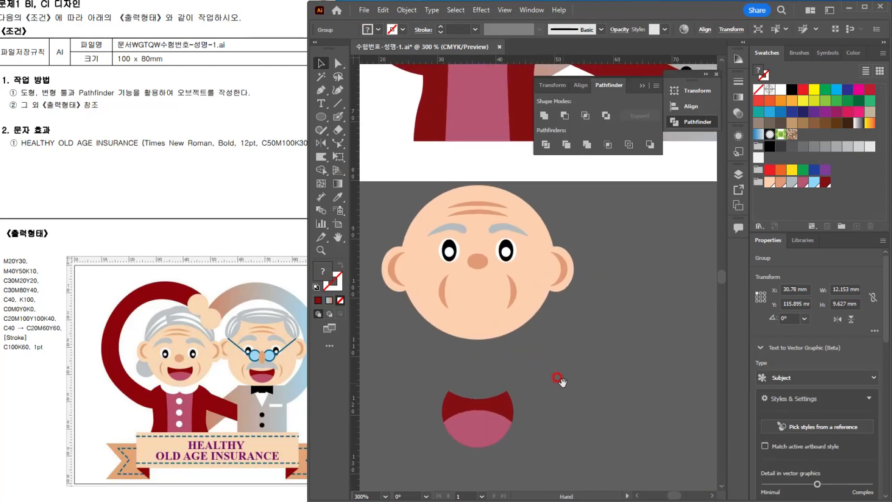
Step: Move the mouth group onto the face, scale it to about 8.4 x 6.7 mm and center it between the cheek wrinkles
{"action": "left_click_drag", "start_coordinate": [473, 432], "coordinate": [471, 319]}
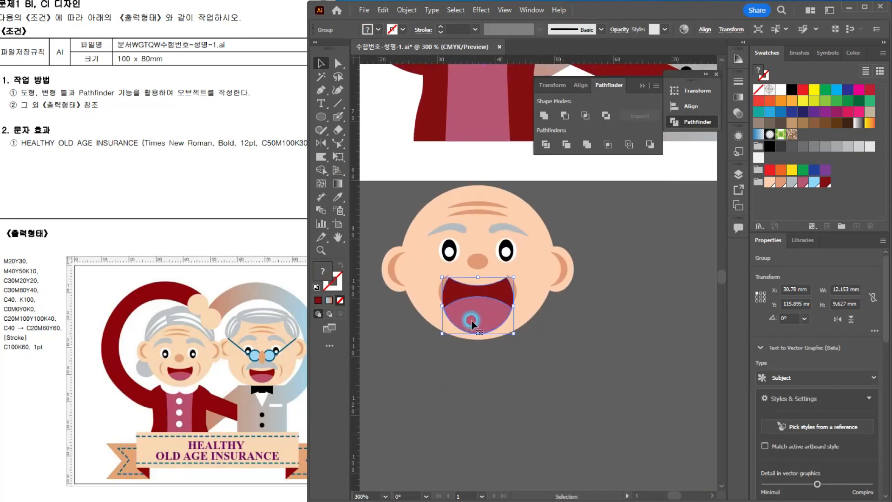
{"action": "scroll", "coordinate": [471, 320], "scroll_direction": "up", "scroll_amount": 3}
{"action": "left_click_drag", "start_coordinate": [570, 232], "coordinate": [557, 258]}
{"action": "mouse_move", "coordinate": [468, 324]}
{"action": "left_mouse_down"}
{"action": "mouse_move", "coordinate": [469, 316]}
{"action": "mouse_move", "coordinate": [474, 325]}
{"action": "left_mouse_up"}
{"action": "scroll", "coordinate": [483, 335], "scroll_direction": "down", "scroll_amount": 2}
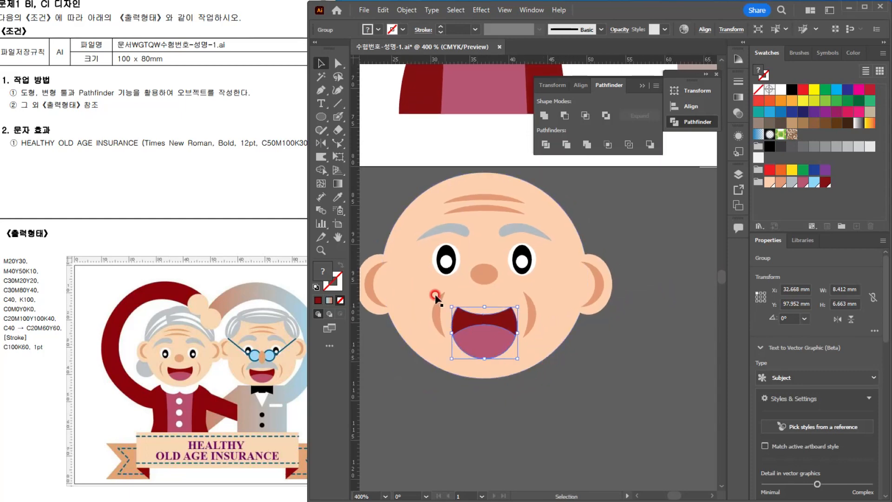
{"action": "left_click_drag", "start_coordinate": [493, 231], "coordinate": [519, 228]}
{"action": "left_click_drag", "start_coordinate": [510, 305], "coordinate": [492, 333]}
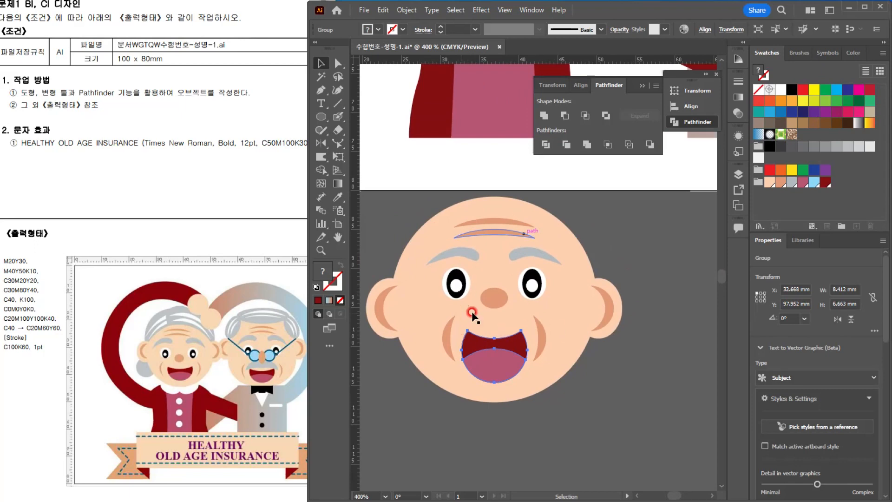
Step: Move all the face parts except the upper forehead wrinkle onto the red-jacketed figure, just above its white collar
{"action": "left_click_drag", "start_coordinate": [377, 236], "coordinate": [629, 400]}
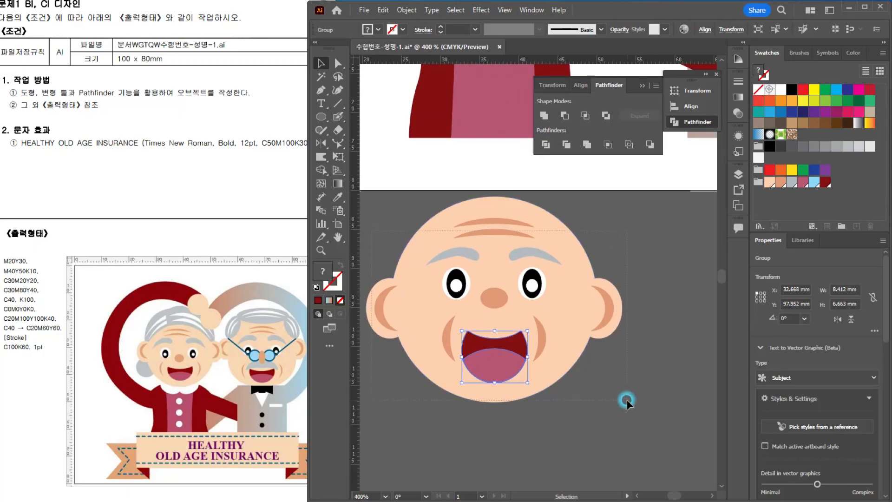
{"action": "scroll", "coordinate": [623, 372], "scroll_direction": "down", "scroll_amount": 2}
{"action": "left_click_drag", "start_coordinate": [607, 372], "coordinate": [457, 356]}
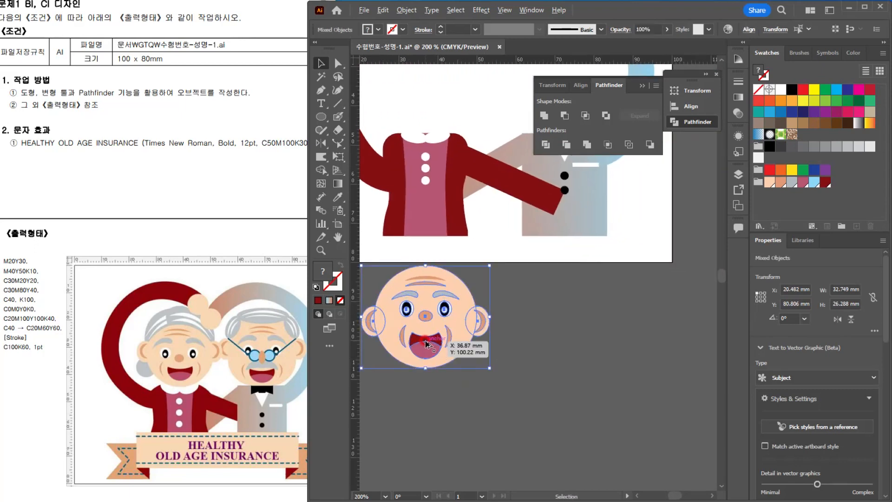
{"action": "left_click_drag", "start_coordinate": [452, 326], "coordinate": [491, 293]}
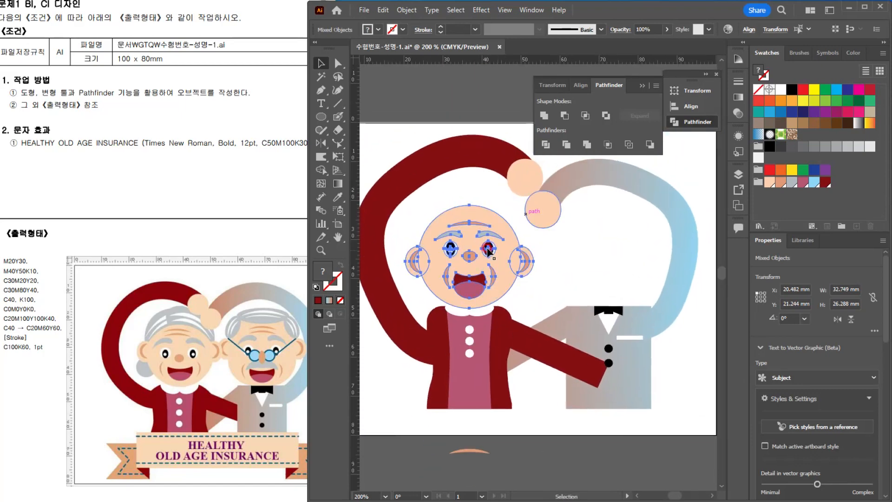
Step: Resize the placed face to about 31.8 x 24.6 mm, align it over the collar, and group its parts
{"action": "scroll", "coordinate": [488, 251], "scroll_direction": "up", "scroll_amount": 1}
{"action": "left_click_drag", "start_coordinate": [550, 189], "coordinate": [548, 186]}
{"action": "left_click_drag", "start_coordinate": [487, 253], "coordinate": [486, 258]}
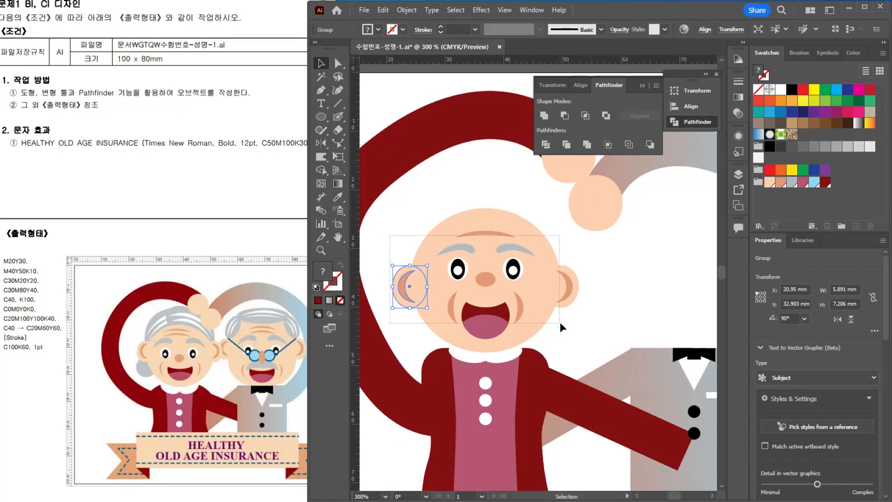
{"action": "left_click_drag", "start_coordinate": [560, 322], "coordinate": [564, 322]}
{"action": "key", "text": "ctrl+g"}
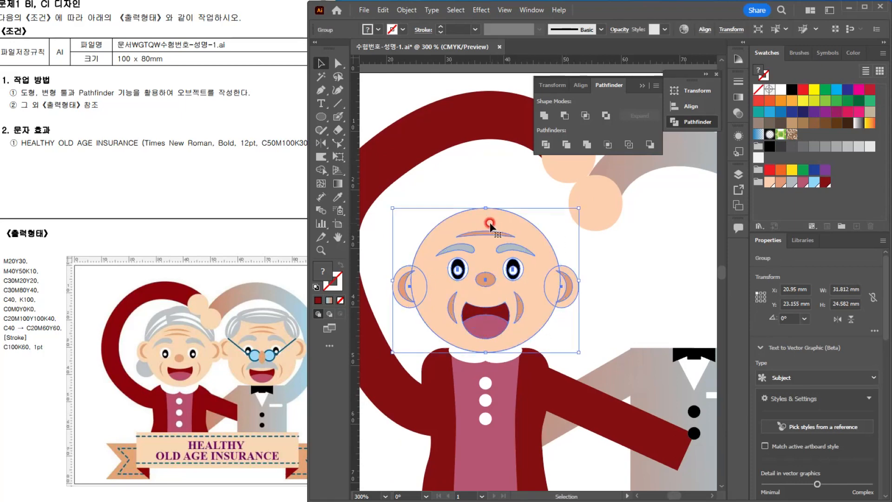
{"action": "key", "text": "ctrl+shift+a"}
Step: Draw a circle about 7.5 mm wide below the left ear, fill it with the grey C30M20Y20 swatch and place it behind the head
{"action": "left_click", "coordinate": [321, 116]}
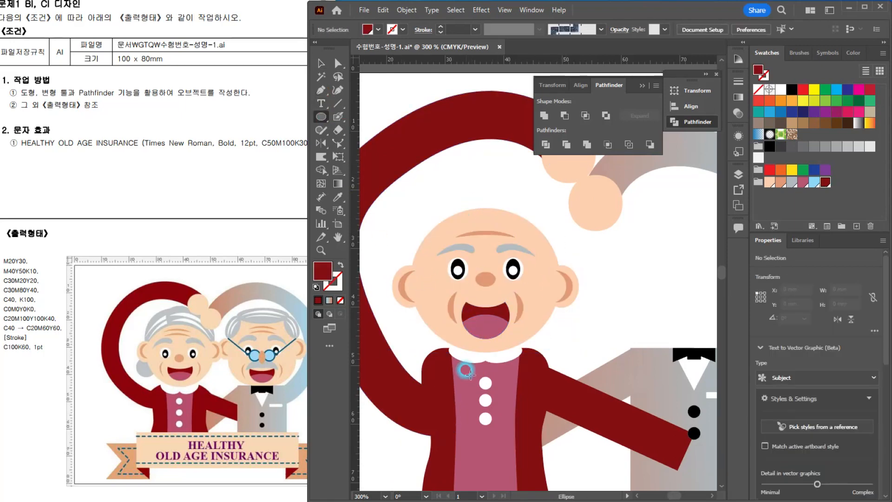
{"action": "scroll", "coordinate": [460, 381], "scroll_direction": "up", "scroll_amount": 1}
{"action": "left_click_drag", "start_coordinate": [483, 327], "coordinate": [532, 311]}
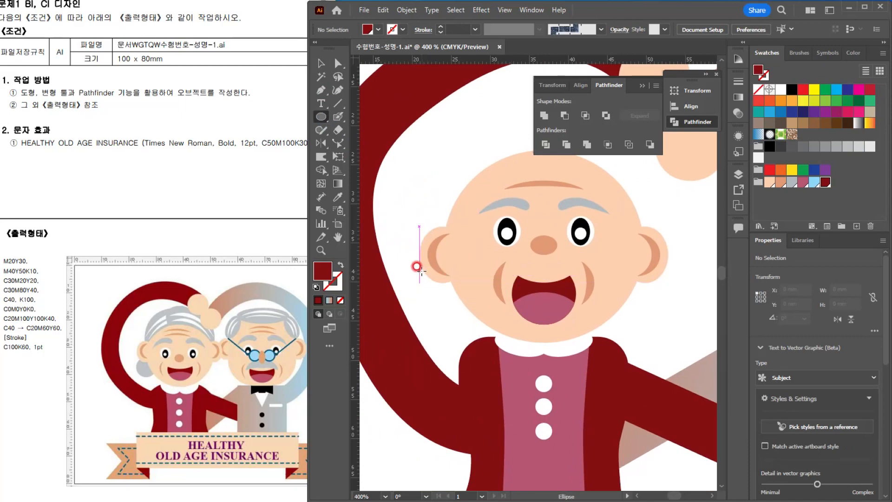
{"action": "left_click_drag", "start_coordinate": [419, 270], "coordinate": [478, 329]}
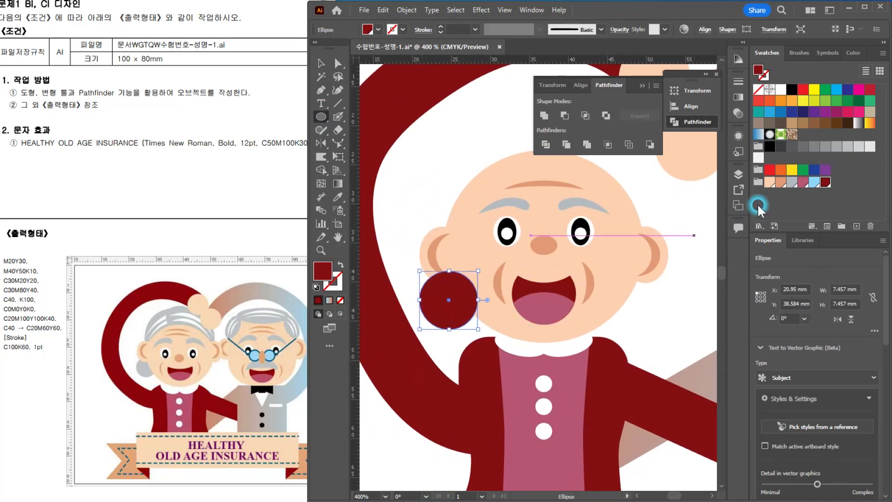
{"action": "left_click", "coordinate": [791, 182]}
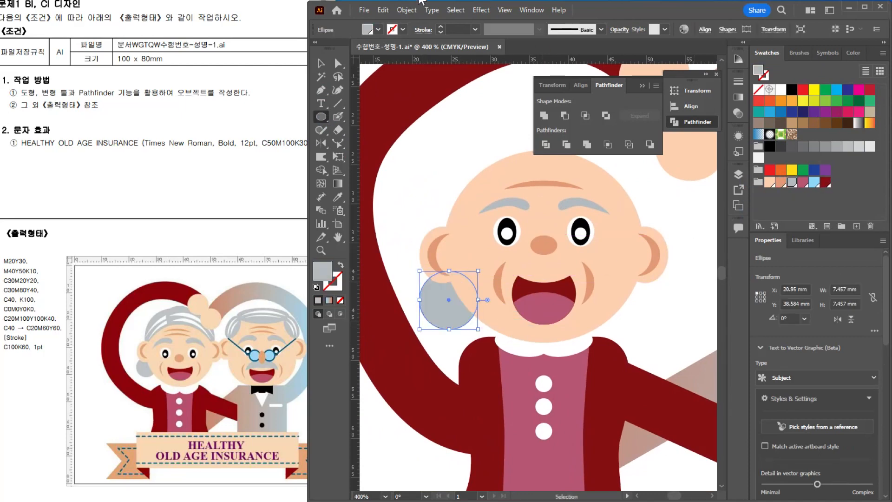
{"action": "left_click", "coordinate": [321, 62]}
{"action": "left_click", "coordinate": [432, 145]}
{"action": "left_click_drag", "start_coordinate": [550, 218], "coordinate": [502, 303]}
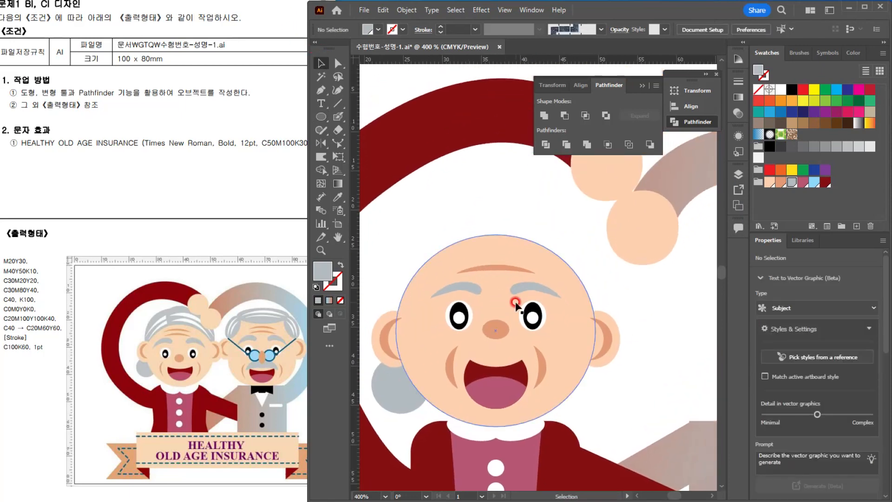
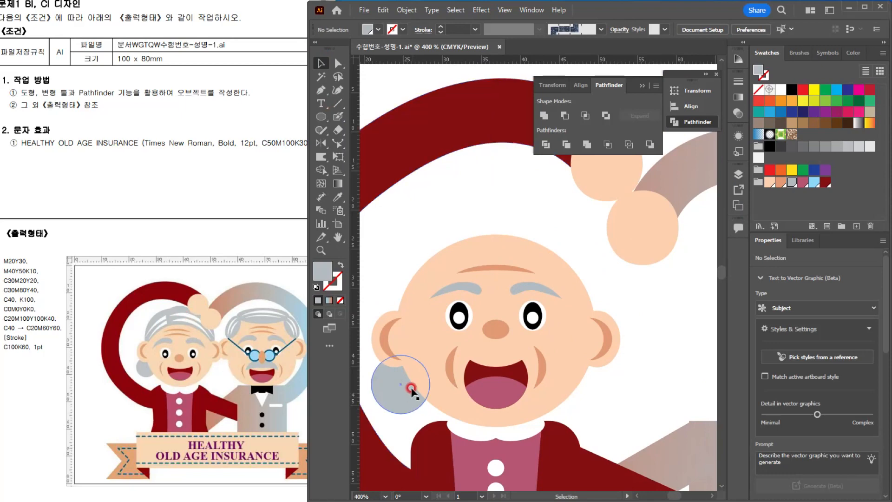
Step: Draw a grey swept hair shape about 17.8 x 14.5 mm with the Pen tool, from the crown down to the right ear
{"action": "left_click", "coordinate": [321, 90]}
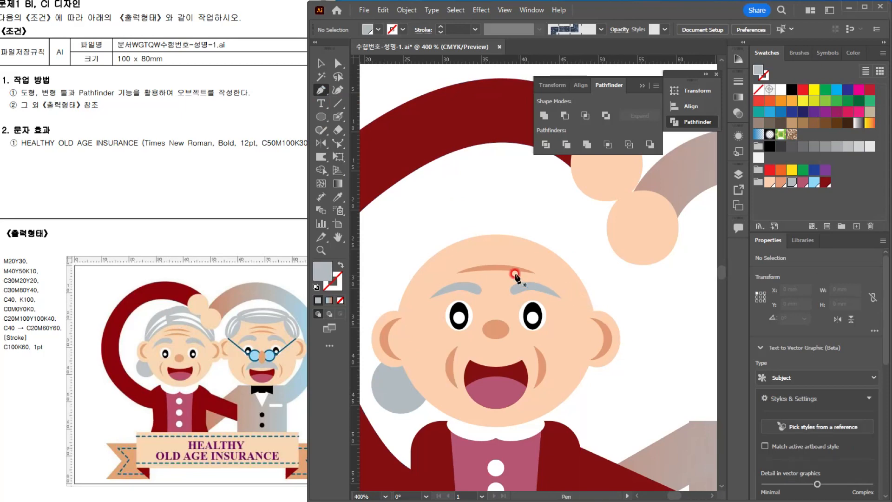
{"action": "left_click", "coordinate": [473, 241]}
{"action": "left_click_drag", "start_coordinate": [484, 195], "coordinate": [480, 196]}
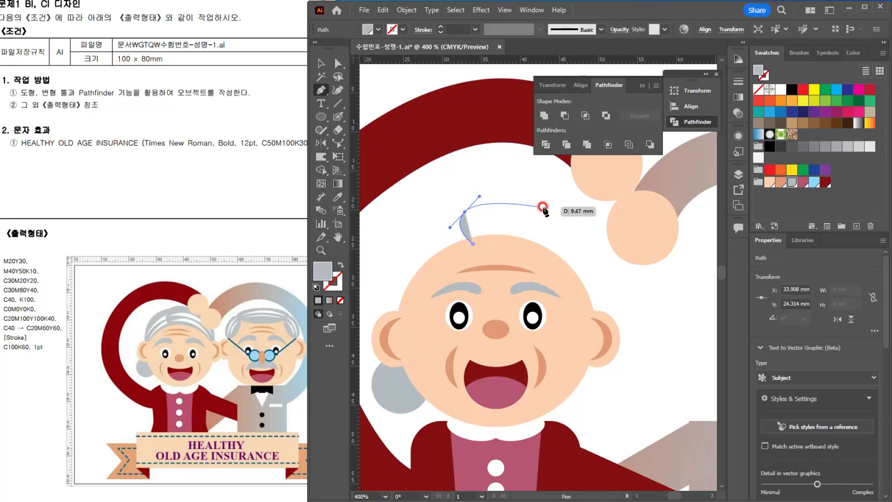
{"action": "left_click_drag", "start_coordinate": [557, 215], "coordinate": [580, 237]}
{"action": "left_click_drag", "start_coordinate": [598, 303], "coordinate": [576, 296]}
{"action": "left_click", "coordinate": [591, 311]}
{"action": "key", "text": "ctrl+z"}
{"action": "left_click", "coordinate": [597, 303]}
{"action": "left_click_drag", "start_coordinate": [523, 245], "coordinate": [457, 240]}
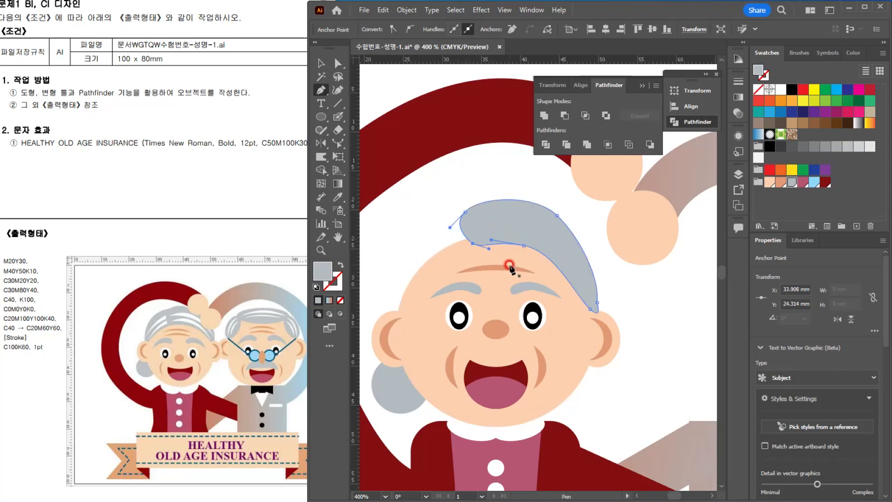
{"action": "left_click", "coordinate": [321, 62]}
{"action": "left_click", "coordinate": [548, 262]}
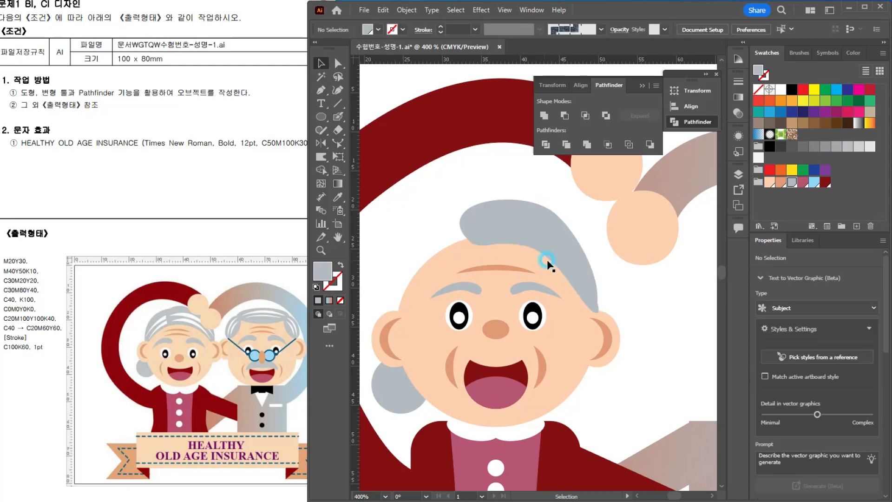
Step: Copy the forehead wrinkle from the face group, paste it as two slanted strands onto the grey hair and fill them white
{"action": "left_click", "coordinate": [551, 230]}
{"action": "left_click", "coordinate": [489, 267]}
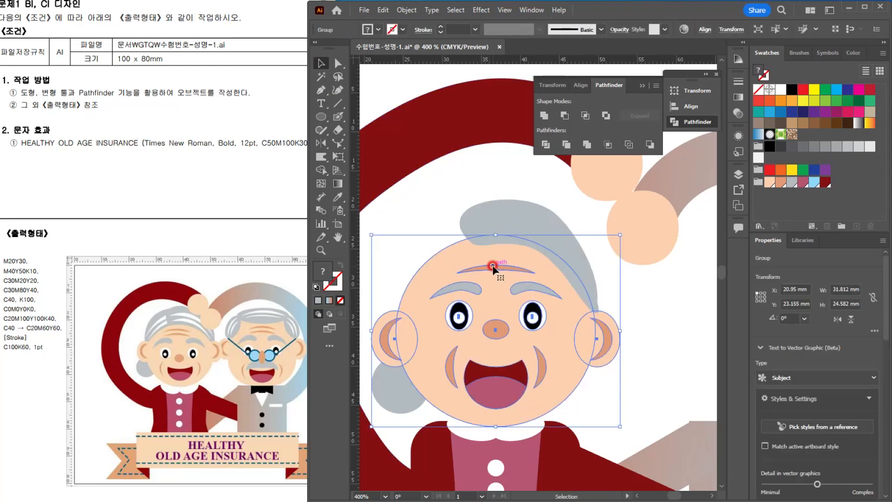
{"action": "double_click", "coordinate": [493, 268]}
{"action": "key", "text": "a"}
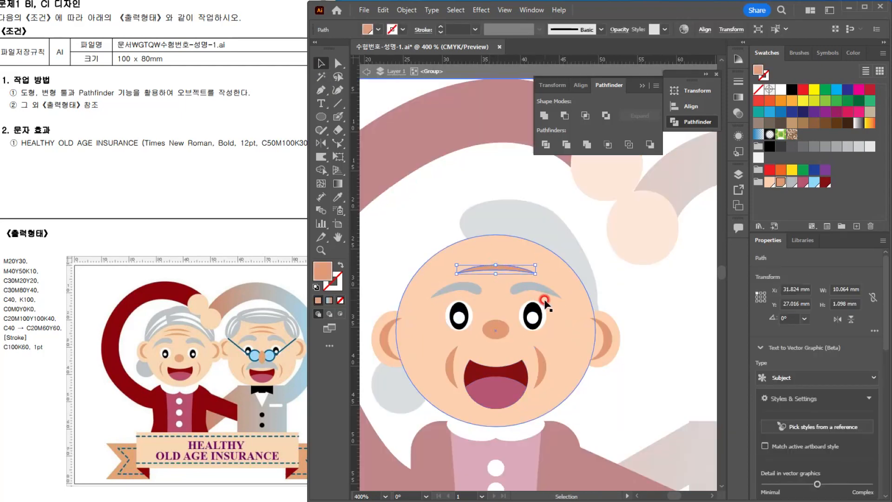
{"action": "key", "text": "ctrl+c"}
{"action": "key", "text": "Escape"}
{"action": "left_click", "coordinate": [484, 175]}
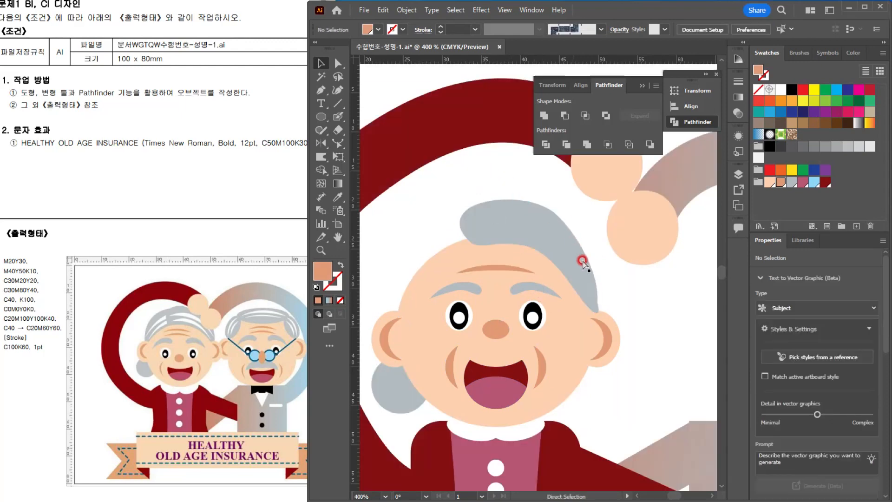
{"action": "key", "text": "ctrl+v"}
{"action": "left_click_drag", "start_coordinate": [551, 280], "coordinate": [556, 247]}
{"action": "left_click", "coordinate": [779, 89]}
{"action": "scroll", "coordinate": [556, 247], "scroll_direction": "up", "scroll_amount": 2}
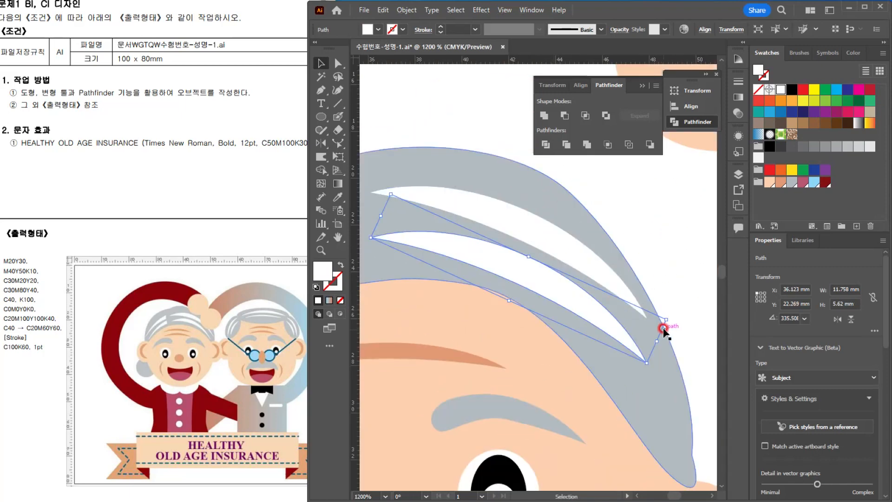
Step: Shrink the lower white strand to about 9.8 x 4.6 mm and the upper one to about 11.8 x 5.6 mm within the hair
{"action": "left_click_drag", "start_coordinate": [663, 315], "coordinate": [641, 312]}
{"action": "left_click_drag", "start_coordinate": [565, 290], "coordinate": [552, 282]}
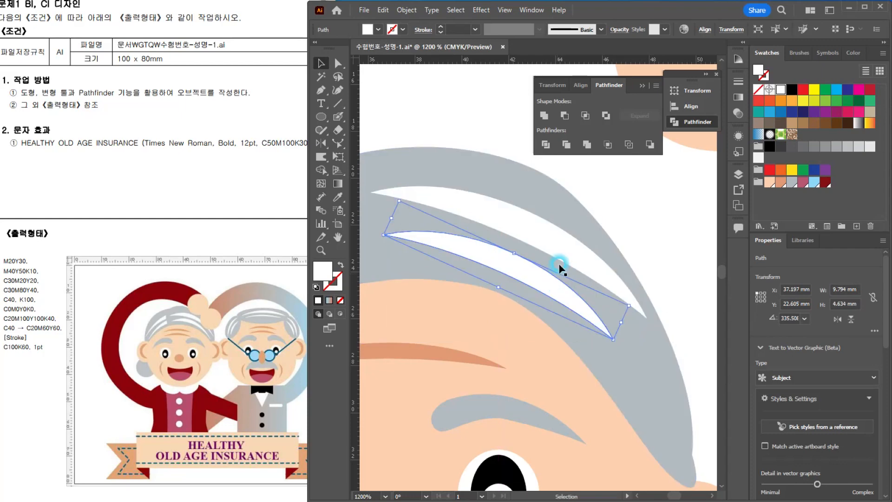
{"action": "left_click", "coordinate": [566, 258]}
{"action": "left_click_drag", "start_coordinate": [655, 297], "coordinate": [637, 295]}
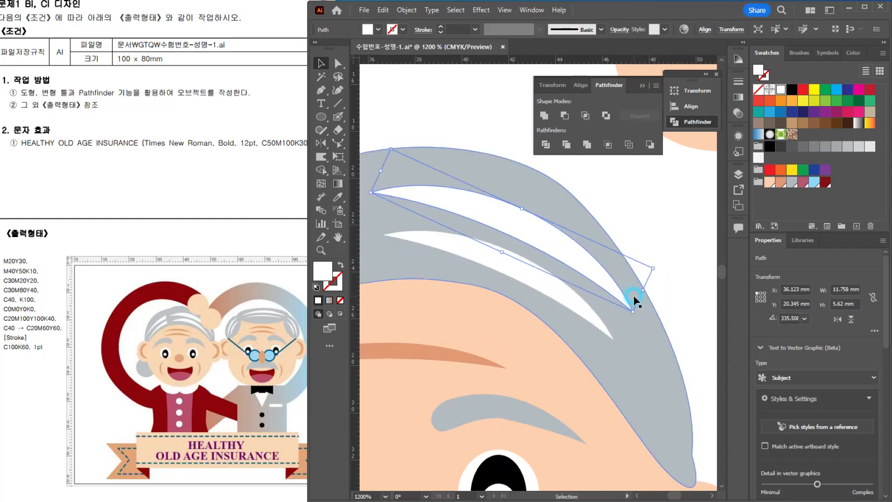
{"action": "scroll", "coordinate": [637, 296], "scroll_direction": "down", "scroll_amount": 5}
Step: Group the hair shape with its white strands and place a mirrored copy over the other side of the head
{"action": "left_click", "coordinate": [549, 233]}
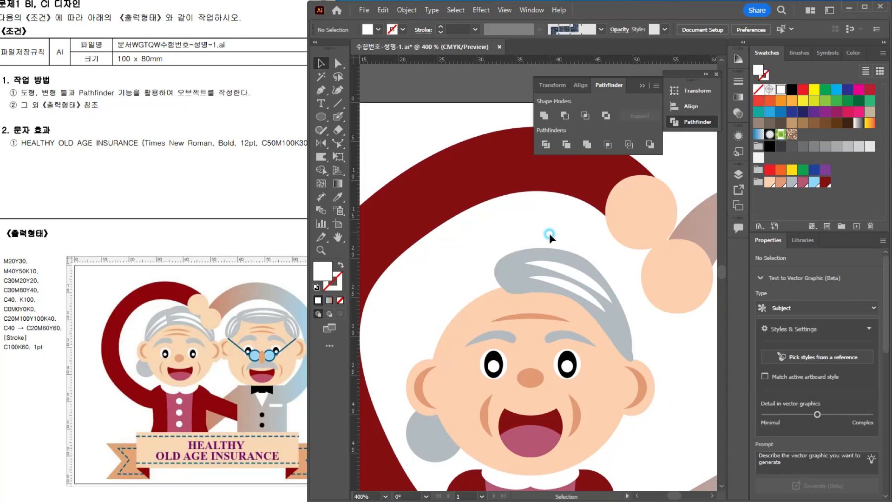
{"action": "left_click", "coordinate": [555, 278]}
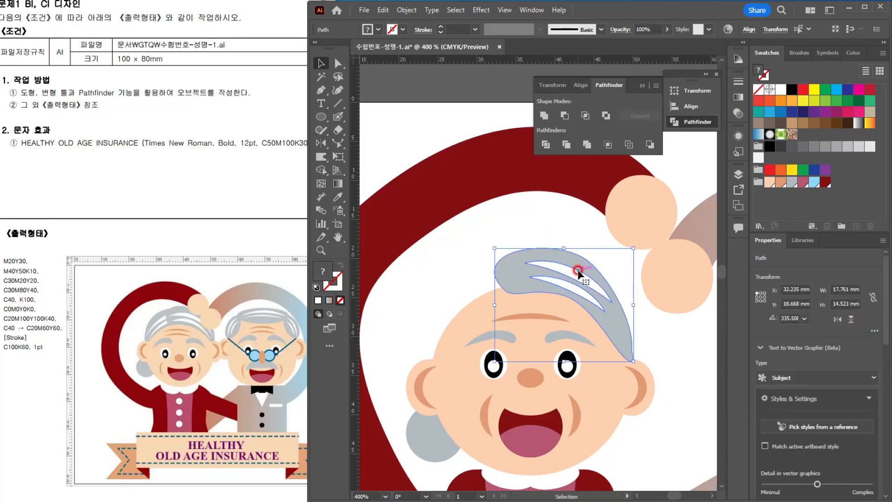
{"action": "key", "text": "ctrl+g"}
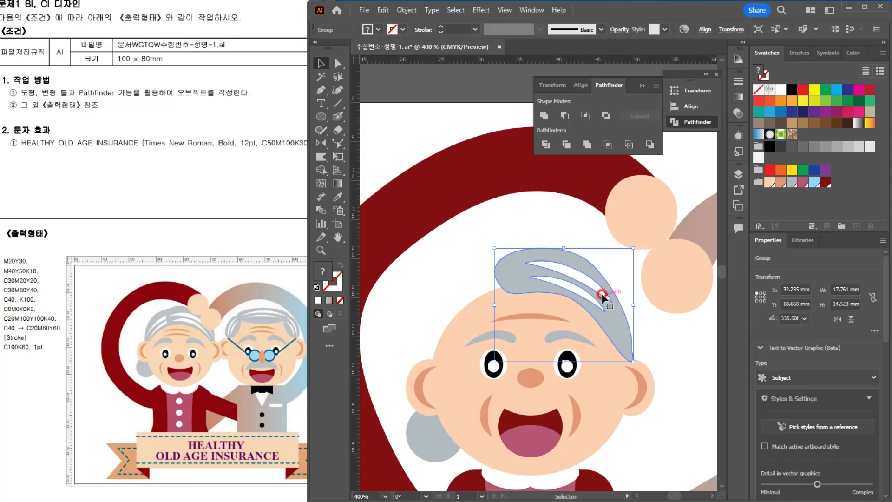
{"action": "left_click_drag", "start_coordinate": [602, 296], "coordinate": [417, 313]}
{"action": "left_click_drag", "start_coordinate": [542, 267], "coordinate": [628, 275]}
Step: Duplicate the face group onto the grey-suited body above the bow tie and enlarge the copy to about 35 x 26.1 mm
{"action": "key", "text": "space"}
{"action": "left_click_drag", "start_coordinate": [621, 300], "coordinate": [546, 314]}
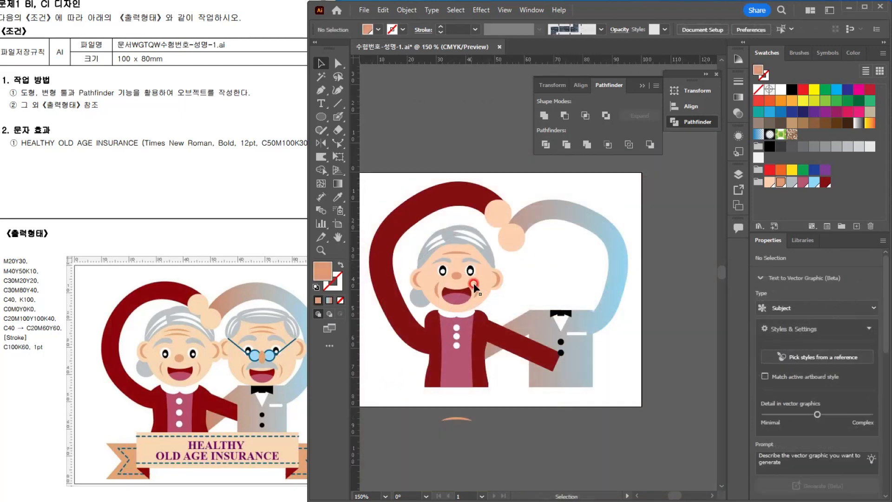
{"action": "left_click", "coordinate": [484, 295]}
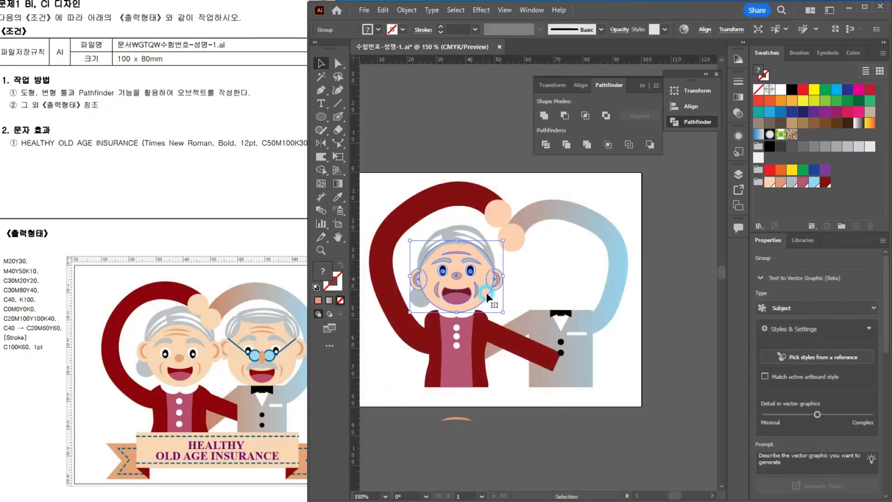
{"action": "left_click_drag", "start_coordinate": [457, 274], "coordinate": [562, 275]}
{"action": "scroll", "coordinate": [601, 269], "scroll_direction": "up", "scroll_amount": 2}
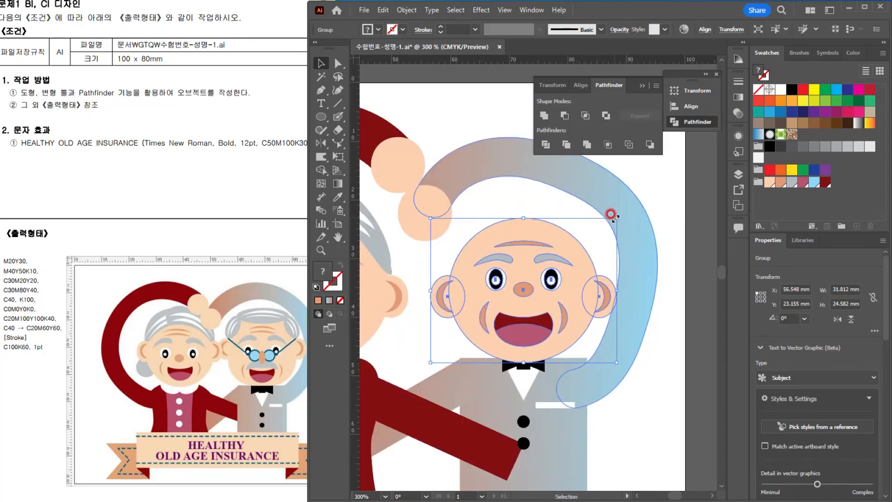
{"action": "left_click_drag", "start_coordinate": [613, 216], "coordinate": [627, 212]}
{"action": "left_click_drag", "start_coordinate": [566, 291], "coordinate": [568, 279]}
{"action": "scroll", "coordinate": [527, 290], "scroll_direction": "up", "scroll_amount": 1}
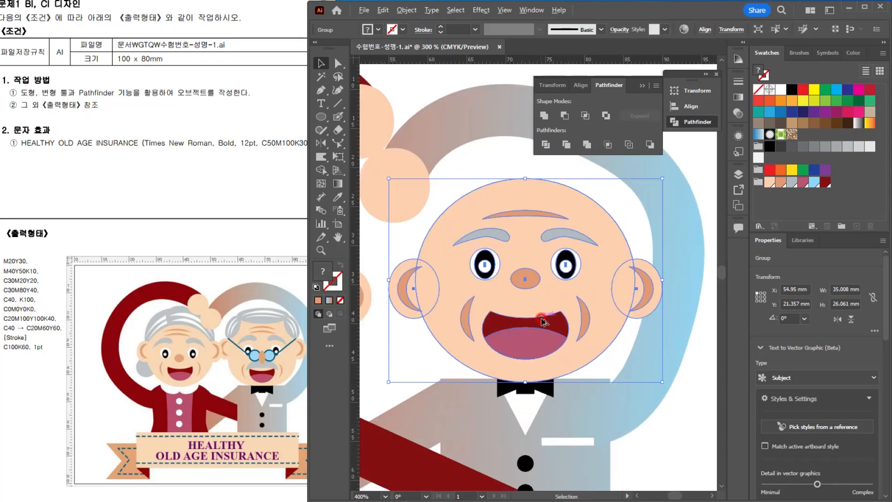
{"action": "left_click_drag", "start_coordinate": [503, 342], "coordinate": [525, 326]}
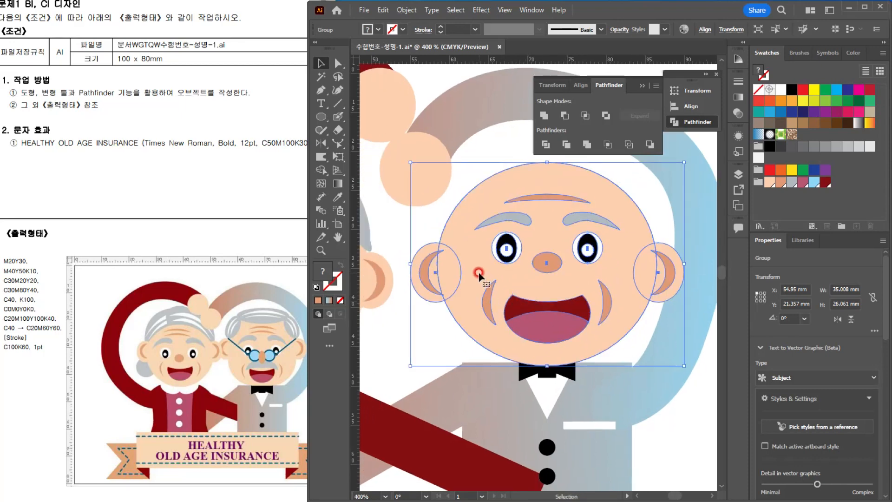
Step: Reshape the copied head ellipse by lowering its two side anchor points and widening the top anchor's handles for a squarer forehead
{"action": "double_click", "coordinate": [478, 273]}
{"action": "left_click", "coordinate": [479, 267]}
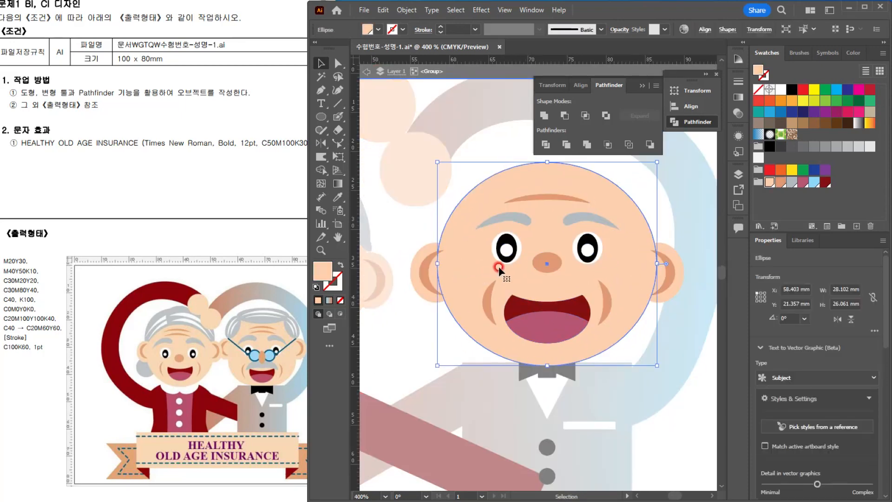
{"action": "left_click", "coordinate": [320, 90]}
{"action": "left_click", "coordinate": [341, 62]}
{"action": "left_click", "coordinate": [438, 263]}
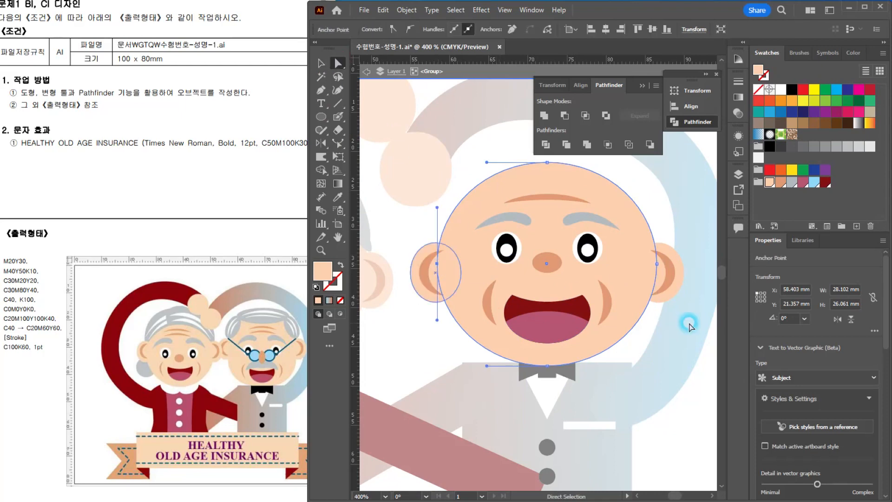
{"action": "left_click", "coordinate": [658, 264]}
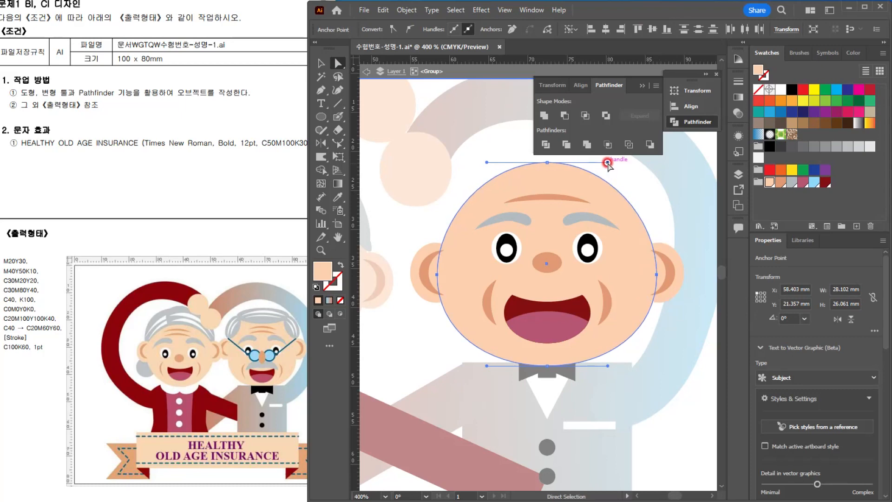
{"action": "left_click_drag", "start_coordinate": [607, 163], "coordinate": [643, 162]}
{"action": "left_click_drag", "start_coordinate": [487, 162], "coordinate": [449, 165]}
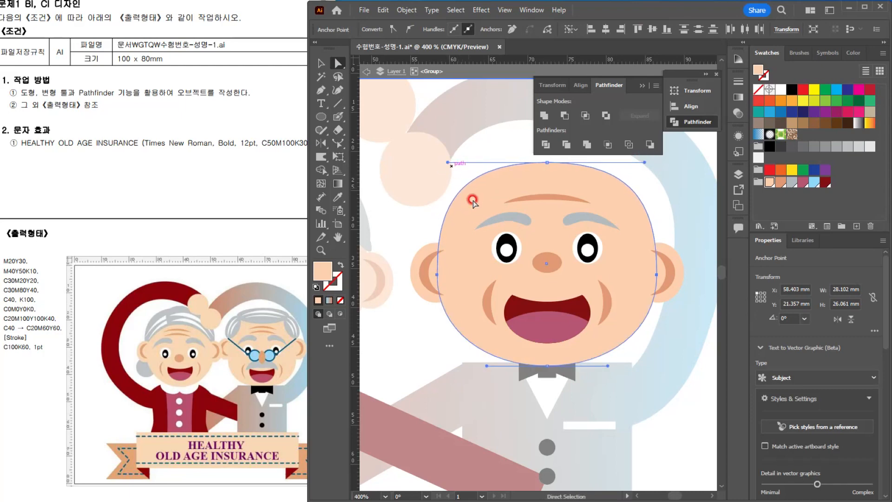
{"action": "key", "text": "Escape"}
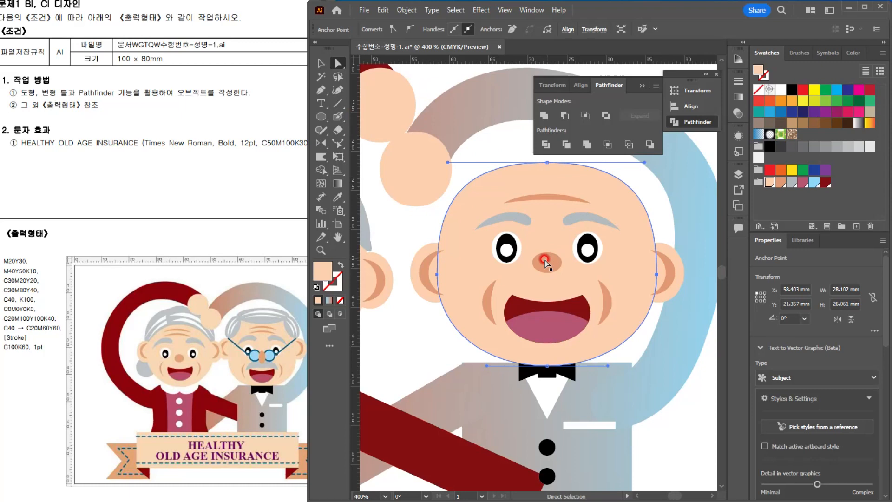
{"action": "left_click", "coordinate": [395, 226]}
Step: Stretch the copied face's nose vertically to about 3.8 x 5.5 mm inside the face group
{"action": "scroll", "coordinate": [578, 182], "scroll_direction": "down", "scroll_amount": 1}
{"action": "scroll", "coordinate": [580, 186], "scroll_direction": "up", "scroll_amount": 1}
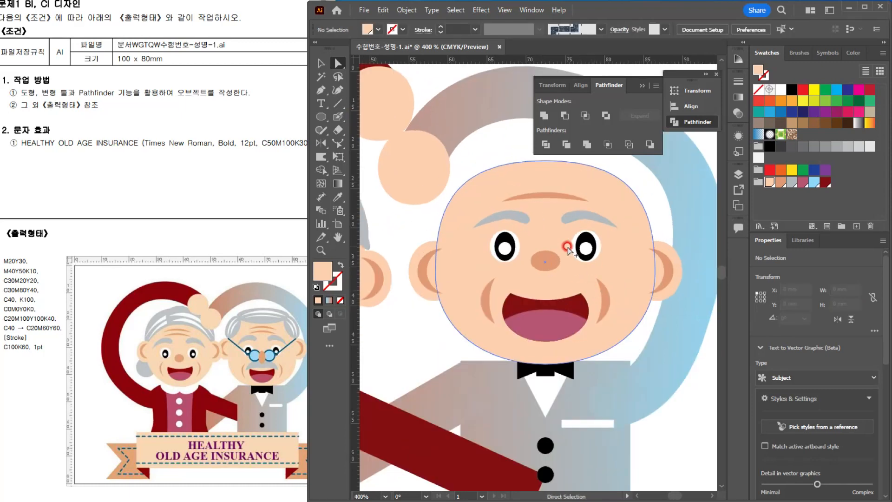
{"action": "scroll", "coordinate": [568, 249], "scroll_direction": "up", "scroll_amount": 2}
{"action": "left_click", "coordinate": [495, 258]}
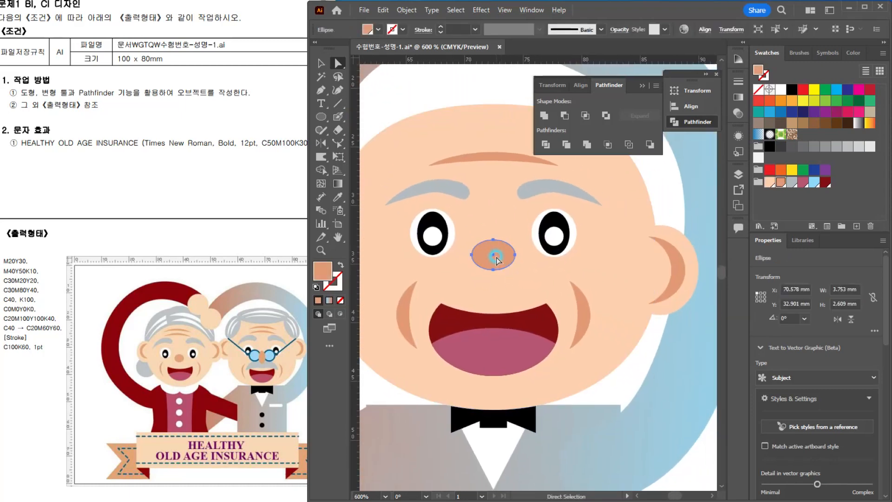
{"action": "key", "text": "v"}
{"action": "double_click", "coordinate": [502, 255]}
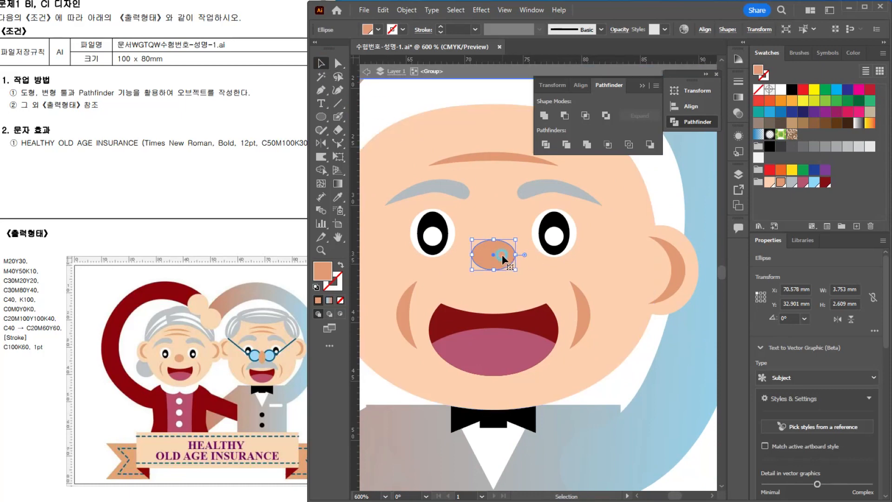
{"action": "left_click", "coordinate": [504, 258]}
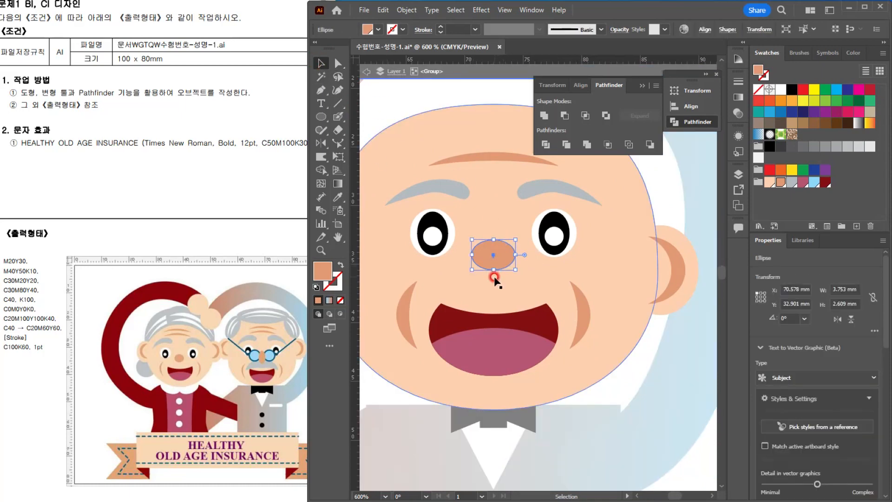
{"action": "left_click_drag", "start_coordinate": [493, 270], "coordinate": [501, 251]}
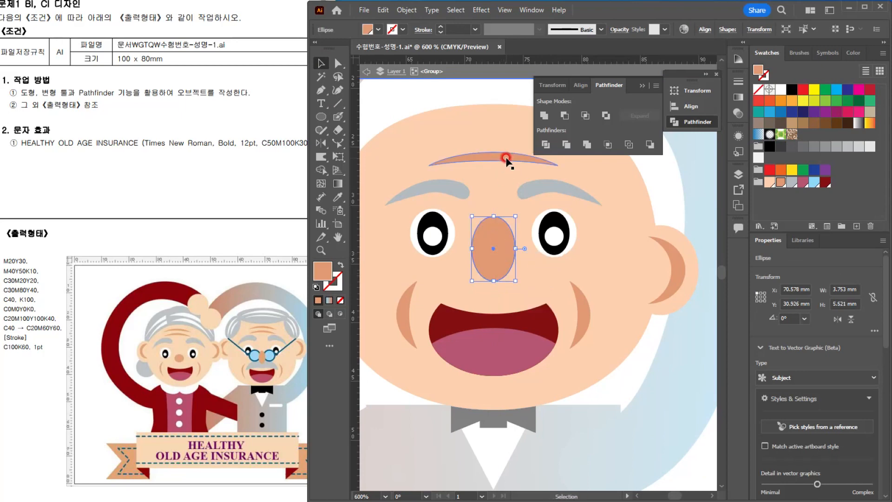
Step: Make a moustache from a copy of the right cheek wrinkle rotated to 180°, enlarged above the mouth behind the nose and filled with C30M20Y20 grey
{"action": "left_click", "coordinate": [507, 157]}
{"action": "left_click", "coordinate": [585, 325]}
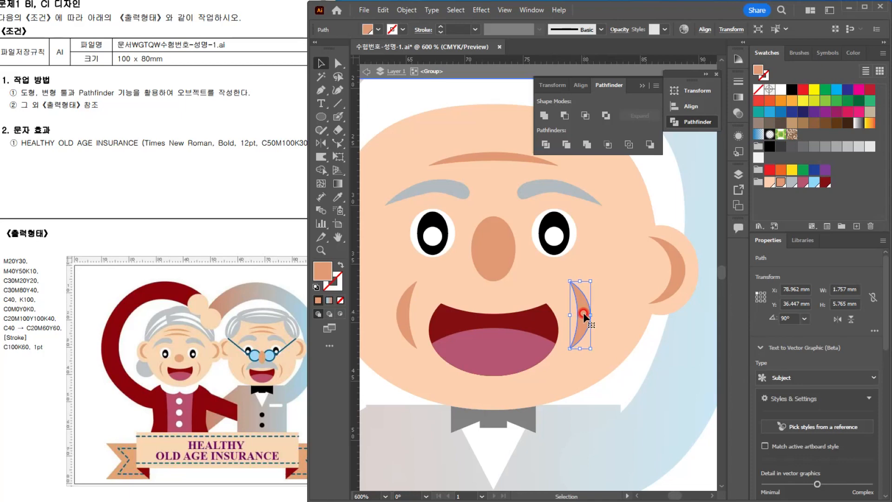
{"action": "left_click_drag", "start_coordinate": [583, 312], "coordinate": [388, 269]}
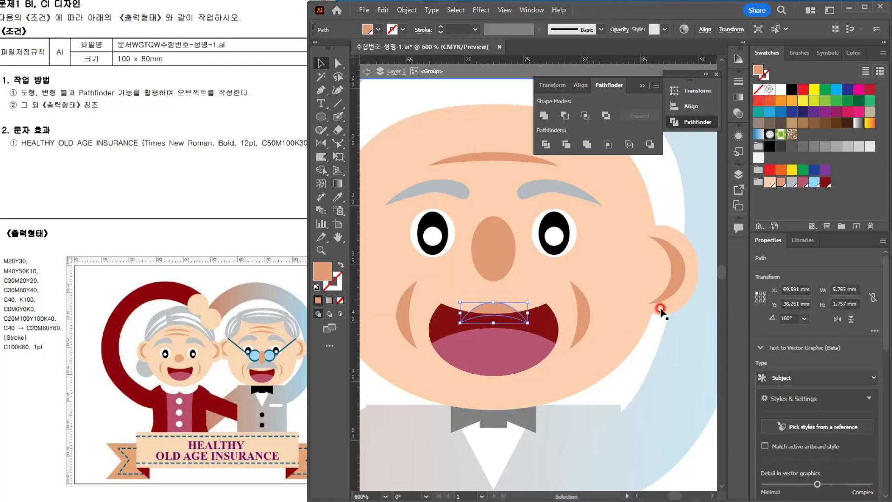
{"action": "left_click_drag", "start_coordinate": [501, 306], "coordinate": [570, 257]}
{"action": "left_click", "coordinate": [792, 182]}
{"action": "left_click", "coordinate": [504, 228]}
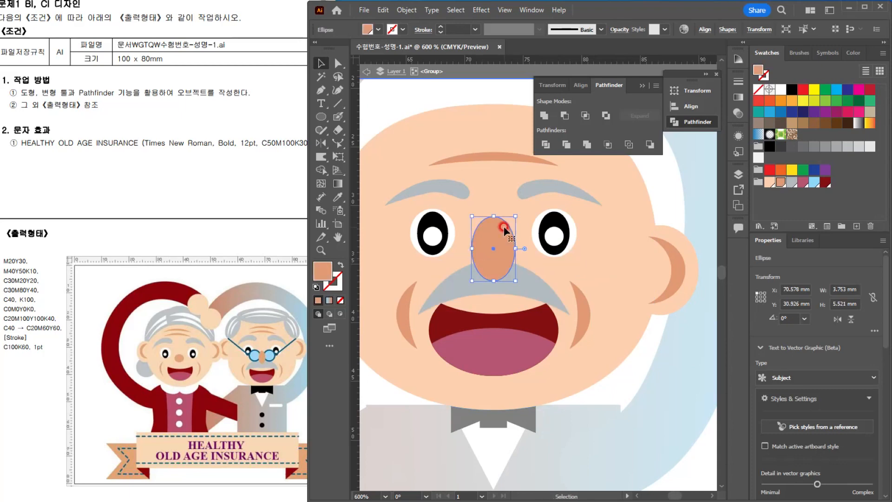
Step: Draw a round lens about 3.4 mm across between the man's left-hand eye and nose, filled with the C40 light blue
{"action": "key", "text": "space"}
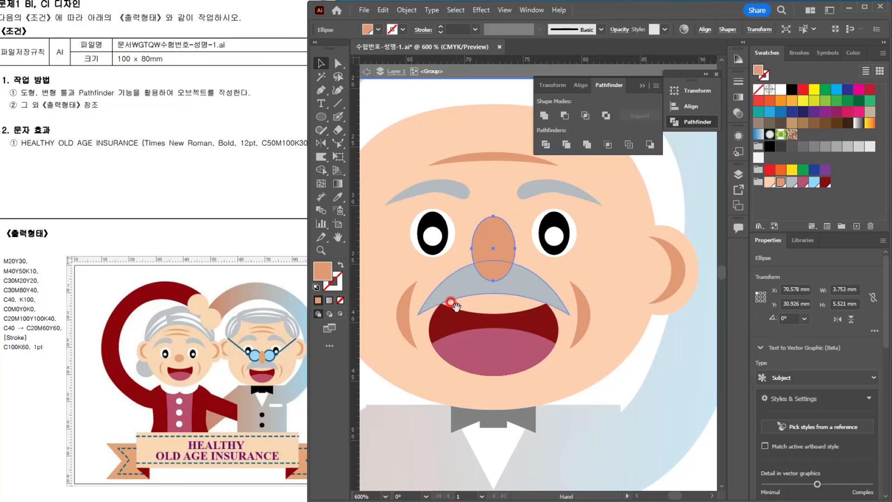
{"action": "left_click_drag", "start_coordinate": [451, 302], "coordinate": [477, 299]}
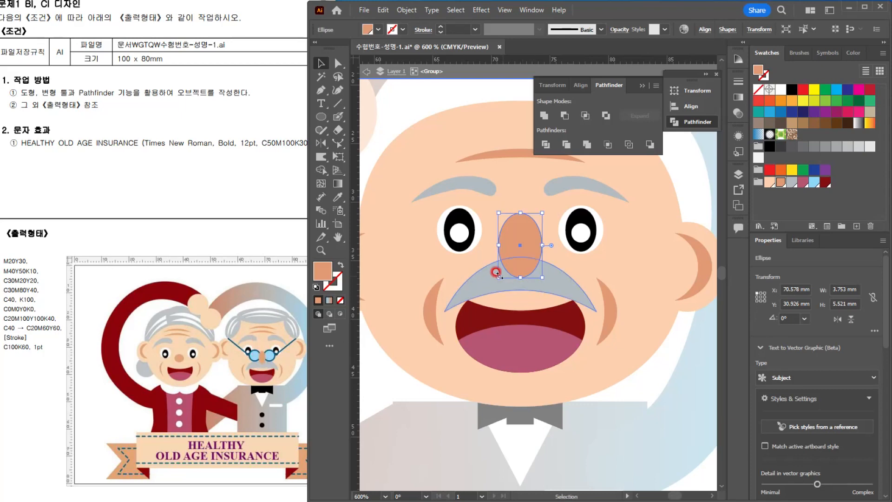
{"action": "scroll", "coordinate": [474, 248], "scroll_direction": "up", "scroll_amount": 1}
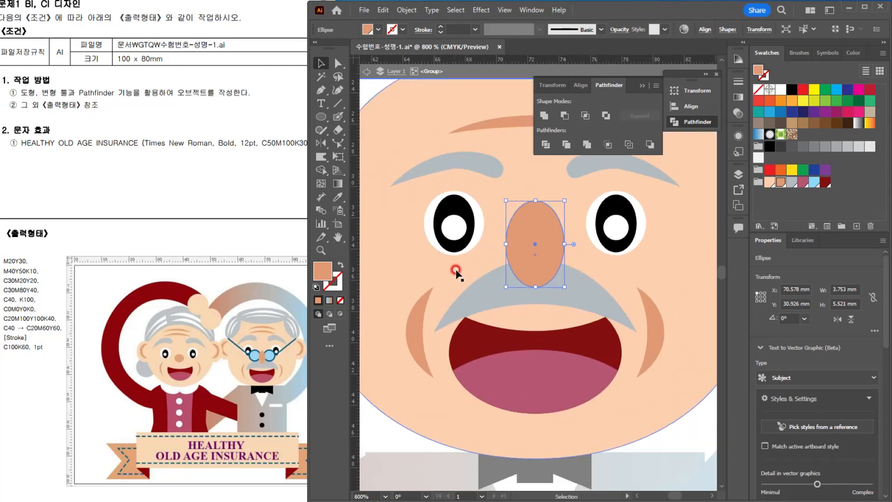
{"action": "scroll", "coordinate": [504, 258], "scroll_direction": "down", "scroll_amount": 1}
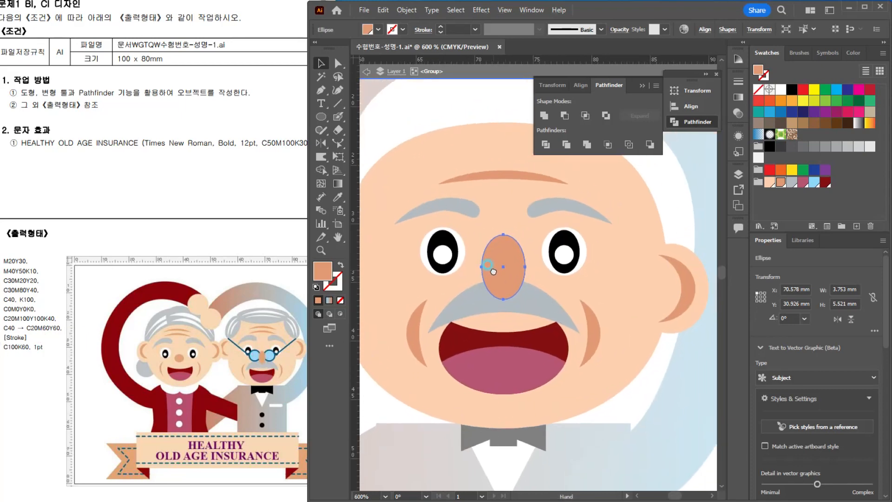
{"action": "left_click", "coordinate": [322, 116]}
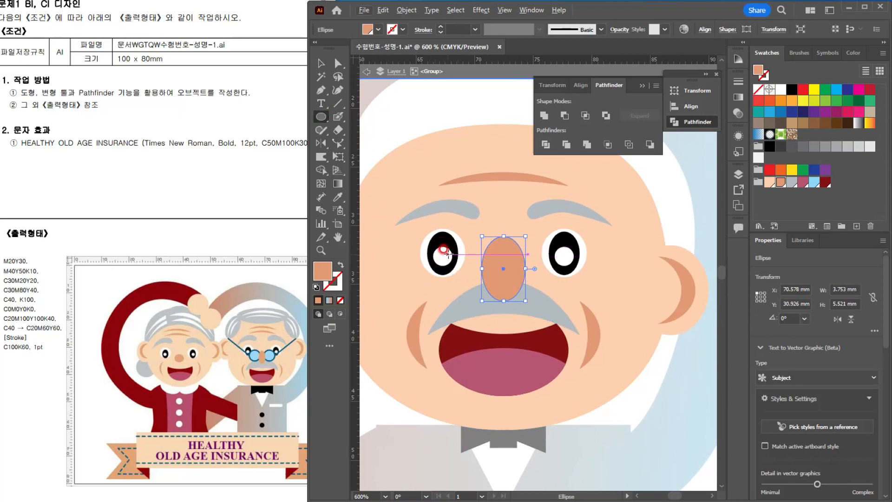
{"action": "left_click_drag", "start_coordinate": [449, 249], "coordinate": [489, 290]}
{"action": "left_click", "coordinate": [814, 182]}
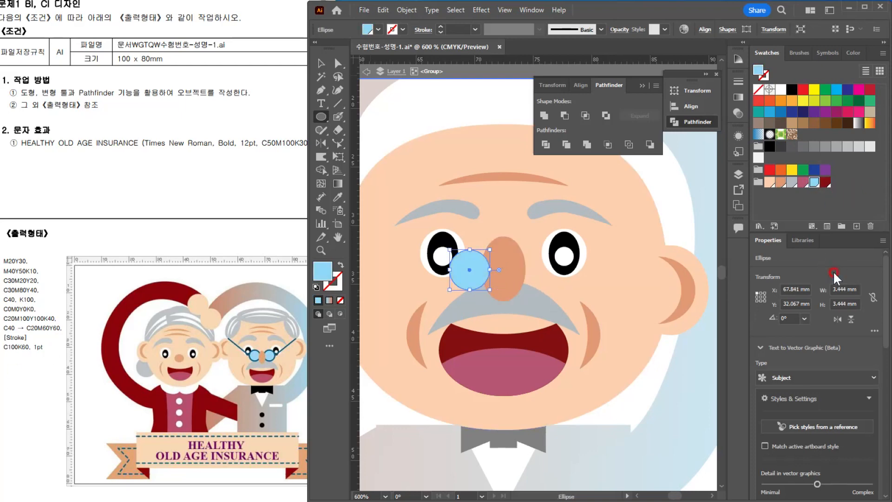
Step: Give the lens circle a stroke colour of C100 M0 Y0 K60
{"action": "double_click", "coordinate": [331, 283]}
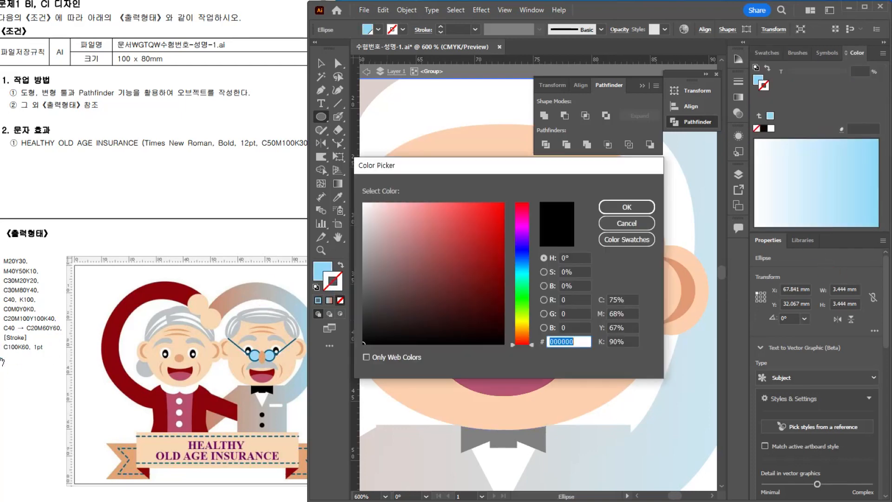
{"action": "left_click", "coordinate": [620, 300]}
{"action": "type", "text": "100"}
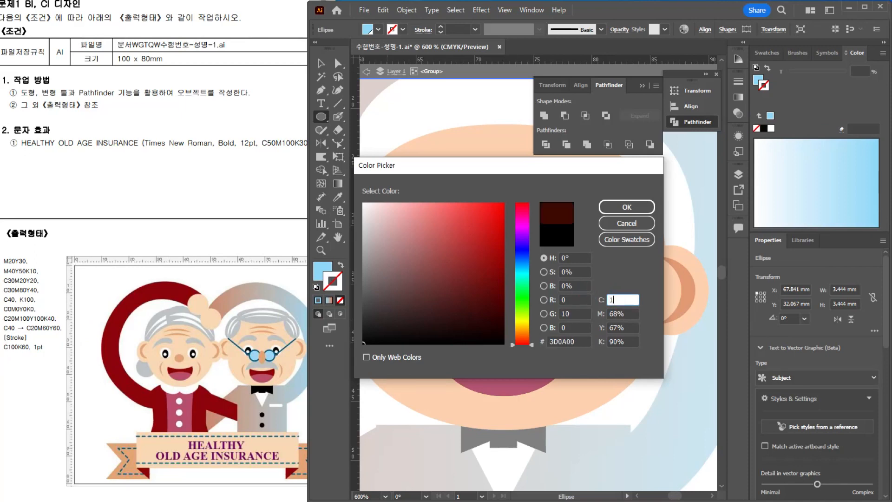
{"action": "key", "text": "Tab"}
{"action": "type", "text": "0"}
{"action": "key", "text": "Tab"}
{"action": "type", "text": "0"}
{"action": "key", "text": "Tab"}
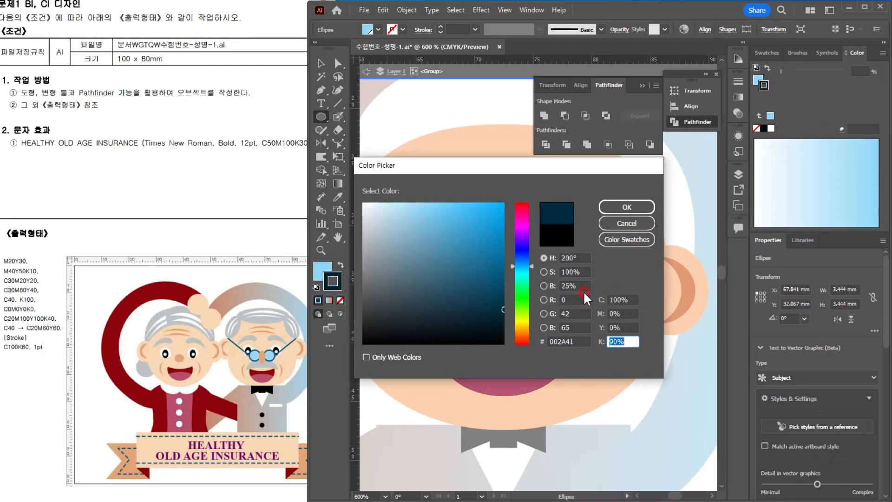
{"action": "type", "text": "60"}
{"action": "key", "text": "Return"}
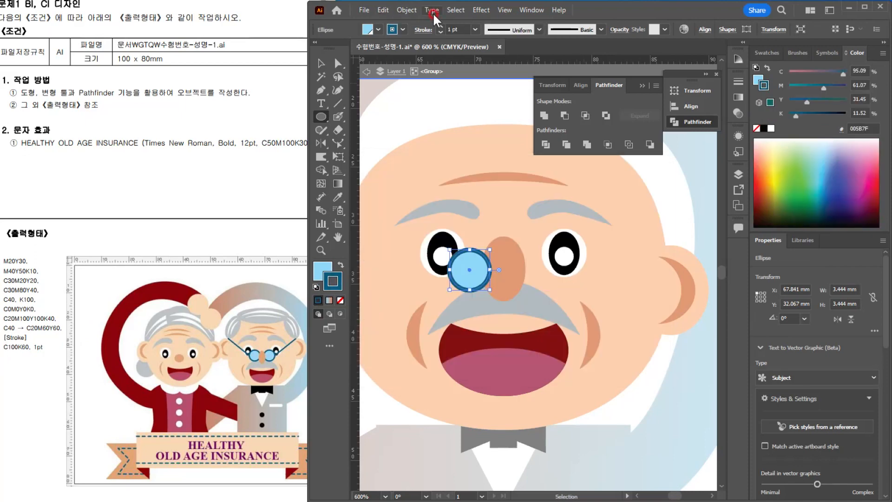
{"action": "left_click", "coordinate": [324, 65]}
{"action": "key", "text": "Escape"}
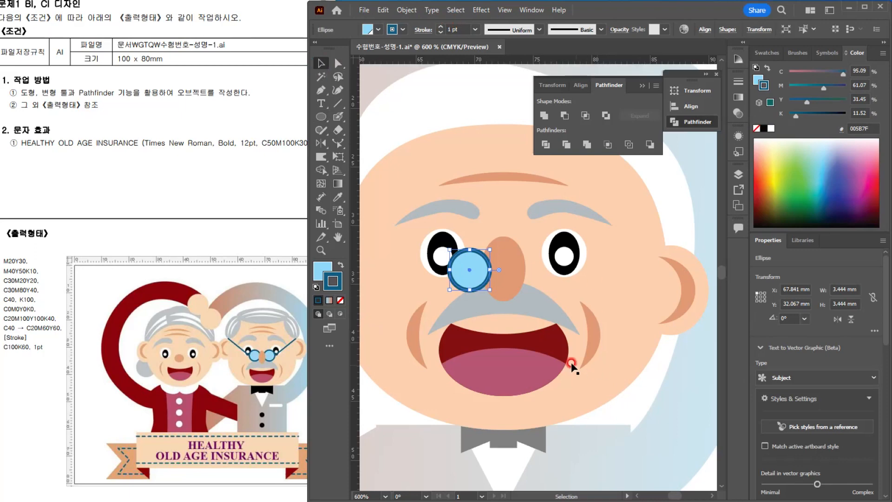
Step: Inside the face group, draw a straight glasses arm about 9.3 x 3.3 mm from the lens's outer edge up to the head's edge
{"action": "left_click", "coordinate": [450, 66]}
{"action": "scroll", "coordinate": [474, 308], "scroll_direction": "up", "scroll_amount": 2}
{"action": "scroll", "coordinate": [476, 316], "scroll_direction": "down", "scroll_amount": 1}
{"action": "left_click", "coordinate": [478, 281]}
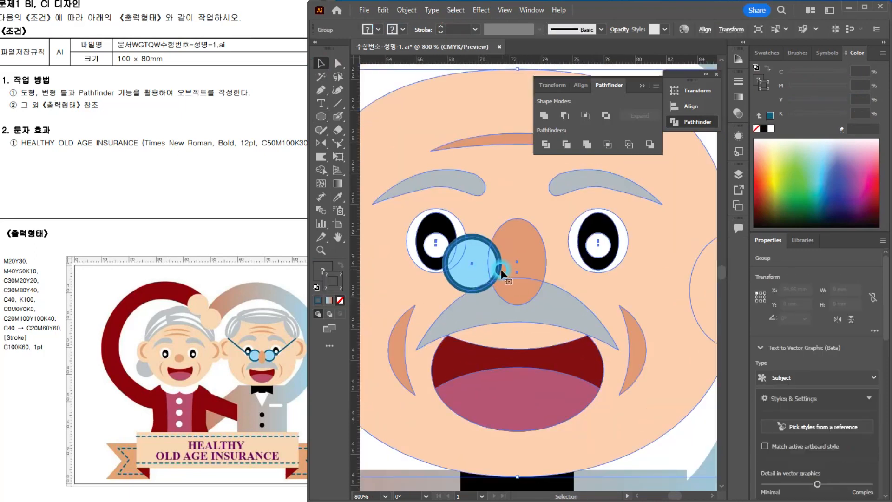
{"action": "double_click", "coordinate": [471, 273]}
{"action": "left_click", "coordinate": [473, 273]}
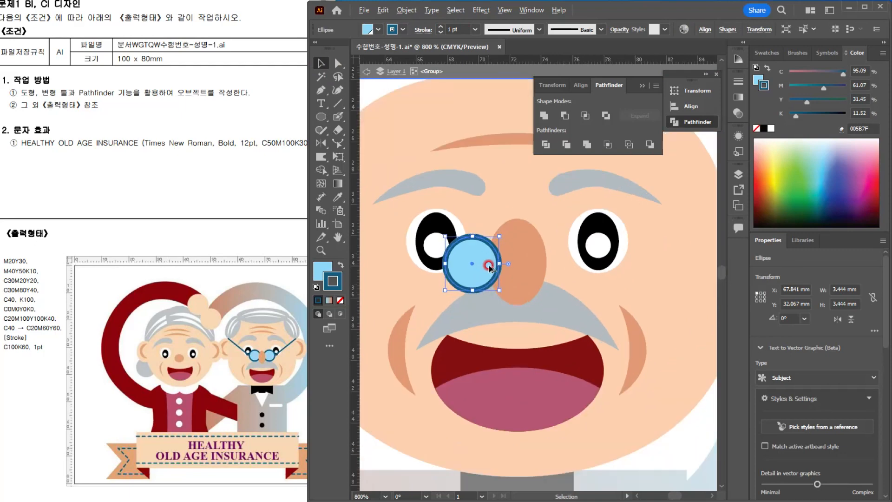
{"action": "left_click_drag", "start_coordinate": [499, 302], "coordinate": [568, 344]}
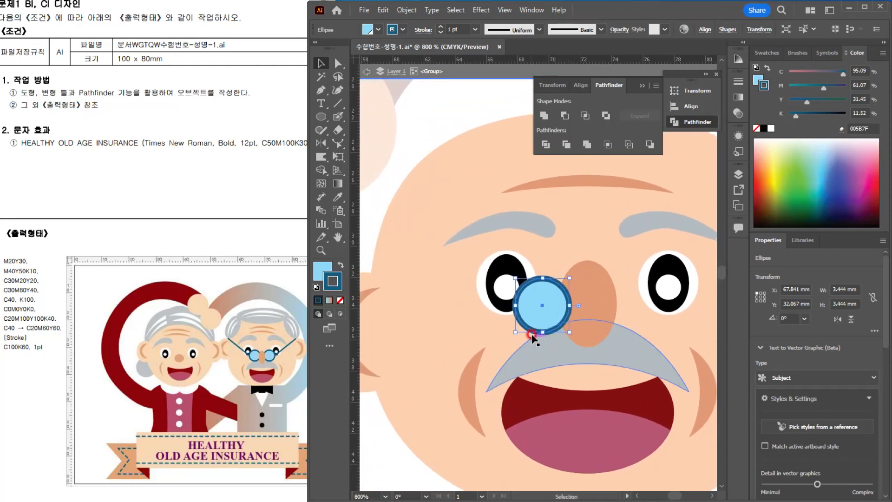
{"action": "left_click_drag", "start_coordinate": [520, 275], "coordinate": [544, 266]}
{"action": "left_click", "coordinate": [340, 105]}
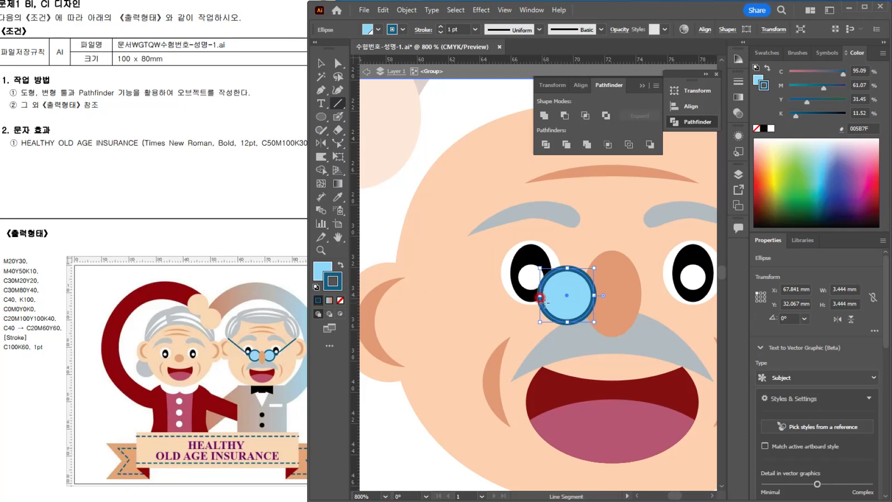
{"action": "left_click_drag", "start_coordinate": [541, 297], "coordinate": [397, 250]}
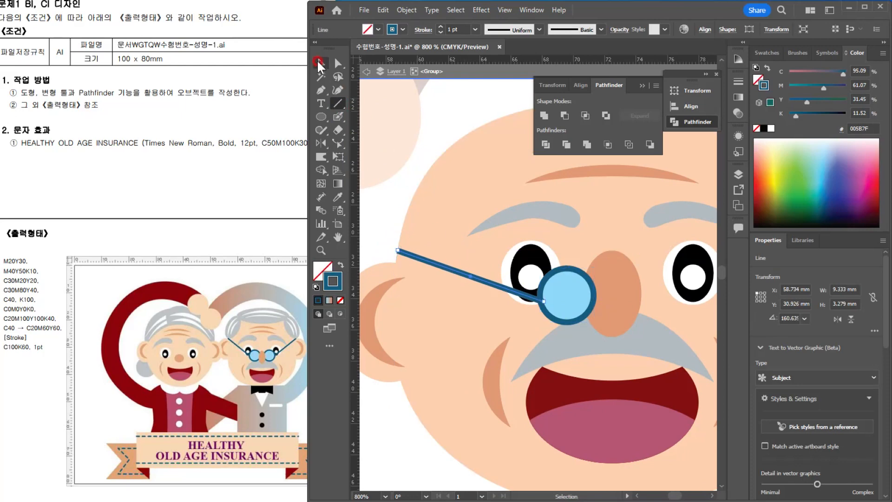
Step: Select the lens and its arm together and reflect a copy to the other side of the nose's centre
{"action": "left_click", "coordinate": [318, 64]}
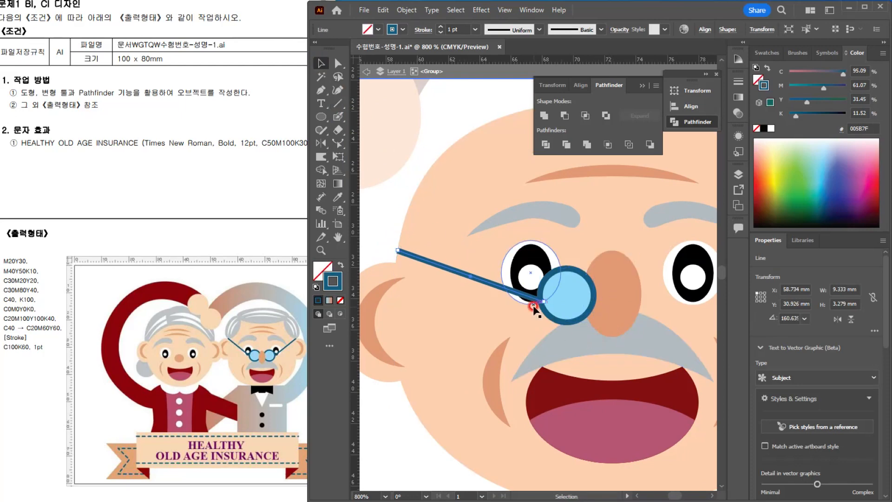
{"action": "left_click", "coordinate": [570, 300], "text": "shift"}
{"action": "left_click_drag", "start_coordinate": [590, 292], "coordinate": [553, 300]}
{"action": "left_click", "coordinate": [321, 143]}
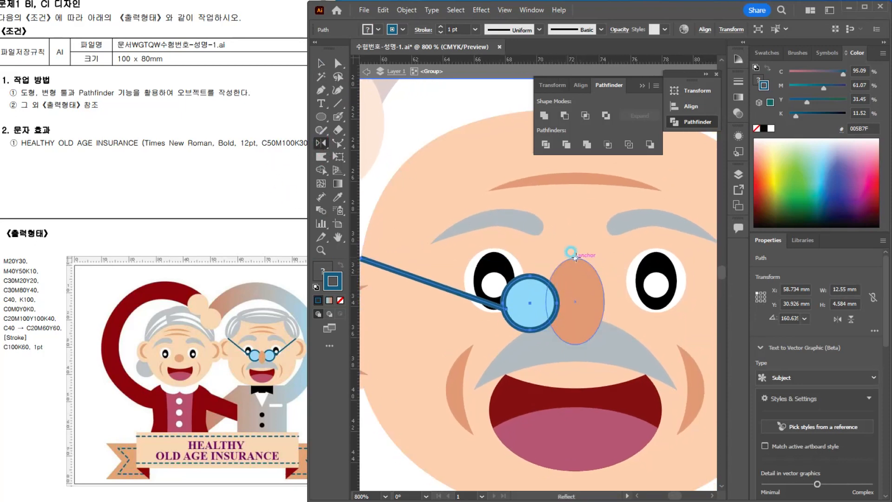
{"action": "left_click", "coordinate": [576, 256], "text": "alt"}
{"action": "left_click", "coordinate": [387, 315]}
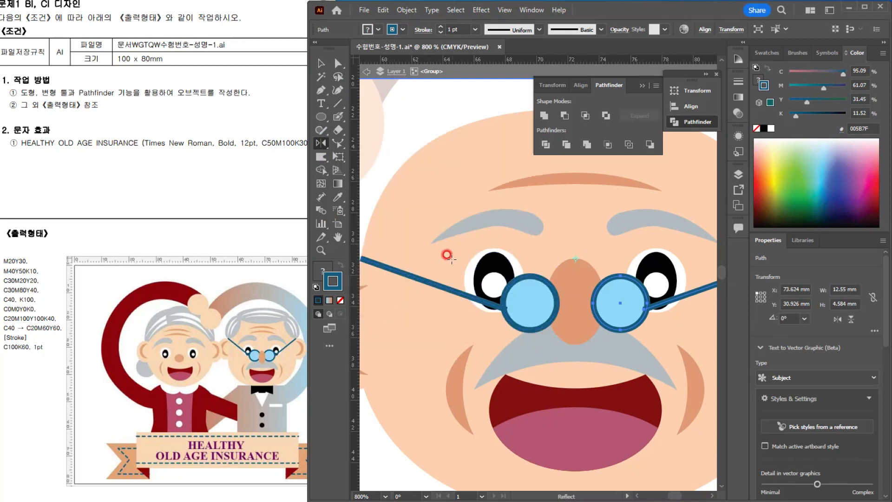
Step: Bring the nose ellipse in front of both lenses
{"action": "left_click", "coordinate": [322, 63]}
{"action": "left_click", "coordinate": [603, 323]}
{"action": "left_click", "coordinate": [577, 286]}
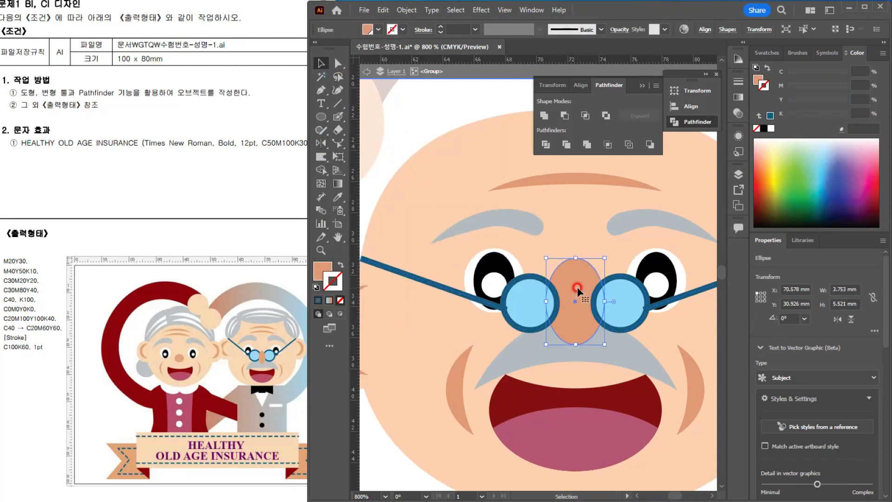
{"action": "key", "text": "ctrl+shift+bracketright"}
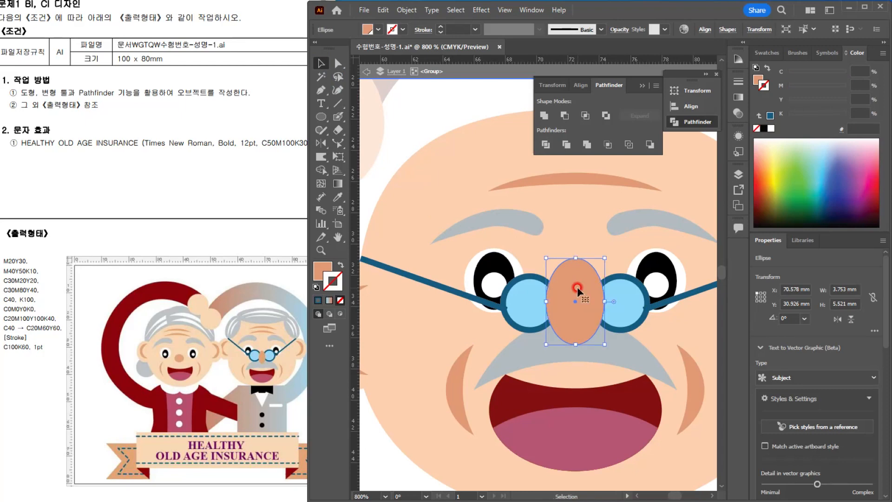
Step: Draw a flat ellipse about 18.6 x 6 mm centred on the top of the man's head as his hair
{"action": "left_click", "coordinate": [445, 108]}
{"action": "scroll", "coordinate": [576, 289], "scroll_direction": "down", "scroll_amount": 2}
{"action": "left_click_drag", "start_coordinate": [604, 327], "coordinate": [575, 357]}
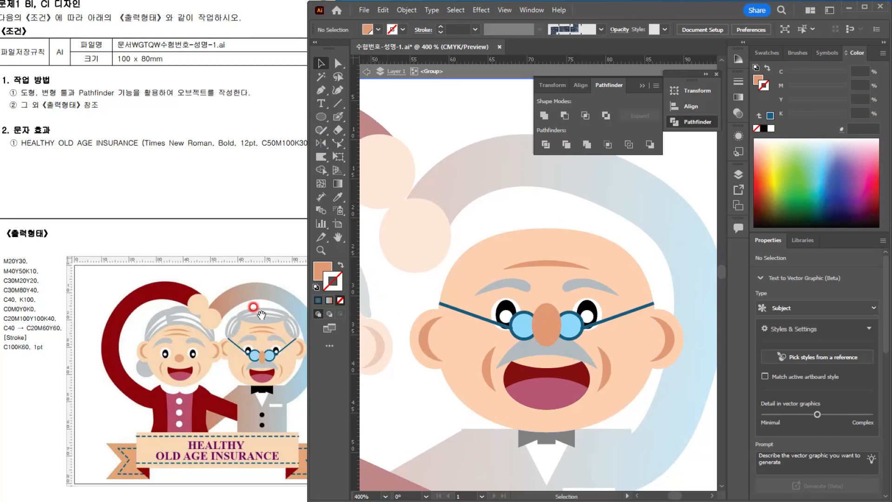
{"action": "left_click", "coordinate": [324, 117]}
{"action": "left_click", "coordinate": [647, 298]}
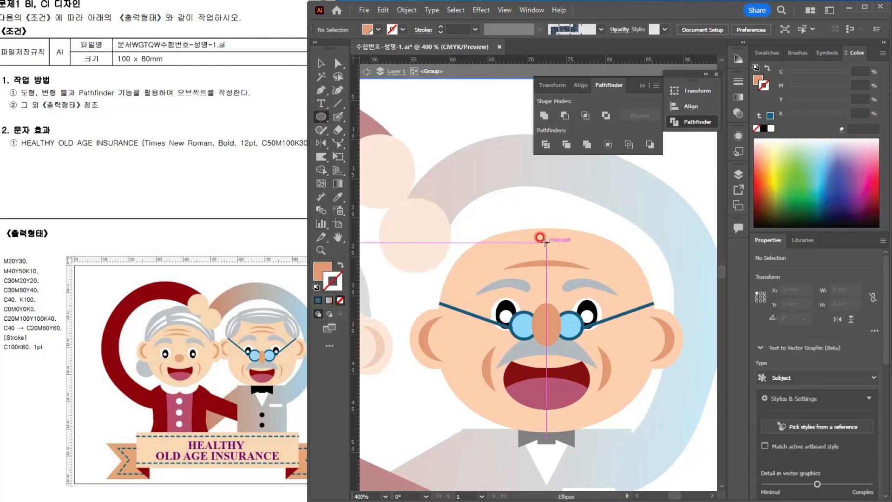
{"action": "left_click_drag", "start_coordinate": [546, 232], "coordinate": [620, 256]}
Step: Raise the two side anchor points of the hair ellipse slightly to flatten its upper curve
{"action": "left_click", "coordinate": [337, 62]}
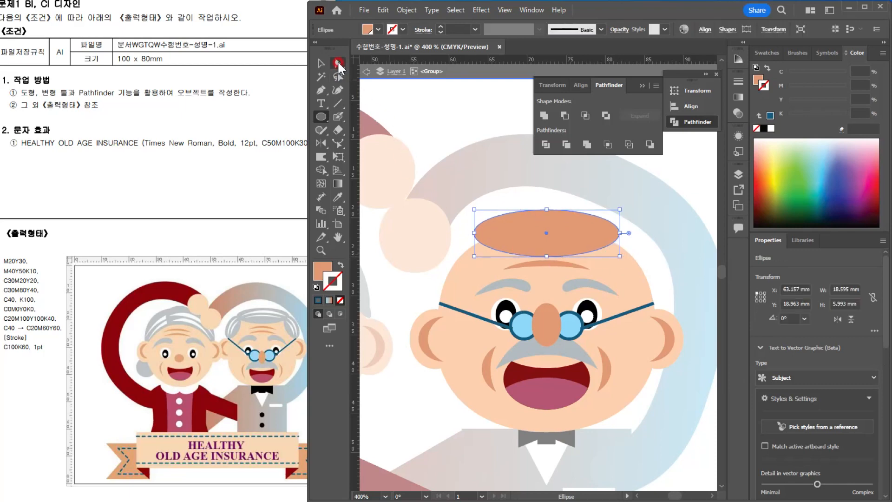
{"action": "left_click", "coordinate": [473, 233]}
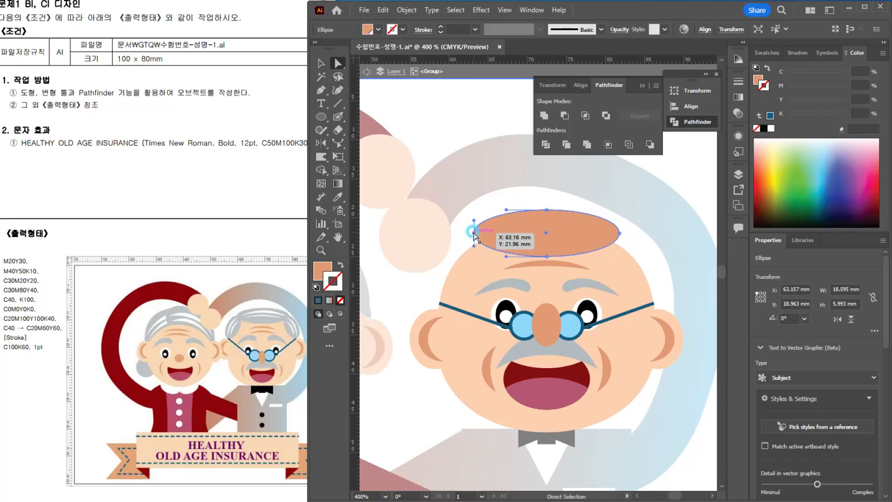
{"action": "left_click", "coordinate": [619, 233], "text": "shift"}
{"action": "left_click", "coordinate": [619, 233], "text": "shift"}
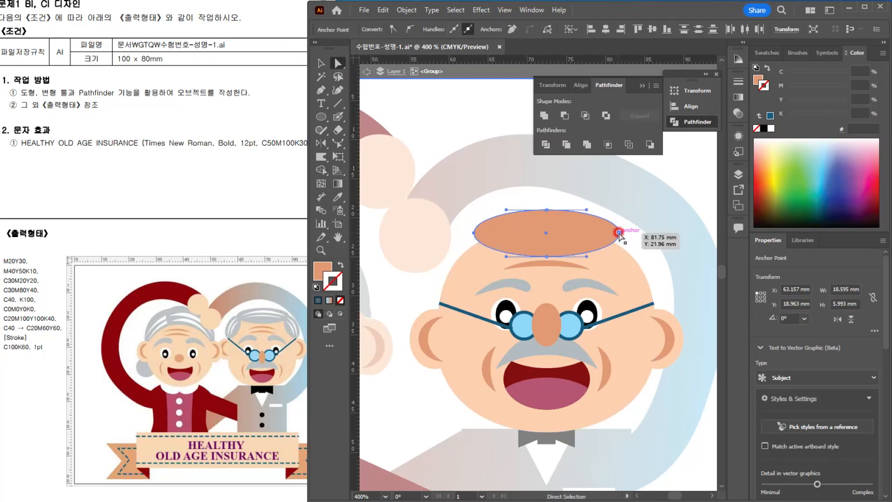
{"action": "key", "text": "Up"}
{"action": "key", "text": "Up"}
{"action": "key", "text": "Up"}
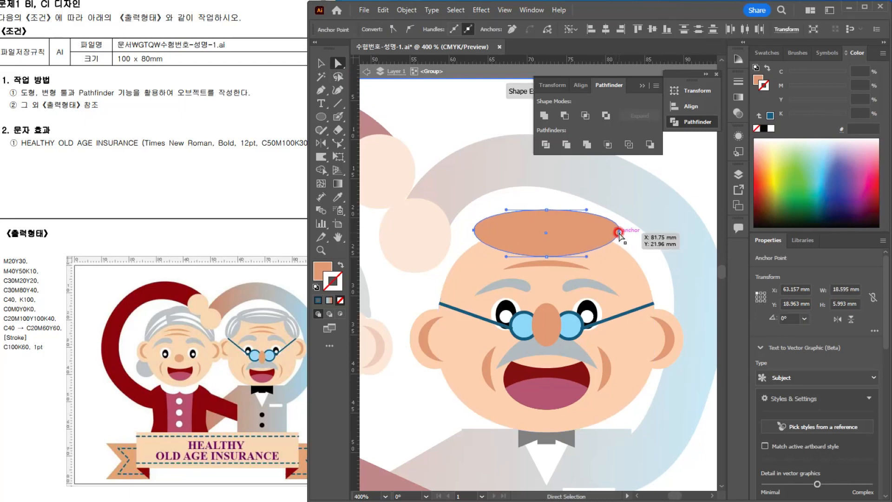
{"action": "key", "text": "Up"}
{"action": "key", "text": "Up"}
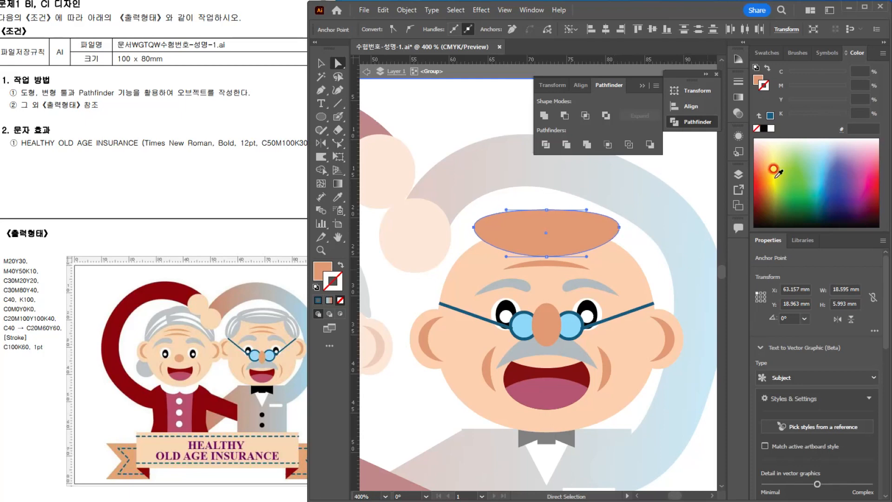
Step: Fill the hair shape with the C30M20Y20 grey
{"action": "left_click", "coordinate": [322, 62]}
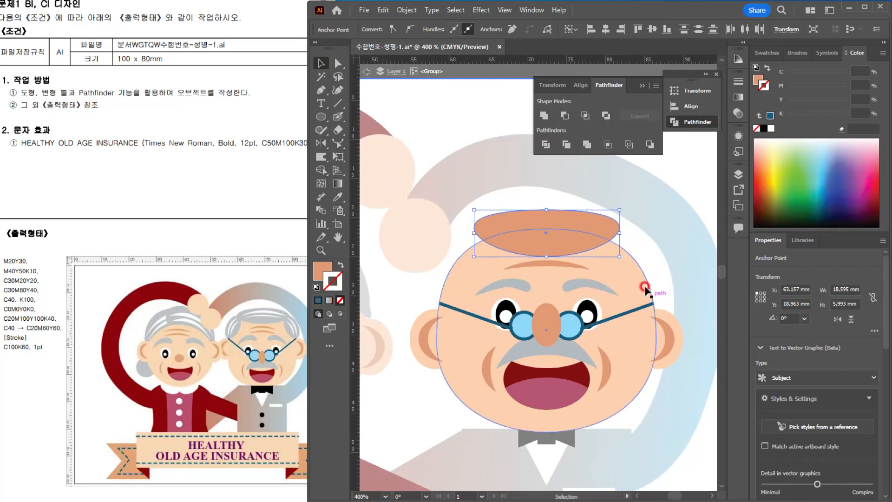
{"action": "left_click", "coordinate": [766, 52]}
{"action": "left_click", "coordinate": [792, 181]}
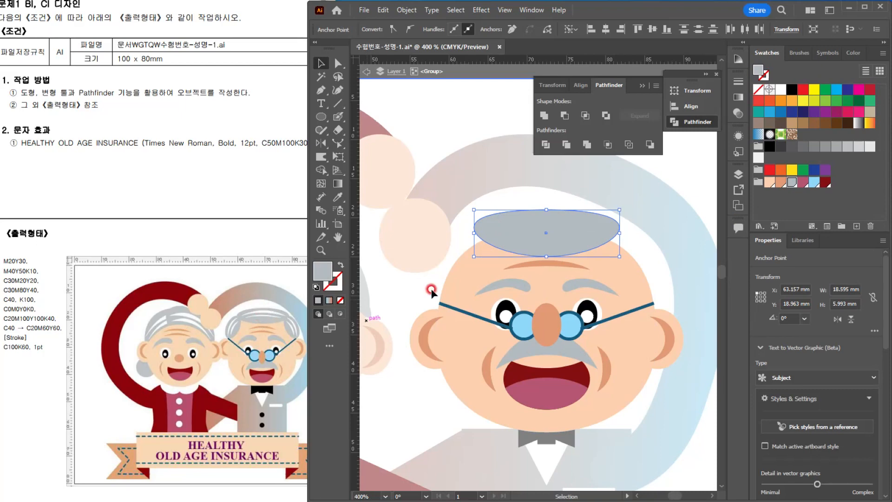
Step: Copy the forehead wrinkle up onto the grey hair and fill the copy with white
{"action": "left_click", "coordinate": [557, 263]}
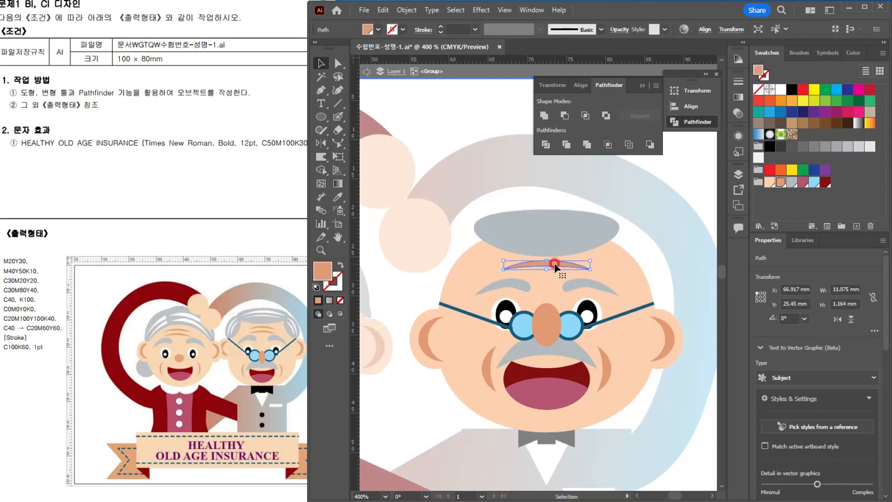
{"action": "left_click_drag", "start_coordinate": [554, 263], "coordinate": [584, 226]}
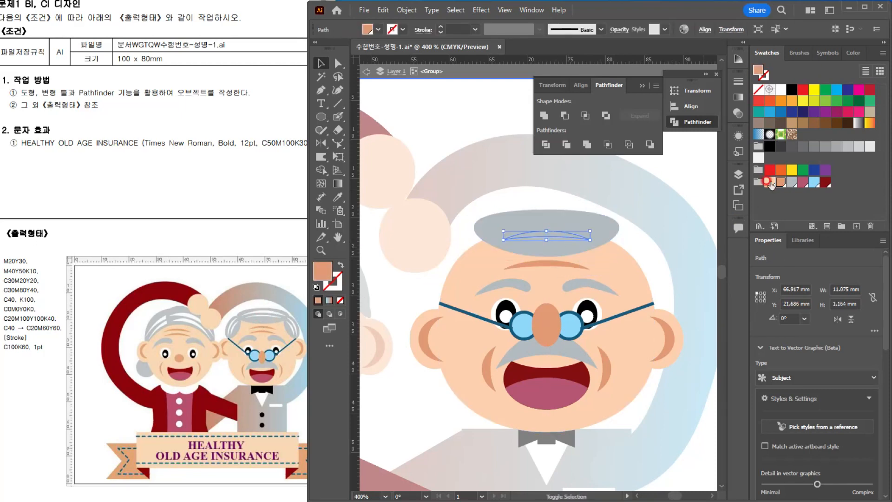
{"action": "left_click", "coordinate": [781, 89]}
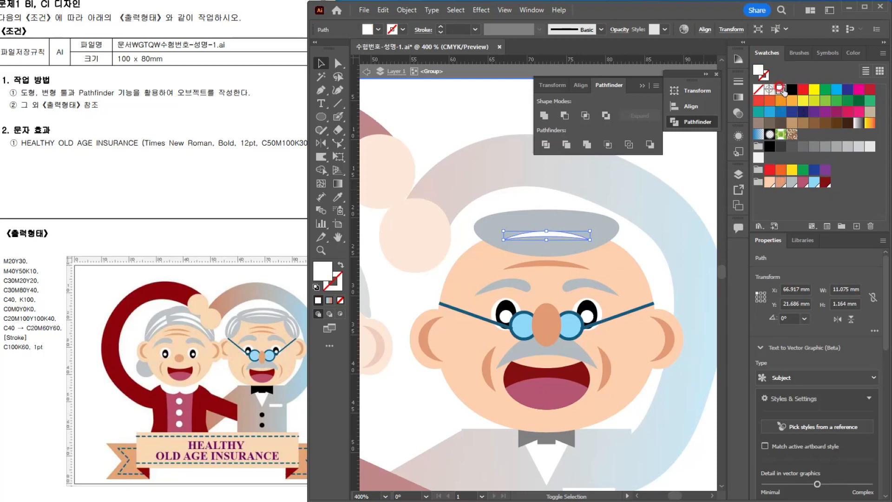
Step: Move the white hair strand higher, enlarge it to about 13 x 2 mm and place a duplicate just below it
{"action": "scroll", "coordinate": [575, 209], "scroll_direction": "up", "scroll_amount": 2}
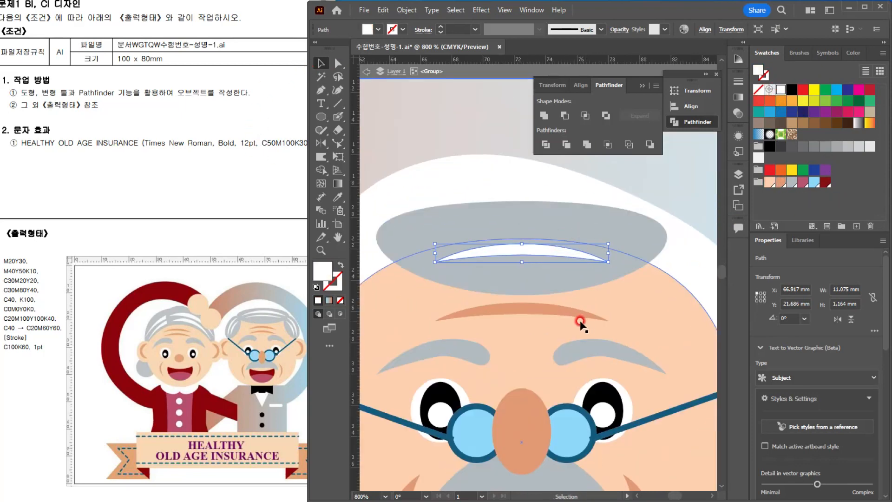
{"action": "left_click_drag", "start_coordinate": [563, 275], "coordinate": [547, 236]}
{"action": "left_click_drag", "start_coordinate": [607, 245], "coordinate": [622, 250]}
{"action": "left_click_drag", "start_coordinate": [538, 229], "coordinate": [547, 258]}
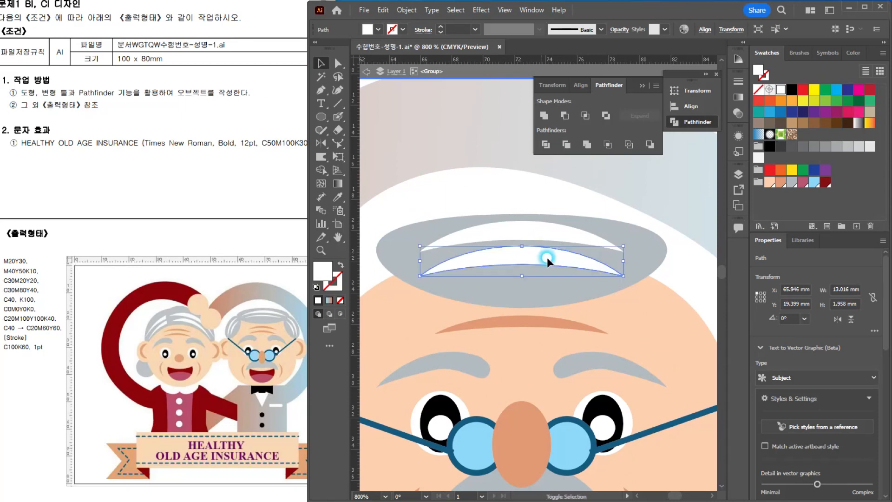
Step: Shrink the lower white strand to about 10 mm wide, lower the upper strand slightly, and group both with the grey hair shape
{"action": "left_click_drag", "start_coordinate": [622, 246], "coordinate": [600, 251]}
{"action": "left_click_drag", "start_coordinate": [534, 232], "coordinate": [535, 238]}
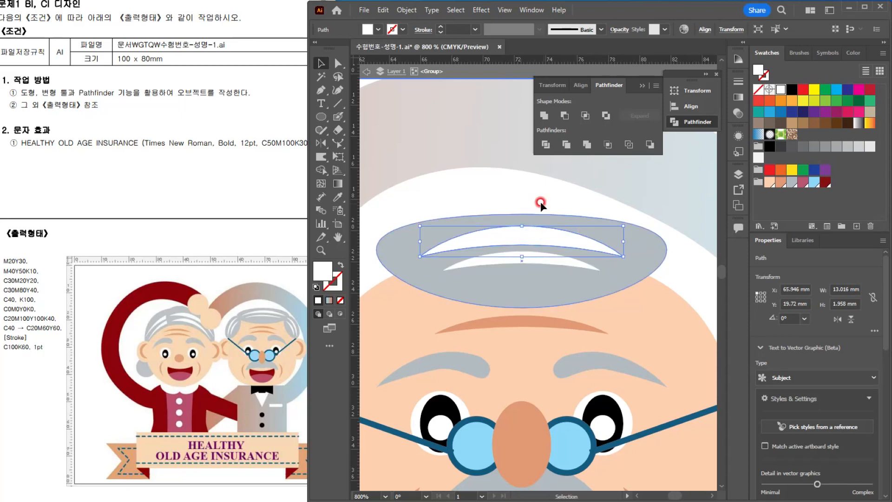
{"action": "left_click", "coordinate": [540, 202]}
{"action": "left_click", "coordinate": [603, 224]}
{"action": "left_click", "coordinate": [538, 240], "text": "shift"}
{"action": "left_click", "coordinate": [536, 260], "text": "shift"}
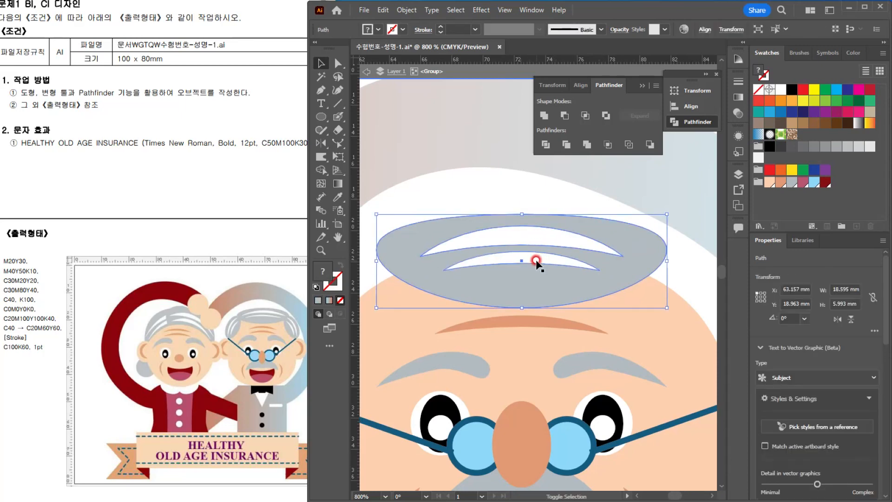
{"action": "key", "text": "ctrl+g"}
Step: Place a smaller copy of the hair group, rotated about 62°, on the old man's temple beside the raised hands
{"action": "scroll", "coordinate": [559, 273], "scroll_direction": "down", "scroll_amount": 2}
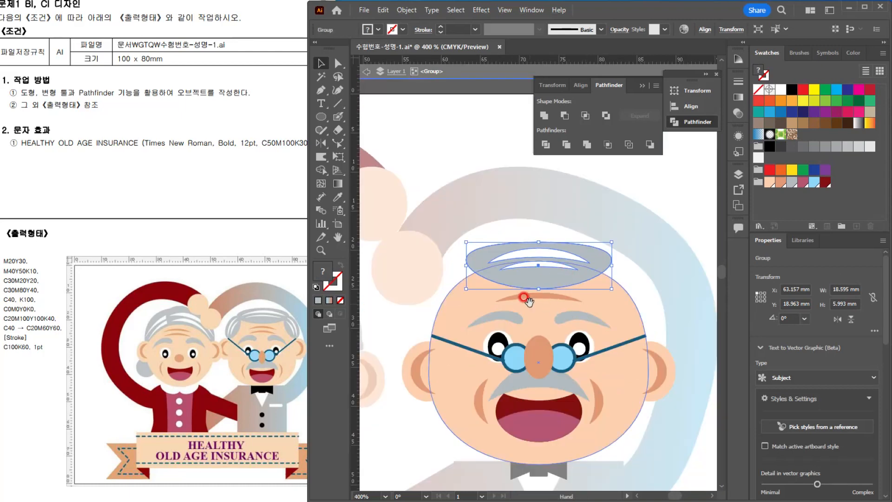
{"action": "left_click_drag", "start_coordinate": [542, 282], "coordinate": [525, 309]}
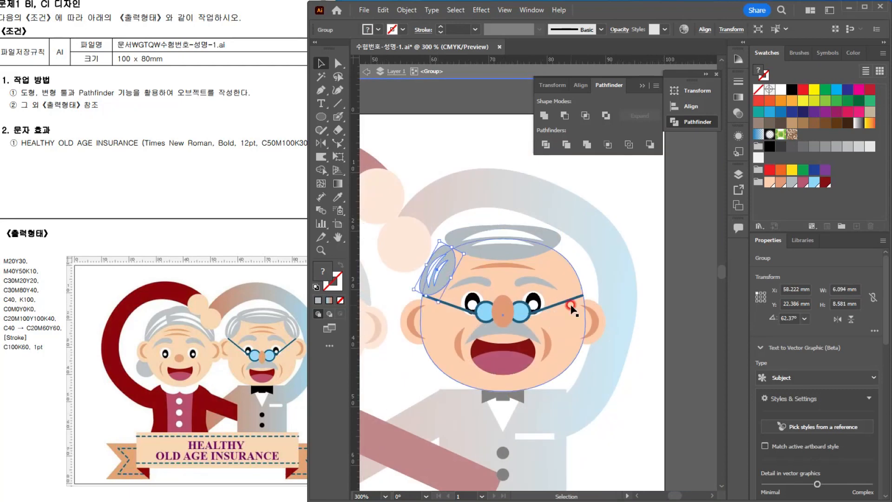
{"action": "scroll", "coordinate": [457, 243], "scroll_direction": "up", "scroll_amount": 2}
Step: Reflect a copy of the temple hair across a vertical axis through the nose, and lower the top hair about 0.3 mm
{"action": "left_click", "coordinate": [321, 144]}
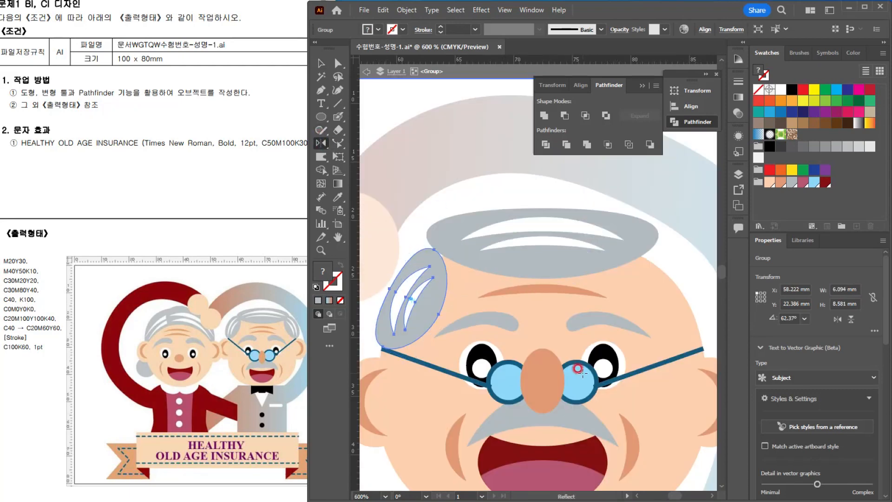
{"action": "left_click", "coordinate": [543, 347], "text": "alt"}
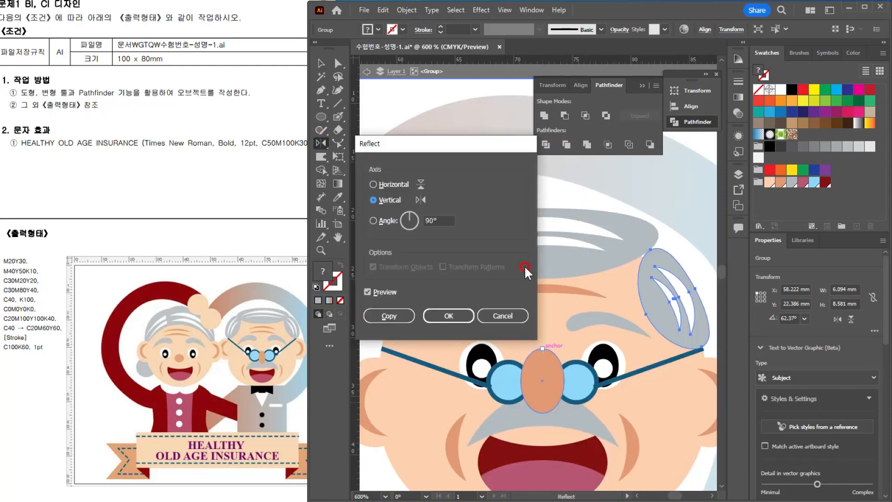
{"action": "left_click", "coordinate": [395, 316]}
{"action": "left_click", "coordinate": [321, 63]}
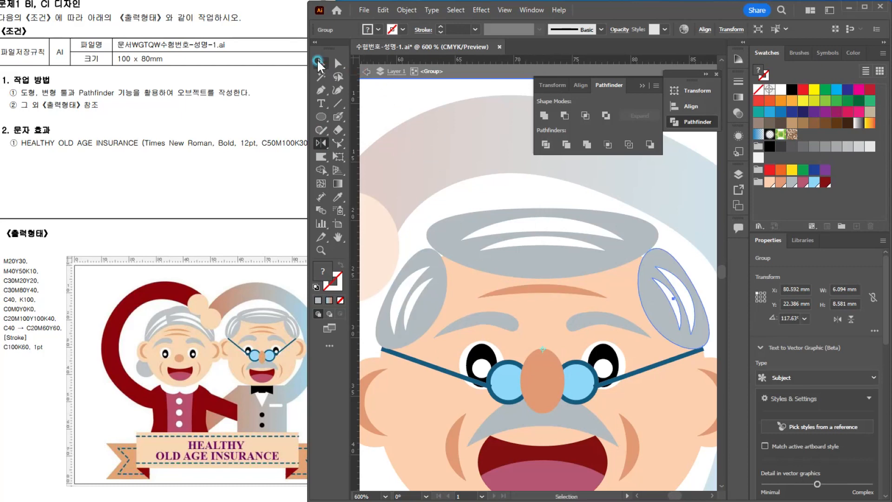
{"action": "left_click", "coordinate": [607, 289]}
{"action": "left_click", "coordinate": [585, 263]}
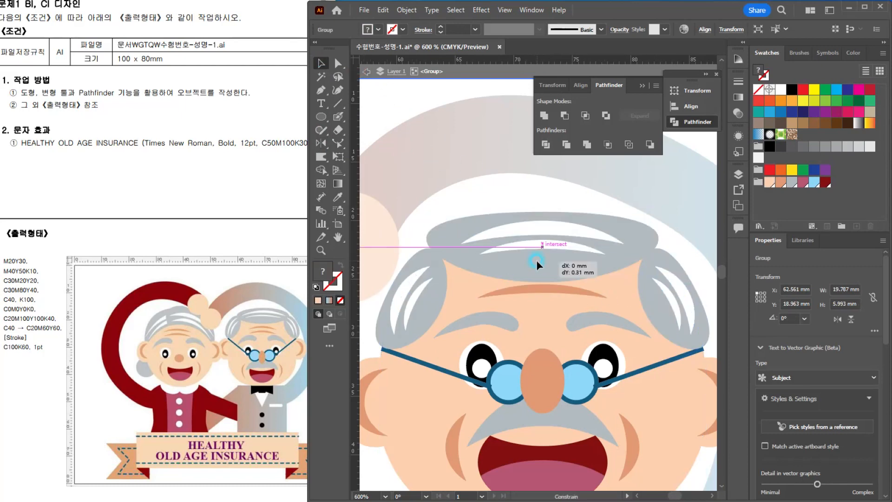
Step: Lower the man's forehead wrinkle, narrow it to about 9.2 mm and add a second wrinkle as a duplicate
{"action": "left_click", "coordinate": [573, 290]}
{"action": "scroll", "coordinate": [574, 292], "scroll_direction": "up", "scroll_amount": 1}
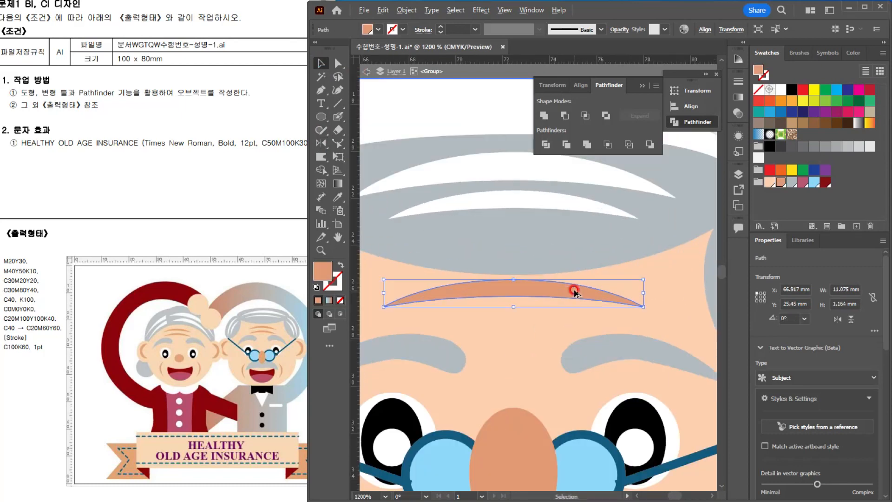
{"action": "left_click_drag", "start_coordinate": [537, 288], "coordinate": [537, 300]}
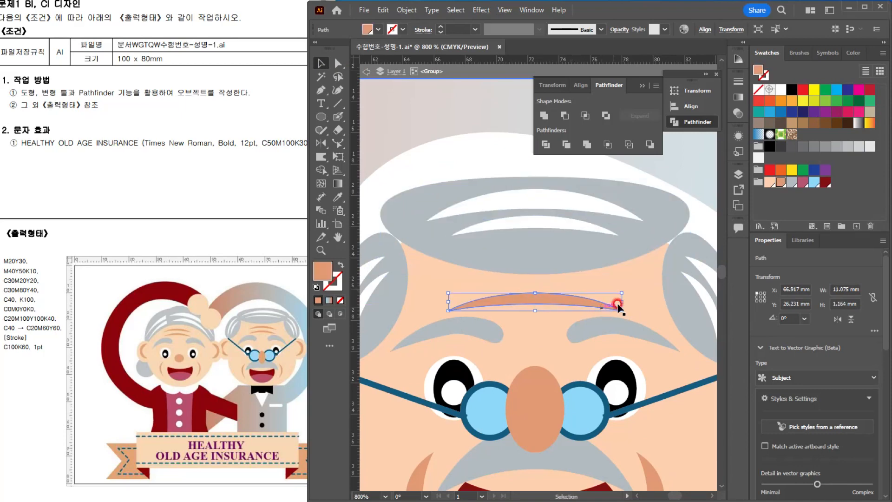
{"action": "left_click_drag", "start_coordinate": [622, 293], "coordinate": [609, 294]}
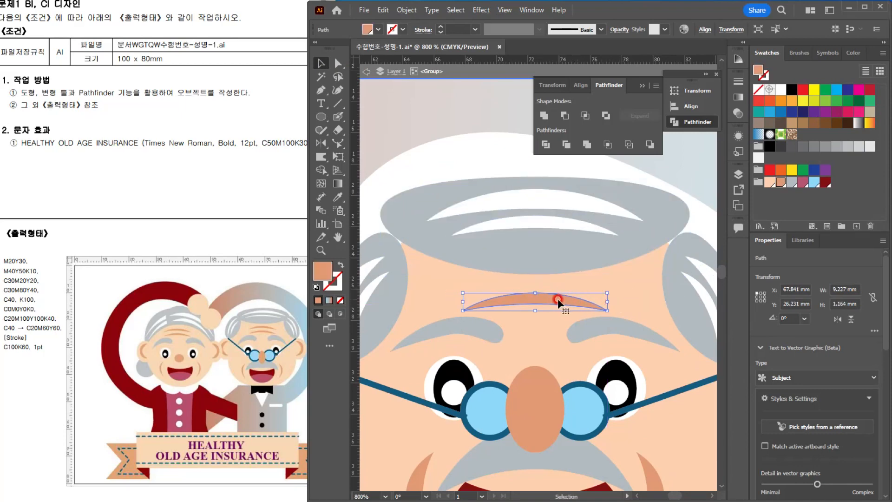
{"action": "mouse_move", "coordinate": [555, 299]}
{"action": "left_mouse_down"}
{"action": "mouse_move", "coordinate": [548, 280]}
{"action": "mouse_move", "coordinate": [545, 299]}
{"action": "left_mouse_up"}
{"action": "scroll", "coordinate": [641, 327], "scroll_direction": "down", "scroll_amount": 3}
{"action": "key", "text": "ctrl+shift+a"}
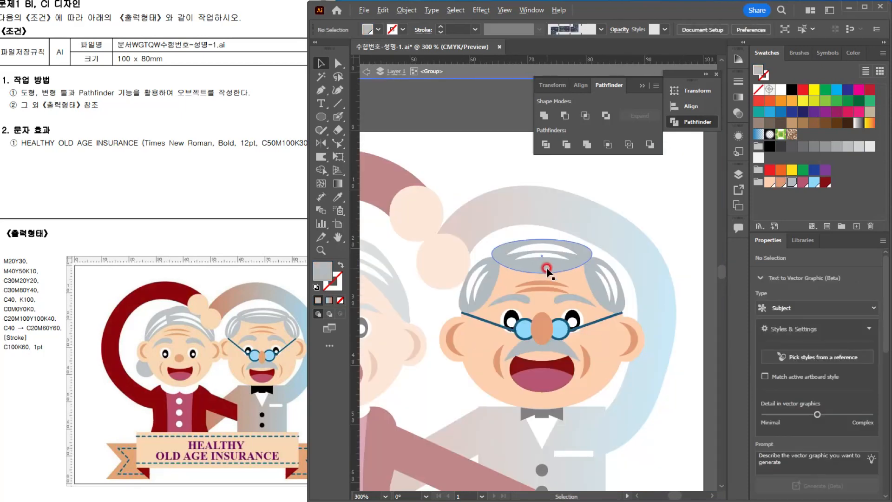
Step: Select all parts of the man's head, including the hair and ears, widen them slightly together and leave the group's isolation
{"action": "left_click_drag", "start_coordinate": [562, 414], "coordinate": [580, 347]}
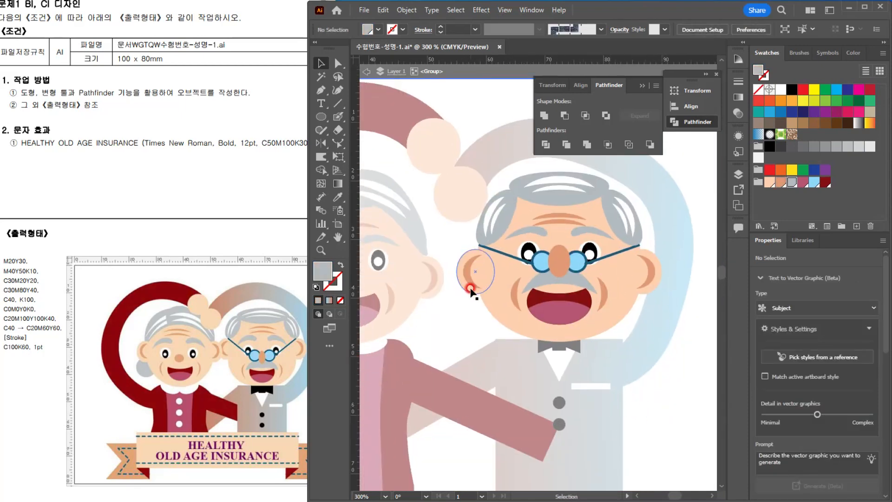
{"action": "left_click", "coordinate": [563, 255]}
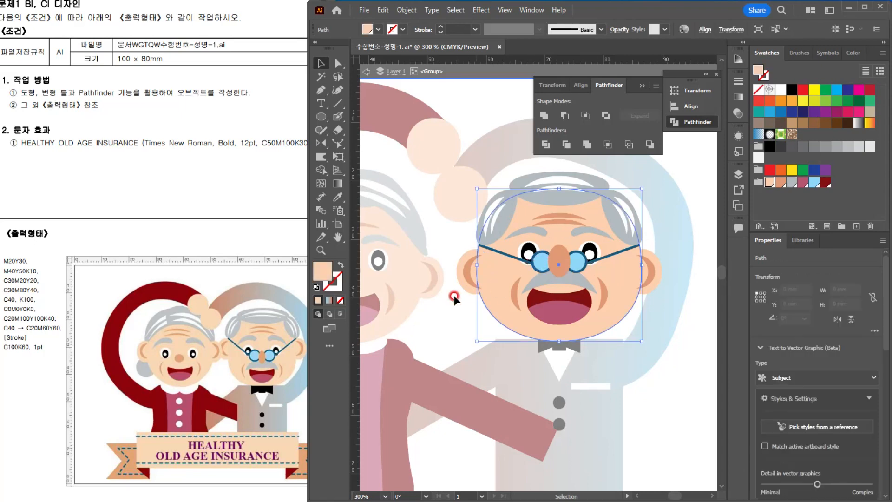
{"action": "left_click", "coordinate": [446, 234]}
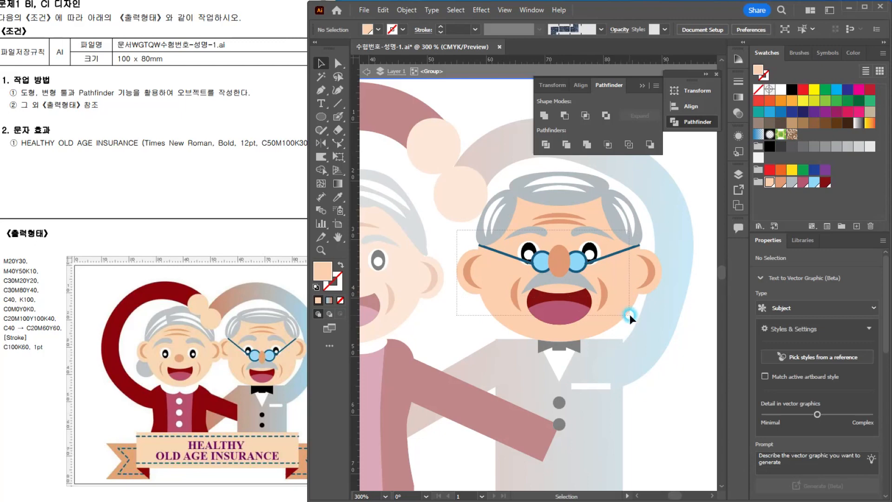
{"action": "left_click_drag", "start_coordinate": [629, 314], "coordinate": [592, 335]}
{"action": "left_click", "coordinate": [567, 181], "text": "shift"}
{"action": "scroll", "coordinate": [548, 199], "scroll_direction": "down", "scroll_amount": 1}
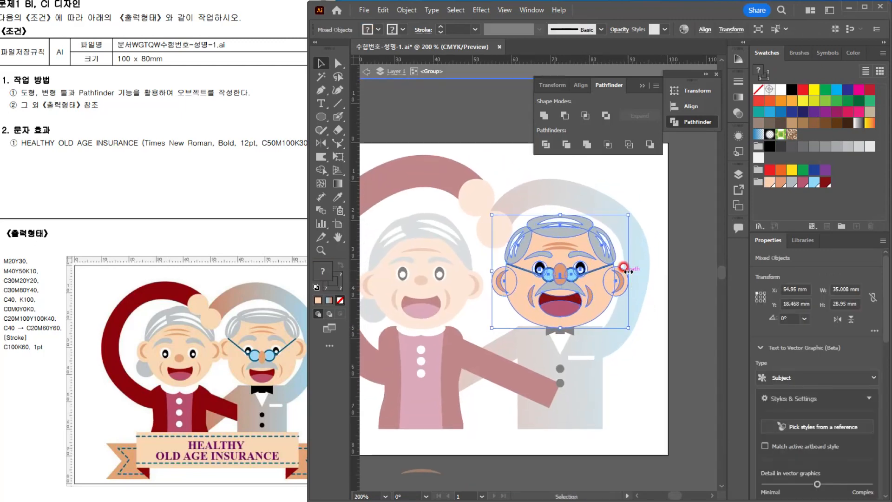
{"action": "left_click_drag", "start_coordinate": [491, 271], "coordinate": [485, 318]}
{"action": "left_click", "coordinate": [492, 309]}
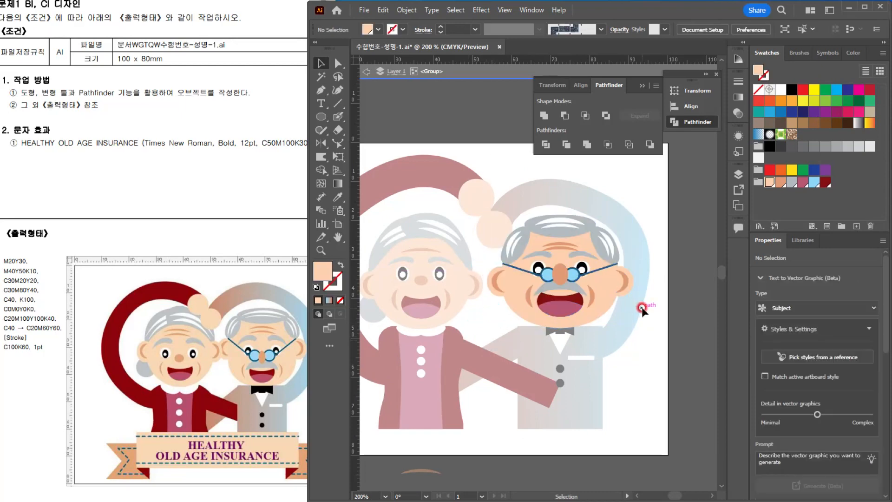
{"action": "double_click", "coordinate": [628, 408]}
{"action": "scroll", "coordinate": [621, 386], "scroll_direction": "down", "scroll_amount": 1}
{"action": "scroll", "coordinate": [523, 321], "scroll_direction": "up", "scroll_amount": 1}
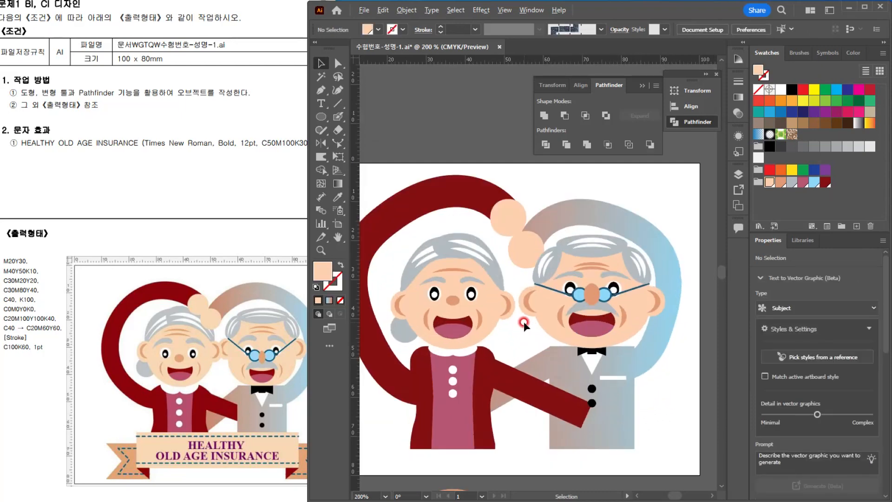
Step: Duplicate the old woman's forehead wrinkle just above the original inside her group
{"action": "left_click_drag", "start_coordinate": [486, 271], "coordinate": [501, 270]}
{"action": "scroll", "coordinate": [502, 272], "scroll_direction": "up", "scroll_amount": 3}
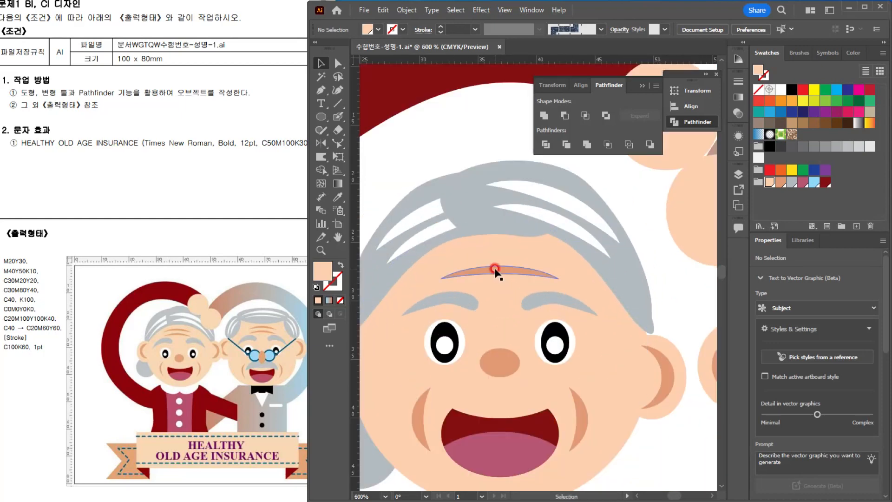
{"action": "double_click", "coordinate": [496, 271]}
{"action": "left_click", "coordinate": [508, 270]}
{"action": "left_click_drag", "start_coordinate": [508, 270], "coordinate": [513, 253]}
{"action": "key", "text": "Escape"}
{"action": "left_click", "coordinate": [669, 455]}
{"action": "scroll", "coordinate": [666, 453], "scroll_direction": "down", "scroll_amount": 2}
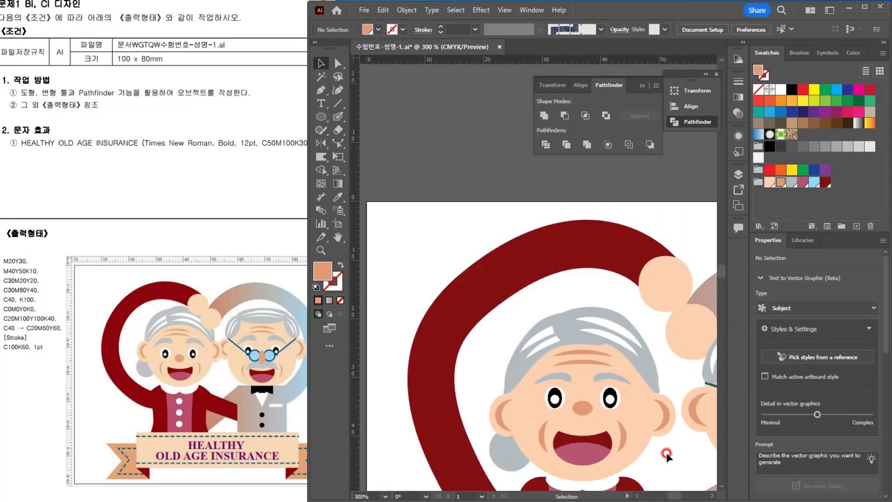
Step: Delete the leftover wrinkle shape lying below the artboard
{"action": "scroll", "coordinate": [666, 452], "scroll_direction": "down", "scroll_amount": 2}
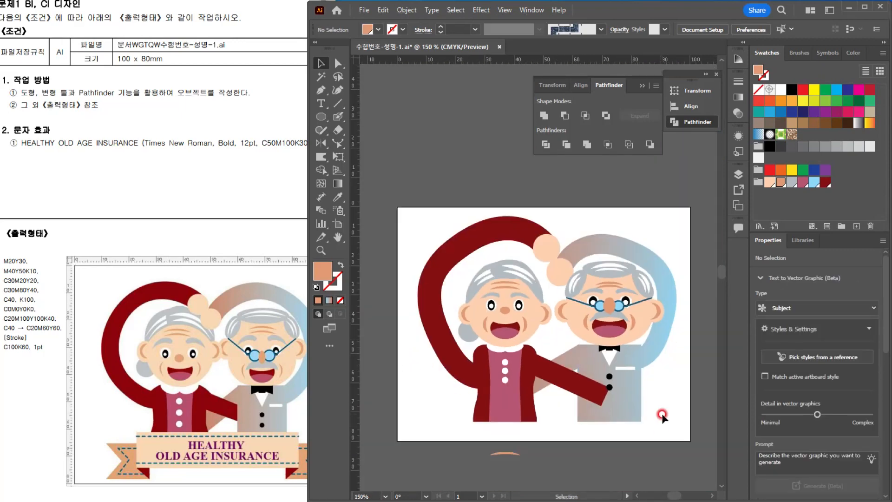
{"action": "left_click_drag", "start_coordinate": [572, 379], "coordinate": [560, 349]}
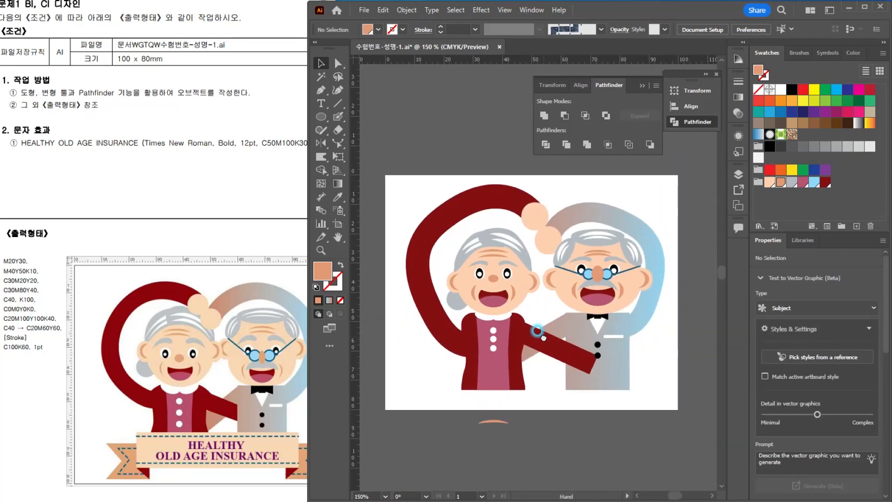
{"action": "left_click", "coordinate": [242, 425]}
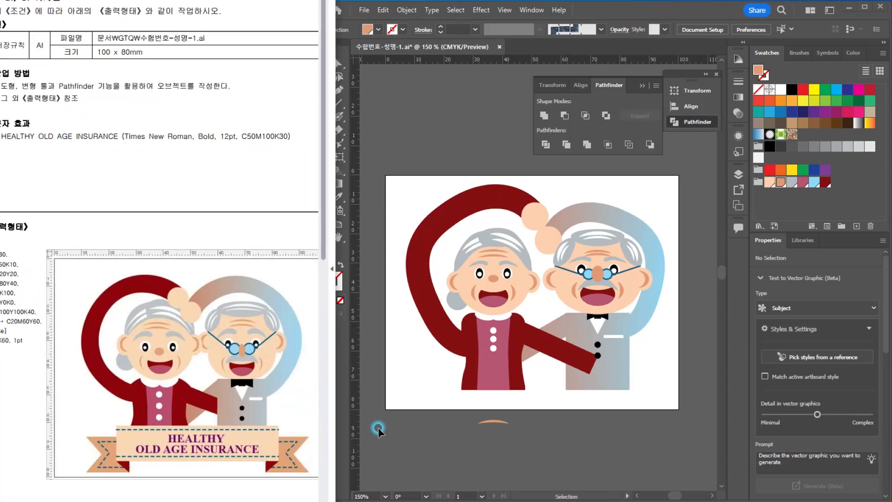
{"action": "left_click", "coordinate": [580, 419]}
{"action": "left_click_drag", "start_coordinate": [527, 440], "coordinate": [527, 440]}
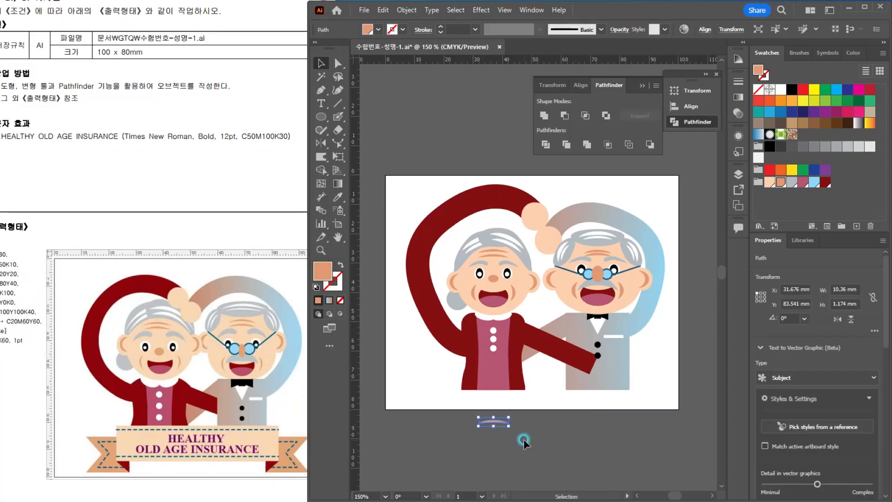
{"action": "scroll", "coordinate": [512, 441], "scroll_direction": "up", "scroll_amount": 2}
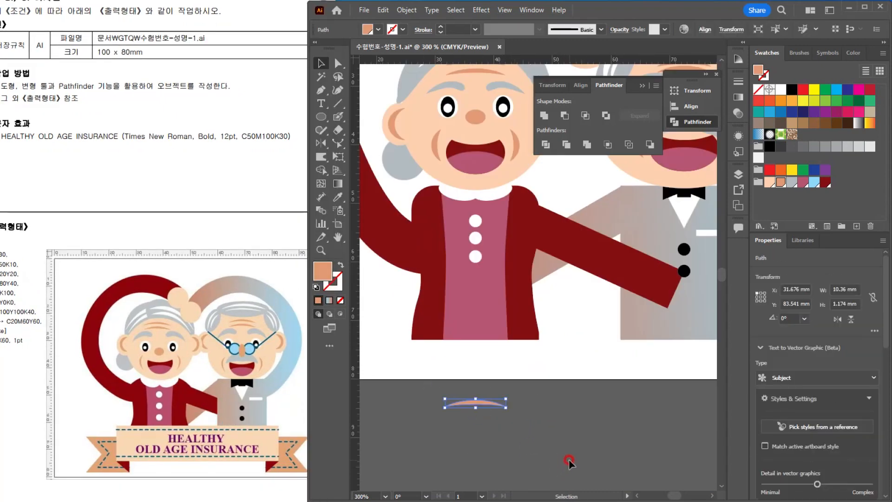
{"action": "key", "text": "Delete"}
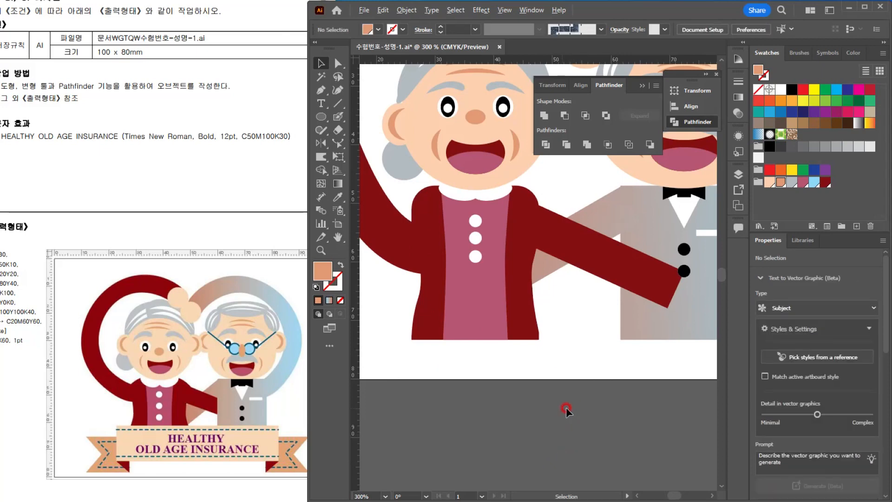
Step: Draw a banner rectangle about 70 x 11 mm across the couple's lower bodies and fill it with the M20Y30 skin color
{"action": "scroll", "coordinate": [566, 409], "scroll_direction": "down", "scroll_amount": 2}
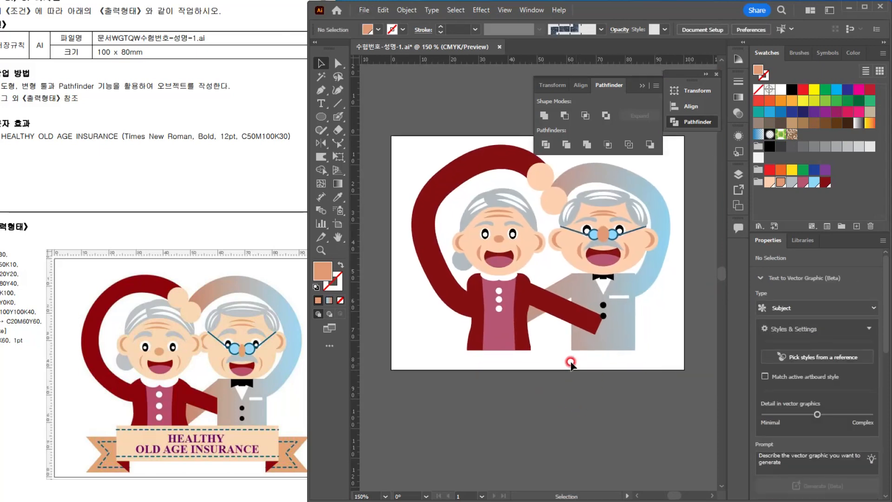
{"action": "left_click", "coordinate": [320, 117]}
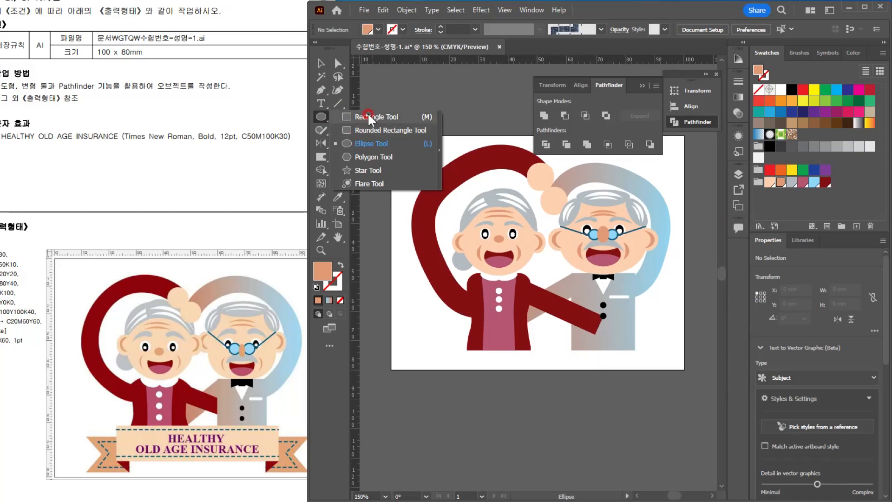
{"action": "left_click", "coordinate": [368, 118]}
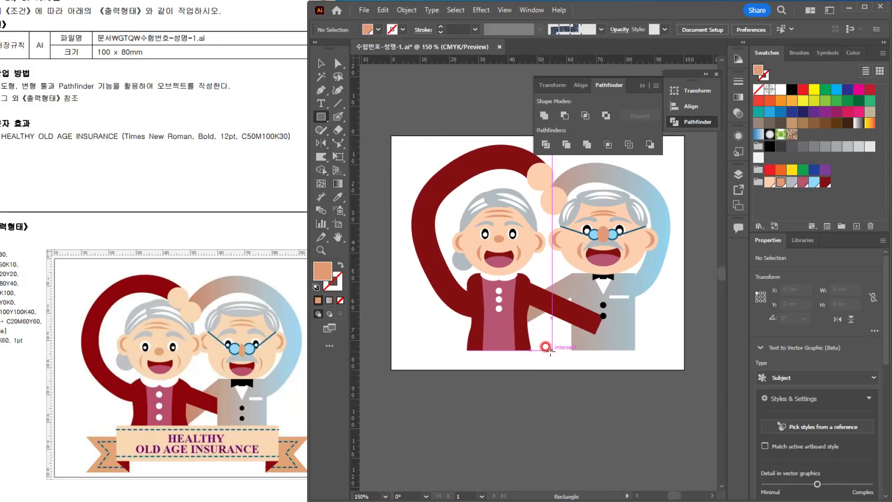
{"action": "mouse_move", "coordinate": [551, 349]}
{"action": "left_mouse_down"}
{"action": "mouse_move", "coordinate": [618, 372]}
{"action": "mouse_move", "coordinate": [653, 366]}
{"action": "left_mouse_up"}
{"action": "left_click", "coordinate": [769, 182]}
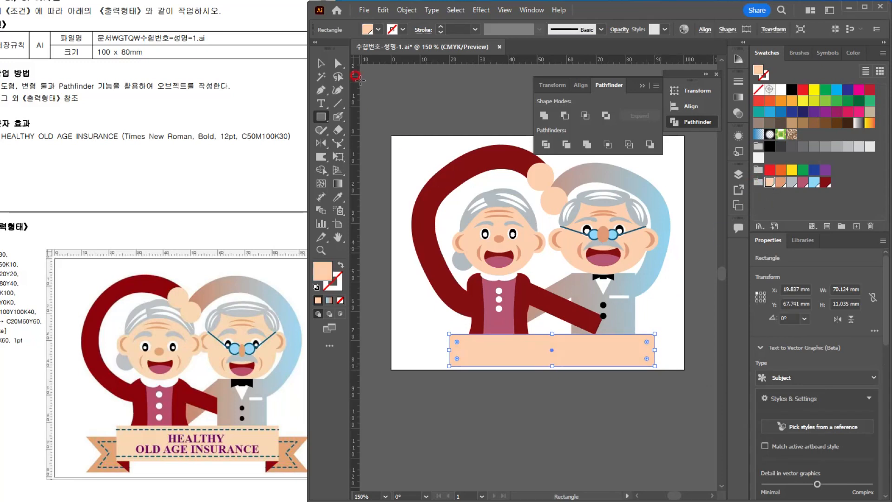
{"action": "left_click", "coordinate": [320, 63]}
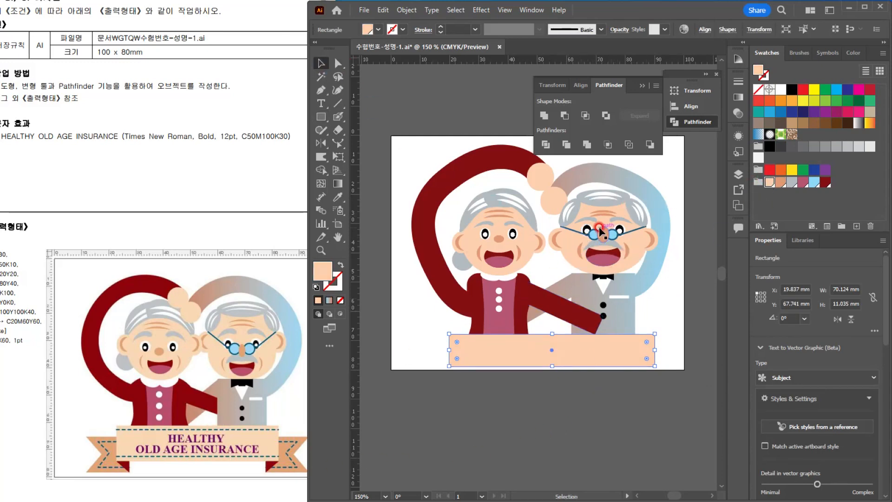
Step: Move the banner rectangle up slightly over the couple's lower bodies
{"action": "scroll", "coordinate": [599, 229], "scroll_direction": "up", "scroll_amount": 4}
{"action": "scroll", "coordinate": [584, 243], "scroll_direction": "down", "scroll_amount": 4}
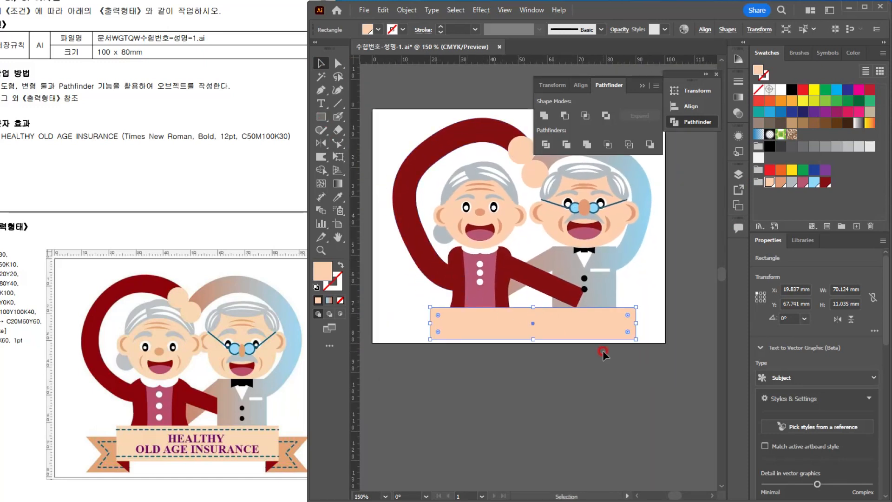
{"action": "left_click_drag", "start_coordinate": [592, 328], "coordinate": [592, 321]}
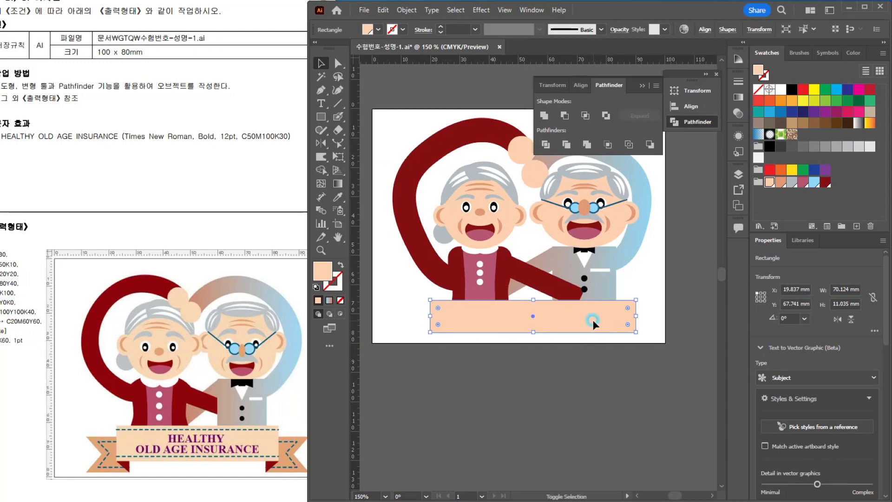
{"action": "left_click", "coordinate": [549, 291]}
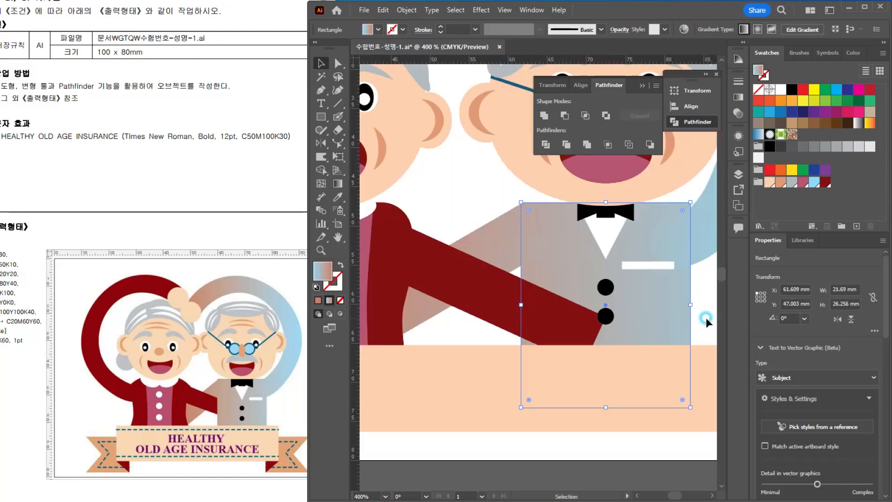
{"action": "left_click", "coordinate": [703, 304]}
{"action": "scroll", "coordinate": [704, 305], "scroll_direction": "down", "scroll_amount": 2}
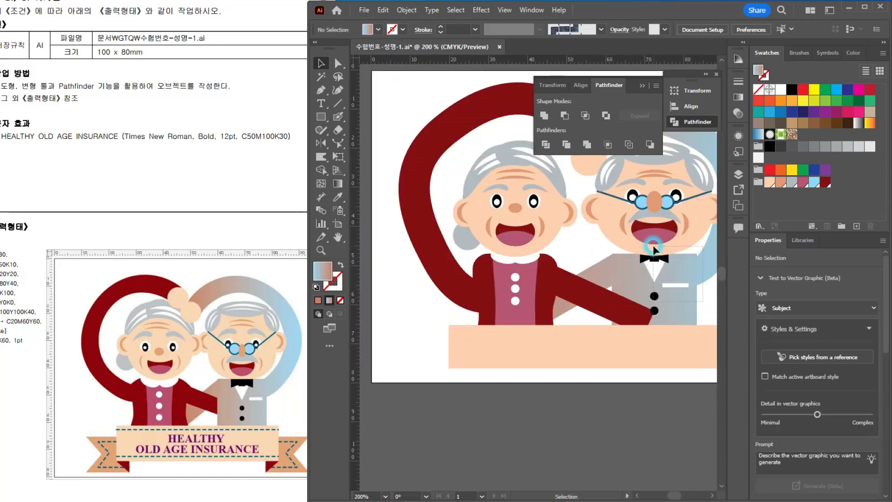
Step: Bring the old man's figure in front of the woman's sleeve, and bring the banner rectangle in front of him
{"action": "left_click", "coordinate": [642, 228]}
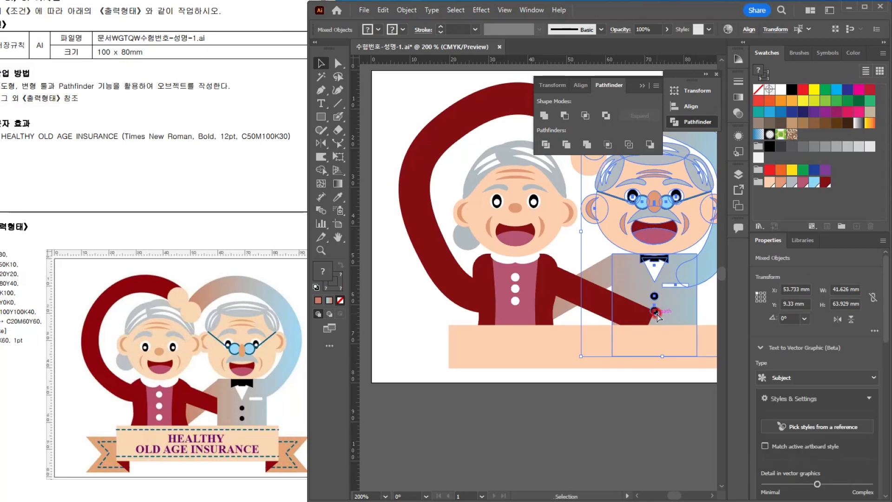
{"action": "key", "text": "ctrl+shift+bracketright"}
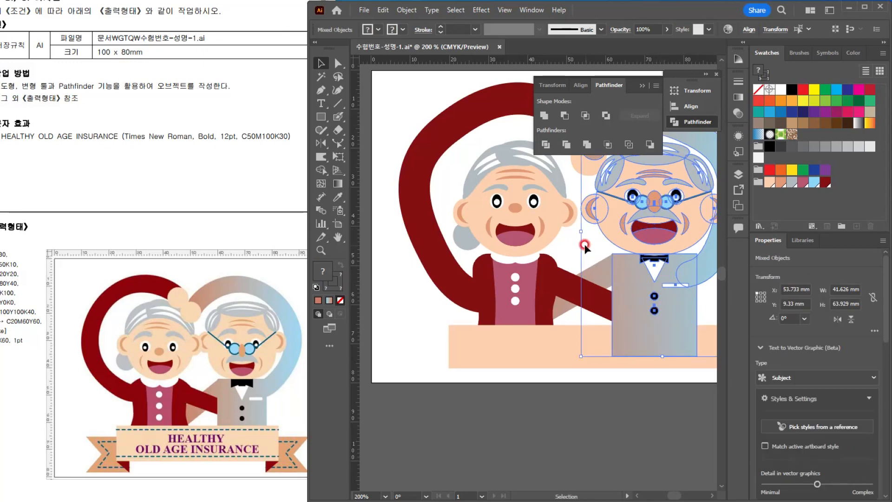
{"action": "left_click", "coordinate": [585, 246]}
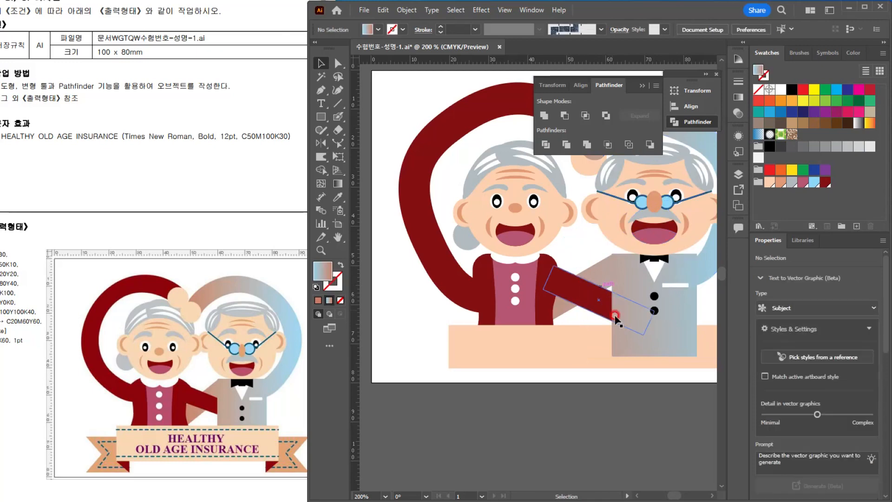
{"action": "left_click", "coordinate": [563, 361]}
{"action": "key", "text": "ctrl+shift+bracketright"}
{"action": "scroll", "coordinate": [608, 304], "scroll_direction": "down", "scroll_amount": 2}
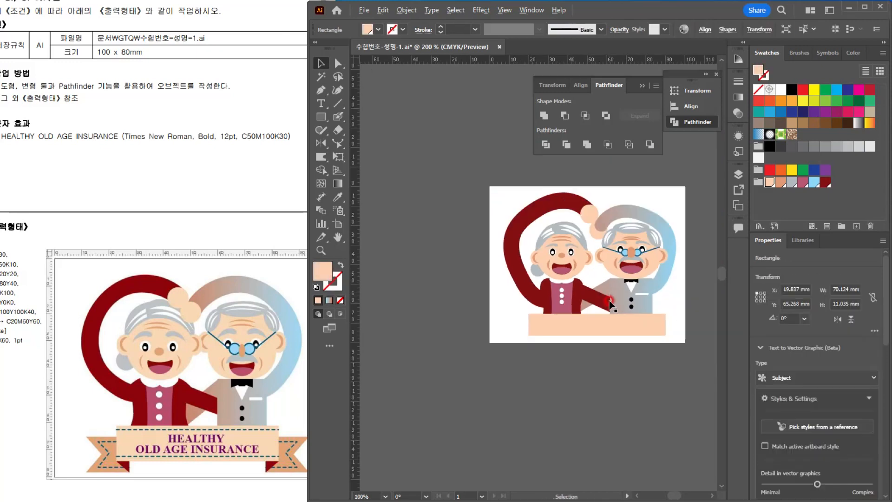
Step: Bring the lower of the two joined hand circles in front of the old man's gradient arm
{"action": "left_click_drag", "start_coordinate": [608, 304], "coordinate": [557, 322]}
{"action": "scroll", "coordinate": [559, 264], "scroll_direction": "up", "scroll_amount": 2}
{"action": "left_click", "coordinate": [531, 242]}
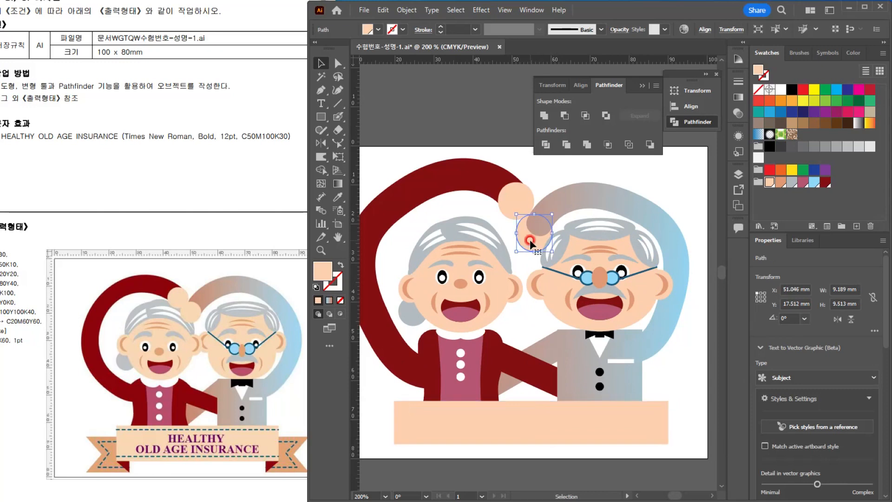
{"action": "left_click", "coordinate": [681, 180]}
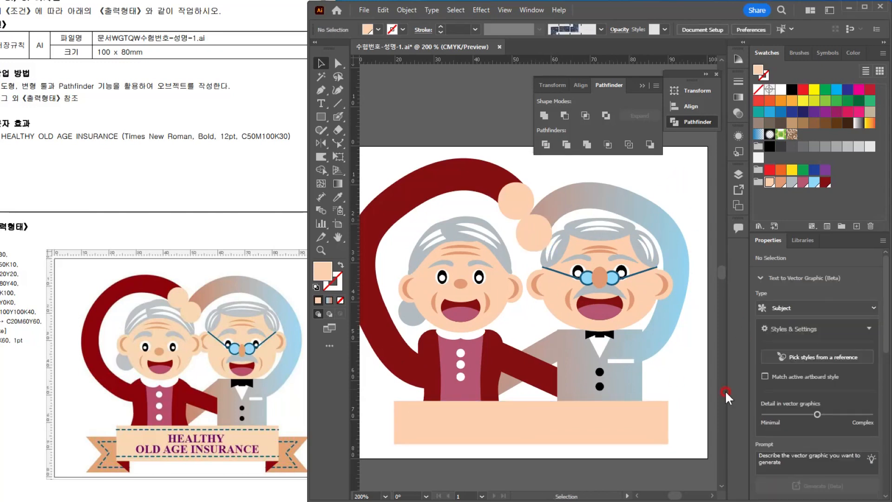
Step: Duplicate the banner rectangle below and to the left of the original and fill the copy with the tan swatch
{"action": "left_click", "coordinate": [635, 305]}
{"action": "scroll", "coordinate": [636, 308], "scroll_direction": "up", "scroll_amount": 2}
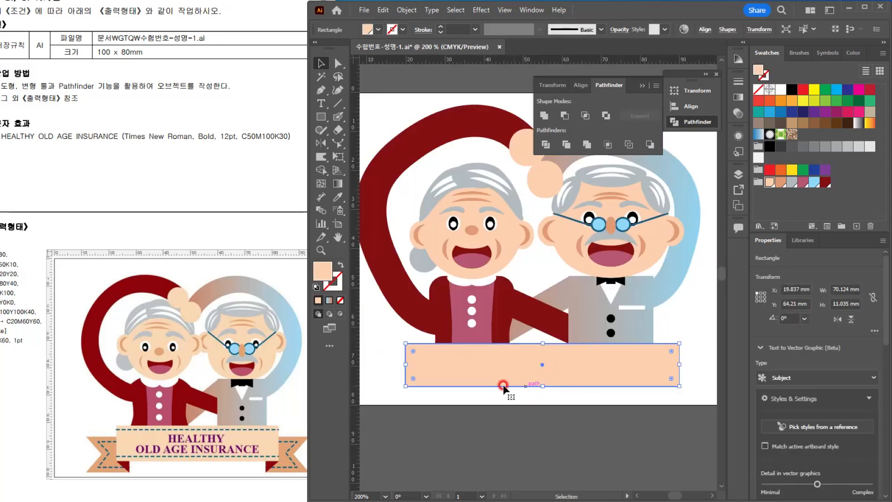
{"action": "left_click_drag", "start_coordinate": [487, 346], "coordinate": [523, 361]}
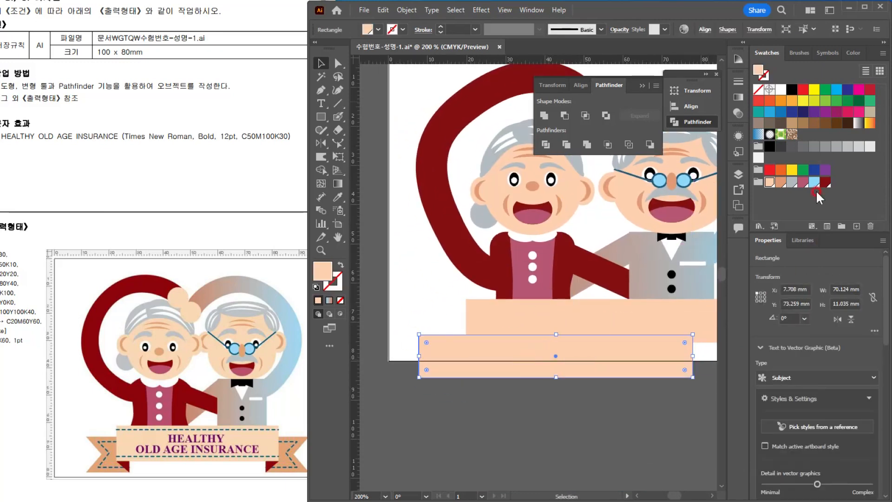
{"action": "left_click", "coordinate": [781, 183]}
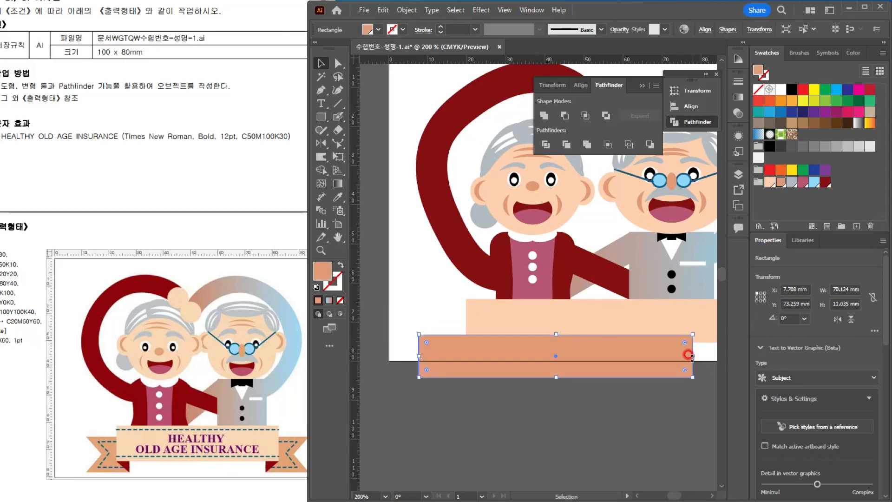
Step: Narrow the tan rectangle to about 18 mm, raise it to overlap the banner's left end, and send it behind the banner
{"action": "left_click_drag", "start_coordinate": [689, 355], "coordinate": [475, 326]}
{"action": "key", "text": "ctrl+="}
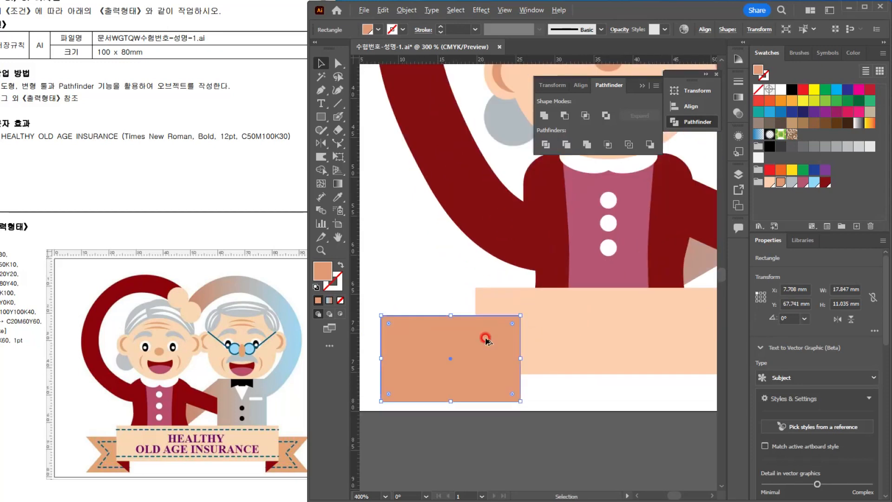
{"action": "left_click", "coordinate": [492, 374]}
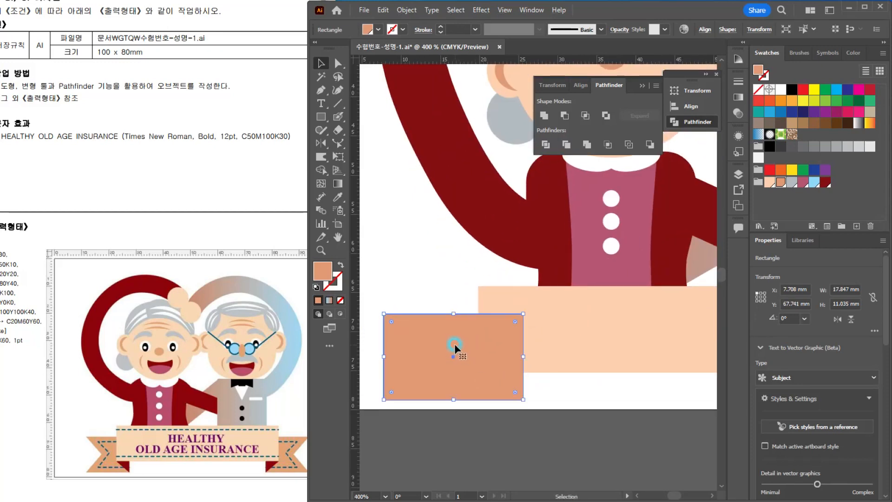
{"action": "key", "text": "ctrl+["}
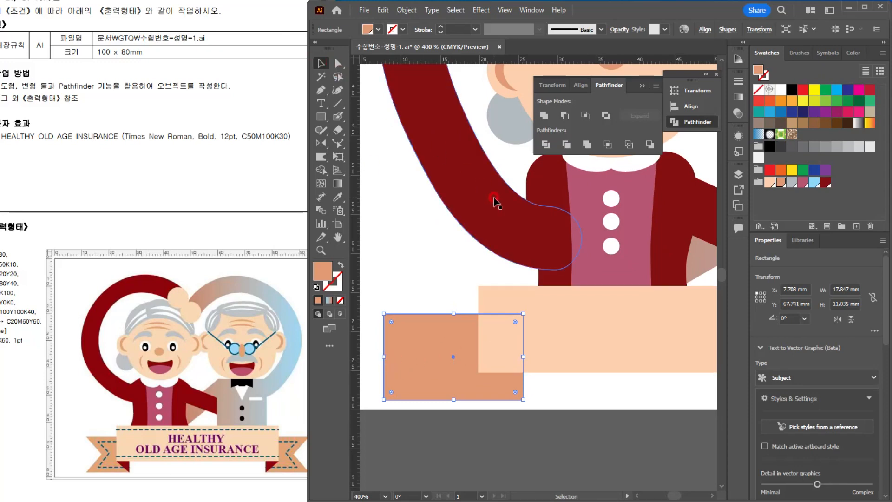
Step: Add an anchor point midway on the tan rectangle's left edge and move it about 5 mm inward to form a ribbon notch
{"action": "key", "text": "plus"}
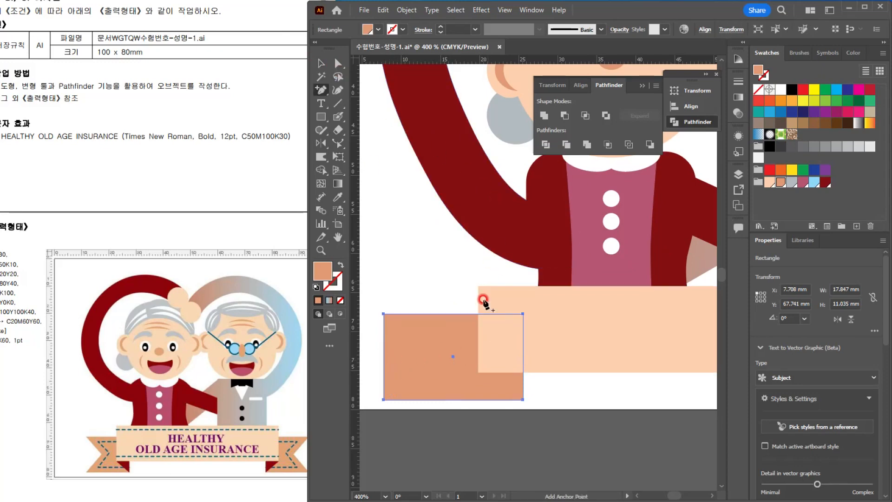
{"action": "left_click", "coordinate": [383, 358]}
{"action": "key", "text": "a"}
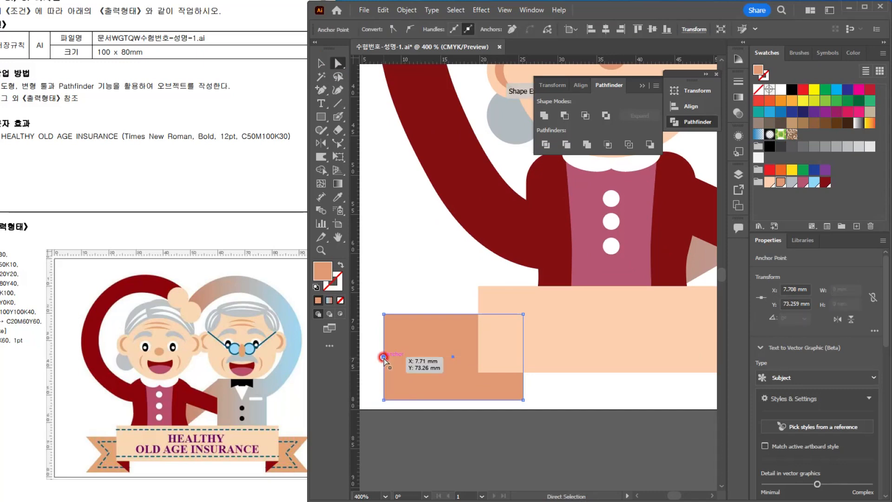
{"action": "key", "text": "Right"}
{"action": "key", "text": "Right"}
{"action": "key", "text": "Right"}
{"action": "key", "text": "Right"}
{"action": "key", "text": "Right"}
{"action": "key", "text": "Right"}
{"action": "key", "text": "Right"}
{"action": "key", "text": "Right"}
{"action": "key", "text": "Right"}
{"action": "key", "text": "Right"}
{"action": "key", "text": "Right"}
{"action": "key", "text": "Right"}
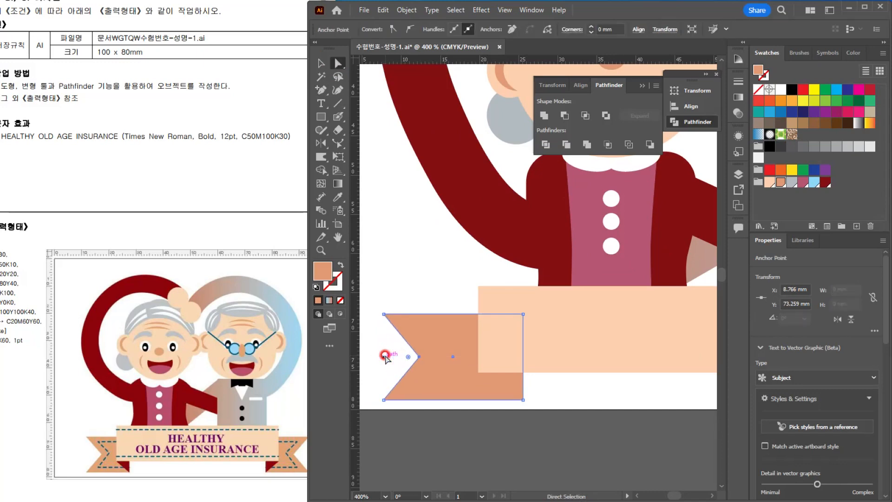
{"action": "key", "text": "v"}
{"action": "left_click", "coordinate": [414, 245]}
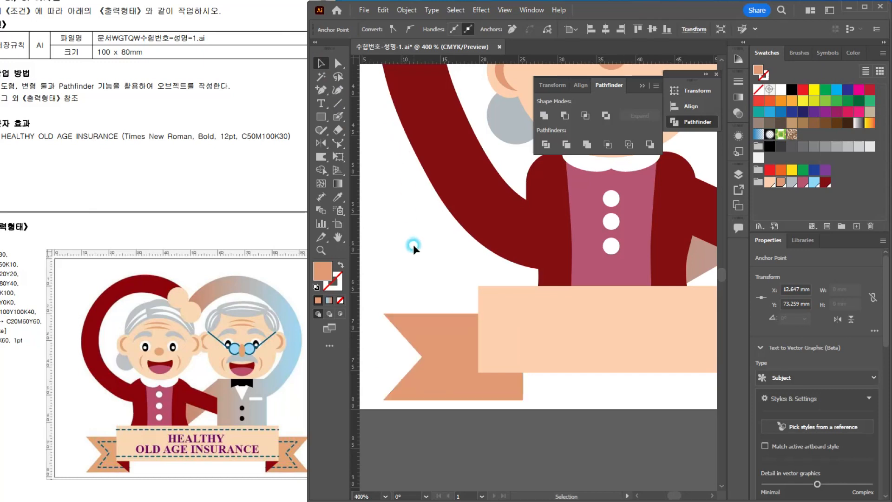
Step: Create an inset copy of the notched ribbon tail with Offset Path at -2 mm, using miter joins
{"action": "left_click", "coordinate": [432, 357]}
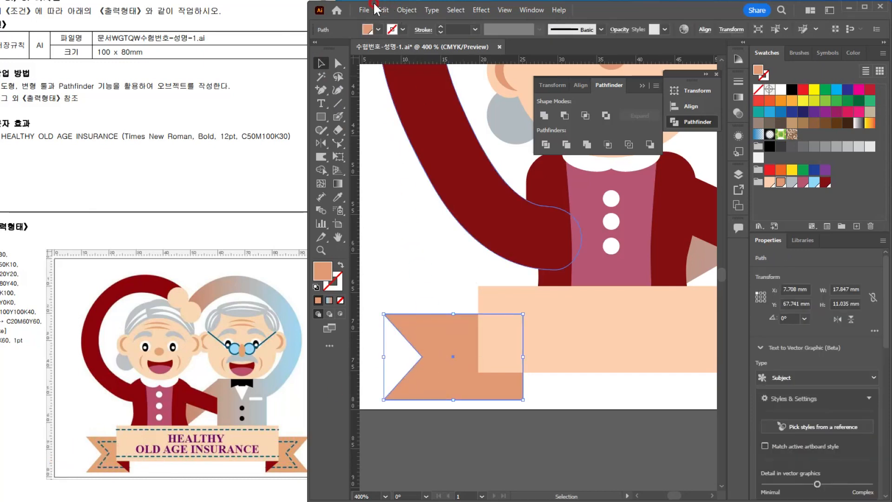
{"action": "left_click", "coordinate": [405, 10]}
{"action": "mouse_move", "coordinate": [435, 288]}
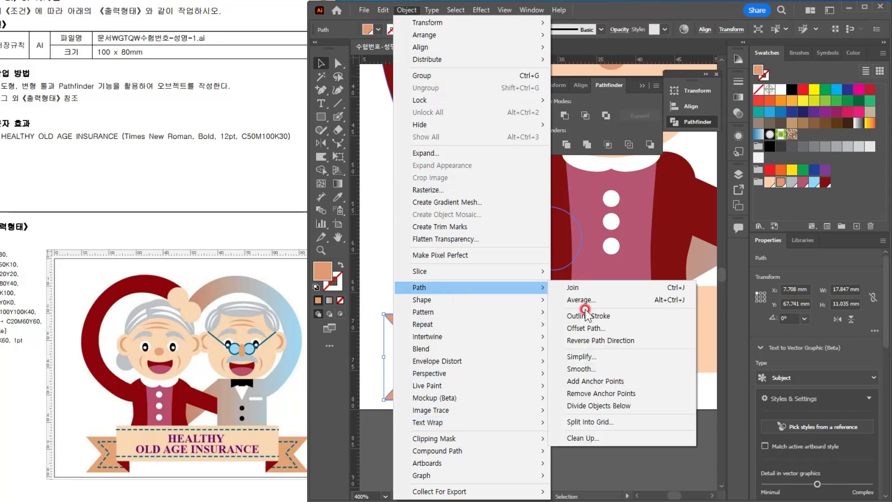
{"action": "left_click", "coordinate": [597, 324]}
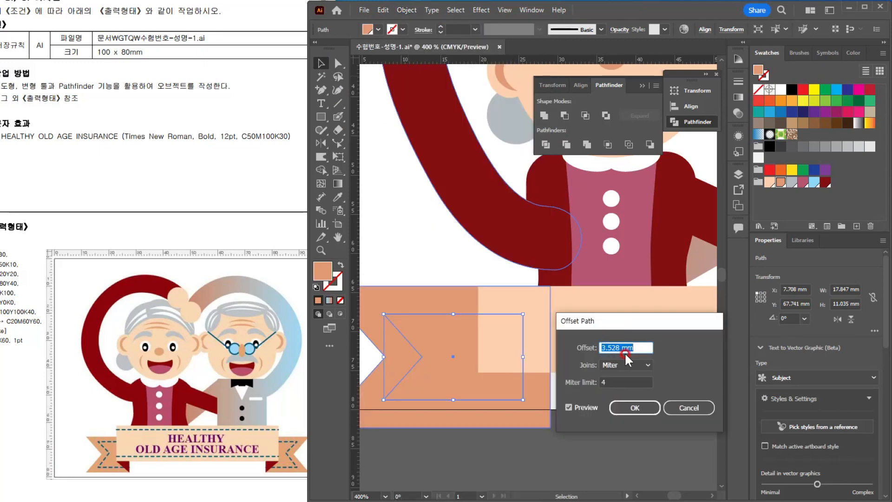
{"action": "type", "text": "-2"}
{"action": "left_click", "coordinate": [592, 406]}
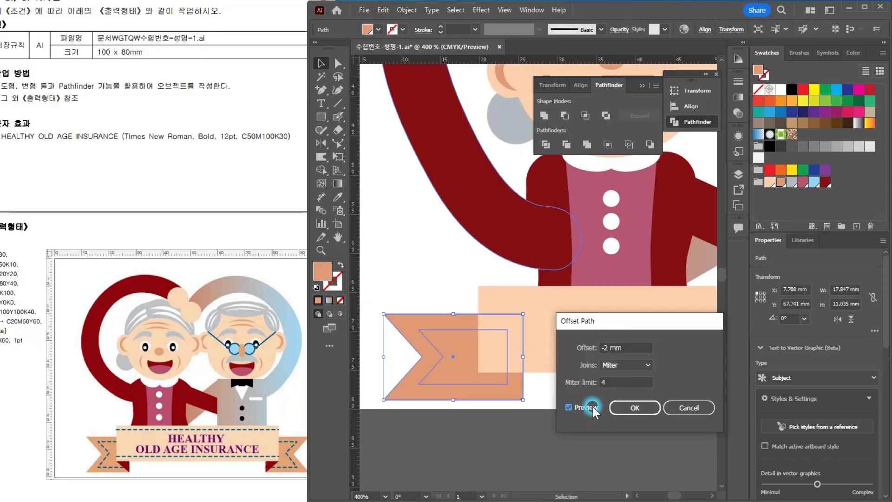
{"action": "left_click", "coordinate": [636, 408]}
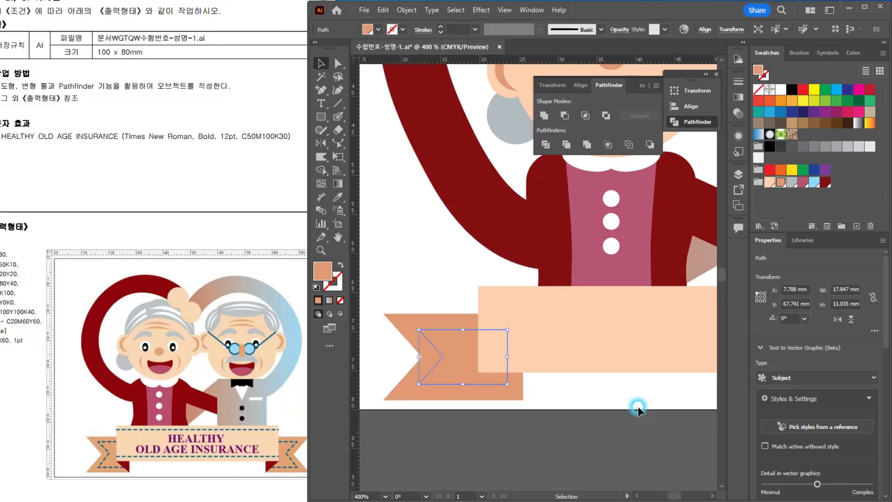
{"action": "left_click", "coordinate": [334, 282]}
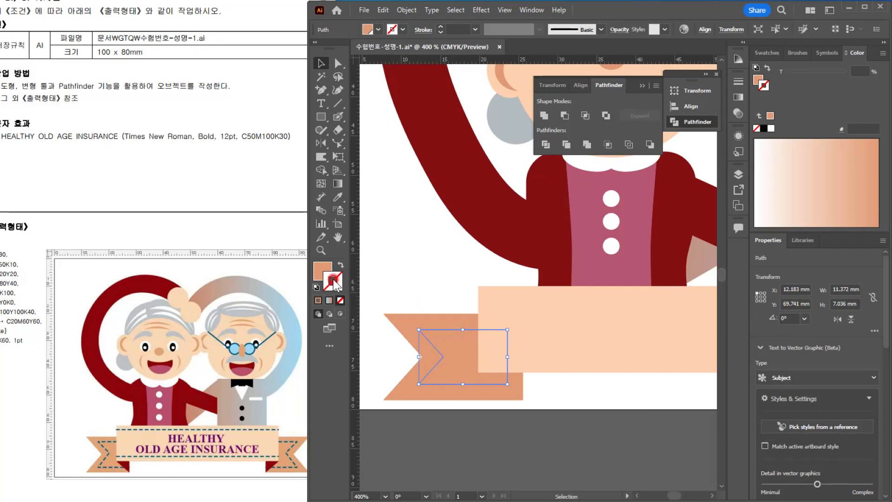
{"action": "double_click", "coordinate": [334, 283]}
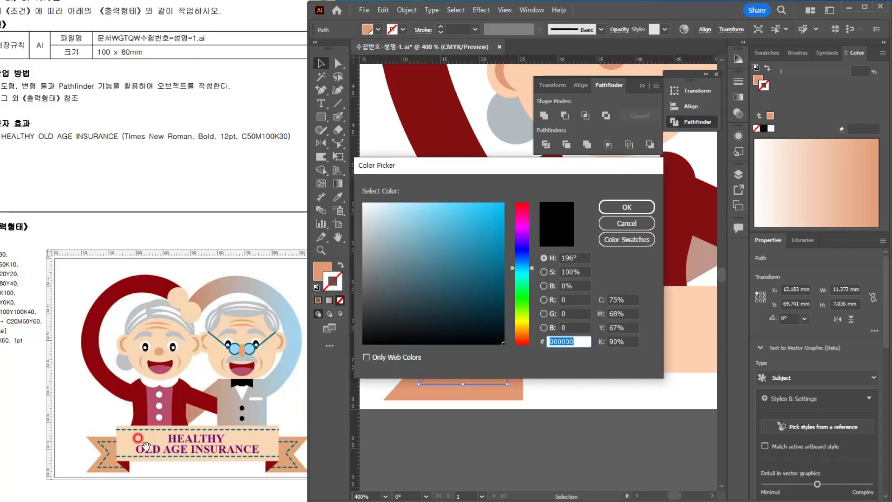
{"action": "left_click", "coordinate": [620, 222]}
Step: Copy the glasses arm's blue 1 pt stroke with no fill onto the inset ribbon path using the Eyedropper
{"action": "scroll", "coordinate": [559, 264], "scroll_direction": "down", "scroll_amount": 2}
{"action": "left_click_drag", "start_coordinate": [629, 249], "coordinate": [591, 281]}
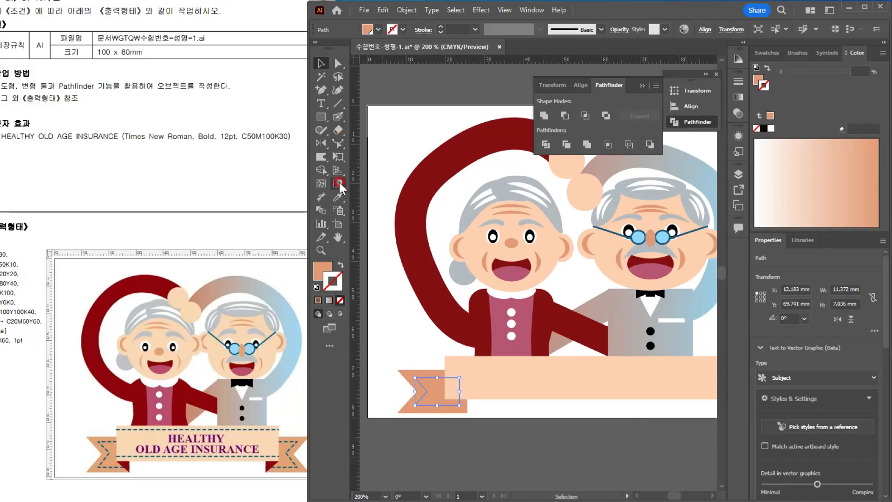
{"action": "left_click", "coordinate": [337, 196]}
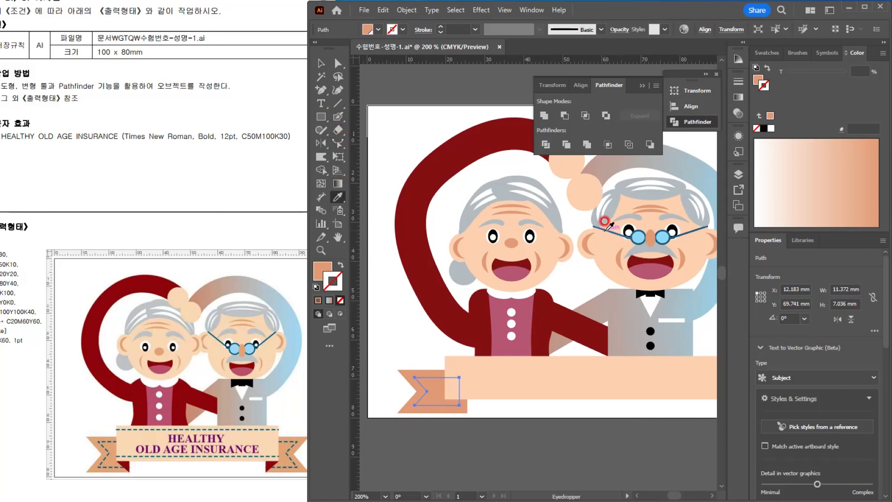
{"action": "left_click", "coordinate": [605, 221]}
{"action": "scroll", "coordinate": [393, 438], "scroll_direction": "up", "scroll_amount": 2}
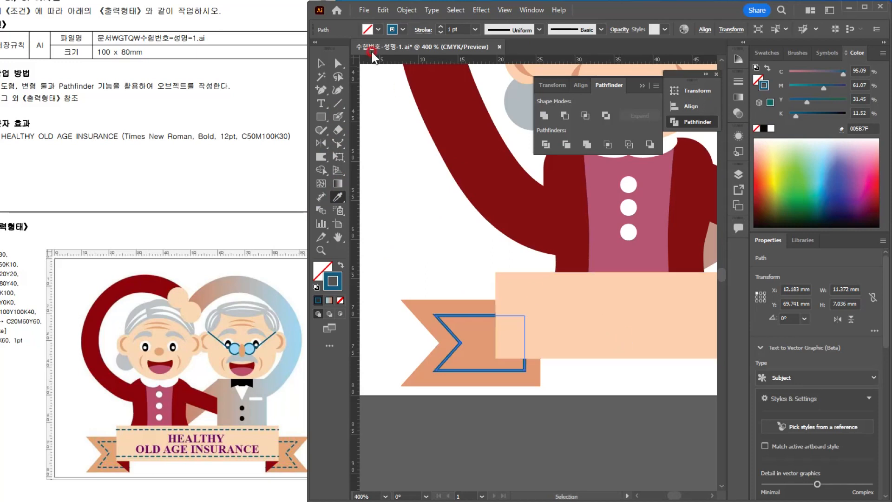
Step: Make the inset path's stroke a dashed line with a 3 pt dash and a 1 pt gap
{"action": "left_click", "coordinate": [423, 29]}
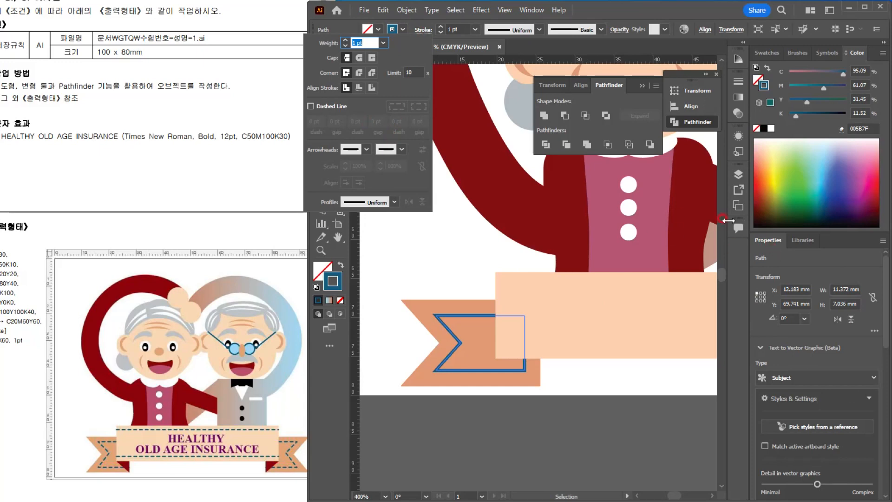
{"action": "left_click", "coordinate": [322, 105]}
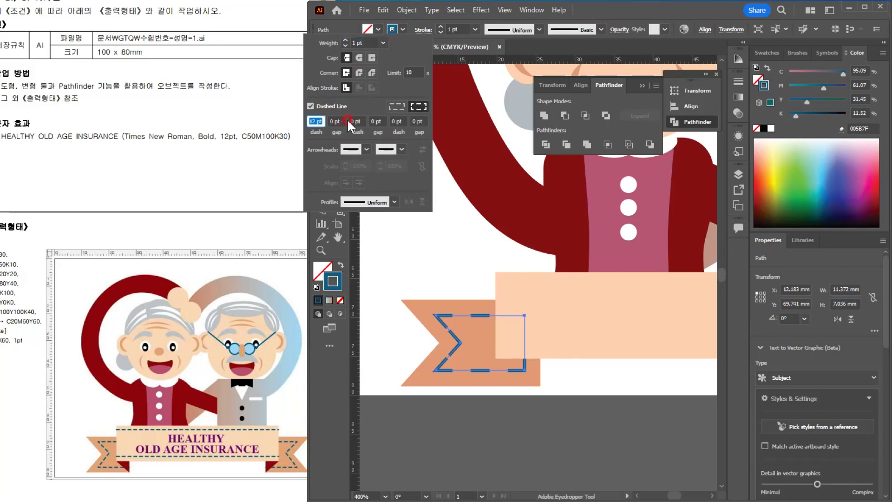
{"action": "type", "text": "3"}
{"action": "key", "text": "Tab"}
{"action": "type", "text": "1"}
{"action": "key", "text": "Return"}
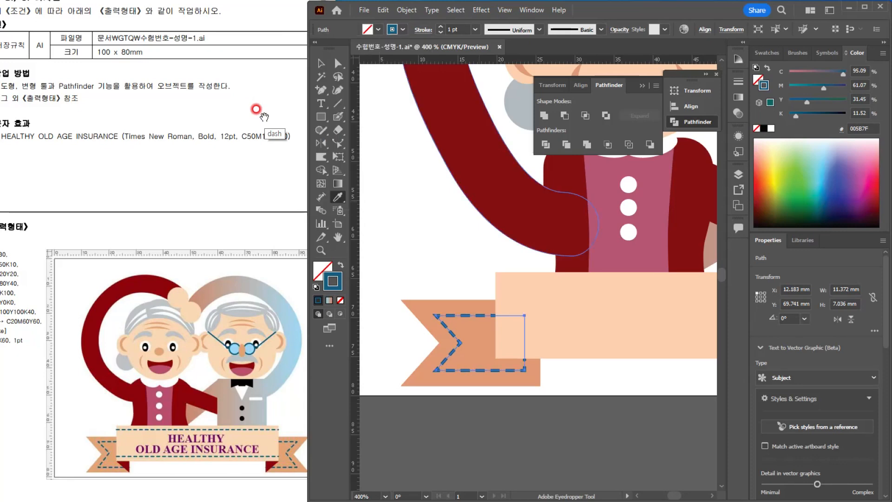
{"action": "left_click", "coordinate": [384, 194]}
{"action": "left_click", "coordinate": [429, 254]}
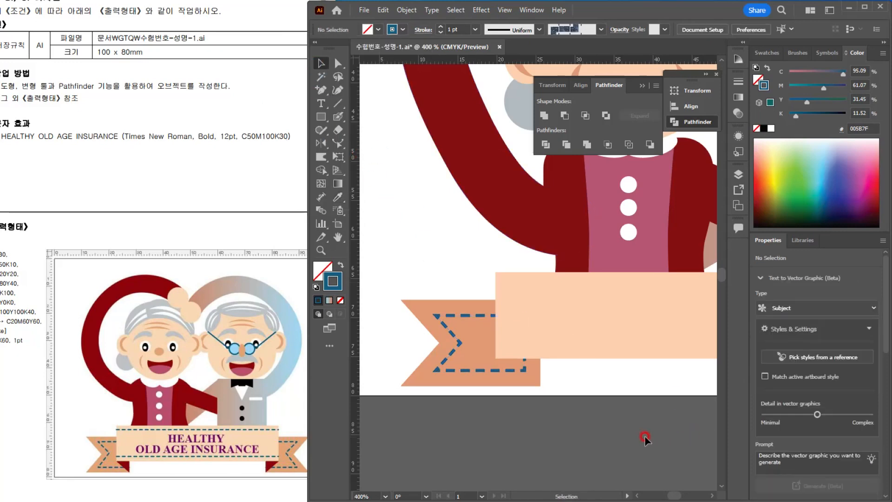
{"action": "scroll", "coordinate": [517, 410], "scroll_direction": "down", "scroll_amount": 2}
{"action": "scroll", "coordinate": [511, 409], "scroll_direction": "up", "scroll_amount": 2}
{"action": "left_click", "coordinate": [437, 342]}
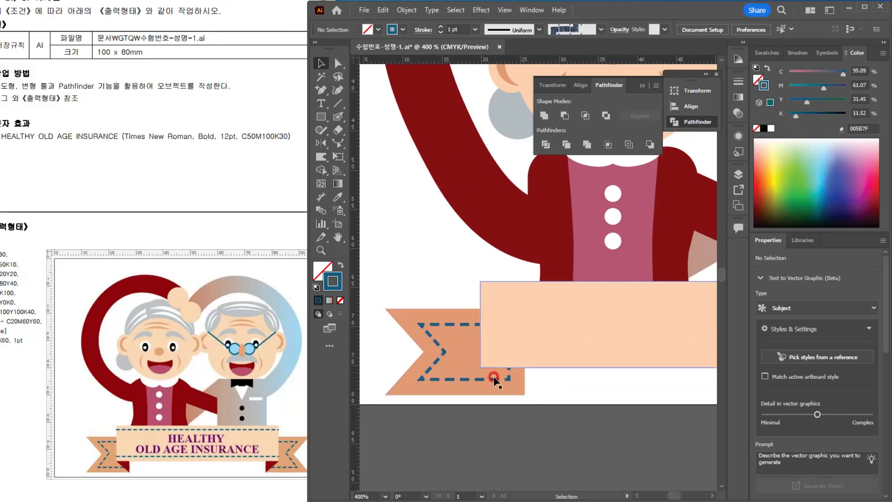
{"action": "left_click", "coordinate": [512, 328]}
{"action": "scroll", "coordinate": [450, 350], "scroll_direction": "down", "scroll_amount": 3}
{"action": "left_click", "coordinate": [468, 380]}
Step: Draw a triangular fold with the Pen tool between the banner's lower-left corner and the ribbon tail's lower-right corner, and fill it dark red
{"action": "scroll", "coordinate": [468, 380], "scroll_direction": "up", "scroll_amount": 3}
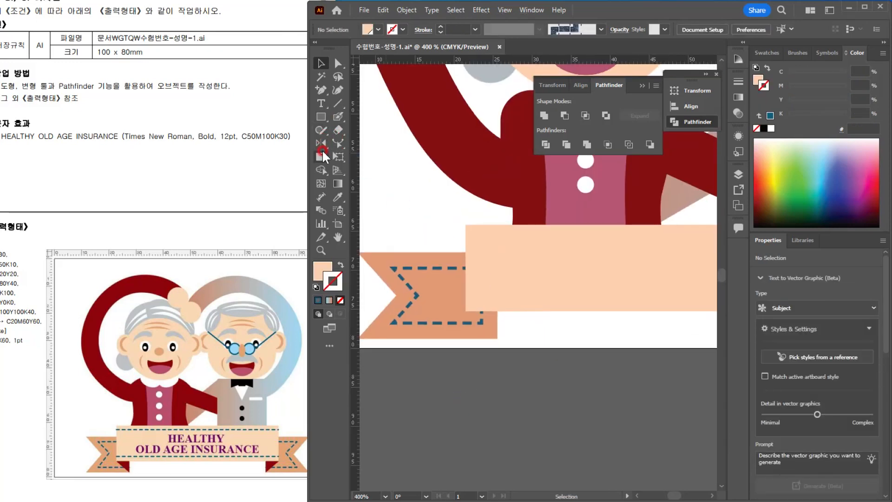
{"action": "left_click", "coordinate": [321, 89]}
{"action": "left_click", "coordinate": [346, 90]}
{"action": "left_click", "coordinate": [534, 407], "text": "ctrl"}
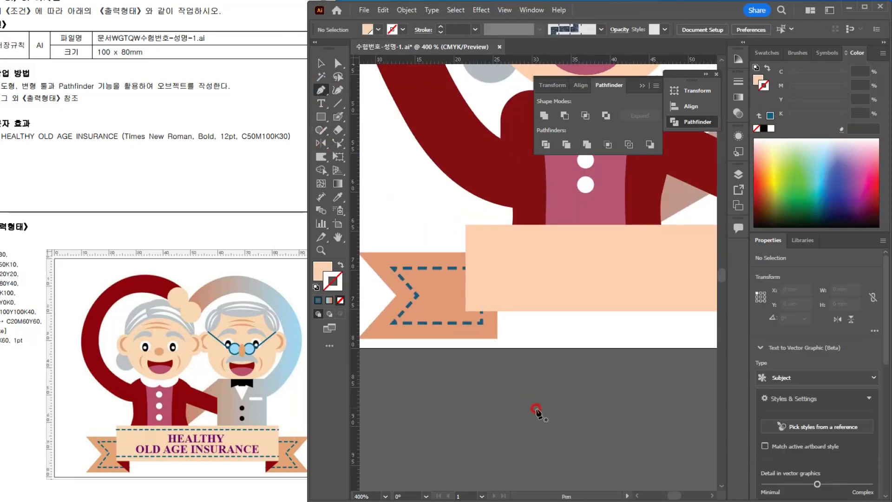
{"action": "mouse_move", "coordinate": [467, 310]}
{"action": "left_mouse_down"}
{"action": "mouse_move", "coordinate": [495, 308]}
{"action": "mouse_move", "coordinate": [498, 339]}
{"action": "mouse_move", "coordinate": [466, 311]}
{"action": "left_mouse_up"}
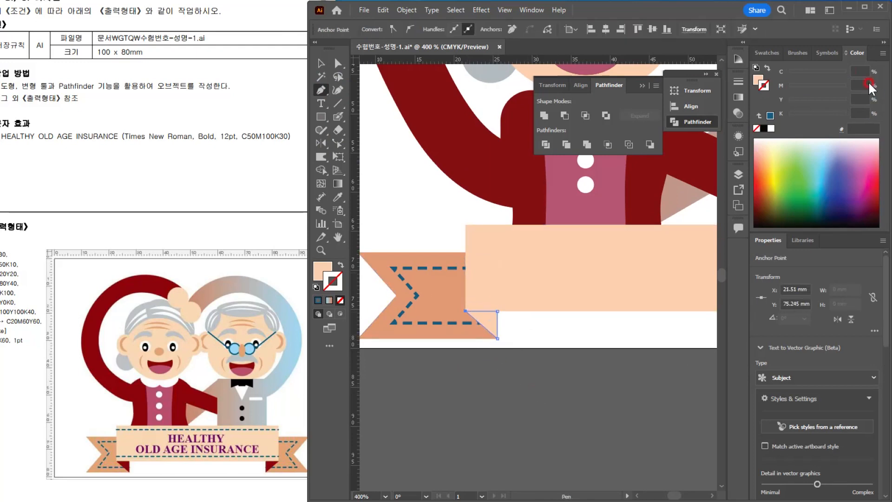
{"action": "left_click", "coordinate": [756, 78]}
{"action": "left_click", "coordinate": [766, 53]}
{"action": "left_click", "coordinate": [825, 182]}
{"action": "left_click", "coordinate": [284, 54]}
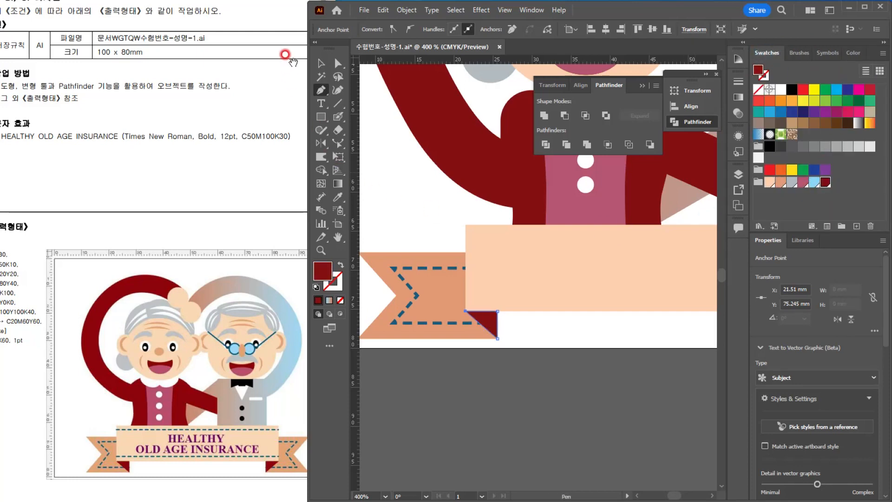
Step: Draw a horizontal line about 67 mm long across the full width of the banner, just below its upper edge
{"action": "left_click", "coordinate": [320, 63]}
{"action": "left_click", "coordinate": [556, 397]}
{"action": "key", "text": "ctrl+minus"}
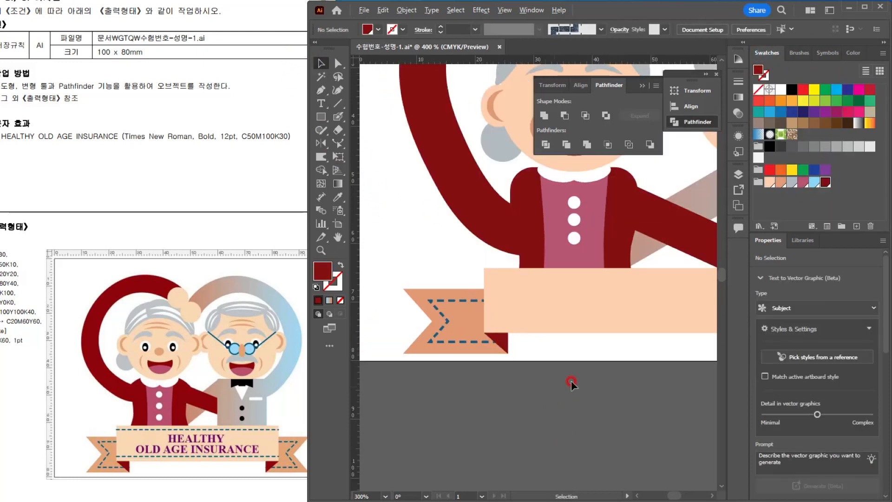
{"action": "left_click", "coordinate": [335, 105]}
{"action": "scroll", "coordinate": [589, 358], "scroll_direction": "down", "scroll_amount": 1}
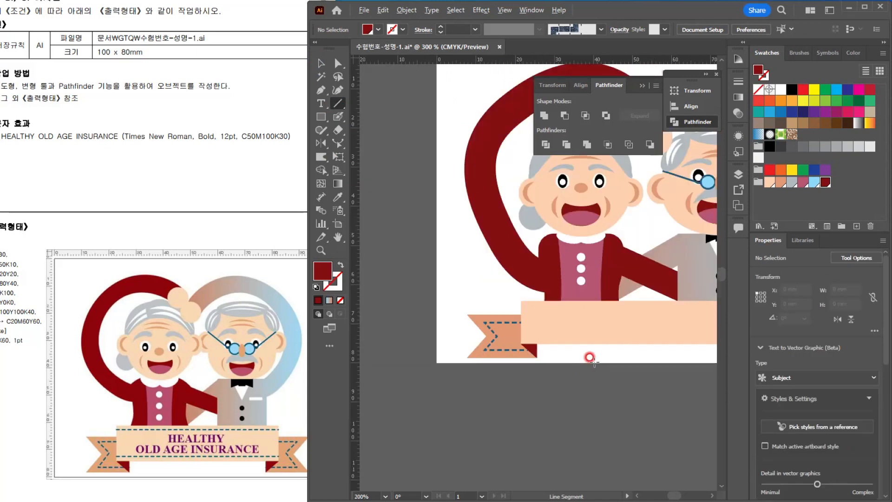
{"action": "left_click_drag", "start_coordinate": [579, 342], "coordinate": [482, 339]}
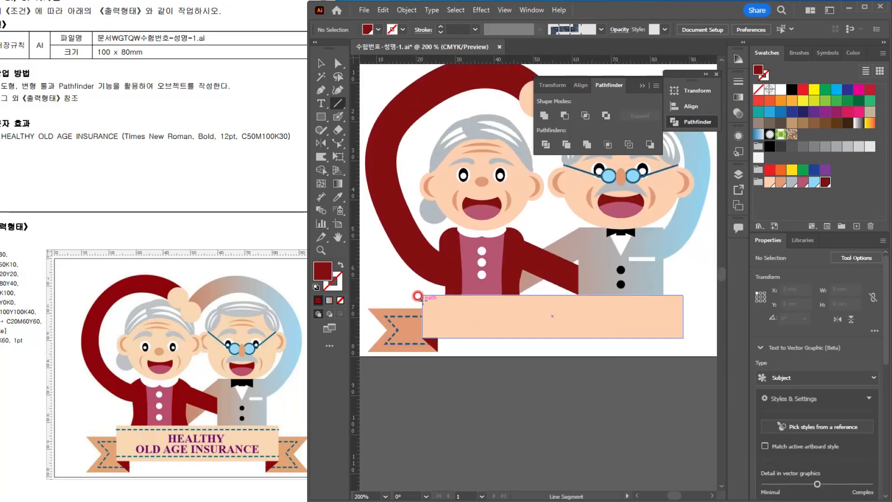
{"action": "mouse_move", "coordinate": [422, 300]}
{"action": "left_mouse_down"}
{"action": "mouse_move", "coordinate": [611, 307]}
{"action": "mouse_move", "coordinate": [684, 300]}
{"action": "left_mouse_up"}
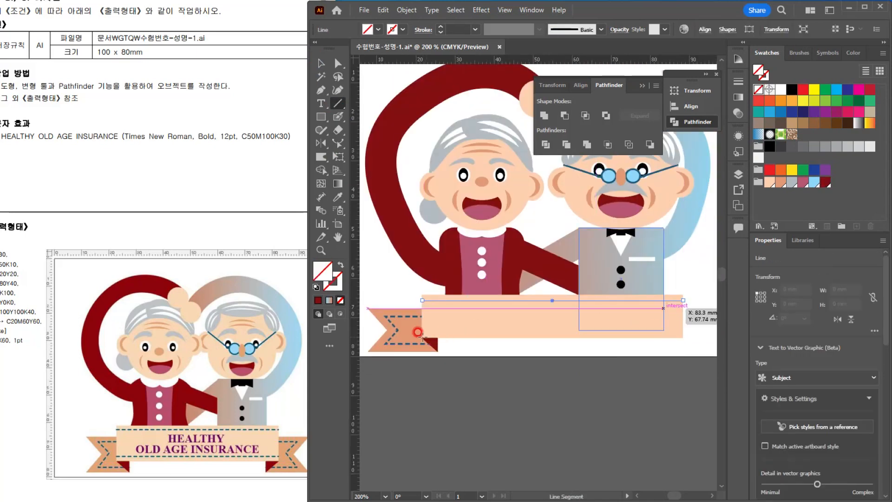
Step: Copy the ribbon tail's dashed blue stroke onto the line with the Eyedropper, and duplicate the line just above the banner's lower edge
{"action": "scroll", "coordinate": [448, 347], "scroll_direction": "up", "scroll_amount": 2}
{"action": "key", "text": "i"}
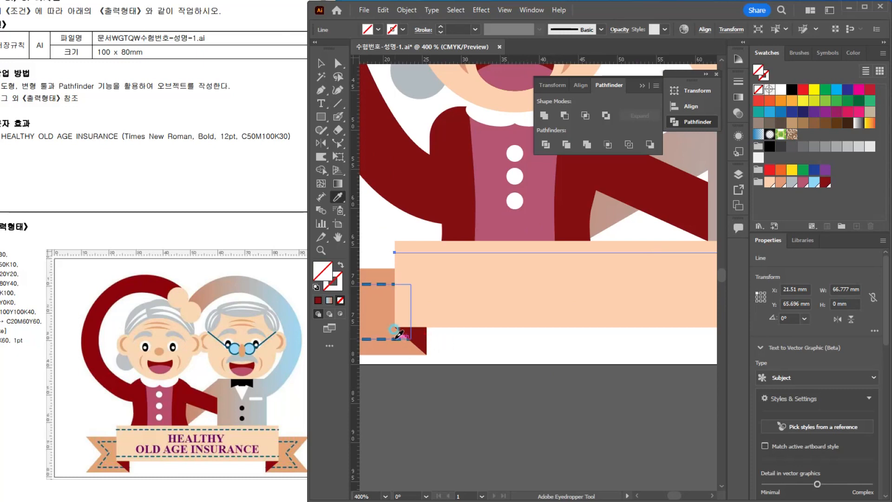
{"action": "left_click", "coordinate": [389, 339]}
{"action": "key", "text": "v"}
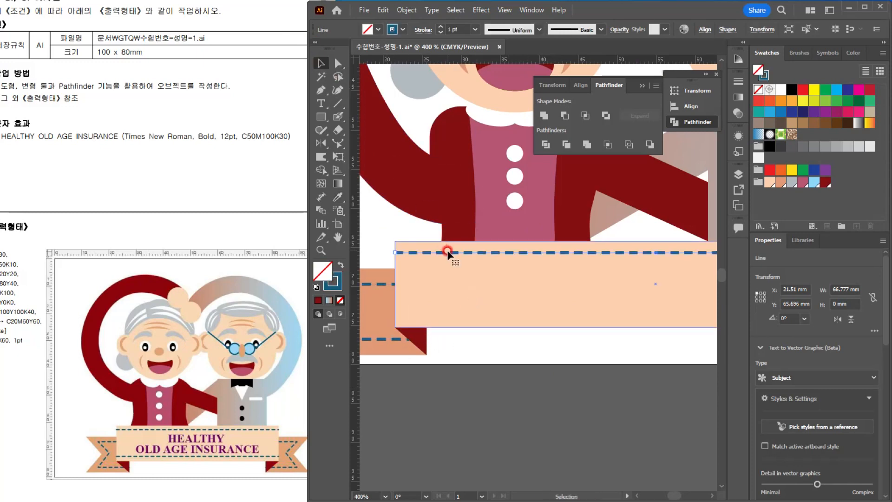
{"action": "left_click_drag", "start_coordinate": [449, 253], "coordinate": [447, 318]}
{"action": "left_click", "coordinate": [500, 389]}
Step: Group the ribbon tail with its dashed inset path and dark red fold, and send the group to the back
{"action": "scroll", "coordinate": [504, 363], "scroll_direction": "down", "scroll_amount": 2}
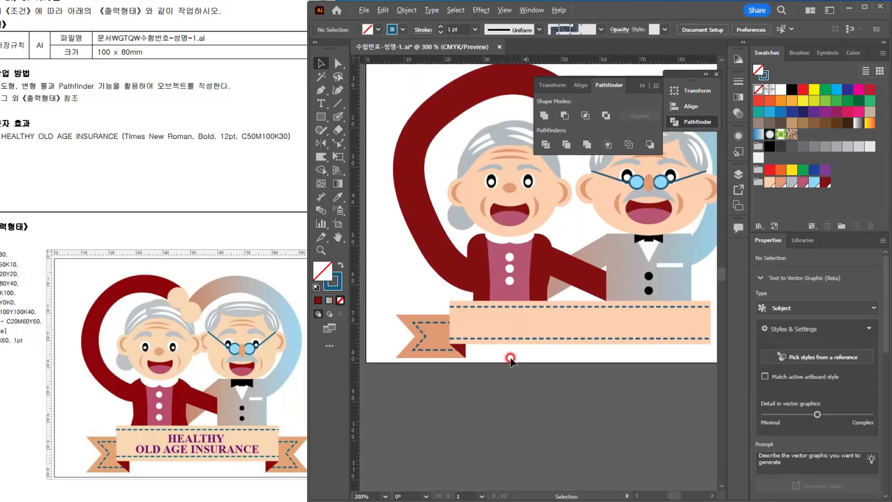
{"action": "key", "text": "space"}
{"action": "left_click_drag", "start_coordinate": [562, 357], "coordinate": [535, 290]}
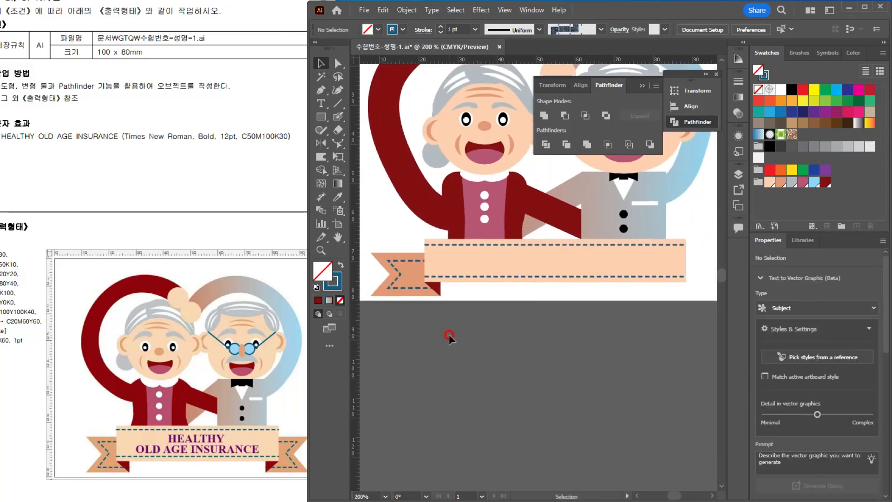
{"action": "left_click", "coordinate": [370, 287]}
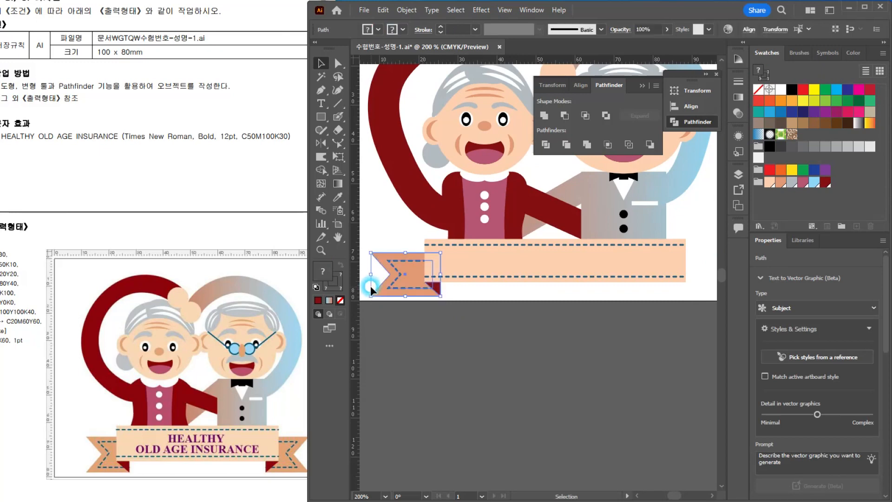
{"action": "key", "text": "ctrl+g"}
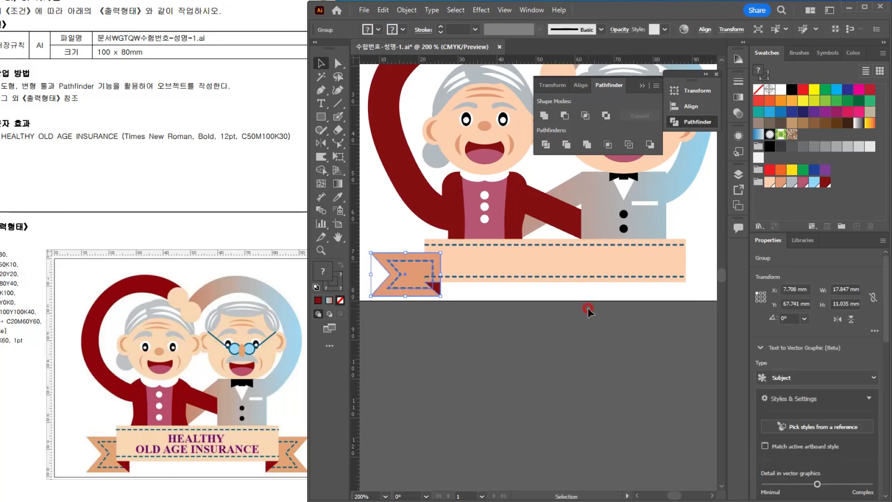
{"action": "key", "text": "ctrl+shift+bracketleft"}
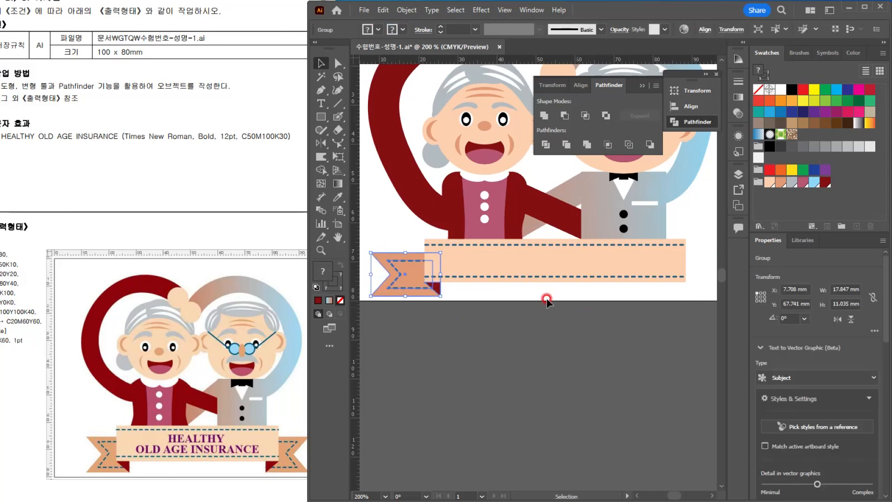
Step: Reflect a copy of the ribbon tail group to the banner's opposite end, mirrored horizontally about the banner's center
{"action": "left_click", "coordinate": [321, 143]}
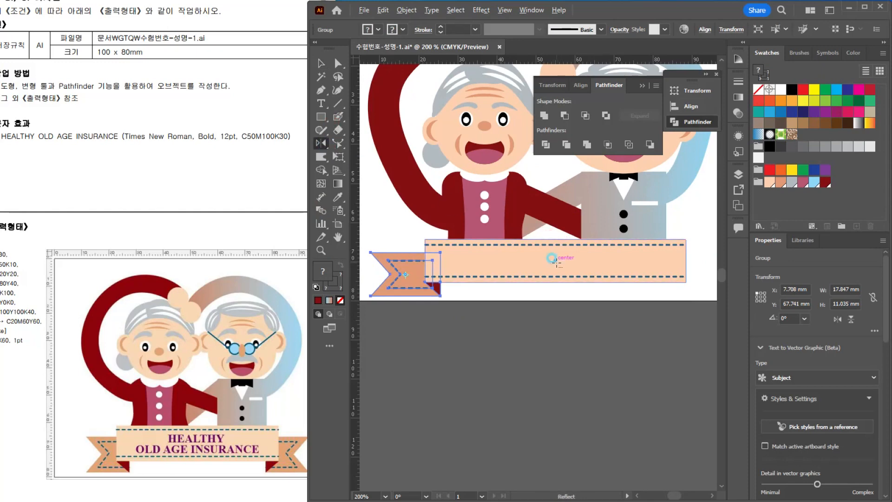
{"action": "left_click", "coordinate": [552, 258], "text": "alt"}
{"action": "left_click", "coordinate": [406, 321]}
{"action": "left_click", "coordinate": [321, 64]}
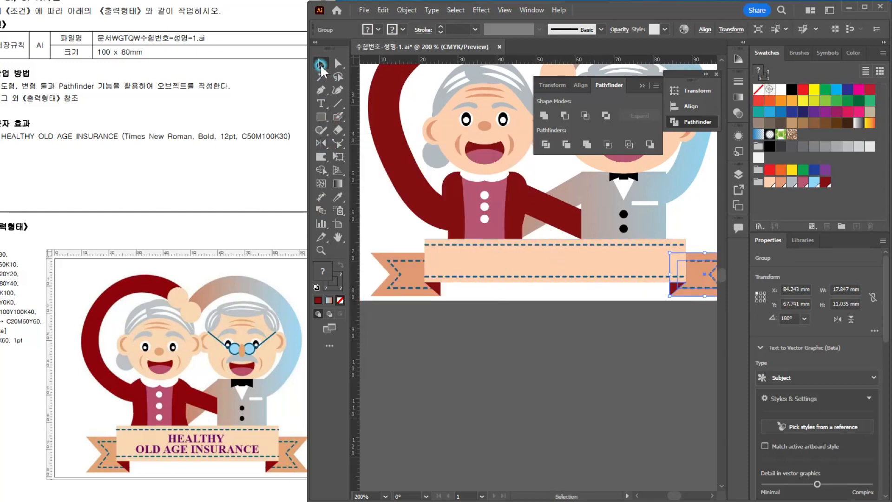
{"action": "left_click", "coordinate": [648, 346]}
Step: Paste the title "HEALTHY OLD AGE INSURANCE" onto the banner as two lines of text, with "HEALTHY" on the first line
{"action": "left_click_drag", "start_coordinate": [539, 304], "coordinate": [532, 332]}
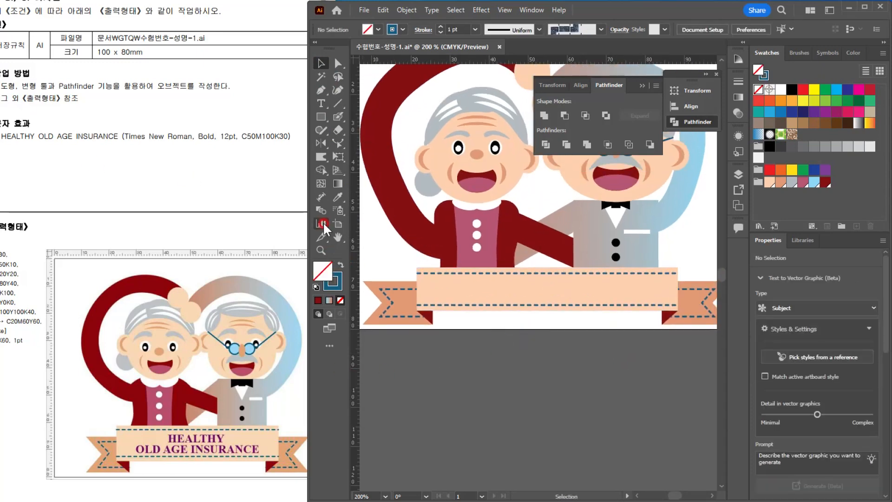
{"action": "left_click", "coordinate": [321, 103]}
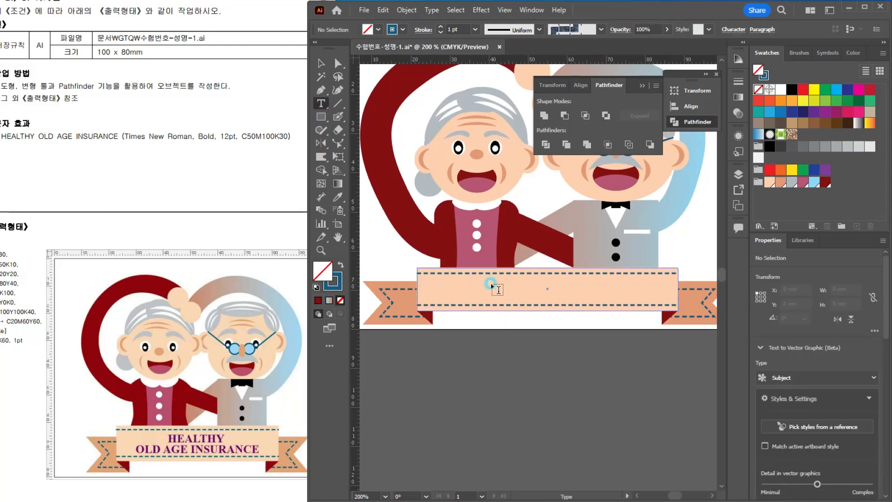
{"action": "left_click", "coordinate": [492, 284]}
{"action": "type", "text": "HEALTHY OLD AGE INSURANCE"}
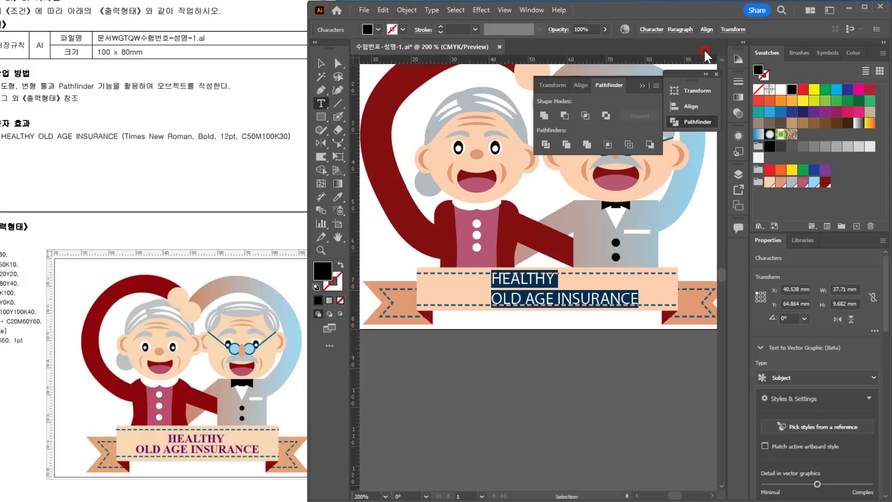
Step: Center-align the two-line banner title and set its font to Times New Roman Bold
{"action": "key", "text": "ctrl+t"}
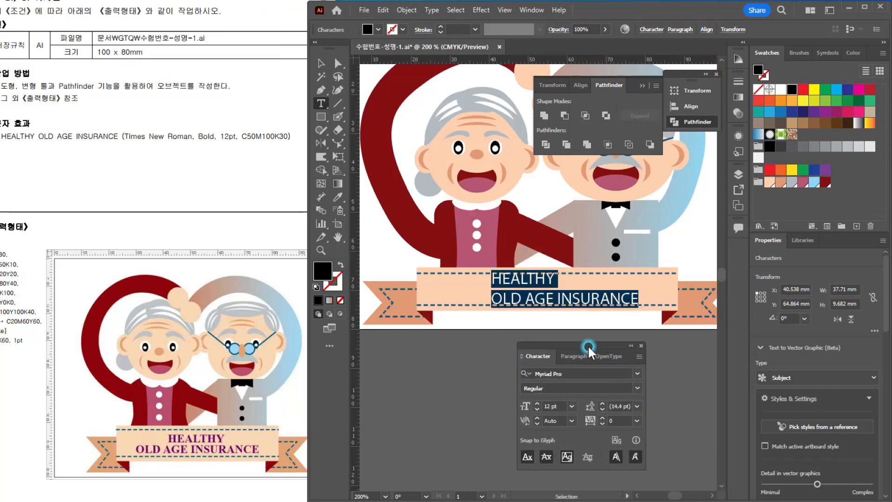
{"action": "left_click_drag", "start_coordinate": [588, 349], "coordinate": [571, 360]}
{"action": "left_click", "coordinate": [561, 360]}
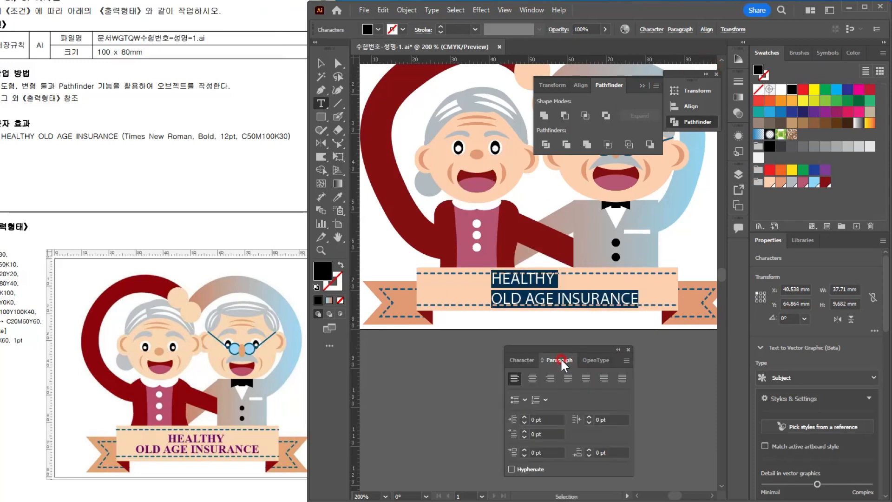
{"action": "left_click", "coordinate": [532, 378]}
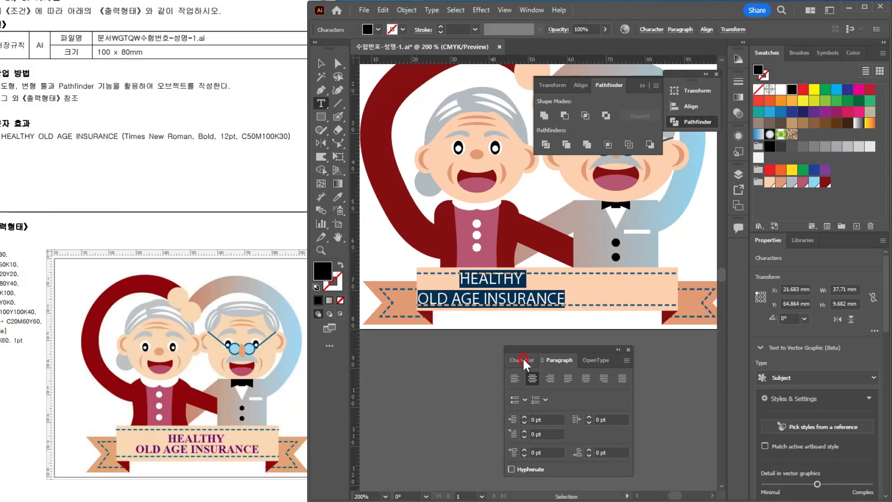
{"action": "left_click", "coordinate": [523, 361]}
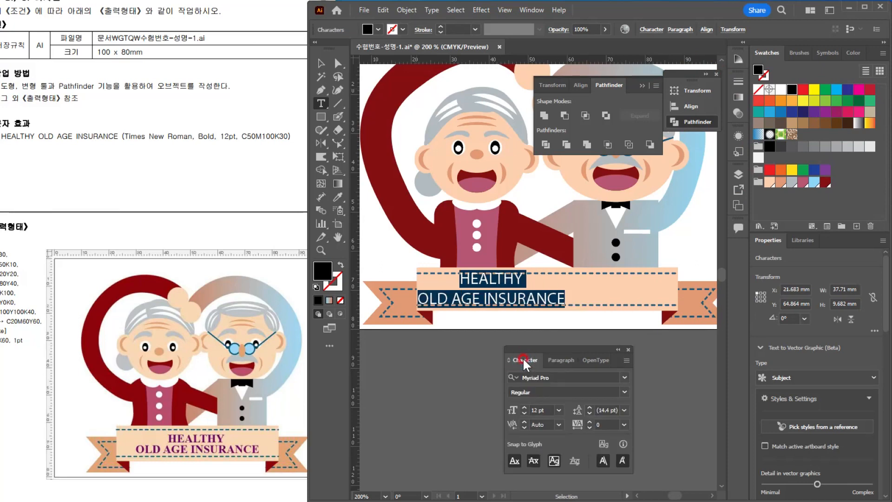
{"action": "left_click", "coordinate": [548, 376]}
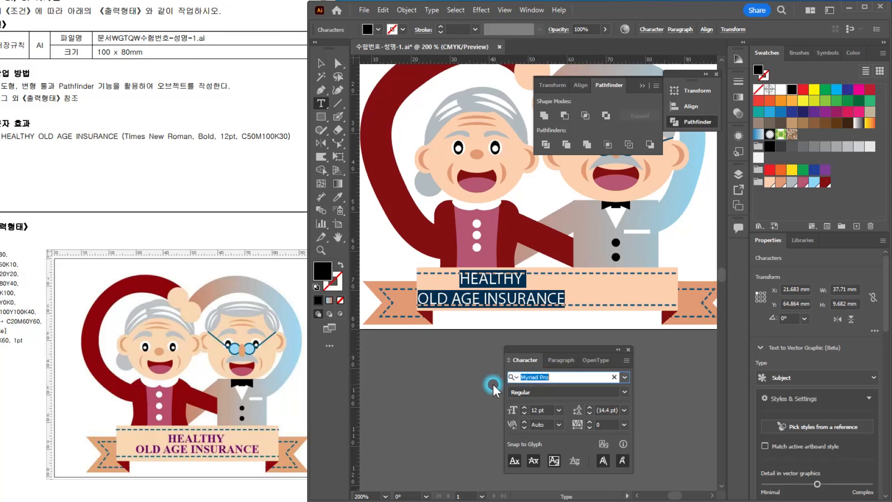
{"action": "type", "text": "tim"}
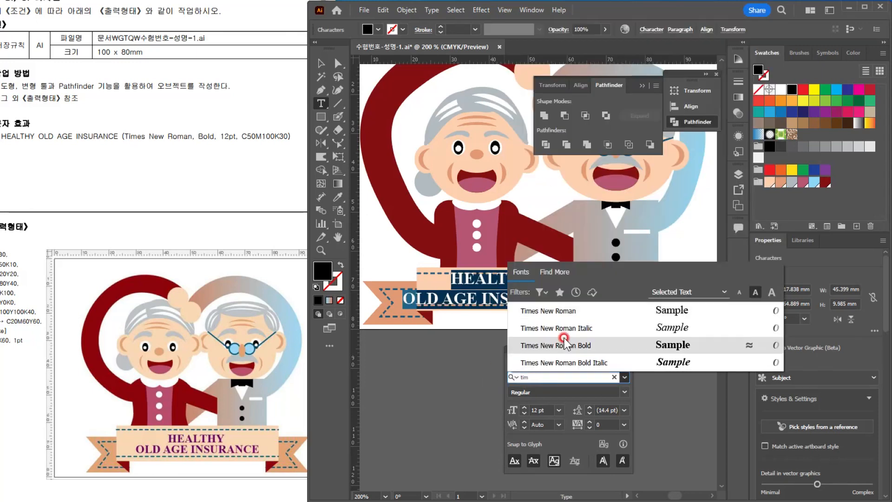
{"action": "left_click", "coordinate": [565, 344]}
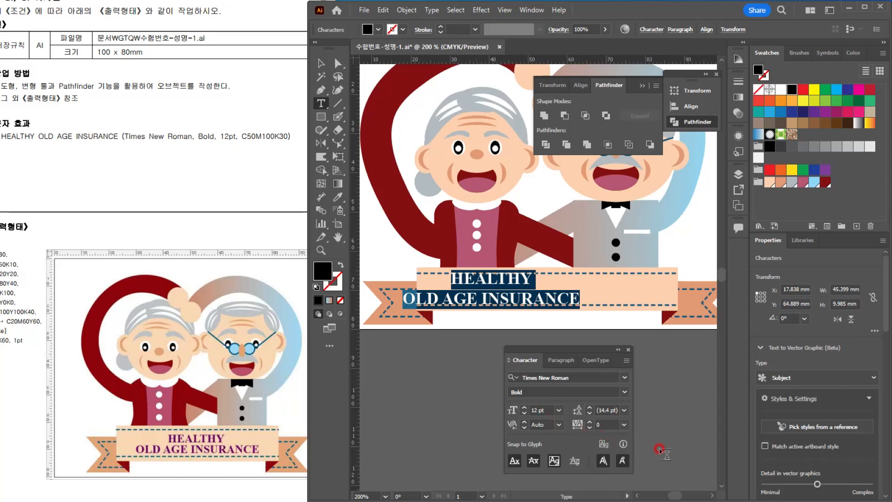
Step: Set the banner title's fill color to C 50, M 100, Y 0, K 30
{"action": "double_click", "coordinate": [759, 70]}
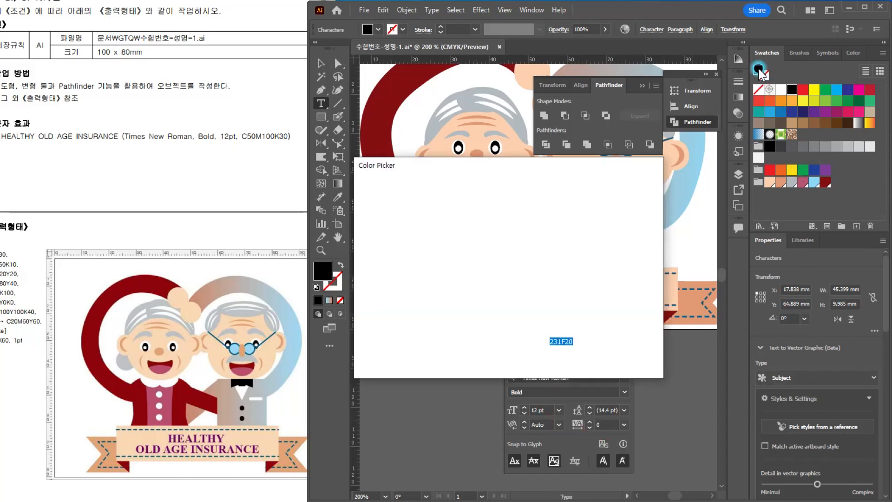
{"action": "left_click", "coordinate": [624, 301]}
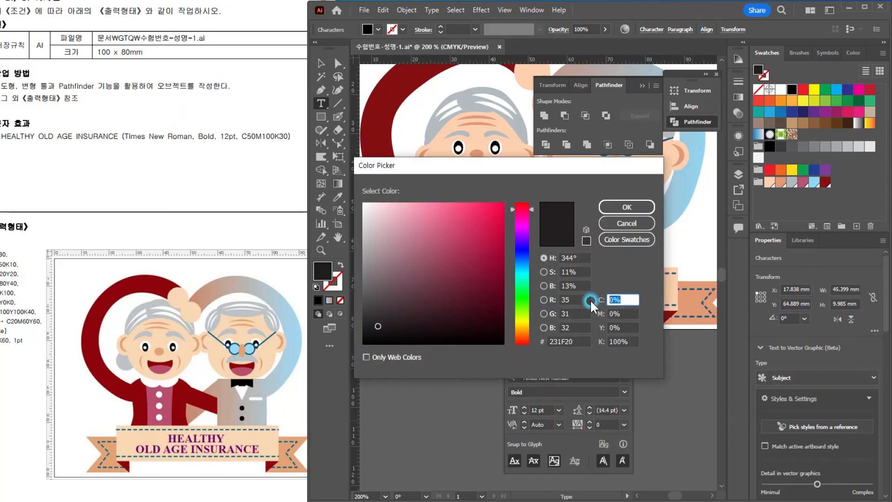
{"action": "type", "text": "50"}
{"action": "key", "text": "Tab"}
{"action": "type", "text": "100"}
{"action": "key", "text": "Tab"}
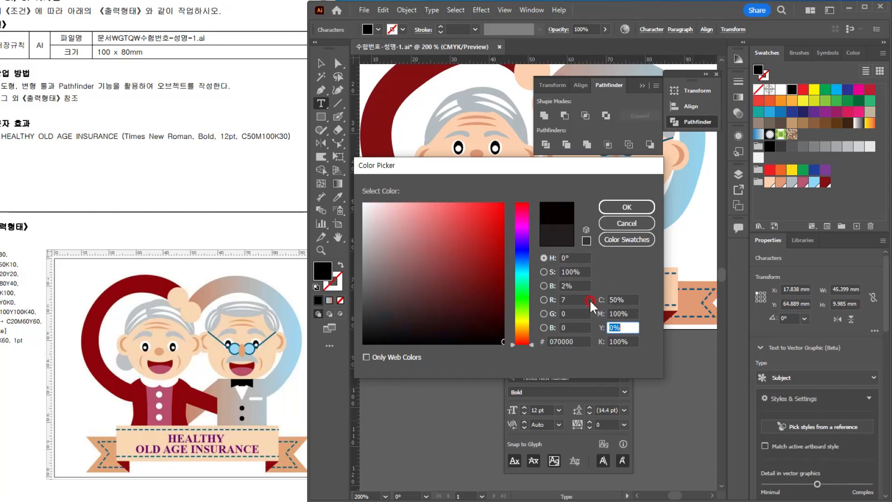
{"action": "key", "text": "Tab"}
{"action": "type", "text": "30"}
{"action": "key", "text": "Return"}
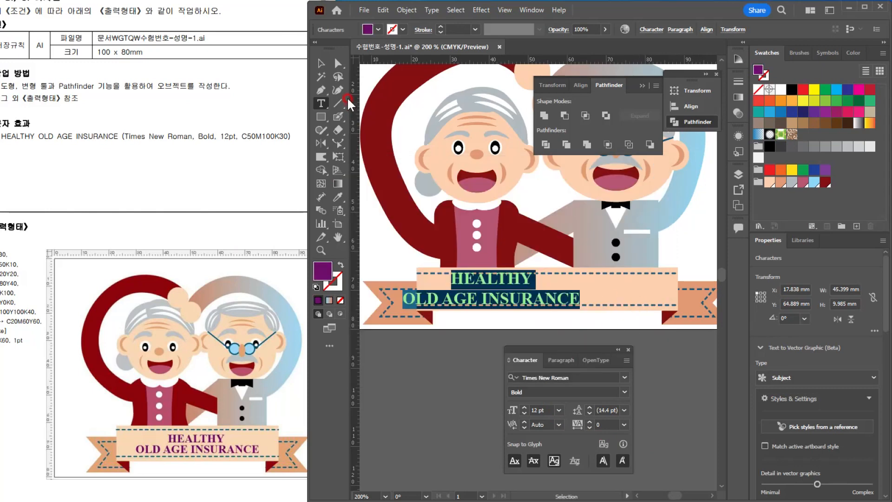
Step: Move the title text to the center of the banner
{"action": "left_click", "coordinate": [320, 62]}
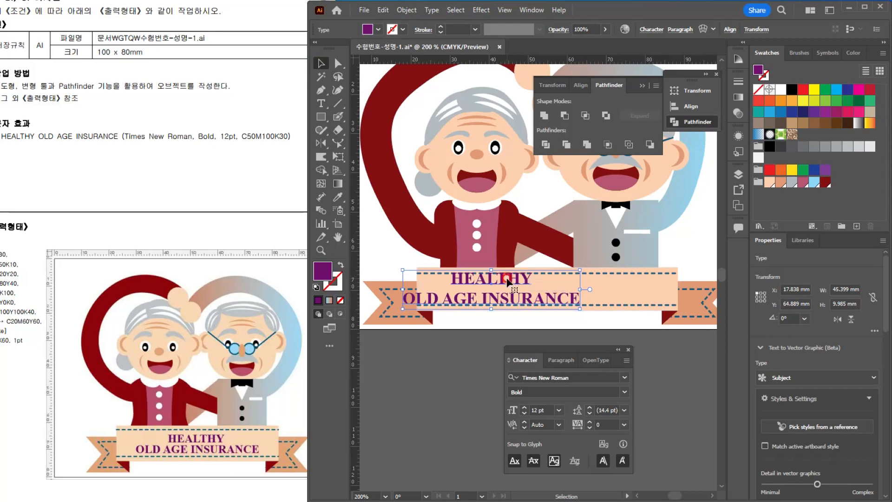
{"action": "left_click", "coordinate": [324, 63]}
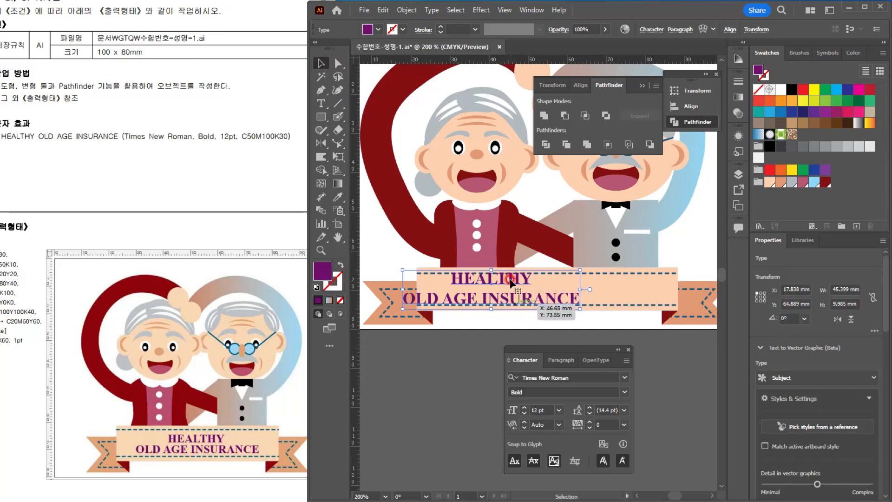
{"action": "mouse_move", "coordinate": [515, 280]}
{"action": "left_mouse_down"}
{"action": "mouse_move", "coordinate": [574, 280]}
{"action": "mouse_move", "coordinate": [547, 264]}
{"action": "left_mouse_up"}
Step: Enlarge the banner rectangle to about 12.6 mm high about its center, and move both dashed lines outward toward its edges
{"action": "left_click", "coordinate": [676, 290]}
{"action": "left_click", "coordinate": [622, 271]}
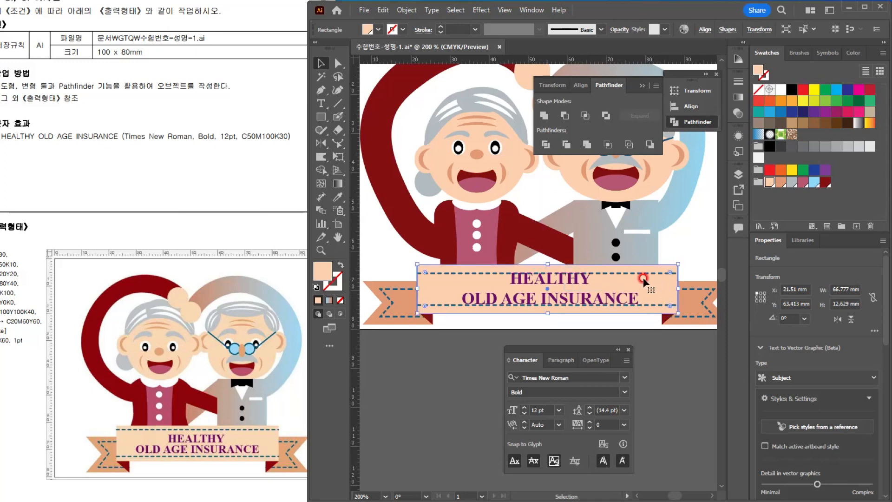
{"action": "left_click", "coordinate": [666, 289]}
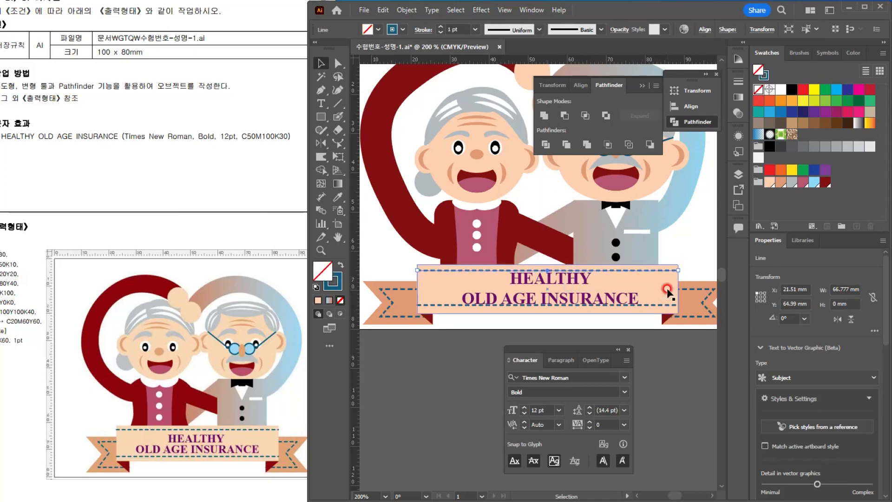
{"action": "left_click_drag", "start_coordinate": [668, 292], "coordinate": [649, 310]}
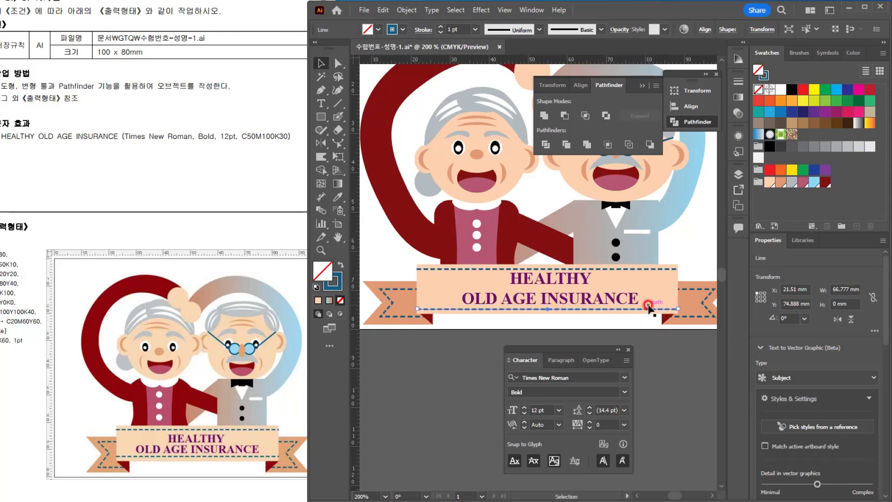
{"action": "left_click", "coordinate": [672, 397]}
Step: Try to adjust the line spacing of the two-line banner title, and undo the leading change
{"action": "scroll", "coordinate": [522, 286], "scroll_direction": "up", "scroll_amount": 3}
{"action": "left_click", "coordinate": [577, 270]}
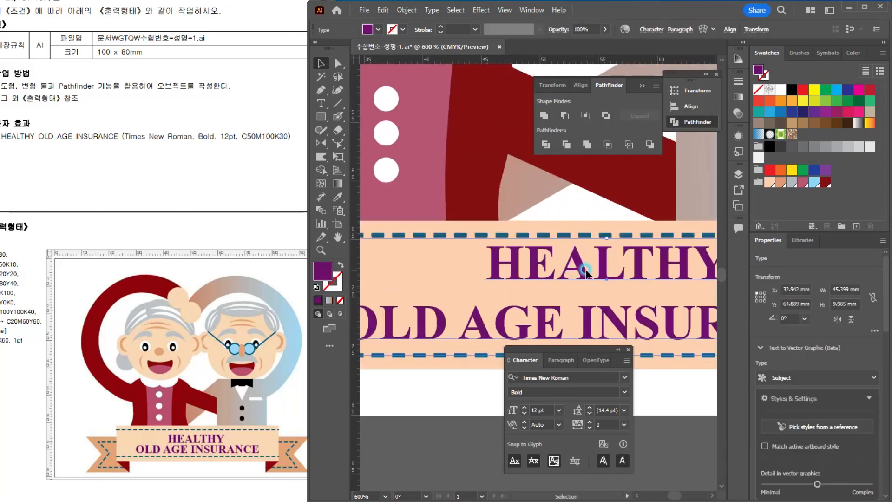
{"action": "left_click", "coordinate": [601, 423]}
{"action": "left_click", "coordinate": [545, 269]}
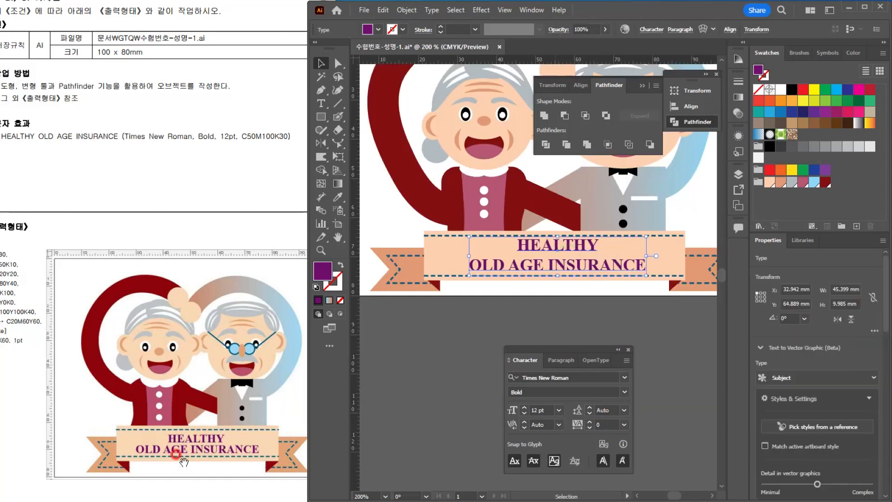
{"action": "left_click", "coordinate": [553, 250]}
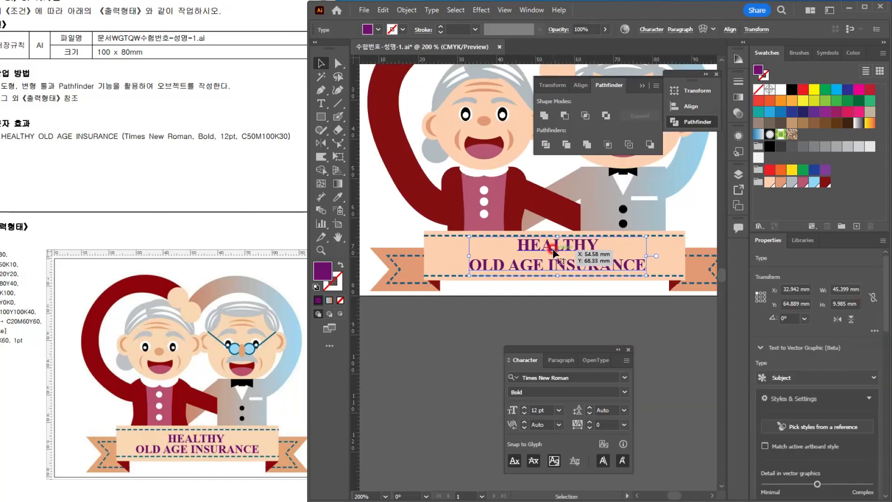
{"action": "left_click", "coordinate": [589, 410]}
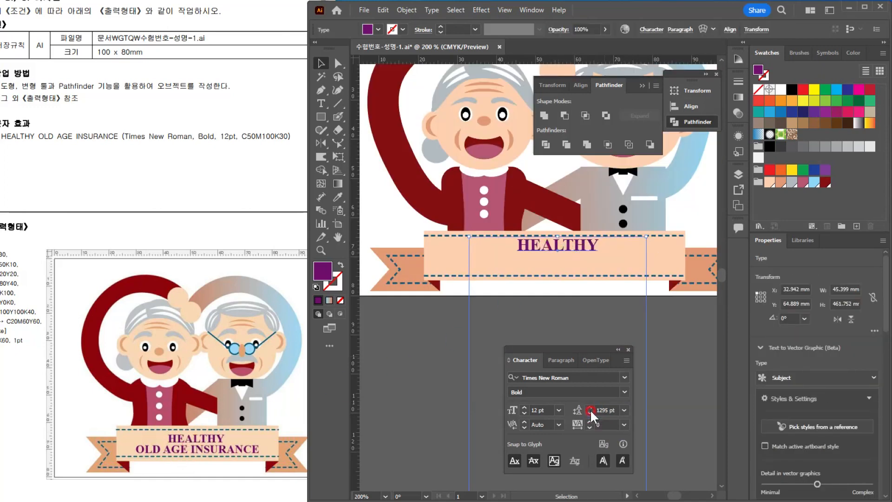
{"action": "key", "text": "ctrl+z"}
{"action": "left_click", "coordinate": [616, 411]}
{"action": "left_click", "coordinate": [624, 409]}
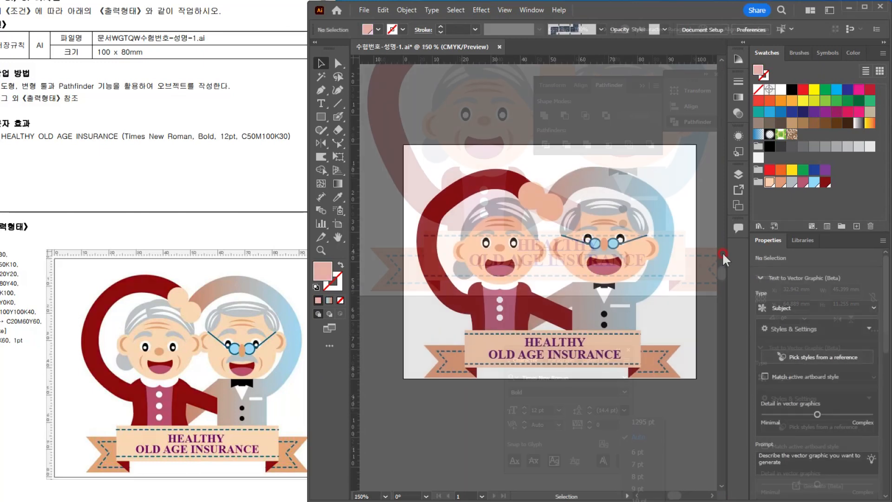
{"action": "left_click", "coordinate": [724, 259]}
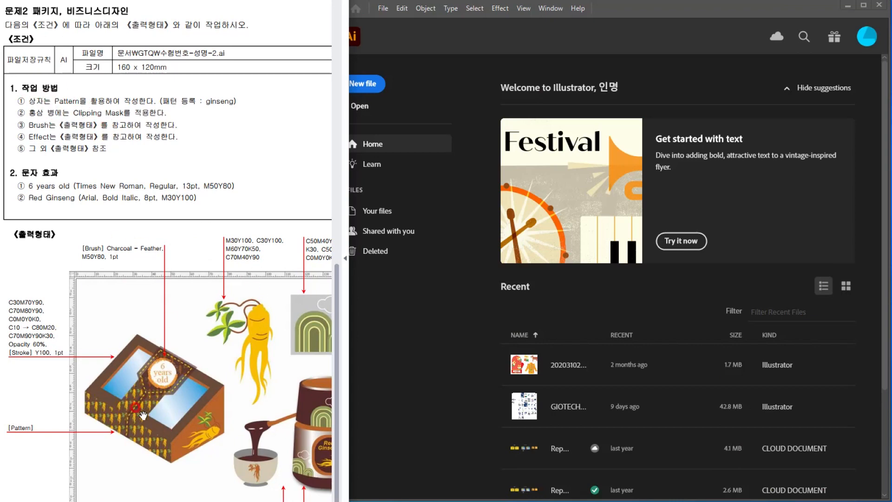
Step: Create a new CMYK document for the second exam task, 160 mm wide and 120 mm high
{"action": "left_click_drag", "start_coordinate": [308, 412], "coordinate": [274, 394]}
{"action": "left_click_drag", "start_coordinate": [148, 294], "coordinate": [188, 319]}
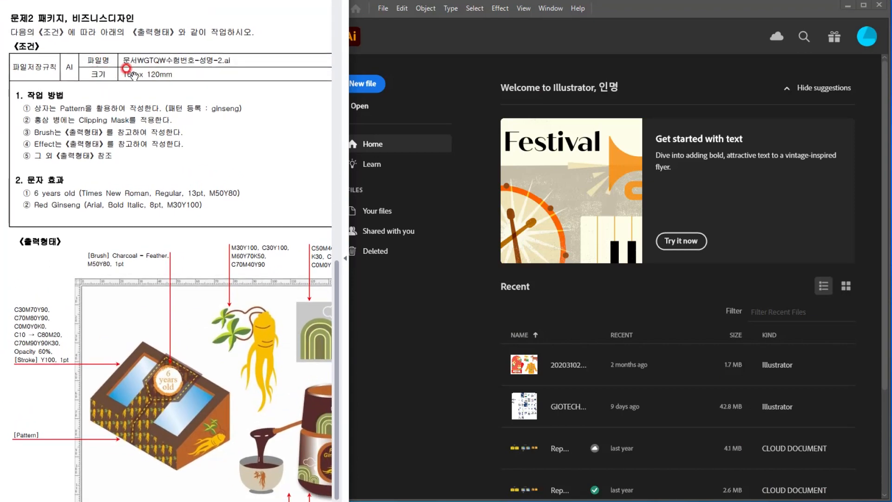
{"action": "left_click", "coordinate": [612, 11]}
{"action": "left_click", "coordinate": [369, 82]}
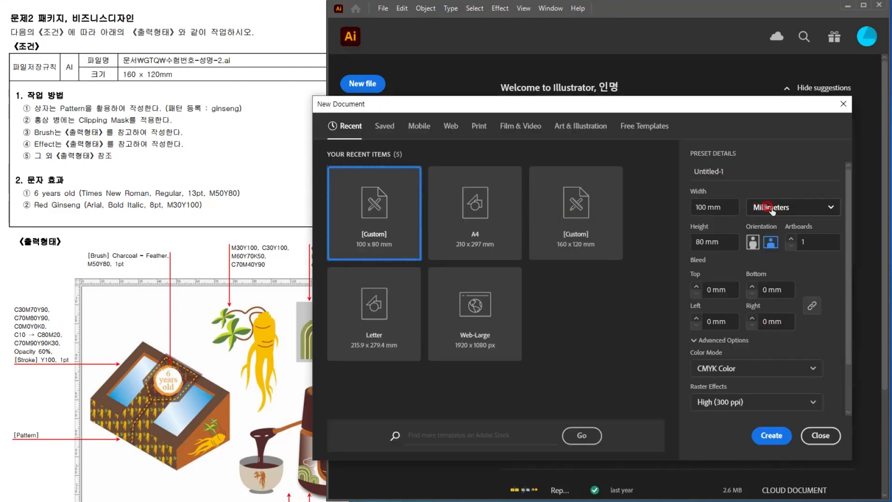
{"action": "left_click_drag", "start_coordinate": [727, 208], "coordinate": [669, 206]}
{"action": "type", "text": "160"}
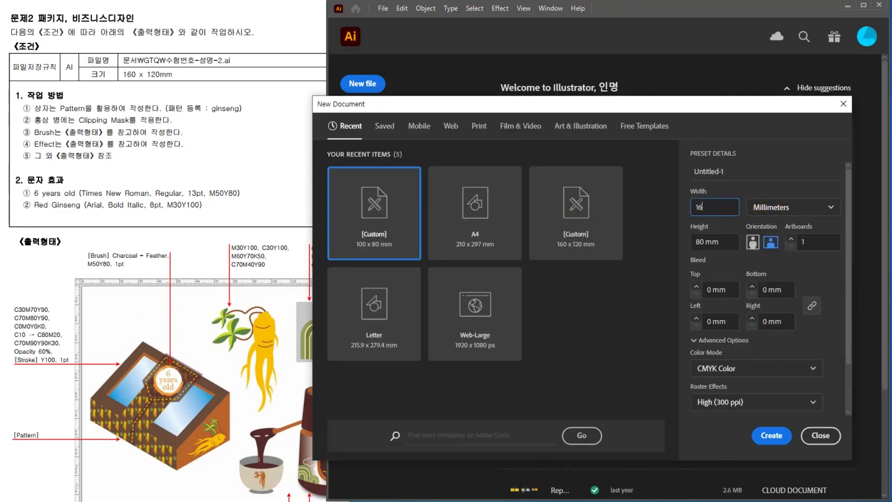
{"action": "key", "text": "Tab"}
{"action": "type", "text": "1"}
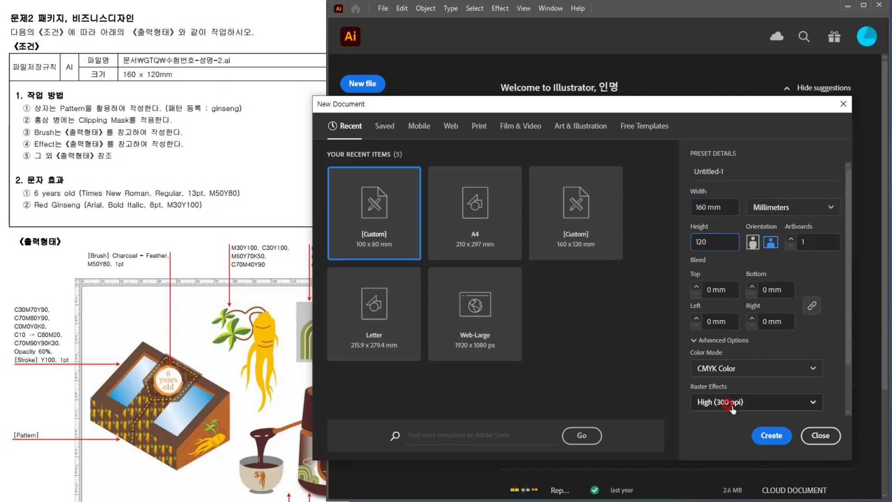
{"action": "left_click", "coordinate": [768, 436]}
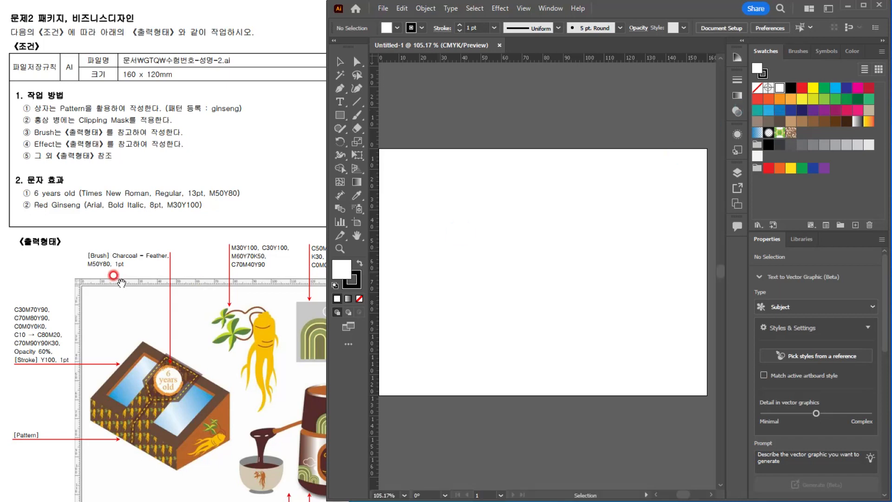
Step: Place a vertical ruler guide across the artboard at about 68 mm to match the reference layout
{"action": "left_click", "coordinate": [115, 278]}
{"action": "left_click_drag", "start_coordinate": [211, 342], "coordinate": [167, 328]}
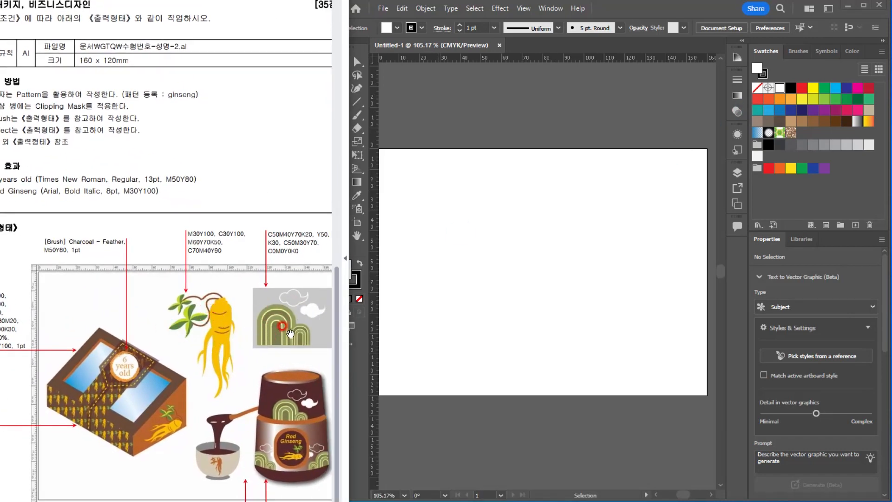
{"action": "scroll", "coordinate": [188, 319], "scroll_direction": "up", "scroll_amount": 1}
{"action": "left_click_drag", "start_coordinate": [188, 319], "coordinate": [139, 237]}
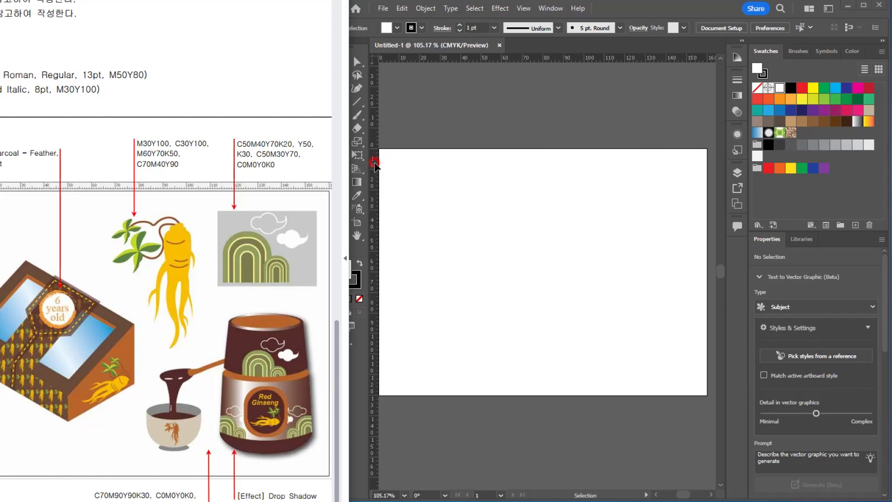
{"action": "left_click_drag", "start_coordinate": [373, 164], "coordinate": [517, 174]}
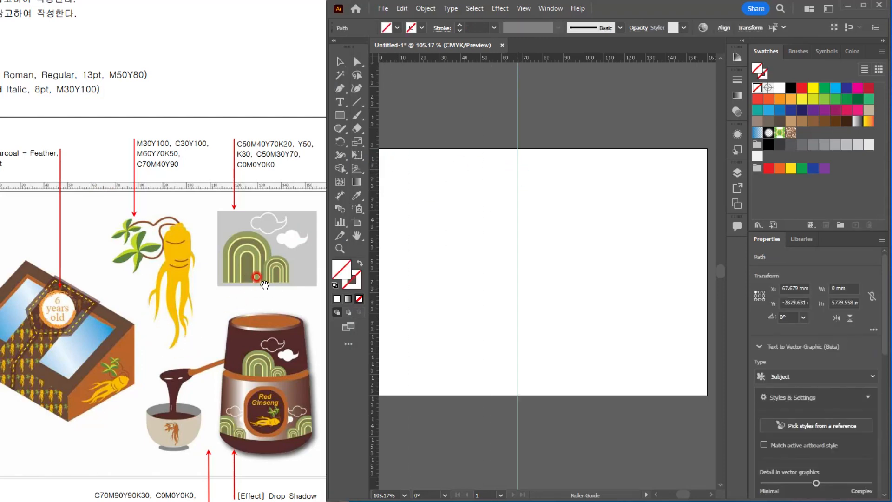
Step: Add a horizontal ruler guide across the artboard at about 40 mm
{"action": "left_click", "coordinate": [258, 272]}
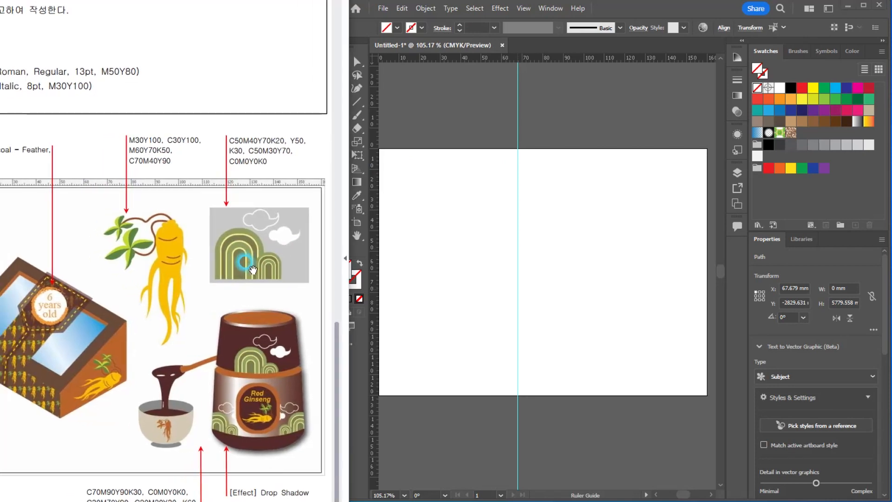
{"action": "left_click_drag", "start_coordinate": [184, 283], "coordinate": [302, 285]}
{"action": "left_click_drag", "start_coordinate": [268, 308], "coordinate": [265, 309]}
{"action": "left_click_drag", "start_coordinate": [587, 58], "coordinate": [587, 238]}
{"action": "scroll", "coordinate": [711, 178], "scroll_direction": "up", "scroll_amount": 2}
{"action": "scroll", "coordinate": [634, 251], "scroll_direction": "down", "scroll_amount": 1}
{"action": "left_click_drag", "start_coordinate": [231, 285], "coordinate": [172, 286]}
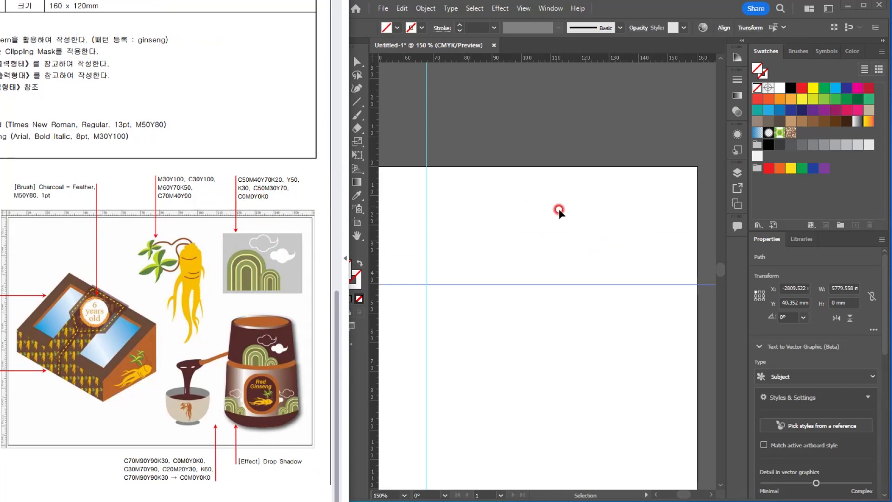
{"action": "left_click", "coordinate": [454, 180]}
Step: Draw a rectangle about 42.4 x 28.5 mm in the artboard's upper-right area and fill it with the 30% black gray swatch
{"action": "left_click", "coordinate": [340, 117]}
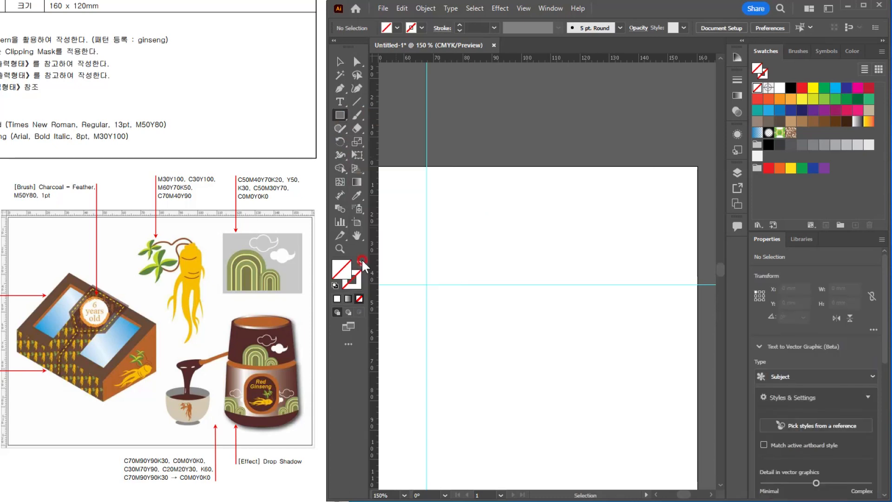
{"action": "left_click", "coordinate": [225, 236]}
{"action": "left_click", "coordinate": [586, 173]}
{"action": "left_click_drag", "start_coordinate": [559, 195], "coordinate": [683, 278]}
{"action": "left_click", "coordinate": [272, 212]}
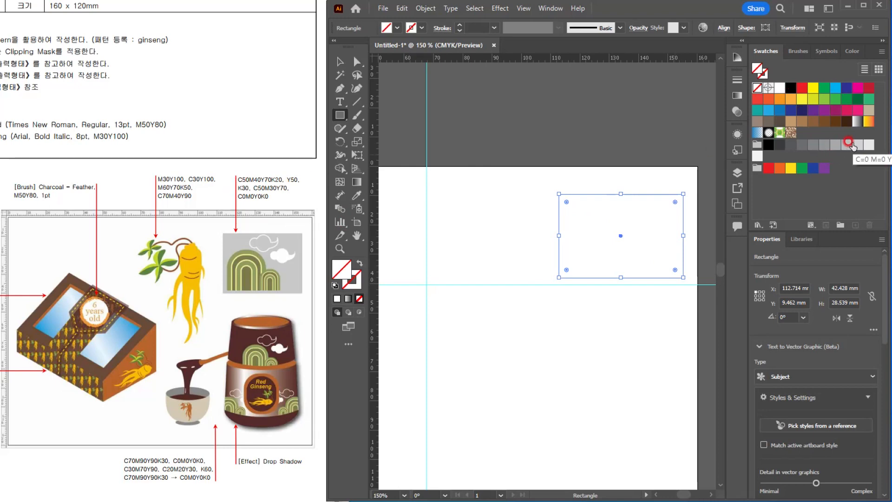
{"action": "left_click", "coordinate": [842, 144]}
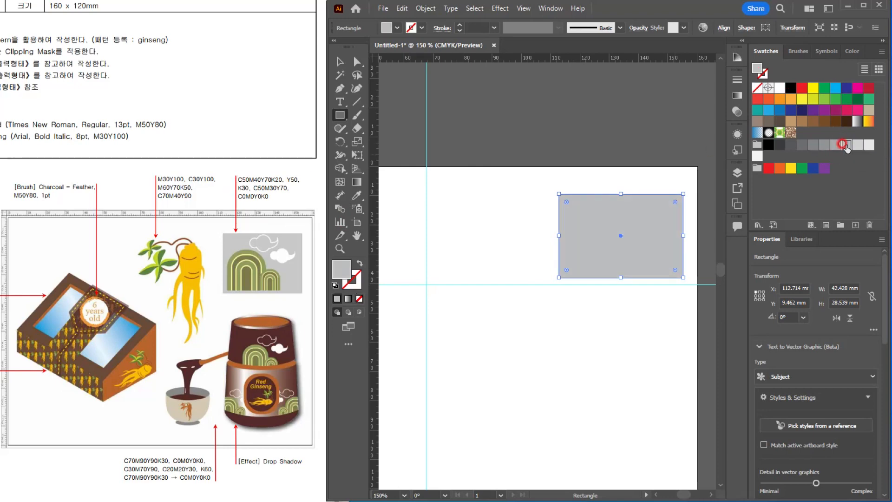
Step: Draw a rounded rectangle about 15.1 x 19.5 mm on the gray panel and round its corners fully into a capsule
{"action": "scroll", "coordinate": [665, 217], "scroll_direction": "up", "scroll_amount": 1}
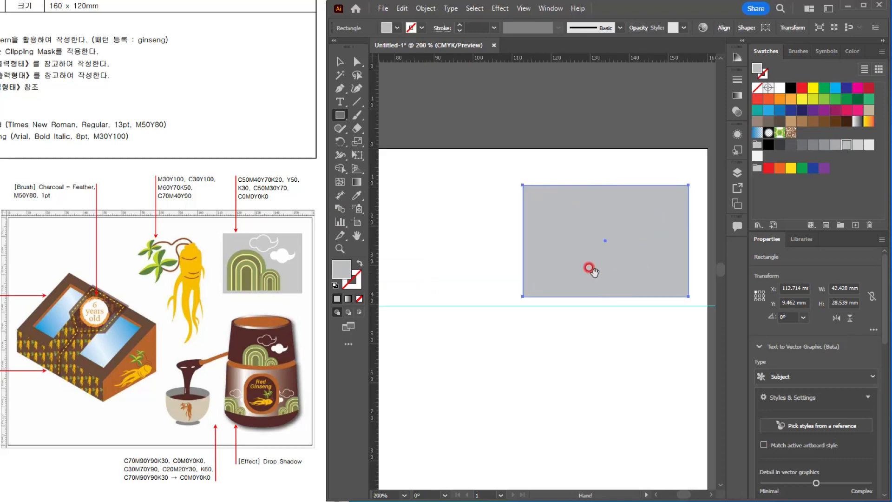
{"action": "left_click_drag", "start_coordinate": [593, 271], "coordinate": [550, 268]}
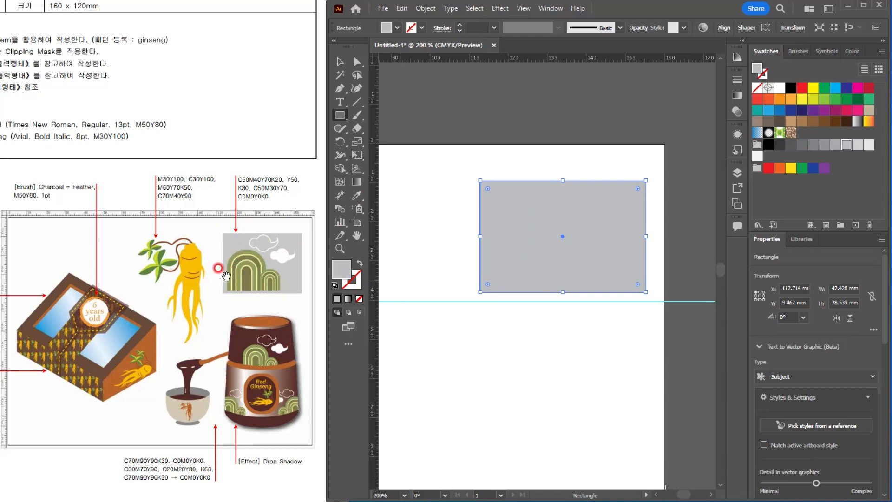
{"action": "left_click_drag", "start_coordinate": [339, 115], "coordinate": [387, 130]}
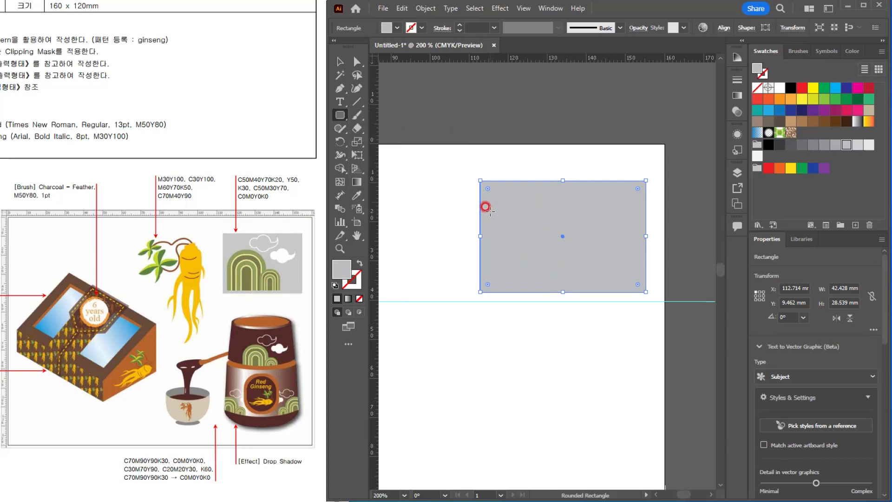
{"action": "left_click_drag", "start_coordinate": [489, 212], "coordinate": [546, 288]}
{"action": "scroll", "coordinate": [521, 213], "scroll_direction": "up", "scroll_amount": 2}
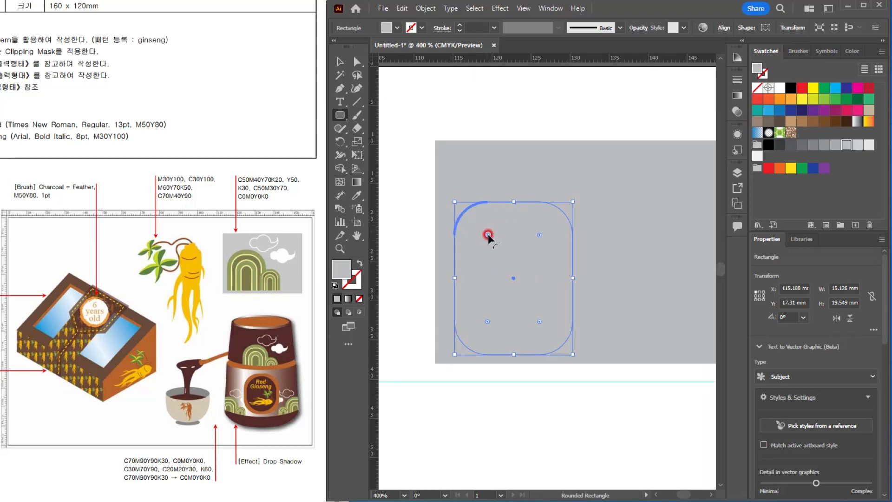
{"action": "left_click_drag", "start_coordinate": [487, 234], "coordinate": [533, 273]}
Step: Move the capsule off the gray panel to the blank area below the horizontal guide
{"action": "left_click", "coordinate": [339, 61]}
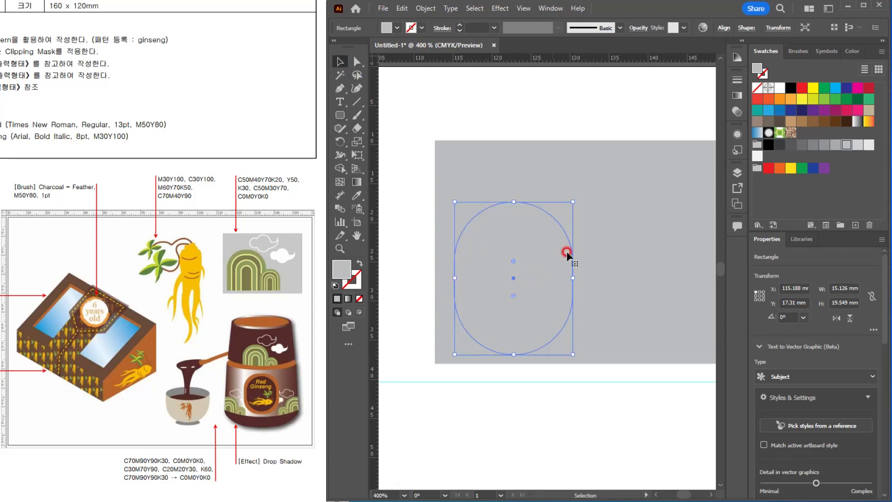
{"action": "left_click_drag", "start_coordinate": [543, 242], "coordinate": [552, 379]}
{"action": "left_click_drag", "start_coordinate": [604, 360], "coordinate": [544, 210]}
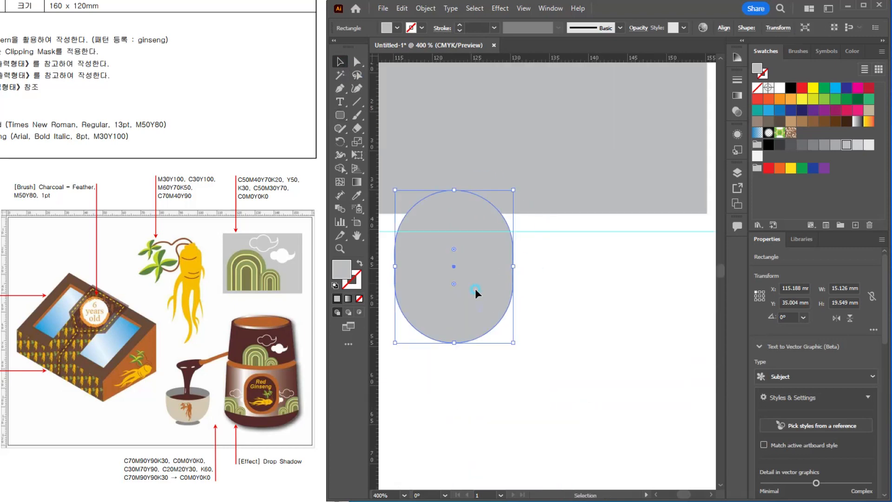
{"action": "left_click_drag", "start_coordinate": [474, 288], "coordinate": [517, 374]}
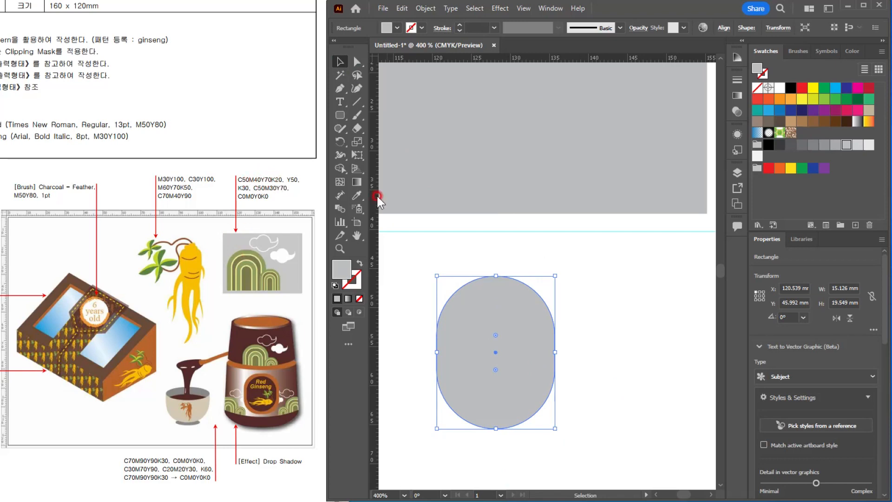
{"action": "double_click", "coordinate": [756, 69]}
{"action": "left_click_drag", "start_coordinate": [557, 169], "coordinate": [592, 150]}
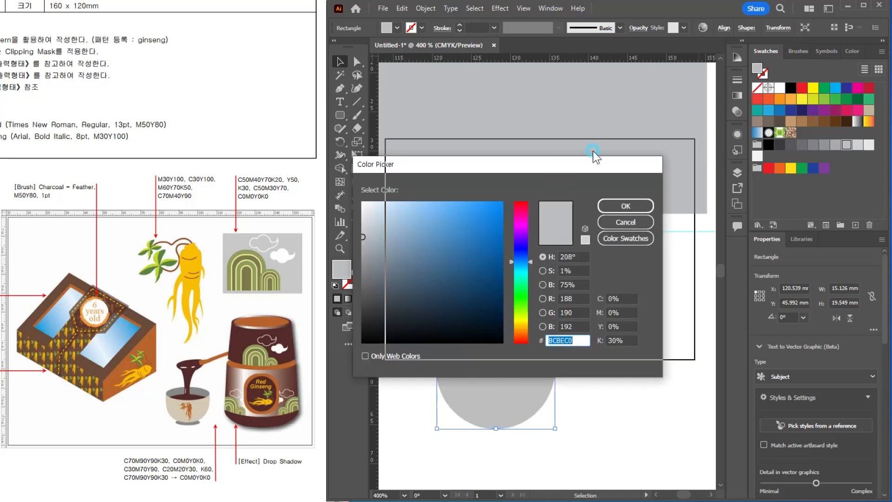
{"action": "left_click", "coordinate": [665, 204]}
Step: Set the capsule's fill color to C 50, M 30, Y 70, K 0
{"action": "left_click", "coordinate": [854, 51]}
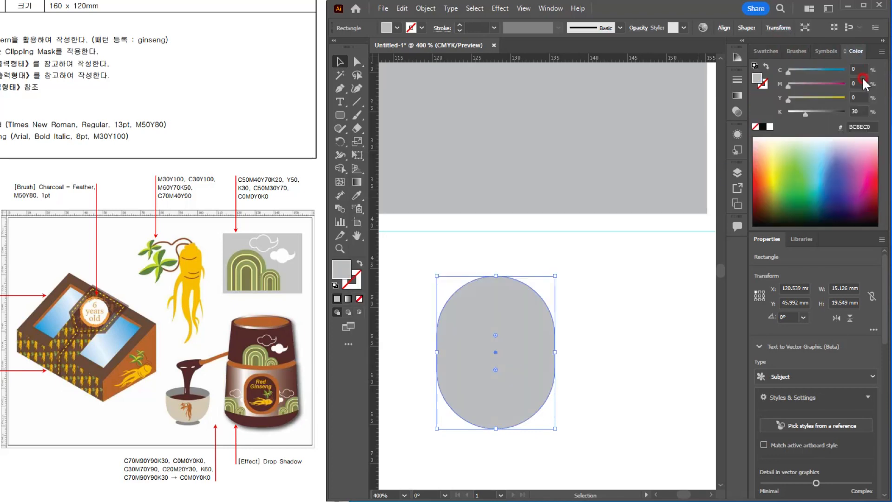
{"action": "left_click", "coordinate": [856, 70]}
{"action": "type", "text": "50"}
{"action": "key", "text": "Tab"}
{"action": "type", "text": "30"}
{"action": "key", "text": "Tab"}
{"action": "type", "text": "70"}
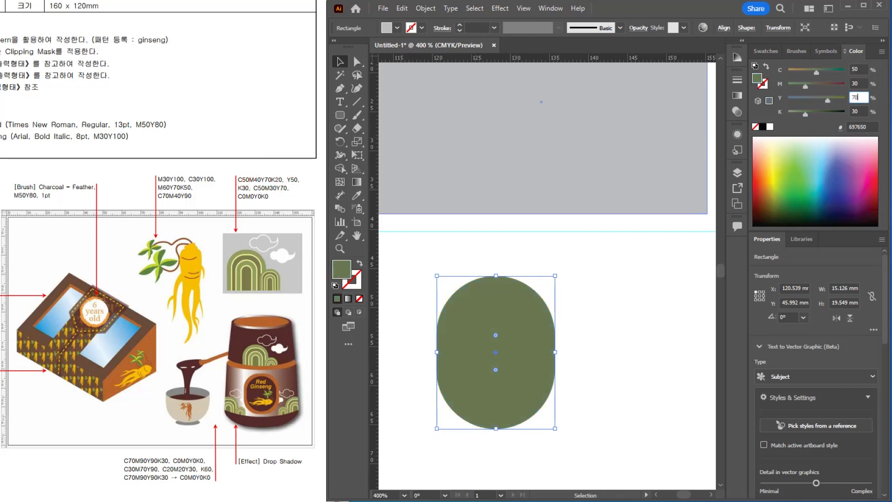
{"action": "key", "text": "Tab"}
{"action": "type", "text": "0"}
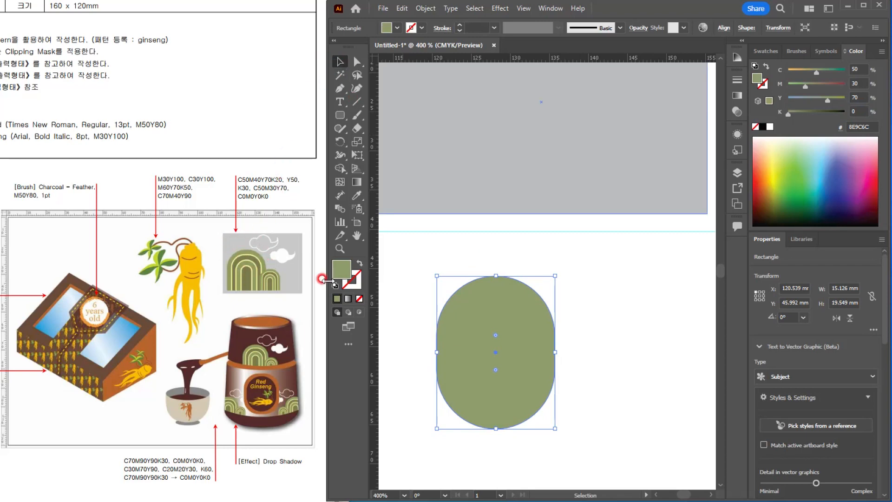
Step: Stretch the green capsule downward to about 26.3 mm high and shift it slightly up
{"action": "left_click", "coordinate": [605, 337]}
{"action": "left_click", "coordinate": [553, 352]}
{"action": "left_click", "coordinate": [494, 424]}
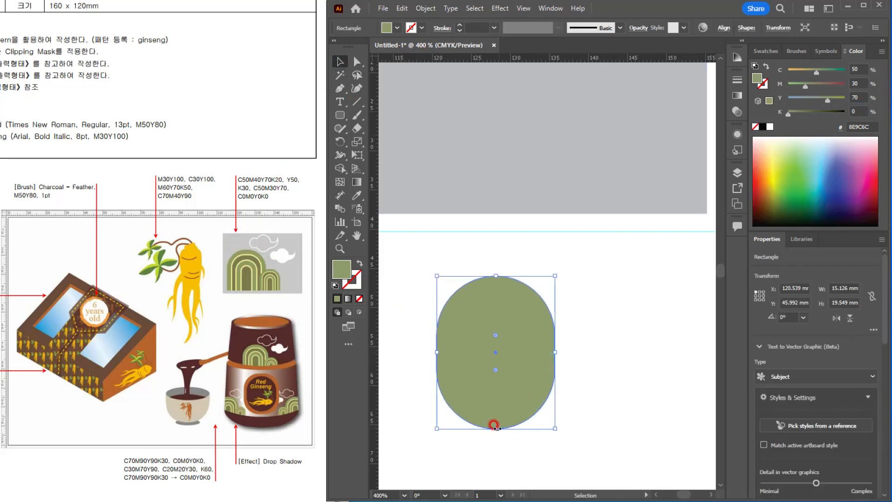
{"action": "left_click_drag", "start_coordinate": [492, 426], "coordinate": [497, 475]}
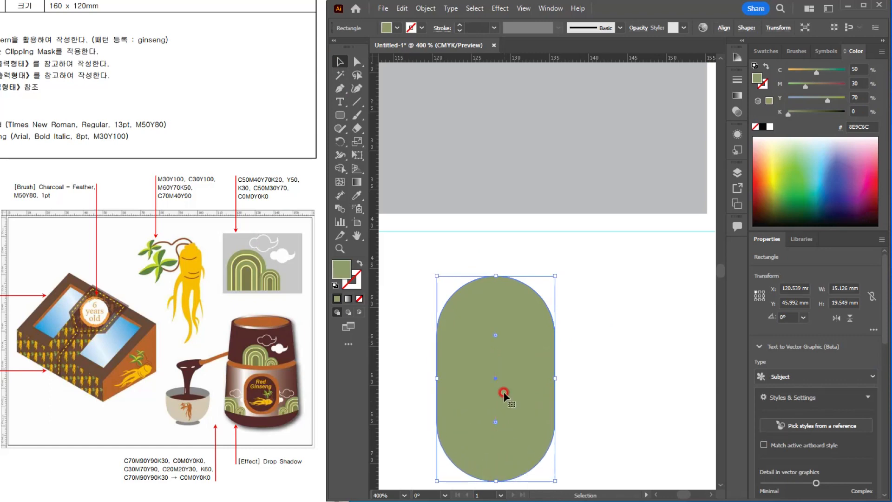
{"action": "left_click_drag", "start_coordinate": [503, 394], "coordinate": [487, 350]}
{"action": "left_click", "coordinate": [587, 321]}
{"action": "left_click", "coordinate": [500, 324]}
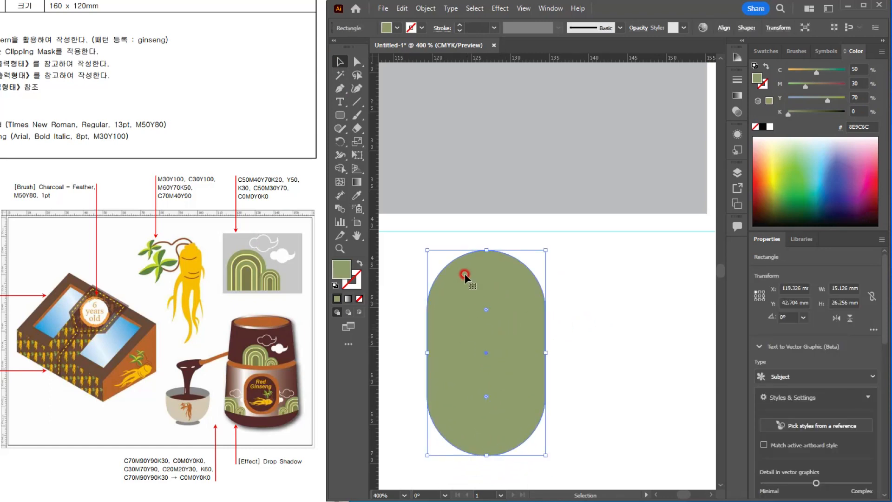
{"action": "left_click_drag", "start_coordinate": [500, 307], "coordinate": [538, 307]}
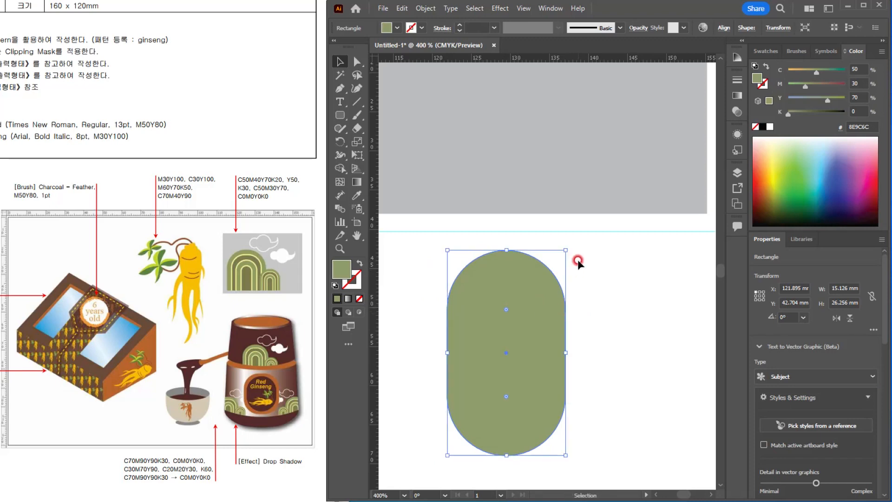
{"action": "left_click_drag", "start_coordinate": [563, 245], "coordinate": [541, 255]}
{"action": "key", "text": "ctrl+z"}
{"action": "left_click_drag", "start_coordinate": [500, 352], "coordinate": [548, 364]}
{"action": "key", "text": "ctrl+z"}
{"action": "key", "text": "ctrl+z"}
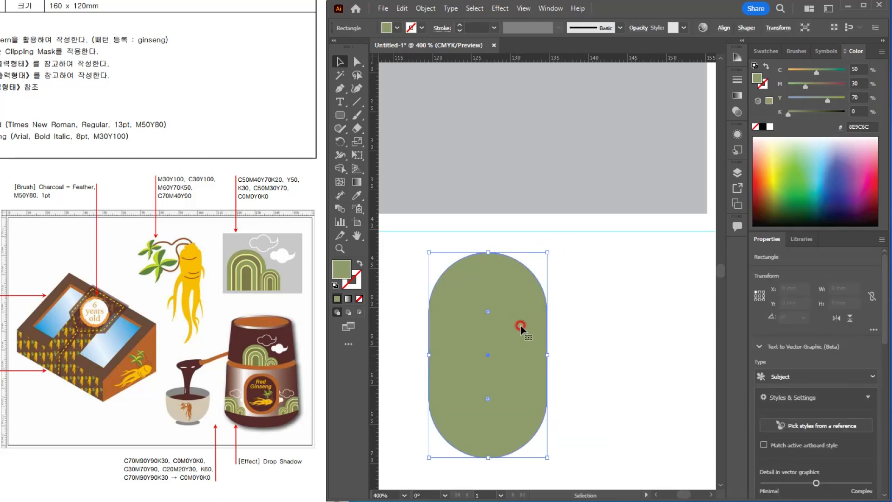
Step: Offset the green capsule's path inward by -1.5 mm with miter joins
{"action": "left_click", "coordinate": [424, 9]}
{"action": "mouse_move", "coordinate": [497, 285]}
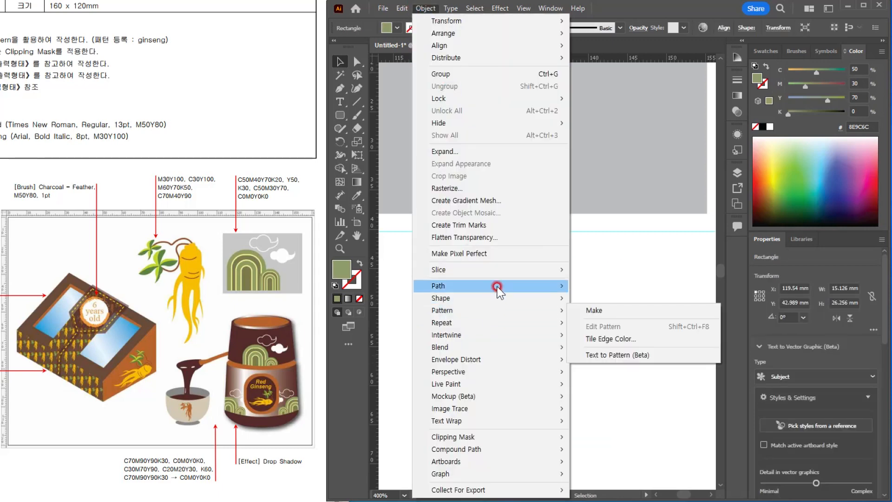
{"action": "left_click", "coordinate": [620, 328]}
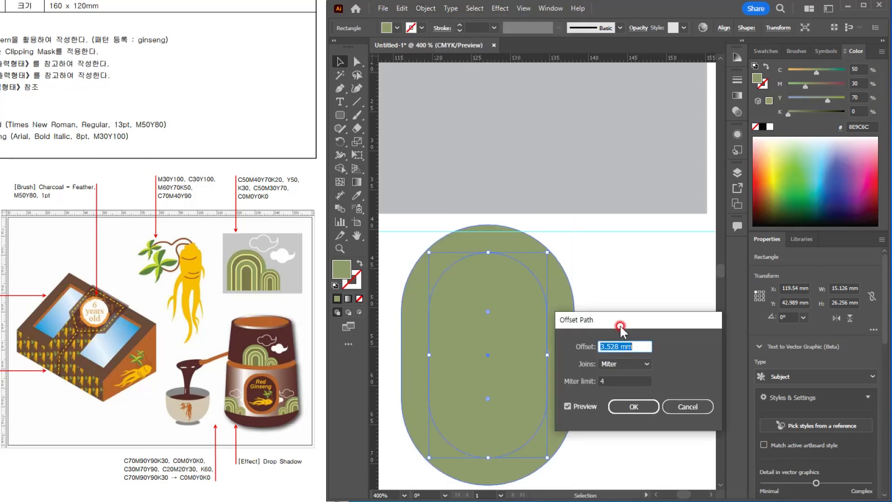
{"action": "type", "text": "-"}
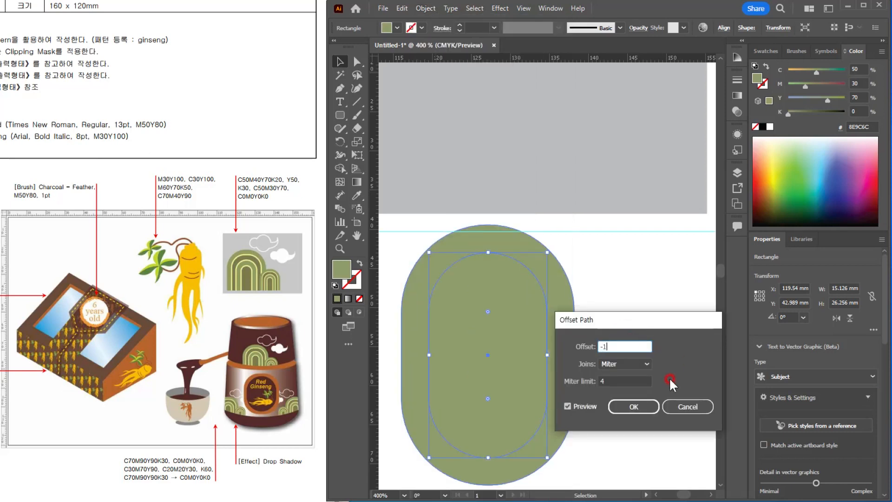
{"action": "type", "text": "1"}
{"action": "left_click", "coordinate": [586, 408]}
{"action": "left_click", "coordinate": [586, 408]}
{"action": "left_click", "coordinate": [627, 365]}
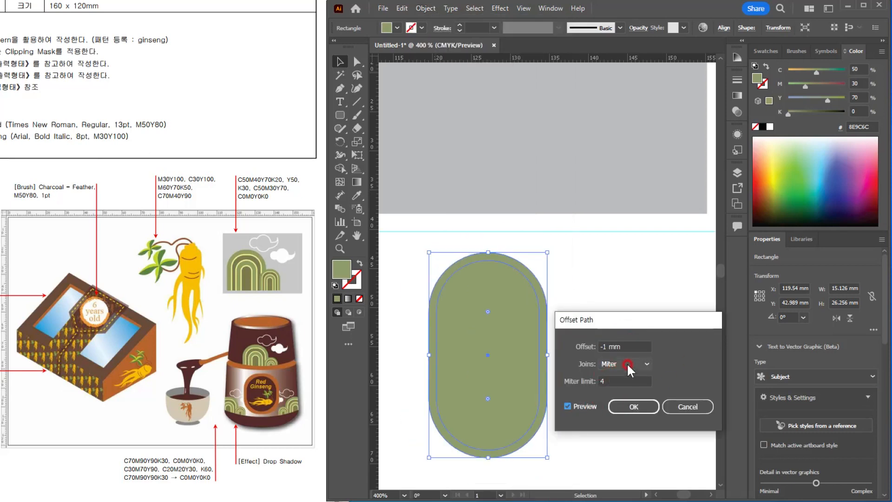
{"action": "key", "text": "shift+Tab"}
{"action": "type", "text": "-"}
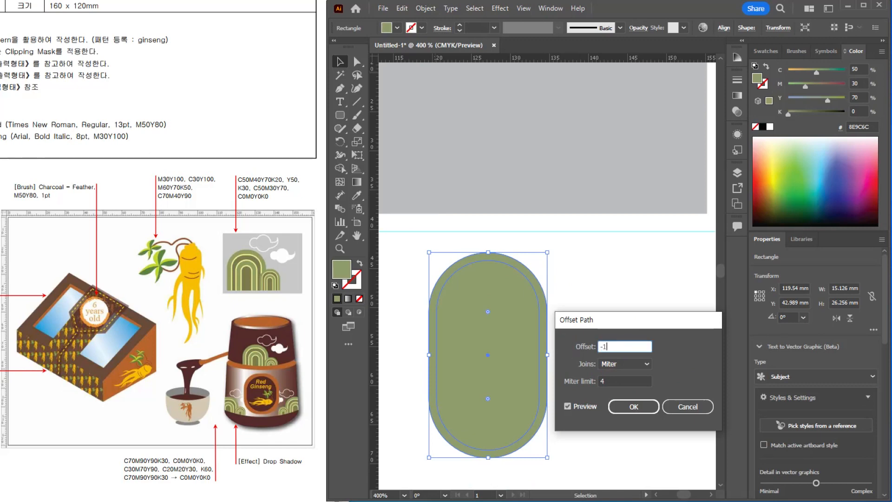
{"action": "left_click", "coordinate": [579, 407]}
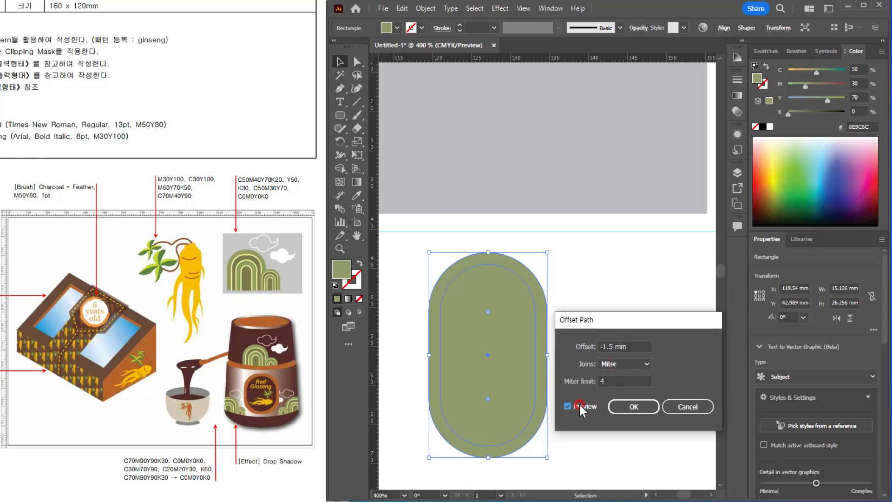
{"action": "left_click", "coordinate": [629, 406]}
Step: Give the inner offset capsule a stroke colored C 0, M 0, Y 50, K 0
{"action": "left_click", "coordinate": [513, 334]}
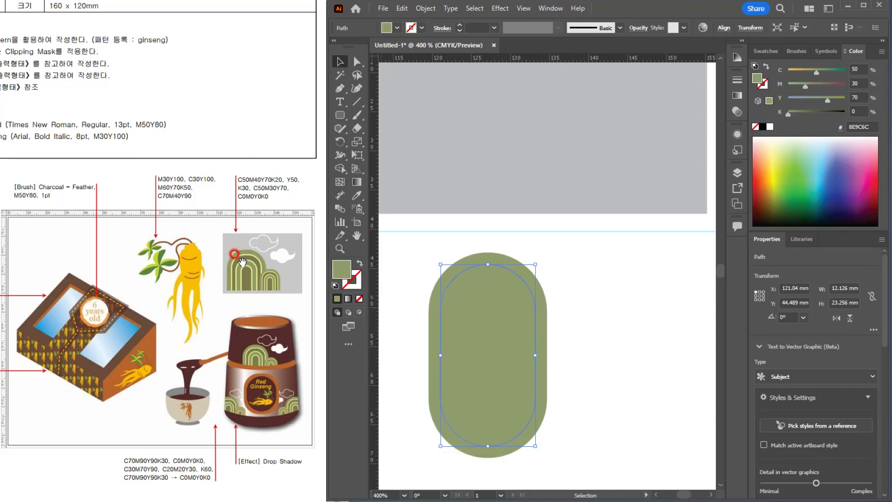
{"action": "left_click", "coordinate": [289, 171]}
{"action": "left_click", "coordinate": [356, 279]}
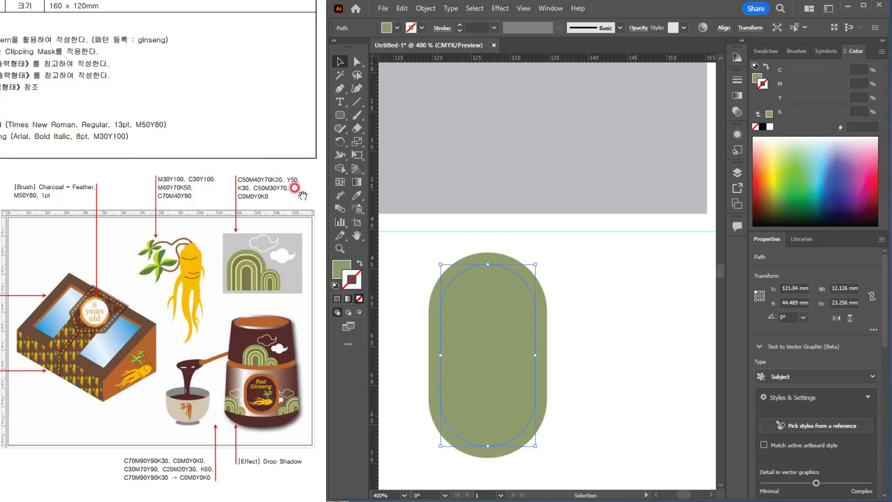
{"action": "double_click", "coordinate": [354, 280]}
{"action": "left_click", "coordinate": [651, 300]}
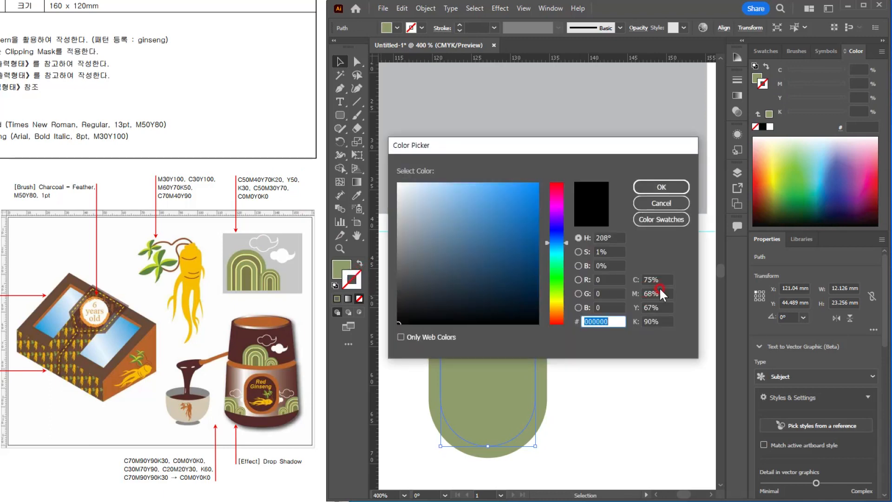
{"action": "key", "text": "Tab"}
{"action": "type", "text": "0"}
{"action": "key", "text": "Tab"}
{"action": "type", "text": "0"}
{"action": "key", "text": "Tab"}
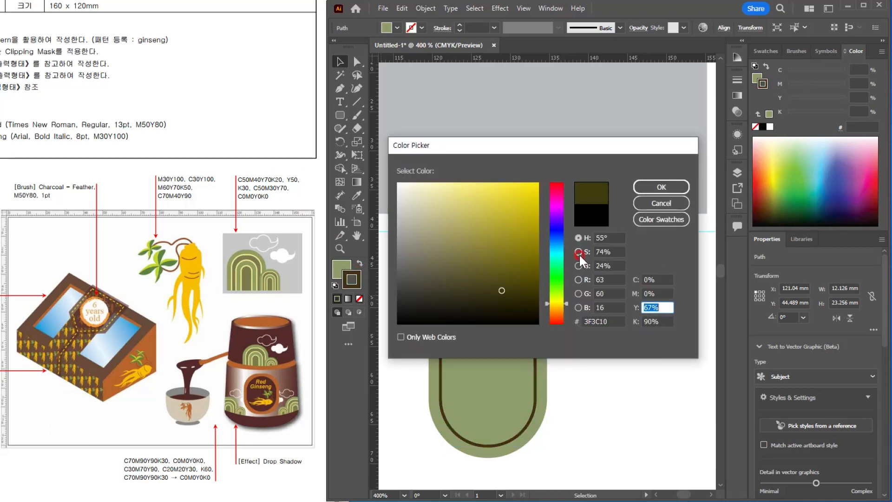
{"action": "type", "text": "50"}
{"action": "key", "text": "Tab"}
{"action": "type", "text": "0"}
{"action": "key", "text": "Return"}
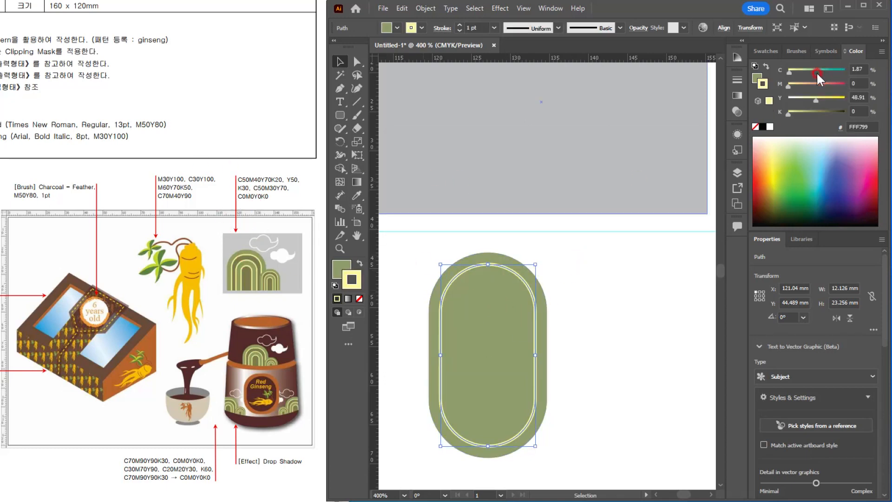
Step: Set the inner capsule's fill color to C 50, M 40, Y 70, K 20
{"action": "left_click", "coordinate": [756, 77]}
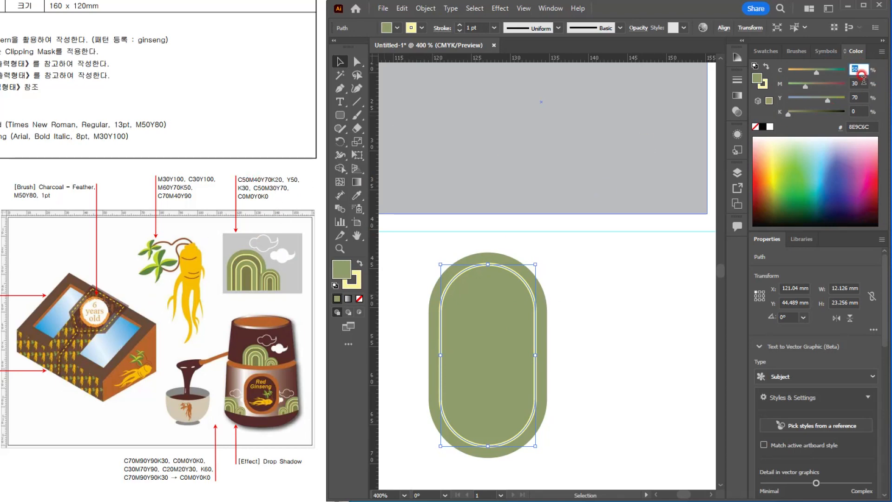
{"action": "key", "text": "Tab"}
{"action": "type", "text": "40"}
{"action": "key", "text": "Tab"}
{"action": "key", "text": "Tab"}
{"action": "type", "text": "20"}
{"action": "key", "text": "Tab"}
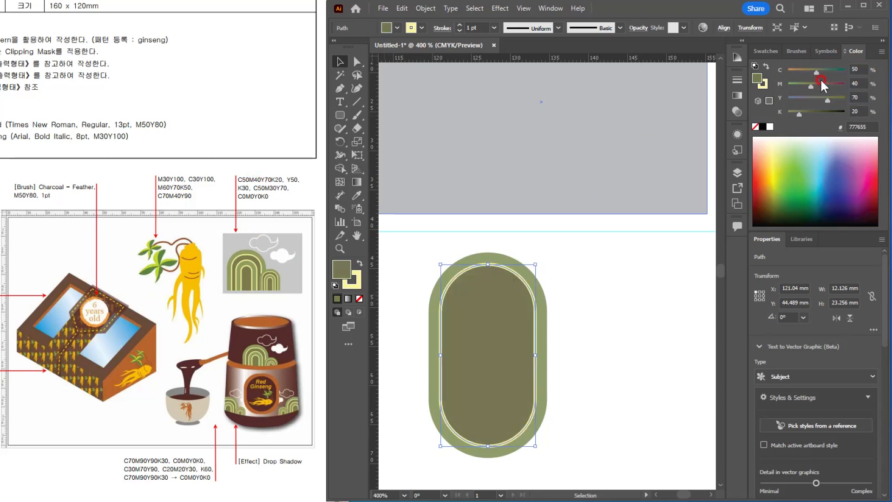
Step: Offset the yellow-outlined inner capsule inward by -1.5 mm to add a third nested capsule
{"action": "left_click", "coordinate": [648, 231]}
{"action": "left_click", "coordinate": [503, 329]}
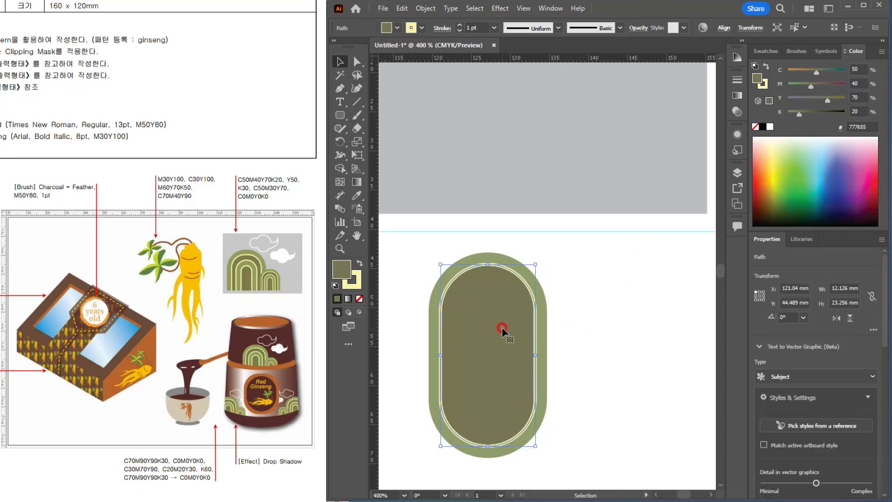
{"action": "left_click", "coordinate": [521, 171], "text": "shift"}
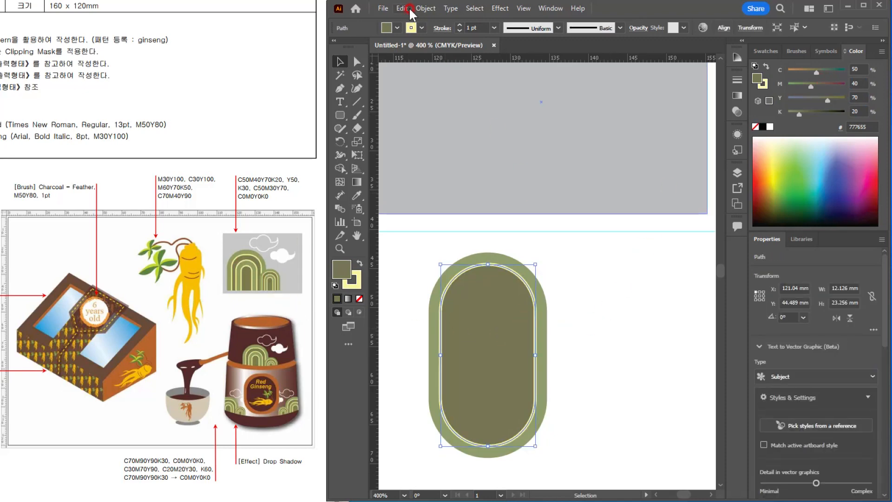
{"action": "left_click", "coordinate": [423, 8]}
{"action": "mouse_move", "coordinate": [466, 285]}
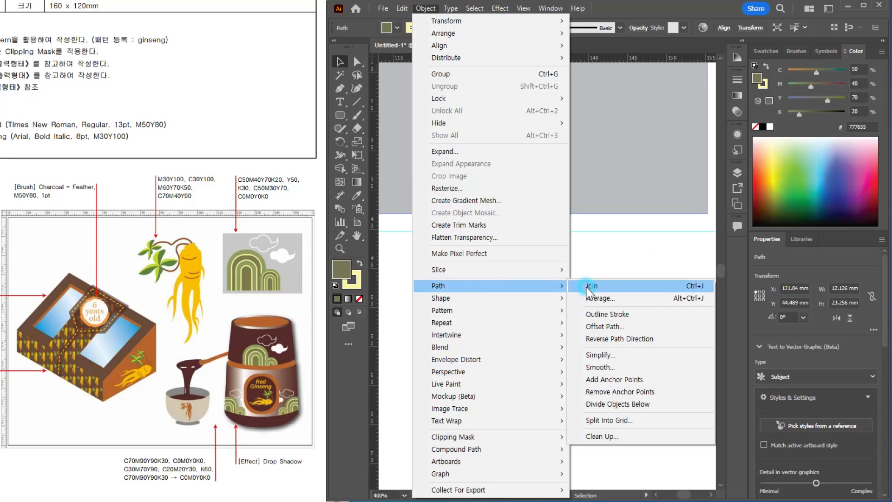
{"action": "left_click", "coordinate": [595, 325]}
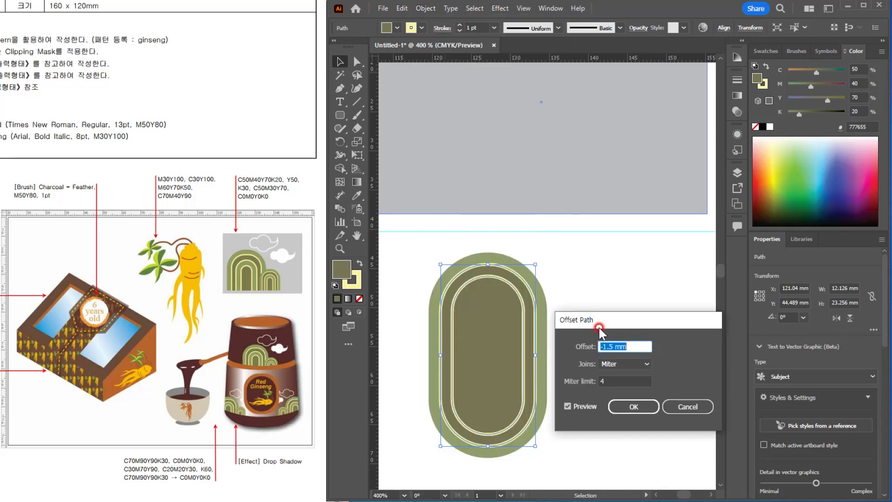
{"action": "left_click", "coordinate": [634, 409]}
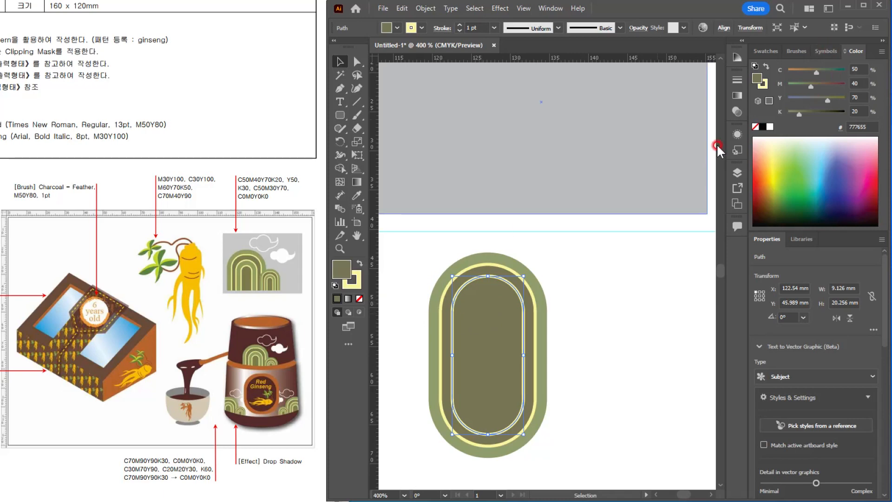
Step: Set the third capsule's fill color to C 50, M 30, Y 70, K 0
{"action": "left_click", "coordinate": [850, 83]}
{"action": "type", "text": "30"}
{"action": "key", "text": "Tab"}
{"action": "key", "text": "Tab"}
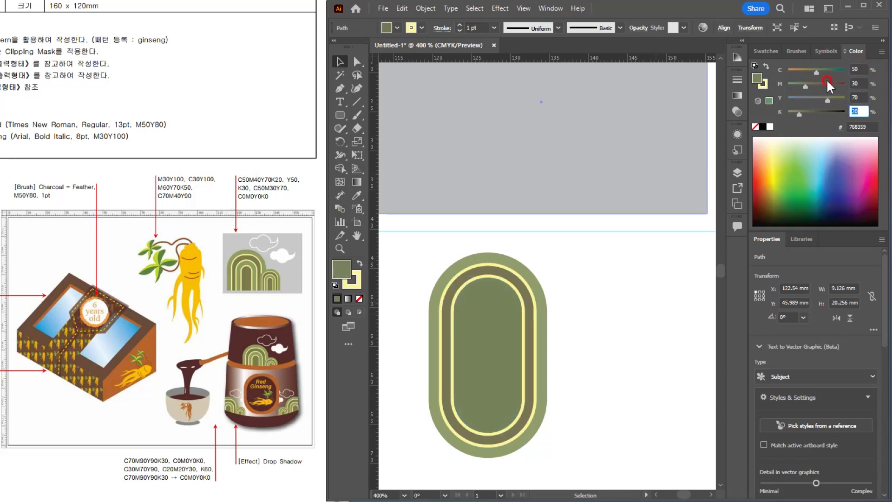
{"action": "type", "text": "0"}
{"action": "key", "text": "Tab"}
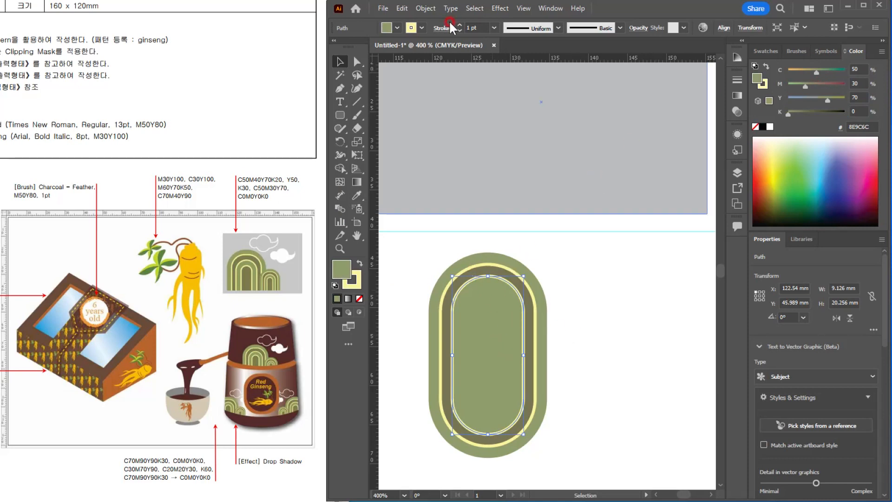
Step: Offset the third capsule inward by -1.5 mm to create the innermost capsule
{"action": "left_click", "coordinate": [425, 10]}
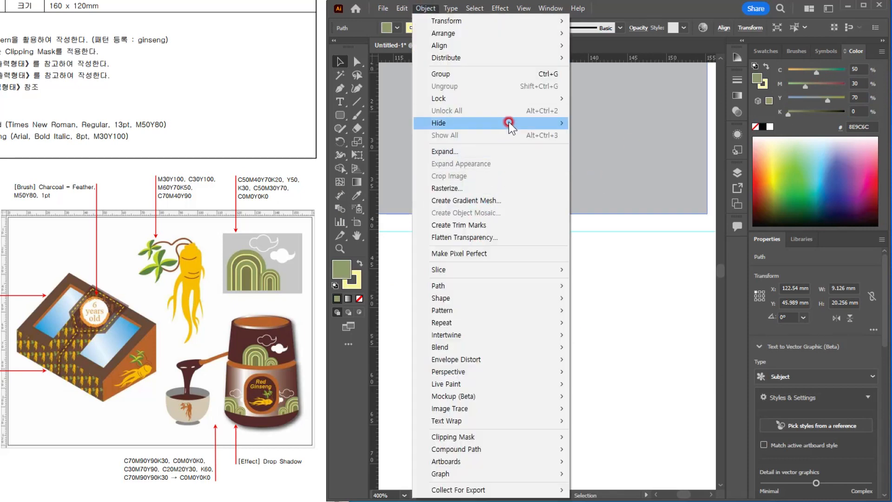
{"action": "mouse_move", "coordinate": [524, 285]}
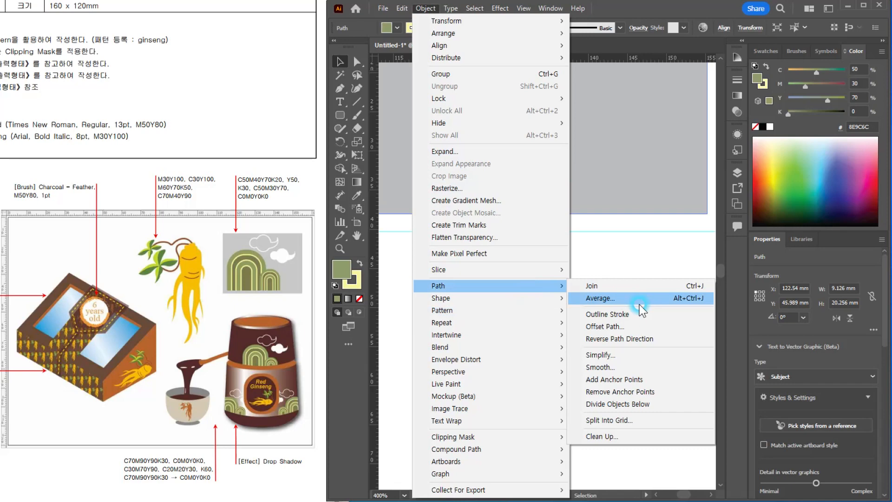
{"action": "left_click", "coordinate": [617, 319]}
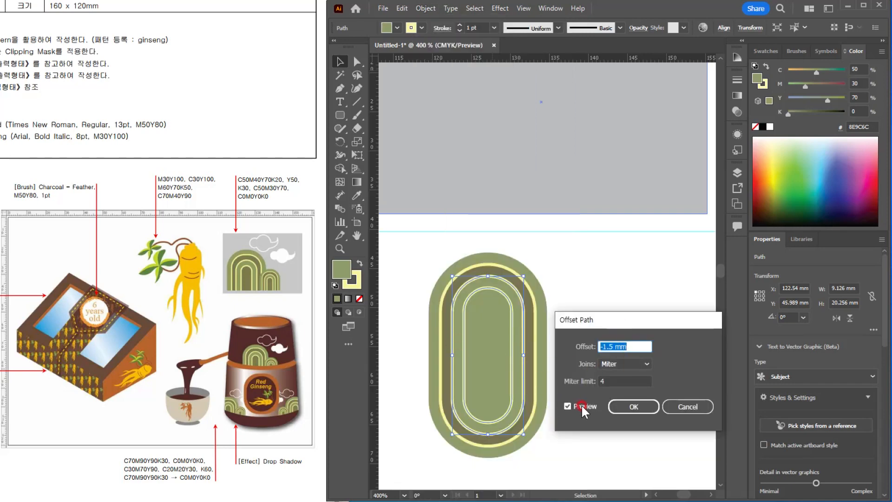
{"action": "left_click", "coordinate": [634, 399]}
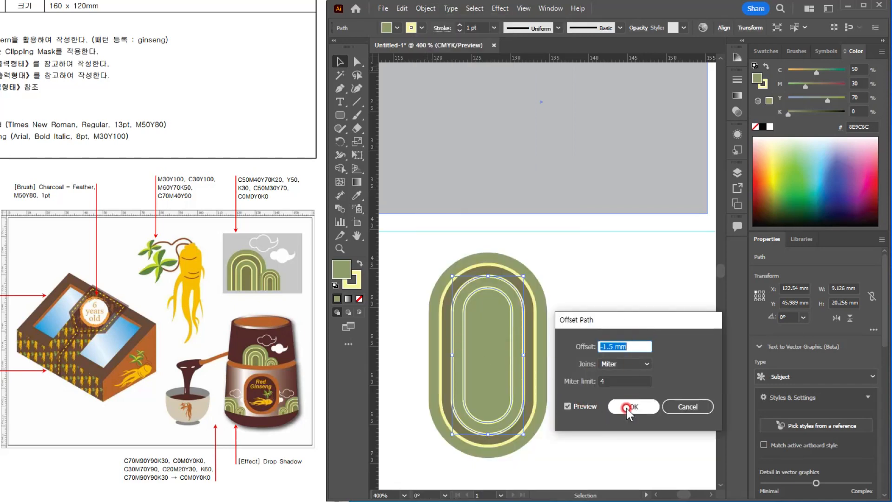
Step: Copy the dark olive ring's fill and yellow stroke onto the innermost capsule with the Eyedropper, and deselect it
{"action": "left_click", "coordinate": [765, 235]}
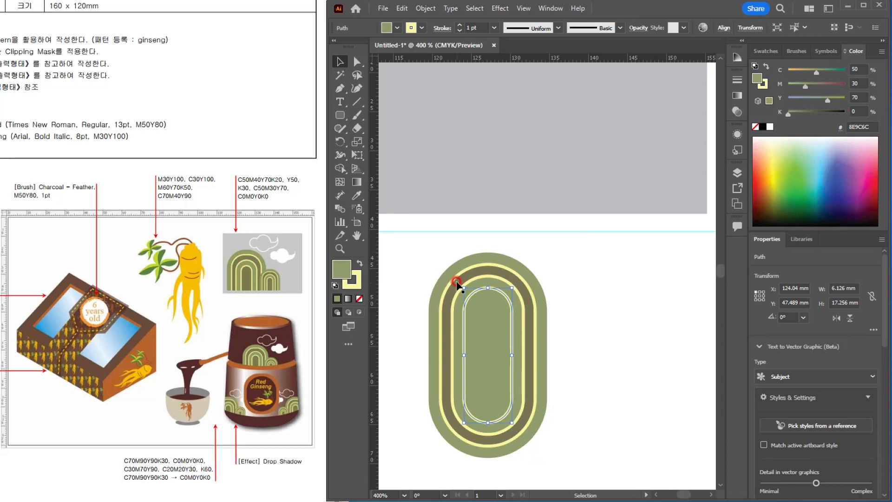
{"action": "key", "text": "i"}
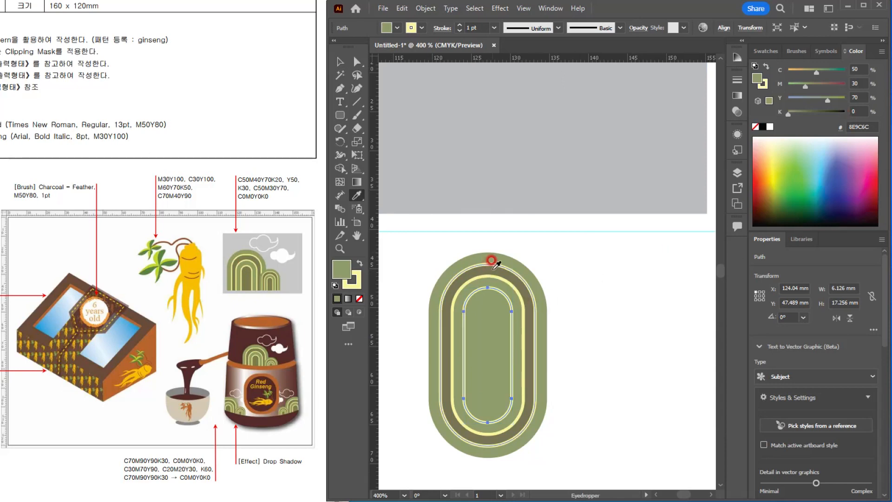
{"action": "left_click", "coordinate": [493, 266]}
{"action": "key", "text": "v"}
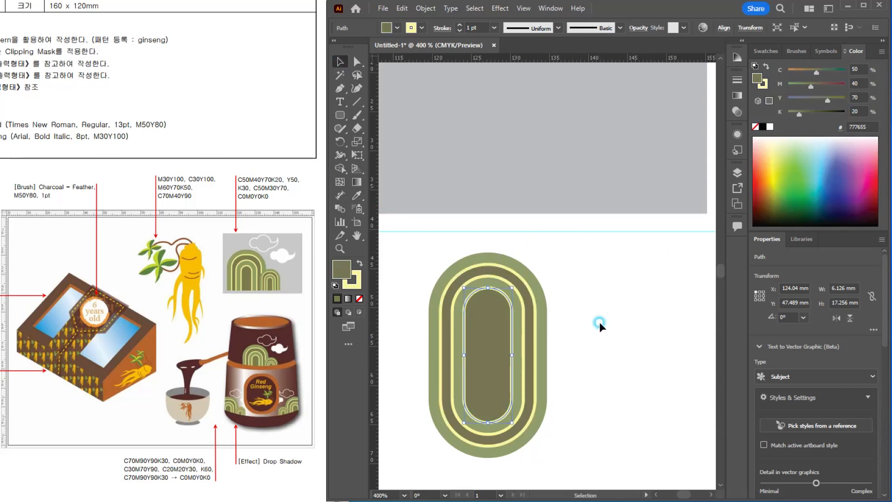
{"action": "left_click", "coordinate": [602, 333]}
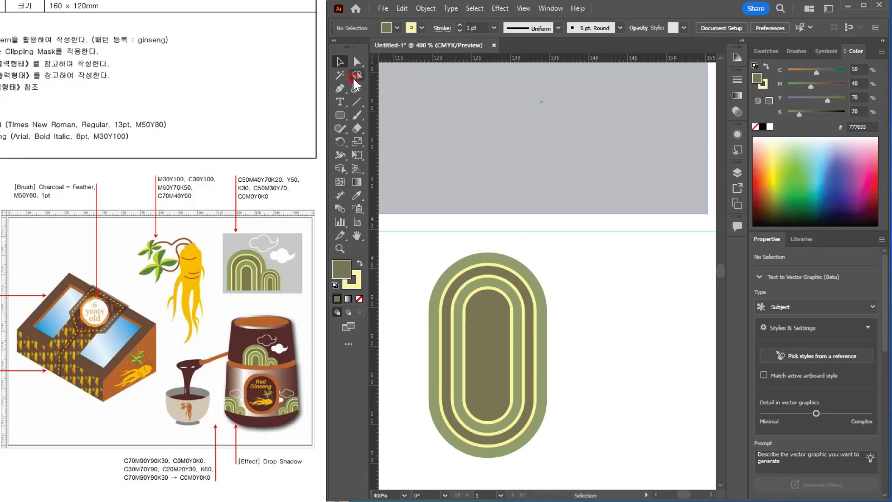
Step: Delete the bottom anchor points of all four nested capsules to leave flat-bottomed arches
{"action": "key", "text": "a"}
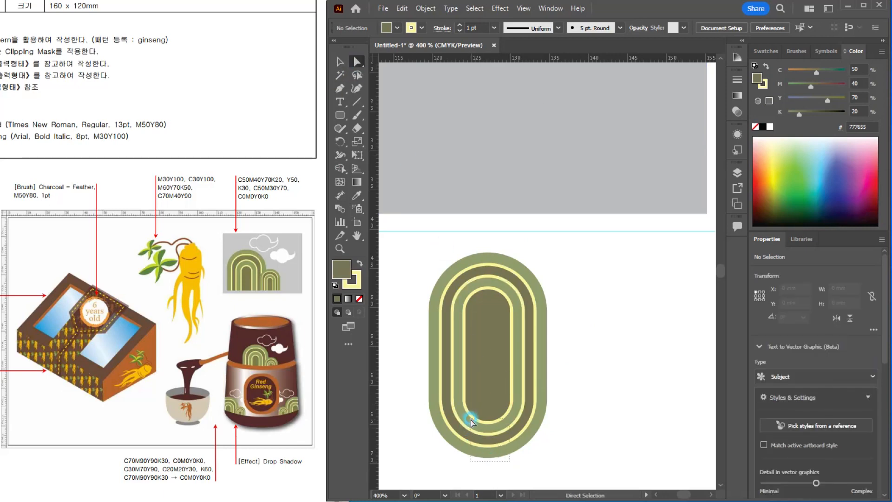
{"action": "left_click", "coordinate": [470, 421]}
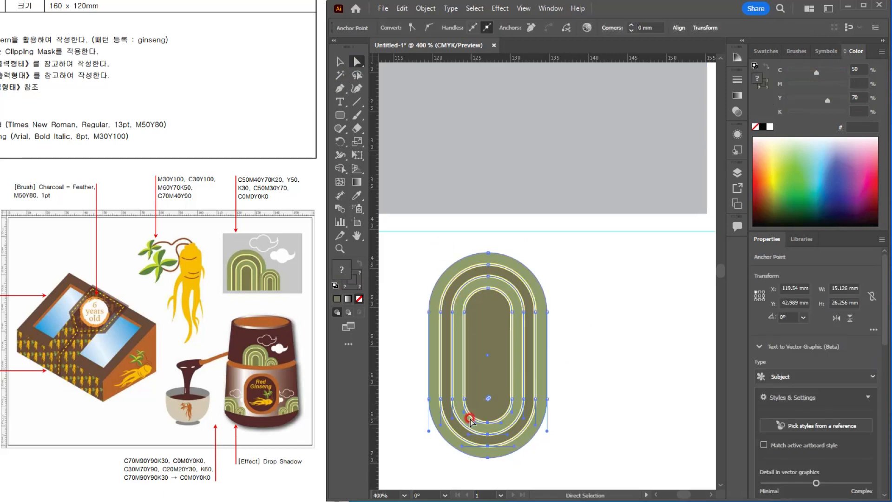
{"action": "key", "text": "Delete"}
{"action": "left_click", "coordinate": [340, 62]}
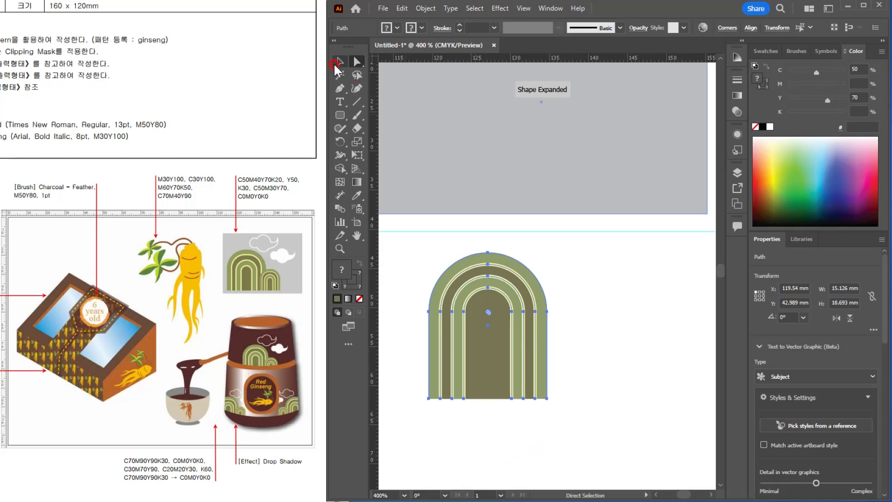
{"action": "left_click", "coordinate": [591, 379]}
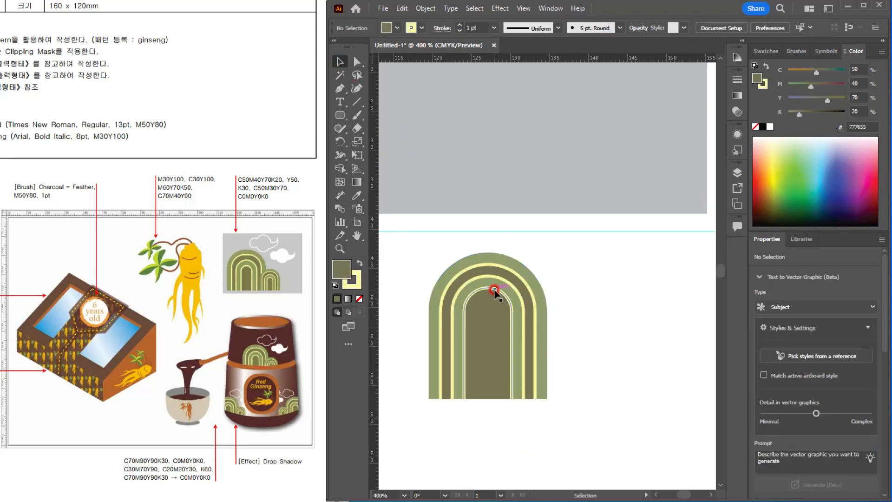
Step: Expand the fill and stroke of all four nested arches into shapes, checking the result in outline view
{"action": "key", "text": "ctrl+y"}
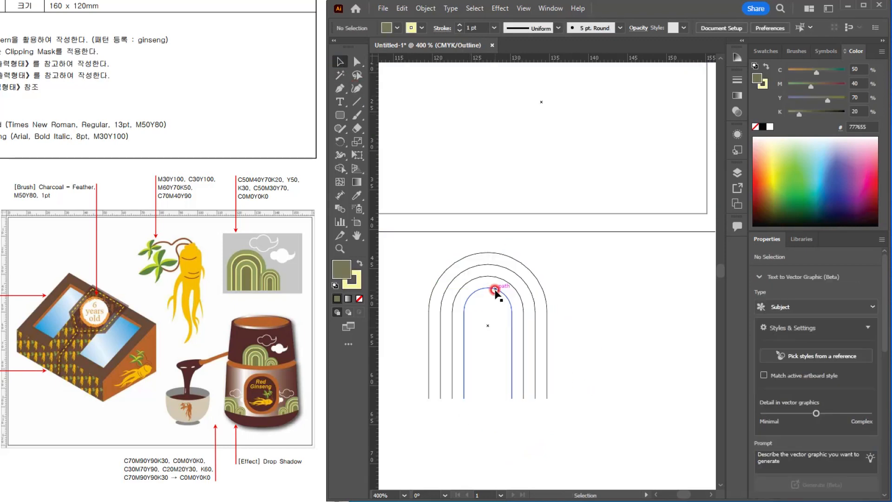
{"action": "key", "text": "ctrl+y"}
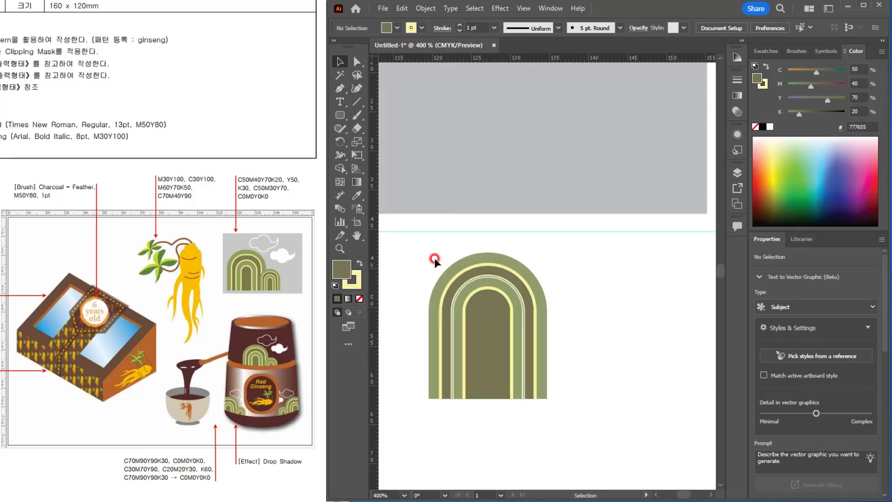
{"action": "left_click_drag", "start_coordinate": [404, 261], "coordinate": [541, 380]}
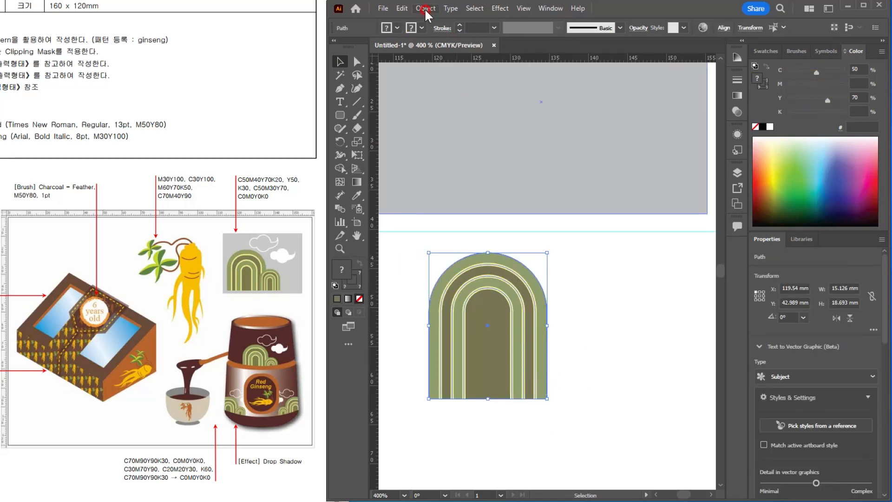
{"action": "left_click", "coordinate": [425, 9]}
{"action": "left_click", "coordinate": [438, 152]}
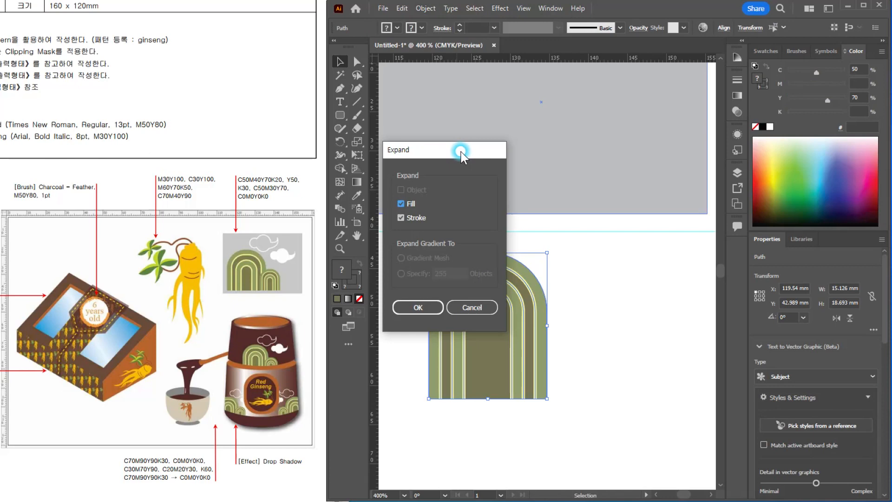
{"action": "left_click", "coordinate": [434, 301]}
{"action": "left_click", "coordinate": [628, 313]}
{"action": "key", "text": "ctrl+y"}
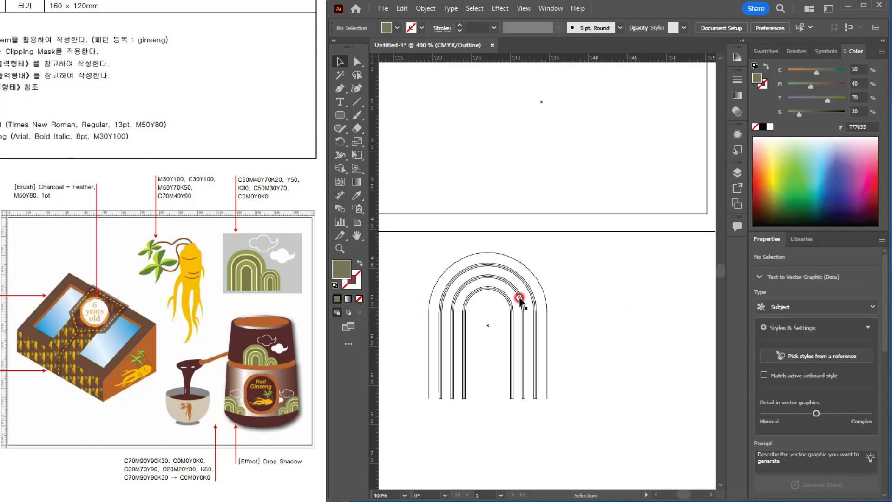
{"action": "scroll", "coordinate": [490, 287], "scroll_direction": "up", "scroll_amount": 3}
{"action": "scroll", "coordinate": [494, 288], "scroll_direction": "down", "scroll_amount": 5}
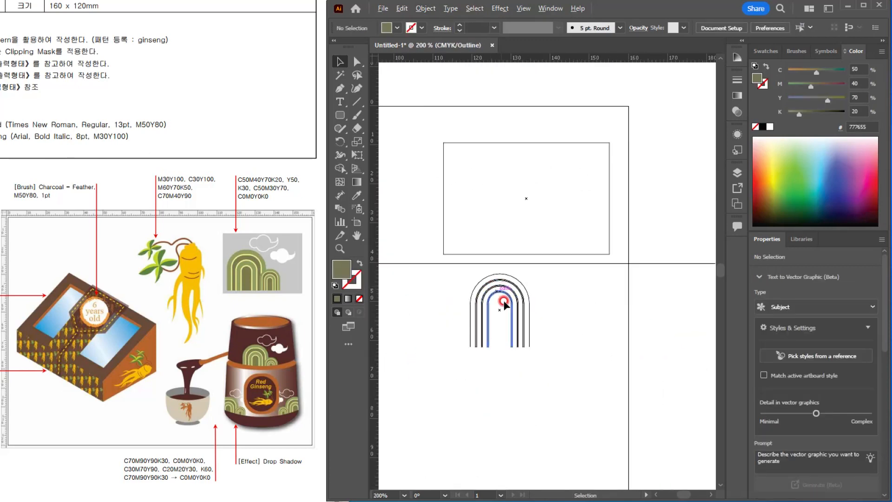
{"action": "scroll", "coordinate": [504, 303], "scroll_direction": "up", "scroll_amount": 2}
{"action": "key", "text": "ctrl+y"}
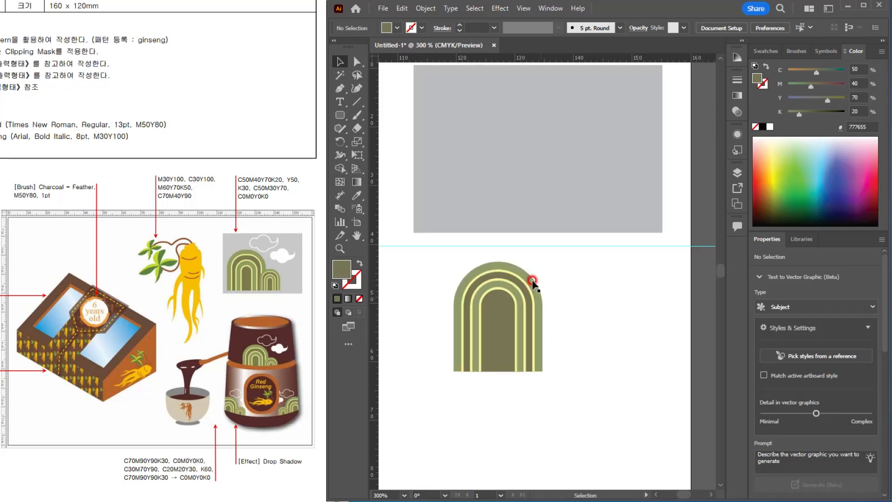
Step: Move the whole nested arch motif onto the lower-left area of the gray panel
{"action": "left_click_drag", "start_coordinate": [424, 278], "coordinate": [602, 399]}
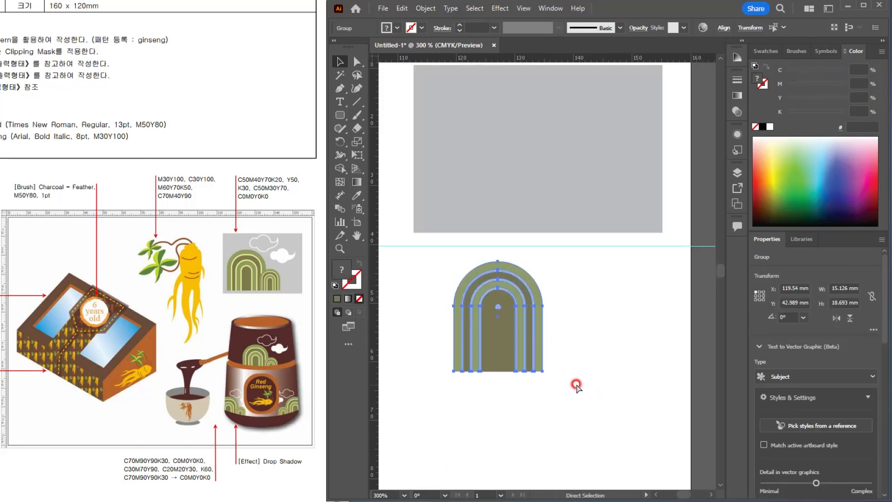
{"action": "left_click_drag", "start_coordinate": [489, 309], "coordinate": [460, 163]}
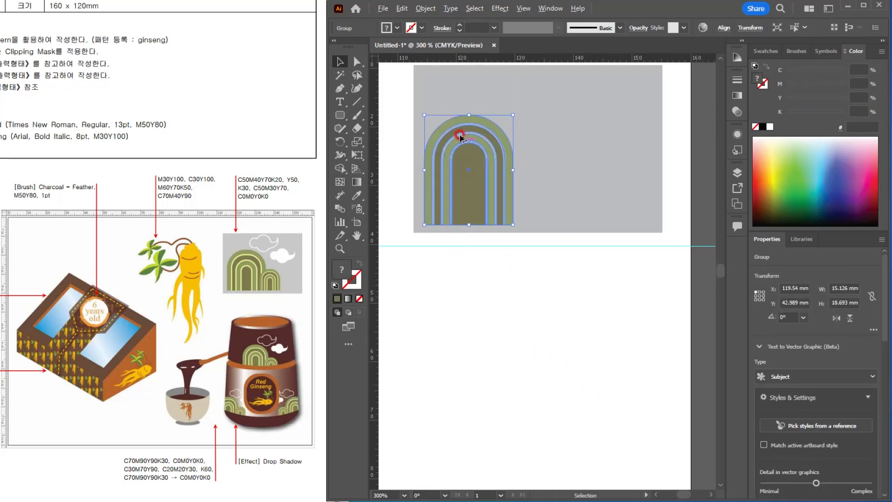
{"action": "scroll", "coordinate": [462, 169], "scroll_direction": "up", "scroll_amount": 1}
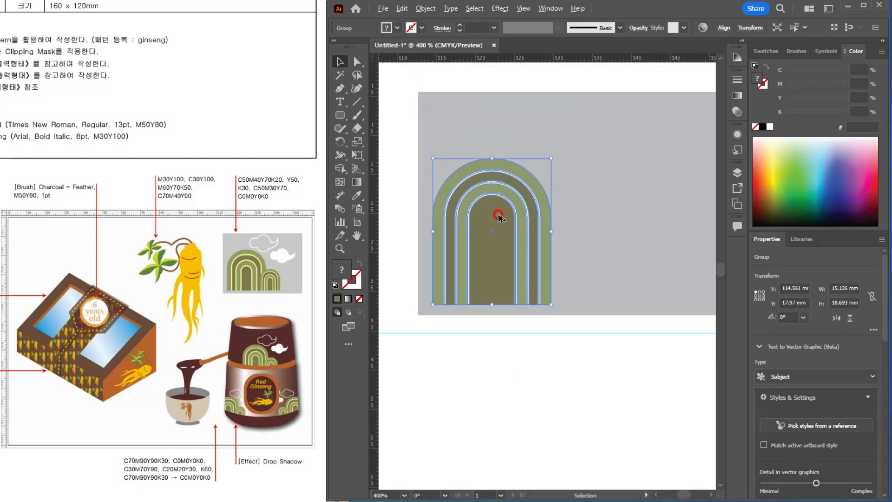
Step: Duplicate the arch motif to its right, scale the copy to about 8.9 x 11 mm, and overlap it with the large arch's base
{"action": "left_click_drag", "start_coordinate": [499, 217], "coordinate": [556, 218]}
{"action": "left_click_drag", "start_coordinate": [580, 219], "coordinate": [592, 218]}
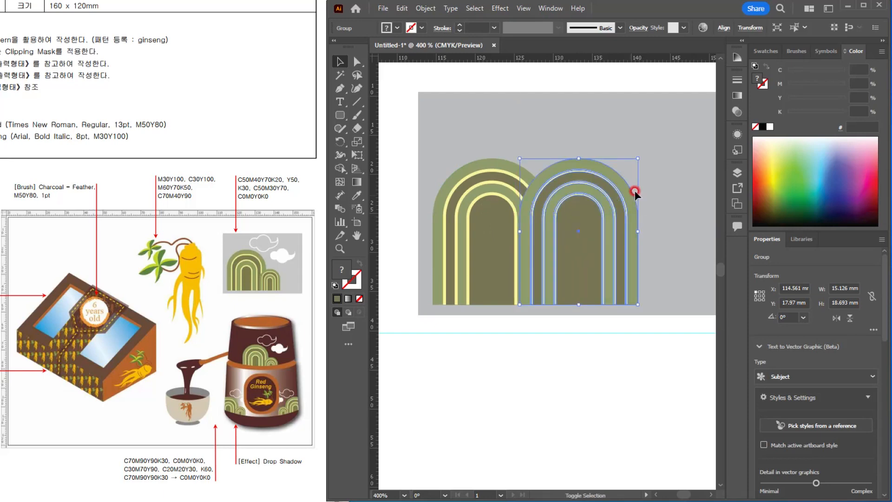
{"action": "left_click_drag", "start_coordinate": [637, 157], "coordinate": [590, 219]}
{"action": "left_click_drag", "start_coordinate": [570, 269], "coordinate": [576, 267]}
{"action": "scroll", "coordinate": [605, 255], "scroll_direction": "down", "scroll_amount": 1}
{"action": "left_click_drag", "start_coordinate": [616, 168], "coordinate": [549, 196]}
{"action": "scroll", "coordinate": [540, 198], "scroll_direction": "up", "scroll_amount": 1}
{"action": "scroll", "coordinate": [581, 210], "scroll_direction": "up", "scroll_amount": 1}
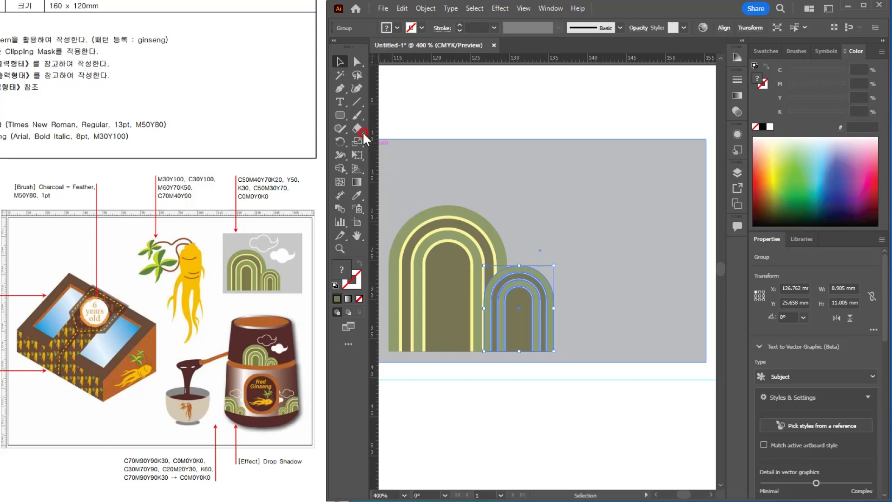
Step: Build a cloud body above the arches from a small and two larger overlapping white circles, the larger ones about 7.4 mm wide
{"action": "left_click_drag", "start_coordinate": [342, 116], "coordinate": [366, 139]}
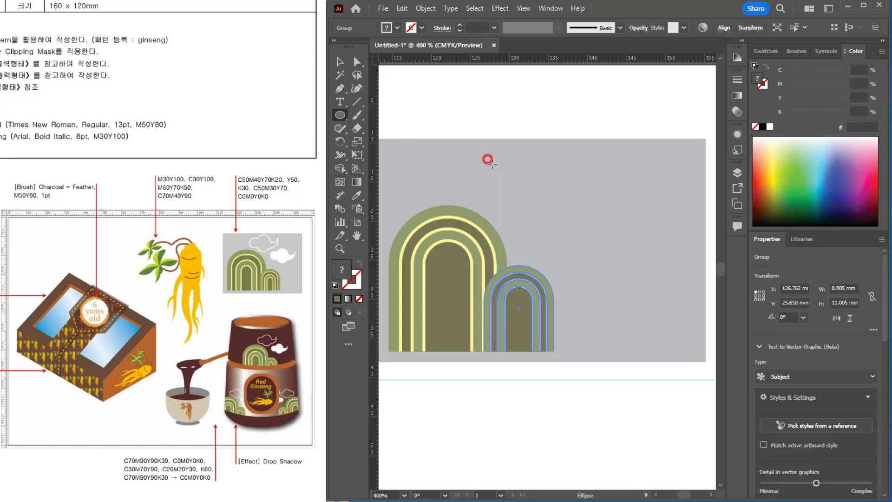
{"action": "left_click_drag", "start_coordinate": [491, 162], "coordinate": [559, 188]}
{"action": "left_click", "coordinate": [348, 63]}
{"action": "left_click_drag", "start_coordinate": [558, 189], "coordinate": [575, 200]}
{"action": "left_click_drag", "start_coordinate": [538, 167], "coordinate": [543, 195]}
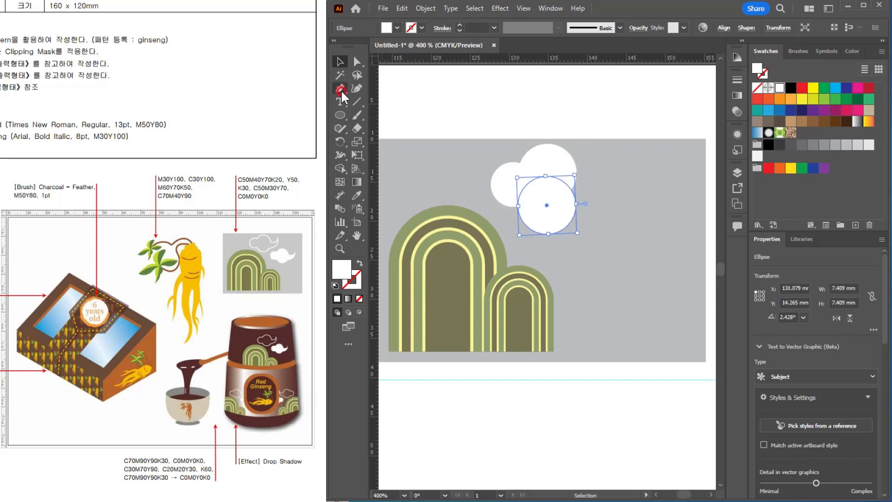
Step: Draw a curved, pointed white tail at the cloud's right side with the Pen tool and nudge it slightly down
{"action": "left_click", "coordinate": [340, 88]}
{"action": "left_click", "coordinate": [619, 176], "text": "ctrl"}
{"action": "left_click", "coordinate": [564, 173]}
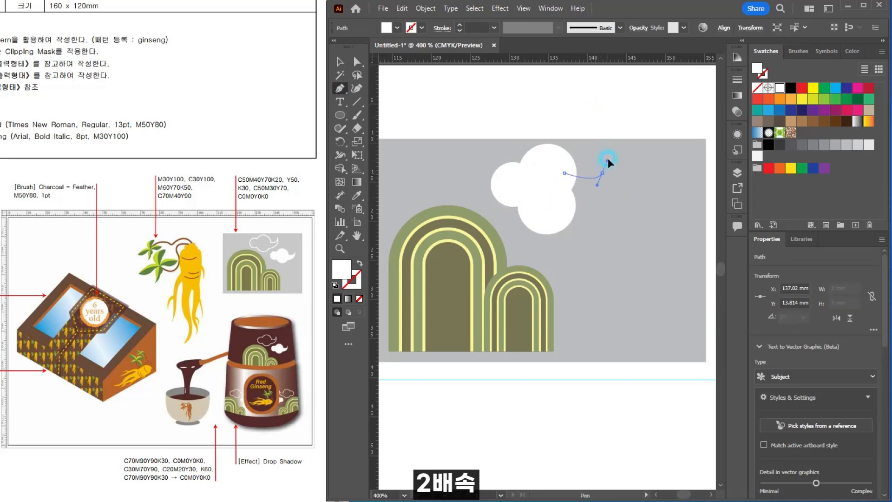
{"action": "left_click_drag", "start_coordinate": [605, 155], "coordinate": [607, 138]}
{"action": "left_click", "coordinate": [605, 155]}
{"action": "left_click_drag", "start_coordinate": [570, 203], "coordinate": [527, 213]}
{"action": "left_click", "coordinate": [571, 202]}
{"action": "left_click", "coordinate": [564, 173]}
{"action": "left_click", "coordinate": [341, 62]}
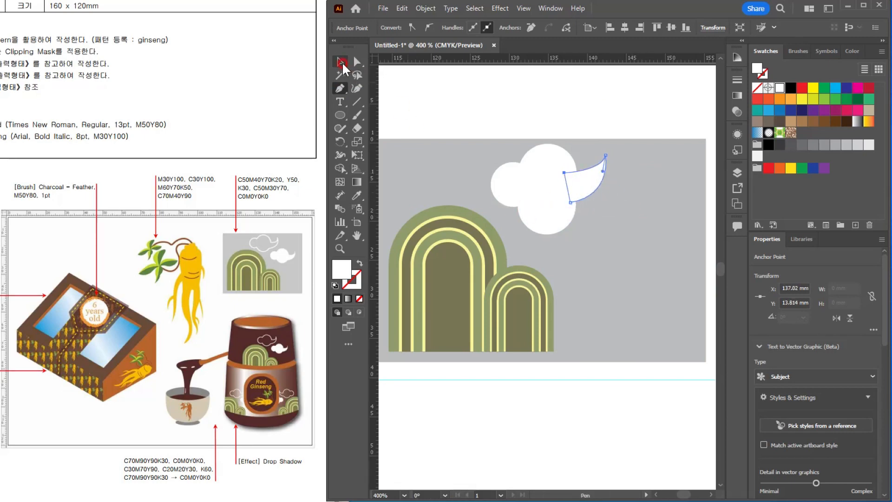
{"action": "left_click", "coordinate": [526, 112]}
{"action": "left_click_drag", "start_coordinate": [588, 189], "coordinate": [588, 193]}
Step: Unite the three circles and the tail into one cloud shape and stretch it to about 16.7 mm wide
{"action": "left_click", "coordinate": [543, 172], "text": "shift"}
{"action": "left_click", "coordinate": [547, 222], "text": "shift"}
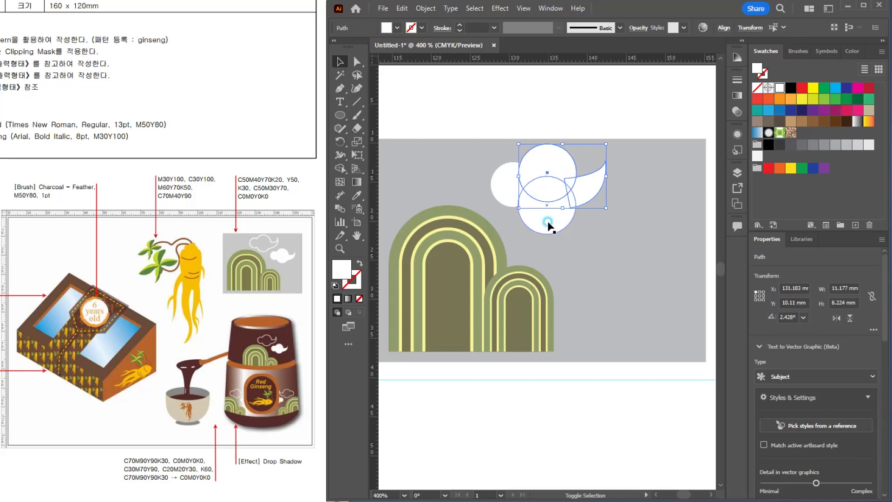
{"action": "left_click", "coordinate": [506, 184], "text": "shift"}
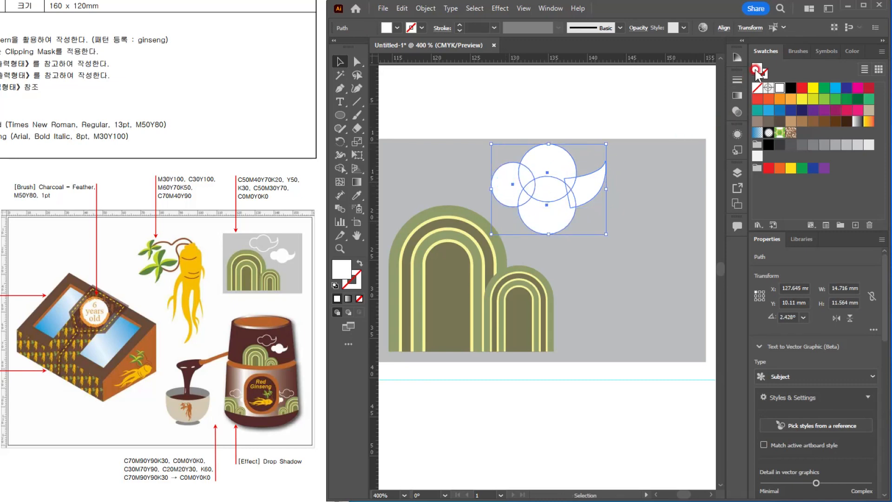
{"action": "key", "text": "shift+ctrl+F9"}
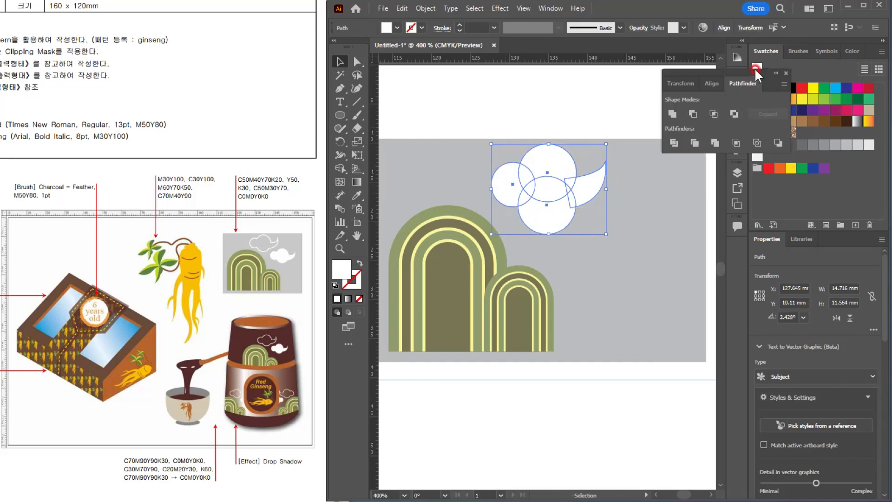
{"action": "left_click", "coordinate": [674, 115]}
{"action": "left_click_drag", "start_coordinate": [606, 189], "coordinate": [622, 185]}
Step: Duplicate the cloud to the panel's lower right and scale the original to about 16.2 x 11.2 mm and the copy to about 13.4 x 9.3 mm
{"action": "left_click_drag", "start_coordinate": [553, 187], "coordinate": [623, 262]}
{"action": "left_click", "coordinate": [578, 212], "text": "shift"}
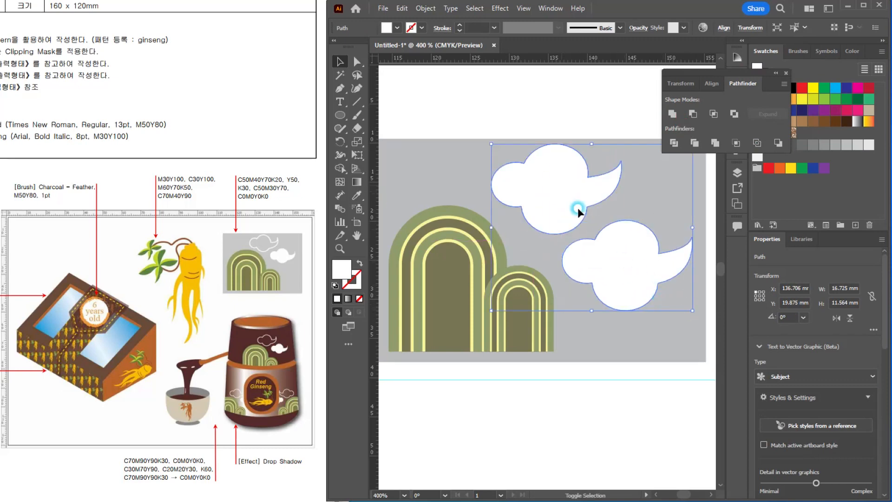
{"action": "left_click_drag", "start_coordinate": [693, 311], "coordinate": [650, 297]}
{"action": "left_click", "coordinate": [644, 317]}
{"action": "left_click_drag", "start_coordinate": [602, 247], "coordinate": [610, 319]}
{"action": "key", "text": "space"}
{"action": "left_click_drag", "start_coordinate": [526, 253], "coordinate": [504, 255]}
{"action": "left_click_drag", "start_coordinate": [554, 290], "coordinate": [572, 303]}
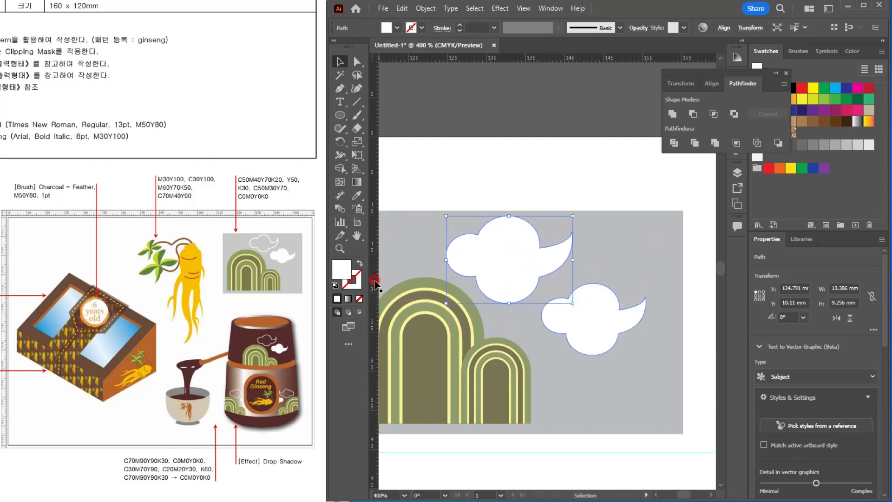
Step: Swap the upper cloud's fill and stroke to get a 1 pt white outline, and expand that outline into a filled shape
{"action": "left_click", "coordinate": [358, 260]}
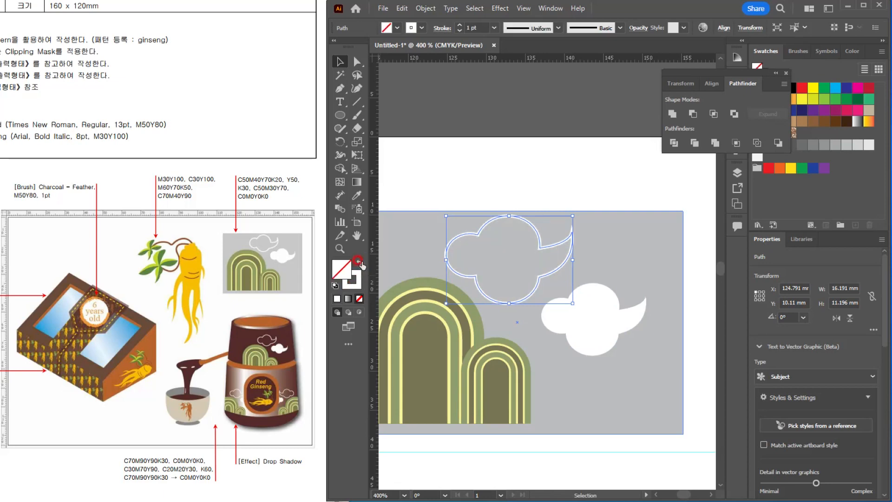
{"action": "left_click", "coordinate": [520, 166]}
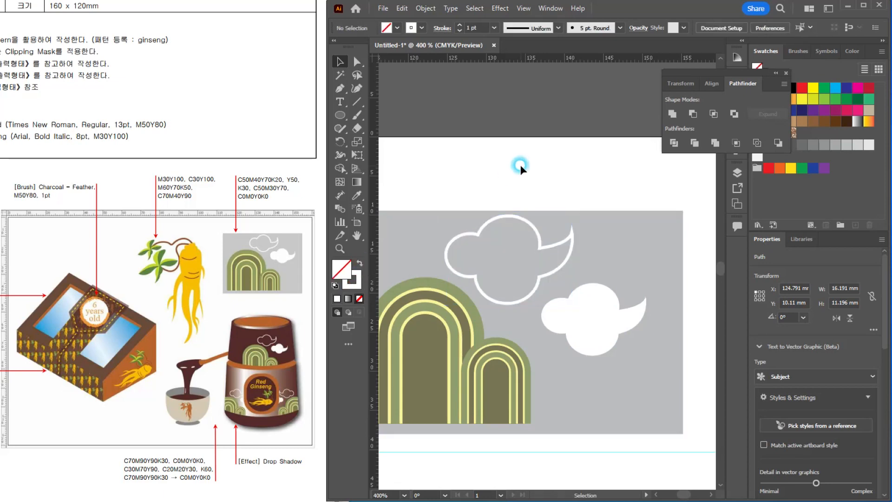
{"action": "left_click", "coordinate": [548, 244]}
{"action": "left_click", "coordinate": [425, 9]}
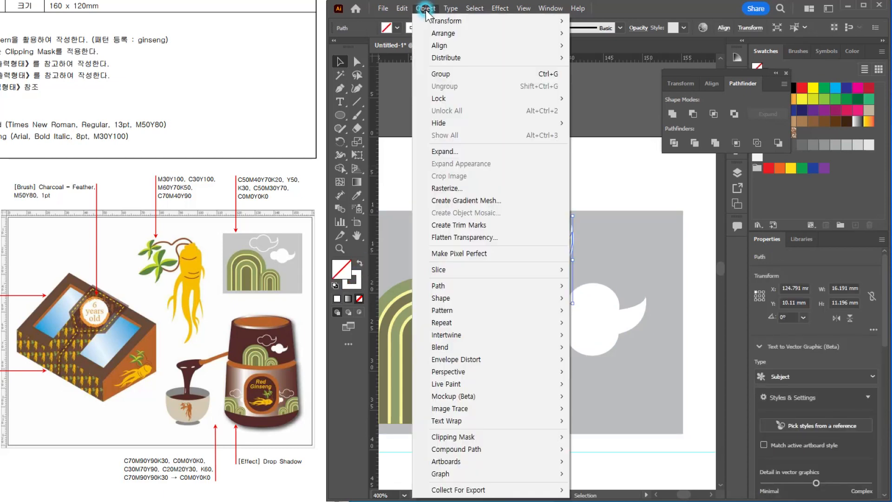
{"action": "left_click", "coordinate": [467, 152]}
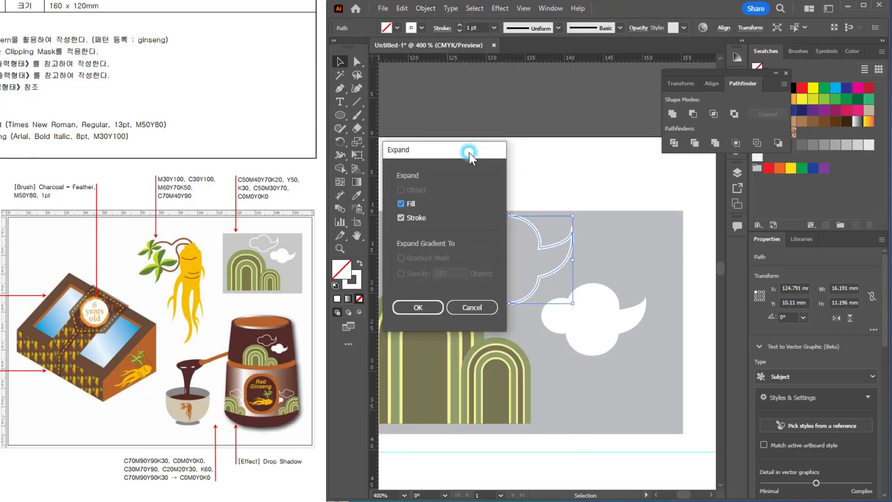
{"action": "left_click", "coordinate": [434, 307]}
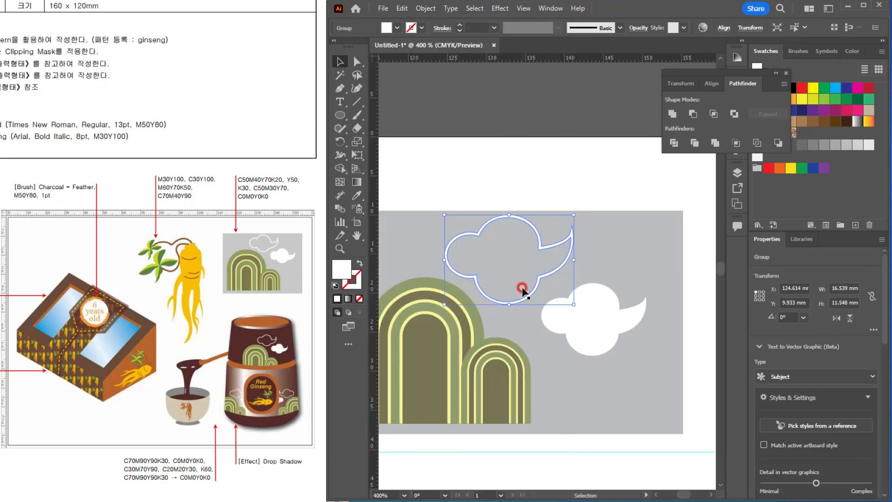
{"action": "key", "text": "ctrl+y"}
{"action": "left_click", "coordinate": [559, 207]}
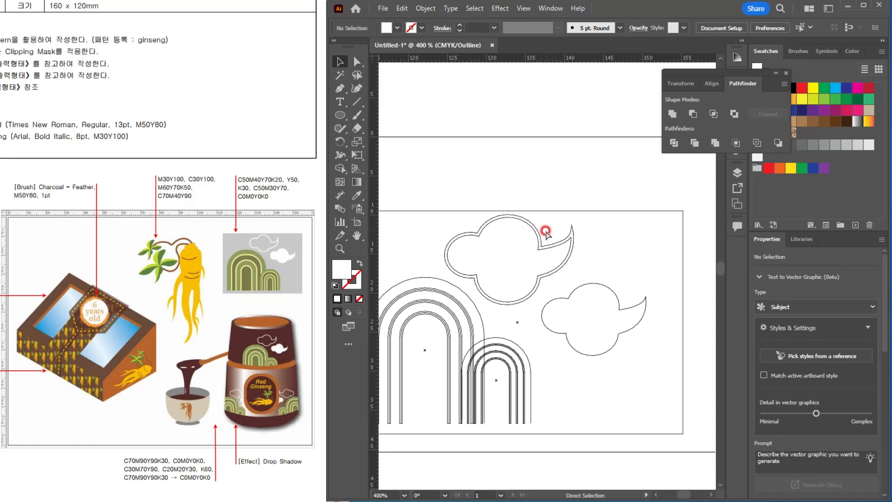
{"action": "key", "text": "ctrl+t"}
{"action": "key", "text": "ctrl+y"}
{"action": "scroll", "coordinate": [571, 279], "scroll_direction": "down", "scroll_amount": 2}
{"action": "left_click_drag", "start_coordinate": [569, 304], "coordinate": [581, 293]}
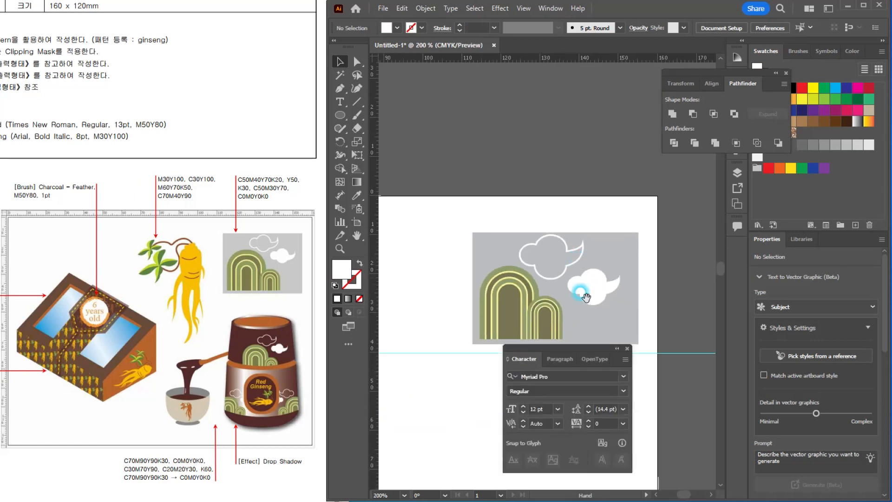
{"action": "left_click", "coordinate": [626, 348]}
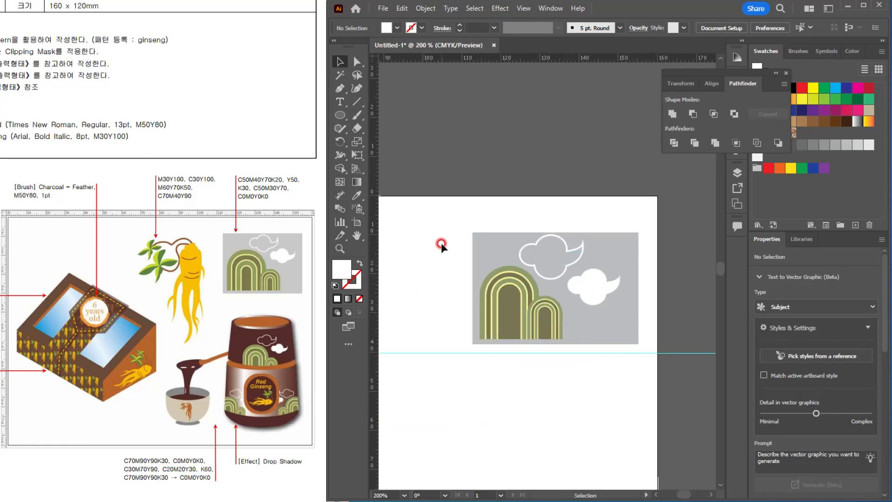
Step: Group the gray panel with its arches and clouds, and deselect it
{"action": "left_click_drag", "start_coordinate": [442, 242], "coordinate": [608, 331]}
{"action": "scroll", "coordinate": [608, 330], "scroll_direction": "down", "scroll_amount": 1}
{"action": "scroll", "coordinate": [603, 325], "scroll_direction": "down", "scroll_amount": 1}
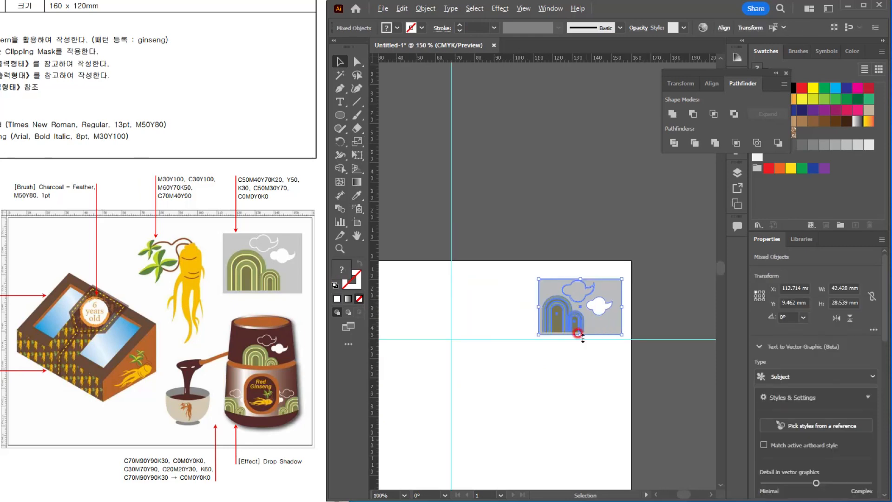
{"action": "left_click_drag", "start_coordinate": [573, 287], "coordinate": [606, 235]}
{"action": "key", "text": "ctrl+g"}
{"action": "left_click", "coordinate": [544, 253]}
Step: Move the horizontal guide below the gray panel down to about 70 mm on the artboard
{"action": "scroll", "coordinate": [520, 238], "scroll_direction": "up", "scroll_amount": 2}
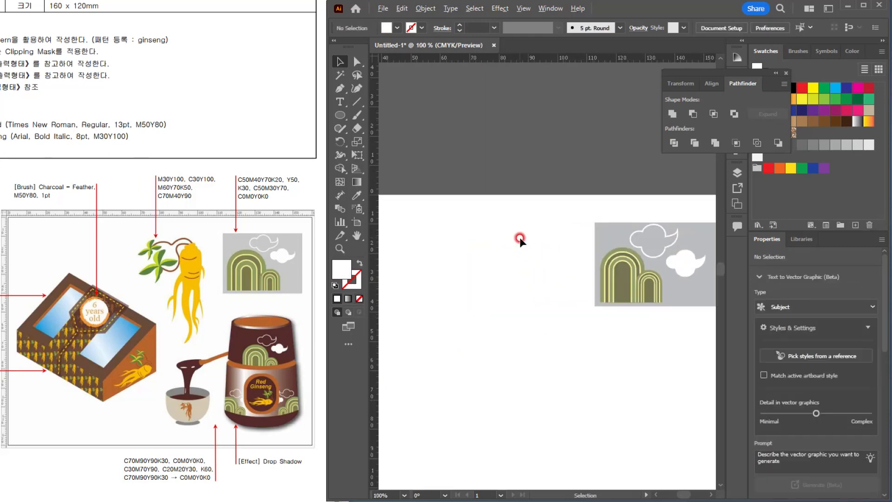
{"action": "left_click_drag", "start_coordinate": [536, 263], "coordinate": [521, 219]}
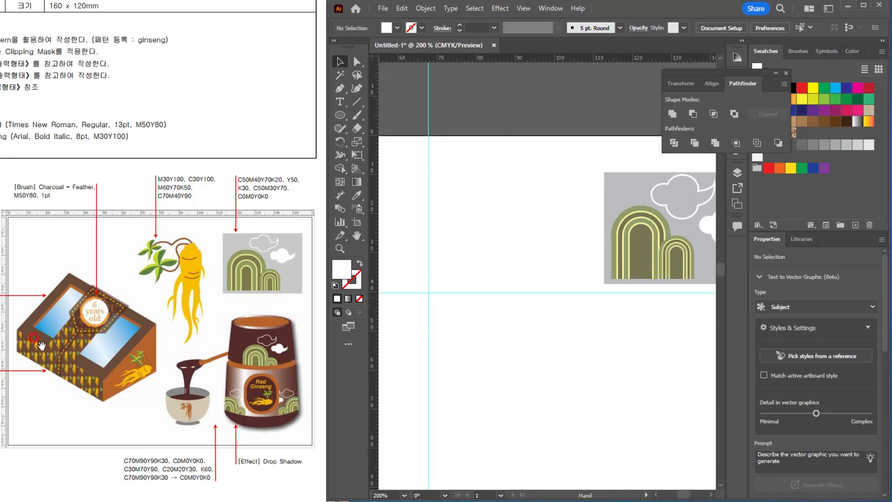
{"action": "left_click_drag", "start_coordinate": [507, 294], "coordinate": [514, 404]}
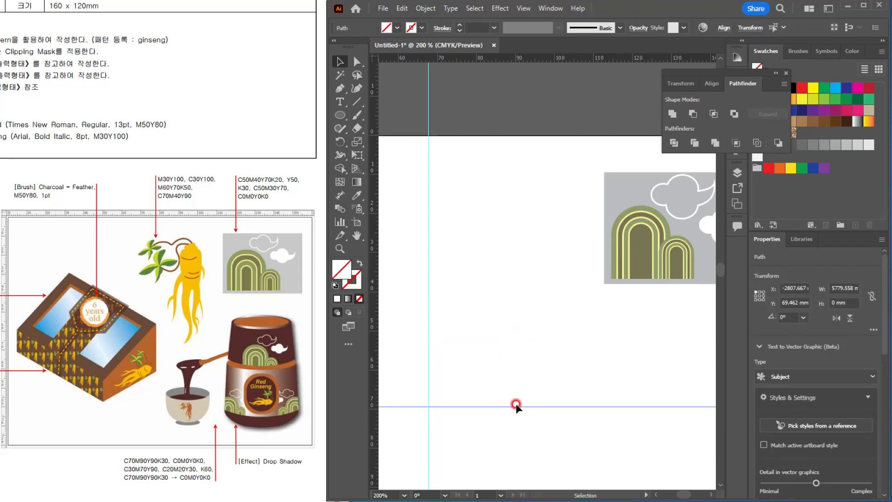
{"action": "left_click", "coordinate": [515, 403]}
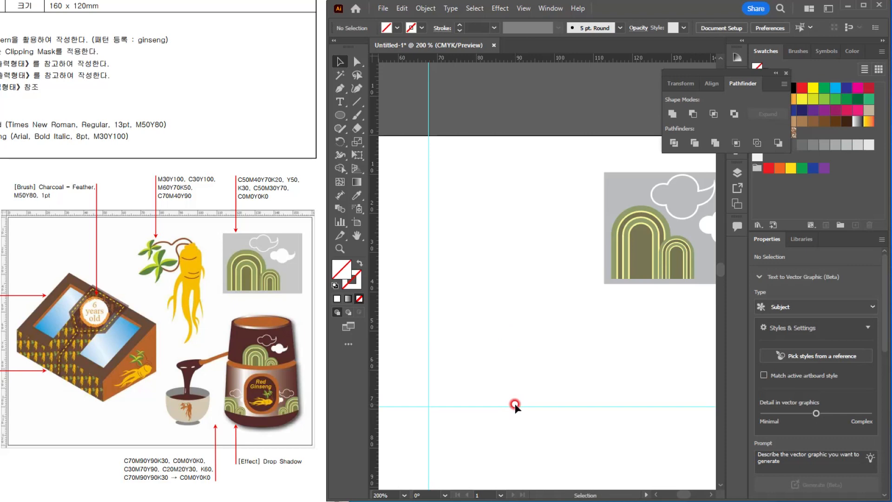
{"action": "left_click_drag", "start_coordinate": [512, 405], "coordinate": [513, 409]}
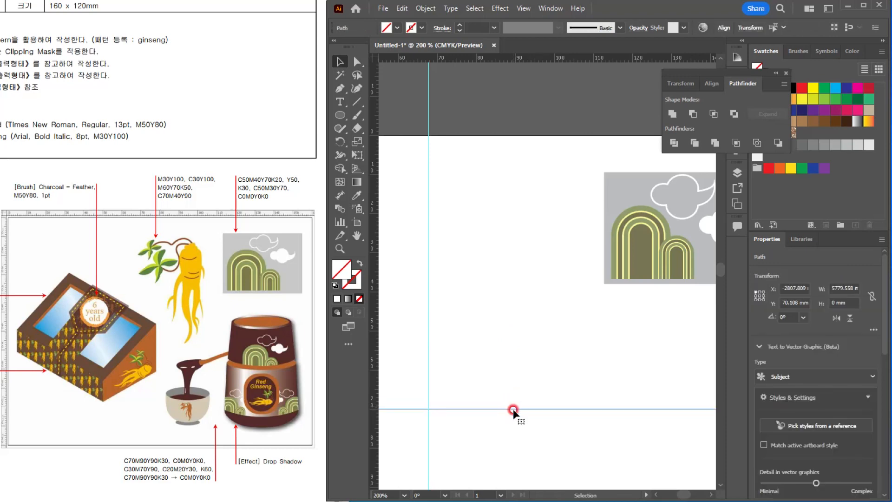
Step: Examine the ginseng root with its leaves and colour values up close in the reference sheet
{"action": "left_click_drag", "start_coordinate": [431, 150], "coordinate": [589, 397]}
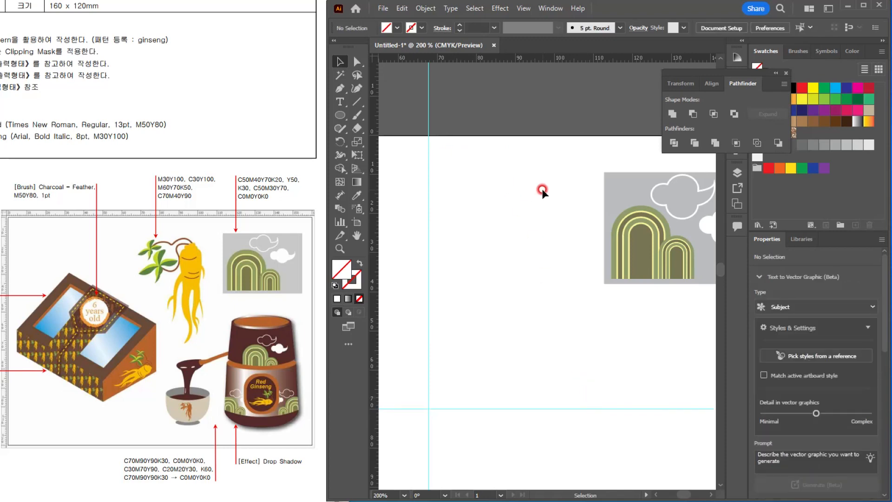
{"action": "scroll", "coordinate": [549, 192], "scroll_direction": "up", "scroll_amount": 1}
{"action": "scroll", "coordinate": [549, 192], "scroll_direction": "down", "scroll_amount": 1}
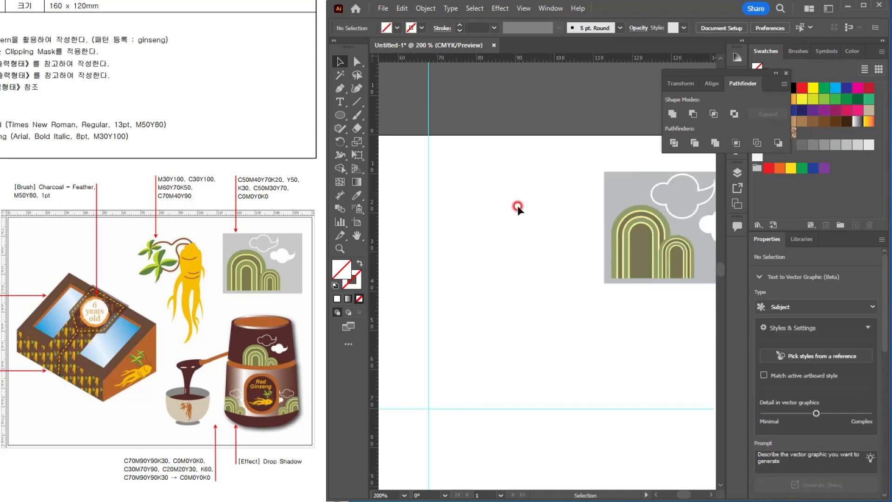
{"action": "left_click_drag", "start_coordinate": [498, 207], "coordinate": [491, 218]}
{"action": "left_click", "coordinate": [206, 251]}
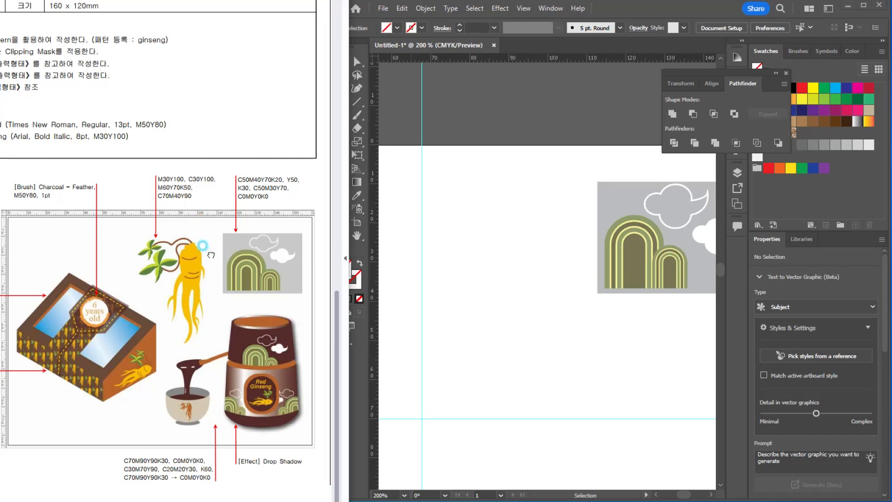
{"action": "scroll", "coordinate": [205, 249], "scroll_direction": "up", "scroll_amount": 1}
{"action": "left_click_drag", "start_coordinate": [212, 279], "coordinate": [207, 222]}
{"action": "left_click", "coordinate": [219, 213]}
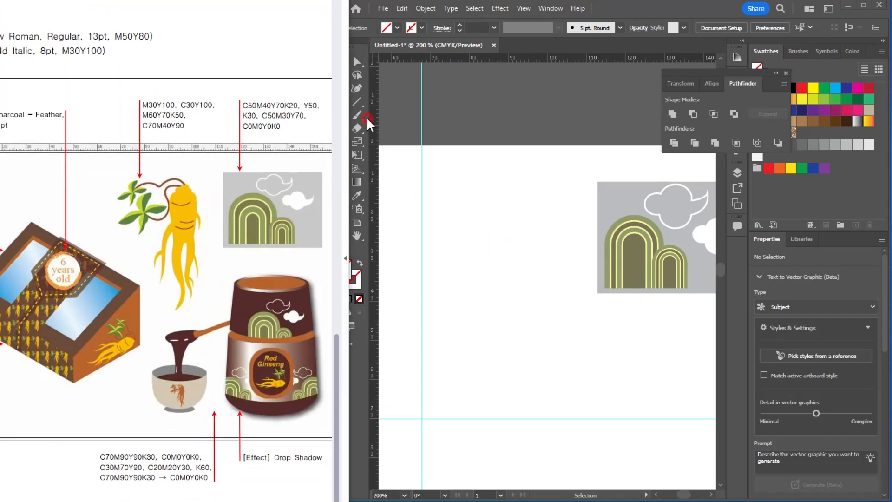
Step: Draw a rounded rectangle about 12.8 x 26.5 mm beside the gray panel and round its corners fully into a capsule
{"action": "left_click", "coordinate": [405, 193]}
{"action": "left_click_drag", "start_coordinate": [340, 115], "coordinate": [382, 128]}
{"action": "left_click_drag", "start_coordinate": [495, 191], "coordinate": [551, 293]}
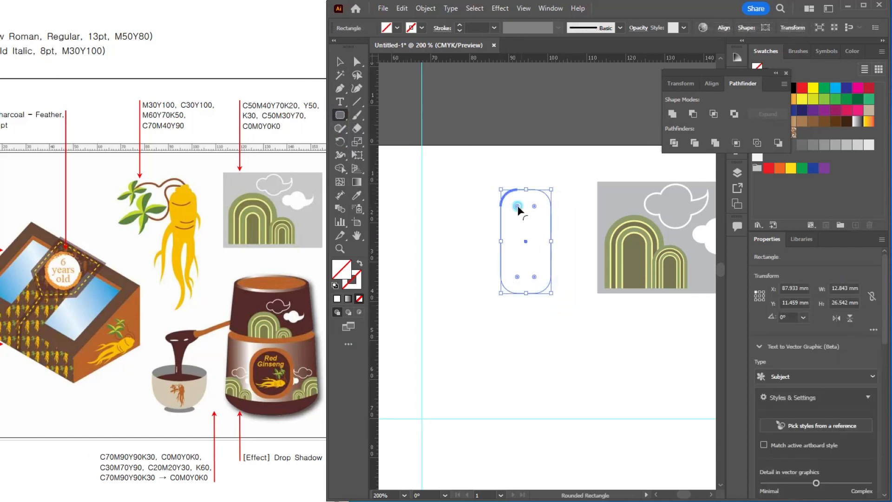
{"action": "left_click_drag", "start_coordinate": [517, 207], "coordinate": [526, 220]}
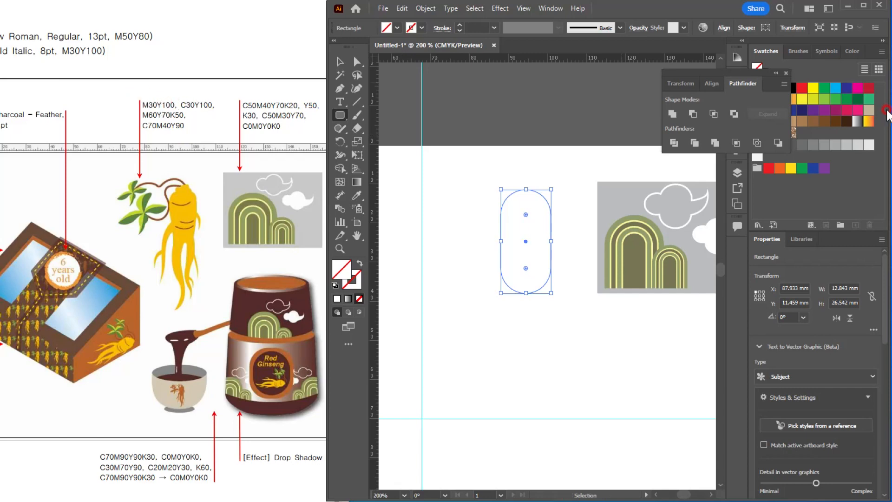
Step: Fill the capsule with M30 Y100 and shift it slightly closer to the gray panel
{"action": "left_click", "coordinate": [852, 51]}
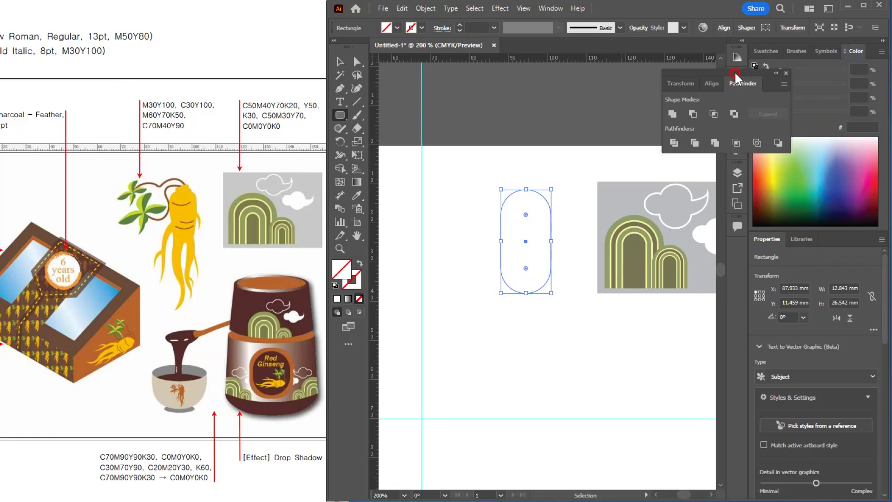
{"action": "left_click_drag", "start_coordinate": [735, 71], "coordinate": [598, 37]}
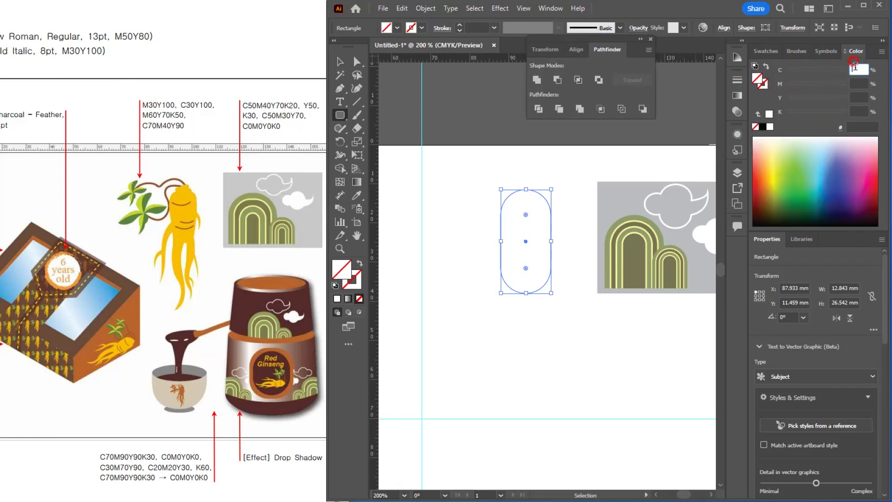
{"action": "type", "text": "0"}
{"action": "key", "text": "Tab"}
{"action": "type", "text": "30"}
{"action": "key", "text": "Tab"}
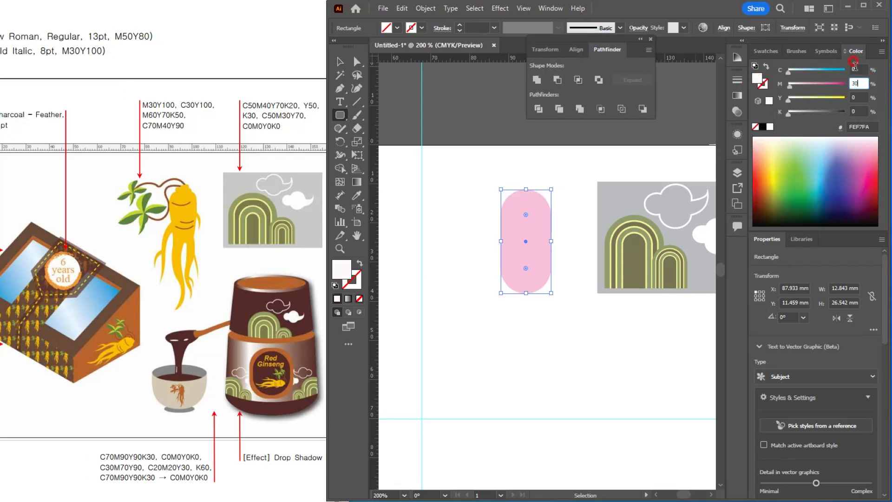
{"action": "type", "text": "100"}
{"action": "key", "text": "Return"}
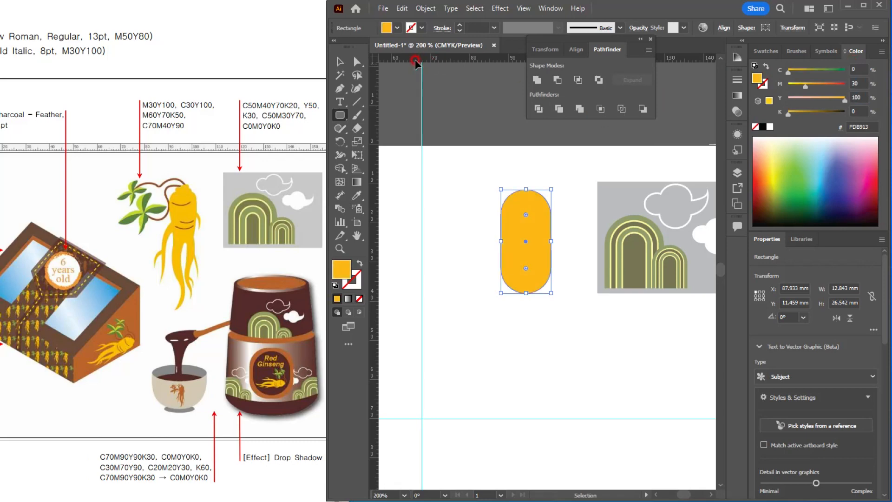
{"action": "left_click", "coordinate": [340, 61]}
{"action": "left_click_drag", "start_coordinate": [534, 233], "coordinate": [555, 238]}
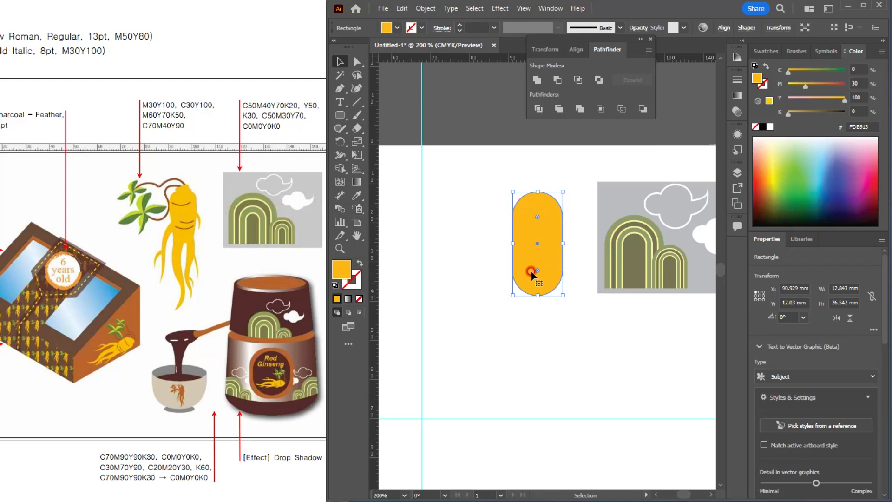
Step: Warp the capsule's sides with the Warp tool into a root body, wide at the head and tapering downward
{"action": "left_click", "coordinate": [342, 157]}
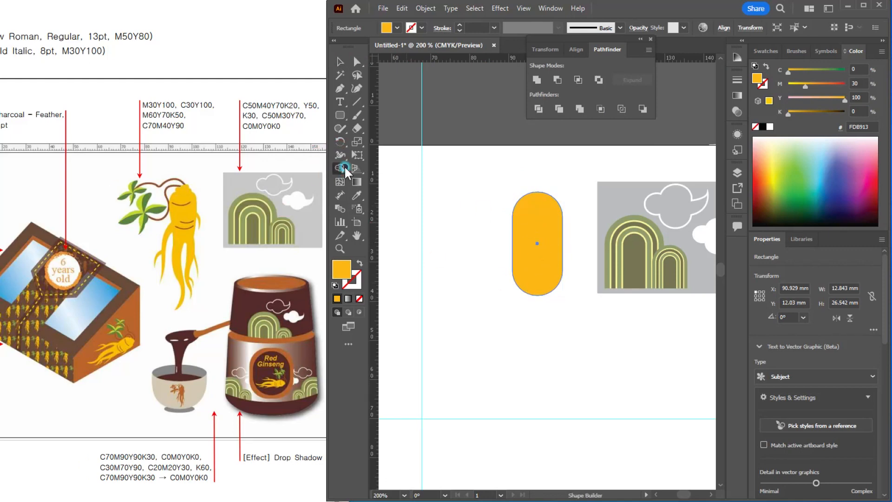
{"action": "left_click", "coordinate": [343, 150]}
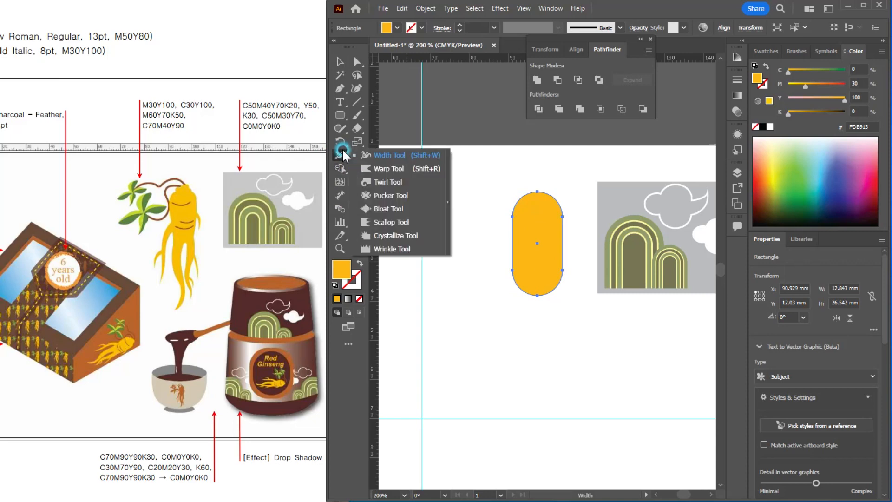
{"action": "left_click", "coordinate": [388, 169]}
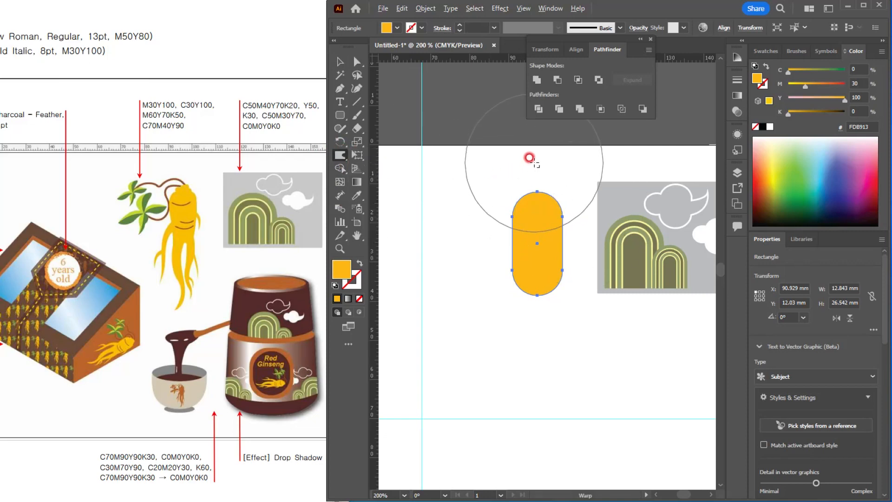
{"action": "mouse_move", "coordinate": [530, 153]}
{"action": "left_mouse_down"}
{"action": "mouse_move", "coordinate": [460, 201]}
{"action": "mouse_move", "coordinate": [474, 198]}
{"action": "left_mouse_up"}
{"action": "scroll", "coordinate": [508, 189], "scroll_direction": "up", "scroll_amount": 1}
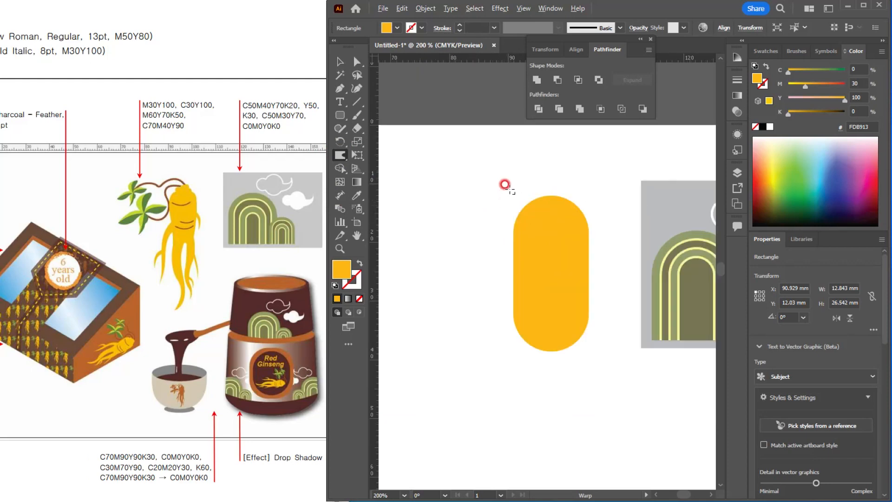
{"action": "scroll", "coordinate": [518, 214], "scroll_direction": "down", "scroll_amount": 1}
{"action": "mouse_move", "coordinate": [533, 241]}
{"action": "left_mouse_down"}
{"action": "mouse_move", "coordinate": [526, 223]}
{"action": "mouse_move", "coordinate": [528, 243]}
{"action": "mouse_move", "coordinate": [557, 218]}
{"action": "mouse_move", "coordinate": [554, 211]}
{"action": "mouse_move", "coordinate": [550, 219]}
{"action": "left_mouse_up"}
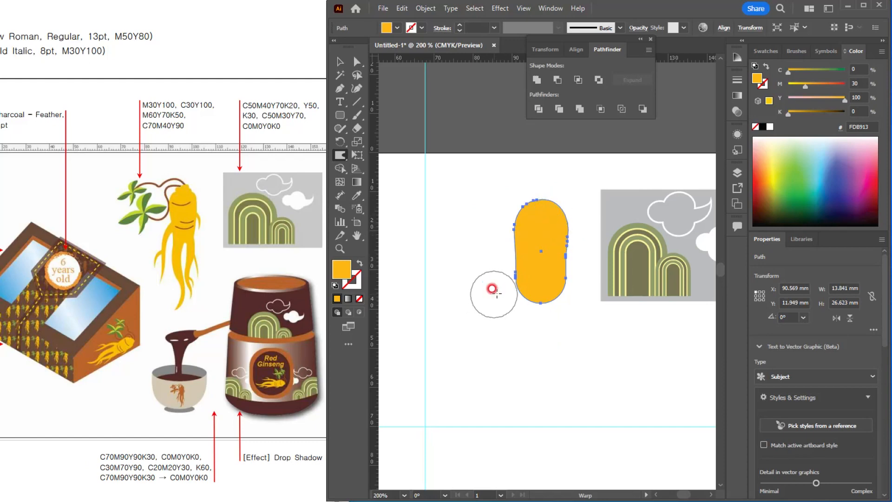
{"action": "mouse_move", "coordinate": [502, 285]}
{"action": "left_mouse_down"}
{"action": "mouse_move", "coordinate": [562, 279]}
{"action": "mouse_move", "coordinate": [522, 227]}
{"action": "mouse_move", "coordinate": [555, 205]}
{"action": "left_mouse_up"}
{"action": "left_click", "coordinate": [340, 63]}
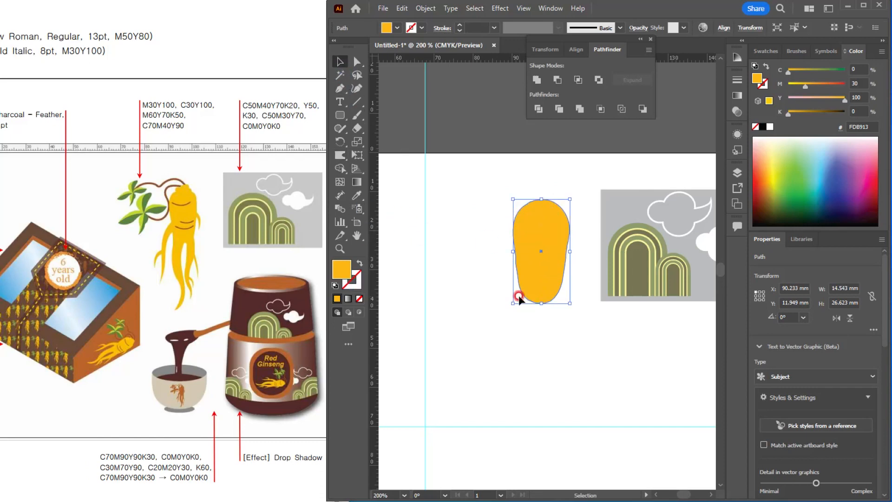
Step: Draw a wavy freehand root line about 4.8 x 35.2 mm from inside the body's lower half downward with the Pencil tool
{"action": "scroll", "coordinate": [528, 299], "scroll_direction": "up", "scroll_amount": 1}
{"action": "left_click_drag", "start_coordinate": [579, 328], "coordinate": [555, 318]}
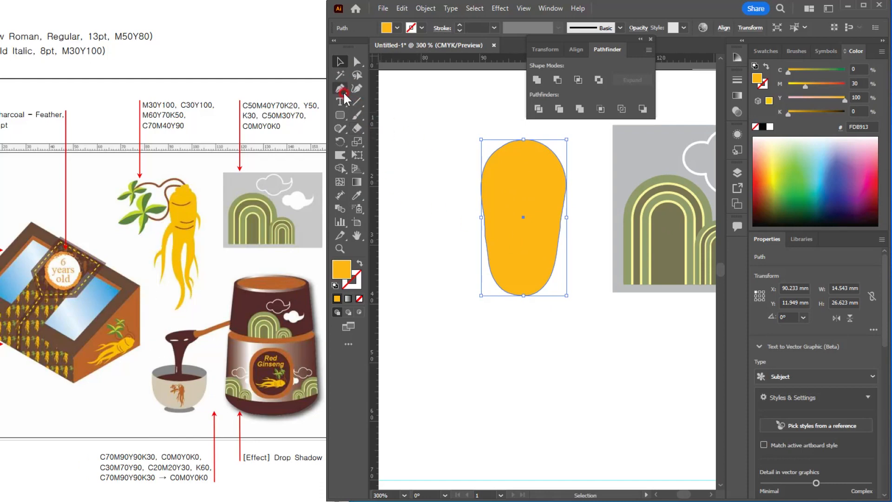
{"action": "left_click", "coordinate": [340, 128]}
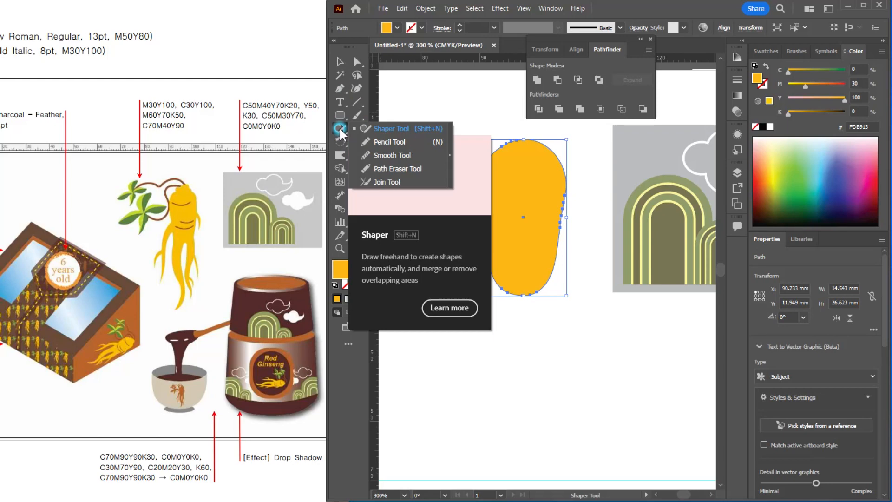
{"action": "left_click", "coordinate": [370, 142]}
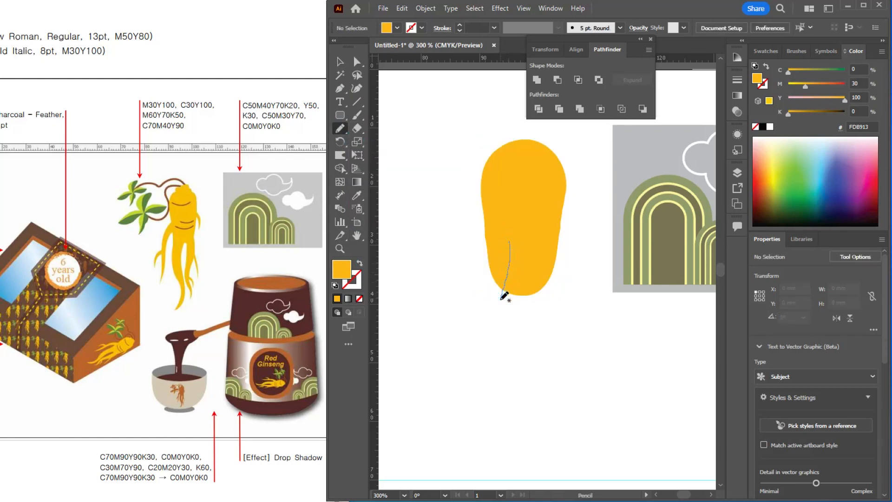
{"action": "mouse_move", "coordinate": [502, 298]}
{"action": "left_mouse_down"}
{"action": "mouse_move", "coordinate": [526, 393]}
{"action": "mouse_move", "coordinate": [501, 447]}
{"action": "left_mouse_up"}
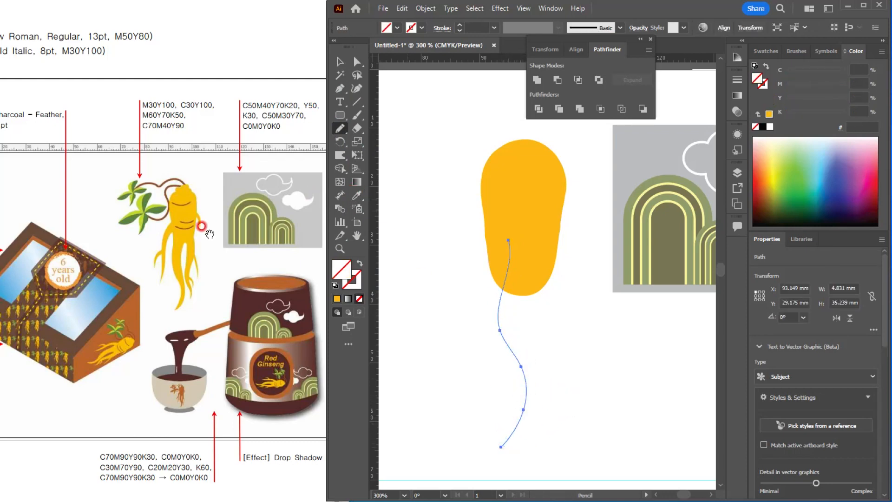
Step: Set the stroke colour of the wavy root line to M30 Y100, leaving it without a fill
{"action": "left_click", "coordinate": [355, 281]}
{"action": "left_click", "coordinate": [170, 221]}
{"action": "left_click", "coordinate": [178, 100]}
{"action": "left_click", "coordinate": [858, 68]}
{"action": "type", "text": "0"}
{"action": "key", "text": "Tab"}
{"action": "type", "text": "30"}
{"action": "key", "text": "Tab"}
{"action": "type", "text": "100"}
{"action": "key", "text": "Return"}
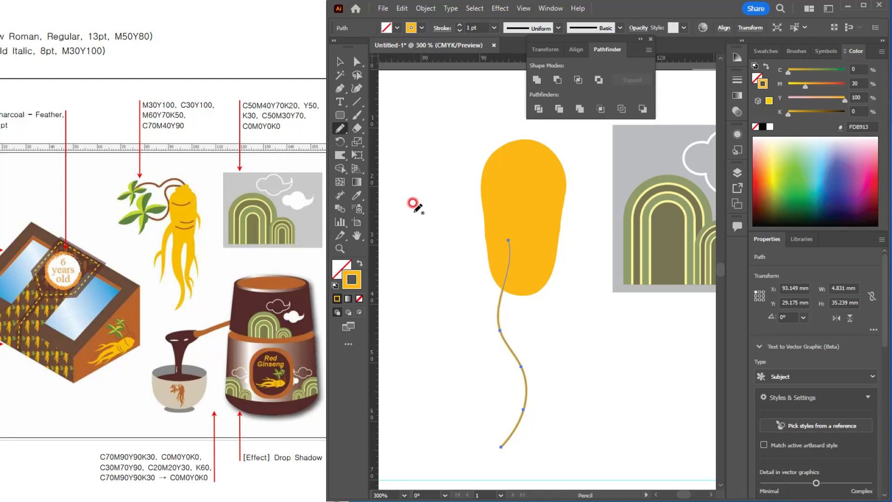
Step: Widen the wavy line to about 9.8 pt at the body's lower edge with the Width tool, tapering toward both ends
{"action": "left_click", "coordinate": [341, 167]}
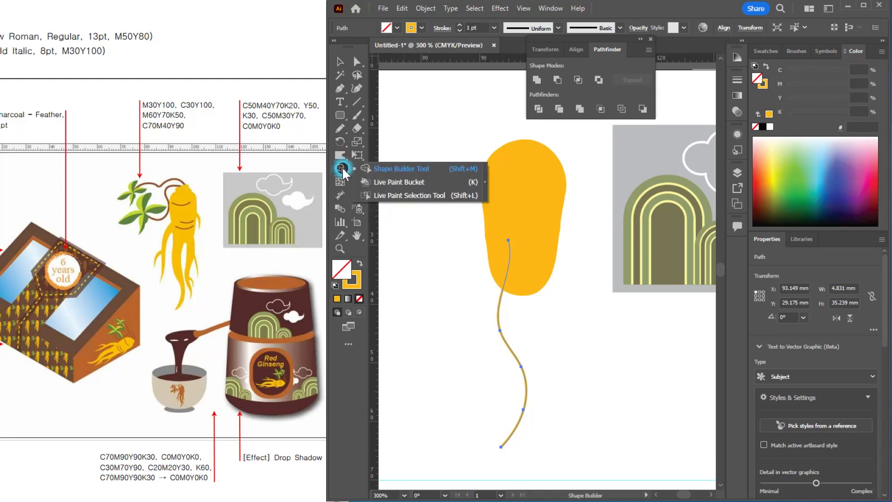
{"action": "left_click", "coordinate": [341, 157]}
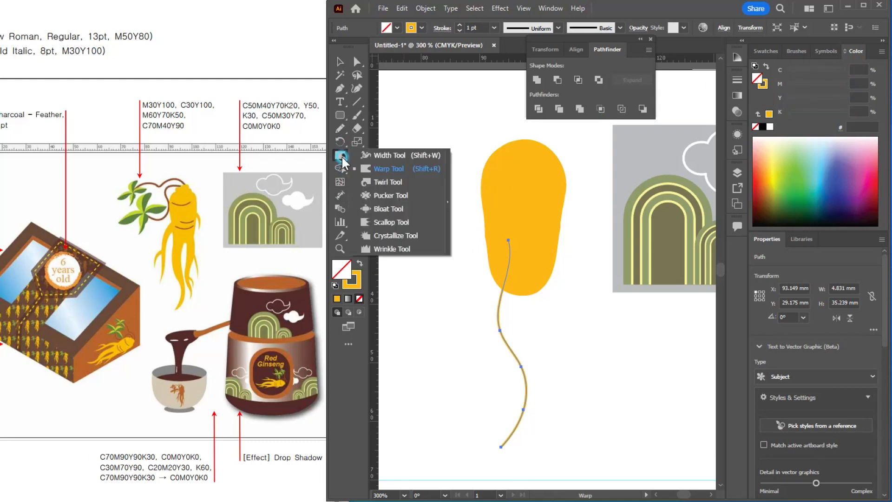
{"action": "left_click", "coordinate": [380, 158]}
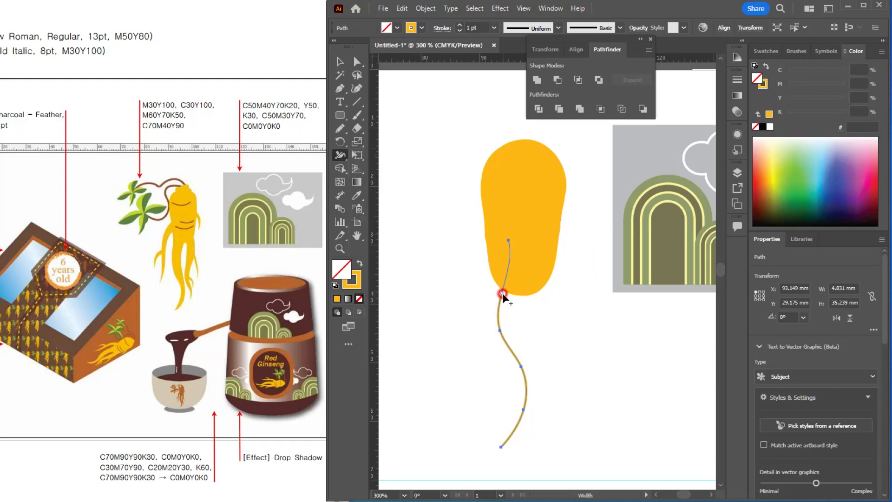
{"action": "left_click_drag", "start_coordinate": [503, 293], "coordinate": [510, 295]}
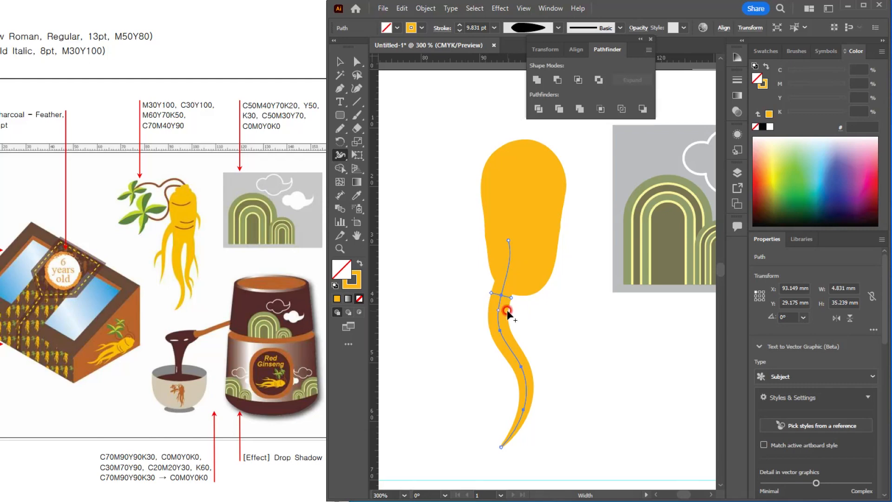
{"action": "key", "text": "ctrl+y"}
{"action": "key", "text": "ctrl+y"}
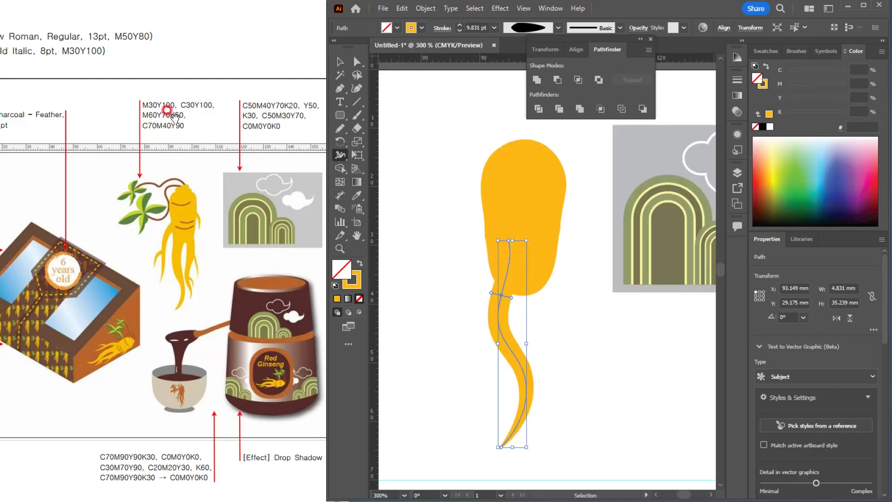
Step: Expand the appearance of the variable-width root line into a filled shape
{"action": "left_click", "coordinate": [425, 8]}
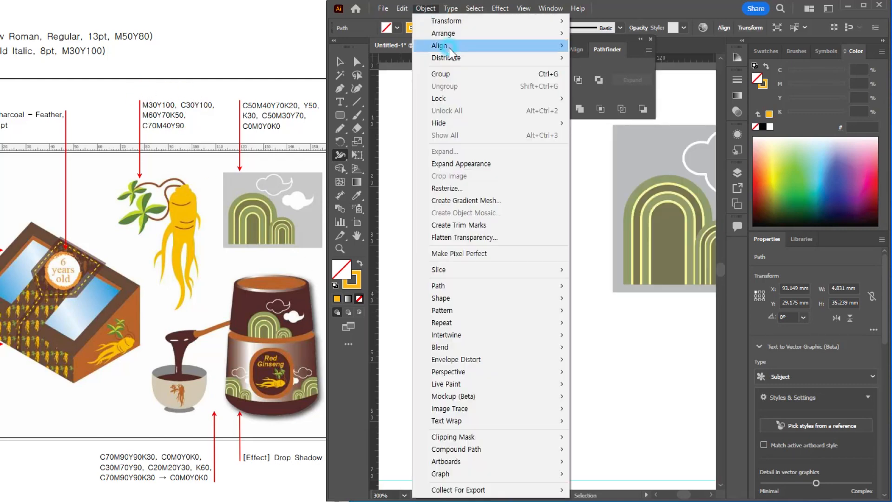
{"action": "left_click", "coordinate": [453, 163]}
{"action": "left_click", "coordinate": [334, 60]}
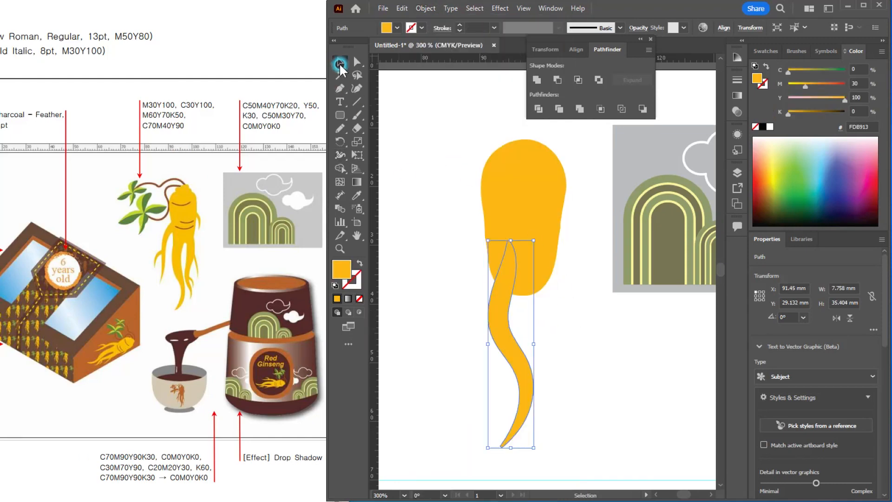
Step: Move the root leg up against the body's left side and enlarge it to about 9.4 x 41.1 mm
{"action": "left_click_drag", "start_coordinate": [507, 330], "coordinate": [494, 298]}
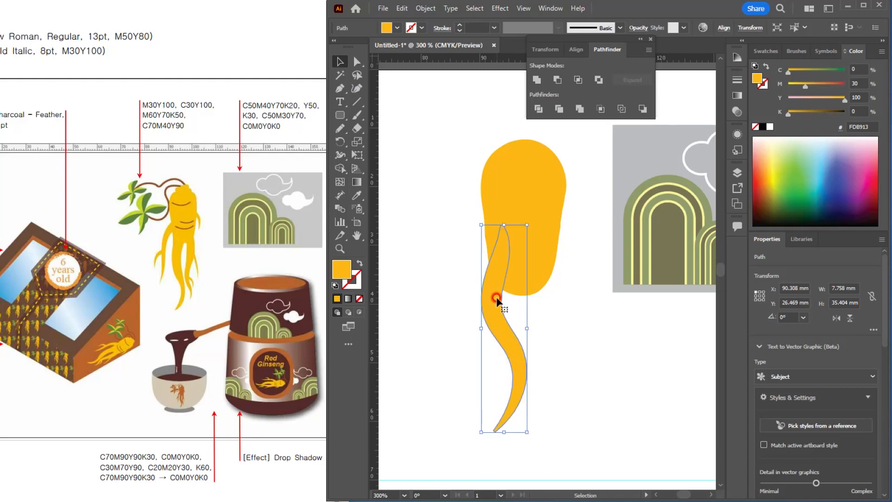
{"action": "left_click_drag", "start_coordinate": [525, 325], "coordinate": [533, 325]}
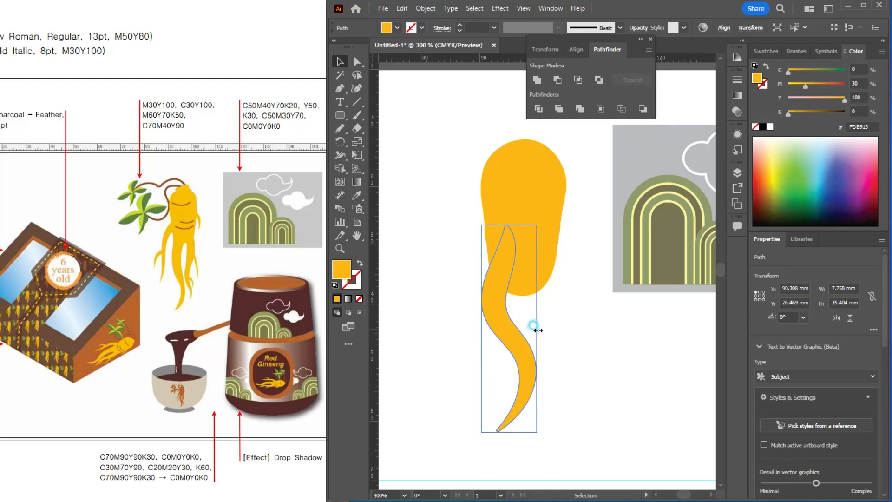
{"action": "left_click", "coordinate": [504, 278]}
{"action": "left_click_drag", "start_coordinate": [509, 224], "coordinate": [514, 195]}
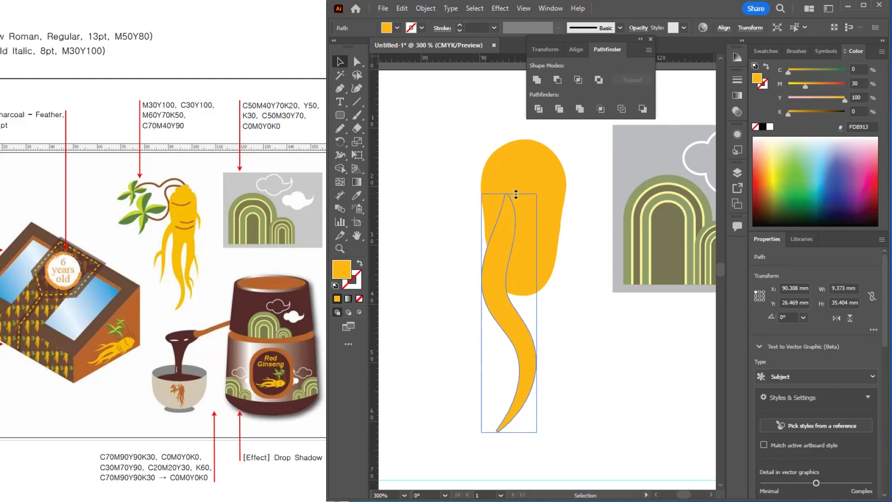
Step: Place a mirrored copy of the root leg, about 5.9 x 31.5 mm, under the body's right side, tilted about 10°
{"action": "left_click_drag", "start_coordinate": [493, 298], "coordinate": [551, 319]}
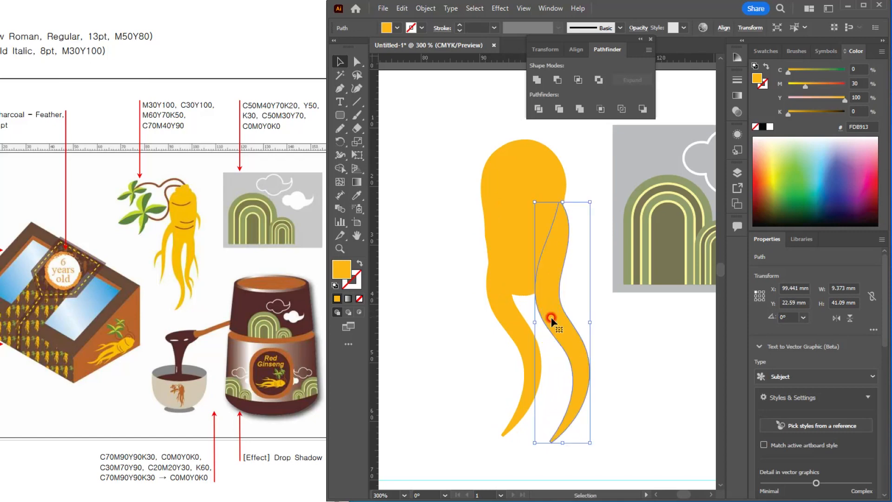
{"action": "left_click_drag", "start_coordinate": [533, 201], "coordinate": [623, 257]}
{"action": "left_click_drag", "start_coordinate": [609, 318], "coordinate": [564, 287]}
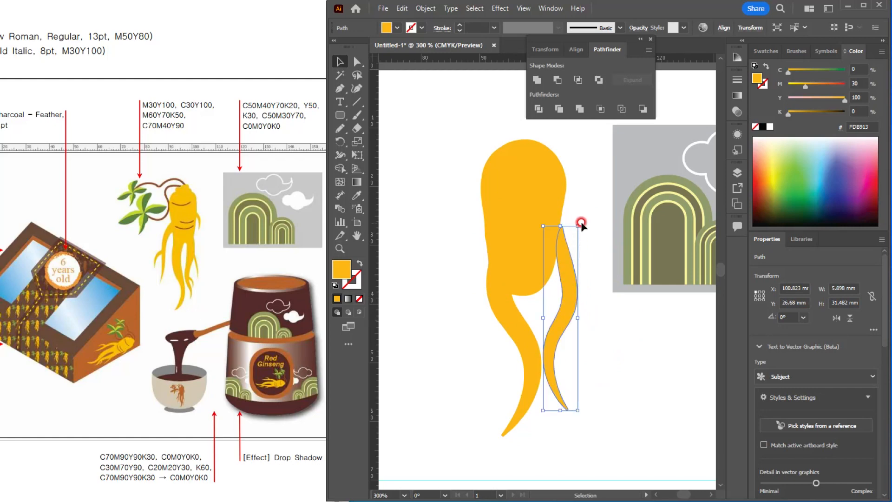
{"action": "left_click_drag", "start_coordinate": [579, 214], "coordinate": [559, 216]}
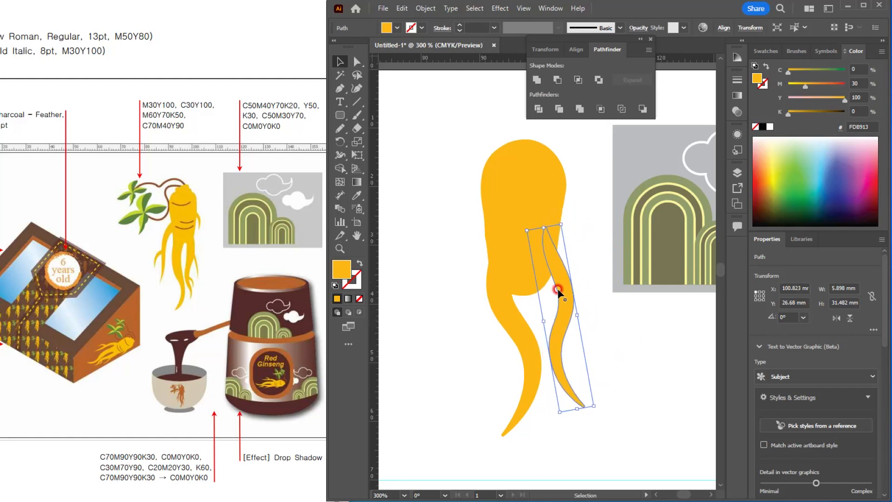
{"action": "left_click_drag", "start_coordinate": [558, 289], "coordinate": [561, 305]}
Step: Warp the inner edge of the shorter right root leg with the Warp tool so it broadens toward the body
{"action": "scroll", "coordinate": [561, 305], "scroll_direction": "up", "scroll_amount": 3}
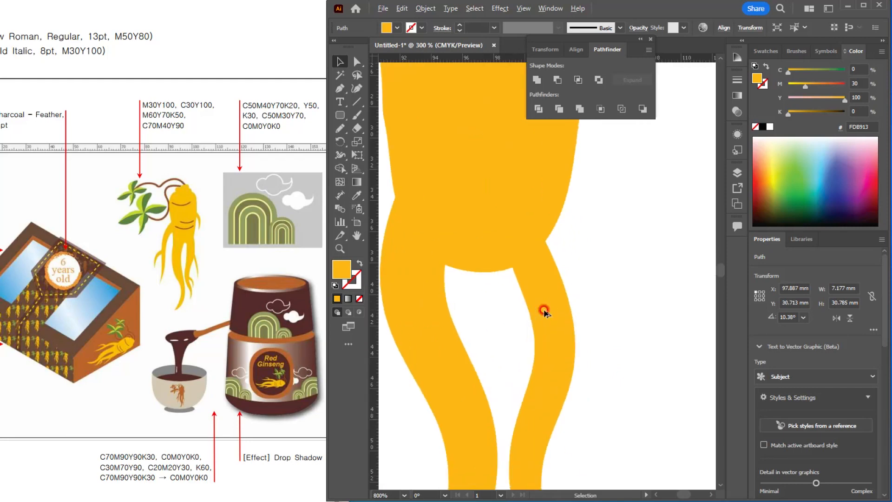
{"action": "left_click", "coordinate": [338, 115]}
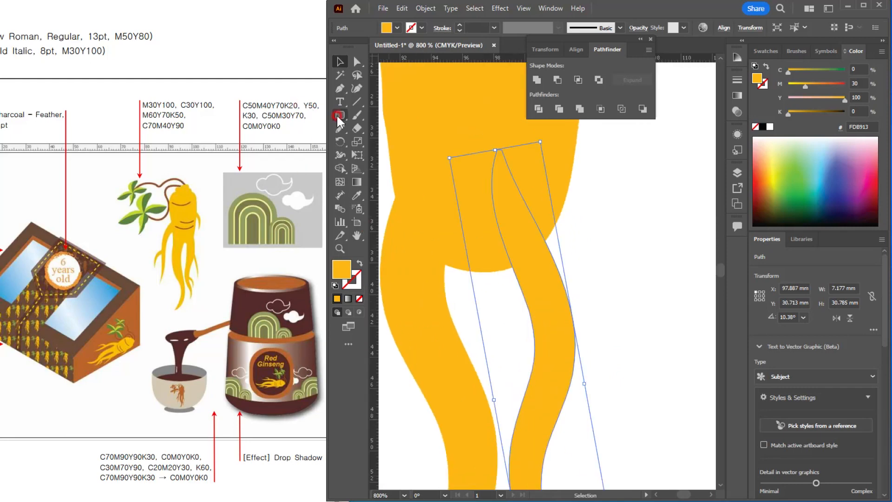
{"action": "left_click", "coordinate": [341, 154]}
{"action": "left_click", "coordinate": [381, 171]}
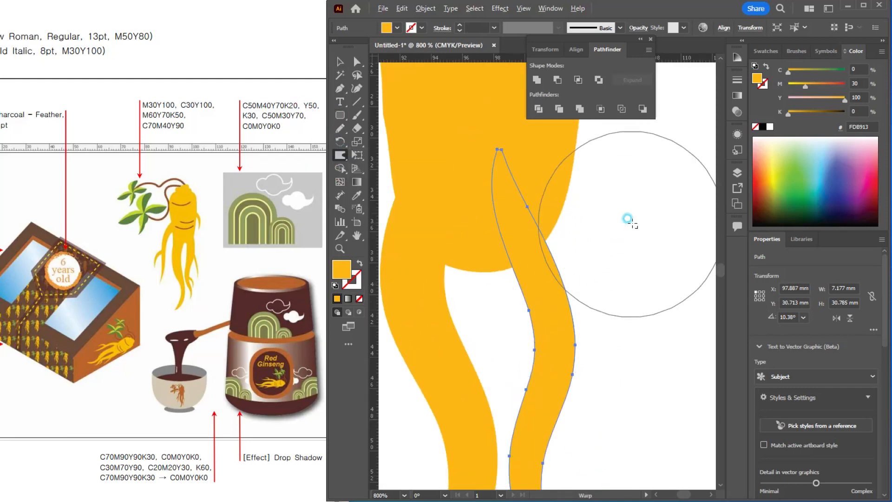
{"action": "mouse_move", "coordinate": [560, 295]}
{"action": "left_mouse_down"}
{"action": "mouse_move", "coordinate": [528, 326]}
{"action": "mouse_move", "coordinate": [532, 344]}
{"action": "left_mouse_up"}
{"action": "mouse_move", "coordinate": [529, 308]}
{"action": "left_mouse_down"}
{"action": "mouse_move", "coordinate": [514, 292]}
{"action": "mouse_move", "coordinate": [510, 253]}
{"action": "mouse_move", "coordinate": [530, 309]}
{"action": "mouse_move", "coordinate": [531, 357]}
{"action": "mouse_move", "coordinate": [516, 393]}
{"action": "left_mouse_up"}
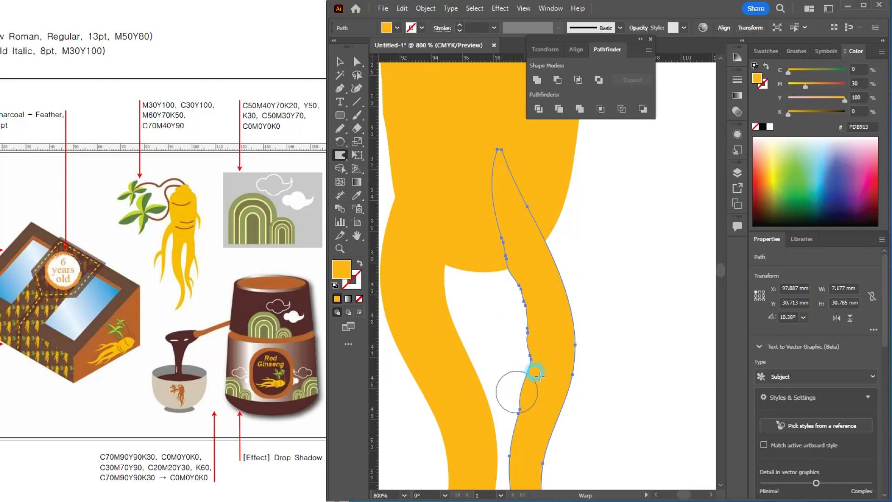
Step: Warp the inner edge of the longer left root leg with the Warp tool, bulging it where it joins the body
{"action": "scroll", "coordinate": [540, 355], "scroll_direction": "down", "scroll_amount": 4}
{"action": "scroll", "coordinate": [540, 357], "scroll_direction": "up", "scroll_amount": 3}
{"action": "mouse_move", "coordinate": [536, 354]}
{"action": "left_mouse_down"}
{"action": "mouse_move", "coordinate": [533, 365]}
{"action": "mouse_move", "coordinate": [454, 321]}
{"action": "mouse_move", "coordinate": [464, 265]}
{"action": "mouse_move", "coordinate": [478, 299]}
{"action": "mouse_move", "coordinate": [455, 272]}
{"action": "mouse_move", "coordinate": [478, 310]}
{"action": "mouse_move", "coordinate": [467, 251]}
{"action": "mouse_move", "coordinate": [484, 317]}
{"action": "mouse_move", "coordinate": [510, 325]}
{"action": "mouse_move", "coordinate": [484, 348]}
{"action": "mouse_move", "coordinate": [497, 354]}
{"action": "mouse_move", "coordinate": [481, 316]}
{"action": "mouse_move", "coordinate": [506, 342]}
{"action": "mouse_move", "coordinate": [500, 374]}
{"action": "mouse_move", "coordinate": [487, 325]}
{"action": "left_mouse_up"}
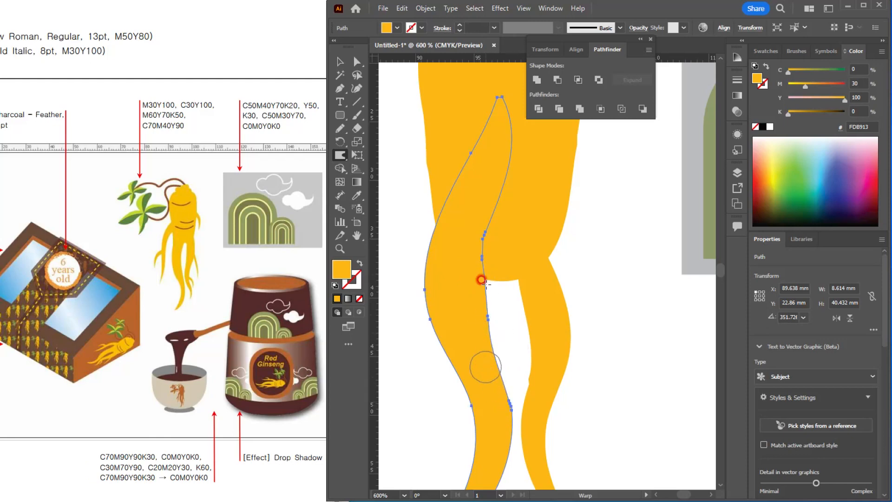
Step: Simplify the path of the longer left root leg to 8 anchor points
{"action": "left_click", "coordinate": [425, 13]}
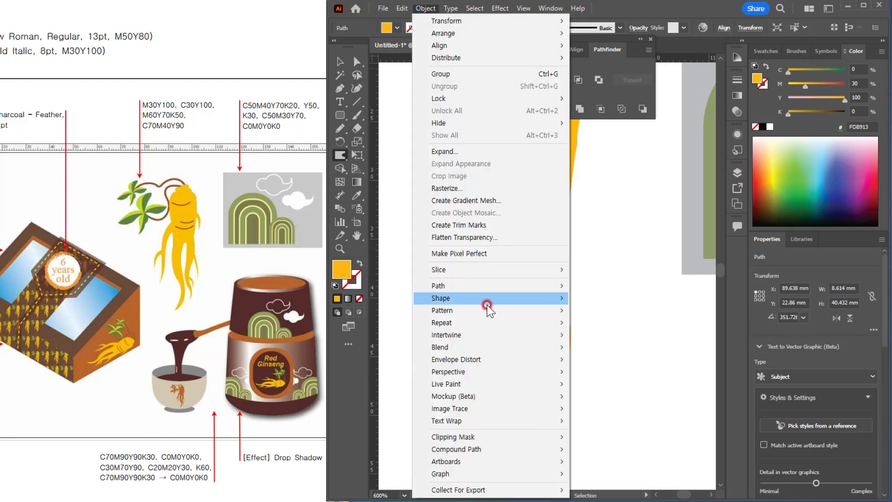
{"action": "left_click", "coordinate": [527, 286]}
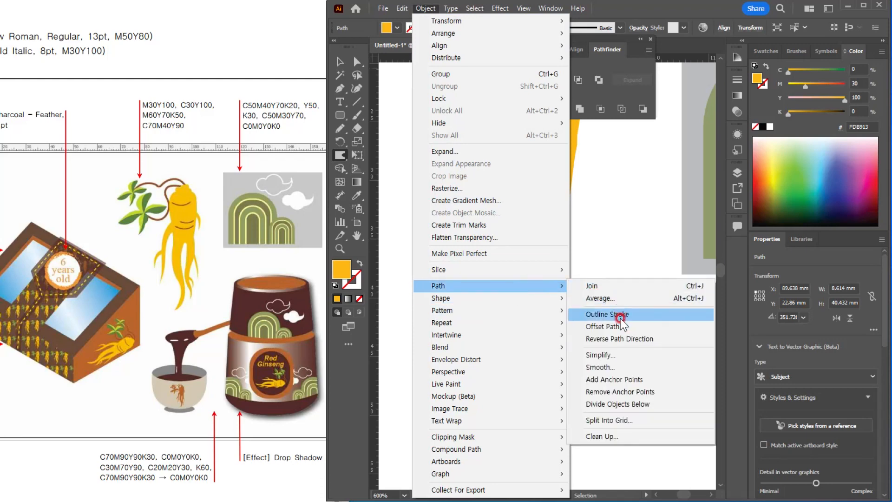
{"action": "left_click", "coordinate": [603, 297]}
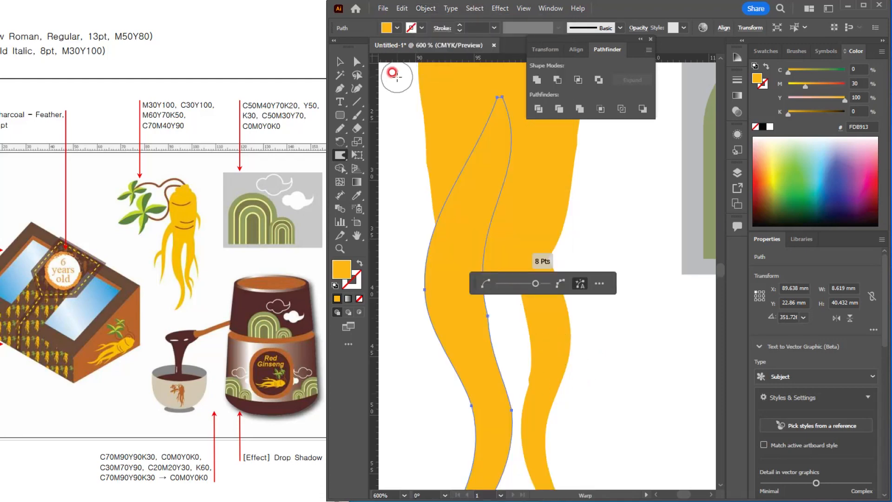
{"action": "left_click", "coordinate": [339, 61]}
{"action": "left_click", "coordinate": [629, 348]}
Step: Nudge the shorter right root leg slightly up against the underside of the ginseng body
{"action": "scroll", "coordinate": [608, 357], "scroll_direction": "down", "scroll_amount": 4}
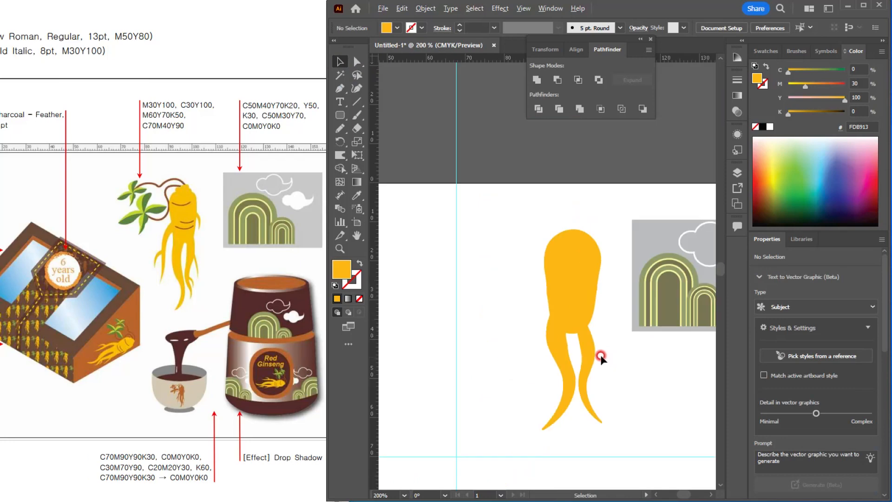
{"action": "scroll", "coordinate": [599, 354], "scroll_direction": "up", "scroll_amount": 4}
{"action": "left_click_drag", "start_coordinate": [562, 320], "coordinate": [566, 305]}
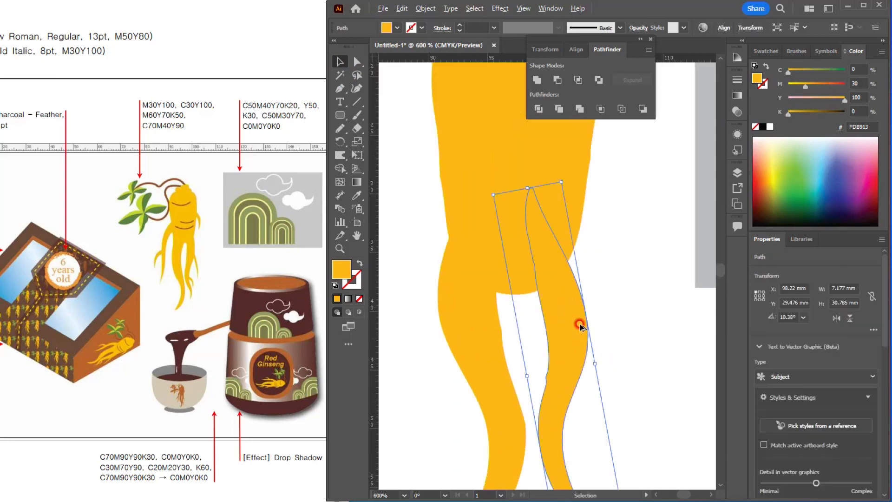
{"action": "scroll", "coordinate": [586, 329], "scroll_direction": "down", "scroll_amount": 1}
{"action": "left_click_drag", "start_coordinate": [574, 345], "coordinate": [542, 330]}
{"action": "scroll", "coordinate": [528, 318], "scroll_direction": "down", "scroll_amount": 1}
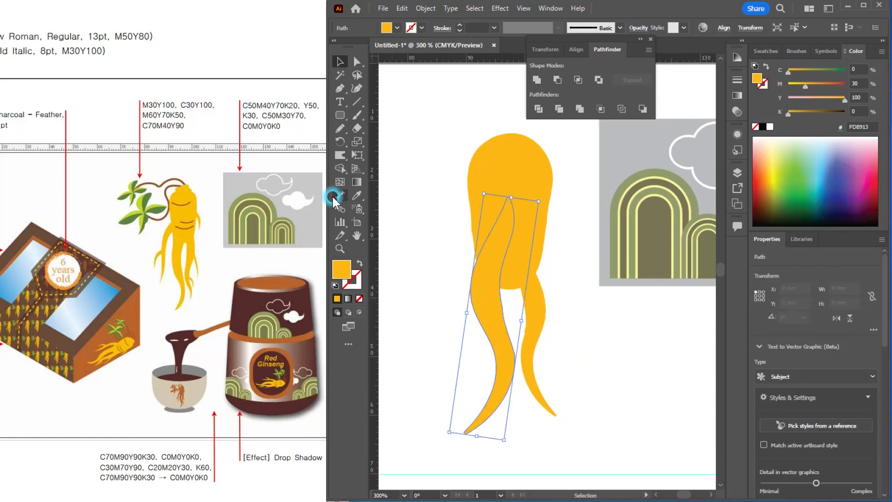
Step: Draw a freehand curve about 8.4 x 23.1 mm with the Pencil tool, hanging down from the body's left side
{"action": "left_click", "coordinate": [340, 129]}
{"action": "left_click", "coordinate": [470, 238], "text": "ctrl"}
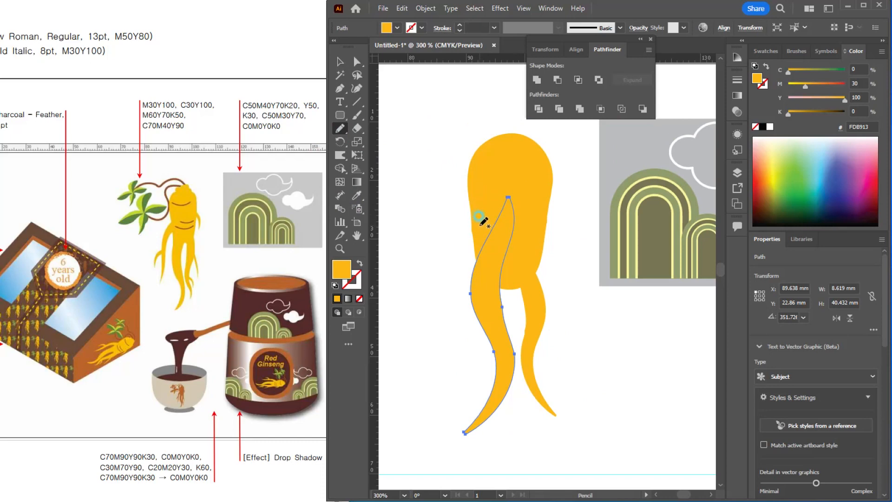
{"action": "left_click_drag", "start_coordinate": [455, 244], "coordinate": [430, 360]}
Step: Give the side root curve the ginseng leg's orange as its stroke, with no fill
{"action": "left_click", "coordinate": [353, 277]}
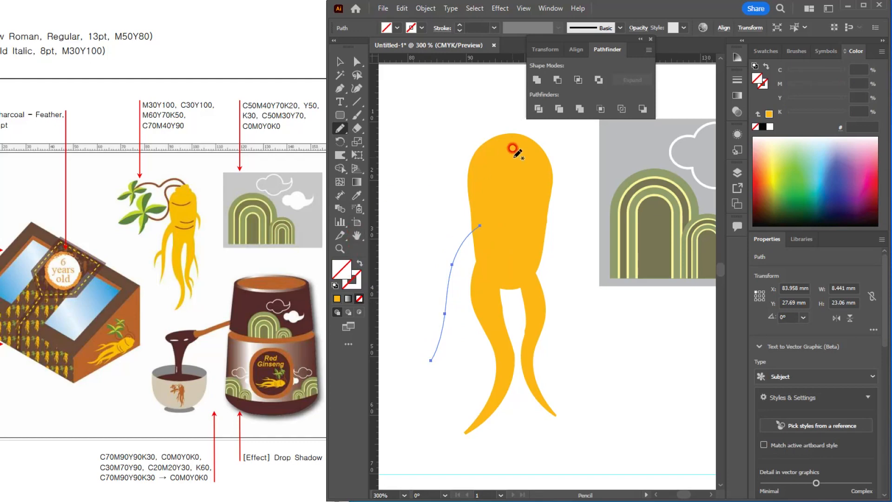
{"action": "key", "text": "i"}
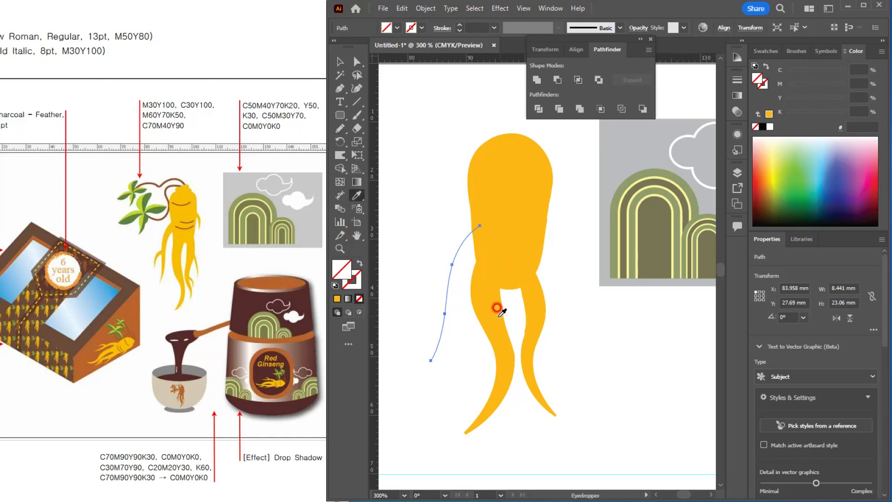
{"action": "left_click", "coordinate": [488, 308]}
{"action": "left_click", "coordinate": [360, 265]}
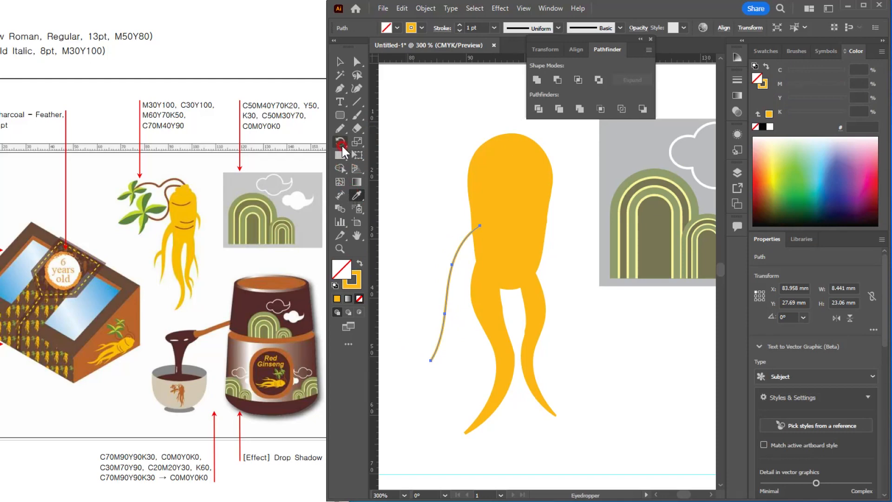
Step: Widen the upper end of the side root stroke to about 9.5 pt with the Width tool, tapering toward its tip
{"action": "left_click_drag", "start_coordinate": [341, 155], "coordinate": [367, 155]}
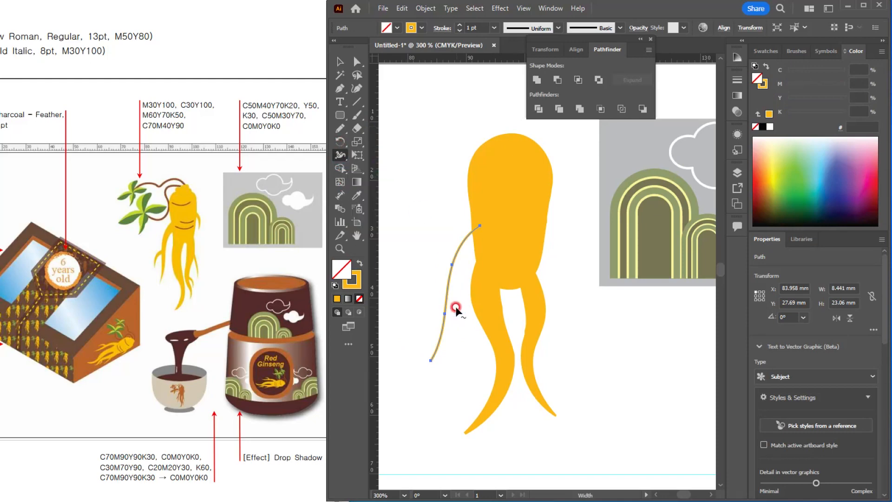
{"action": "left_click_drag", "start_coordinate": [469, 233], "coordinate": [478, 236]}
{"action": "key", "text": "v"}
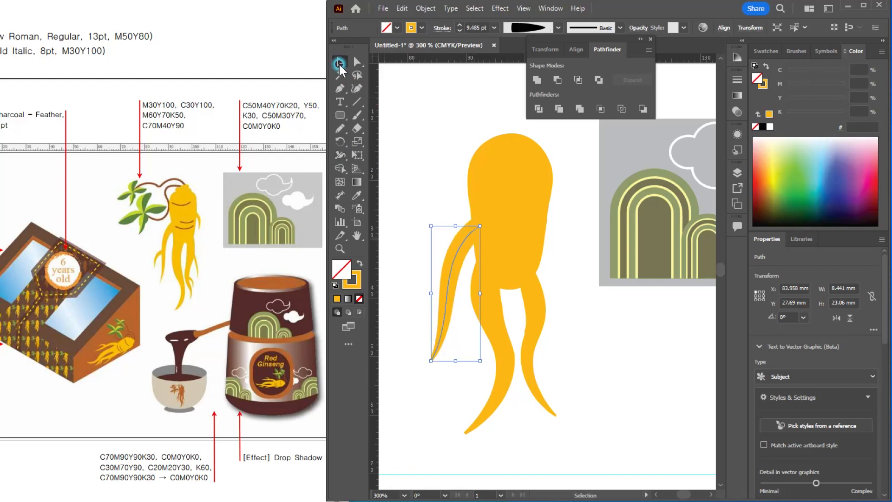
Step: Expand the side root's appearance into a filled shape and move it slightly further into the body's left side
{"action": "left_click", "coordinate": [560, 230]}
{"action": "scroll", "coordinate": [498, 240], "scroll_direction": "up", "scroll_amount": 3}
{"action": "scroll", "coordinate": [482, 244], "scroll_direction": "down", "scroll_amount": 5}
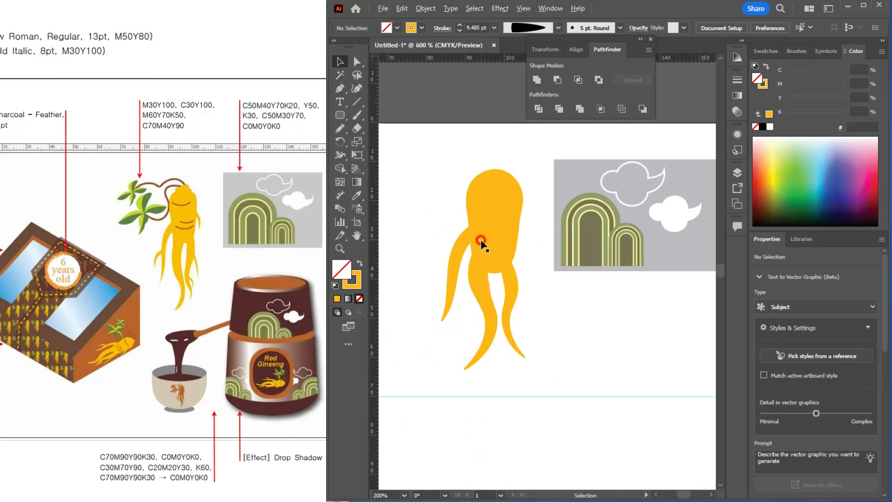
{"action": "left_click", "coordinate": [456, 254]}
{"action": "scroll", "coordinate": [458, 253], "scroll_direction": "up", "scroll_amount": 5}
{"action": "left_click", "coordinate": [439, 8]}
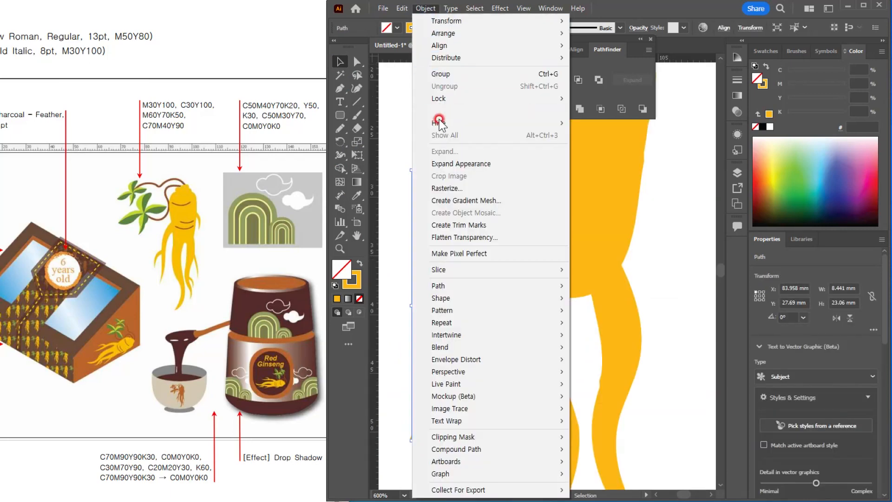
{"action": "left_click", "coordinate": [445, 159]}
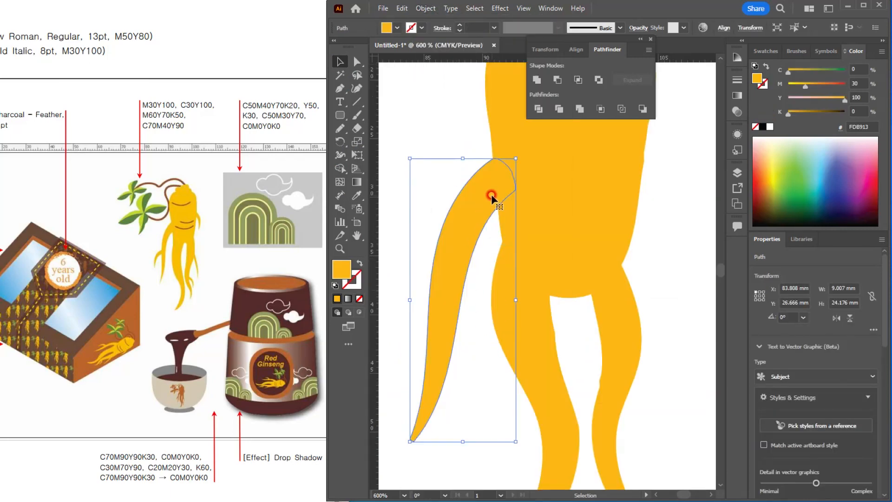
{"action": "left_click_drag", "start_coordinate": [491, 194], "coordinate": [496, 187]}
{"action": "scroll", "coordinate": [496, 187], "scroll_direction": "down", "scroll_amount": 3}
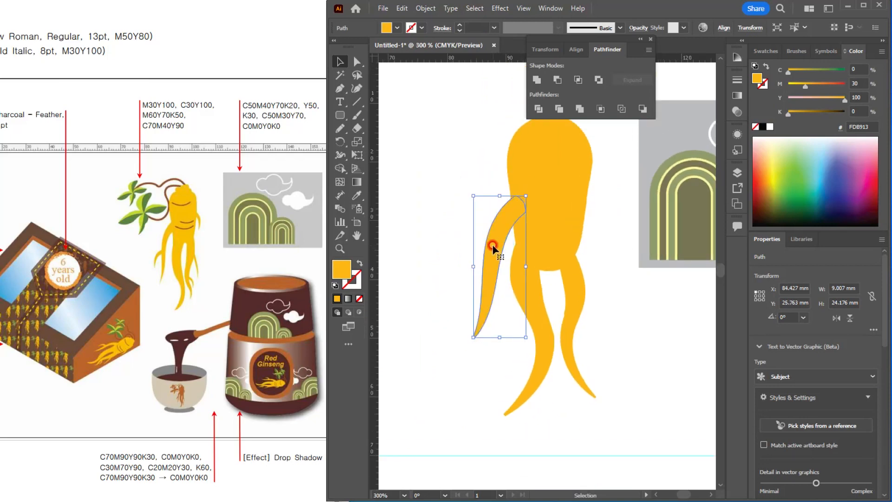
Step: Place small, scaled and rotated copies of the side root as rootlets on the left side root and the right leg
{"action": "left_click_drag", "start_coordinate": [496, 246], "coordinate": [439, 267], "text": "alt"}
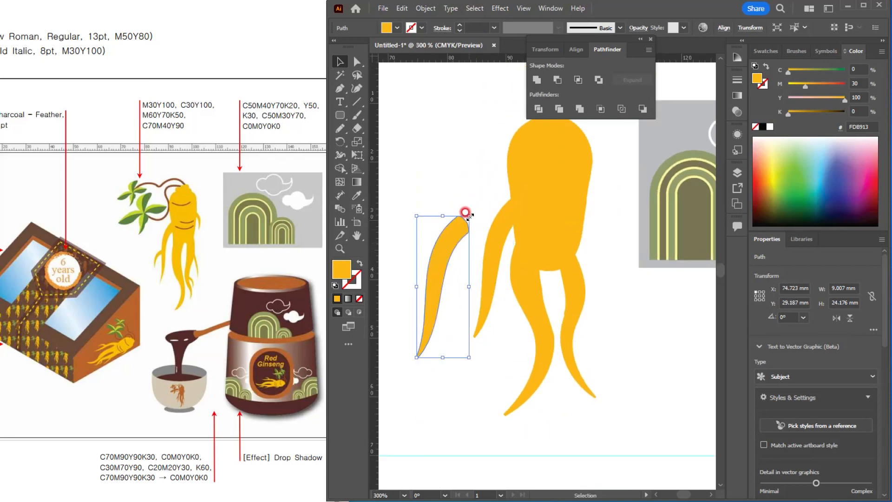
{"action": "left_click_drag", "start_coordinate": [469, 215], "coordinate": [624, 351]}
{"action": "left_click_drag", "start_coordinate": [602, 341], "coordinate": [582, 347]}
{"action": "left_click_drag", "start_coordinate": [583, 349], "coordinate": [611, 346], "text": "alt"}
{"action": "left_click_drag", "start_coordinate": [575, 316], "coordinate": [582, 312]}
{"action": "left_click_drag", "start_coordinate": [608, 350], "coordinate": [605, 355]}
Step: Copy a small rootlet up to the body's right side and adjust it so it joins the body
{"action": "left_click_drag", "start_coordinate": [591, 313], "coordinate": [592, 192]}
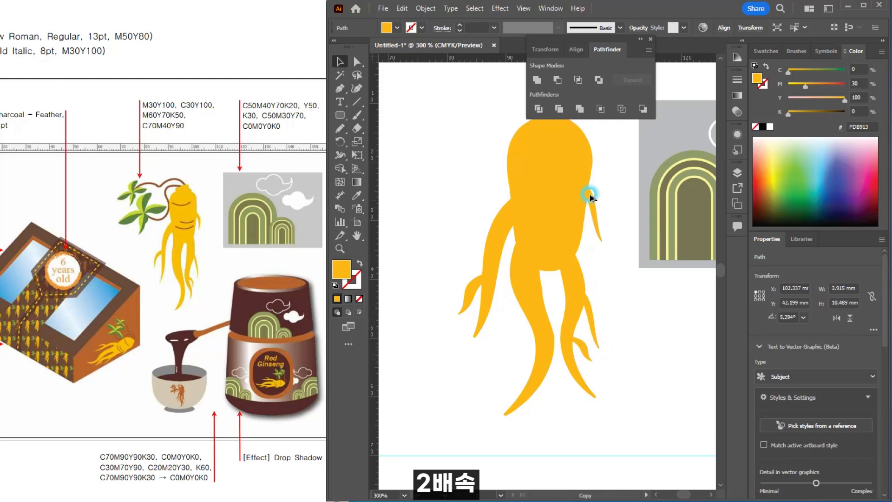
{"action": "left_click_drag", "start_coordinate": [602, 230], "coordinate": [602, 220]}
{"action": "left_click_drag", "start_coordinate": [593, 182], "coordinate": [593, 185]}
{"action": "left_click", "coordinate": [617, 289]}
Step: Draw an ellipse over the top of the body and stack a smaller copy above it to form the root's head
{"action": "scroll", "coordinate": [557, 152], "scroll_direction": "down", "scroll_amount": 1}
{"action": "scroll", "coordinate": [557, 152], "scroll_direction": "up", "scroll_amount": 4}
{"action": "scroll", "coordinate": [534, 186], "scroll_direction": "up", "scroll_amount": 3}
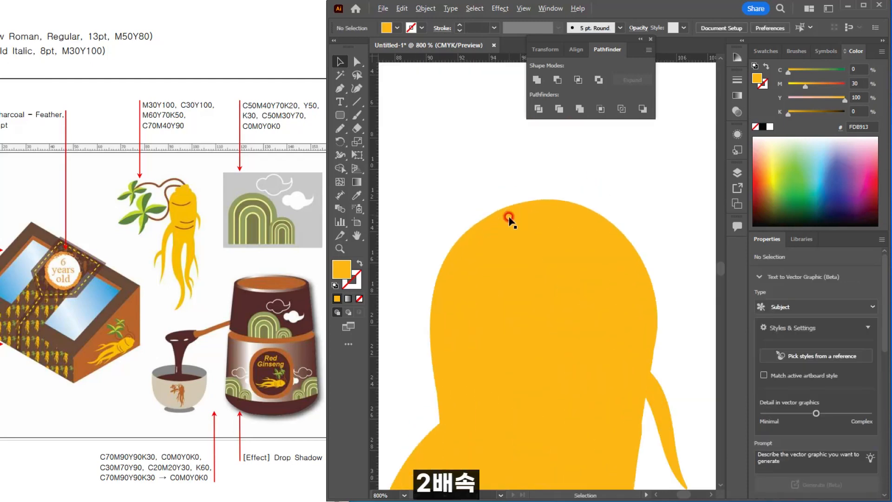
{"action": "left_click_drag", "start_coordinate": [339, 115], "coordinate": [418, 142]}
{"action": "left_click_drag", "start_coordinate": [502, 192], "coordinate": [628, 235]}
{"action": "key", "text": "v"}
{"action": "left_click_drag", "start_coordinate": [567, 228], "coordinate": [555, 192]}
{"action": "left_click_drag", "start_coordinate": [615, 155], "coordinate": [598, 159], "text": "alt"}
{"action": "left_click_drag", "start_coordinate": [569, 175], "coordinate": [570, 180]}
{"action": "scroll", "coordinate": [569, 182], "scroll_direction": "down", "scroll_amount": 3}
Step: Group all the ginseng root parts, stretch the group to about 58.9 mm tall, and narrow its width
{"action": "left_click", "coordinate": [442, 192]}
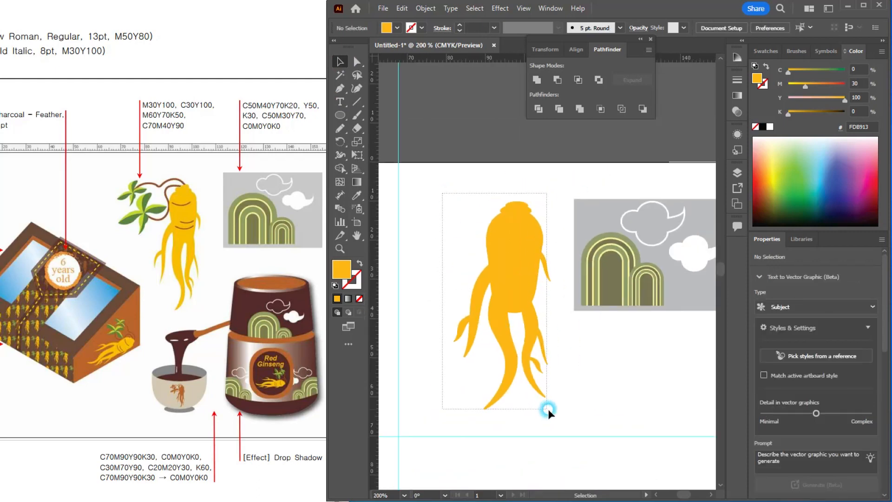
{"action": "left_click_drag", "start_coordinate": [549, 408], "coordinate": [496, 432]}
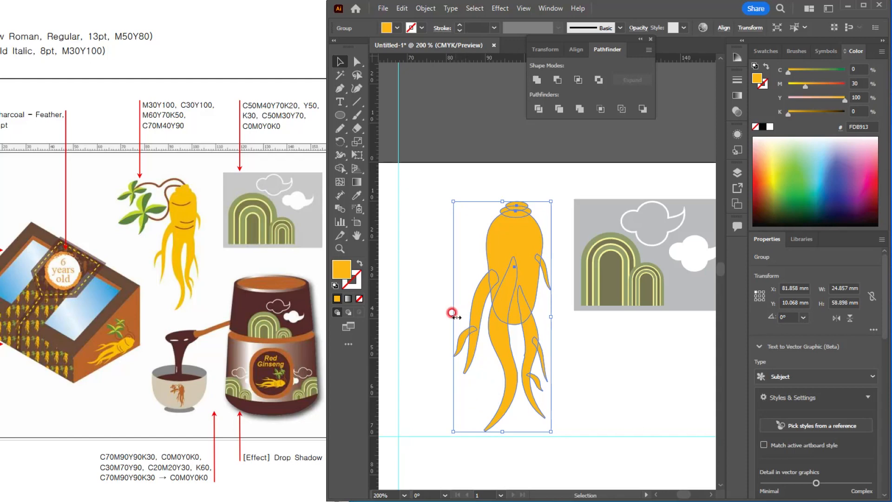
{"action": "left_click_drag", "start_coordinate": [454, 307], "coordinate": [471, 318]}
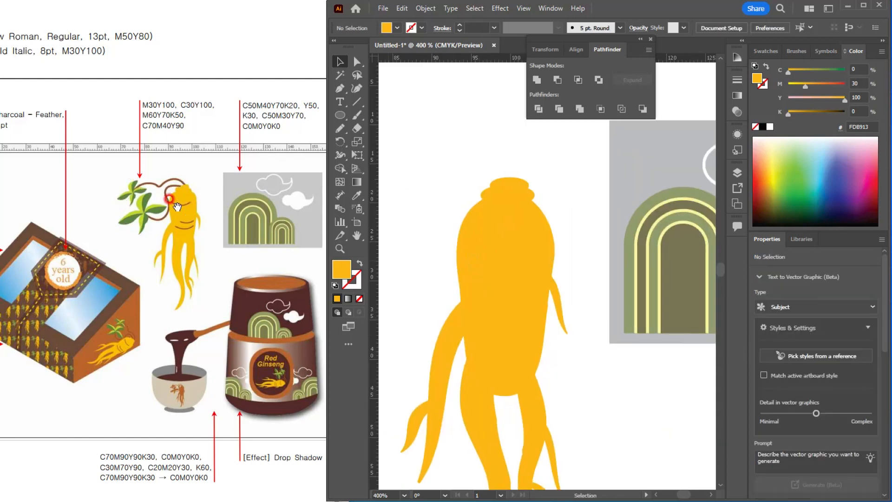
Step: Draw a shallow downward-bowed wrinkle curve across the upper body with the Pen tool
{"action": "mouse_move", "coordinate": [169, 199]}
{"action": "left_mouse_down"}
{"action": "mouse_move", "coordinate": [186, 194]}
{"action": "mouse_move", "coordinate": [169, 201]}
{"action": "left_mouse_up"}
{"action": "left_click", "coordinate": [427, 172]}
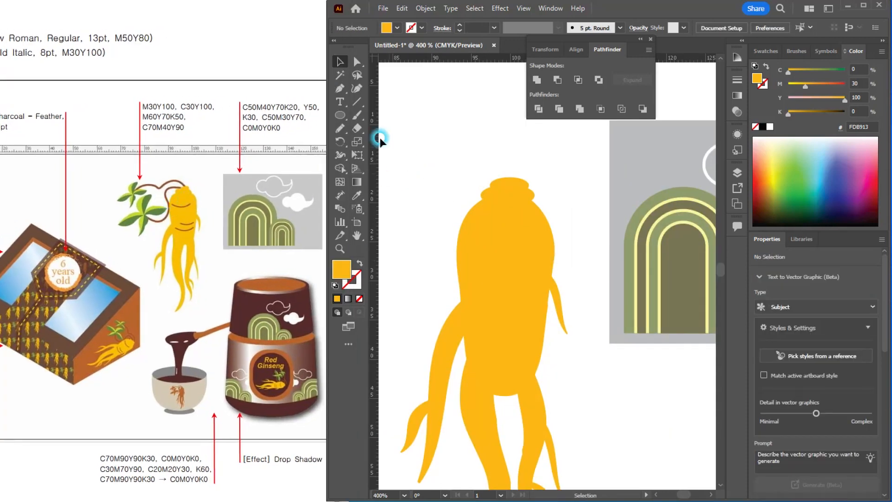
{"action": "left_click", "coordinate": [342, 91]}
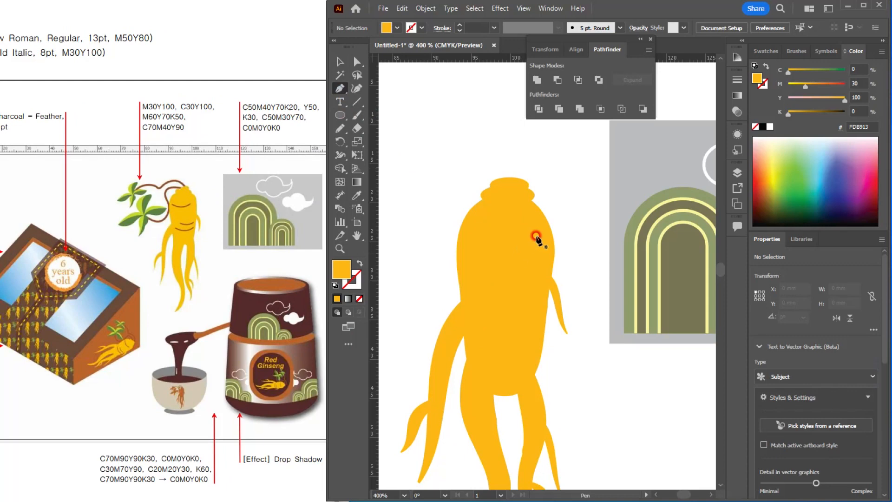
{"action": "left_click", "coordinate": [472, 227]}
{"action": "mouse_move", "coordinate": [524, 228]}
{"action": "left_mouse_down"}
{"action": "mouse_move", "coordinate": [573, 219]}
{"action": "mouse_move", "coordinate": [560, 215]}
{"action": "left_mouse_up"}
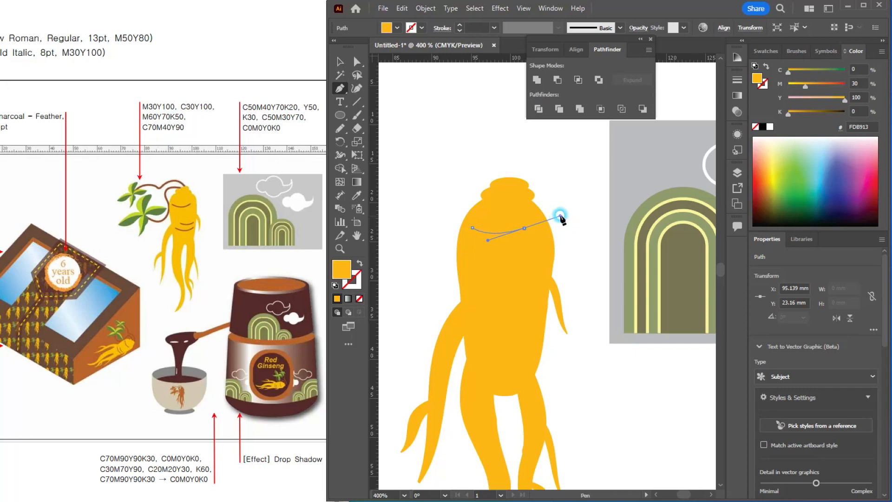
Step: Give the wrinkle curve no fill and a brown stroke of M60 Y70 K50
{"action": "left_click", "coordinate": [358, 263]}
{"action": "double_click", "coordinate": [351, 279]}
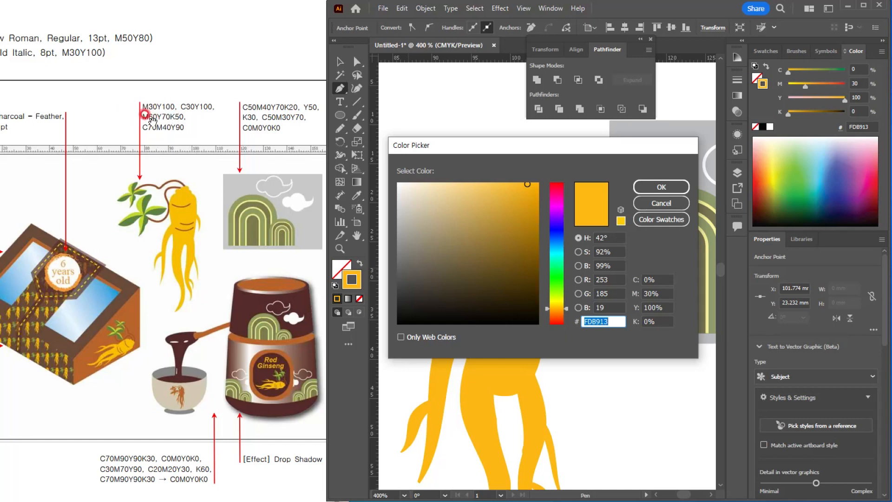
{"action": "left_click", "coordinate": [653, 293]}
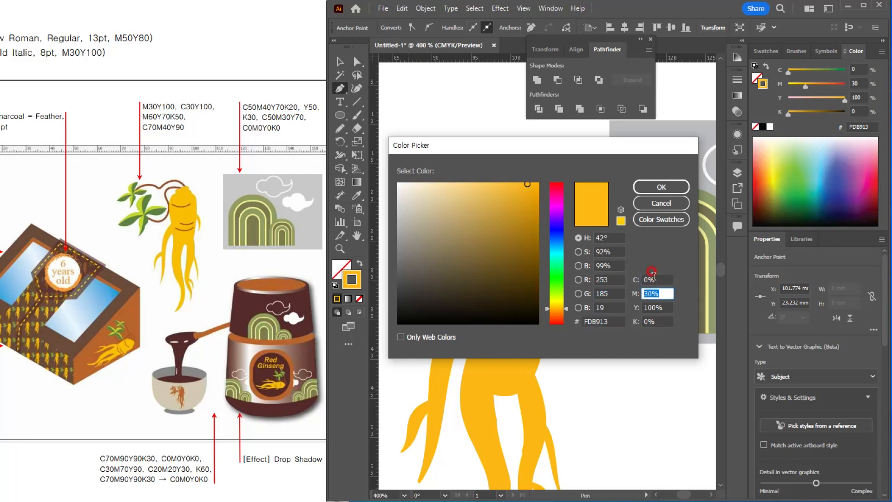
{"action": "type", "text": "60"}
{"action": "key", "text": "Tab"}
{"action": "type", "text": "70"}
{"action": "key", "text": "Tab"}
{"action": "type", "text": "50"}
{"action": "key", "text": "Return"}
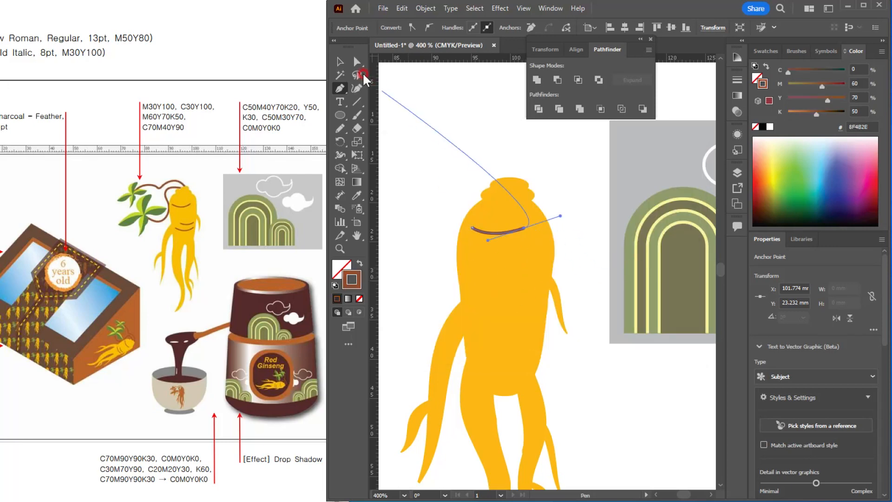
Step: Expand the brown wrinkle's stroke into a filled shape
{"action": "left_click", "coordinate": [341, 61]}
{"action": "left_click", "coordinate": [466, 141]}
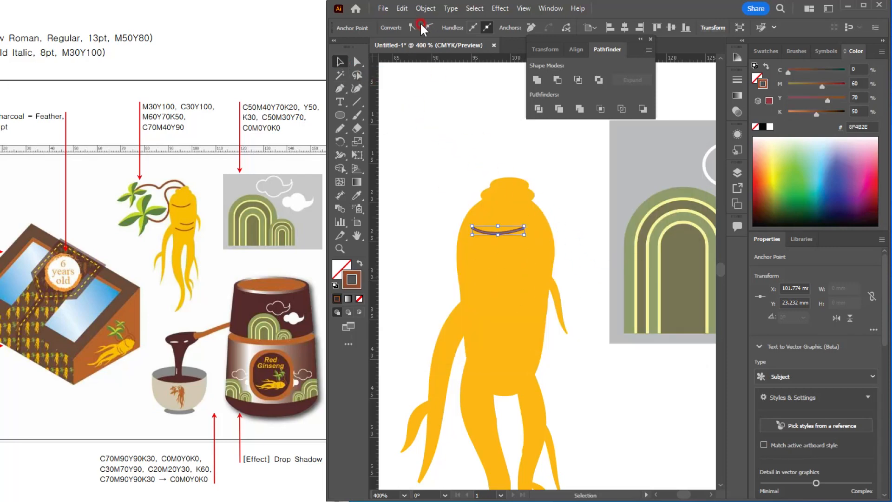
{"action": "left_click", "coordinate": [416, 10]}
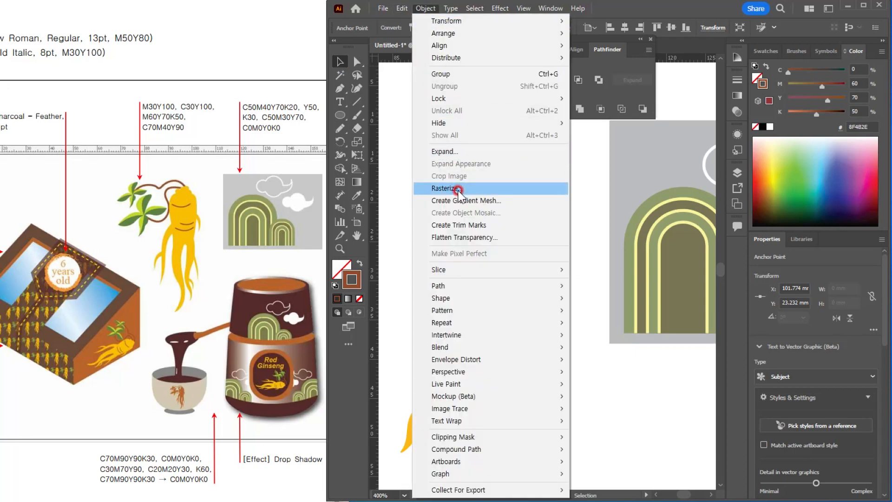
{"action": "left_click", "coordinate": [445, 151]}
{"action": "left_click", "coordinate": [426, 308]}
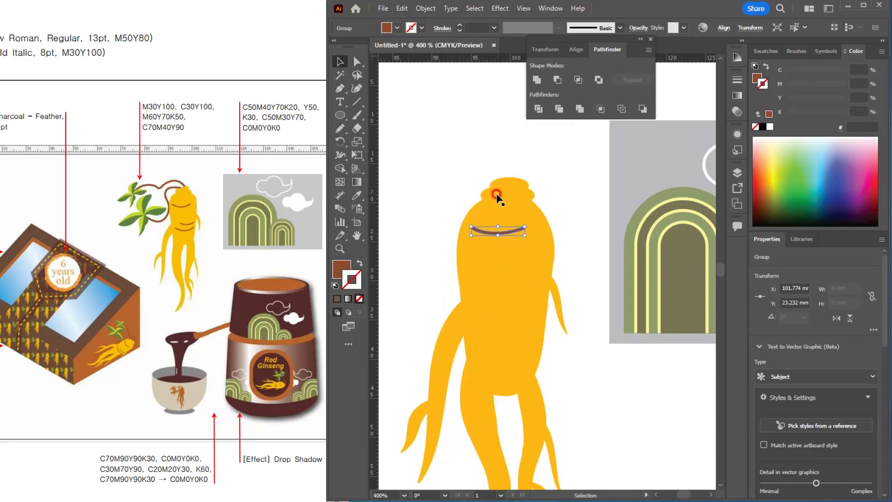
Step: Place two wrinkle copies on the lower body: one enlarged to about 8.1 x 1.0 mm and a smaller one above it
{"action": "scroll", "coordinate": [498, 198], "scroll_direction": "up", "scroll_amount": 3}
{"action": "scroll", "coordinate": [524, 291], "scroll_direction": "down", "scroll_amount": 2}
{"action": "left_click_drag", "start_coordinate": [531, 318], "coordinate": [495, 280]}
{"action": "left_click_drag", "start_coordinate": [525, 285], "coordinate": [542, 342]}
{"action": "left_click_drag", "start_coordinate": [515, 286], "coordinate": [511, 318]}
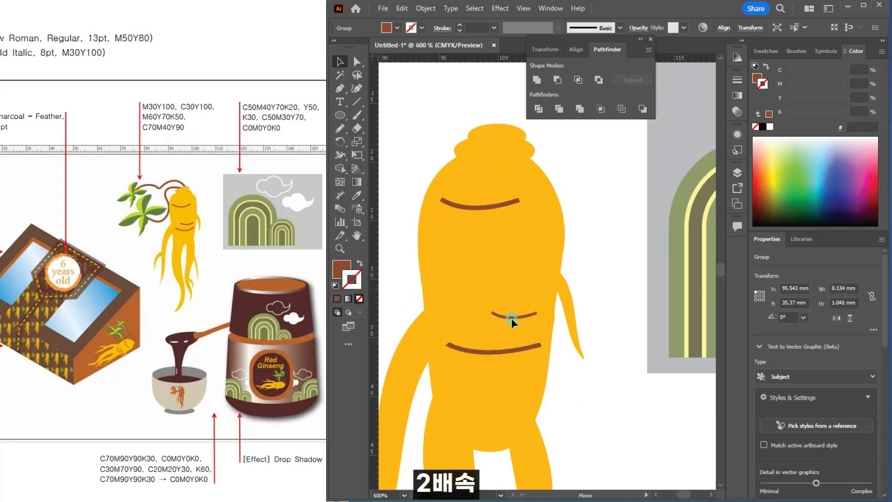
{"action": "left_click", "coordinate": [587, 198]}
{"action": "left_click_drag", "start_coordinate": [474, 169], "coordinate": [565, 216]}
{"action": "left_click", "coordinate": [561, 254]}
Step: Draw a leaf about 7.8 x 12 mm beside the ginseng root with the Pen tool, filled with C30Y100
{"action": "scroll", "coordinate": [516, 209], "scroll_direction": "down", "scroll_amount": 2}
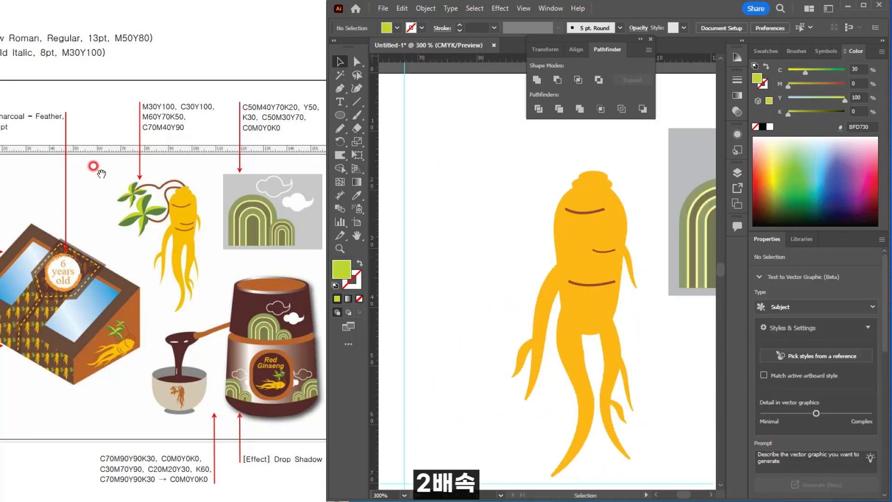
{"action": "left_click", "coordinate": [341, 87]}
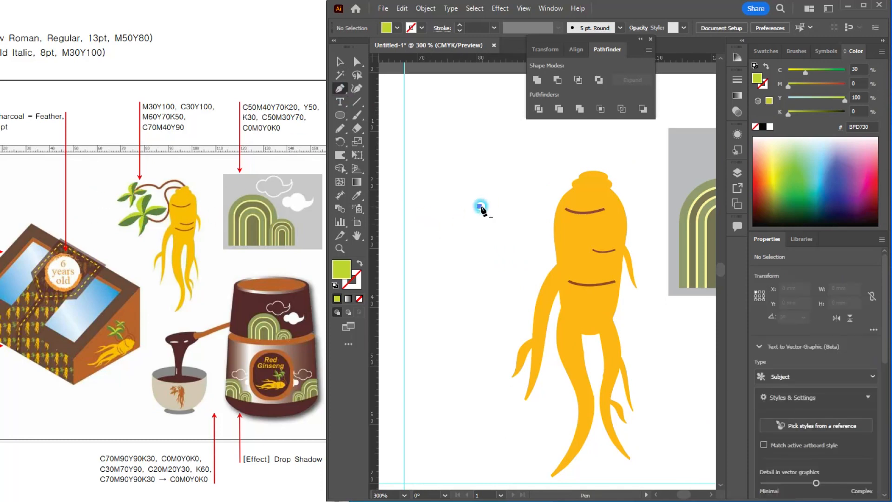
{"action": "left_click_drag", "start_coordinate": [508, 200], "coordinate": [494, 285]}
{"action": "left_click", "coordinate": [494, 268]}
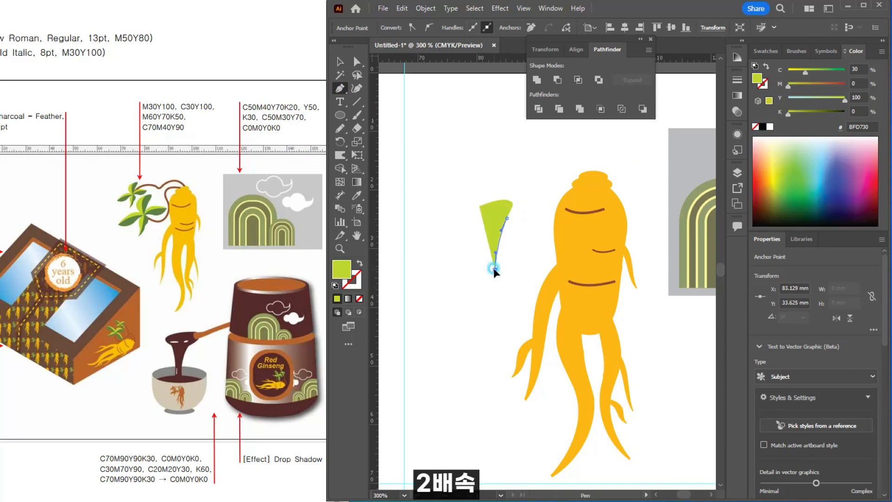
{"action": "left_click_drag", "start_coordinate": [466, 232], "coordinate": [466, 214]}
{"action": "left_click", "coordinate": [480, 205]}
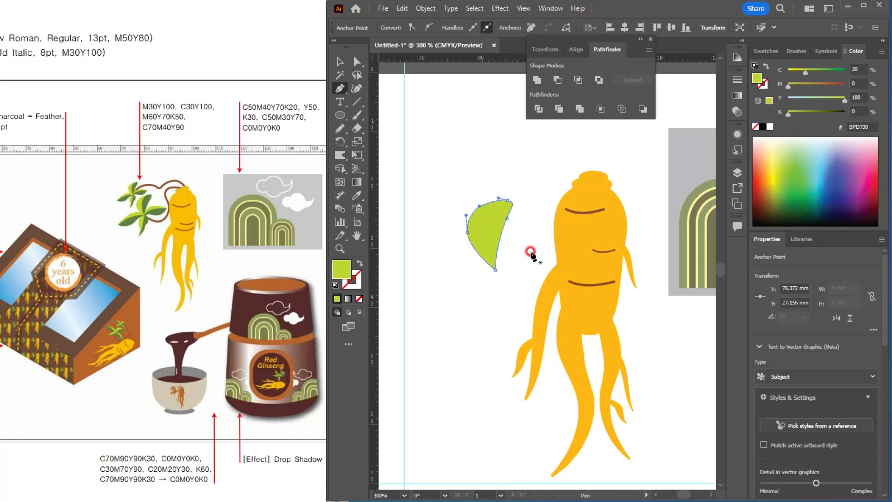
{"action": "left_click", "coordinate": [343, 62]}
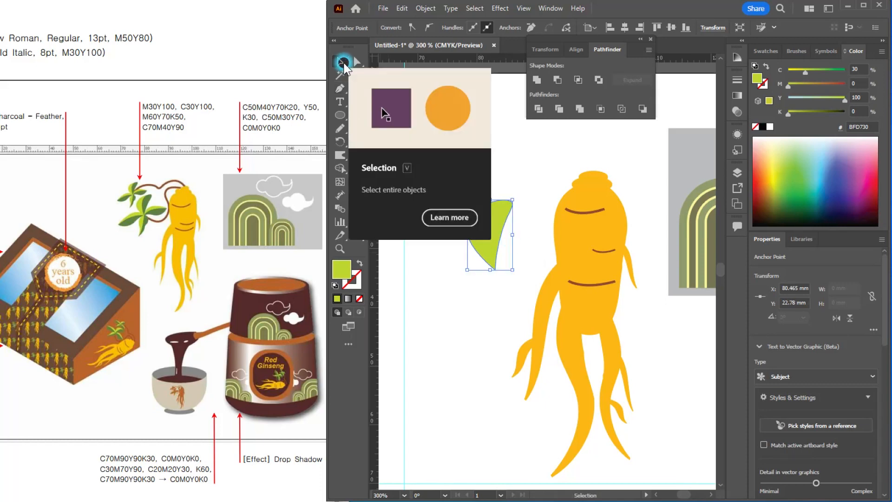
{"action": "left_click", "coordinate": [170, 216]}
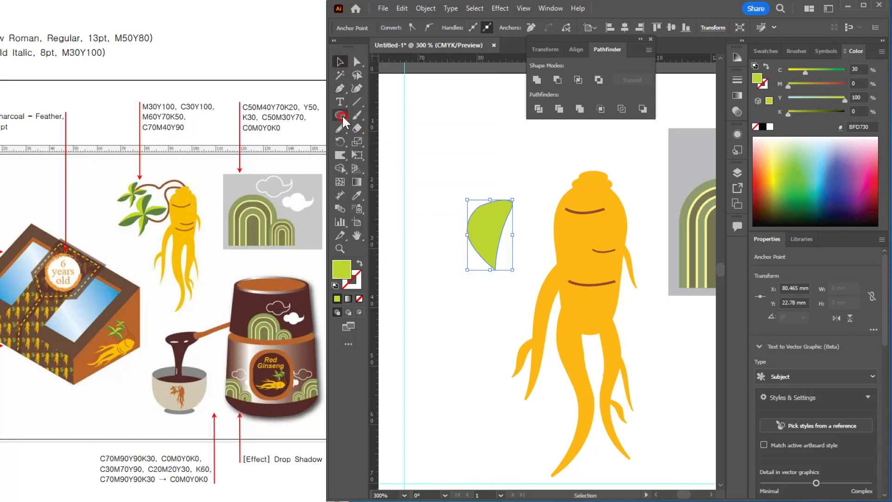
Step: Draw a curved, unfilled midrib line lengthwise through the leaf and divide the leaf along it with Pathfinder Divide
{"action": "key", "text": "p"}
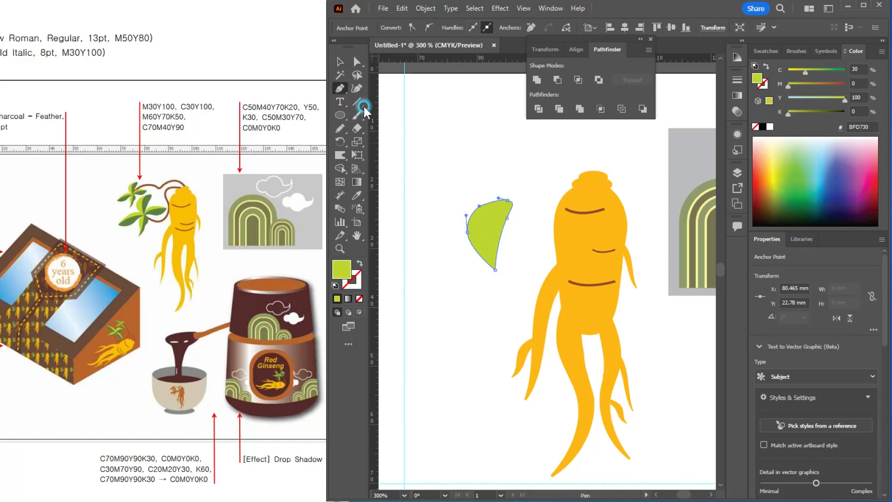
{"action": "left_click", "coordinate": [497, 187]}
{"action": "left_click_drag", "start_coordinate": [498, 287], "coordinate": [513, 339]}
{"action": "key", "text": "v"}
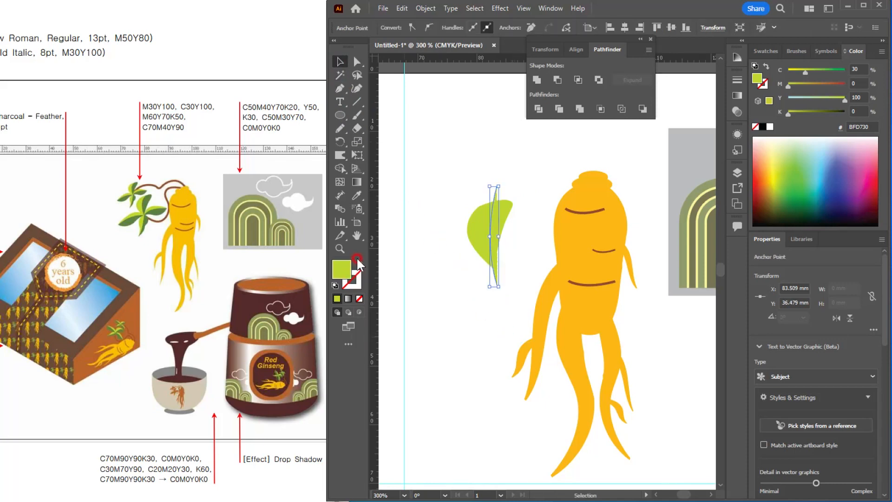
{"action": "left_click", "coordinate": [357, 261]}
{"action": "left_click", "coordinate": [414, 184]}
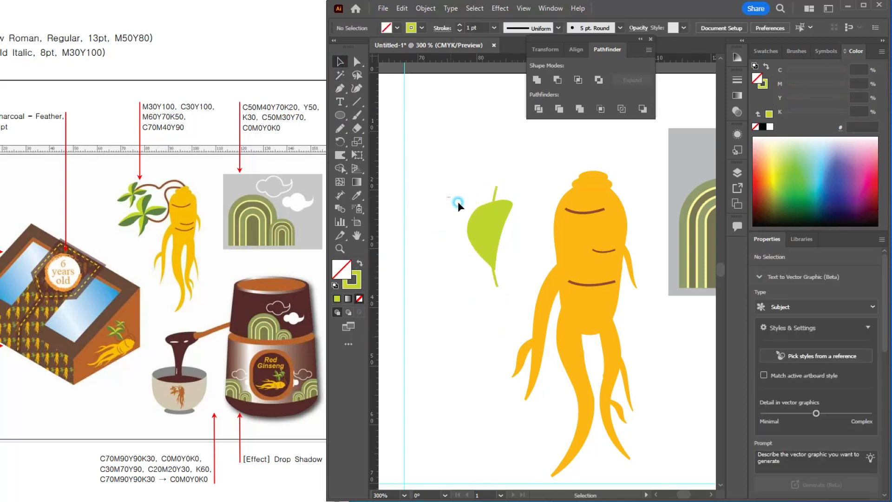
{"action": "left_click_drag", "start_coordinate": [458, 201], "coordinate": [553, 173]}
{"action": "left_click", "coordinate": [538, 108]}
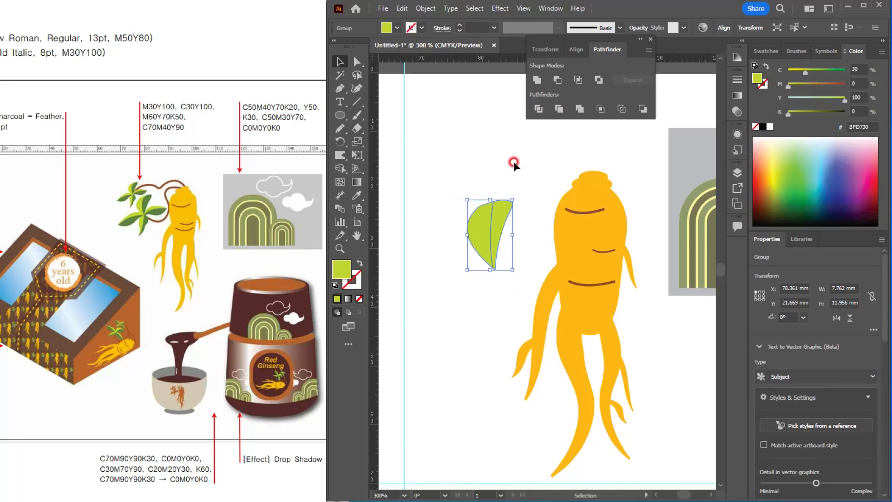
Step: Fill the right half of the divided leaf with C70M40Y90
{"action": "left_click", "coordinate": [511, 222]}
{"action": "double_click", "coordinate": [504, 212]}
{"action": "left_click", "coordinate": [504, 220]}
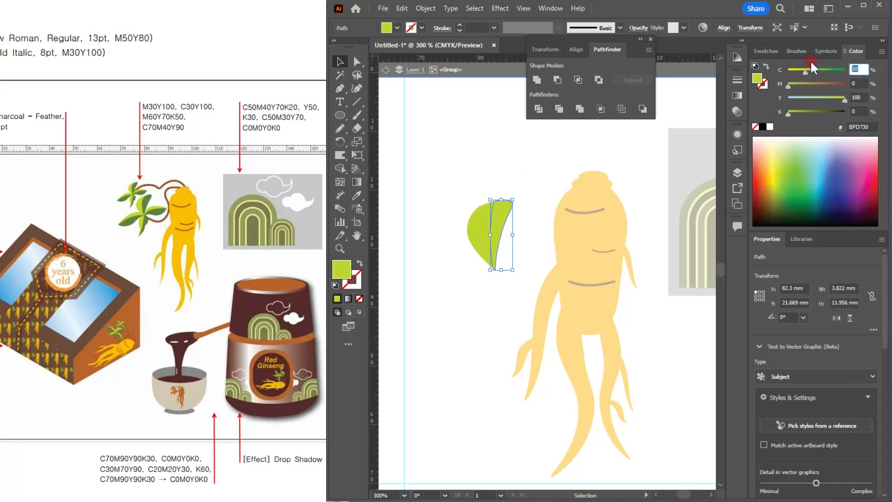
{"action": "type", "text": "70"}
{"action": "key", "text": "Tab"}
{"action": "type", "text": "40"}
{"action": "key", "text": "Tab"}
{"action": "type", "text": "90"}
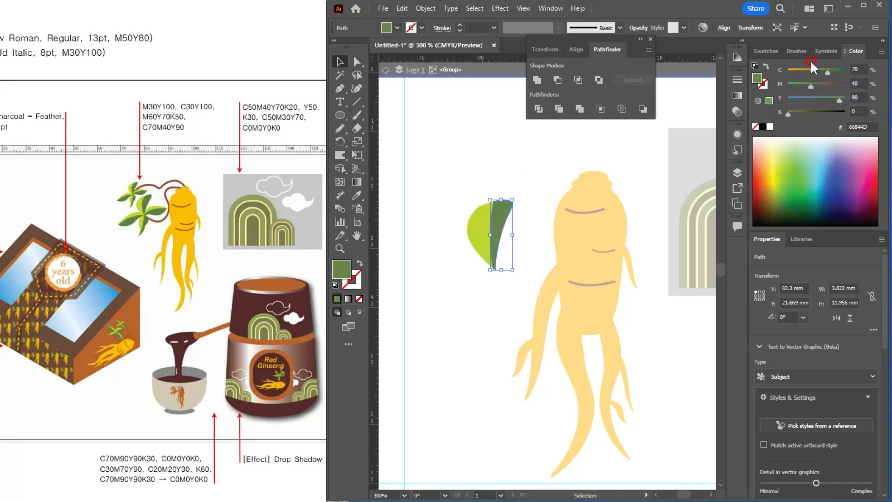
{"action": "left_click", "coordinate": [496, 145]}
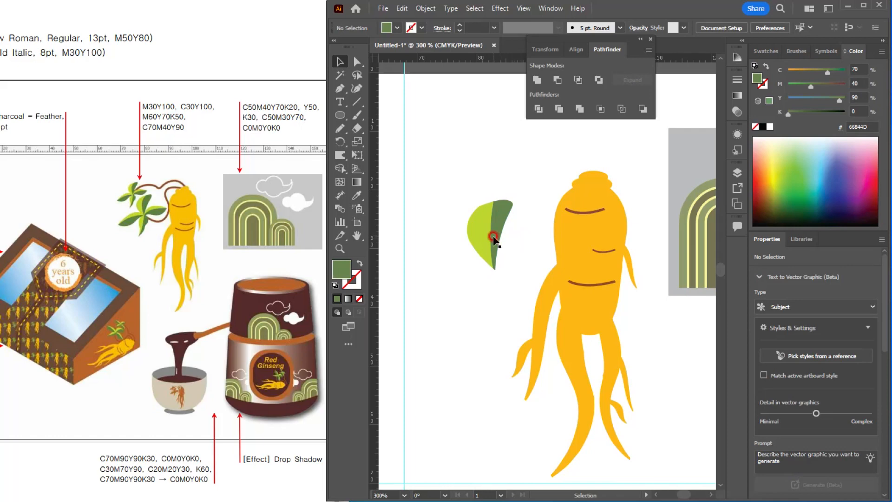
Step: Place a flipped leaf copy, narrowed to about 5.6 x 12 mm, tip to tip below the original leaf
{"action": "left_click_drag", "start_coordinate": [484, 229], "coordinate": [485, 392]}
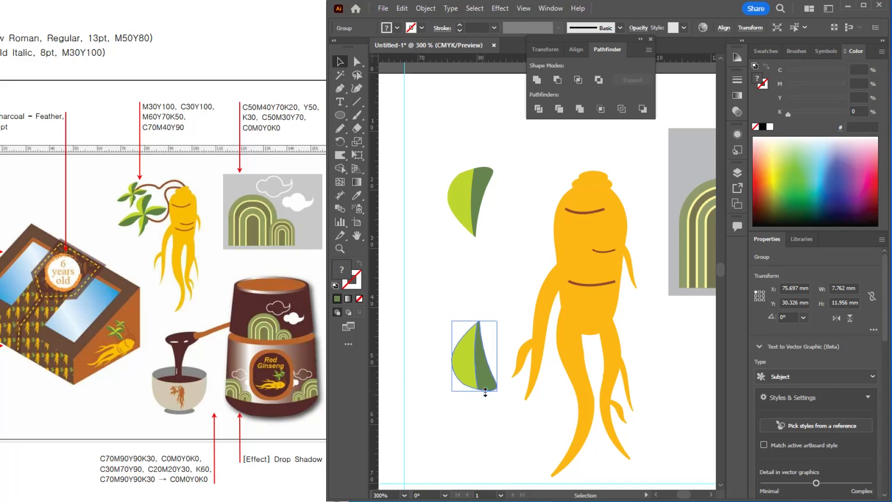
{"action": "left_click_drag", "start_coordinate": [452, 355], "coordinate": [483, 275]}
Step: Swap the light and dark green fills of the lower leaf's halves by sampling the upper leaf with the Eyedropper
{"action": "scroll", "coordinate": [470, 263], "scroll_direction": "up", "scroll_amount": 2}
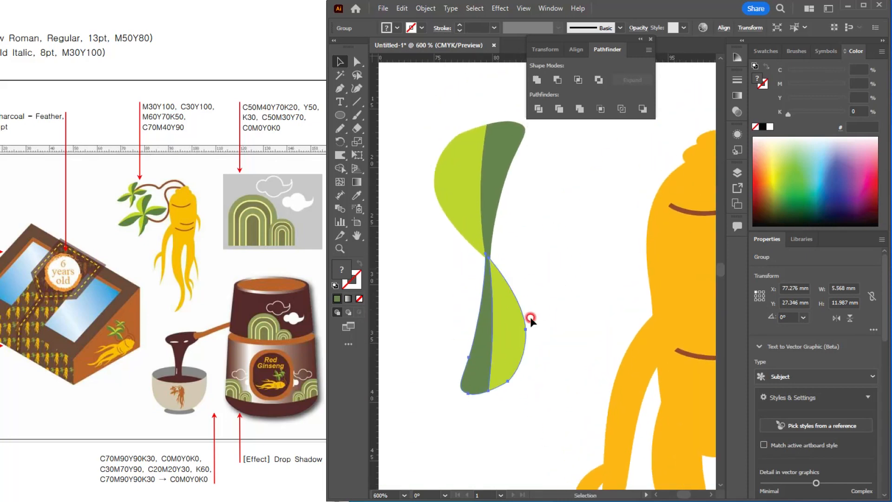
{"action": "double_click", "coordinate": [507, 319]}
{"action": "left_click", "coordinate": [508, 320]}
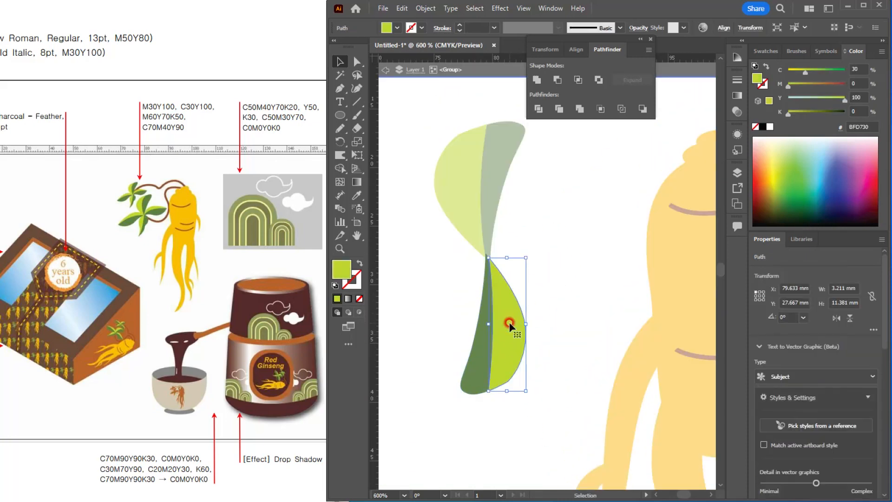
{"action": "key", "text": "i"}
{"action": "left_click", "coordinate": [496, 146]}
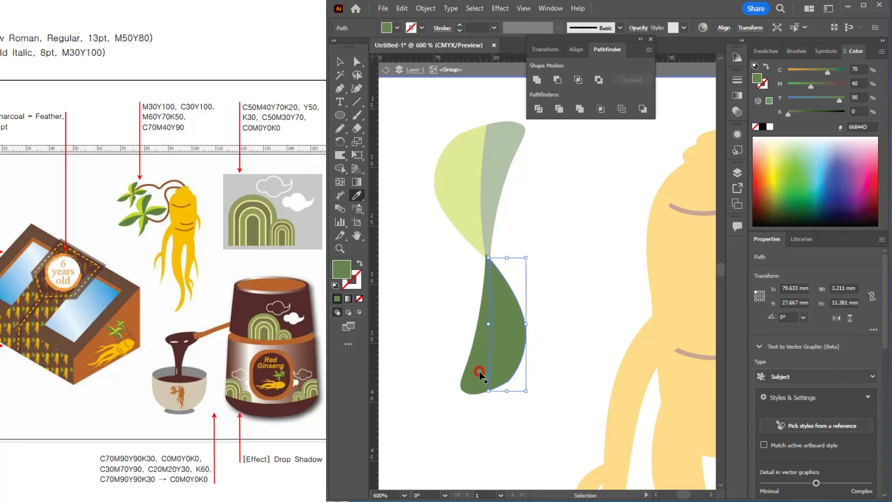
{"action": "left_click", "coordinate": [478, 362], "text": "ctrl"}
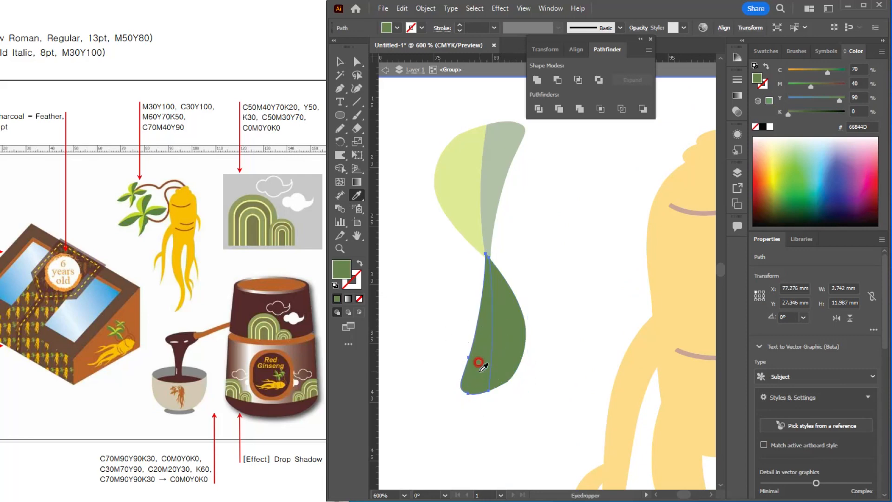
{"action": "left_click", "coordinate": [458, 170]}
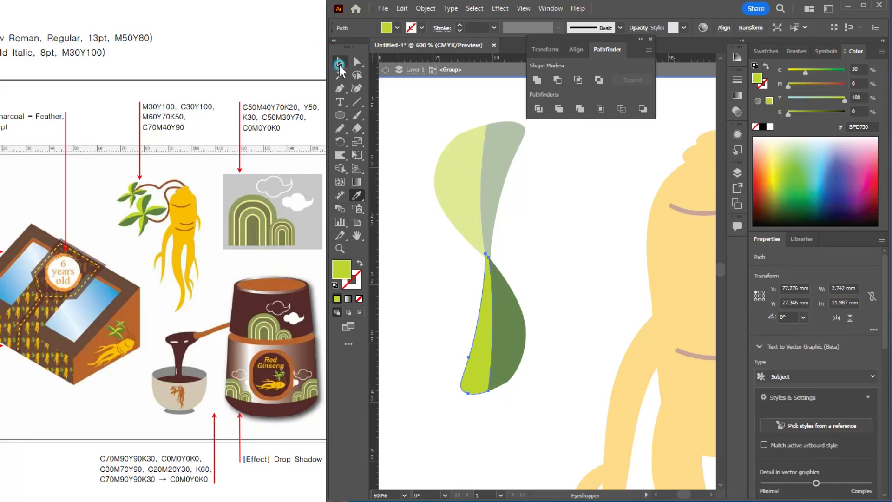
{"action": "left_click", "coordinate": [339, 60]}
{"action": "left_click", "coordinate": [553, 307]}
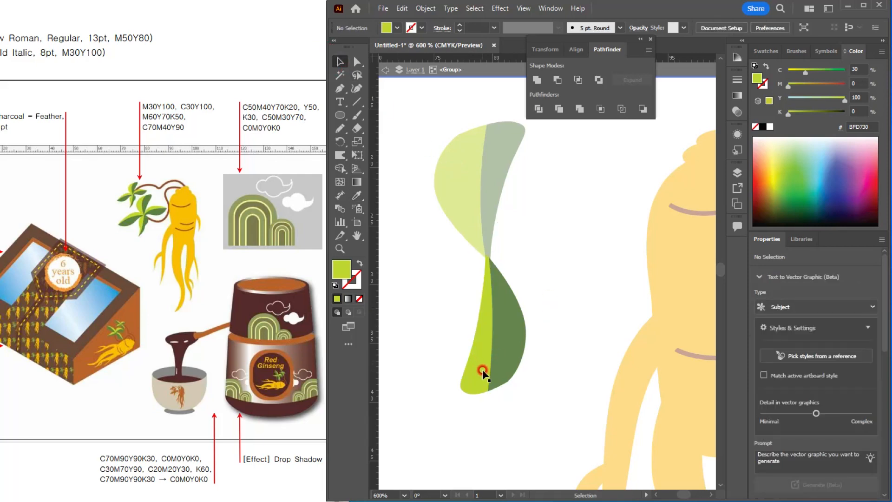
Step: Reshape the light half of the lower leaf so its outer edge bulges in the upper part and tapers to the bottom tip
{"action": "left_click", "coordinate": [483, 374]}
{"action": "left_click", "coordinate": [357, 61]}
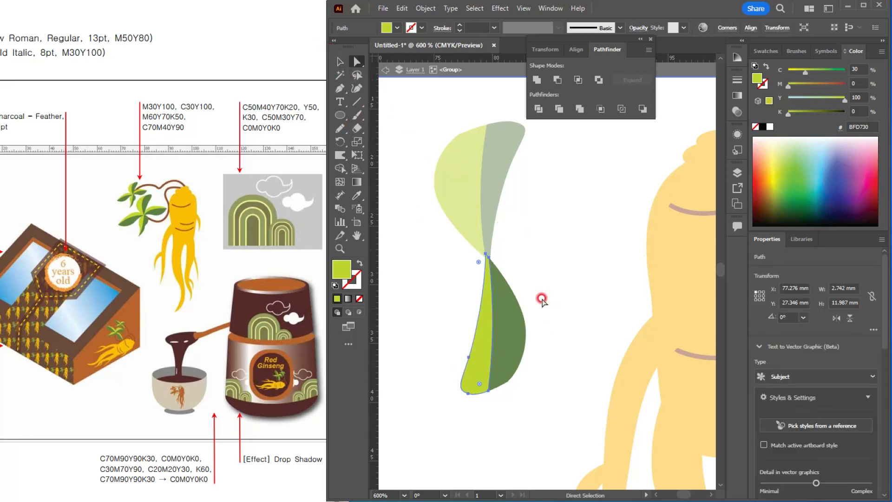
{"action": "left_click_drag", "start_coordinate": [469, 361], "coordinate": [470, 277]}
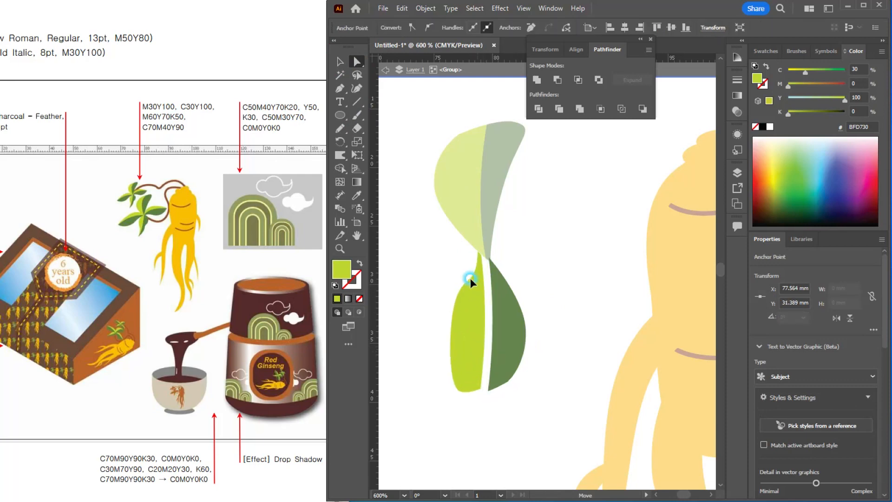
{"action": "left_click", "coordinate": [486, 294]}
{"action": "left_click", "coordinate": [484, 254]}
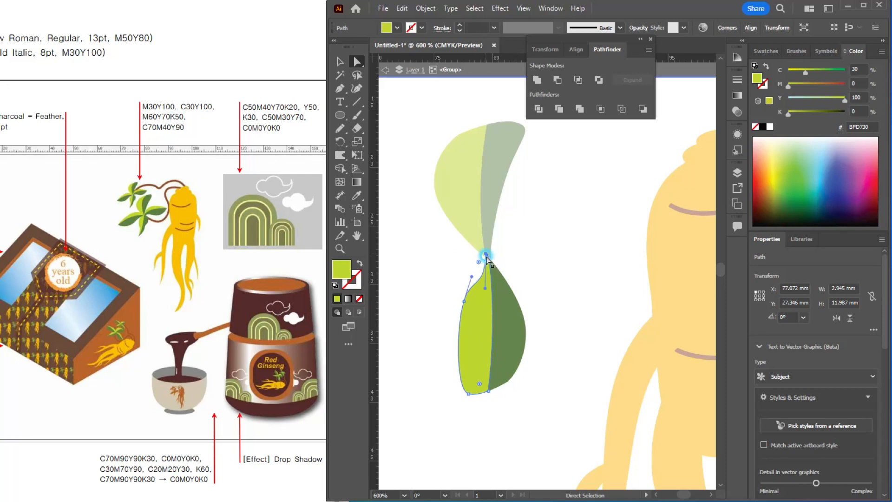
{"action": "left_click_drag", "start_coordinate": [477, 280], "coordinate": [458, 279]}
Step: Reshape the dark half of the lower leaf with a higher outer bulge that narrows to the bottom tip
{"action": "left_click", "coordinate": [506, 367]}
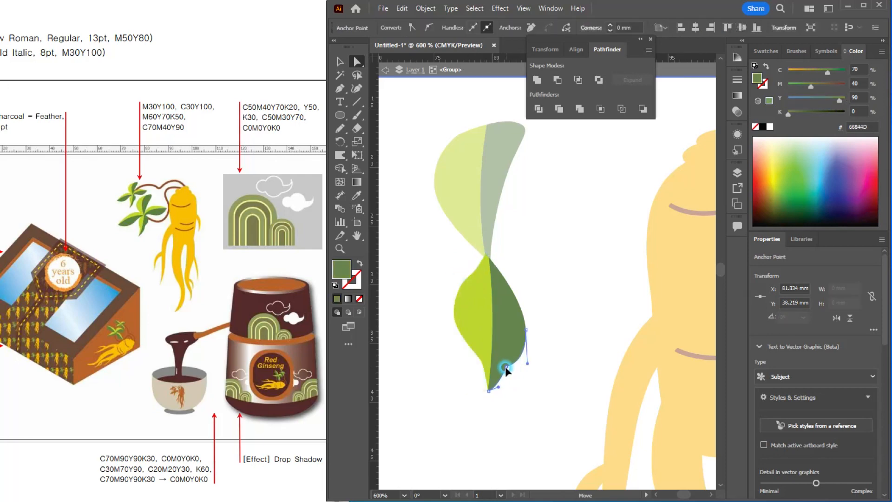
{"action": "left_click", "coordinate": [522, 332]}
{"action": "left_click_drag", "start_coordinate": [527, 331], "coordinate": [526, 302]}
{"action": "left_click", "coordinate": [510, 362]}
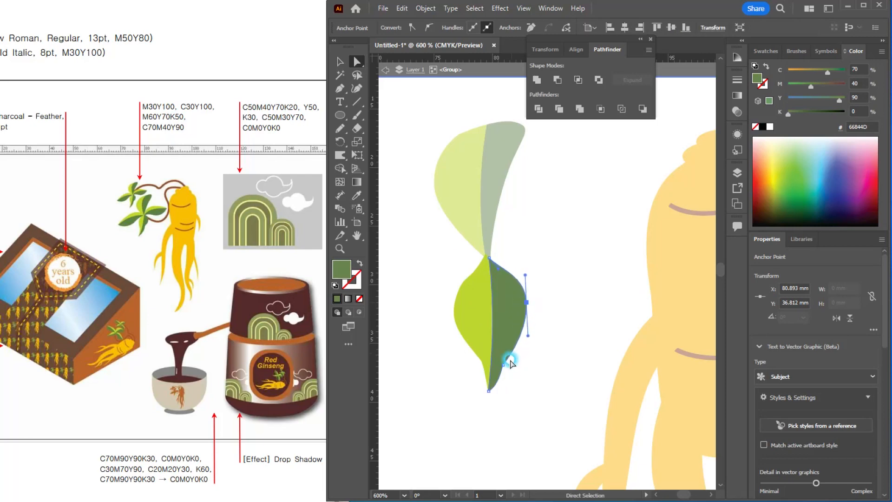
{"action": "double_click", "coordinate": [507, 362]}
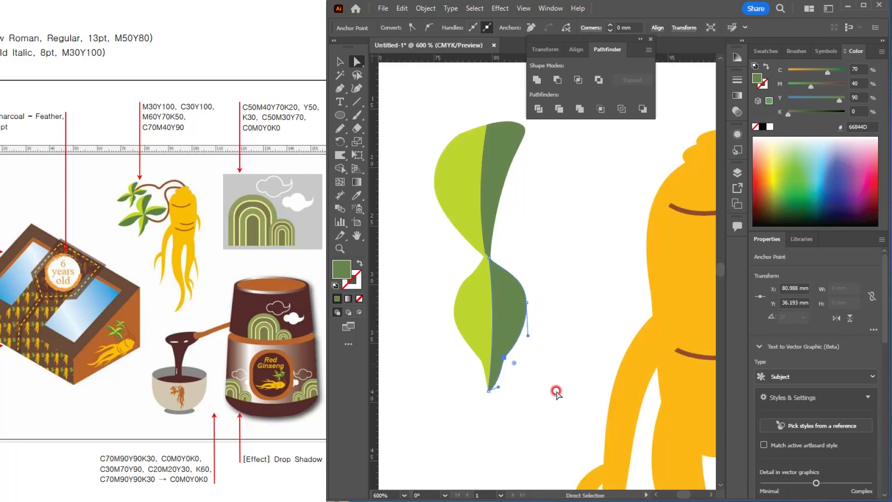
{"action": "key", "text": "v"}
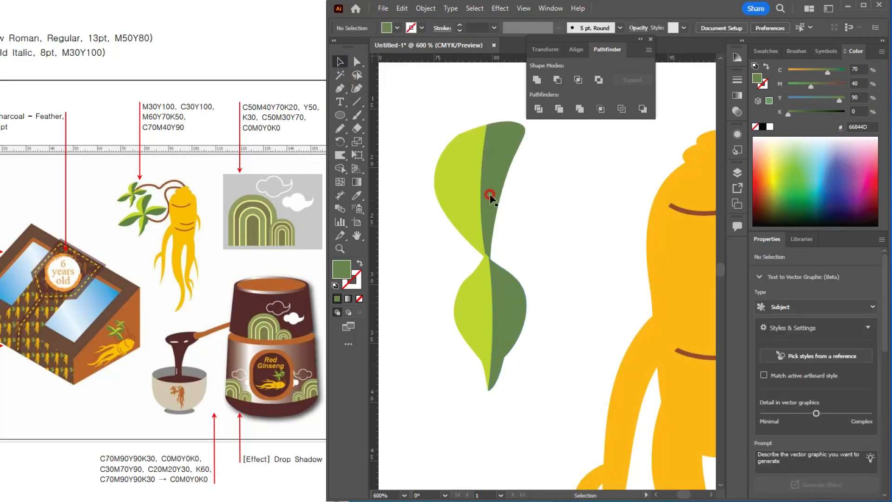
Step: Add rotated side leaves from copies of the upper leaf to form a four-leaf cluster about 18.4 x 16.7 mm
{"action": "left_click", "coordinate": [476, 181]}
{"action": "left_click", "coordinate": [159, 185]}
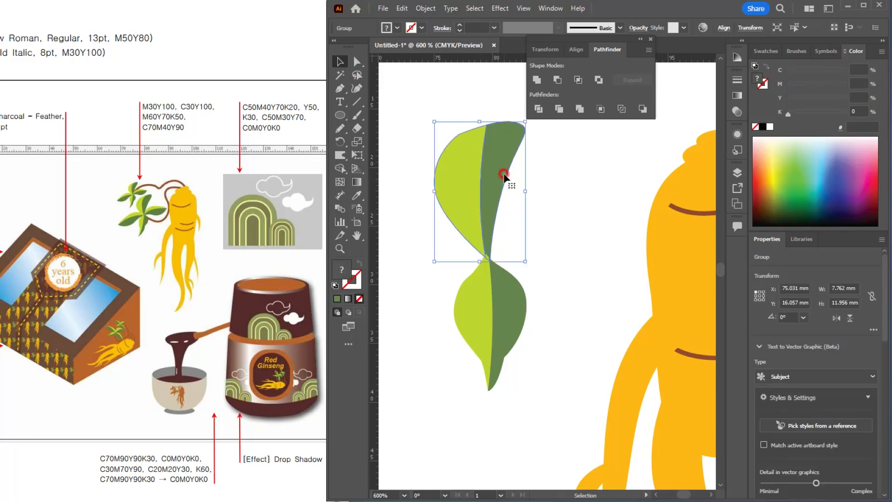
{"action": "left_click_drag", "start_coordinate": [483, 158], "coordinate": [564, 196]}
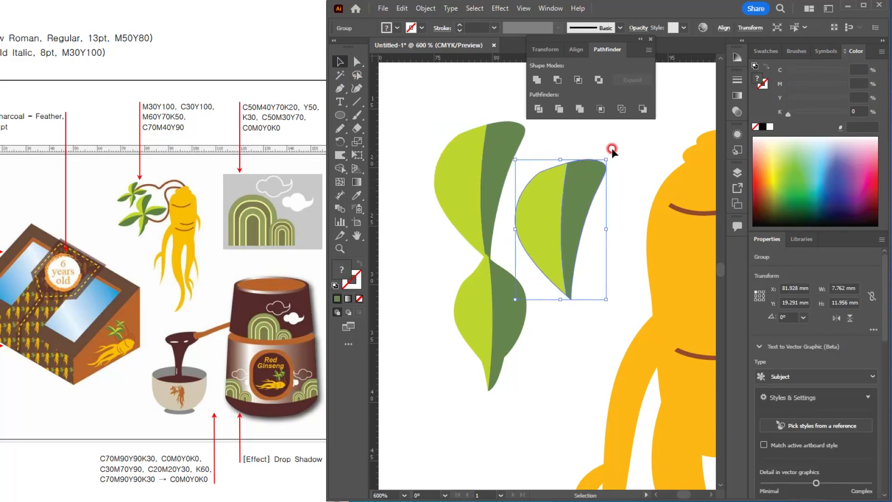
{"action": "left_click_drag", "start_coordinate": [608, 153], "coordinate": [655, 238]}
{"action": "left_click_drag", "start_coordinate": [622, 178], "coordinate": [612, 211]}
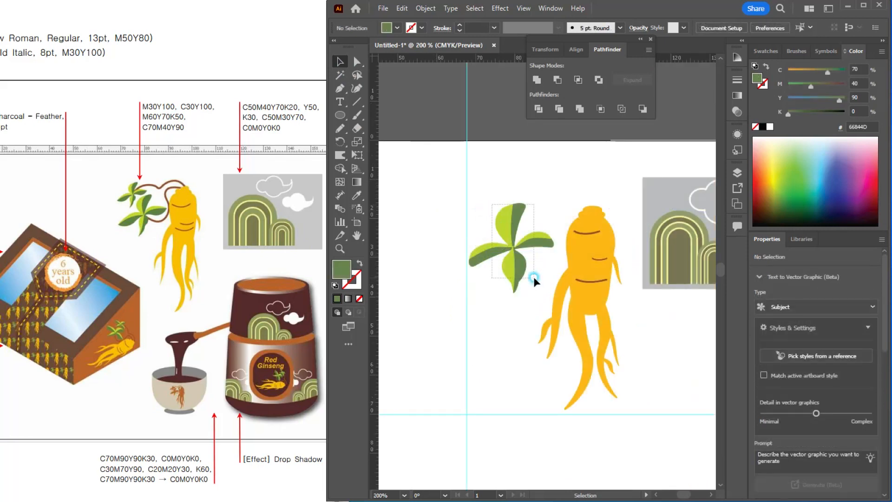
{"action": "mouse_move", "coordinate": [533, 277]}
{"action": "left_mouse_down"}
{"action": "mouse_move", "coordinate": [542, 258]}
{"action": "mouse_move", "coordinate": [529, 270]}
{"action": "left_mouse_up"}
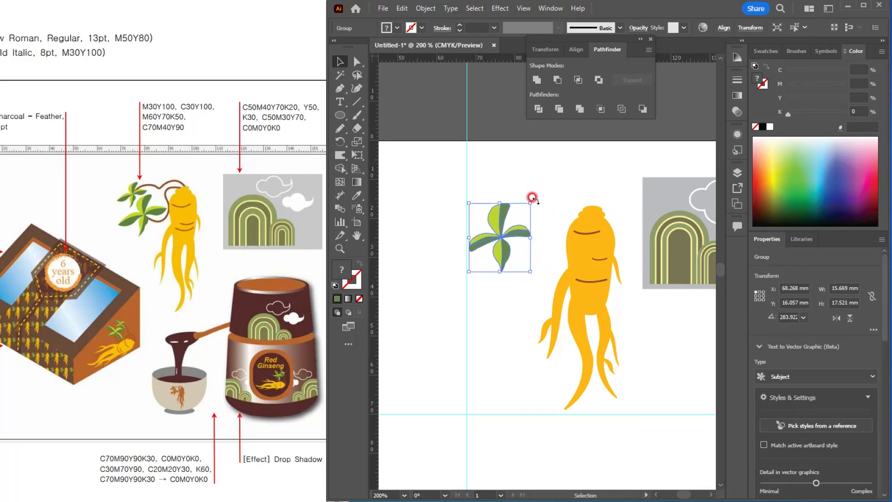
{"action": "mouse_move", "coordinate": [531, 194]}
{"action": "left_mouse_down"}
{"action": "mouse_move", "coordinate": [542, 199]}
{"action": "mouse_move", "coordinate": [534, 197]}
{"action": "left_mouse_up"}
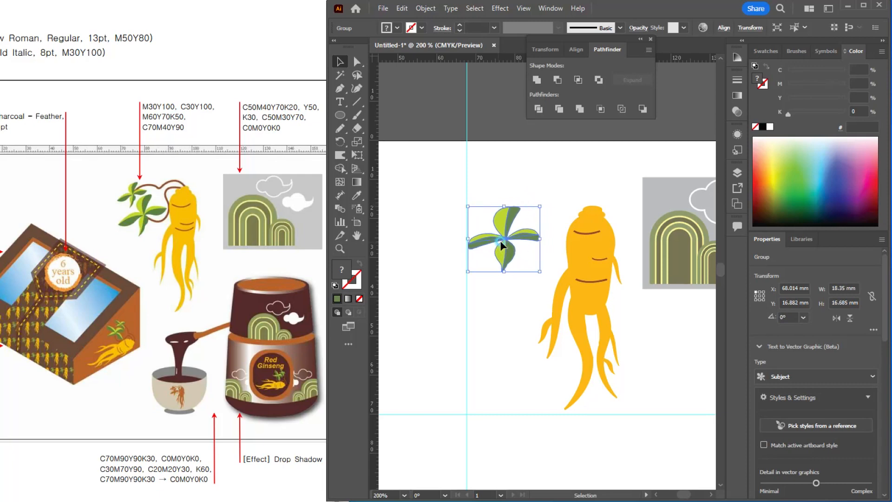
Step: Place a copy of the leaf cluster, reduced to about 11.6 x 10.7 mm, above and left of the larger one
{"action": "left_click_drag", "start_coordinate": [501, 242], "coordinate": [506, 200]}
{"action": "left_click_drag", "start_coordinate": [535, 170], "coordinate": [508, 198]}
{"action": "scroll", "coordinate": [542, 211], "scroll_direction": "up", "scroll_amount": 1}
{"action": "left_click_drag", "start_coordinate": [561, 237], "coordinate": [531, 302]}
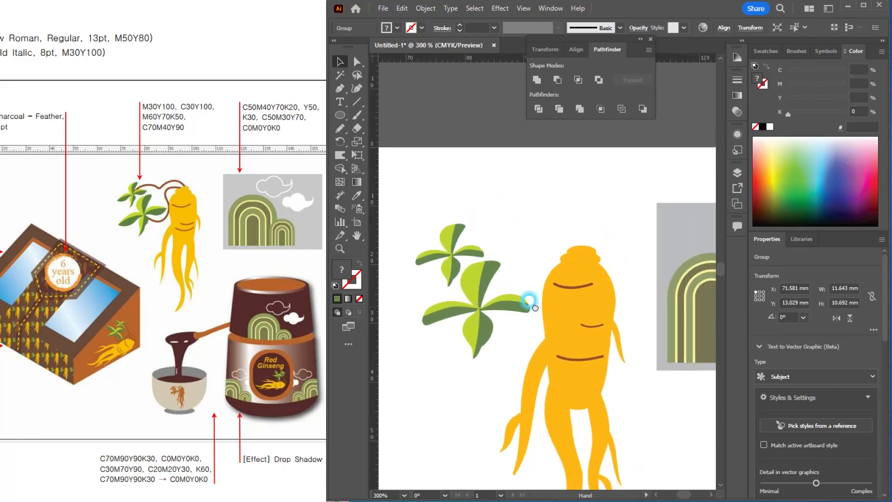
Step: Draw two wavy Pencil stems from the root's head to the leaf clusters: about 21.7 x 4.3 mm (small) and 13.6 x 16.1 mm (large)
{"action": "left_click", "coordinate": [515, 294]}
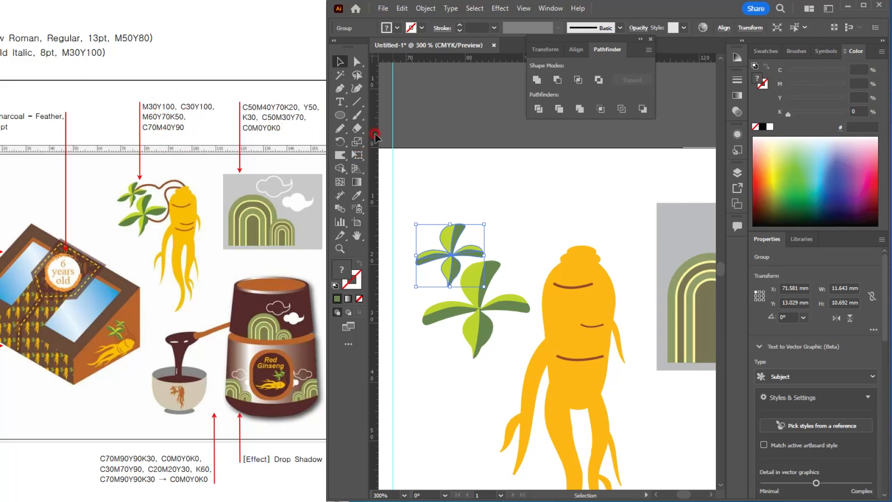
{"action": "left_click", "coordinate": [340, 128]}
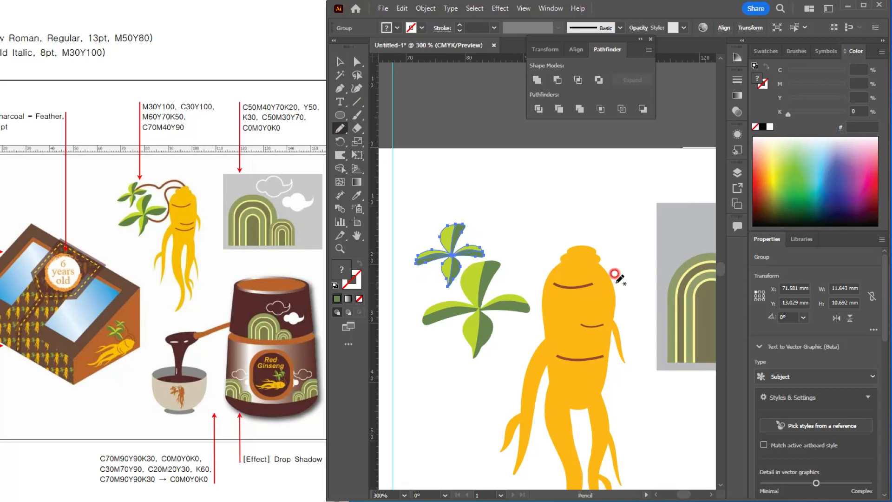
{"action": "key", "text": "ctrl+shift+a"}
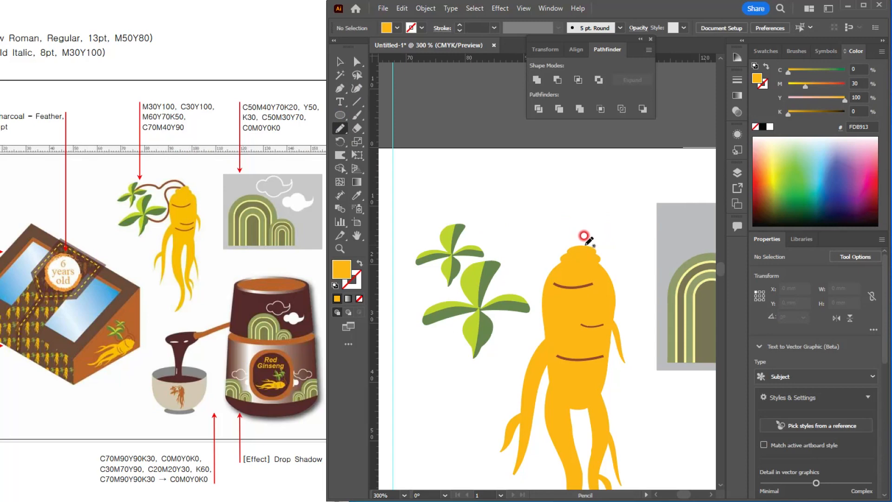
{"action": "mouse_move", "coordinate": [581, 244]}
{"action": "left_mouse_down"}
{"action": "mouse_move", "coordinate": [562, 225]}
{"action": "mouse_move", "coordinate": [534, 223]}
{"action": "mouse_move", "coordinate": [457, 246]}
{"action": "left_mouse_up"}
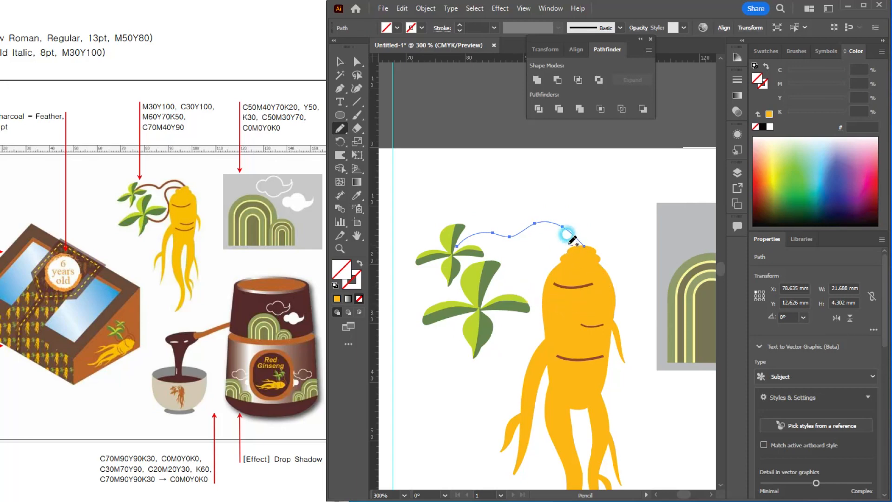
{"action": "mouse_move", "coordinate": [569, 238]}
{"action": "left_mouse_down"}
{"action": "mouse_move", "coordinate": [526, 234]}
{"action": "mouse_move", "coordinate": [533, 313]}
{"action": "mouse_move", "coordinate": [520, 322]}
{"action": "mouse_move", "coordinate": [493, 328]}
{"action": "left_mouse_up"}
Step: Give both stems a 1 pt stroke with no fill in the brown M60 Y70 K50 sampled from the root's wrinkle line
{"action": "left_click", "coordinate": [341, 61]}
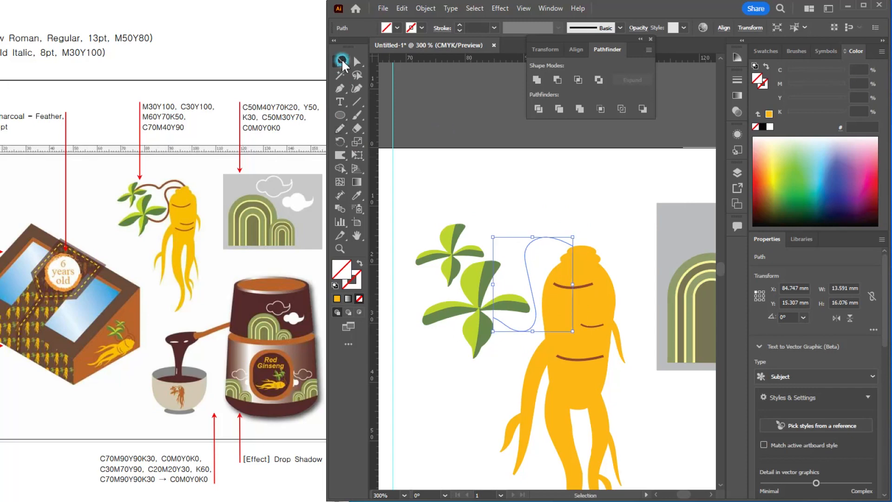
{"action": "left_click", "coordinate": [539, 257]}
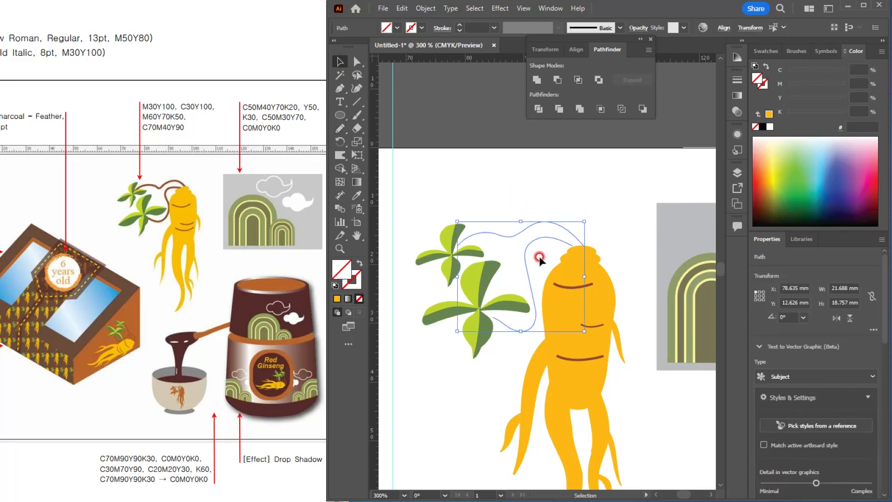
{"action": "key", "text": "i"}
{"action": "left_click", "coordinate": [567, 282]}
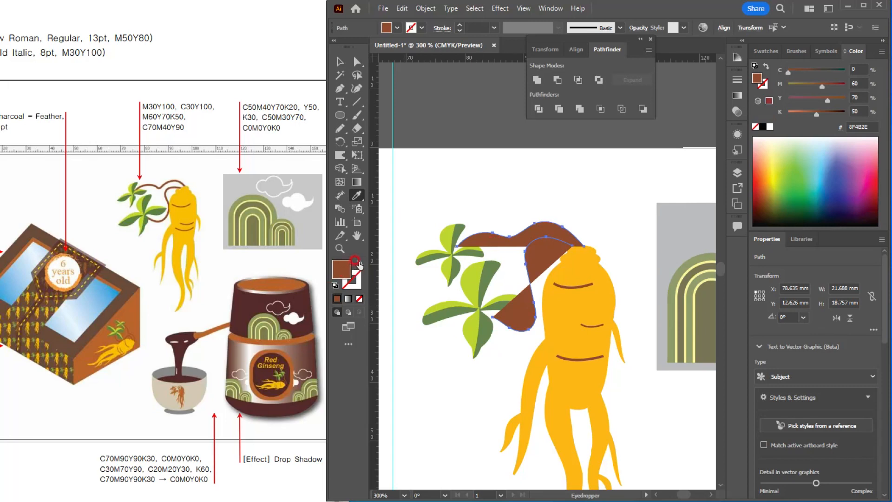
{"action": "left_click", "coordinate": [356, 261]}
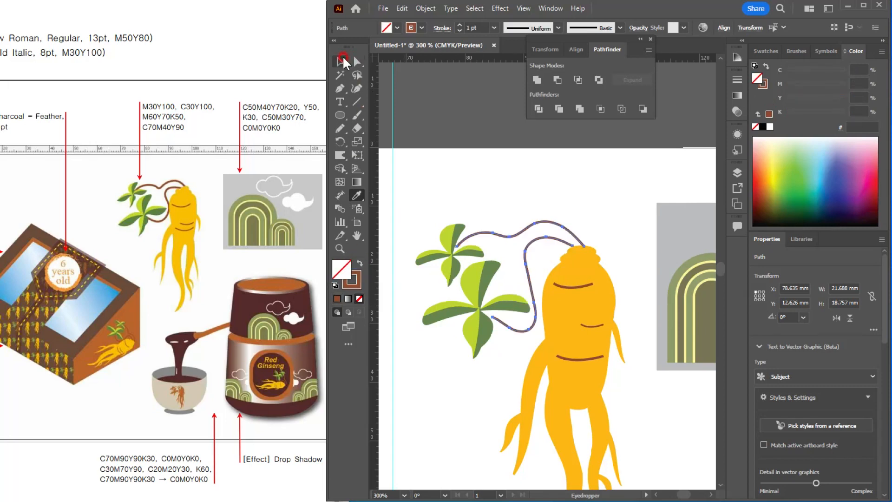
{"action": "left_click", "coordinate": [343, 60]}
{"action": "left_click", "coordinate": [547, 202]}
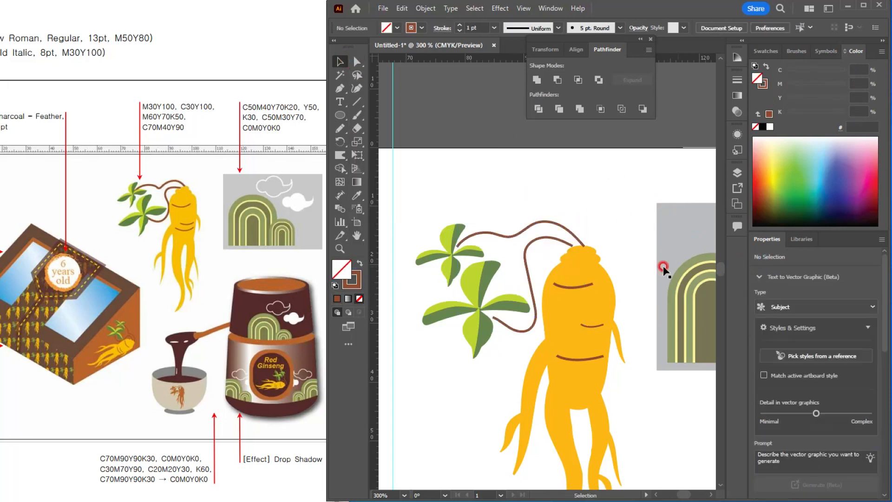
Step: Set the stroke weight of both stems to 1.5 pt
{"action": "scroll", "coordinate": [655, 263], "scroll_direction": "down", "scroll_amount": 2}
{"action": "scroll", "coordinate": [627, 262], "scroll_direction": "up", "scroll_amount": 2}
{"action": "left_click_drag", "start_coordinate": [541, 275], "coordinate": [505, 281]}
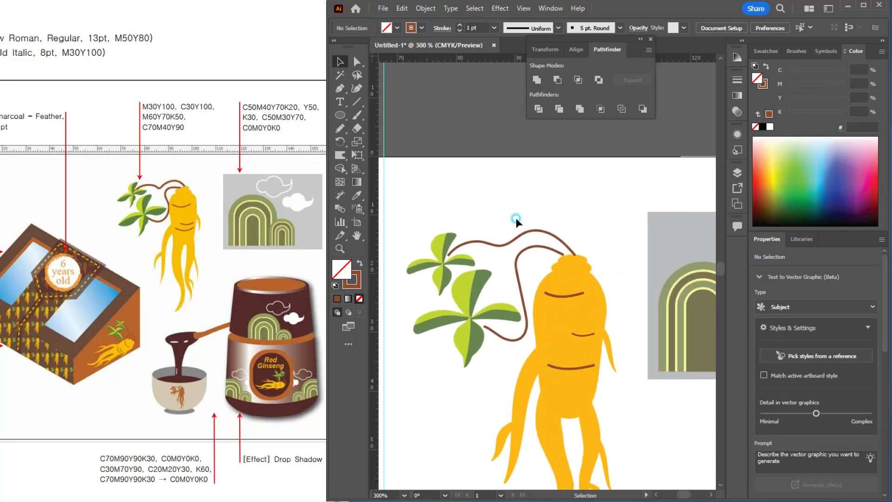
{"action": "left_click_drag", "start_coordinate": [515, 217], "coordinate": [528, 256]}
{"action": "left_click_drag", "start_coordinate": [480, 27], "coordinate": [442, 22]}
{"action": "type", "text": "1"}
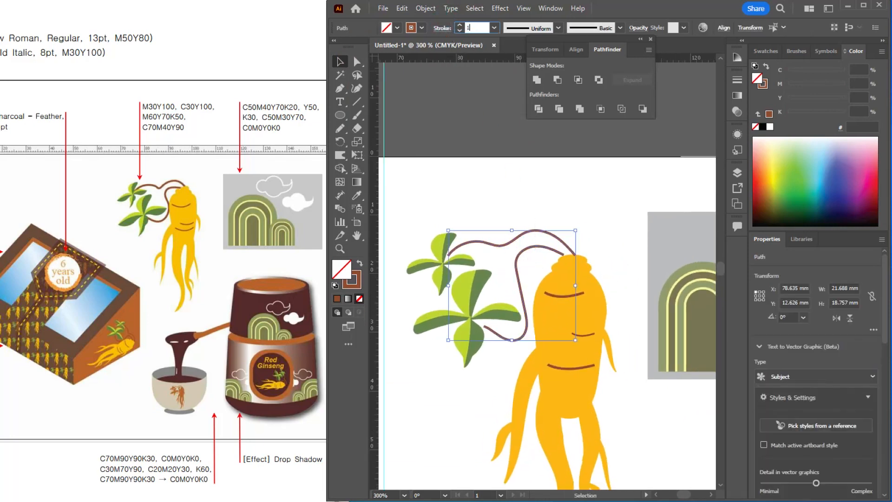
{"action": "type", "text": ".5"}
{"action": "key", "text": "Return"}
Step: Expand the two stem strokes into filled shapes and check them in outline view
{"action": "left_click", "coordinate": [427, 8]}
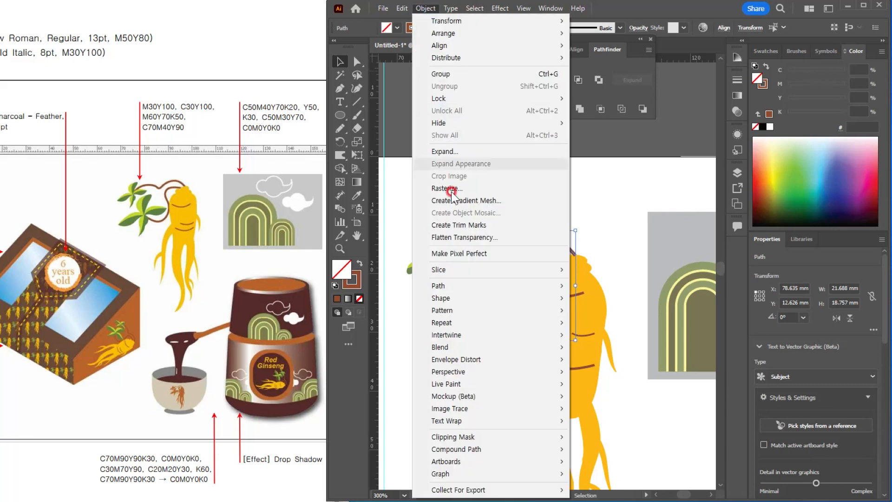
{"action": "left_click", "coordinate": [447, 149]}
{"action": "left_click", "coordinate": [430, 310]}
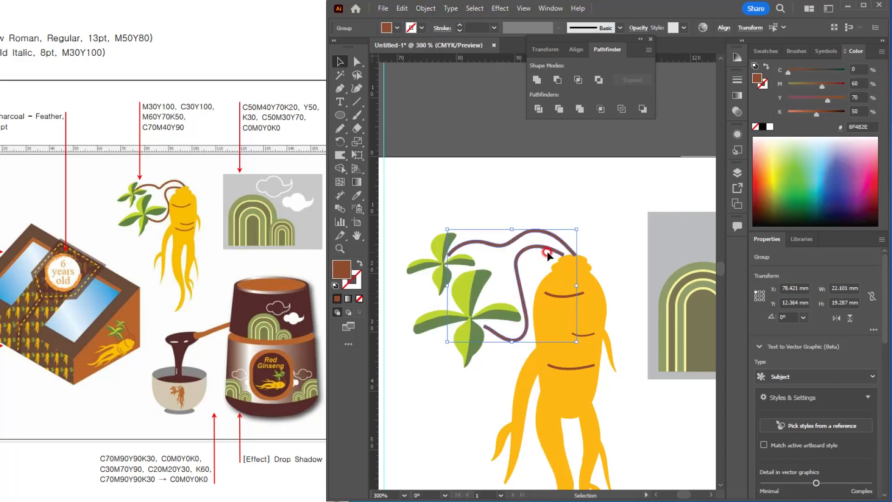
{"action": "key", "text": "ctrl+y"}
{"action": "key", "text": "ctrl+y"}
{"action": "left_click", "coordinate": [554, 210]}
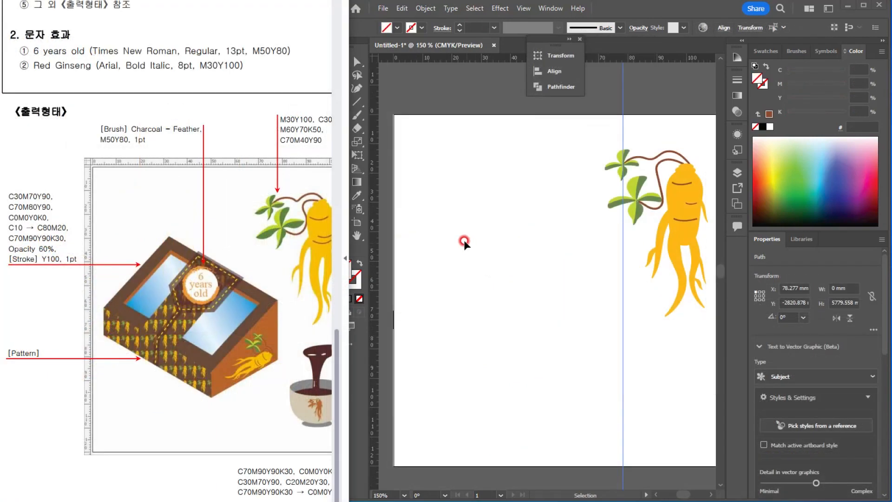
Step: Draw a rectangle about 48.1 x 24.9 mm in the empty area left of the ginseng root as the box base
{"action": "left_click", "coordinate": [448, 257]}
{"action": "left_click", "coordinate": [338, 116]}
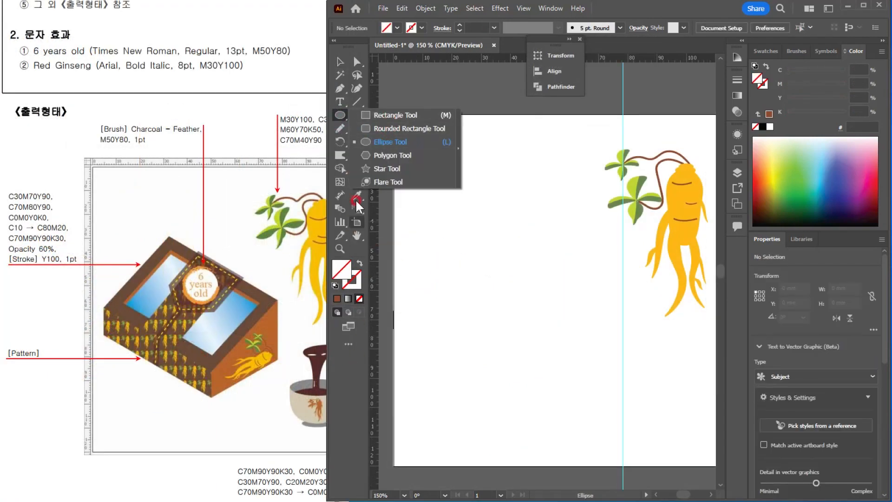
{"action": "left_click", "coordinate": [377, 114]}
{"action": "left_click_drag", "start_coordinate": [416, 303], "coordinate": [557, 375]}
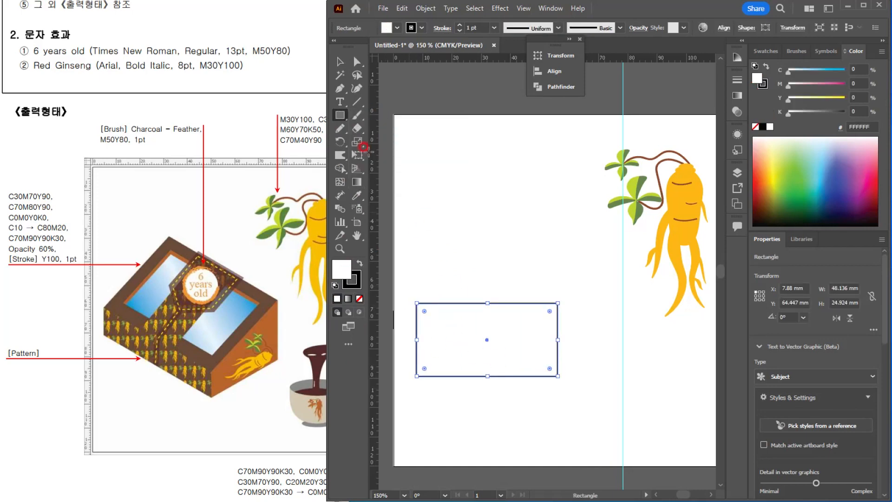
Step: Flatten the rectangle to a low front panel and place copies of it directly above and to its right
{"action": "key", "text": "v"}
{"action": "left_click_drag", "start_coordinate": [488, 354], "coordinate": [476, 391]}
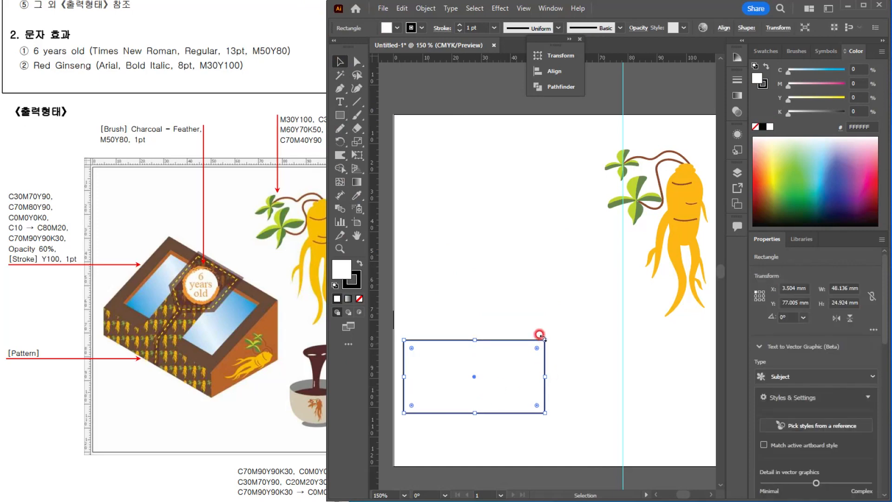
{"action": "left_click_drag", "start_coordinate": [540, 337], "coordinate": [589, 324]}
{"action": "left_click_drag", "start_coordinate": [456, 329], "coordinate": [461, 302]}
Step: Pull down the corners where the box panels meet, slanting the panels into a V-shaped front corner
{"action": "key", "text": "a"}
{"action": "left_click", "coordinate": [402, 286]}
{"action": "key", "text": "ctrl+="}
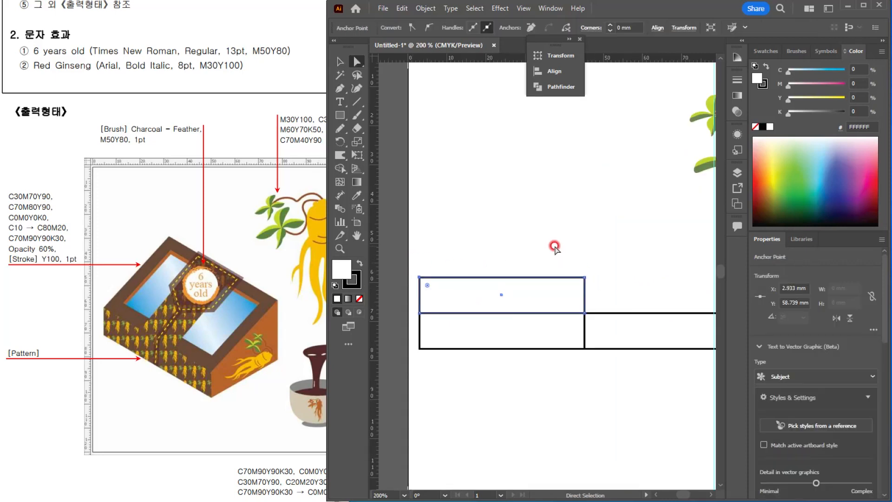
{"action": "left_click_drag", "start_coordinate": [554, 245], "coordinate": [581, 396]}
Step: Move the upper panel's back edge up and to the right to form a sloping parallelogram top face about 68.9 x 37.6 mm
{"action": "left_click", "coordinate": [428, 292]}
{"action": "left_click", "coordinate": [581, 325]}
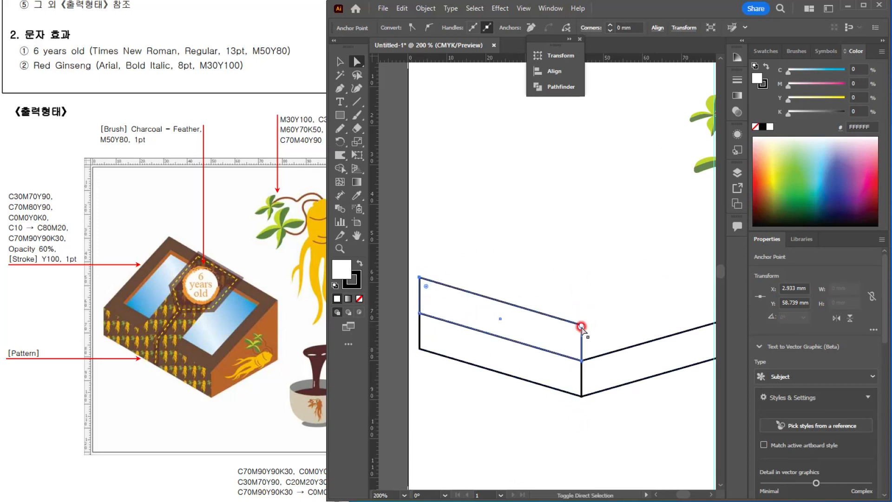
{"action": "left_click_drag", "start_coordinate": [581, 327], "coordinate": [688, 262]}
Step: Narrow the right side panel to about 29.7 mm wide and raise its back upper corner for a height of about 33.8 mm
{"action": "left_click_drag", "start_coordinate": [663, 320], "coordinate": [579, 331]}
{"action": "left_click", "coordinate": [664, 324]}
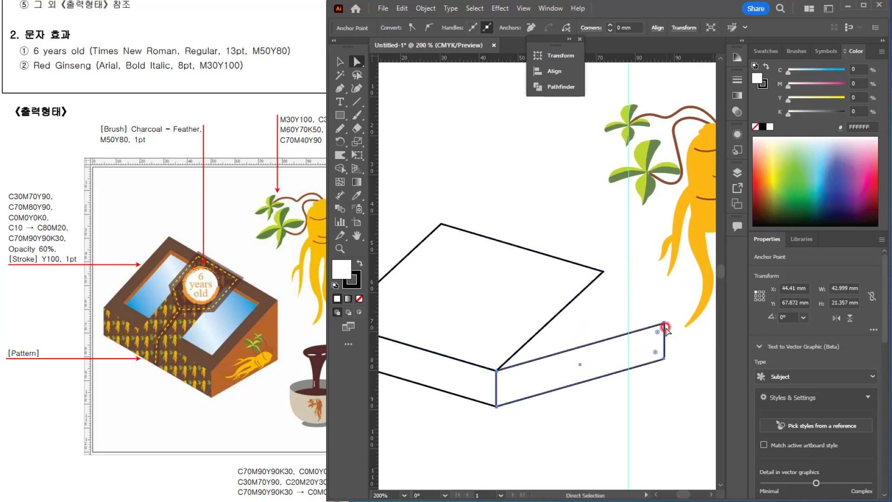
{"action": "left_click_drag", "start_coordinate": [664, 325], "coordinate": [613, 300]}
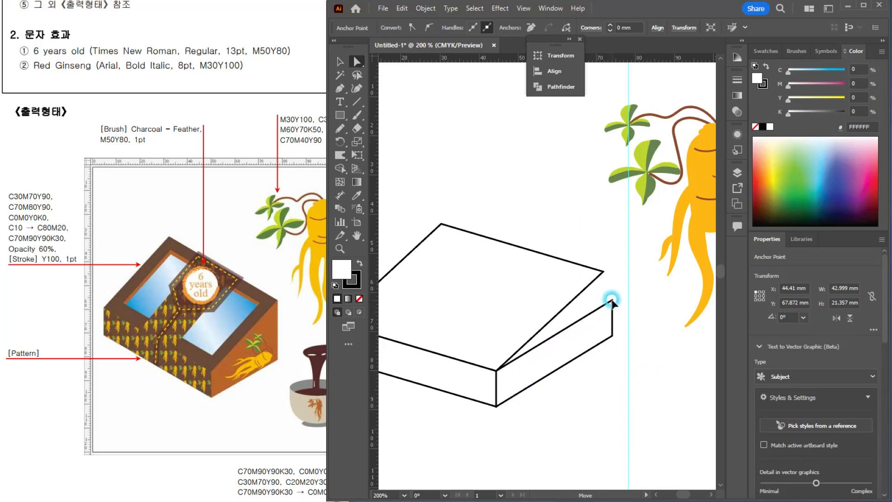
{"action": "left_click", "coordinate": [609, 310]}
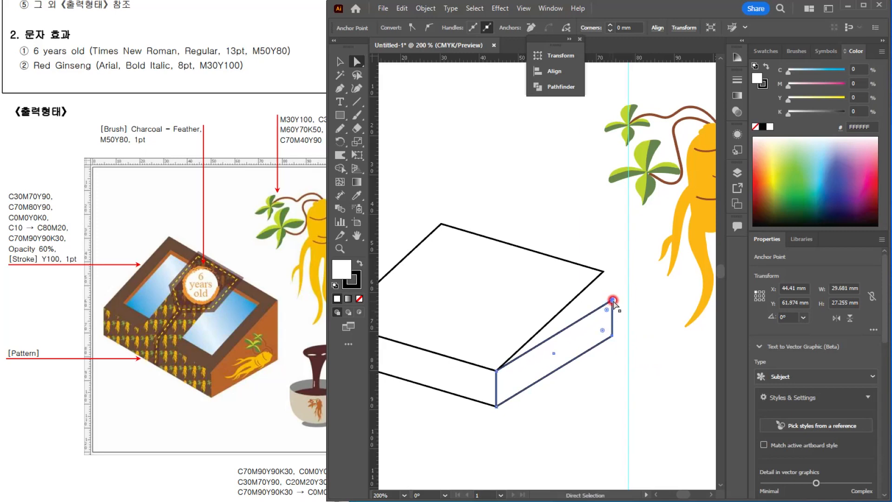
{"action": "left_click", "coordinate": [612, 301]}
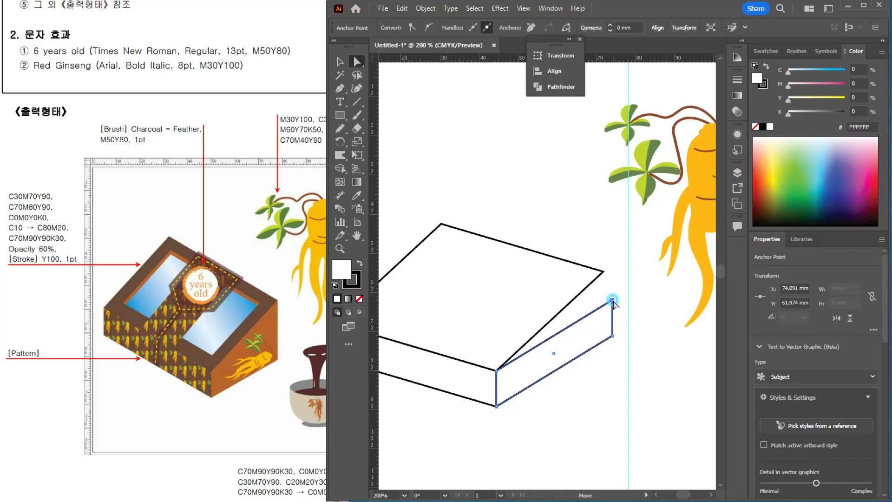
{"action": "left_click_drag", "start_coordinate": [613, 302], "coordinate": [613, 275]}
Step: Raise the top face's back edge for a size of about 68.7 x 38.3 mm and snap the side panel's back corner to it
{"action": "left_click", "coordinate": [442, 226]}
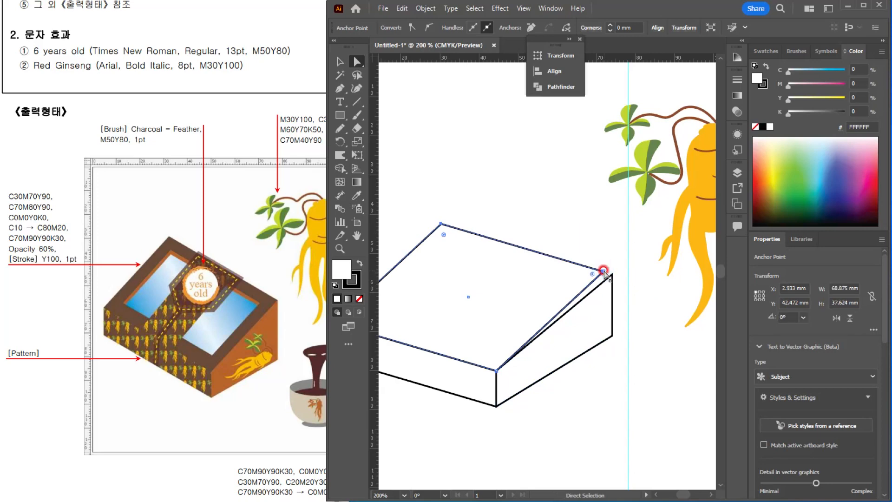
{"action": "left_click_drag", "start_coordinate": [603, 270], "coordinate": [599, 250]}
{"action": "left_click", "coordinate": [611, 289]}
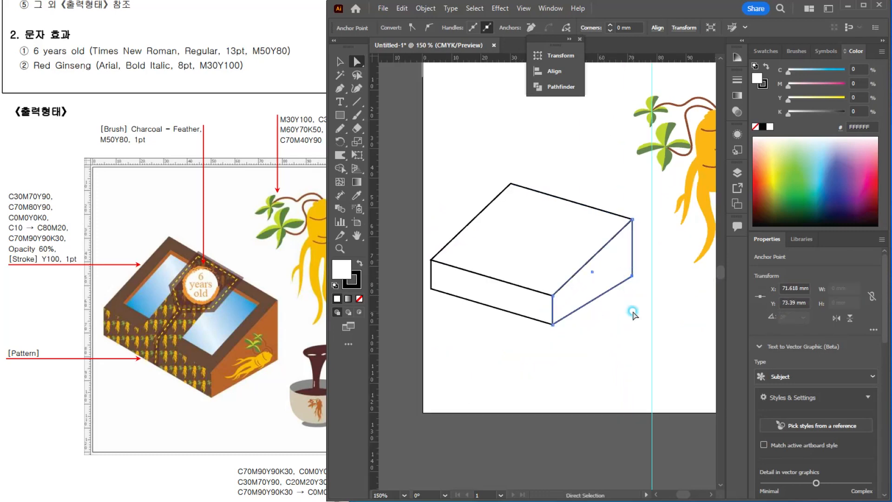
{"action": "left_click", "coordinate": [633, 310]}
Step: Add two nested reduced copies of the top face at its centre, the larger about 50.0 x 25.7 mm
{"action": "scroll", "coordinate": [532, 224], "scroll_direction": "up", "scroll_amount": 1}
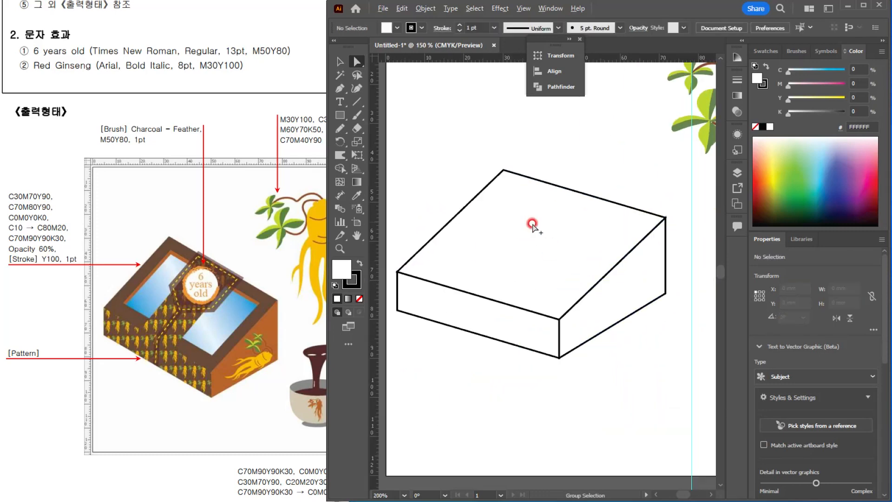
{"action": "scroll", "coordinate": [547, 236], "scroll_direction": "down", "scroll_amount": 1}
{"action": "left_click", "coordinate": [340, 62]}
{"action": "left_click", "coordinate": [504, 172]}
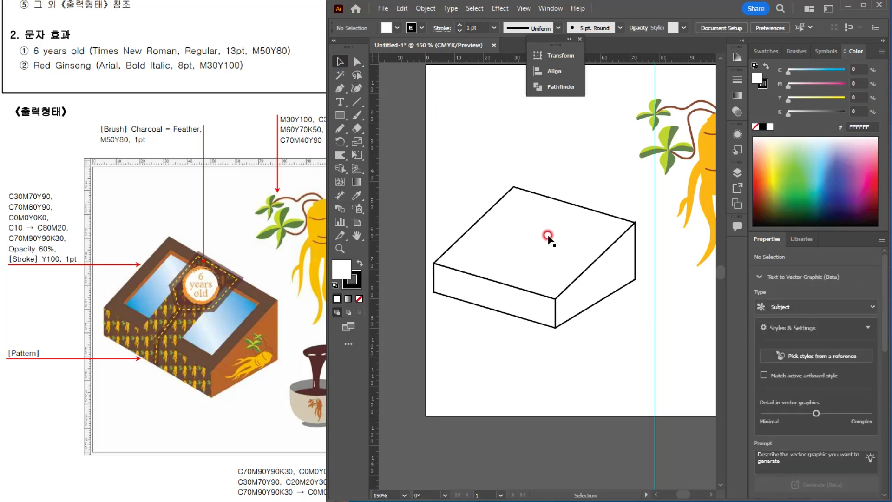
{"action": "left_click", "coordinate": [530, 237]}
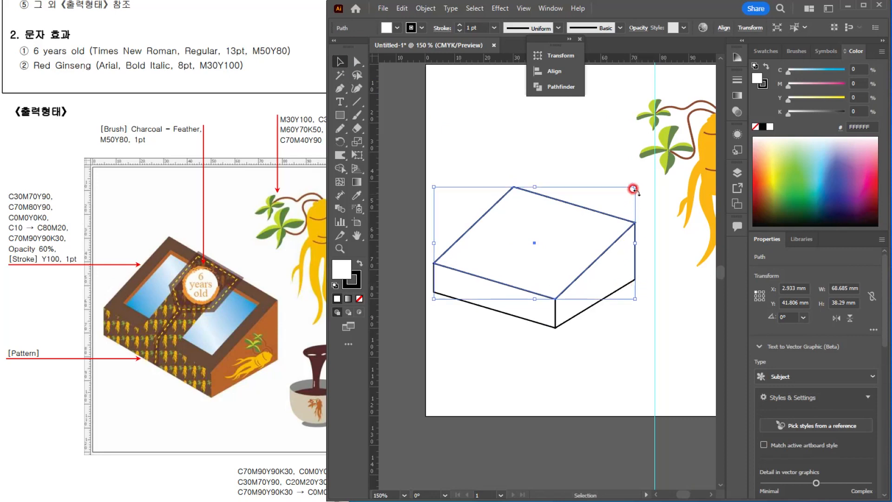
{"action": "left_click_drag", "start_coordinate": [631, 181], "coordinate": [595, 206]}
{"action": "scroll", "coordinate": [550, 227], "scroll_direction": "up", "scroll_amount": 1}
{"action": "left_click", "coordinate": [516, 183]}
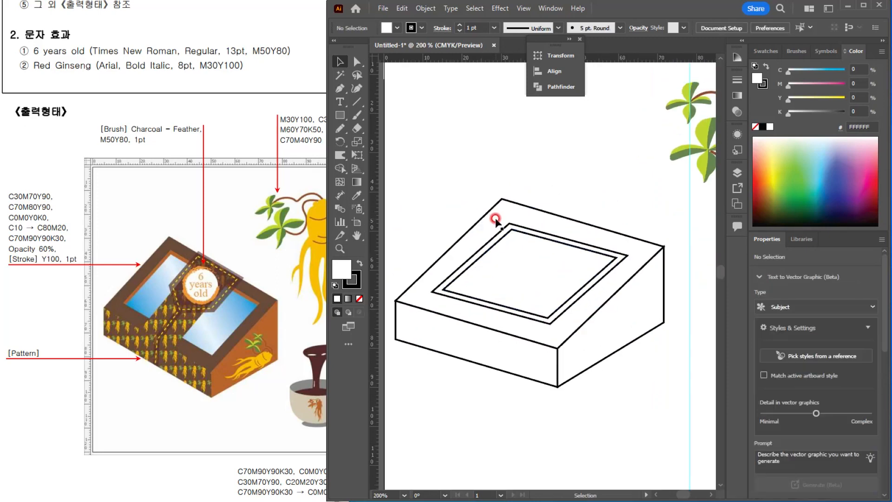
Step: Fill the box's top face with C70 M80 Y90 and remove its stroke
{"action": "left_click", "coordinate": [495, 218]}
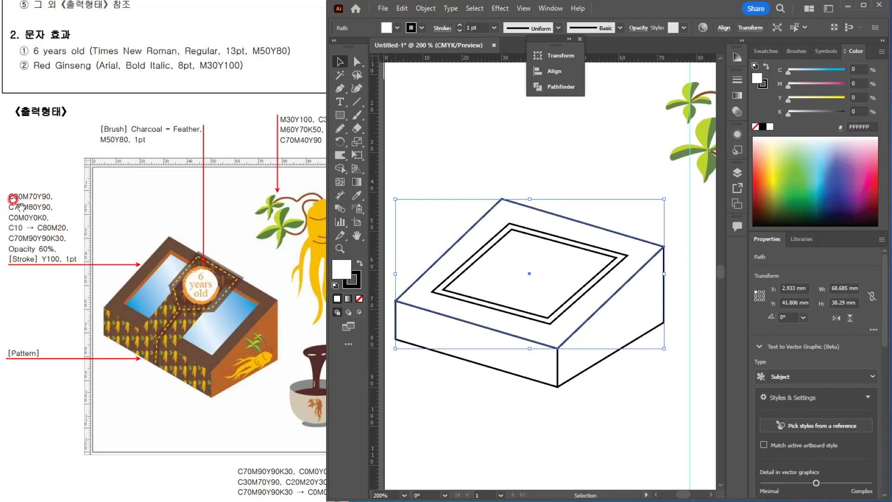
{"action": "left_click_drag", "start_coordinate": [860, 71], "coordinate": [853, 59]}
{"action": "type", "text": "70"}
{"action": "key", "text": "Tab"}
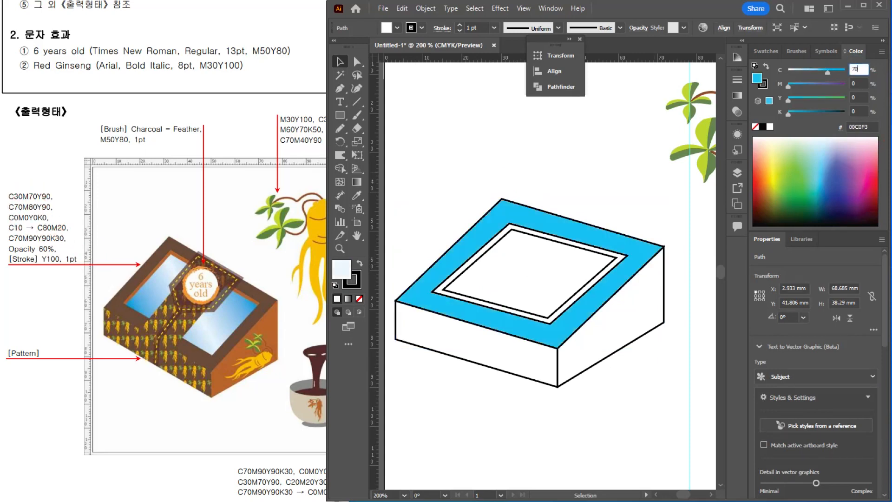
{"action": "type", "text": "80"}
{"action": "key", "text": "Tab"}
{"action": "key", "text": "Tab"}
{"action": "type", "text": "90"}
{"action": "key", "text": "Return"}
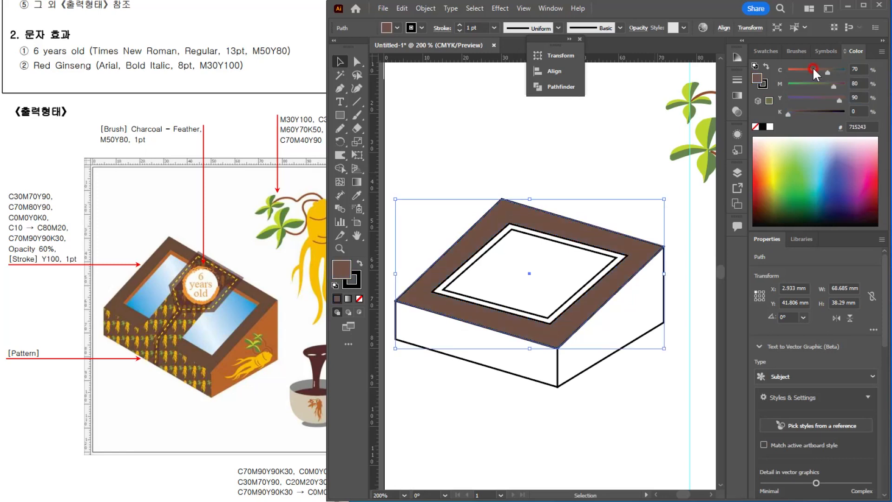
{"action": "left_click", "coordinate": [359, 298]}
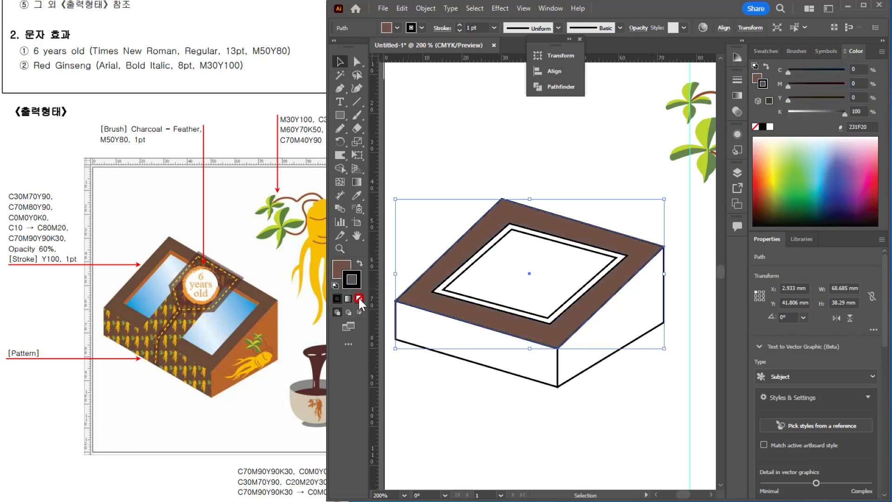
{"action": "left_click", "coordinate": [438, 155]}
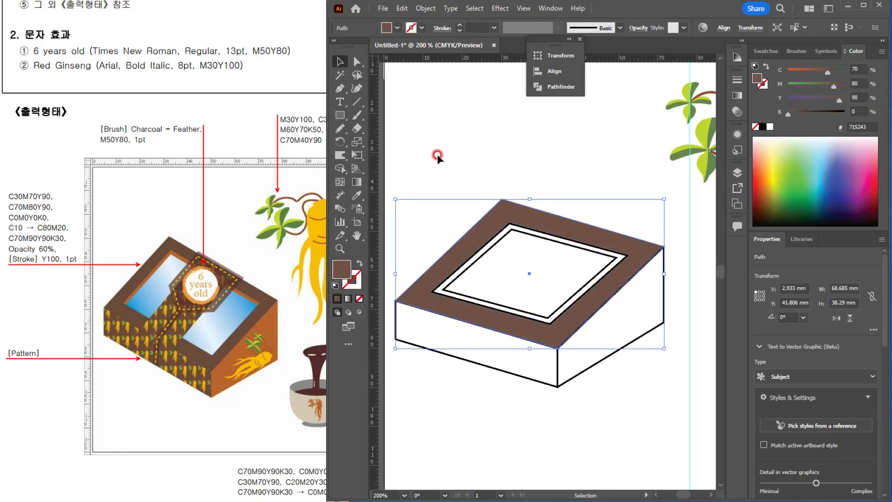
Step: Fill the larger inset frame on the top face with C30 M70 Y90 and remove its stroke
{"action": "left_click", "coordinate": [507, 229]}
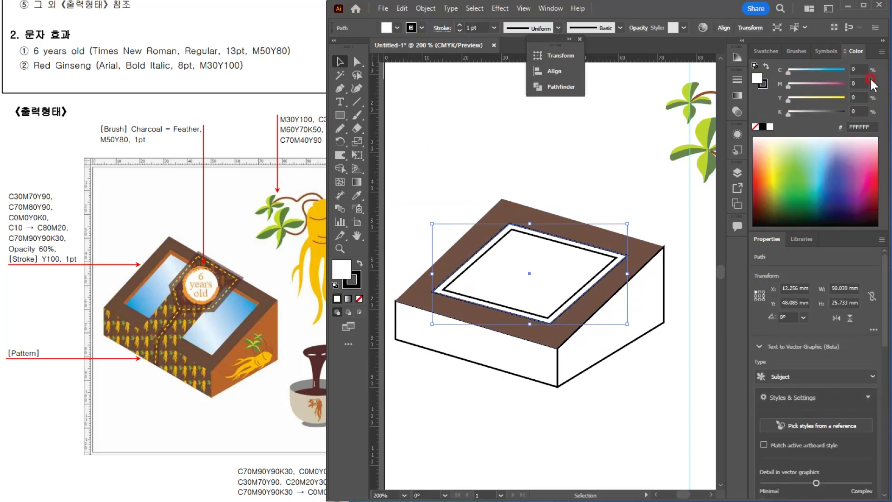
{"action": "left_click_drag", "start_coordinate": [858, 69], "coordinate": [829, 69]}
{"action": "type", "text": "30"}
{"action": "key", "text": "Tab"}
{"action": "type", "text": "70"}
{"action": "key", "text": "Tab"}
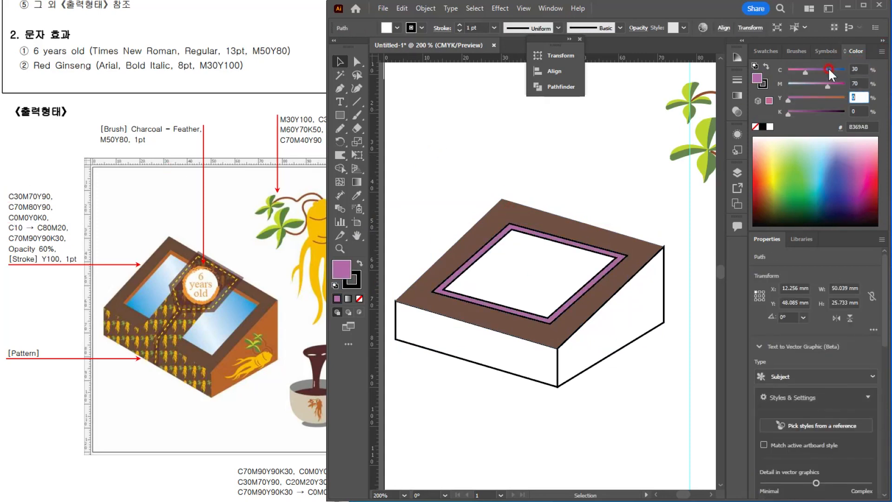
{"action": "type", "text": "90"}
{"action": "key", "text": "Return"}
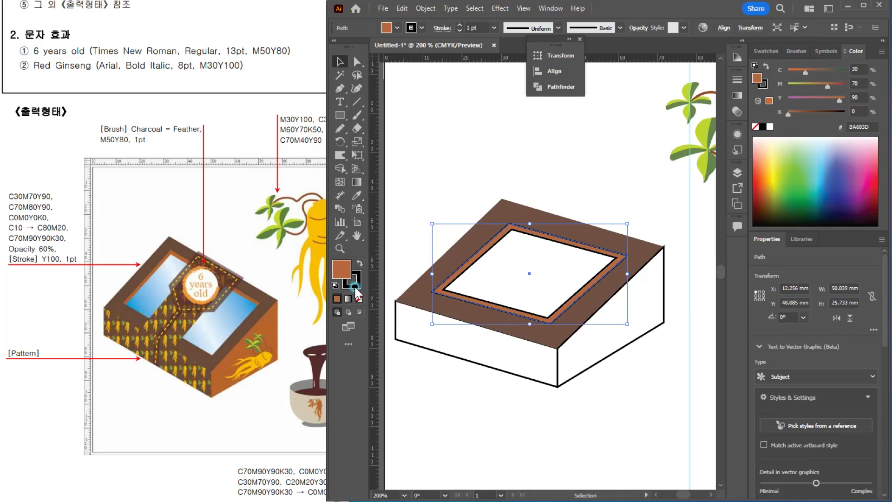
{"action": "left_click", "coordinate": [498, 275]}
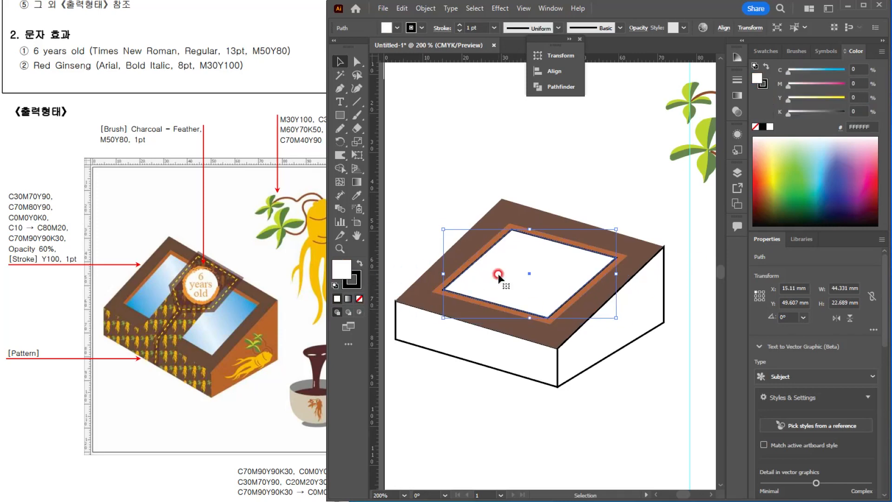
{"action": "left_click", "coordinate": [359, 299]}
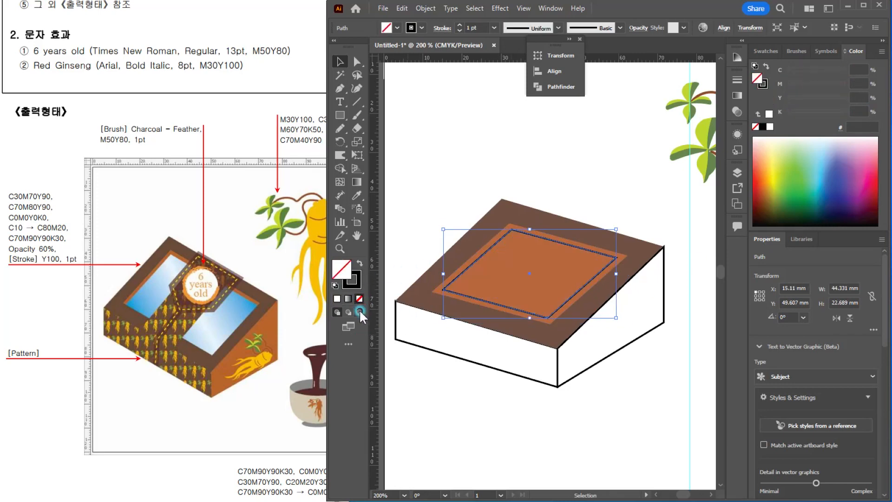
{"action": "key", "text": "ctrl+shift+a"}
{"action": "left_click", "coordinate": [356, 263]}
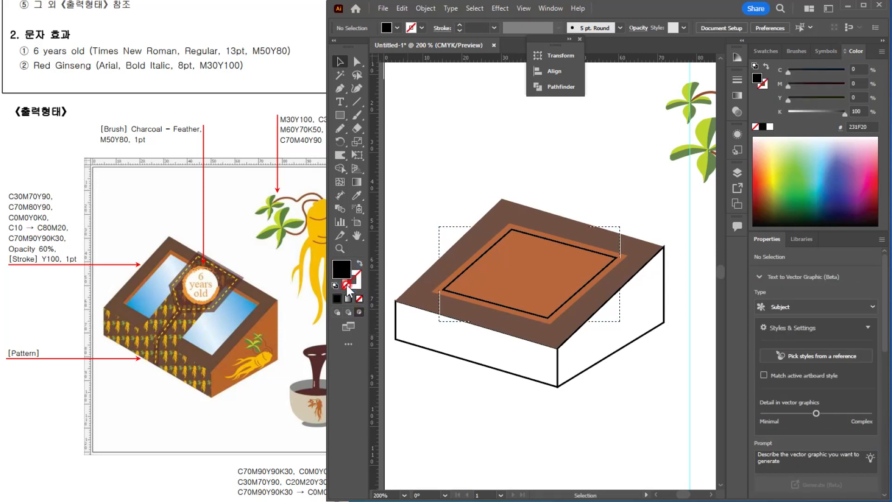
{"action": "key", "text": "ctrl+z"}
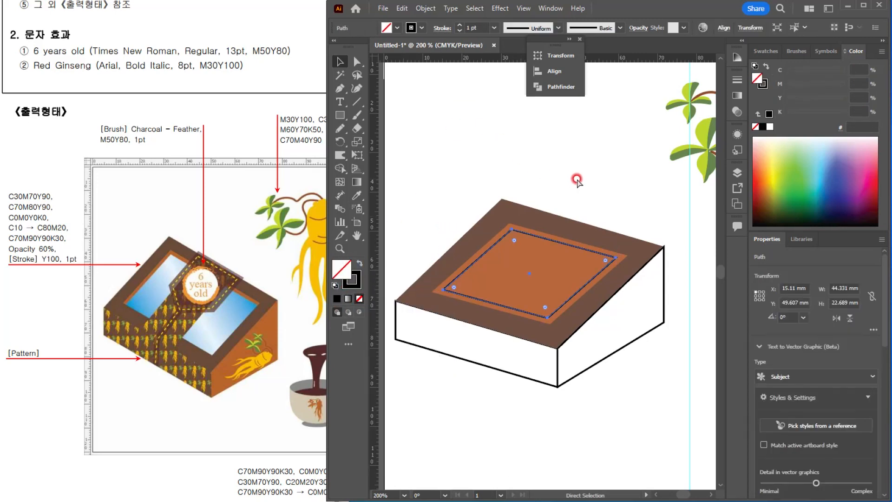
{"action": "key", "text": "ctrl+z"}
{"action": "left_click", "coordinate": [577, 180]}
Step: Remove the innermost panel's stroke and fill it with a linear gradient whose starting colour is C10
{"action": "left_click", "coordinate": [534, 275]}
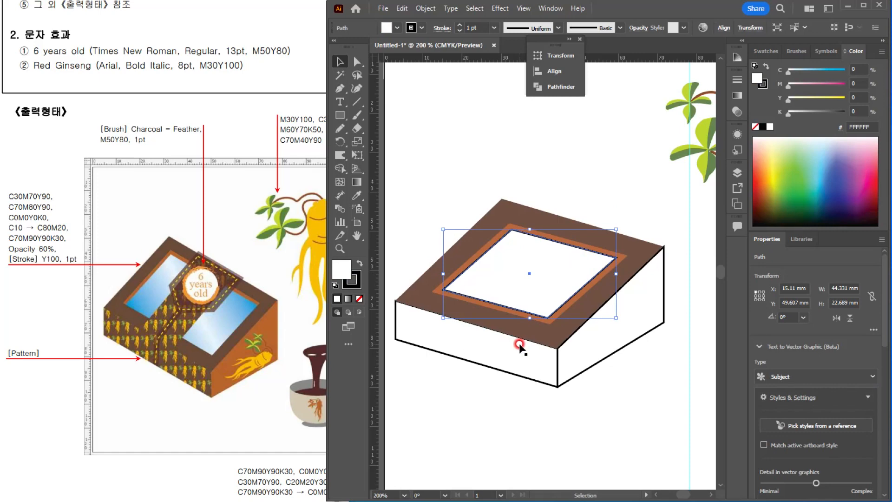
{"action": "left_click", "coordinate": [362, 297]}
{"action": "left_click", "coordinate": [344, 267]}
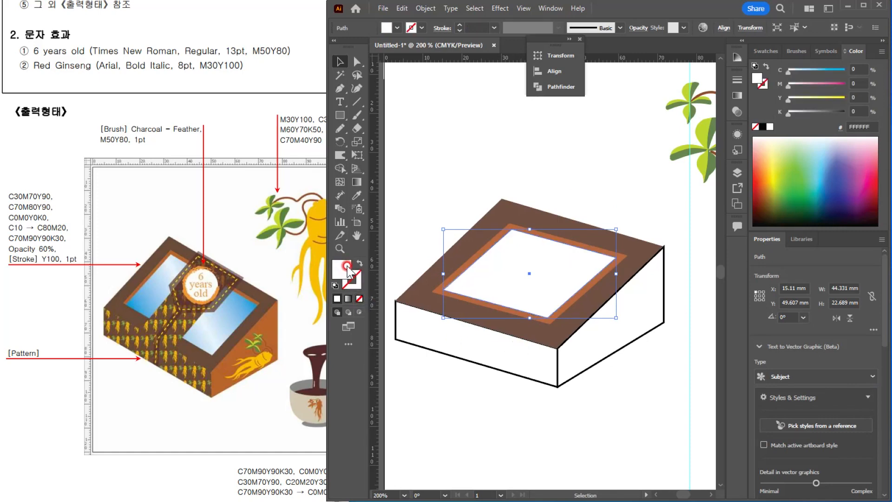
{"action": "double_click", "coordinate": [356, 182]}
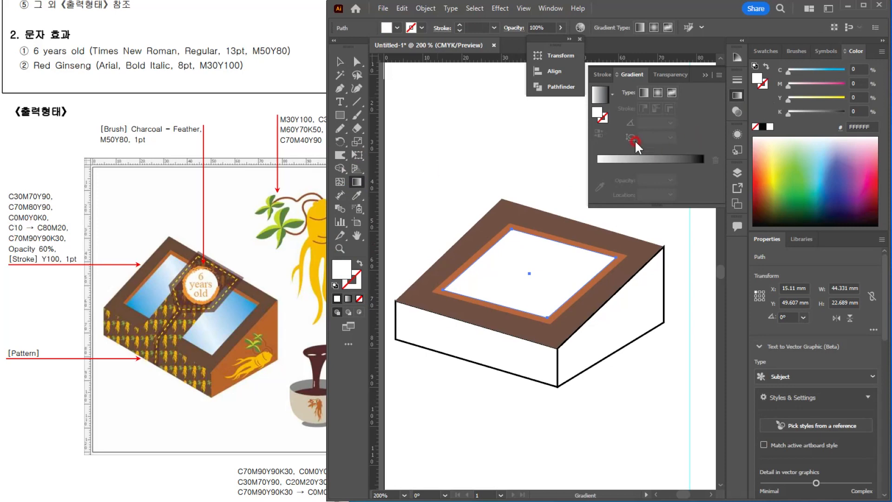
{"action": "left_click", "coordinate": [643, 93]}
{"action": "left_click", "coordinate": [598, 166]}
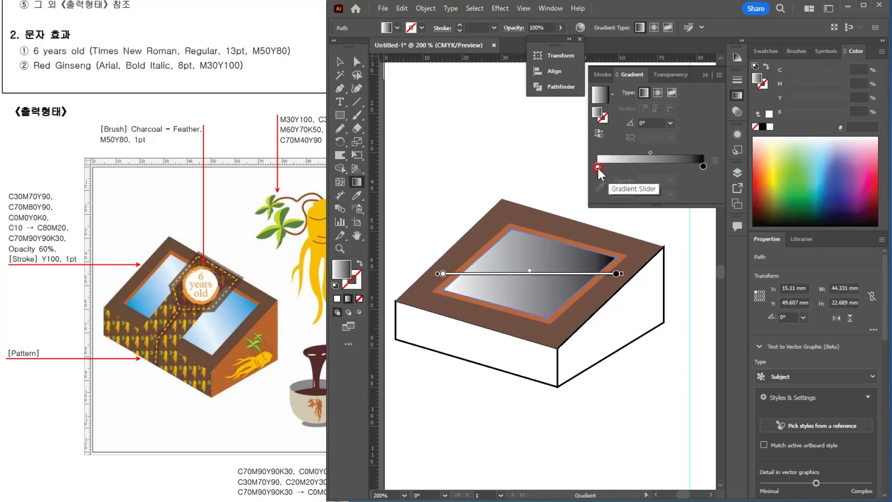
{"action": "double_click", "coordinate": [598, 167]}
{"action": "left_click", "coordinate": [681, 199]}
{"action": "type", "text": "10"}
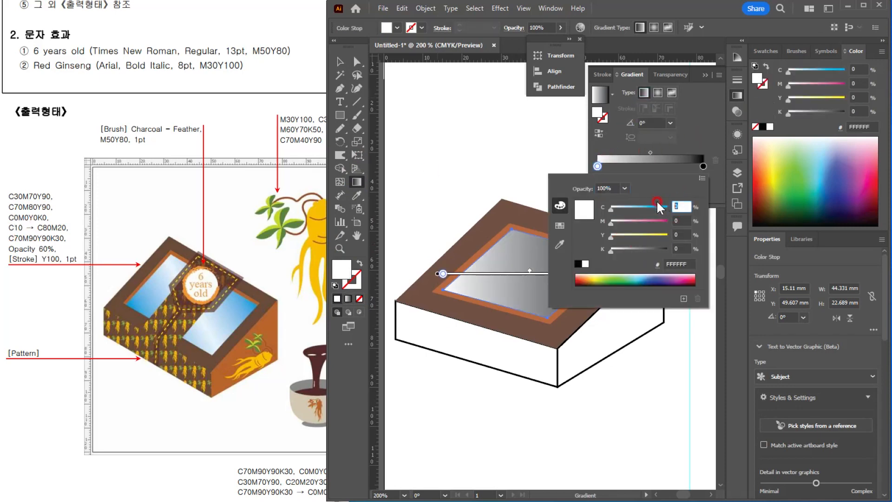
{"action": "key", "text": "Return"}
Step: Set the end colour of the innermost panel's gradient to C80 M20 Y0 K0
{"action": "left_click", "coordinate": [703, 166]}
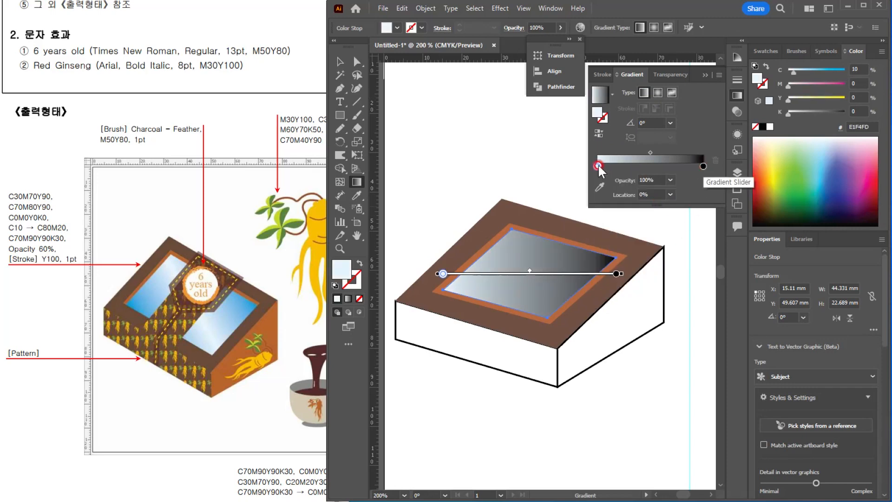
{"action": "double_click", "coordinate": [703, 165]}
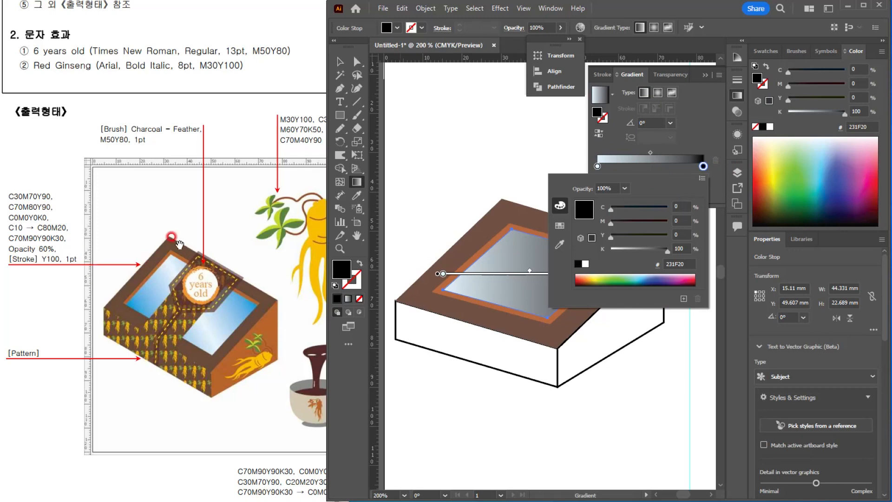
{"action": "type", "text": "80"}
{"action": "key", "text": "Tab"}
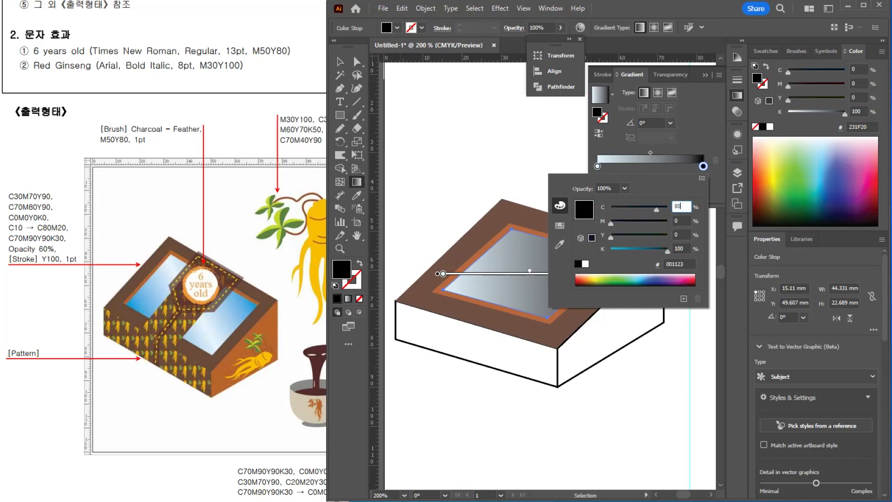
{"action": "type", "text": "20"}
{"action": "key", "text": "Tab"}
{"action": "key", "text": "Tab"}
{"action": "type", "text": "0"}
{"action": "key", "text": "Return"}
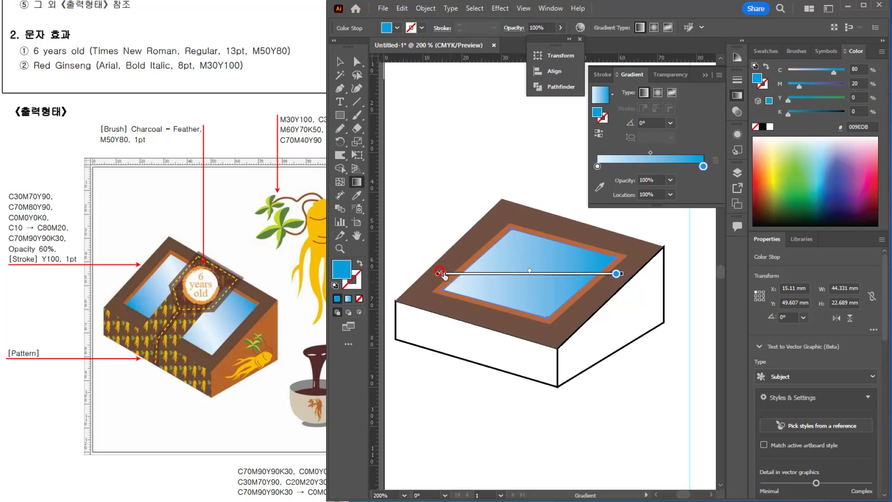
Step: Move the light gradient stop to about 52.6% and add a new starting stop coloured C80 M20
{"action": "left_click_drag", "start_coordinate": [442, 275], "coordinate": [534, 273]}
{"action": "left_click_drag", "start_coordinate": [461, 274], "coordinate": [458, 274]}
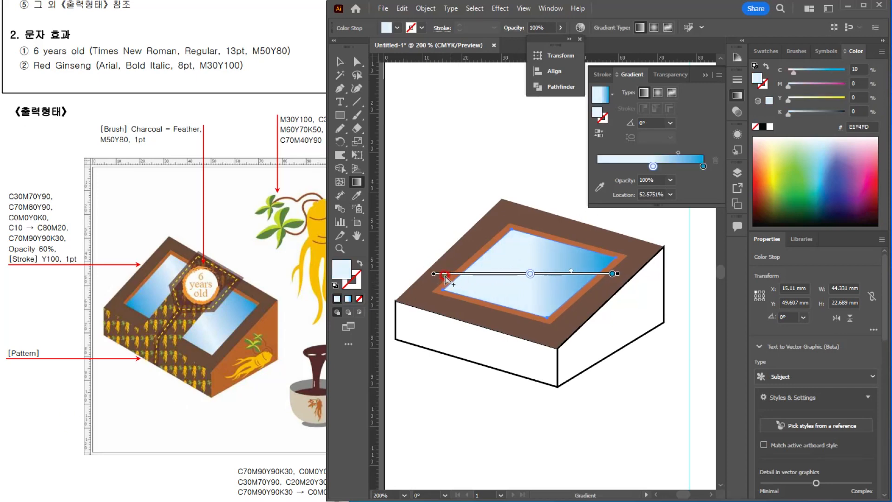
{"action": "left_click", "coordinate": [598, 165]}
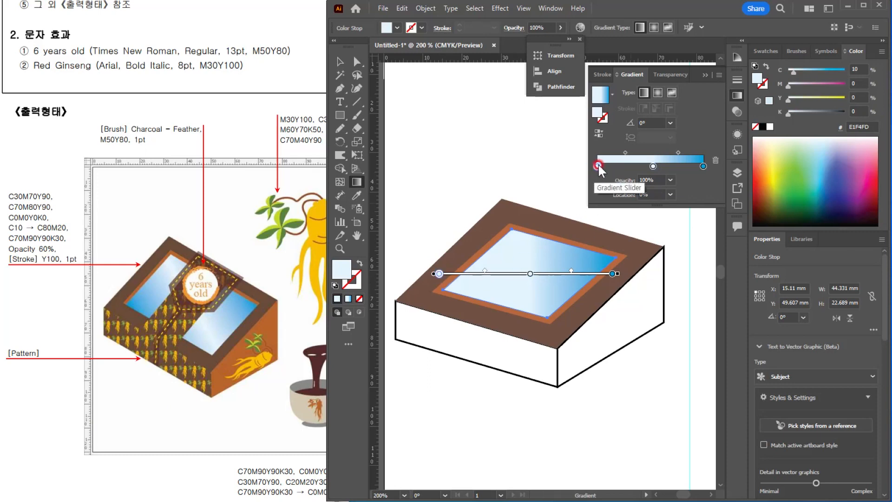
{"action": "double_click", "coordinate": [597, 165]}
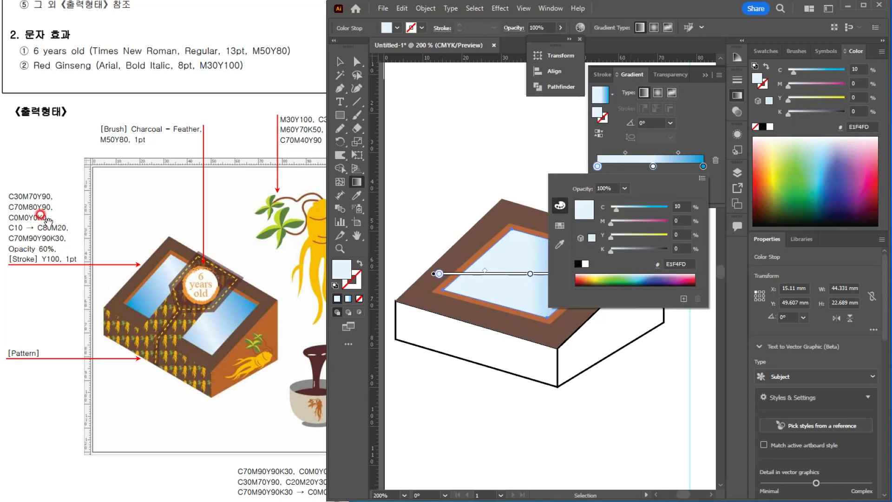
{"action": "left_click", "coordinate": [694, 221]}
{"action": "left_click_drag", "start_coordinate": [649, 208], "coordinate": [614, 203]}
{"action": "type", "text": "80"}
{"action": "key", "text": "Tab"}
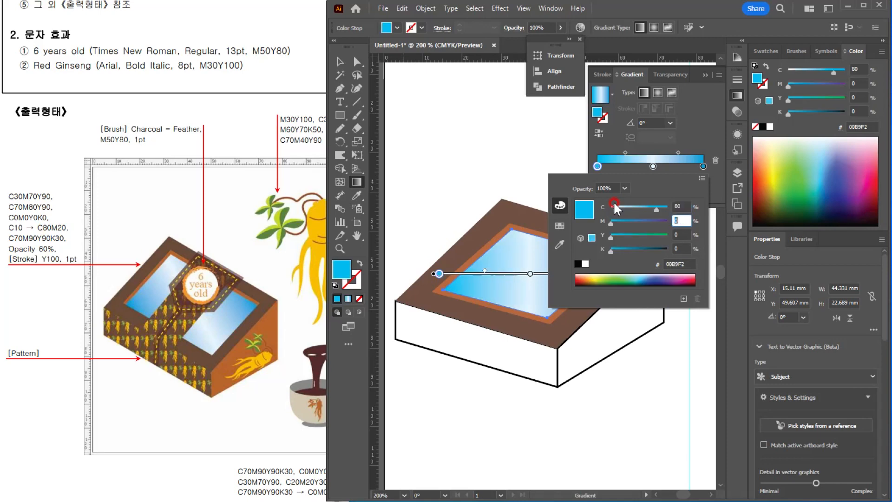
{"action": "type", "text": "20"}
{"action": "key", "text": "Return"}
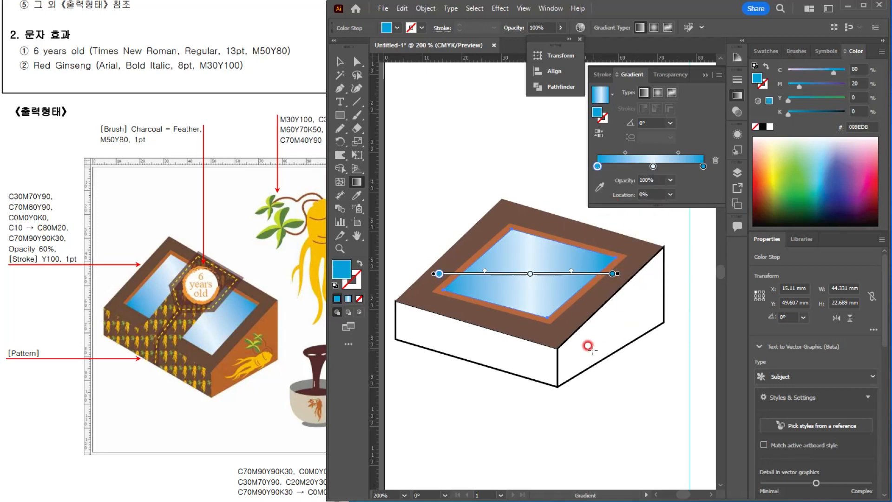
Step: Redirect the glass panel's gradient diagonally at about -162.3° and deselect the panel
{"action": "mouse_move", "coordinate": [563, 239]}
{"action": "left_mouse_down"}
{"action": "mouse_move", "coordinate": [511, 263]}
{"action": "mouse_move", "coordinate": [460, 320]}
{"action": "mouse_move", "coordinate": [431, 295]}
{"action": "mouse_move", "coordinate": [471, 273]}
{"action": "left_mouse_up"}
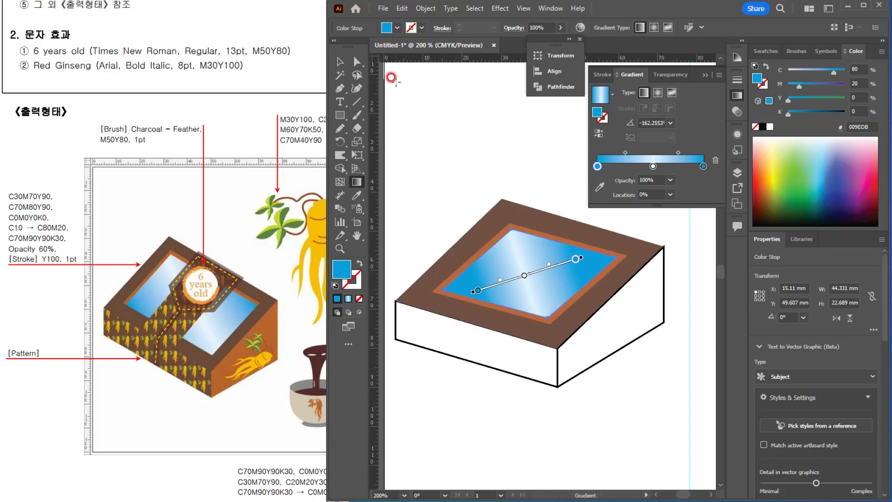
{"action": "left_click", "coordinate": [339, 61]}
{"action": "left_click", "coordinate": [458, 135]}
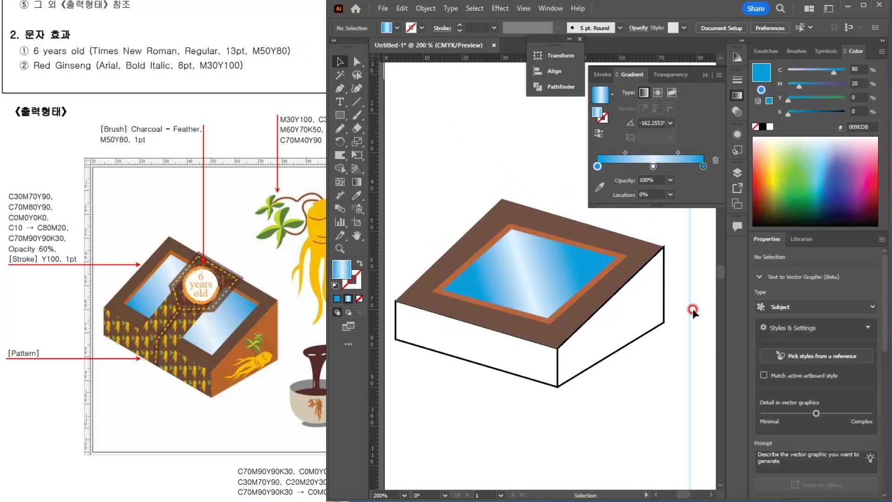
Step: Copy the inset frame's orange to the box's right side panel and the top face's brown to the front panel
{"action": "left_click", "coordinate": [616, 335]}
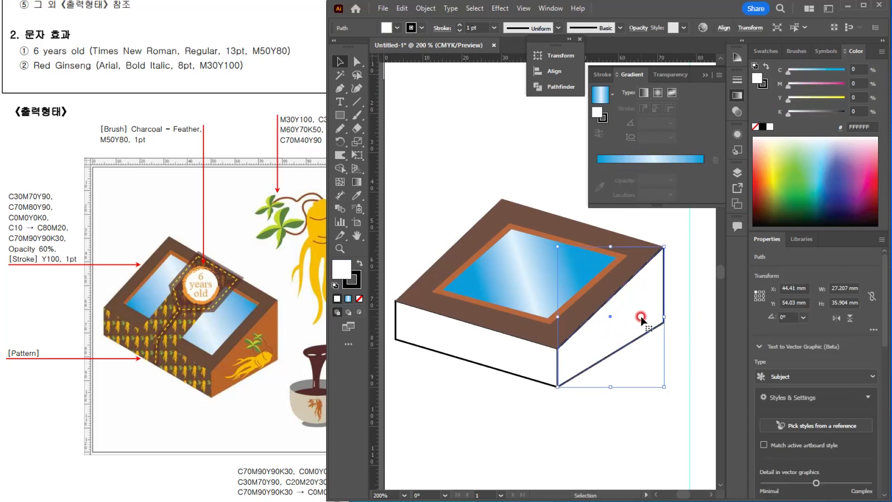
{"action": "key", "text": "i"}
{"action": "left_click", "coordinate": [609, 269]}
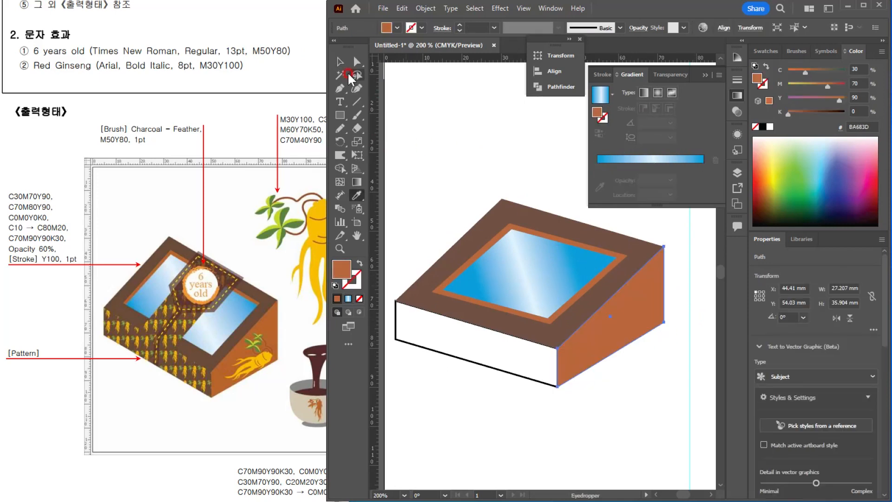
{"action": "left_click", "coordinate": [494, 346], "text": "ctrl"}
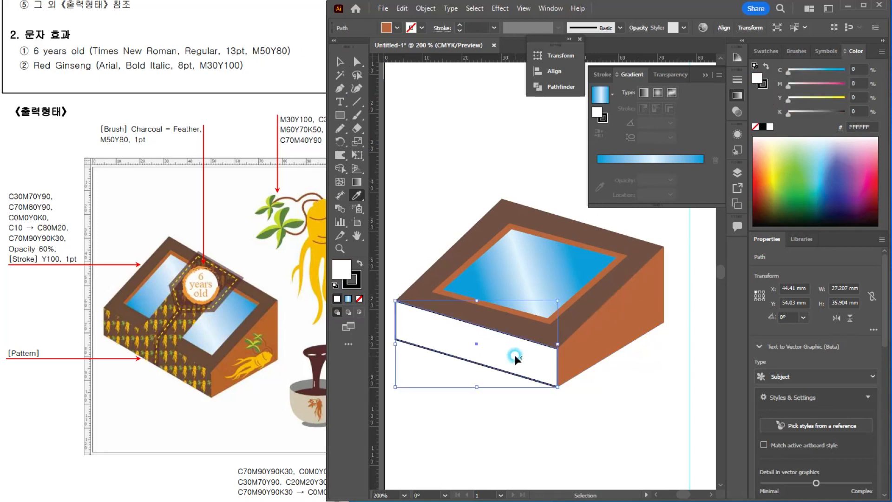
{"action": "left_click", "coordinate": [526, 321]}
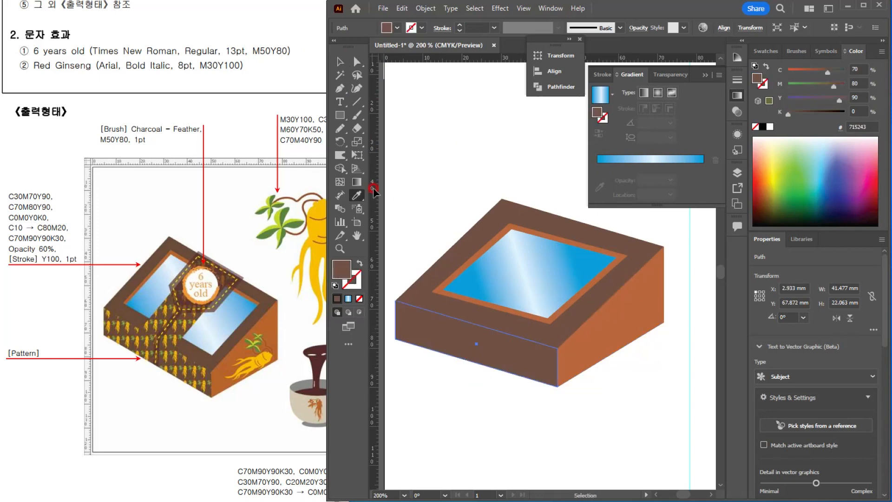
{"action": "left_click", "coordinate": [340, 61]}
{"action": "left_click", "coordinate": [480, 123]}
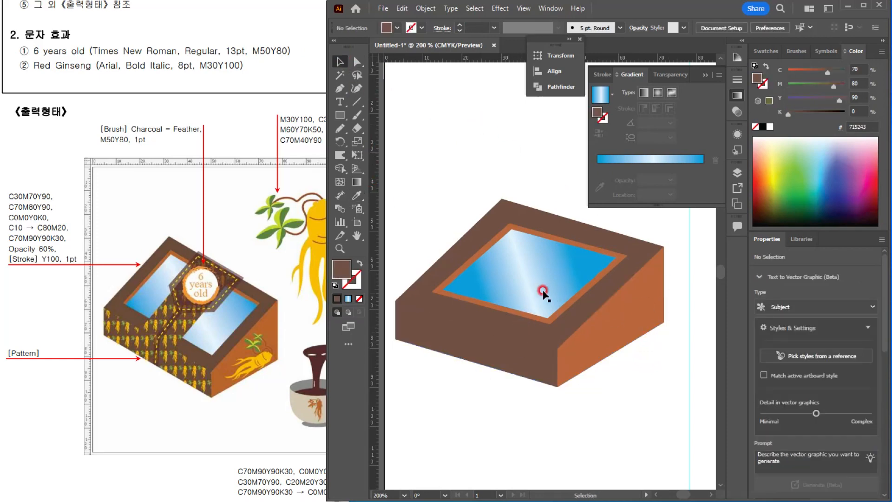
Step: Stretch the glass panel within the orange frame to about 47.9 x 24.0 mm
{"action": "scroll", "coordinate": [496, 284], "scroll_direction": "up", "scroll_amount": 2}
{"action": "left_click", "coordinate": [507, 299]}
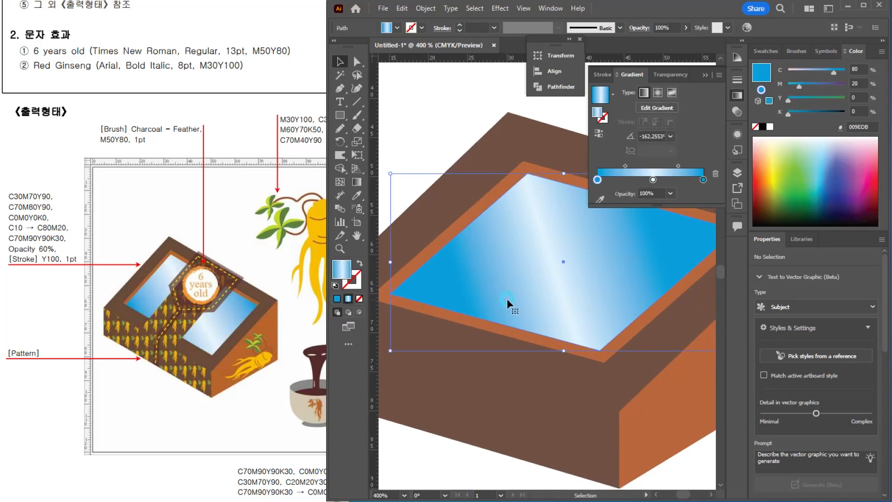
{"action": "left_click_drag", "start_coordinate": [559, 347], "coordinate": [557, 368]}
{"action": "scroll", "coordinate": [601, 302], "scroll_direction": "down", "scroll_amount": 1}
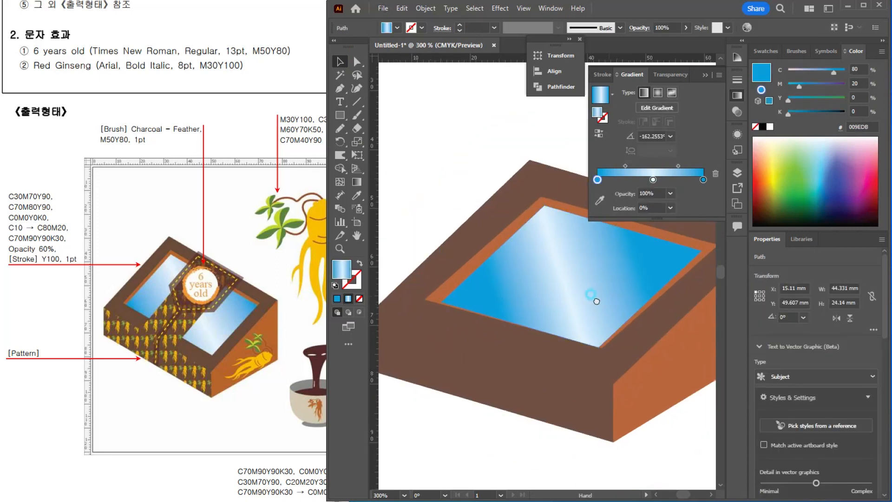
{"action": "left_click_drag", "start_coordinate": [636, 304], "coordinate": [649, 304]}
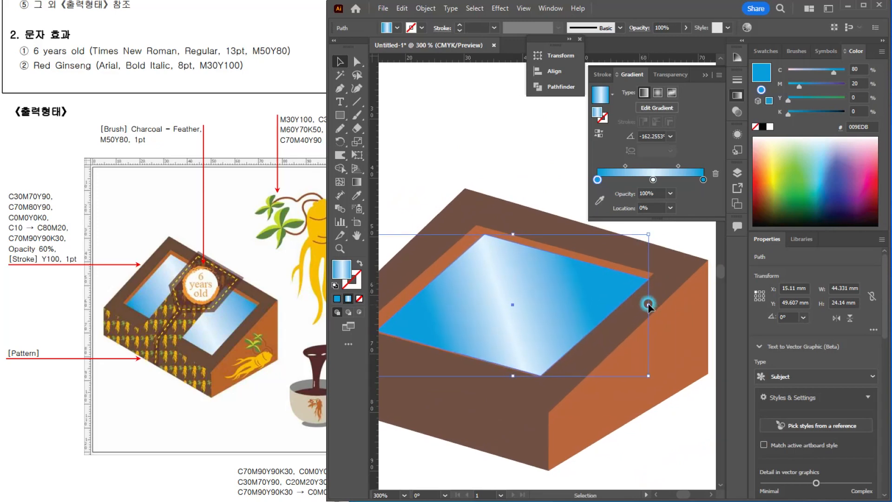
{"action": "key", "text": "space"}
{"action": "left_click_drag", "start_coordinate": [491, 290], "coordinate": [535, 301]}
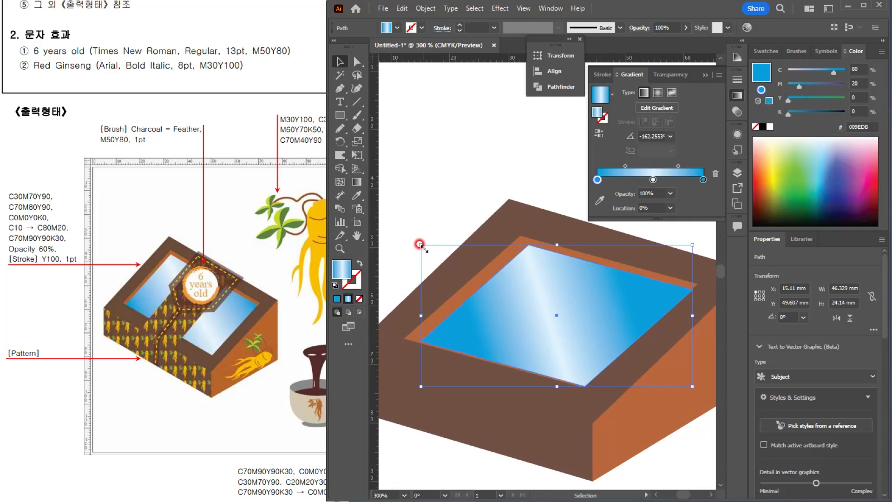
{"action": "left_click_drag", "start_coordinate": [419, 244], "coordinate": [408, 243]}
{"action": "key", "text": "ctrl+minus"}
{"action": "key", "text": "ctrl+minus"}
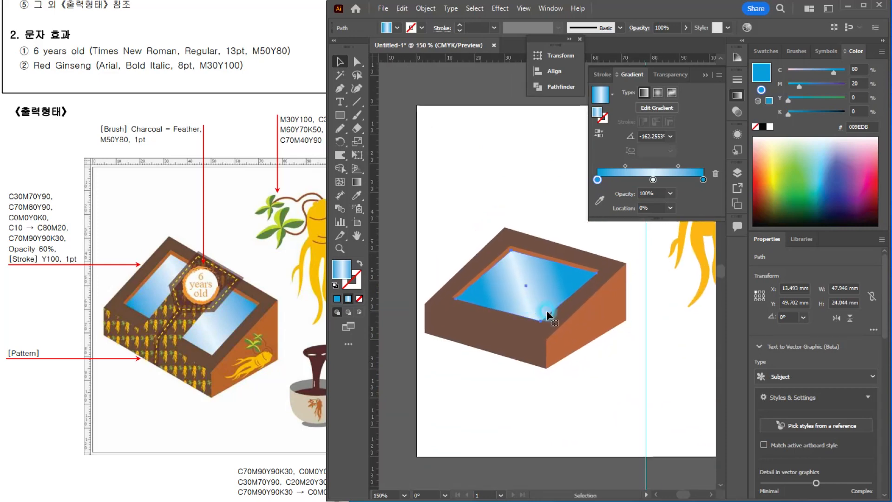
{"action": "left_click", "coordinate": [572, 312]}
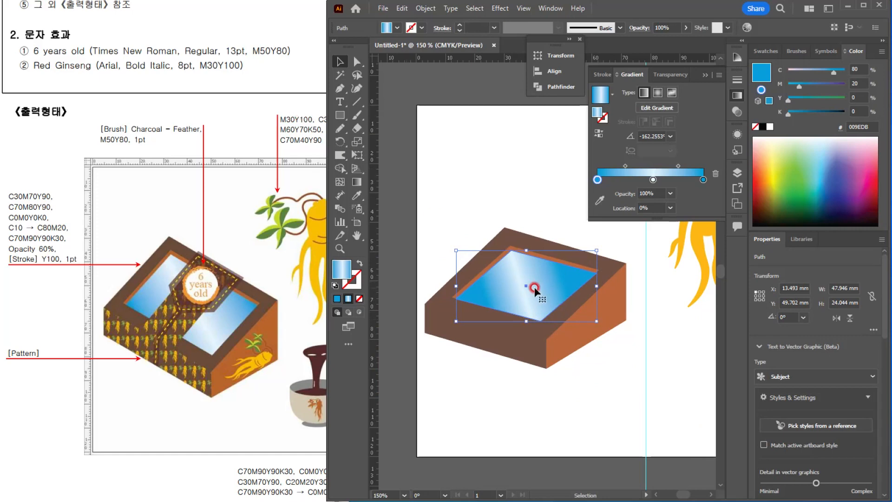
Step: Shift the right-hand corner points of the box faces, frame and glass together diagonally outward and down to steepen the box's slant
{"action": "left_click", "coordinate": [357, 62]}
{"action": "left_click_drag", "start_coordinate": [524, 212], "coordinate": [630, 370]}
{"action": "left_click_drag", "start_coordinate": [626, 319], "coordinate": [638, 337]}
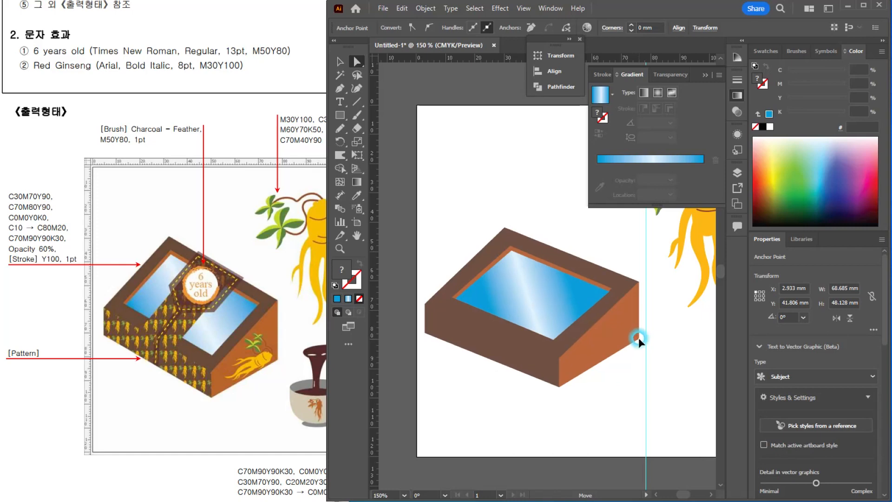
Step: Move the box's brown front panel about 2 mm straight down, away from the top face's lower edge
{"action": "key", "text": "ctrl+plus"}
{"action": "key", "text": "v"}
{"action": "left_click", "coordinate": [409, 110]}
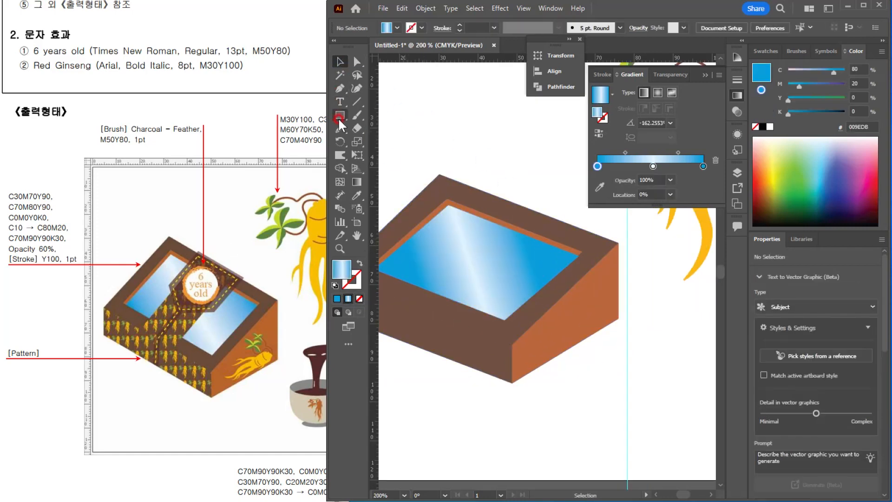
{"action": "left_click", "coordinate": [340, 90]}
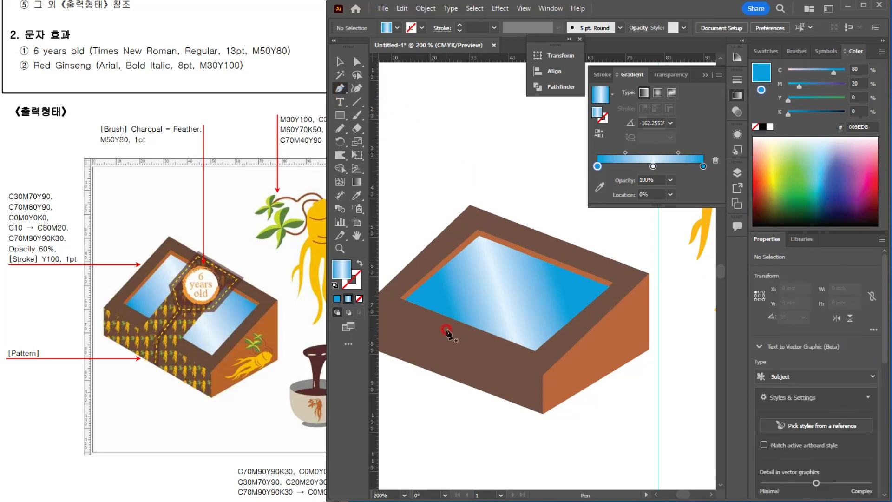
{"action": "left_click", "coordinate": [340, 61]}
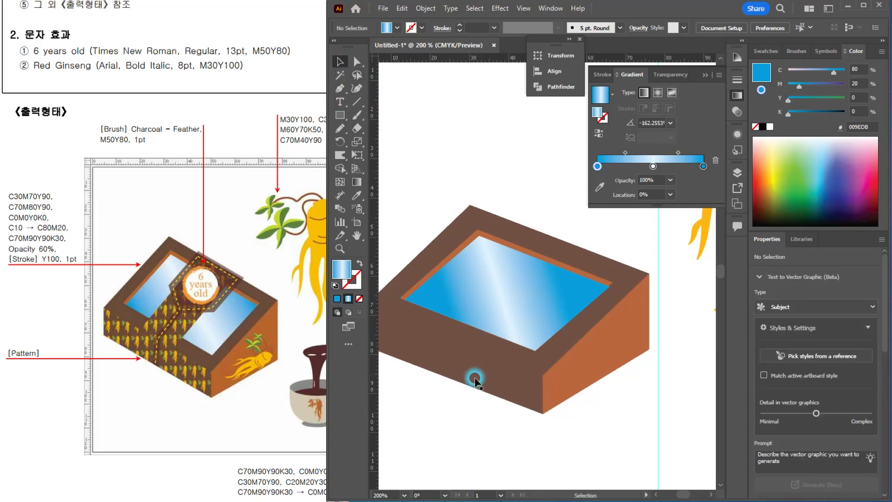
{"action": "left_click", "coordinate": [486, 384]}
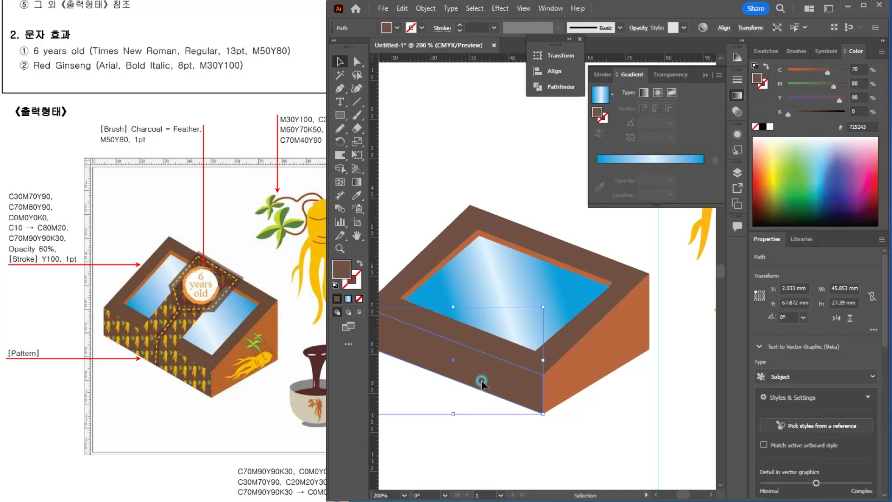
{"action": "left_click_drag", "start_coordinate": [481, 384], "coordinate": [482, 392]}
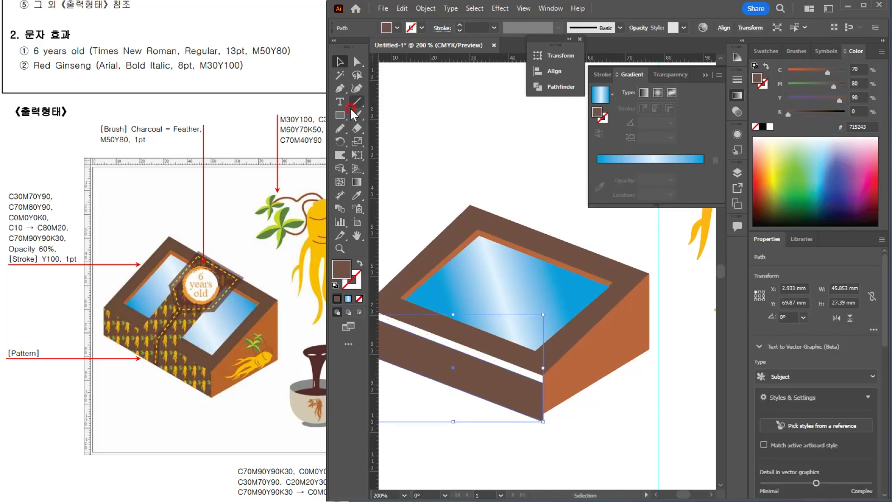
Step: Draw a closed brown four-point band with the Pen tool diagonally across the glass, from the top face's front edge to its back edge
{"action": "left_click", "coordinate": [339, 88]}
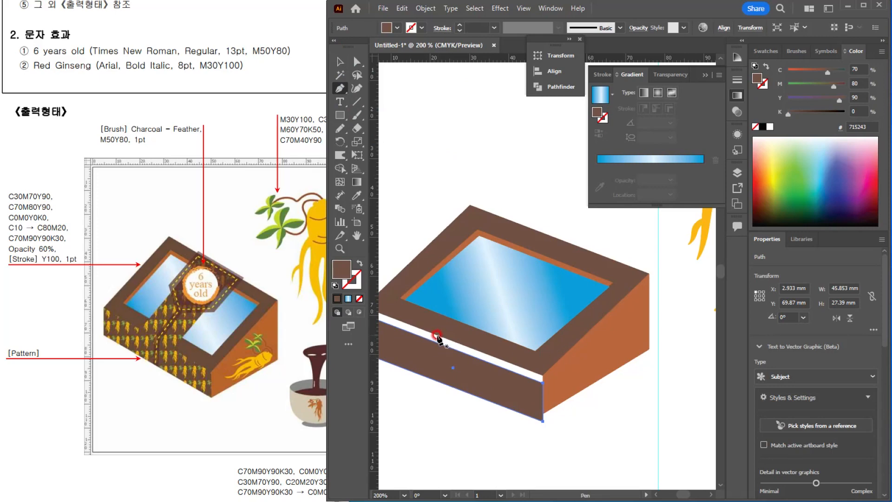
{"action": "left_click", "coordinate": [434, 334]}
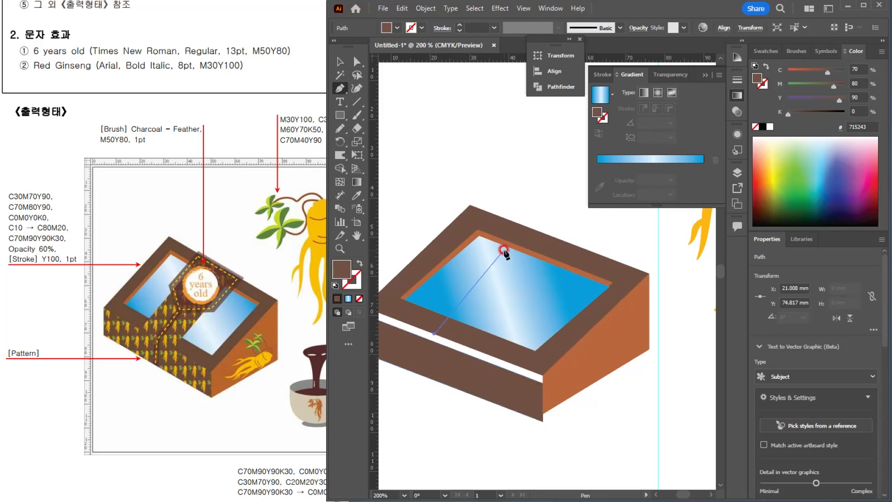
{"action": "left_click", "coordinate": [538, 232]}
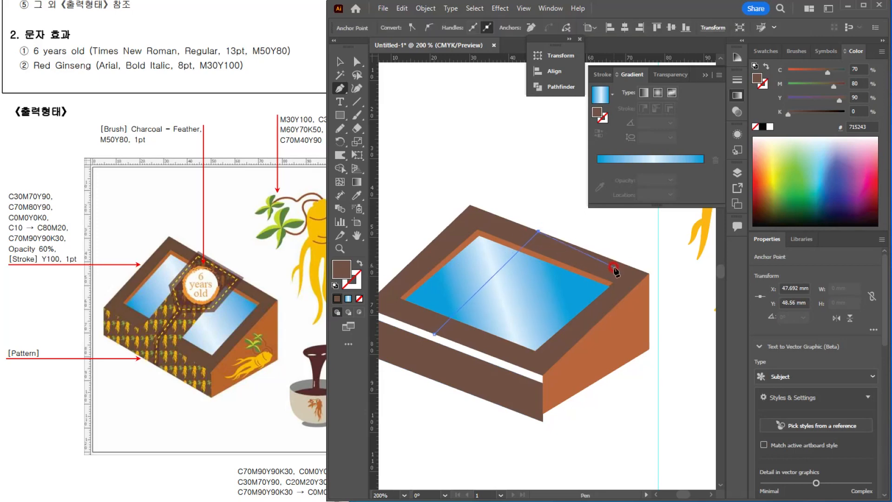
{"action": "left_click", "coordinate": [584, 249]}
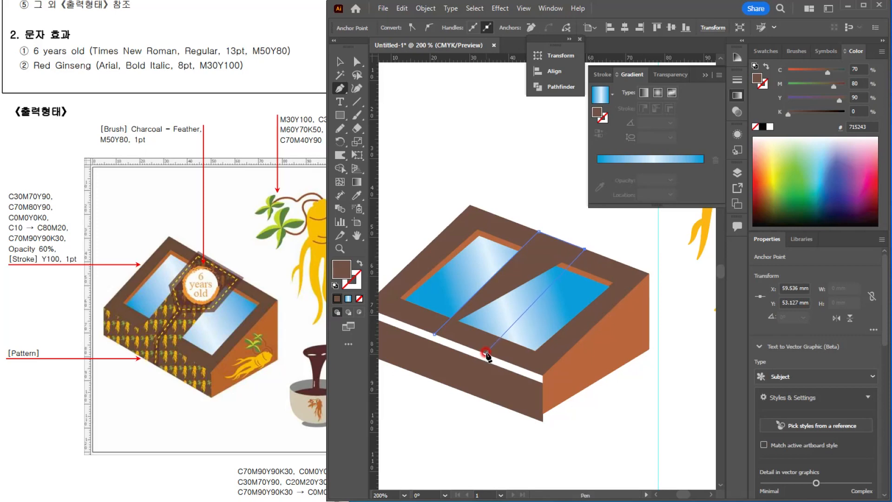
{"action": "left_click", "coordinate": [486, 353]}
{"action": "left_click", "coordinate": [434, 336]}
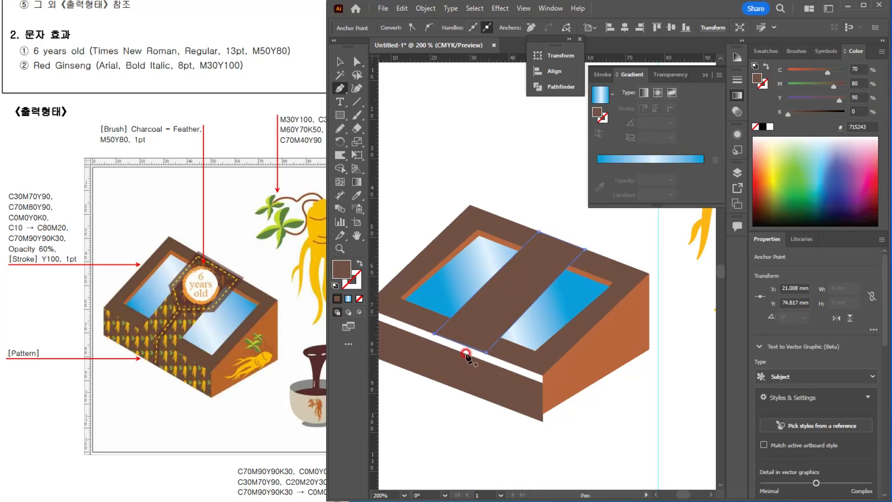
Step: Move the front panel back up against the top face and select the diagonal band
{"action": "key", "text": "v"}
{"action": "left_click_drag", "start_coordinate": [533, 405], "coordinate": [529, 386]}
{"action": "left_click", "coordinate": [534, 278]}
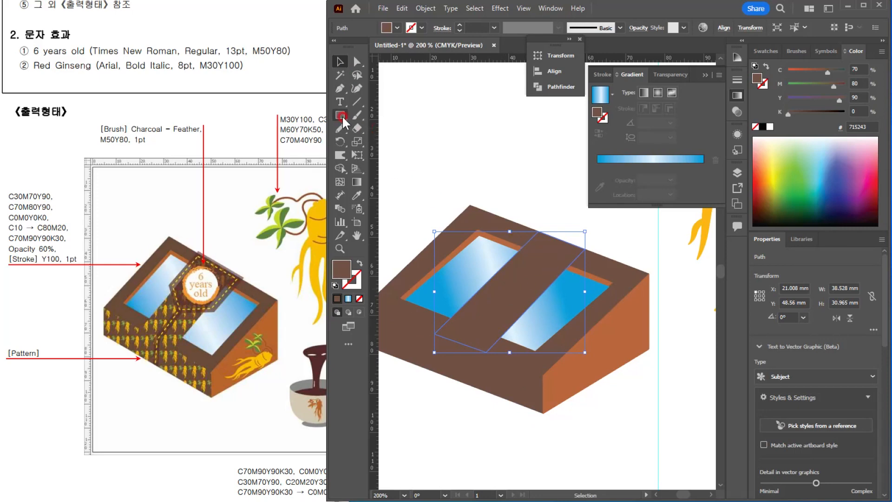
Step: Draw a rectangle about 14.8 x 13.3 mm above the box and pull a new bottom-midpoint anchor down 6 mm to form a pentagon
{"action": "mouse_move", "coordinate": [341, 115]}
{"action": "left_mouse_down"}
{"action": "mouse_move", "coordinate": [378, 130]}
{"action": "mouse_move", "coordinate": [390, 116]}
{"action": "left_mouse_up"}
{"action": "left_click_drag", "start_coordinate": [434, 135], "coordinate": [493, 185]}
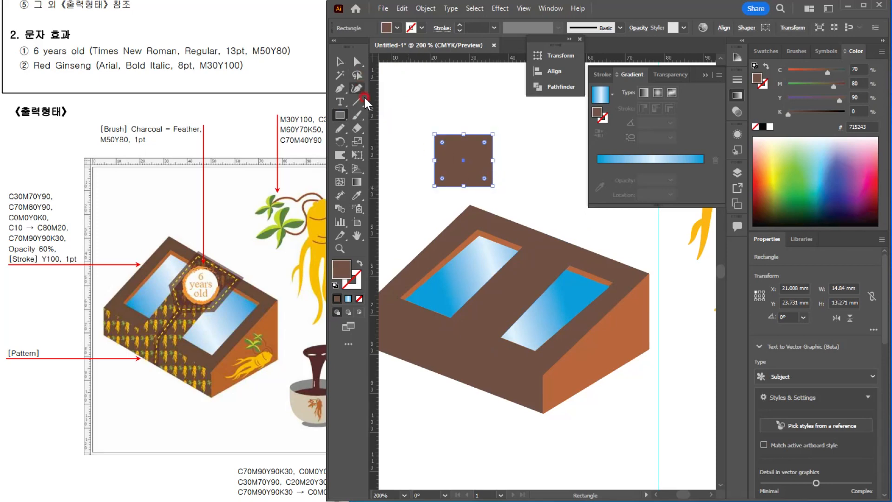
{"action": "key", "text": "p"}
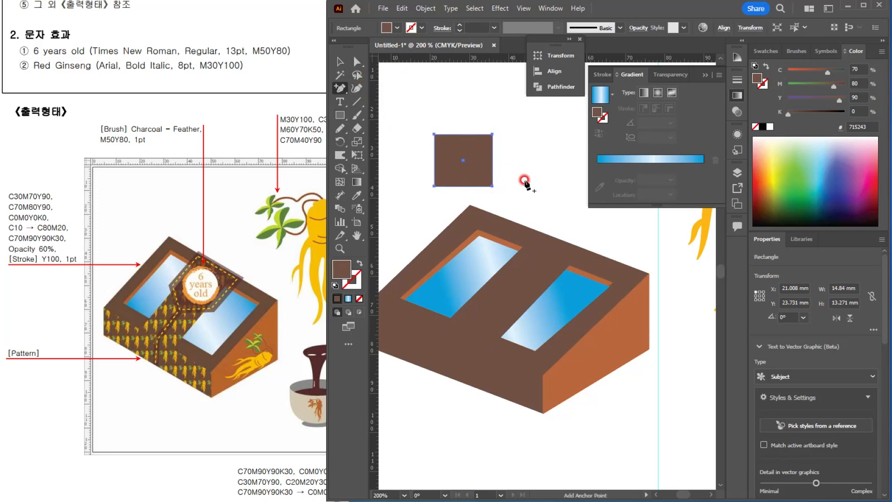
{"action": "left_click", "coordinate": [463, 187]}
{"action": "key", "text": "a"}
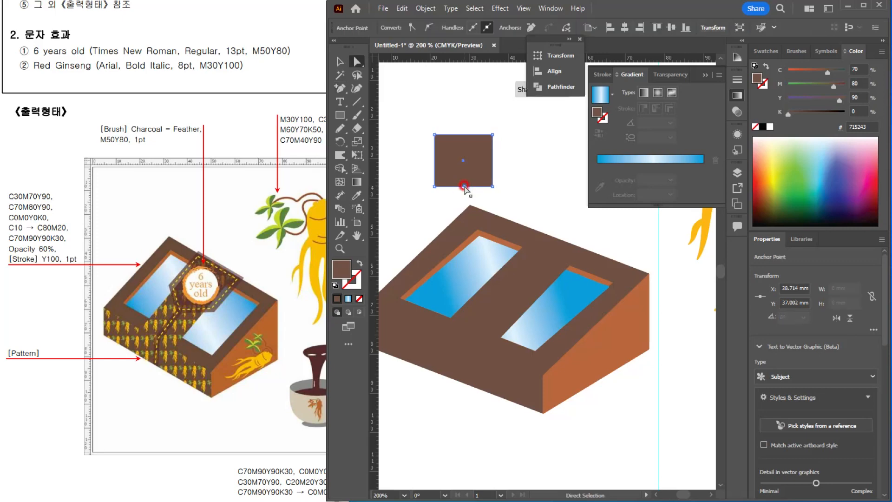
{"action": "key", "text": "Down"}
{"action": "key", "text": "Down"}
{"action": "key", "text": "Down"}
{"action": "key", "text": "Down"}
{"action": "key", "text": "Down"}
{"action": "key", "text": "Down"}
{"action": "key", "text": "Down"}
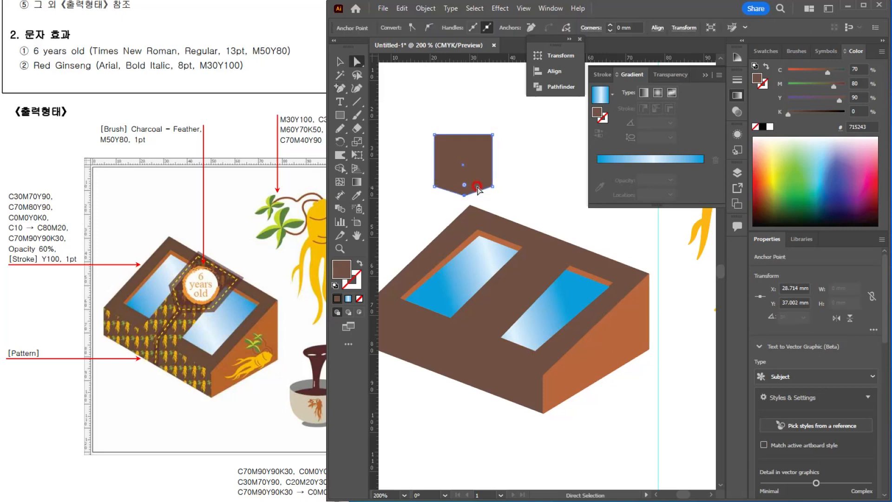
{"action": "key", "text": "Down"}
{"action": "key", "text": "Down"}
{"action": "key", "text": "Down"}
{"action": "key", "text": "Down"}
{"action": "key", "text": "Down"}
{"action": "key", "text": "Down"}
{"action": "key", "text": "Down"}
{"action": "key", "text": "Down"}
{"action": "key", "text": "Down"}
{"action": "key", "text": "Down"}
{"action": "key", "text": "Down"}
{"action": "key", "text": "Down"}
{"action": "key", "text": "Down"}
Step: Shift the pentagon slightly right and set its fill to C70 M90 Y90 K30
{"action": "left_click", "coordinate": [339, 61]}
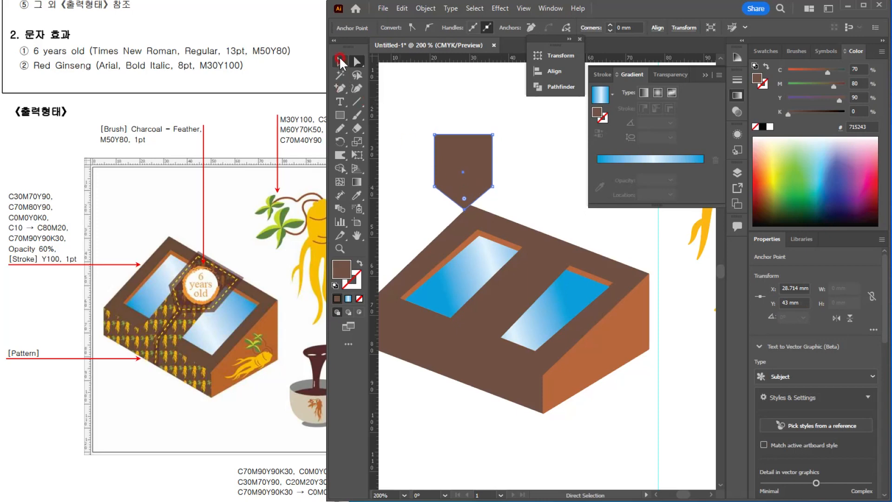
{"action": "left_click_drag", "start_coordinate": [469, 150], "coordinate": [534, 156]}
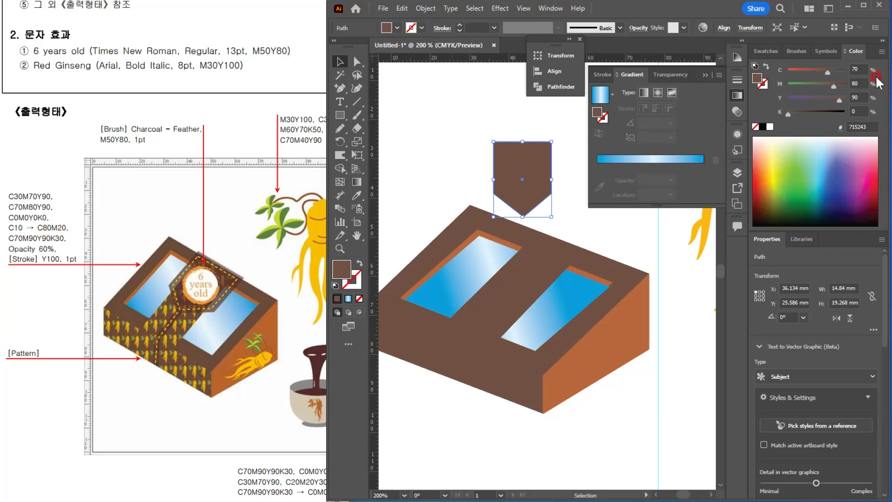
{"action": "type", "text": "90"}
{"action": "key", "text": "Tab"}
{"action": "key", "text": "Tab"}
{"action": "type", "text": "30"}
{"action": "key", "text": "Return"}
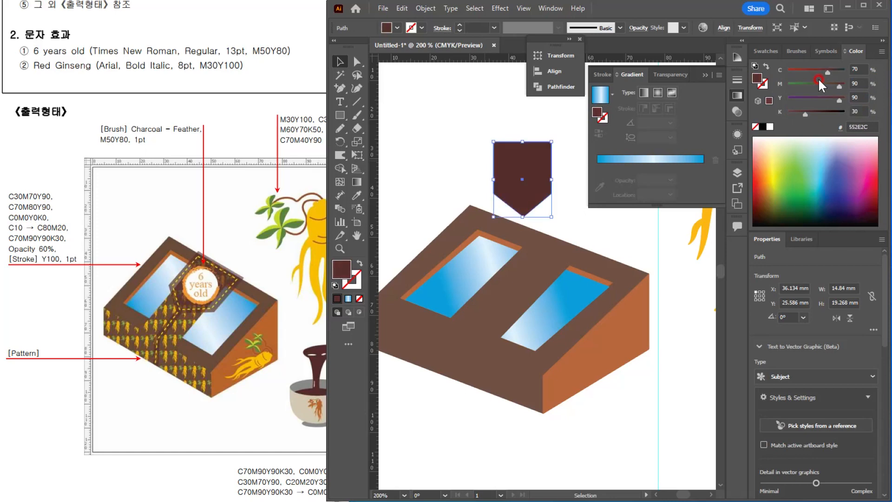
Step: Place the dark pentagon over the diagonal band at the box's back edge, rotated to about 338.4° to match that edge
{"action": "left_click_drag", "start_coordinate": [529, 160], "coordinate": [604, 248]}
{"action": "scroll", "coordinate": [579, 264], "scroll_direction": "up", "scroll_amount": 2}
{"action": "left_click", "coordinate": [552, 256]}
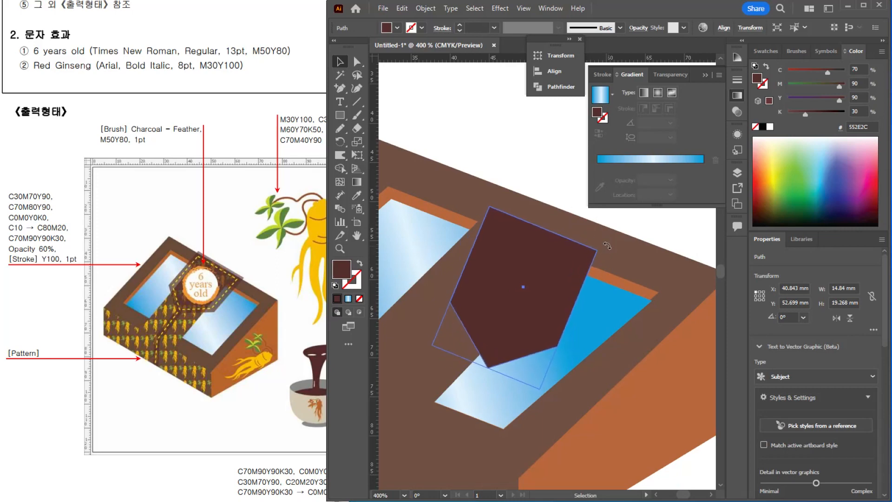
{"action": "left_click_drag", "start_coordinate": [546, 275], "coordinate": [519, 227]}
{"action": "scroll", "coordinate": [555, 253], "scroll_direction": "down", "scroll_amount": 1}
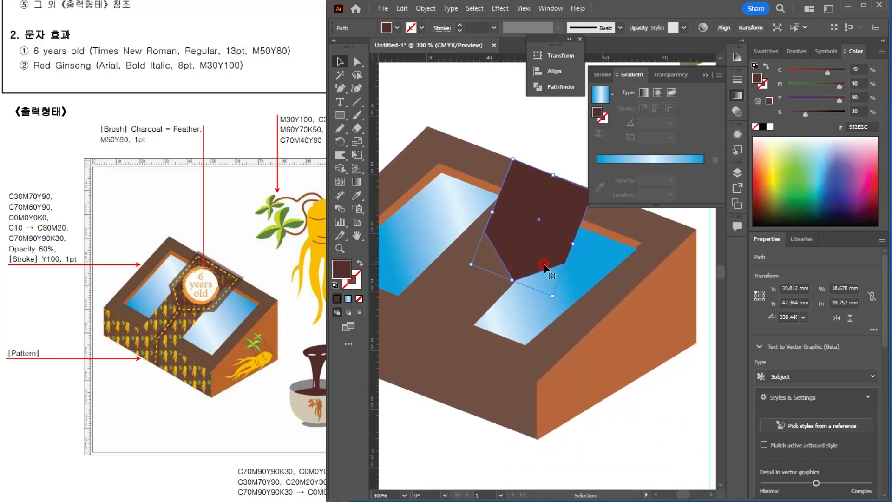
Step: Shift the pentagon's lower corner points down and to the left so its sides follow the band's slant
{"action": "key", "text": "a"}
{"action": "left_click", "coordinate": [511, 285]}
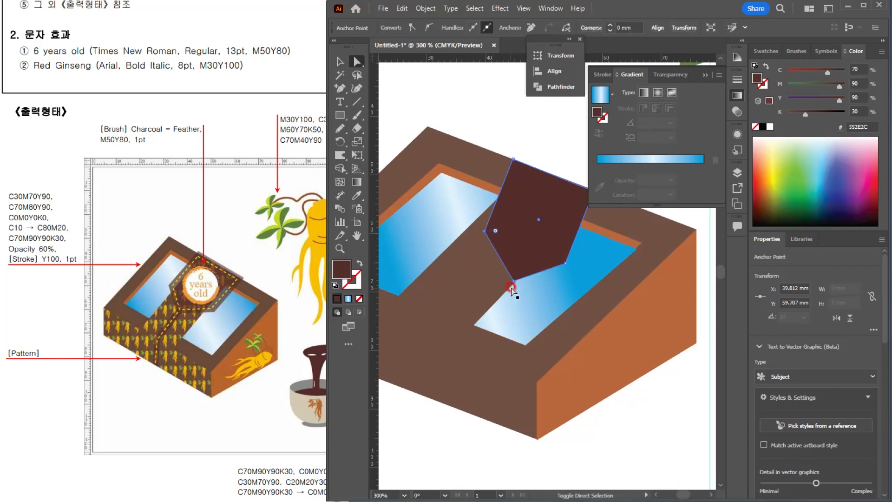
{"action": "left_click", "coordinate": [565, 264], "text": "shift"}
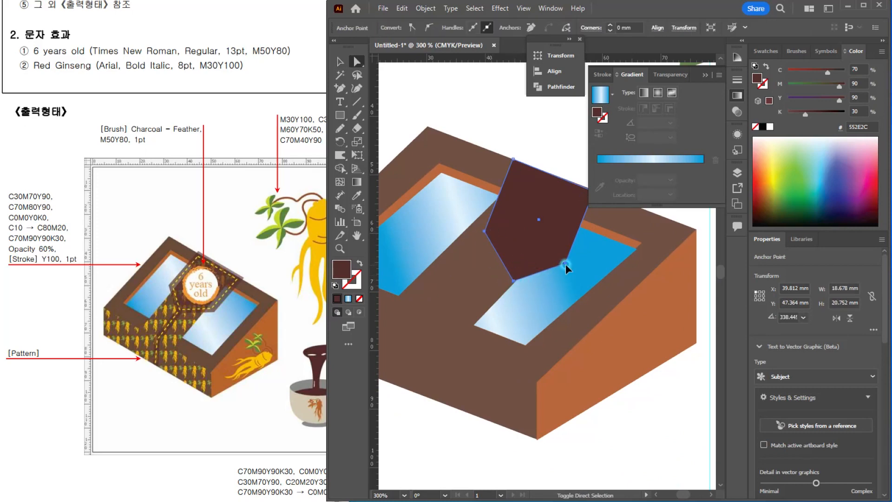
{"action": "left_click_drag", "start_coordinate": [566, 265], "coordinate": [522, 268]}
{"action": "left_click_drag", "start_coordinate": [519, 278], "coordinate": [501, 289]}
Step: Extend the pentagon's right corner along the box's back edge, raise its lower tip to match the reference flap, and deselect it
{"action": "left_click", "coordinate": [529, 259]}
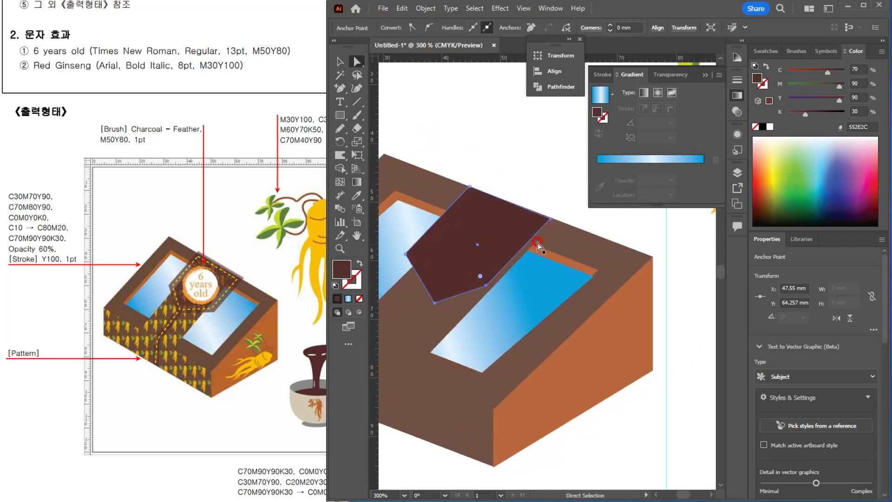
{"action": "left_click_drag", "start_coordinate": [552, 220], "coordinate": [565, 224]}
{"action": "left_click_drag", "start_coordinate": [435, 303], "coordinate": [452, 280]}
{"action": "scroll", "coordinate": [471, 309], "scroll_direction": "down", "scroll_amount": 1}
{"action": "key", "text": "space"}
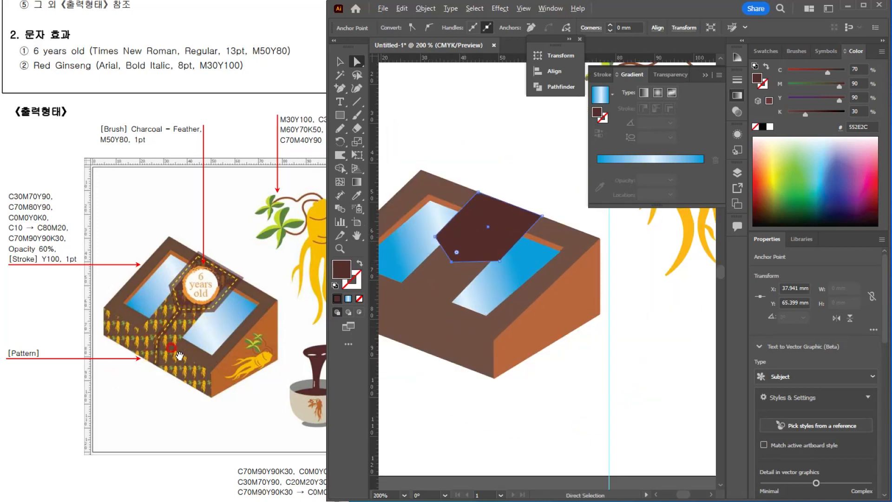
{"action": "scroll", "coordinate": [189, 420], "scroll_direction": "up", "scroll_amount": 3}
{"action": "scroll", "coordinate": [187, 425], "scroll_direction": "down", "scroll_amount": 4}
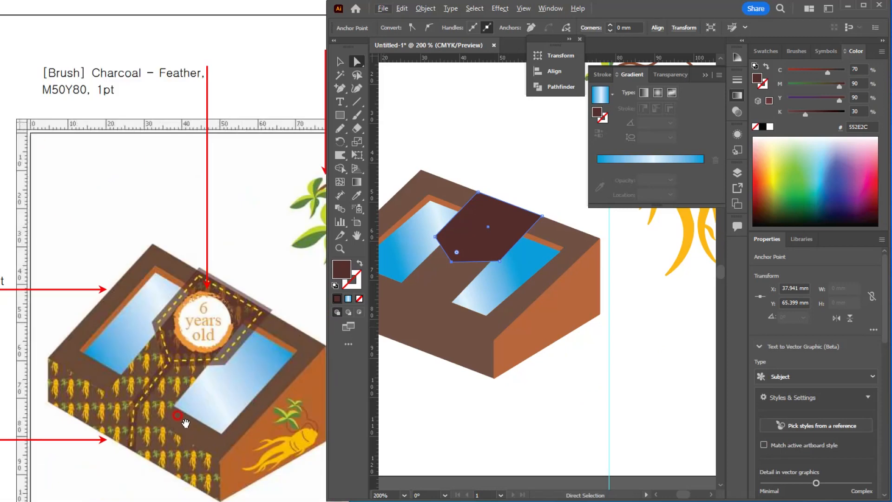
{"action": "left_click_drag", "start_coordinate": [207, 424], "coordinate": [212, 324]}
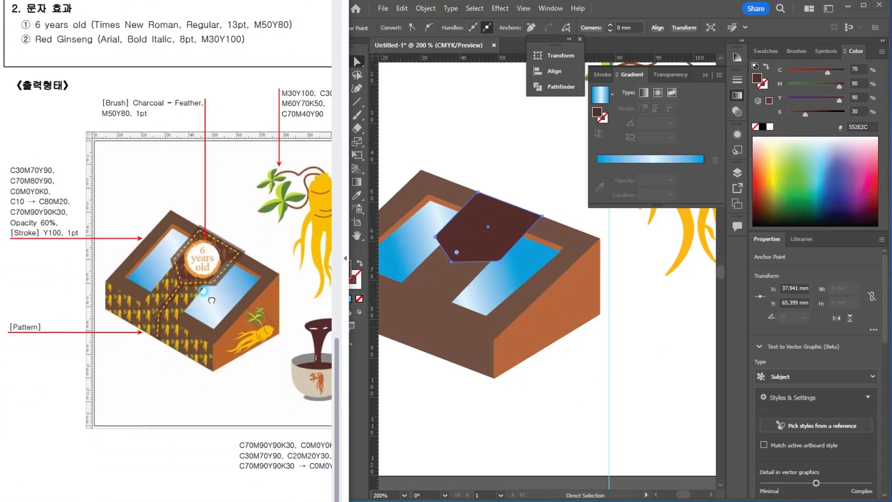
{"action": "left_click", "coordinate": [497, 151]}
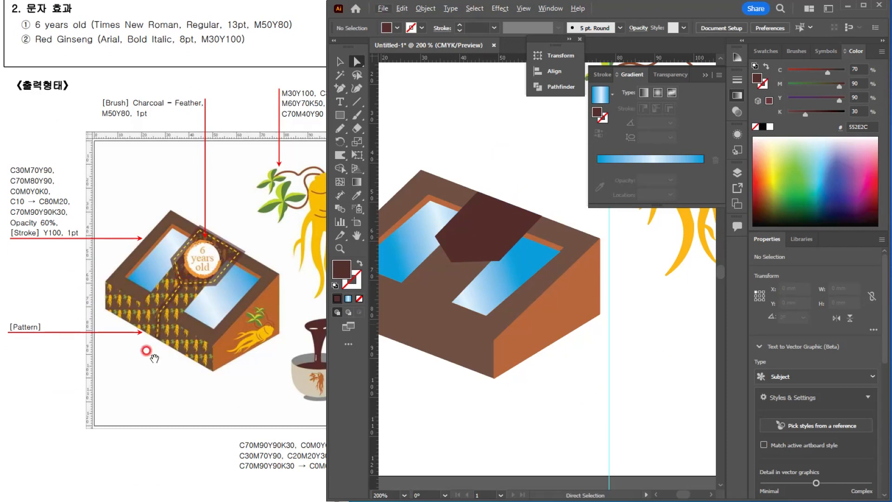
{"action": "left_click", "coordinate": [452, 274]}
{"action": "left_click", "coordinate": [339, 62]}
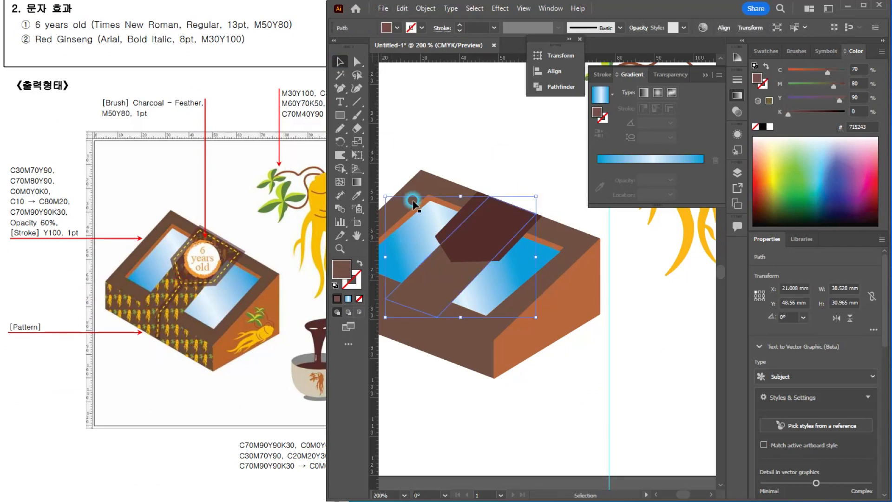
{"action": "left_click", "coordinate": [458, 280]}
{"action": "mouse_move", "coordinate": [536, 258]}
{"action": "left_mouse_down"}
{"action": "mouse_move", "coordinate": [512, 230]}
{"action": "mouse_move", "coordinate": [539, 256]}
{"action": "left_mouse_up"}
{"action": "key", "text": "ctrl+z"}
{"action": "left_click", "coordinate": [535, 314]}
{"action": "left_click_drag", "start_coordinate": [537, 315], "coordinate": [414, 220]}
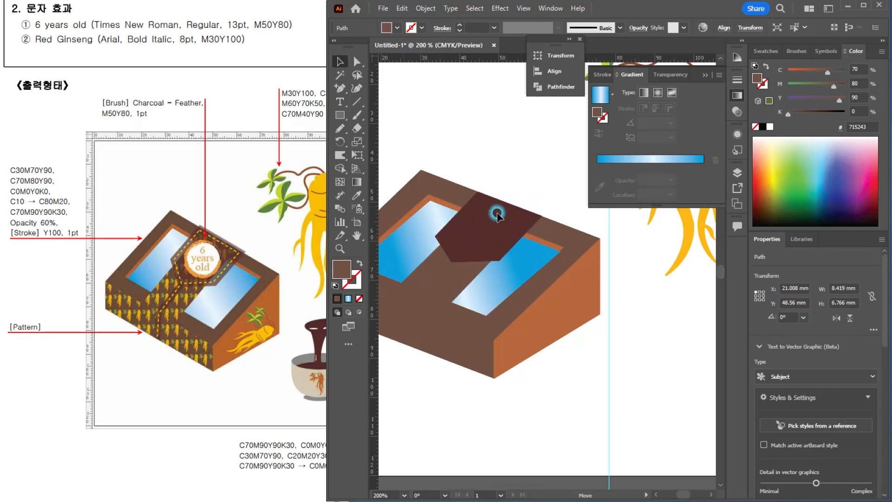
{"action": "left_click_drag", "start_coordinate": [497, 212], "coordinate": [497, 212]}
{"action": "scroll", "coordinate": [492, 219], "scroll_direction": "up", "scroll_amount": 3}
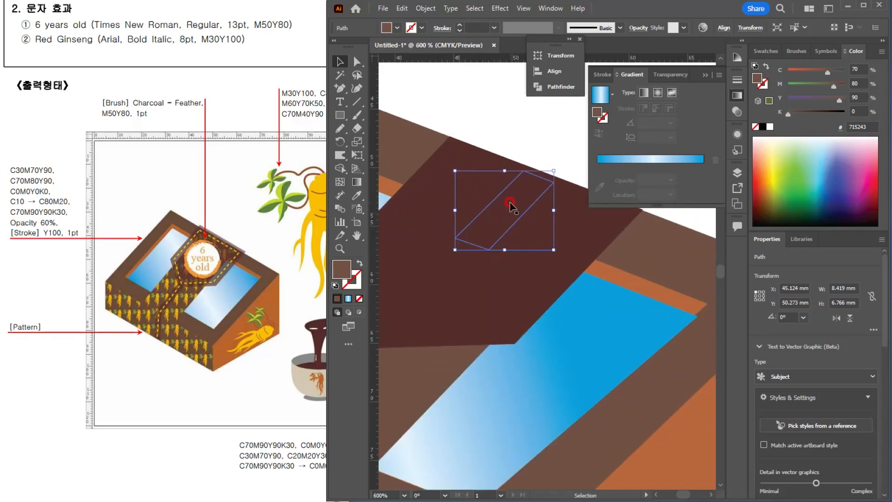
{"action": "left_click", "coordinate": [516, 216]}
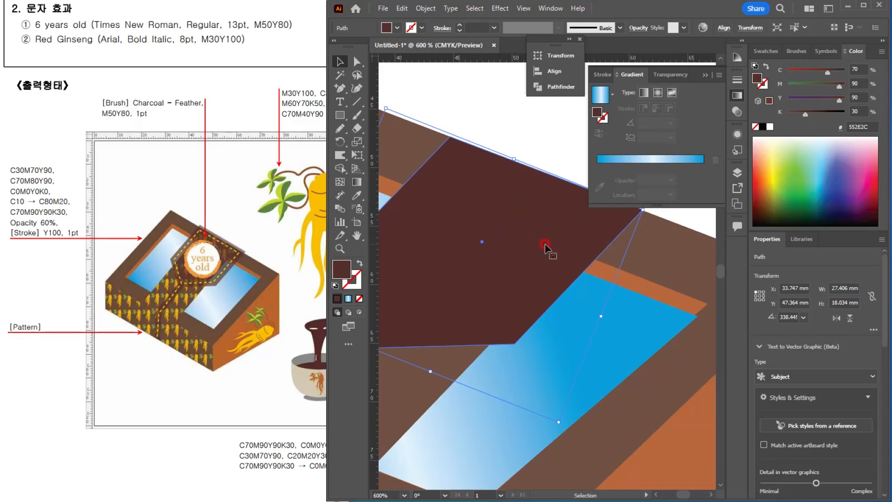
{"action": "key", "text": "ctrl+z"}
{"action": "key", "text": "ctrl+z"}
Step: Place a green (C67.06 M0 Y100 K0) copy of the brown band in front of the dark flap, aligned over the original band
{"action": "scroll", "coordinate": [546, 247], "scroll_direction": "down", "scroll_amount": 2}
{"action": "left_click_drag", "start_coordinate": [558, 263], "coordinate": [593, 252]}
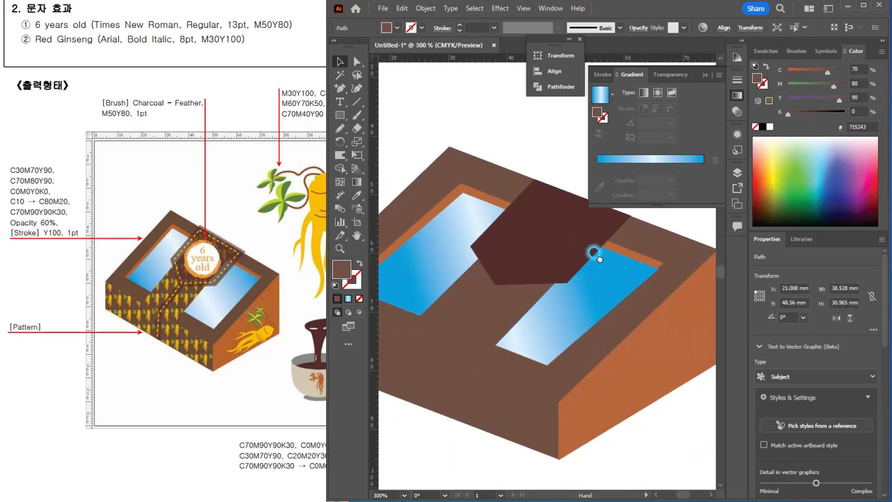
{"action": "left_click", "coordinate": [523, 317]}
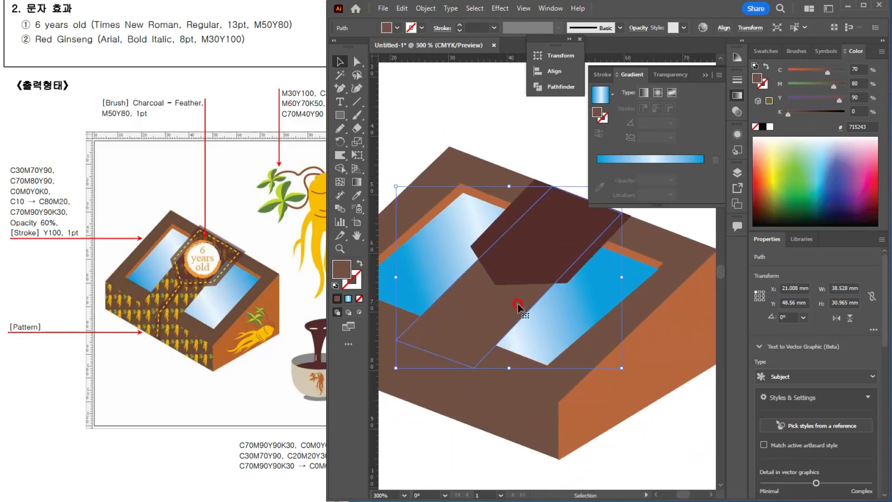
{"action": "mouse_move", "coordinate": [495, 302]}
{"action": "left_mouse_down"}
{"action": "mouse_move", "coordinate": [572, 332]}
{"action": "mouse_move", "coordinate": [440, 294]}
{"action": "mouse_move", "coordinate": [428, 280]}
{"action": "mouse_move", "coordinate": [450, 315]}
{"action": "mouse_move", "coordinate": [496, 317]}
{"action": "left_mouse_up"}
{"action": "left_click", "coordinate": [788, 183]}
{"action": "key", "text": "ctrl+shift+bracketright"}
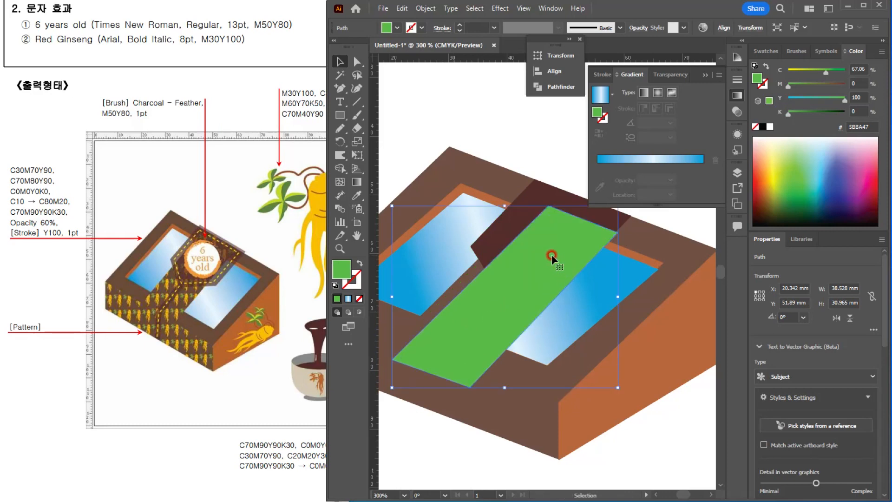
{"action": "left_click_drag", "start_coordinate": [551, 254], "coordinate": [554, 235]}
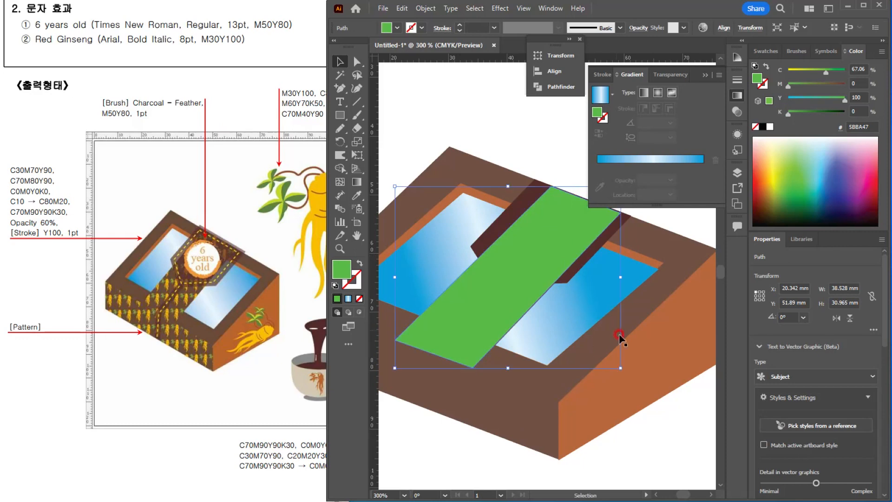
Step: Shrink the green band to about 8 × 6.4 mm at the dark flap's back edge and extend its lower end diagonally across the box top
{"action": "left_click_drag", "start_coordinate": [621, 368], "coordinate": [447, 233]}
{"action": "left_click_drag", "start_coordinate": [415, 208], "coordinate": [560, 210]}
{"action": "key", "text": "a"}
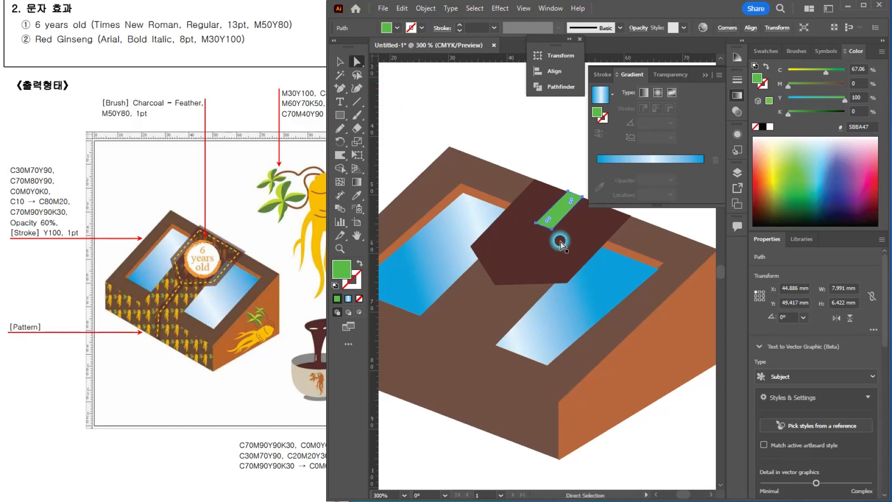
{"action": "left_click", "coordinate": [554, 229]}
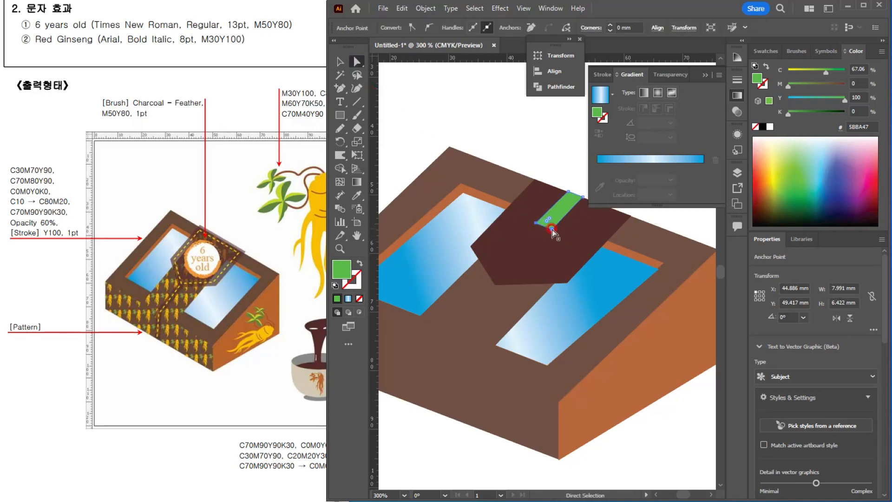
{"action": "left_click_drag", "start_coordinate": [549, 235], "coordinate": [443, 341]}
{"action": "left_click", "coordinate": [444, 383]}
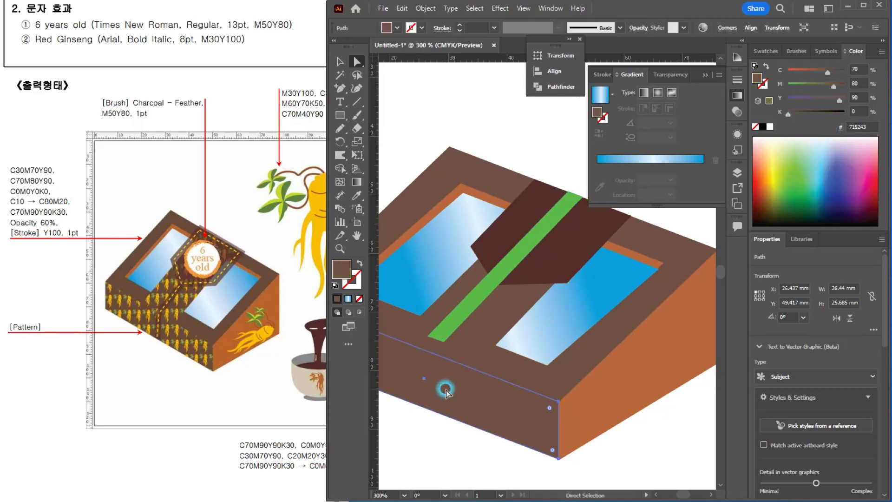
Step: Extend the green strip's lower end to the box's front fold and adjust its top end, making it about 27.6 × 28 mm overall
{"action": "left_click", "coordinate": [442, 339]}
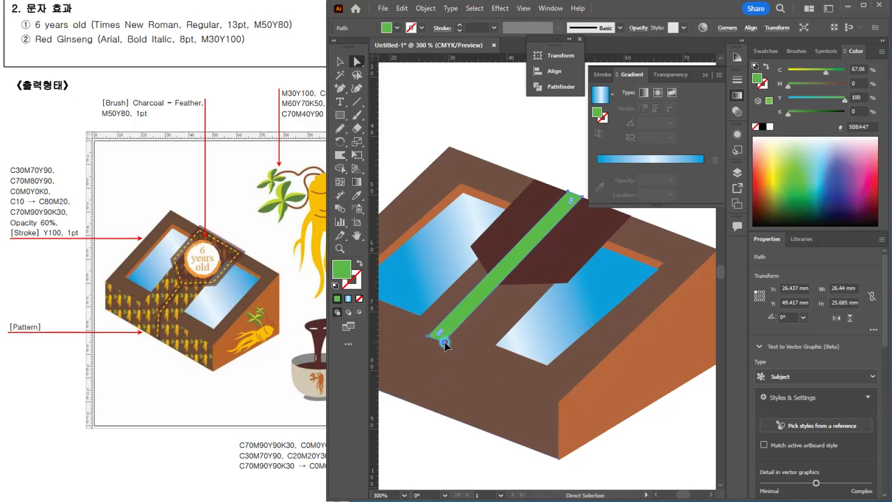
{"action": "left_click_drag", "start_coordinate": [445, 343], "coordinate": [436, 355]}
{"action": "key", "text": "ctrl+z"}
{"action": "left_click", "coordinate": [465, 322]}
{"action": "left_click", "coordinate": [438, 338]}
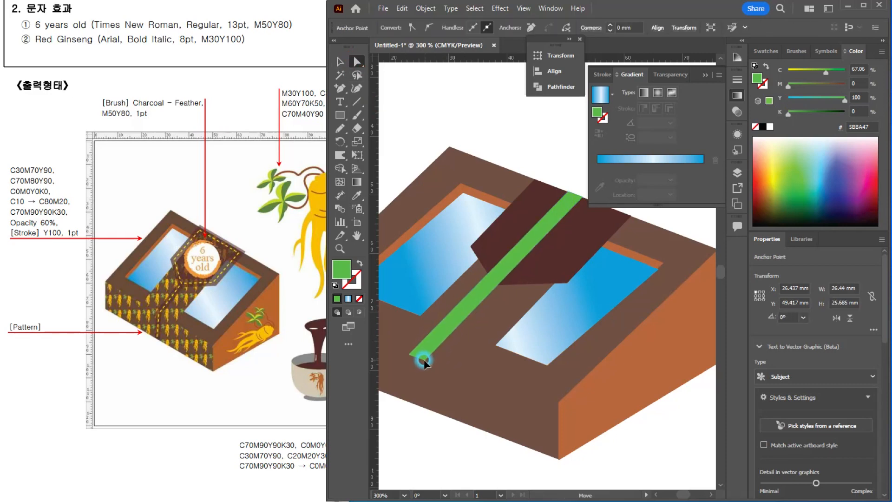
{"action": "left_click_drag", "start_coordinate": [424, 359], "coordinate": [436, 353]}
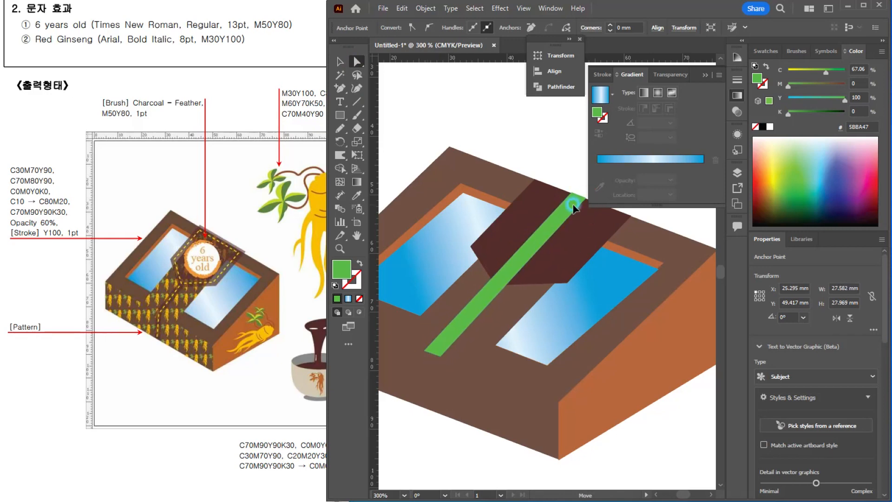
{"action": "left_click", "coordinate": [442, 344]}
{"action": "left_click", "coordinate": [442, 345]}
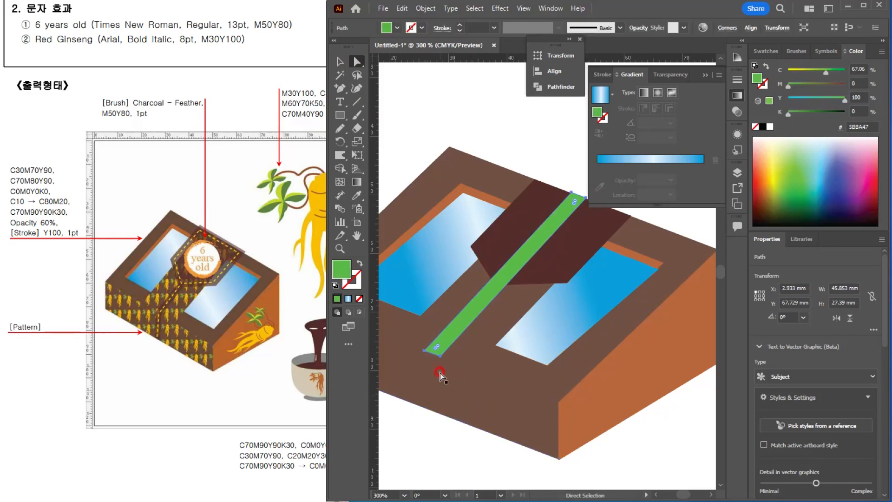
Step: Draw a closed green shape with the Pen tool, continuing the strip vertically down the front face to the box's bottom edge
{"action": "scroll", "coordinate": [445, 391], "scroll_direction": "down", "scroll_amount": 1}
{"action": "left_click_drag", "start_coordinate": [447, 370], "coordinate": [478, 263]}
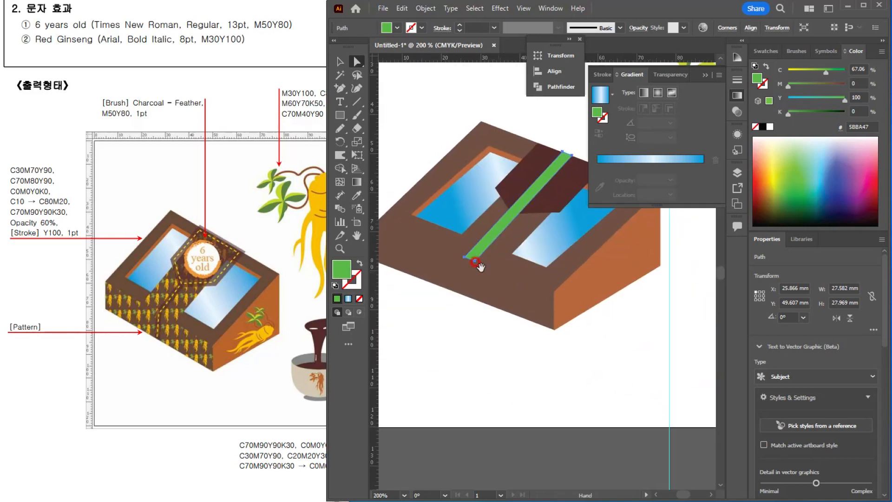
{"action": "left_click", "coordinate": [341, 62]}
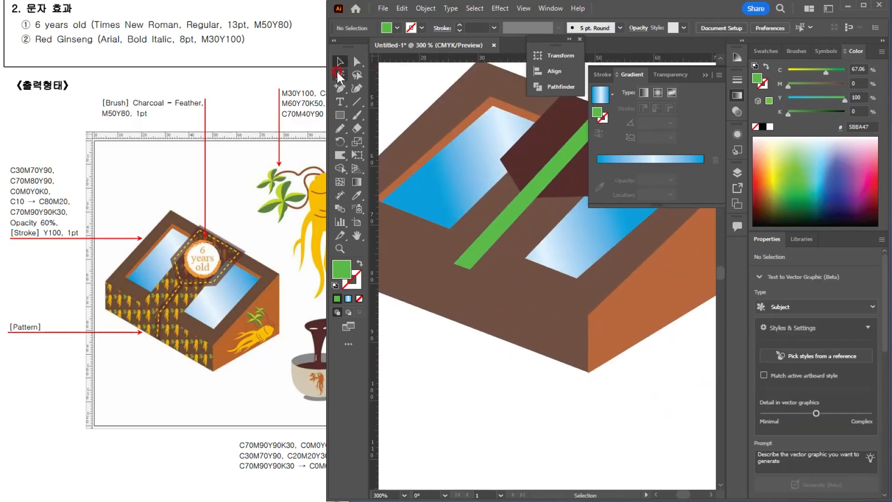
{"action": "left_click", "coordinate": [340, 88]}
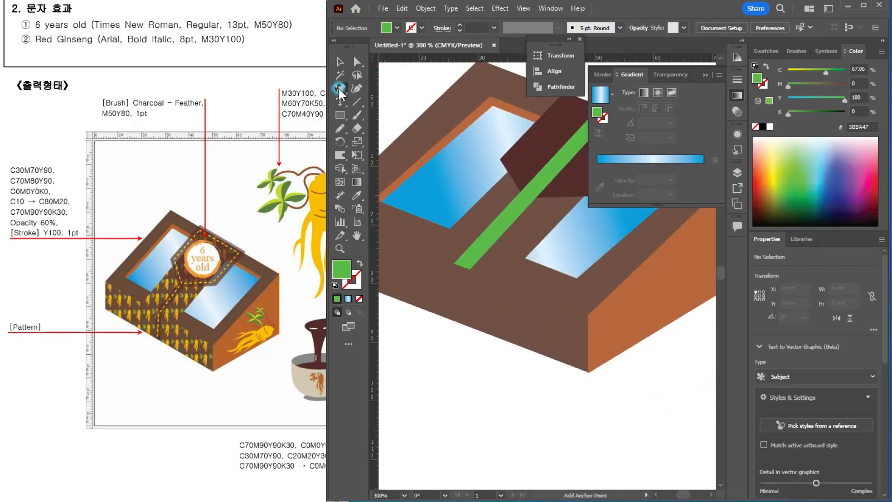
{"action": "left_click", "coordinate": [462, 259]}
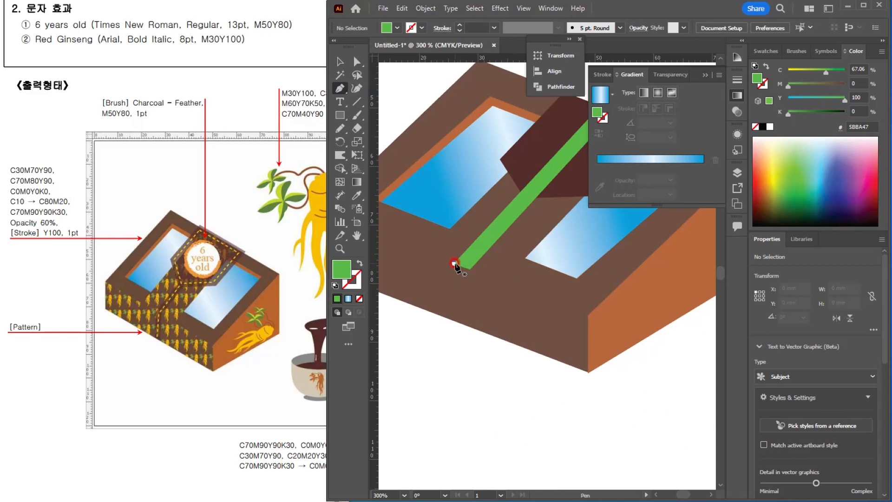
{"action": "left_click", "coordinate": [450, 319]}
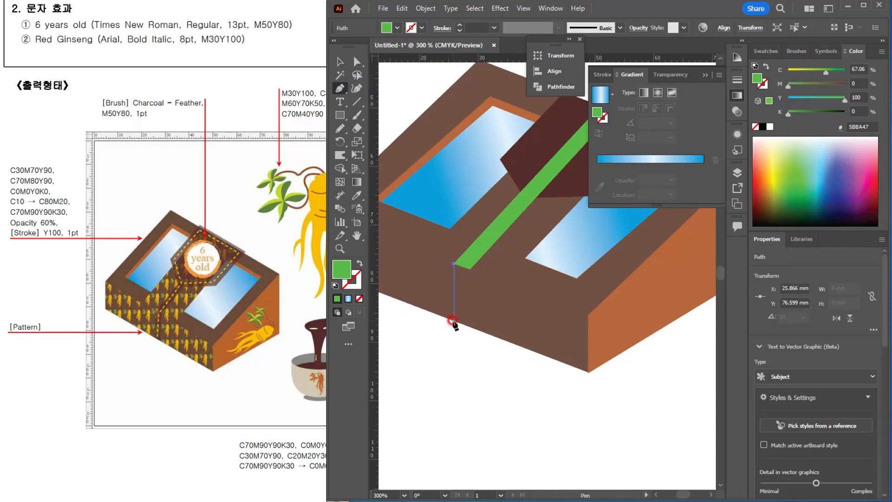
{"action": "left_click", "coordinate": [466, 329]}
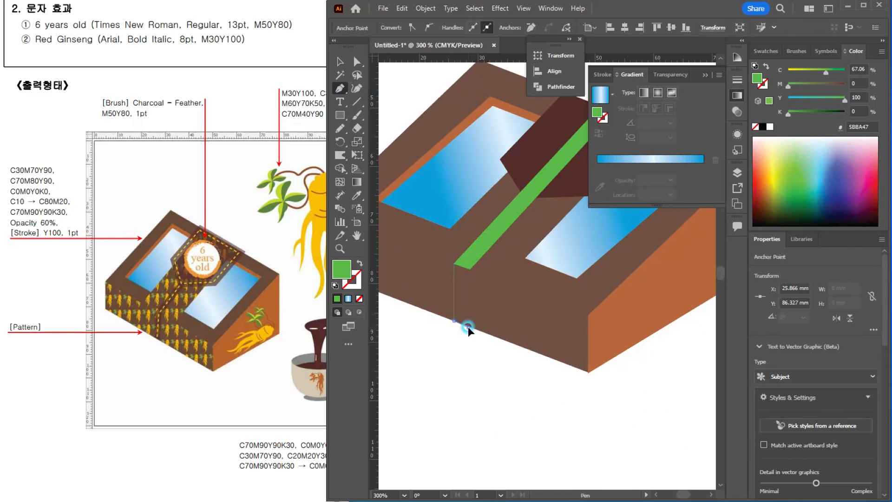
{"action": "left_click", "coordinate": [470, 264]}
{"action": "left_click", "coordinate": [454, 263]}
{"action": "left_click", "coordinate": [341, 63]}
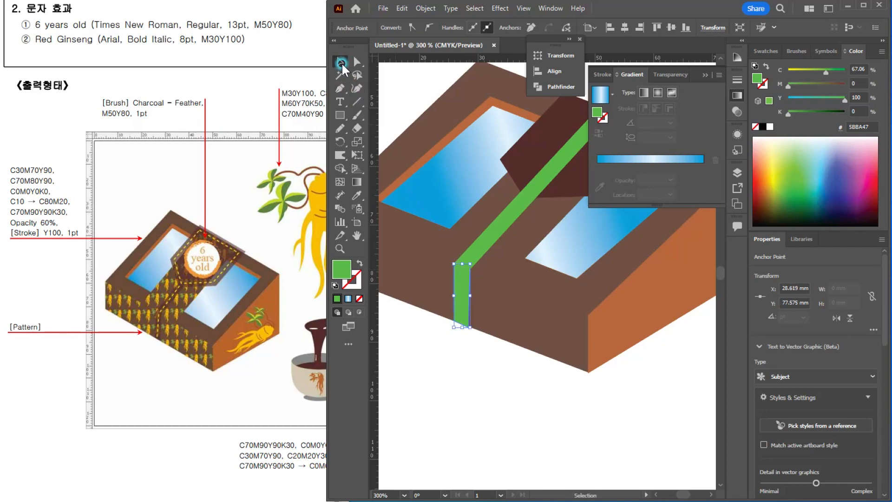
Step: Recolor the vertical and diagonal green strips with the Eyedropper to match the dark flap (C70 M90 Y90 K30)
{"action": "scroll", "coordinate": [497, 273], "scroll_direction": "down", "scroll_amount": 2}
{"action": "left_click_drag", "start_coordinate": [515, 287], "coordinate": [504, 335]}
{"action": "scroll", "coordinate": [491, 339], "scroll_direction": "up", "scroll_amount": 1}
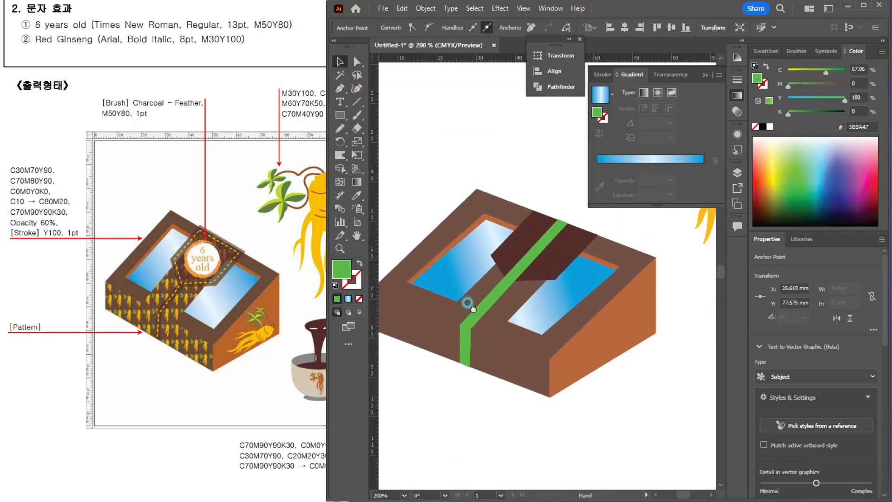
{"action": "left_click", "coordinate": [528, 237]}
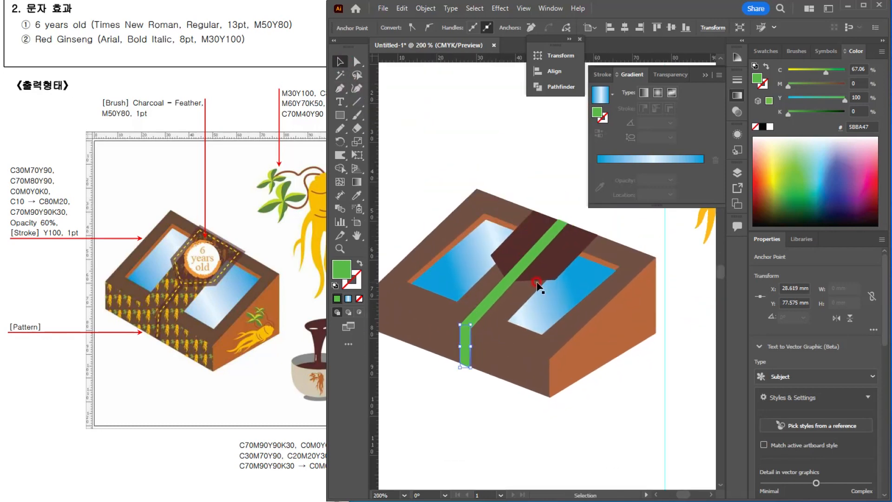
{"action": "key", "text": "i"}
{"action": "left_click", "coordinate": [526, 240]}
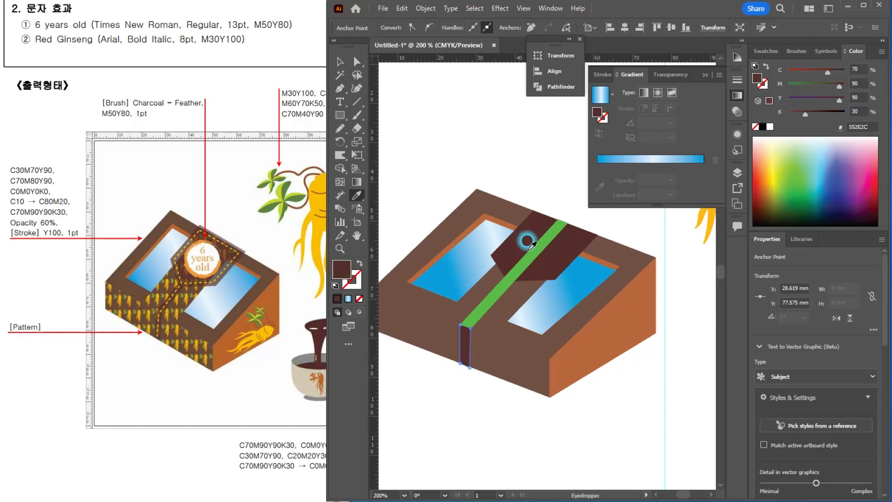
{"action": "left_click", "coordinate": [499, 290], "text": "ctrl"}
{"action": "left_click", "coordinate": [508, 256]}
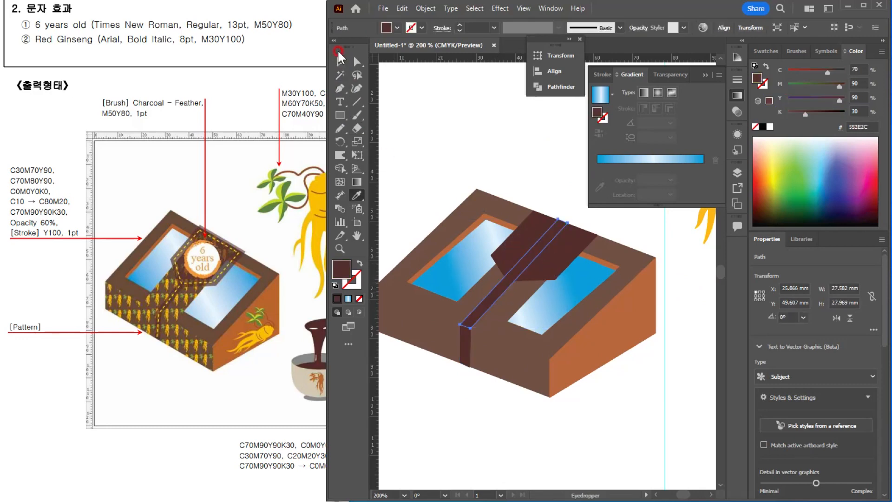
Step: Set the opacity of the flap and both strips to 60% and deselect them
{"action": "key", "text": "v"}
{"action": "left_click", "coordinate": [533, 233], "text": "shift"}
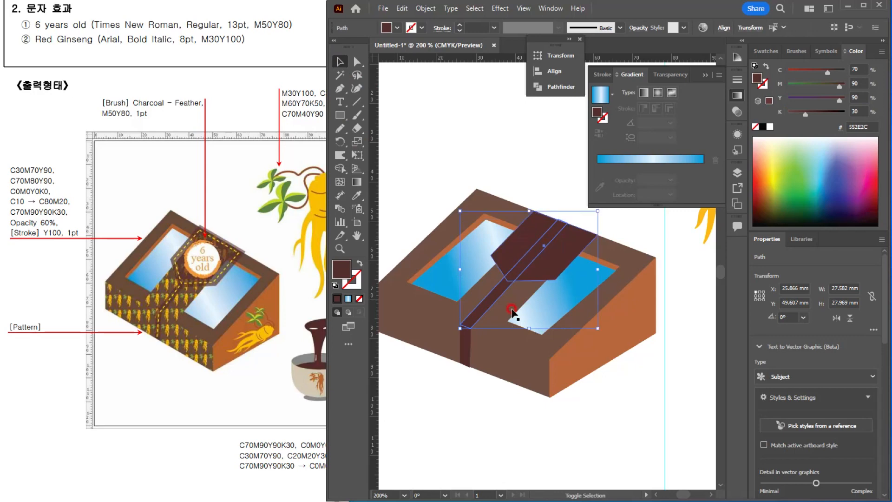
{"action": "left_click", "coordinate": [467, 346], "text": "shift"}
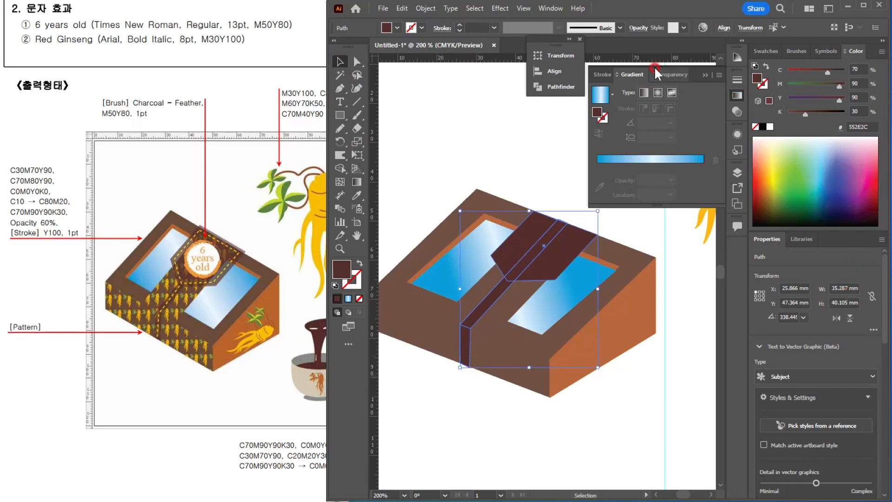
{"action": "left_click", "coordinate": [638, 27]}
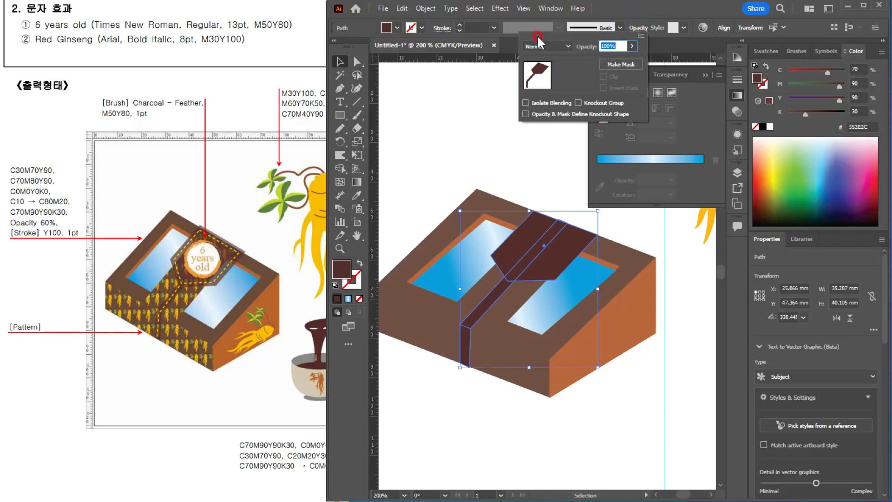
{"action": "type", "text": "60"}
{"action": "key", "text": "Return"}
{"action": "left_click", "coordinate": [459, 135]}
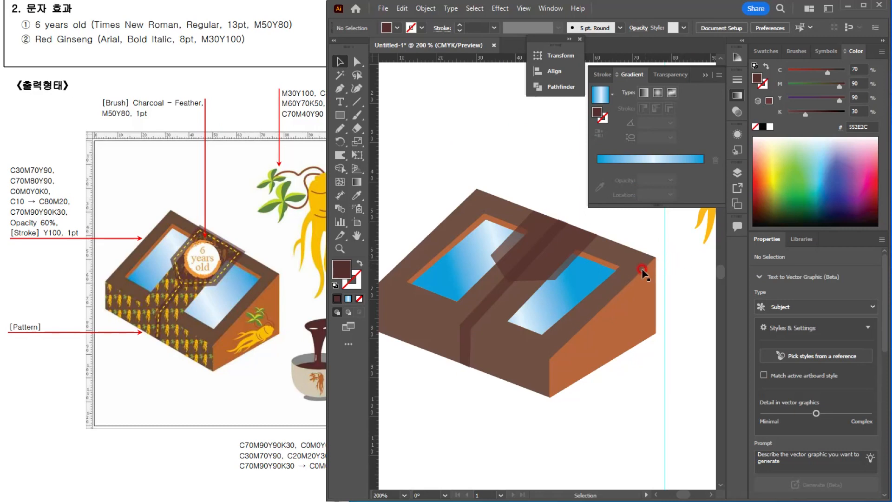
Step: Stretch the dark flap slightly upward to about 27.6 × 18.7 mm so its upper edge overhangs the box's back edge
{"action": "scroll", "coordinate": [510, 179], "scroll_direction": "up", "scroll_amount": 2}
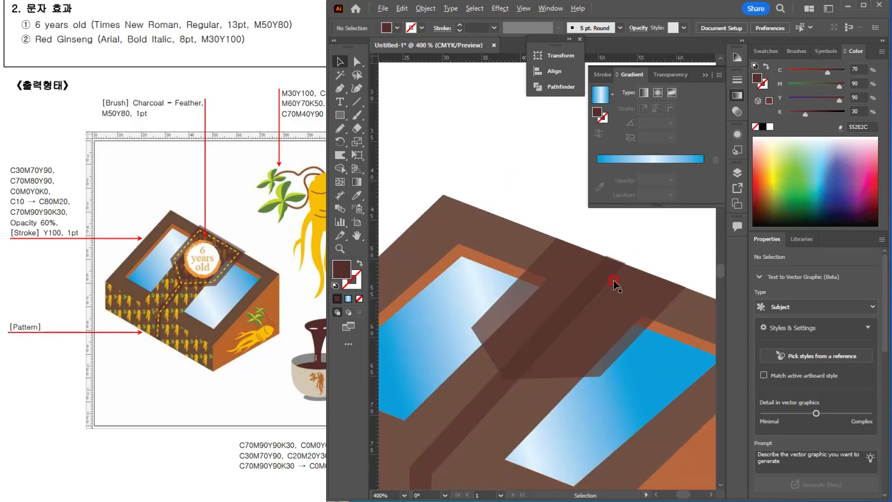
{"action": "scroll", "coordinate": [615, 330], "scroll_direction": "down", "scroll_amount": 1}
{"action": "left_click", "coordinate": [533, 307]}
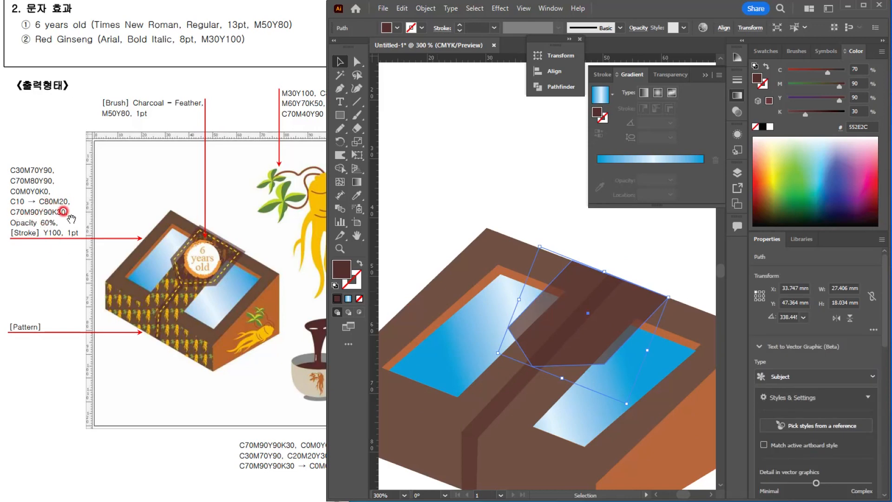
{"action": "left_click", "coordinate": [549, 312]}
{"action": "left_click", "coordinate": [599, 268]}
{"action": "left_click_drag", "start_coordinate": [605, 272], "coordinate": [611, 270]}
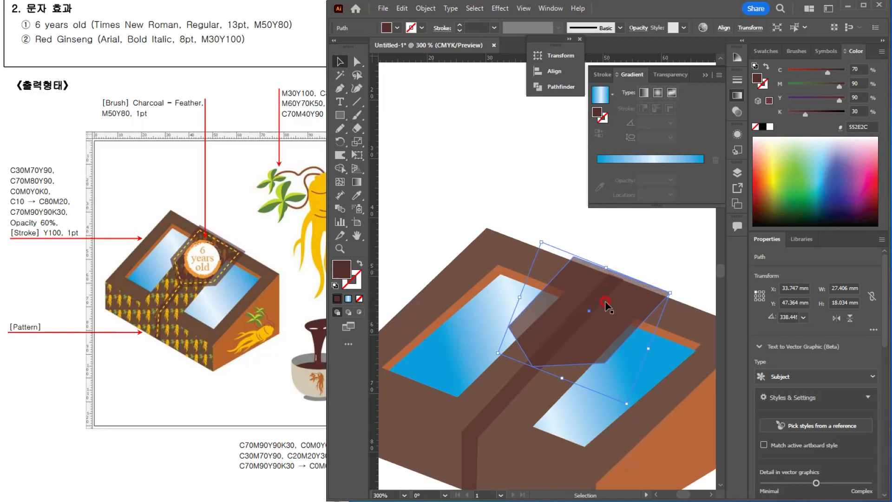
Step: Create an inward Offset Path of the flap, giving an inner pentagon about 23.1 × 15.4 mm
{"action": "left_click", "coordinate": [426, 8]}
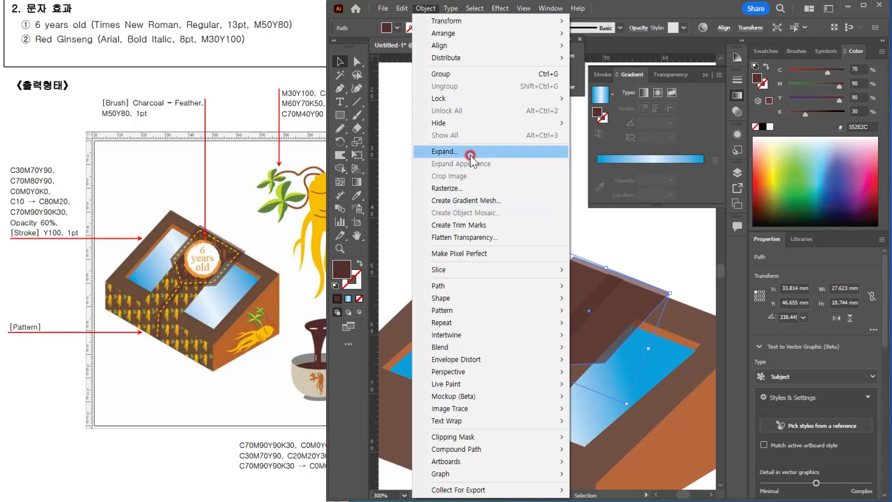
{"action": "mouse_move", "coordinate": [513, 283]}
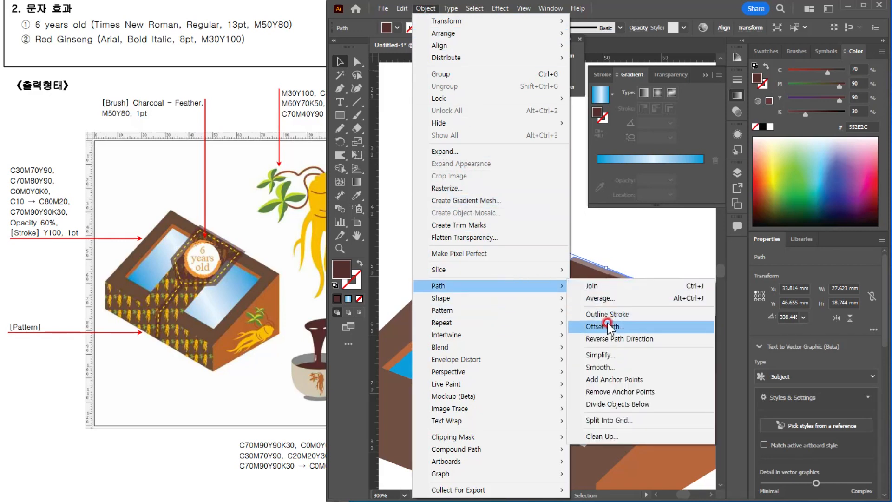
{"action": "left_click", "coordinate": [660, 331]}
{"action": "left_click", "coordinate": [639, 409]}
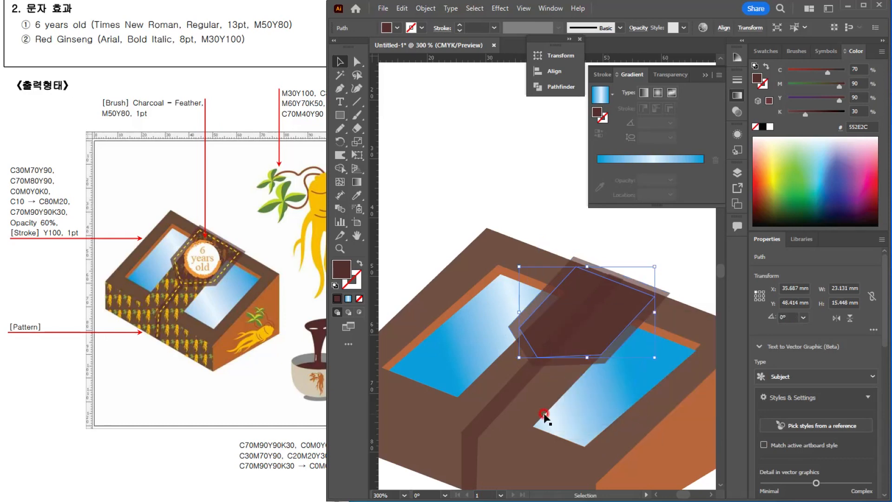
Step: Give the inner pentagon a yellow stroke of C0 M0 Y100 K0
{"action": "left_click", "coordinate": [577, 259]}
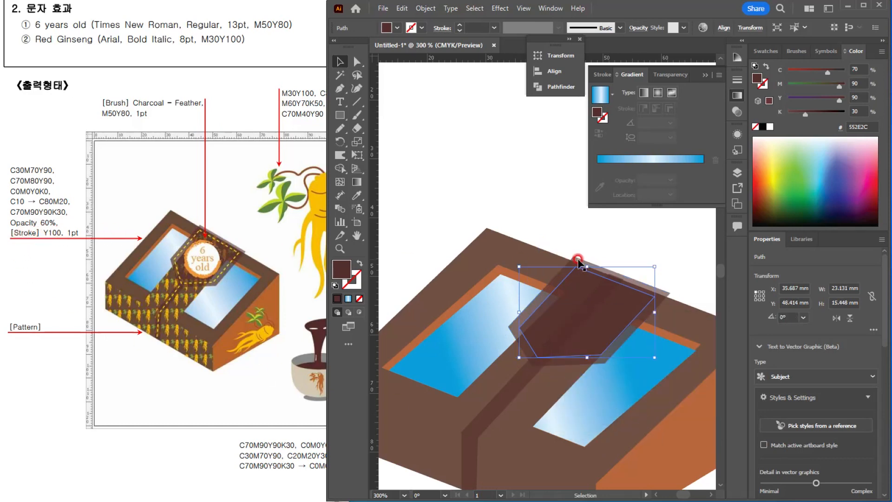
{"action": "double_click", "coordinate": [352, 280]}
{"action": "key", "text": "Tab"}
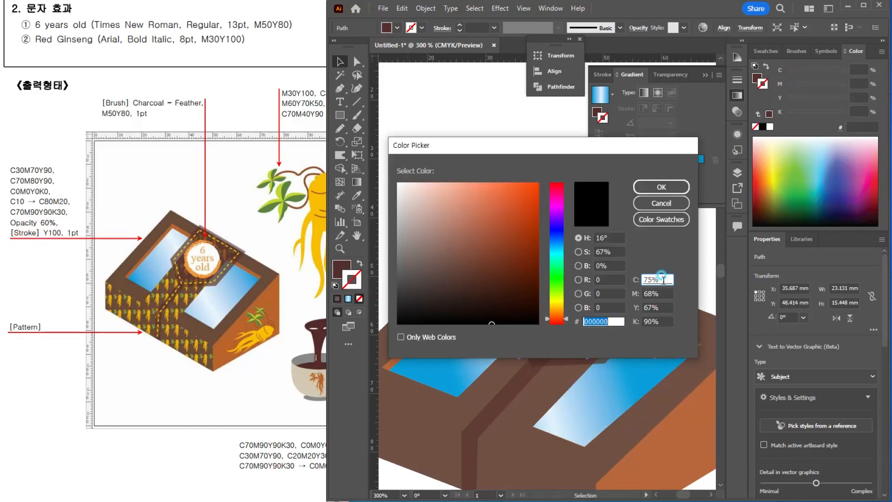
{"action": "type", "text": "0"}
{"action": "key", "text": "Tab"}
{"action": "type", "text": "0"}
{"action": "key", "text": "Tab"}
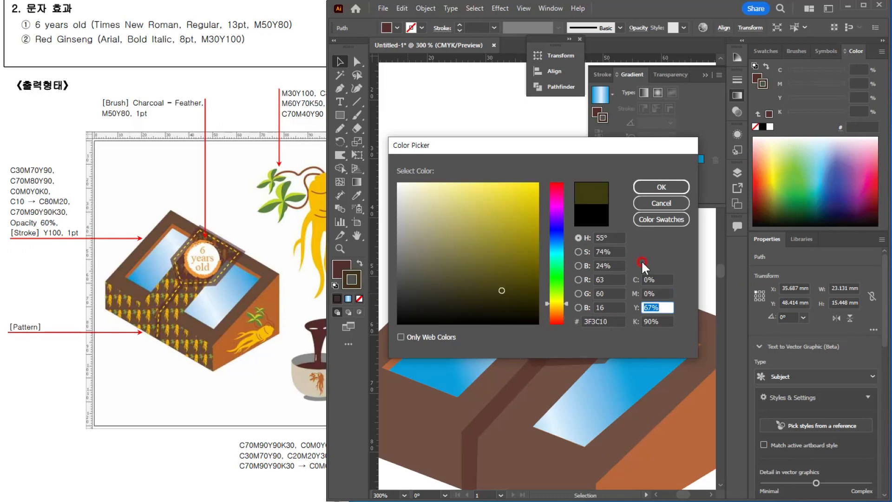
{"action": "type", "text": "100"}
{"action": "key", "text": "Tab"}
{"action": "type", "text": "0"}
{"action": "key", "text": "Return"}
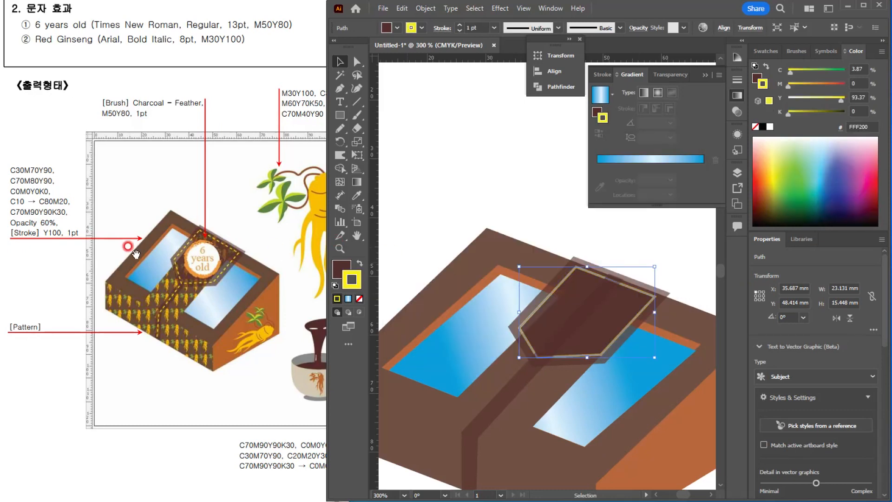
Step: Turn the inner pentagon's 1 pt stroke into a dashed line with 3 pt dashes and deselect it
{"action": "left_click", "coordinate": [441, 29]}
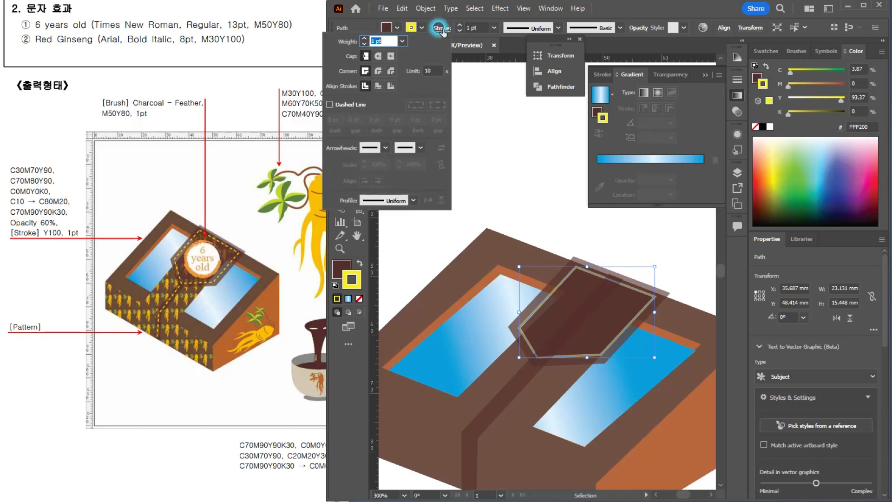
{"action": "left_click", "coordinate": [345, 106]}
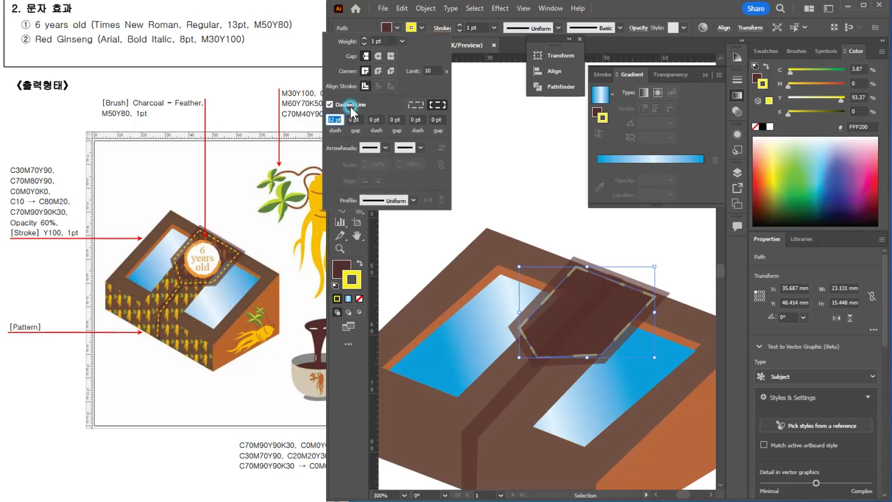
{"action": "type", "text": "3"}
{"action": "key", "text": "Tab"}
{"action": "key", "text": "Return"}
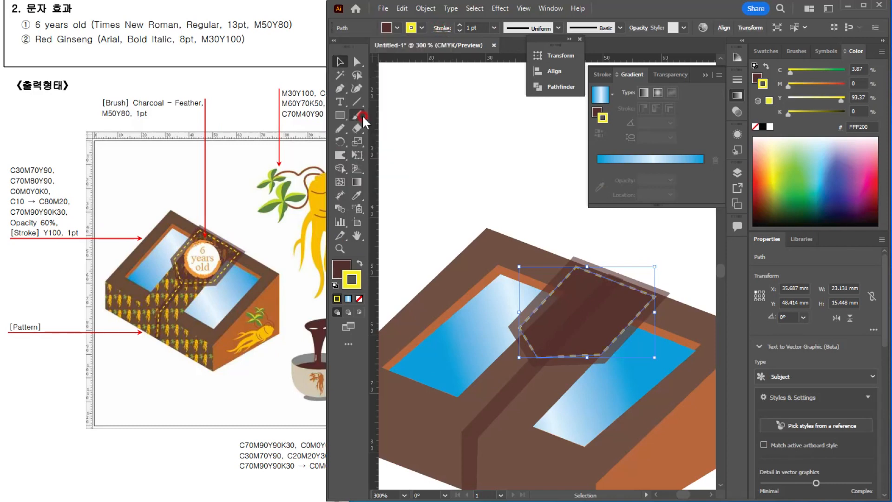
{"action": "left_click", "coordinate": [406, 125]}
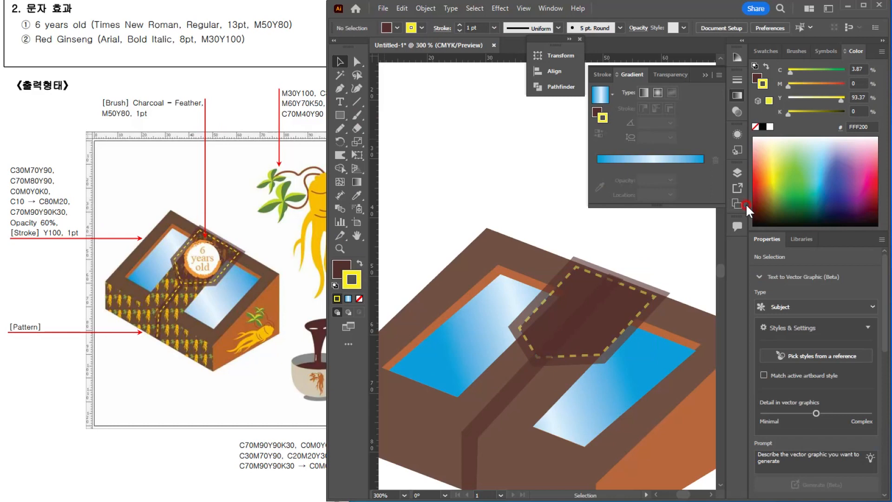
Step: Correct the dashed inner pentagon's stroke colour to exactly C0 M0 Y100 K0 and deselect it
{"action": "left_click", "coordinate": [640, 317]}
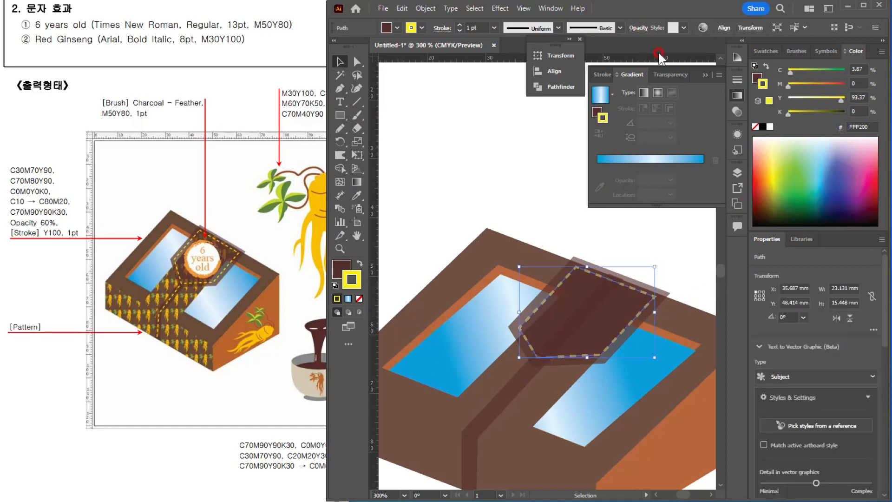
{"action": "left_click", "coordinate": [857, 69]}
{"action": "type", "text": "0"}
{"action": "key", "text": "Tab"}
{"action": "key", "text": "Tab"}
{"action": "type", "text": "100"}
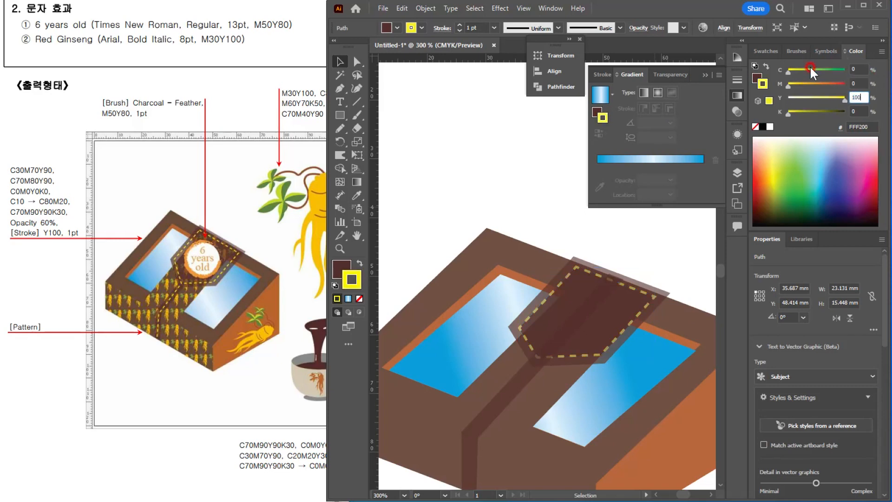
{"action": "key", "text": "Return"}
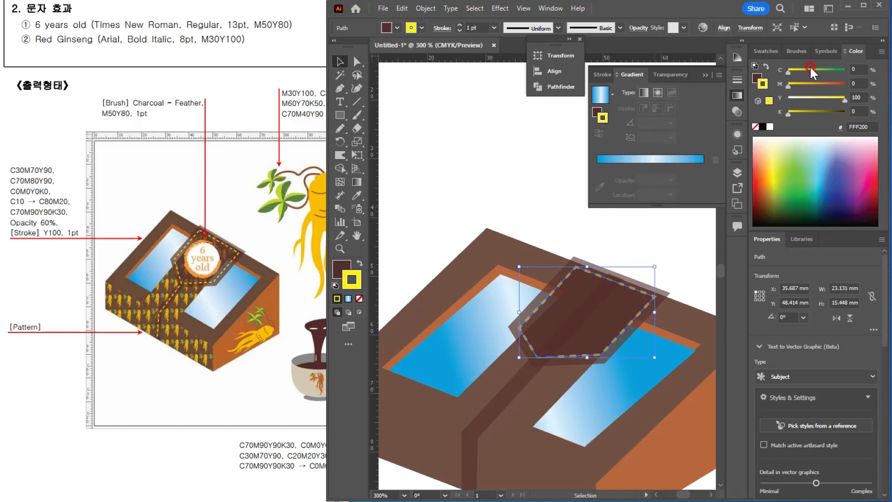
{"action": "left_click", "coordinate": [606, 213]}
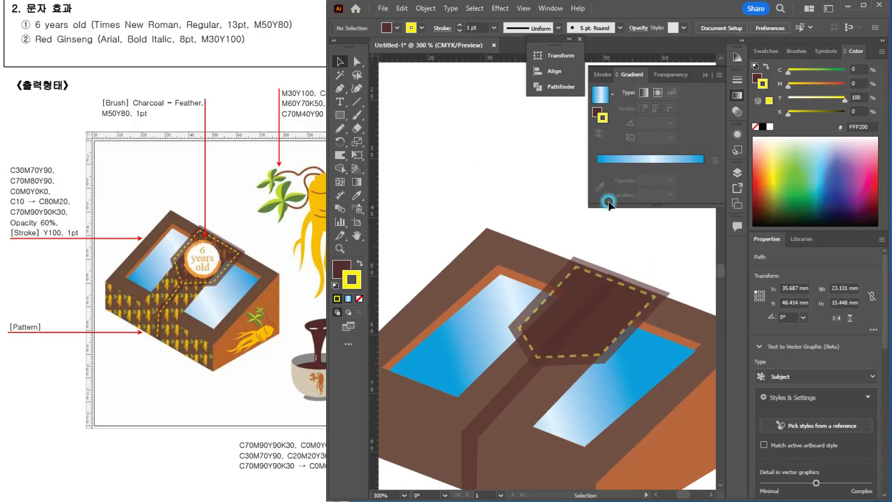
Step: Select the dashed inner pentagon on the flap and open its opacity settings
{"action": "scroll", "coordinate": [630, 302], "scroll_direction": "down", "scroll_amount": 1}
{"action": "scroll", "coordinate": [639, 306], "scroll_direction": "up", "scroll_amount": 5}
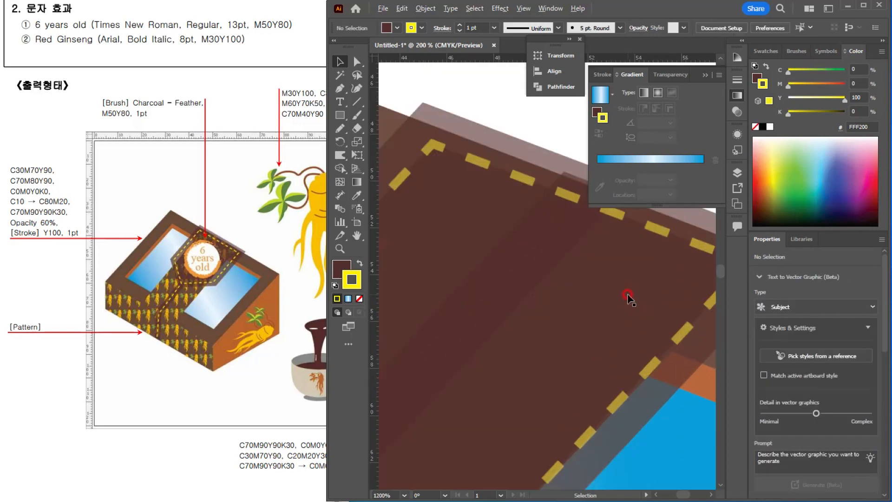
{"action": "left_click", "coordinate": [567, 194]}
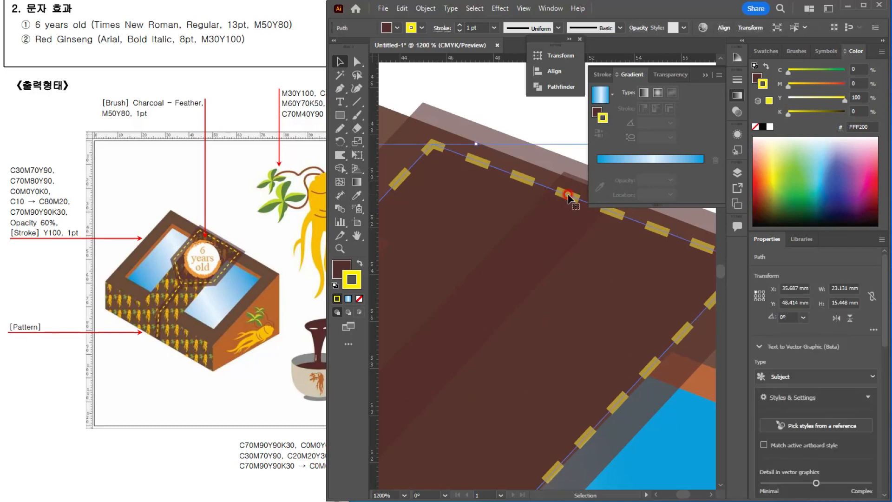
{"action": "left_click", "coordinate": [638, 29]}
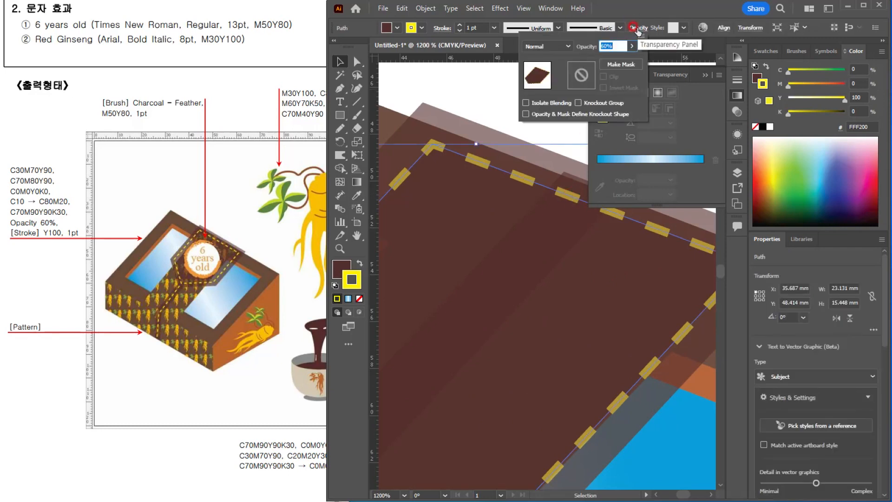
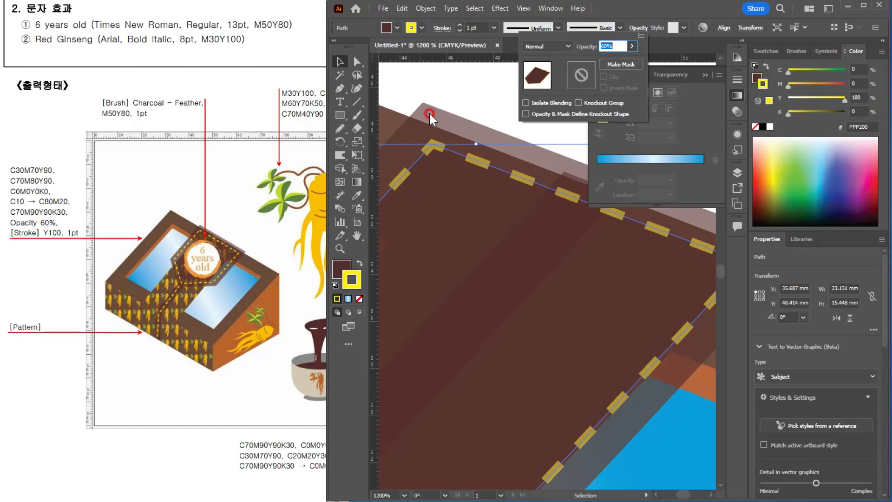
Step: Restore the dashed inner pentagon on the flap to full opacity and deselect it
{"action": "type", "text": "10"}
{"action": "key", "text": "Return"}
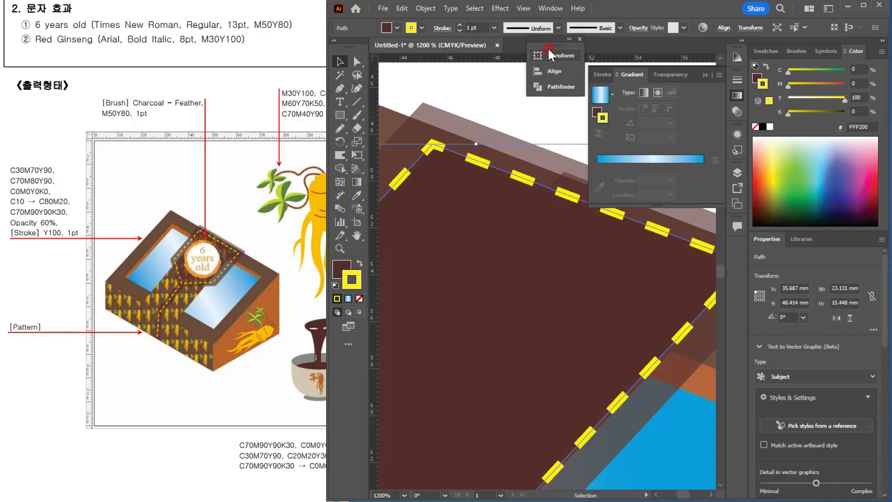
{"action": "left_click", "coordinate": [484, 101]}
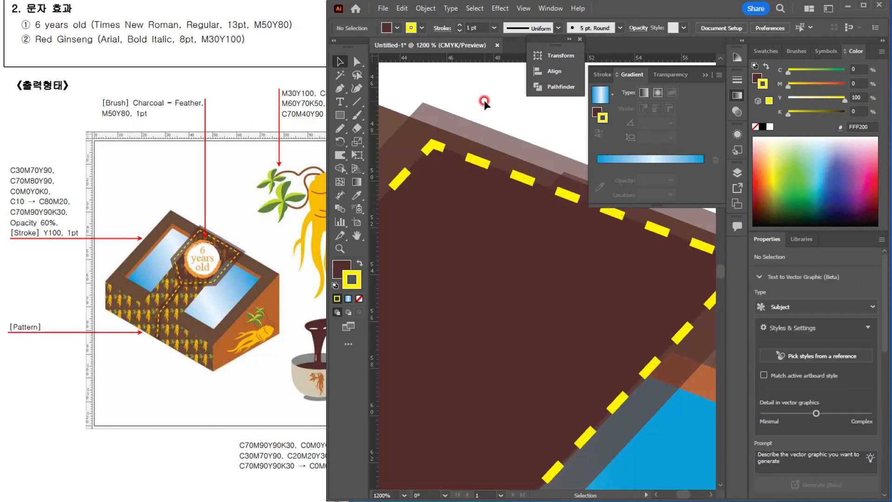
Step: Enlarge the dashed inner pentagon evenly around its centre to about 24.7 by 16.5 mm
{"action": "scroll", "coordinate": [589, 269], "scroll_direction": "down", "scroll_amount": 2}
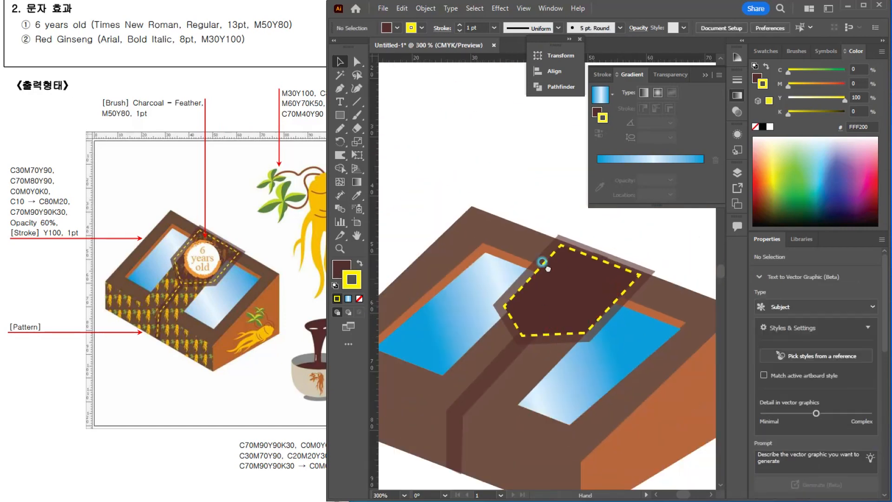
{"action": "left_click_drag", "start_coordinate": [541, 263], "coordinate": [512, 255]}
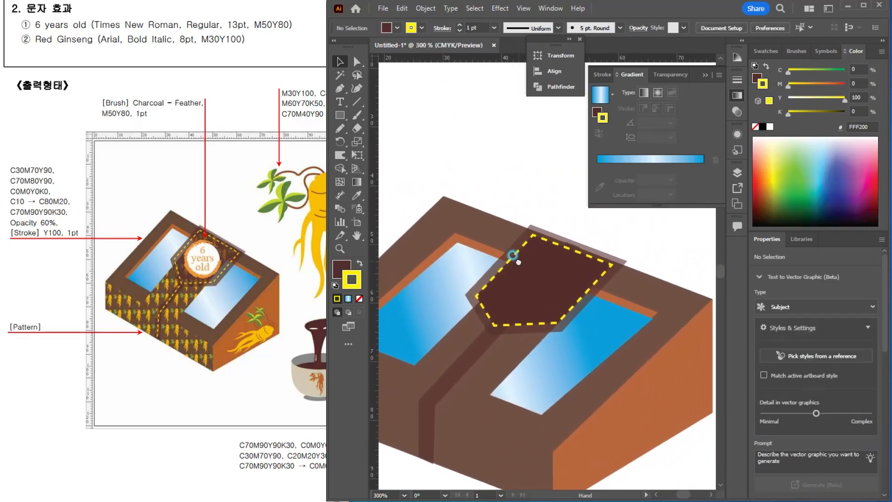
{"action": "left_click", "coordinate": [579, 305]}
{"action": "key", "text": "ctrl+equal"}
{"action": "key", "text": "ctrl+equal"}
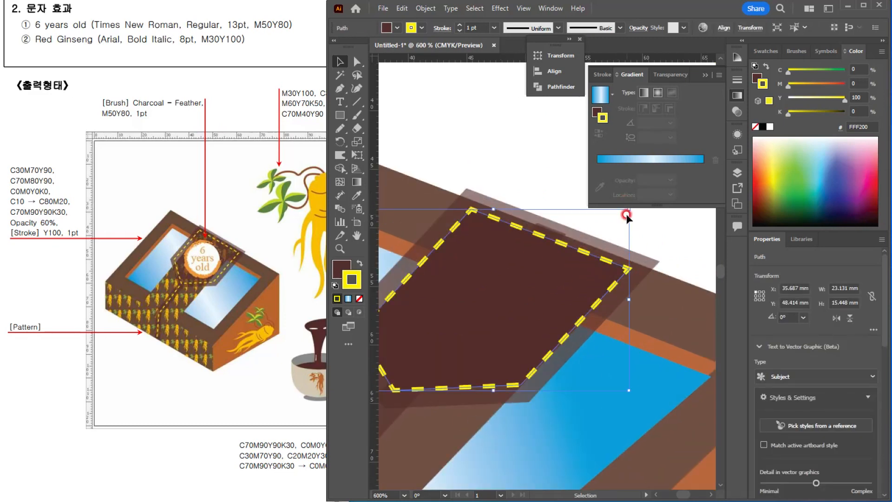
{"action": "left_click_drag", "start_coordinate": [624, 207], "coordinate": [638, 203]}
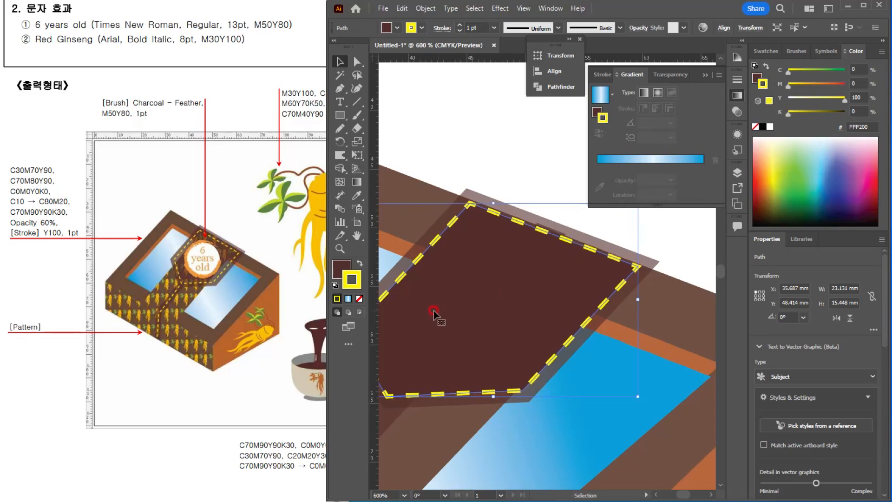
Step: Remove the fill from the inner pentagon so that only its yellow dashed stroke is left, and deselect it
{"action": "left_click", "coordinate": [341, 267]}
{"action": "left_click", "coordinate": [359, 298]}
{"action": "left_click", "coordinate": [524, 145]}
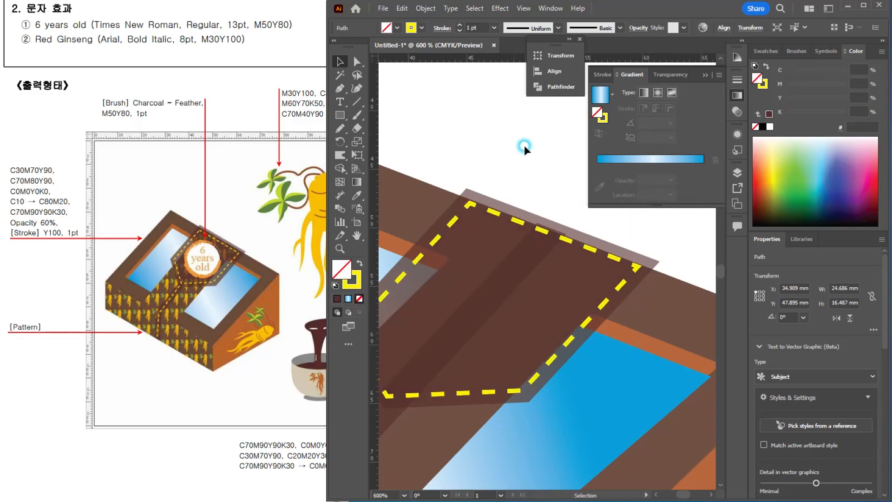
Step: Draw an open two-segment Pen path along the middle of the dark strap, from the flap's lower edge over the fold to the box's front bottom edge
{"action": "scroll", "coordinate": [606, 226], "scroll_direction": "down", "scroll_amount": 3}
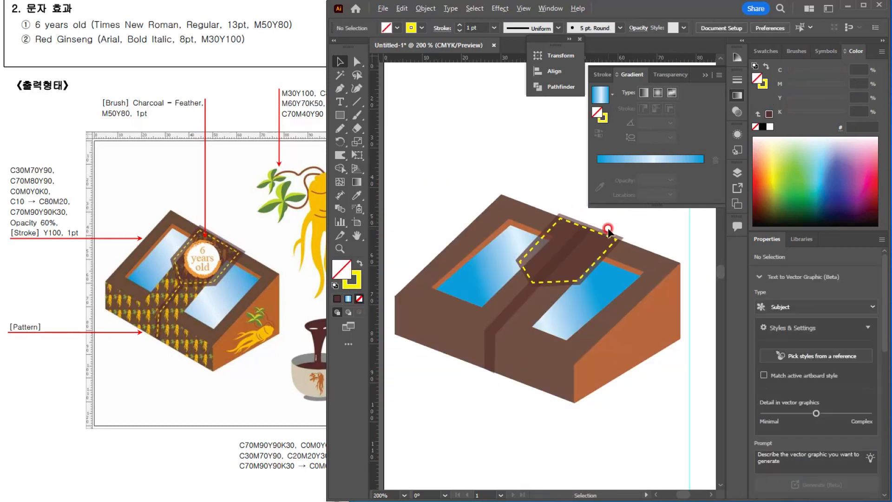
{"action": "left_click", "coordinate": [498, 322]}
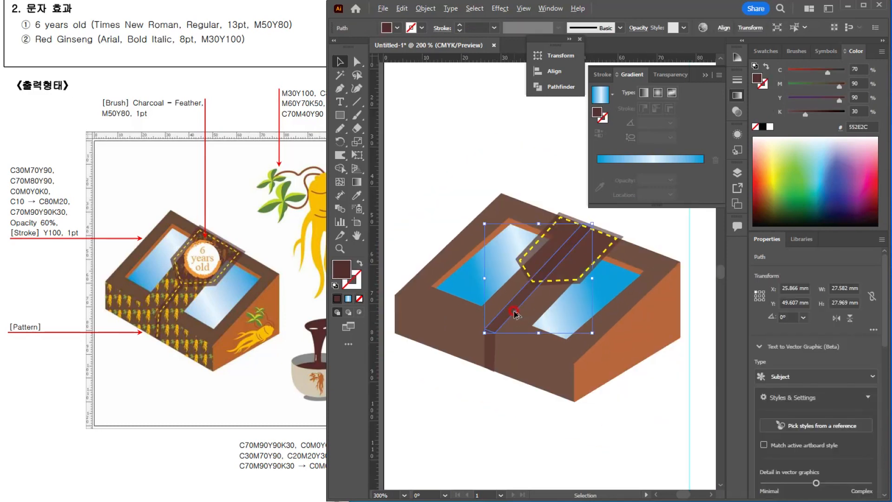
{"action": "scroll", "coordinate": [513, 314], "scroll_direction": "down", "scroll_amount": 2}
{"action": "key", "text": "a"}
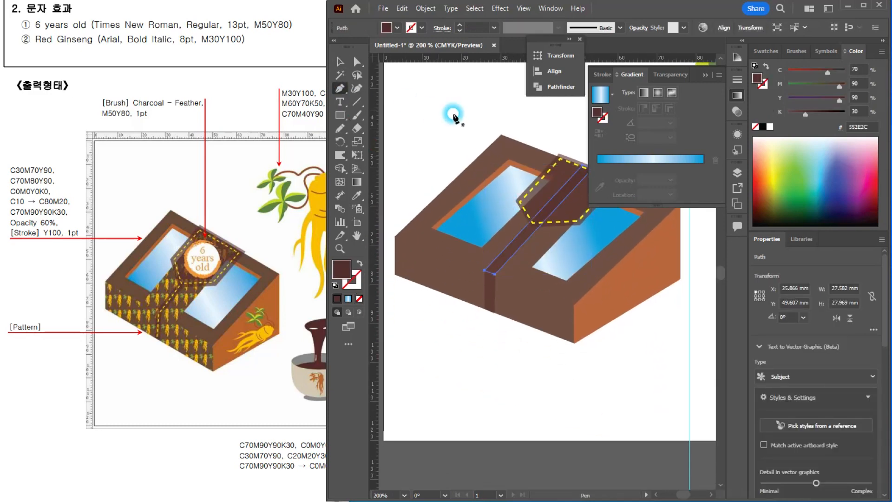
{"action": "left_click", "coordinate": [469, 122]}
{"action": "key", "text": "p"}
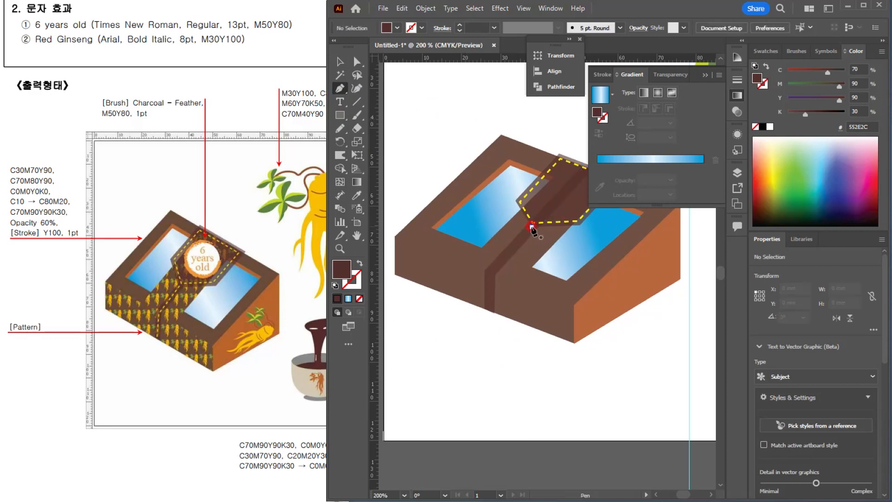
{"action": "left_click", "coordinate": [532, 227]}
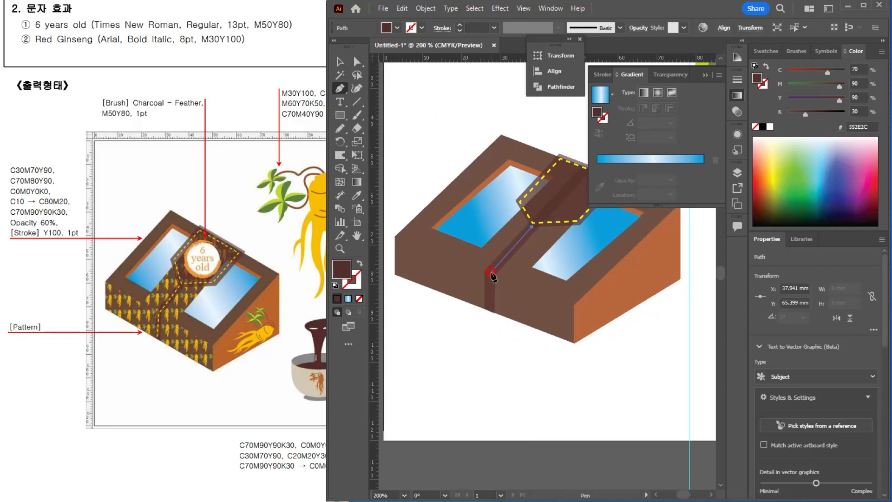
{"action": "left_click", "coordinate": [491, 272]}
{"action": "left_click", "coordinate": [490, 309]}
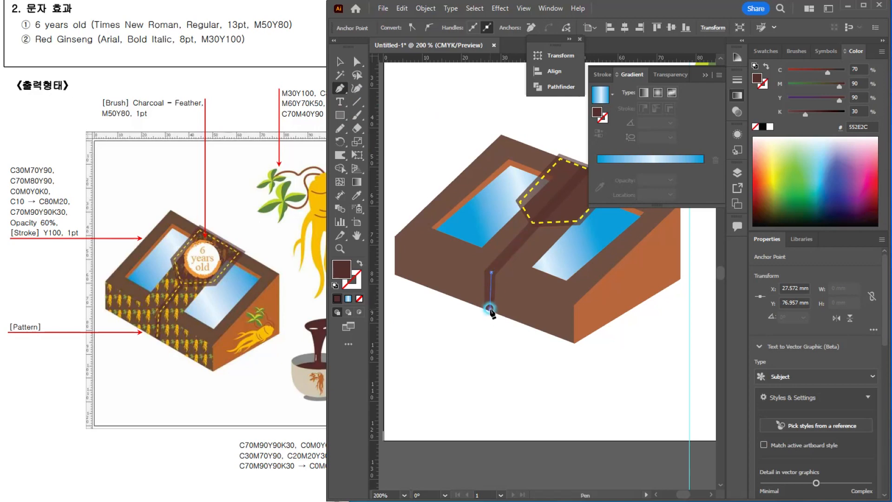
{"action": "key", "text": "v"}
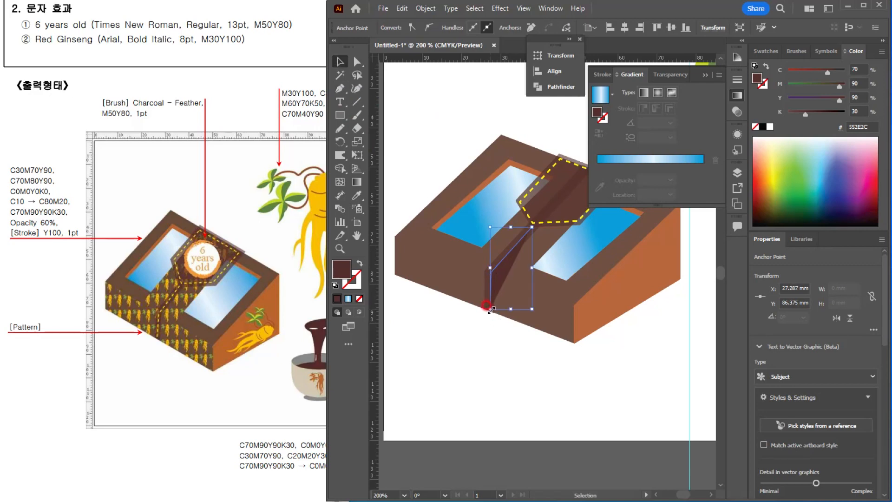
Step: Give the strap path no fill and copy the flap pentagon's yellow dashed stroke onto it with the Eyedropper, leaving it deselected
{"action": "left_click", "coordinate": [357, 262]}
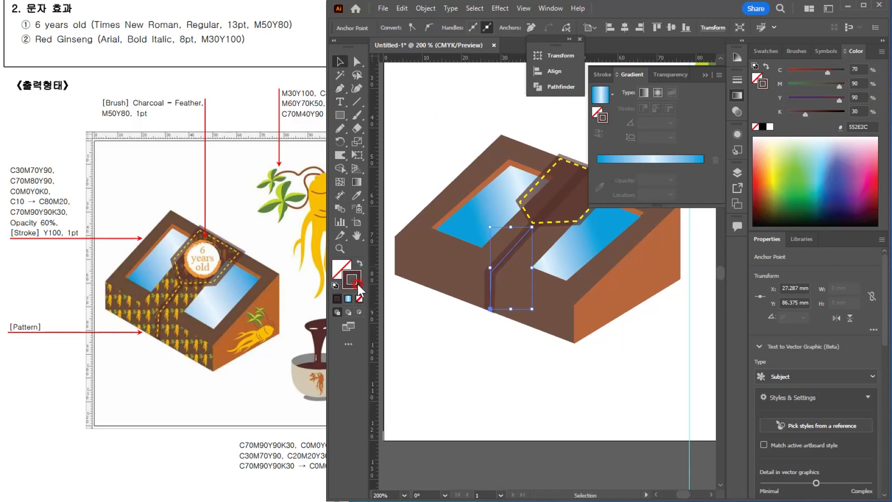
{"action": "key", "text": "i"}
{"action": "left_click", "coordinate": [519, 195]}
{"action": "left_click", "coordinate": [520, 203]}
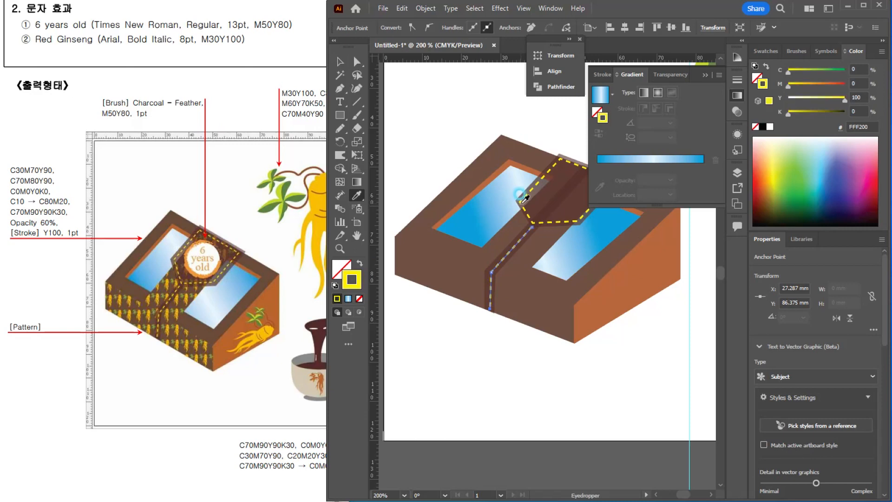
{"action": "left_click", "coordinate": [340, 62]}
{"action": "left_click", "coordinate": [441, 117]}
Step: Select the brown centre strip of the box lid together with the box's brown front face
{"action": "left_click_drag", "start_coordinate": [607, 299], "coordinate": [542, 376]}
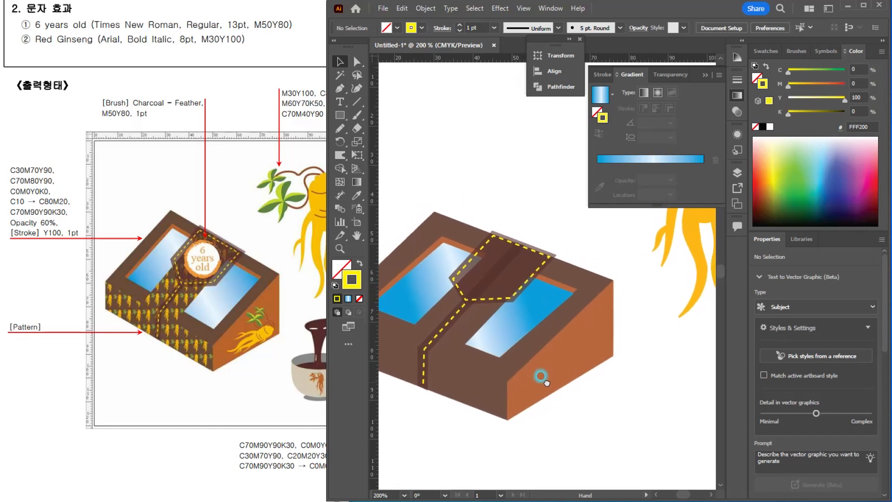
{"action": "scroll", "coordinate": [508, 271], "scroll_direction": "up", "scroll_amount": 2}
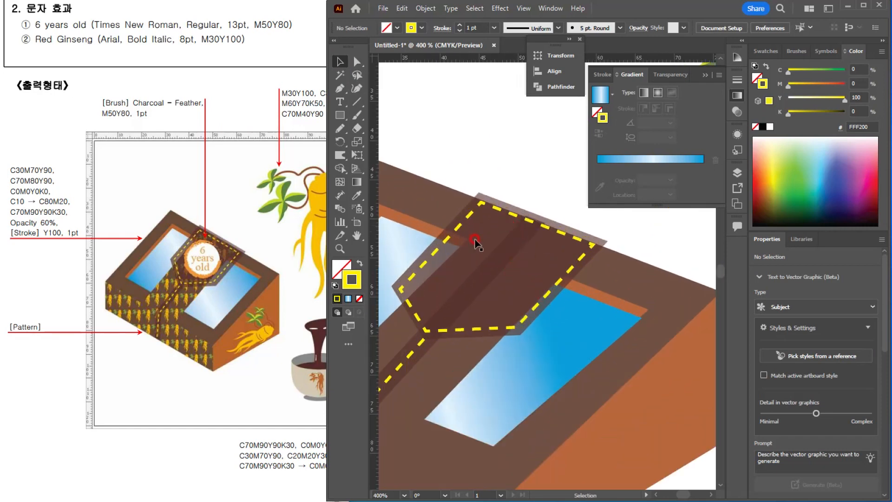
{"action": "scroll", "coordinate": [500, 304], "scroll_direction": "down", "scroll_amount": 2}
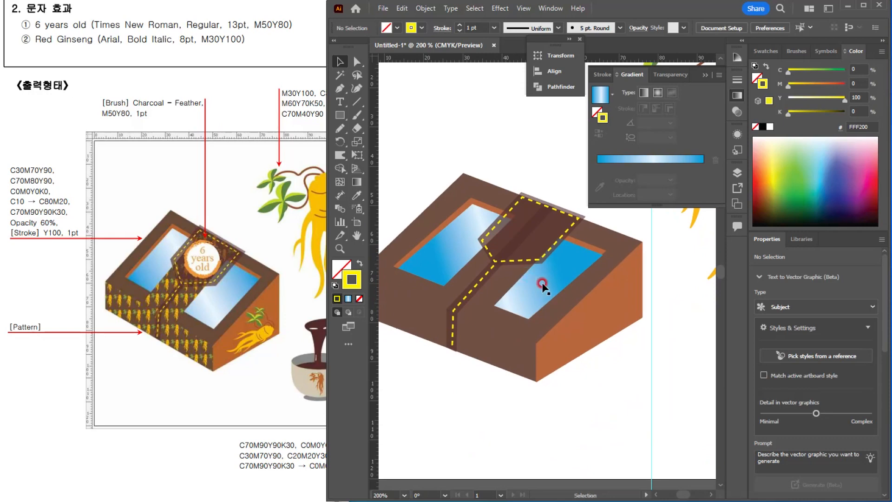
{"action": "left_click", "coordinate": [496, 292]}
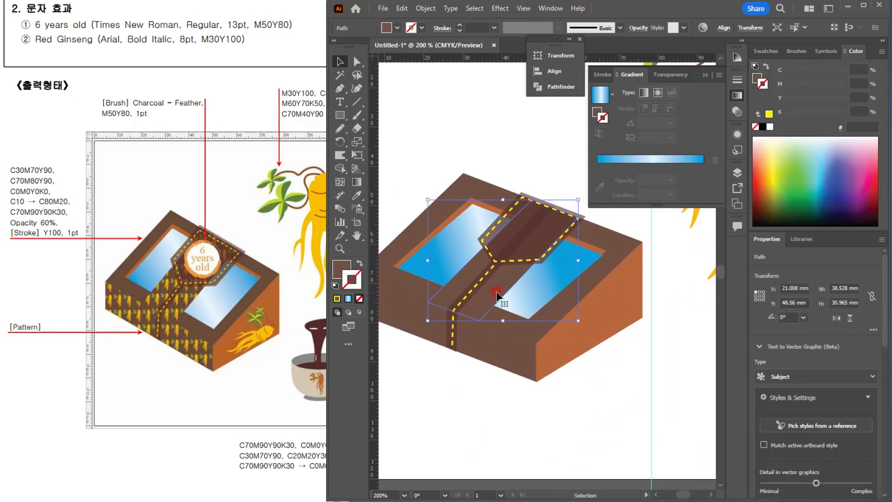
{"action": "left_click", "coordinate": [497, 358], "text": "shift"}
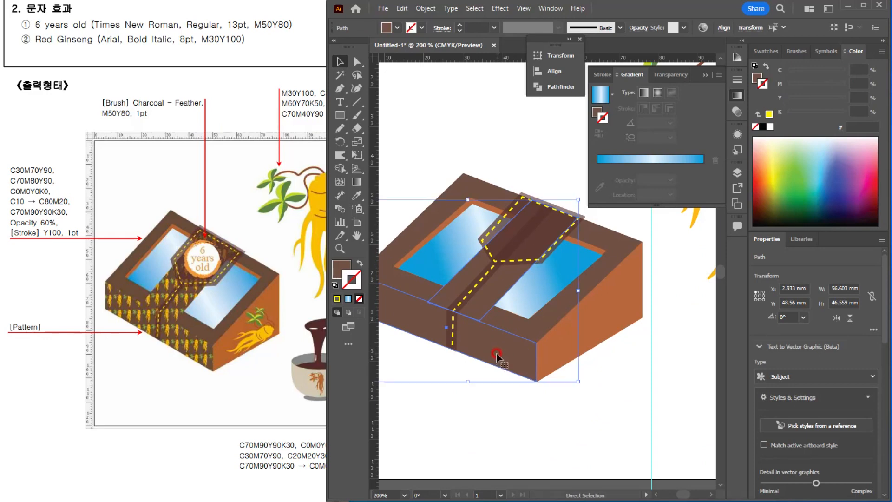
Step: Add the grouped red ginseng illustration to the swatches as a pattern and deselect the group
{"action": "scroll", "coordinate": [556, 346], "scroll_direction": "down", "scroll_amount": 1}
{"action": "left_click_drag", "start_coordinate": [609, 292], "coordinate": [573, 340]}
{"action": "left_click", "coordinate": [706, 75]}
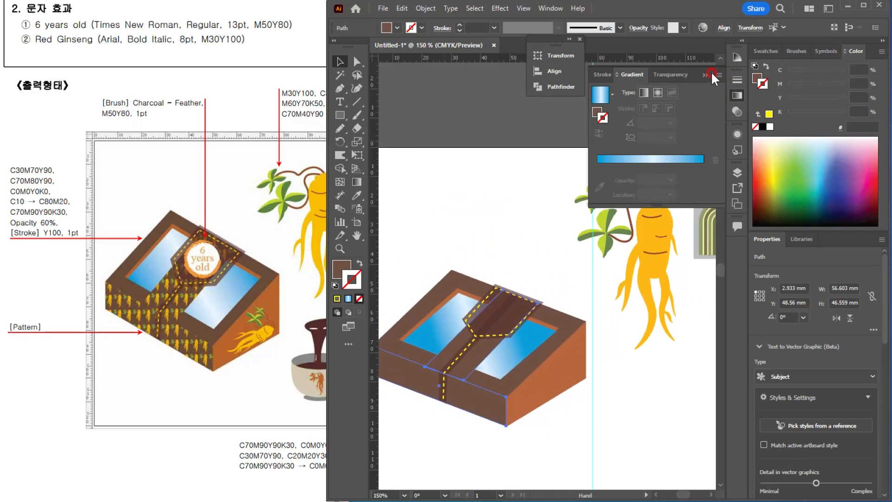
{"action": "left_click_drag", "start_coordinate": [612, 180], "coordinate": [630, 202]}
{"action": "scroll", "coordinate": [630, 201], "scroll_direction": "down", "scroll_amount": 1}
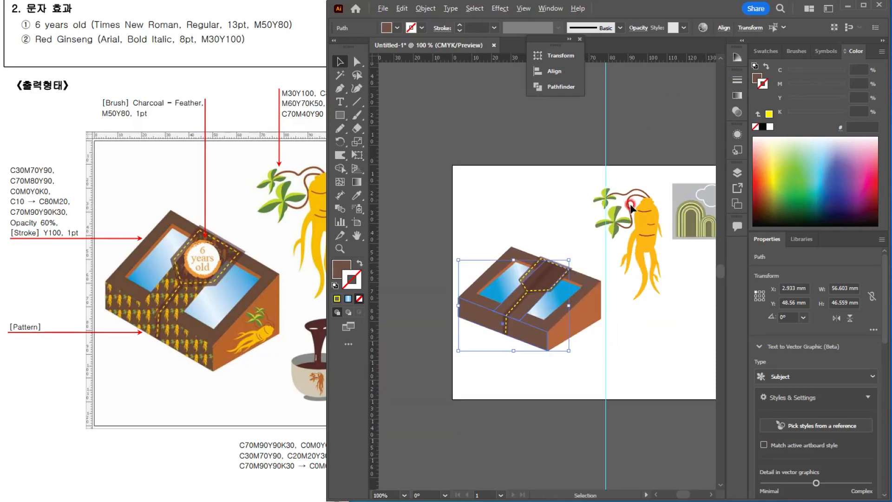
{"action": "left_click_drag", "start_coordinate": [619, 248], "coordinate": [544, 253]}
{"action": "left_click_drag", "start_coordinate": [540, 186], "coordinate": [579, 262]}
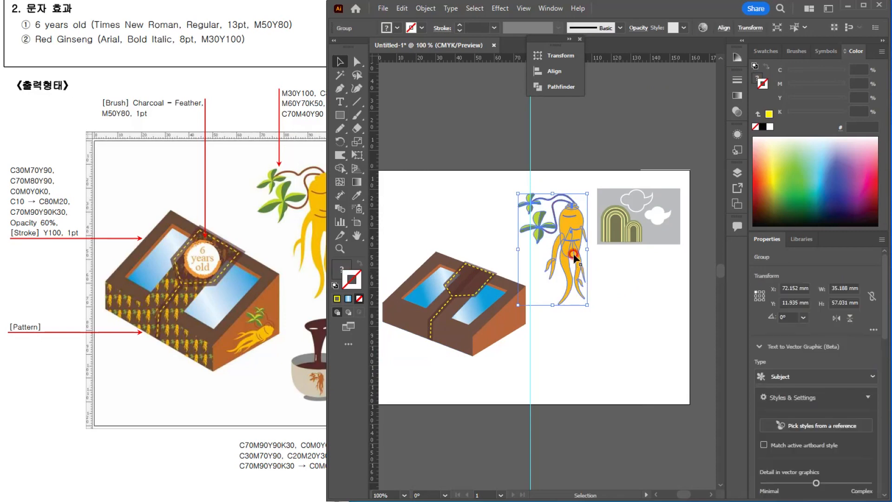
{"action": "left_click", "coordinate": [771, 50]}
{"action": "left_click_drag", "start_coordinate": [583, 204], "coordinate": [818, 129]}
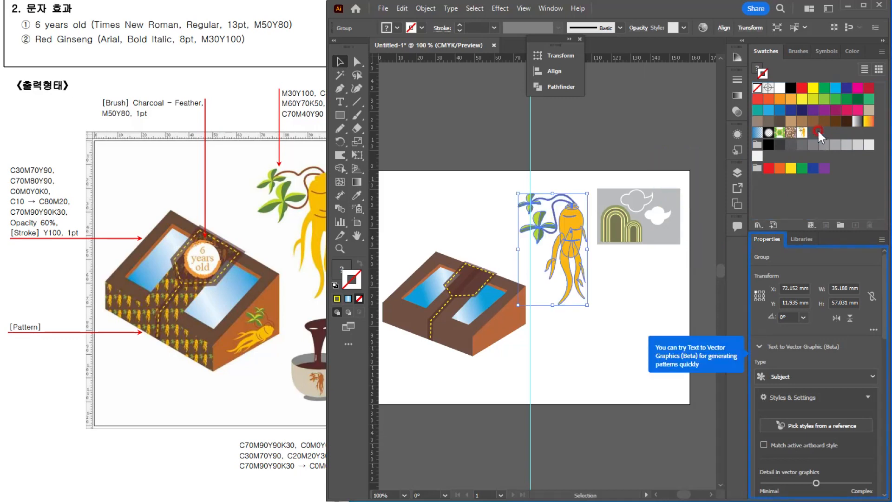
{"action": "left_click", "coordinate": [635, 320]}
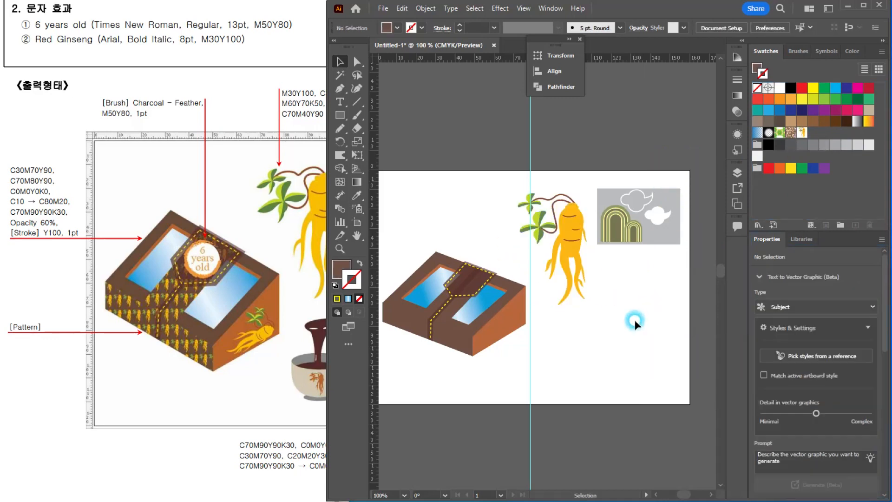
Step: Fill the lid's brown centre strip and the box's front face with the red ginseng pattern swatch
{"action": "left_click", "coordinate": [454, 320]}
{"action": "key", "text": "ctrl+equal"}
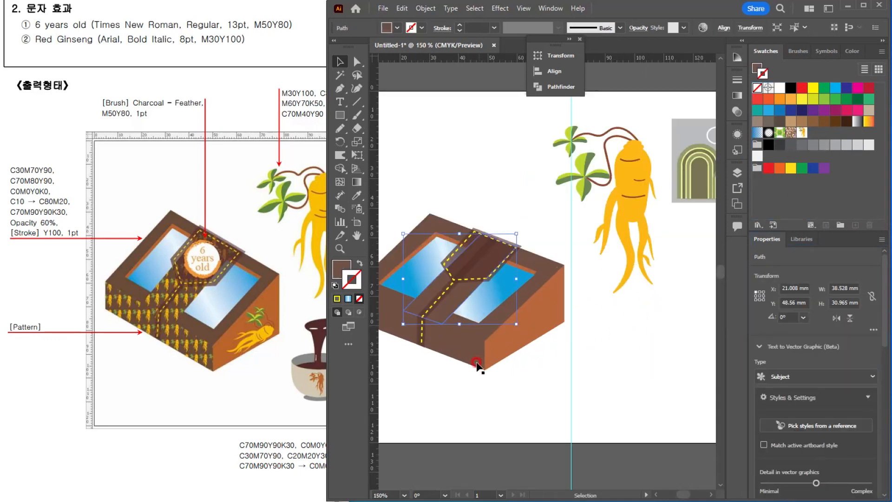
{"action": "left_click", "coordinate": [460, 344]}
{"action": "left_click_drag", "start_coordinate": [460, 351], "coordinate": [465, 427]}
{"action": "key", "text": "ctrl+z"}
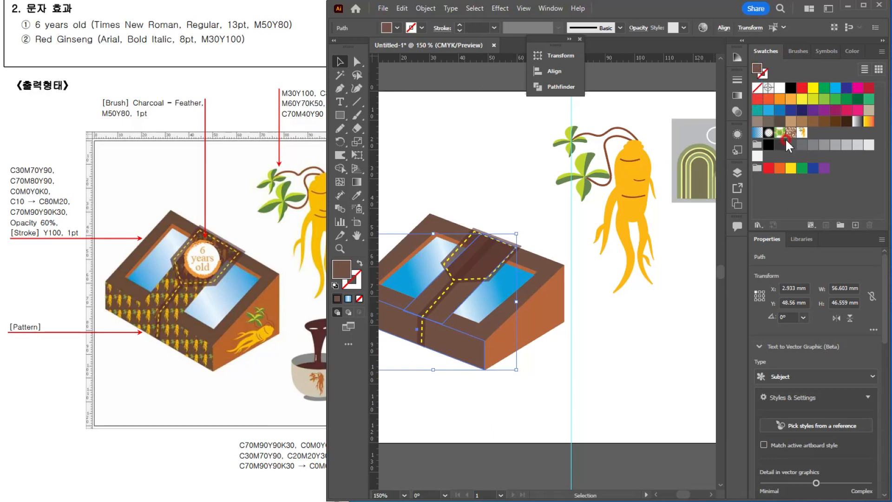
{"action": "left_click", "coordinate": [801, 132]}
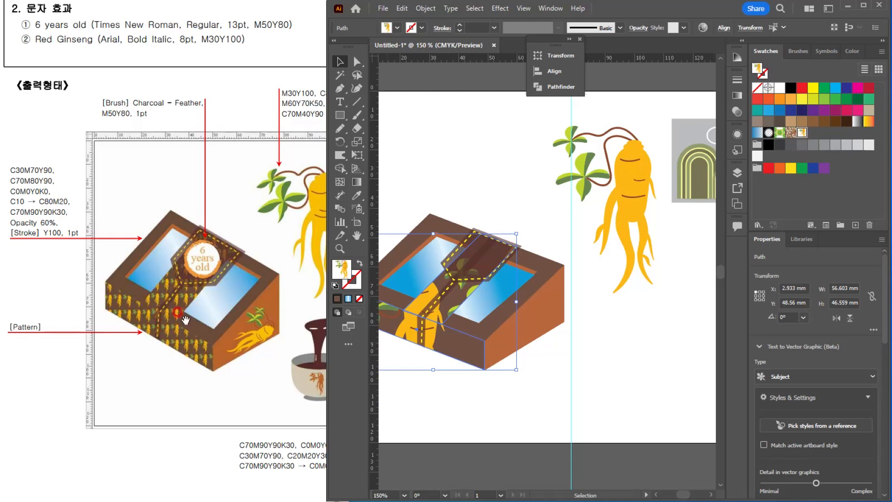
Step: Preview a uniform 30% scale on both patterned faces, transforming only the patterns and not the objects
{"action": "double_click", "coordinate": [360, 139]}
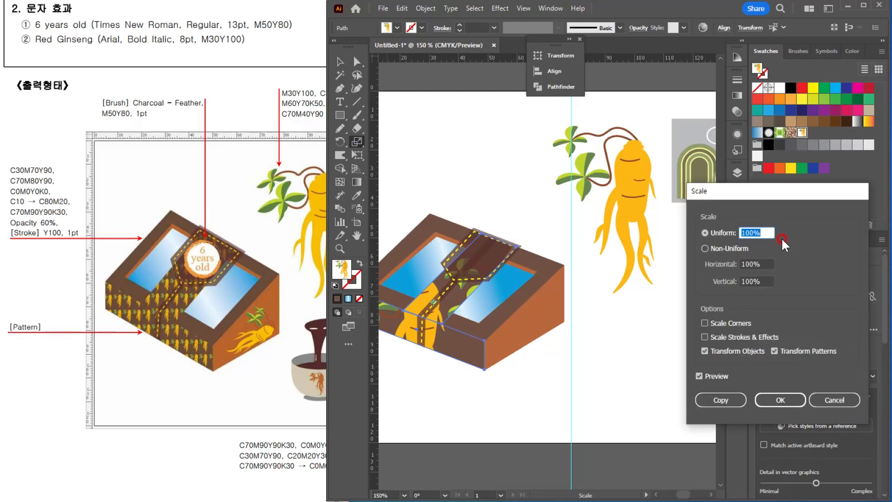
{"action": "type", "text": "30"}
{"action": "left_click", "coordinate": [709, 375]}
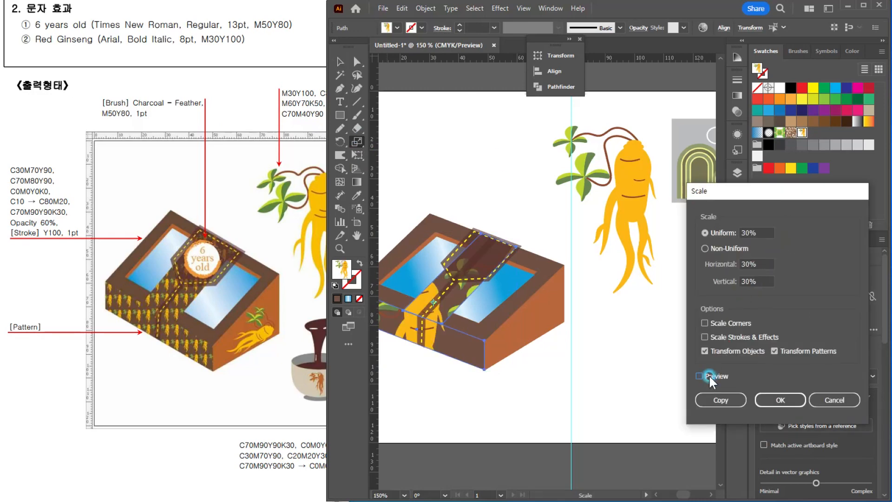
{"action": "left_click", "coordinate": [709, 374]}
{"action": "left_click", "coordinate": [717, 352]}
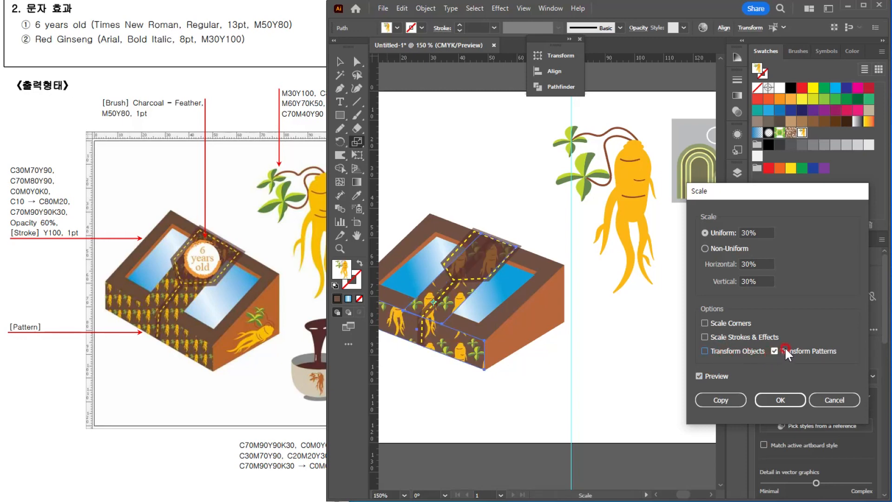
Step: Set the pattern-only uniform scale to 10%, check the preview and apply it to both faces
{"action": "double_click", "coordinate": [765, 230]}
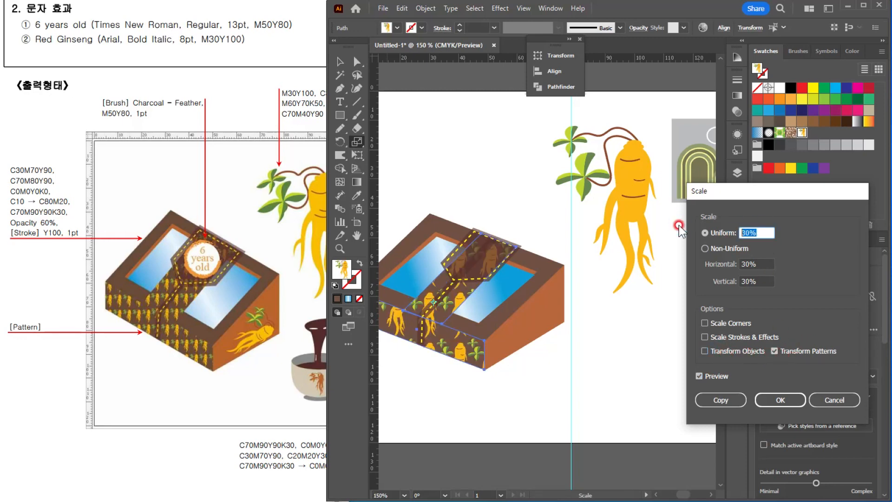
{"action": "type", "text": "10"}
{"action": "left_click", "coordinate": [705, 373]}
{"action": "left_click", "coordinate": [703, 376]}
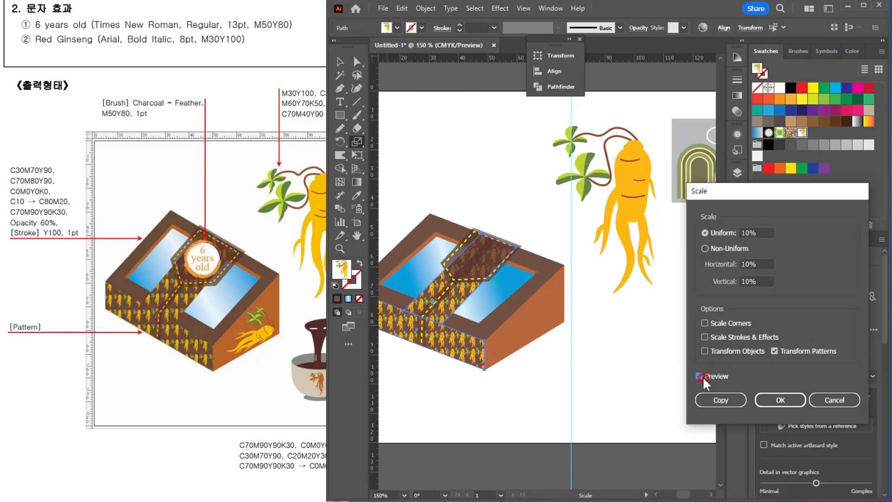
{"action": "left_click", "coordinate": [768, 400]}
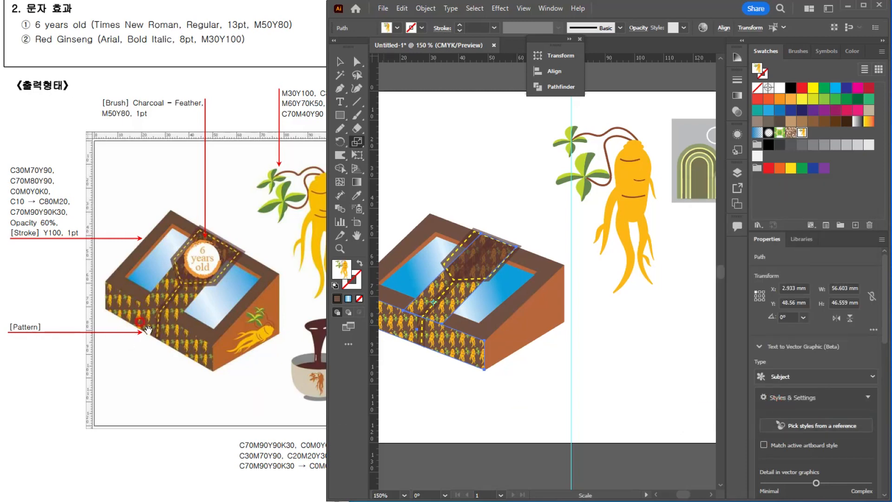
Step: Draw a circle about 11.8 mm across on the lid's dashed brown label and fill it with white
{"action": "left_click", "coordinate": [339, 62]}
{"action": "left_click", "coordinate": [405, 108]}
{"action": "scroll", "coordinate": [491, 218], "scroll_direction": "up", "scroll_amount": 1}
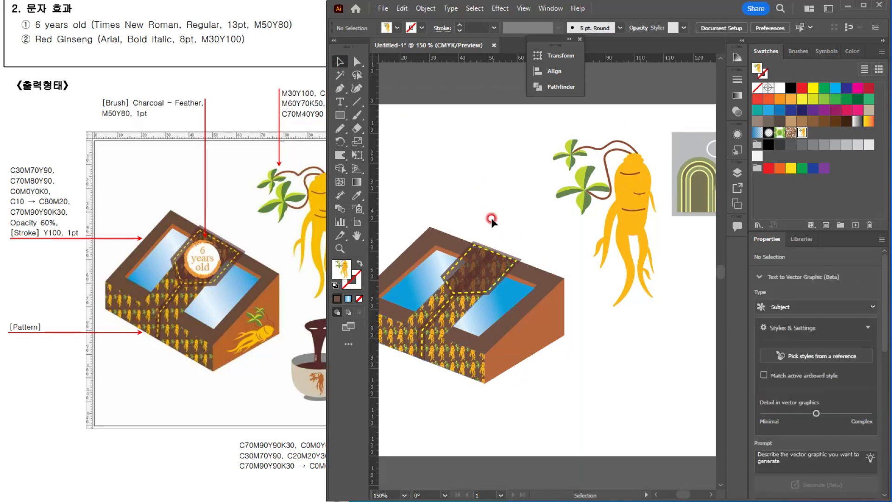
{"action": "scroll", "coordinate": [491, 217], "scroll_direction": "up", "scroll_amount": 2}
{"action": "left_click_drag", "start_coordinate": [494, 312], "coordinate": [548, 250]}
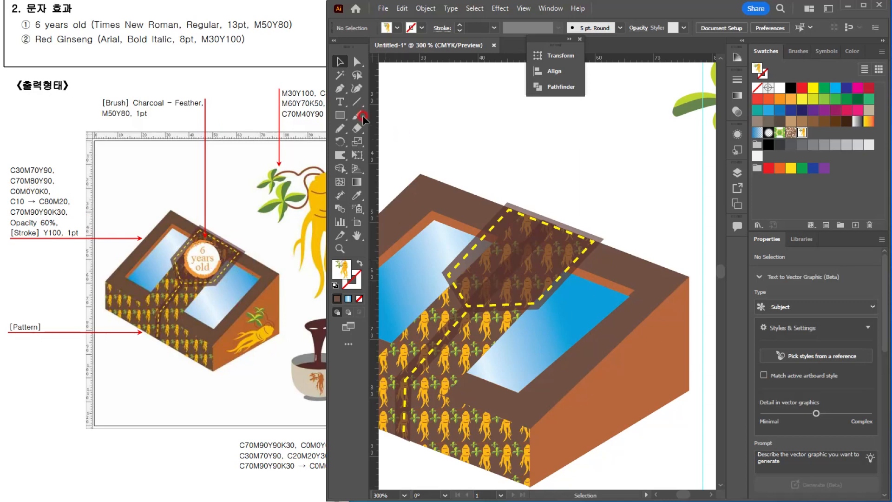
{"action": "left_click_drag", "start_coordinate": [339, 115], "coordinate": [367, 142]}
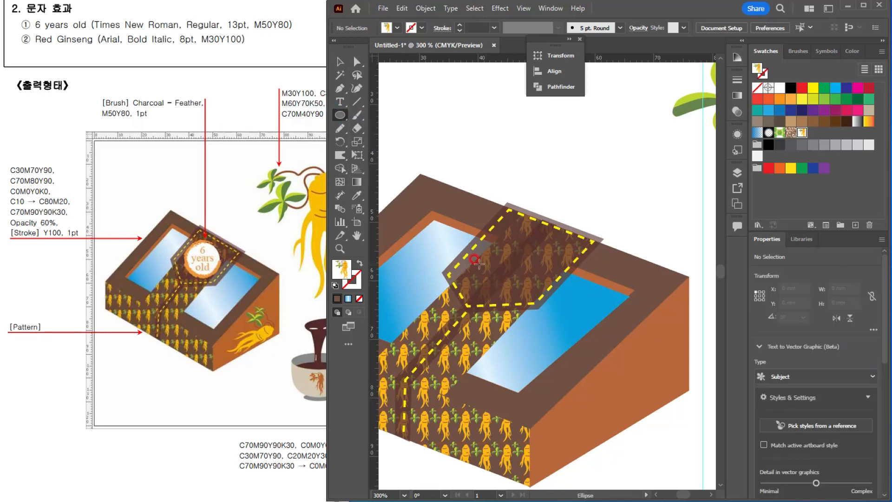
{"action": "left_click_drag", "start_coordinate": [516, 260], "coordinate": [547, 284]}
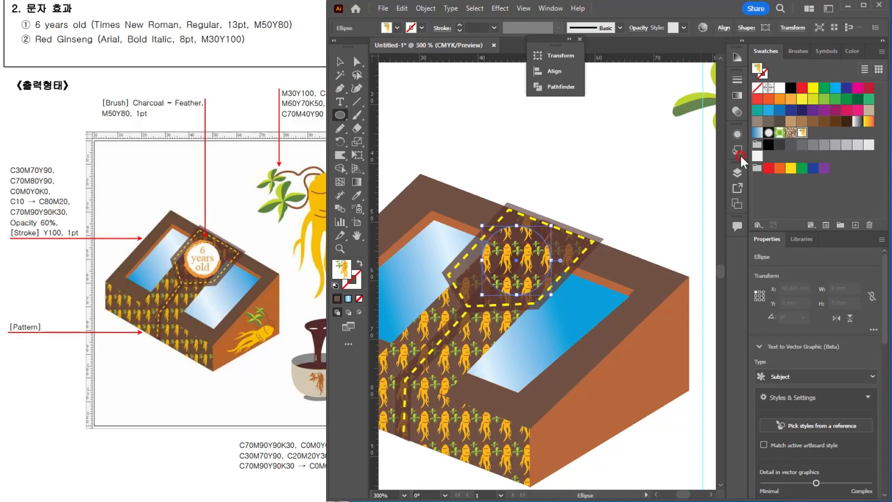
{"action": "left_click", "coordinate": [779, 87]}
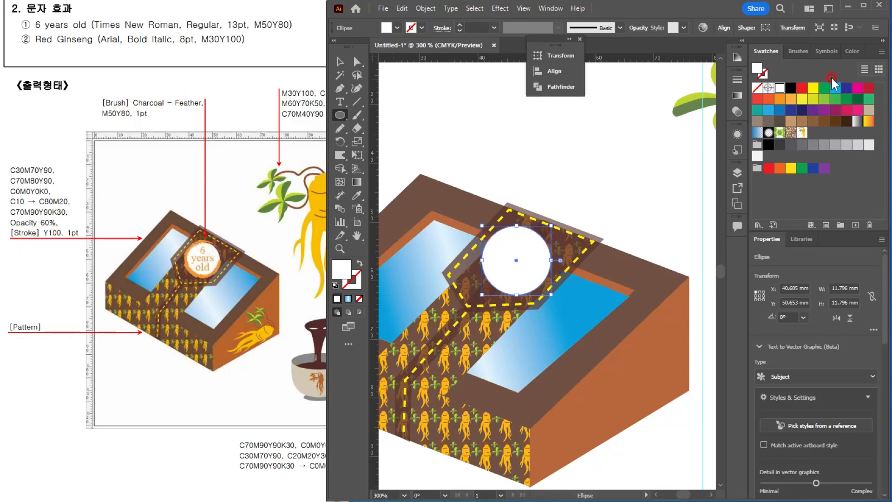
Step: Apply the Charcoal - Feather brush to the white circle's outline
{"action": "left_click", "coordinate": [803, 48]}
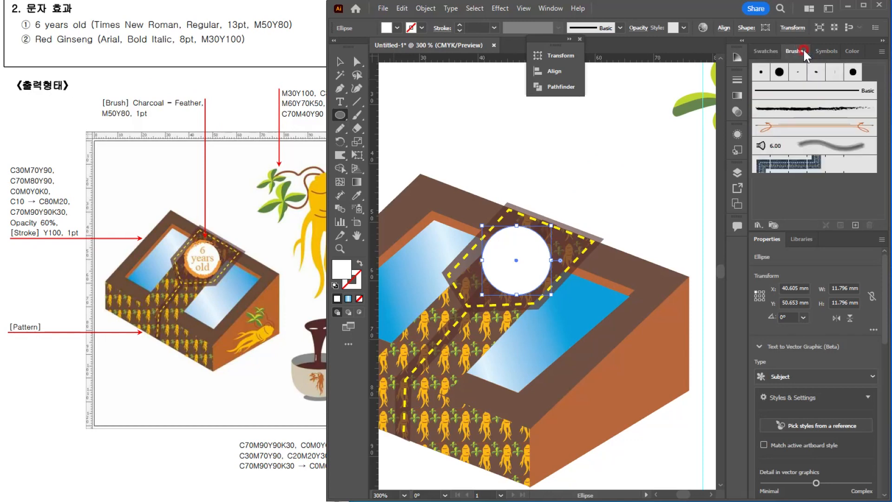
{"action": "left_click", "coordinate": [770, 110]}
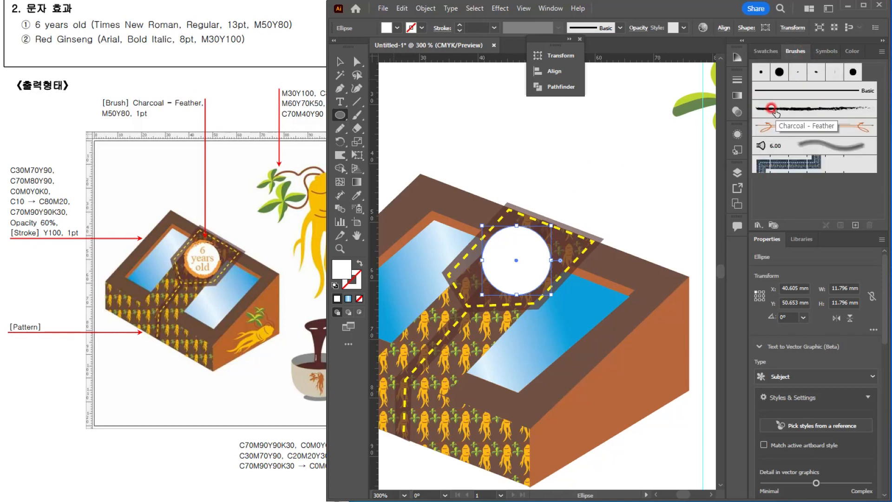
{"action": "left_click", "coordinate": [772, 110]}
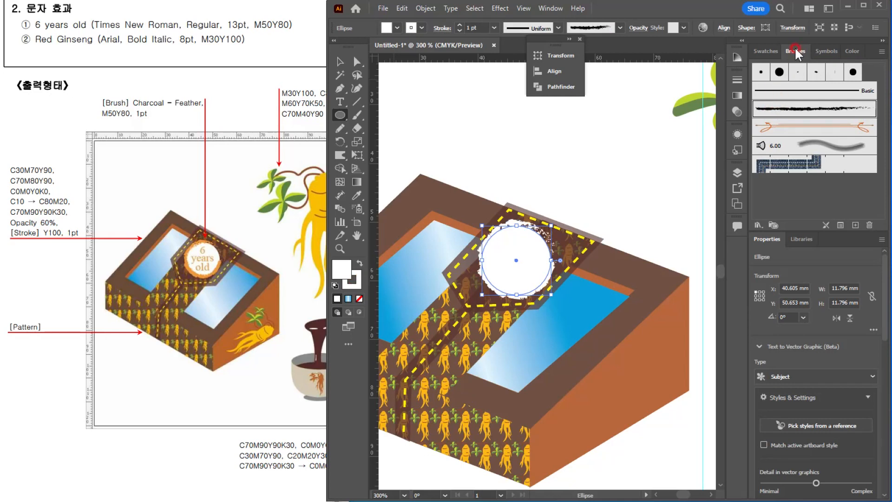
Step: Set the circle's stroke color to M50 Y80 and deselect the circle
{"action": "left_click", "coordinate": [854, 52]}
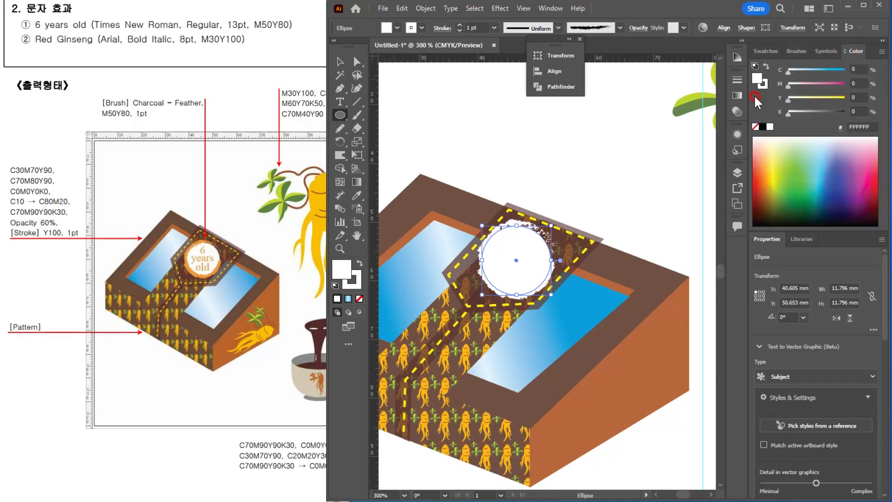
{"action": "left_click", "coordinate": [764, 85]}
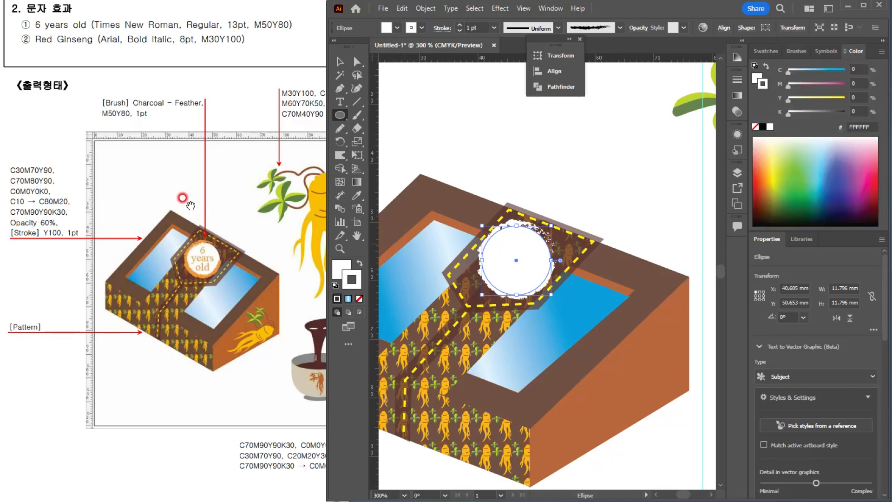
{"action": "left_click", "coordinate": [862, 85]}
{"action": "type", "text": "50"}
{"action": "key", "text": "Tab"}
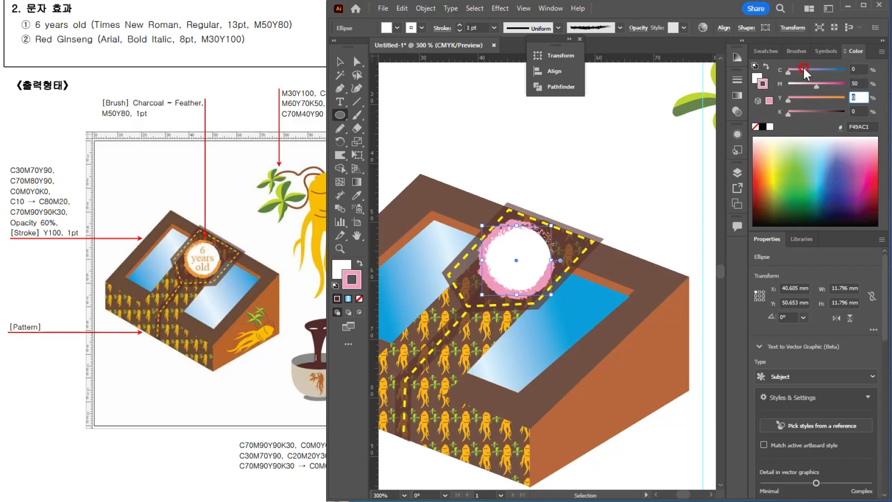
{"action": "type", "text": "80"}
{"action": "key", "text": "Return"}
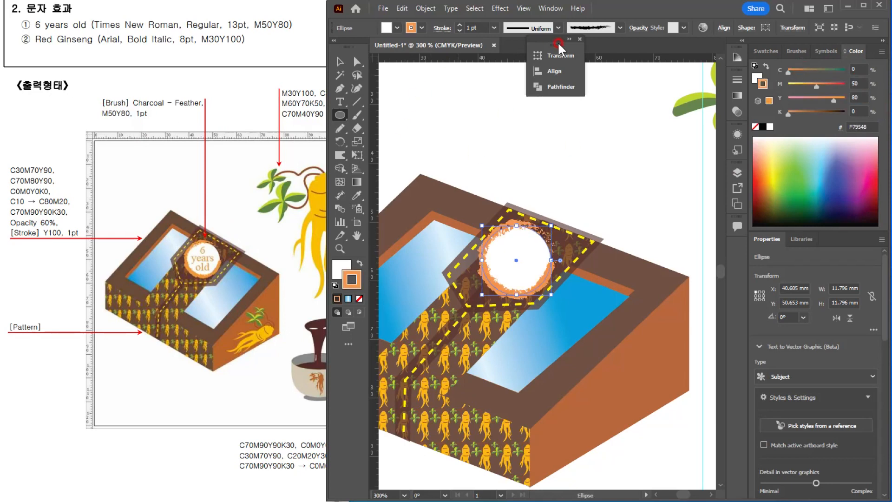
{"action": "left_click", "coordinate": [339, 62]}
{"action": "left_click", "coordinate": [497, 117]}
Step: Add the point text "6 years old" on three lines above the box and select all of its characters
{"action": "scroll", "coordinate": [664, 344], "scroll_direction": "down", "scroll_amount": 1}
{"action": "scroll", "coordinate": [575, 285], "scroll_direction": "up", "scroll_amount": 1}
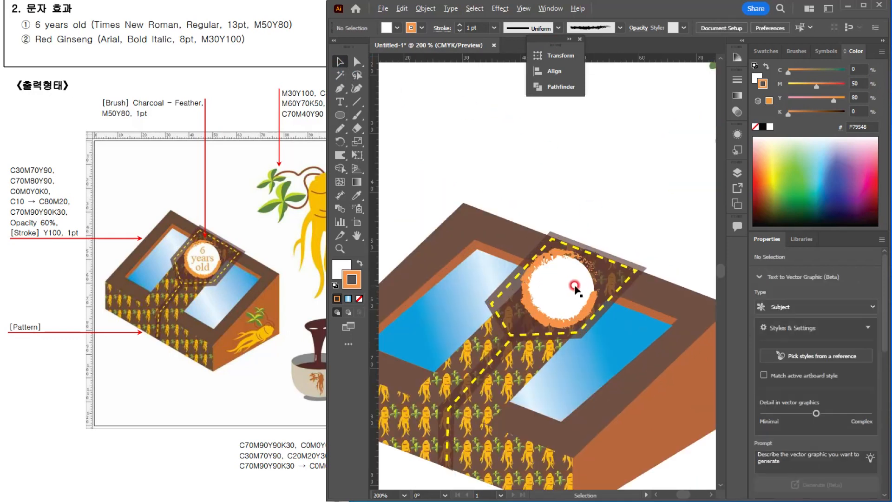
{"action": "scroll", "coordinate": [574, 287], "scroll_direction": "down", "scroll_amount": 2}
{"action": "scroll", "coordinate": [570, 293], "scroll_direction": "up", "scroll_amount": 1}
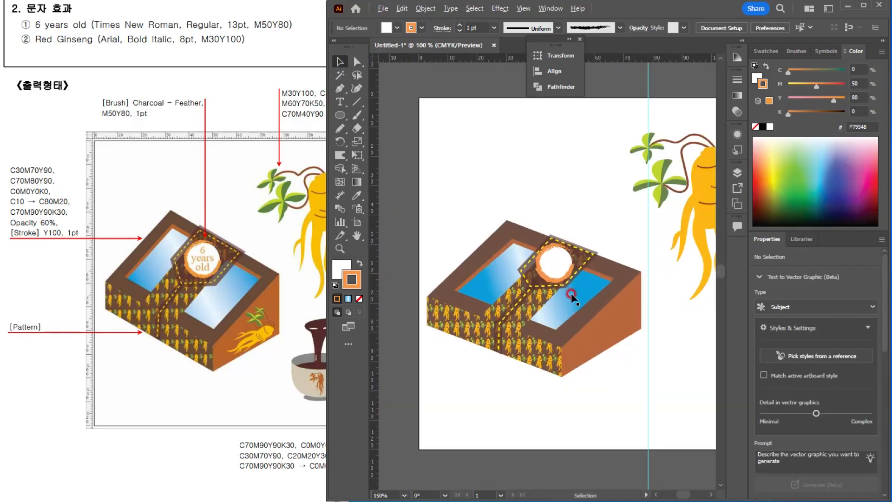
{"action": "scroll", "coordinate": [570, 292], "scroll_direction": "up", "scroll_amount": 1}
{"action": "scroll", "coordinate": [563, 308], "scroll_direction": "up", "scroll_amount": 1}
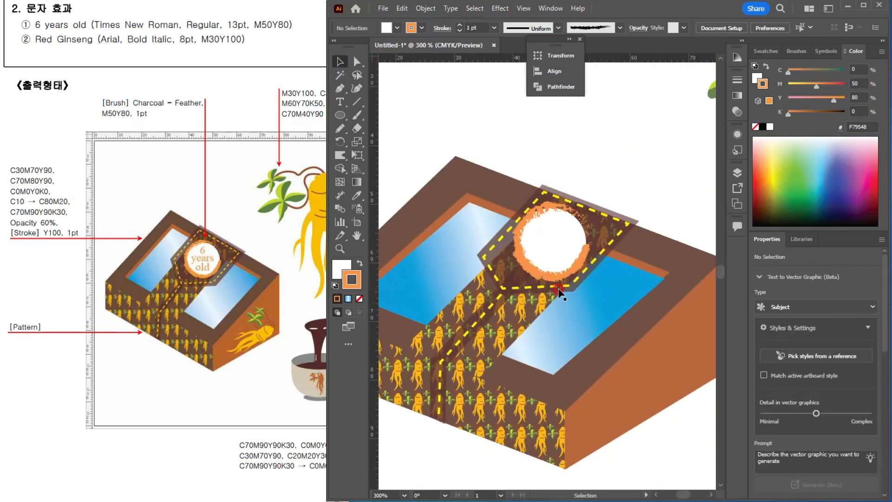
{"action": "key", "text": "t"}
{"action": "left_click", "coordinate": [428, 120]}
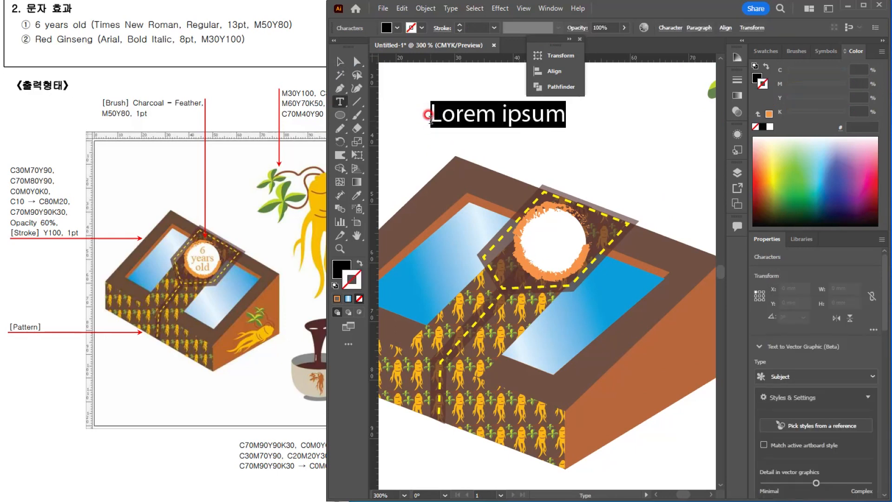
{"action": "type", "text": "6 "}
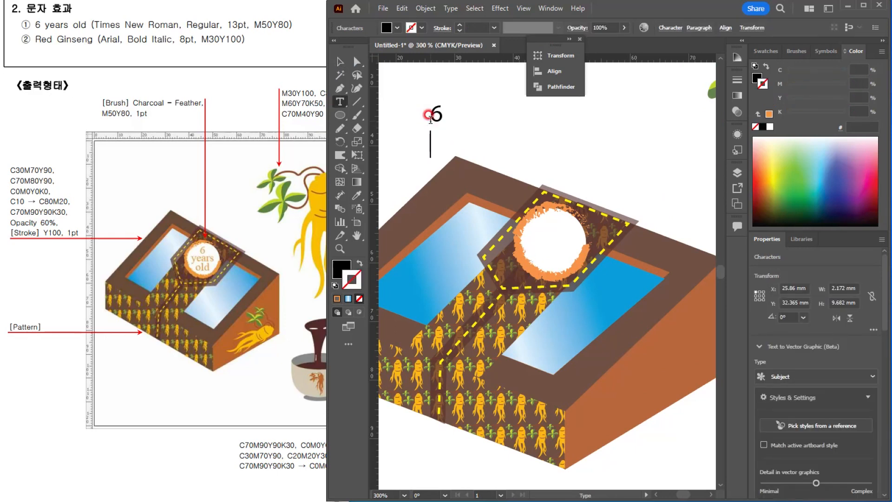
{"action": "type", "text": "years"}
{"action": "key", "text": "Return"}
{"action": "type", "text": "old"}
{"action": "key", "text": "ctrl+a"}
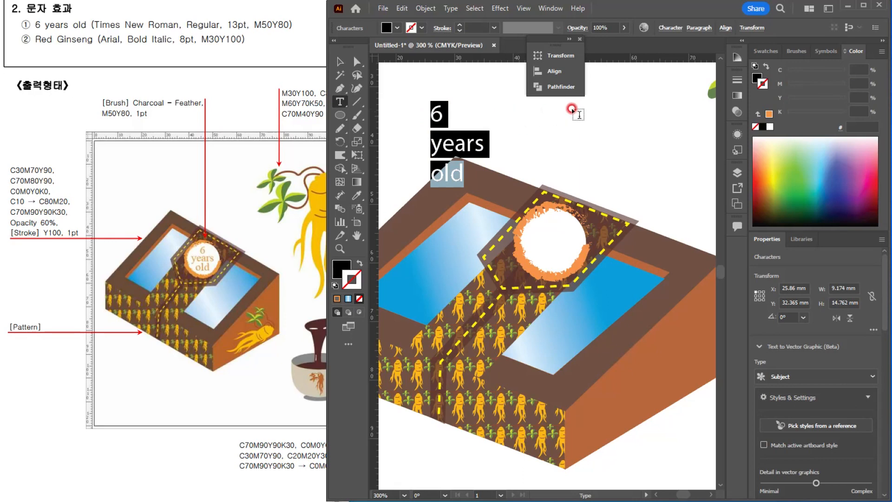
Step: Format the three-line text in Times New Roman Regular at 13 pt
{"action": "left_click", "coordinate": [671, 28]}
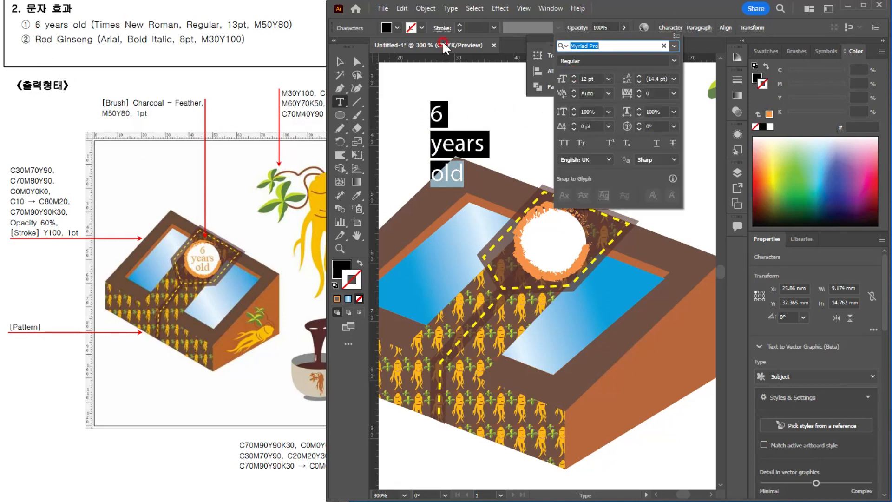
{"action": "type", "text": "time"}
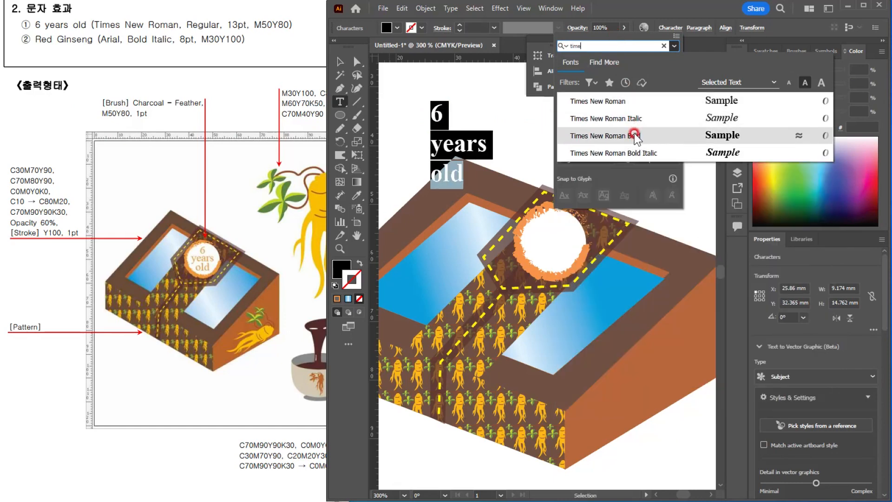
{"action": "left_click", "coordinate": [620, 101]}
{"action": "left_click_drag", "start_coordinate": [596, 75], "coordinate": [547, 49]}
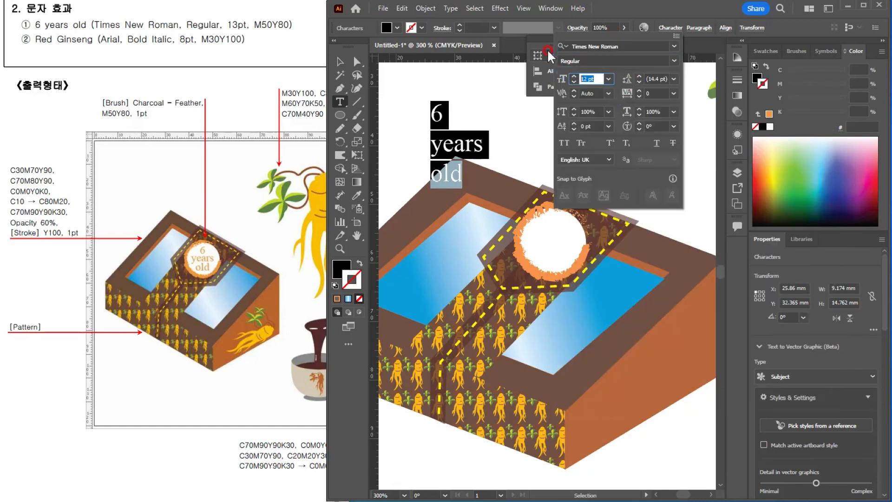
{"action": "type", "text": "13"}
{"action": "key", "text": "Return"}
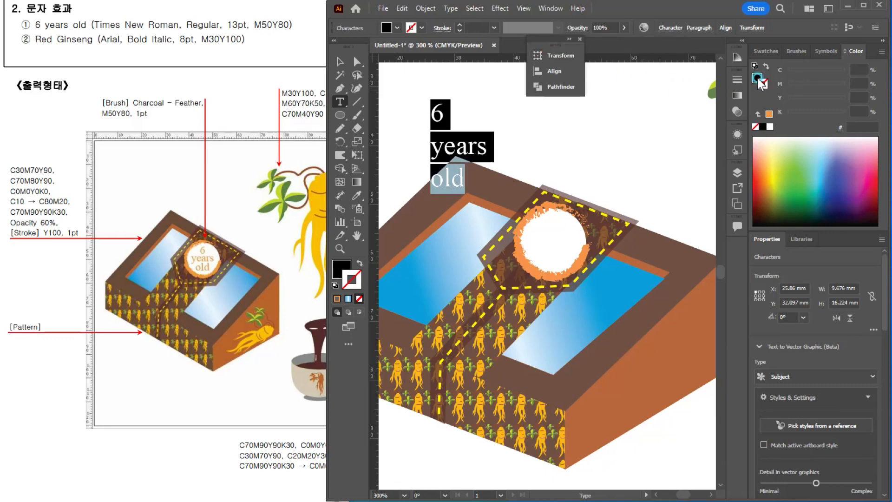
Step: Set the text's fill color to M80 Y80 with black at 0%
{"action": "double_click", "coordinate": [757, 78]}
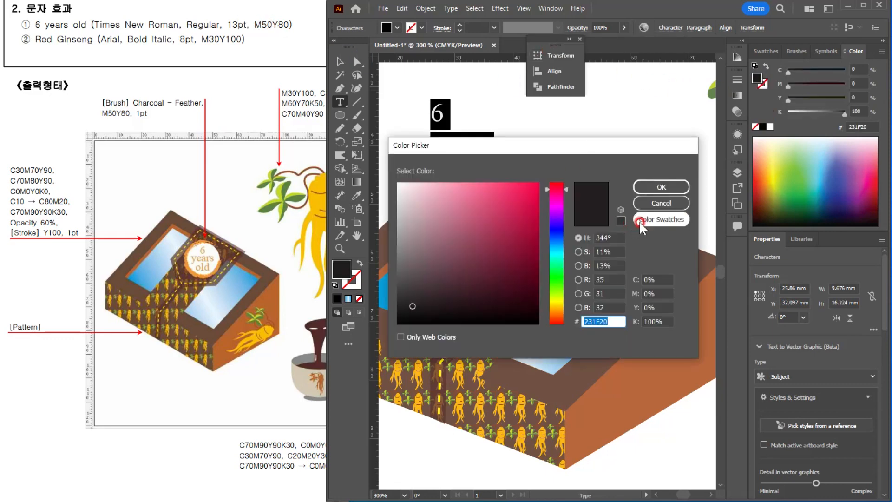
{"action": "left_click", "coordinate": [656, 292]}
{"action": "type", "text": "80"}
{"action": "key", "text": "Tab"}
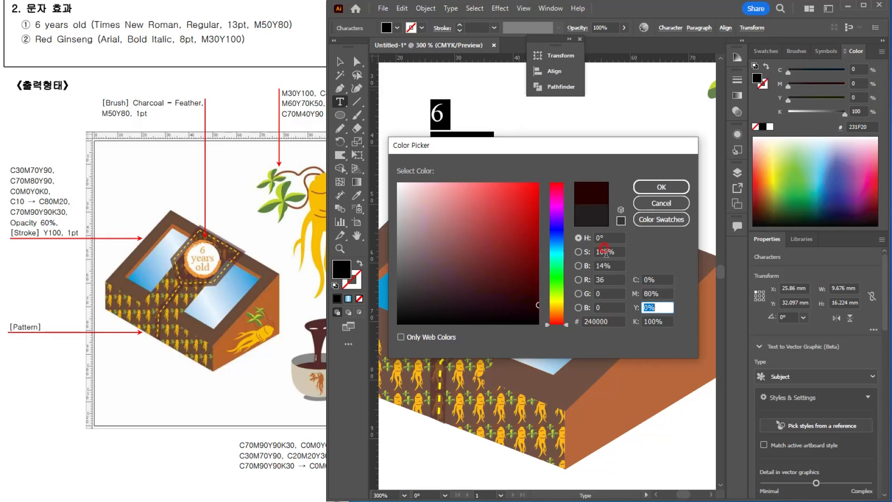
{"action": "type", "text": "80"}
{"action": "key", "text": "Tab"}
{"action": "type", "text": "0"}
{"action": "key", "text": "Return"}
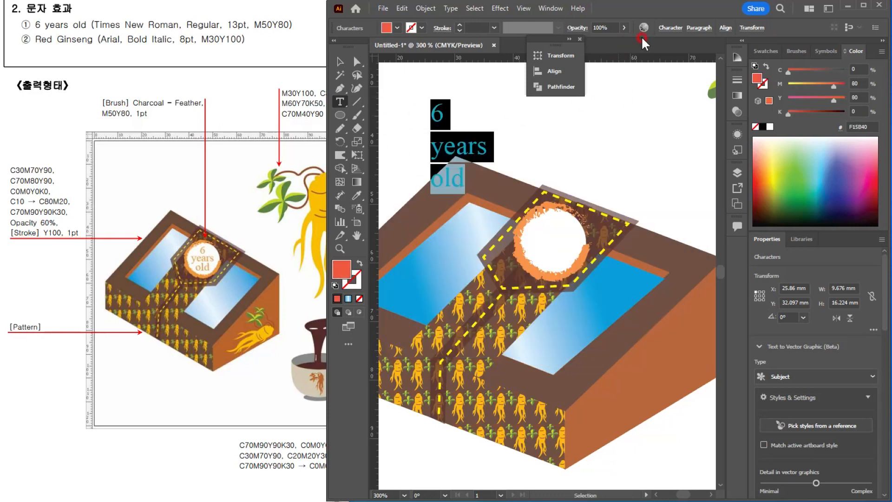
Step: Center-align the three lines of text and move the text onto the white circle
{"action": "left_click", "coordinate": [694, 28]}
{"action": "left_click", "coordinate": [616, 48]}
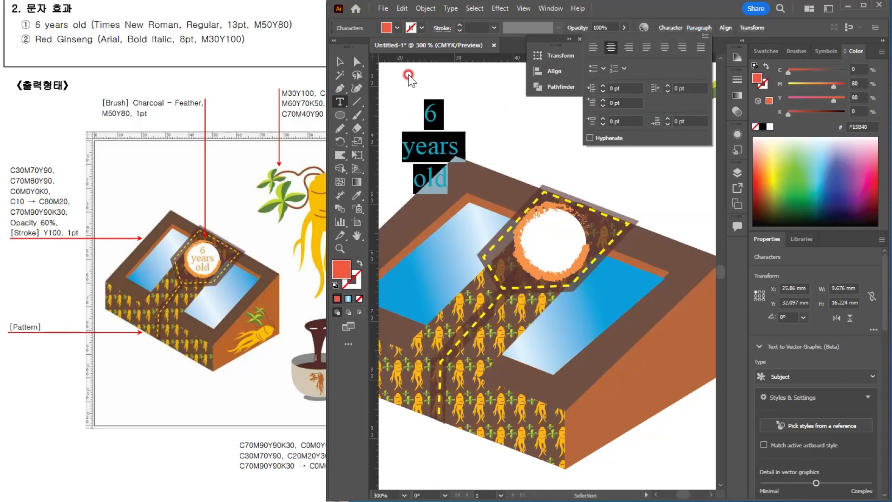
{"action": "left_click", "coordinate": [340, 62]}
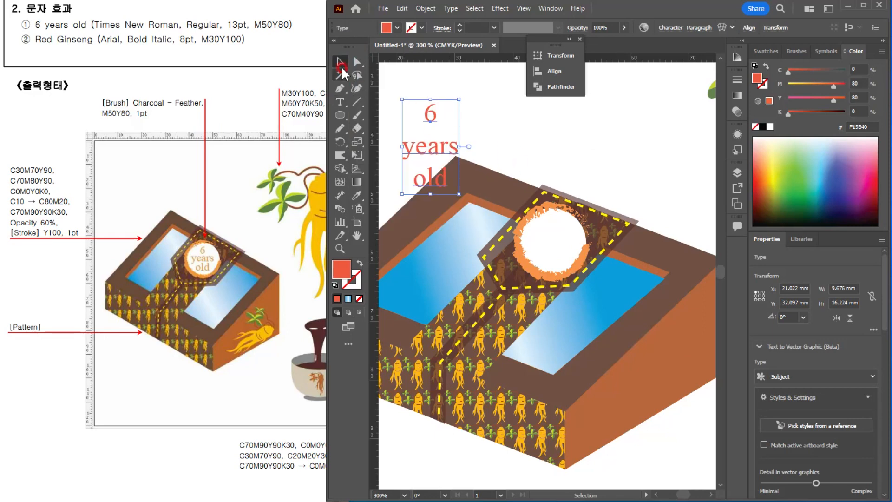
{"action": "left_click", "coordinate": [424, 124]}
{"action": "left_click_drag", "start_coordinate": [424, 123], "coordinate": [563, 212]}
Step: Change the magenta value of the text's fill to 50%
{"action": "left_click", "coordinate": [589, 85]}
{"action": "left_click", "coordinate": [661, 28]}
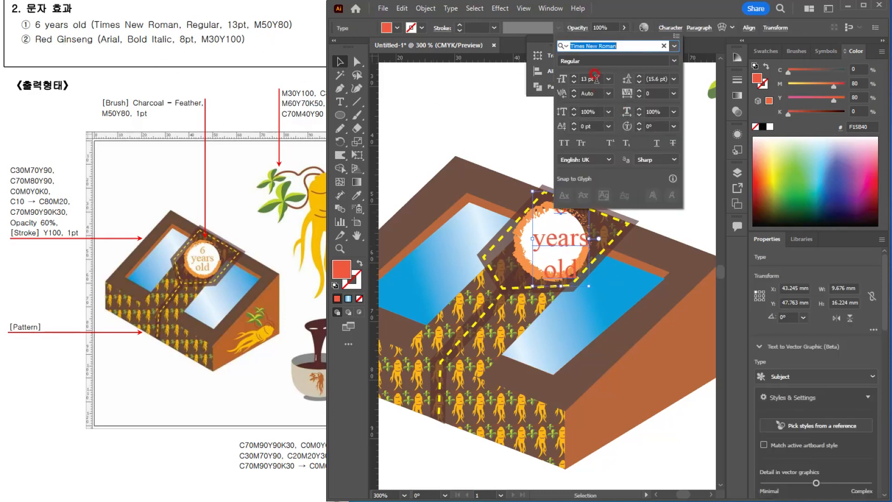
{"action": "left_click", "coordinate": [653, 86]}
{"action": "left_click", "coordinate": [798, 72]}
{"action": "double_click", "coordinate": [856, 84]}
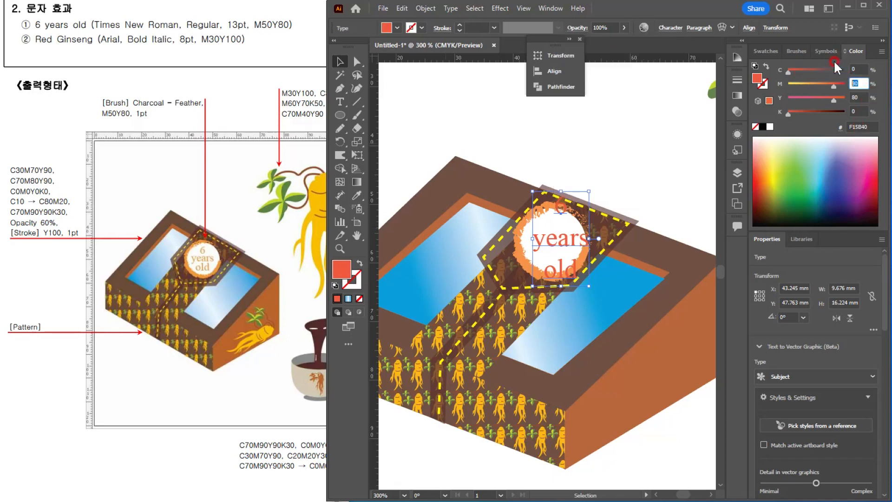
{"action": "type", "text": "50"}
{"action": "key", "text": "Return"}
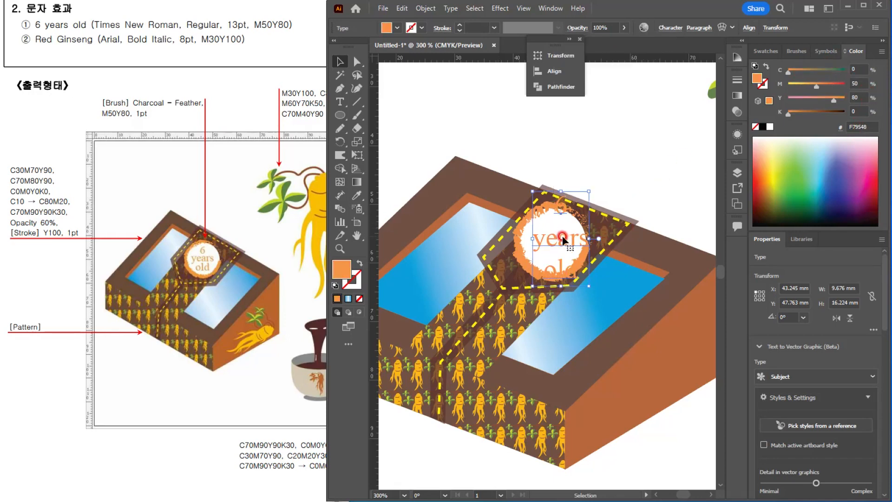
Step: Shift the text slightly up and left on the circle and tighten its leading to 9 pt
{"action": "left_click_drag", "start_coordinate": [563, 240], "coordinate": [556, 232]}
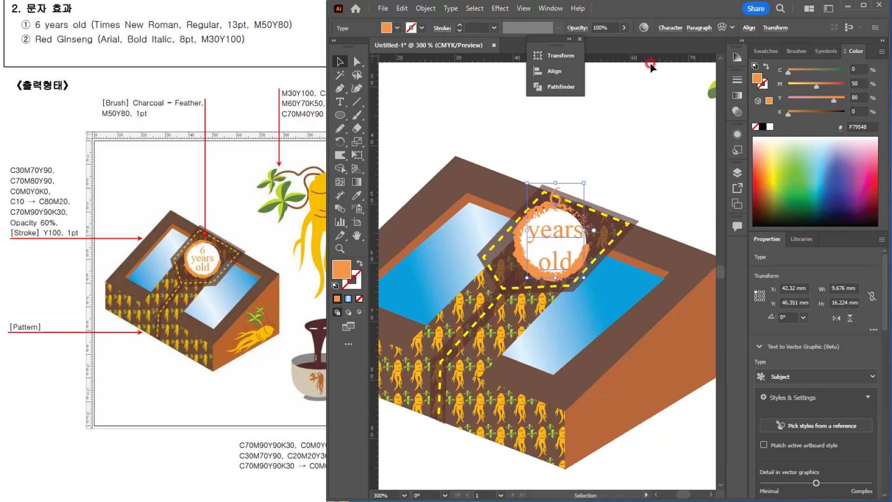
{"action": "left_click", "coordinate": [671, 28]}
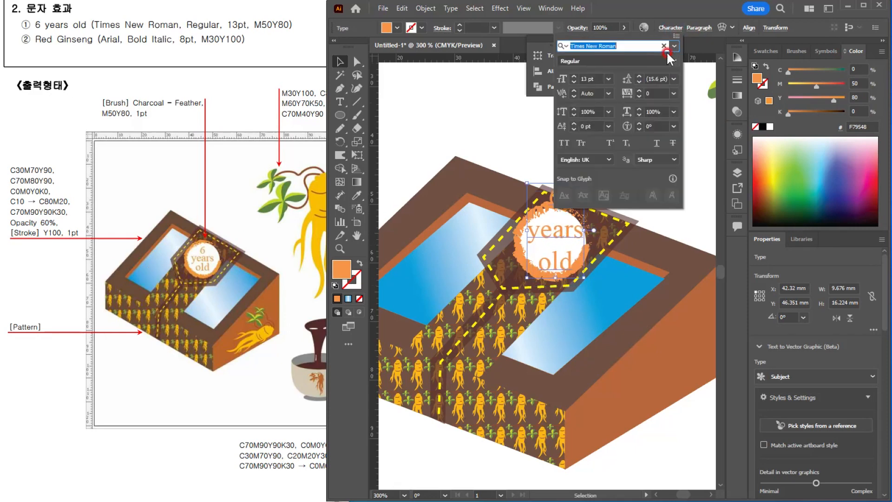
{"action": "left_click", "coordinate": [640, 82]}
{"action": "left_click", "coordinate": [639, 81]}
{"action": "left_click", "coordinate": [640, 82]}
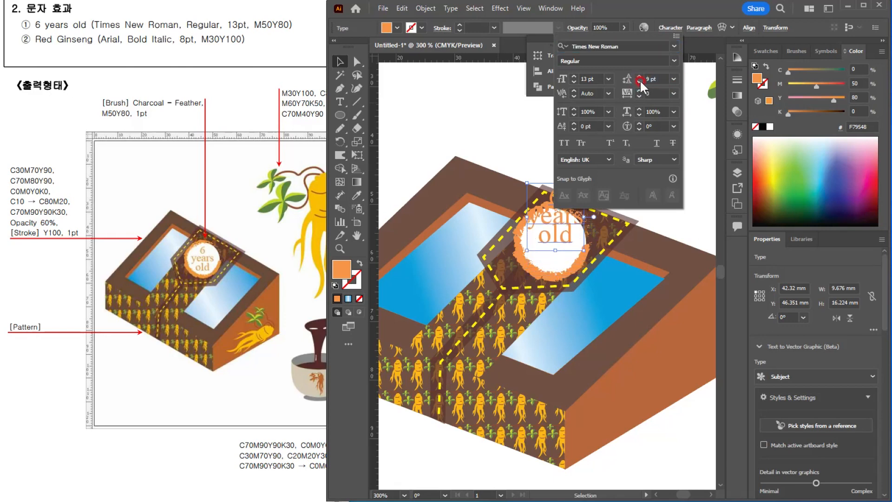
Step: Move the tightened text down to the middle of the white circle and deselect it
{"action": "left_click", "coordinate": [553, 222]}
{"action": "left_click_drag", "start_coordinate": [565, 229], "coordinate": [562, 242]}
{"action": "left_click", "coordinate": [353, 69]}
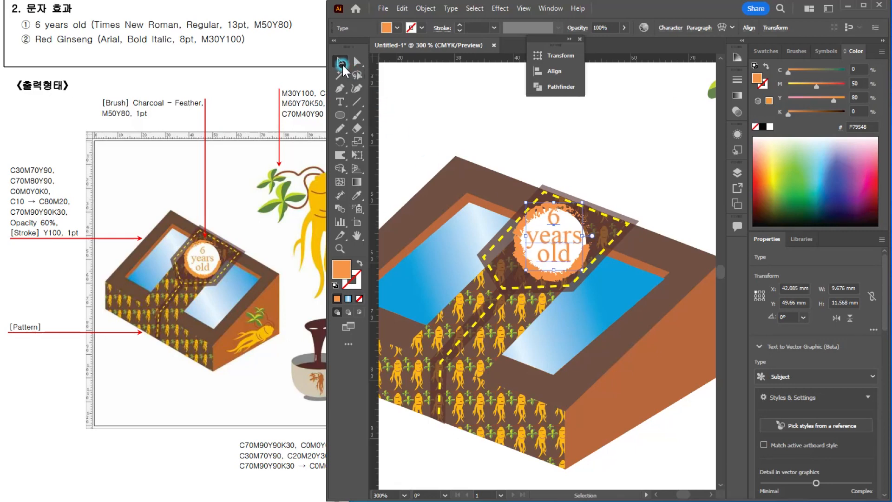
{"action": "left_click", "coordinate": [636, 169]}
{"action": "left_click", "coordinate": [661, 251], "text": "ctrl+alt"}
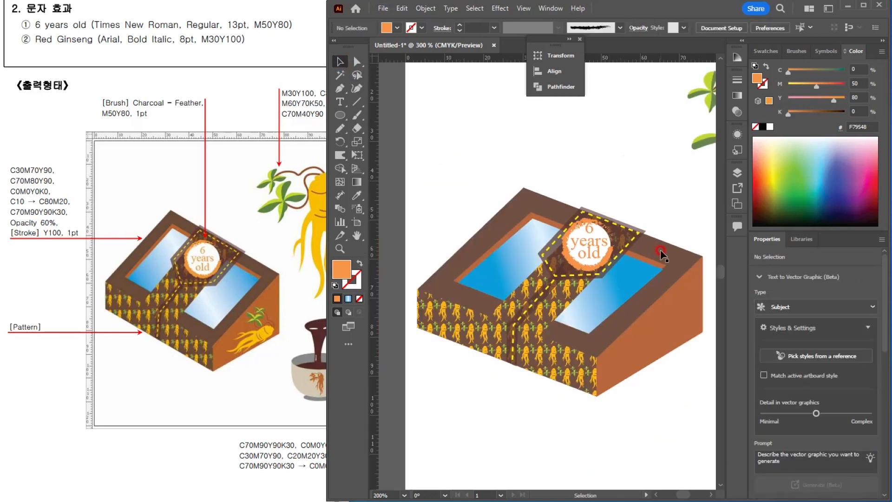
{"action": "left_click", "coordinate": [661, 251], "text": "ctrl+alt"}
{"action": "left_click_drag", "start_coordinate": [603, 179], "coordinate": [553, 185]}
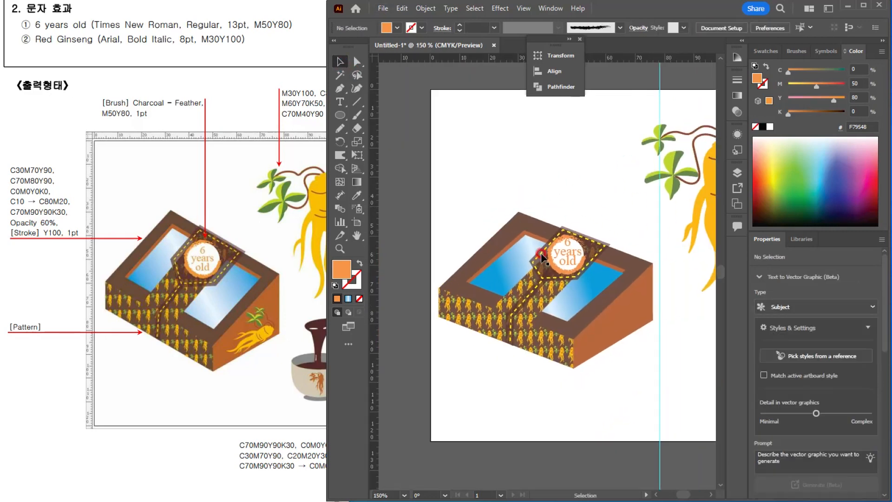
Step: Move the "6 years old" text above the box, enlarge the whole gift box proportionally to about 80.7 by 59.9 mm and reposition it
{"action": "left_click_drag", "start_coordinate": [542, 257], "coordinate": [542, 155]}
{"action": "left_click_drag", "start_coordinate": [454, 222], "coordinate": [631, 386]}
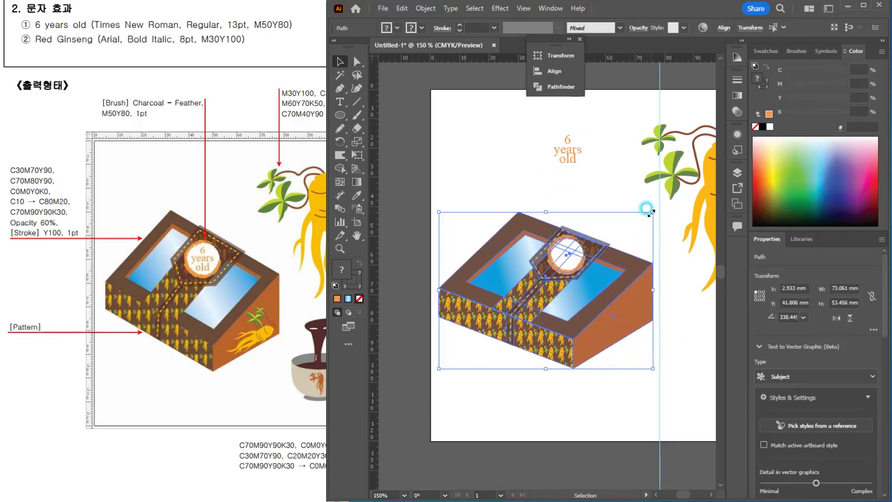
{"action": "mouse_move", "coordinate": [646, 208]}
{"action": "left_mouse_down"}
{"action": "mouse_move", "coordinate": [649, 195]}
{"action": "mouse_move", "coordinate": [660, 200]}
{"action": "left_mouse_up"}
{"action": "left_click_drag", "start_coordinate": [623, 343], "coordinate": [634, 346]}
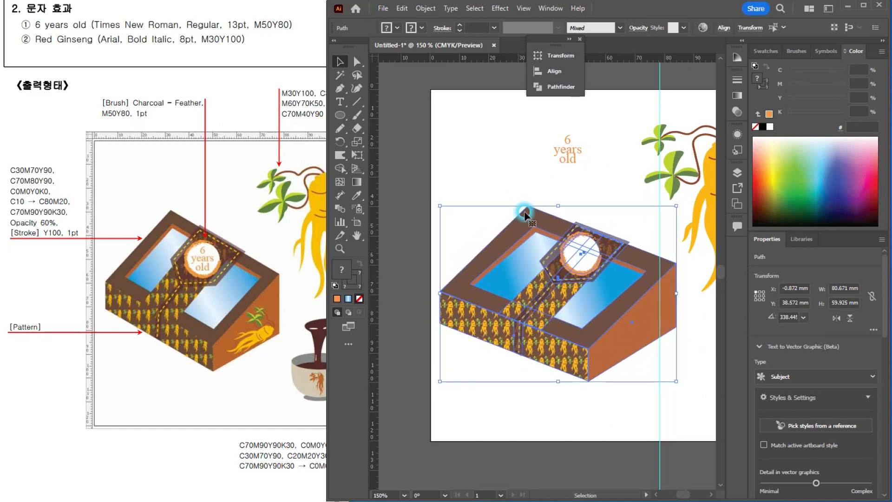
{"action": "left_click", "coordinate": [498, 166]}
Step: Slightly adjust the size of the white brushed circle on the box's label
{"action": "scroll", "coordinate": [598, 242], "scroll_direction": "up", "scroll_amount": 2}
{"action": "left_click", "coordinate": [565, 268]}
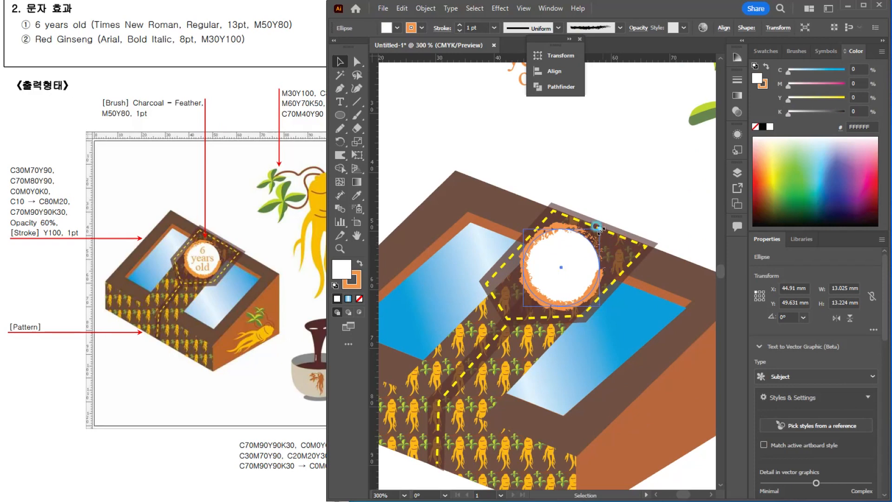
{"action": "left_click_drag", "start_coordinate": [600, 229], "coordinate": [601, 227]}
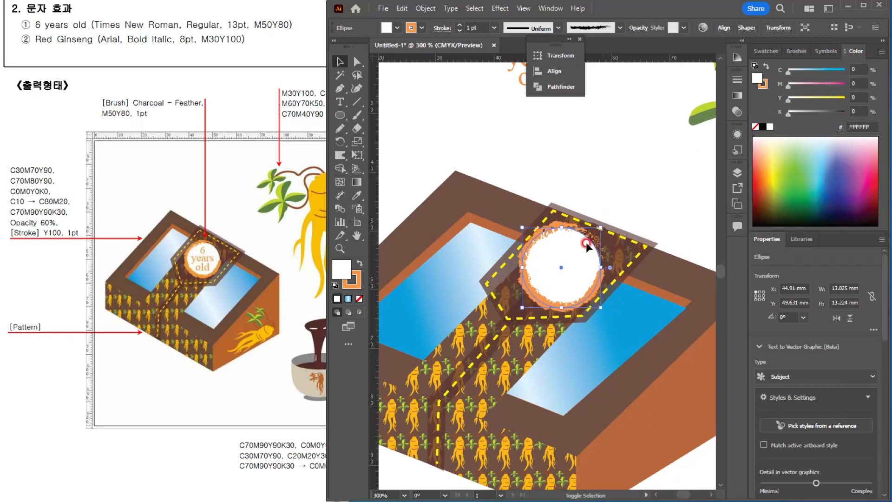
Step: Move the "6 years old" text back onto the white circle, increase its leading by one increment and deselect it
{"action": "left_click_drag", "start_coordinate": [521, 82], "coordinate": [548, 283]}
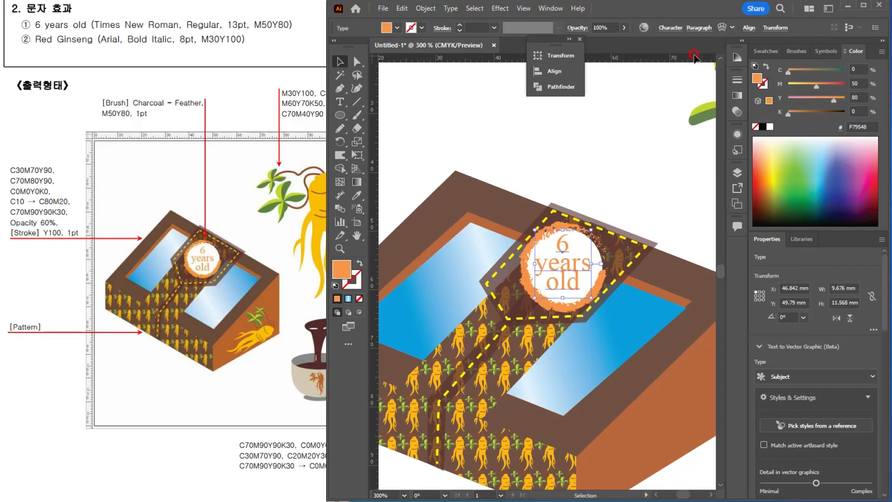
{"action": "left_click", "coordinate": [670, 27]}
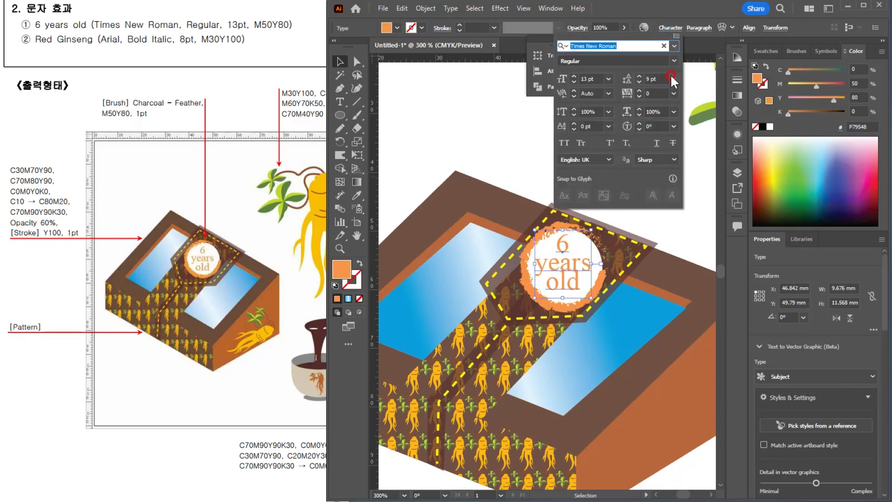
{"action": "left_click", "coordinate": [639, 75]}
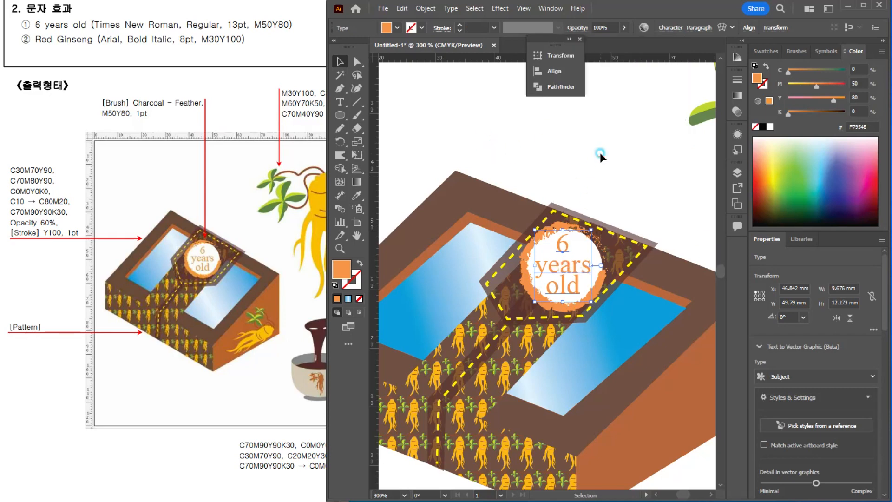
{"action": "left_click", "coordinate": [611, 222]}
Step: Place a reduced, rotated copy of the ginseng illustration on the box's orange side face and deselect it
{"action": "scroll", "coordinate": [611, 221], "scroll_direction": "down", "scroll_amount": 2}
{"action": "left_click_drag", "start_coordinate": [623, 352], "coordinate": [525, 303]}
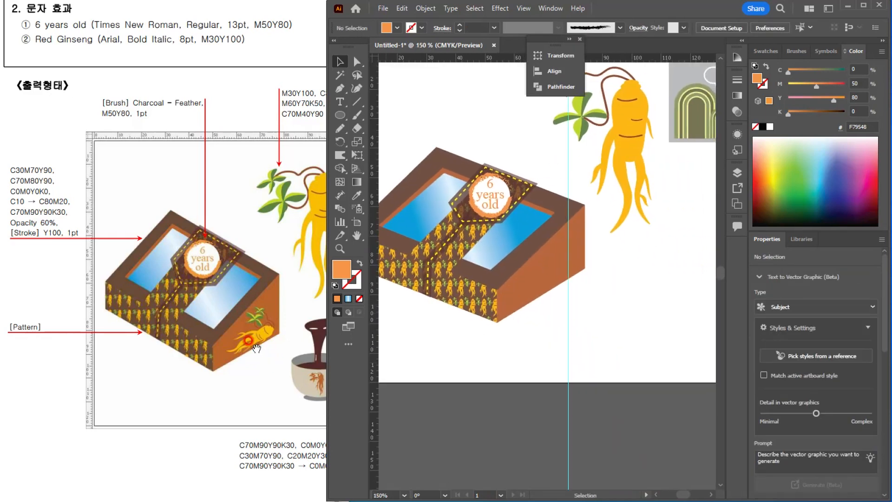
{"action": "left_click", "coordinate": [635, 187]}
{"action": "left_click_drag", "start_coordinate": [633, 104], "coordinate": [564, 289]}
{"action": "left_click", "coordinate": [543, 358]}
{"action": "left_click", "coordinate": [531, 384]}
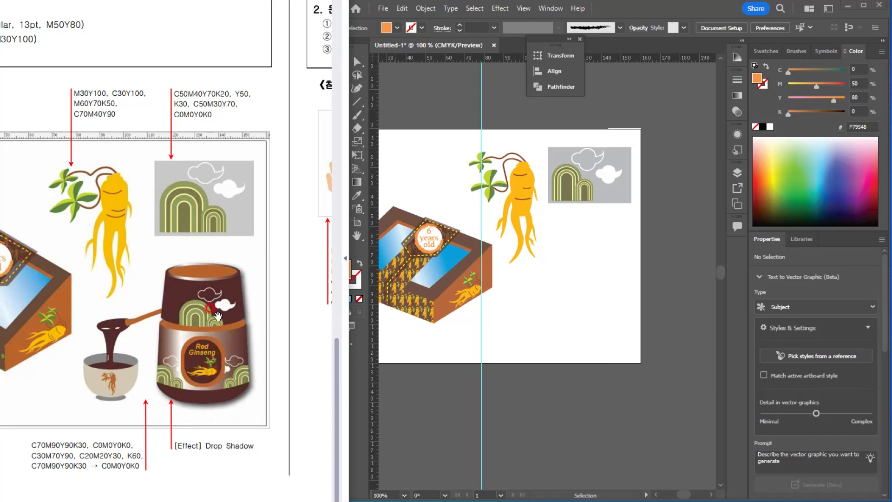
{"action": "left_click", "coordinate": [598, 307]}
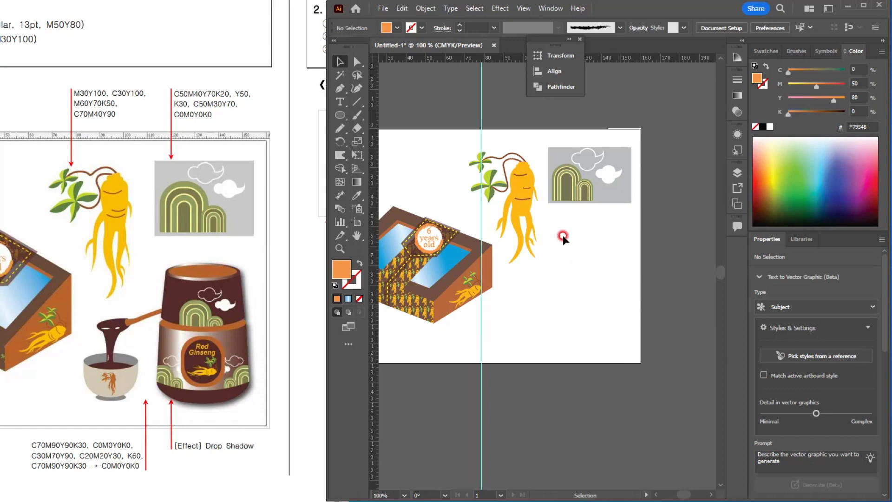
Step: Draw a rectangle about 39.8 by 35 mm in the empty area below the grey landscape illustration
{"action": "scroll", "coordinate": [554, 225], "scroll_direction": "up", "scroll_amount": 1}
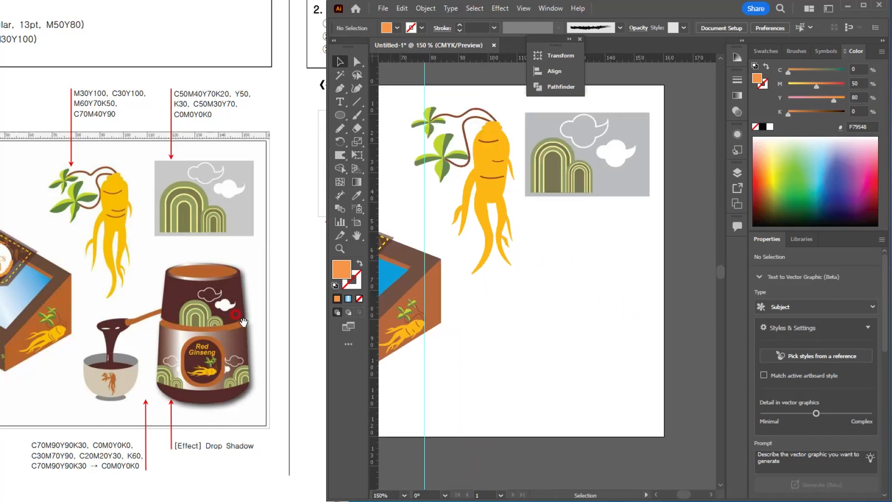
{"action": "left_click", "coordinate": [340, 115]}
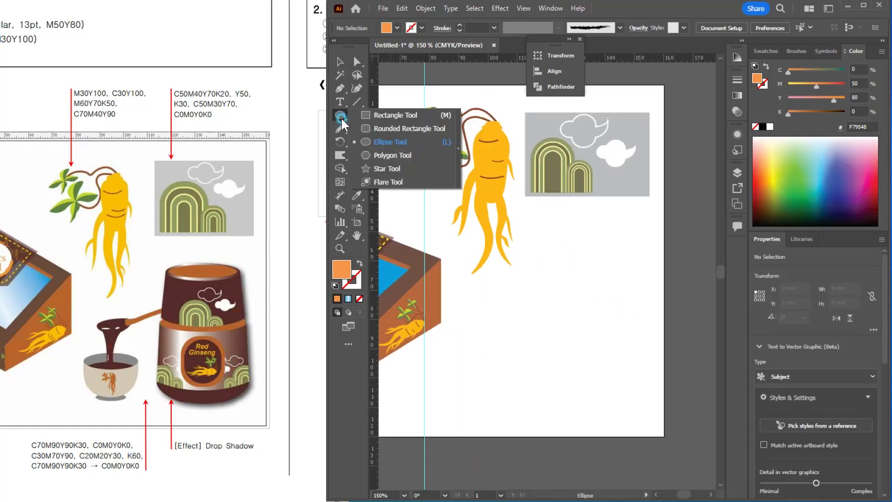
{"action": "left_click", "coordinate": [389, 115]}
{"action": "left_click_drag", "start_coordinate": [517, 295], "coordinate": [633, 397]}
Step: Scale the rectangle's two upper anchor points inward to turn it into a symmetrical trapezoid
{"action": "left_click", "coordinate": [357, 61]}
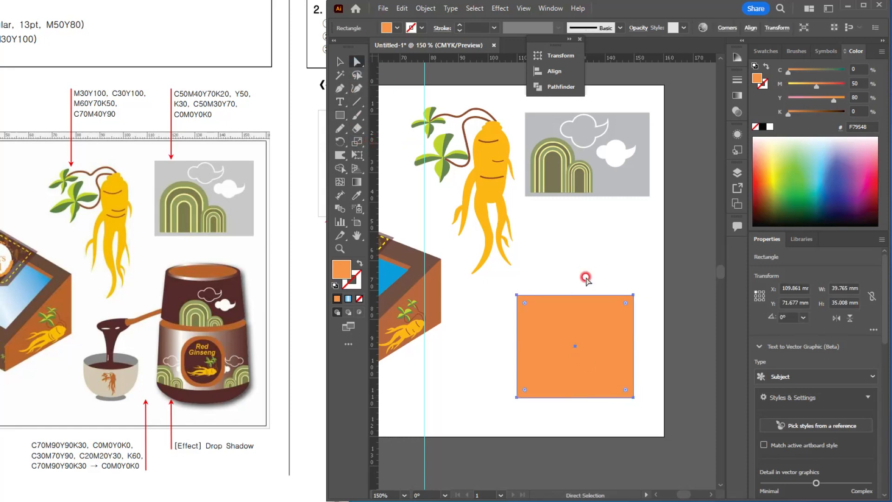
{"action": "left_click", "coordinate": [634, 296]}
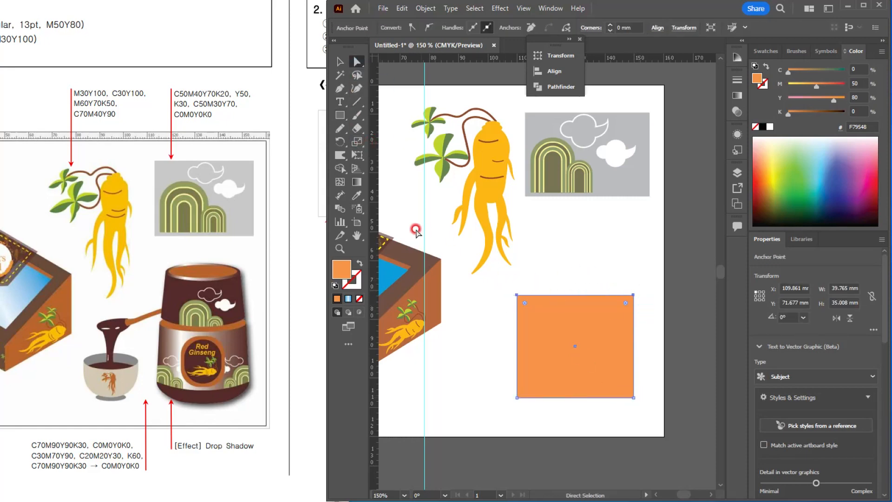
{"action": "left_click", "coordinate": [357, 142]}
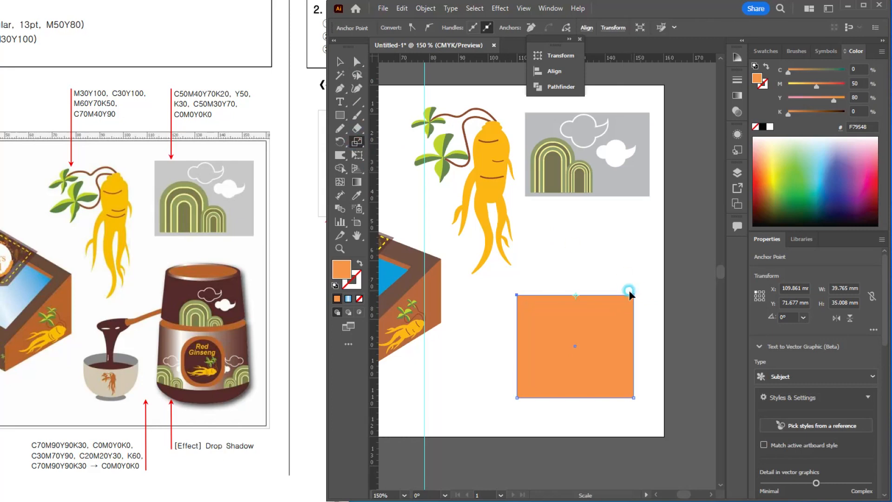
{"action": "left_click_drag", "start_coordinate": [630, 291], "coordinate": [620, 294]}
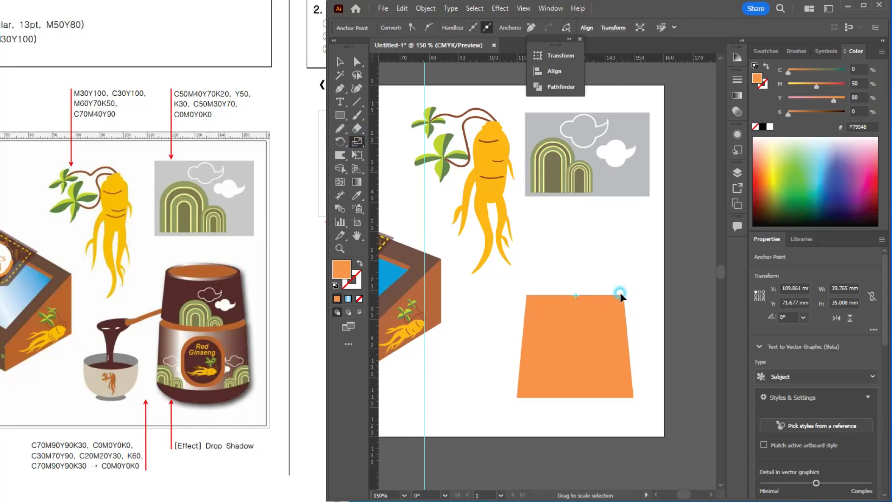
{"action": "key", "text": "a"}
Step: Scale the trapezoid down to about 33.5 by 27.6 mm and reposition it near the artboard's edge
{"action": "left_click", "coordinate": [342, 61]}
{"action": "left_click", "coordinate": [578, 306]}
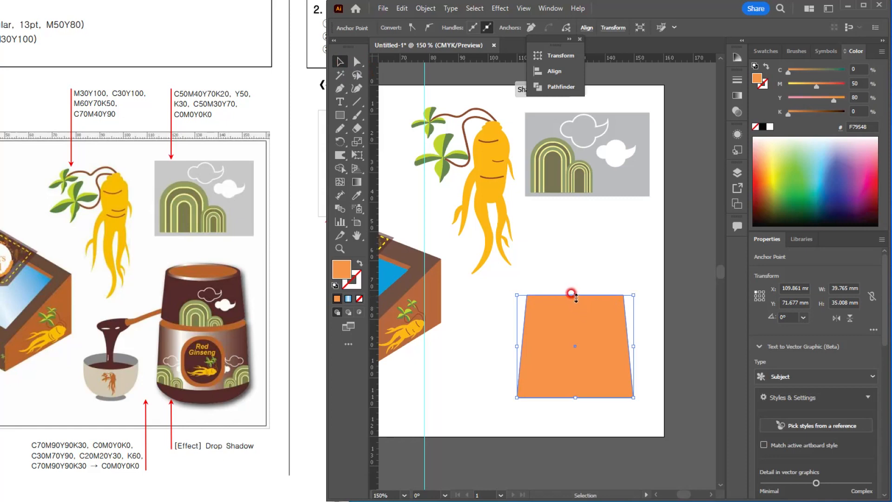
{"action": "left_click_drag", "start_coordinate": [631, 295], "coordinate": [614, 328]}
Step: Turn on Smart Guides and draw an ellipse about 27.6 by 6.8 mm centred on the trapezoid's upper edge
{"action": "left_click", "coordinate": [339, 115]}
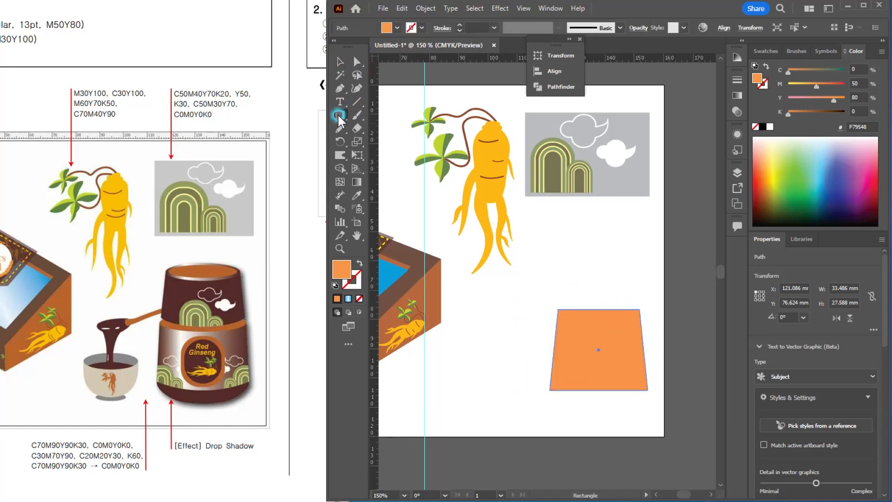
{"action": "left_click_drag", "start_coordinate": [339, 119], "coordinate": [374, 144]}
{"action": "left_click", "coordinate": [524, 8]}
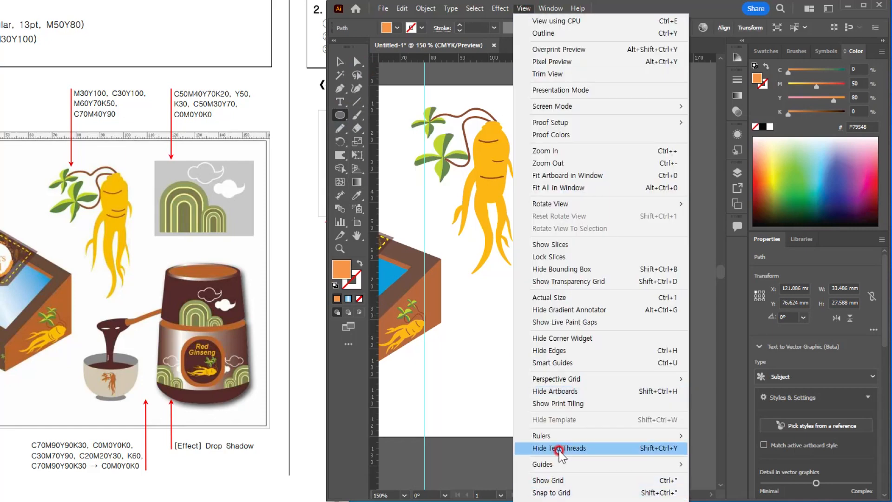
{"action": "left_click", "coordinate": [559, 363]}
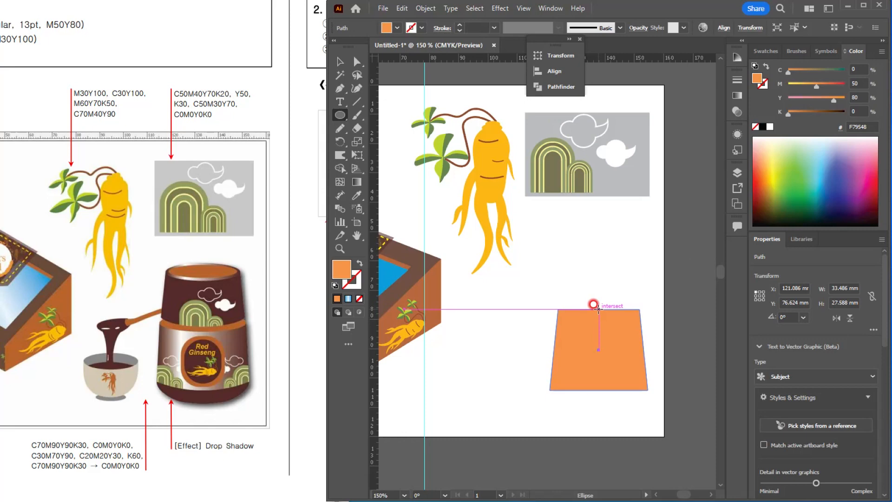
{"action": "left_click_drag", "start_coordinate": [599, 309], "coordinate": [641, 318]}
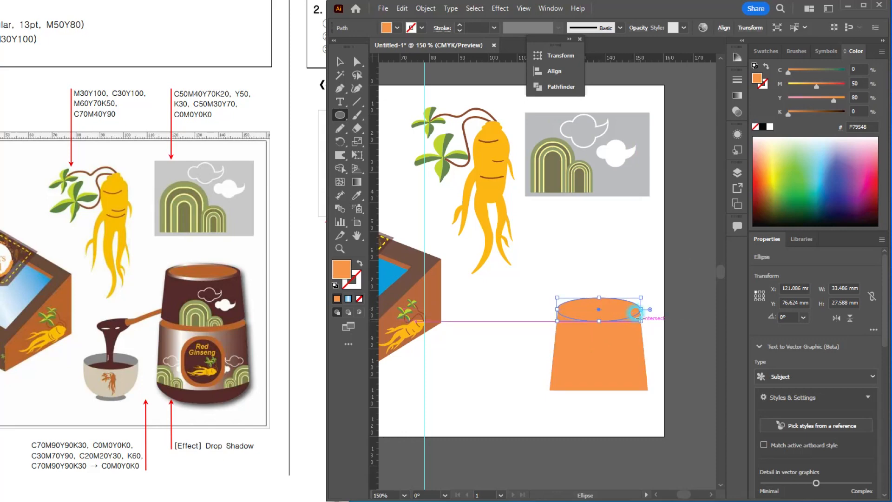
Step: Copy the ellipse onto the trapezoid's lower edge, widen it to match that edge and deselect it
{"action": "scroll", "coordinate": [640, 317], "scroll_direction": "up", "scroll_amount": 3}
{"action": "left_click_drag", "start_coordinate": [536, 302], "coordinate": [500, 230]}
{"action": "left_click", "coordinate": [340, 62]}
{"action": "left_click_drag", "start_coordinate": [614, 178], "coordinate": [663, 344]}
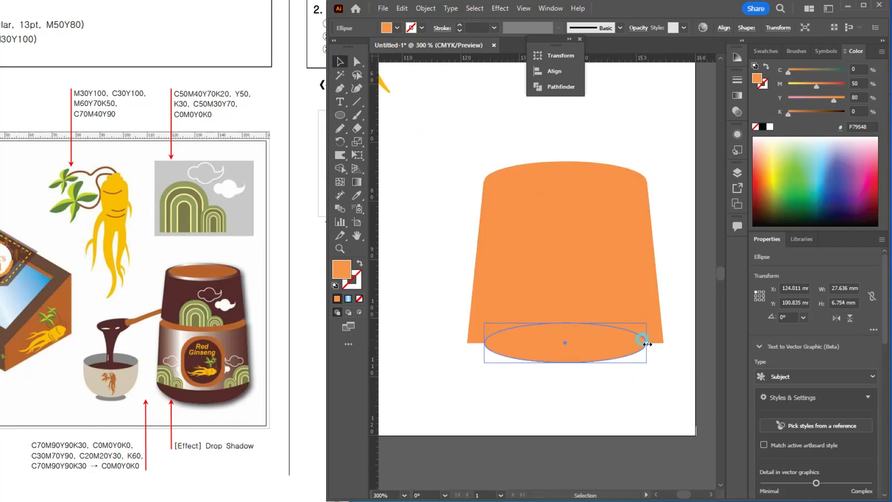
{"action": "left_click", "coordinate": [711, 278]}
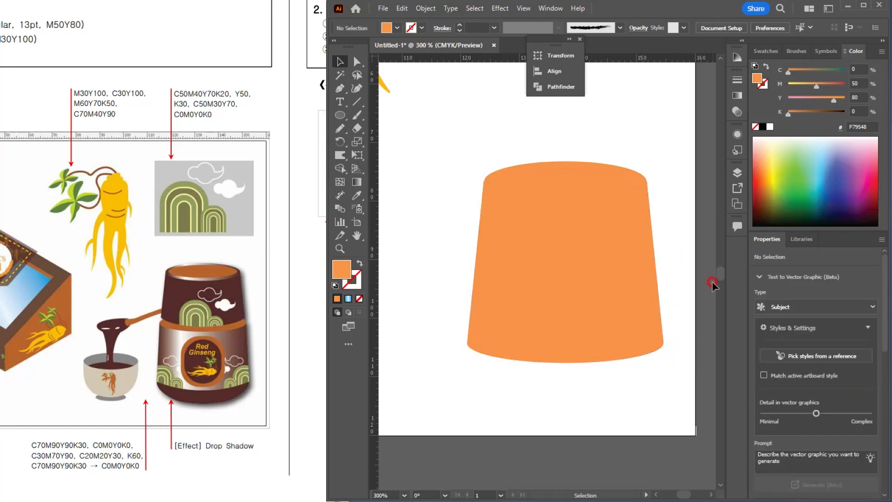
Step: Fill the jar's upper ellipse with C30 M70 Y90
{"action": "left_click", "coordinate": [566, 179]}
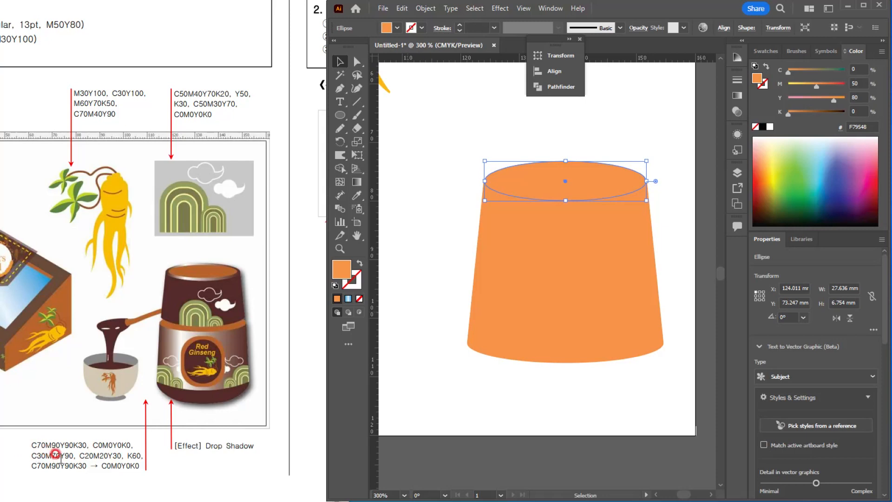
{"action": "left_click", "coordinate": [859, 69]}
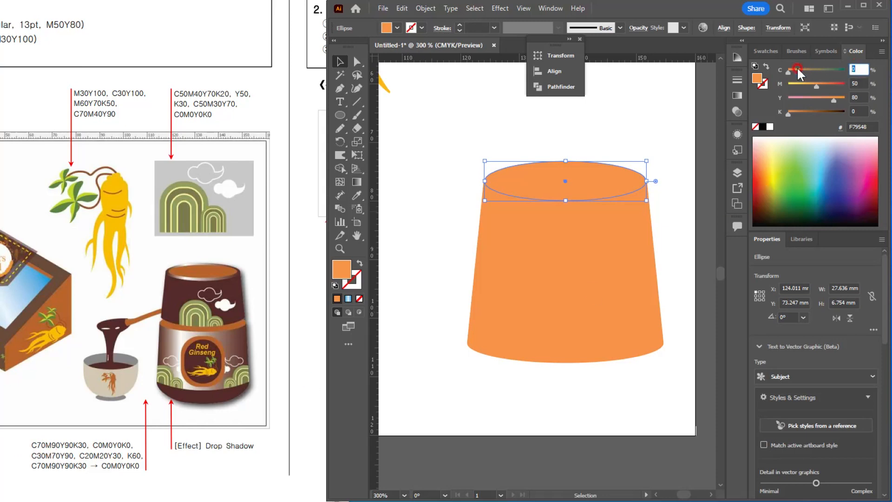
{"action": "type", "text": "30"}
{"action": "key", "text": "Tab"}
{"action": "type", "text": "70"}
{"action": "key", "text": "Tab"}
{"action": "type", "text": "90"}
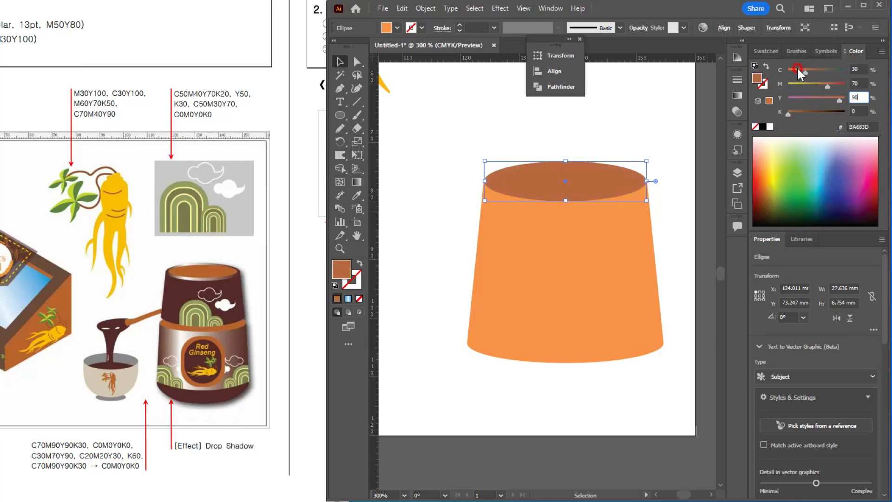
{"action": "key", "text": "Return"}
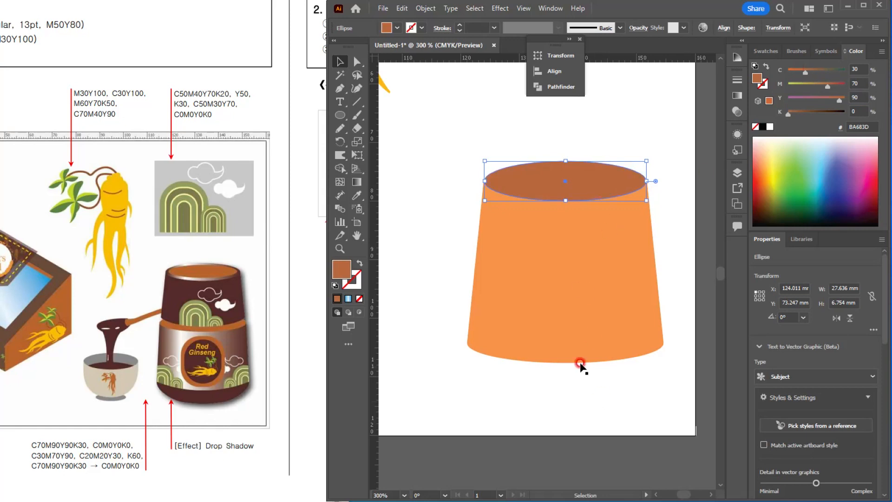
Step: Apply a linear gradient to the trapezoid and remove the gradient's middle colour stop
{"action": "left_click", "coordinate": [546, 240]}
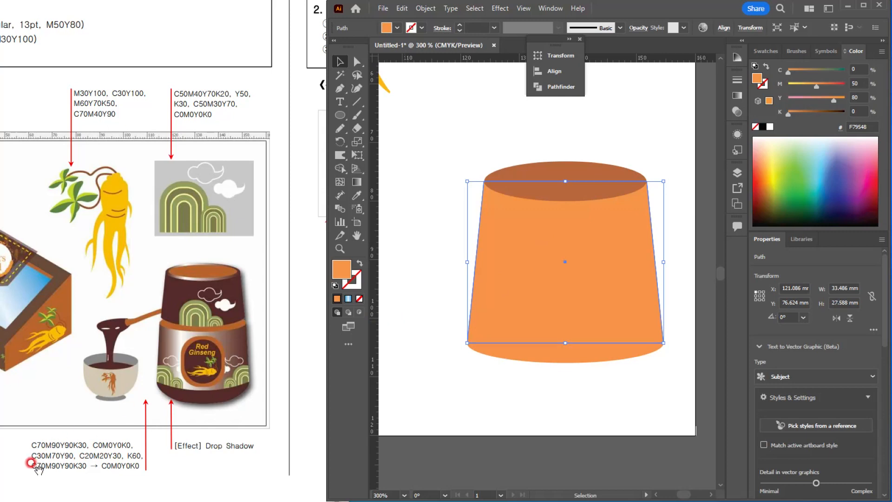
{"action": "double_click", "coordinate": [357, 182]}
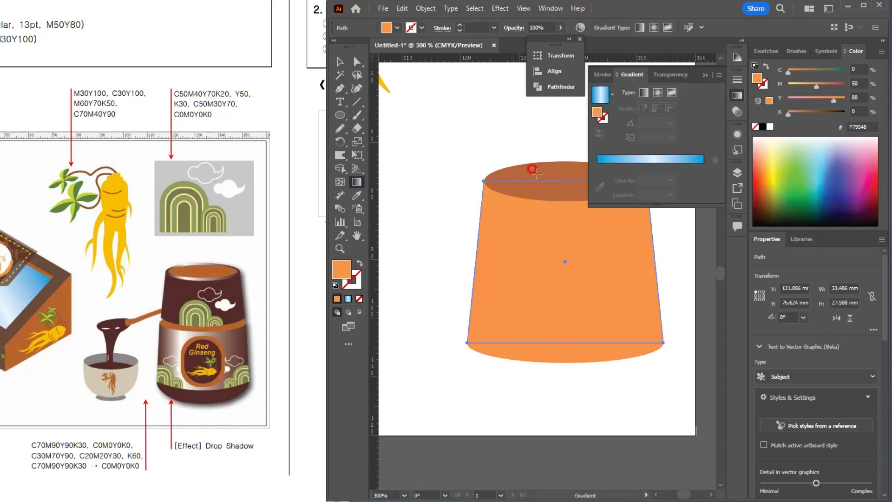
{"action": "left_click", "coordinate": [643, 91]}
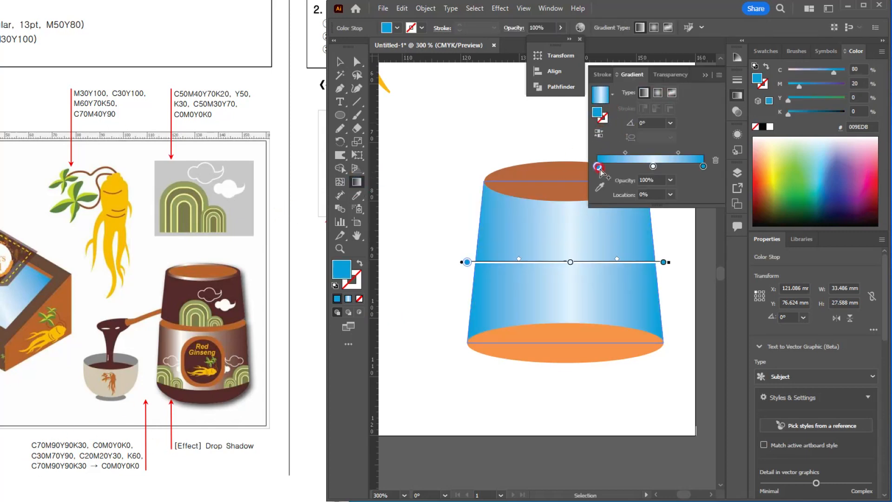
{"action": "left_click_drag", "start_coordinate": [651, 168], "coordinate": [656, 195]}
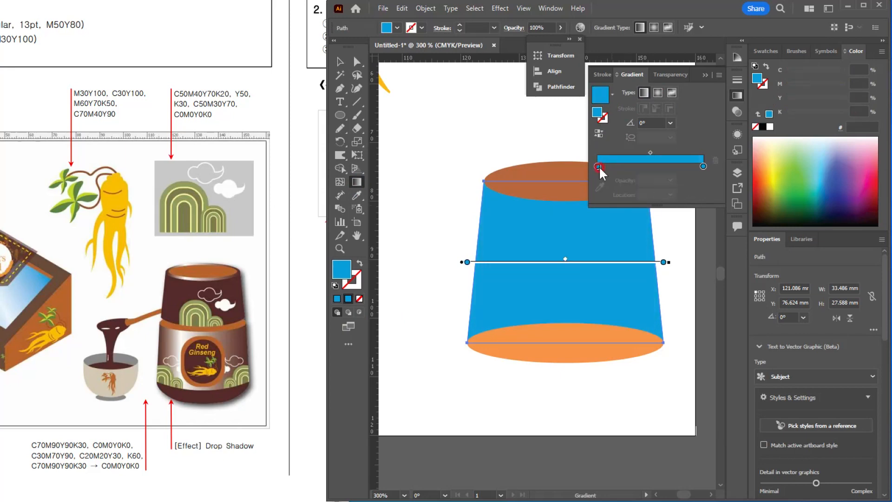
Step: Set the gradient's starting colour stop to C70 M90 Y90 K30
{"action": "double_click", "coordinate": [597, 166]}
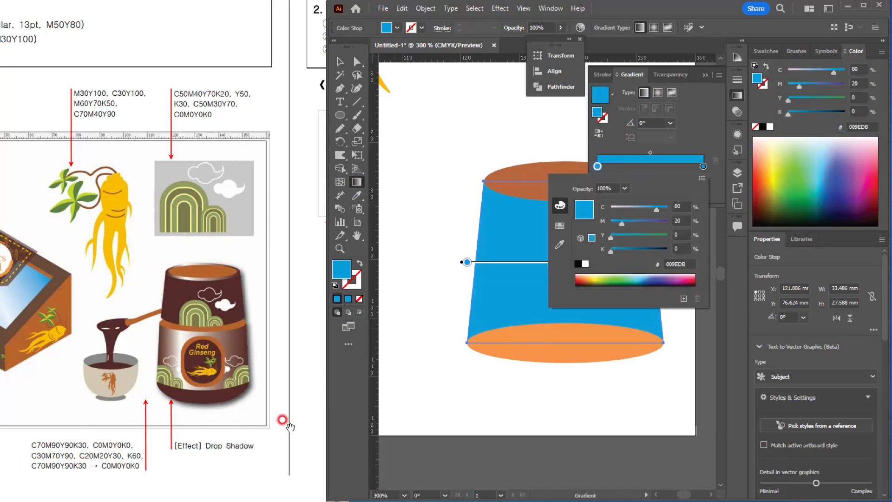
{"action": "left_click", "coordinate": [680, 206]}
{"action": "type", "text": "70"}
{"action": "key", "text": "Tab"}
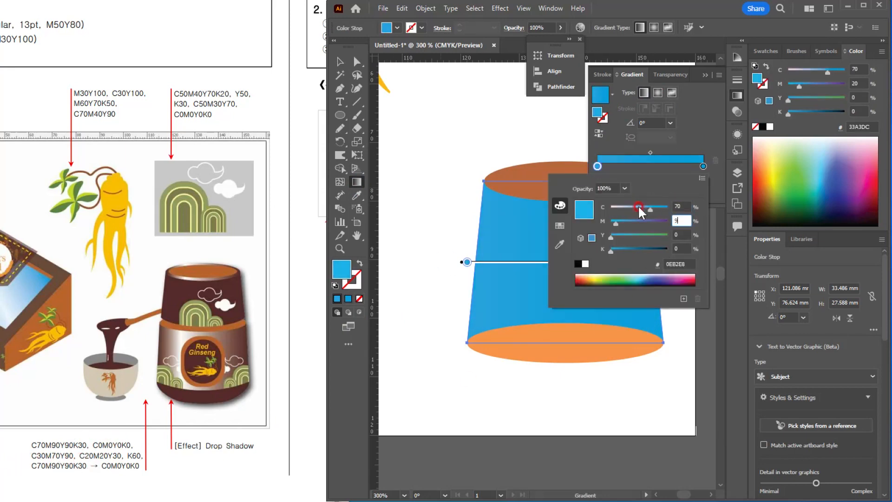
{"action": "type", "text": "90"}
{"action": "key", "text": "Tab"}
{"action": "type", "text": "90"}
{"action": "key", "text": "Tab"}
{"action": "type", "text": "30"}
{"action": "key", "text": "Return"}
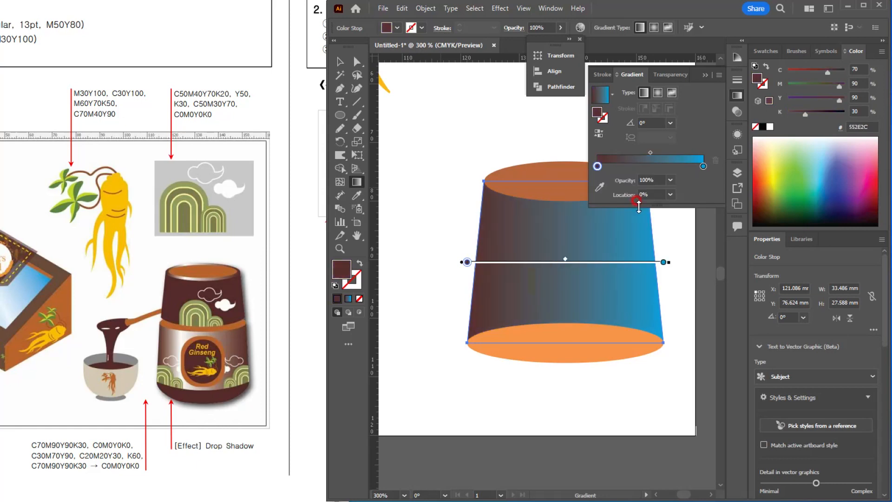
Step: Set the gradient's end colour stop to white and duplicate that stop near the middle of the gradient
{"action": "double_click", "coordinate": [703, 165]}
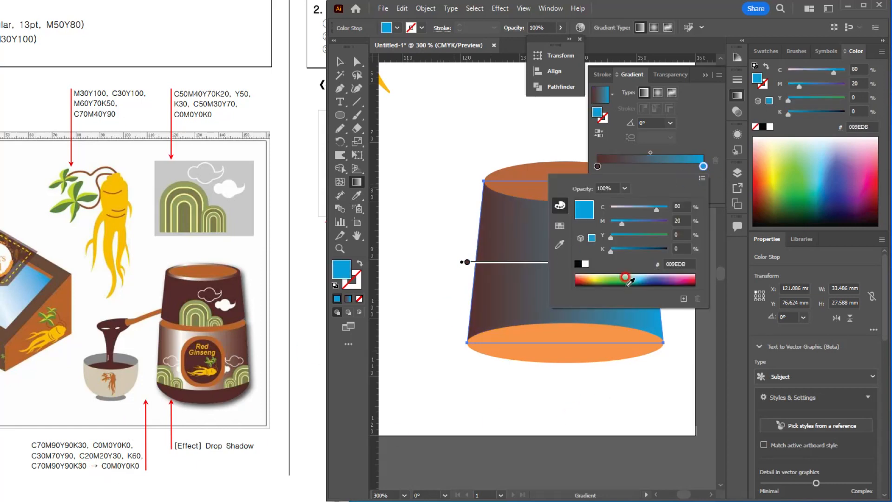
{"action": "left_click", "coordinate": [584, 264]}
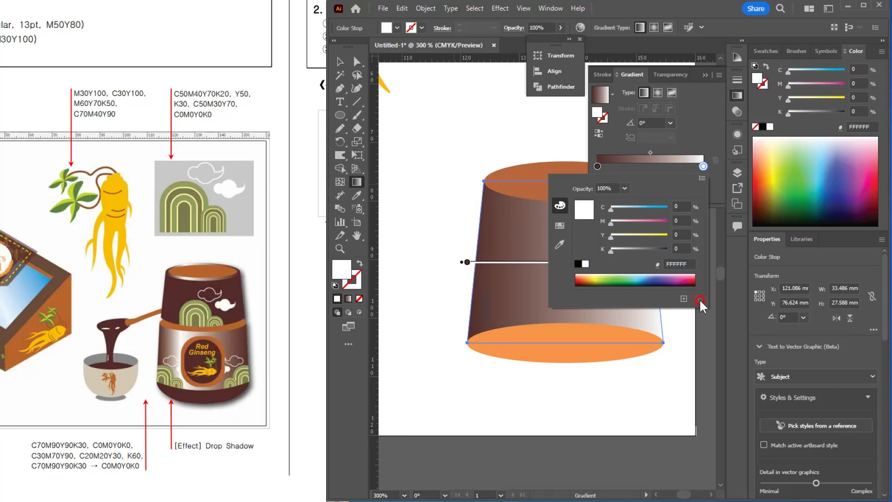
{"action": "left_click", "coordinate": [702, 125]}
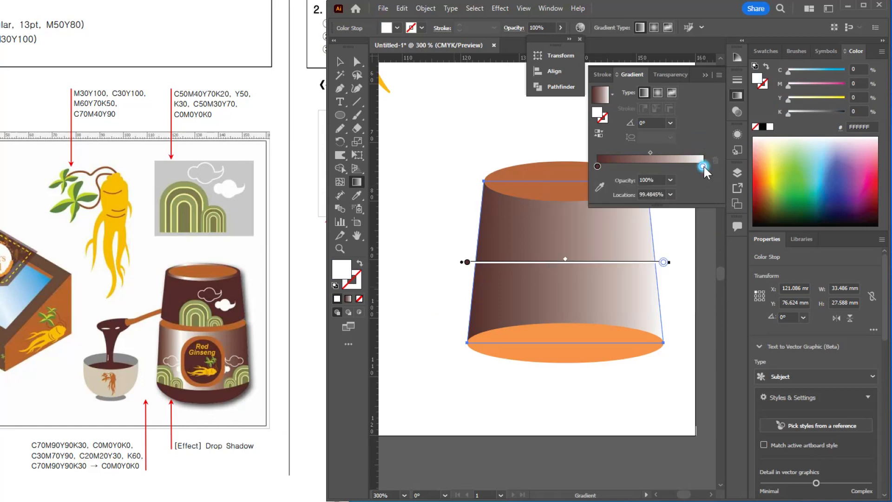
{"action": "left_click_drag", "start_coordinate": [703, 166], "coordinate": [644, 167]}
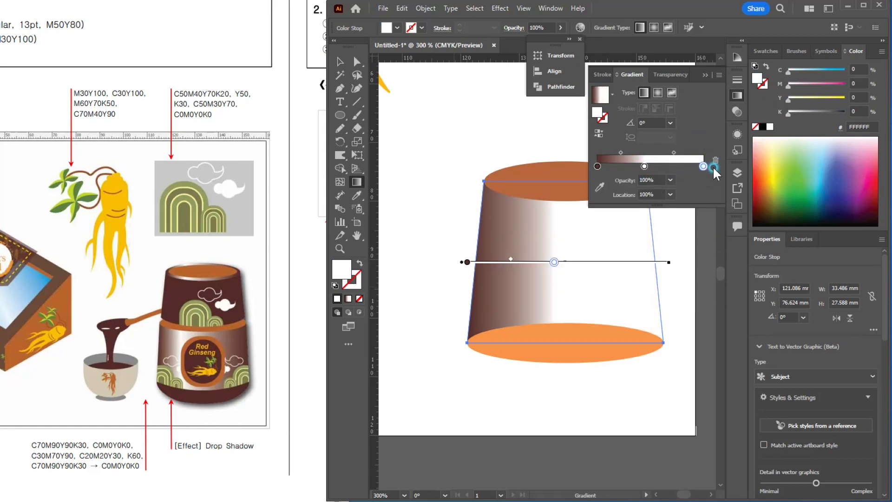
Step: Set the gradient's end colour stop to C70 M90 Y90 K30
{"action": "double_click", "coordinate": [702, 166]}
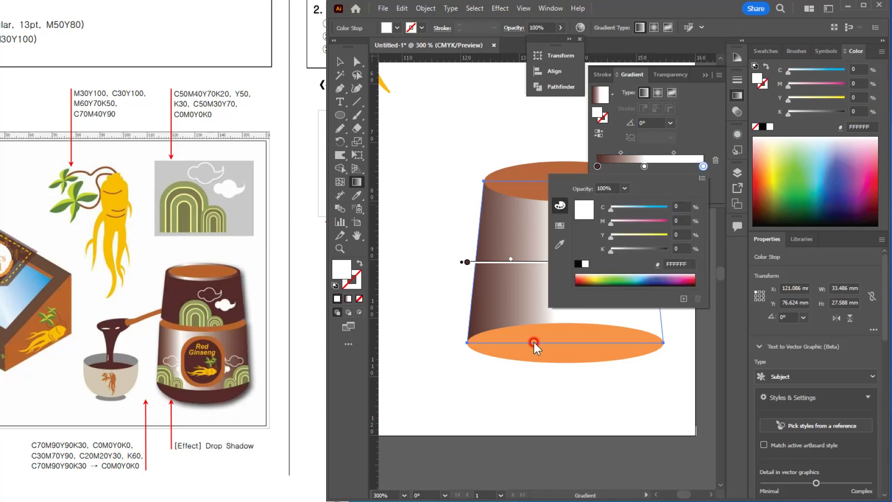
{"action": "left_click_drag", "start_coordinate": [679, 206], "coordinate": [627, 204]}
{"action": "type", "text": "70"}
{"action": "key", "text": "Tab"}
{"action": "type", "text": "90"}
{"action": "key", "text": "Tab"}
{"action": "type", "text": "90"}
{"action": "key", "text": "Tab"}
{"action": "type", "text": "30"}
{"action": "key", "text": "Return"}
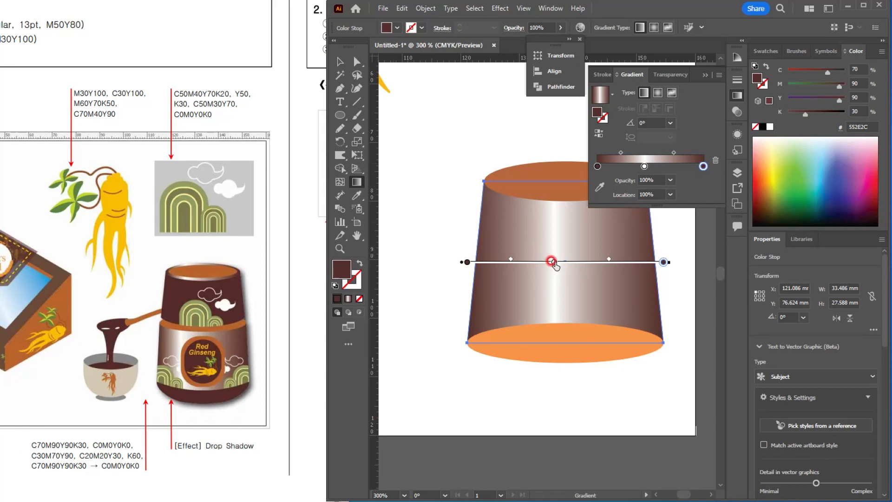
Step: Move the white colour stop towards the gradient's start, to a location of about 33%, and deselect the jar body
{"action": "mouse_move", "coordinate": [553, 262]}
{"action": "left_mouse_down"}
{"action": "mouse_move", "coordinate": [515, 262]}
{"action": "mouse_move", "coordinate": [527, 261]}
{"action": "mouse_move", "coordinate": [516, 263]}
{"action": "mouse_move", "coordinate": [532, 277]}
{"action": "left_mouse_up"}
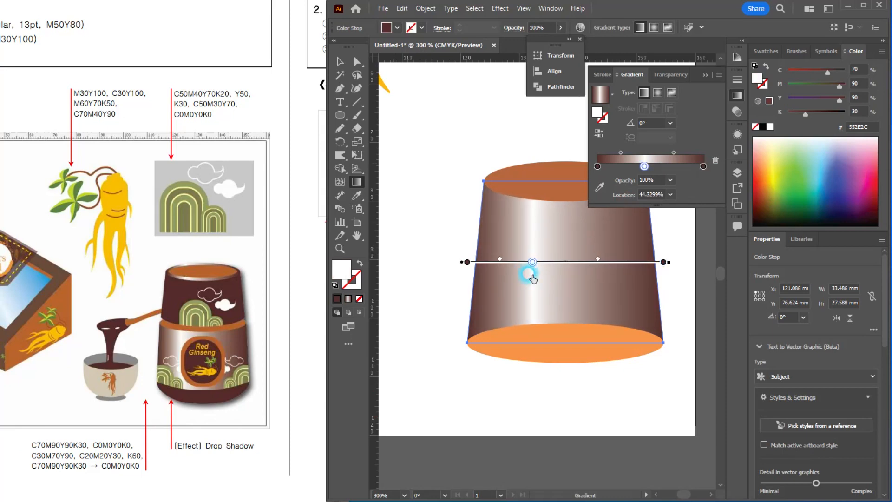
{"action": "left_click_drag", "start_coordinate": [643, 166], "coordinate": [634, 160]}
{"action": "left_click", "coordinate": [339, 62]}
{"action": "left_click", "coordinate": [573, 365]}
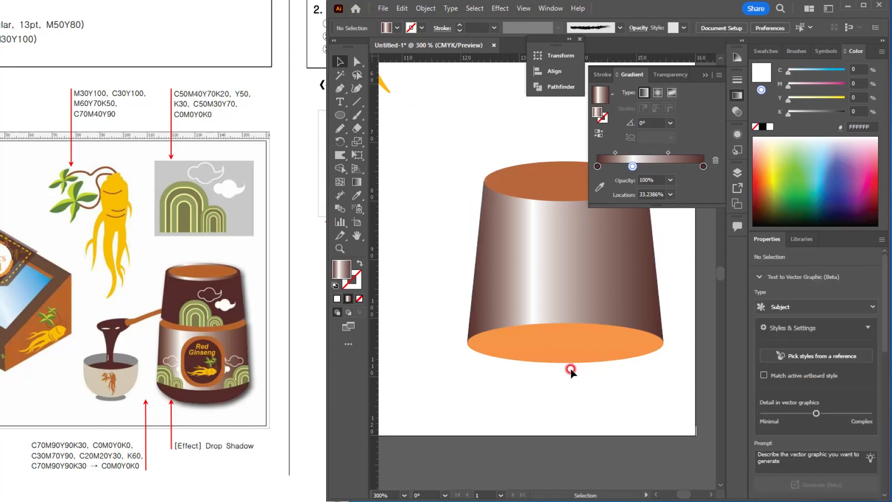
Step: Select the jar's lower ellipse together with the body, sample the body's gradient onto both with the Eyedropper, and deselect
{"action": "left_click", "coordinate": [573, 358]}
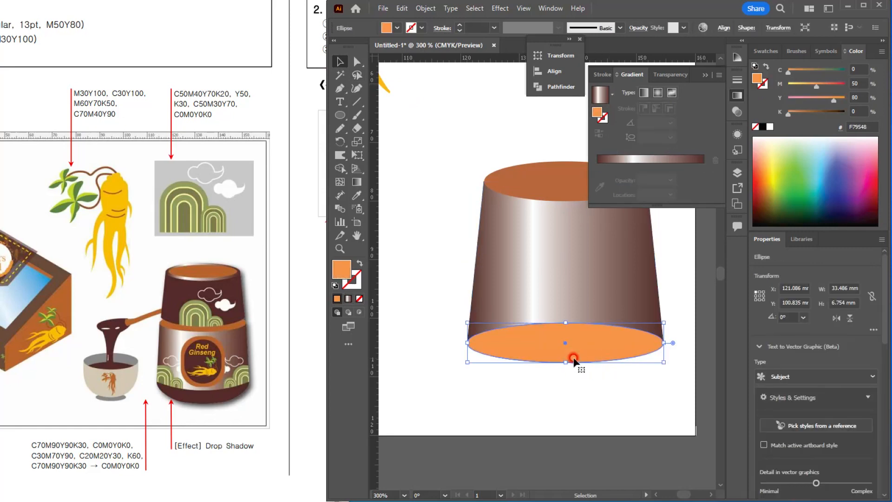
{"action": "key", "text": "ctrl+minus"}
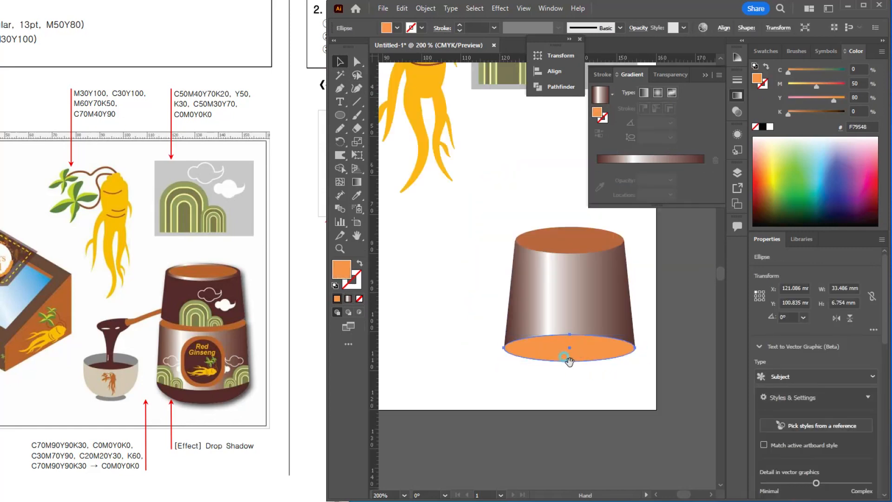
{"action": "left_click", "coordinate": [550, 330]}
{"action": "left_click", "coordinate": [563, 376], "text": "shift"}
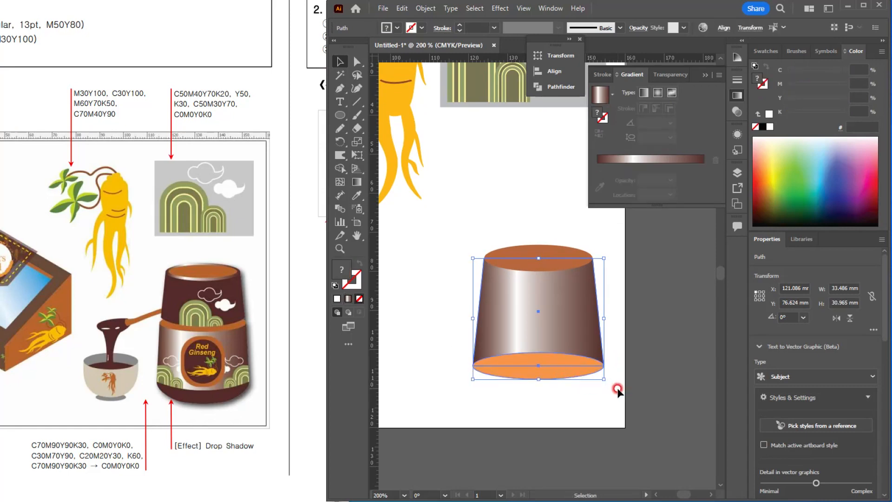
{"action": "key", "text": "i"}
{"action": "left_click", "coordinate": [560, 314]}
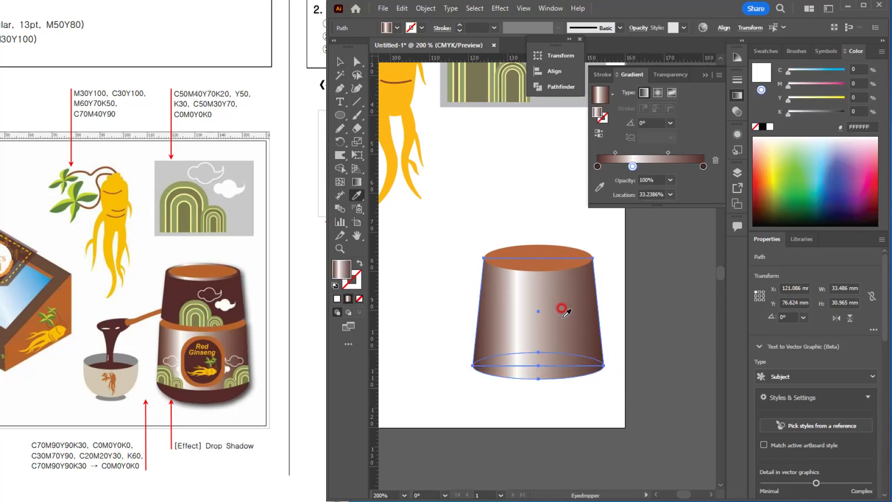
{"action": "left_click", "coordinate": [340, 63]}
{"action": "left_click", "coordinate": [481, 151]}
{"action": "left_click", "coordinate": [621, 436]}
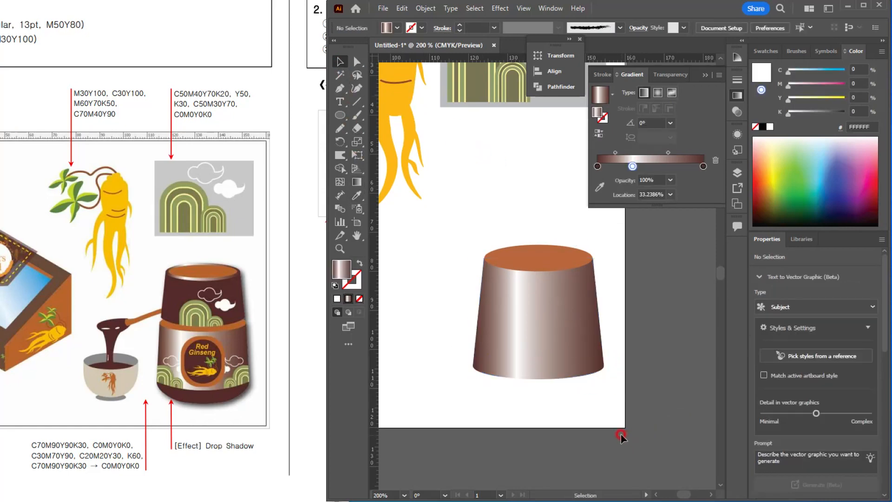
Step: Select the whole jar shape and stretch it slightly wider and shorter
{"action": "left_click", "coordinate": [551, 354]}
{"action": "left_click", "coordinate": [578, 421]}
{"action": "scroll", "coordinate": [539, 283], "scroll_direction": "up", "scroll_amount": 1}
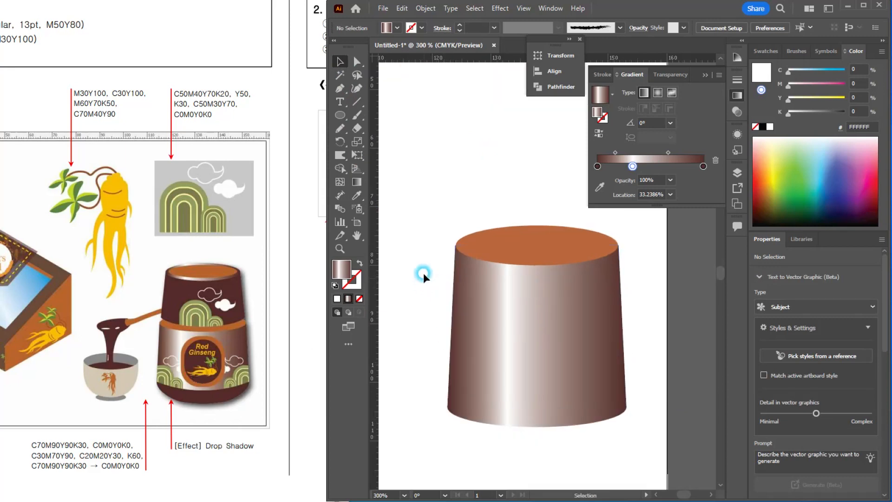
{"action": "left_click_drag", "start_coordinate": [425, 248], "coordinate": [585, 409]}
{"action": "scroll", "coordinate": [591, 325], "scroll_direction": "down", "scroll_amount": 2}
{"action": "left_click_drag", "start_coordinate": [581, 336], "coordinate": [585, 326]}
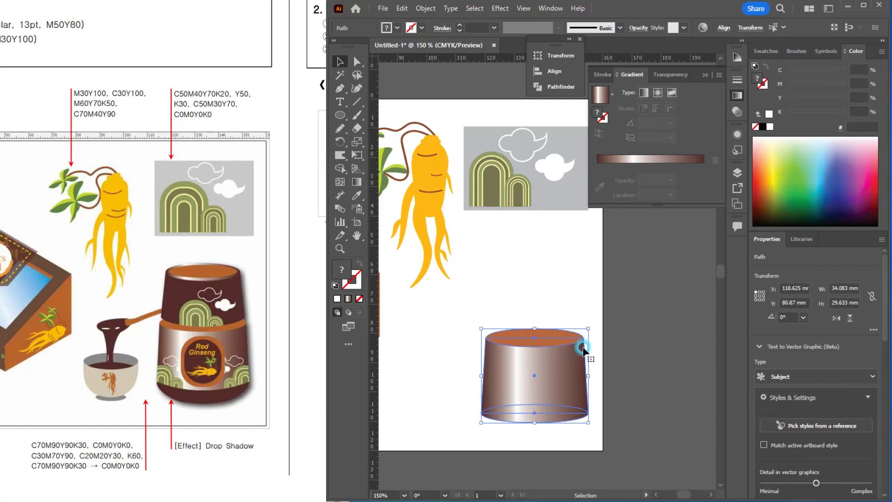
Step: Duplicate the jar upward as its lid, scale the copy to about 31 × 28 mm and seat it on the jar's top
{"action": "left_click_drag", "start_coordinate": [543, 400], "coordinate": [512, 309], "text": "alt+shift"}
{"action": "scroll", "coordinate": [511, 218], "scroll_direction": "up", "scroll_amount": 1}
{"action": "left_click_drag", "start_coordinate": [575, 254], "coordinate": [565, 261], "text": "alt"}
{"action": "left_click_drag", "start_coordinate": [528, 313], "coordinate": [527, 333]}
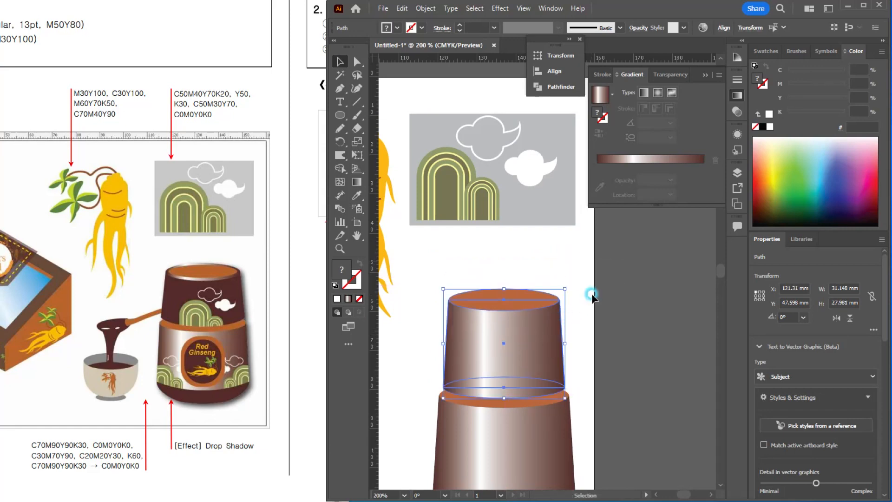
Step: Select the lid's body and its lower ellipse and set their gradient's middle colour stop to C70 M90 Y90 K30
{"action": "left_click", "coordinate": [475, 338]}
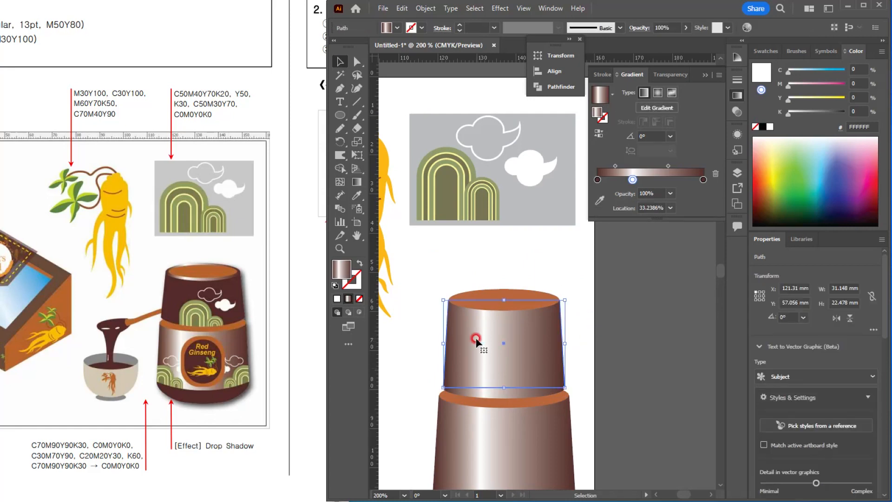
{"action": "left_click", "coordinate": [483, 389], "text": "shift"}
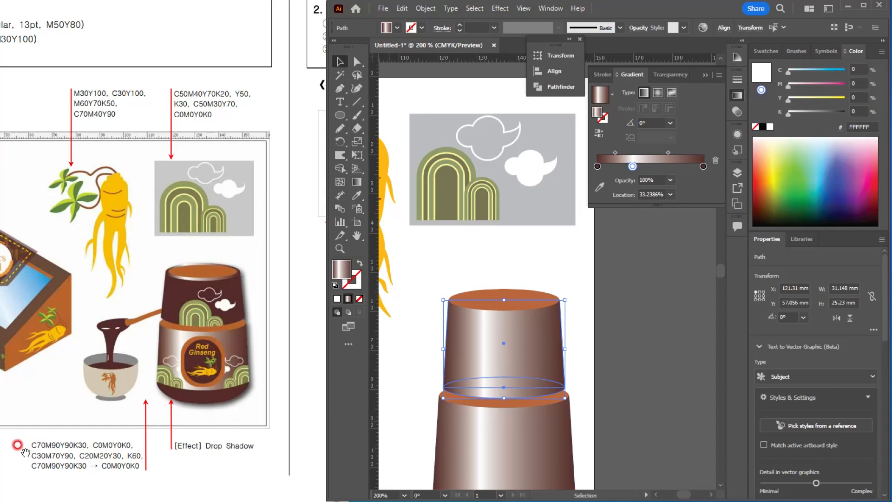
{"action": "left_click", "coordinate": [859, 69]}
{"action": "type", "text": "70"}
{"action": "key", "text": "Tab"}
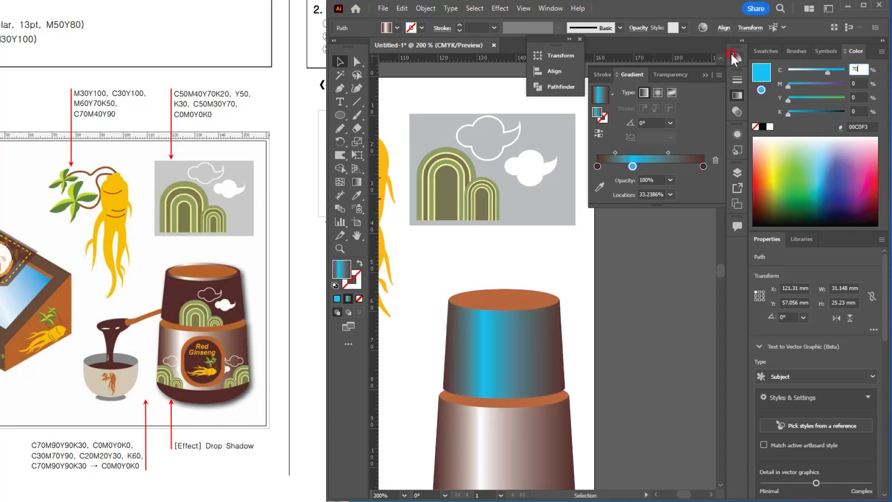
{"action": "type", "text": "90"}
{"action": "key", "text": "Tab"}
{"action": "type", "text": "90"}
{"action": "key", "text": "Tab"}
{"action": "type", "text": "30"}
{"action": "key", "text": "Return"}
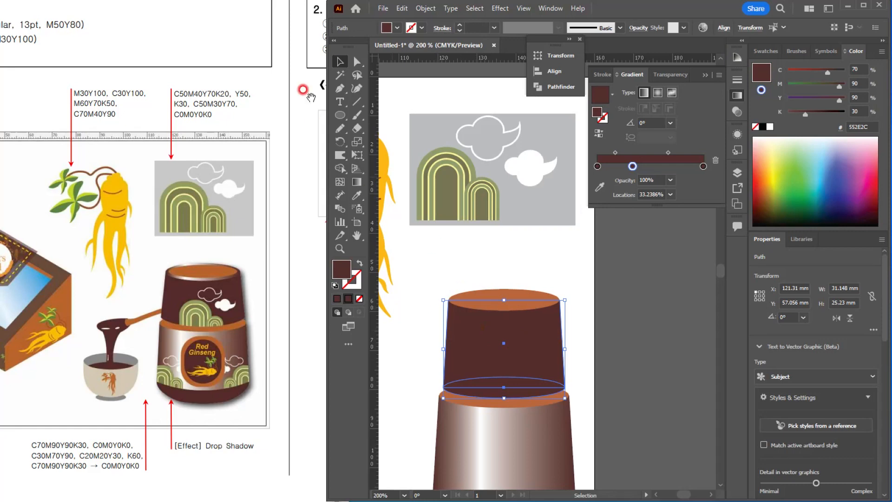
Step: Select the orange ellipse on top of the lid
{"action": "left_click", "coordinate": [510, 317]}
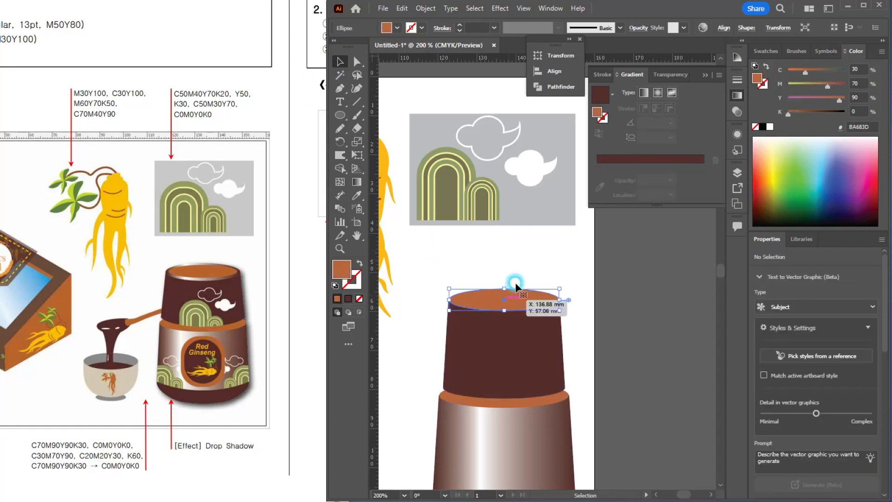
{"action": "key", "text": "ctrl+="}
{"action": "key", "text": "ctrl+="}
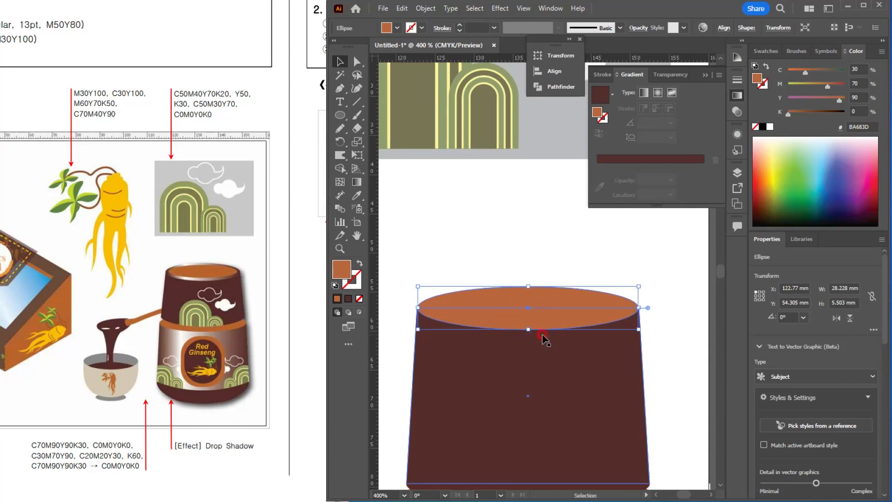
{"action": "left_click", "coordinate": [426, 9]}
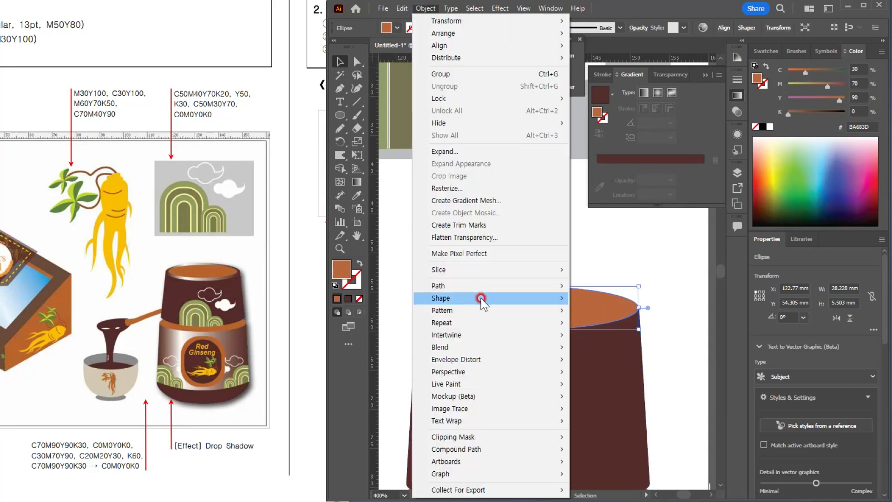
{"action": "mouse_move", "coordinate": [508, 286]}
{"action": "left_click", "coordinate": [599, 323]}
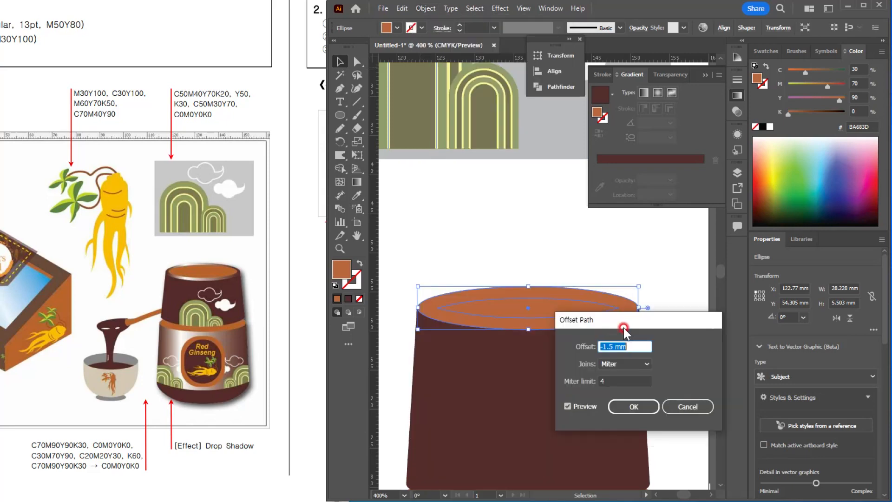
{"action": "type", "text": "-1"}
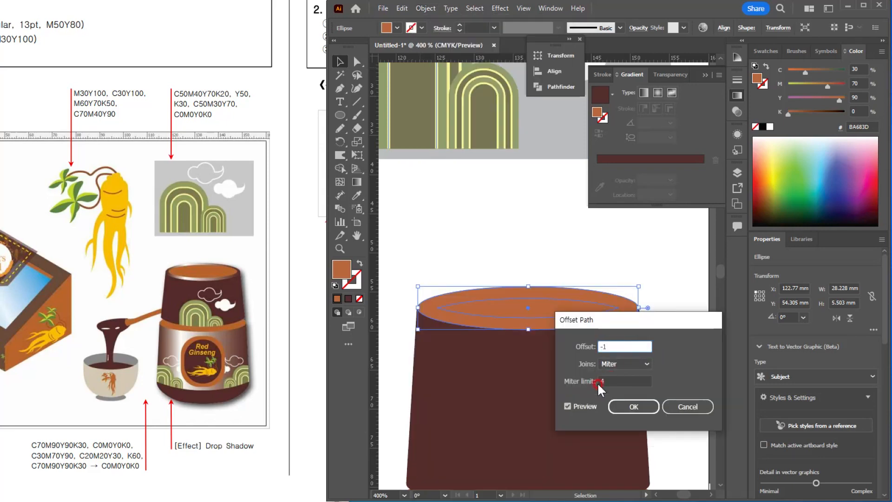
{"action": "left_click", "coordinate": [580, 405]}
{"action": "left_click", "coordinate": [580, 405]}
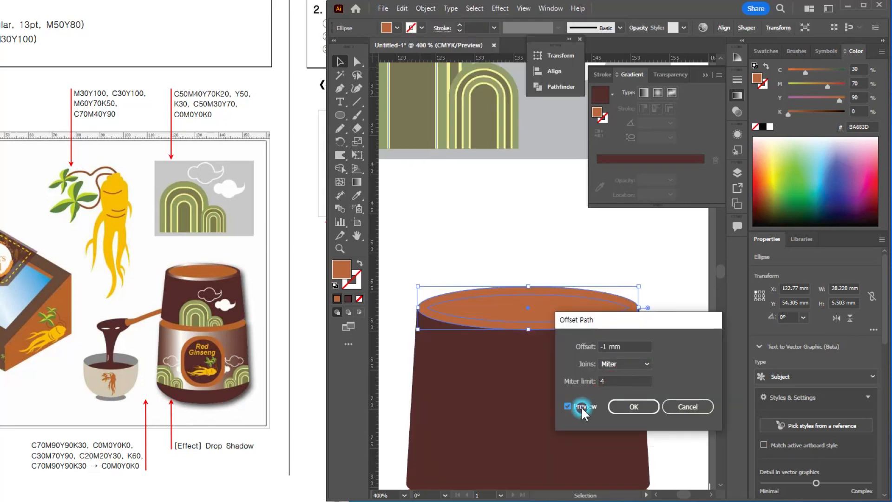
{"action": "left_click", "coordinate": [674, 406]}
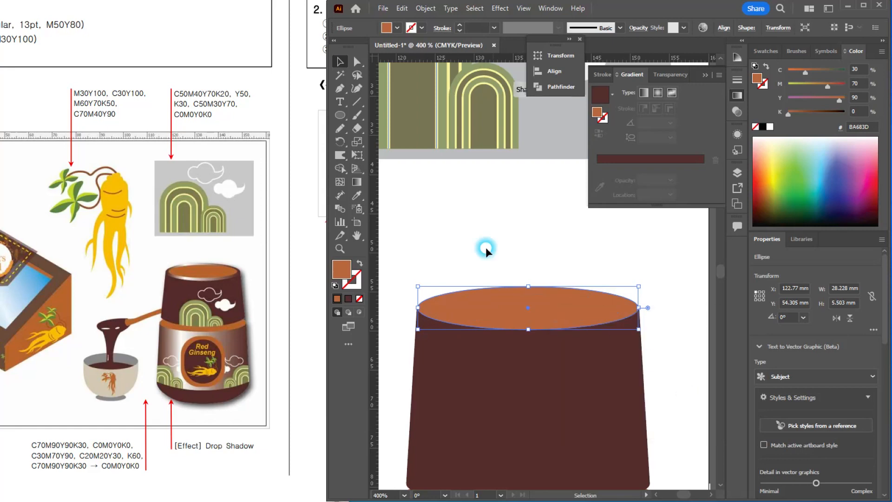
Step: Duplicate the lid's top ellipse in front, shrink the copy about its centre to about 25 × 4.4 mm, and deselect it
{"action": "key", "text": "ctrl+c"}
{"action": "key", "text": "ctrl+f"}
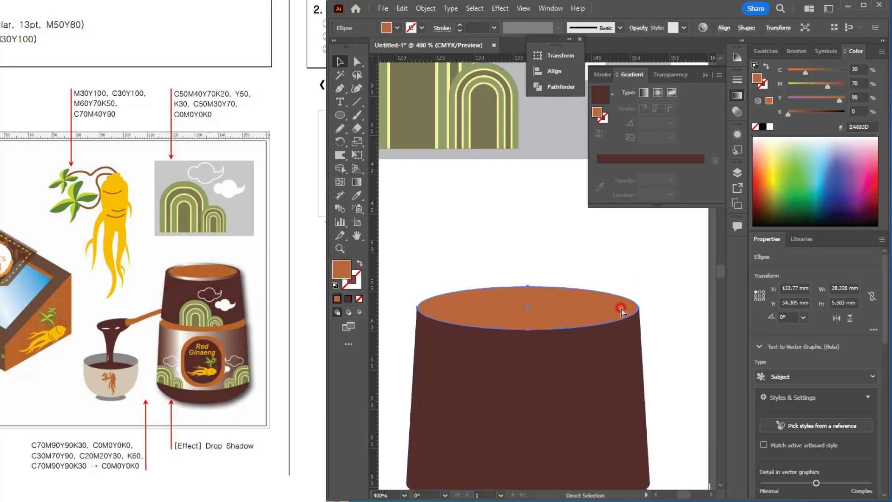
{"action": "left_click_drag", "start_coordinate": [636, 284], "coordinate": [627, 308]}
{"action": "left_click", "coordinate": [481, 254]}
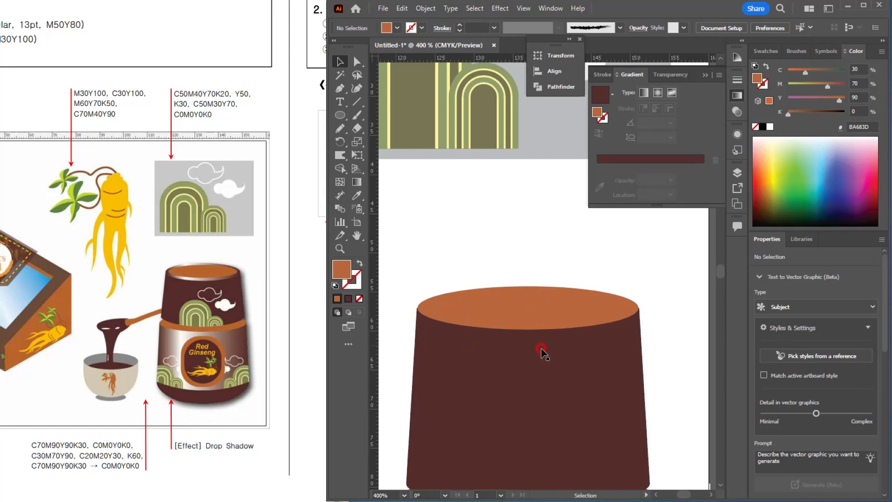
Step: Sample the jar body's brown-and-white gradient onto the lid's outer top ellipse with the Eyedropper and deselect it
{"action": "left_click", "coordinate": [425, 309]}
{"action": "scroll", "coordinate": [457, 310], "scroll_direction": "down", "scroll_amount": 2}
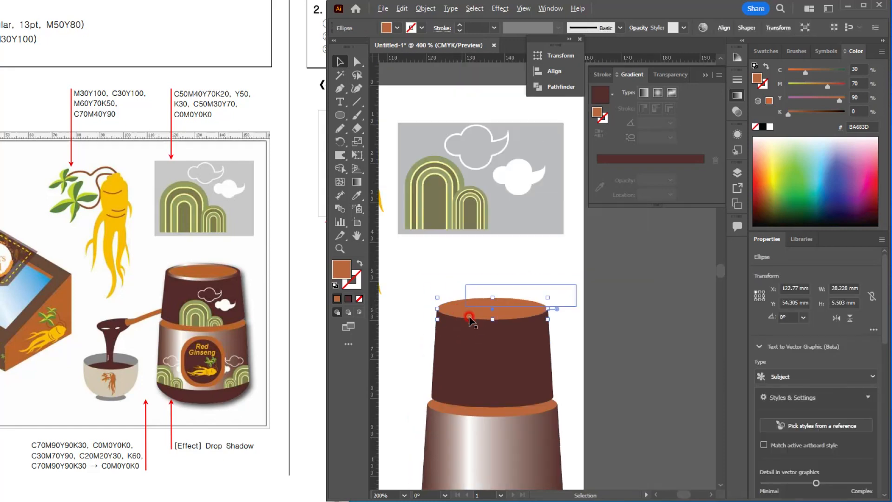
{"action": "left_click_drag", "start_coordinate": [496, 349], "coordinate": [522, 294]}
{"action": "left_click", "coordinate": [528, 300]}
{"action": "key", "text": "i"}
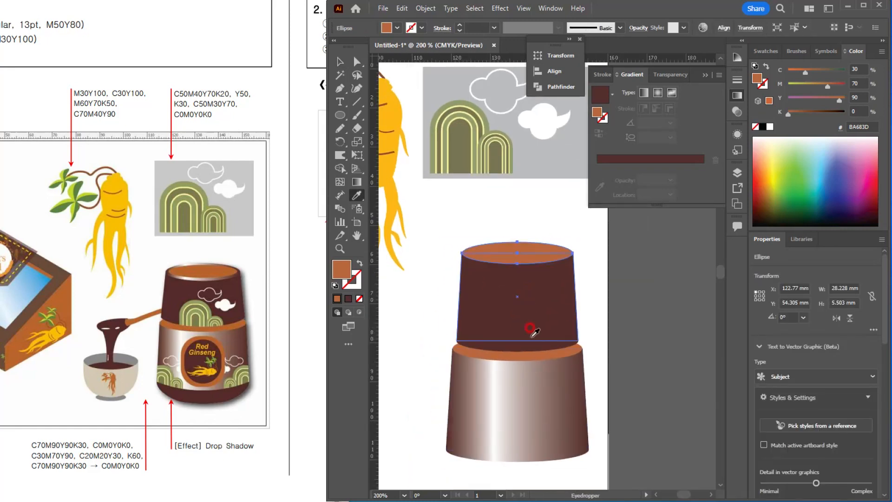
{"action": "left_click", "coordinate": [517, 388]}
{"action": "left_click", "coordinate": [339, 61]}
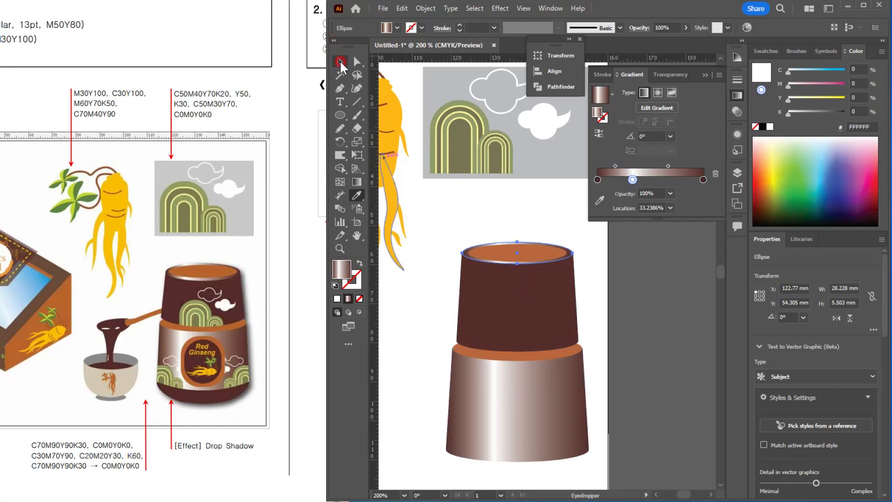
{"action": "left_click", "coordinate": [546, 215]}
Step: Fine-tune the size of the lid's inner orange ellipse inside the gradient rim and deselect it
{"action": "scroll", "coordinate": [539, 220], "scroll_direction": "up", "scroll_amount": 1}
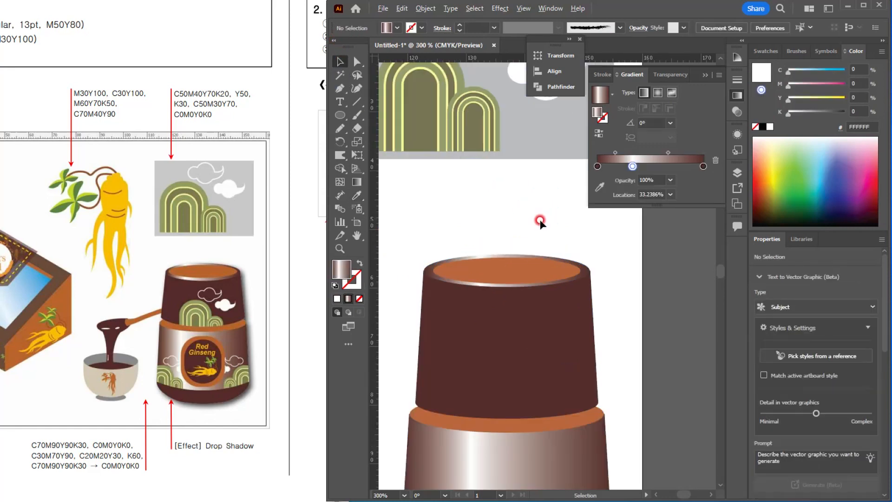
{"action": "scroll", "coordinate": [540, 220], "scroll_direction": "up", "scroll_amount": 1}
{"action": "left_click", "coordinate": [553, 293]}
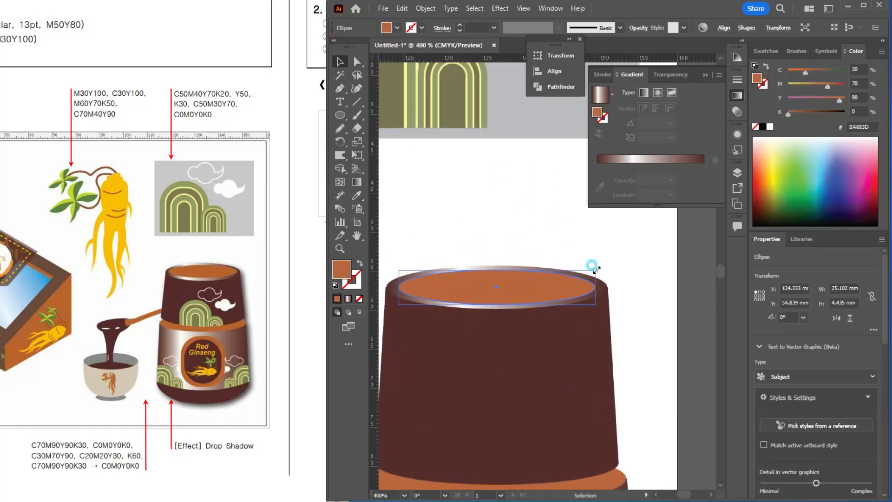
{"action": "left_click_drag", "start_coordinate": [596, 269], "coordinate": [597, 288]}
{"action": "left_click", "coordinate": [487, 231]}
{"action": "scroll", "coordinate": [557, 267], "scroll_direction": "down", "scroll_amount": 2}
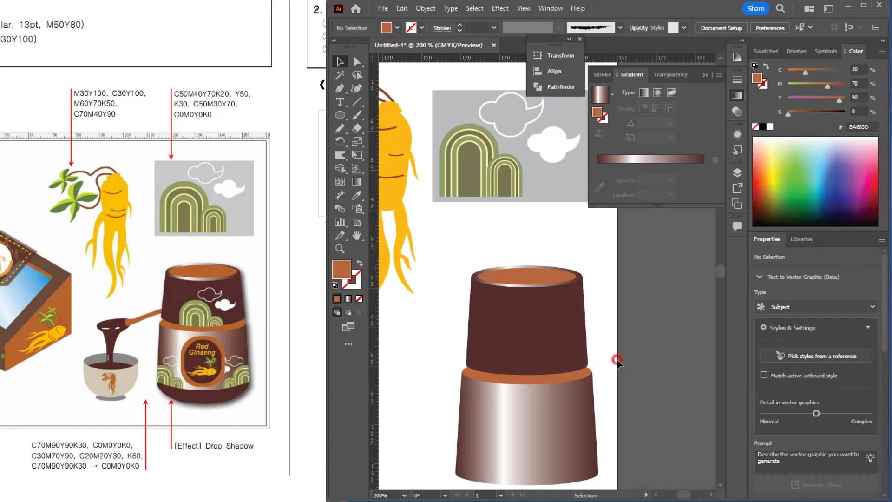
{"action": "left_click_drag", "start_coordinate": [617, 424], "coordinate": [513, 305]}
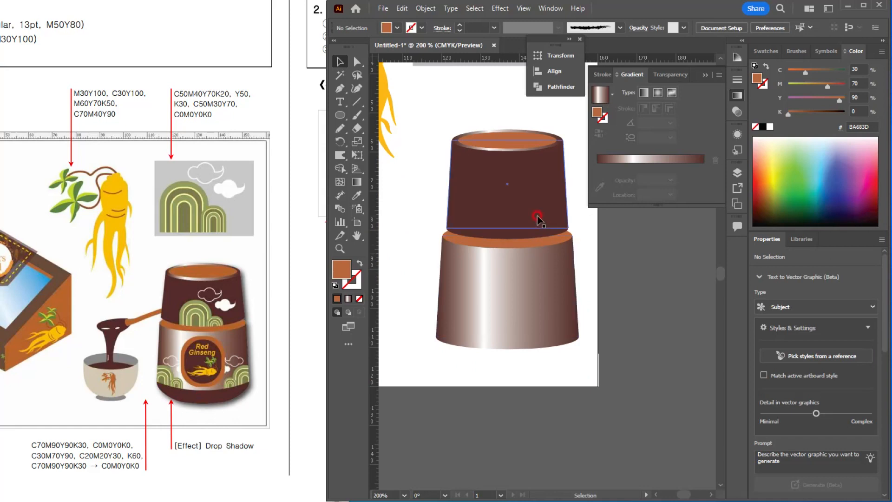
Step: Draw an ellipse about 36.5 × 19 mm centred on the jar body's lower edge and sample the lid's dark brown onto it
{"action": "left_click", "coordinate": [343, 118]}
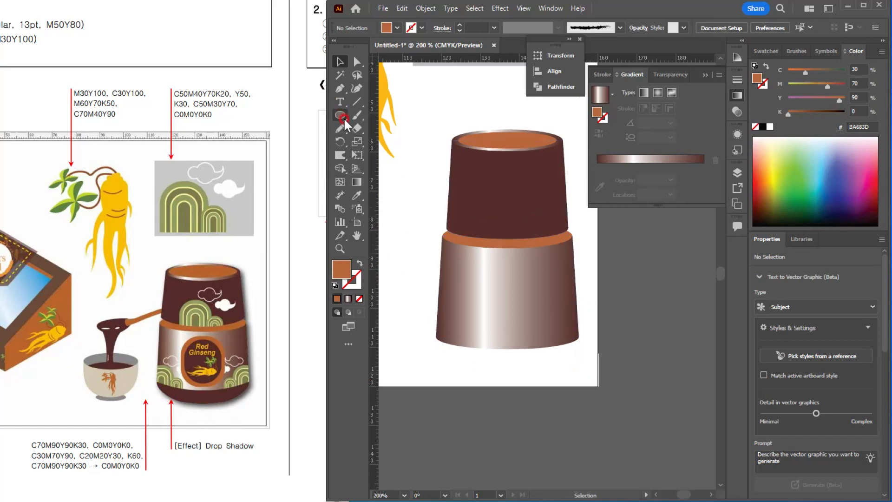
{"action": "left_click", "coordinate": [587, 379]}
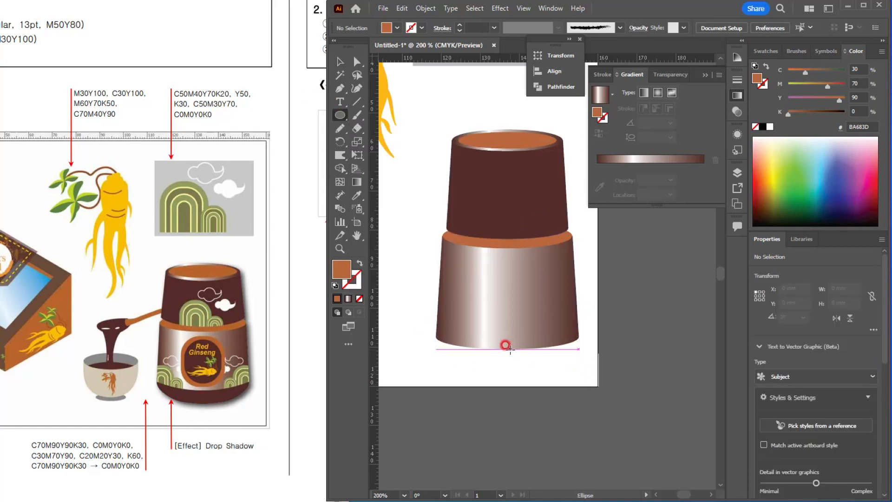
{"action": "left_click_drag", "start_coordinate": [508, 346], "coordinate": [577, 386]}
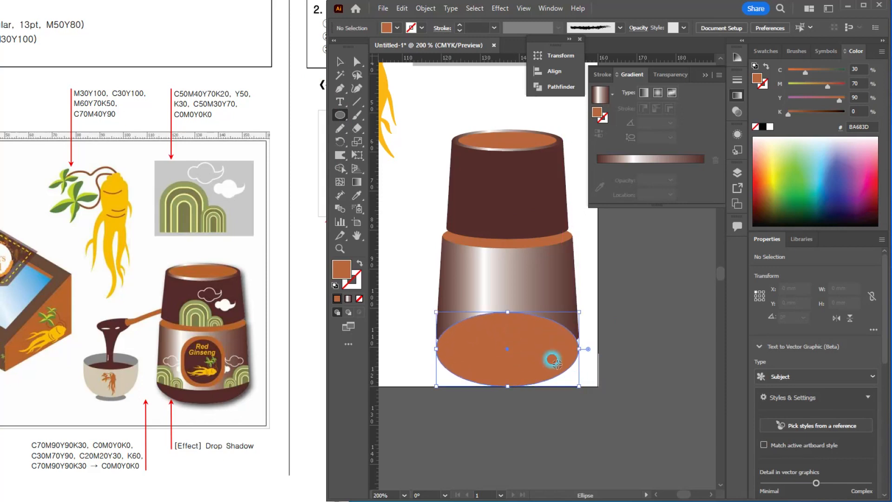
{"action": "key", "text": "i"}
{"action": "left_click", "coordinate": [501, 185]}
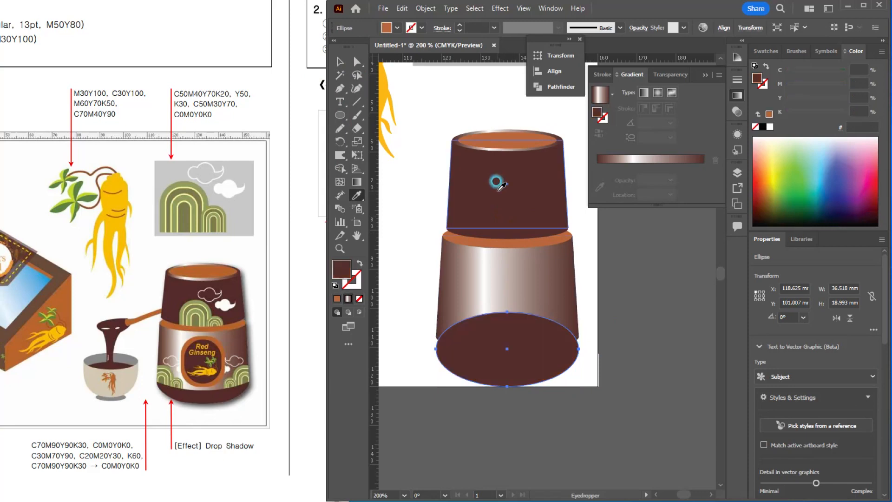
Step: Send the dark brown ellipse behind the jar body, adjust it so only a shallow curved base shows below, and deselect it
{"action": "key", "text": "v"}
{"action": "key", "text": "ctrl+["}
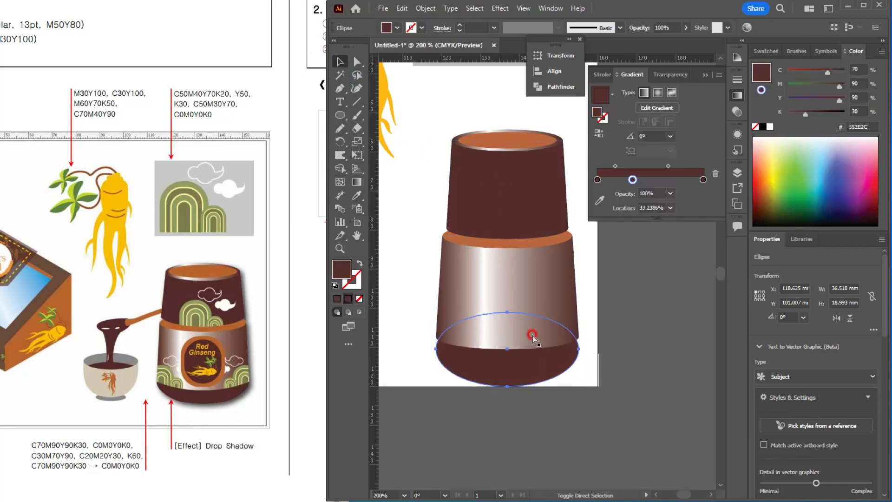
{"action": "left_click", "coordinate": [533, 426]}
{"action": "left_click", "coordinate": [513, 372]}
{"action": "key", "text": "ctrl+]"}
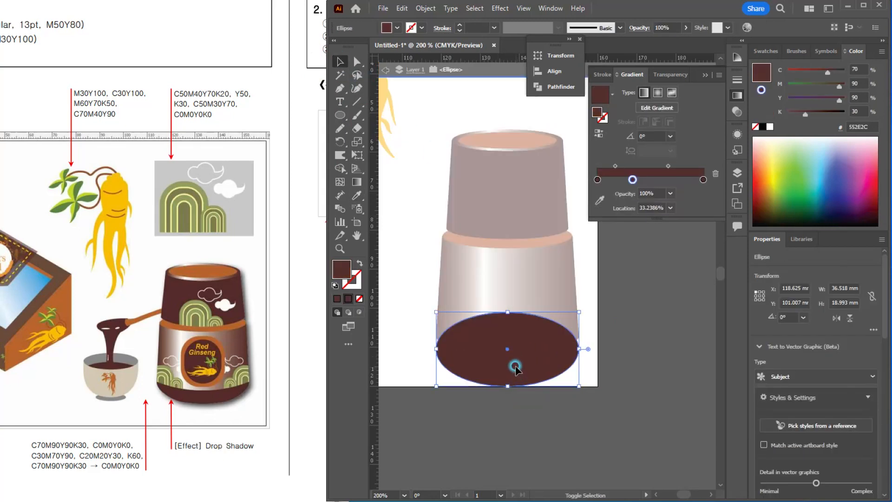
{"action": "key", "text": "ctrl+["}
{"action": "mouse_move", "coordinate": [507, 370]}
{"action": "left_mouse_down"}
{"action": "mouse_move", "coordinate": [507, 358]}
{"action": "mouse_move", "coordinate": [512, 377]}
{"action": "left_mouse_up"}
{"action": "scroll", "coordinate": [508, 357], "scroll_direction": "up", "scroll_amount": 1}
{"action": "left_click", "coordinate": [558, 418]}
{"action": "scroll", "coordinate": [567, 415], "scroll_direction": "down", "scroll_amount": 2}
{"action": "scroll", "coordinate": [253, 334], "scroll_direction": "up", "scroll_amount": 1}
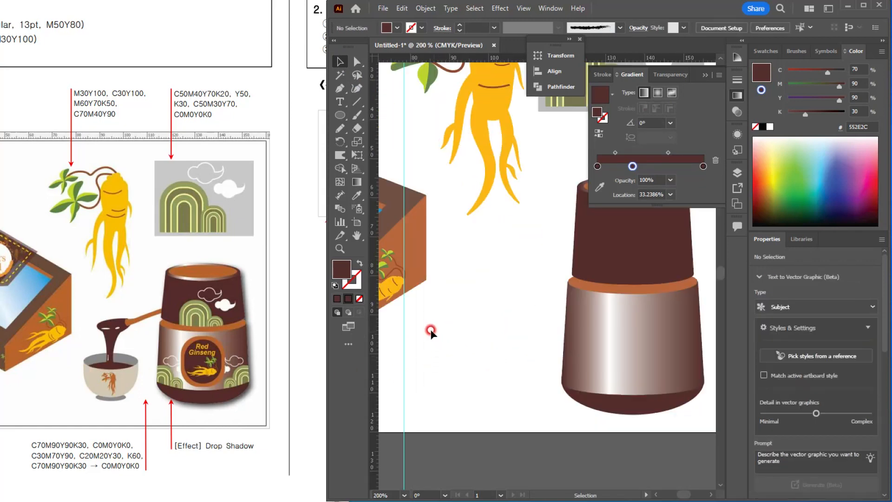
Step: Draw a rounded rectangle about 20.6 × 23.7 mm beside the jar and round its corners to the maximum
{"action": "left_click_drag", "start_coordinate": [447, 313], "coordinate": [542, 389]}
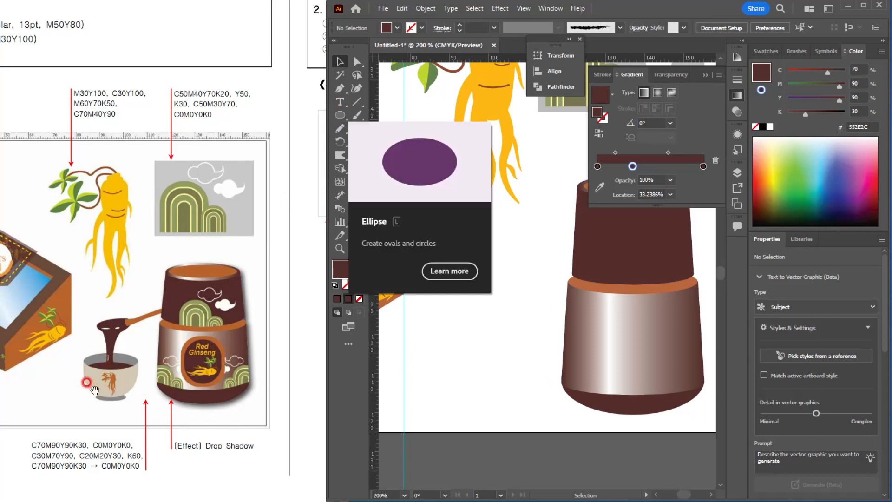
{"action": "left_click", "coordinate": [338, 118]}
{"action": "left_click_drag", "start_coordinate": [338, 118], "coordinate": [400, 121]}
{"action": "left_click_drag", "start_coordinate": [451, 293], "coordinate": [531, 386]}
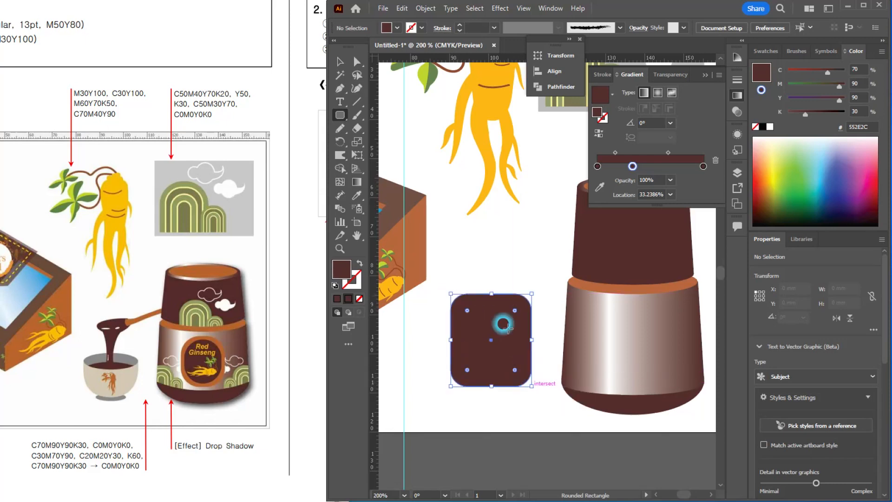
{"action": "left_click", "coordinate": [356, 61]}
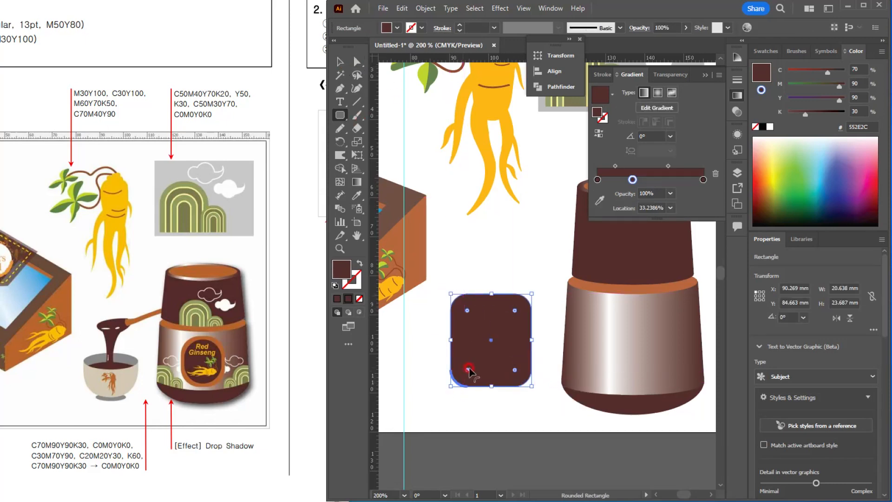
{"action": "left_click_drag", "start_coordinate": [468, 370], "coordinate": [563, 360]}
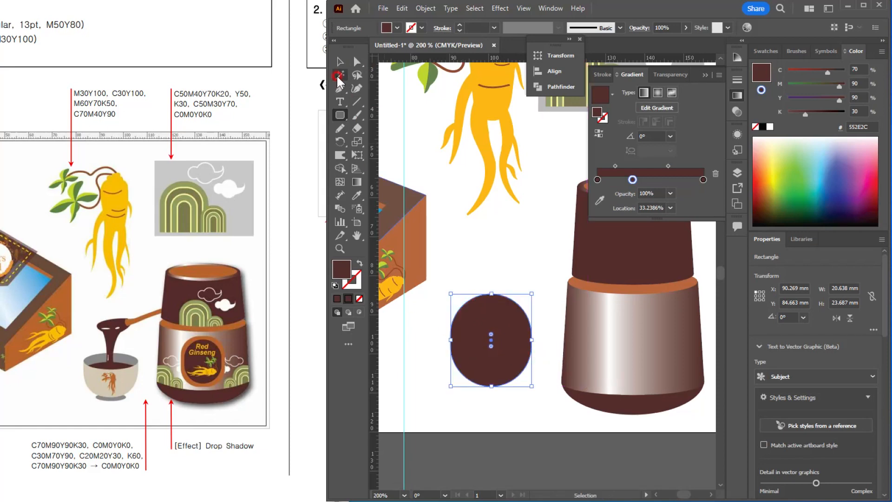
Step: Reset the rounded shape to the default white fill and 1 pt black stroke
{"action": "left_click_drag", "start_coordinate": [344, 122], "coordinate": [395, 136]}
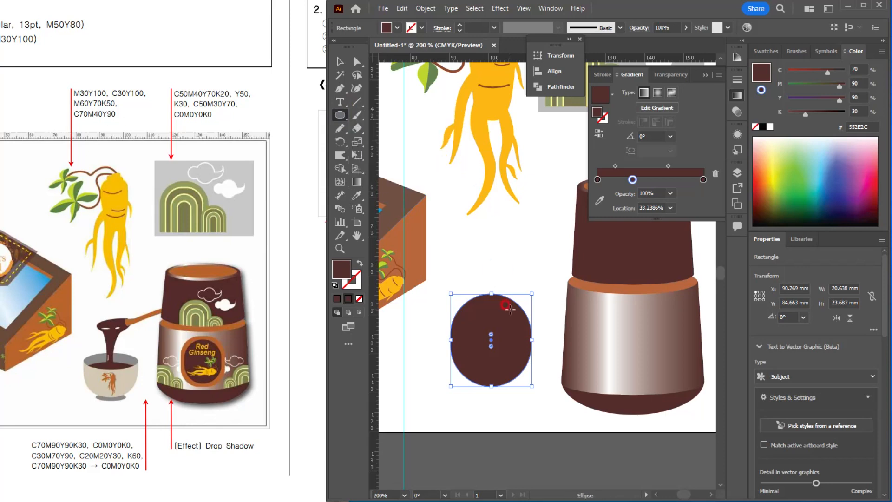
{"action": "scroll", "coordinate": [499, 264], "scroll_direction": "up", "scroll_amount": 1}
{"action": "key", "text": "d"}
{"action": "scroll", "coordinate": [475, 319], "scroll_direction": "up", "scroll_amount": 2}
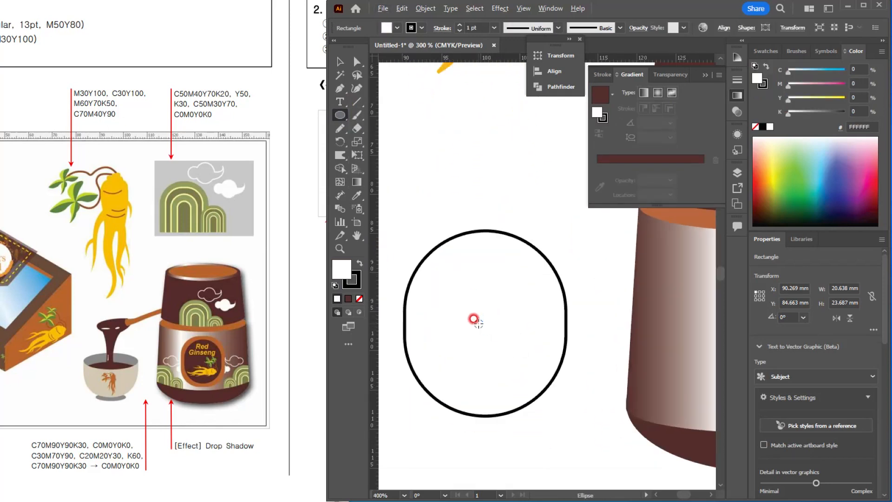
{"action": "scroll", "coordinate": [515, 325], "scroll_direction": "down", "scroll_amount": 1}
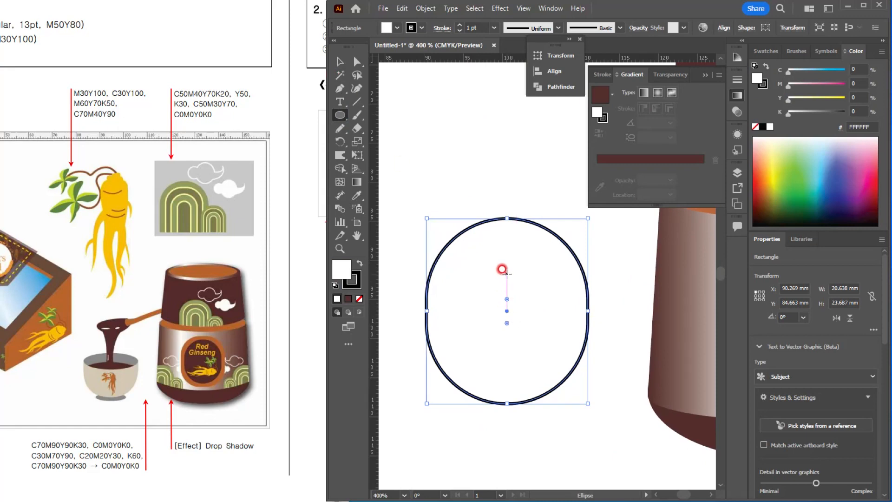
Step: Draw a flat ellipse across the outlined shape, lower it slightly, and widen it to about 20.6 × 7 mm to match the shape's width
{"action": "left_click_drag", "start_coordinate": [506, 274], "coordinate": [586, 302]}
{"action": "left_click", "coordinate": [339, 61]}
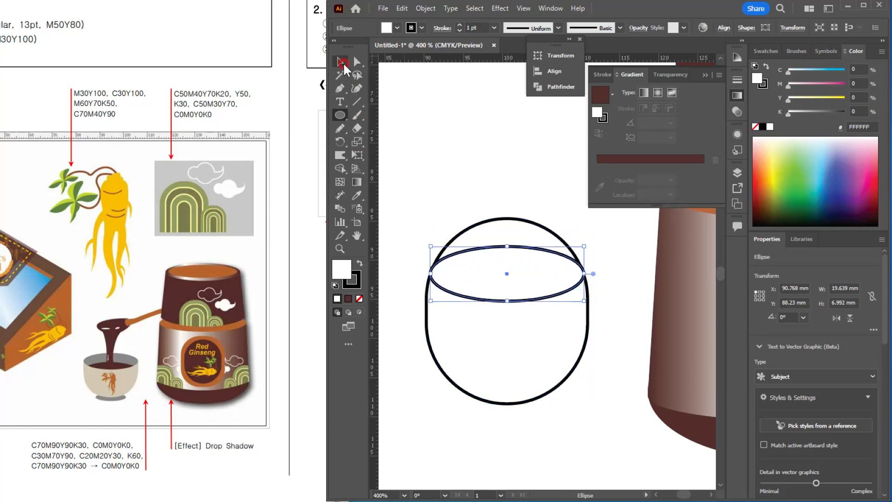
{"action": "left_click", "coordinate": [502, 108]}
{"action": "mouse_move", "coordinate": [520, 281]}
{"action": "left_mouse_down"}
{"action": "mouse_move", "coordinate": [522, 306]}
{"action": "mouse_move", "coordinate": [520, 298]}
{"action": "left_mouse_up"}
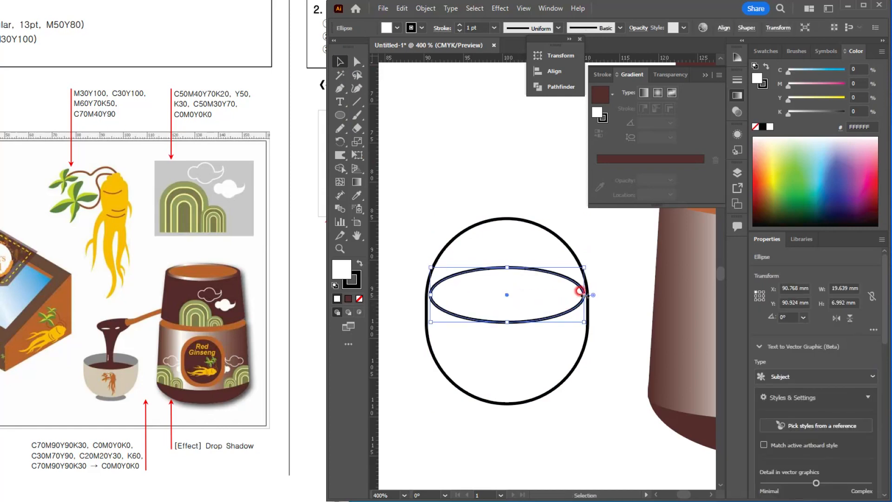
{"action": "left_click_drag", "start_coordinate": [583, 292], "coordinate": [588, 294]}
{"action": "left_click", "coordinate": [616, 241]}
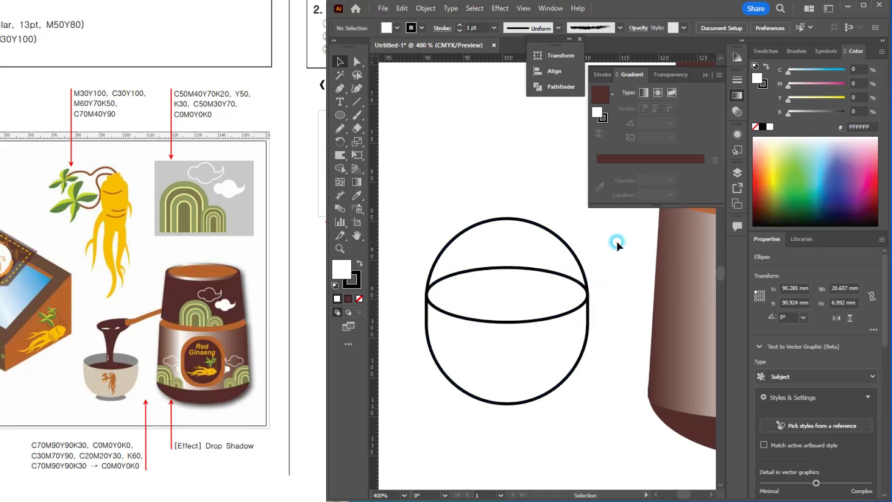
Step: Duplicate the flat ellipse about 3 mm lower and narrow the copy slightly about its centre
{"action": "left_click", "coordinate": [506, 294]}
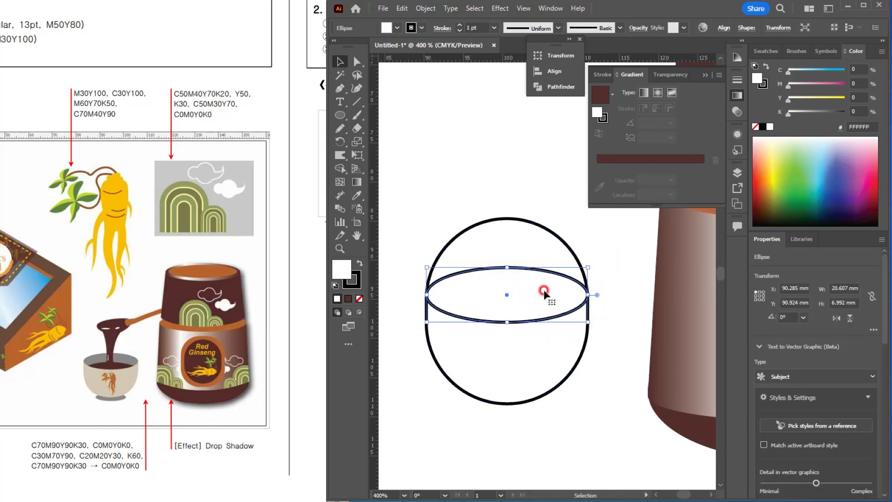
{"action": "left_click_drag", "start_coordinate": [543, 291], "coordinate": [542, 315]}
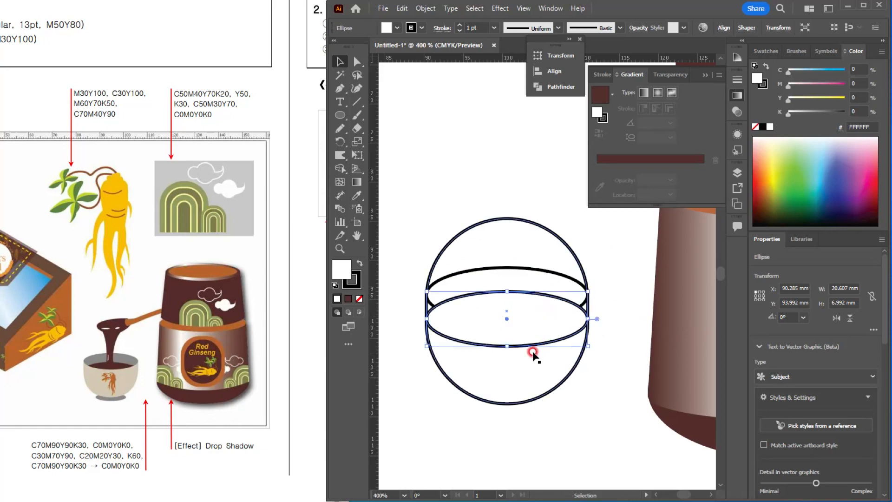
{"action": "mouse_move", "coordinate": [586, 319]}
{"action": "left_mouse_down"}
{"action": "mouse_move", "coordinate": [574, 314]}
{"action": "mouse_move", "coordinate": [581, 319]}
{"action": "left_mouse_up"}
{"action": "left_click", "coordinate": [420, 207]}
Step: Try nudging the large rounded shape's bottom anchor point upward and undo the nudges
{"action": "left_click_drag", "start_coordinate": [420, 207], "coordinate": [576, 409]}
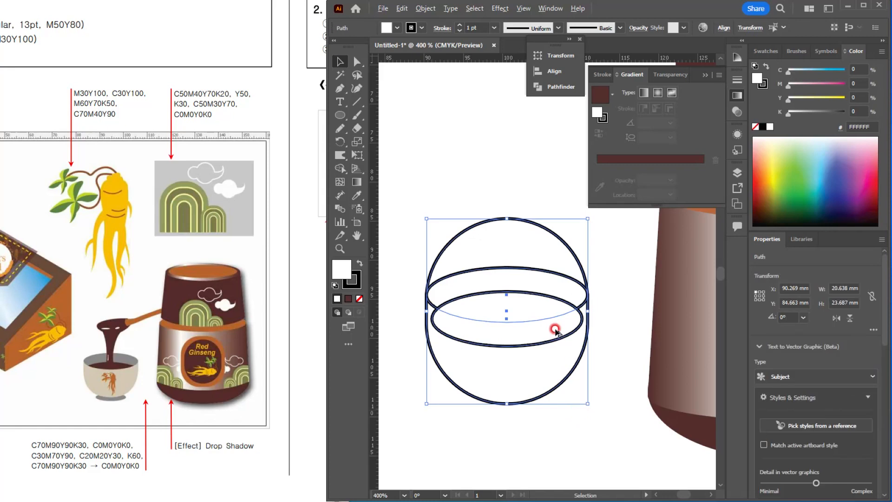
{"action": "left_click_drag", "start_coordinate": [540, 331], "coordinate": [548, 320]}
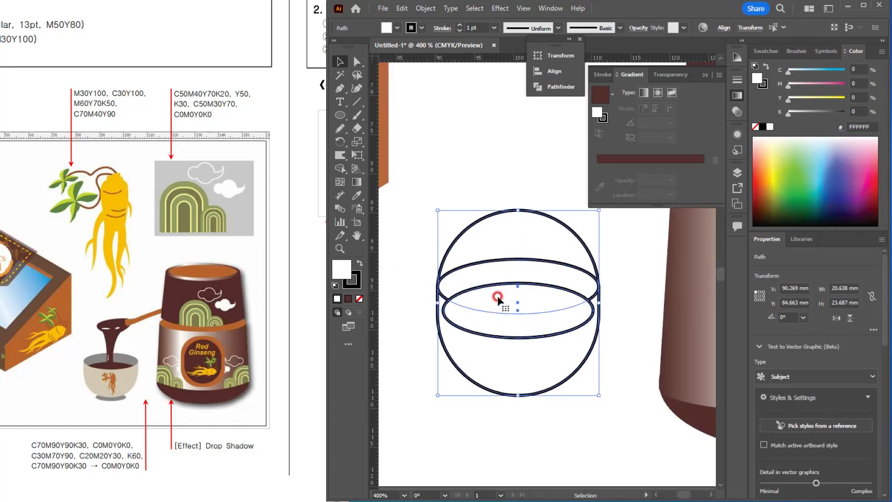
{"action": "left_click", "coordinate": [356, 62]}
{"action": "left_click", "coordinate": [533, 175]}
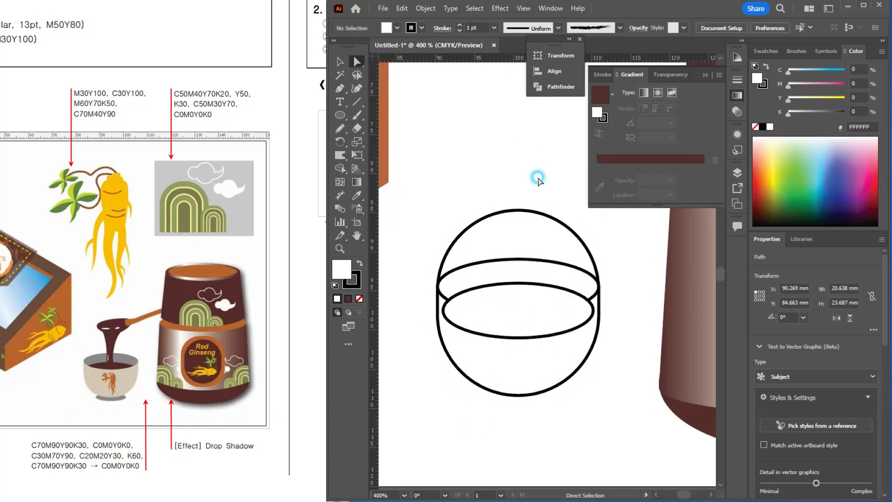
{"action": "left_click", "coordinate": [517, 394]}
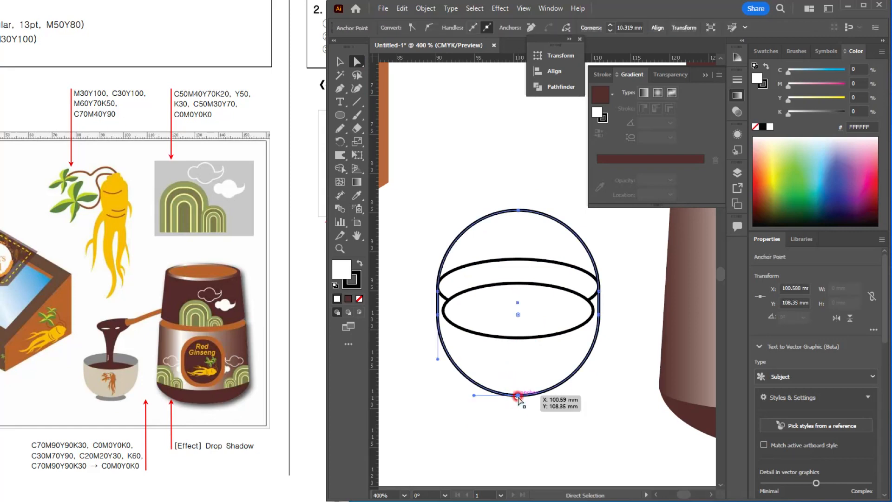
{"action": "key", "text": "Up"}
{"action": "key", "text": "Up"}
{"action": "key", "text": "Up"}
{"action": "key", "text": "ctrl+z"}
{"action": "key", "text": "ctrl+z"}
{"action": "key", "text": "ctrl+z"}
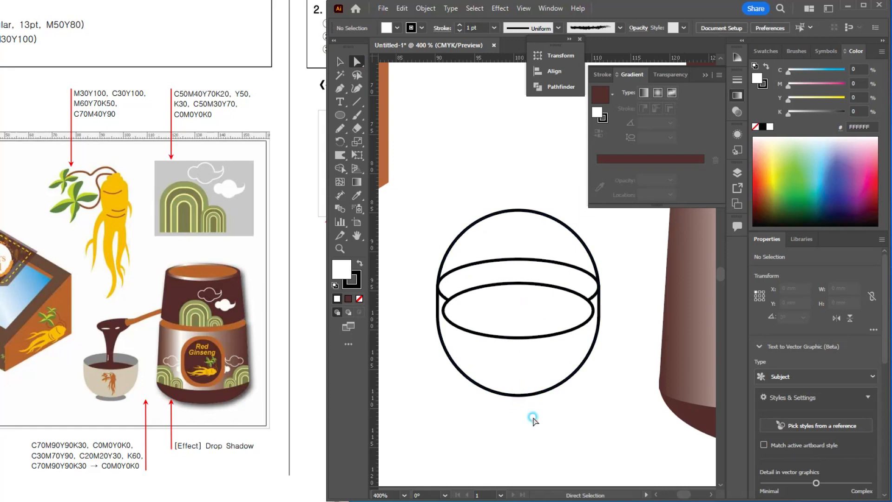
Step: Raise the large shape's bottom curve with Direct Selection to bring its height to about 23 mm, and deselect it
{"action": "left_click", "coordinate": [502, 386]}
{"action": "key", "text": "Up"}
{"action": "key", "text": "Up"}
{"action": "key", "text": "Up"}
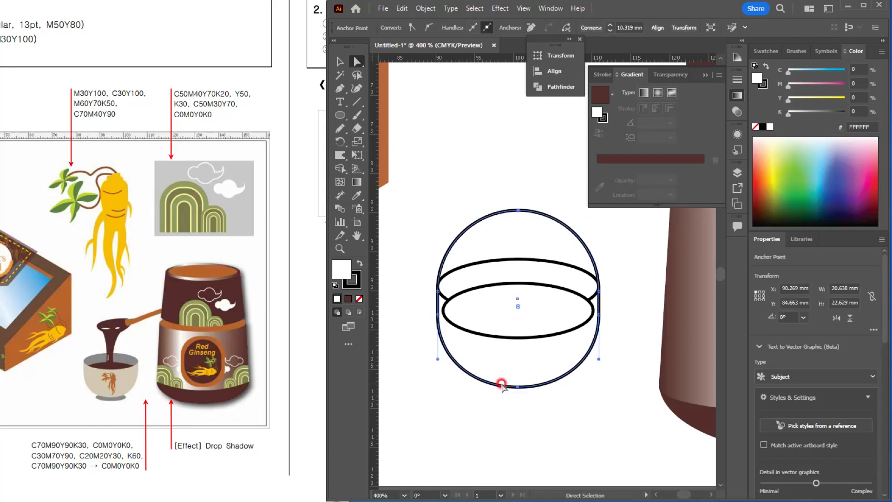
{"action": "key", "text": "Down"}
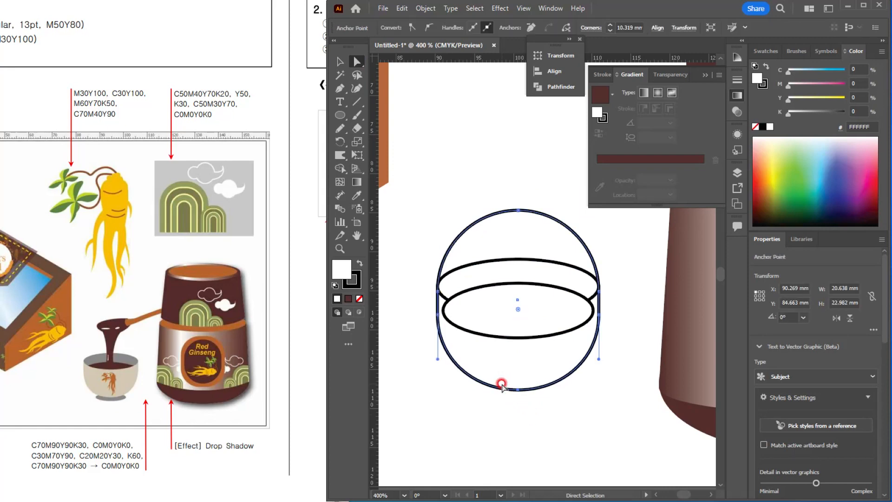
{"action": "left_click", "coordinate": [340, 61]}
{"action": "left_click", "coordinate": [530, 188]}
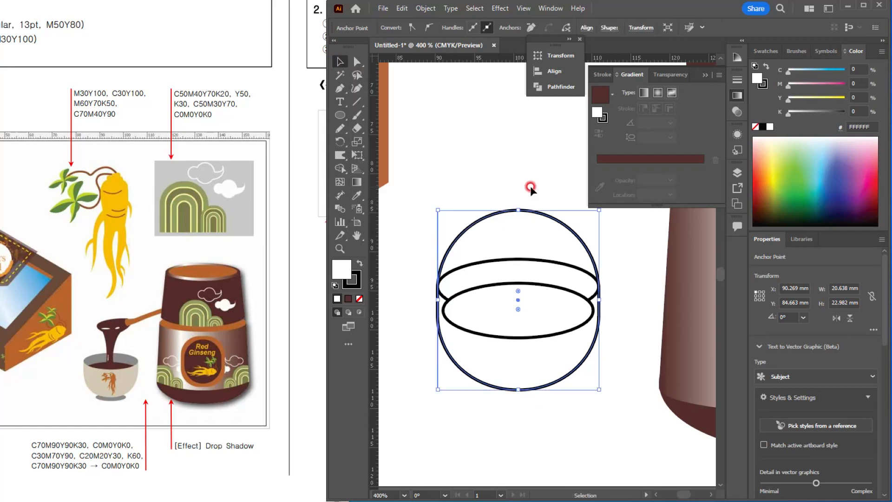
Step: Use Shape Builder on all three shapes to merge the lower areas into a bowl and remove the dome above the rim
{"action": "left_click_drag", "start_coordinate": [445, 201], "coordinate": [593, 383]}
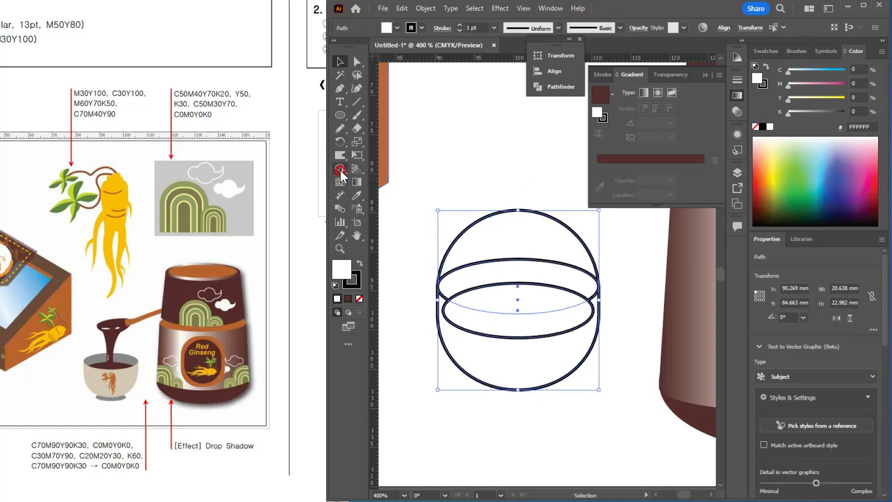
{"action": "left_click_drag", "start_coordinate": [339, 169], "coordinate": [389, 166]}
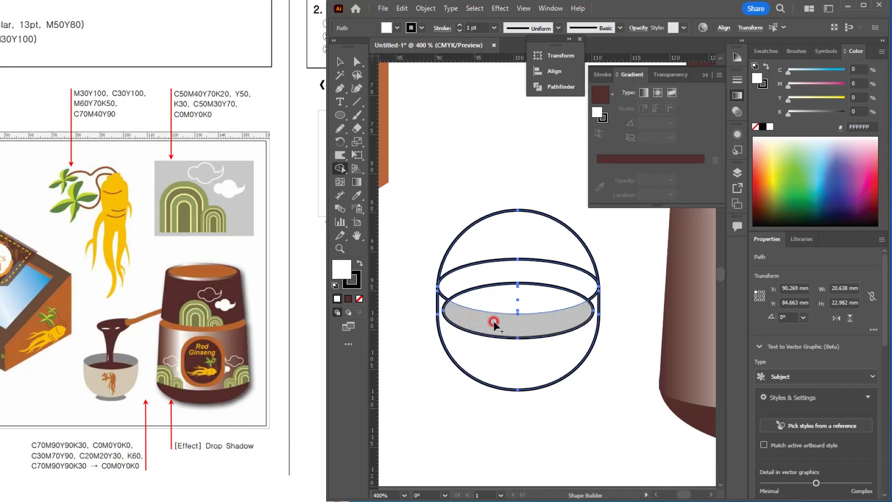
{"action": "left_click_drag", "start_coordinate": [500, 325], "coordinate": [511, 370]}
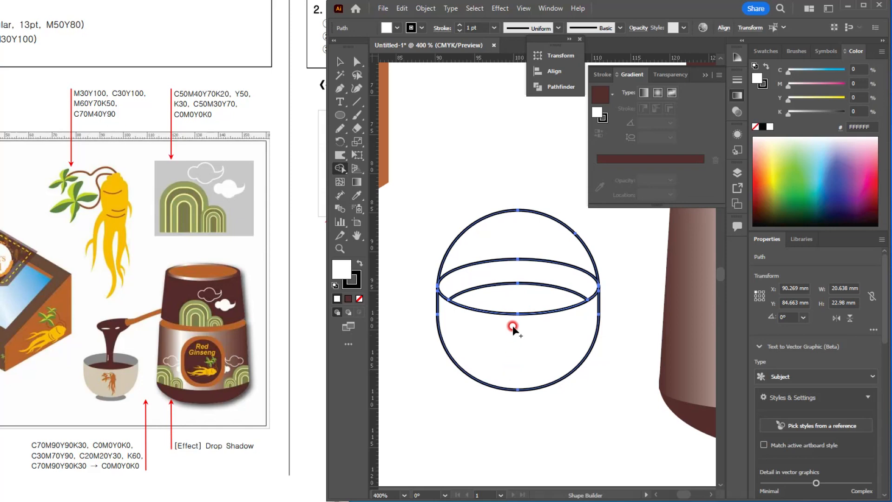
{"action": "left_click", "coordinate": [514, 233], "text": "alt"}
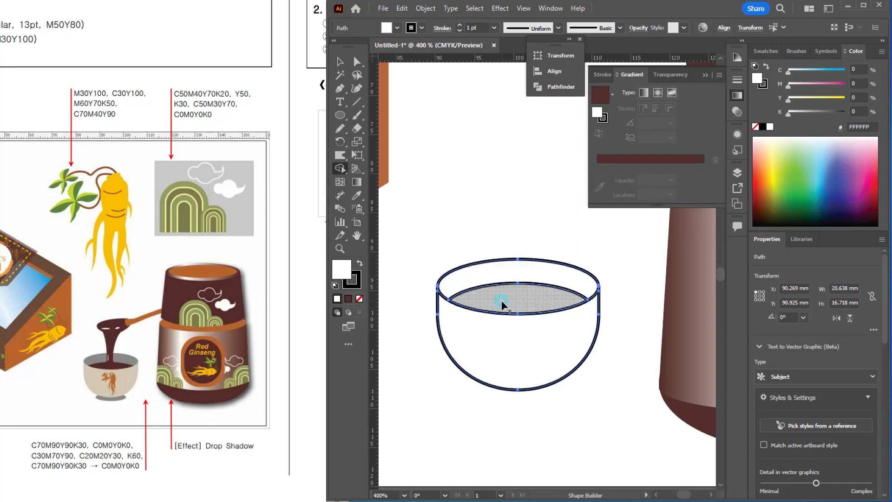
{"action": "left_click", "coordinate": [340, 62]}
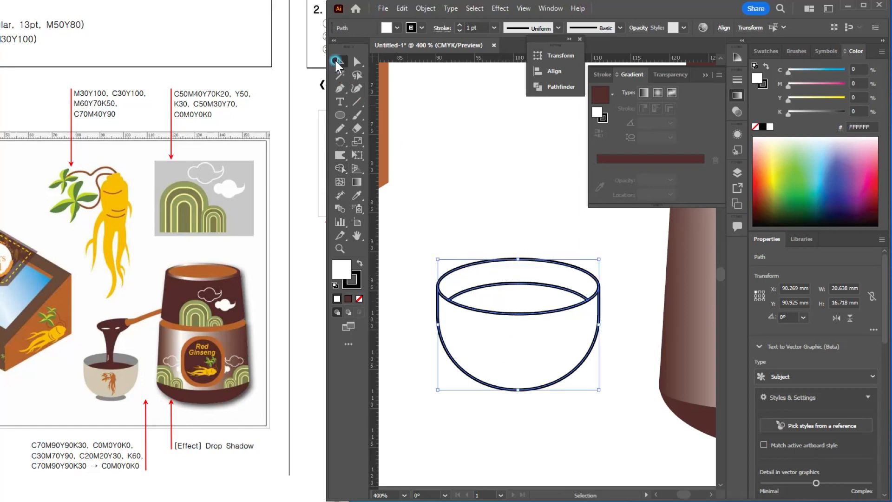
{"action": "left_click", "coordinate": [496, 140]}
Step: Try moving the bowl's upper rim piece upward, undo the change, and deselect everything
{"action": "left_click_drag", "start_coordinate": [534, 273], "coordinate": [534, 234]}
{"action": "left_click", "coordinate": [549, 267]}
{"action": "key", "text": "ctrl+z"}
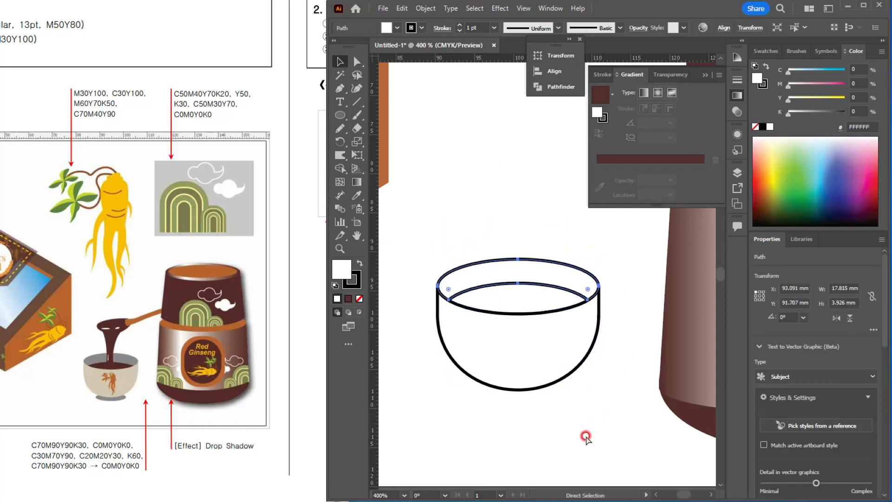
{"action": "left_click", "coordinate": [582, 431]}
Step: Fill the bowl's upper rim piece with K60 gray and remove its stroke
{"action": "left_click", "coordinate": [496, 269]}
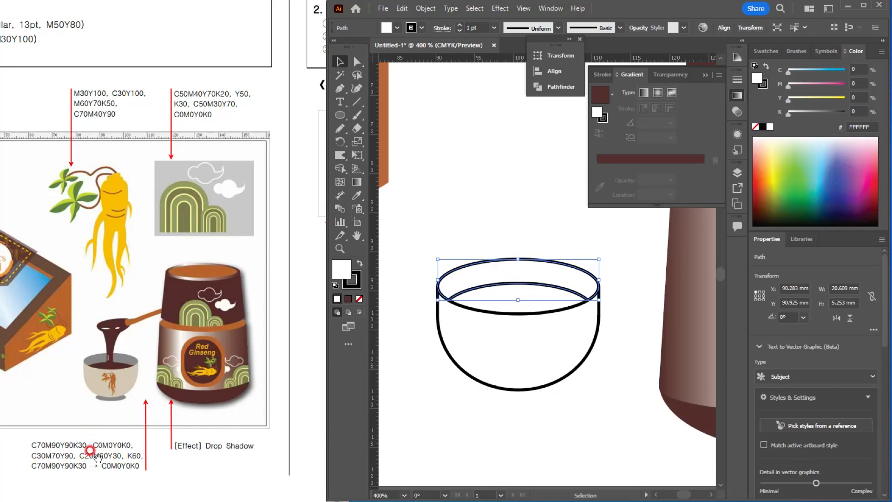
{"action": "left_click", "coordinate": [774, 51]}
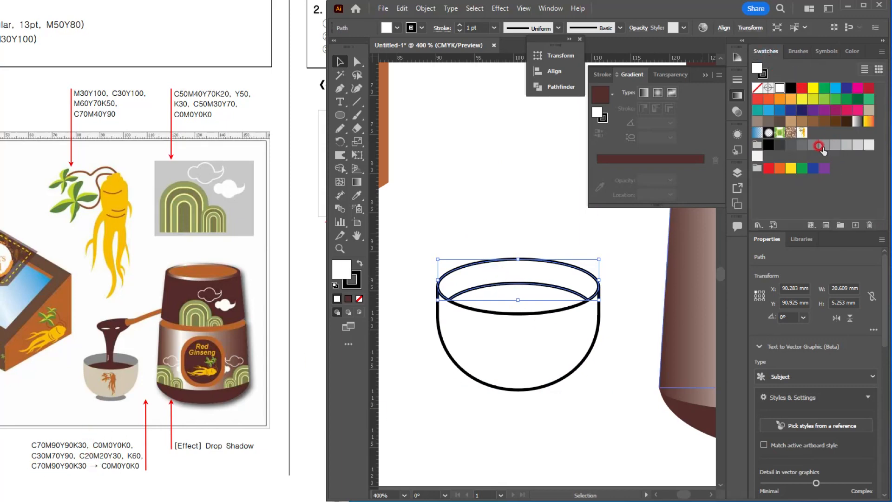
{"action": "left_click", "coordinate": [816, 147]}
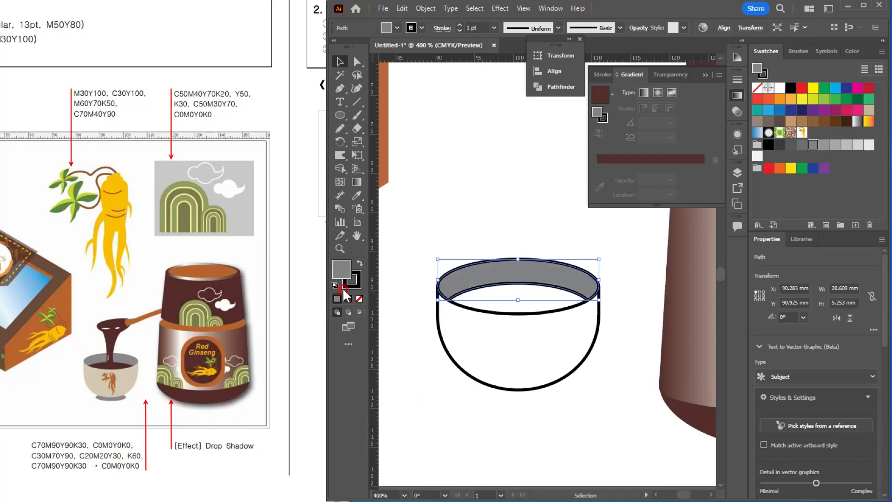
{"action": "left_click", "coordinate": [356, 287]}
{"action": "left_click", "coordinate": [359, 298]}
{"action": "left_click", "coordinate": [341, 268]}
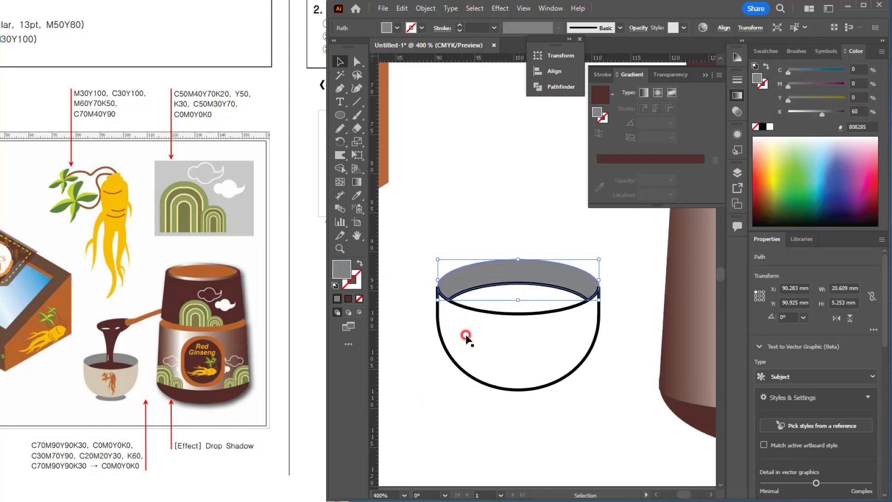
Step: Apply the jar lid's dark brown fill without stroke to the liquid ellipse inside the bowl, and deselect it
{"action": "left_click", "coordinate": [535, 305]}
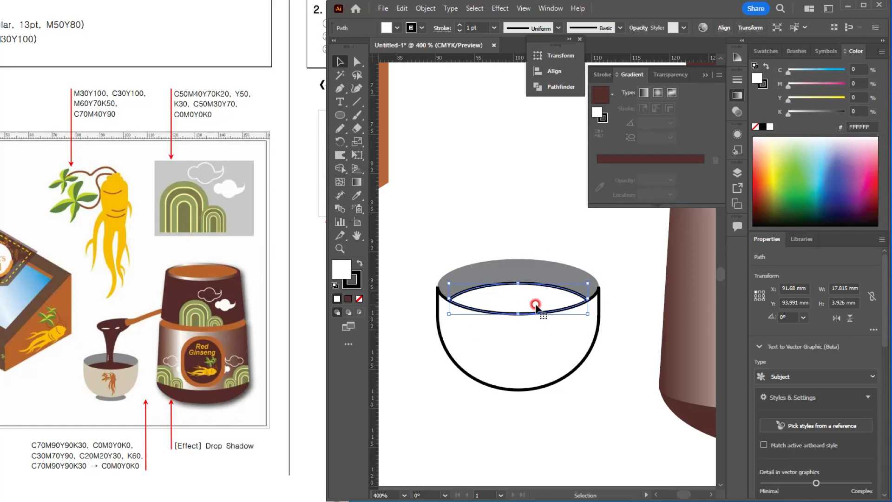
{"action": "scroll", "coordinate": [535, 306], "scroll_direction": "down", "scroll_amount": 1}
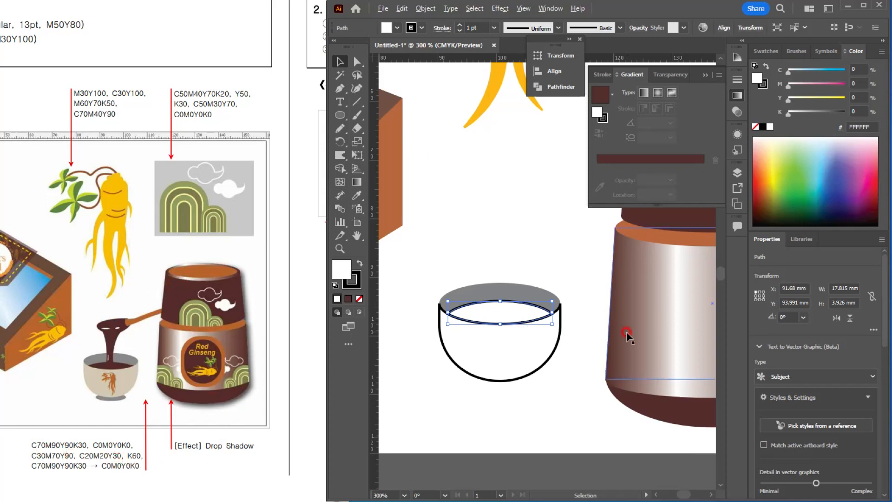
{"action": "scroll", "coordinate": [576, 320], "scroll_direction": "down", "scroll_amount": 1}
{"action": "left_click", "coordinate": [649, 263]}
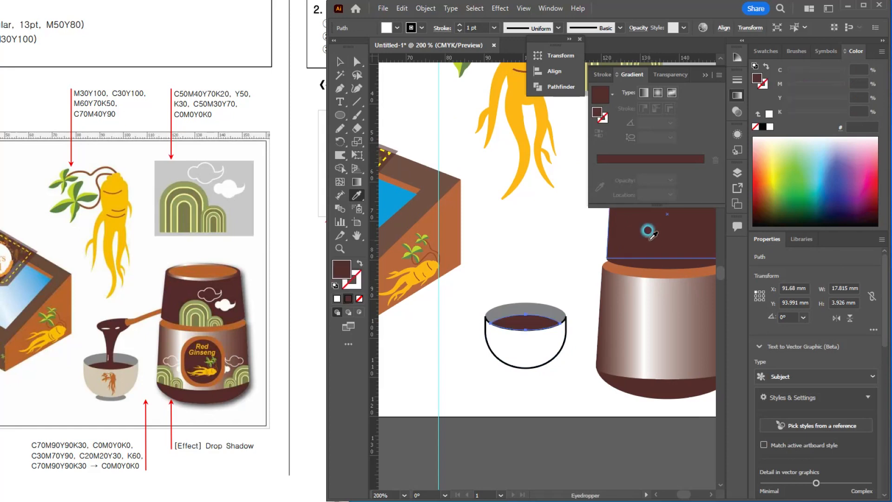
{"action": "scroll", "coordinate": [520, 386], "scroll_direction": "up", "scroll_amount": 1}
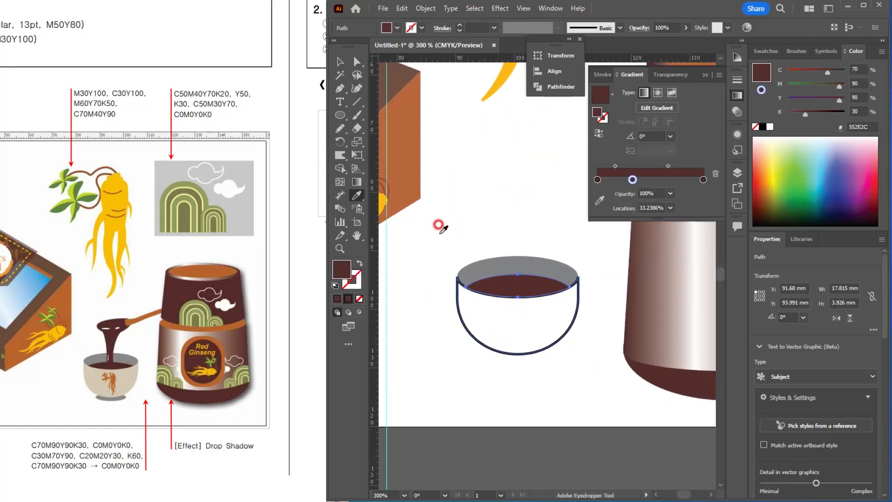
{"action": "left_click", "coordinate": [339, 61]}
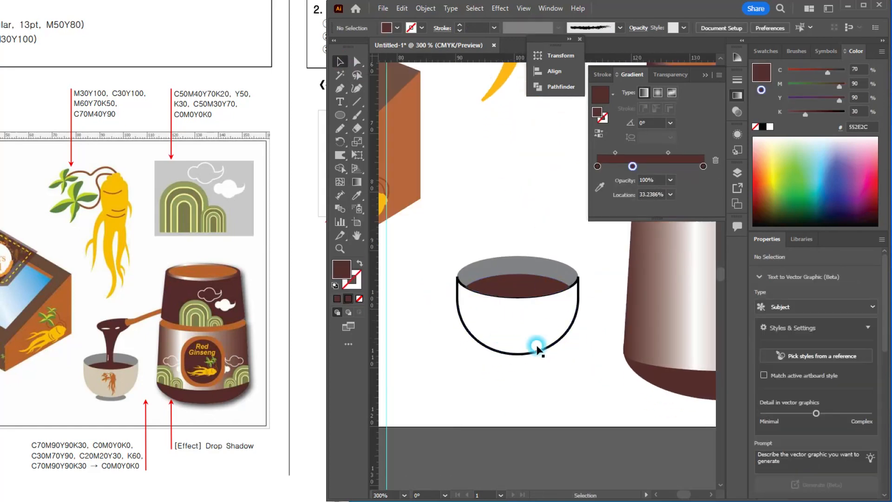
Step: Fill the bowl's body with C20 M20 Y30, remove its stroke, and deselect it
{"action": "left_click", "coordinate": [522, 344]}
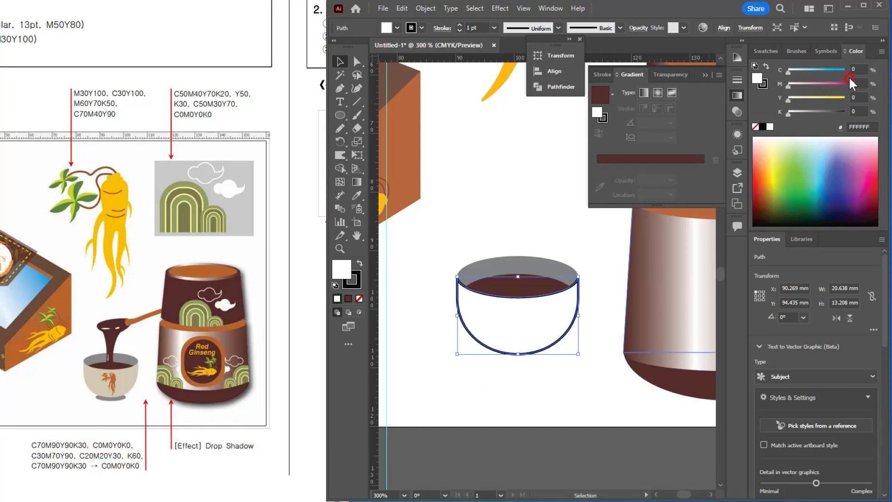
{"action": "type", "text": "20"}
{"action": "key", "text": "Tab"}
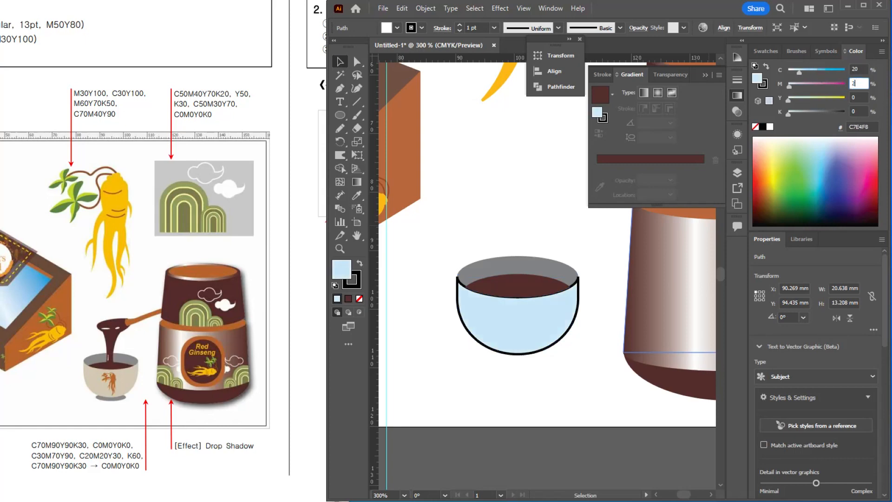
{"action": "type", "text": "20"}
{"action": "key", "text": "Tab"}
{"action": "type", "text": "30"}
{"action": "key", "text": "Tab"}
{"action": "key", "text": "Return"}
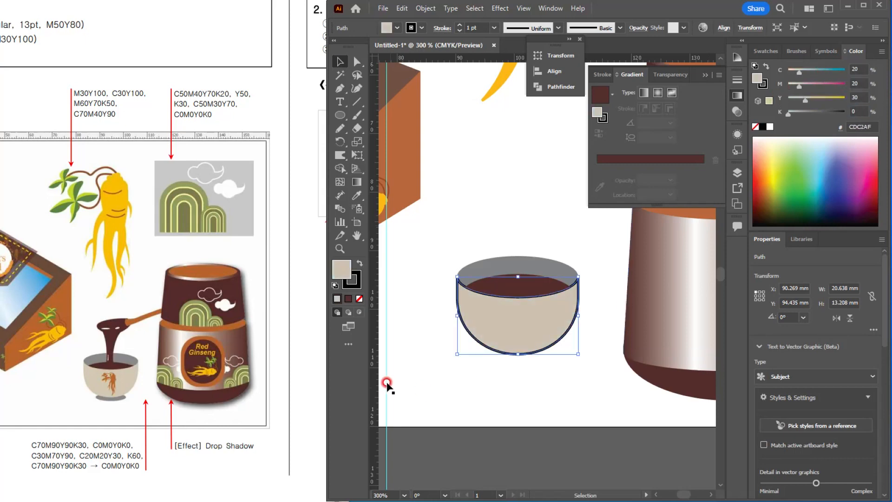
{"action": "left_click", "coordinate": [359, 298]}
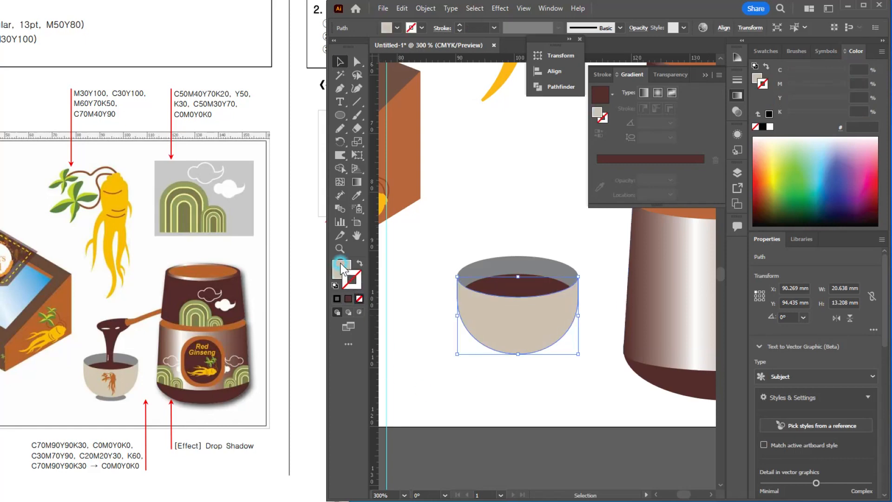
{"action": "left_click", "coordinate": [486, 213]}
{"action": "scroll", "coordinate": [563, 328], "scroll_direction": "up", "scroll_amount": 1}
{"action": "scroll", "coordinate": [561, 328], "scroll_direction": "down", "scroll_amount": 1}
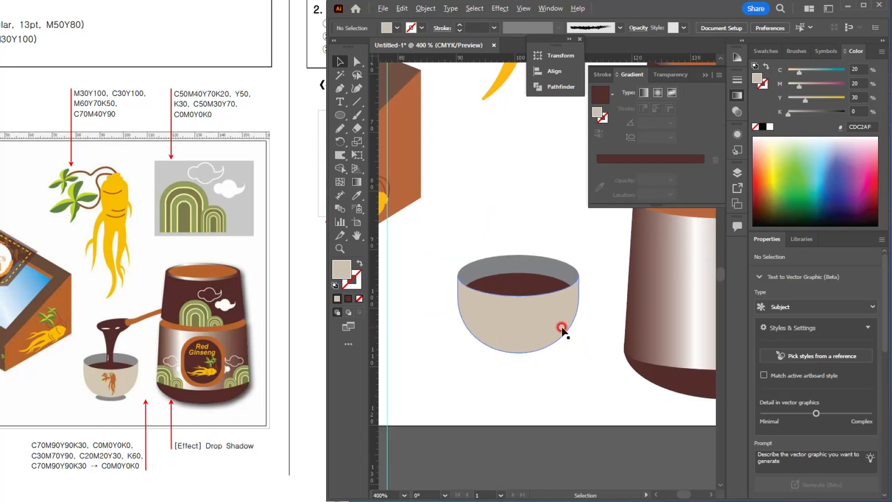
Step: Draw an ellipse about 10.9 × 2.7 mm at the bowl's base and fill it with the rim's gray
{"action": "left_click", "coordinate": [340, 115]}
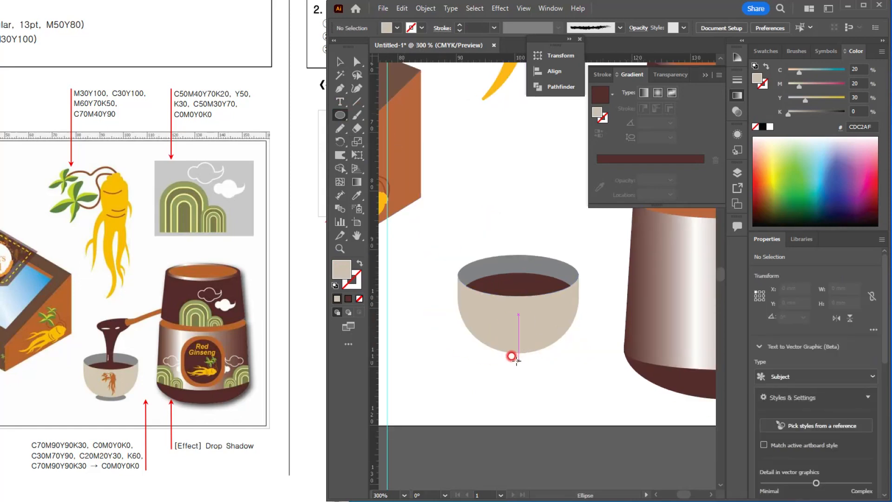
{"action": "left_click_drag", "start_coordinate": [519, 356], "coordinate": [550, 363]}
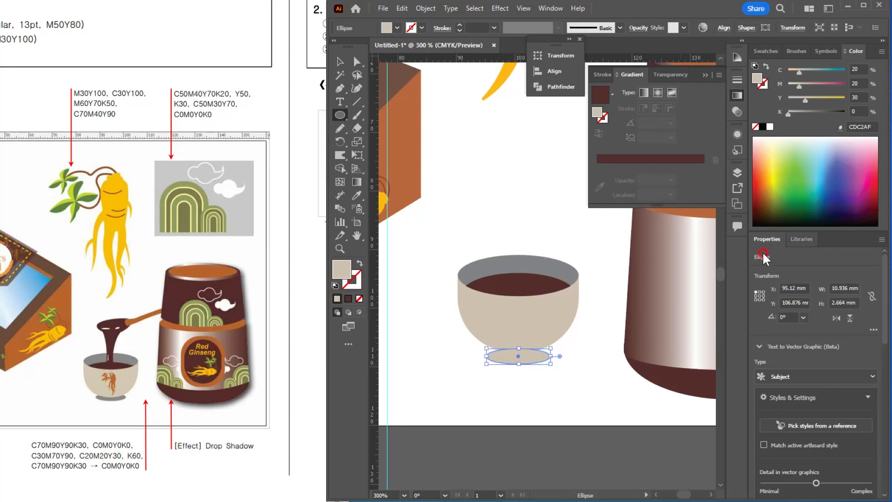
{"action": "key", "text": "i"}
{"action": "left_click", "coordinate": [516, 262]}
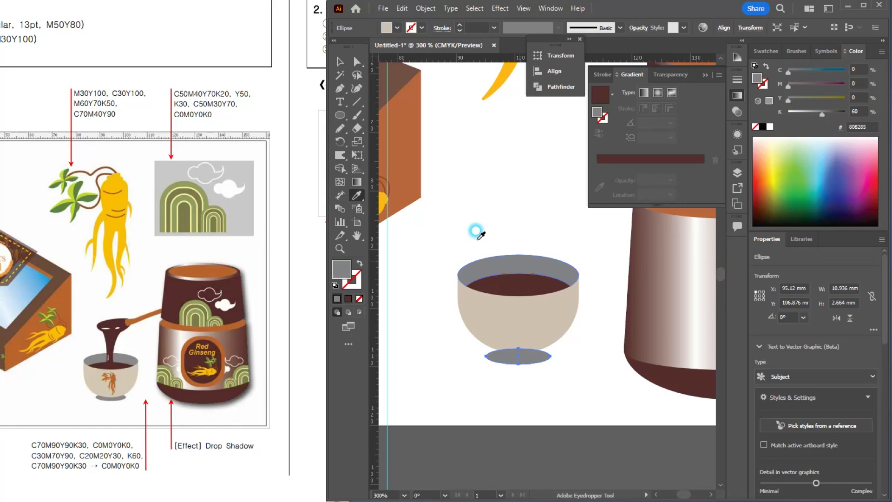
Step: Move the gray base ellipse up under the bowl, send it to the back, and deselect it
{"action": "left_click", "coordinate": [339, 62]}
{"action": "left_click", "coordinate": [520, 149]}
{"action": "left_click_drag", "start_coordinate": [527, 360], "coordinate": [527, 356]}
{"action": "key", "text": "ctrl+shift+bracketleft"}
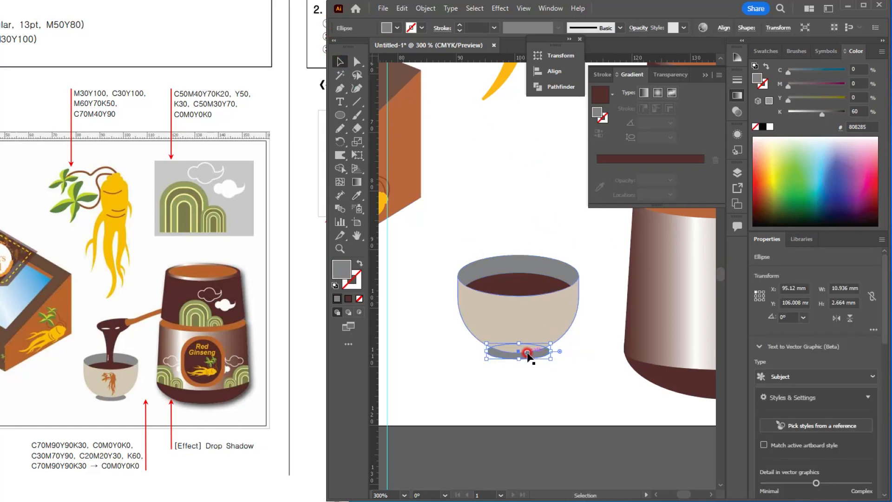
{"action": "left_click", "coordinate": [570, 330]}
Step: Duplicate the large ginseng group, scale the copy down to about 6 × 9.7 mm, and place it beside the bowl
{"action": "scroll", "coordinate": [582, 284], "scroll_direction": "down", "scroll_amount": 2}
{"action": "left_click_drag", "start_coordinate": [560, 300], "coordinate": [508, 396]}
{"action": "left_click", "coordinate": [460, 129]}
{"action": "left_click_drag", "start_coordinate": [498, 238], "coordinate": [542, 255]}
{"action": "scroll", "coordinate": [521, 300], "scroll_direction": "down", "scroll_amount": 2}
{"action": "scroll", "coordinate": [515, 306], "scroll_direction": "up", "scroll_amount": 2}
{"action": "left_click", "coordinate": [559, 230]}
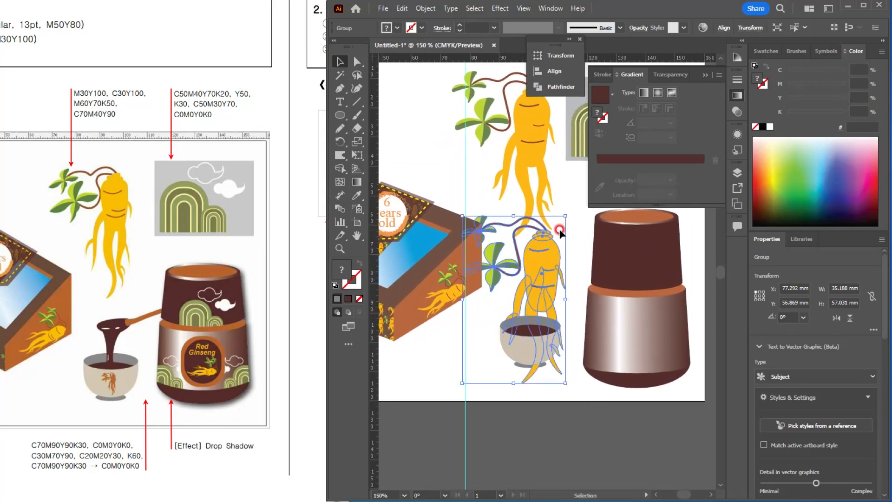
{"action": "left_click_drag", "start_coordinate": [564, 215], "coordinate": [495, 371]}
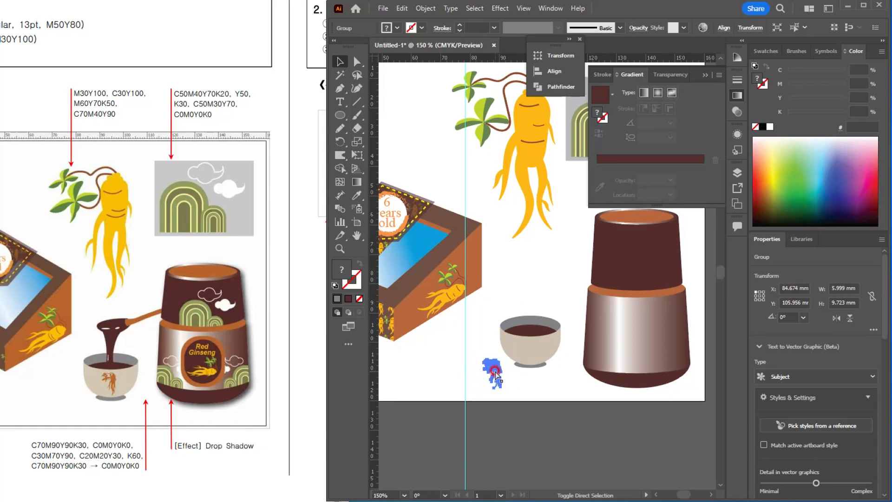
Step: Unite the small ginseng copy into one shape and fill it with the jar rim's orange-brown, C30 M70 Y90
{"action": "scroll", "coordinate": [494, 372], "scroll_direction": "up", "scroll_amount": 3}
{"action": "left_click_drag", "start_coordinate": [555, 399], "coordinate": [528, 368]}
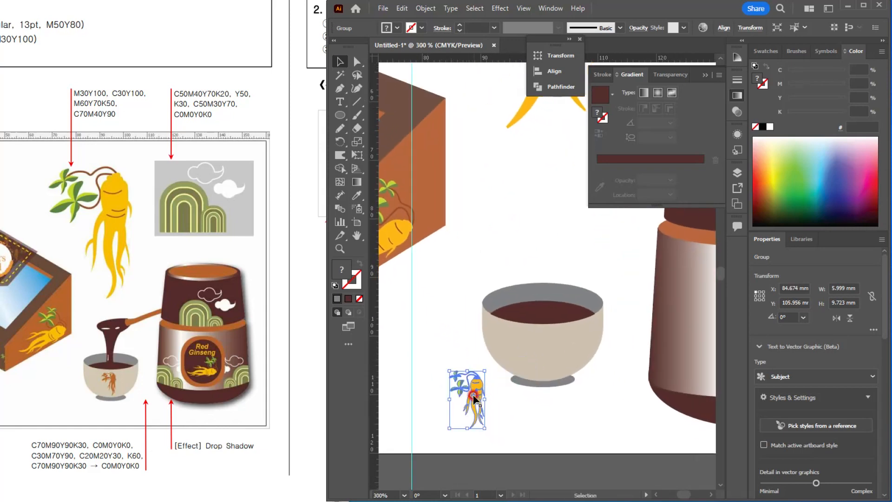
{"action": "left_click_drag", "start_coordinate": [474, 393], "coordinate": [473, 383]}
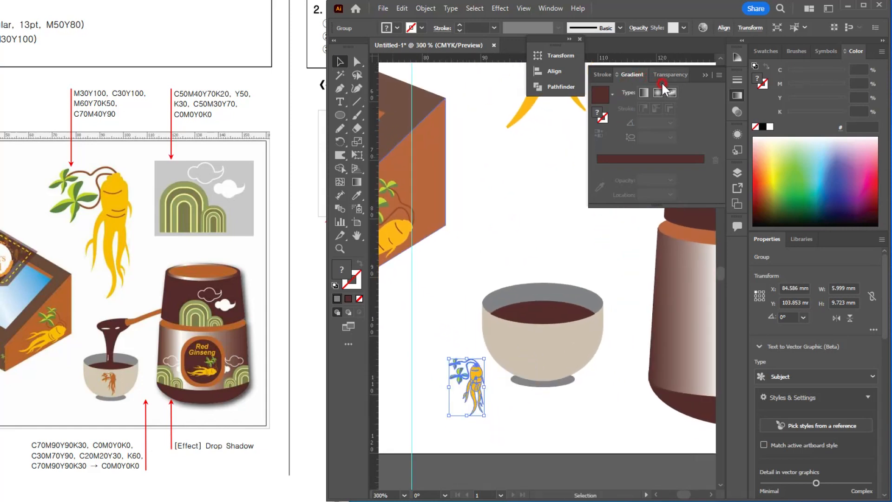
{"action": "key", "text": "ctrl+shift+F9"}
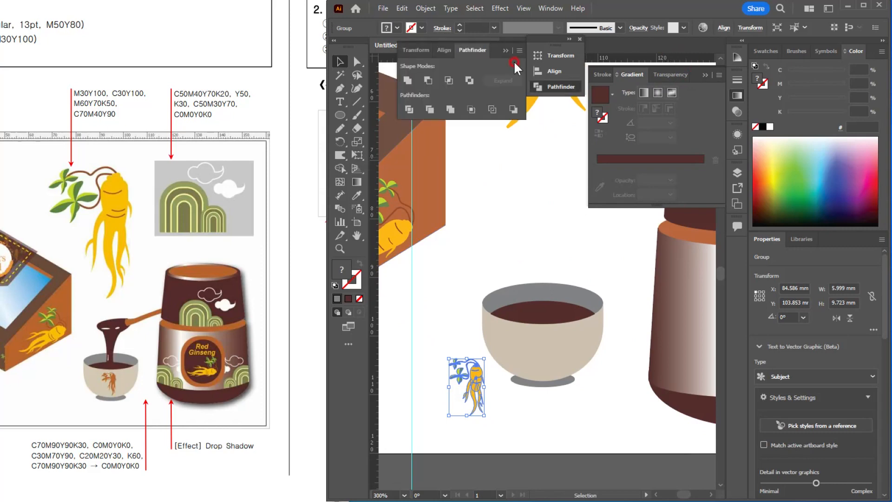
{"action": "left_click", "coordinate": [406, 80]}
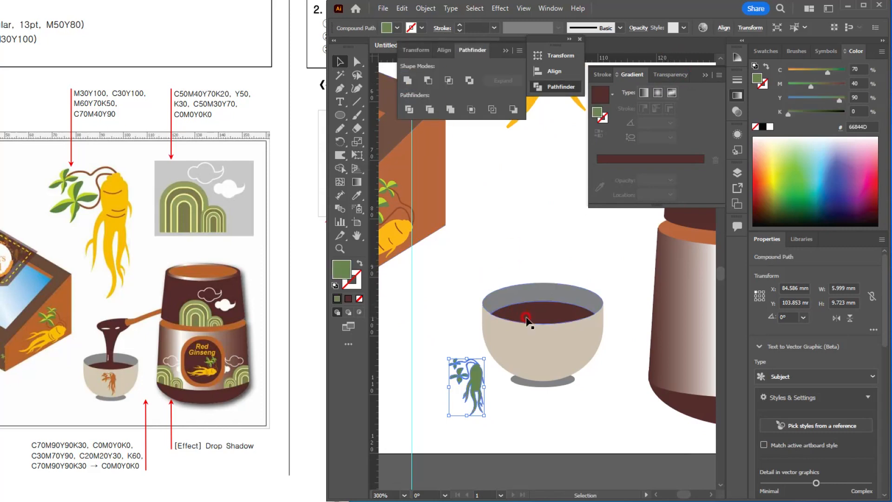
{"action": "key", "text": "i"}
{"action": "left_click", "coordinate": [678, 224]}
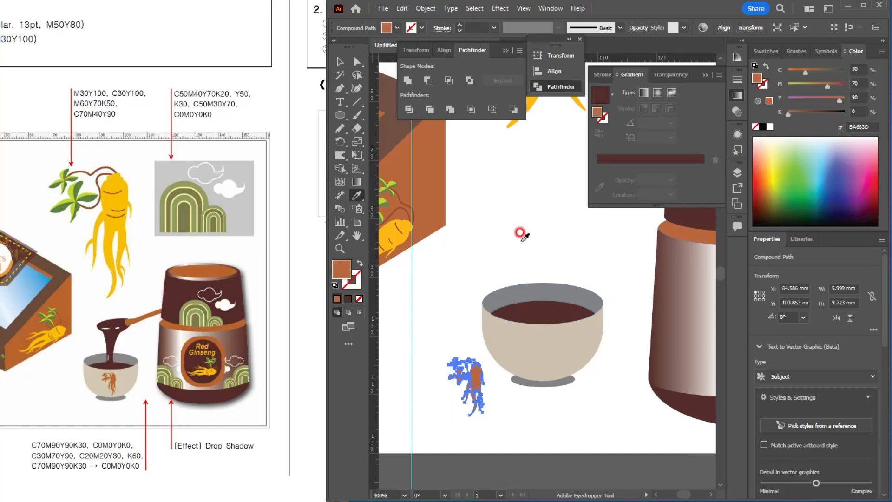
Step: Move the orange-brown ginseng silhouette onto the front of the bowl and resize it to about 5.1 × 8.3 mm
{"action": "left_click", "coordinate": [338, 62]}
{"action": "left_click_drag", "start_coordinate": [485, 387], "coordinate": [562, 360]}
{"action": "scroll", "coordinate": [575, 358], "scroll_direction": "up", "scroll_amount": 3}
{"action": "left_click_drag", "start_coordinate": [530, 280], "coordinate": [504, 324]}
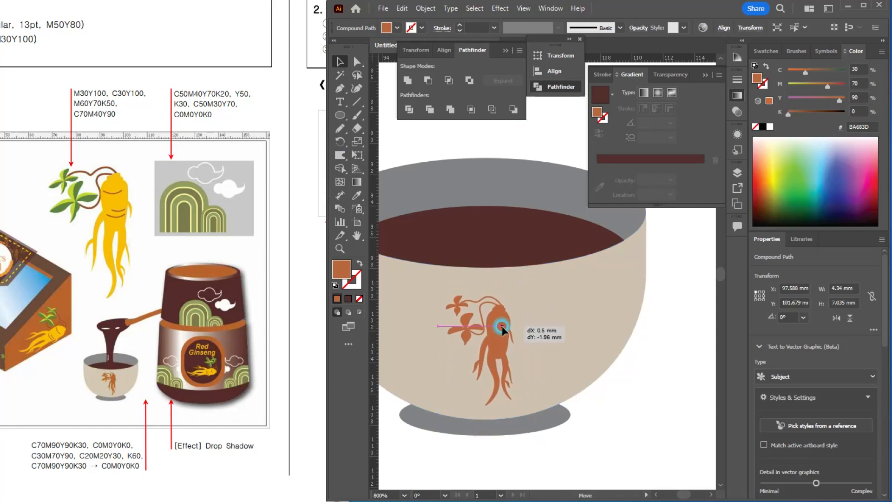
Step: Draw an orange-brown ellipse about 13 × 5.4 mm above the bowl for the spoon's head
{"action": "left_click", "coordinate": [343, 115]}
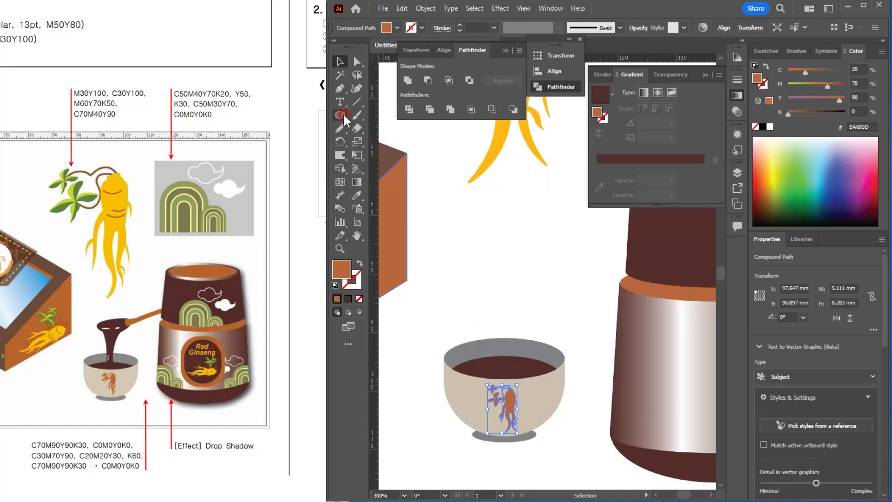
{"action": "left_click", "coordinate": [540, 274]}
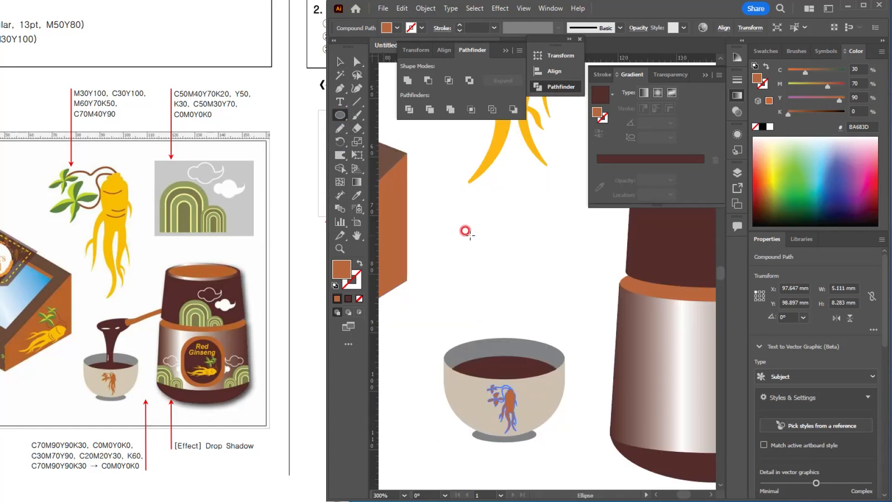
{"action": "left_click_drag", "start_coordinate": [466, 231], "coordinate": [543, 263]}
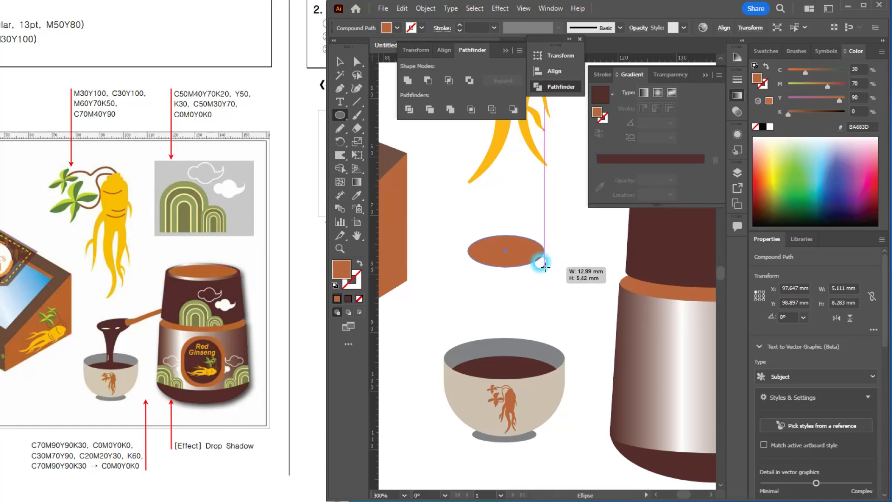
{"action": "left_click_drag", "start_coordinate": [545, 266], "coordinate": [510, 326]}
{"action": "scroll", "coordinate": [573, 289], "scroll_direction": "down", "scroll_amount": 2}
{"action": "scroll", "coordinate": [514, 327], "scroll_direction": "up", "scroll_amount": 2}
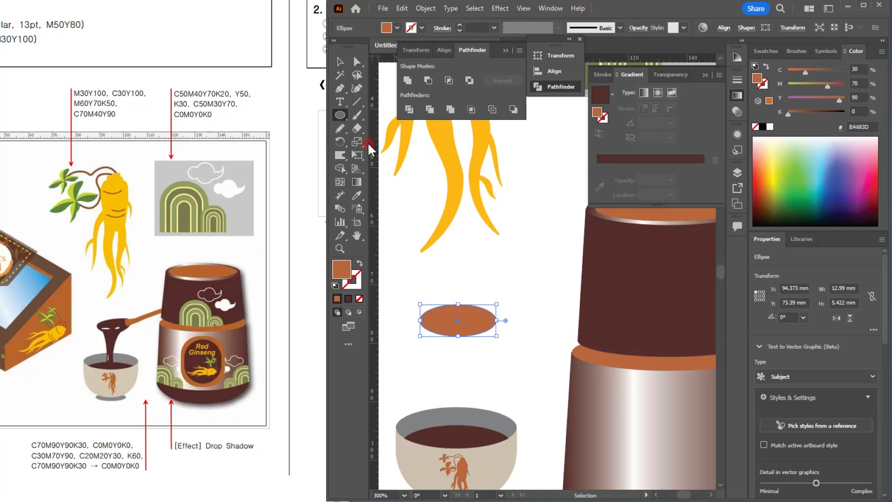
Step: Draw a thin orange-brown rectangle for the spoon's handle and rotate it about 27.5° toward the jar
{"action": "left_click", "coordinate": [343, 102]}
{"action": "left_click_drag", "start_coordinate": [343, 120], "coordinate": [381, 119]}
{"action": "left_click_drag", "start_coordinate": [495, 264], "coordinate": [557, 305]}
{"action": "left_click", "coordinate": [340, 61]}
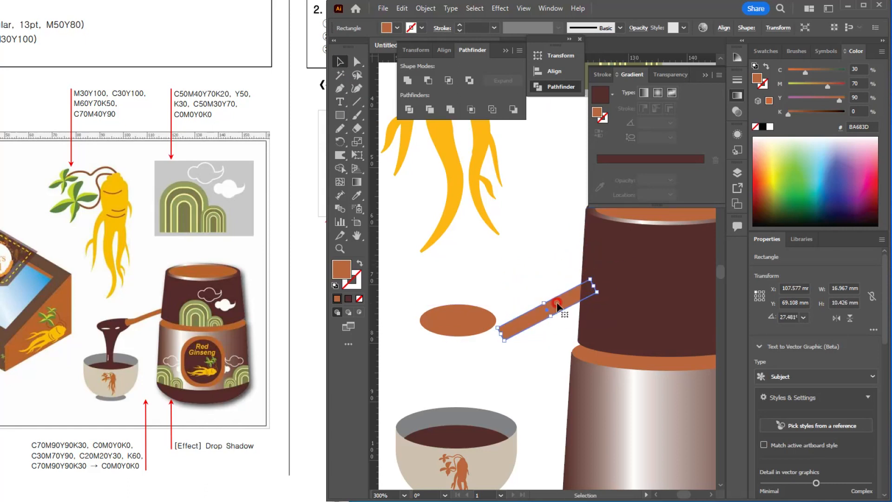
Step: Move the spoon-head ellipse to the handle's lower end and rotate it about 9°
{"action": "left_click_drag", "start_coordinate": [449, 321], "coordinate": [462, 341]}
{"action": "scroll", "coordinate": [468, 346], "scroll_direction": "up", "scroll_amount": 2}
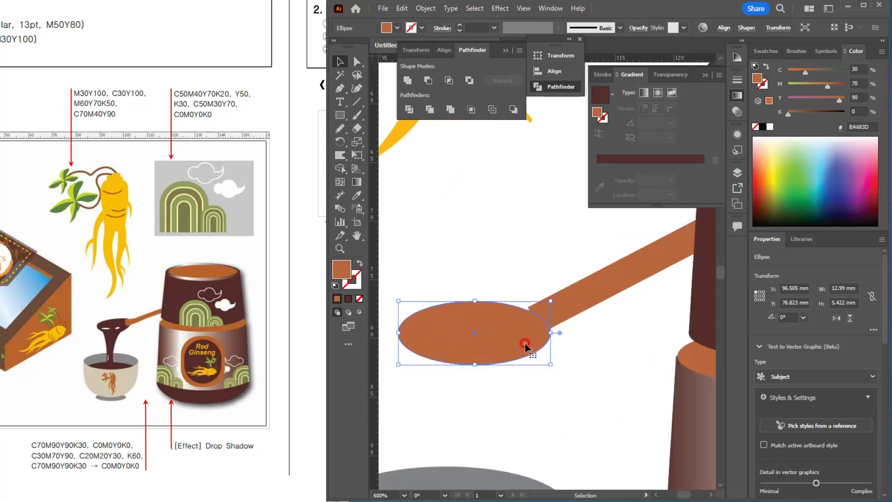
{"action": "left_click_drag", "start_coordinate": [556, 307], "coordinate": [534, 284]}
{"action": "left_click_drag", "start_coordinate": [507, 338], "coordinate": [510, 334]}
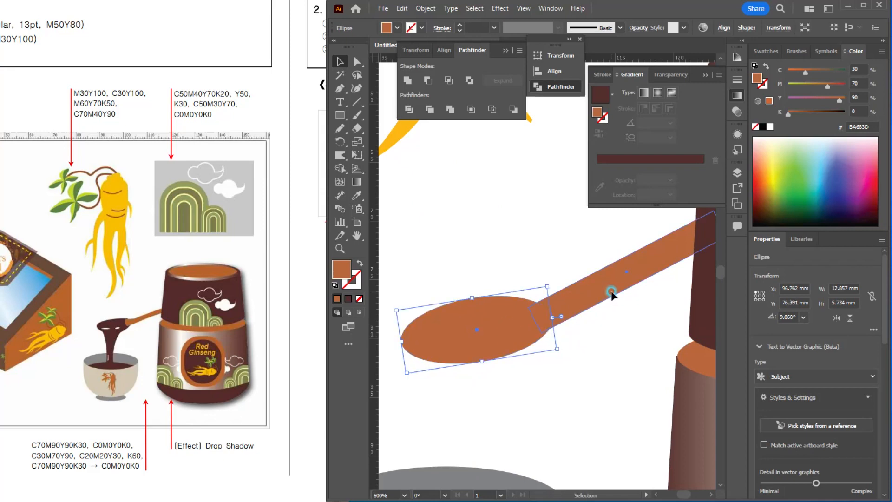
{"action": "left_click", "coordinate": [593, 302]}
{"action": "left_click", "coordinate": [496, 337]}
Step: Fill the spoon-head ellipse with the jar's dark brown and place it behind the handle's end
{"action": "scroll", "coordinate": [496, 337], "scroll_direction": "down", "scroll_amount": 1}
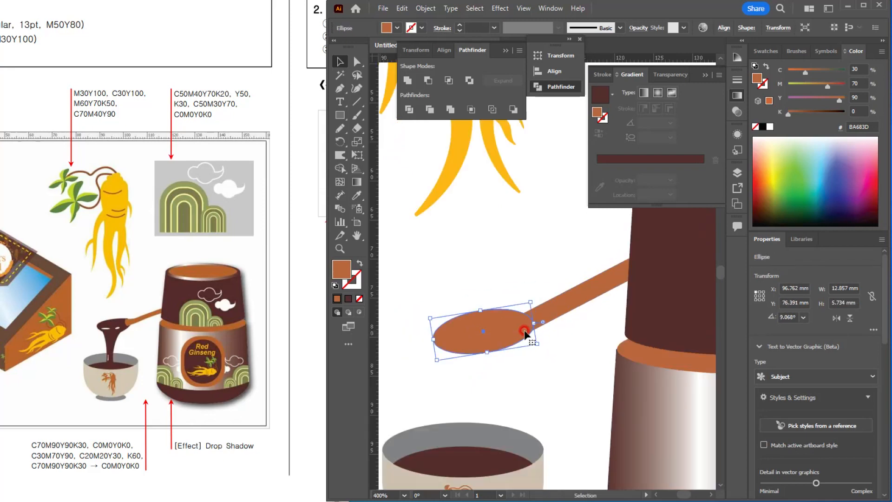
{"action": "key", "text": "i"}
{"action": "left_click", "coordinate": [650, 289]}
{"action": "key", "text": "period"}
{"action": "left_click", "coordinate": [340, 62]}
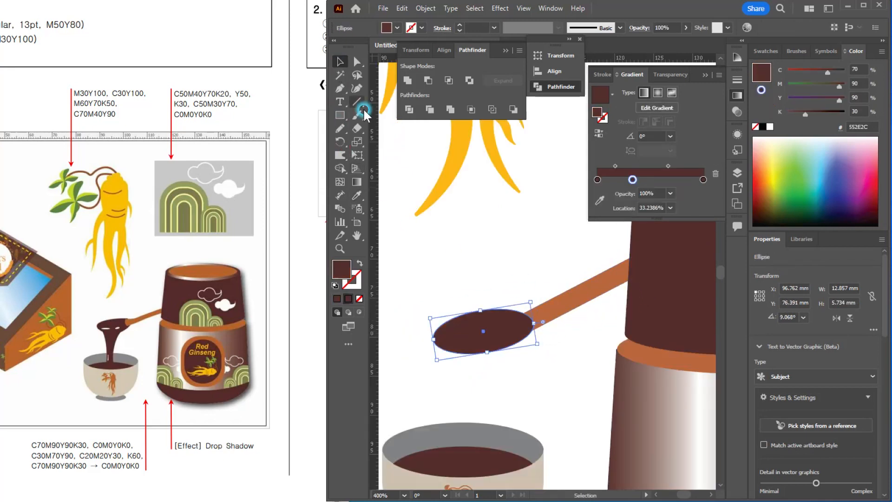
{"action": "left_click", "coordinate": [502, 339]}
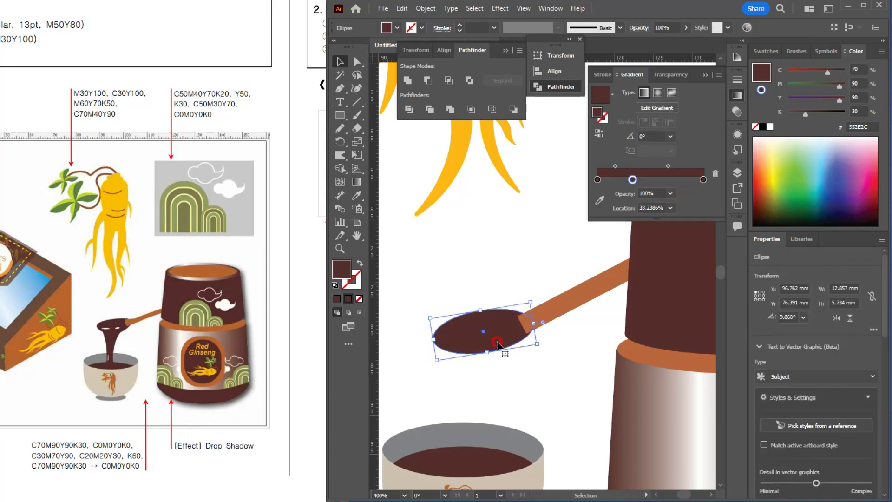
Step: Warp the lower end of the spoon's orange-brown handle into a rounded, bulging tip over the spoon head
{"action": "scroll", "coordinate": [514, 310], "scroll_direction": "up", "scroll_amount": 2}
{"action": "left_click", "coordinate": [600, 368]}
{"action": "left_click_drag", "start_coordinate": [584, 316], "coordinate": [579, 313]}
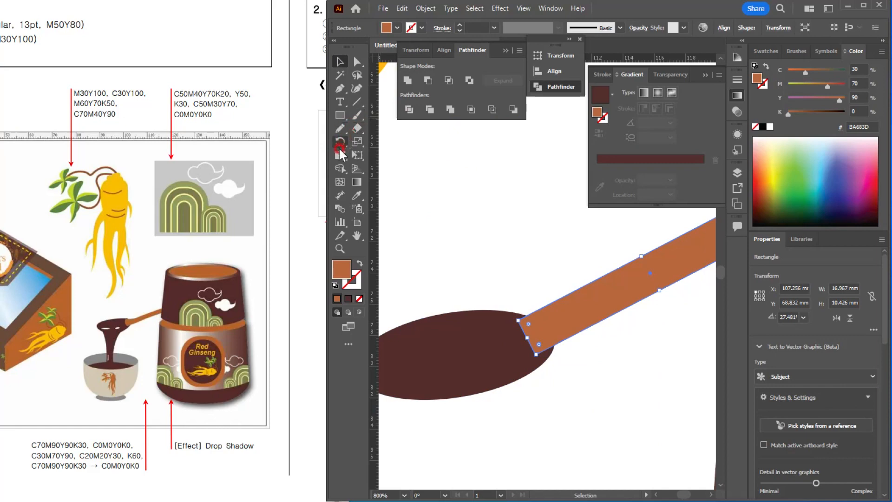
{"action": "left_click_drag", "start_coordinate": [342, 159], "coordinate": [385, 169]}
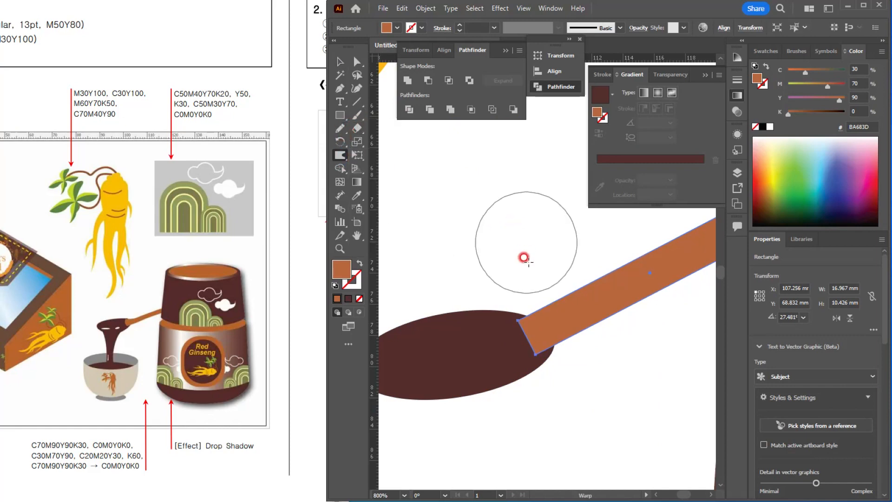
{"action": "left_click_drag", "start_coordinate": [524, 213], "coordinate": [478, 244]}
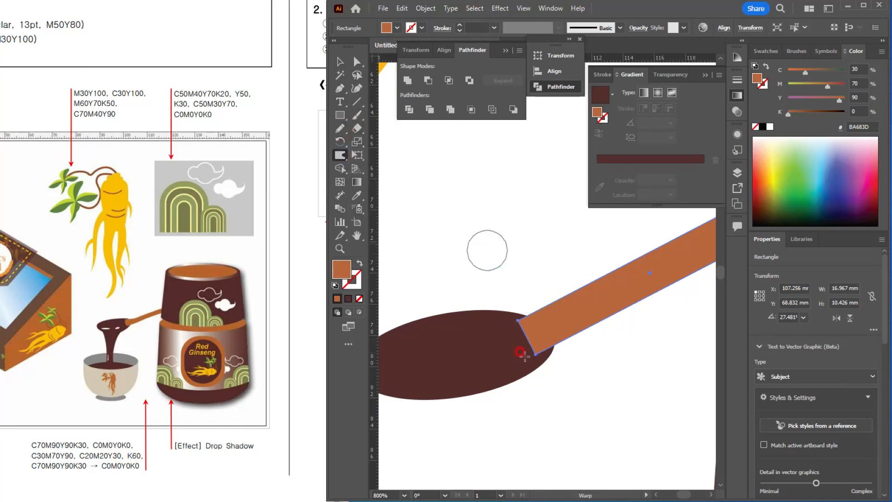
{"action": "left_click_drag", "start_coordinate": [538, 332], "coordinate": [506, 331]}
{"action": "mouse_move", "coordinate": [536, 343]}
{"action": "left_mouse_down"}
{"action": "mouse_move", "coordinate": [525, 359]}
{"action": "mouse_move", "coordinate": [532, 339]}
{"action": "mouse_move", "coordinate": [529, 351]}
{"action": "mouse_move", "coordinate": [523, 339]}
{"action": "mouse_move", "coordinate": [502, 335]}
{"action": "mouse_move", "coordinate": [535, 341]}
{"action": "mouse_move", "coordinate": [514, 333]}
{"action": "mouse_move", "coordinate": [504, 343]}
{"action": "mouse_move", "coordinate": [539, 353]}
{"action": "mouse_move", "coordinate": [522, 338]}
{"action": "left_mouse_up"}
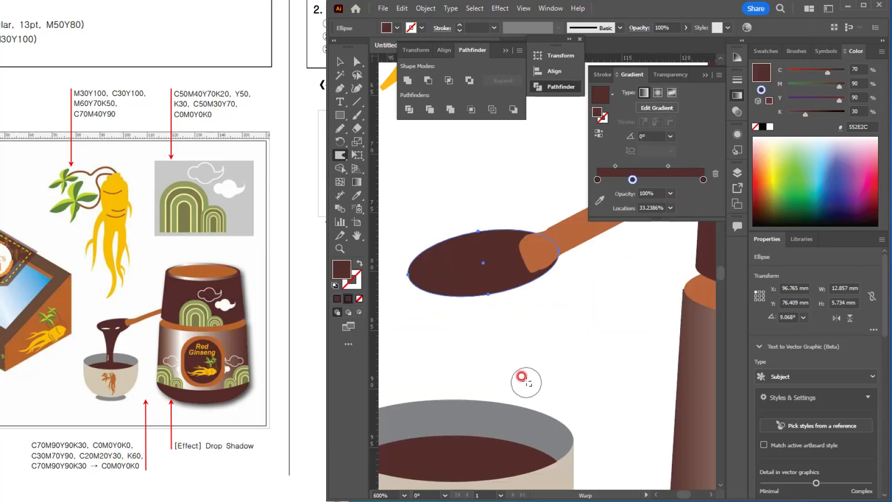
Step: Warp the dark brown spoon head downward into a tapering stream that pours toward the bowl
{"action": "mouse_move", "coordinate": [503, 285]}
{"action": "left_mouse_down"}
{"action": "mouse_move", "coordinate": [519, 286]}
{"action": "mouse_move", "coordinate": [502, 288]}
{"action": "mouse_move", "coordinate": [483, 308]}
{"action": "mouse_move", "coordinate": [486, 291]}
{"action": "mouse_move", "coordinate": [478, 375]}
{"action": "left_mouse_up"}
{"action": "mouse_move", "coordinate": [437, 287]}
{"action": "left_mouse_down"}
{"action": "mouse_move", "coordinate": [466, 342]}
{"action": "mouse_move", "coordinate": [434, 281]}
{"action": "mouse_move", "coordinate": [466, 328]}
{"action": "mouse_move", "coordinate": [475, 316]}
{"action": "mouse_move", "coordinate": [485, 413]}
{"action": "mouse_move", "coordinate": [478, 381]}
{"action": "left_mouse_up"}
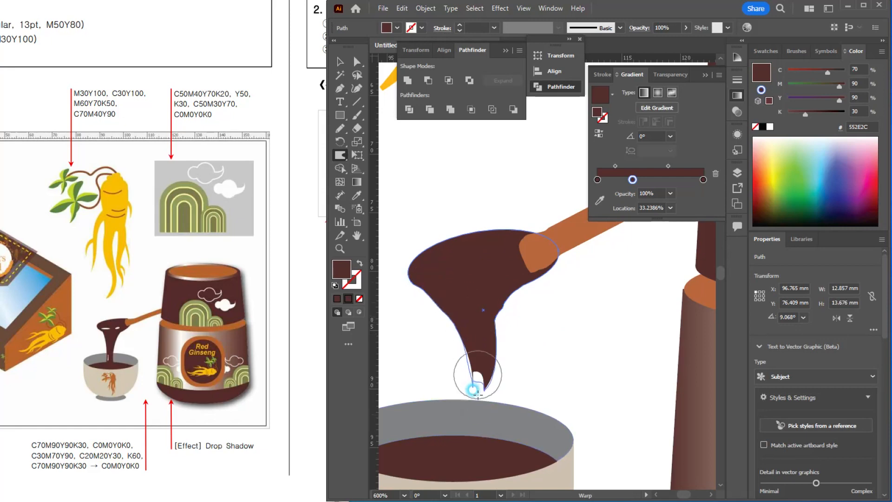
{"action": "left_click", "coordinate": [341, 62]}
{"action": "left_click", "coordinate": [479, 204]}
{"action": "key", "text": "ctrl+minus"}
{"action": "key", "text": "ctrl+minus"}
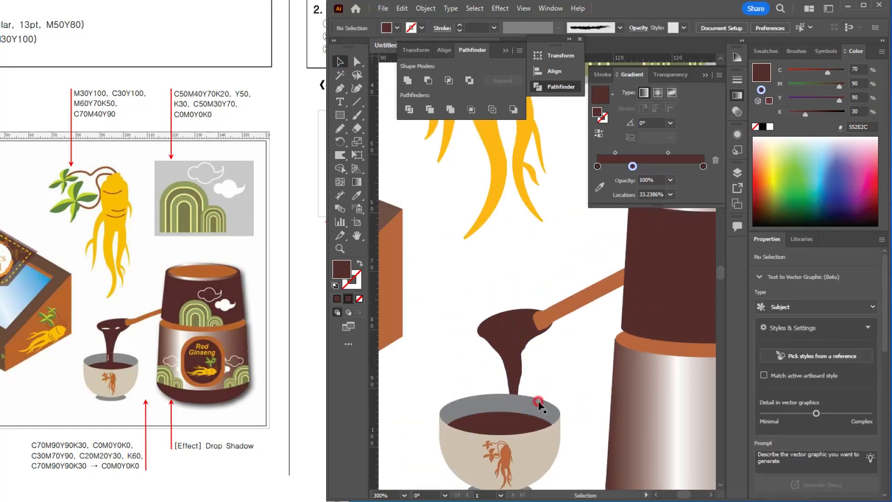
Step: Group all parts of the bowl and move the group beneath the poured stream
{"action": "left_click_drag", "start_coordinate": [425, 375], "coordinate": [562, 453]}
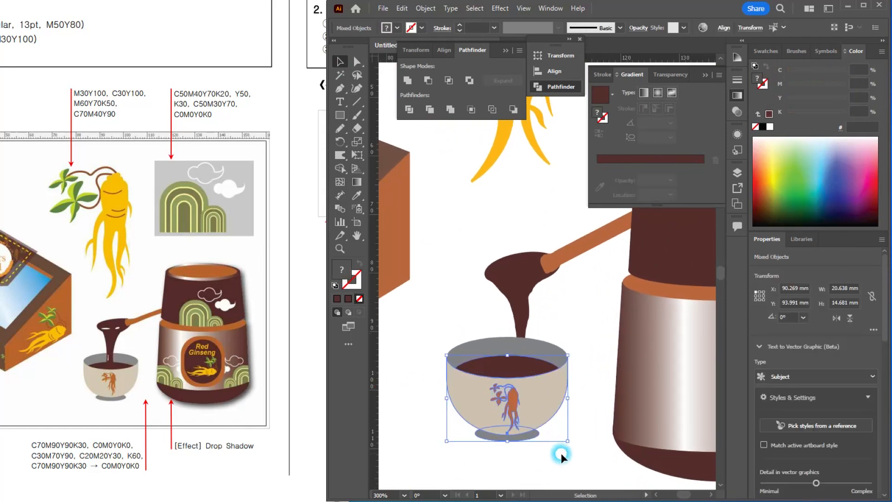
{"action": "left_click", "coordinate": [498, 352], "text": "shift"}
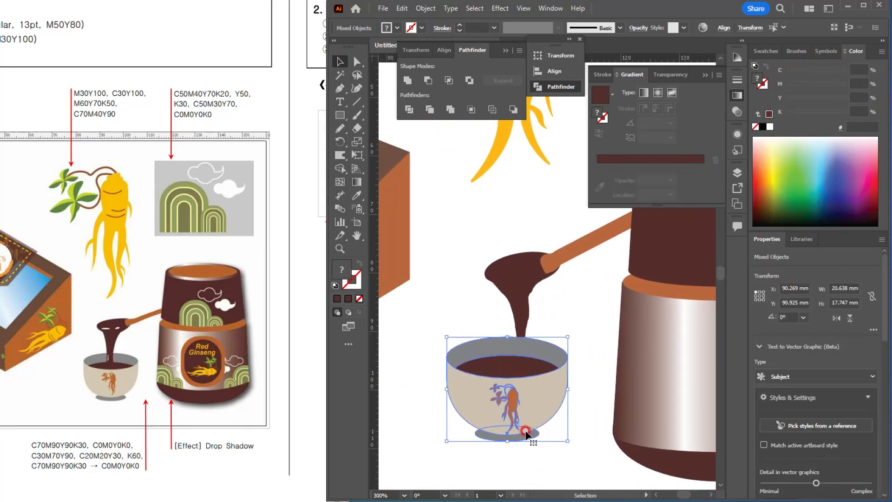
{"action": "key", "text": "ctrl+g"}
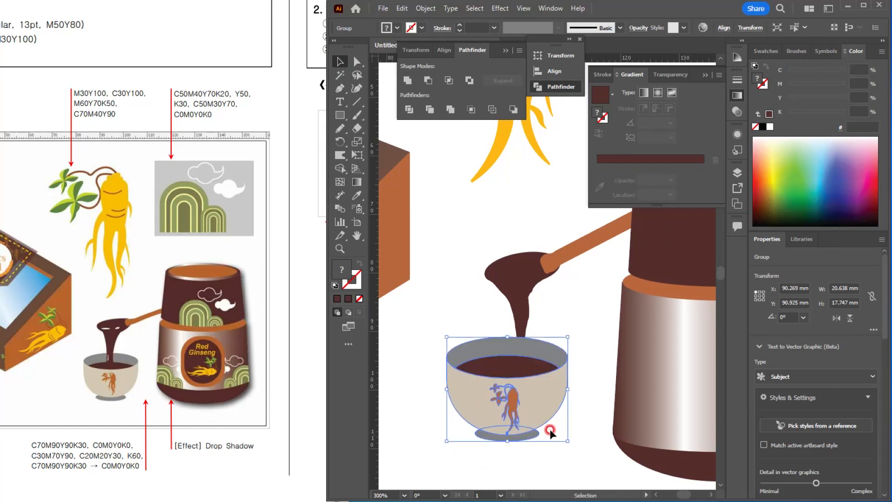
{"action": "left_click_drag", "start_coordinate": [539, 400], "coordinate": [552, 393]}
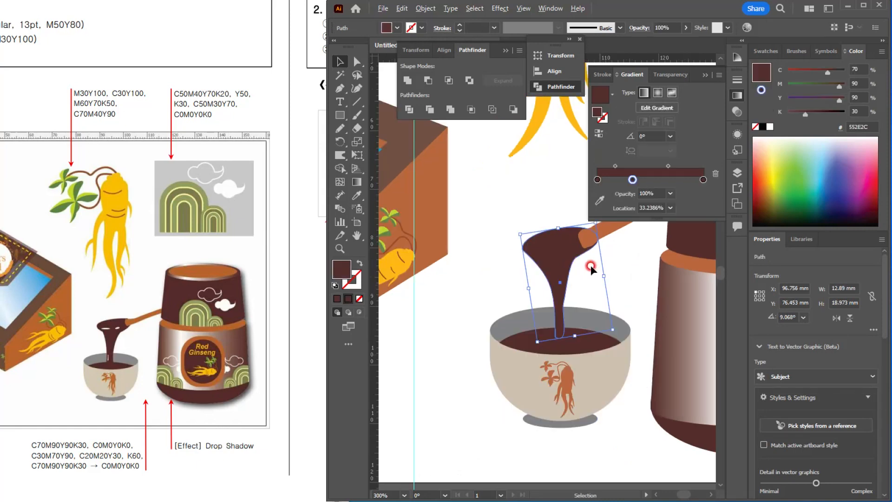
Step: Draw a white ellipse highlight about 2.6 × 0.7 mm on the spoon head's dark brown liquid and duplicate it to the right
{"action": "scroll", "coordinate": [590, 265], "scroll_direction": "up", "scroll_amount": 3}
{"action": "scroll", "coordinate": [581, 280], "scroll_direction": "down", "scroll_amount": 1}
{"action": "scroll", "coordinate": [574, 282], "scroll_direction": "up", "scroll_amount": 1}
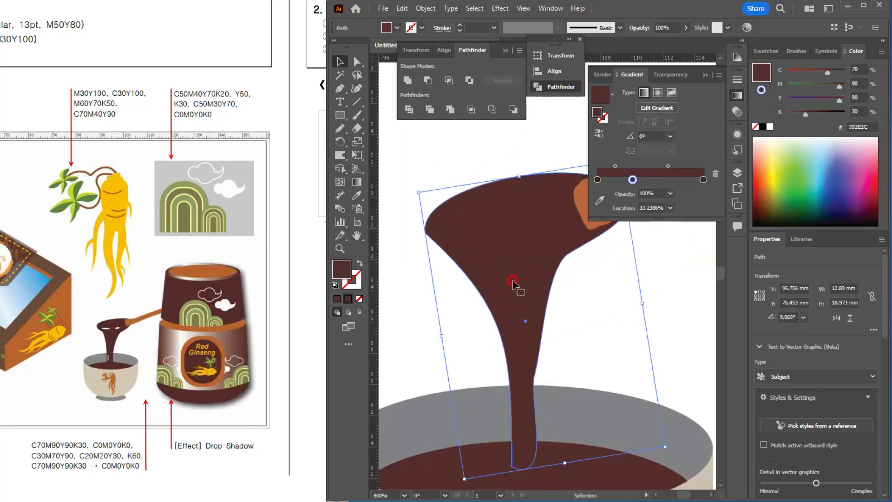
{"action": "left_click_drag", "start_coordinate": [513, 281], "coordinate": [494, 268]}
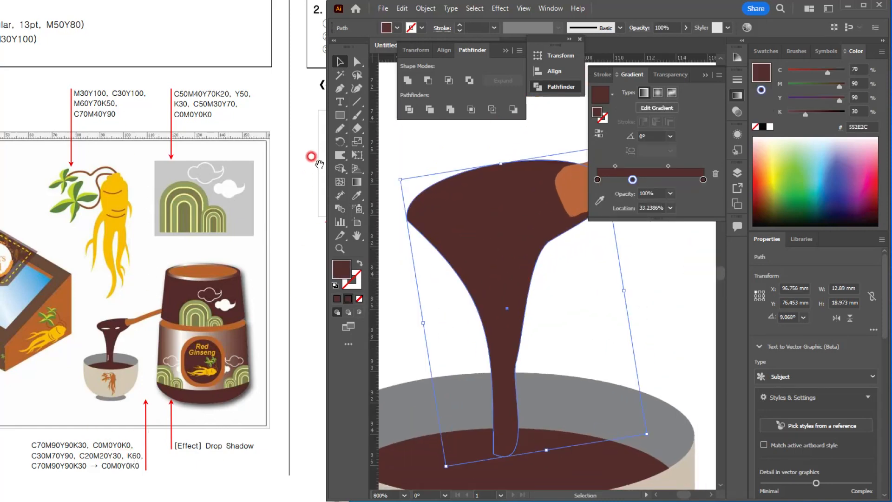
{"action": "left_click_drag", "start_coordinate": [340, 115], "coordinate": [372, 142]}
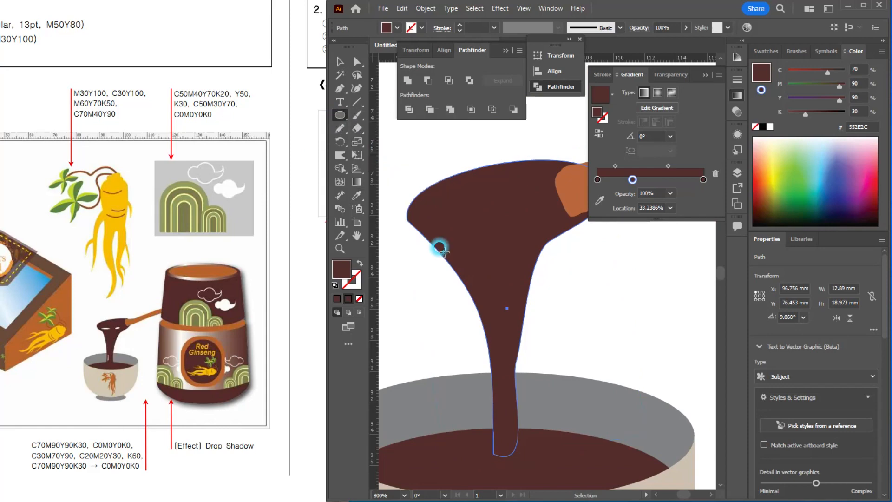
{"action": "left_click_drag", "start_coordinate": [441, 217], "coordinate": [482, 228]}
{"action": "left_click", "coordinate": [766, 51]}
{"action": "left_click", "coordinate": [779, 87]}
{"action": "left_click", "coordinate": [448, 79]}
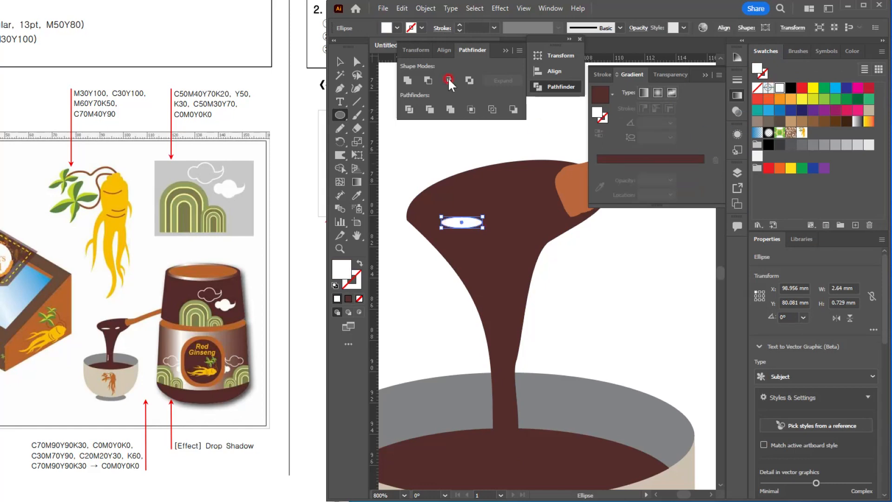
{"action": "left_click", "coordinate": [340, 63]}
{"action": "left_click_drag", "start_coordinate": [470, 224], "coordinate": [533, 217]}
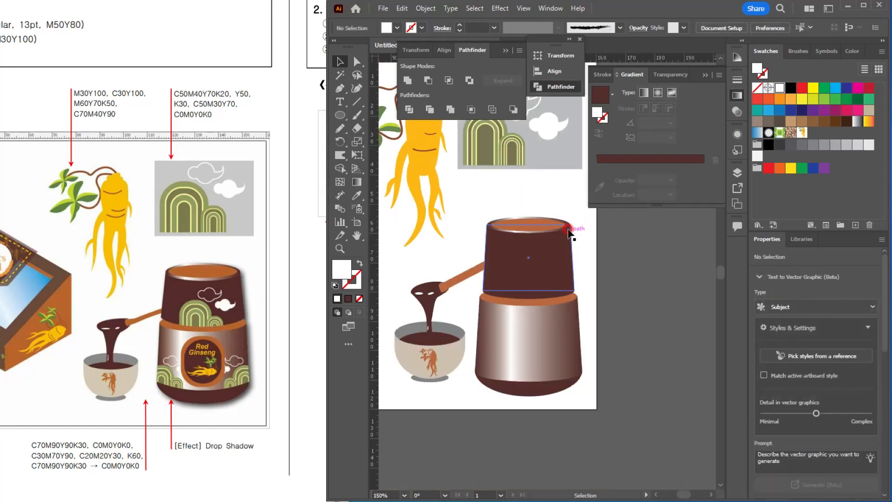
Step: Ungroup the hills-and-clouds artwork from its grey background rectangle
{"action": "left_click_drag", "start_coordinate": [532, 188], "coordinate": [514, 266]}
{"action": "left_click", "coordinate": [486, 219]}
{"action": "left_click", "coordinate": [500, 225]}
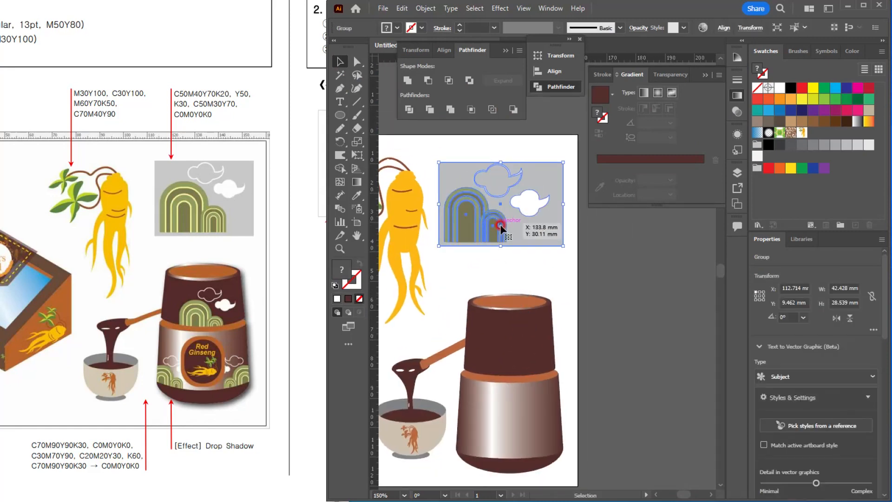
{"action": "left_click", "coordinate": [543, 253]}
{"action": "left_click", "coordinate": [528, 219]}
{"action": "key", "text": "ctrl+shift+g"}
{"action": "left_click", "coordinate": [562, 277]}
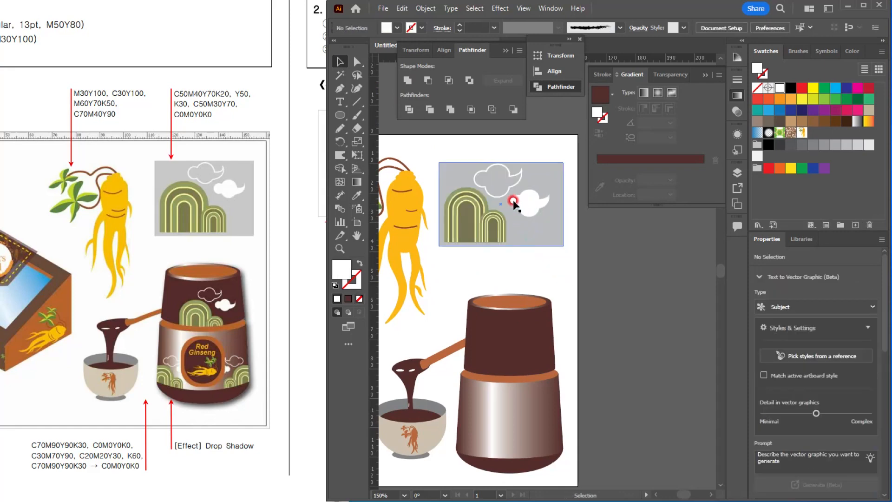
Step: Group the green hills with both white clouds, leaving out the grey background
{"action": "left_click", "coordinate": [502, 197]}
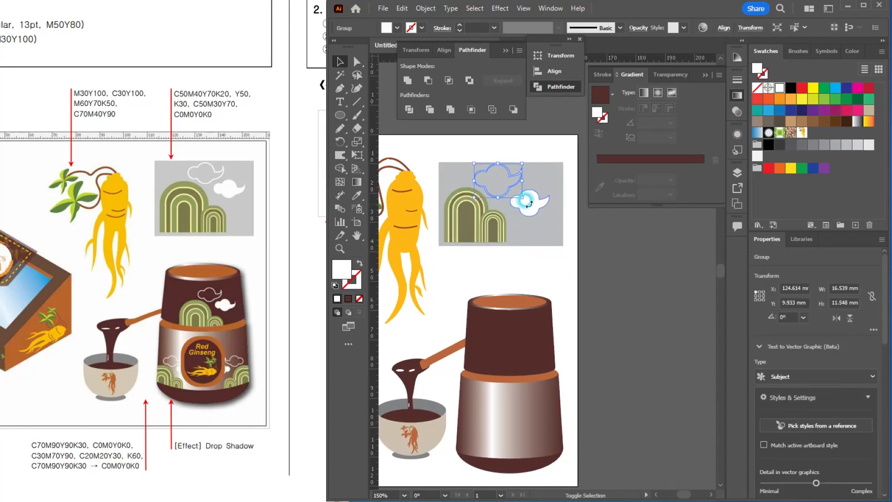
{"action": "left_click", "coordinate": [529, 204], "text": "shift"}
{"action": "left_click", "coordinate": [488, 230], "text": "shift"}
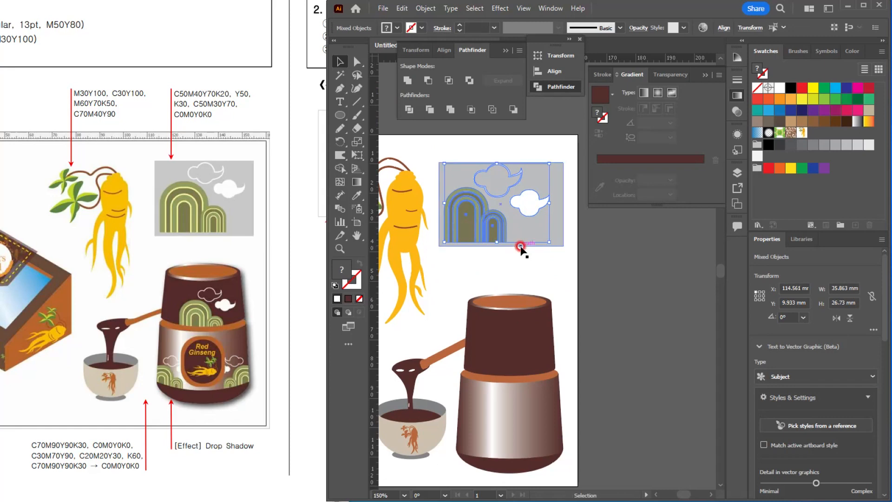
{"action": "key", "text": "ctrl+g"}
Step: Copy the hills-and-clouds group onto the jar's dark brown upper section and scale it to about 26 × 19.5 mm
{"action": "left_click_drag", "start_coordinate": [476, 203], "coordinate": [512, 273]}
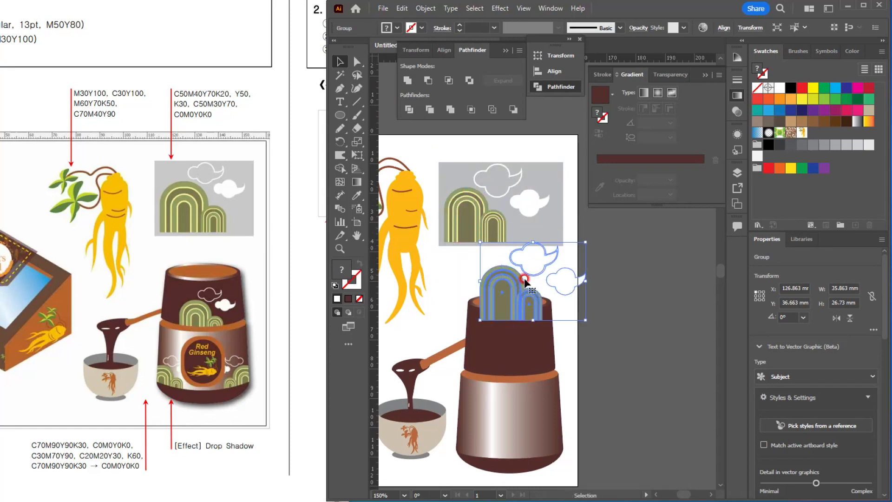
{"action": "left_click_drag", "start_coordinate": [586, 241], "coordinate": [535, 279]}
{"action": "left_click_drag", "start_coordinate": [496, 314], "coordinate": [493, 351]}
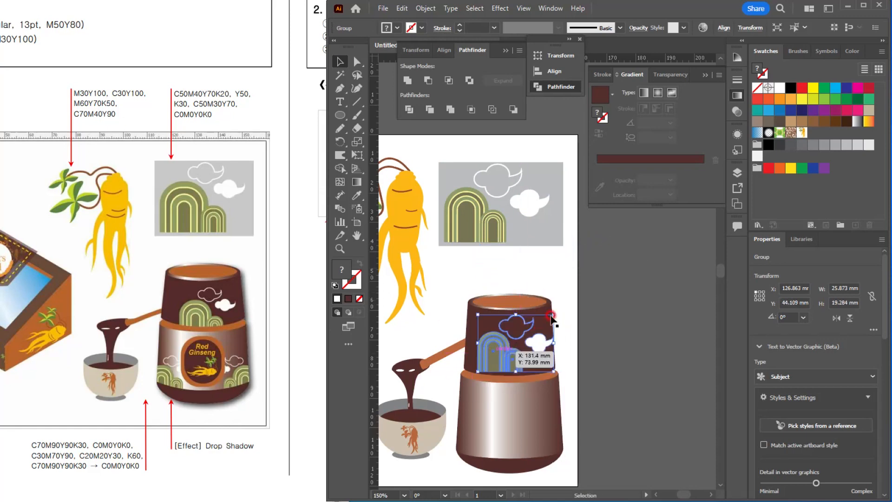
{"action": "left_click_drag", "start_coordinate": [555, 315], "coordinate": [569, 305]}
{"action": "left_click_drag", "start_coordinate": [503, 345], "coordinate": [491, 360]}
{"action": "left_click_drag", "start_coordinate": [554, 320], "coordinate": [540, 327]}
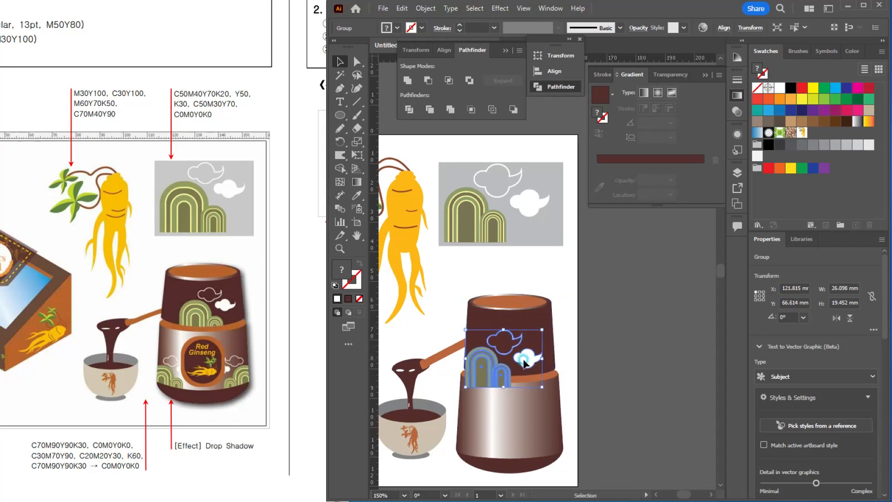
Step: Copy the hills-and-clouds group to the jar body's lower left at about 21.3 × 15.9 mm and duplicate it at the lower right
{"action": "left_click_drag", "start_coordinate": [523, 359], "coordinate": [466, 438]}
{"action": "left_click_drag", "start_coordinate": [523, 405], "coordinate": [510, 416]}
{"action": "left_click_drag", "start_coordinate": [460, 445], "coordinate": [462, 443]}
{"action": "left_click_drag", "start_coordinate": [463, 441], "coordinate": [528, 439]}
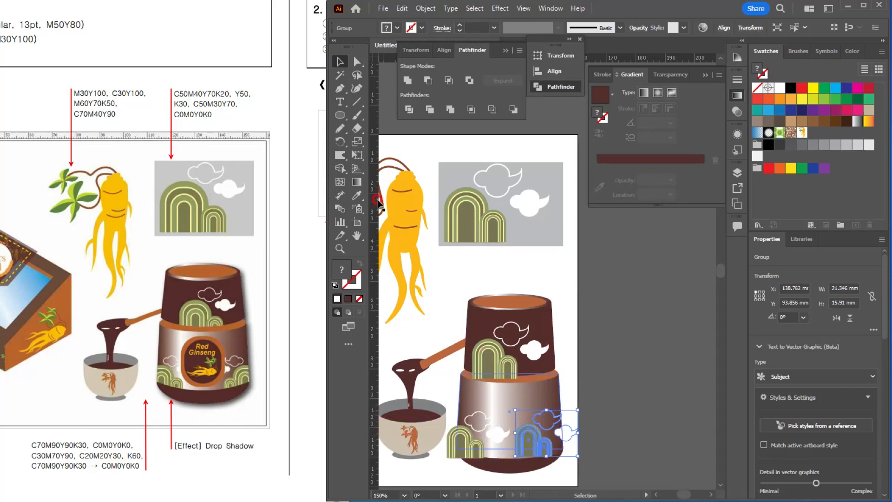
Step: Reflect the lower-right hills-and-clouds group across the vertical axis so it mirrors the left one
{"action": "left_click_drag", "start_coordinate": [340, 138], "coordinate": [364, 155]}
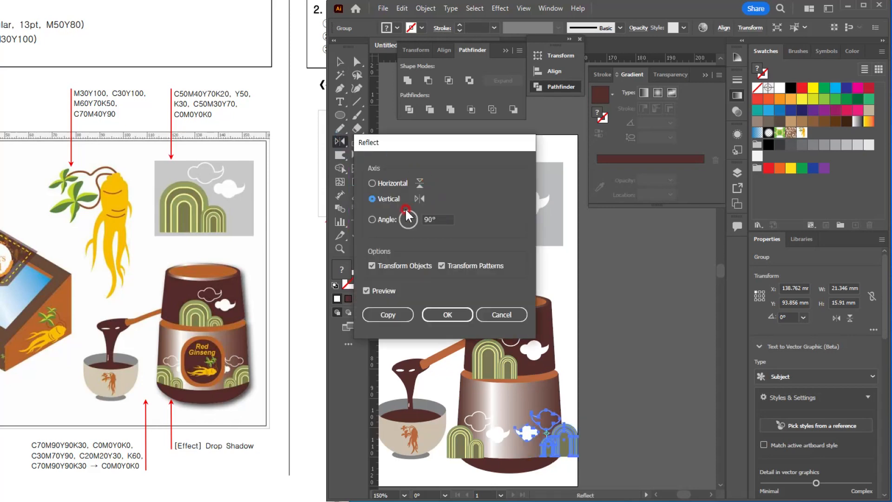
{"action": "left_click", "coordinate": [393, 315]}
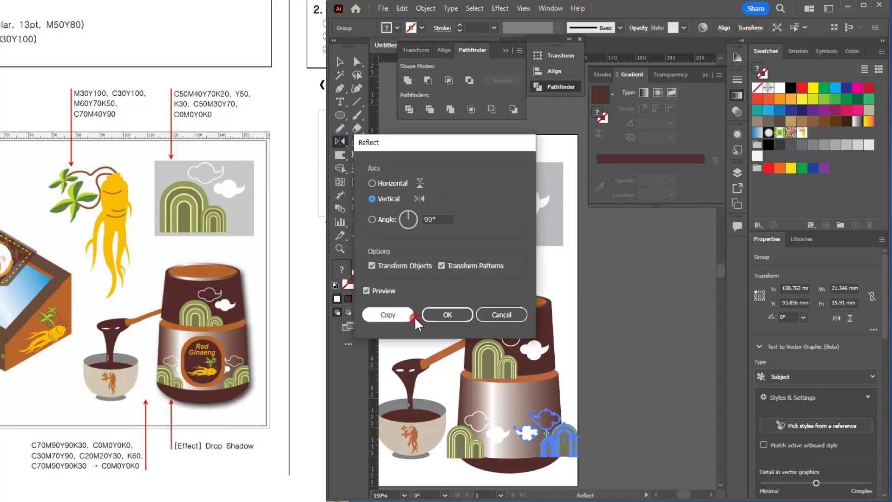
{"action": "left_click", "coordinate": [451, 314]}
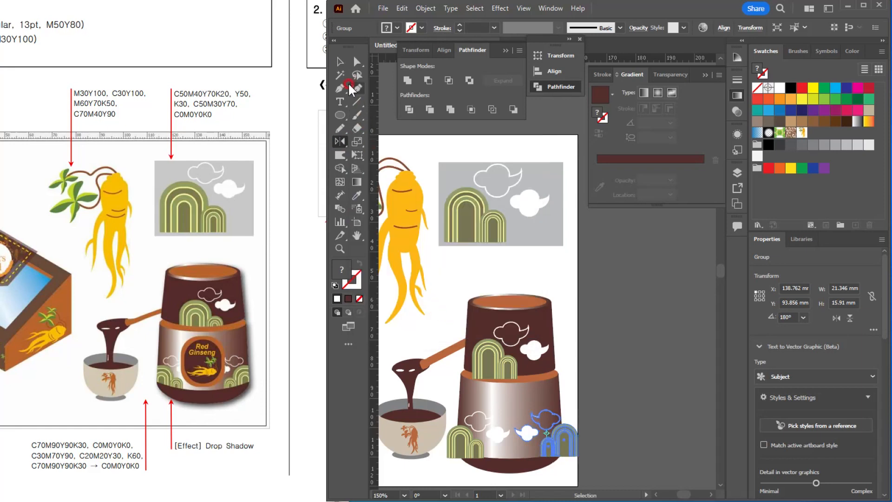
{"action": "left_click", "coordinate": [340, 61]}
{"action": "left_click", "coordinate": [636, 450]}
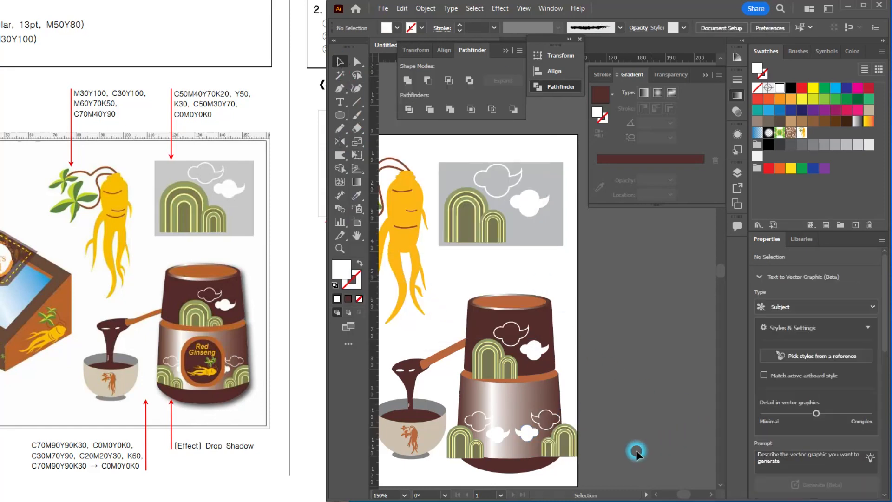
{"action": "left_click", "coordinate": [564, 439]}
{"action": "scroll", "coordinate": [563, 439], "scroll_direction": "up", "scroll_amount": 3}
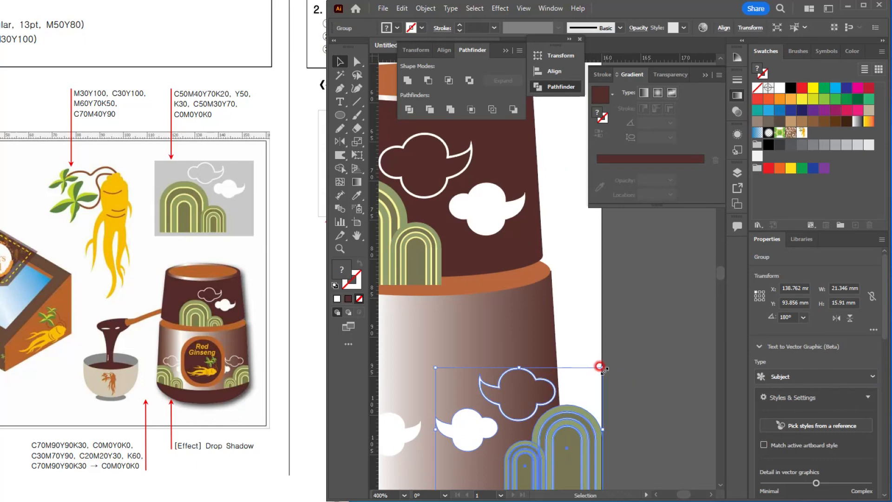
{"action": "left_click_drag", "start_coordinate": [600, 366], "coordinate": [645, 339]}
{"action": "key", "text": "ctrl+z"}
{"action": "left_click", "coordinate": [625, 377]}
{"action": "scroll", "coordinate": [640, 381], "scroll_direction": "down", "scroll_amount": 3}
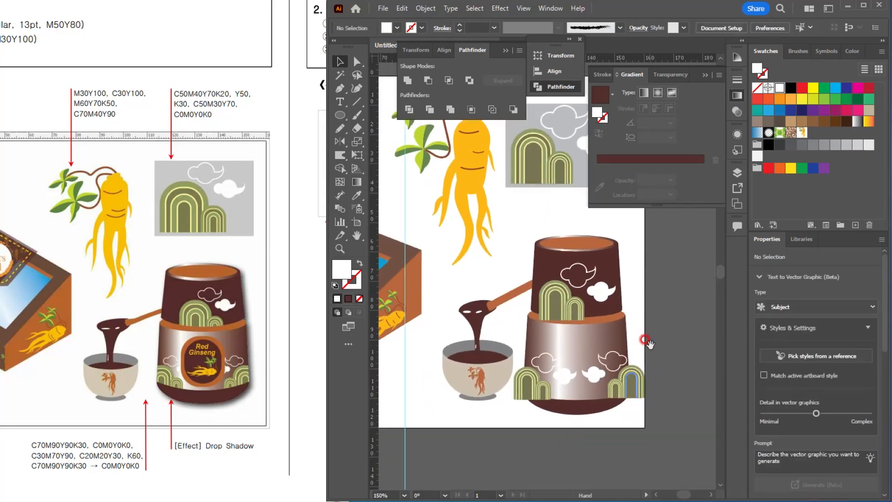
Step: Unite the jar's dark brown upper section with the ellipse at its base into one shape
{"action": "left_click", "coordinate": [610, 258]}
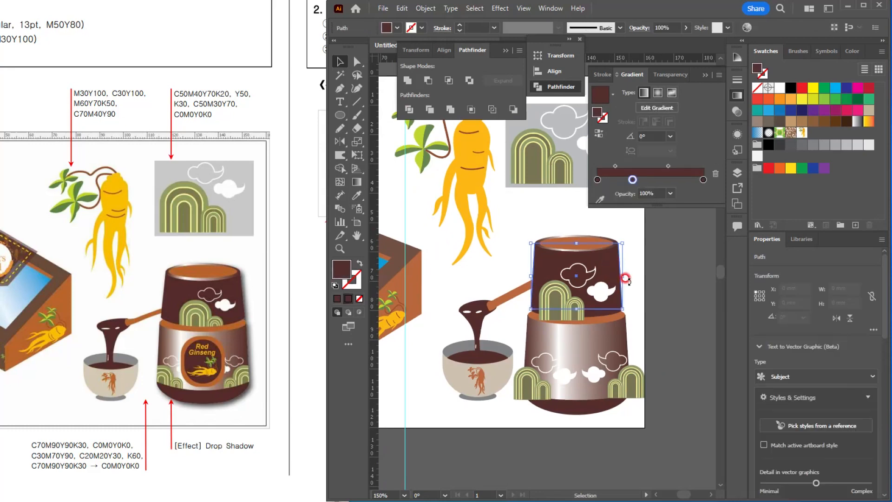
{"action": "scroll", "coordinate": [613, 272], "scroll_direction": "up", "scroll_amount": 2}
{"action": "left_click", "coordinate": [576, 356], "text": "shift"}
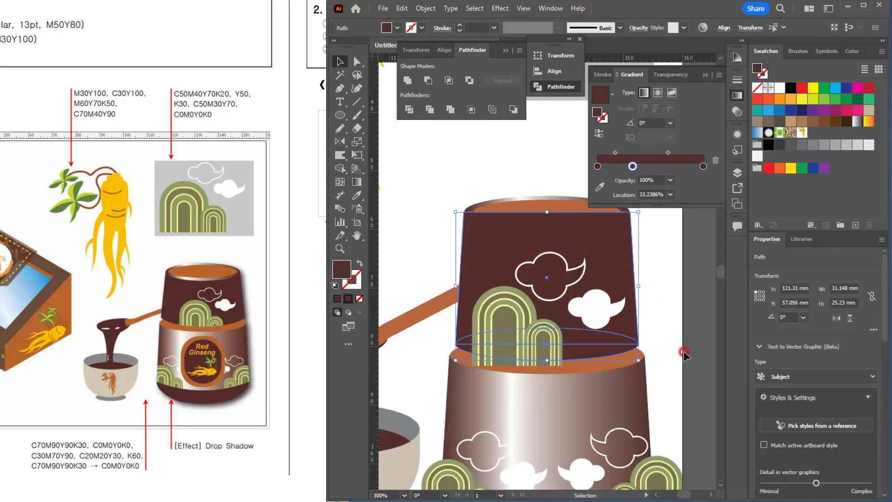
{"action": "left_click", "coordinate": [407, 81]}
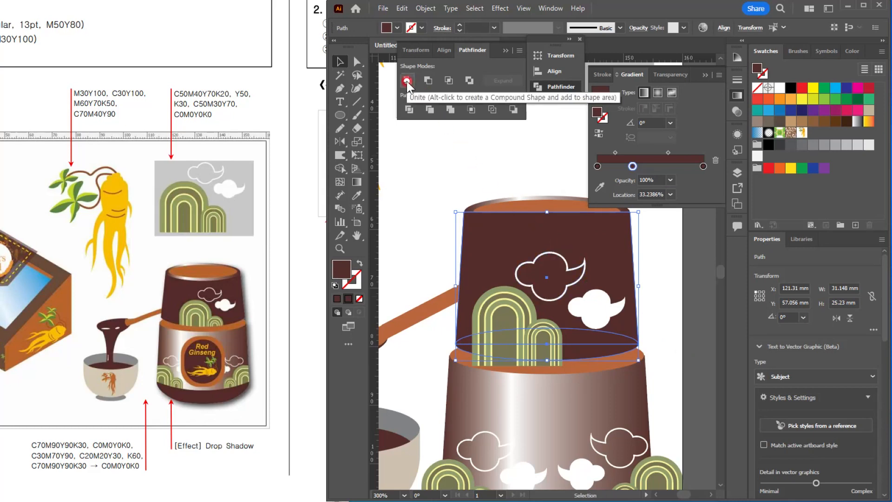
Step: Bring the united dark brown upper section to the front and use it as a clipping mask for the jar's upper hills-and-clouds group
{"action": "left_click", "coordinate": [598, 270]}
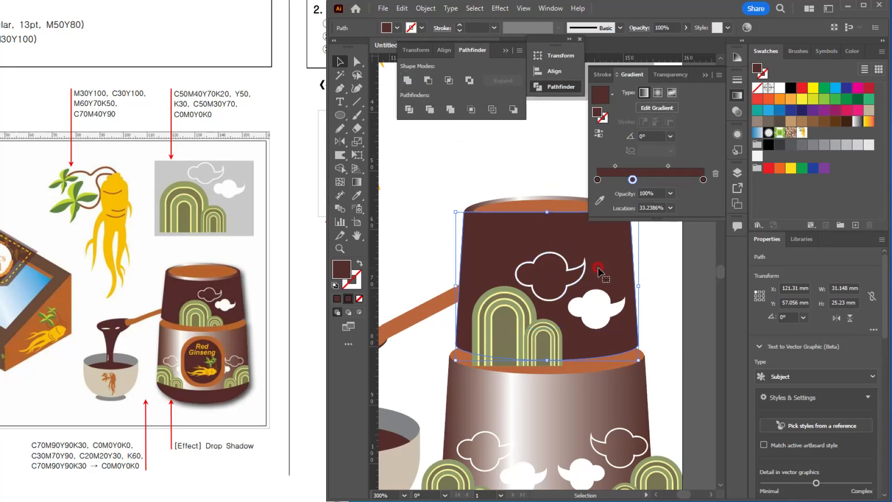
{"action": "key", "text": "ctrl+shift+]"}
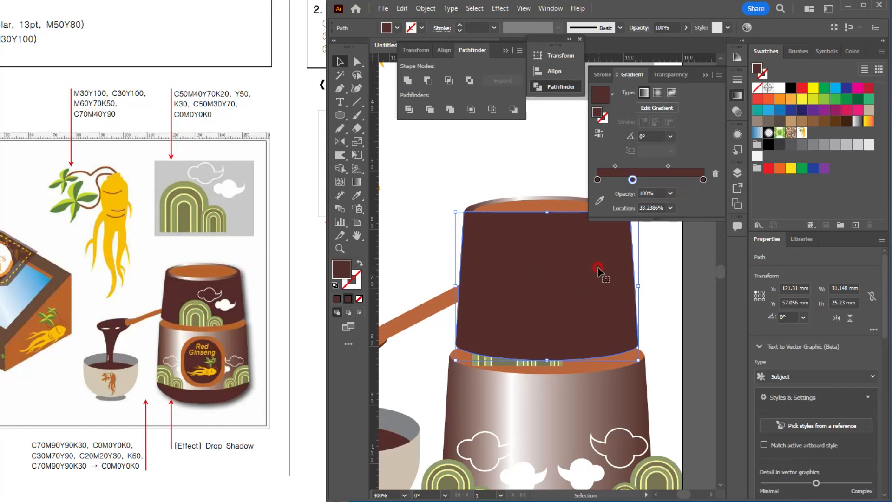
{"action": "left_click", "coordinate": [487, 362], "text": "shift"}
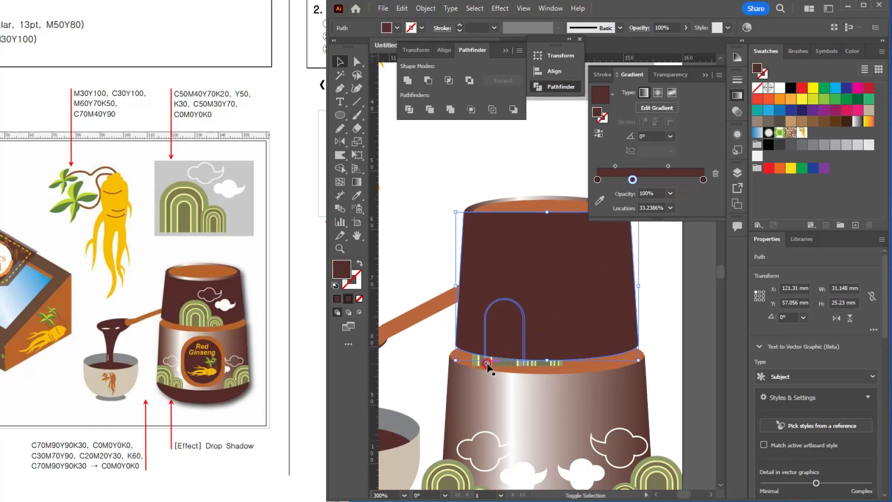
{"action": "left_click", "coordinate": [487, 364], "text": "shift"}
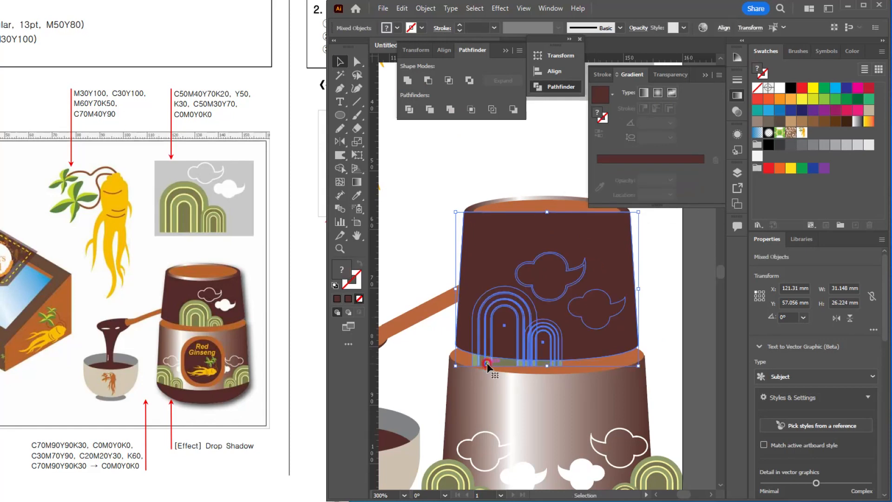
{"action": "right_click", "coordinate": [487, 366]}
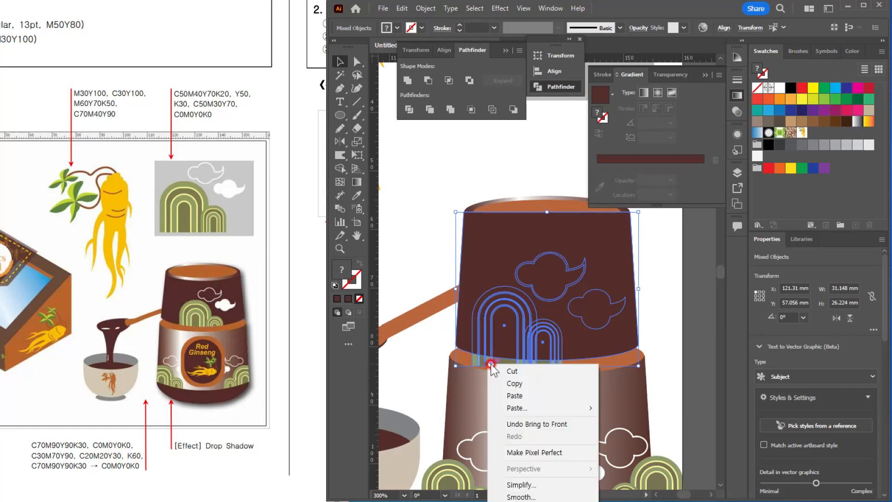
{"action": "left_click", "coordinate": [423, 9]}
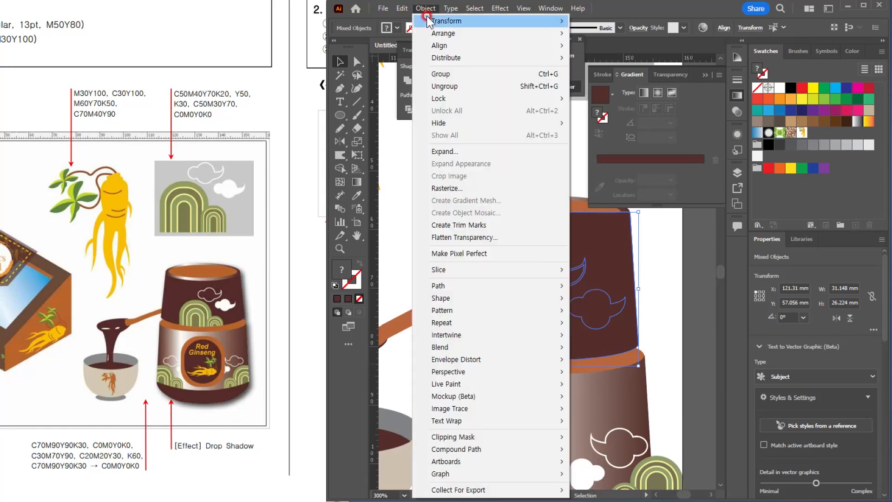
{"action": "mouse_move", "coordinate": [535, 439]}
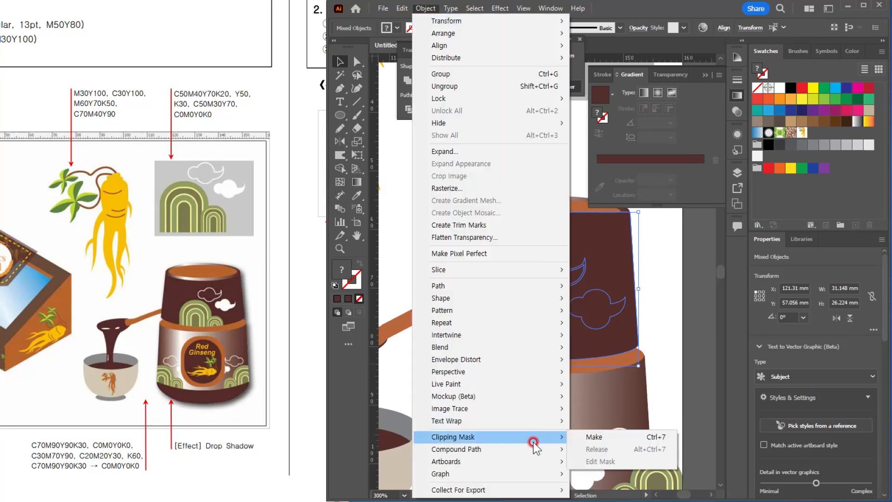
{"action": "left_click", "coordinate": [594, 438]}
{"action": "left_click", "coordinate": [661, 310]}
{"action": "left_click", "coordinate": [664, 308], "text": "ctrl+alt"}
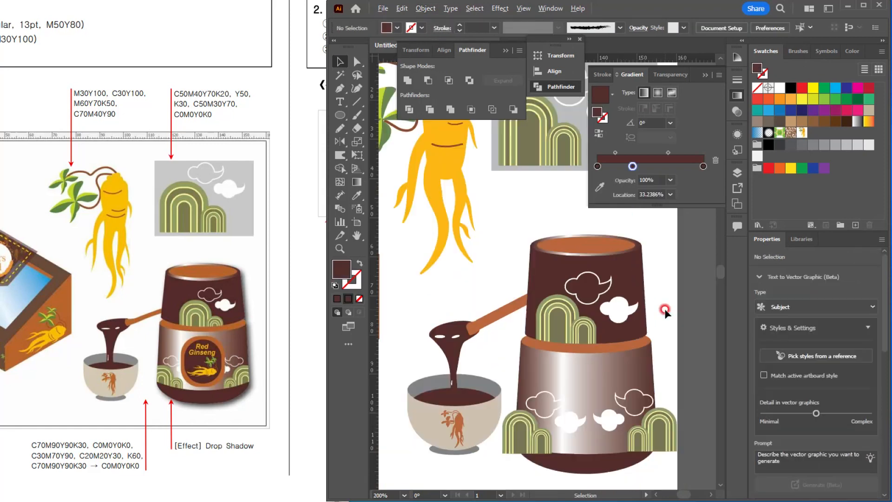
{"action": "left_click", "coordinate": [664, 308], "text": "ctrl+alt"}
Step: Select the jar's gradient-filled lower body together with the ellipse at its base
{"action": "left_click_drag", "start_coordinate": [613, 357], "coordinate": [545, 296]}
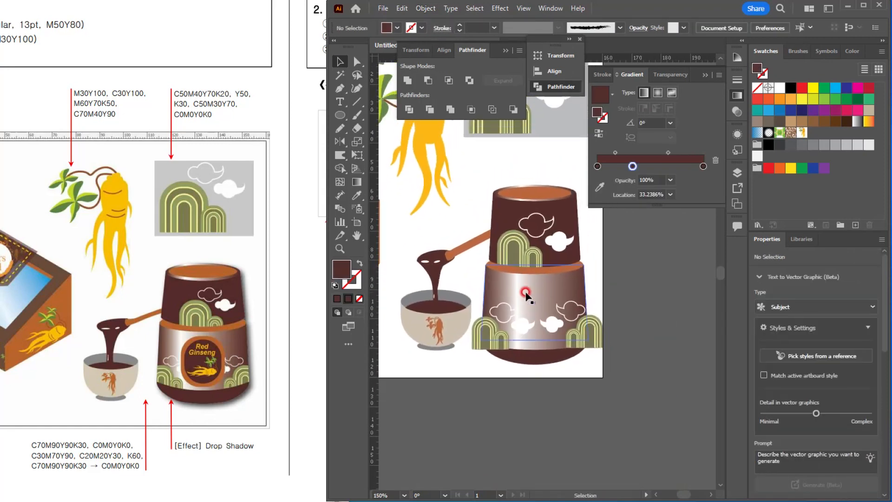
{"action": "left_click", "coordinate": [525, 293]}
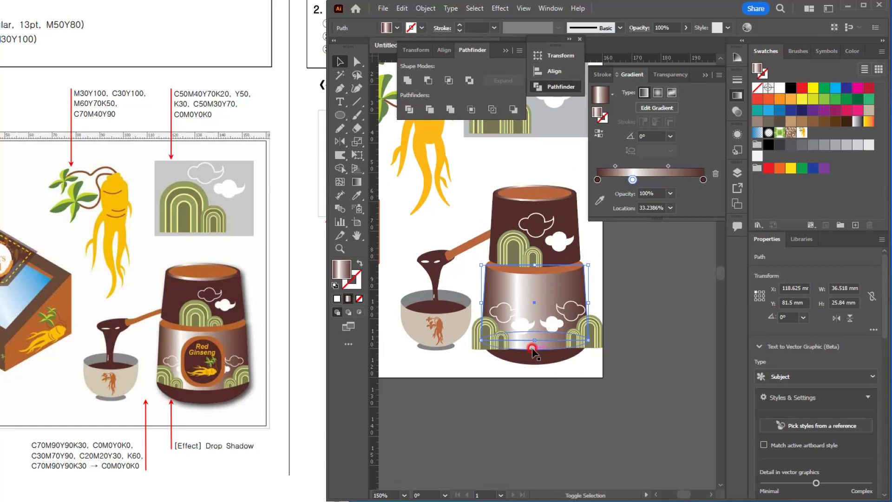
{"action": "left_click", "coordinate": [526, 347], "text": "shift"}
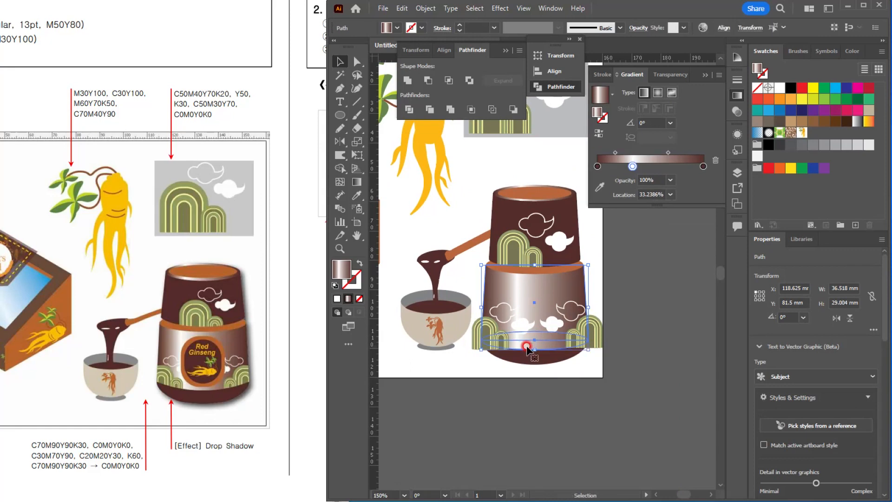
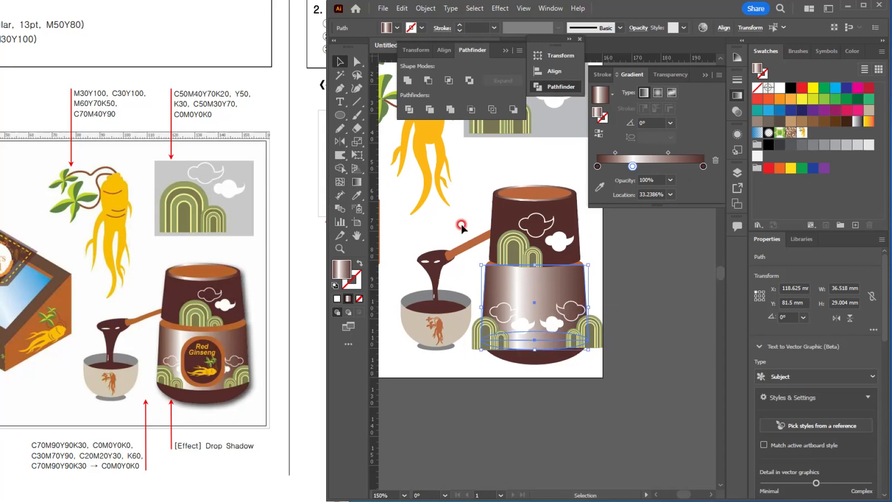
Step: Clip both hill-and-cloud groups to the jar's lower body, using the united body shape brought to the front as the clipping mask
{"action": "left_click", "coordinate": [407, 79]}
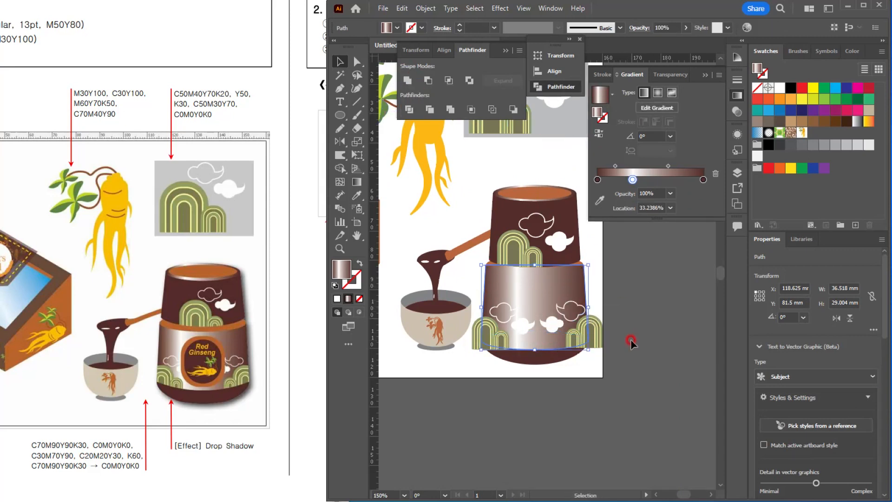
{"action": "key", "text": "ctrl+shift+bracketright"}
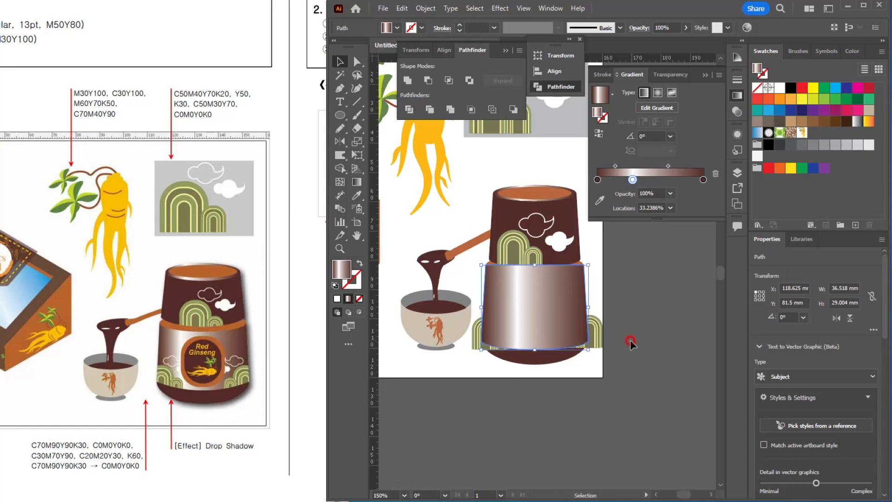
{"action": "left_click", "coordinate": [593, 333], "text": "shift"}
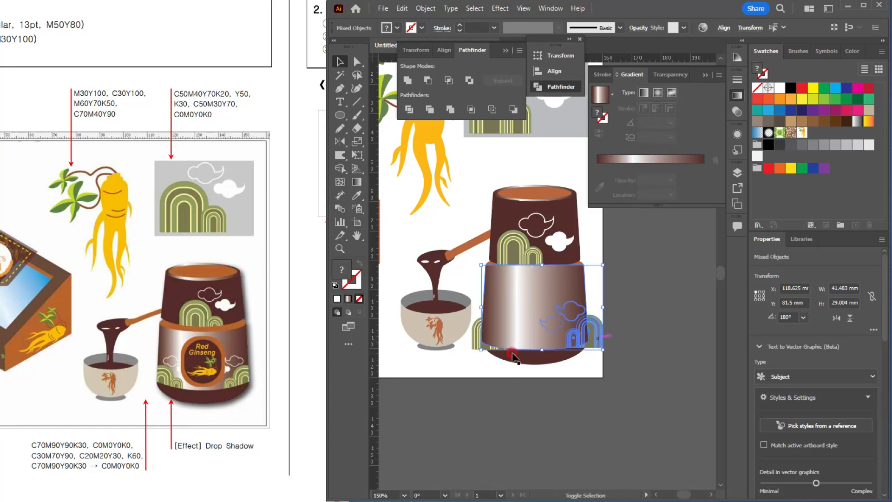
{"action": "left_click", "coordinate": [474, 343], "text": "shift"}
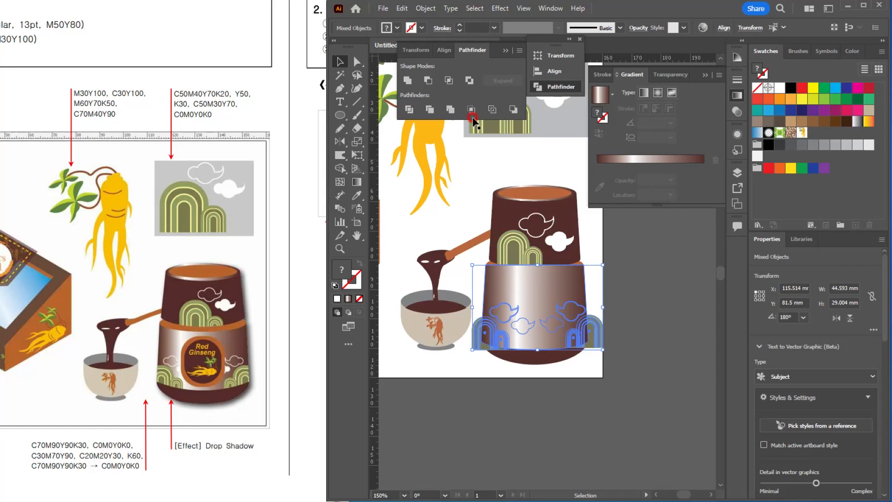
{"action": "left_click", "coordinate": [425, 8]}
{"action": "mouse_move", "coordinate": [551, 441]}
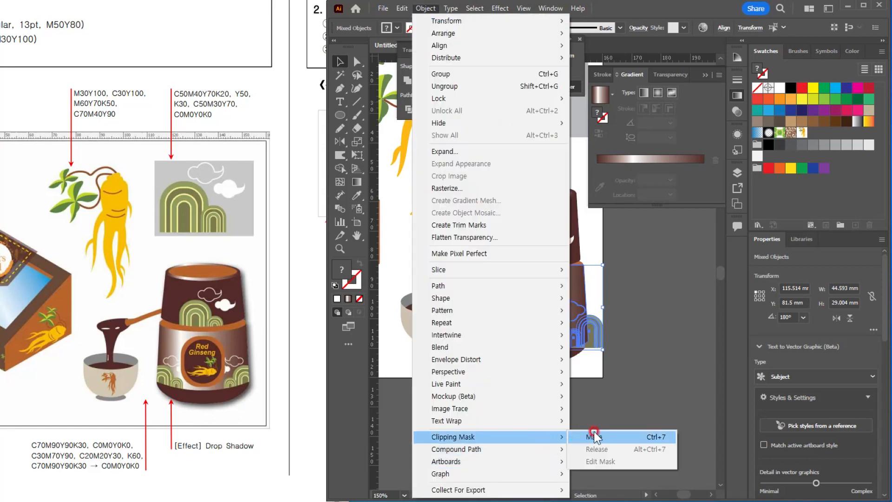
{"action": "left_click", "coordinate": [597, 436]}
{"action": "left_click", "coordinate": [609, 435]}
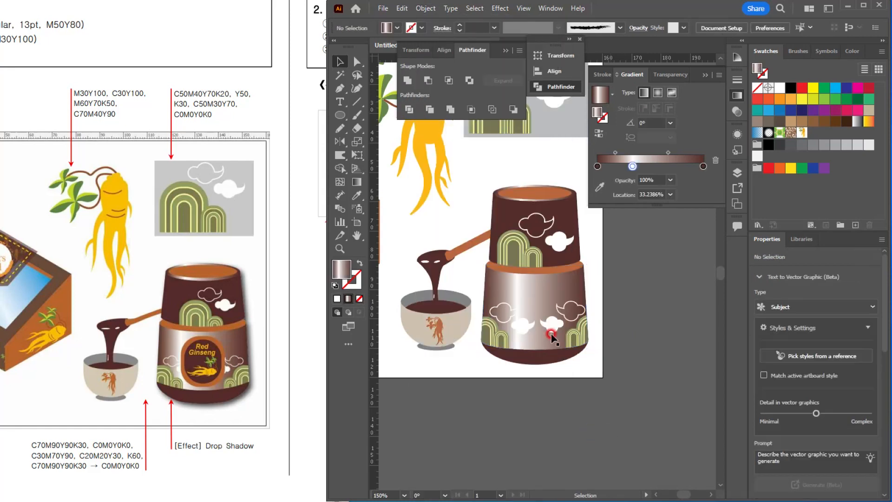
Step: Draw a rounded-rectangle label about 19.8 × 21.1 mm on the lower body and fill it with the orange of the jar's band
{"action": "scroll", "coordinate": [551, 337], "scroll_direction": "up", "scroll_amount": 4}
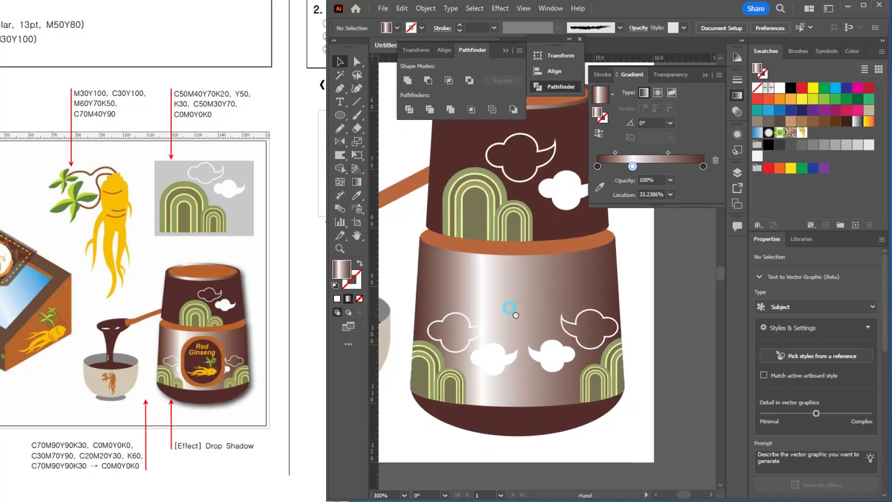
{"action": "left_click_drag", "start_coordinate": [516, 315], "coordinate": [515, 315]}
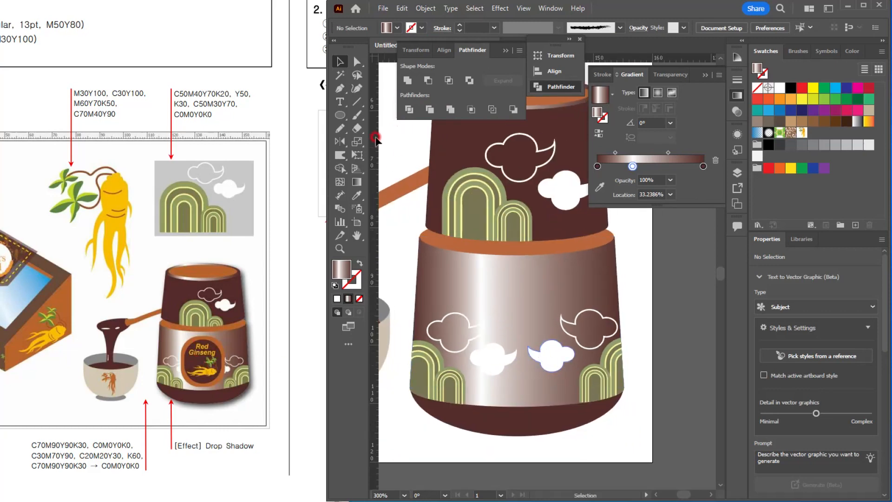
{"action": "left_click", "coordinate": [339, 115]}
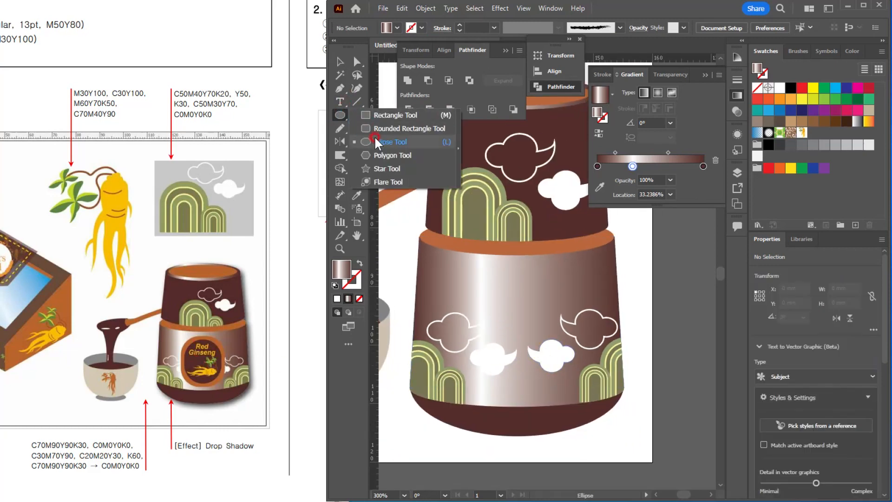
{"action": "mouse_move", "coordinate": [380, 120]}
{"action": "left_mouse_down"}
{"action": "mouse_move", "coordinate": [378, 138]}
{"action": "mouse_move", "coordinate": [384, 127]}
{"action": "left_mouse_up"}
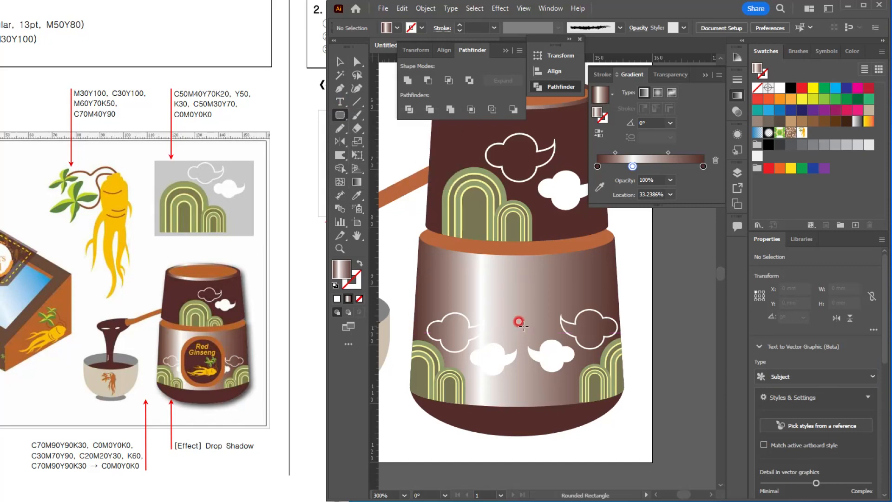
{"action": "left_click_drag", "start_coordinate": [524, 322], "coordinate": [579, 385]}
{"action": "left_click_drag", "start_coordinate": [494, 283], "coordinate": [532, 305]}
{"action": "left_click", "coordinate": [340, 61]}
{"action": "key", "text": "i"}
{"action": "left_click", "coordinate": [522, 236]}
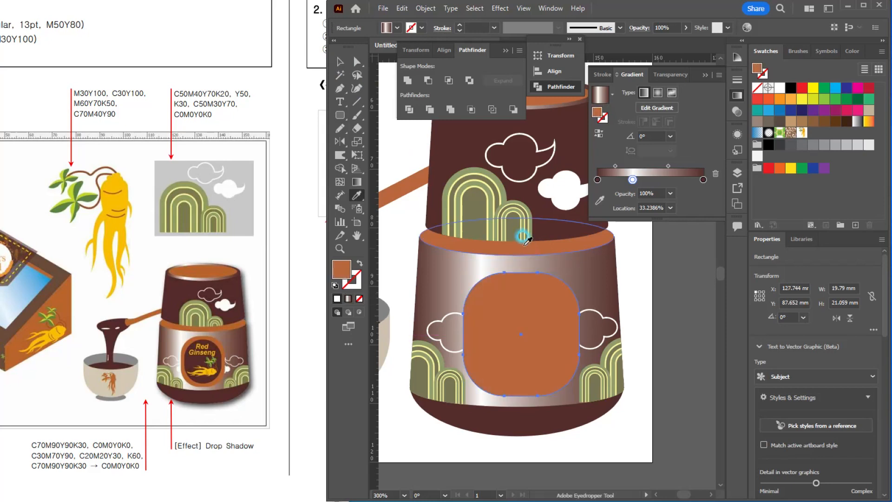
Step: Make a smaller centred copy of the label shape, about 16.2 × 18 mm, and fill it with the dark brown of the upper body
{"action": "key", "text": "v"}
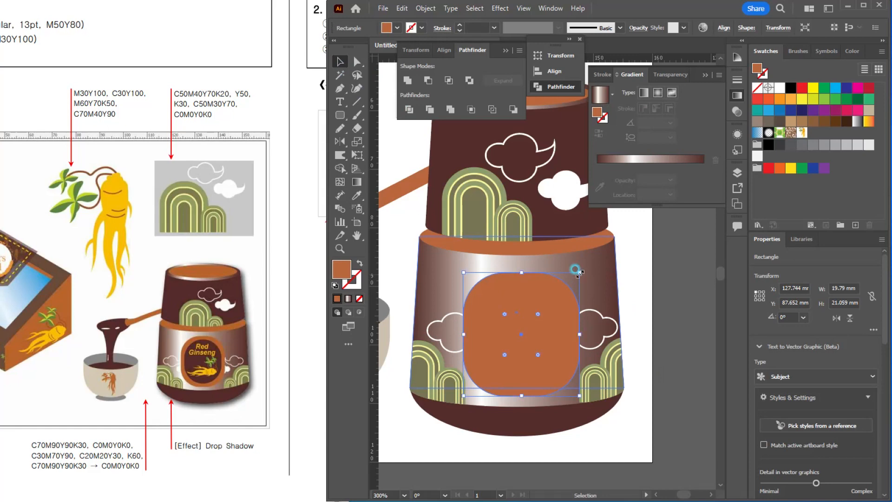
{"action": "left_click_drag", "start_coordinate": [575, 270], "coordinate": [565, 279]}
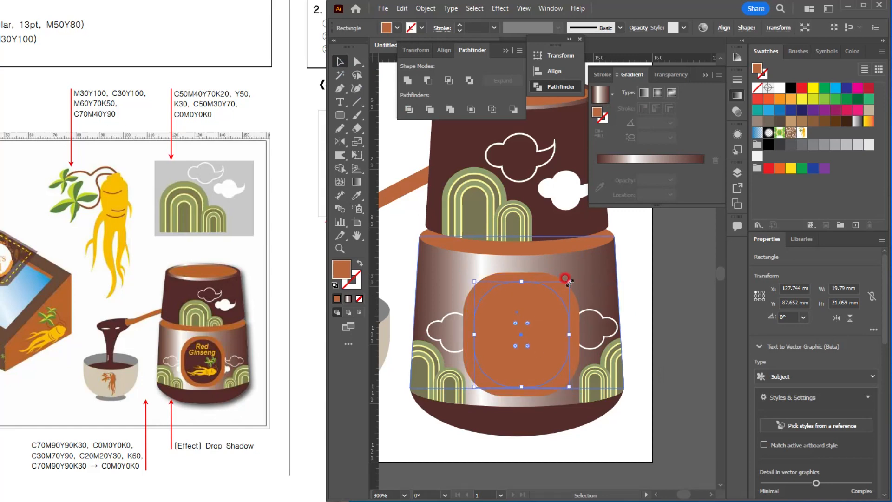
{"action": "key", "text": "i"}
{"action": "left_click", "coordinate": [554, 214]}
{"action": "left_click", "coordinate": [340, 64]}
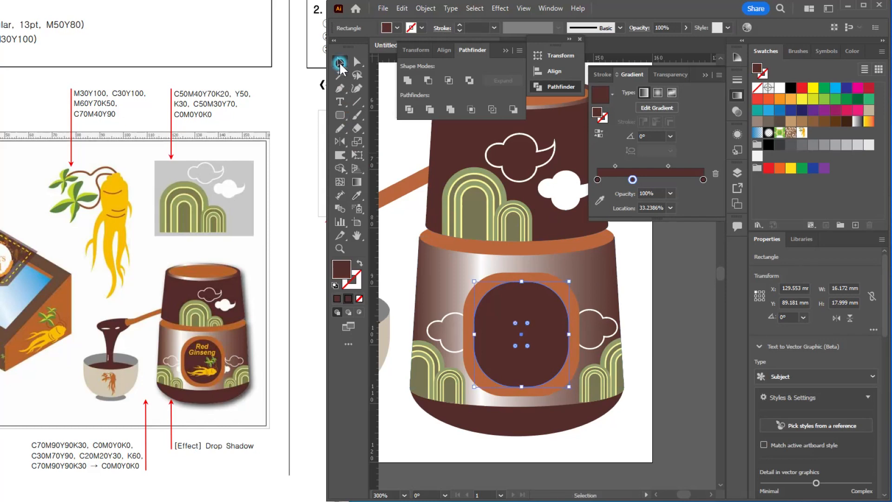
{"action": "left_click", "coordinate": [663, 308]}
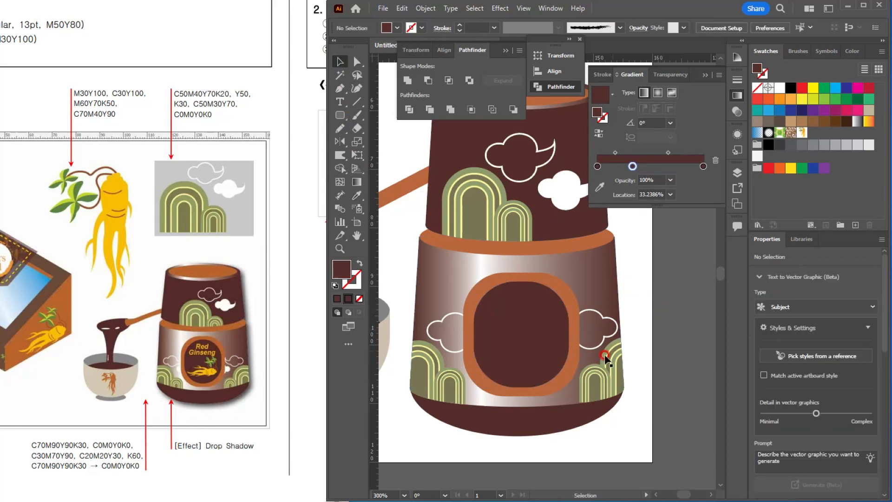
Step: Add the two-line text "Red Ginseng" on the jar label
{"action": "left_click", "coordinate": [510, 300], "text": "ctrl+alt"}
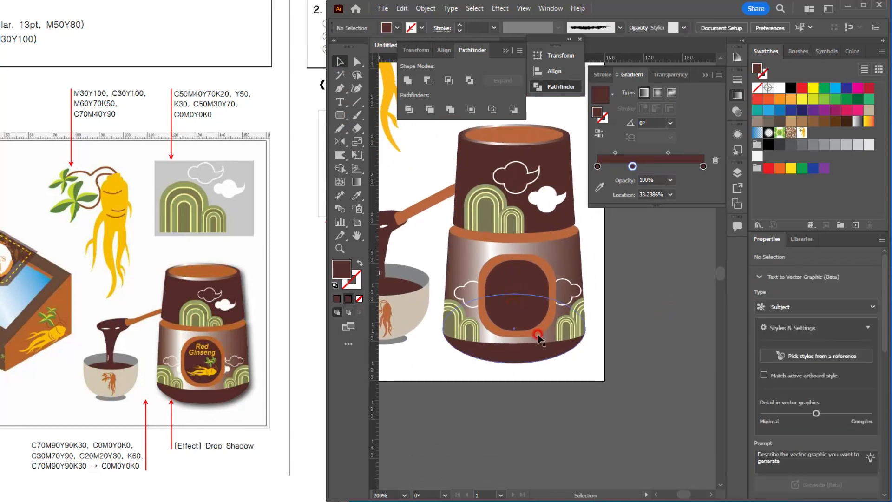
{"action": "key", "text": "t"}
{"action": "left_click", "coordinate": [504, 278]}
{"action": "type", "text": "Red"}
{"action": "key", "text": "Return"}
{"action": "type", "text": "Ginseng"}
Step: Format the whole "Red Ginseng" text in Arial Bold Italic at 8 pt, following the reference sheet
{"action": "key", "text": "ctrl+a"}
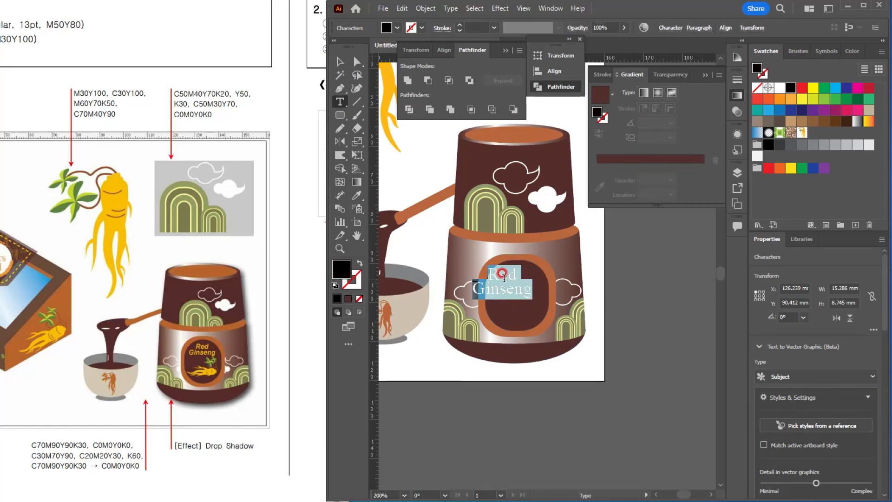
{"action": "left_click_drag", "start_coordinate": [62, 130], "coordinate": [185, 213]}
{"action": "scroll", "coordinate": [180, 209], "scroll_direction": "down", "scroll_amount": 1}
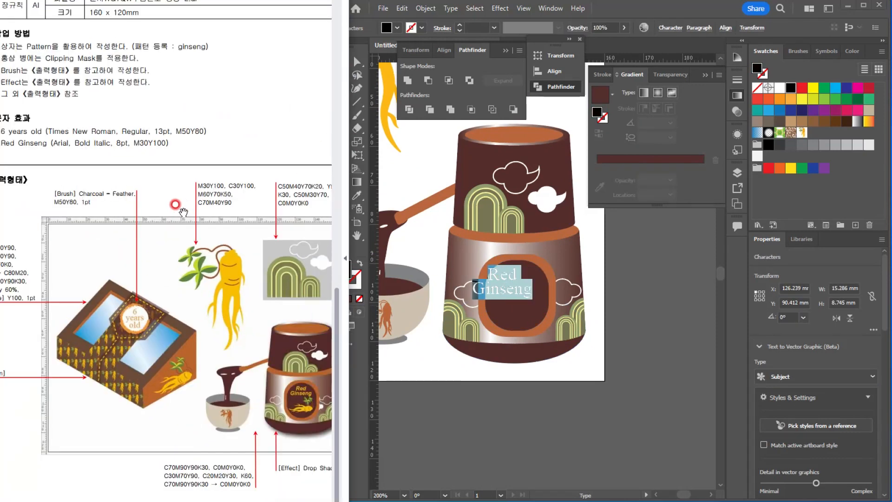
{"action": "left_click_drag", "start_coordinate": [102, 176], "coordinate": [131, 167]}
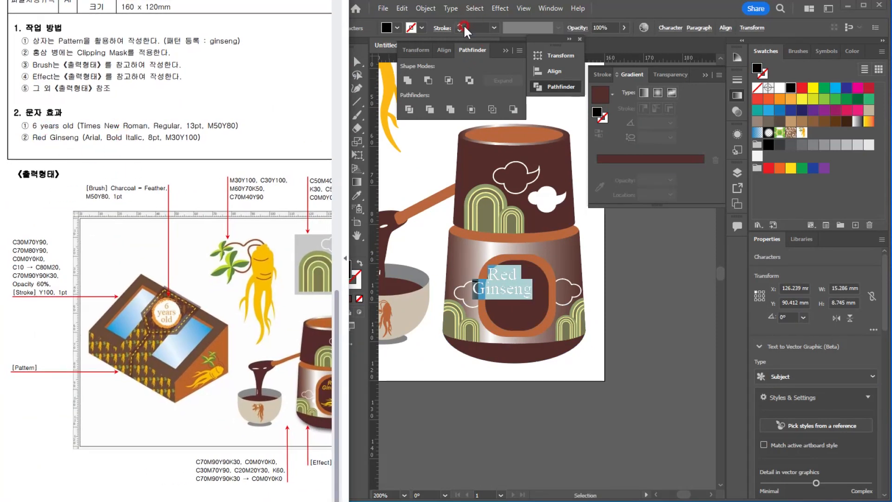
{"action": "left_click", "coordinate": [613, 61]}
{"action": "left_click", "coordinate": [669, 28]}
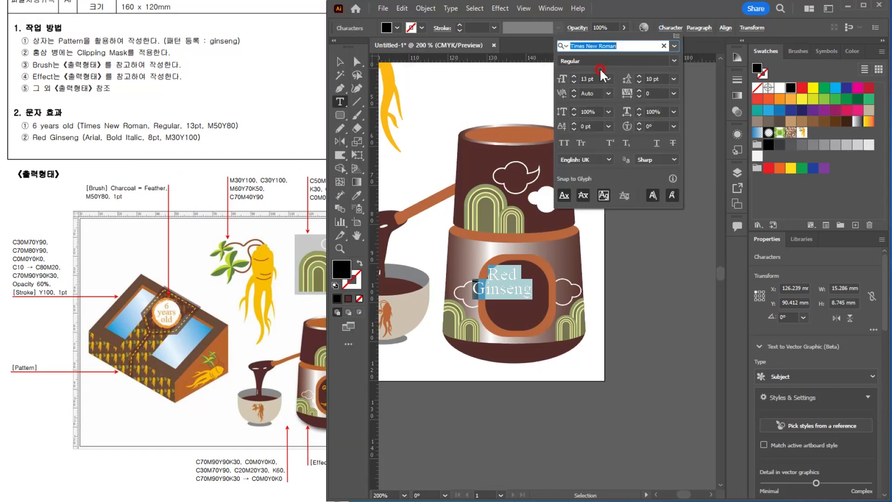
{"action": "type", "text": "ar"}
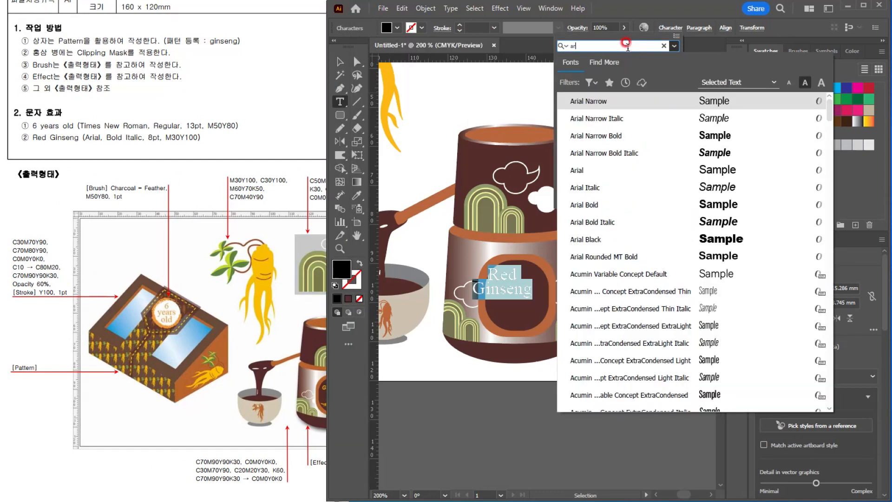
{"action": "left_click", "coordinate": [590, 205]}
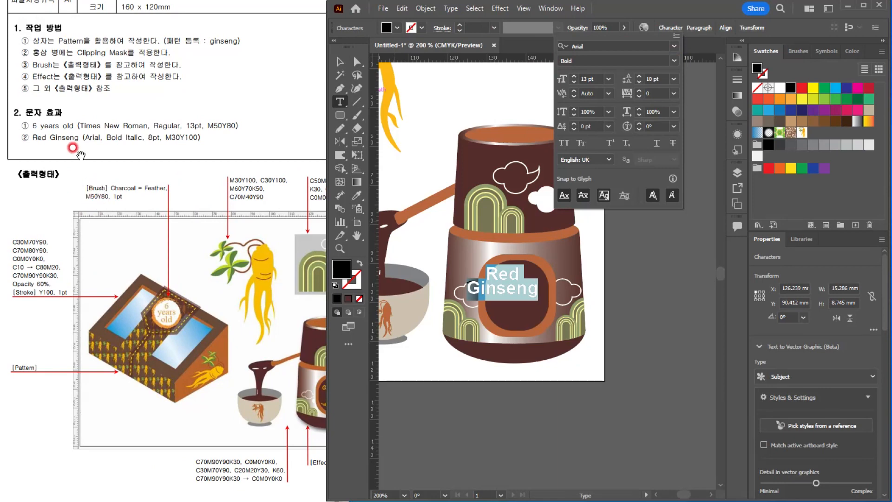
{"action": "left_click", "coordinate": [674, 60]}
{"action": "left_click", "coordinate": [587, 157]}
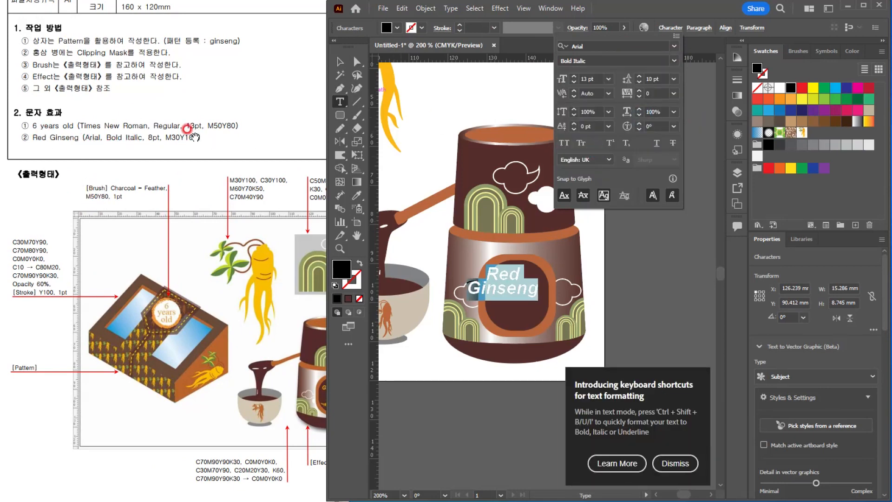
{"action": "left_click", "coordinate": [591, 75]}
{"action": "key", "text": "Escape"}
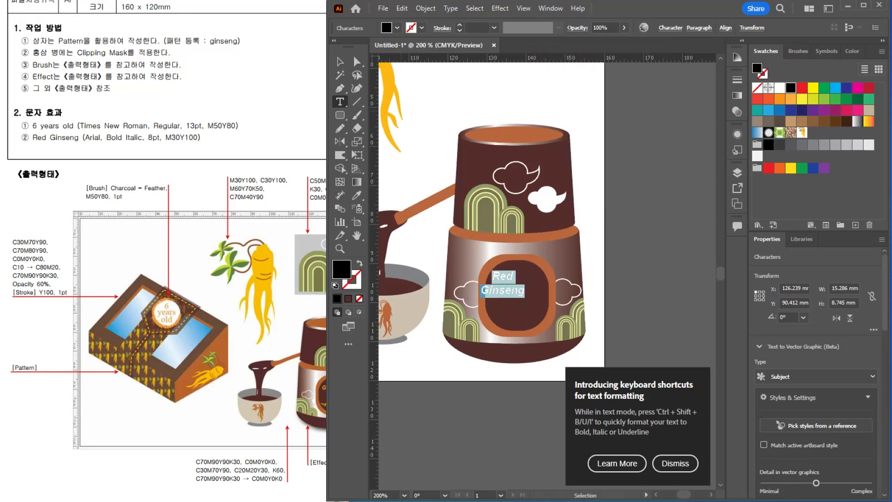
Step: Set the "Red Ginseng" text fill to M 30%, Y 100% and K 0%
{"action": "double_click", "coordinate": [757, 68]}
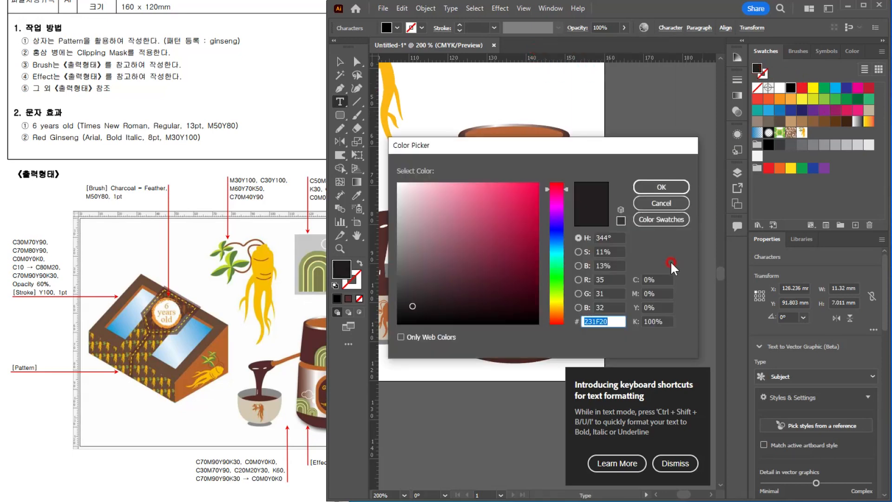
{"action": "left_click", "coordinate": [659, 292]}
{"action": "type", "text": "30"}
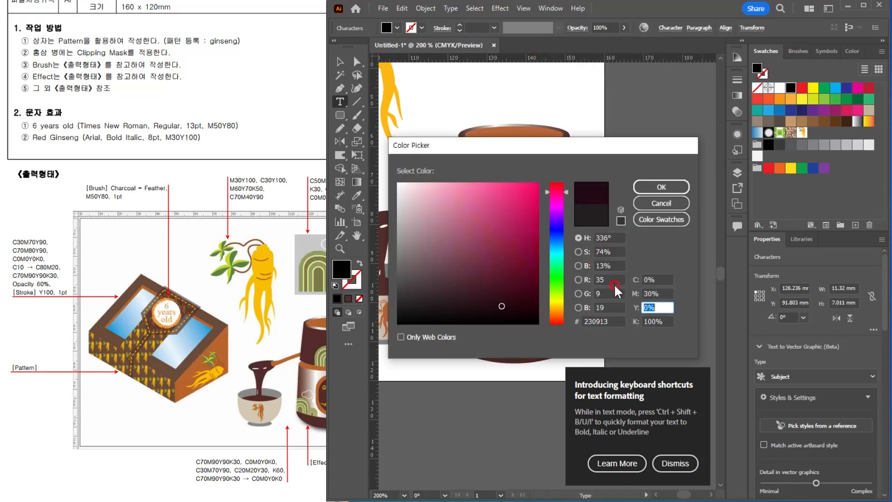
{"action": "key", "text": "Tab"}
{"action": "type", "text": "100"}
{"action": "key", "text": "Tab"}
{"action": "type", "text": "0"}
{"action": "key", "text": "Return"}
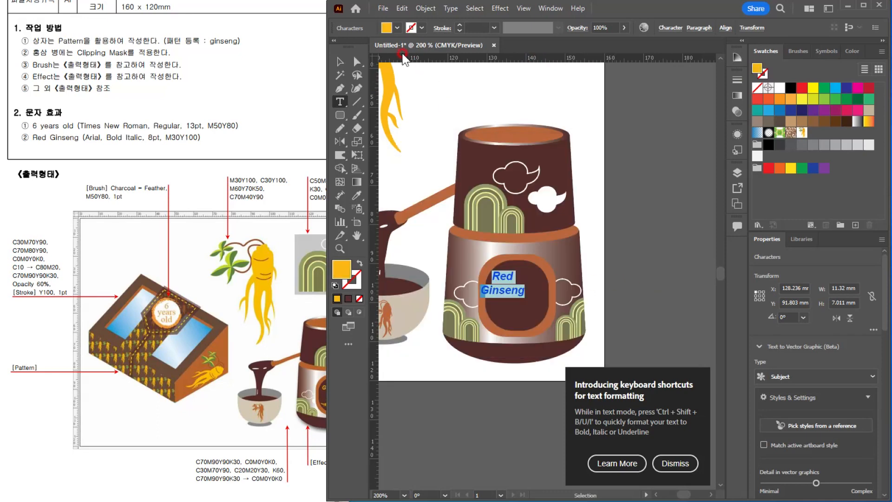
Step: Position the "Red Ginseng" text in the upper part of the dark label, matching the reference layout
{"action": "left_click", "coordinate": [341, 61]}
{"action": "left_click", "coordinate": [631, 261]}
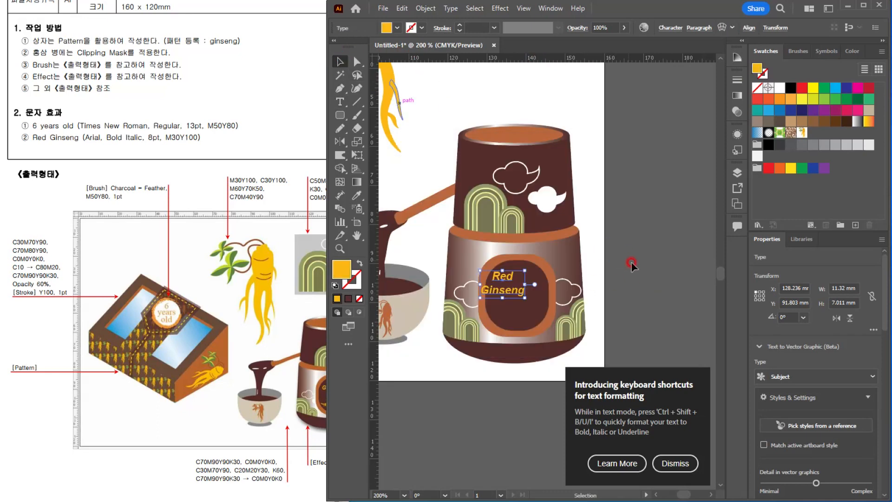
{"action": "left_click_drag", "start_coordinate": [506, 279], "coordinate": [519, 284]}
{"action": "left_click_drag", "start_coordinate": [286, 344], "coordinate": [236, 343]}
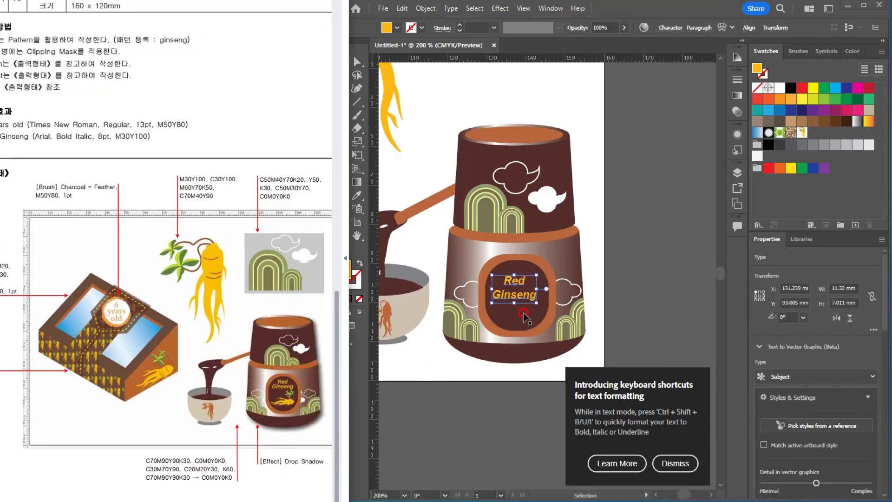
{"action": "left_click_drag", "start_coordinate": [520, 280], "coordinate": [559, 271]}
Step: Place a scaled-down copy of the leafy ginseng root, turned on its side, on the label below the text
{"action": "scroll", "coordinate": [473, 377], "scroll_direction": "down", "scroll_amount": 3}
{"action": "scroll", "coordinate": [490, 358], "scroll_direction": "up", "scroll_amount": 3}
{"action": "scroll", "coordinate": [527, 259], "scroll_direction": "down", "scroll_amount": 2}
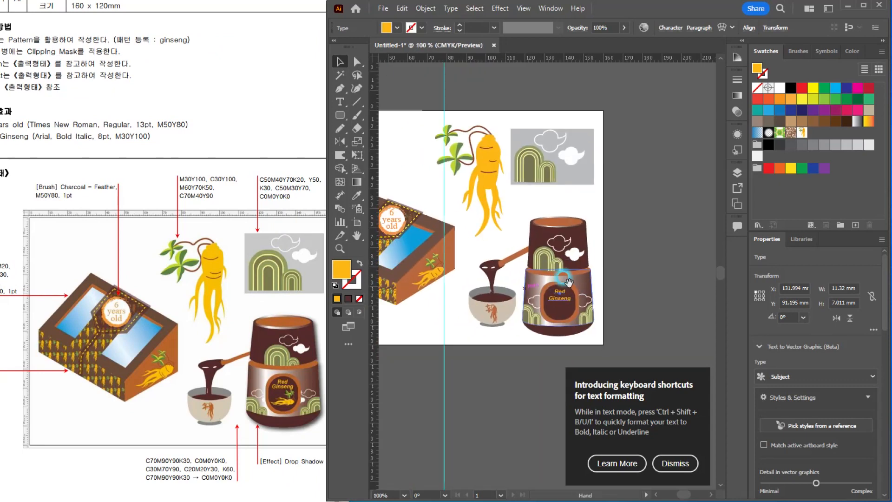
{"action": "left_click", "coordinate": [486, 170]}
{"action": "left_click_drag", "start_coordinate": [489, 151], "coordinate": [562, 296]}
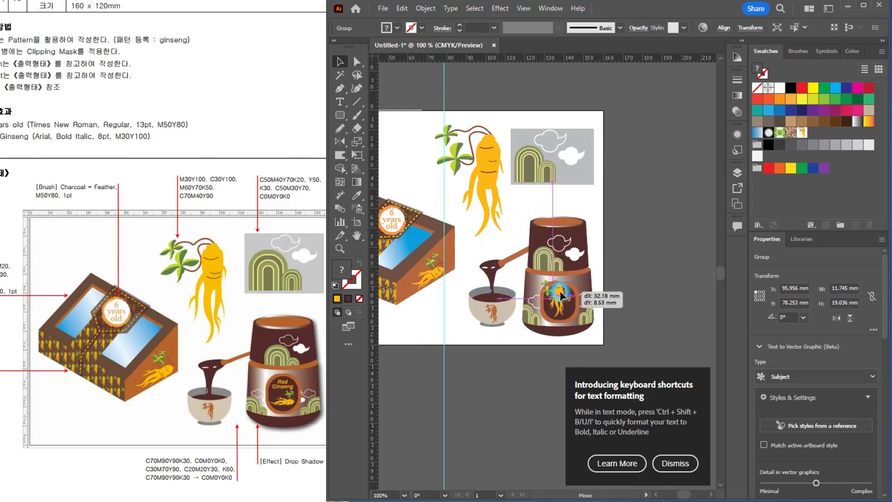
{"action": "left_click_drag", "start_coordinate": [560, 296], "coordinate": [560, 295]}
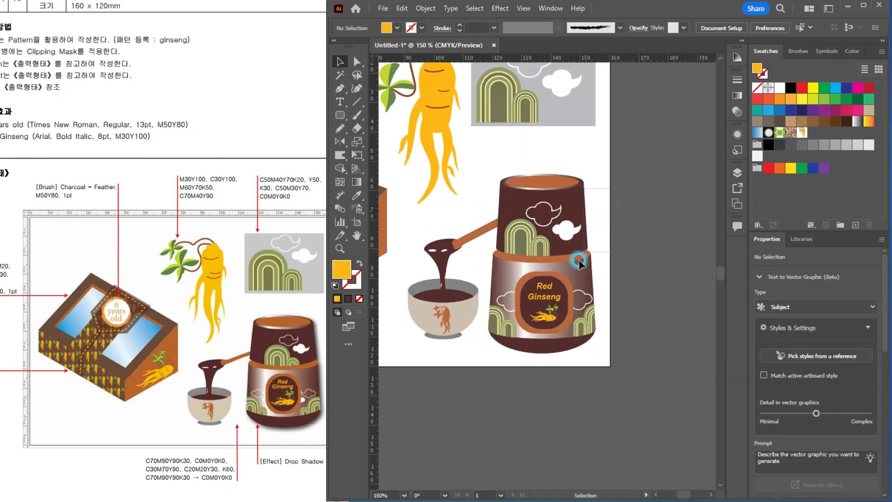
Step: Group all parts of the jar, including its label, text and ginseng illustration
{"action": "left_click_drag", "start_coordinate": [578, 261], "coordinate": [516, 361]}
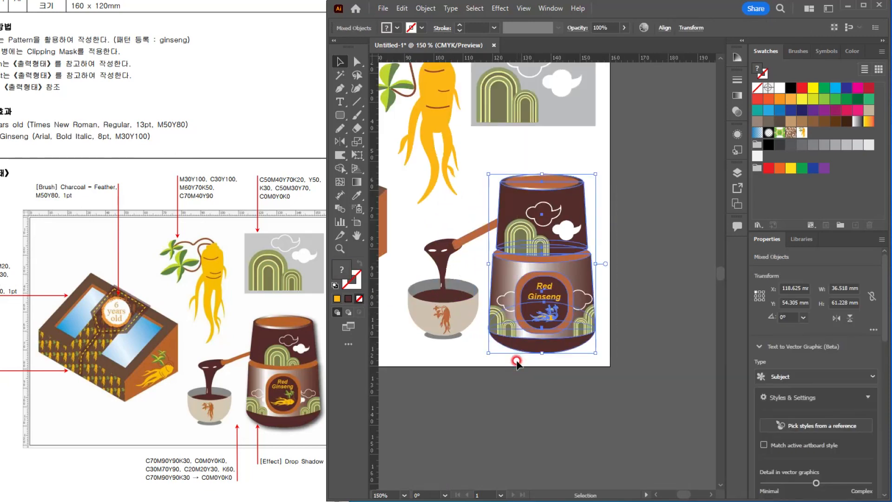
{"action": "key", "text": "ctrl+g"}
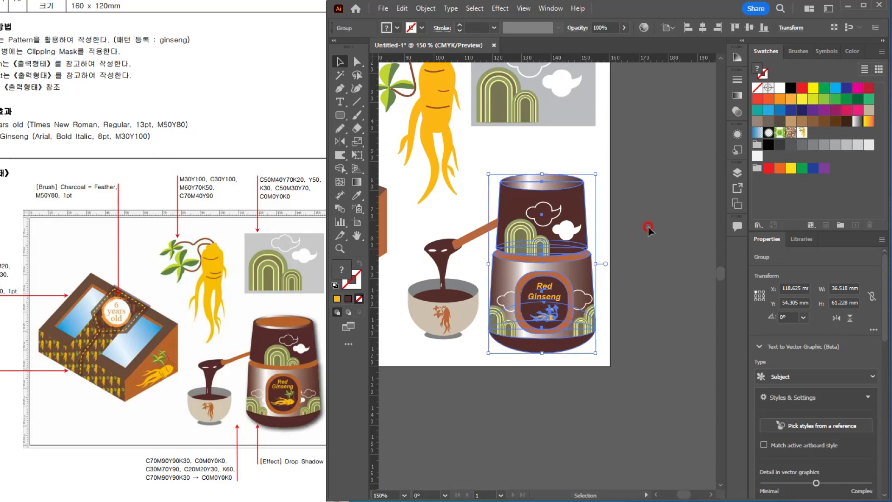
{"action": "key", "text": "ctrl+z"}
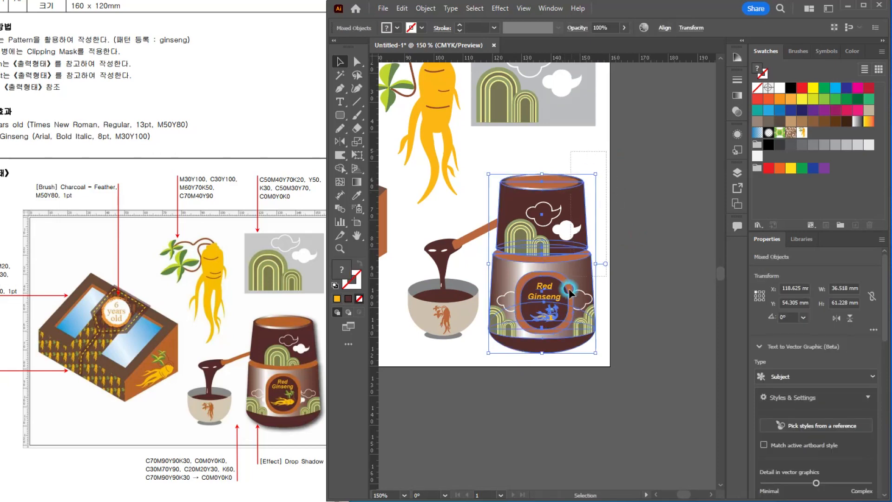
{"action": "key", "text": "ctrl+g"}
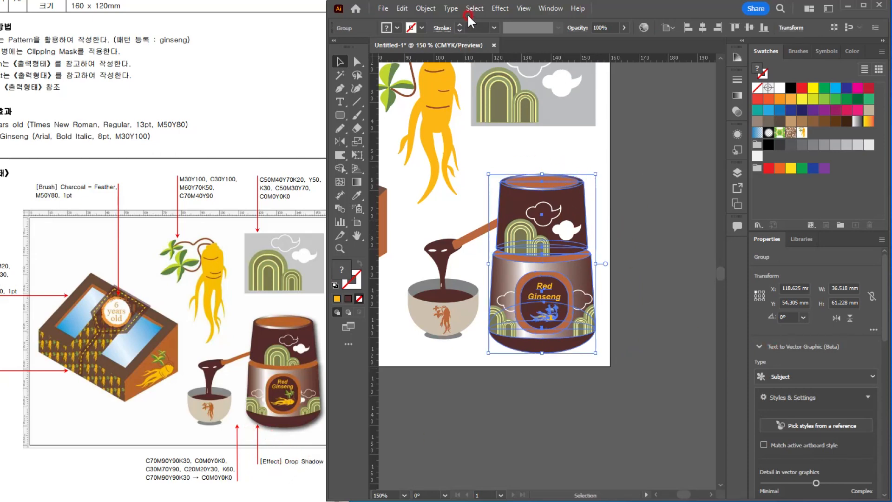
Step: Apply a drop shadow to the grouped jar with 50% opacity, 1 mm X and Y offsets and 1 mm blur
{"action": "left_click", "coordinate": [500, 8]}
{"action": "mouse_move", "coordinate": [581, 134]}
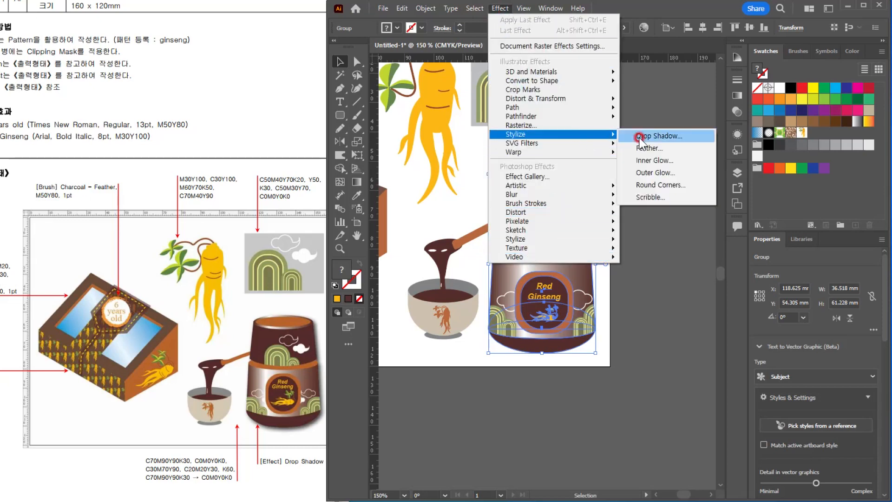
{"action": "left_click", "coordinate": [640, 138]}
{"action": "left_click", "coordinate": [384, 194]}
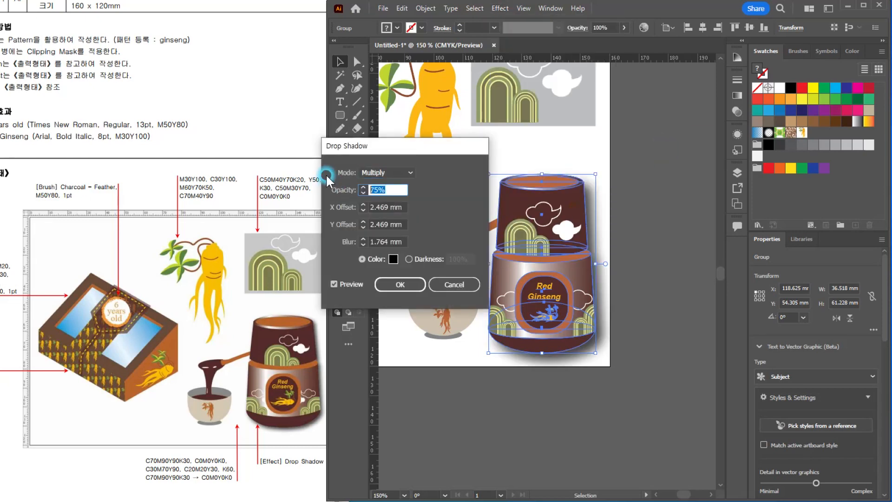
{"action": "key", "text": "Tab"}
{"action": "type", "text": "1"}
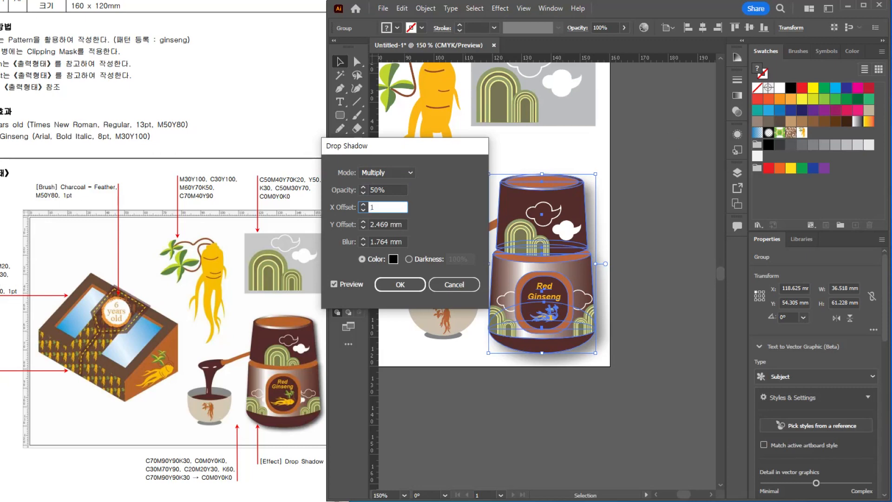
{"action": "key", "text": "Tab"}
{"action": "type", "text": "1"}
{"action": "key", "text": "Tab"}
{"action": "type", "text": "1"}
{"action": "key", "text": "Return"}
{"action": "left_click", "coordinate": [616, 393]}
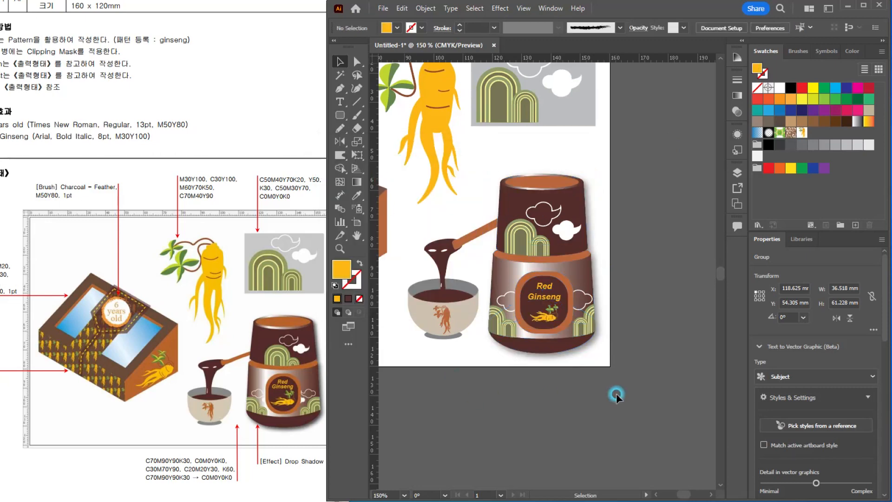
Step: Examine the box, ginseng, bowl and jar artwork against the reference illustration
{"action": "key", "text": "ctrl+1"}
{"action": "key", "text": "ctrl+plus"}
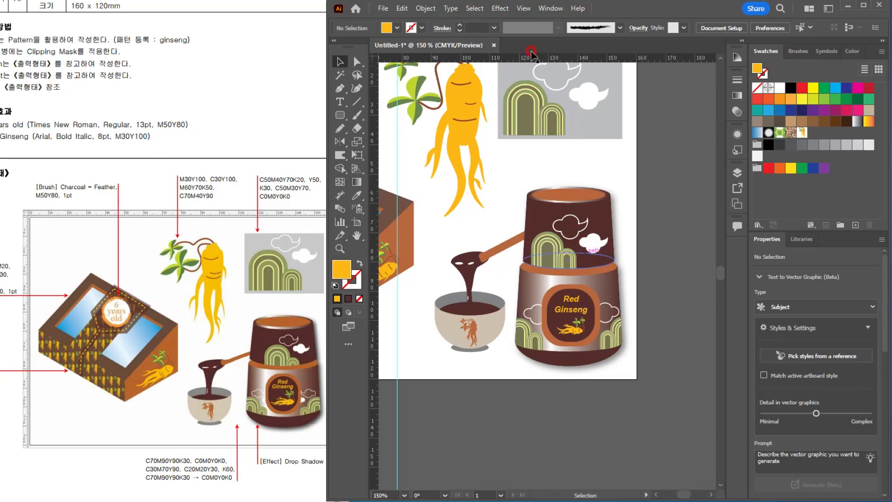
{"action": "left_click_drag", "start_coordinate": [434, 113], "coordinate": [545, 171]}
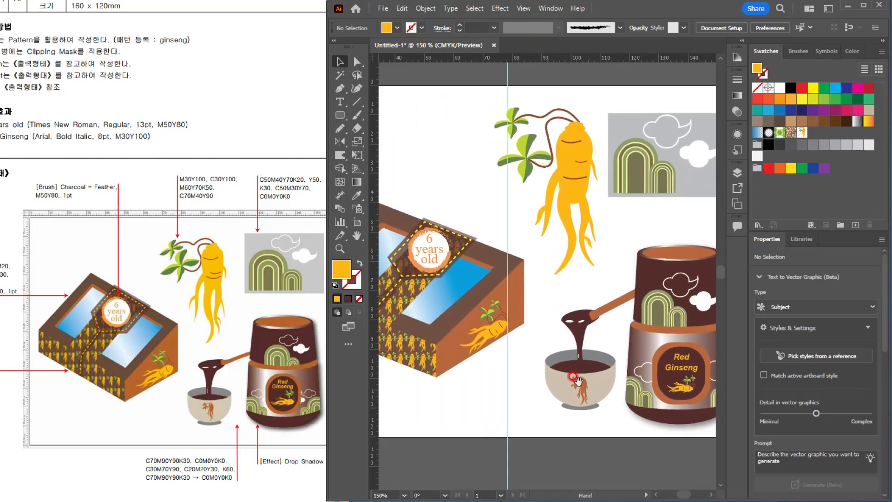
{"action": "left_click_drag", "start_coordinate": [511, 404], "coordinate": [621, 402]}
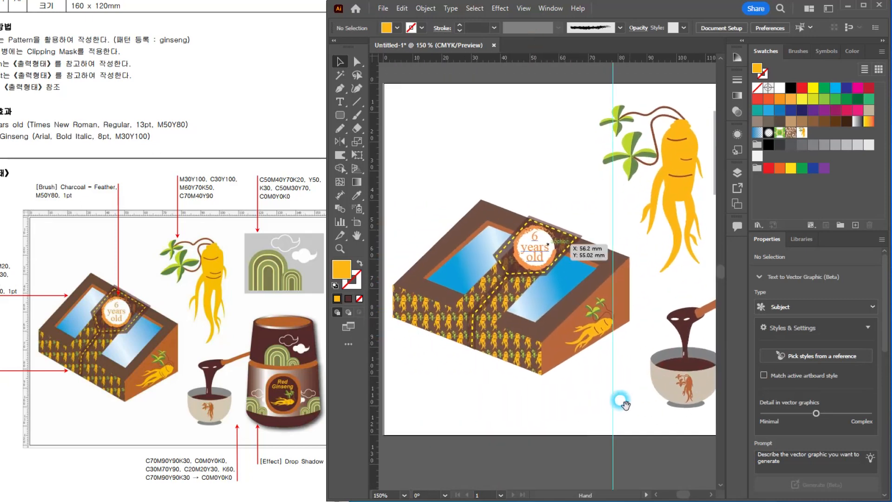
{"action": "left_click_drag", "start_coordinate": [560, 406], "coordinate": [561, 410]}
{"action": "left_click", "coordinate": [541, 264]}
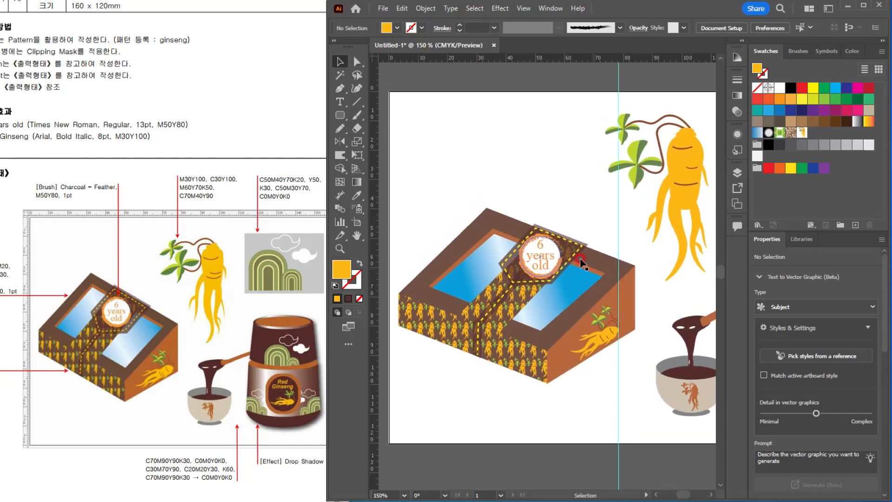
{"action": "left_click", "coordinate": [544, 417]}
{"action": "scroll", "coordinate": [618, 351], "scroll_direction": "down", "scroll_amount": 2}
{"action": "left_click_drag", "start_coordinate": [595, 329], "coordinate": [530, 281]}
{"action": "key", "text": "ctrl+1"}
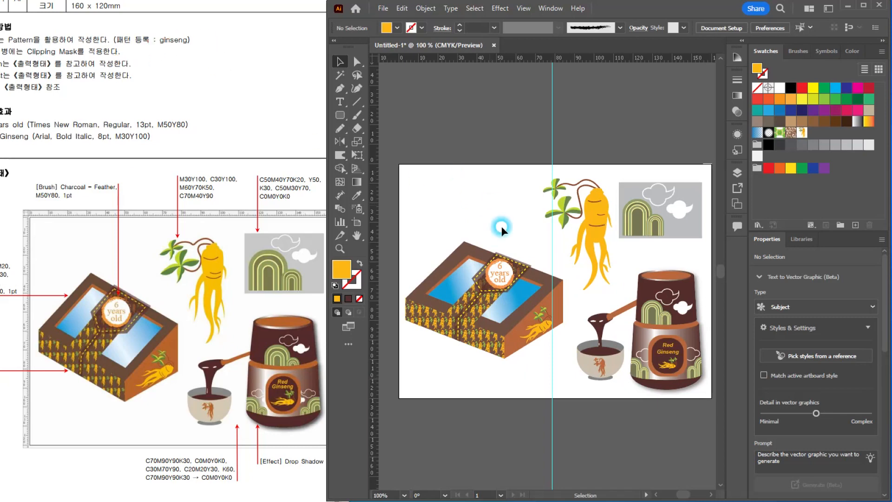
Step: Rename the ginseng pattern swatch used on the box front as ginseng and finish pattern editing
{"action": "left_click", "coordinate": [488, 351]}
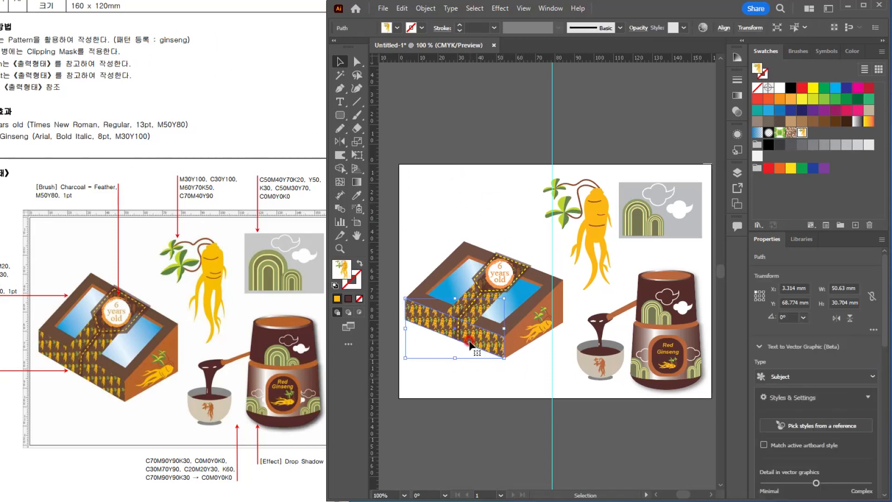
{"action": "left_click", "coordinate": [471, 186]}
{"action": "double_click", "coordinate": [799, 132]}
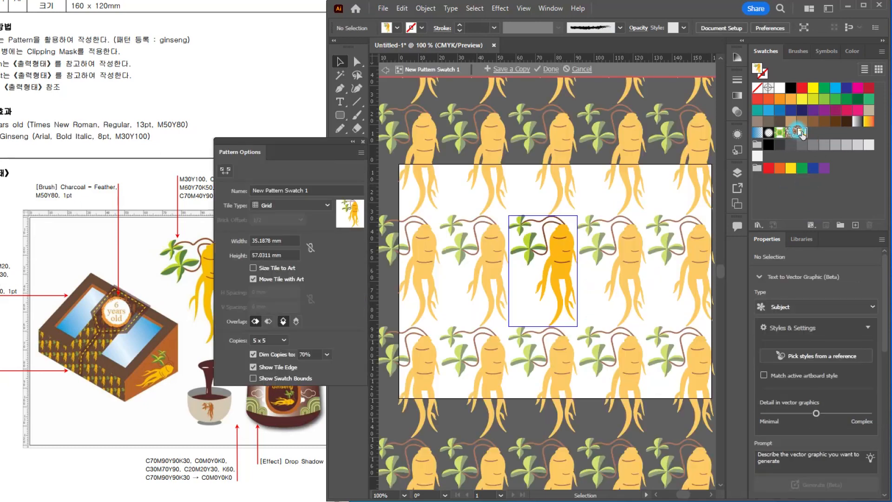
{"action": "left_click_drag", "start_coordinate": [320, 184], "coordinate": [220, 191]}
{"action": "type", "text": "ginseng"}
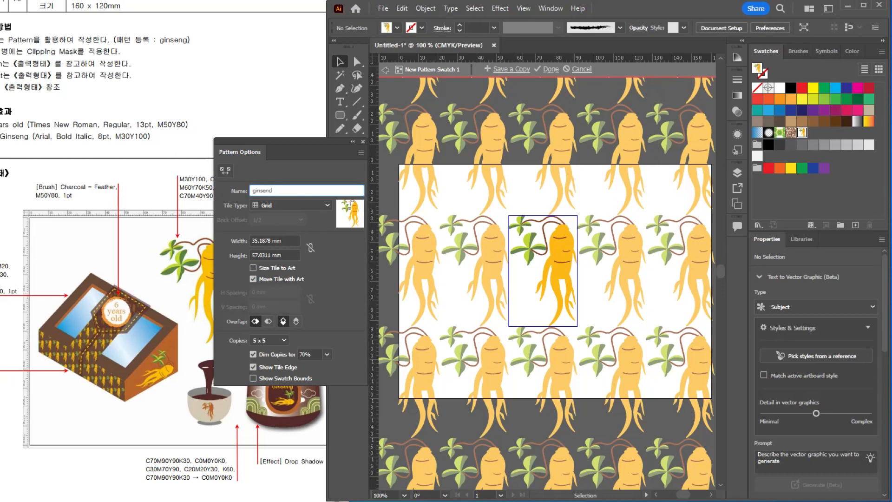
{"action": "left_click", "coordinate": [222, 191]}
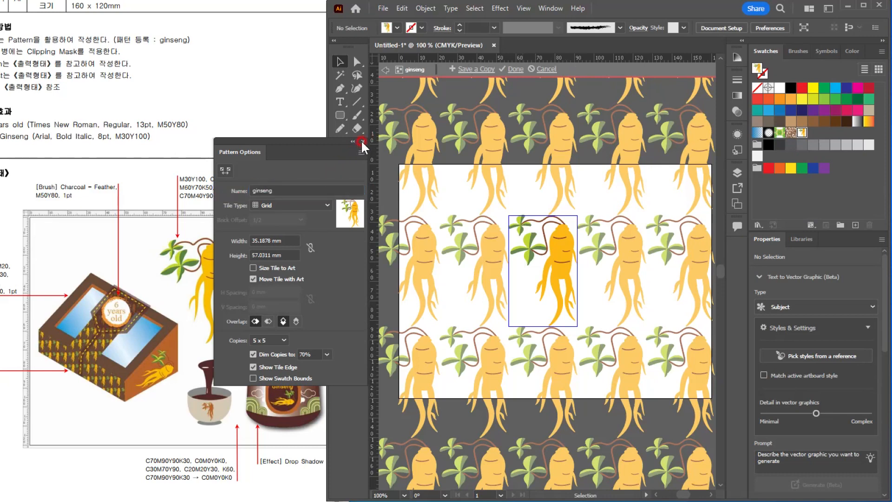
{"action": "double_click", "coordinate": [487, 163]}
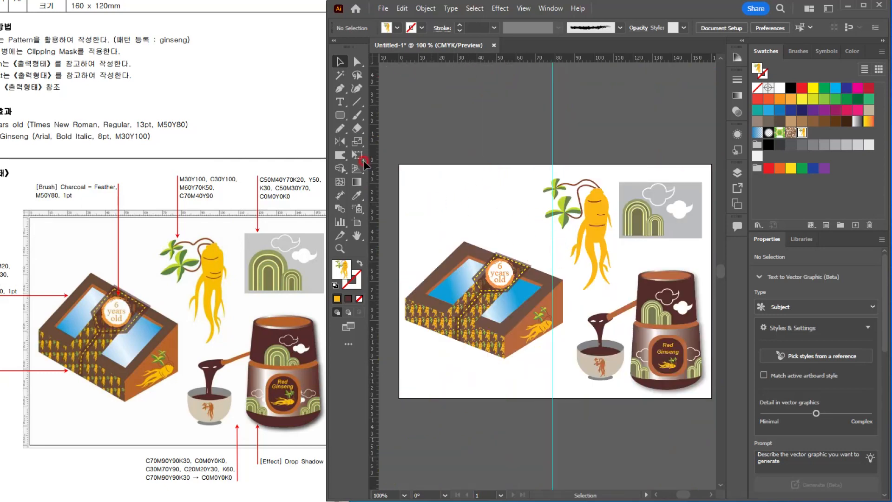
Step: Create a new 210 x 297 mm CMYK document for the advertising design and show its rulers
{"action": "left_click", "coordinate": [148, 40]}
{"action": "left_click", "coordinate": [339, 128]}
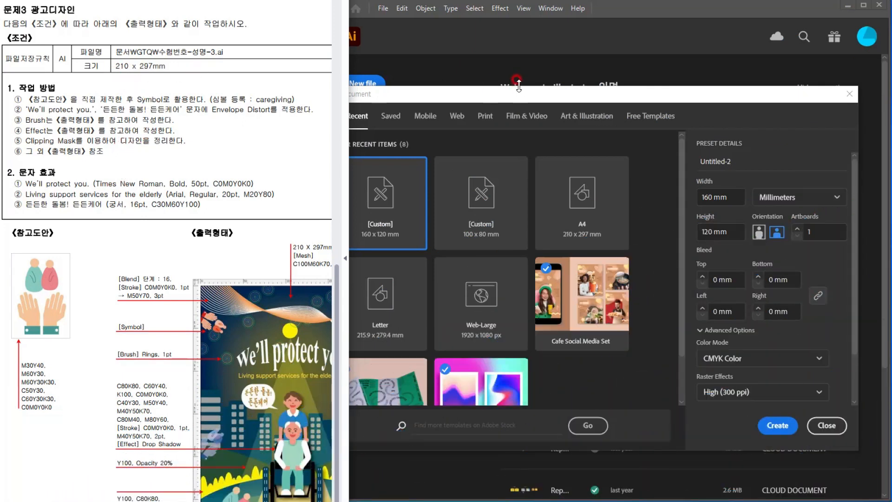
{"action": "left_click", "coordinate": [796, 245]}
{"action": "left_click", "coordinate": [737, 196]}
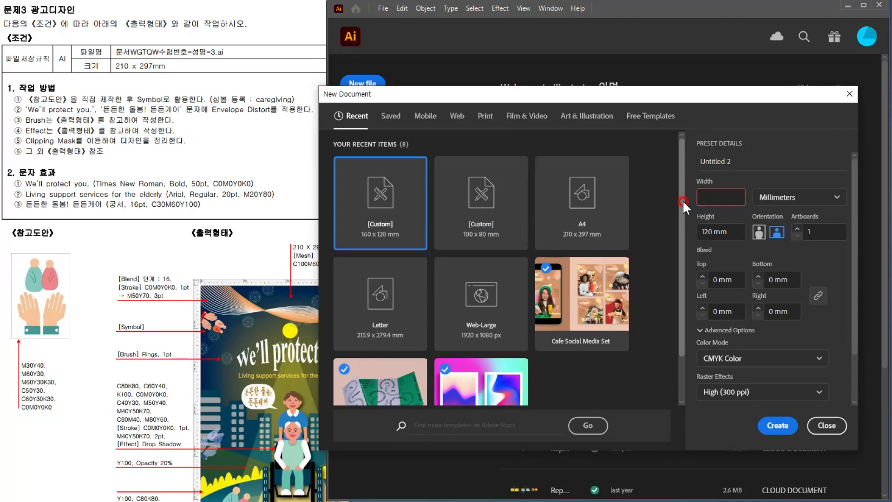
{"action": "key", "text": "BackSpace"}
{"action": "key", "text": "BackSpace"}
{"action": "key", "text": "BackSpace"}
{"action": "type", "text": "210"}
{"action": "key", "text": "Tab"}
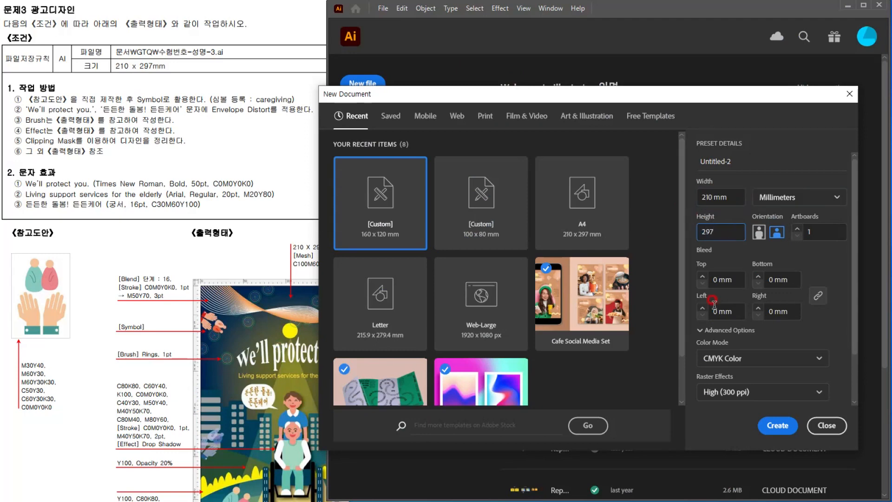
{"action": "left_click", "coordinate": [761, 416]}
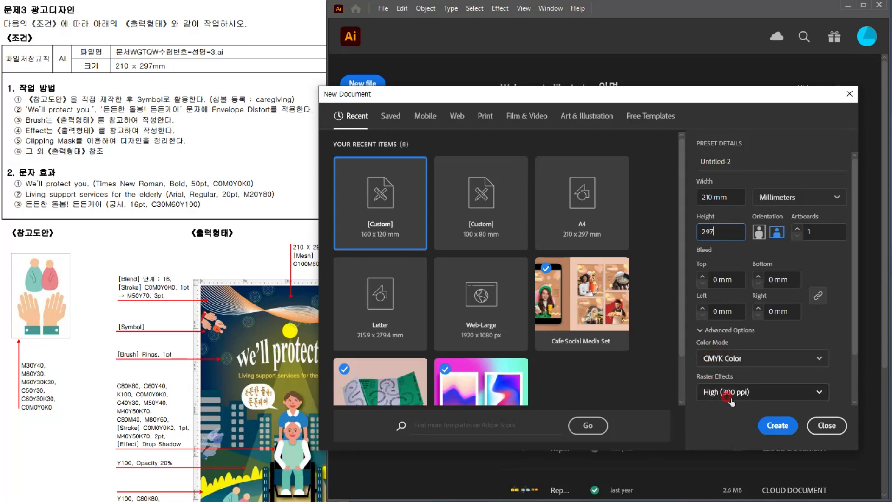
{"action": "left_click", "coordinate": [777, 425]}
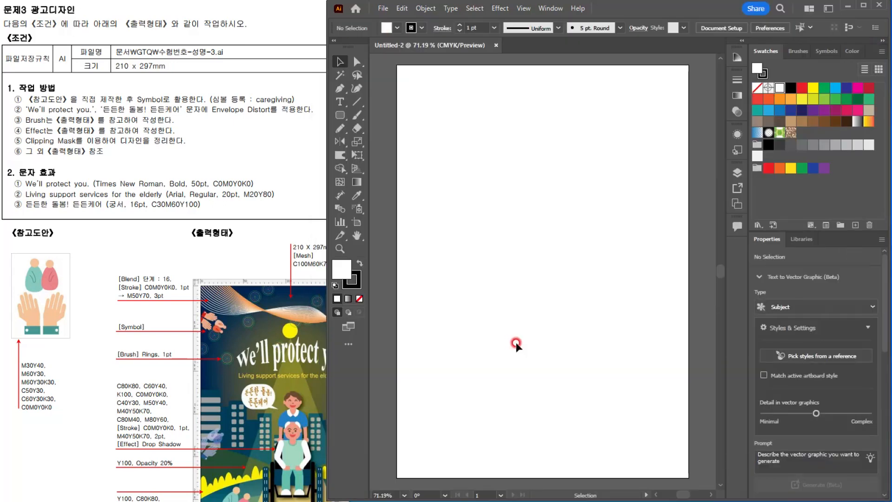
{"action": "key", "text": "ctrl+r"}
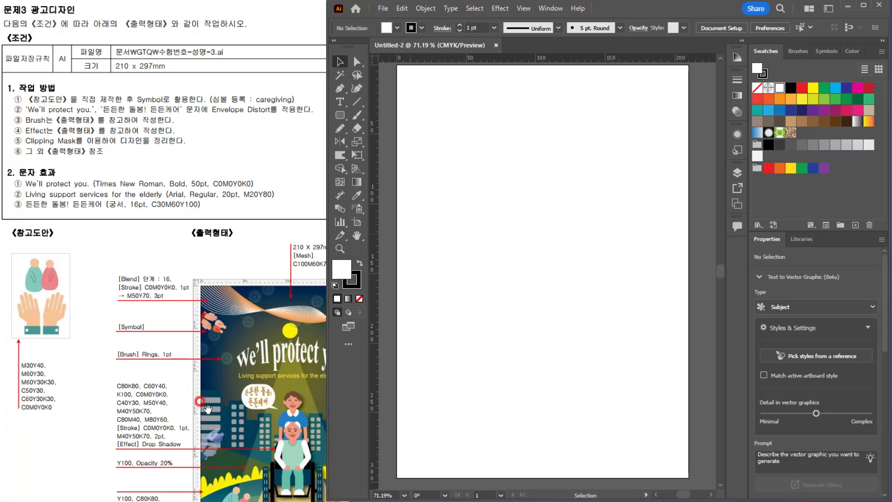
Step: Create a 210 x 297 mm rectangle for the poster background, matching the reference size
{"action": "left_click", "coordinate": [288, 273]}
{"action": "left_click_drag", "start_coordinate": [259, 316], "coordinate": [238, 297]}
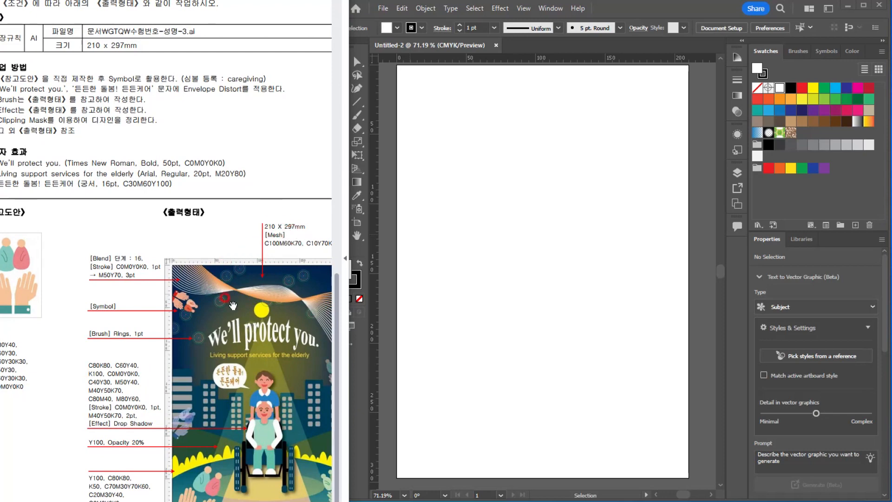
{"action": "left_click_drag", "start_coordinate": [233, 305], "coordinate": [257, 307]}
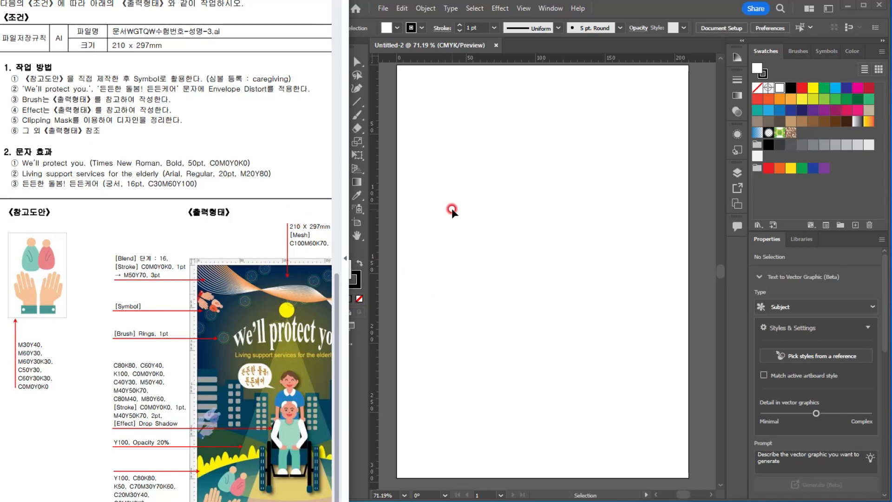
{"action": "scroll", "coordinate": [451, 208], "scroll_direction": "down", "scroll_amount": 1}
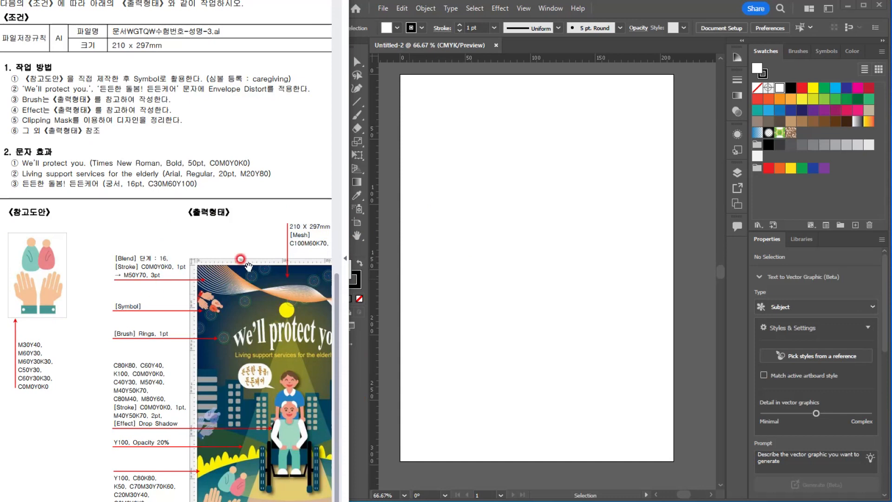
{"action": "left_click", "coordinate": [559, 201]}
{"action": "left_click", "coordinate": [340, 116]}
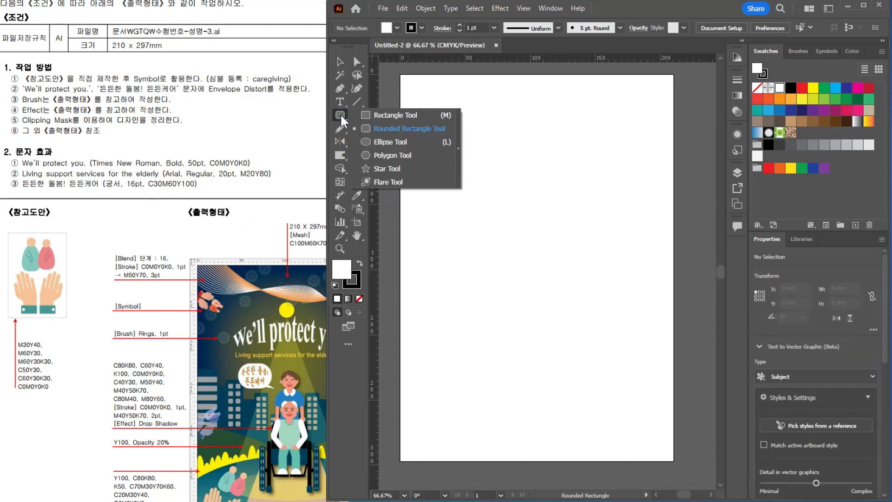
{"action": "left_click", "coordinate": [375, 116]}
{"action": "left_click", "coordinate": [458, 182]}
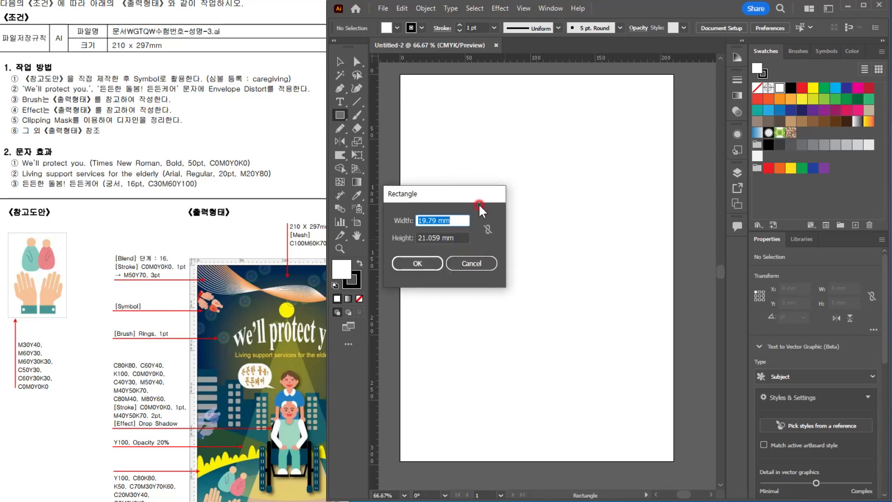
{"action": "type", "text": "210"}
{"action": "key", "text": "Tab"}
{"action": "type", "text": "297"}
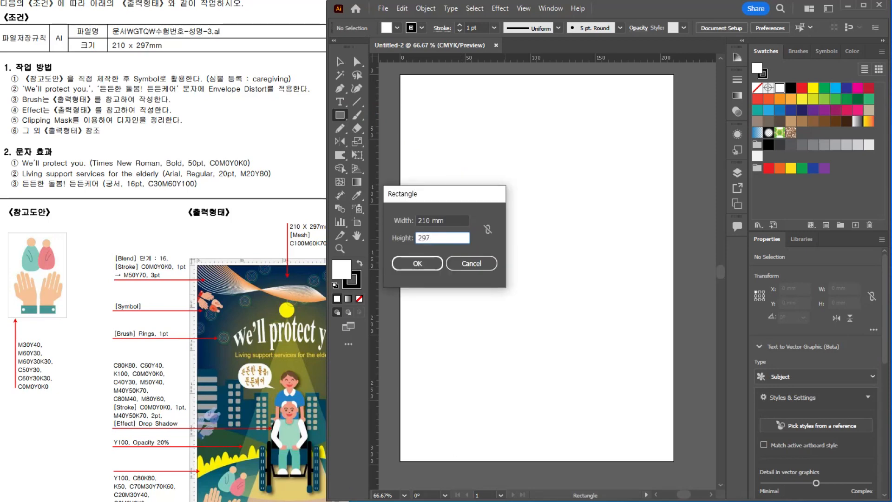
{"action": "key", "text": "Return"}
Step: Move the background rectangle to X 0 mm, Y 0 mm so it covers the artboard exactly
{"action": "key", "text": "v"}
{"action": "left_click_drag", "start_coordinate": [490, 210], "coordinate": [431, 104]}
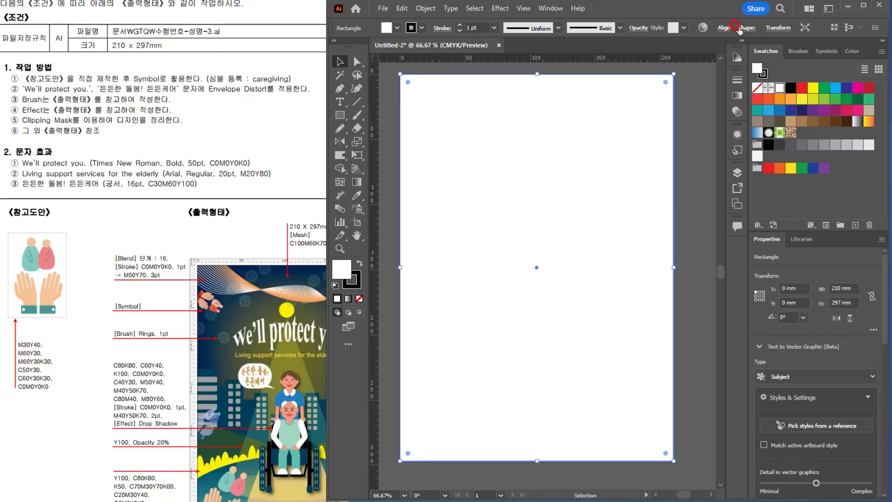
{"action": "left_click", "coordinate": [778, 29]}
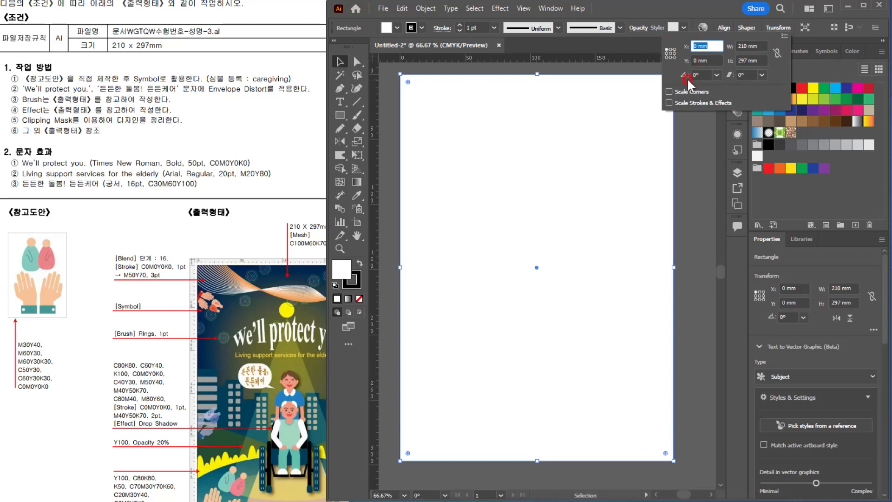
{"action": "left_click", "coordinate": [472, 127]}
Step: Remove the background rectangle's stroke and set its fill to C 100%, M 60% and K 70%
{"action": "left_click_drag", "start_coordinate": [376, 262], "coordinate": [377, 262]}
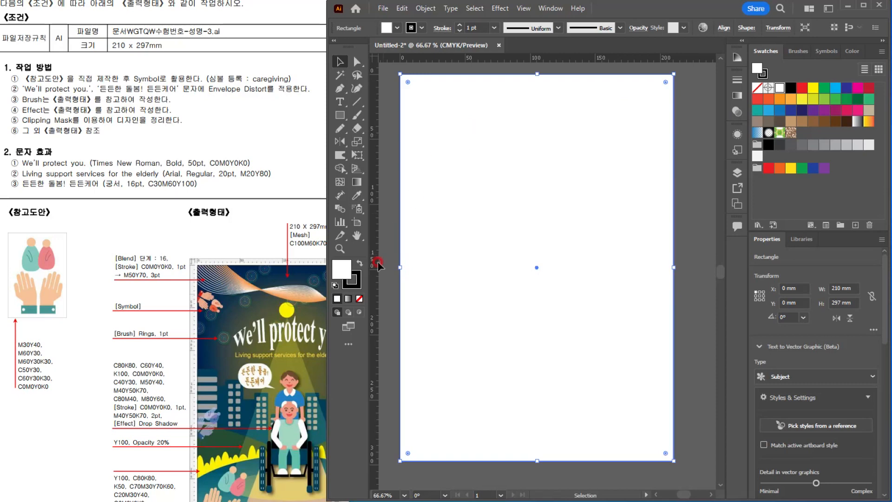
{"action": "left_click", "coordinate": [359, 299]}
{"action": "left_click", "coordinate": [431, 244]}
{"action": "left_click", "coordinate": [226, 258]}
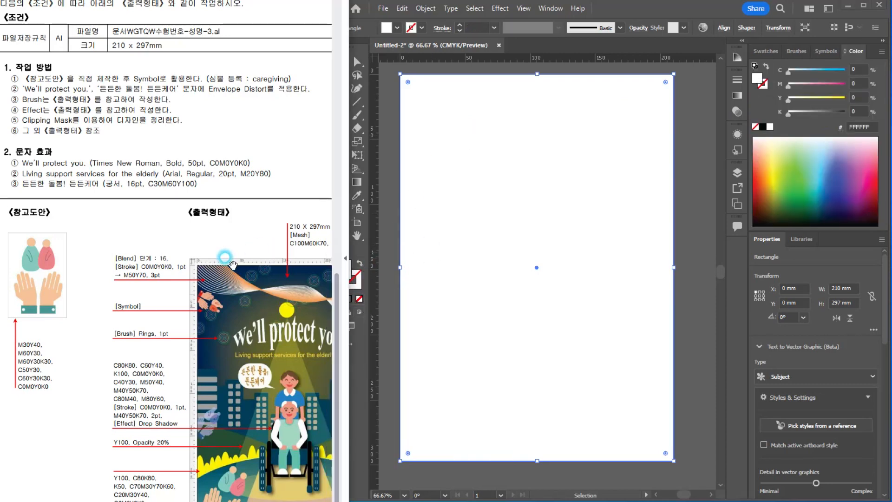
{"action": "left_click_drag", "start_coordinate": [263, 256], "coordinate": [228, 258]}
{"action": "left_click", "coordinate": [533, 178]}
{"action": "left_click", "coordinate": [784, 82]}
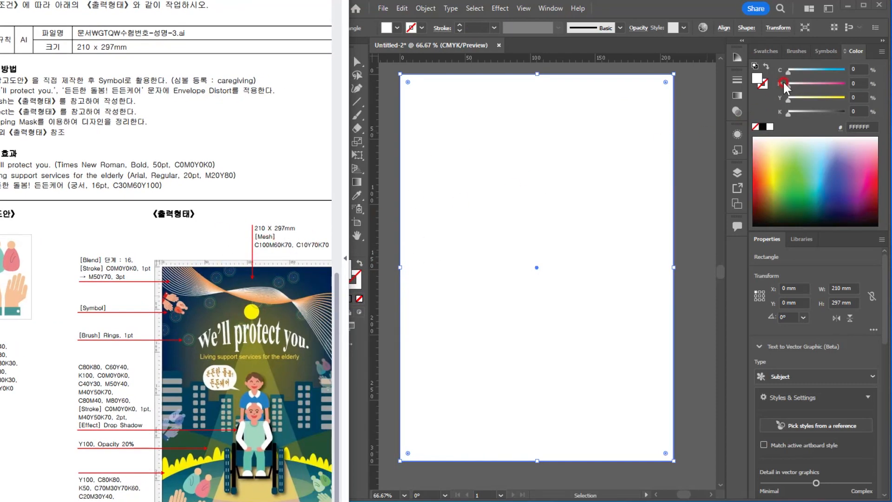
{"action": "left_click", "coordinate": [857, 70]}
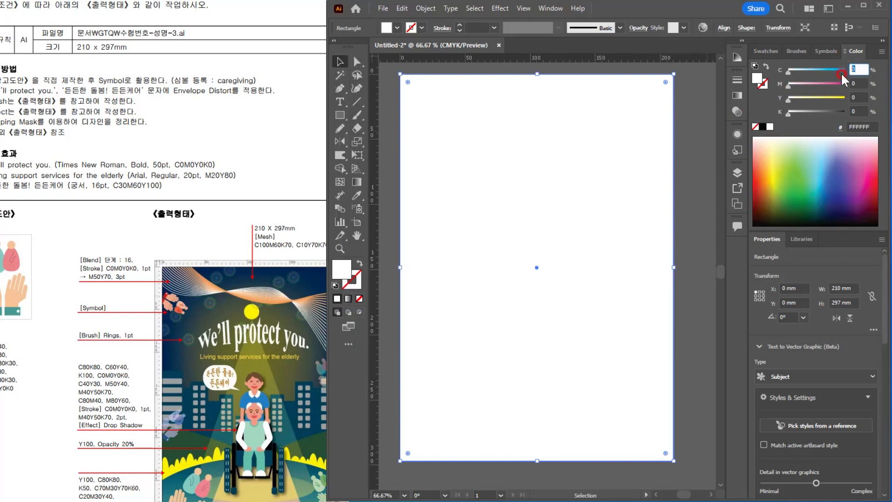
{"action": "type", "text": "100"}
{"action": "key", "text": "Tab"}
{"action": "type", "text": "60"}
{"action": "key", "text": "Tab"}
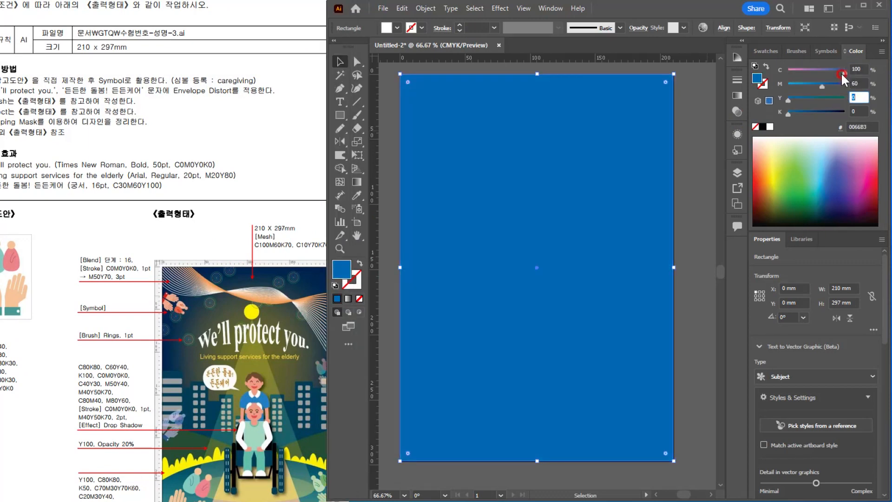
{"action": "key", "text": "Tab"}
{"action": "type", "text": "70"}
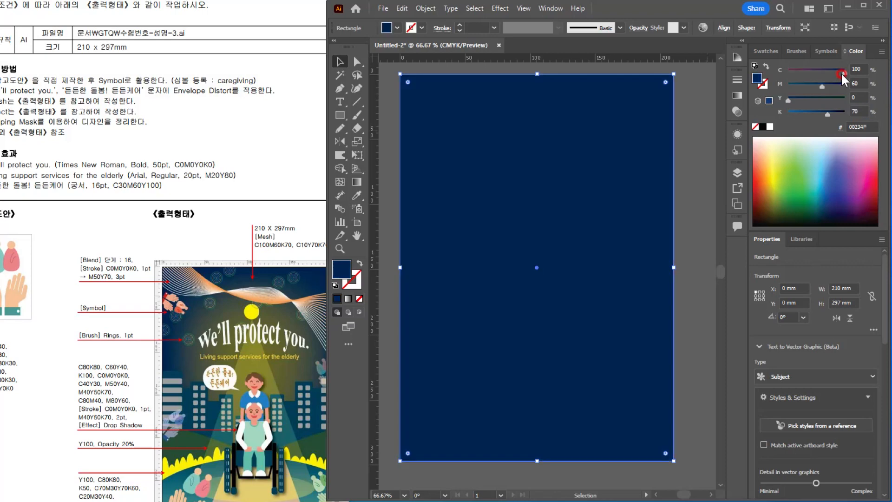
{"action": "left_click_drag", "start_coordinate": [512, 233], "coordinate": [516, 243]}
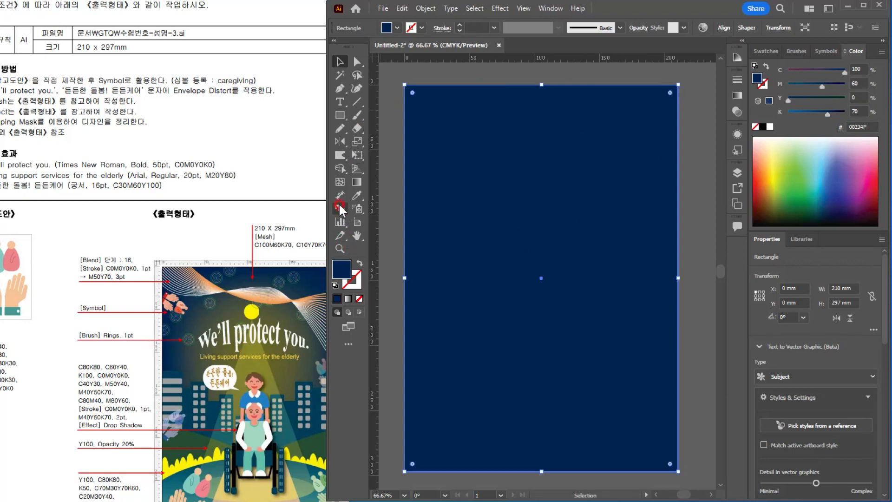
Step: Add a gradient mesh point to the background at about X 102 mm, Y 97 mm and color it C 10%, M 0%, Y 70%, K 70%
{"action": "left_click", "coordinate": [339, 182]}
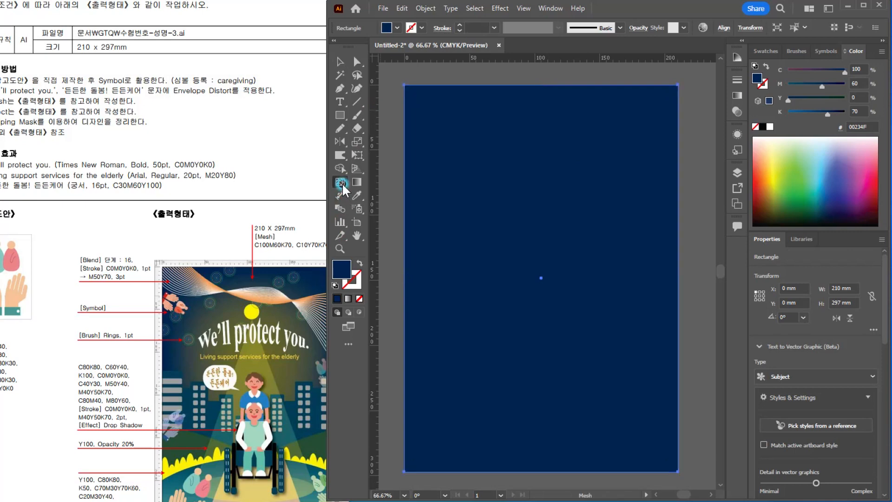
{"action": "left_click", "coordinate": [537, 211]}
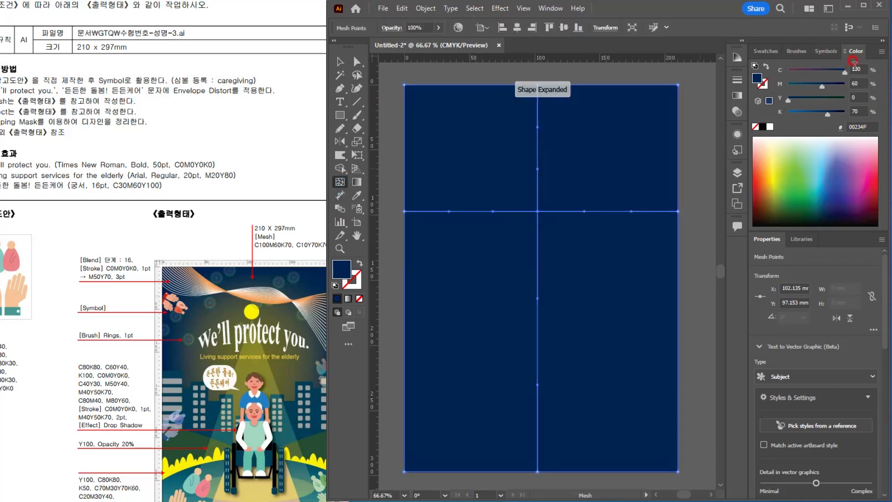
{"action": "left_click_drag", "start_coordinate": [862, 70], "coordinate": [831, 70]}
{"action": "left_click", "coordinate": [296, 235]}
{"action": "left_click_drag", "start_coordinate": [307, 261], "coordinate": [293, 261]}
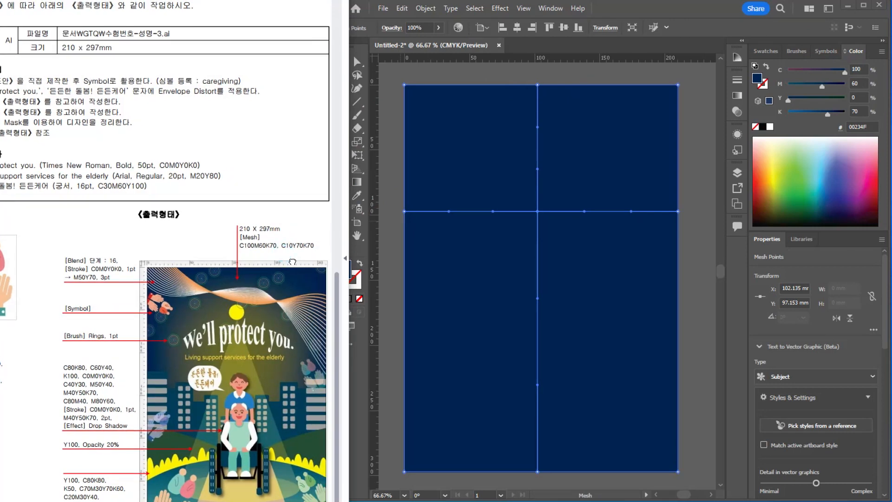
{"action": "left_click", "coordinate": [861, 69]}
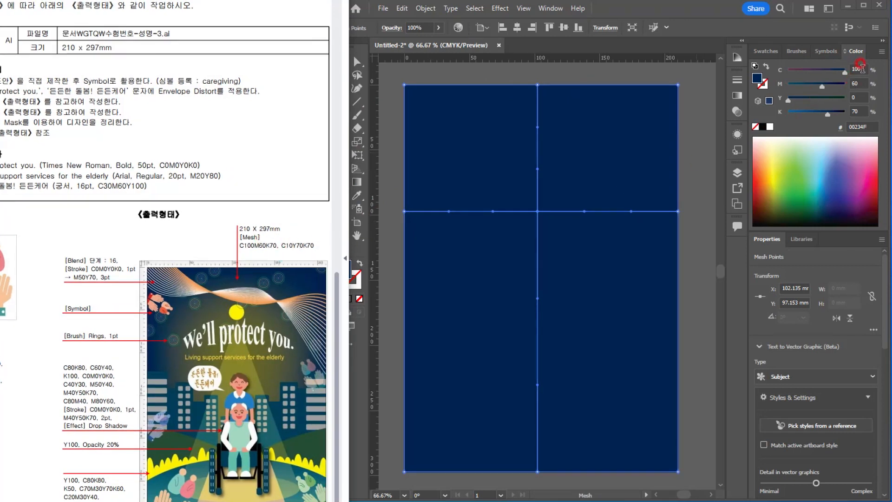
{"action": "type", "text": "10"}
{"action": "key", "text": "Tab"}
{"action": "type", "text": "0"}
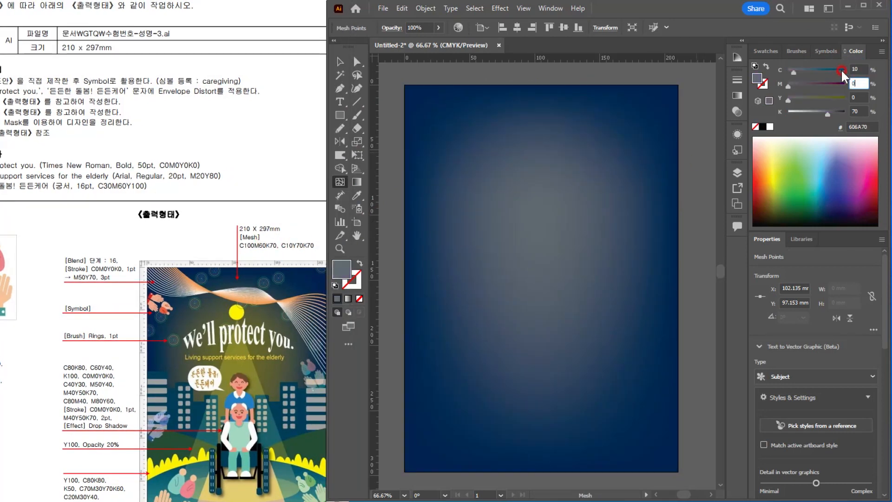
{"action": "key", "text": "Tab"}
{"action": "type", "text": "70"}
{"action": "key", "text": "Tab"}
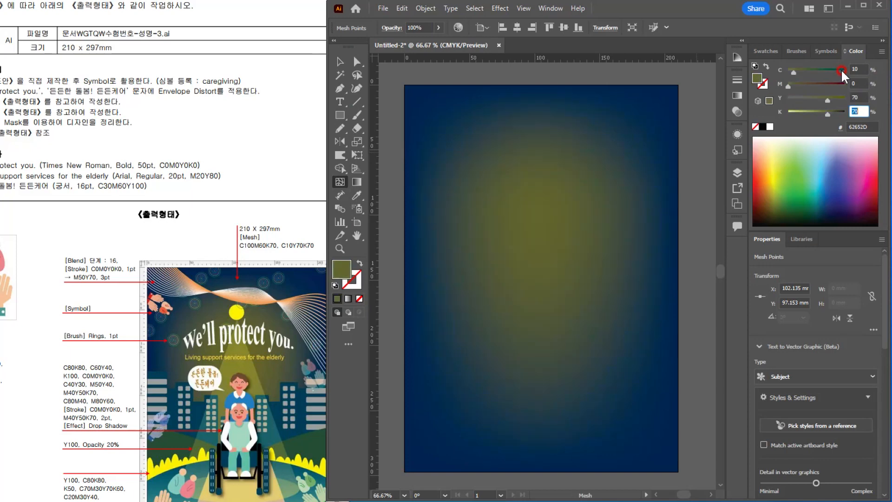
{"action": "key", "text": "Return"}
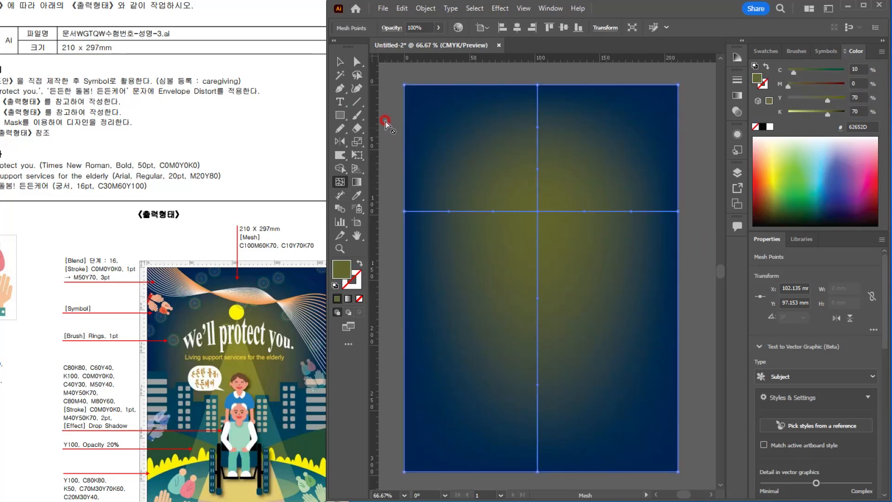
Step: Select the mesh background and lock it in place
{"action": "left_click", "coordinate": [340, 61]}
{"action": "left_click", "coordinate": [385, 130]}
{"action": "left_click", "coordinate": [531, 221]}
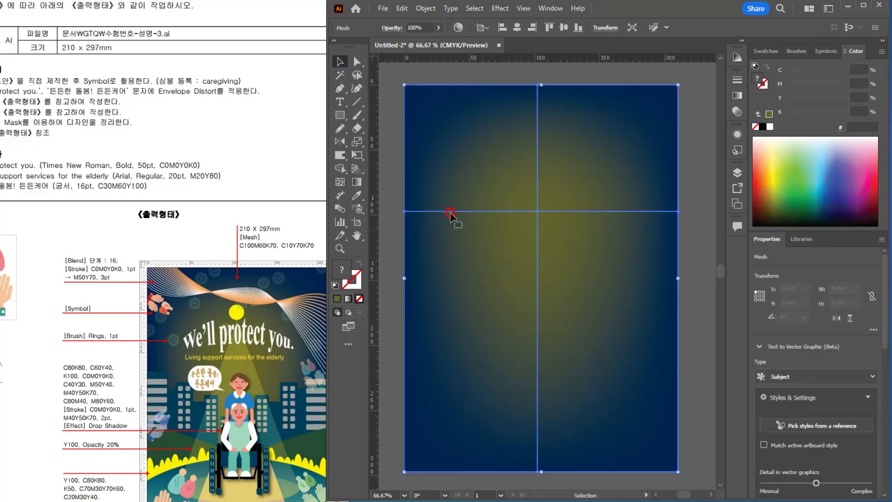
{"action": "left_click", "coordinate": [426, 8]}
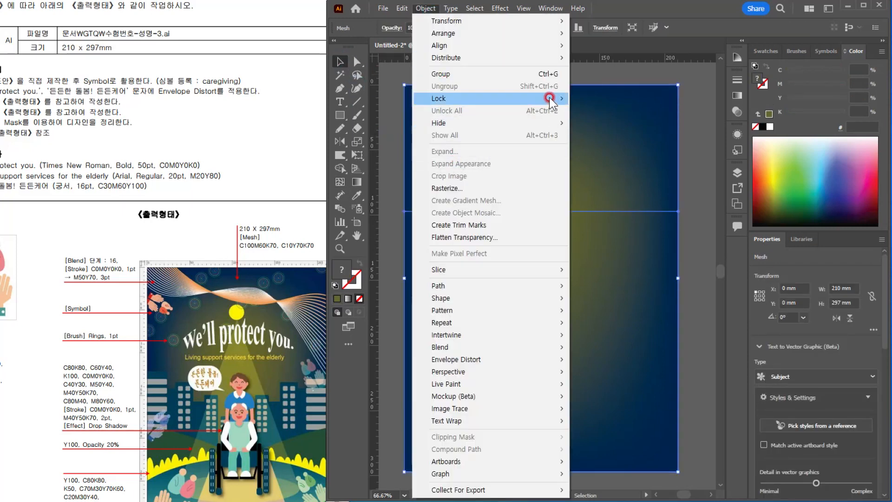
{"action": "mouse_move", "coordinate": [551, 98]}
{"action": "left_click", "coordinate": [620, 99]}
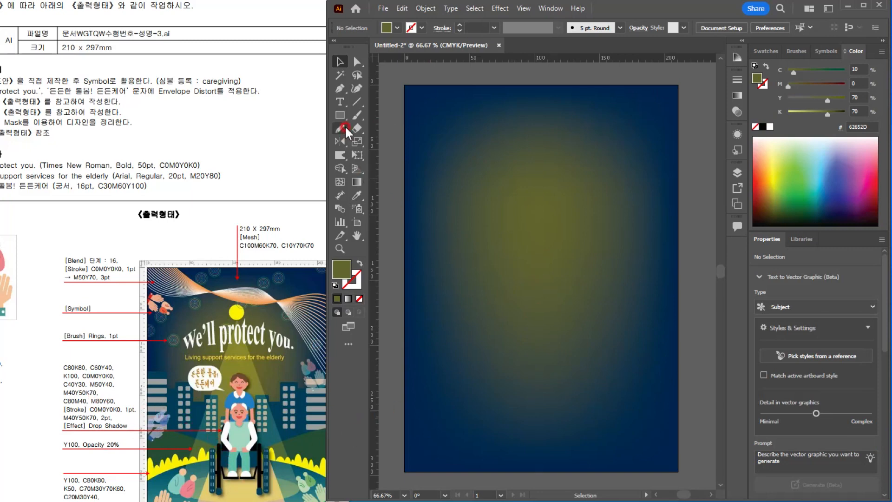
Step: Draw a closed hill shape about 130 x 113 mm with the Pen tool, curving down across the artboard's lower-left area
{"action": "left_click", "coordinate": [339, 88]}
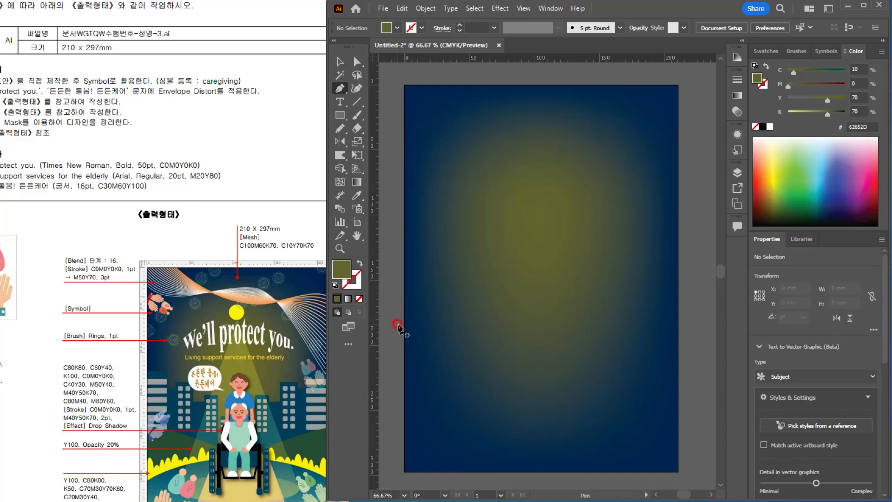
{"action": "left_click", "coordinate": [392, 316]}
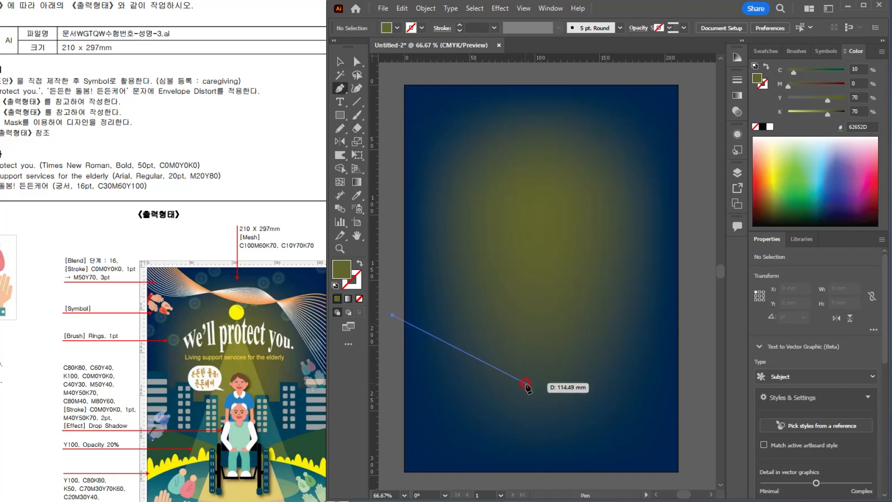
{"action": "left_click_drag", "start_coordinate": [555, 399], "coordinate": [606, 446]}
{"action": "left_click", "coordinate": [554, 399]}
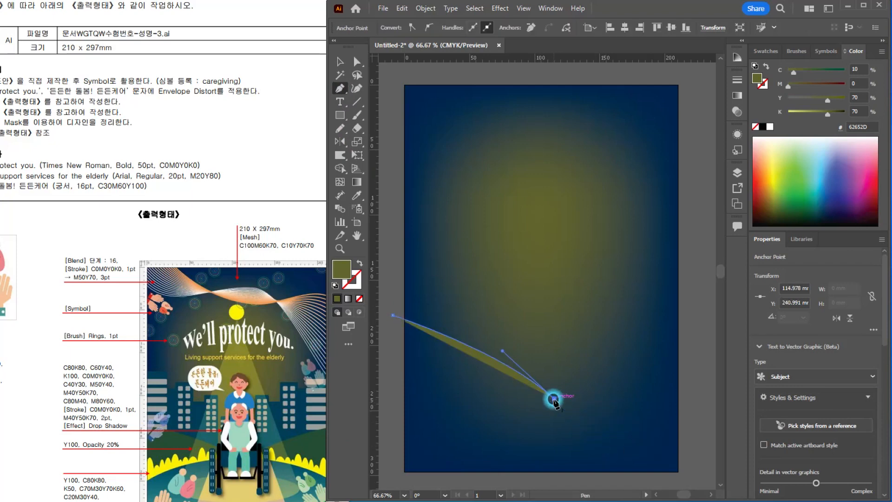
{"action": "left_click", "coordinate": [554, 464]}
{"action": "left_click", "coordinate": [386, 457]}
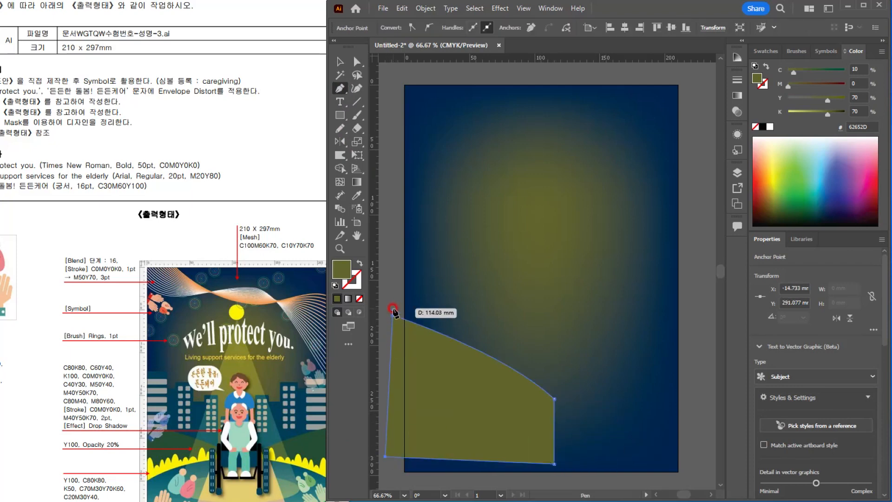
{"action": "left_click", "coordinate": [393, 316]}
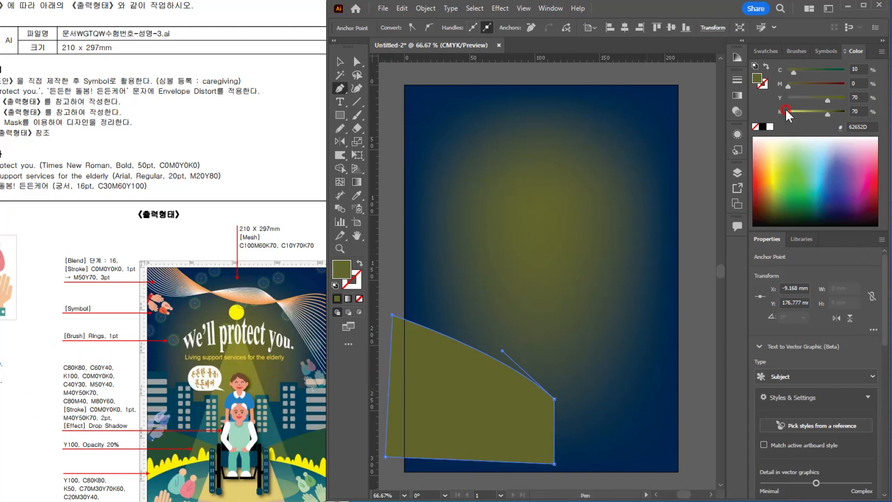
Step: Create a new color group in the swatches from the selected hill shape's color
{"action": "left_click", "coordinate": [763, 55]}
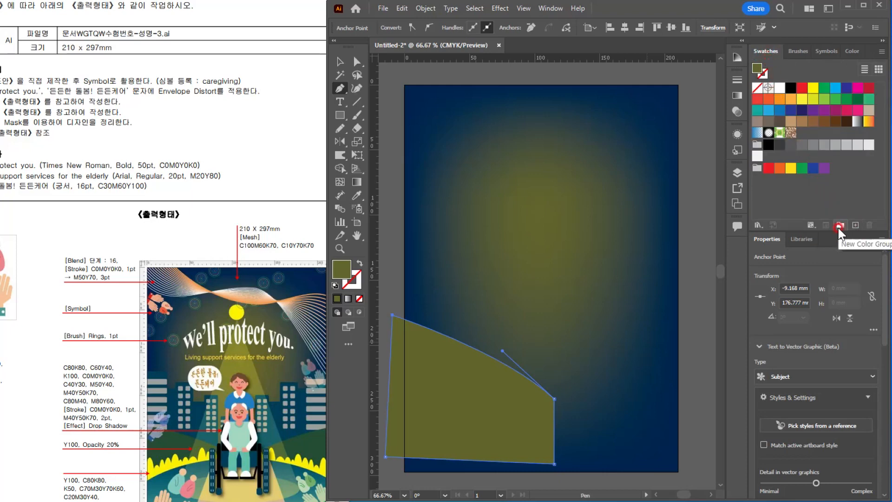
{"action": "left_click", "coordinate": [838, 226]}
{"action": "left_click", "coordinate": [436, 282]}
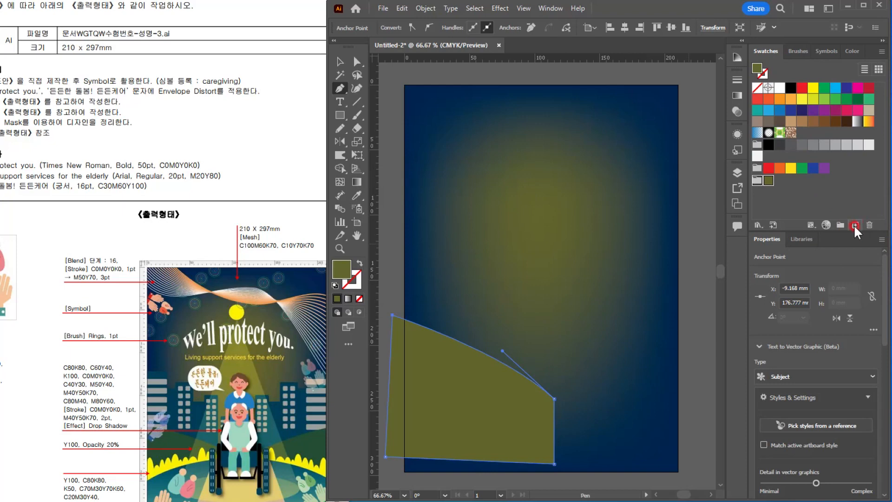
Step: Add a global process swatch with C 80%, M 0%, Y 0% and K 80% to the new color group
{"action": "left_click", "coordinate": [854, 225]}
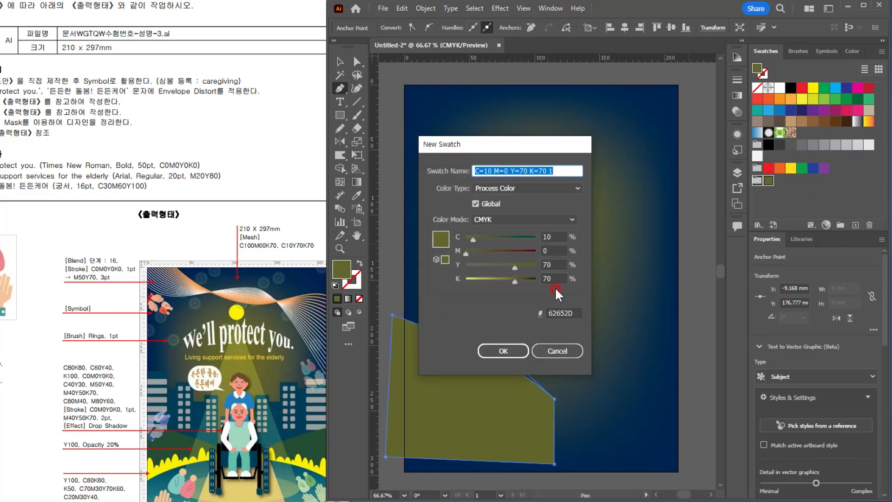
{"action": "left_click", "coordinate": [558, 237]}
{"action": "type", "text": "80"}
{"action": "key", "text": "Tab"}
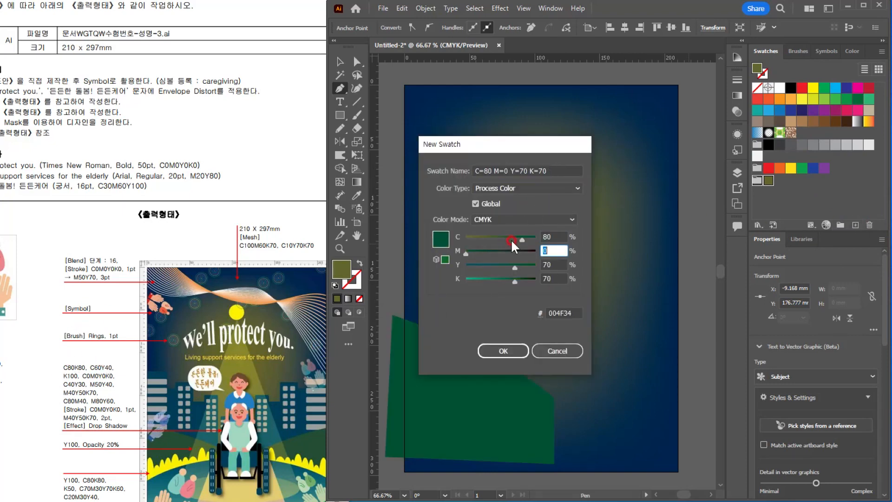
{"action": "type", "text": "0"}
{"action": "key", "text": "Tab"}
{"action": "type", "text": "0"}
{"action": "key", "text": "Tab"}
{"action": "type", "text": "80"}
{"action": "key", "text": "Return"}
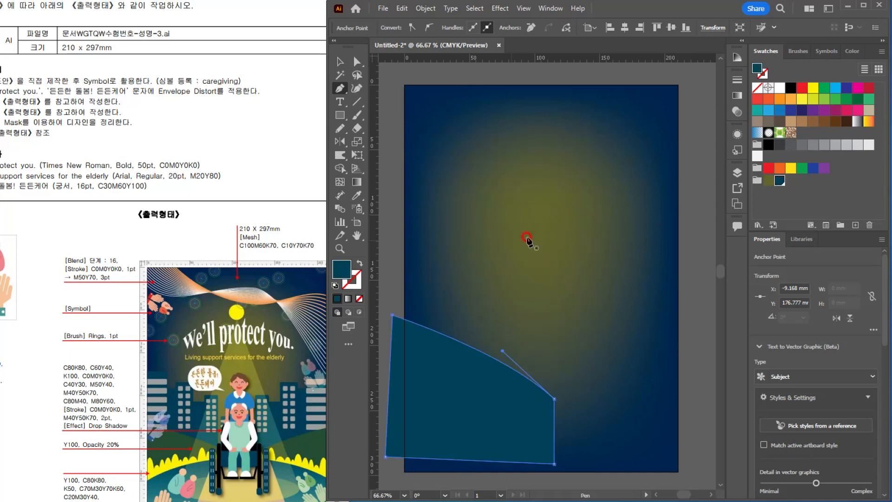
Step: Add another global process swatch with C 60%, M 0%, Y 40% and K 0% to the color group
{"action": "left_click", "coordinate": [854, 225]}
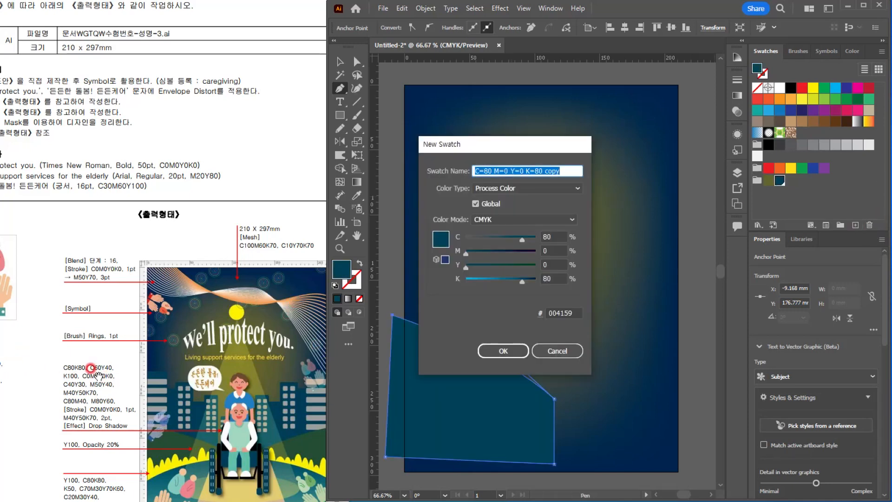
{"action": "left_click", "coordinate": [559, 236]}
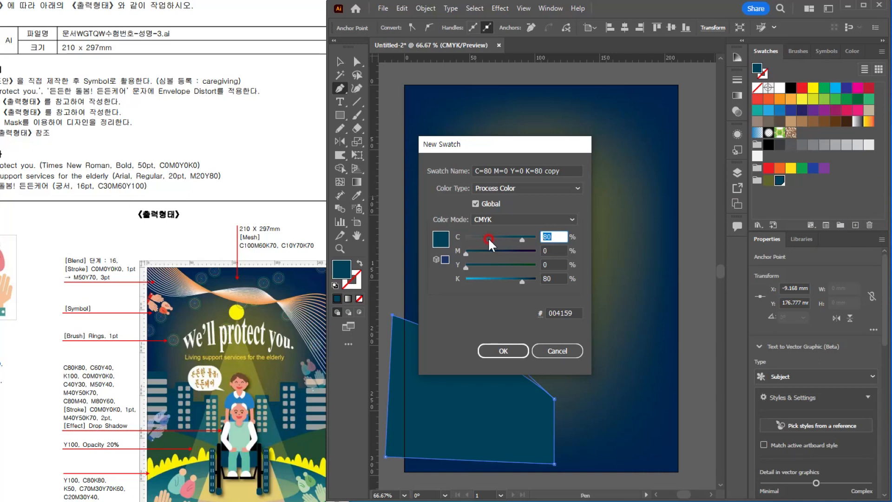
{"action": "type", "text": "60"}
{"action": "key", "text": "Tab"}
{"action": "key", "text": "Tab"}
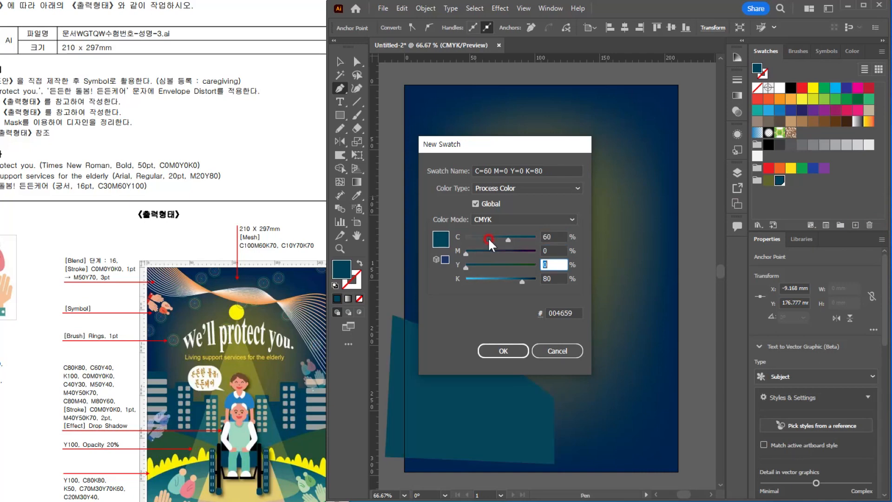
{"action": "type", "text": "40"}
{"action": "key", "text": "Tab"}
{"action": "type", "text": "0"}
{"action": "key", "text": "Return"}
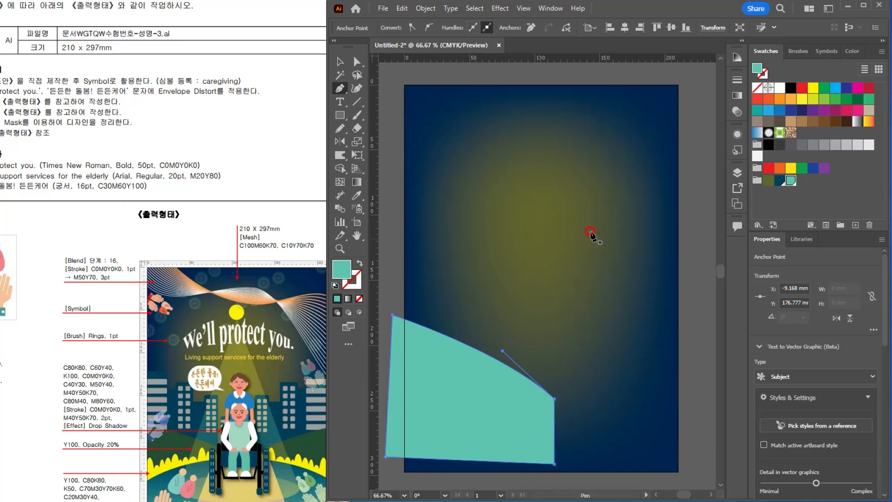
{"action": "left_click", "coordinate": [854, 224]}
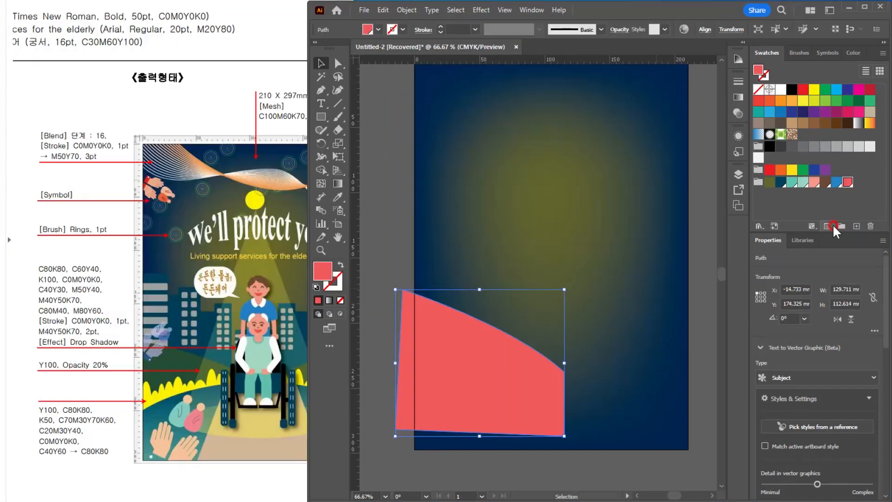
Step: Create a second color group from the selected hill shape, keeping the name Color Group 2
{"action": "left_click", "coordinate": [841, 226]}
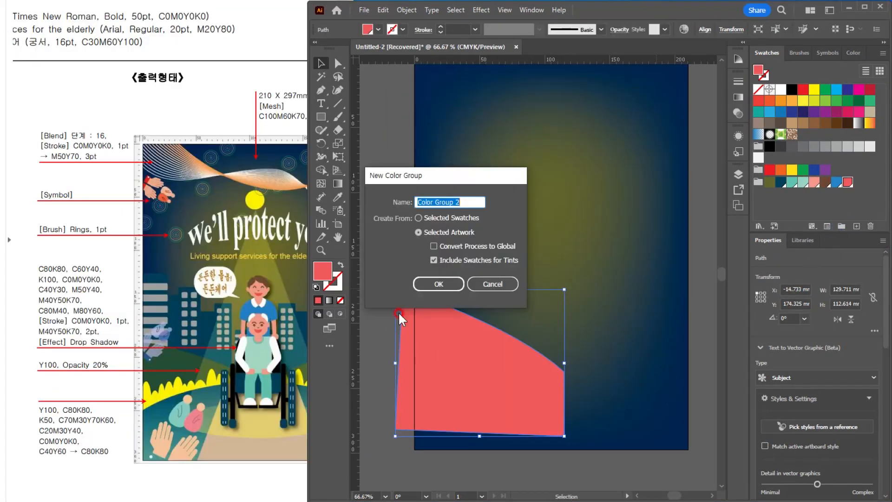
{"action": "key", "text": "Return"}
Step: Add a yellow global swatch with C 0%, M 0%, Y 100% and K 0% to the second color group
{"action": "left_click", "coordinate": [855, 226]}
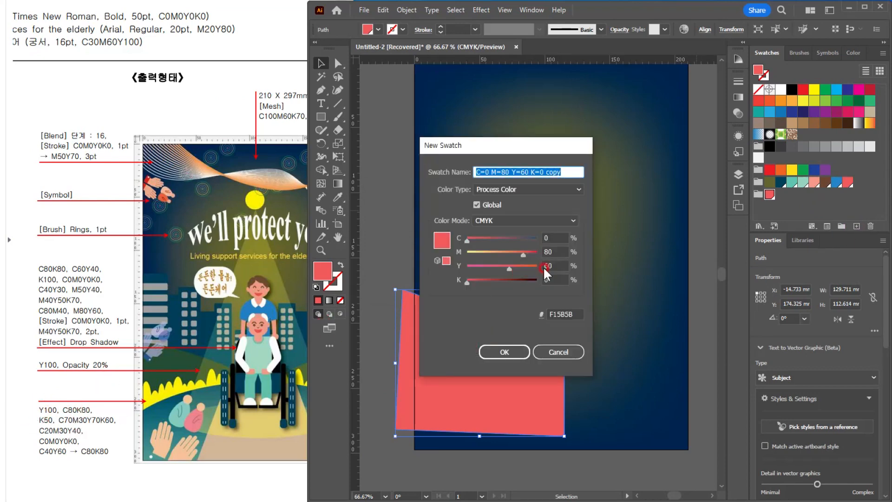
{"action": "left_click", "coordinate": [551, 251]}
{"action": "type", "text": "0"}
{"action": "key", "text": "Tab"}
{"action": "type", "text": "100"}
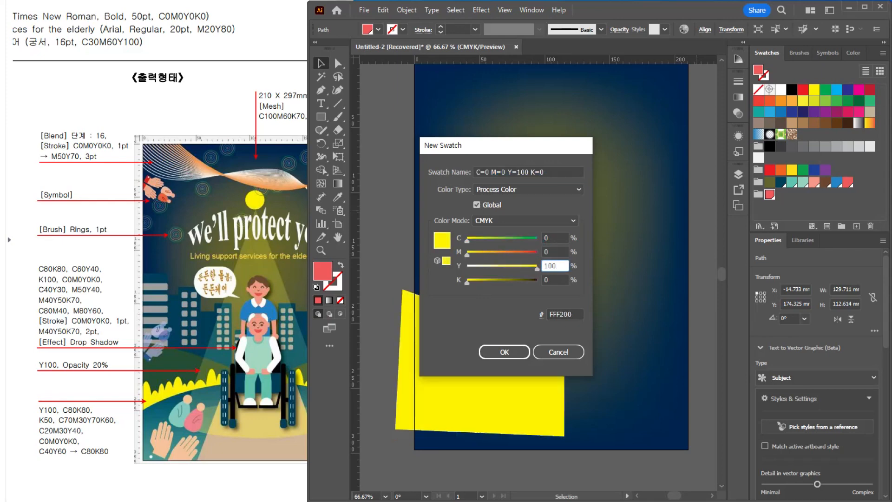
{"action": "key", "text": "Return"}
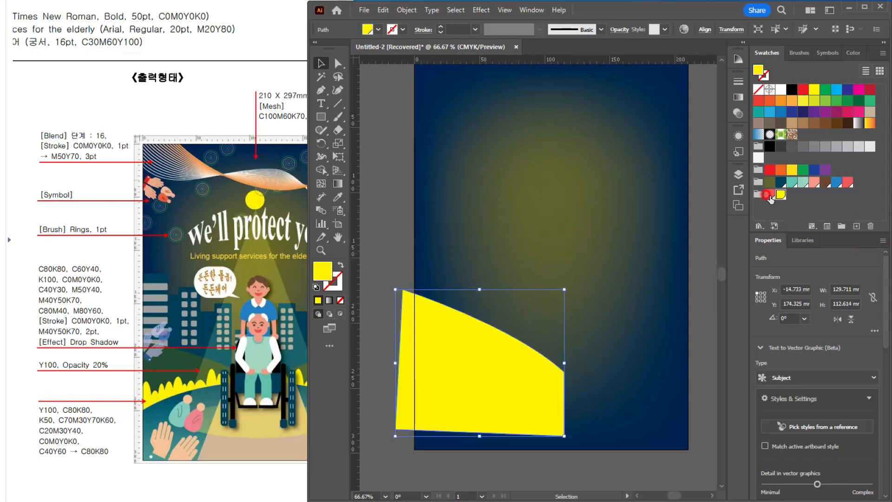
Step: Move the red swatch out of the second color group and fill the hill shape with that group's yellow swatch
{"action": "left_click", "coordinate": [769, 194]}
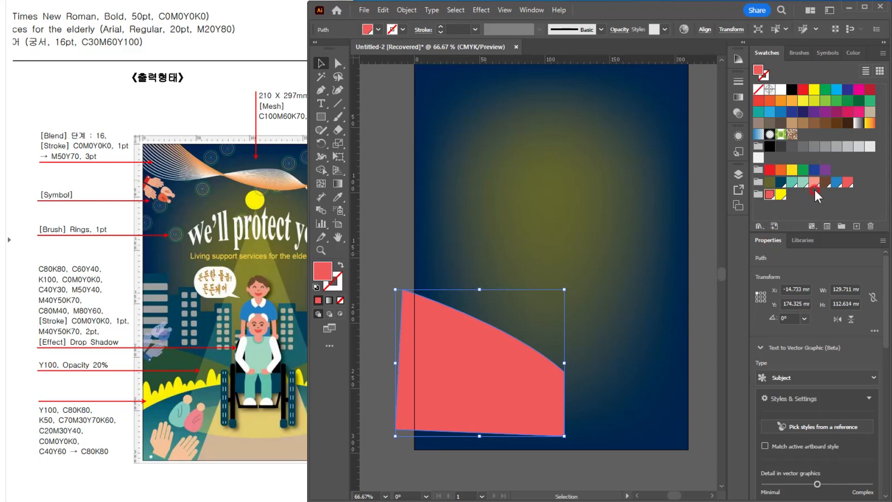
{"action": "left_click_drag", "start_coordinate": [769, 196], "coordinate": [807, 133]}
{"action": "left_click", "coordinate": [769, 195]}
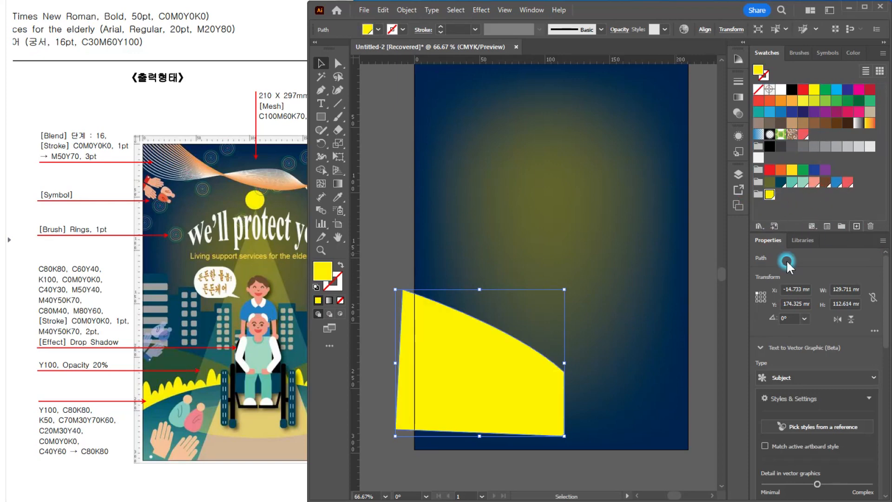
Step: Add a global swatch with C 80%, M 0%, Y 0% and K 80% to the second color group beside the yellow
{"action": "left_click", "coordinate": [856, 225]}
{"action": "left_click", "coordinate": [552, 237]}
{"action": "type", "text": "80"}
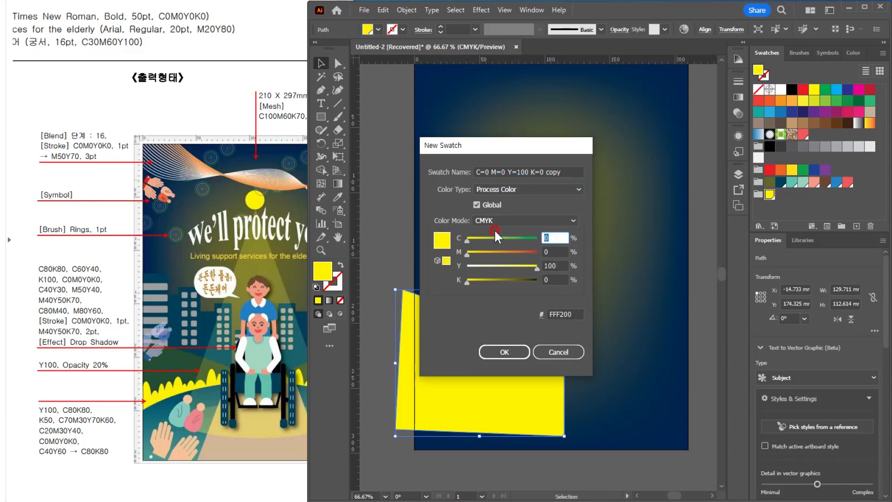
{"action": "key", "text": "Tab"}
{"action": "key", "text": "Tab"}
{"action": "key", "text": "Tab"}
{"action": "type", "text": "80"}
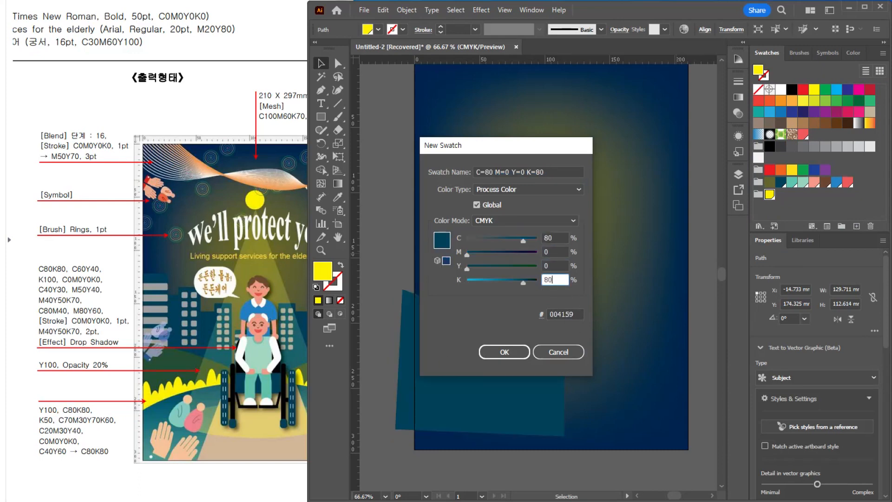
{"action": "key", "text": "Return"}
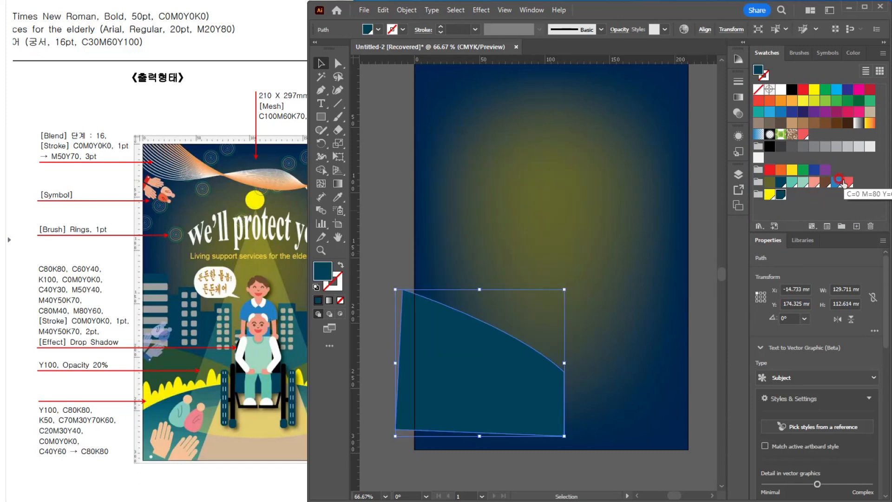
{"action": "left_click_drag", "start_coordinate": [815, 193], "coordinate": [397, 370]}
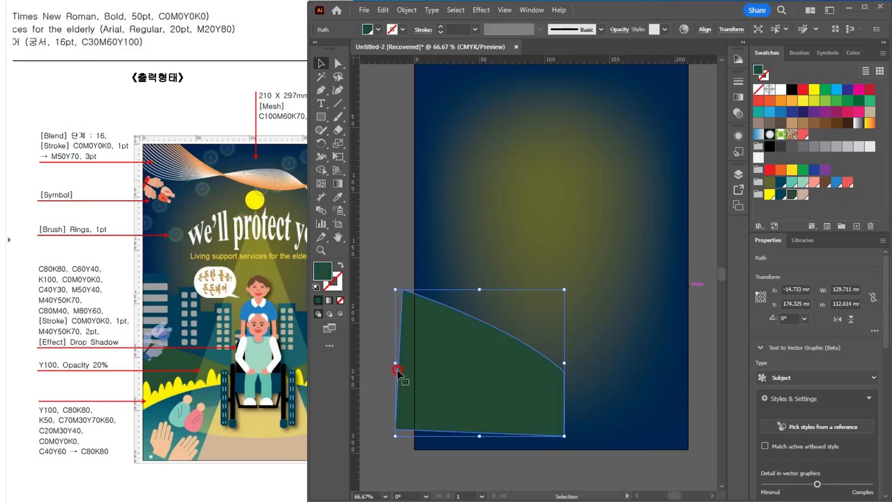
Step: Fill the hill shape with the second color group's dark green swatch and add a vertically reflected copy on the poster's other half
{"action": "left_click", "coordinate": [788, 197]}
{"action": "left_click", "coordinate": [609, 367]}
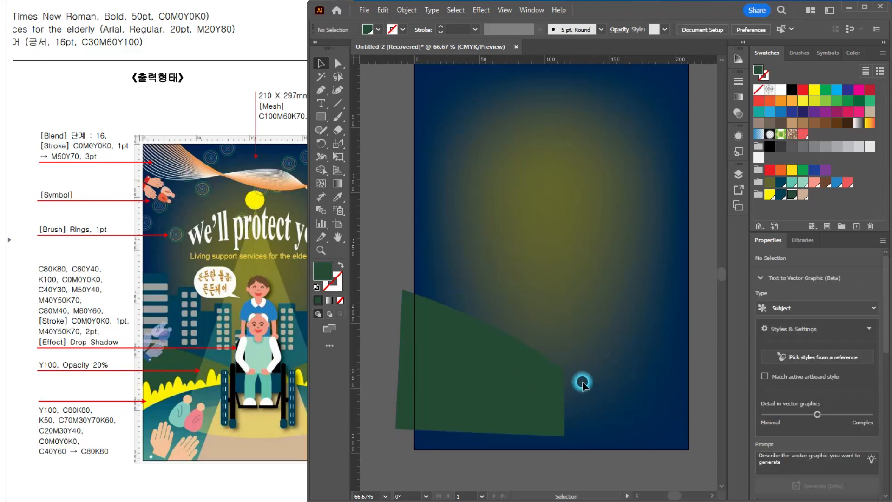
{"action": "left_click", "coordinate": [469, 374]}
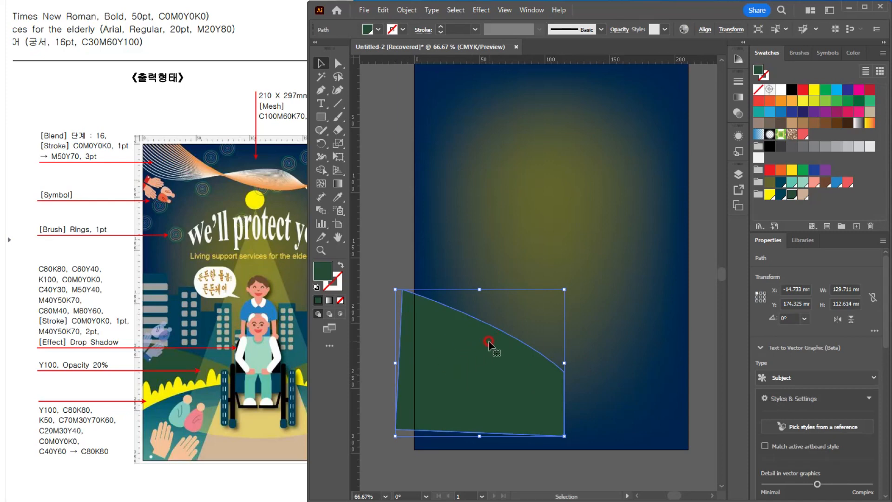
{"action": "left_click_drag", "start_coordinate": [321, 140], "coordinate": [360, 154]}
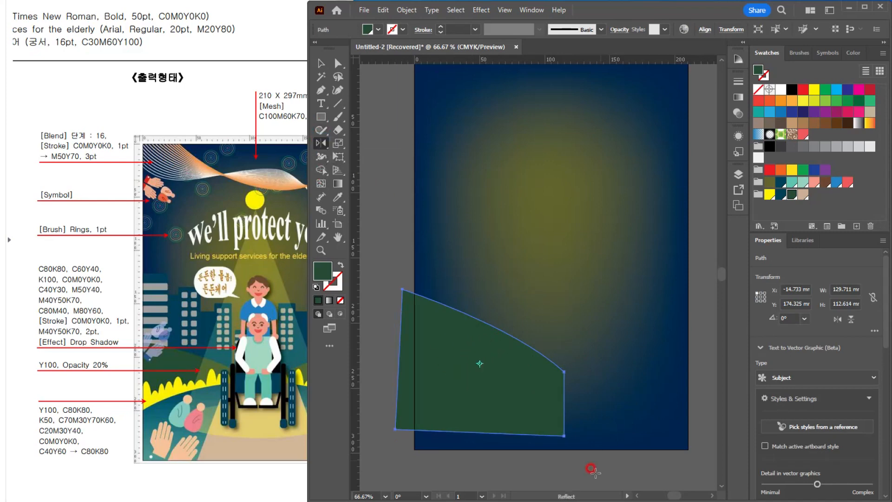
{"action": "left_click", "coordinate": [547, 445], "text": "alt"}
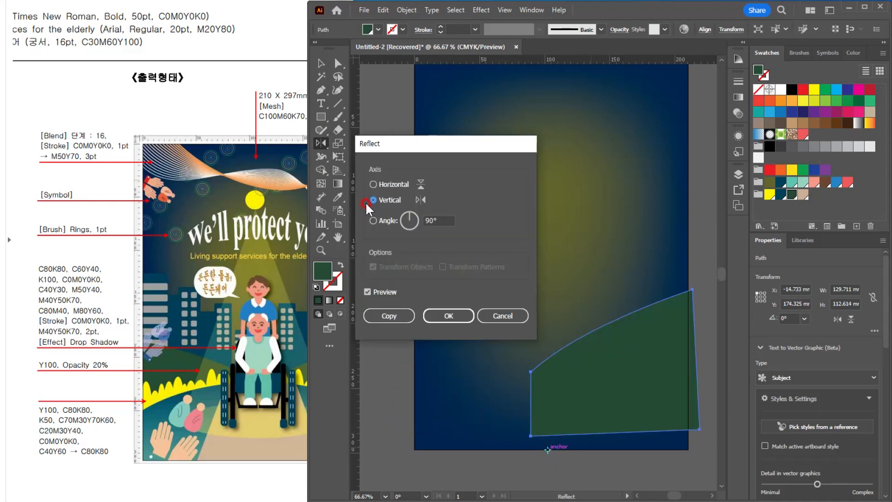
{"action": "left_click", "coordinate": [389, 315]}
{"action": "left_click", "coordinate": [322, 66]}
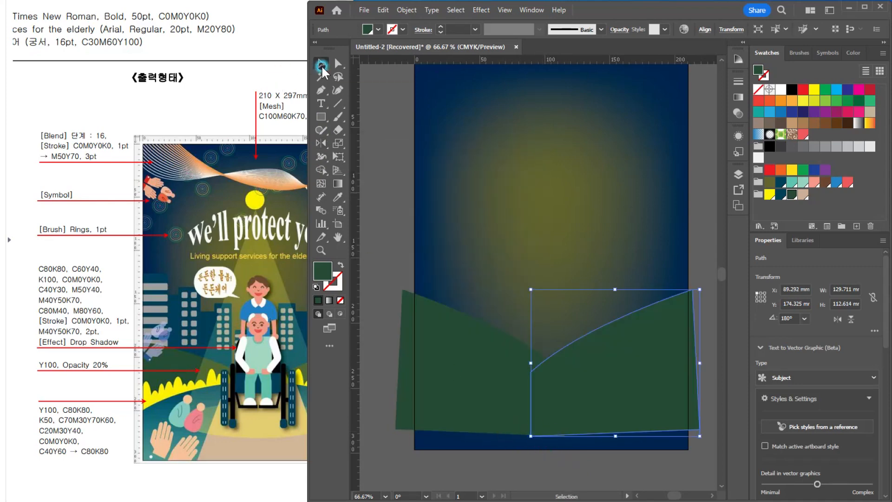
{"action": "left_click", "coordinate": [621, 267]}
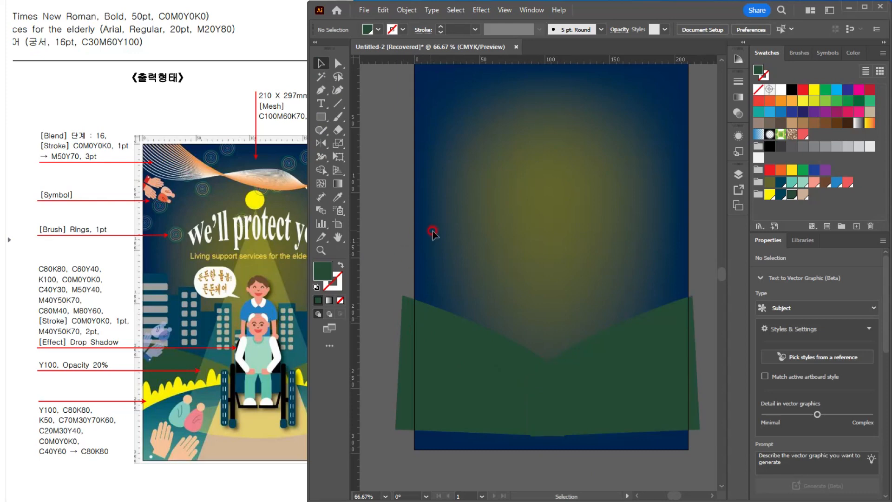
Step: Draw a rectangle about 39 x 94 mm over the poster's left edge above the hill and fill it with the dark teal swatch
{"action": "left_click_drag", "start_coordinate": [506, 205], "coordinate": [478, 229]}
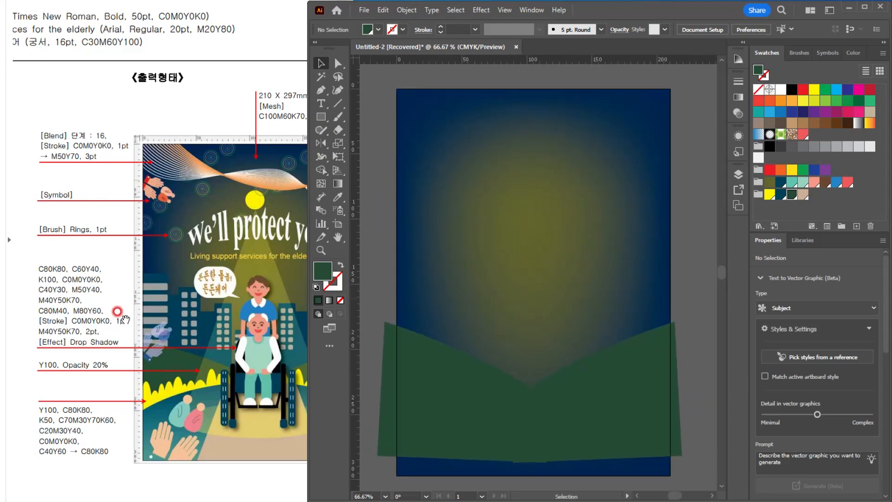
{"action": "left_click", "coordinate": [321, 117]}
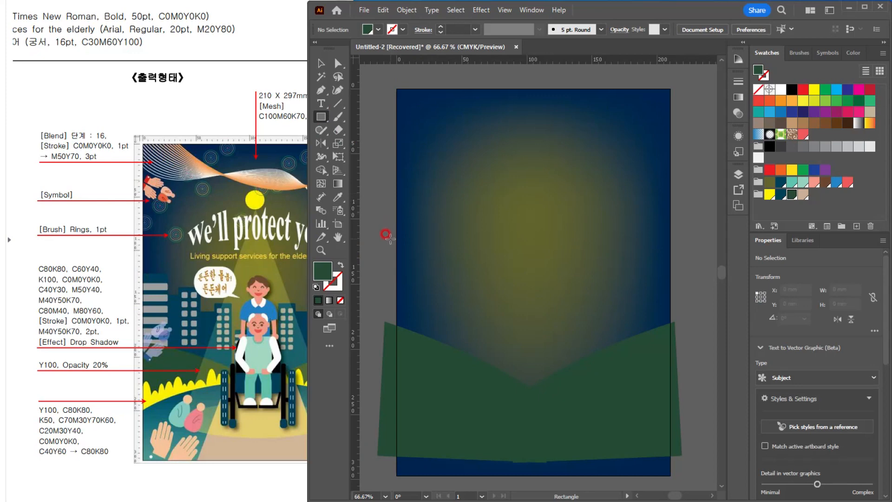
{"action": "left_click_drag", "start_coordinate": [385, 235], "coordinate": [435, 357]}
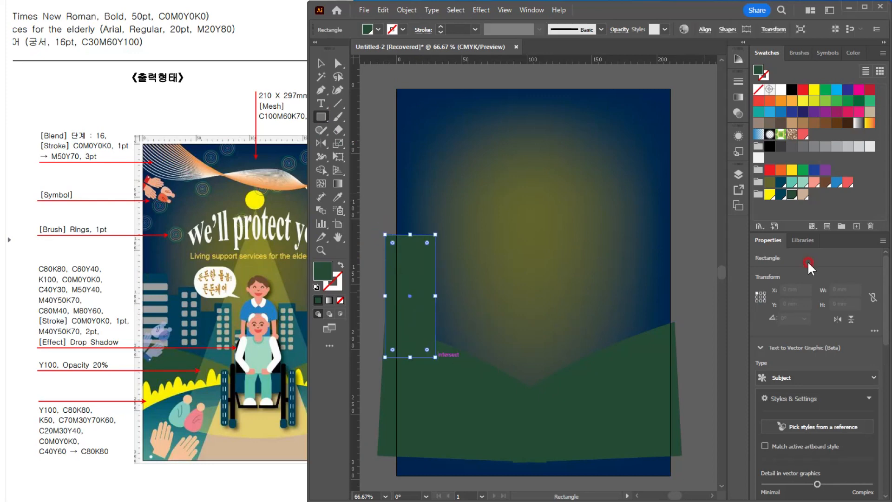
{"action": "left_click", "coordinate": [782, 194]}
{"action": "left_click", "coordinate": [321, 63]}
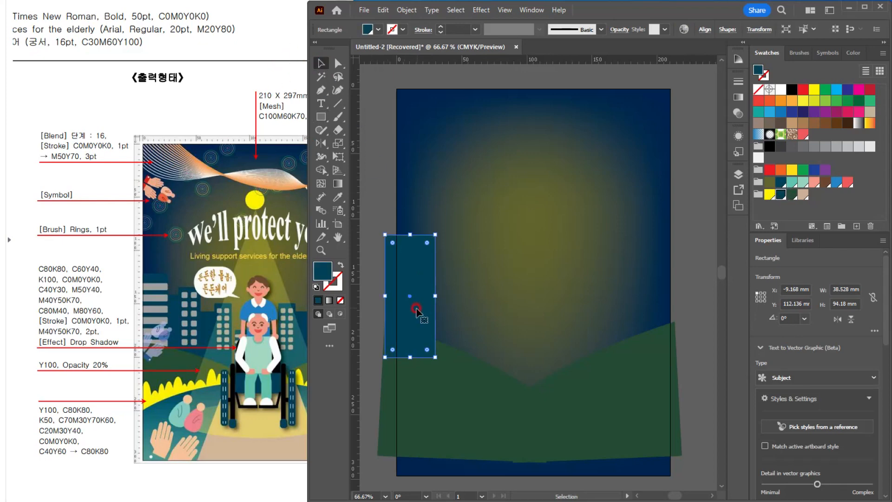
Step: Duplicate the building rectangle twice to its right, making the middle one about 13 mm wide and the outer one about 24 mm wide
{"action": "left_click_drag", "start_coordinate": [425, 290], "coordinate": [453, 321]}
{"action": "left_click_drag", "start_coordinate": [441, 287], "coordinate": [455, 275]}
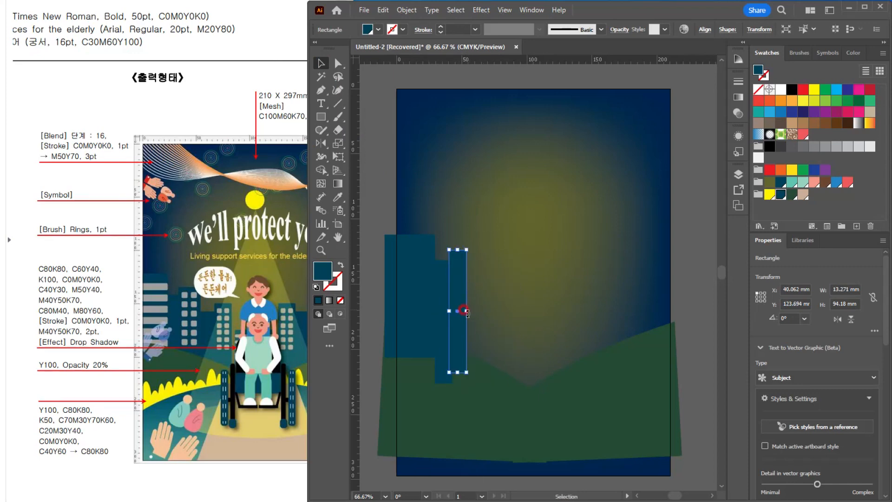
{"action": "left_click_drag", "start_coordinate": [472, 314], "coordinate": [483, 313]}
Step: Draw a window square about 7.8 mm wide in the outer building's upper left corner and fill it with a mid-gray swatch
{"action": "scroll", "coordinate": [464, 263], "scroll_direction": "up", "scroll_amount": 3}
{"action": "key", "text": "m"}
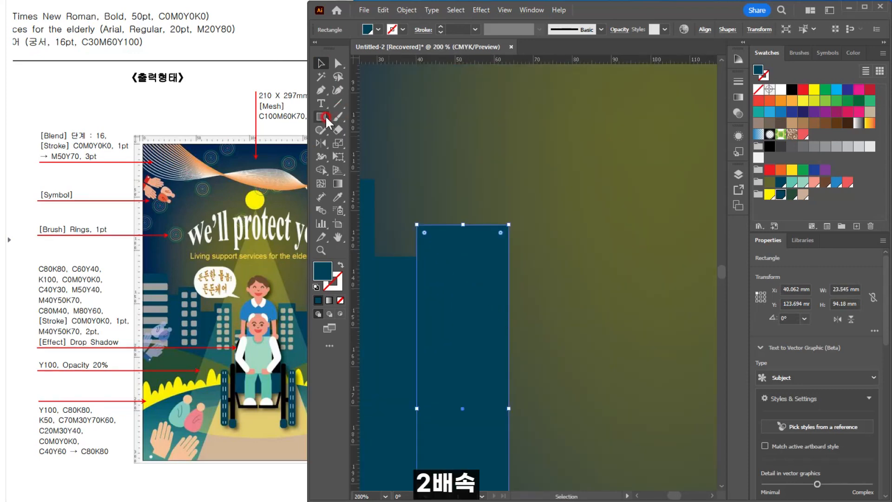
{"action": "left_click_drag", "start_coordinate": [426, 242], "coordinate": [458, 273]}
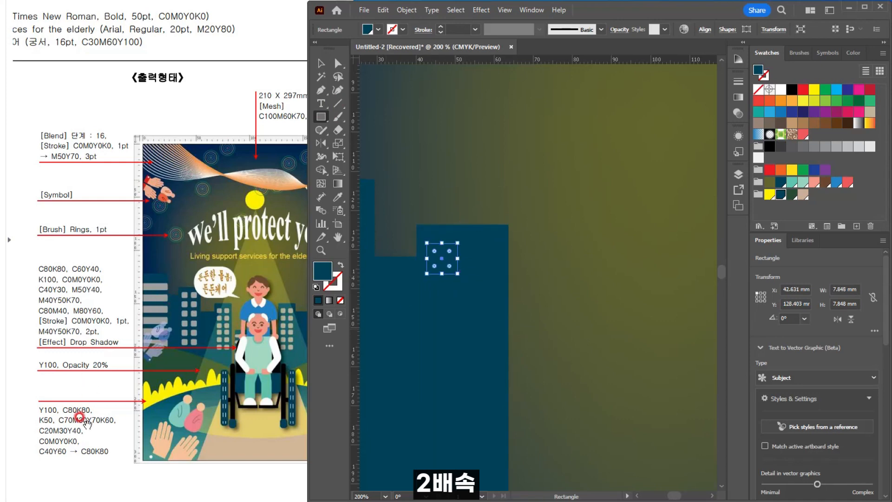
{"action": "left_click", "coordinate": [825, 146]}
{"action": "left_click", "coordinate": [320, 63]}
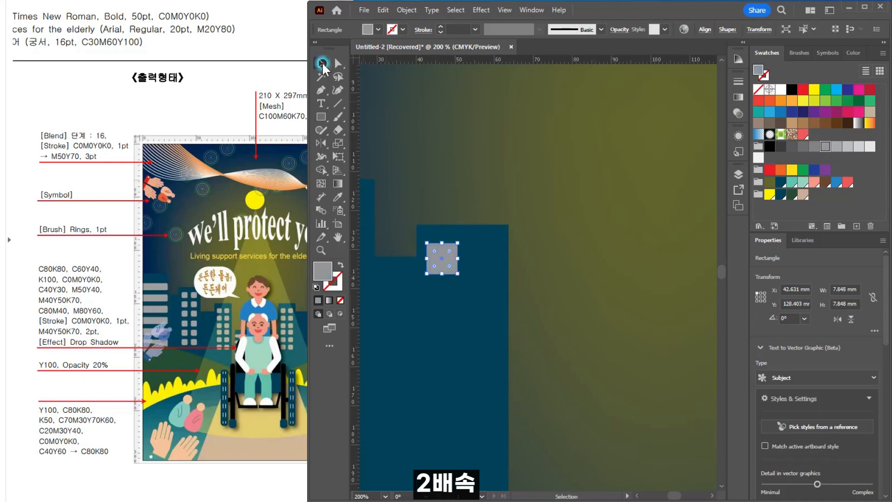
Step: Duplicate the gray window into a side-by-side pair and repeat the pair down the building in evenly spaced rows
{"action": "left_click_drag", "start_coordinate": [450, 268], "coordinate": [490, 261]}
{"action": "key", "text": "Delete"}
{"action": "left_click_drag", "start_coordinate": [407, 238], "coordinate": [486, 312]}
{"action": "key", "text": "ctrl+d"}
{"action": "key", "text": "ctrl+d"}
{"action": "key", "text": "ctrl+d"}
{"action": "key", "text": "ctrl+d"}
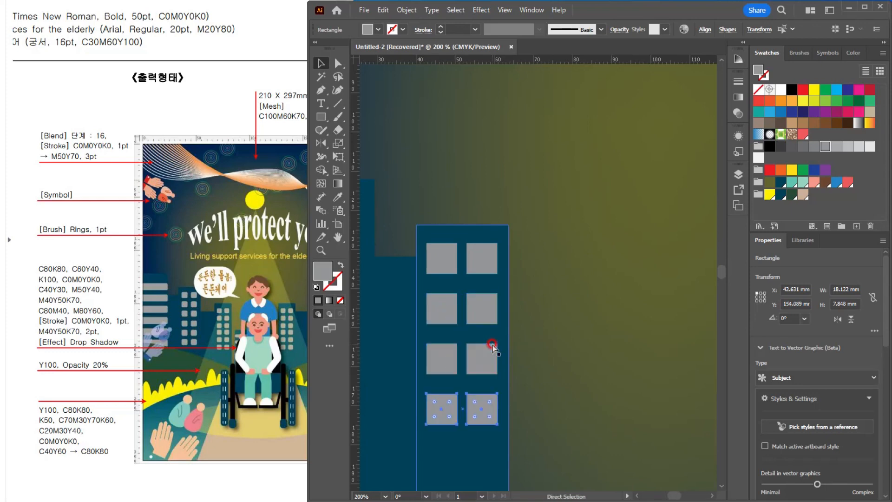
Step: Group the outer building rectangle with its six rows of gray windows
{"action": "scroll", "coordinate": [493, 344], "scroll_direction": "down", "scroll_amount": 2}
{"action": "left_click_drag", "start_coordinate": [460, 345], "coordinate": [417, 274]}
{"action": "left_click", "coordinate": [480, 195]}
{"action": "left_click_drag", "start_coordinate": [388, 340], "coordinate": [423, 352]}
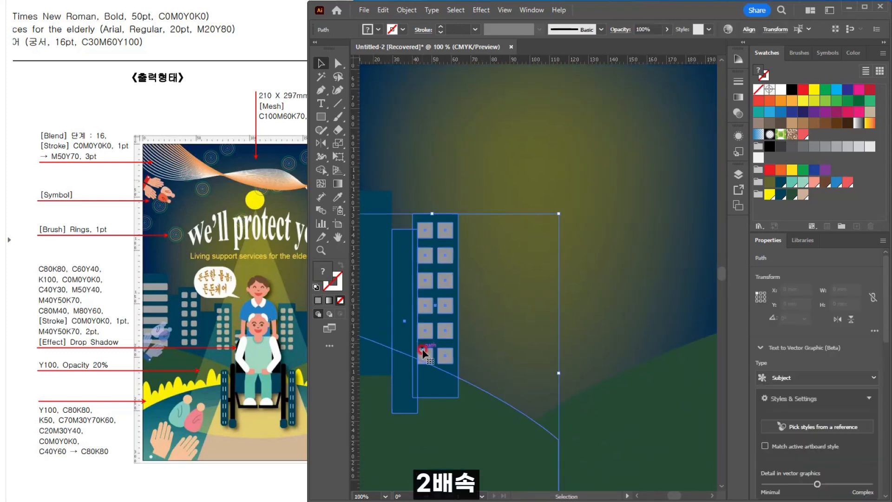
{"action": "left_click", "coordinate": [466, 347]}
{"action": "left_click_drag", "start_coordinate": [422, 239], "coordinate": [456, 256]}
{"action": "key", "text": "ctrl+g"}
{"action": "scroll", "coordinate": [425, 234], "scroll_direction": "down", "scroll_amount": 1}
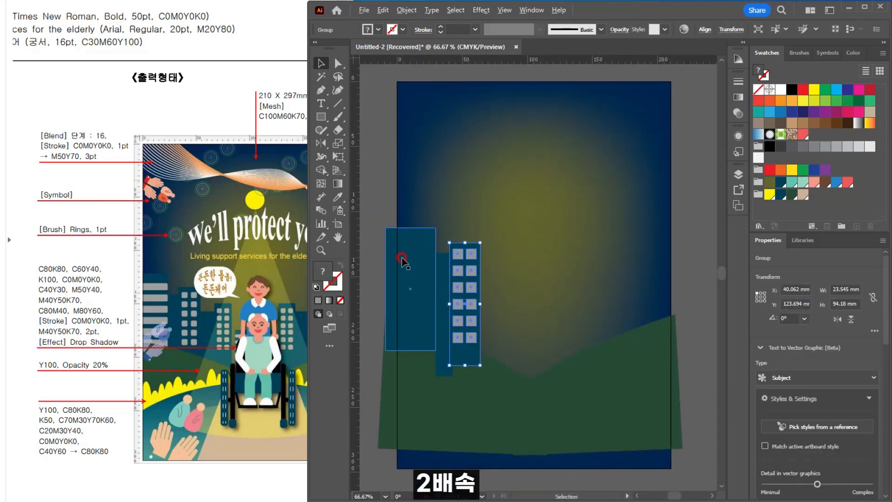
Step: Draw a wide gray window band across the large left building and repeat it downward in evenly spaced rows
{"action": "scroll", "coordinate": [401, 257], "scroll_direction": "up", "scroll_amount": 1}
{"action": "key", "text": "m"}
{"action": "mouse_move", "coordinate": [376, 231]}
{"action": "left_mouse_down"}
{"action": "mouse_move", "coordinate": [447, 247]}
{"action": "mouse_move", "coordinate": [433, 272]}
{"action": "left_mouse_up"}
{"action": "key", "text": "v"}
{"action": "key", "text": "ctrl+d"}
{"action": "key", "text": "ctrl+d"}
{"action": "key", "text": "ctrl+d"}
{"action": "key", "text": "ctrl+d"}
{"action": "left_click", "coordinate": [593, 360]}
Step: Duplicate the narrow tower and the grouped windowed building to the right of the originals, slightly lower
{"action": "scroll", "coordinate": [558, 232], "scroll_direction": "down", "scroll_amount": 1}
{"action": "left_click_drag", "start_coordinate": [557, 233], "coordinate": [439, 277]}
{"action": "left_click_drag", "start_coordinate": [463, 207], "coordinate": [509, 234]}
{"action": "left_click", "coordinate": [516, 170]}
Step: Group all the buildings and place the group behind the left hill, scaled to about 96 x 118 mm
{"action": "left_click_drag", "start_coordinate": [372, 286], "coordinate": [372, 286]}
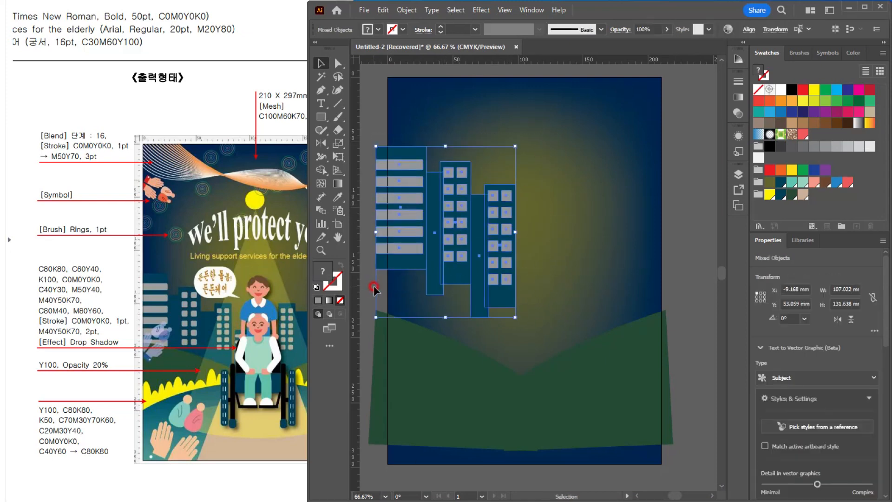
{"action": "key", "text": "ctrl+g"}
{"action": "left_click_drag", "start_coordinate": [515, 317], "coordinate": [509, 301]}
{"action": "key", "text": "ctrl+z"}
{"action": "left_click_drag", "start_coordinate": [486, 233], "coordinate": [489, 290]}
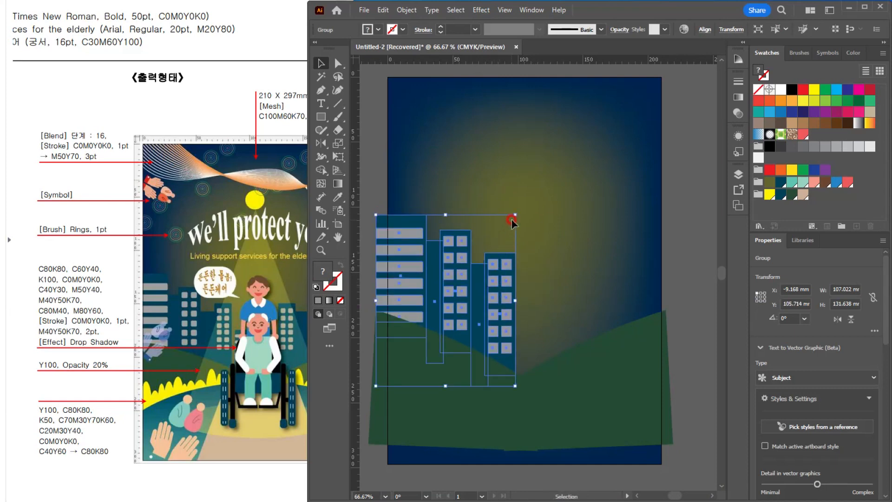
{"action": "left_click_drag", "start_coordinate": [515, 215], "coordinate": [501, 232]}
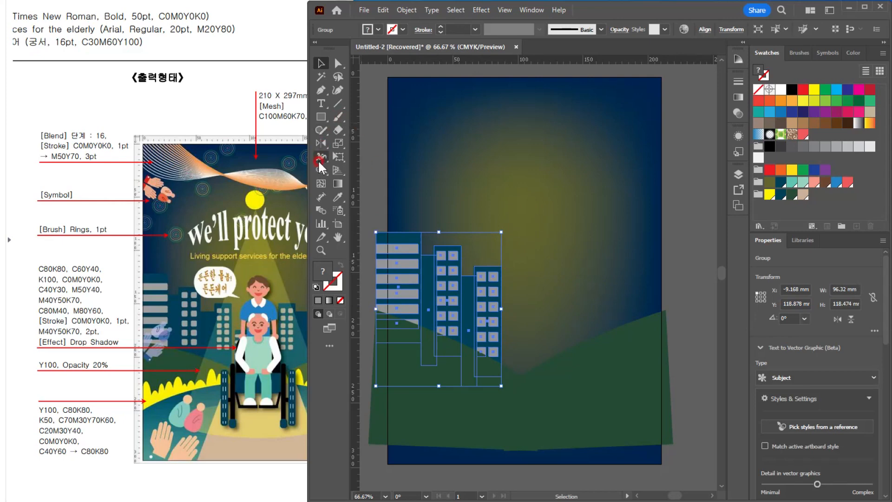
Step: Reflect a copy of the building group across a vertical axis at the poster's center
{"action": "left_click", "coordinate": [320, 143]}
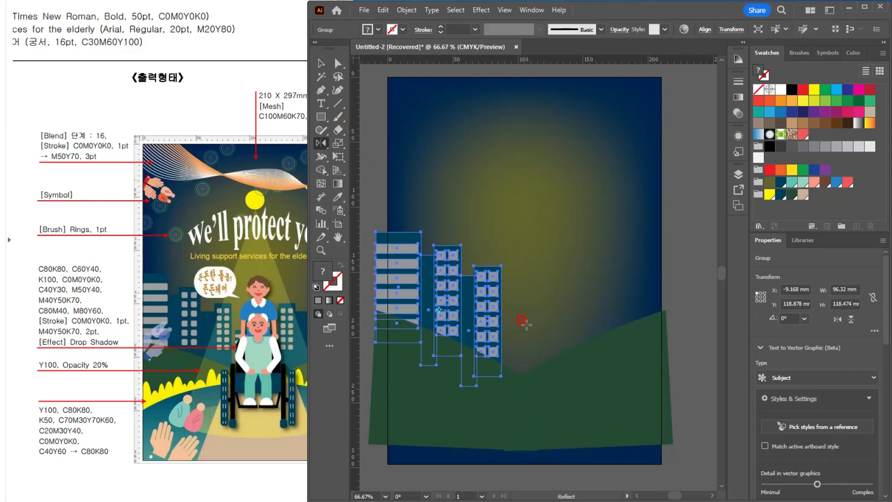
{"action": "left_click", "coordinate": [523, 240], "text": "alt"}
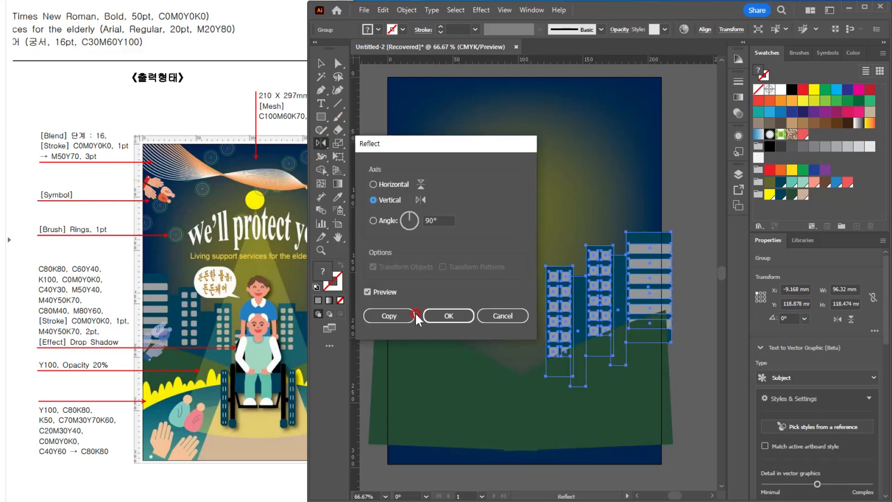
{"action": "left_click", "coordinate": [371, 315]}
{"action": "left_click", "coordinate": [321, 63]}
{"action": "left_click", "coordinate": [576, 200]}
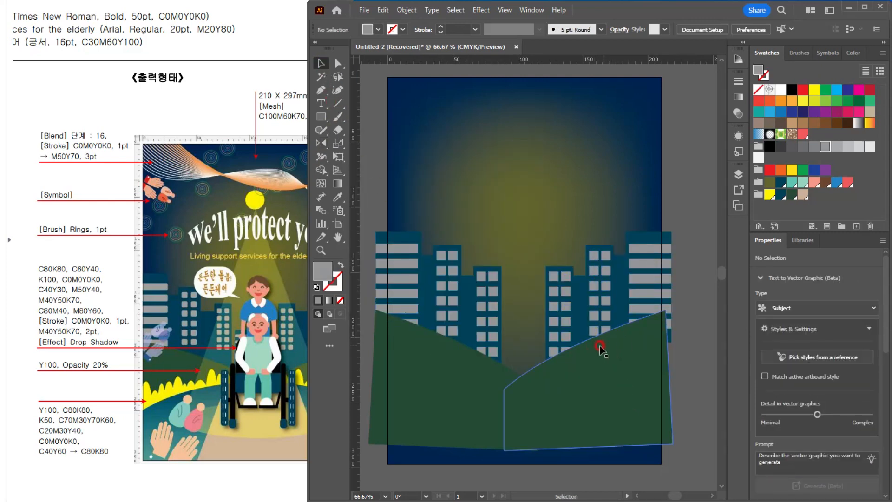
Step: Duplicate the innermost windowed building inside the left group, placing the copy lower at the poster's center, and leave the group
{"action": "key", "text": "space"}
{"action": "mouse_move", "coordinate": [555, 348]}
{"action": "left_mouse_down"}
{"action": "mouse_move", "coordinate": [519, 341]}
{"action": "mouse_move", "coordinate": [550, 338]}
{"action": "left_mouse_up"}
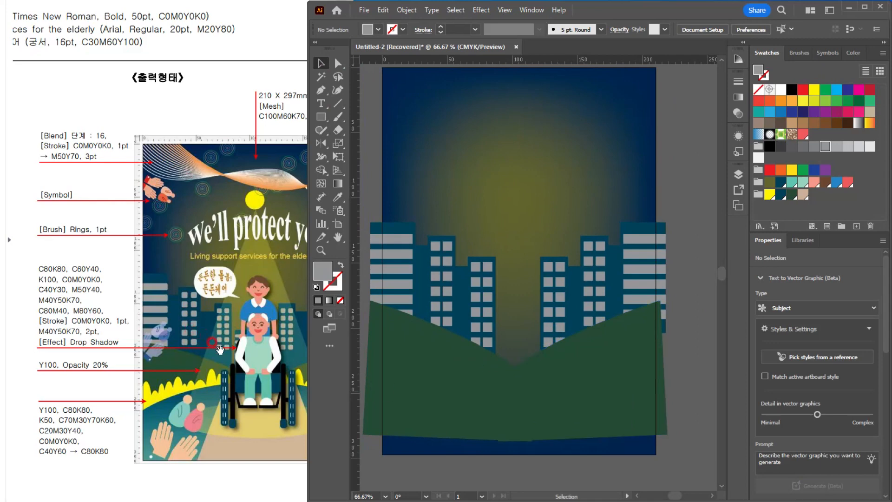
{"action": "double_click", "coordinate": [482, 270]}
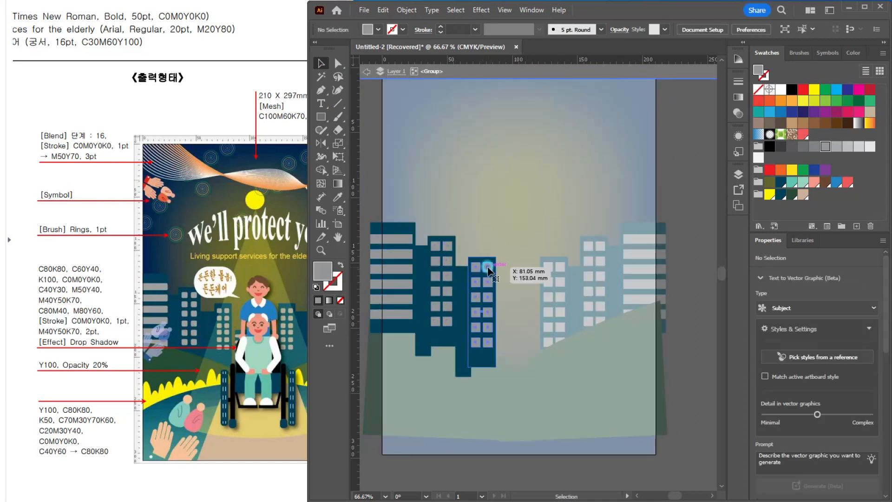
{"action": "left_click", "coordinate": [484, 270]}
{"action": "left_click_drag", "start_coordinate": [486, 271], "coordinate": [524, 314]}
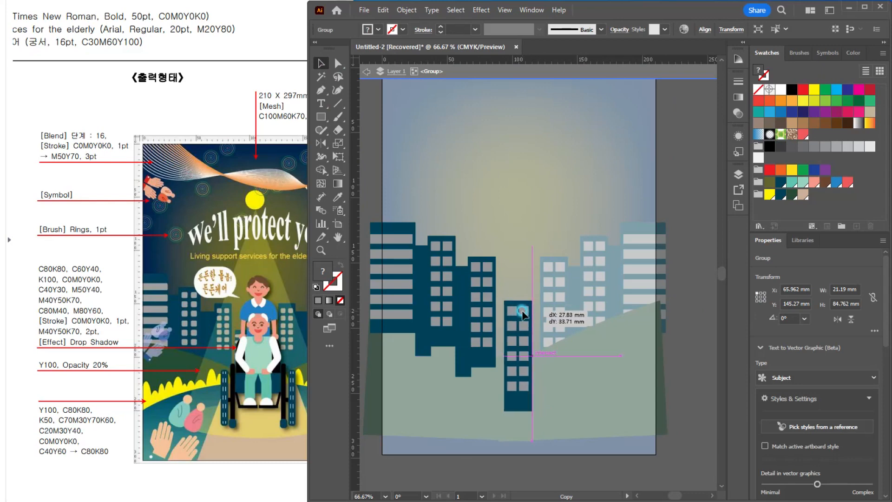
{"action": "double_click", "coordinate": [522, 215]}
Step: Draw a horizontal ellipse about 270 x 74 mm centered across the poster's lower edge, in front of the hills
{"action": "scroll", "coordinate": [554, 331], "scroll_direction": "down", "scroll_amount": 1}
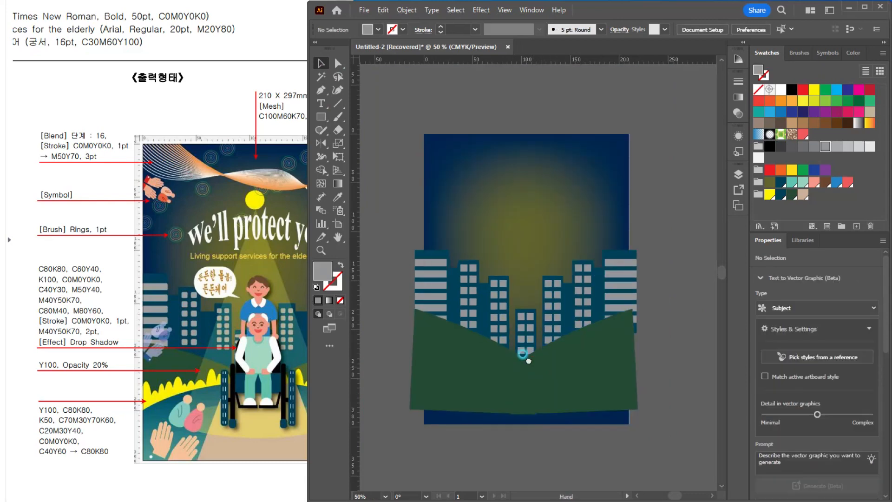
{"action": "left_click_drag", "start_coordinate": [527, 359], "coordinate": [515, 325]}
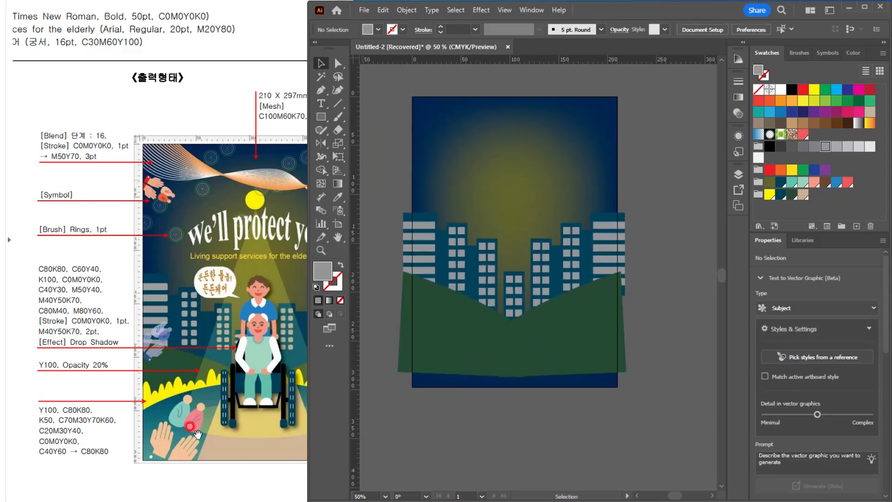
{"action": "left_click_drag", "start_coordinate": [321, 112], "coordinate": [364, 142]}
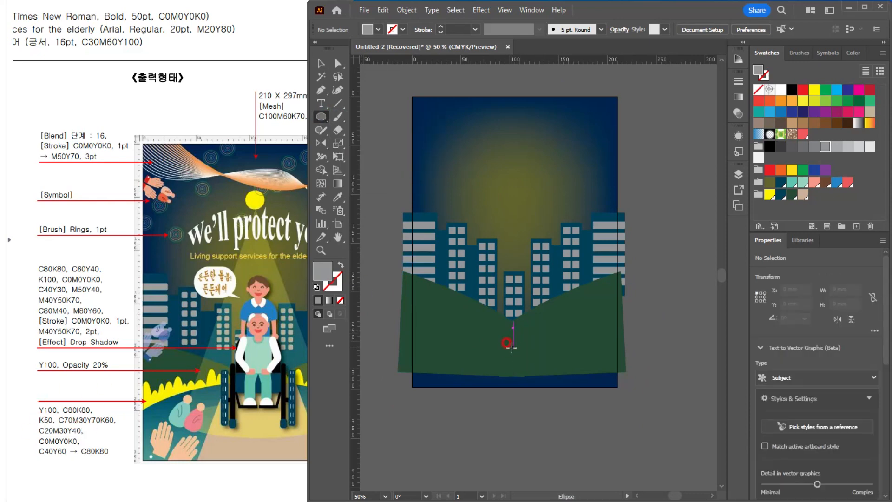
{"action": "left_click_drag", "start_coordinate": [511, 346], "coordinate": [645, 383]}
{"action": "left_click", "coordinate": [320, 65]}
{"action": "left_click_drag", "start_coordinate": [575, 356], "coordinate": [554, 375]}
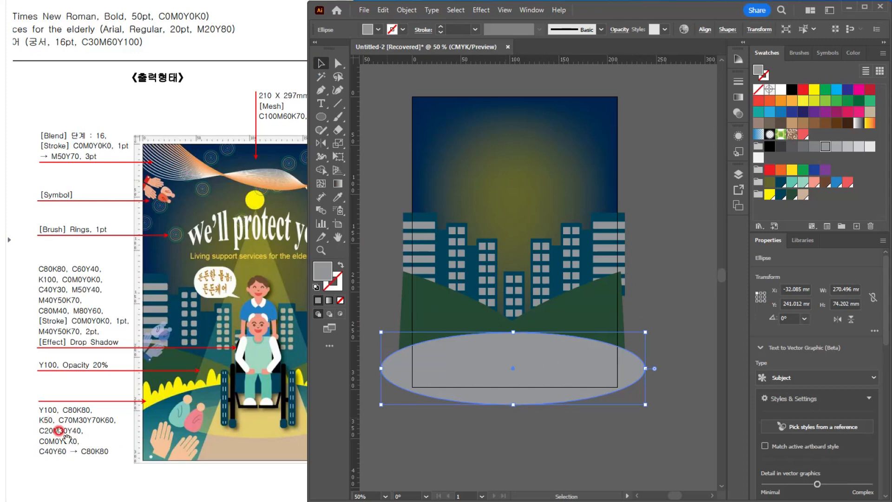
Step: Fill the ellipse with a linear white-to-black gradient
{"action": "left_click", "coordinate": [390, 246]}
{"action": "double_click", "coordinate": [337, 184]}
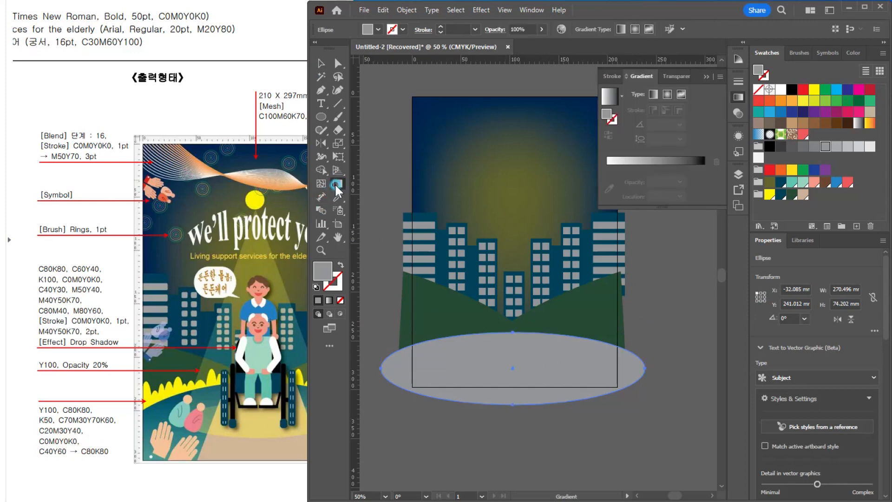
{"action": "left_click", "coordinate": [654, 135]}
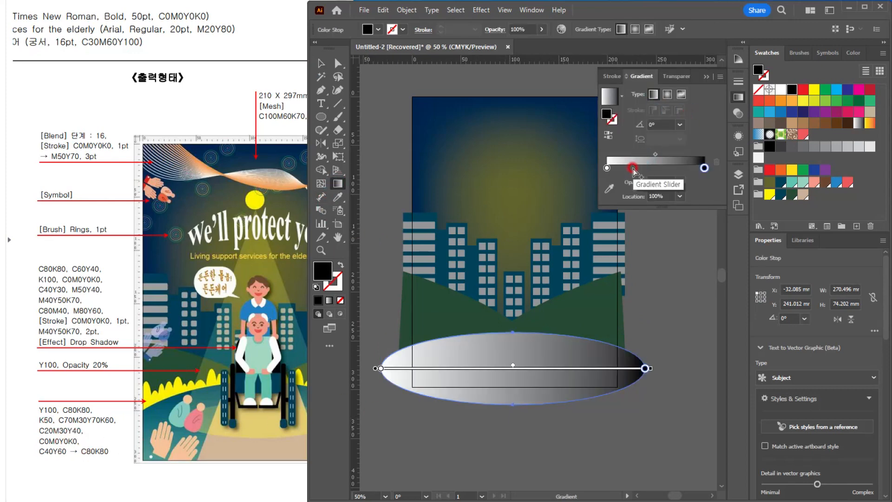
Step: Set the starting gradient stop of the ground ellipse to C40 M0 Y60 K0
{"action": "left_click", "coordinate": [607, 168]}
{"action": "double_click", "coordinate": [606, 169]}
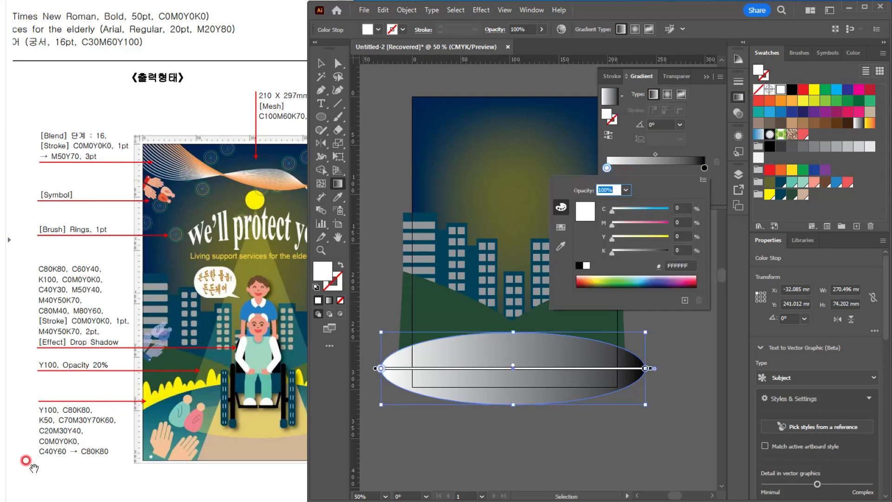
{"action": "left_click", "coordinate": [653, 245]}
{"action": "type", "text": "40"}
{"action": "key", "text": "Tab"}
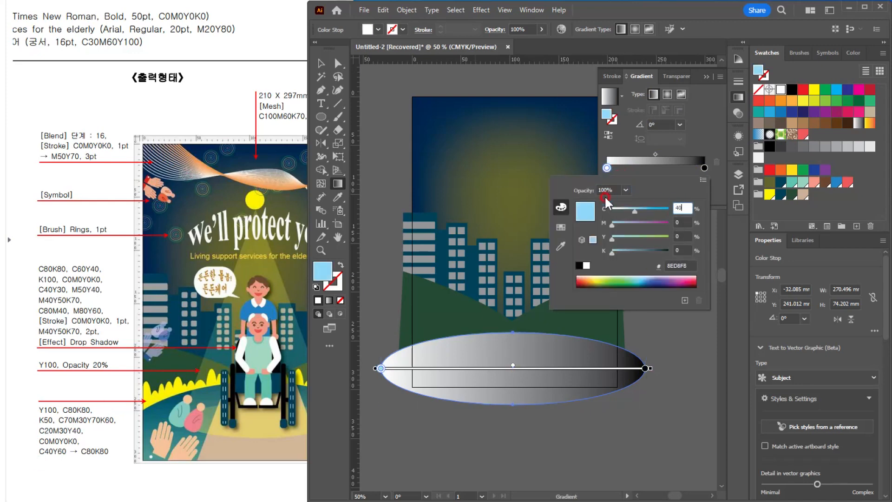
{"action": "key", "text": "Tab"}
{"action": "type", "text": "40"}
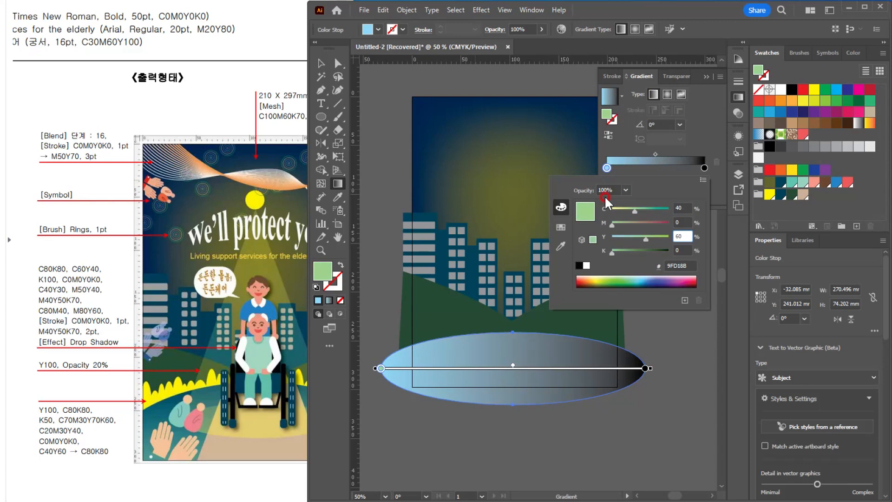
{"action": "key", "text": "Return"}
Step: Set the black end stop of the ground ellipse's gradient to C80 M0 Y0 K80
{"action": "double_click", "coordinate": [704, 166]}
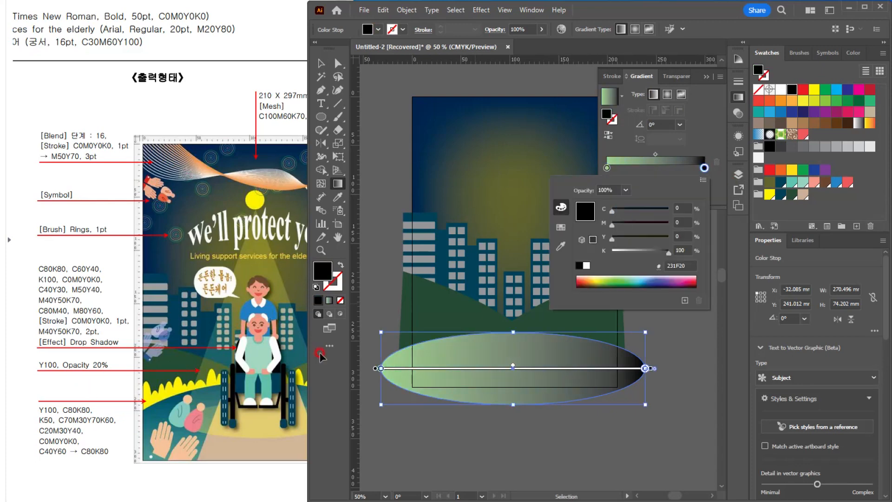
{"action": "type", "text": "80"}
{"action": "key", "text": "Tab"}
{"action": "key", "text": "Tab"}
{"action": "key", "text": "Tab"}
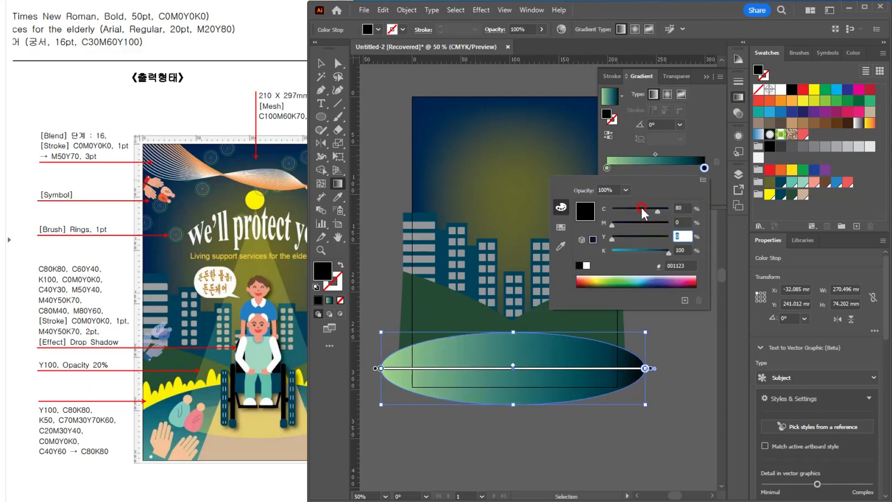
{"action": "type", "text": "80"}
{"action": "key", "text": "Return"}
Step: Redirect the ground ellipse's gradient vertically, with light green starting below it and dark blue ending at its upper edge, and deselect it
{"action": "left_click", "coordinate": [269, 456]}
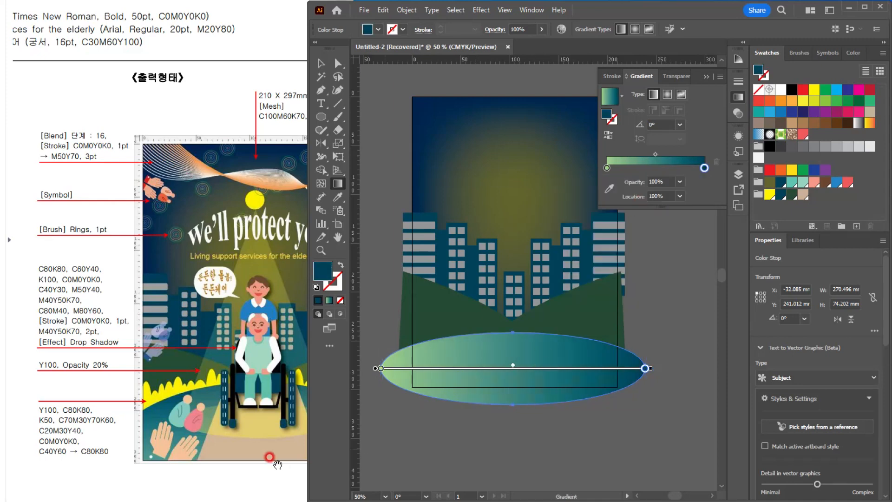
{"action": "left_click_drag", "start_coordinate": [513, 423], "coordinate": [514, 328]}
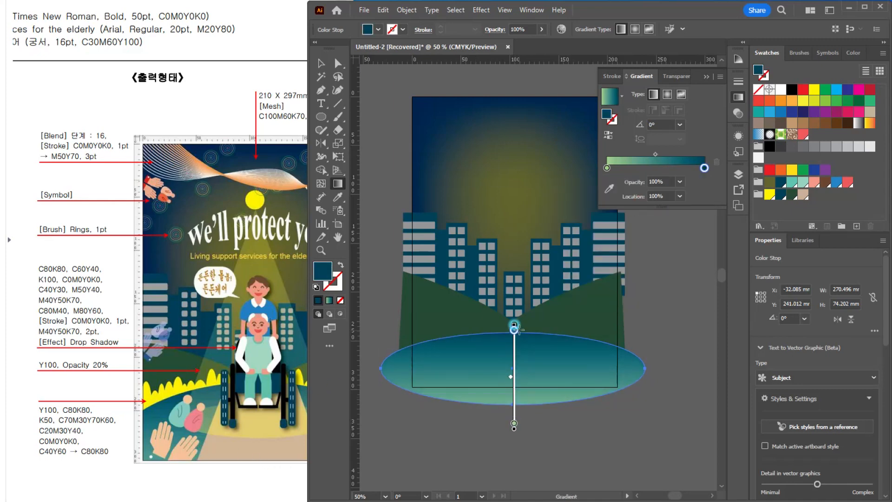
{"action": "left_click", "coordinate": [321, 62]}
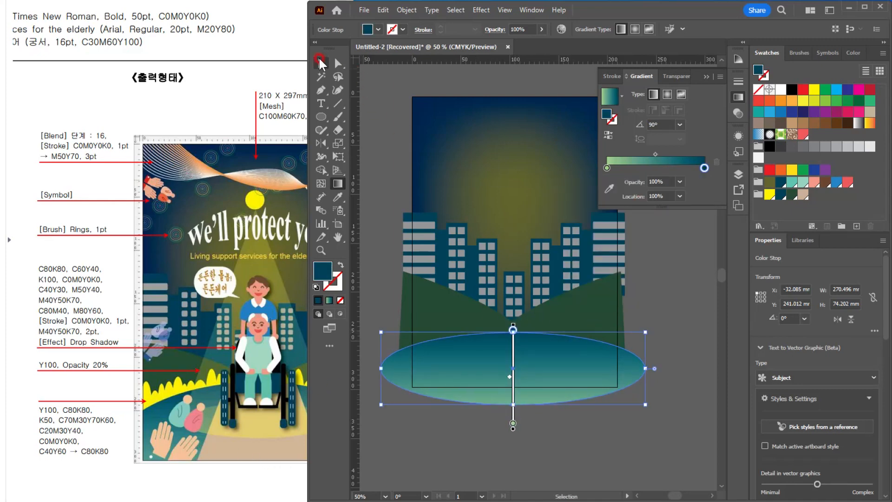
{"action": "left_click", "coordinate": [378, 112]}
Step: Draw a circle about 28 mm in diameter in the poster's upper sky and fill it with yellow
{"action": "left_click", "coordinate": [220, 396]}
{"action": "left_click_drag", "start_coordinate": [269, 387], "coordinate": [250, 388]}
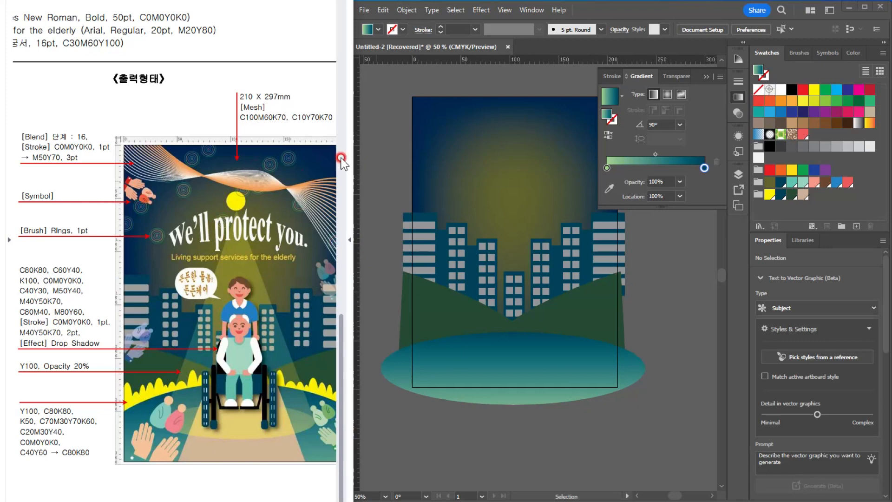
{"action": "left_click", "coordinate": [403, 159]}
{"action": "left_click", "coordinate": [321, 116]}
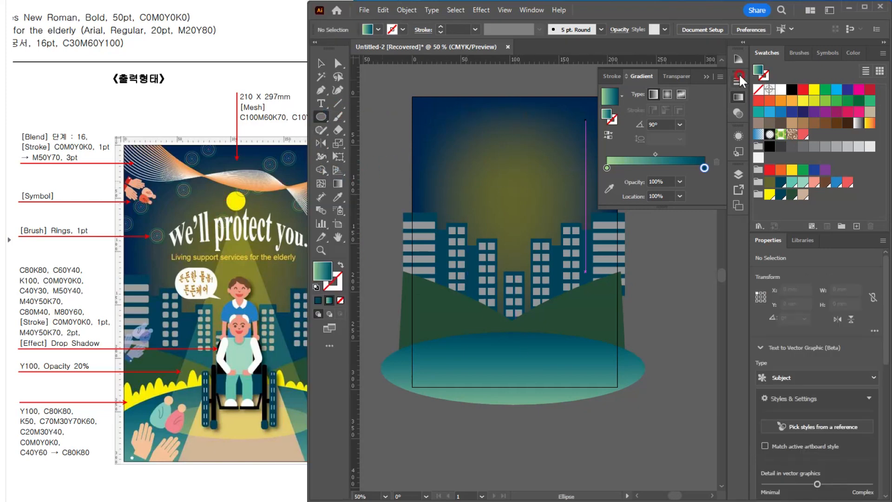
{"action": "left_click", "coordinate": [706, 76]}
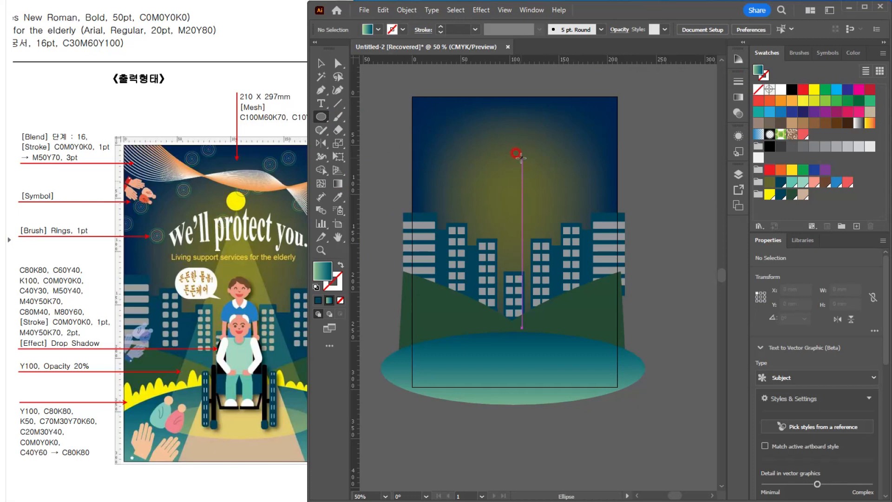
{"action": "left_click_drag", "start_coordinate": [521, 149], "coordinate": [567, 179]}
{"action": "left_click", "coordinate": [814, 89]}
Step: Move the yellow circle onto the poster's vertical center axis in the upper sky
{"action": "left_click", "coordinate": [321, 63]}
{"action": "key", "text": "ctrl+1"}
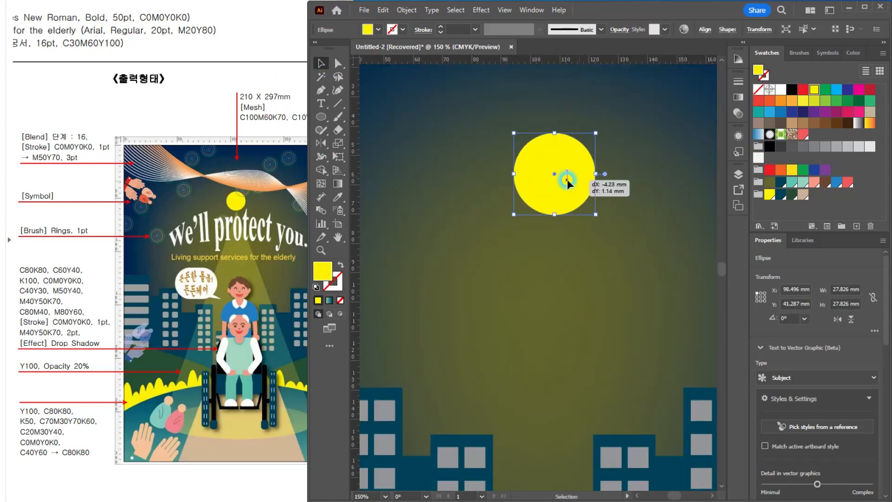
{"action": "scroll", "coordinate": [567, 189], "scroll_direction": "down", "scroll_amount": 2}
{"action": "left_click_drag", "start_coordinate": [535, 215], "coordinate": [468, 167]}
{"action": "left_click_drag", "start_coordinate": [495, 141], "coordinate": [491, 142]}
Step: Create a yellow triangle below the circle as a polygon with a 17.639 mm radius and 3 sides
{"action": "left_click_drag", "start_coordinate": [321, 121], "coordinate": [366, 172]}
{"action": "left_click", "coordinate": [495, 218]}
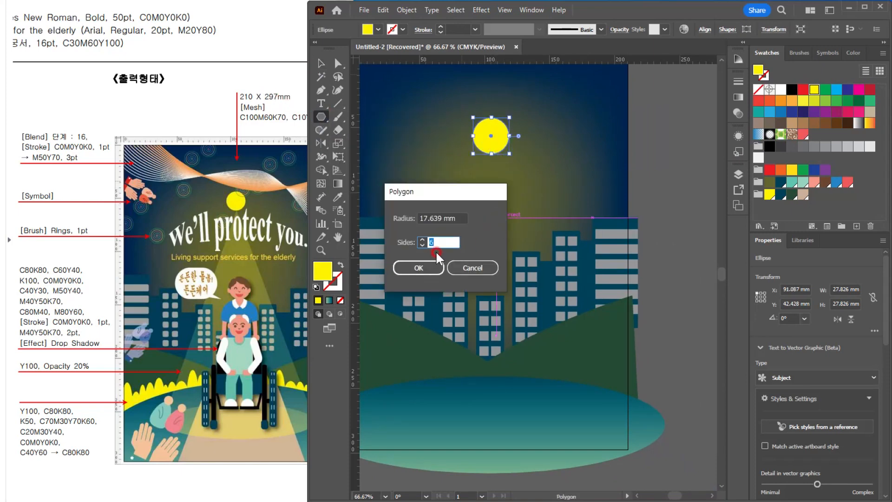
{"action": "type", "text": "3"}
{"action": "key", "text": "Return"}
{"action": "left_click", "coordinate": [321, 63]}
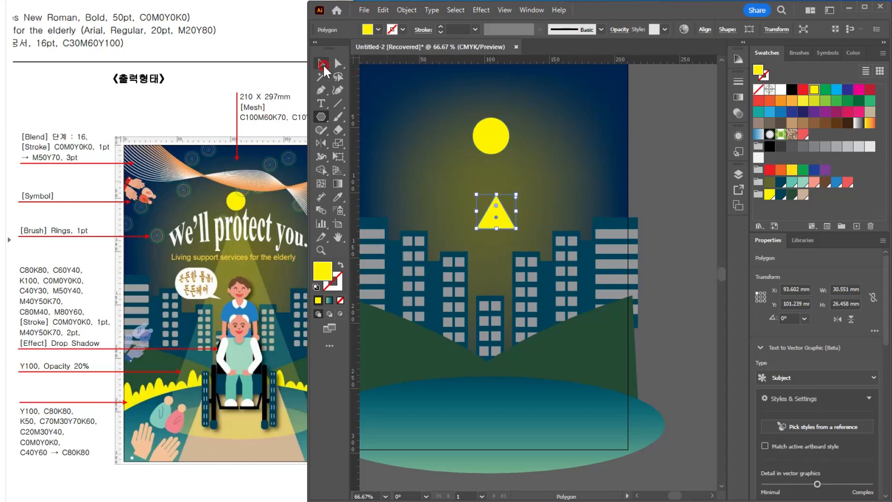
Step: Move the triangle over the central building and stretch it to about 74 x 181 mm, centered under the circle
{"action": "left_click_drag", "start_coordinate": [500, 224], "coordinate": [493, 315]}
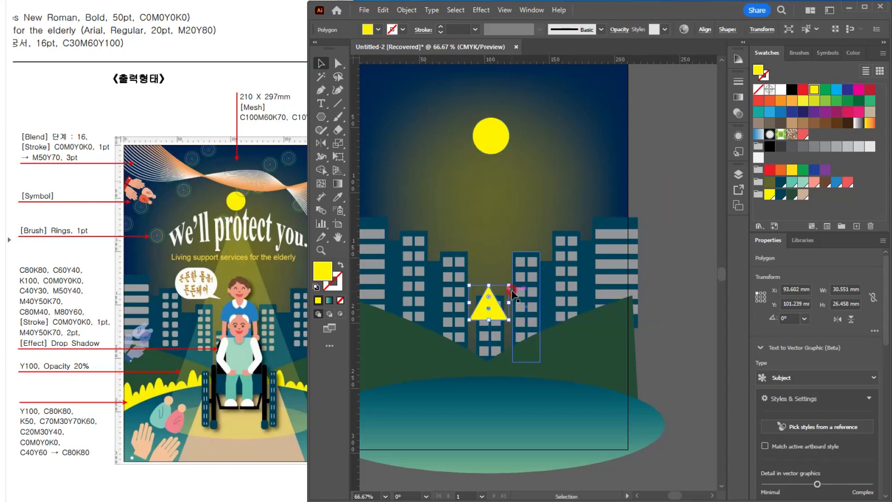
{"action": "left_click_drag", "start_coordinate": [508, 285], "coordinate": [535, 179]}
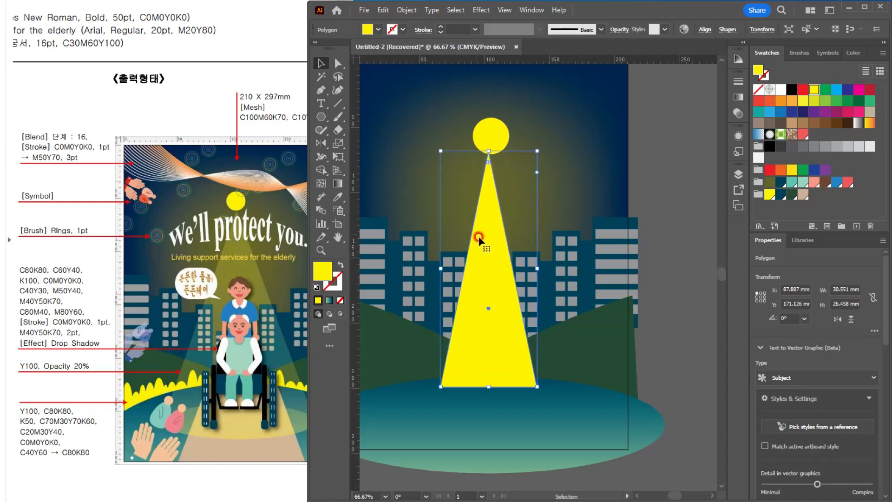
{"action": "left_click_drag", "start_coordinate": [489, 249], "coordinate": [492, 251]}
Step: Resize the triangle to about 132 x 195 mm, with its apex just below the circle and its base on the ground ellipse
{"action": "scroll", "coordinate": [491, 251], "scroll_direction": "down", "scroll_amount": 3}
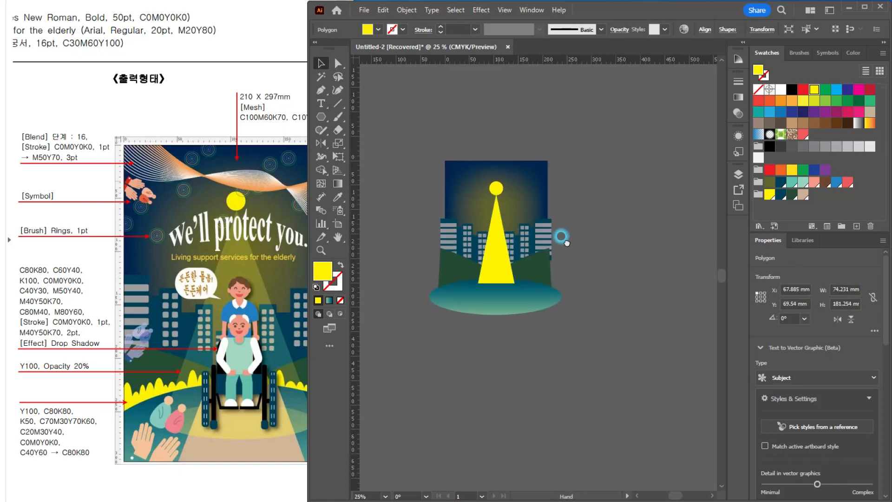
{"action": "left_click_drag", "start_coordinate": [514, 282], "coordinate": [529, 300]}
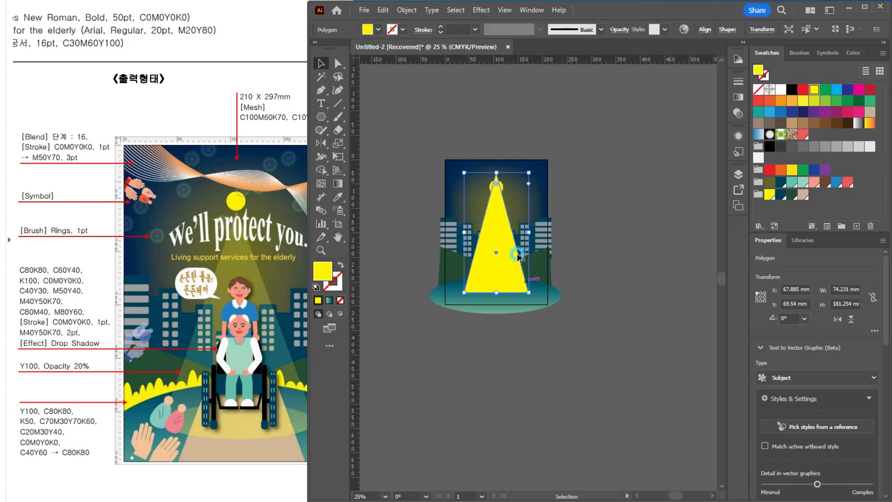
{"action": "left_click_drag", "start_coordinate": [485, 225], "coordinate": [504, 243]}
{"action": "scroll", "coordinate": [503, 215], "scroll_direction": "up", "scroll_amount": 2}
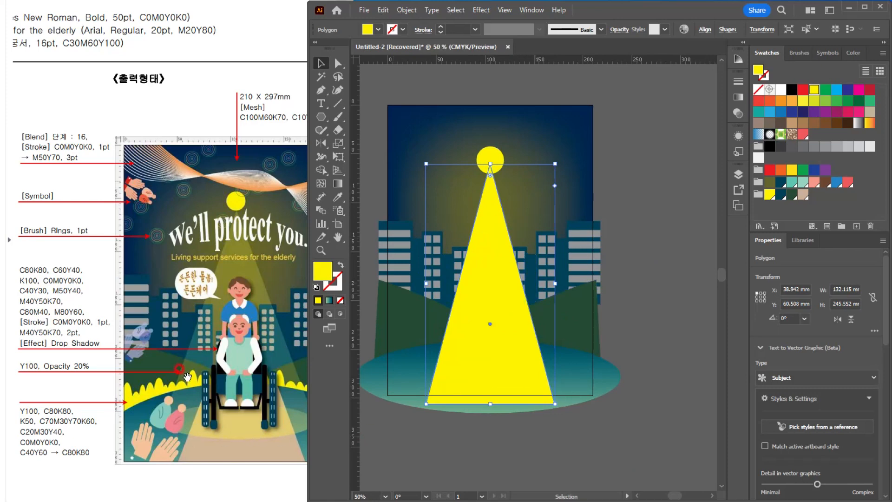
{"action": "left_click_drag", "start_coordinate": [491, 405], "coordinate": [490, 367]}
{"action": "left_click_drag", "start_coordinate": [490, 163], "coordinate": [490, 177]}
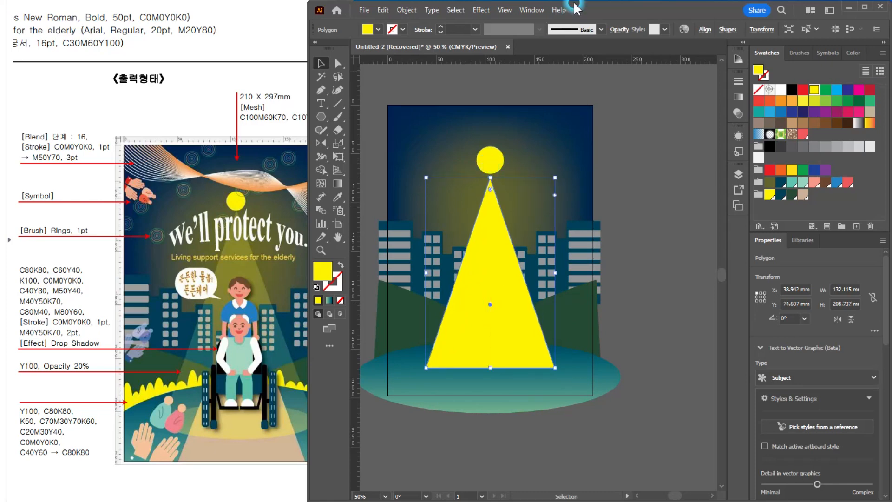
Step: Set the opacity of the light-beam triangle to 20%
{"action": "left_click", "coordinate": [618, 25]}
{"action": "type", "text": "20"}
{"action": "key", "text": "Return"}
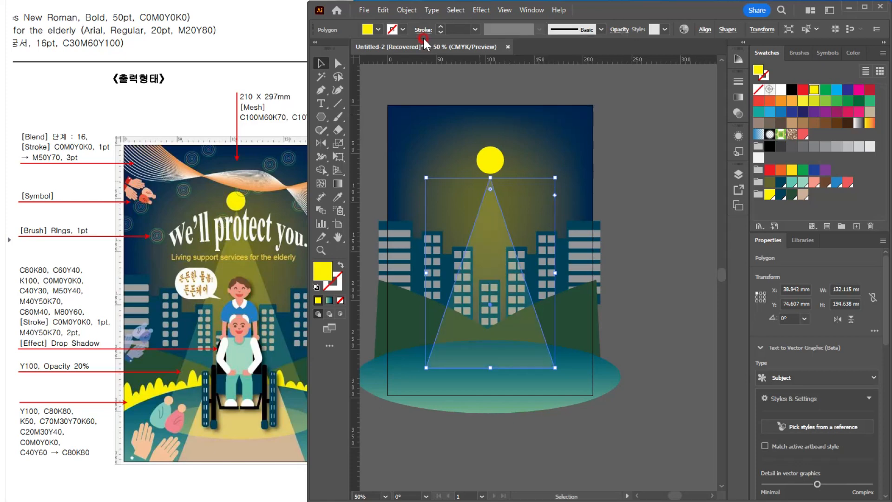
Step: Draw a flat yellow ellipse about 129 x 21 mm centered on the base of the light-beam triangle
{"action": "scroll", "coordinate": [405, 325], "scroll_direction": "up", "scroll_amount": 2}
{"action": "left_click_drag", "start_coordinate": [552, 359], "coordinate": [472, 289]}
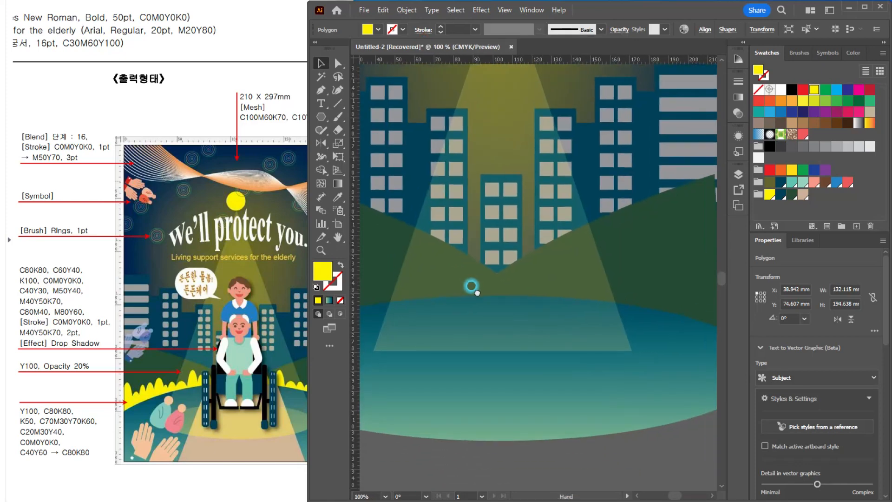
{"action": "scroll", "coordinate": [488, 313], "scroll_direction": "down", "scroll_amount": 1}
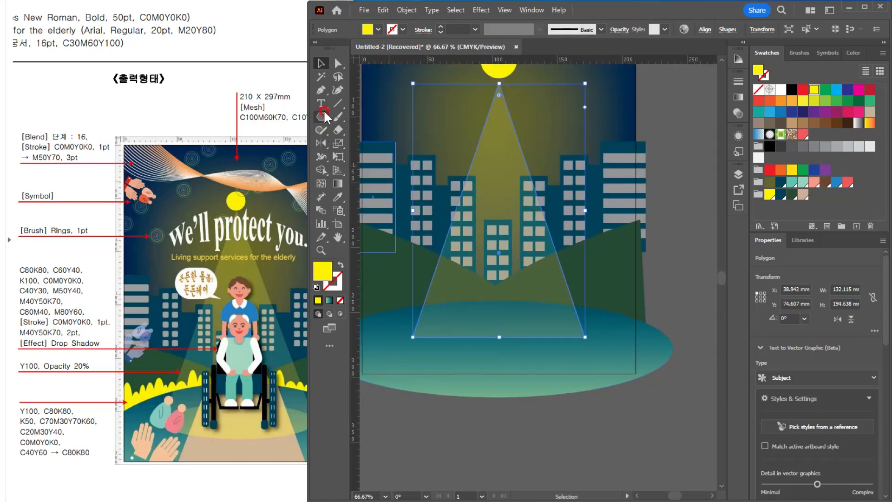
{"action": "left_click_drag", "start_coordinate": [323, 110], "coordinate": [367, 143]}
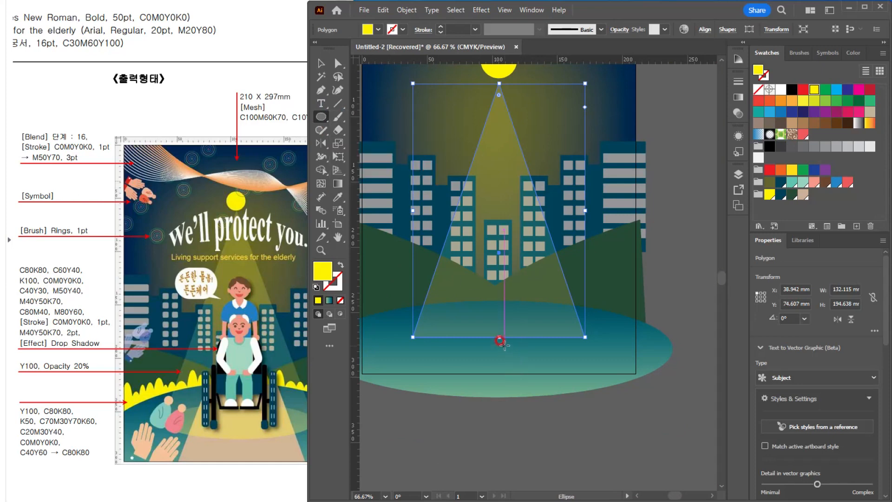
{"action": "left_click", "coordinate": [524, 464], "text": "ctrl"}
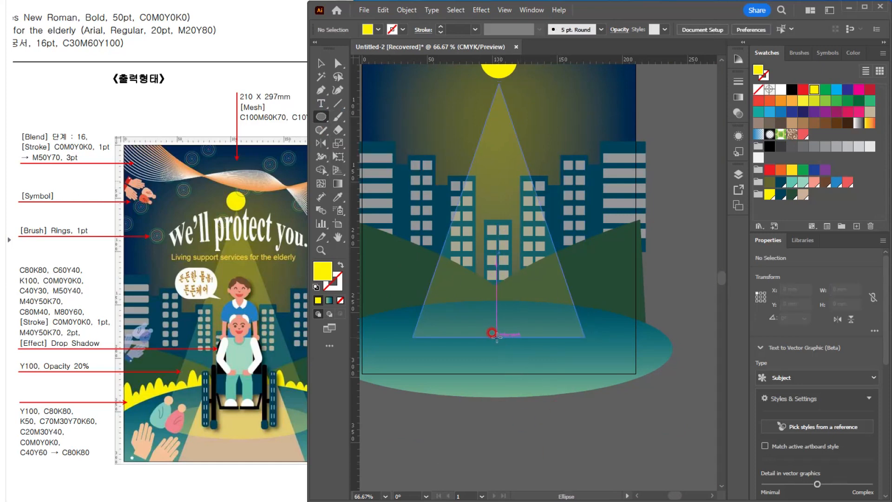
{"action": "left_click_drag", "start_coordinate": [497, 335], "coordinate": [581, 351]}
{"action": "key", "text": "v"}
{"action": "left_click_drag", "start_coordinate": [535, 332], "coordinate": [539, 332]}
Step: Widen the yellow ellipse to about 131 mm so its ends meet the lower corners of the light beam
{"action": "scroll", "coordinate": [534, 332], "scroll_direction": "up", "scroll_amount": 3}
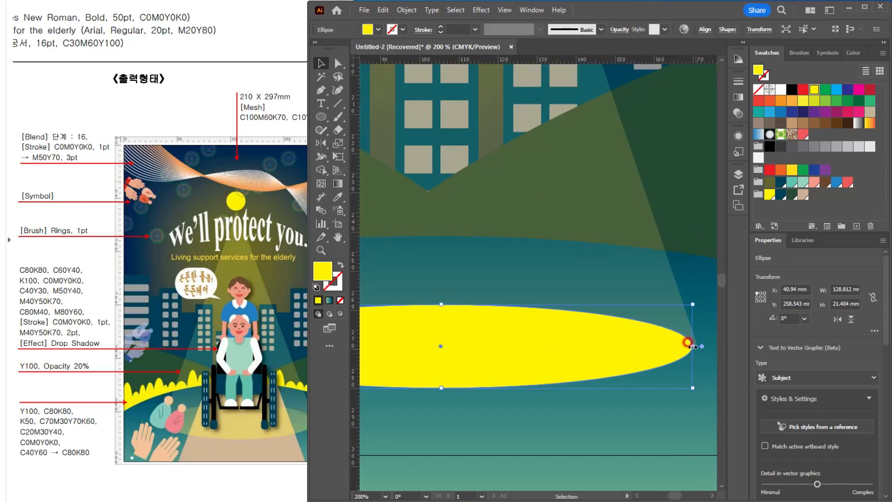
{"action": "left_click_drag", "start_coordinate": [692, 345], "coordinate": [697, 345], "text": "alt"}
{"action": "scroll", "coordinate": [495, 339], "scroll_direction": "down", "scroll_amount": 2}
{"action": "mouse_move", "coordinate": [497, 338]}
{"action": "left_mouse_down"}
{"action": "mouse_move", "coordinate": [522, 335]}
{"action": "mouse_move", "coordinate": [487, 345]}
{"action": "left_mouse_up"}
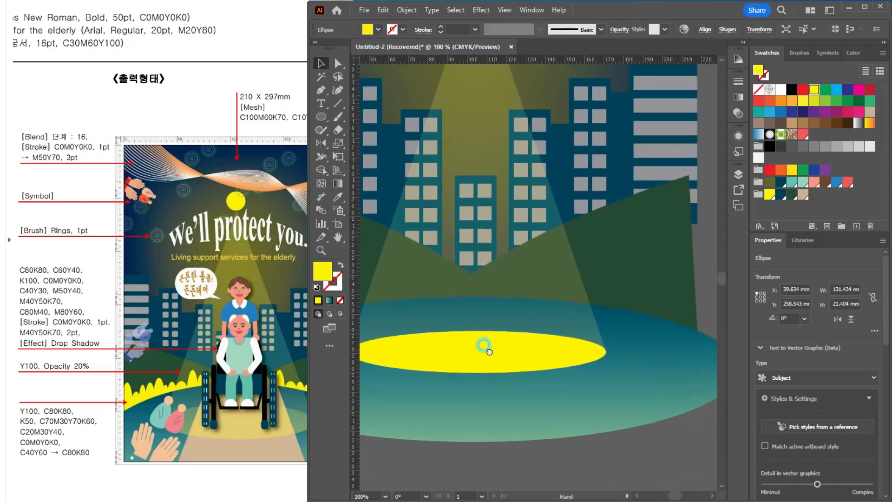
Step: Set the yellow ellipse's opacity to 20% and deselect it
{"action": "left_click", "coordinate": [611, 33]}
{"action": "type", "text": "20"}
{"action": "key", "text": "Return"}
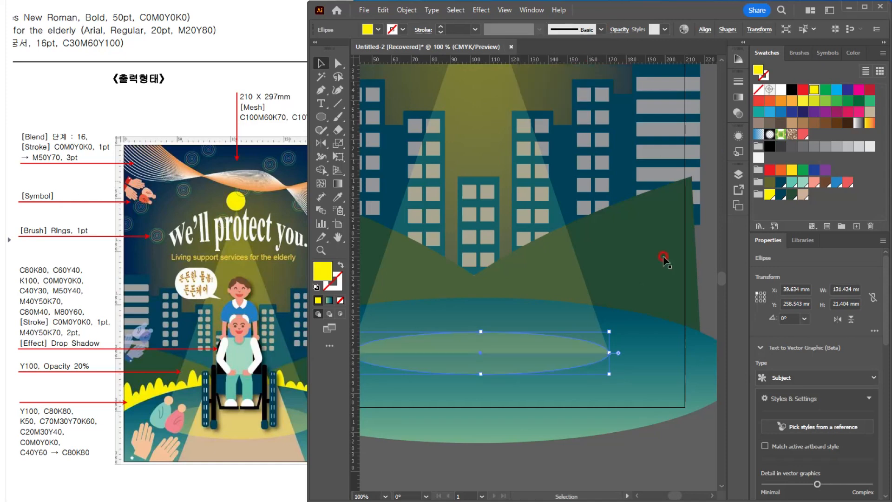
{"action": "left_click", "coordinate": [453, 466]}
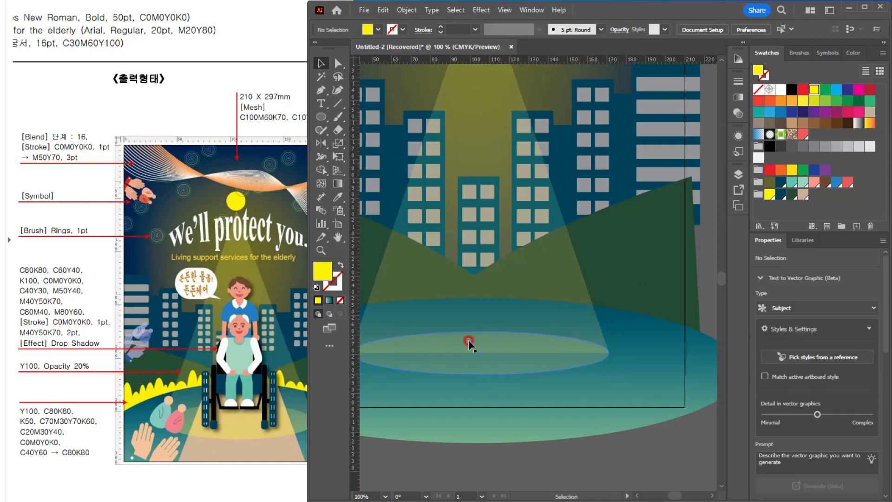
Step: Unite the flat yellow ellipse and the light-beam triangle into one shape with Pathfinder
{"action": "left_click_drag", "start_coordinate": [511, 367], "coordinate": [561, 373]}
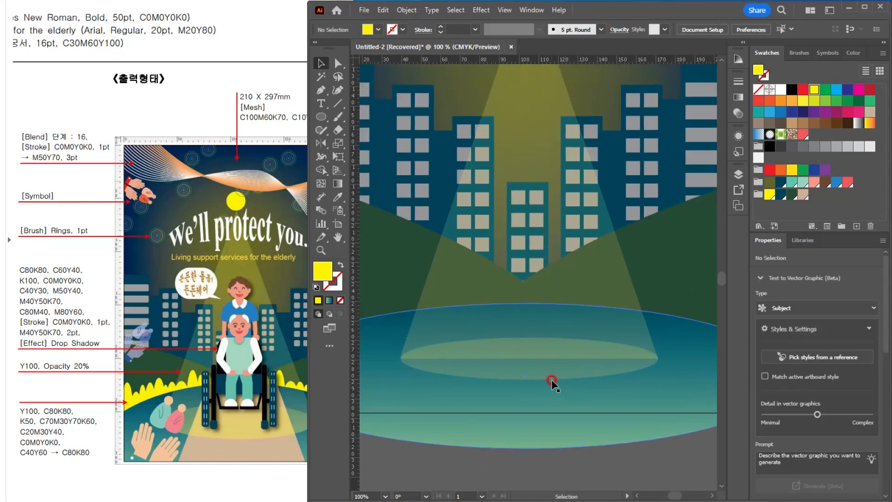
{"action": "left_click", "coordinate": [543, 363]}
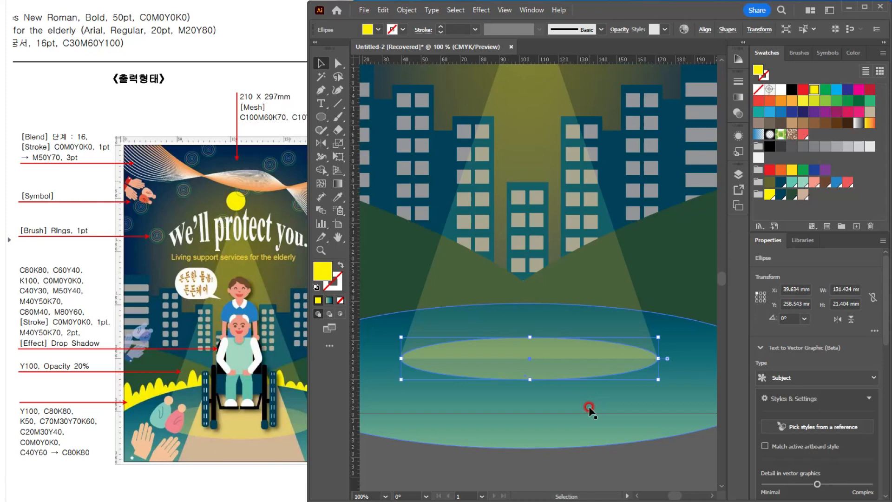
{"action": "left_click", "coordinate": [525, 108]}
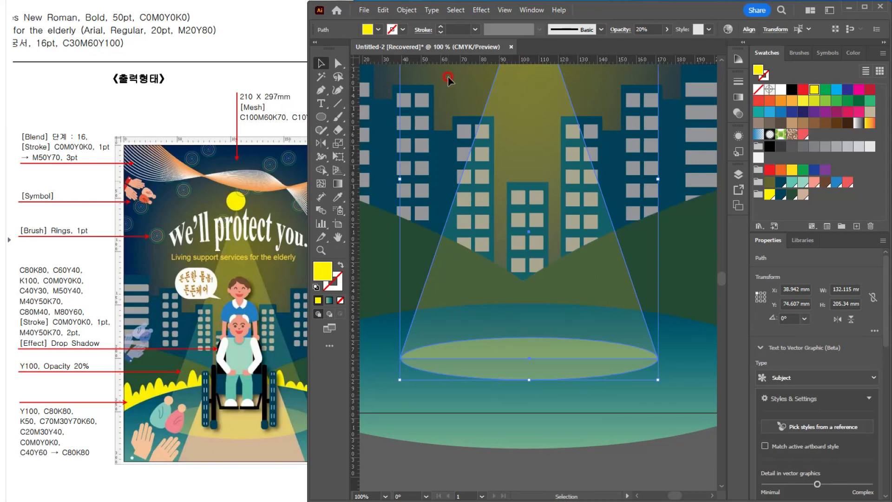
{"action": "key", "text": "ctrl+shift+F9"}
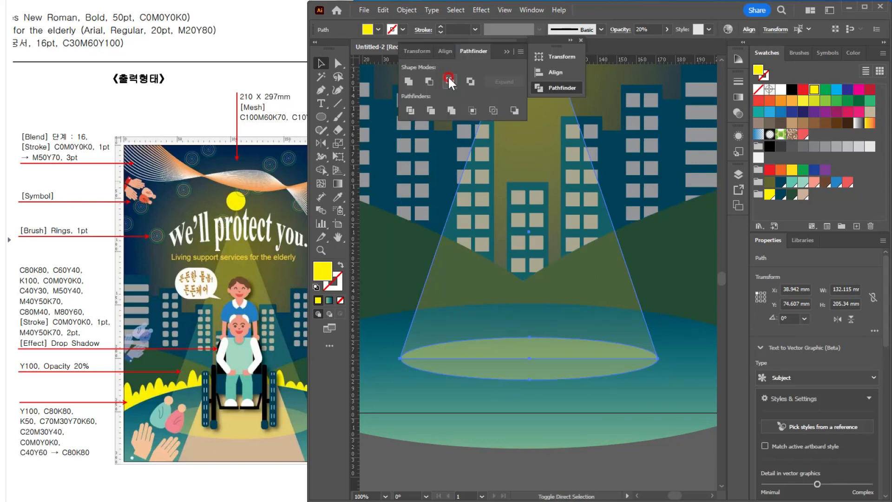
{"action": "left_click", "coordinate": [408, 82]}
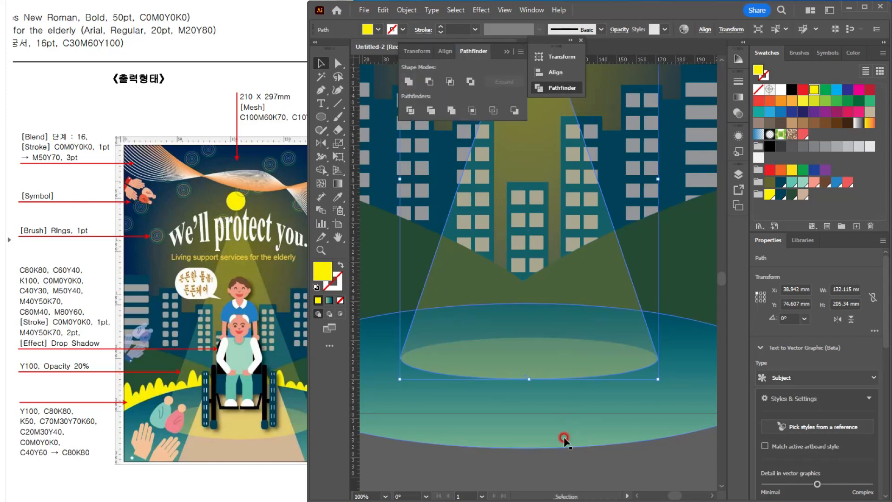
Step: Draw a rectangle about 110 x 72 mm centered on the light beam's base and fill it with the beige swatch
{"action": "left_click", "coordinate": [591, 414]}
{"action": "scroll", "coordinate": [603, 395], "scroll_direction": "down", "scroll_amount": 1}
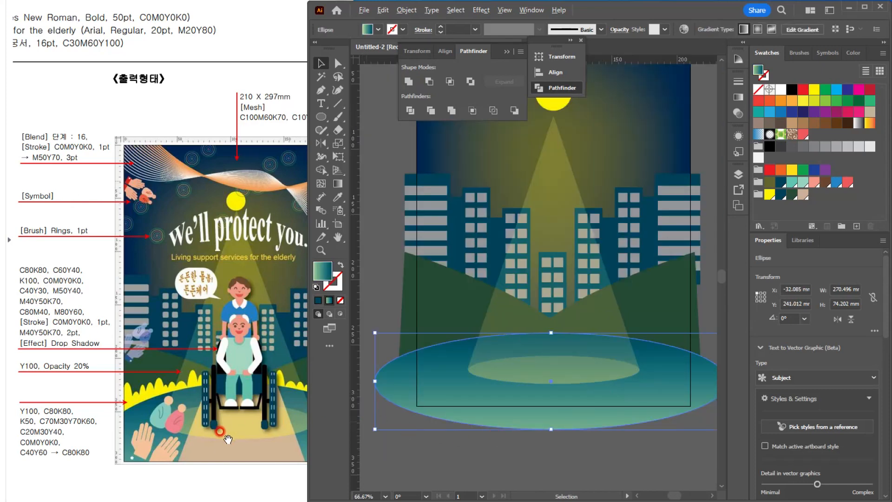
{"action": "scroll", "coordinate": [223, 435], "scroll_direction": "up", "scroll_amount": 1}
{"action": "scroll", "coordinate": [581, 398], "scroll_direction": "up", "scroll_amount": 1}
{"action": "left_click", "coordinate": [211, 465]}
{"action": "scroll", "coordinate": [199, 450], "scroll_direction": "down", "scroll_amount": 1}
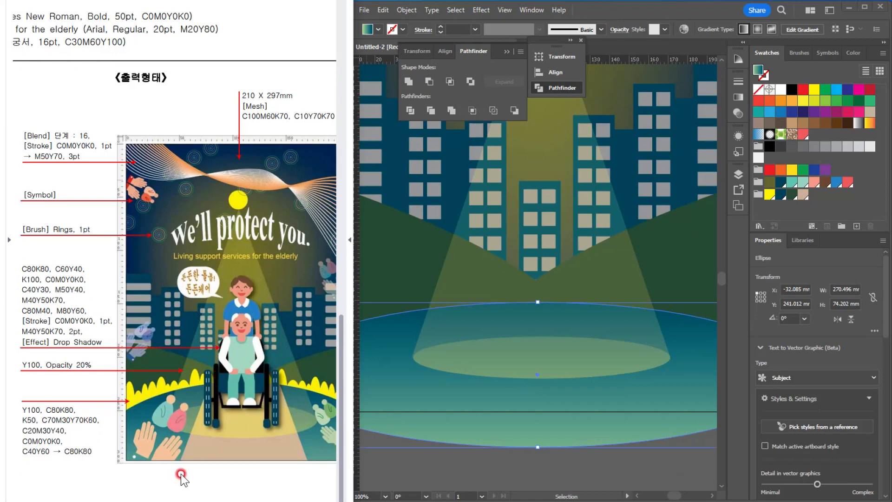
{"action": "left_click", "coordinate": [560, 398]}
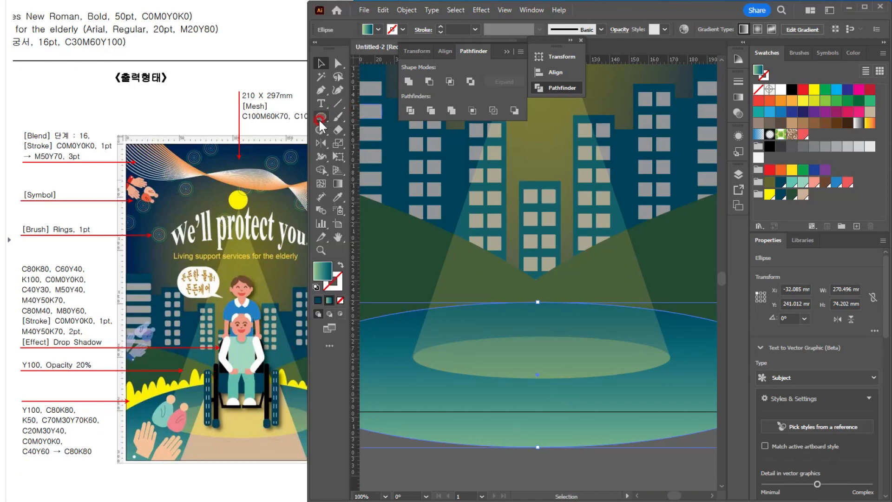
{"action": "left_click_drag", "start_coordinate": [320, 117], "coordinate": [367, 117]}
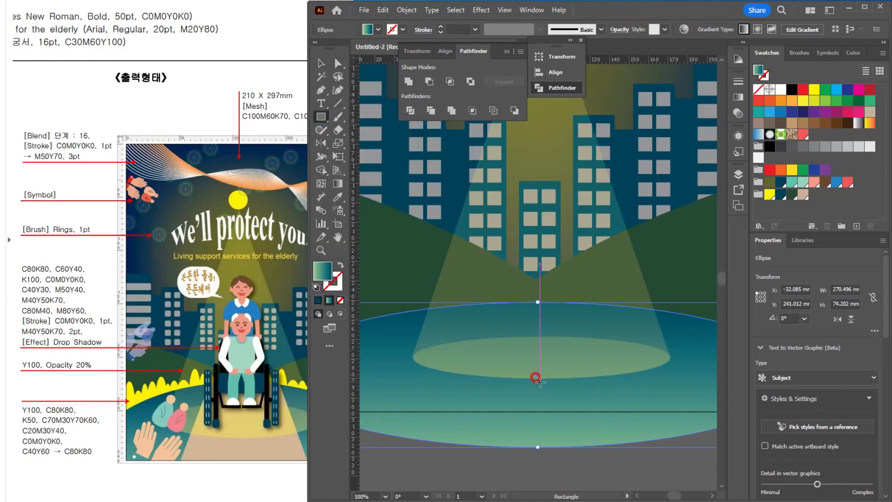
{"action": "mouse_move", "coordinate": [537, 386]}
{"action": "left_mouse_down"}
{"action": "mouse_move", "coordinate": [599, 444]}
{"action": "mouse_move", "coordinate": [660, 464]}
{"action": "mouse_move", "coordinate": [645, 456]}
{"action": "left_mouse_up"}
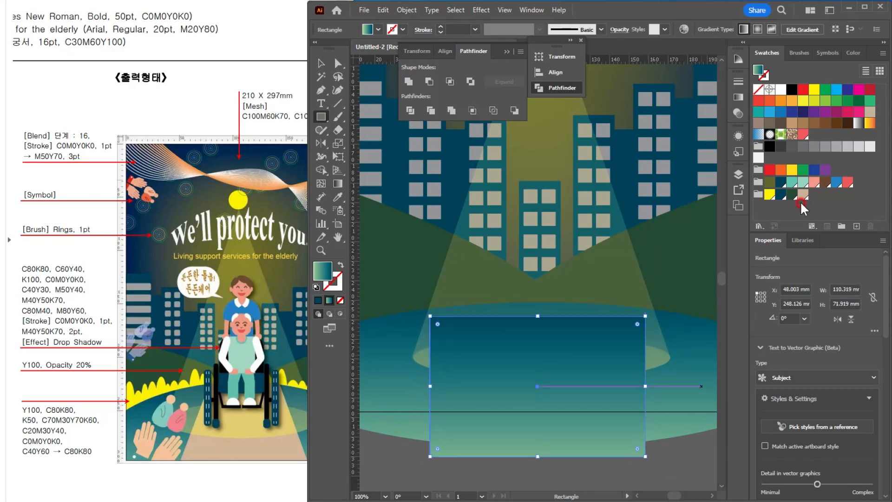
{"action": "left_click", "coordinate": [802, 194]}
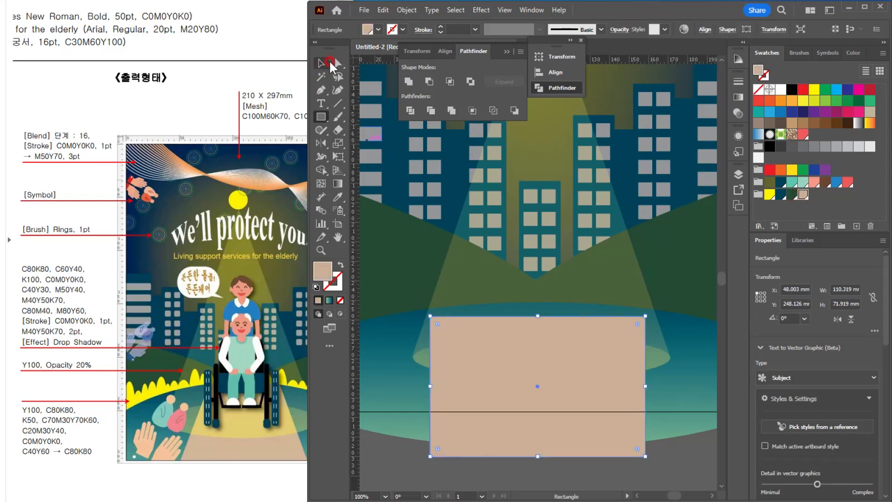
Step: Scale the rectangle's two upper corner points inward to about 58% of their width to form a tapering path
{"action": "left_click", "coordinate": [338, 63]}
{"action": "left_click", "coordinate": [430, 317]}
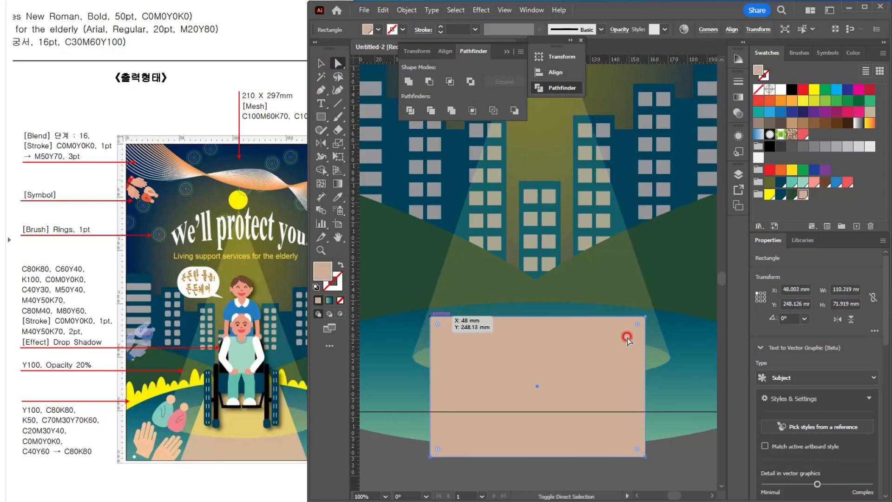
{"action": "left_click", "coordinate": [645, 316], "text": "shift"}
{"action": "left_click", "coordinate": [339, 144]}
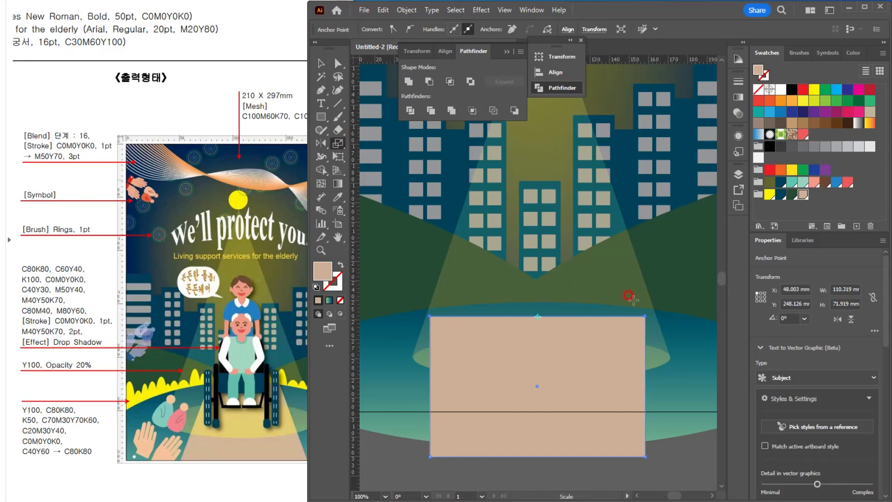
{"action": "left_click_drag", "start_coordinate": [630, 302], "coordinate": [590, 312]}
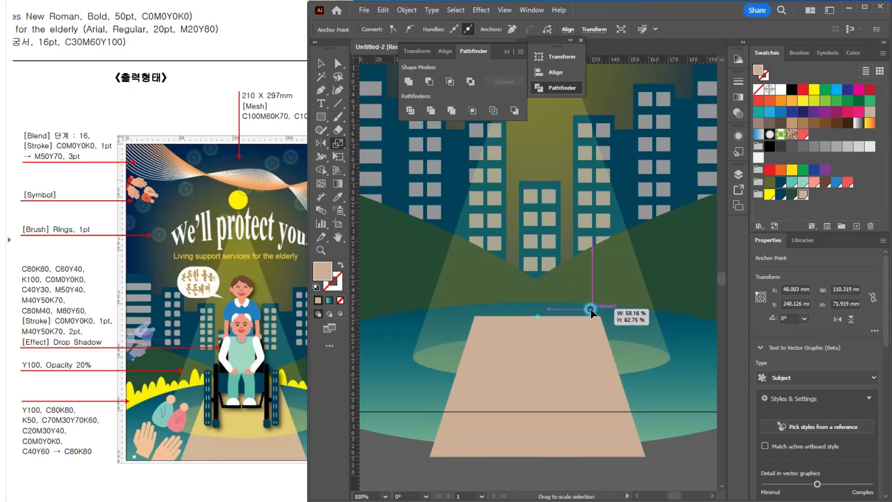
Step: Move the beige path up to the crest of the ground ellipse and shorten it to about 61 mm high
{"action": "key", "text": "v"}
{"action": "left_click_drag", "start_coordinate": [578, 358], "coordinate": [578, 344]}
{"action": "left_click_drag", "start_coordinate": [536, 443], "coordinate": [537, 421]}
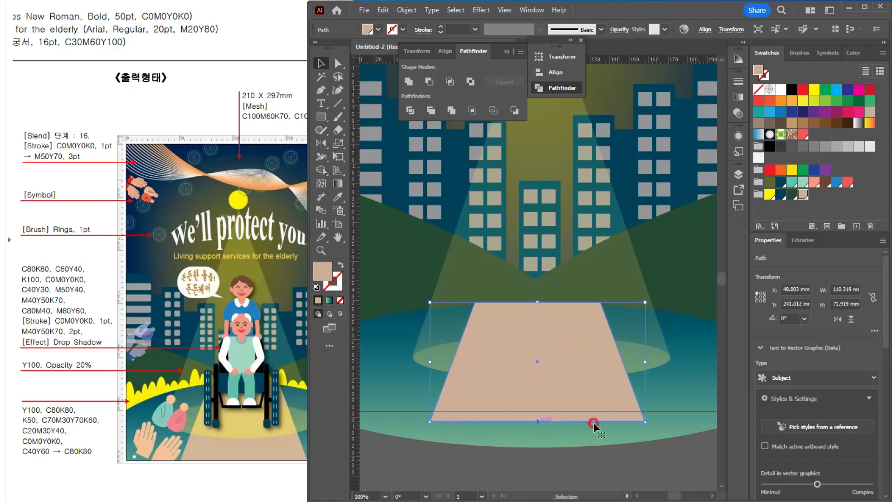
{"action": "left_click", "coordinate": [599, 457]}
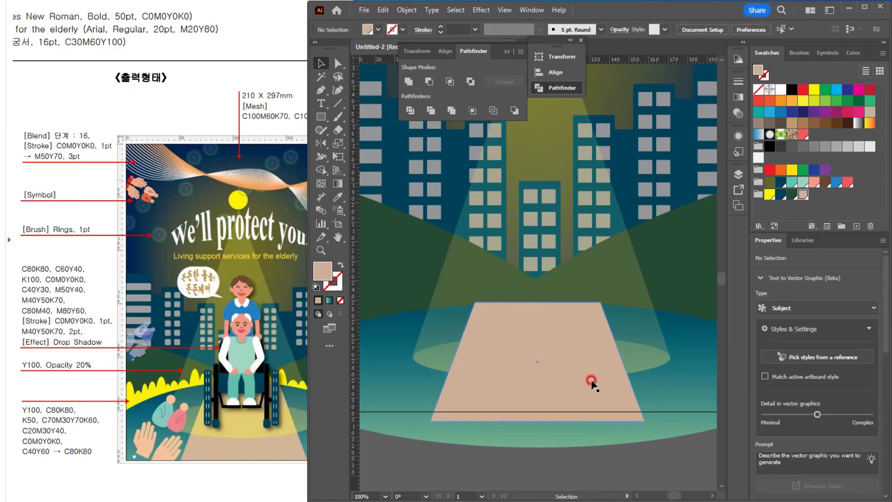
Step: Send the beige path backward so it sits beneath the light beam but above the ground, and deselect it
{"action": "left_click", "coordinate": [577, 350]}
{"action": "key", "text": "ctrl+["}
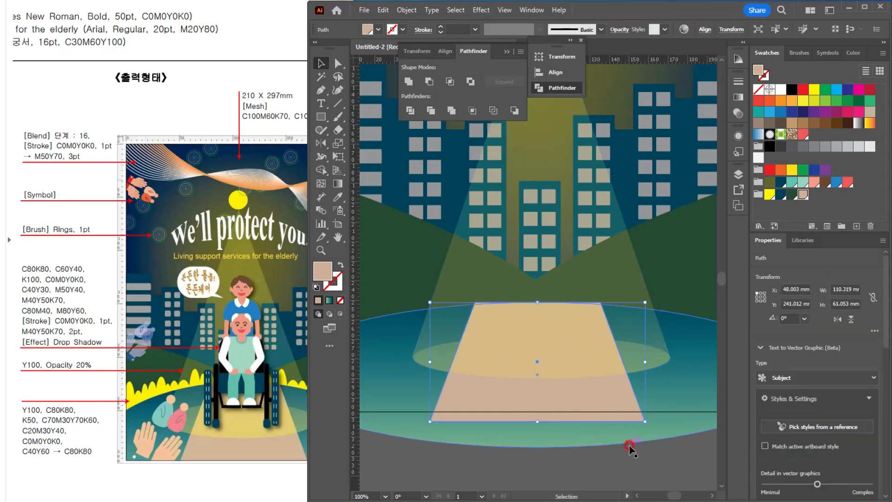
{"action": "left_click", "coordinate": [673, 420]}
{"action": "scroll", "coordinate": [673, 420], "scroll_direction": "down", "scroll_amount": 1}
{"action": "scroll", "coordinate": [663, 389], "scroll_direction": "up", "scroll_amount": 1}
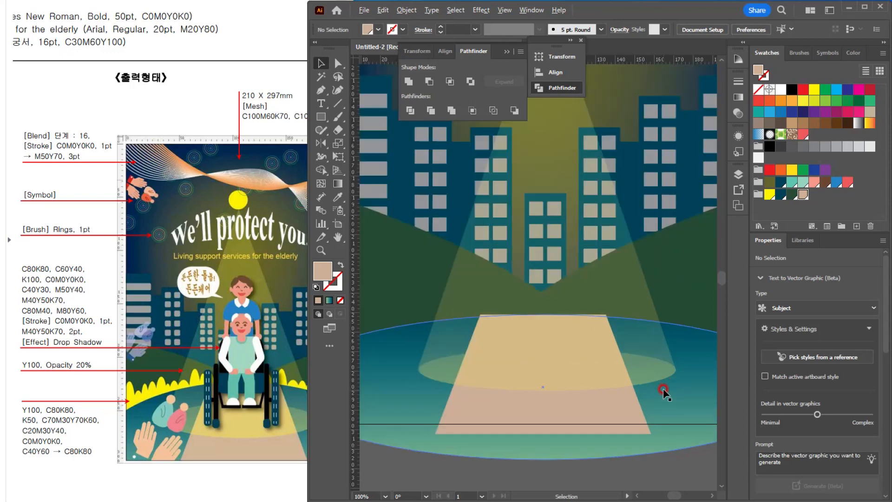
{"action": "left_click_drag", "start_coordinate": [498, 317], "coordinate": [487, 373]}
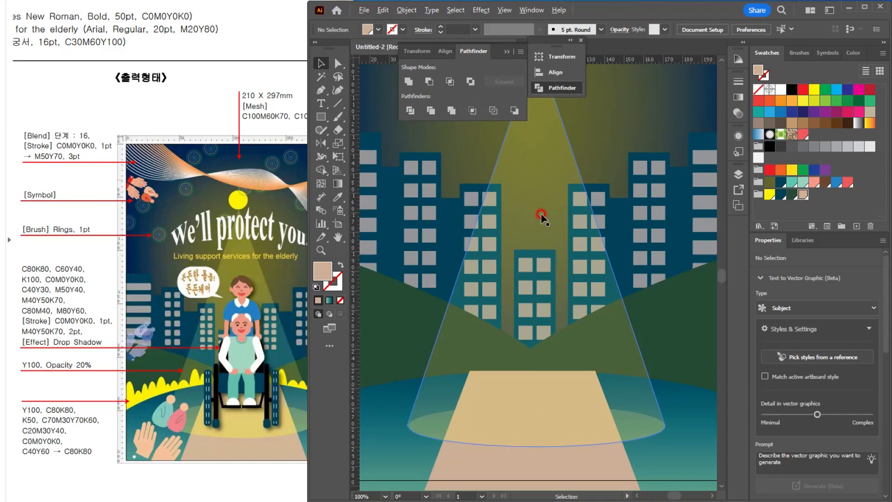
{"action": "scroll", "coordinate": [541, 216], "scroll_direction": "down", "scroll_amount": 2}
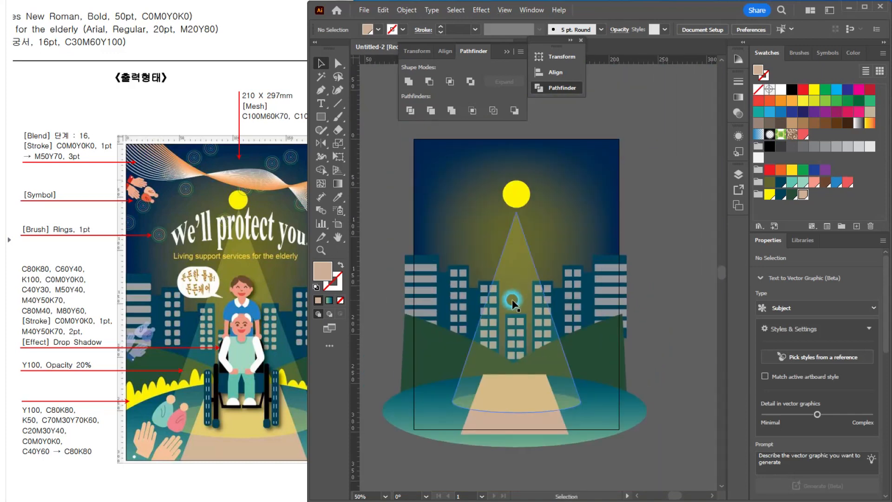
{"action": "left_click", "coordinate": [380, 164]}
{"action": "left_click_drag", "start_coordinate": [382, 171], "coordinate": [688, 461]}
{"action": "left_click", "coordinate": [406, 11]}
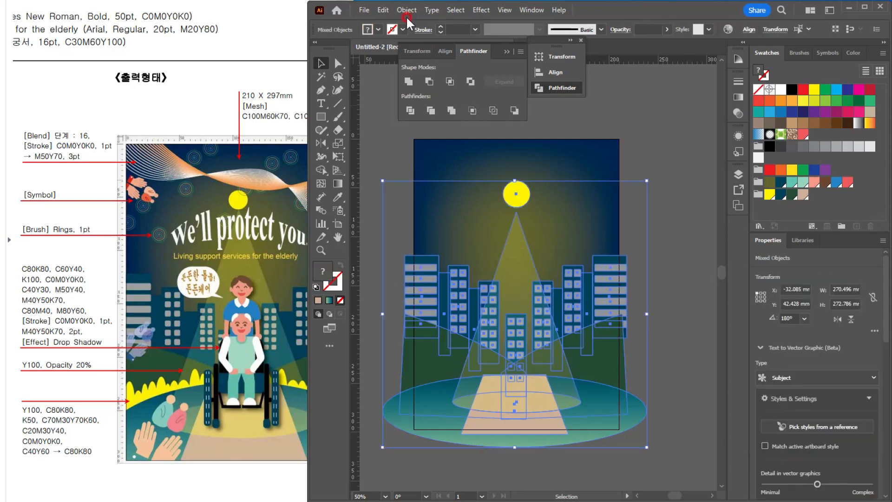
{"action": "left_click", "coordinate": [362, 184]}
Step: Draw an upright ellipse about 12 x 29 mm where the ground's rim meets the artboard's left edge and fill it with yellow
{"action": "scroll", "coordinate": [368, 418], "scroll_direction": "up", "scroll_amount": 2}
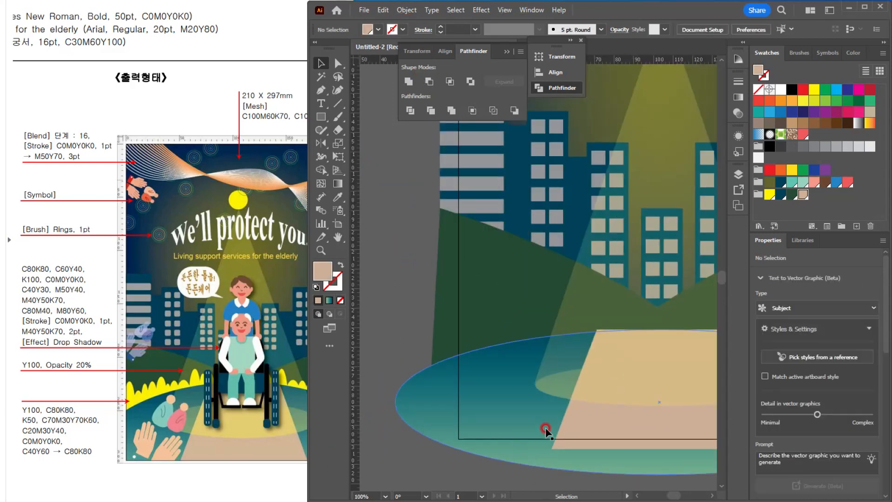
{"action": "left_click_drag", "start_coordinate": [536, 333], "coordinate": [459, 319]}
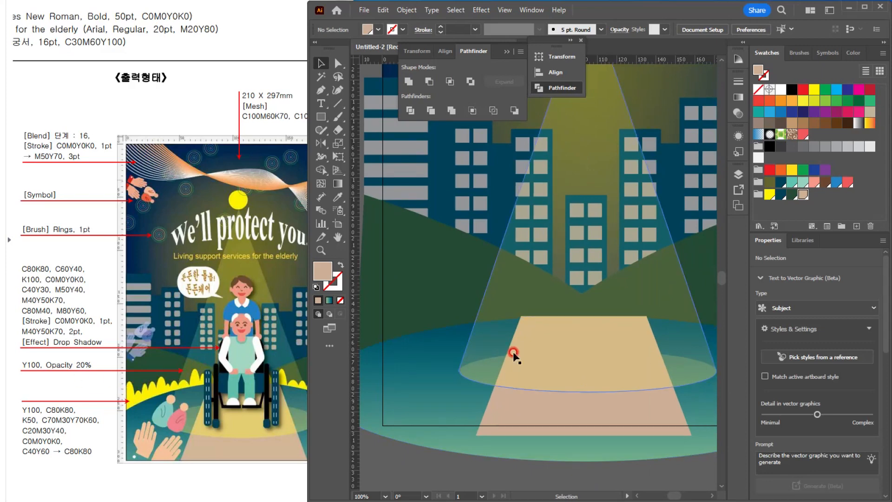
{"action": "left_click_drag", "start_coordinate": [438, 357], "coordinate": [461, 349]}
{"action": "left_click_drag", "start_coordinate": [320, 116], "coordinate": [356, 140]}
{"action": "mouse_move", "coordinate": [404, 312]}
{"action": "left_mouse_down"}
{"action": "mouse_move", "coordinate": [399, 305]}
{"action": "mouse_move", "coordinate": [411, 346]}
{"action": "mouse_move", "coordinate": [422, 352]}
{"action": "left_mouse_up"}
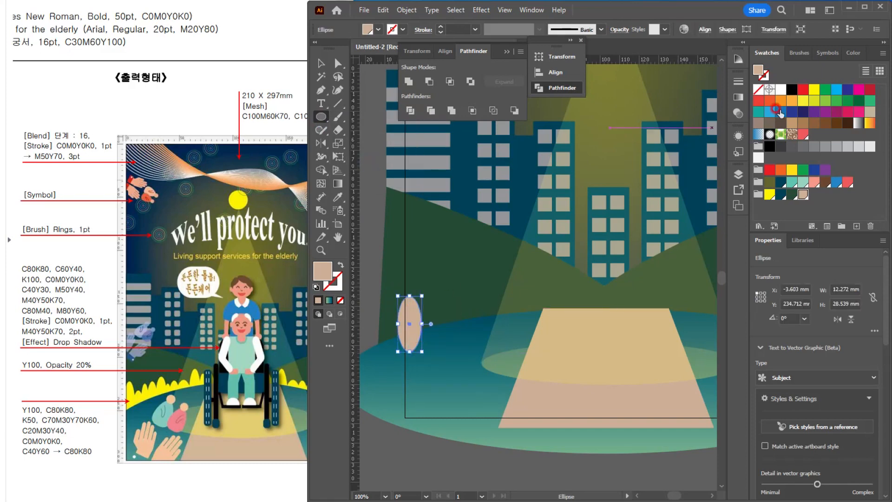
{"action": "left_click", "coordinate": [815, 90]}
Step: Duplicate the yellow ellipse along the ground's curved rim up to the path, varying sizes and heights to make ten bushes
{"action": "key", "text": "v"}
{"action": "left_click_drag", "start_coordinate": [413, 321], "coordinate": [469, 305]}
{"action": "left_click_drag", "start_coordinate": [475, 341], "coordinate": [484, 344]}
{"action": "left_click_drag", "start_coordinate": [449, 312], "coordinate": [500, 312]}
{"action": "left_click_drag", "start_coordinate": [496, 317], "coordinate": [512, 315]}
{"action": "left_click_drag", "start_coordinate": [512, 320], "coordinate": [548, 273]}
{"action": "left_click_drag", "start_coordinate": [536, 298], "coordinate": [557, 312]}
Step: Select all ten yellow bush ellipses and group them
{"action": "left_click", "coordinate": [534, 303], "text": "shift"}
{"action": "left_click", "coordinate": [513, 317], "text": "shift"}
{"action": "left_click", "coordinate": [497, 325], "text": "shift"}
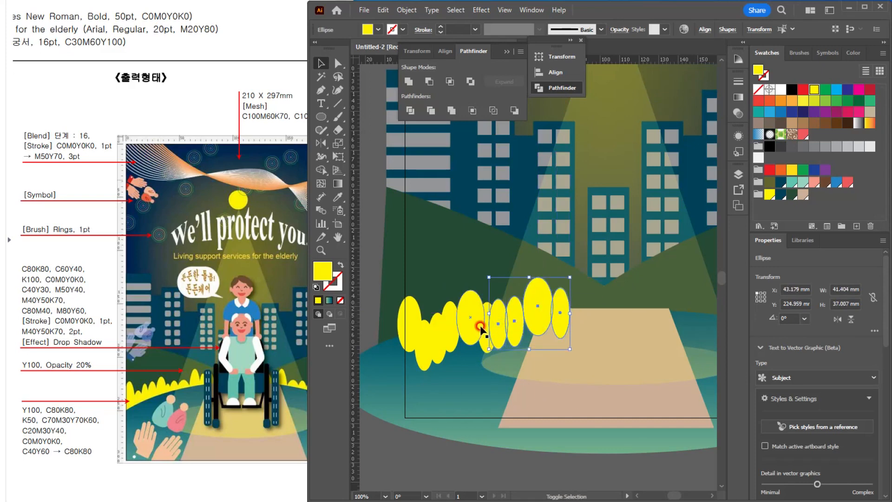
{"action": "left_click", "coordinate": [484, 334], "text": "shift"}
{"action": "left_click", "coordinate": [449, 322], "text": "shift"}
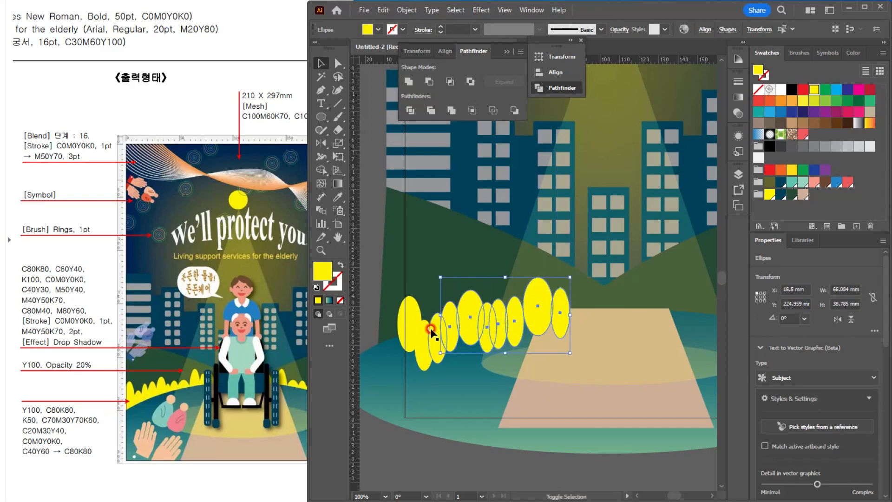
{"action": "left_click", "coordinate": [436, 337], "text": "shift"}
{"action": "left_click", "coordinate": [418, 336], "text": "shift"}
{"action": "left_click", "coordinate": [408, 321], "text": "shift"}
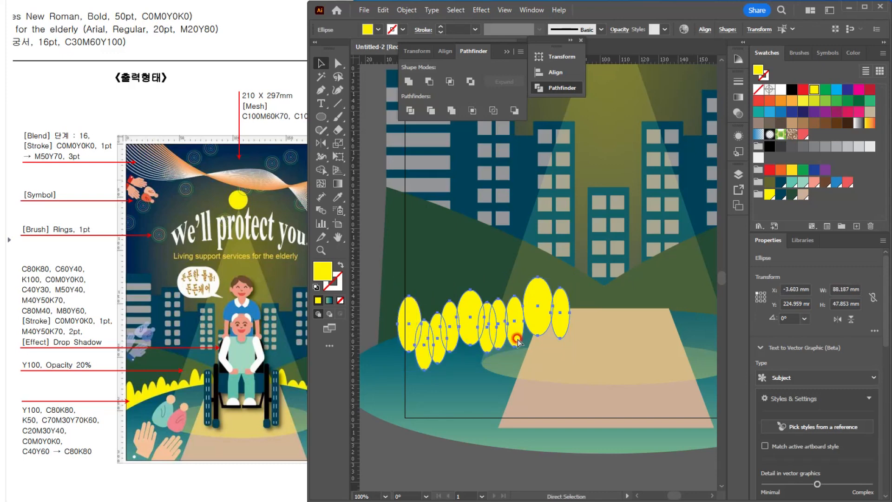
{"action": "key", "text": "ctrl+g"}
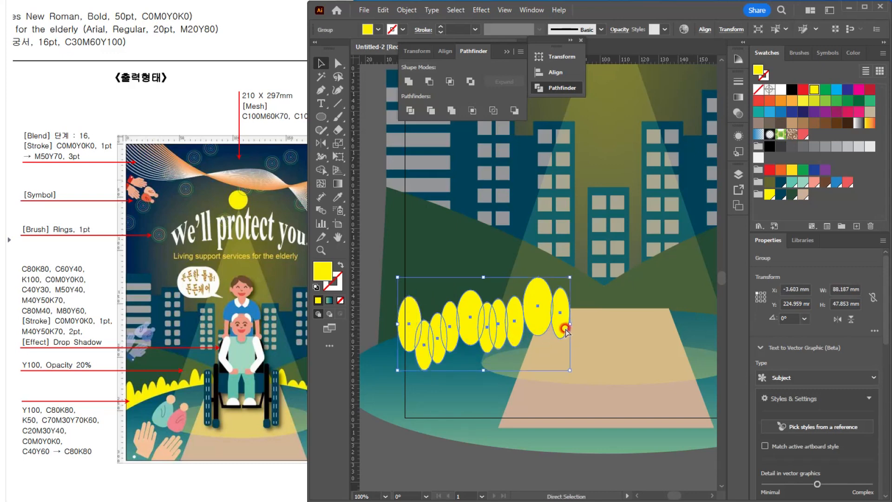
Step: Send the yellow bush group backward behind the ground ellipse and the beige path
{"action": "key", "text": "a"}
{"action": "key", "text": "ctrl+bracketleft"}
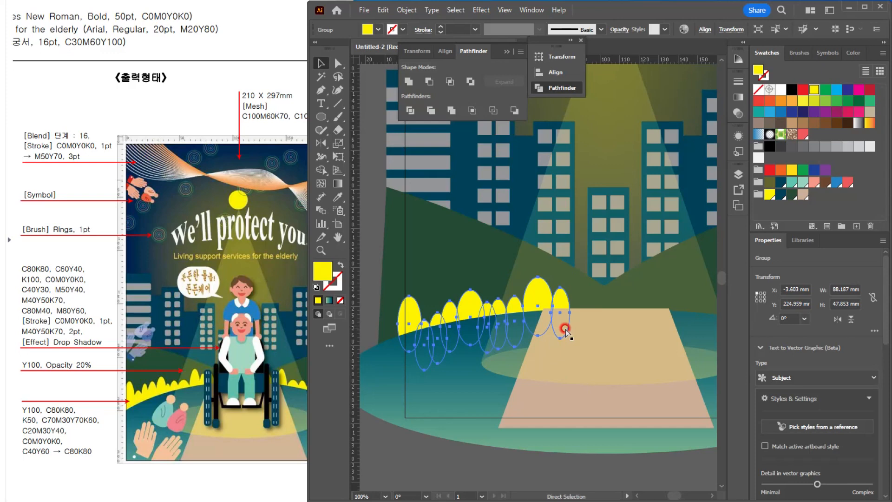
{"action": "key", "text": "v"}
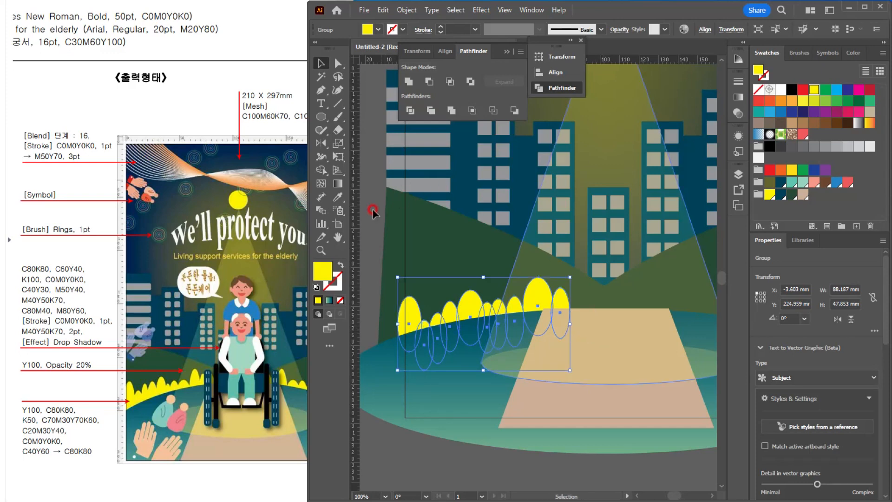
Step: Reflect a copy of the bush group across the vertical axis at the middle of the path's upper edge
{"action": "left_click", "coordinate": [322, 142]}
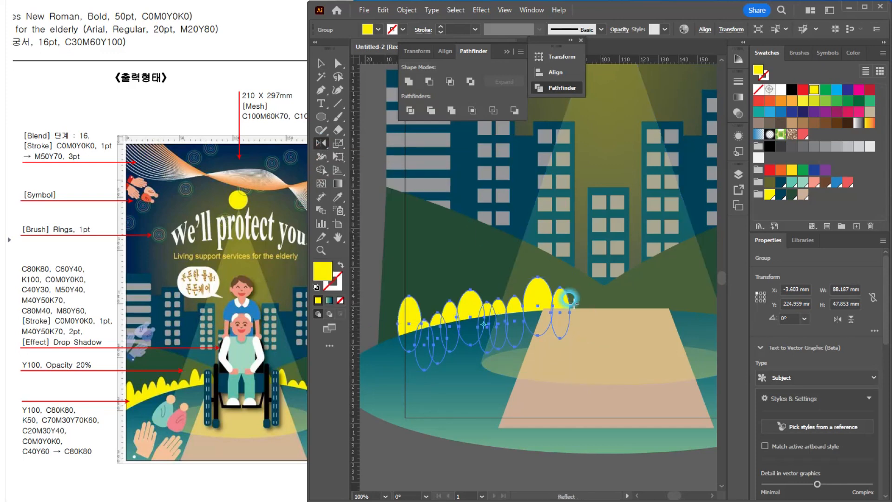
{"action": "left_click", "coordinate": [606, 309], "text": "alt"}
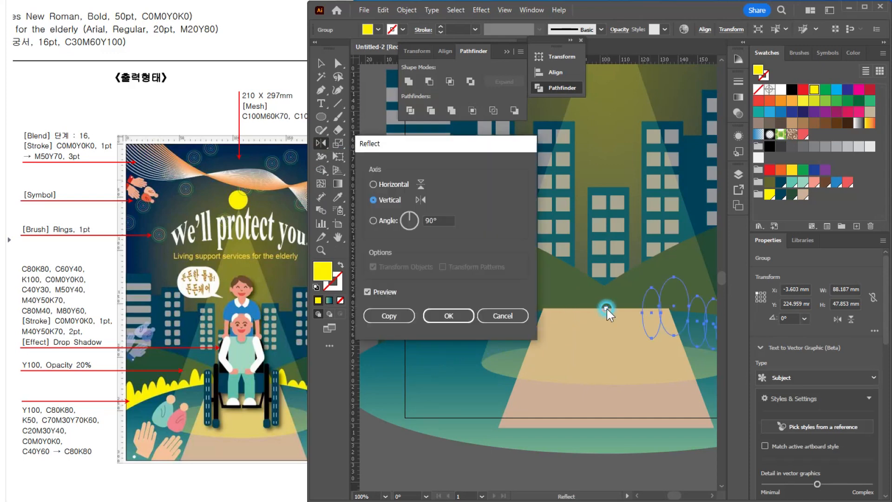
{"action": "left_click", "coordinate": [404, 316]}
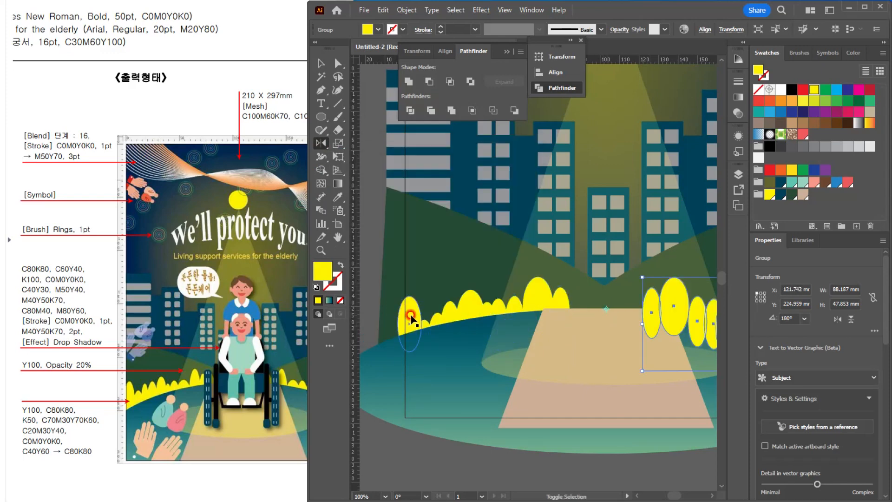
Step: Send the mirrored bush group backward behind the ground ellipse and deselect it
{"action": "left_click", "coordinate": [324, 63]}
{"action": "key", "text": "ctrl+minus"}
{"action": "key", "text": "ctrl+minus"}
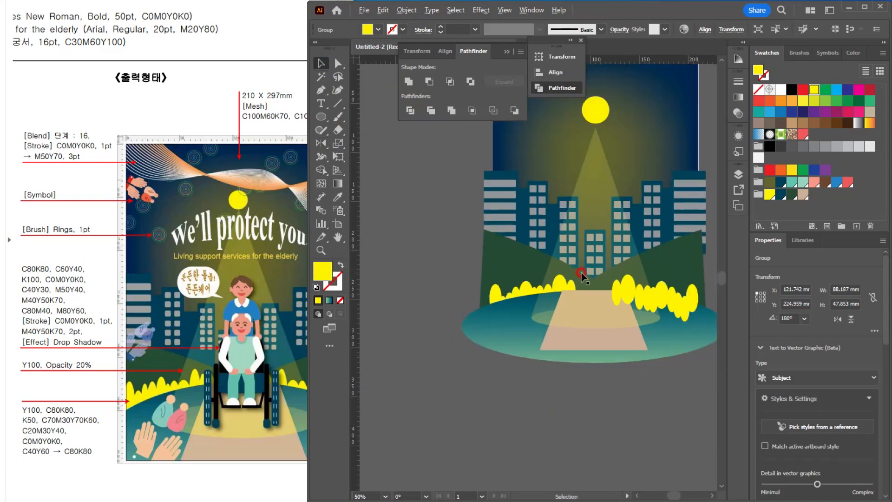
{"action": "key", "text": "a"}
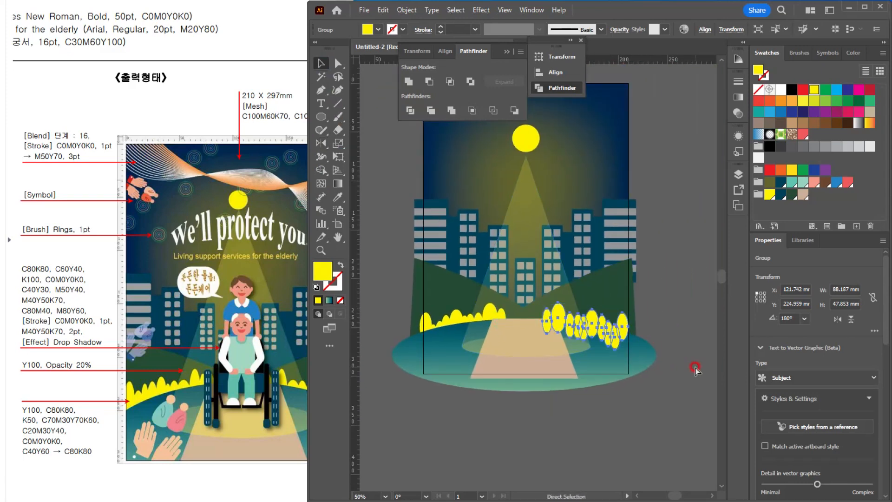
{"action": "key", "text": "ctrl+bracketleft"}
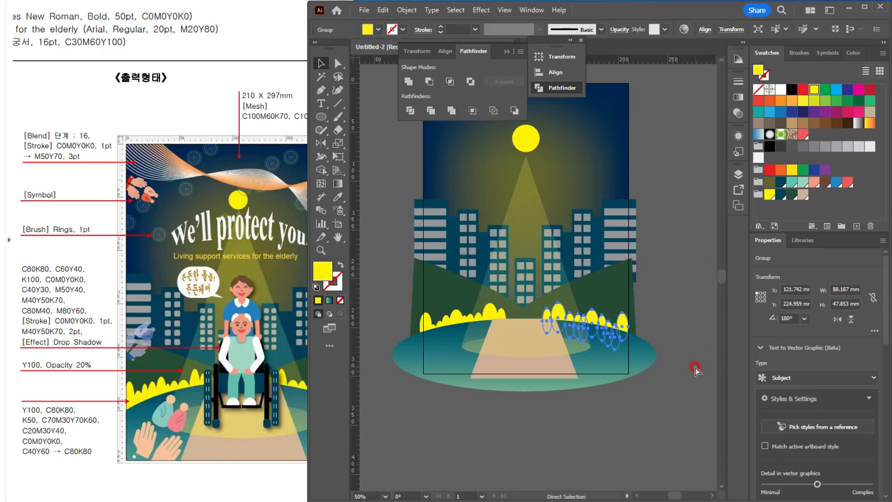
{"action": "left_click", "coordinate": [695, 367]}
Step: Select the buildings, moon, light beam, hills, path and bushes of the city scene and lock them
{"action": "scroll", "coordinate": [600, 351], "scroll_direction": "up", "scroll_amount": 2}
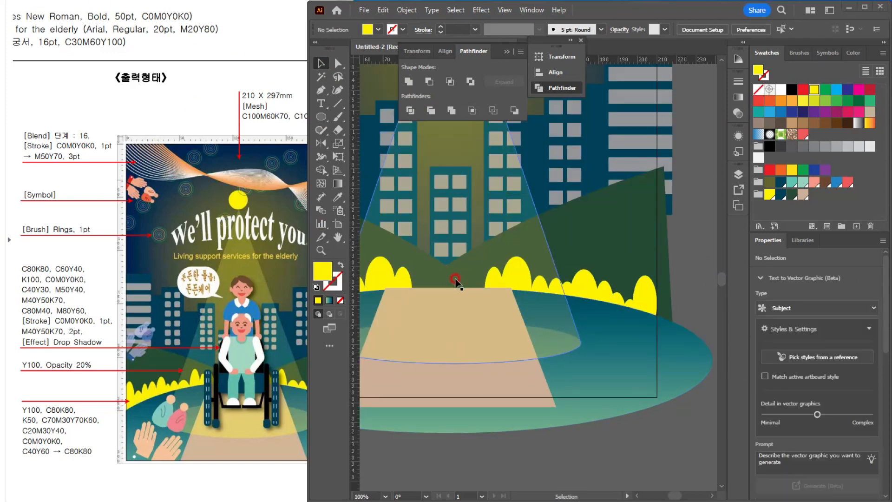
{"action": "scroll", "coordinate": [464, 281], "scroll_direction": "down", "scroll_amount": 2}
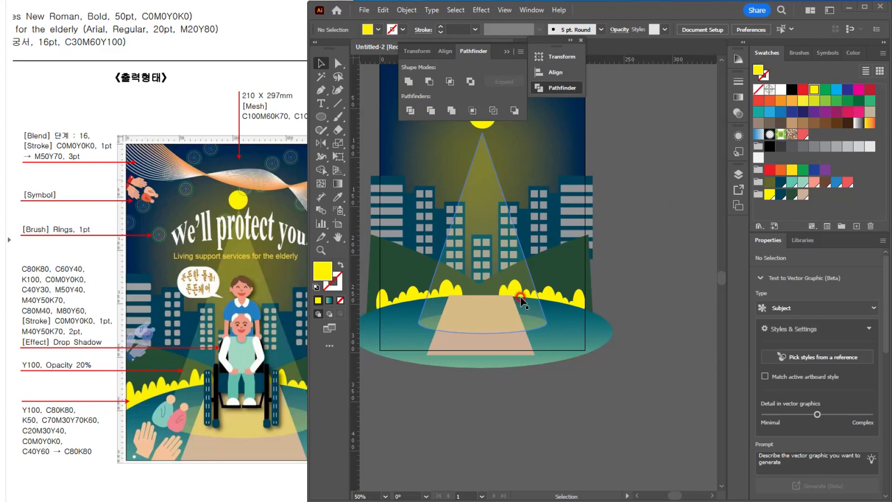
{"action": "scroll", "coordinate": [478, 218], "scroll_direction": "up", "scroll_amount": 2}
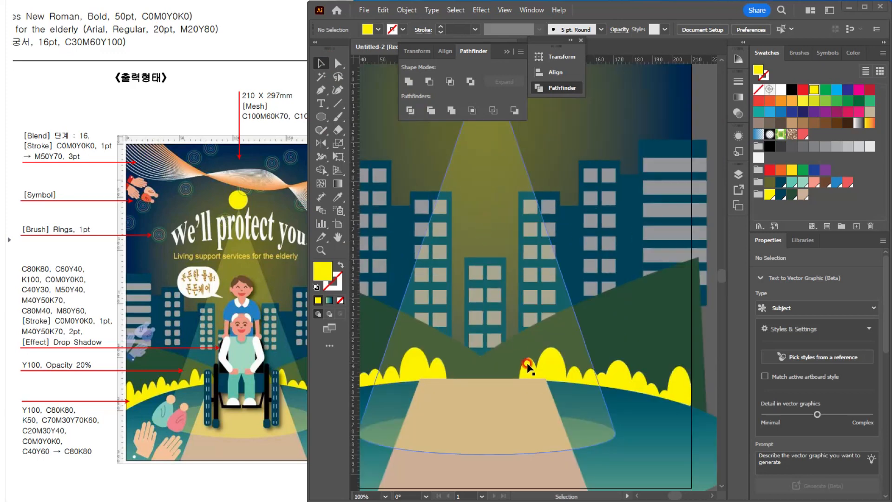
{"action": "left_click", "coordinate": [582, 376]}
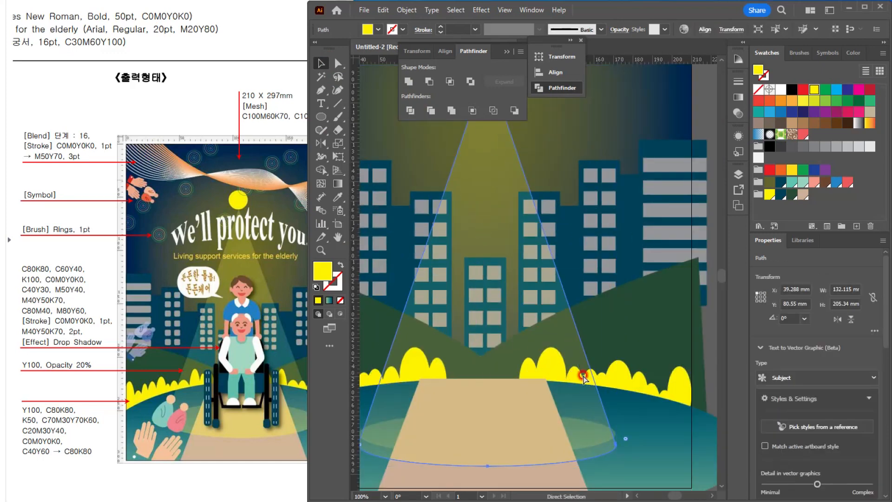
{"action": "key", "text": "ctrl+z"}
{"action": "scroll", "coordinate": [583, 375], "scroll_direction": "down", "scroll_amount": 4}
{"action": "left_click_drag", "start_coordinate": [460, 256], "coordinate": [639, 451]}
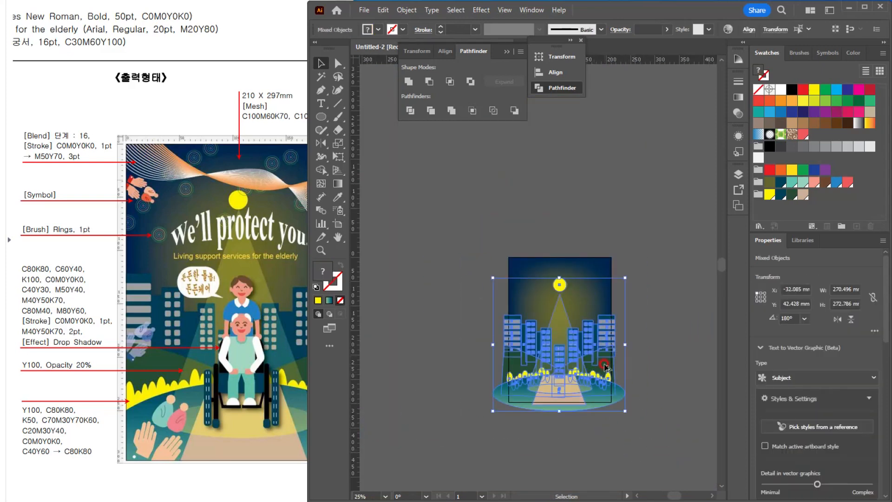
{"action": "scroll", "coordinate": [613, 376], "scroll_direction": "up", "scroll_amount": 2}
{"action": "left_click", "coordinate": [398, 10]}
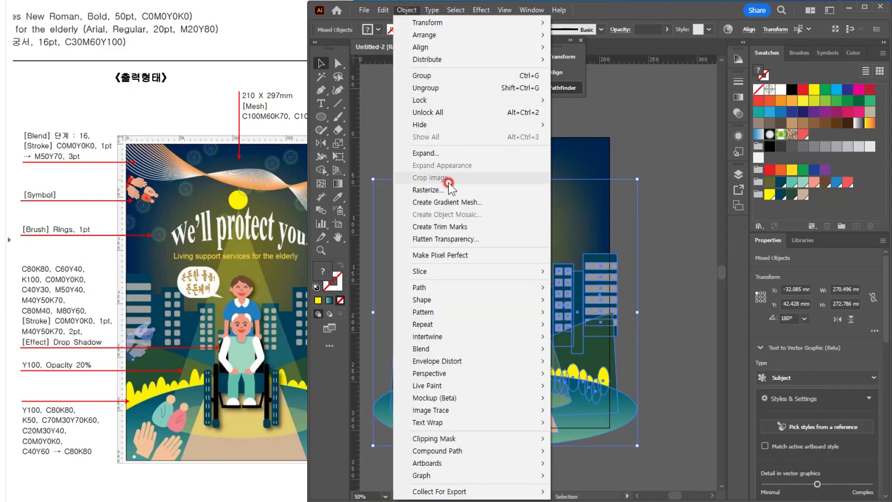
{"action": "mouse_move", "coordinate": [469, 101]}
{"action": "left_click", "coordinate": [566, 101]}
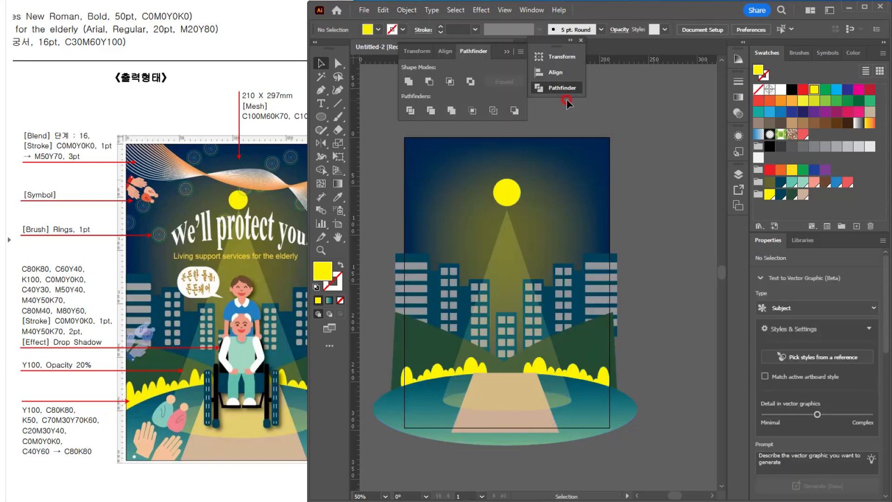
Step: Draw a salmon-pink ellipse about 24 x 19.8 mm for the caregiver's face, centred in the light beam above the middle building
{"action": "scroll", "coordinate": [498, 320], "scroll_direction": "up", "scroll_amount": 2}
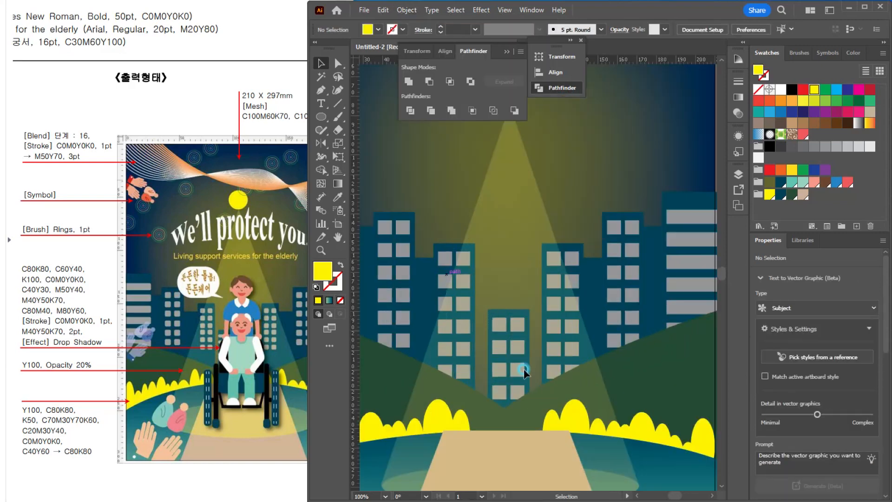
{"action": "scroll", "coordinate": [502, 264], "scroll_direction": "up", "scroll_amount": 1}
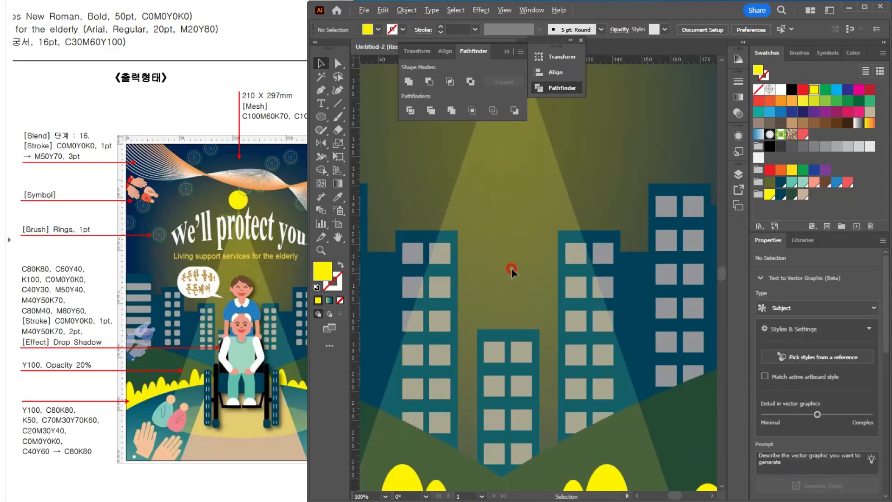
{"action": "left_click_drag", "start_coordinate": [491, 280], "coordinate": [489, 270]}
{"action": "left_click", "coordinate": [234, 285]}
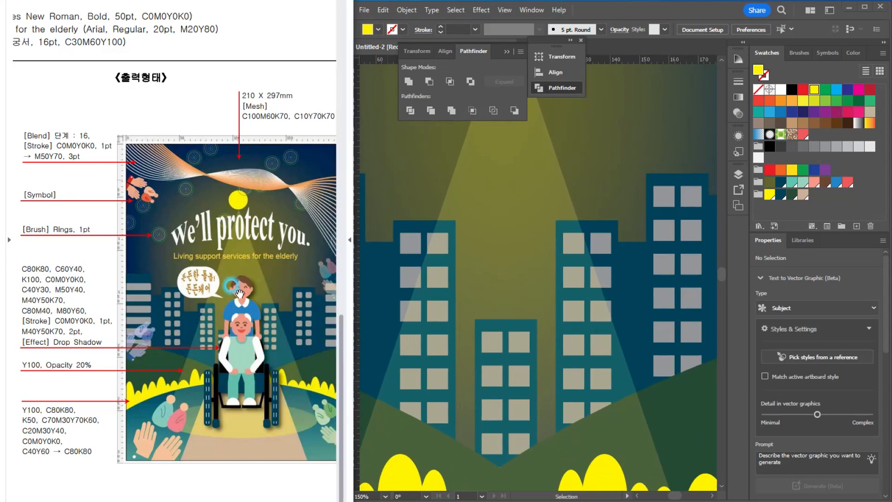
{"action": "scroll", "coordinate": [238, 292], "scroll_direction": "up", "scroll_amount": 1}
{"action": "scroll", "coordinate": [268, 345], "scroll_direction": "up", "scroll_amount": 2}
{"action": "left_click", "coordinate": [607, 242]}
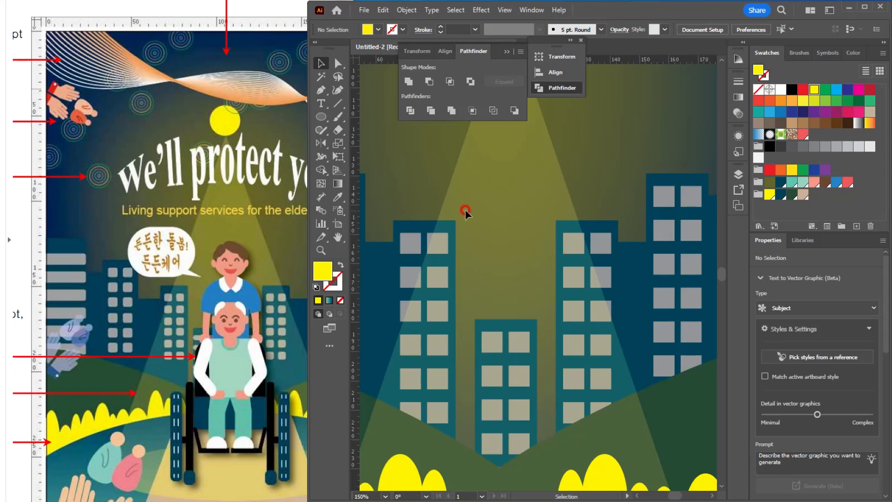
{"action": "left_click_drag", "start_coordinate": [322, 114], "coordinate": [377, 143]}
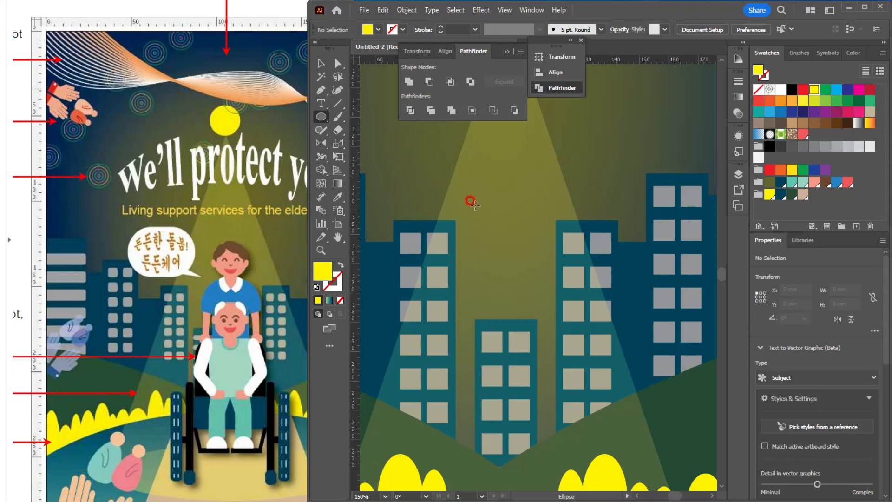
{"action": "left_click_drag", "start_coordinate": [478, 192], "coordinate": [549, 249]}
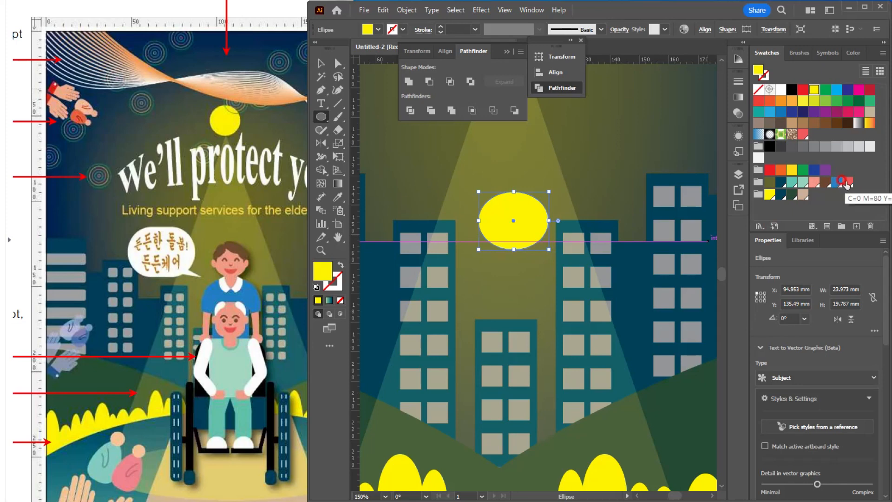
{"action": "left_click", "coordinate": [813, 181]}
{"action": "key", "text": "v"}
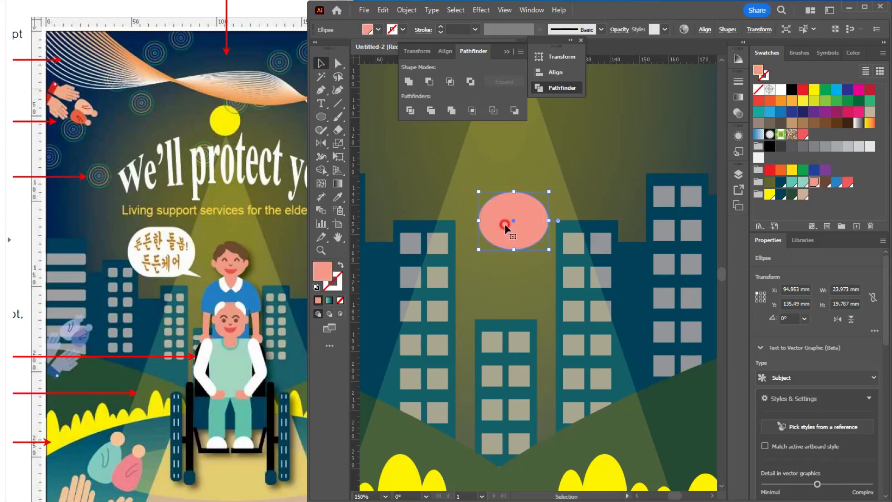
{"action": "left_click_drag", "start_coordinate": [505, 225], "coordinate": [505, 234]}
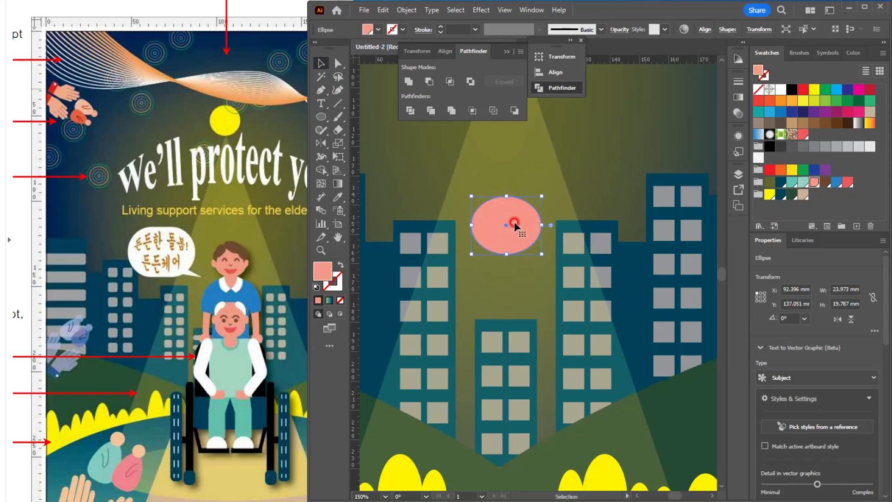
Step: Draw half of the caregiver's shirt with one short sleeve below the face as a closed Pen path about 13.7 x 26.2 mm, filled blue
{"action": "key", "text": "ctrl+equal"}
{"action": "key", "text": "ctrl+equal"}
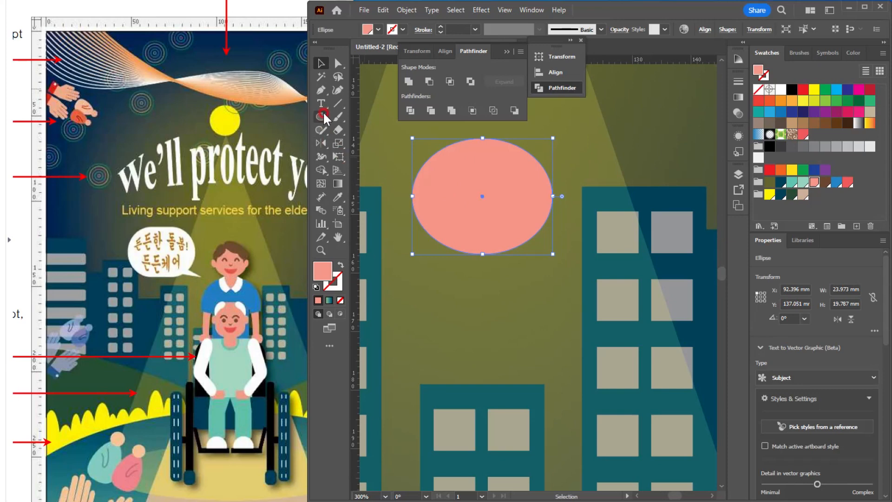
{"action": "left_click", "coordinate": [321, 91]}
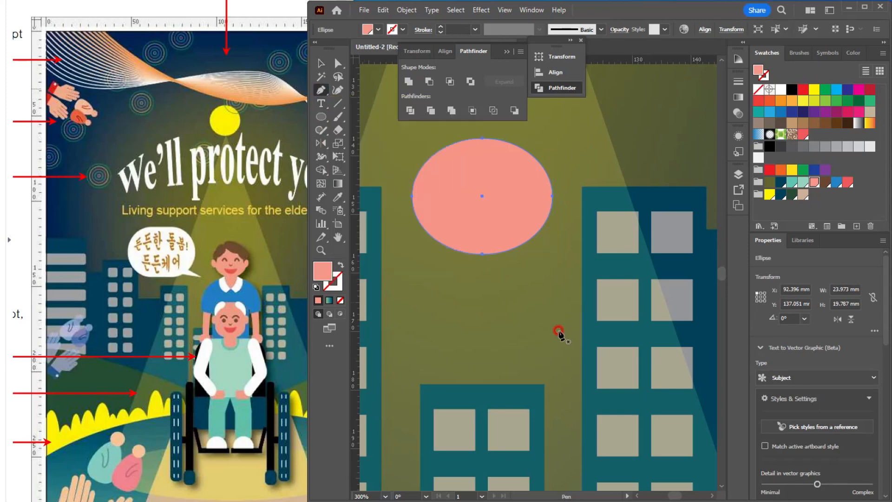
{"action": "left_click", "coordinate": [498, 293], "text": "ctrl"}
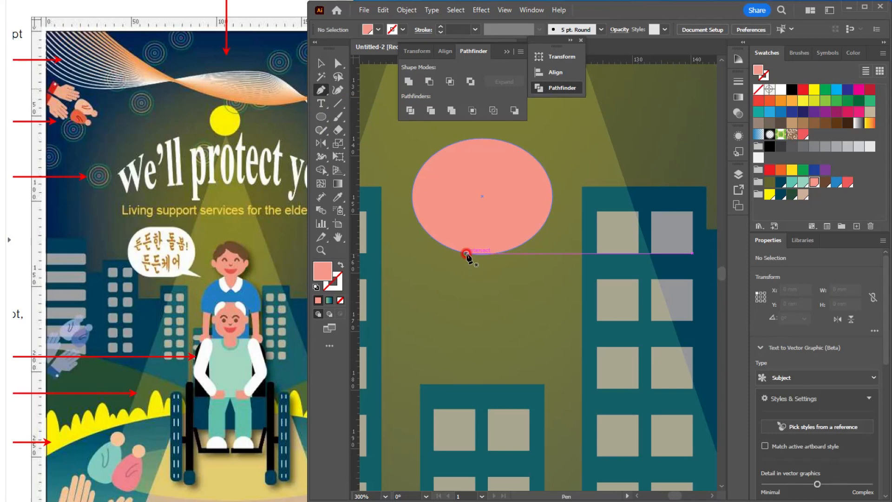
{"action": "left_click", "coordinate": [465, 253]}
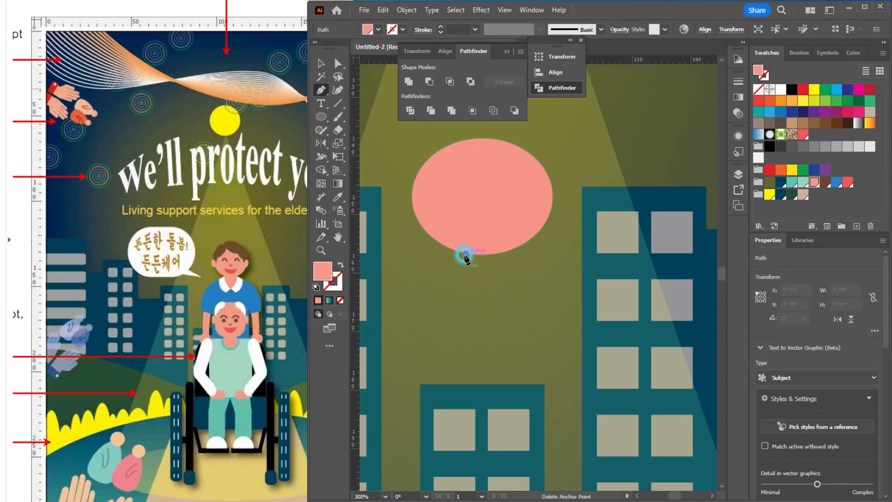
{"action": "left_click", "coordinate": [410, 293]}
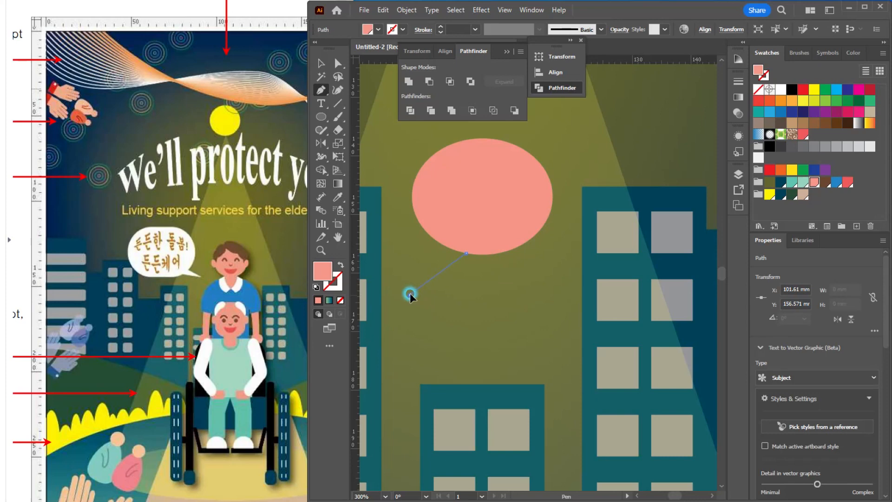
{"action": "left_click", "coordinate": [402, 335]}
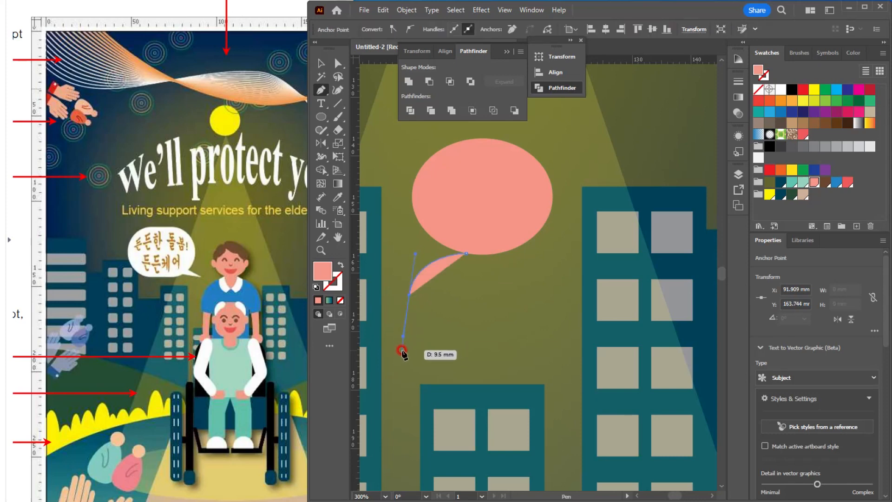
{"action": "left_click", "coordinate": [402, 350]}
{"action": "left_click", "coordinate": [430, 354]}
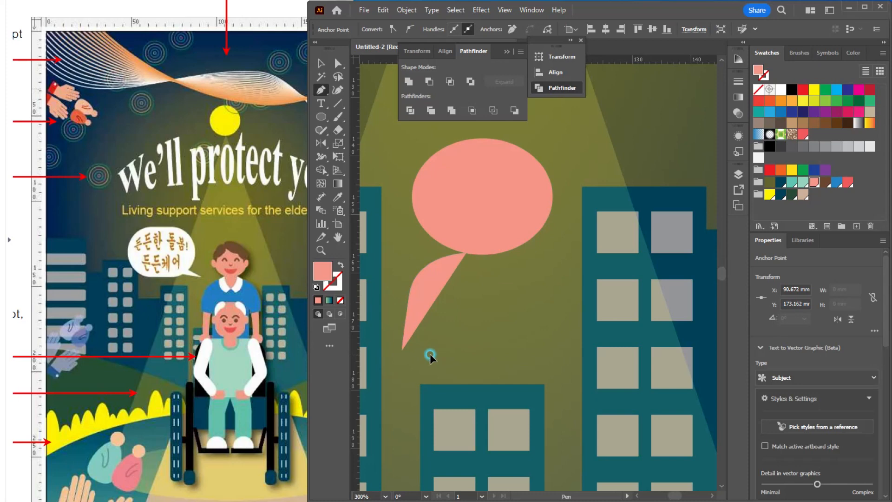
{"action": "left_click", "coordinate": [431, 406]}
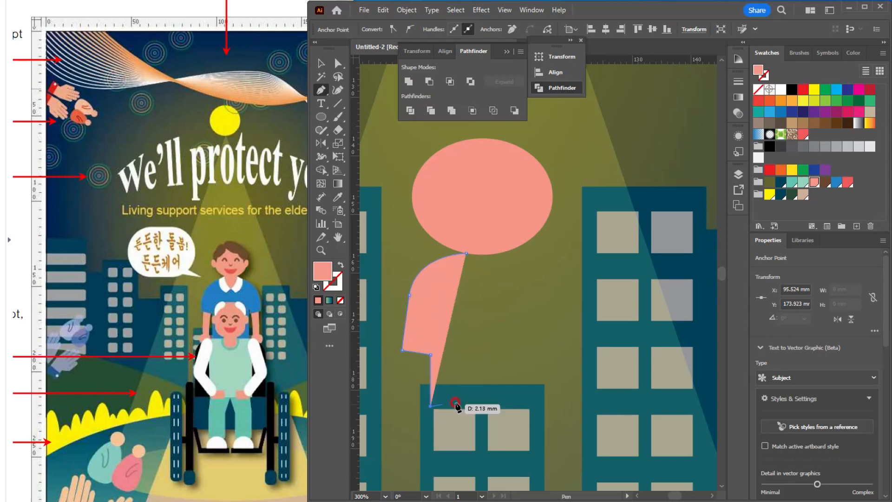
{"action": "left_click", "coordinate": [481, 406]}
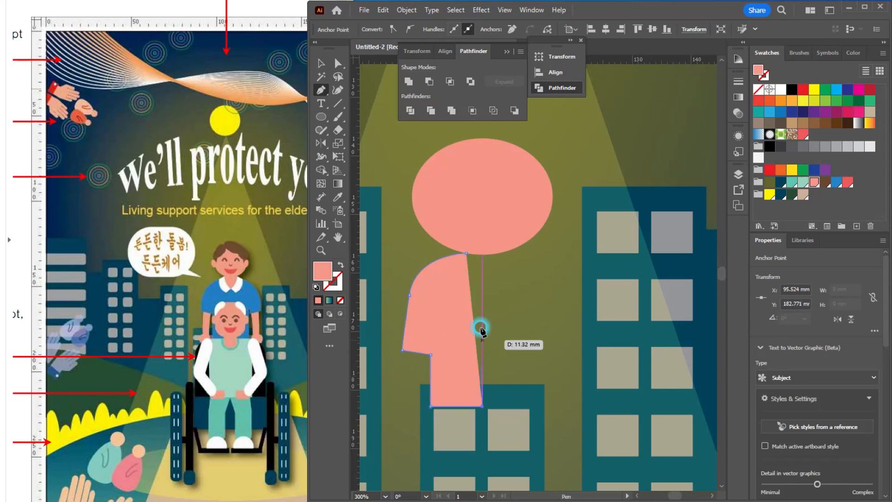
{"action": "left_click", "coordinate": [483, 255]}
{"action": "left_click", "coordinate": [467, 254]}
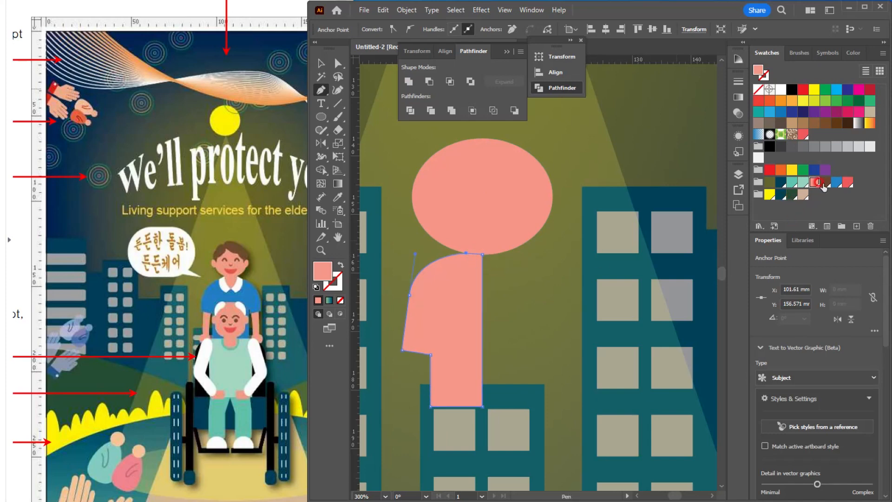
{"action": "left_click", "coordinate": [836, 182]}
Step: Draw a salmon-pink forearm rectangle about 3.1 x 11.9 mm under the sleeve and bring the blue shirt shape to the front
{"action": "scroll", "coordinate": [425, 369], "scroll_direction": "up", "scroll_amount": 2}
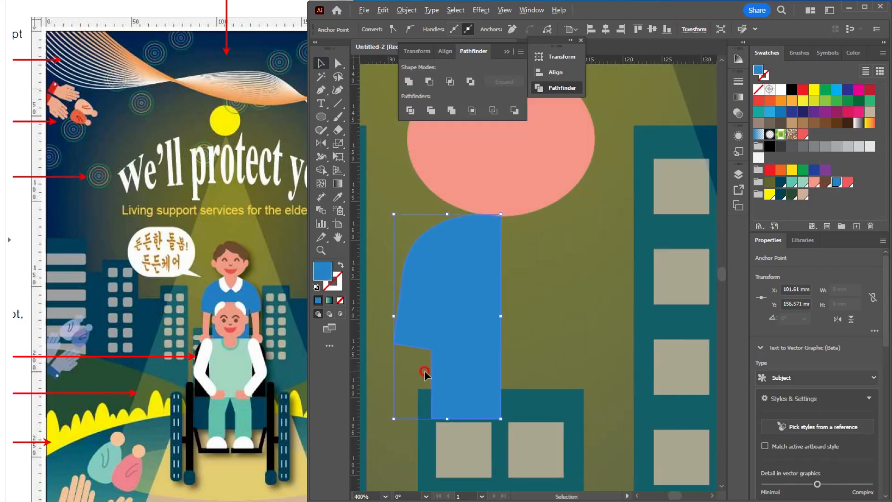
{"action": "scroll", "coordinate": [441, 368], "scroll_direction": "down", "scroll_amount": 1}
{"action": "left_click_drag", "start_coordinate": [458, 306], "coordinate": [482, 199]}
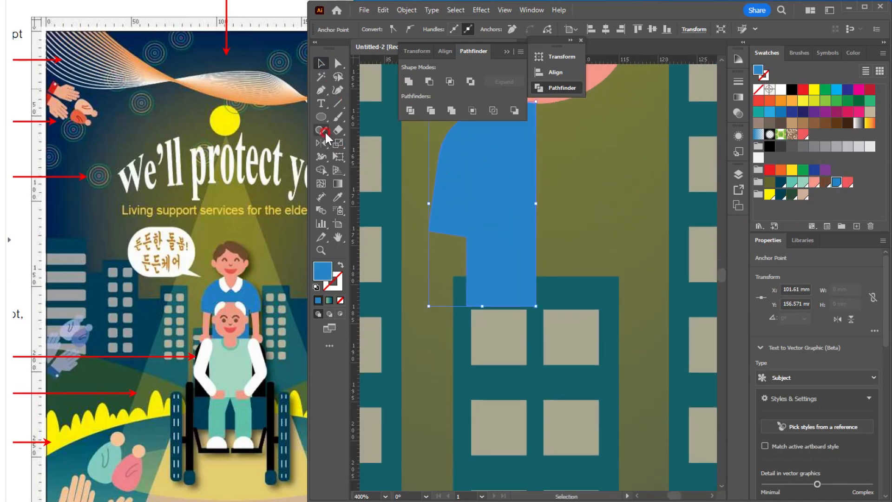
{"action": "left_click_drag", "start_coordinate": [322, 117], "coordinate": [360, 117]}
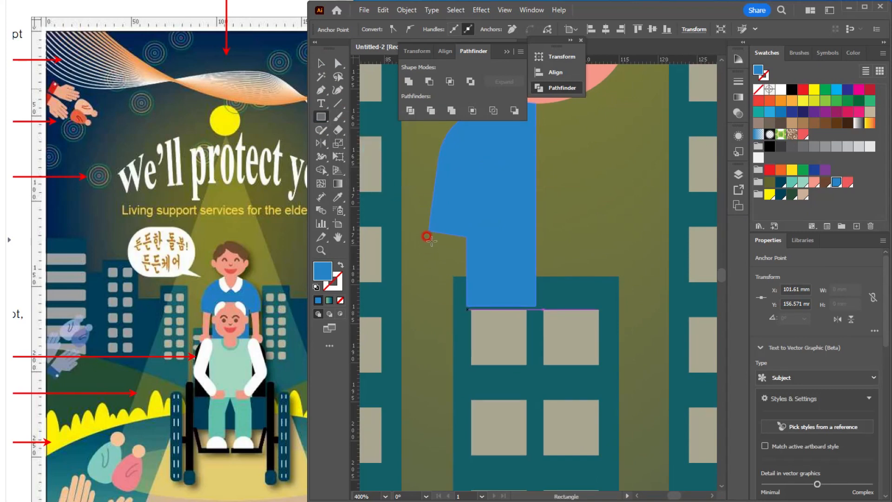
{"action": "left_click_drag", "start_coordinate": [436, 229], "coordinate": [460, 320]}
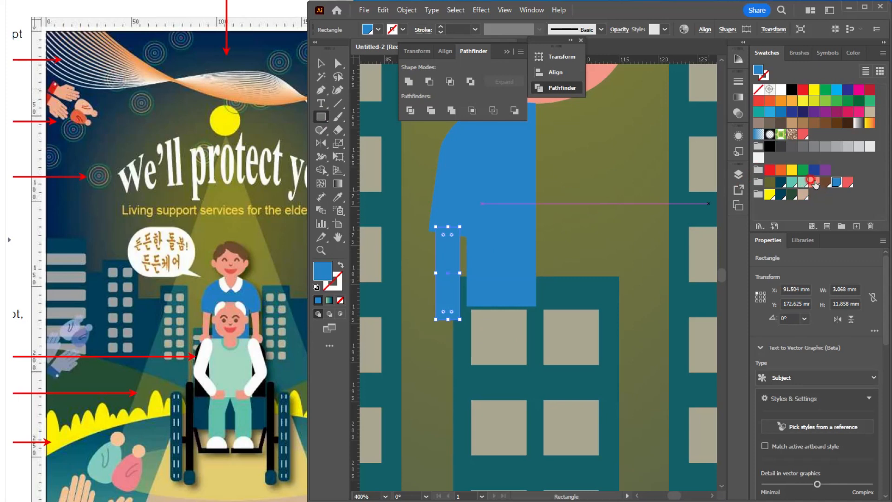
{"action": "left_click", "coordinate": [814, 182]}
{"action": "left_click", "coordinate": [322, 65]}
{"action": "left_click", "coordinate": [501, 195]}
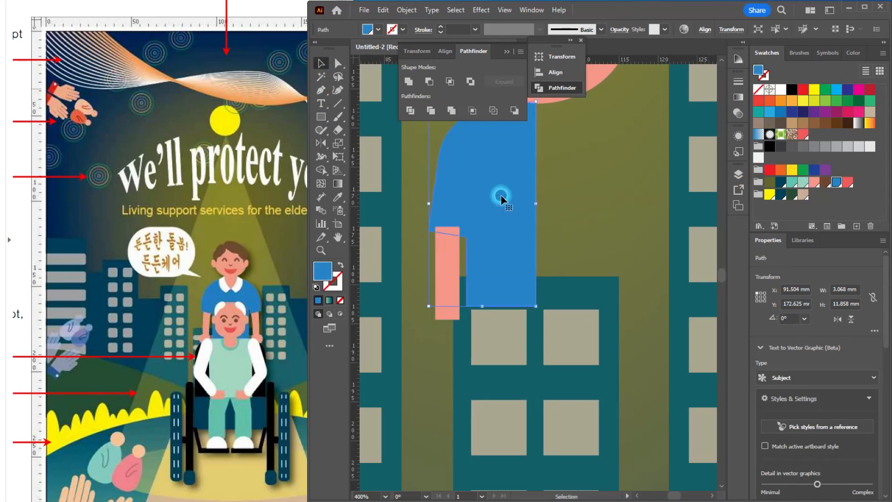
{"action": "key", "text": "ctrl+shift+bracketright"}
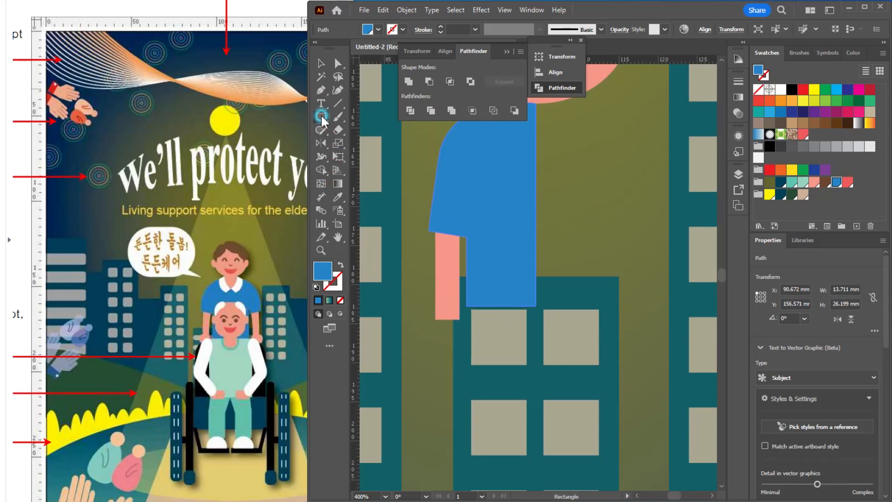
Step: Draw a salmon-pink hand ellipse about 5.1 x 3.5 mm at the lower end of the forearm
{"action": "left_click_drag", "start_coordinate": [324, 122], "coordinate": [354, 139]}
{"action": "left_click_drag", "start_coordinate": [421, 318], "coordinate": [466, 344]}
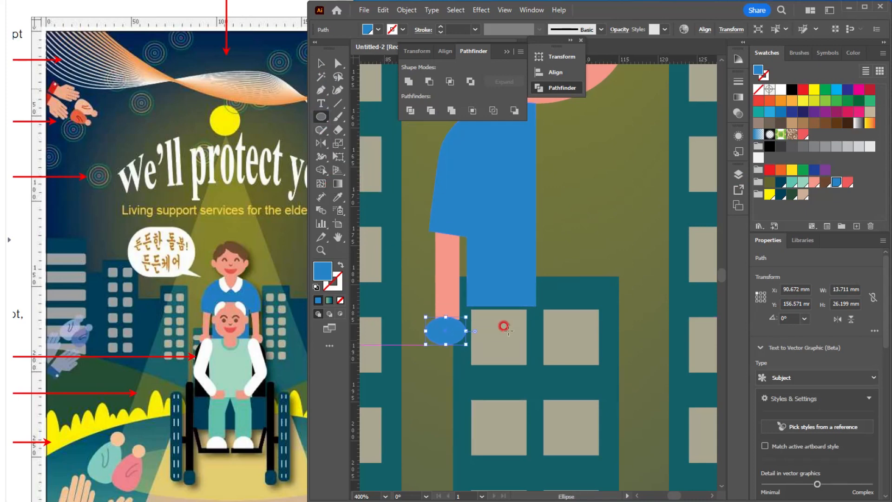
{"action": "left_click", "coordinate": [815, 182]}
{"action": "left_click", "coordinate": [321, 65]}
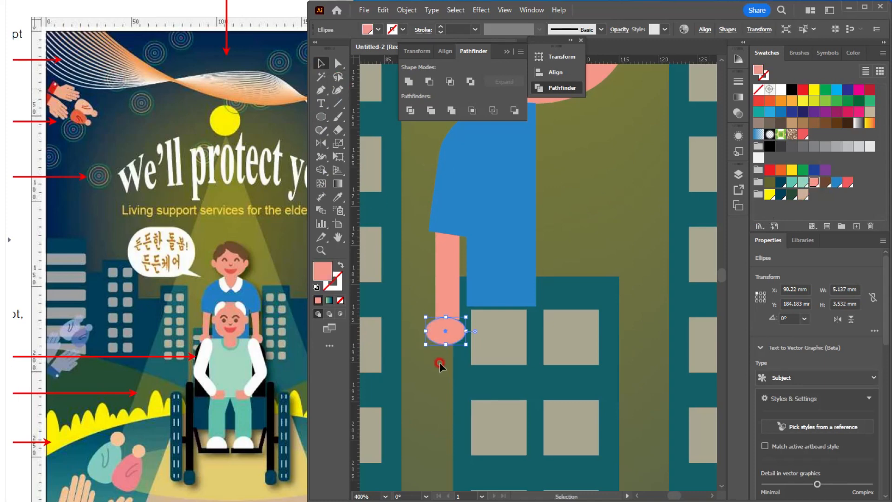
Step: Group the caregiver's forearm, hand and blue half-shirt into one object
{"action": "left_click", "coordinate": [450, 282], "text": "shift"}
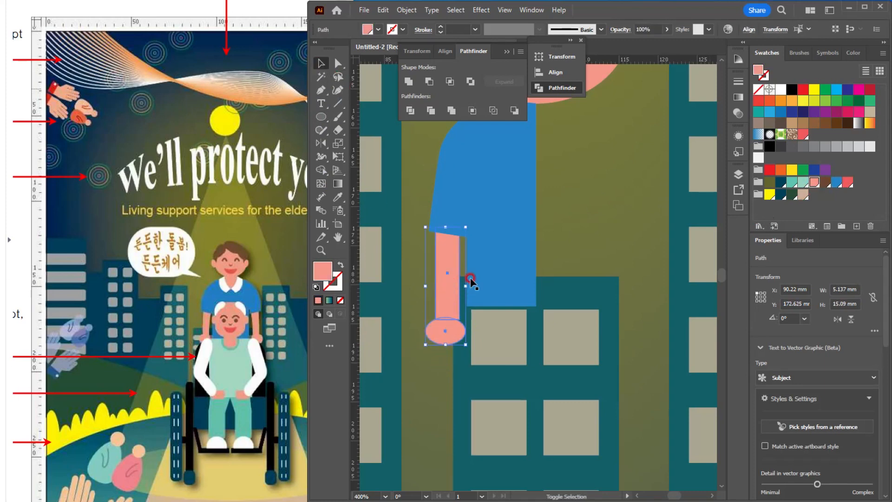
{"action": "left_click", "coordinate": [489, 274], "text": "shift"}
{"action": "scroll", "coordinate": [488, 272], "scroll_direction": "down", "scroll_amount": 2}
{"action": "left_click_drag", "start_coordinate": [548, 255], "coordinate": [488, 272]}
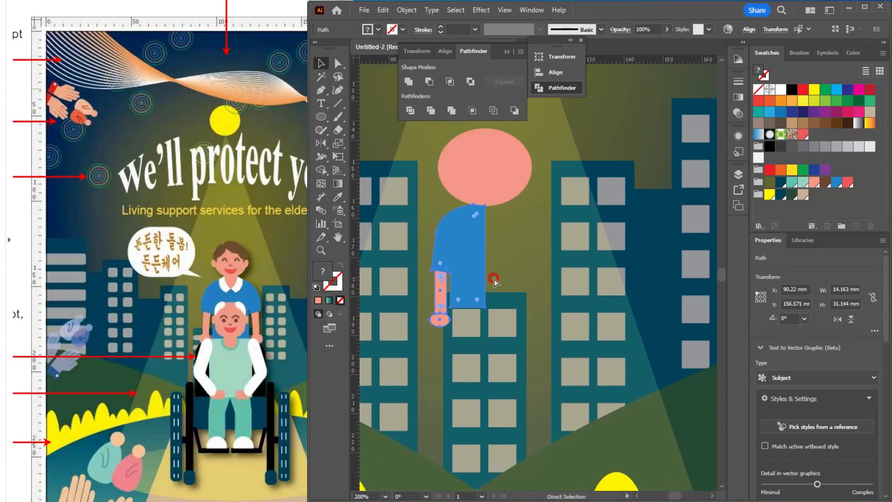
{"action": "key", "text": "ctrl+g"}
Step: Draw one half of the shirt collar at the neckline as a closed Pen path about 5.7 x 5.7 mm, filled white
{"action": "scroll", "coordinate": [490, 260], "scroll_direction": "up", "scroll_amount": 1}
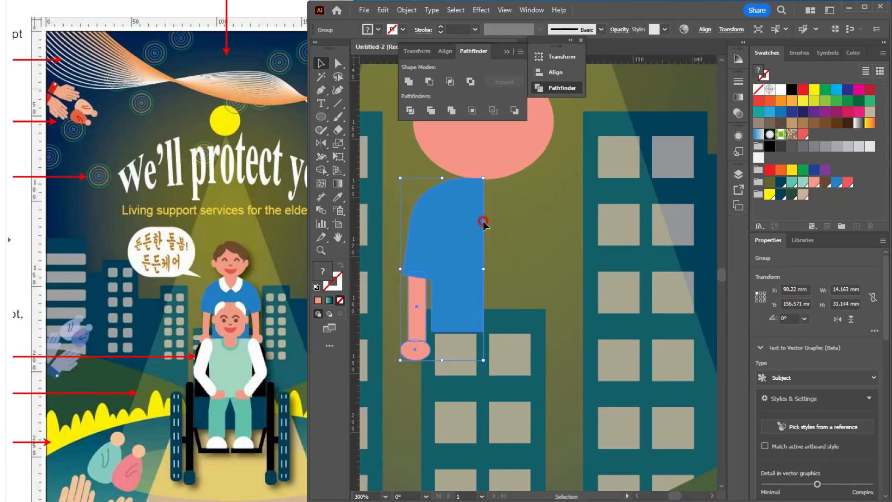
{"action": "scroll", "coordinate": [496, 189], "scroll_direction": "up", "scroll_amount": 1}
{"action": "left_click_drag", "start_coordinate": [458, 246], "coordinate": [434, 294]}
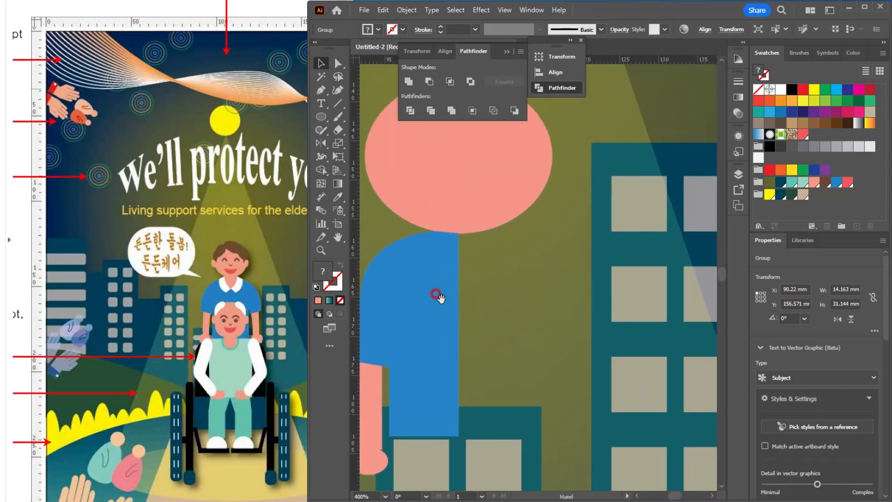
{"action": "left_click", "coordinate": [321, 90]}
{"action": "key", "text": "ctrl+shift+a"}
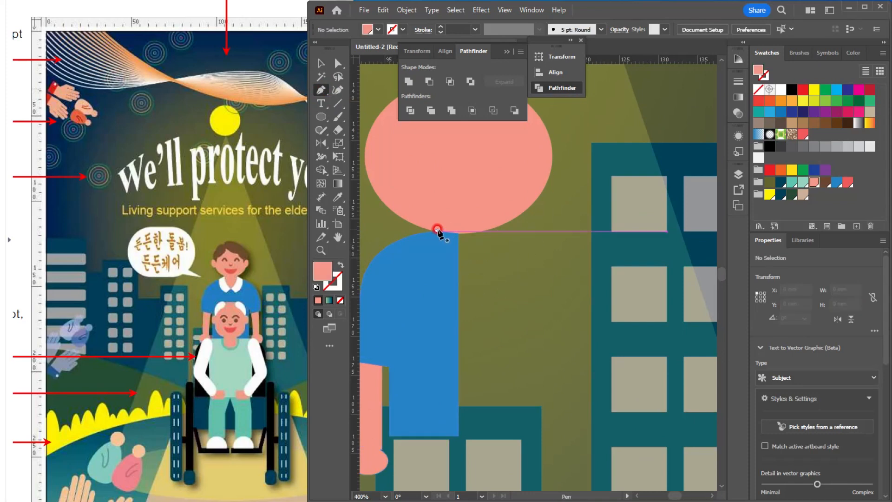
{"action": "mouse_move", "coordinate": [438, 231]}
{"action": "left_mouse_down"}
{"action": "mouse_move", "coordinate": [413, 235]}
{"action": "mouse_move", "coordinate": [445, 272]}
{"action": "mouse_move", "coordinate": [476, 277]}
{"action": "mouse_move", "coordinate": [445, 273]}
{"action": "mouse_move", "coordinate": [460, 259]}
{"action": "mouse_move", "coordinate": [432, 240]}
{"action": "left_mouse_up"}
{"action": "left_click_drag", "start_coordinate": [444, 204], "coordinate": [448, 209]}
{"action": "left_click", "coordinate": [338, 65]}
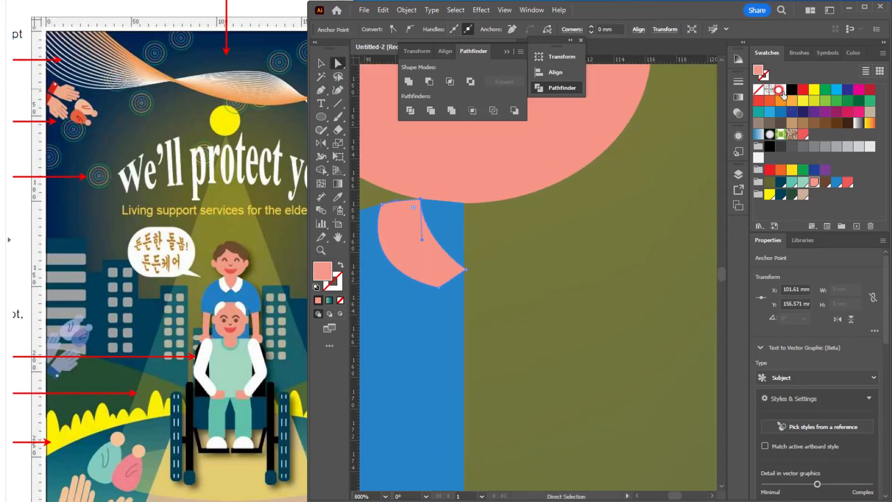
{"action": "left_click", "coordinate": [781, 90]}
{"action": "left_click", "coordinate": [320, 63]}
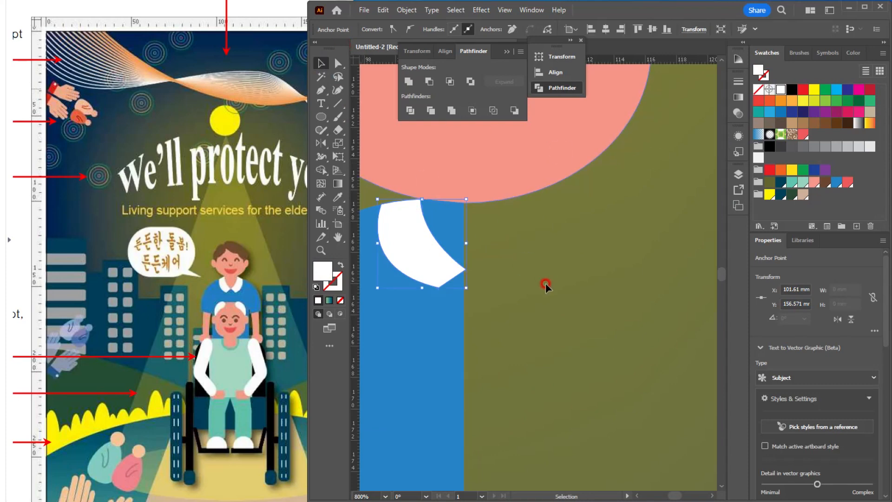
{"action": "left_click", "coordinate": [473, 294]}
{"action": "left_click", "coordinate": [449, 275]}
Step: Reflect a copy of the shirt-and-arm group and its white collar across the shirt's vertical centre edge to complete the upper body
{"action": "scroll", "coordinate": [492, 281], "scroll_direction": "down", "scroll_amount": 3}
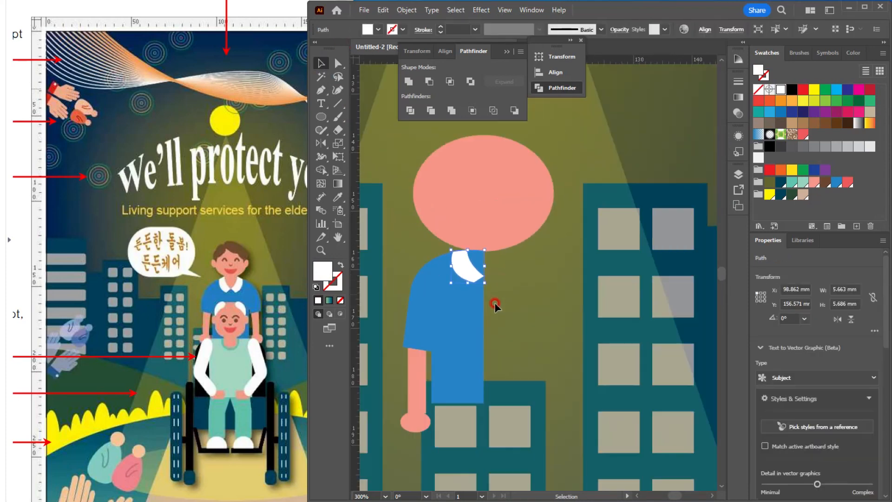
{"action": "left_click", "coordinate": [435, 331], "text": "shift"}
{"action": "left_click", "coordinate": [413, 380], "text": "shift"}
{"action": "left_click", "coordinate": [507, 327]}
{"action": "left_click", "coordinate": [431, 349]}
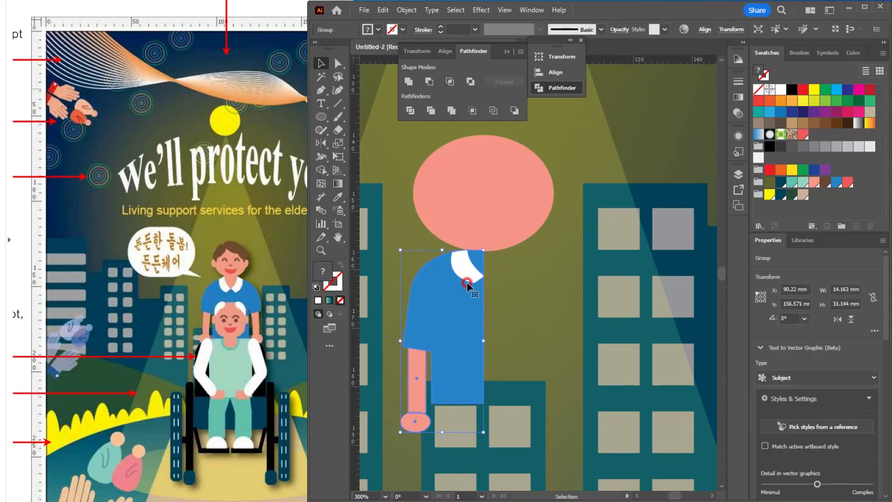
{"action": "left_click", "coordinate": [472, 261], "text": "shift"}
{"action": "scroll", "coordinate": [469, 269], "scroll_direction": "up", "scroll_amount": 1}
{"action": "left_click_drag", "start_coordinate": [471, 275], "coordinate": [483, 290]}
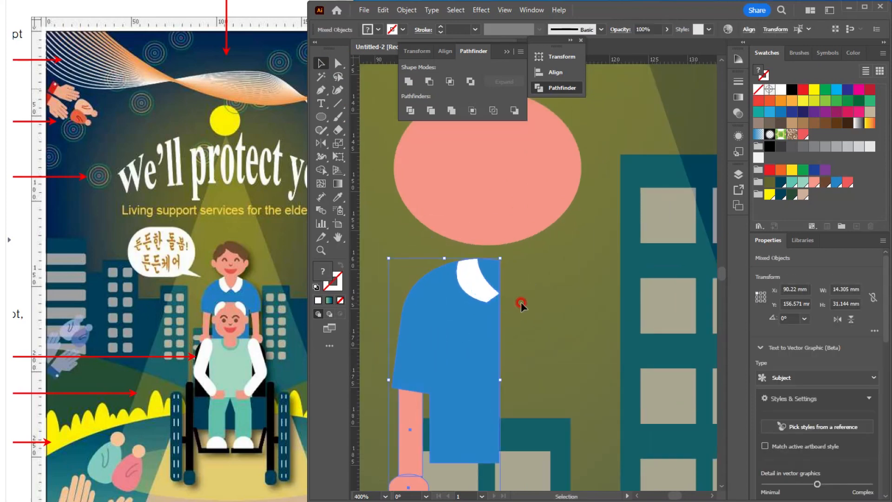
{"action": "key", "text": "ctrl+z"}
{"action": "left_click", "coordinate": [323, 143]}
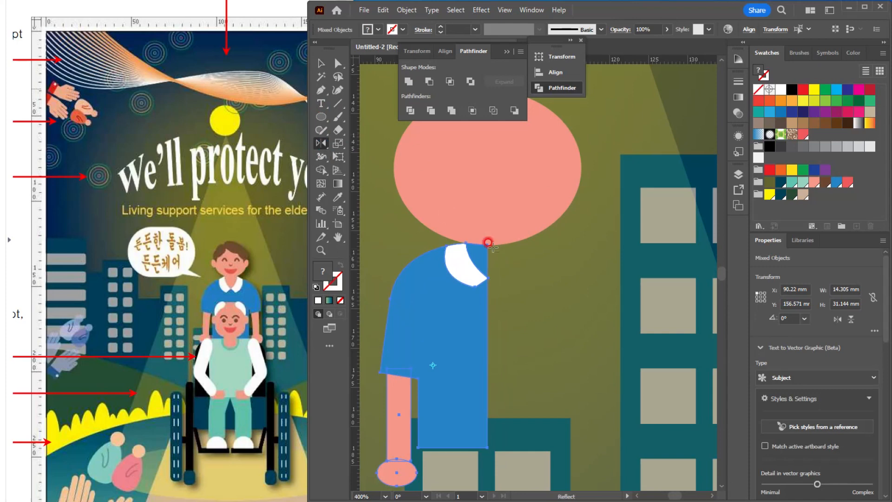
{"action": "left_click", "coordinate": [488, 243], "text": "alt"}
{"action": "left_click", "coordinate": [391, 316]}
{"action": "left_click", "coordinate": [320, 63]}
{"action": "left_click", "coordinate": [593, 241]}
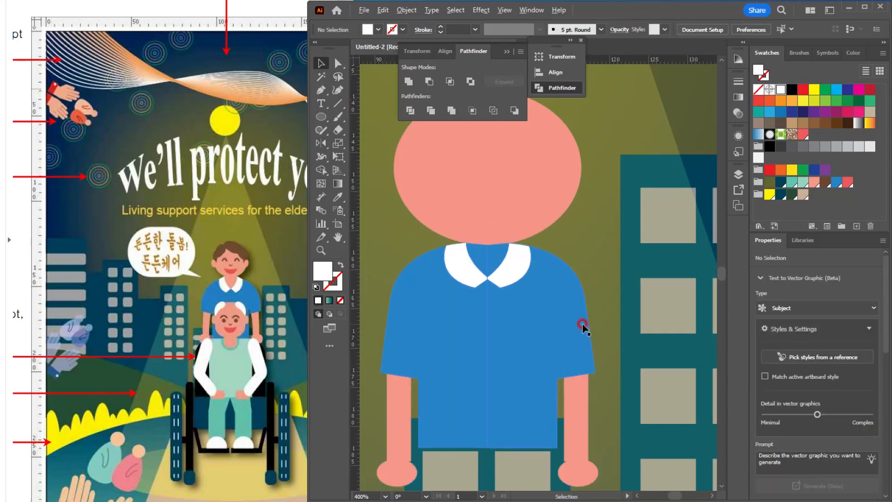
Step: Draw a salmon-pink rounded rectangle about 6.2 x 9.4 mm for the neck, centred between the chin and the collar
{"action": "scroll", "coordinate": [581, 324], "scroll_direction": "down", "scroll_amount": 2}
{"action": "scroll", "coordinate": [568, 320], "scroll_direction": "up", "scroll_amount": 2}
{"action": "scroll", "coordinate": [564, 320], "scroll_direction": "down", "scroll_amount": 2}
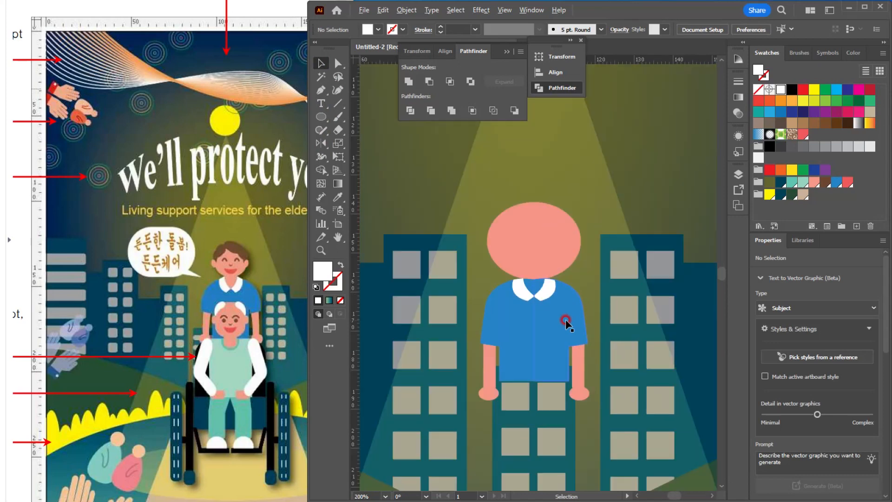
{"action": "scroll", "coordinate": [563, 286], "scroll_direction": "up", "scroll_amount": 2}
{"action": "left_click", "coordinate": [321, 117]}
{"action": "left_click", "coordinate": [369, 132]}
{"action": "left_click", "coordinate": [462, 312]}
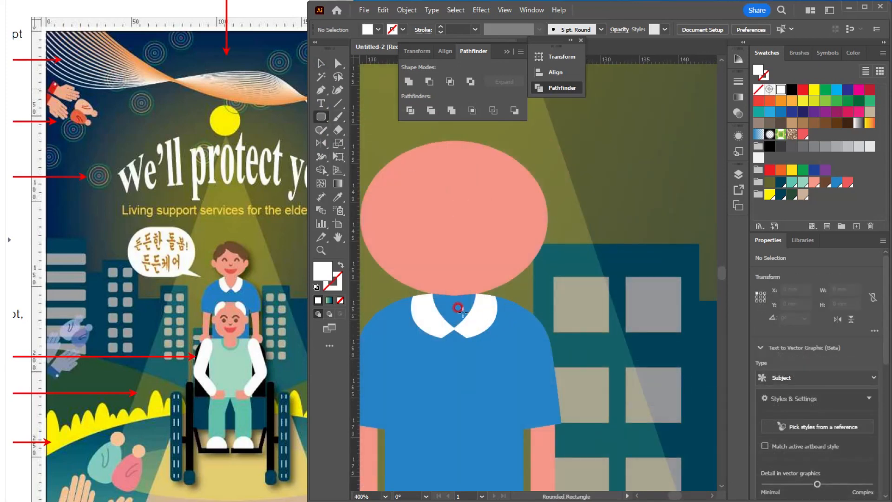
{"action": "left_click_drag", "start_coordinate": [454, 295], "coordinate": [479, 331]}
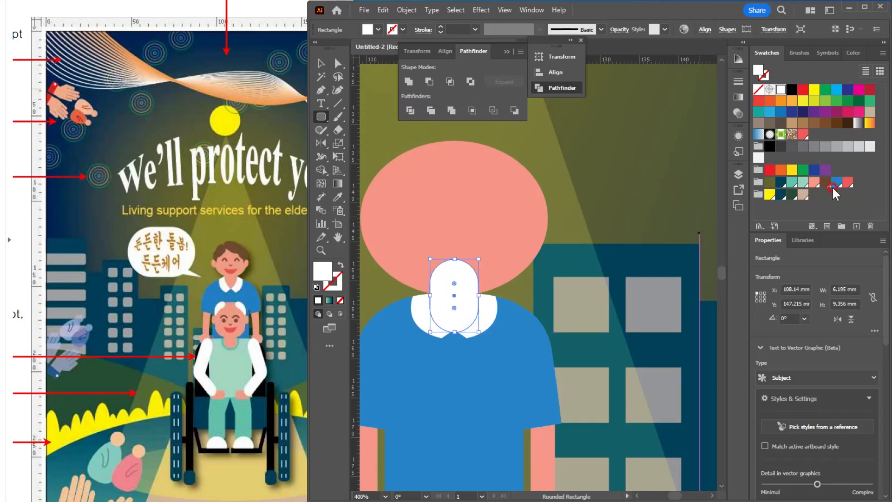
{"action": "left_click", "coordinate": [814, 182]}
{"action": "left_click", "coordinate": [321, 63]}
Step: Ungroup the two shirt halves and arrange the layers so that both white collar pieces lie in front of the neck
{"action": "left_click", "coordinate": [455, 389]}
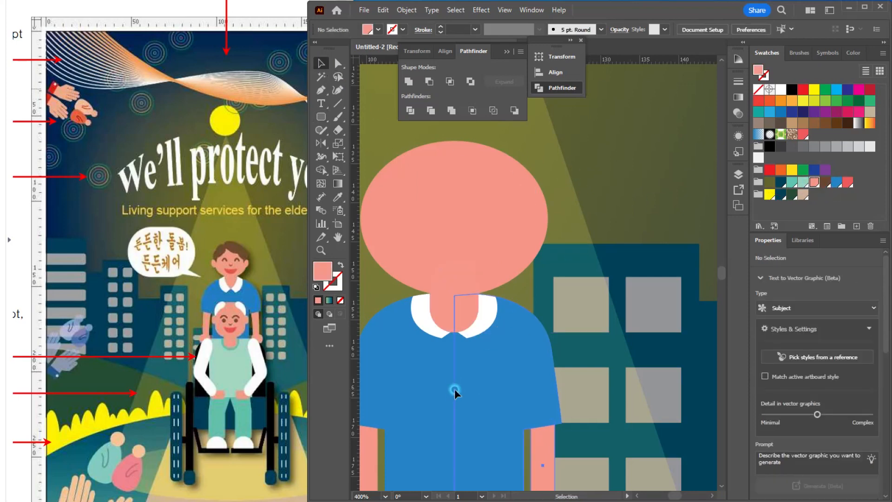
{"action": "left_click", "coordinate": [408, 323], "text": "shift"}
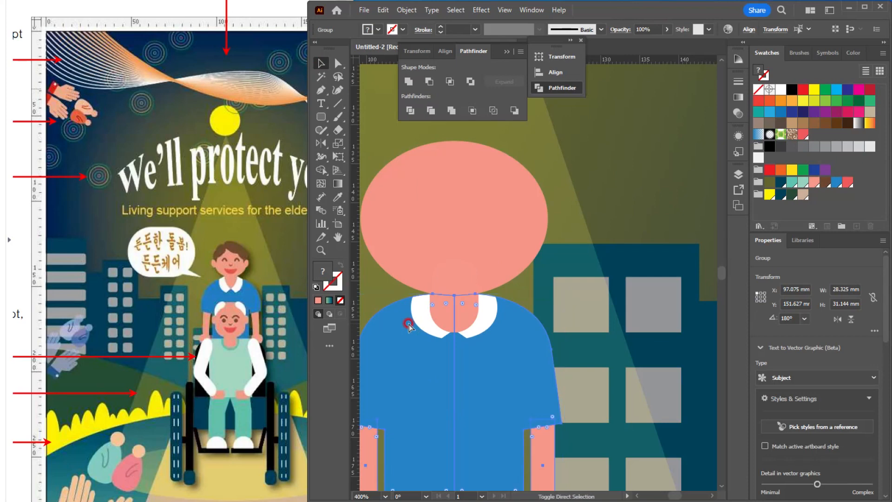
{"action": "key", "text": "ctrl+shift+g"}
{"action": "left_click", "coordinate": [623, 224]}
{"action": "left_click", "coordinate": [478, 325]}
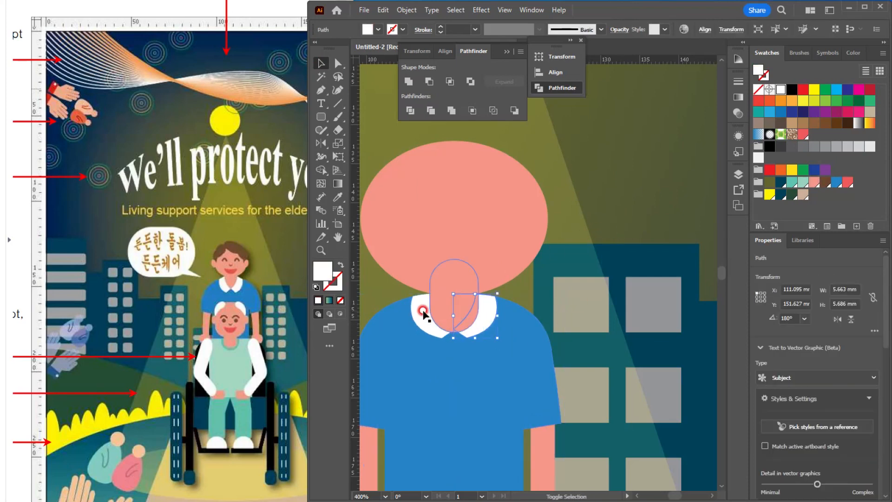
{"action": "left_click", "coordinate": [616, 203]}
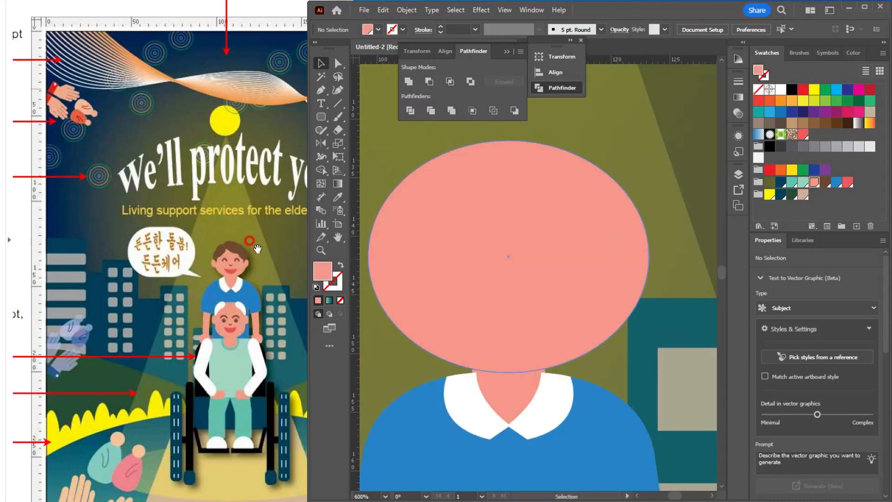
Step: Draw a brown hair ellipse about 10.1 x 5.2 mm over the top of the caregiver's head
{"action": "left_click_drag", "start_coordinate": [321, 116], "coordinate": [370, 141]}
{"action": "mouse_move", "coordinate": [467, 135]}
{"action": "left_mouse_down"}
{"action": "mouse_move", "coordinate": [528, 175]}
{"action": "mouse_move", "coordinate": [586, 196]}
{"action": "left_mouse_up"}
{"action": "left_click", "coordinate": [825, 181]}
{"action": "left_click", "coordinate": [322, 64]}
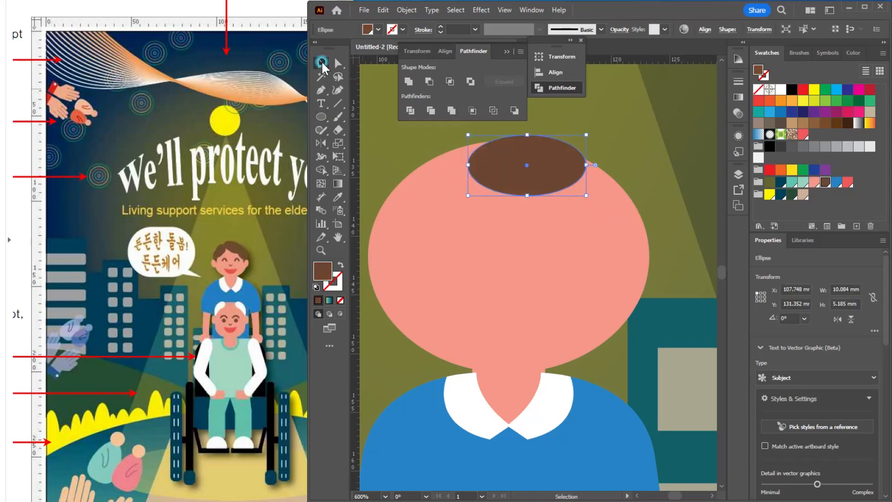
Step: Rotate the brown ellipse and place resized, rotated copies along both sides of the head to form four overlapping locks of hair
{"action": "left_click_drag", "start_coordinate": [589, 134], "coordinate": [602, 148]}
{"action": "left_click_drag", "start_coordinate": [548, 176], "coordinate": [600, 174]}
{"action": "left_click_drag", "start_coordinate": [533, 157], "coordinate": [476, 148]}
{"action": "left_click_drag", "start_coordinate": [466, 199], "coordinate": [397, 166]}
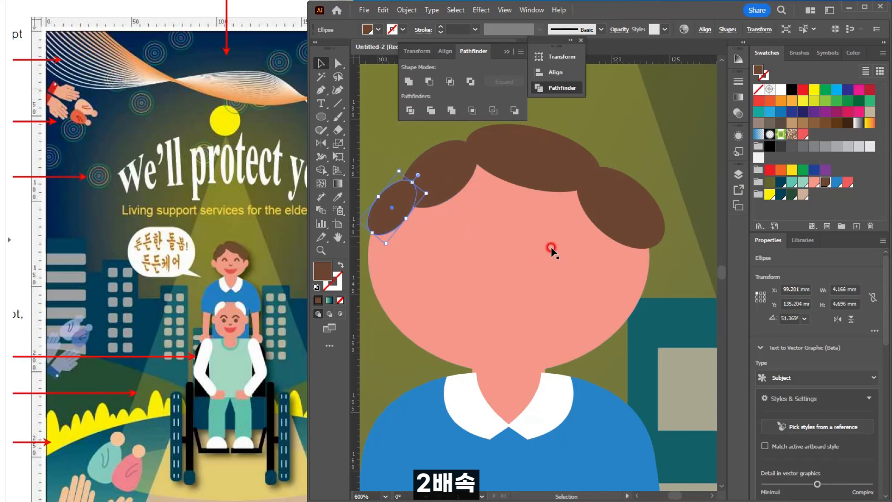
{"action": "left_click_drag", "start_coordinate": [655, 234], "coordinate": [645, 234]}
{"action": "left_click_drag", "start_coordinate": [613, 236], "coordinate": [615, 235]}
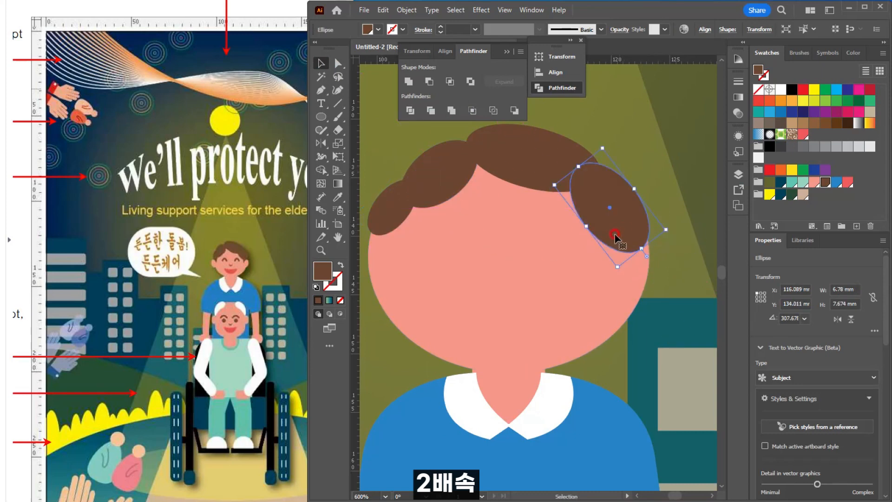
Step: Draw a salmon-pink ear ellipse about 4.2 x 5.4 mm on the left side of the face, rotated about 18°
{"action": "left_click", "coordinate": [324, 116]}
{"action": "left_click_drag", "start_coordinate": [408, 267], "coordinate": [442, 286]}
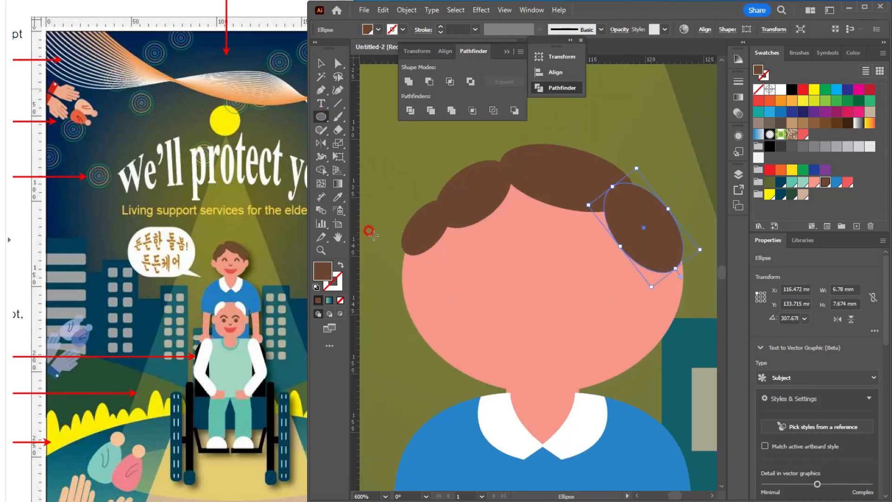
{"action": "mouse_move", "coordinate": [371, 234]}
{"action": "left_mouse_down"}
{"action": "mouse_move", "coordinate": [425, 320]}
{"action": "mouse_move", "coordinate": [434, 301]}
{"action": "mouse_move", "coordinate": [429, 291]}
{"action": "left_mouse_up"}
{"action": "left_click", "coordinate": [814, 182]}
{"action": "key", "text": "v"}
{"action": "left_click_drag", "start_coordinate": [396, 267], "coordinate": [401, 272]}
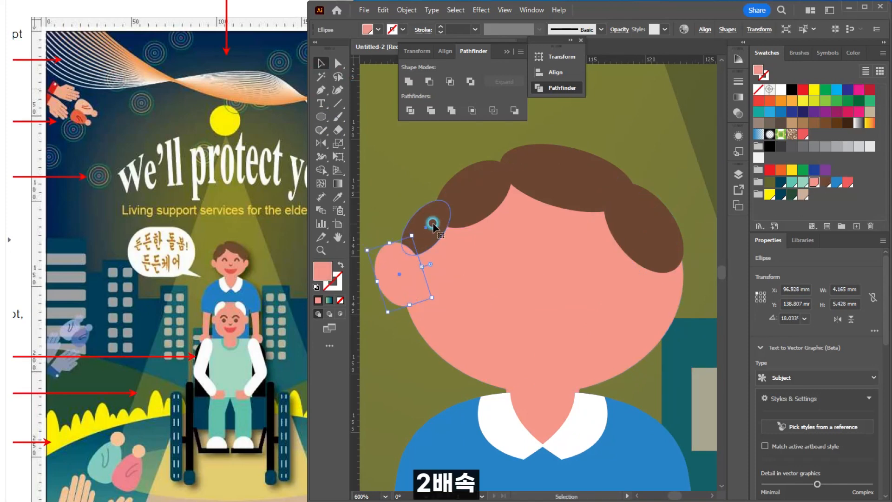
Step: Draw a small pointed brown sideburn about 3 mm tall beside the left ear as a closed Pen path
{"action": "left_click", "coordinate": [433, 226]}
{"action": "scroll", "coordinate": [446, 232], "scroll_direction": "up", "scroll_amount": 2}
{"action": "left_click", "coordinate": [418, 183]}
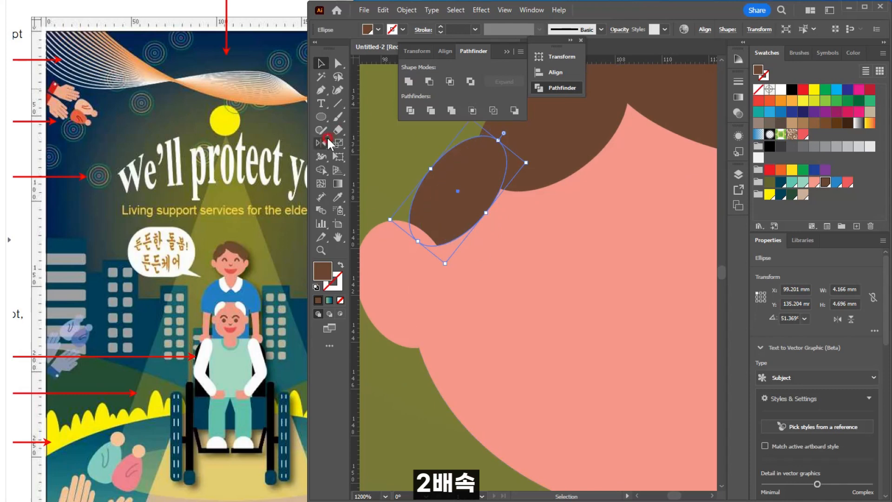
{"action": "key", "text": "p"}
{"action": "key", "text": "ctrl+shift+a"}
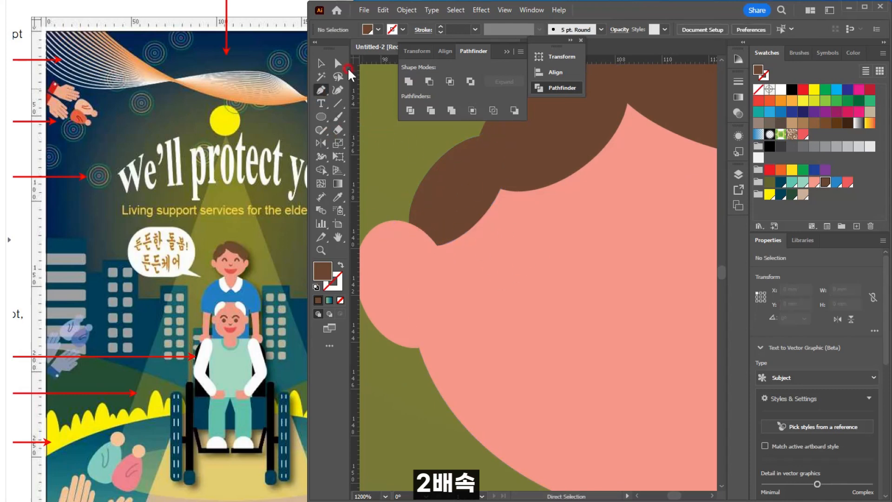
{"action": "left_click", "coordinate": [418, 220]}
{"action": "left_click", "coordinate": [445, 258]}
{"action": "left_click", "coordinate": [450, 284]}
{"action": "left_click", "coordinate": [461, 253]}
{"action": "left_click", "coordinate": [461, 215]}
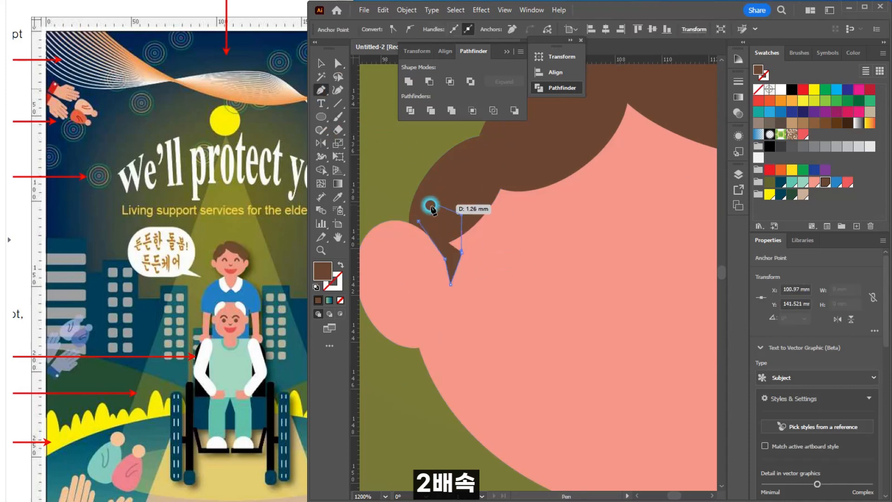
{"action": "left_click", "coordinate": [418, 220]}
{"action": "left_click", "coordinate": [321, 63]}
{"action": "left_click", "coordinate": [381, 125]}
Step: Place a copy of the pointed brown sideburn at the lower end of the hair on the right side of the face
{"action": "scroll", "coordinate": [553, 259], "scroll_direction": "down", "scroll_amount": 2}
{"action": "left_click_drag", "start_coordinate": [553, 259], "coordinate": [636, 232]}
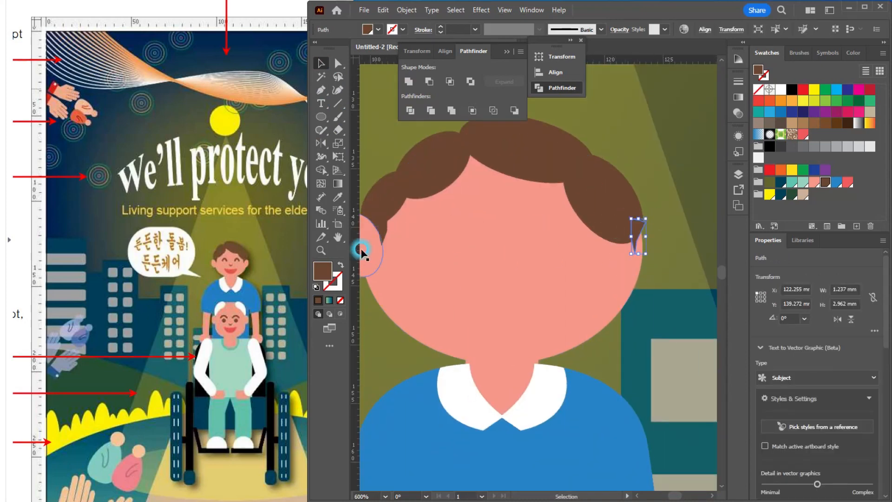
{"action": "left_click_drag", "start_coordinate": [361, 249], "coordinate": [498, 250]}
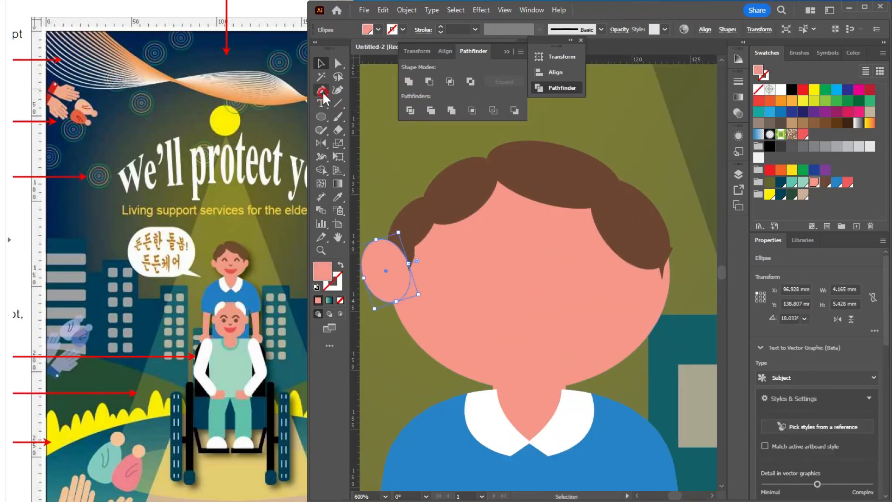
Step: Draw an arched Pen curve about 3.7 mm wide on the left half of the face, with no fill and a salmon-pink stroke
{"action": "left_click", "coordinate": [322, 87]}
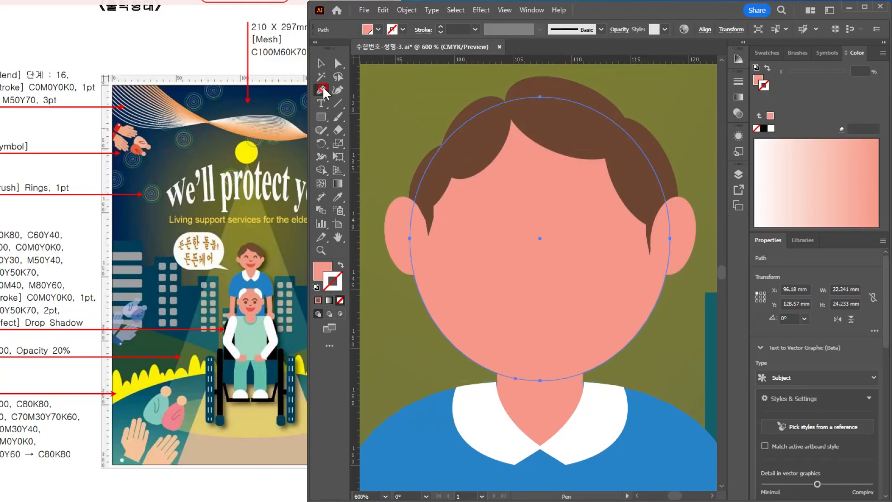
{"action": "left_click", "coordinate": [563, 279]}
{"action": "mouse_move", "coordinate": [475, 219]}
{"action": "left_mouse_down"}
{"action": "mouse_move", "coordinate": [522, 219]}
{"action": "mouse_move", "coordinate": [539, 238]}
{"action": "left_mouse_up"}
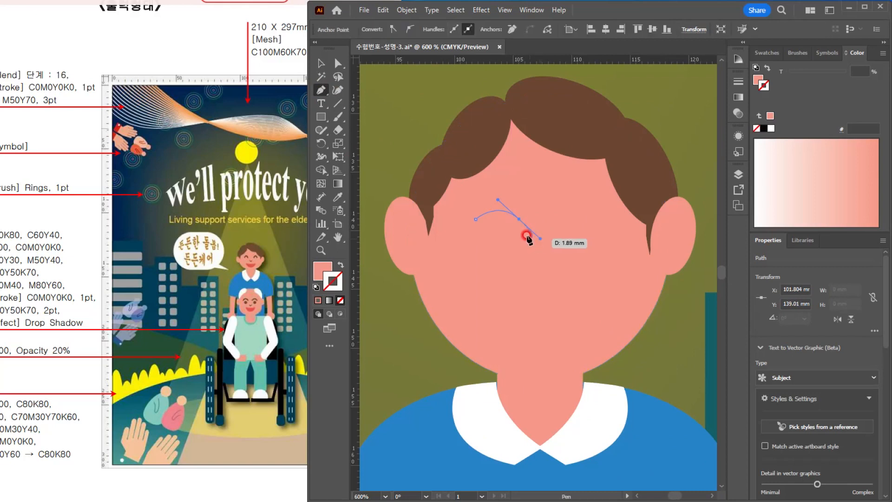
{"action": "left_click", "coordinate": [321, 63]}
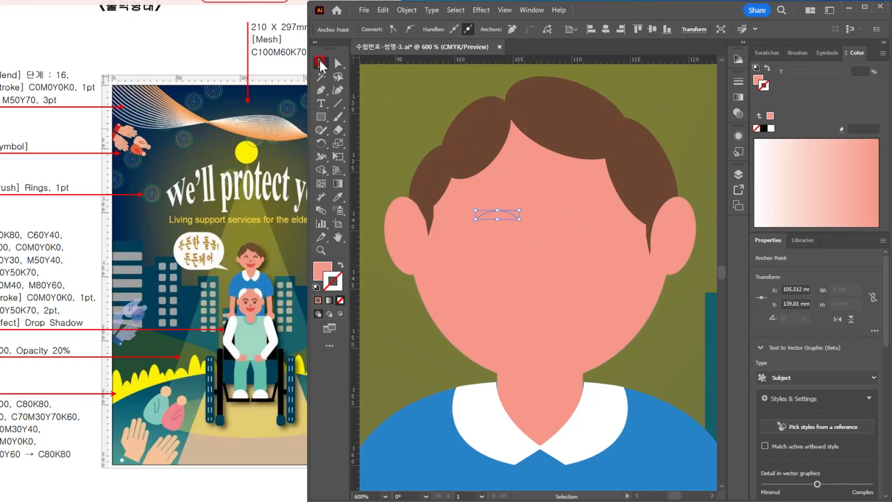
{"action": "left_click", "coordinate": [341, 265]}
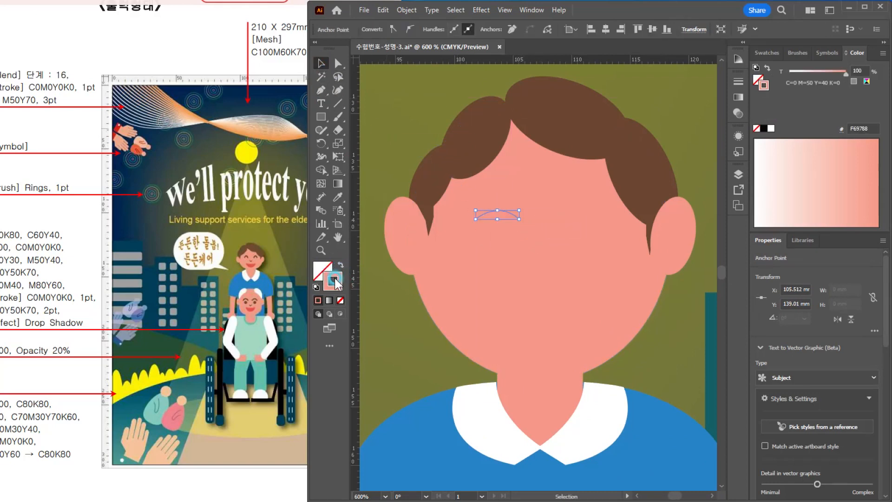
{"action": "left_click", "coordinate": [337, 284]}
{"action": "left_click", "coordinate": [244, 252]}
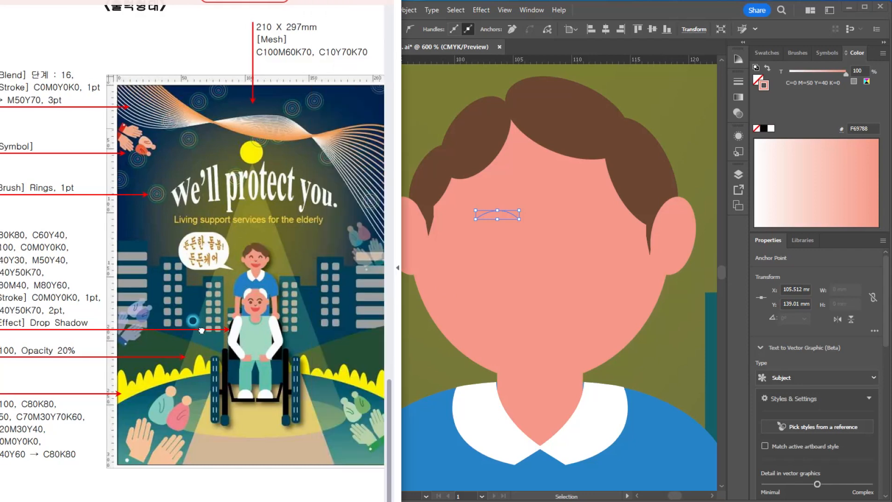
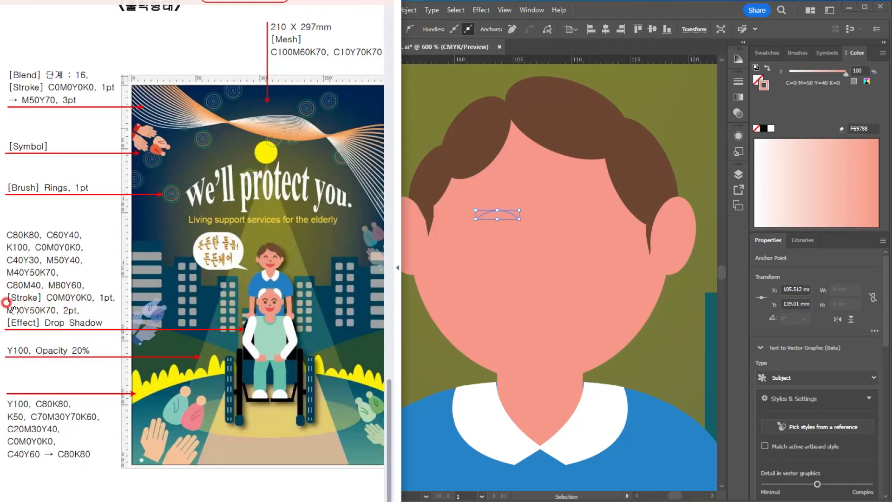
Step: Recolour the eye curve's stroke on the left half of the face to C0 M40 Y50 K70
{"action": "left_click", "coordinate": [597, 30]}
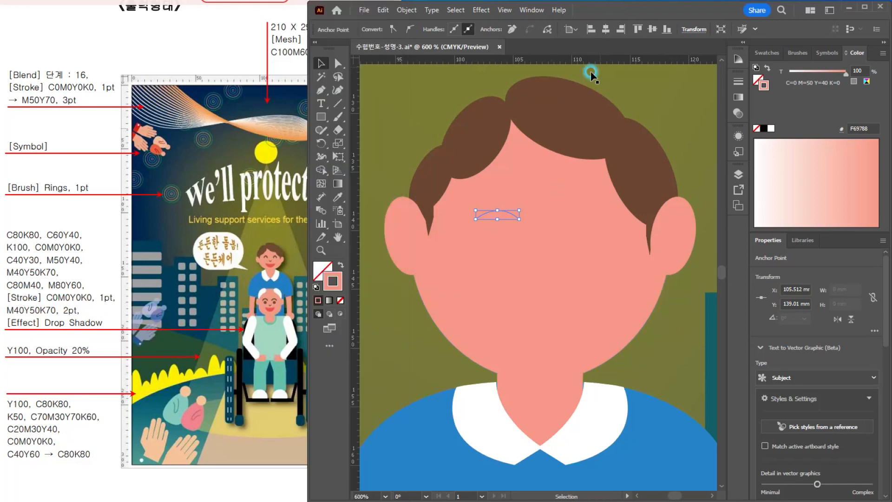
{"action": "double_click", "coordinate": [333, 282]}
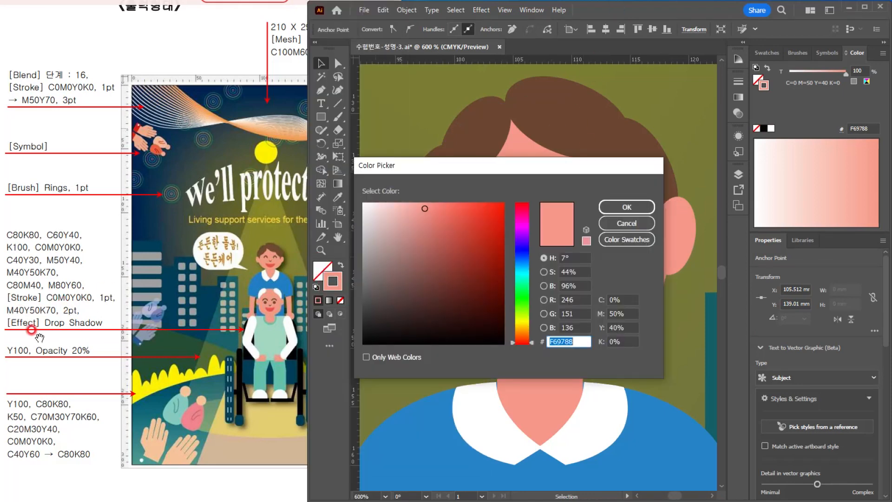
{"action": "left_click", "coordinate": [629, 308]}
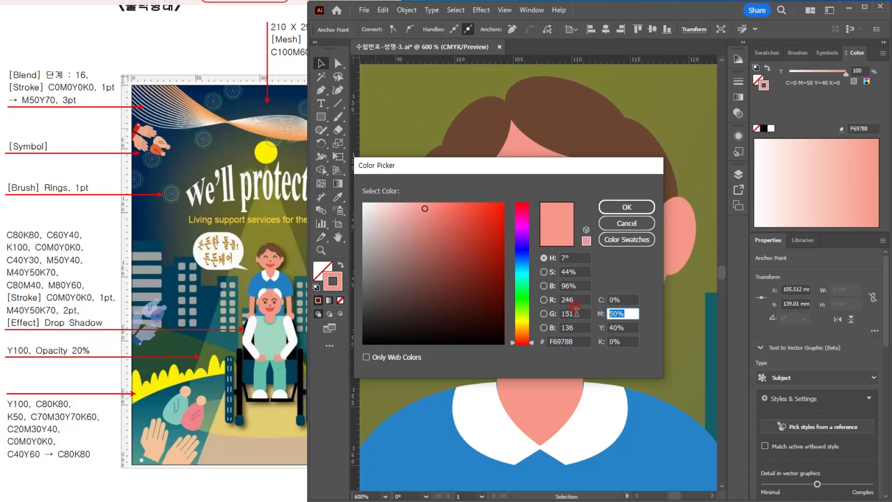
{"action": "type", "text": "40"}
{"action": "key", "text": "Tab"}
{"action": "type", "text": "50"}
{"action": "key", "text": "Tab"}
{"action": "type", "text": "70"}
{"action": "key", "text": "Return"}
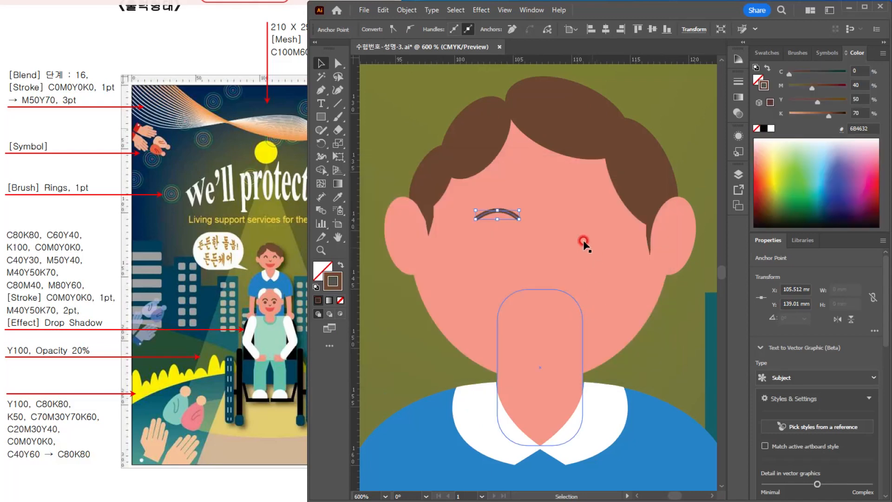
Step: Set the eye curve's stroke weight to 2 pt and place a copy on the right half of the face
{"action": "left_click", "coordinate": [320, 64]}
{"action": "left_click", "coordinate": [516, 247]}
{"action": "left_click", "coordinate": [498, 212]}
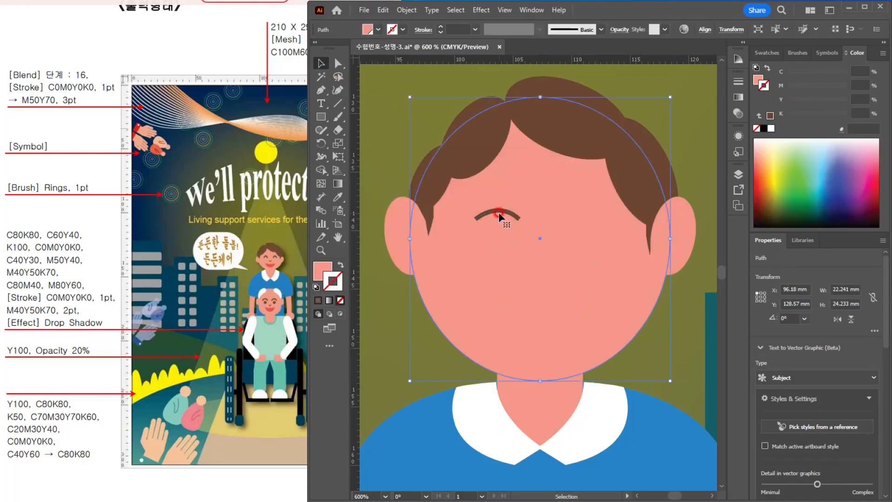
{"action": "left_click", "coordinate": [428, 27]}
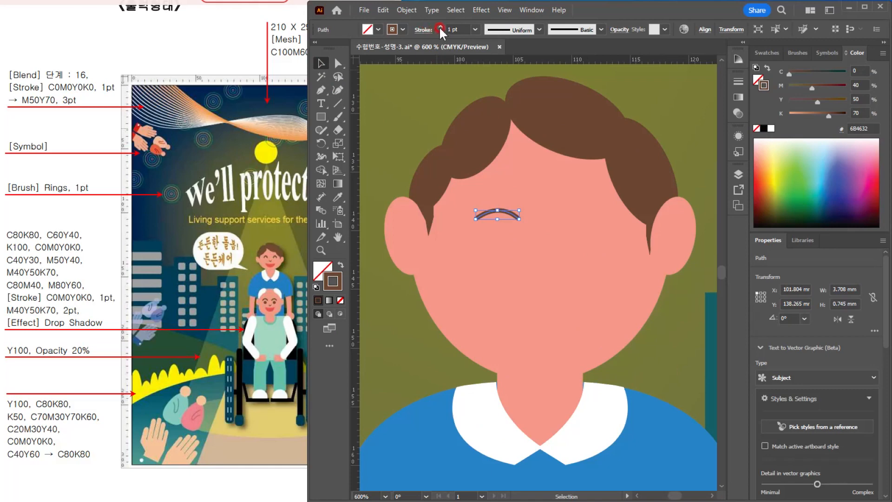
{"action": "left_click", "coordinate": [440, 26]}
{"action": "left_click_drag", "start_coordinate": [519, 218], "coordinate": [589, 219]}
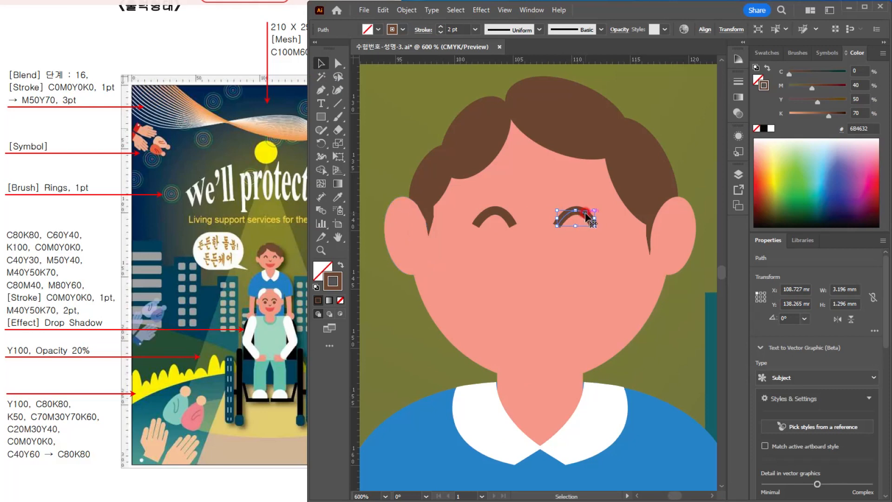
Step: Place a flipped copy of the eye curve between and below the eyes as a 1 pt nose, and expand its fill and stroke
{"action": "left_click_drag", "start_coordinate": [574, 218], "coordinate": [535, 283]}
{"action": "left_click", "coordinate": [440, 33]}
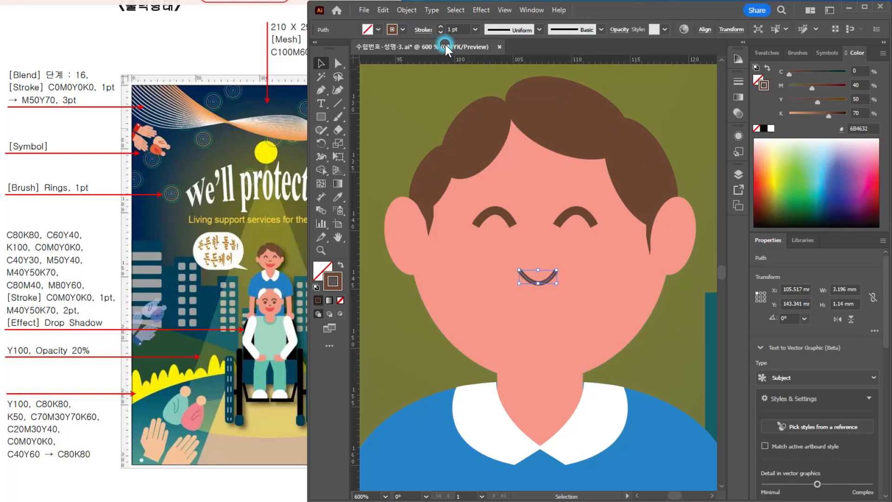
{"action": "left_click", "coordinate": [406, 10]}
{"action": "left_click", "coordinate": [430, 155]}
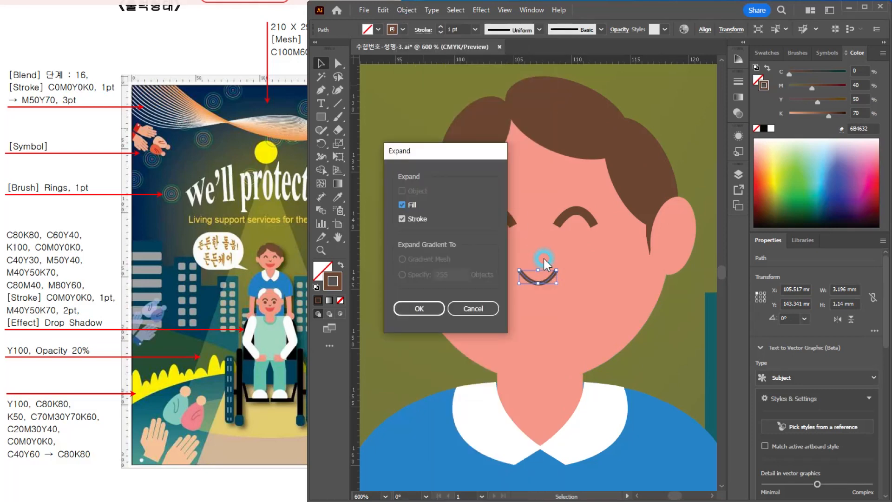
{"action": "left_click", "coordinate": [432, 307]}
{"action": "left_click_drag", "start_coordinate": [546, 281], "coordinate": [546, 267]}
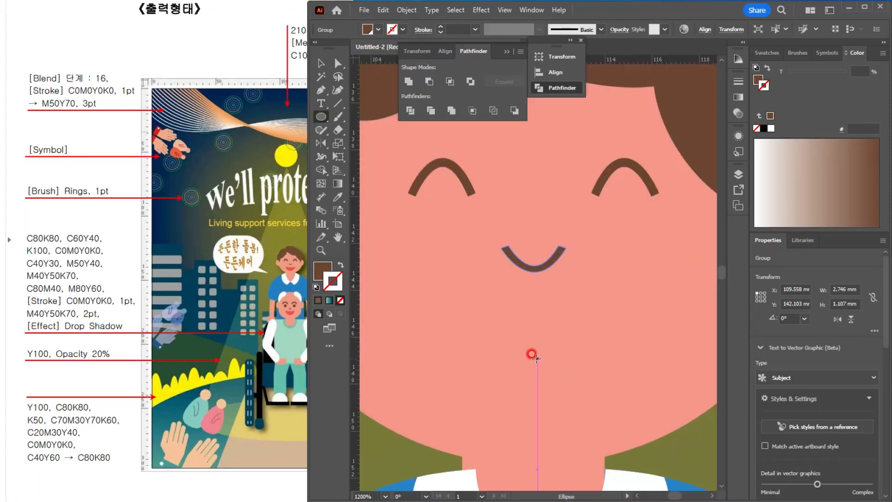
Step: Draw a brown ellipse about 6.8 x 4.6 mm below the nose and a wider one about 9.3 mm across overlapping its upper part
{"action": "left_click_drag", "start_coordinate": [536, 358], "coordinate": [616, 412]}
{"action": "left_click", "coordinate": [321, 63]}
{"action": "left_click_drag", "start_coordinate": [561, 382], "coordinate": [645, 311]}
Step: Stretch the lower ellipse slightly upward and subtract the wider ellipse from it to leave a smiling mouth shape
{"action": "left_click", "coordinate": [603, 307], "text": "shift"}
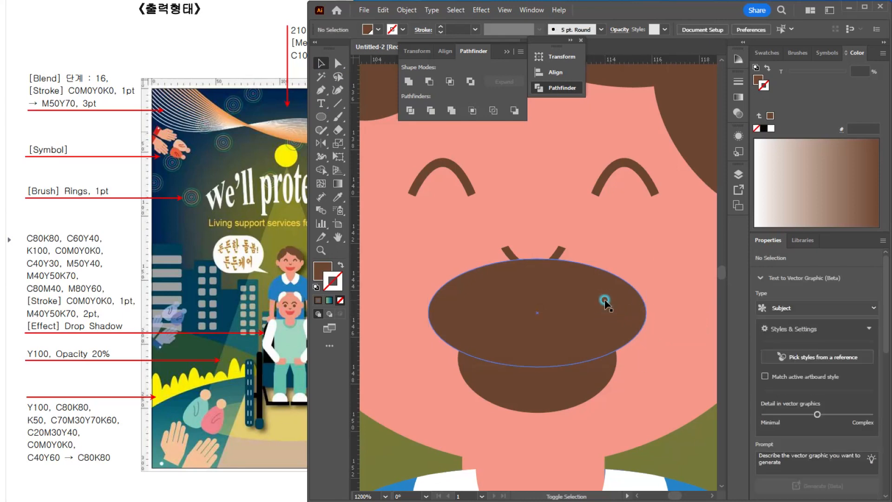
{"action": "left_click", "coordinate": [576, 398]}
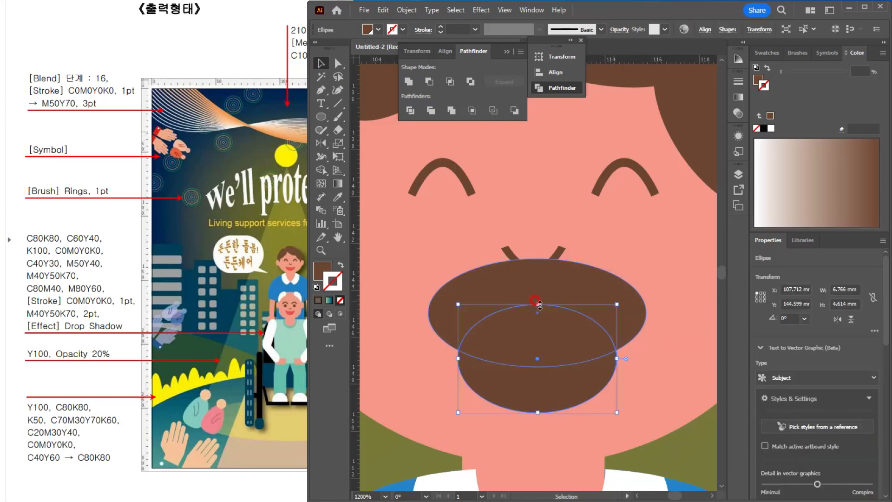
{"action": "left_click_drag", "start_coordinate": [538, 301], "coordinate": [537, 294]}
{"action": "left_click", "coordinate": [599, 284], "text": "shift"}
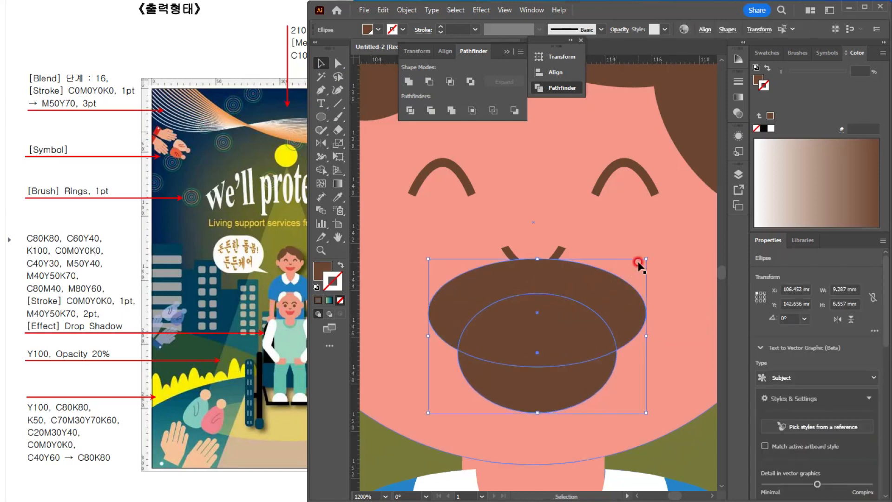
{"action": "left_click", "coordinate": [426, 81]}
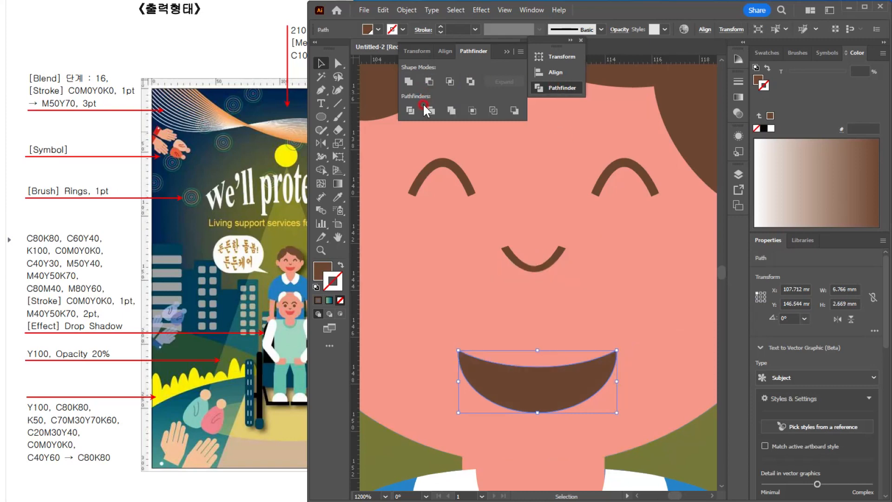
Step: Fill the mouth with the red C0 M80 Y60 K0 swatch, remove its stroke, and move it slightly up towards the nose
{"action": "left_click", "coordinate": [767, 52]}
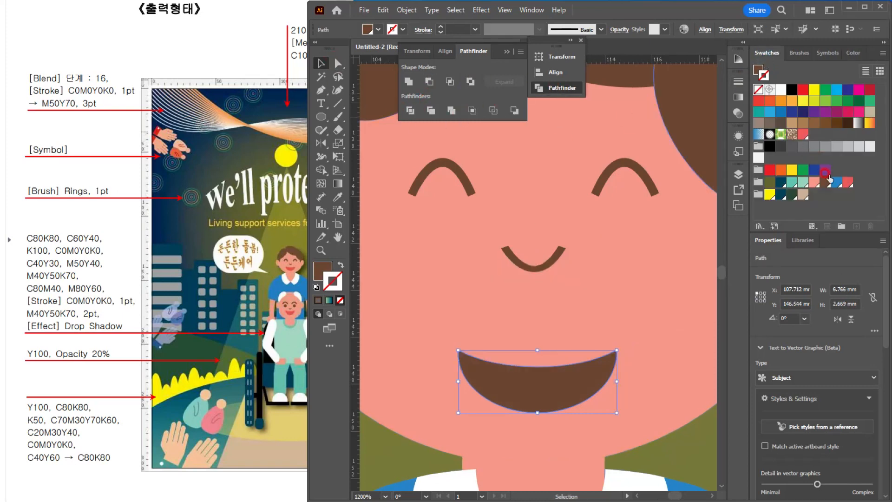
{"action": "left_click", "coordinate": [846, 180]}
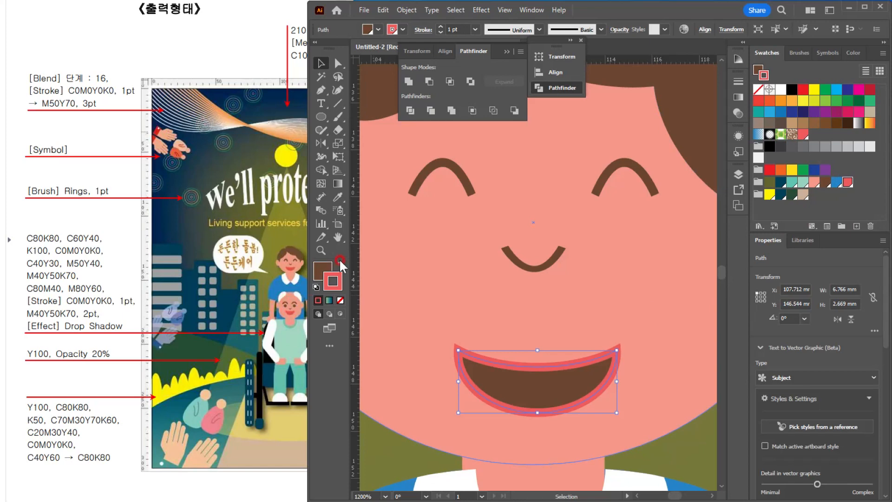
{"action": "left_click", "coordinate": [340, 264]}
{"action": "left_click", "coordinate": [340, 300]}
{"action": "left_click", "coordinate": [323, 270]}
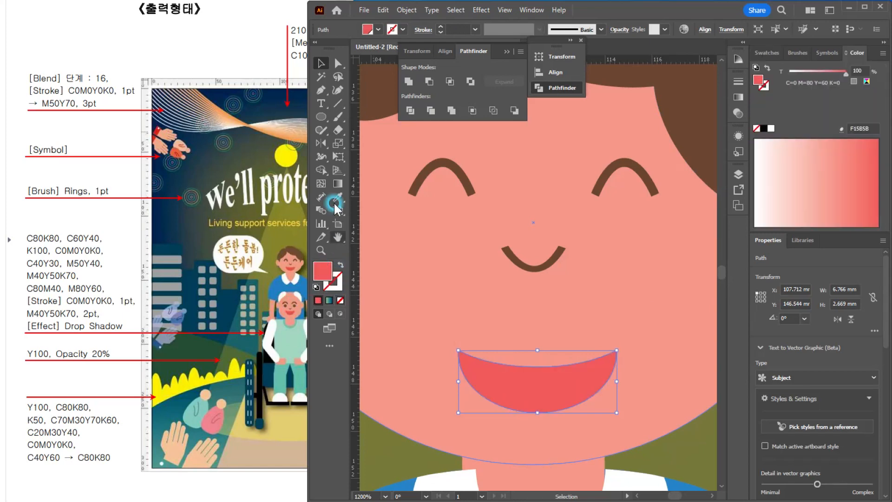
{"action": "left_click_drag", "start_coordinate": [544, 381], "coordinate": [541, 365]}
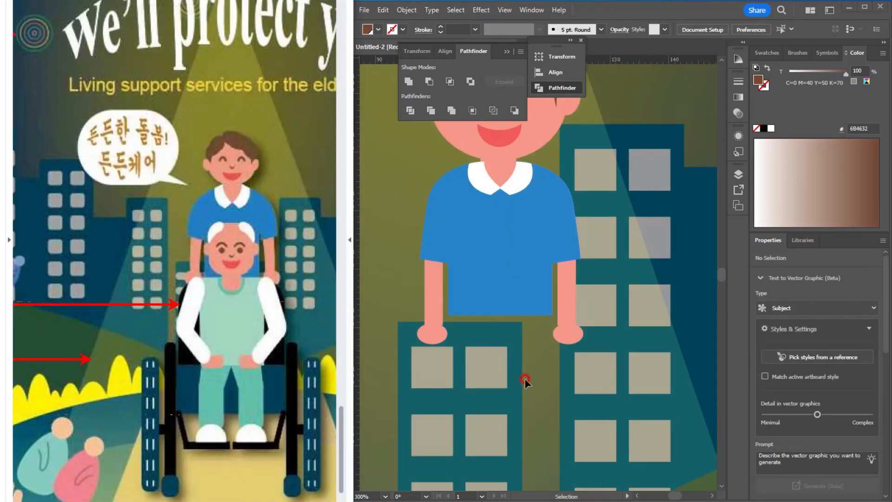
Step: Draw a light mint rectangle about 20.7 x 28.4 mm over the lower end of the caregiver's blue shirt as the seated person's torso
{"action": "key", "text": "ctrl+minus"}
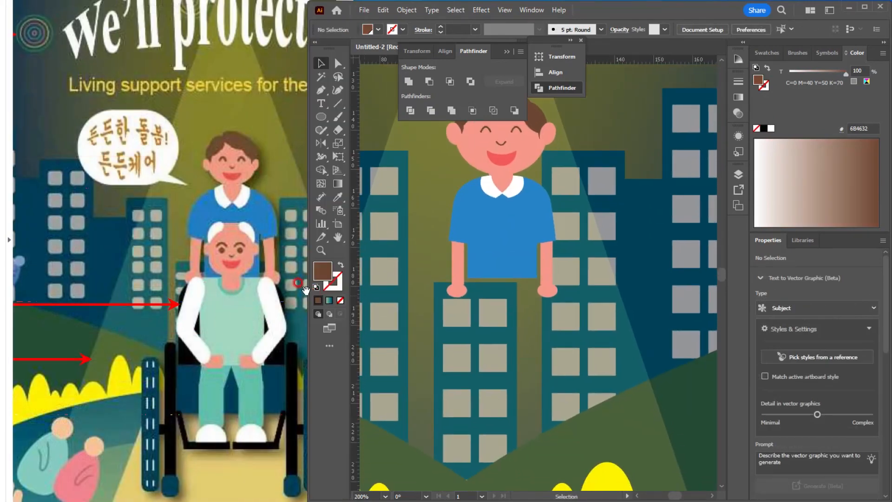
{"action": "left_click_drag", "start_coordinate": [321, 116], "coordinate": [364, 115]}
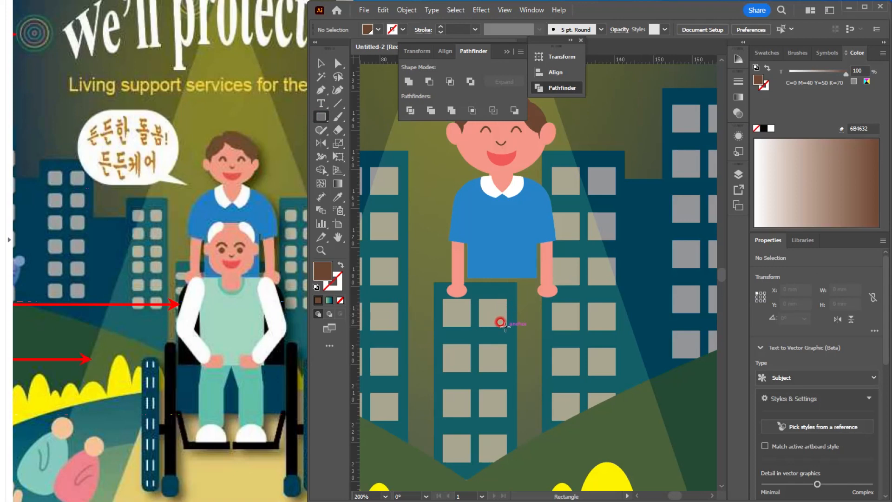
{"action": "left_click_drag", "start_coordinate": [503, 325], "coordinate": [546, 370]}
{"action": "mouse_move", "coordinate": [549, 375]}
{"action": "left_mouse_down"}
{"action": "mouse_move", "coordinate": [539, 365]}
{"action": "mouse_move", "coordinate": [543, 381]}
{"action": "left_mouse_up"}
{"action": "left_click", "coordinate": [766, 53]}
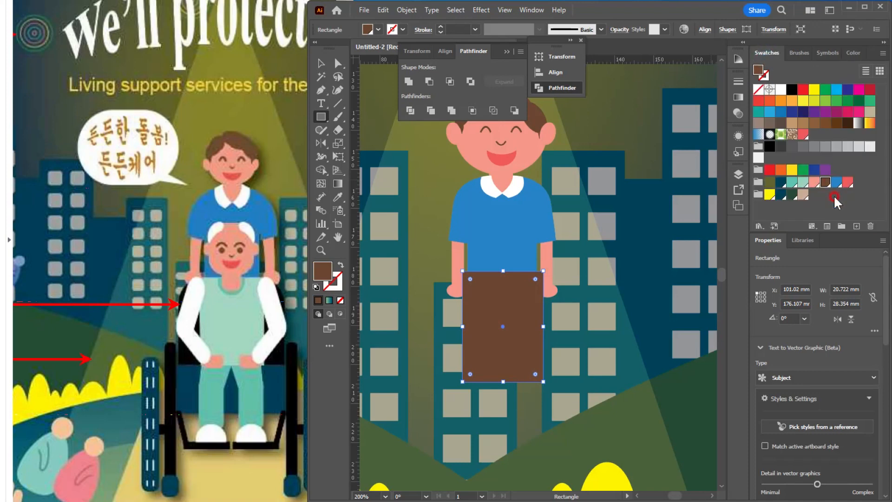
{"action": "left_click", "coordinate": [797, 183]}
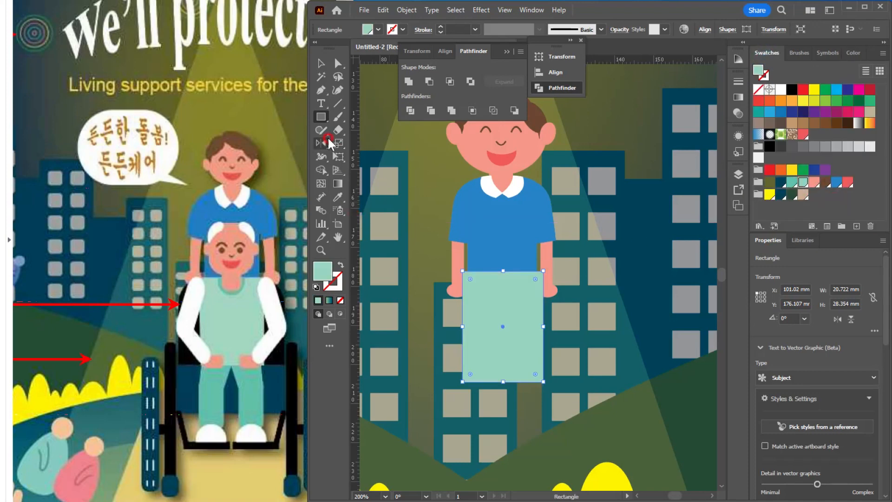
Step: Draw a white rounded rectangle about 5.7 x 26.3 mm and form a bent arm of two angled segments on the mint torso's right side
{"action": "left_click_drag", "start_coordinate": [320, 117], "coordinate": [365, 130]}
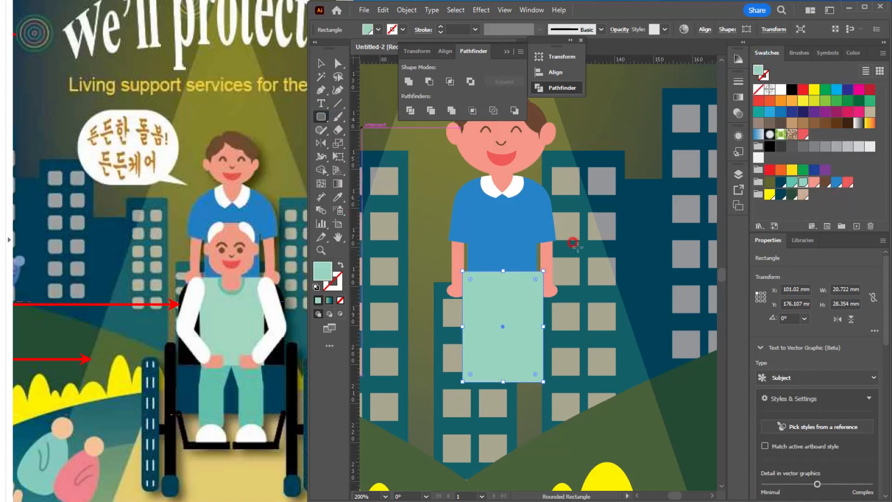
{"action": "left_click_drag", "start_coordinate": [567, 248], "coordinate": [588, 349]}
{"action": "left_click", "coordinate": [781, 90]}
{"action": "left_click", "coordinate": [321, 62]}
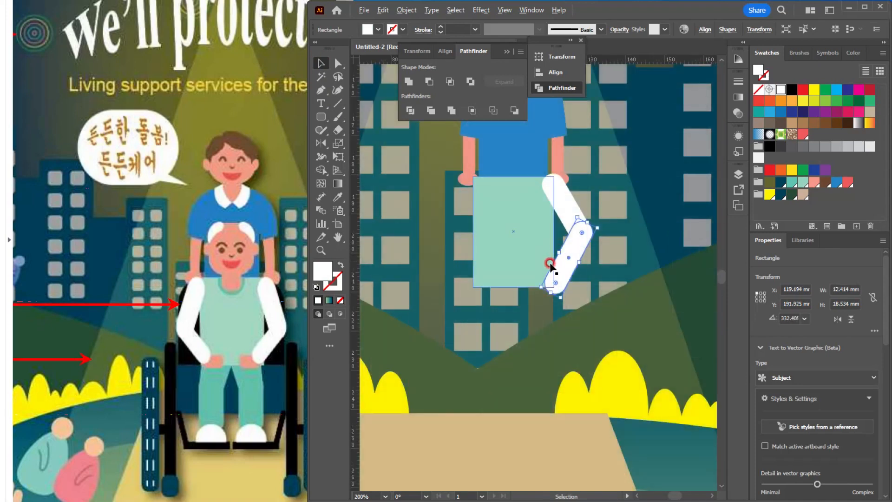
{"action": "key", "text": "ctrl+plus"}
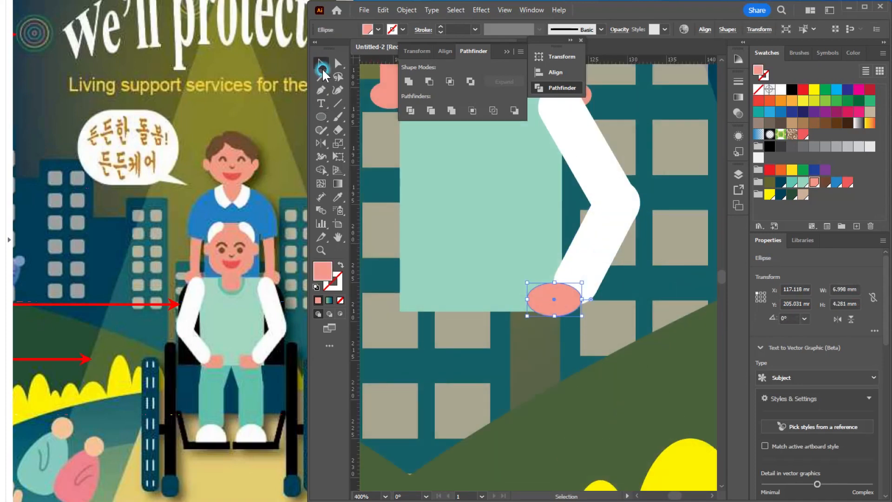
Step: Add a salmon-pink hand of a 7.0 x 4.3 mm ellipse and a small tilted thumb behind the sleeve's end, grouped with the arm
{"action": "left_click", "coordinate": [320, 62]}
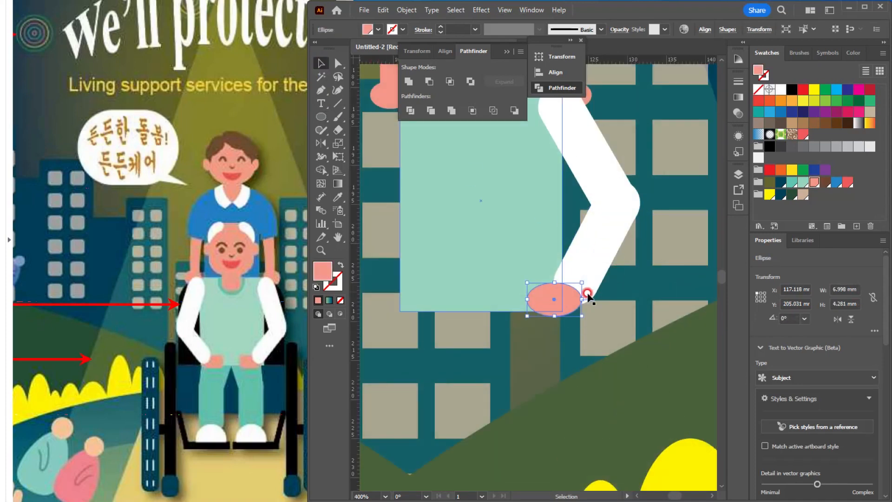
{"action": "left_click_drag", "start_coordinate": [573, 302], "coordinate": [533, 293]}
{"action": "left_click", "coordinate": [562, 300], "text": "shift"}
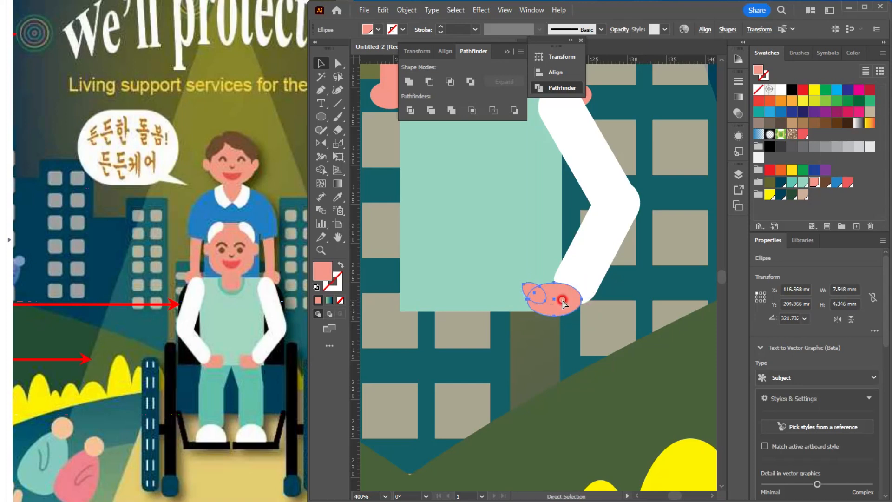
{"action": "key", "text": "ctrl+g"}
{"action": "key", "text": "a"}
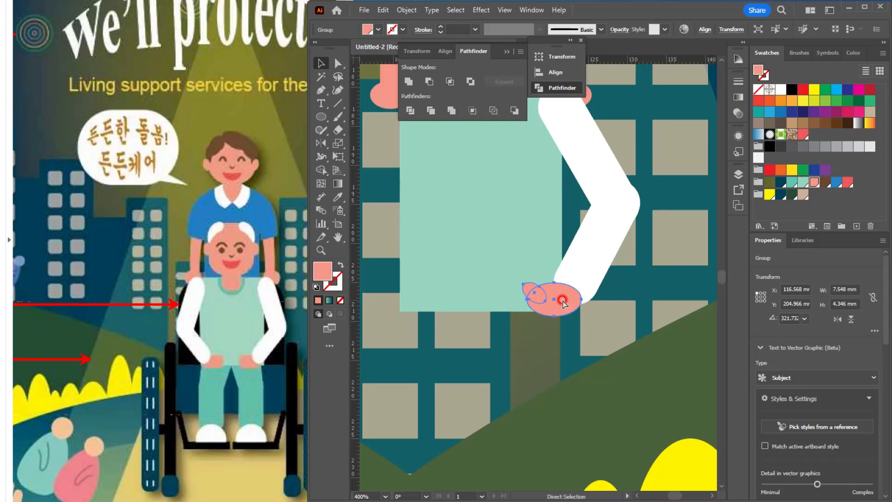
{"action": "left_click", "coordinate": [607, 343]}
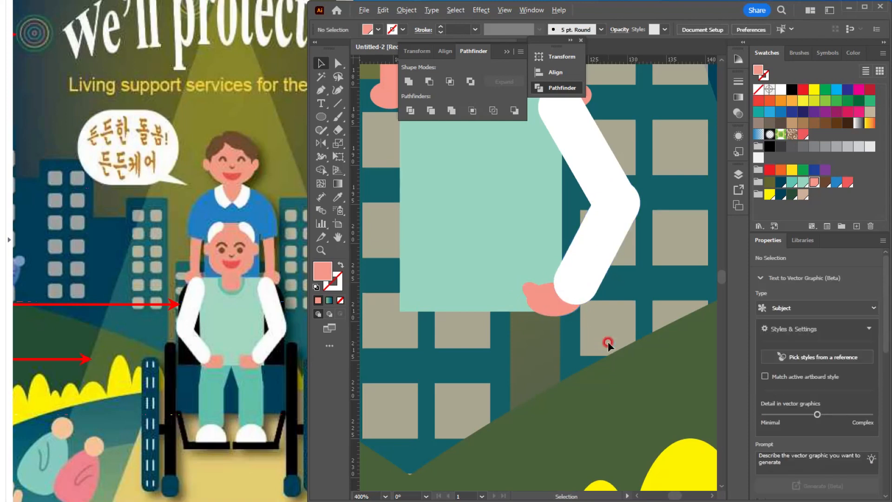
{"action": "scroll", "coordinate": [607, 342], "scroll_direction": "down", "scroll_amount": 2}
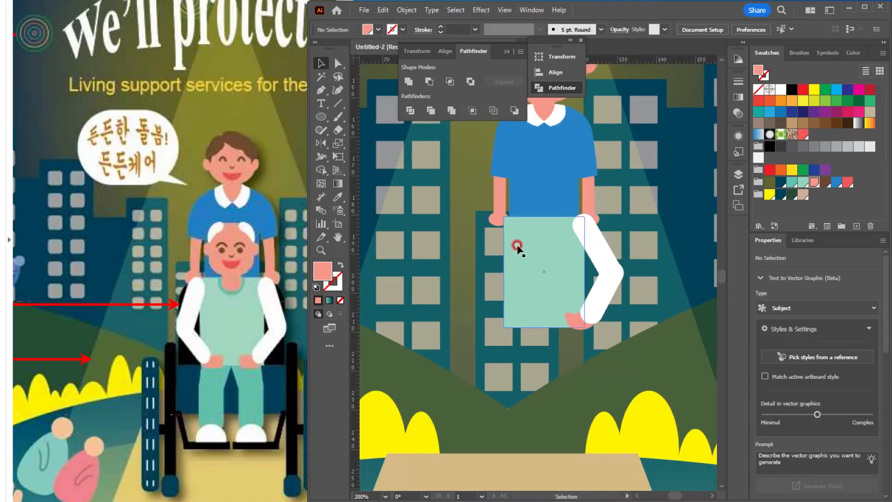
{"action": "scroll", "coordinate": [592, 344], "scroll_direction": "up", "scroll_amount": 1}
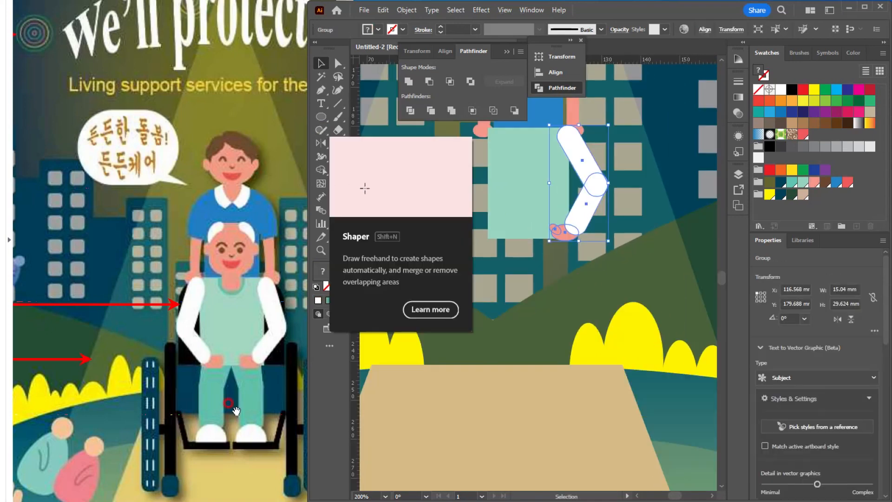
Step: Draw a bent six-point leg outline about 12.3 x 27.8 mm with the Pen tool, from the middle of the mint torso's lower edge
{"action": "left_click", "coordinate": [320, 90]}
{"action": "scroll", "coordinate": [525, 246], "scroll_direction": "up", "scroll_amount": 1}
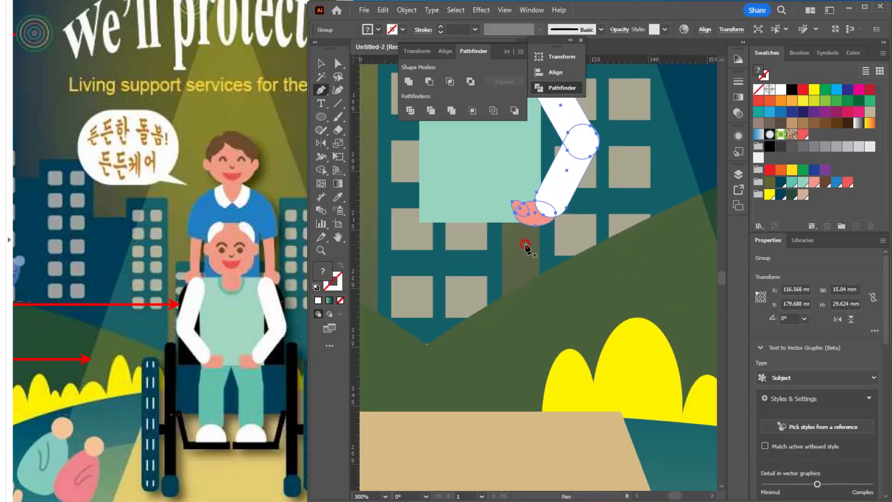
{"action": "left_click_drag", "start_coordinate": [525, 245], "coordinate": [534, 262]}
{"action": "left_click", "coordinate": [693, 299], "text": "ctrl"}
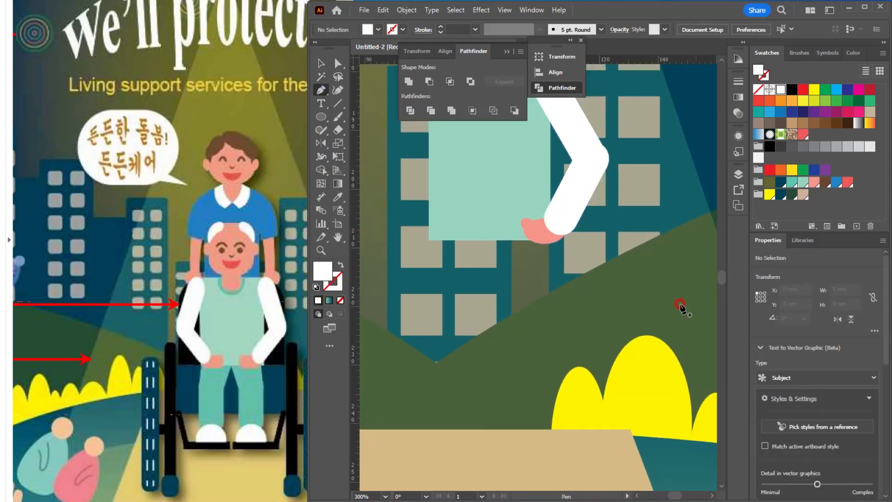
{"action": "left_click", "coordinate": [490, 240]}
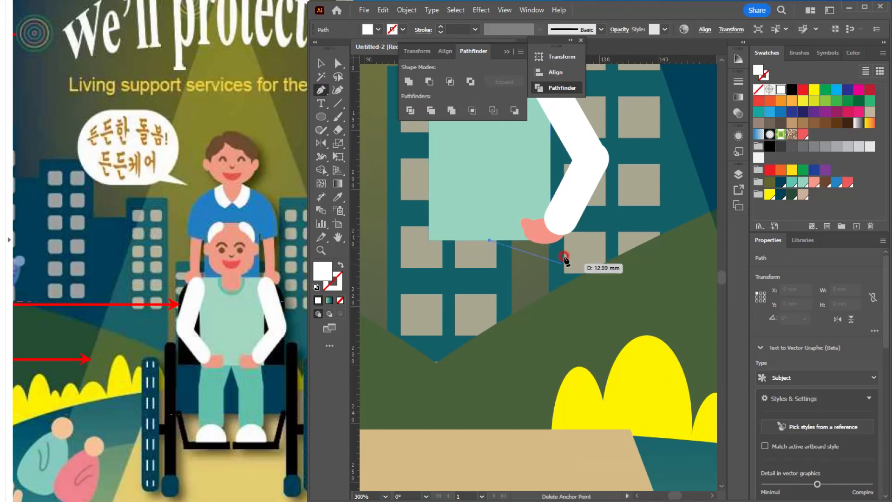
{"action": "left_click", "coordinate": [544, 240]}
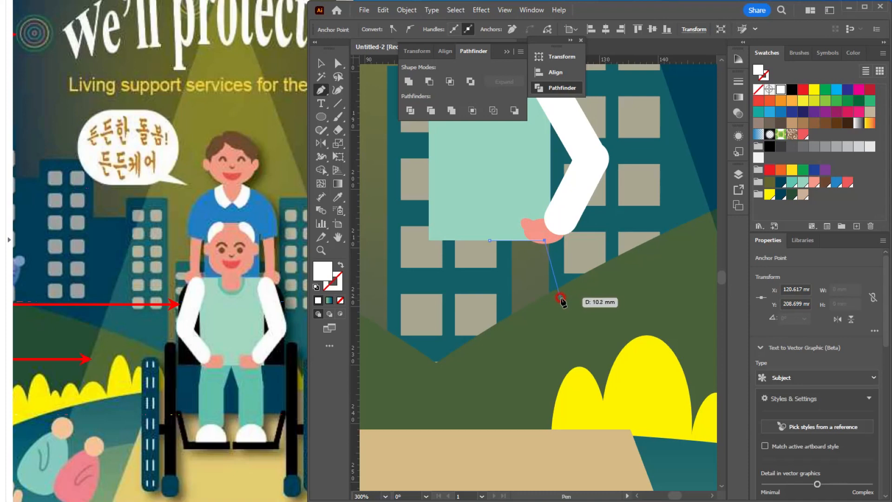
{"action": "left_click", "coordinate": [560, 292]}
{"action": "left_click_drag", "start_coordinate": [560, 327], "coordinate": [562, 403]}
{"action": "left_click", "coordinate": [562, 402]}
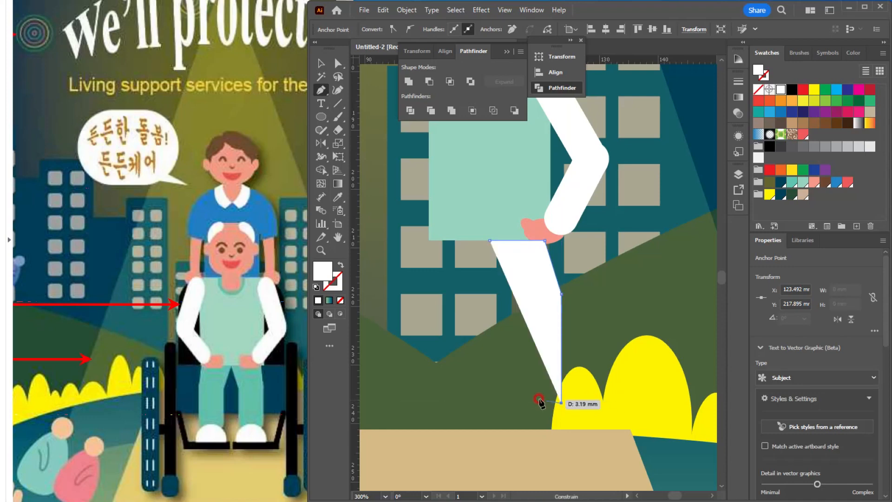
{"action": "left_click", "coordinate": [511, 402]}
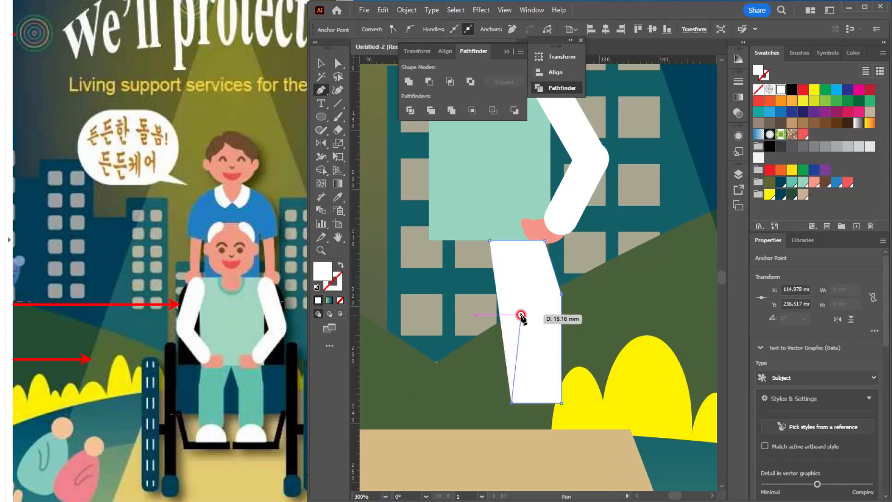
{"action": "left_click", "coordinate": [519, 306]}
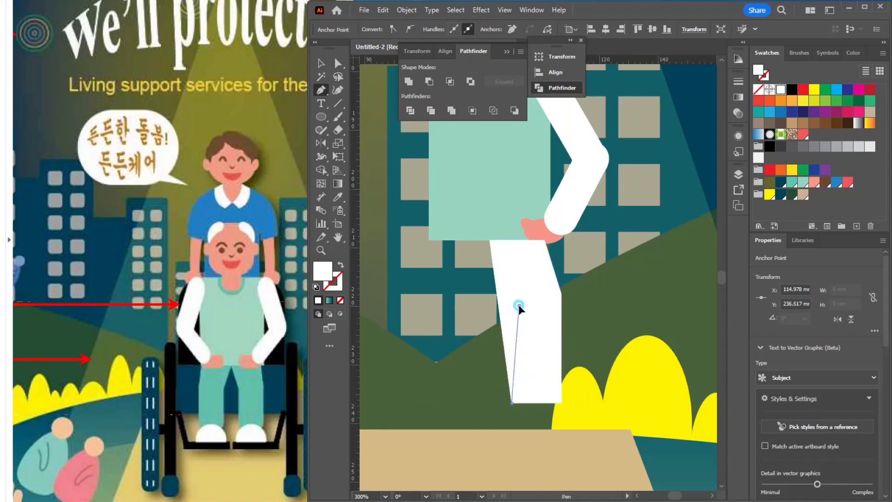
{"action": "left_click", "coordinate": [490, 239]}
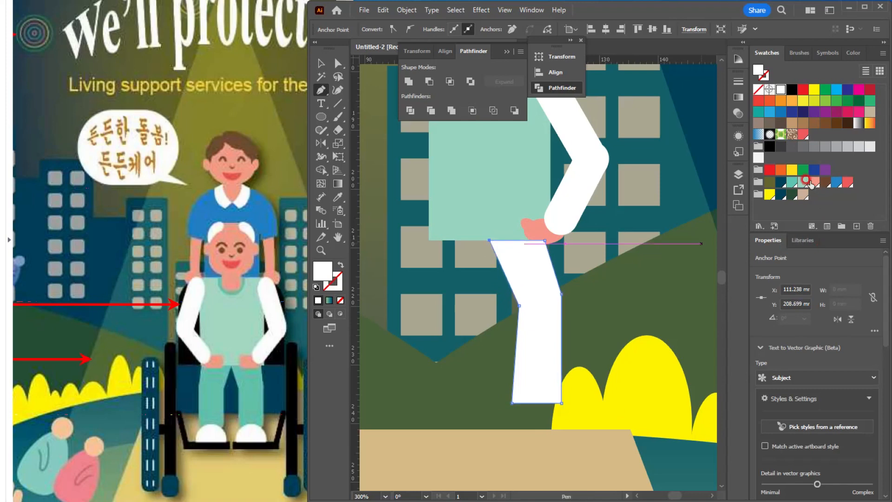
Step: Fill the seated person's leg with the teal-green swatch
{"action": "left_click", "coordinate": [789, 183]}
{"action": "key", "text": "v"}
{"action": "left_click", "coordinate": [557, 382]}
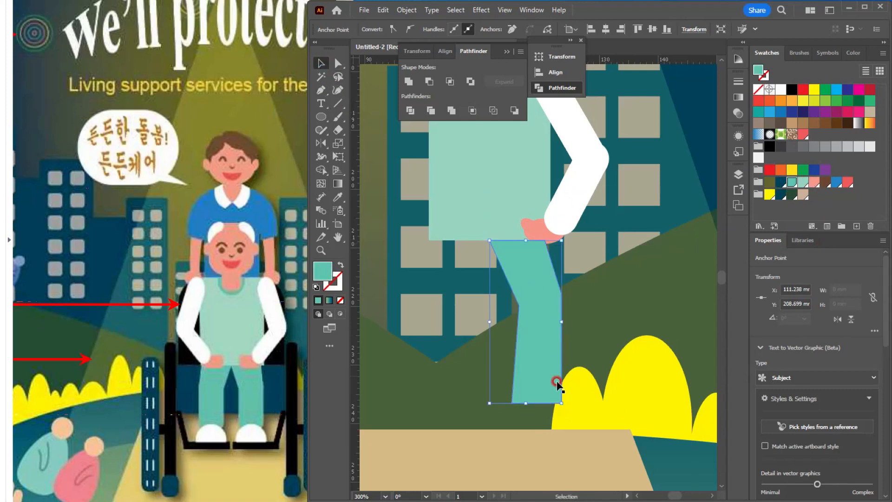
Step: Draw an ellipse about 9.7 x 6.4 mm over the lower end of the leg and fill it white for the shoe
{"action": "scroll", "coordinate": [541, 399], "scroll_direction": "up", "scroll_amount": 1}
{"action": "left_click", "coordinate": [323, 118]}
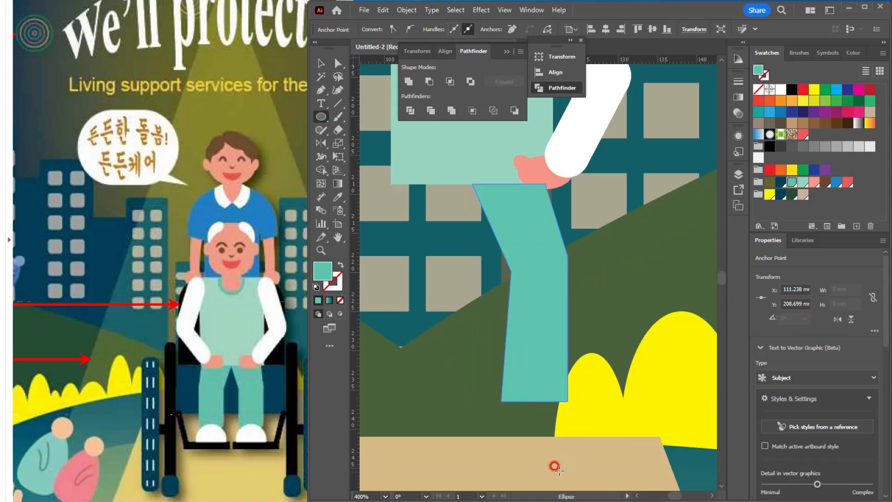
{"action": "left_click_drag", "start_coordinate": [534, 406], "coordinate": [571, 433]}
{"action": "left_click", "coordinate": [781, 89]}
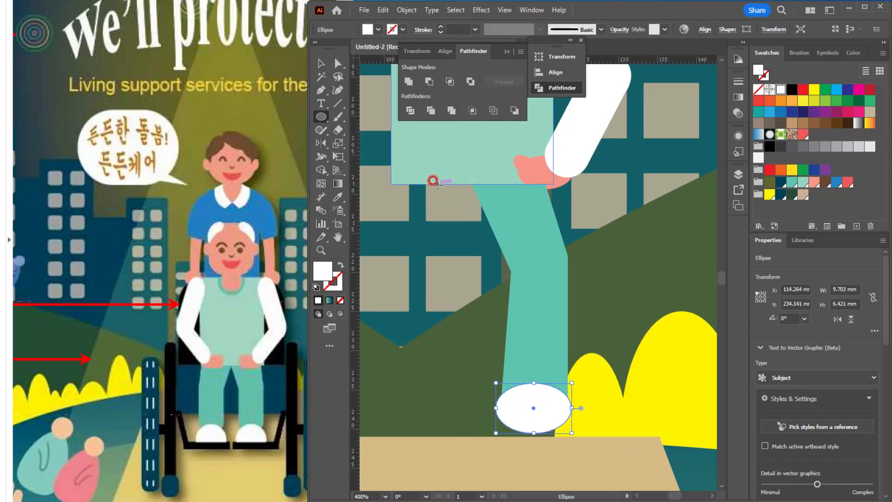
Step: Cut the white ellipse to its upper half and stretch it into a shoe about 10.0 x 5.4 mm
{"action": "key", "text": "a"}
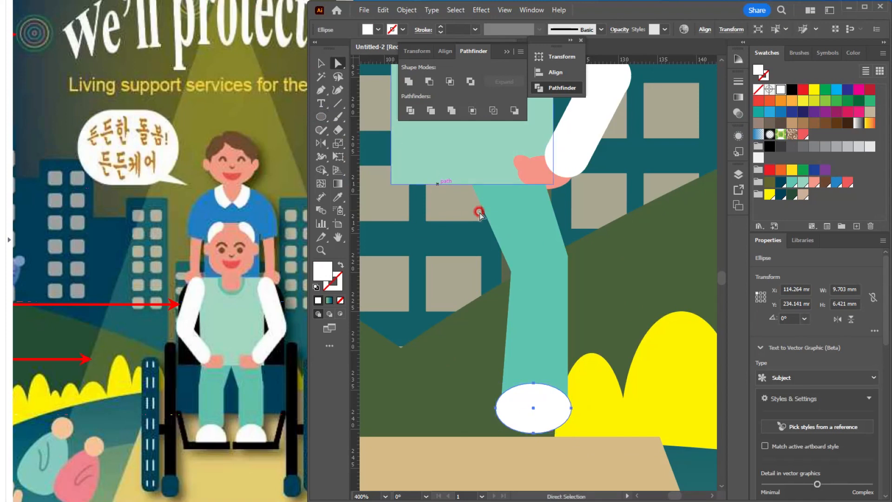
{"action": "left_click", "coordinate": [534, 432]}
{"action": "key", "text": "Delete"}
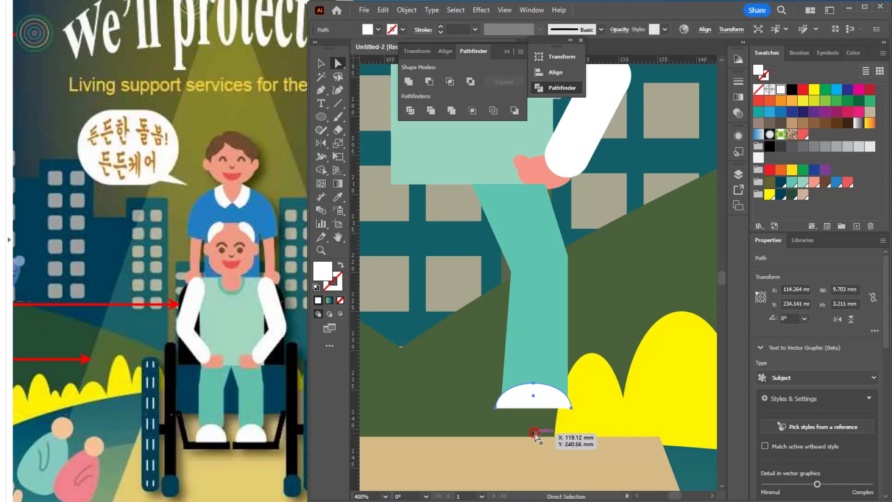
{"action": "left_click", "coordinate": [321, 59]}
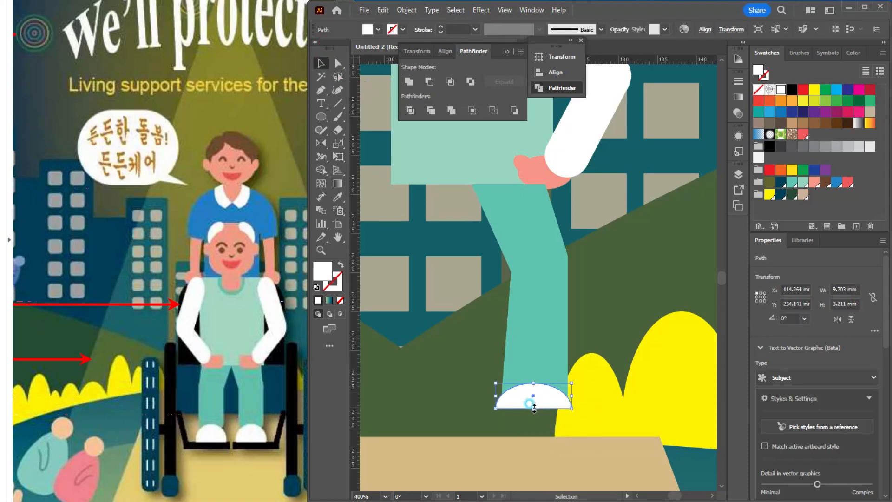
{"action": "left_click_drag", "start_coordinate": [534, 409], "coordinate": [574, 396]}
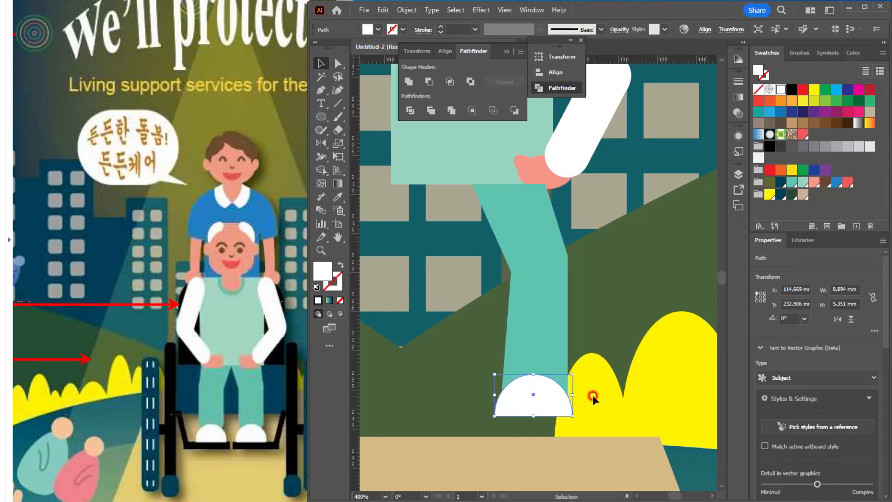
Step: Group the seated person's arm, leg and shoe together
{"action": "scroll", "coordinate": [591, 395], "scroll_direction": "down", "scroll_amount": 2}
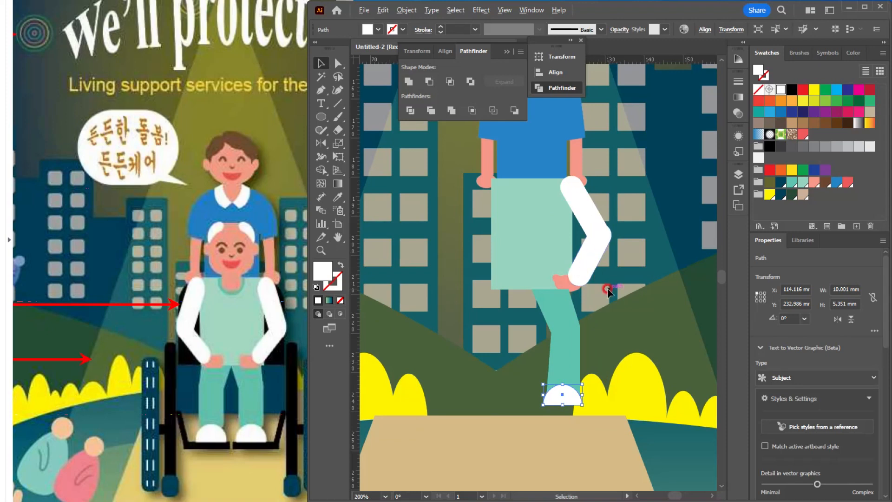
{"action": "left_click_drag", "start_coordinate": [570, 318], "coordinate": [525, 340]}
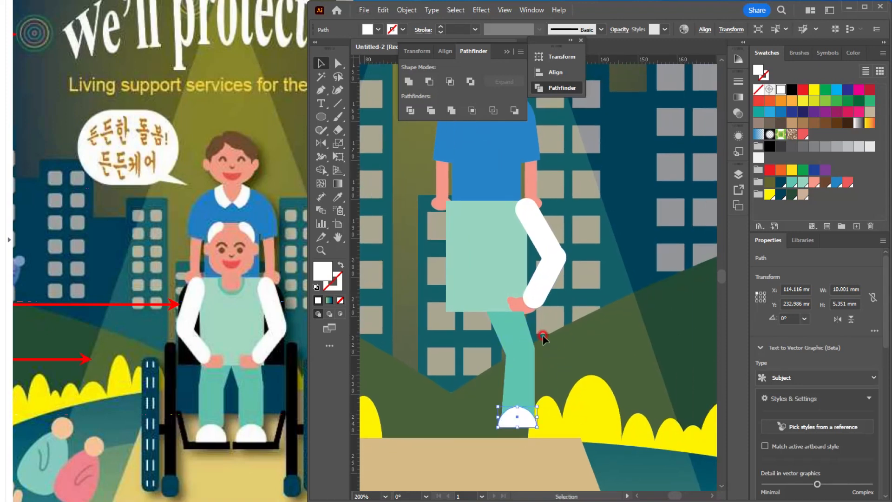
{"action": "scroll", "coordinate": [511, 299], "scroll_direction": "up", "scroll_amount": 3}
{"action": "left_click", "coordinate": [582, 342]}
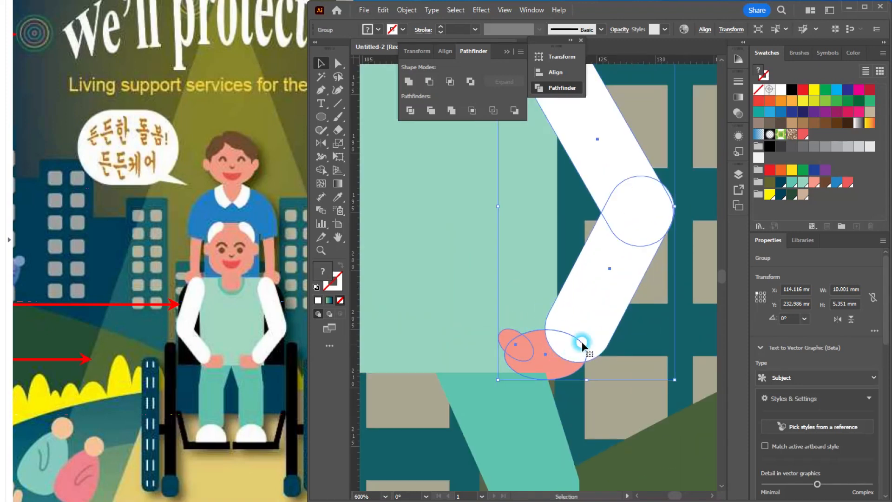
{"action": "scroll", "coordinate": [599, 291], "scroll_direction": "down", "scroll_amount": 2}
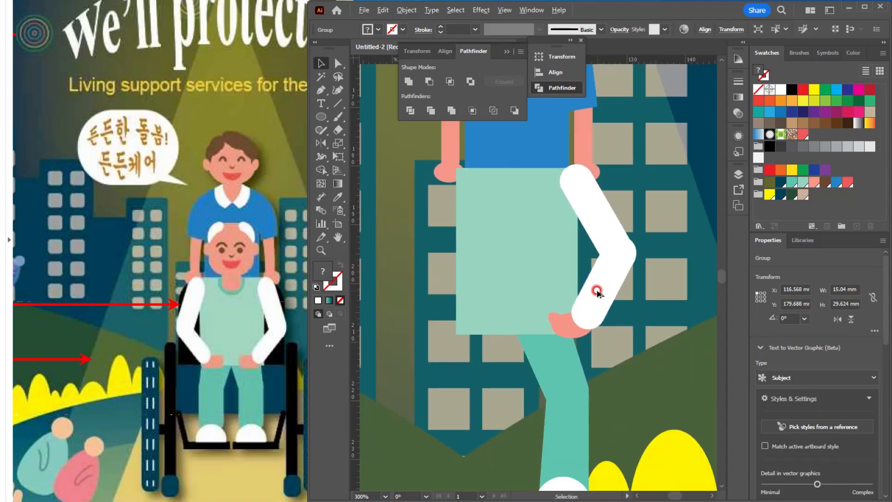
{"action": "left_click_drag", "start_coordinate": [588, 290], "coordinate": [578, 315]}
{"action": "scroll", "coordinate": [584, 255], "scroll_direction": "down", "scroll_amount": 1}
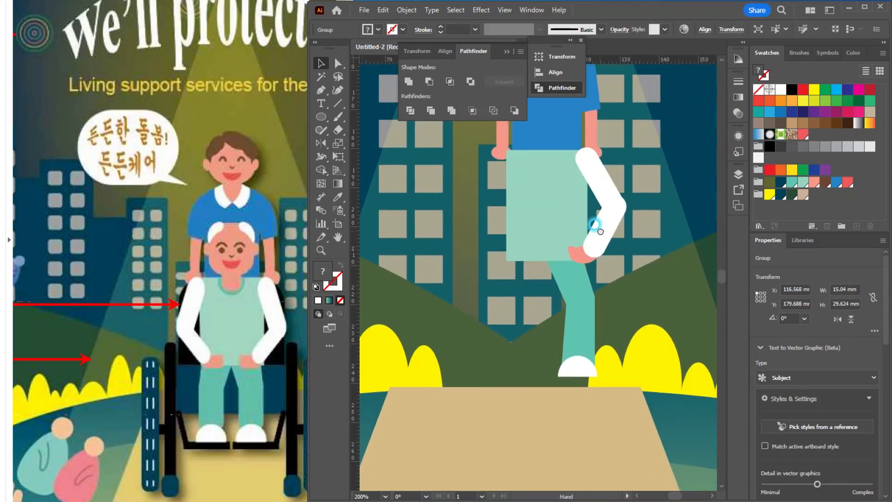
{"action": "left_click", "coordinate": [582, 369], "text": "shift"}
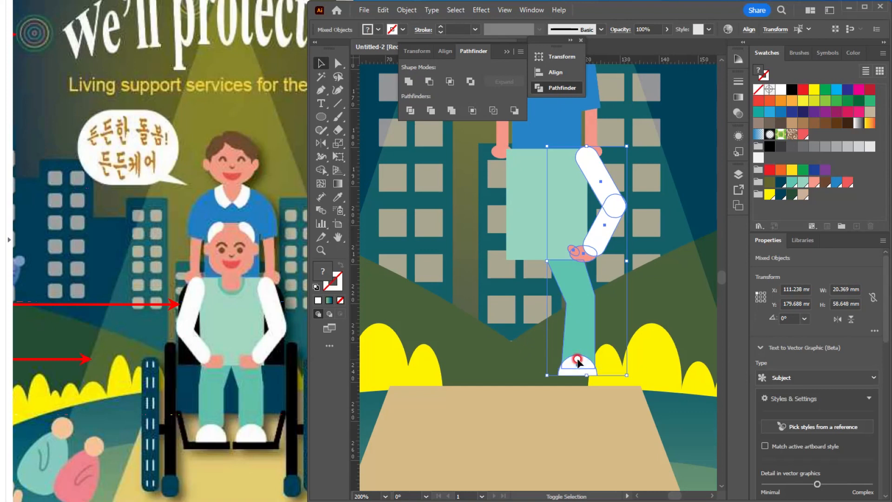
{"action": "key", "text": "ctrl+g"}
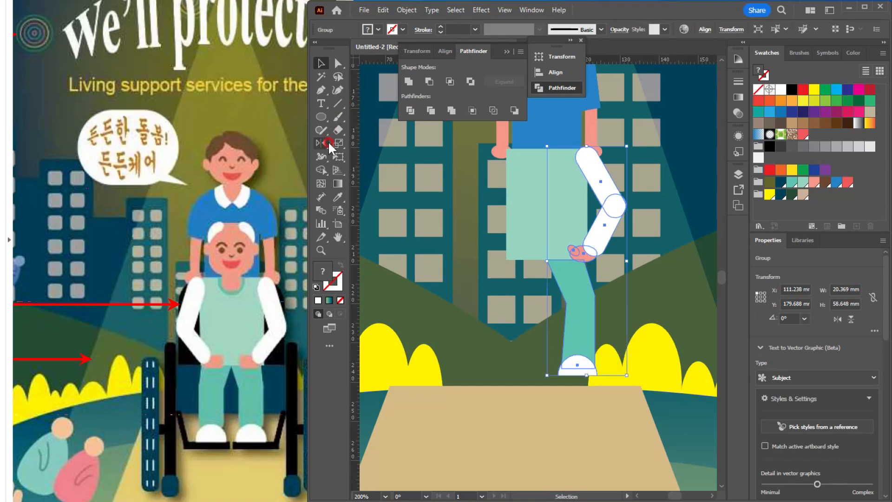
Step: Reflect a copy of the arm-and-leg group across the torso's vertical centre line to form the opposite arm and leg
{"action": "left_click", "coordinate": [328, 143]}
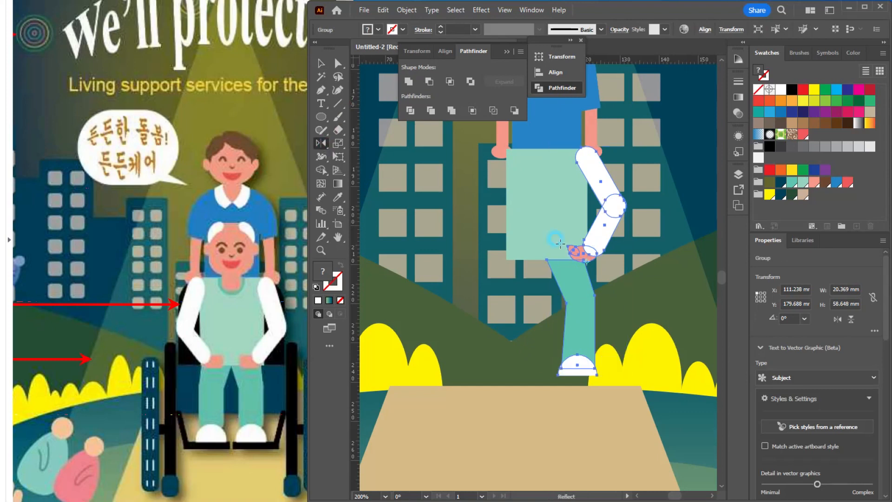
{"action": "left_click", "coordinate": [546, 149], "text": "alt"}
{"action": "left_click", "coordinate": [386, 316]}
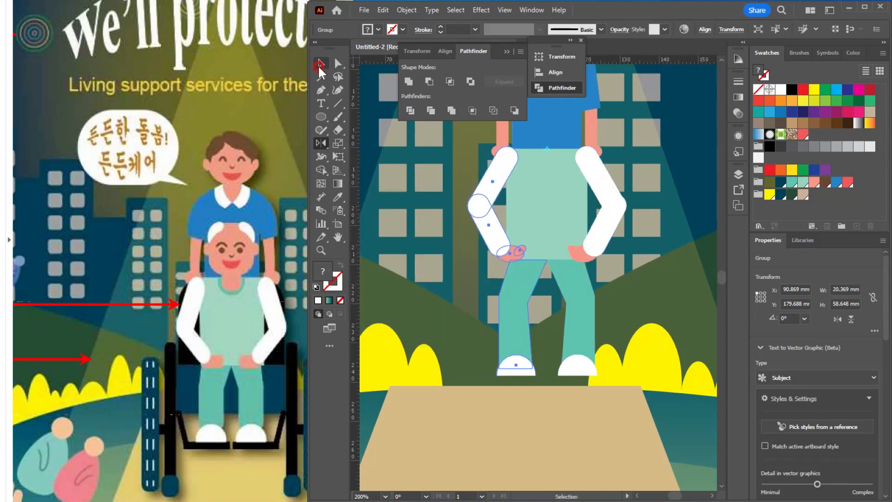
{"action": "left_click", "coordinate": [321, 64]}
{"action": "left_click", "coordinate": [428, 171]}
Step: Draw a salmon-pink rounded square about 14 x 14 mm centred on the blue shirt as the seated person's face, with more strongly rounded corners
{"action": "scroll", "coordinate": [657, 224], "scroll_direction": "down", "scroll_amount": 1}
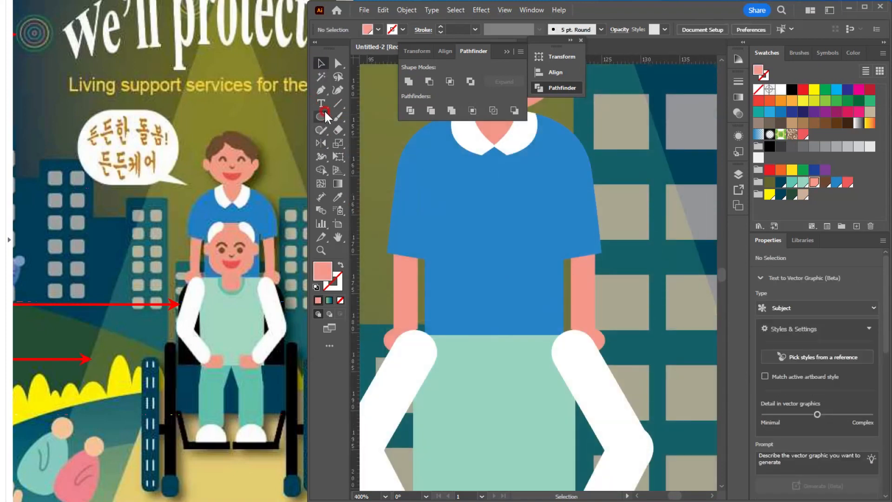
{"action": "left_click_drag", "start_coordinate": [324, 110], "coordinate": [365, 131]}
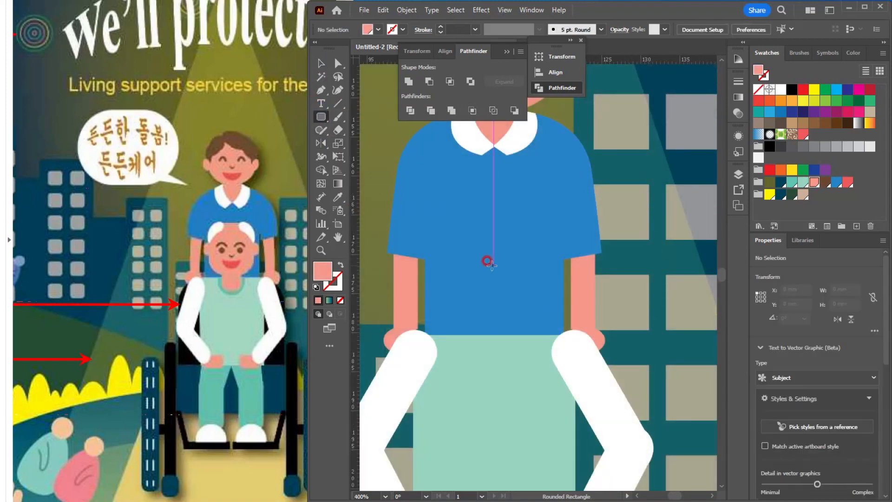
{"action": "left_click_drag", "start_coordinate": [492, 265], "coordinate": [548, 320]}
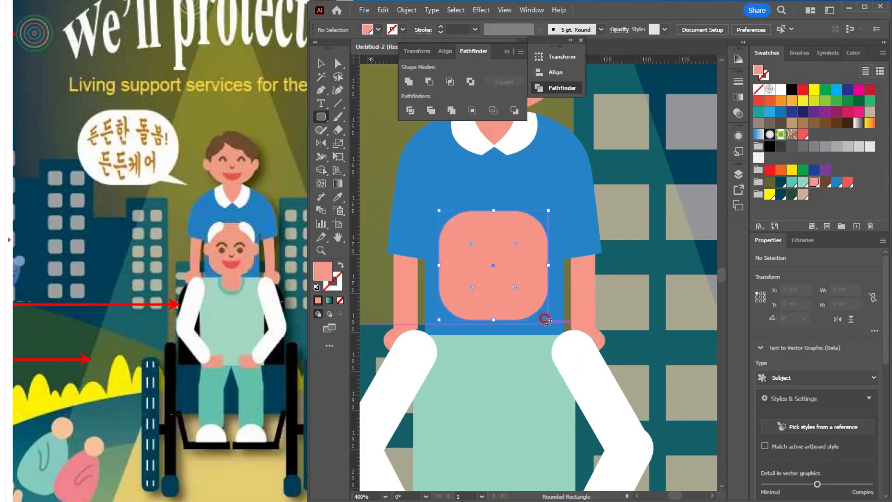
{"action": "left_click_drag", "start_coordinate": [471, 290], "coordinate": [484, 279]}
Step: Copy the caregiver's 5.9 x 9.7 mm neck shape straight down so it joins the seated person's face to the mint torso
{"action": "left_click", "coordinate": [320, 64]}
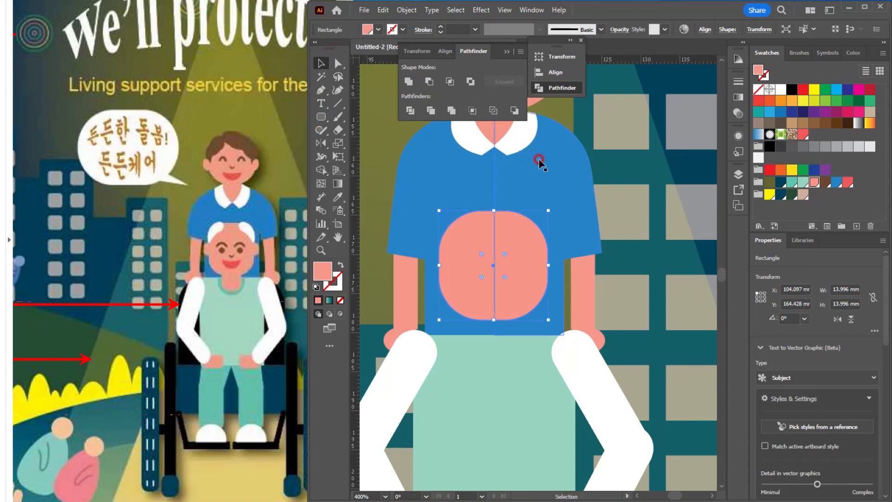
{"action": "left_click_drag", "start_coordinate": [537, 163], "coordinate": [519, 243]}
{"action": "left_click", "coordinate": [498, 211]}
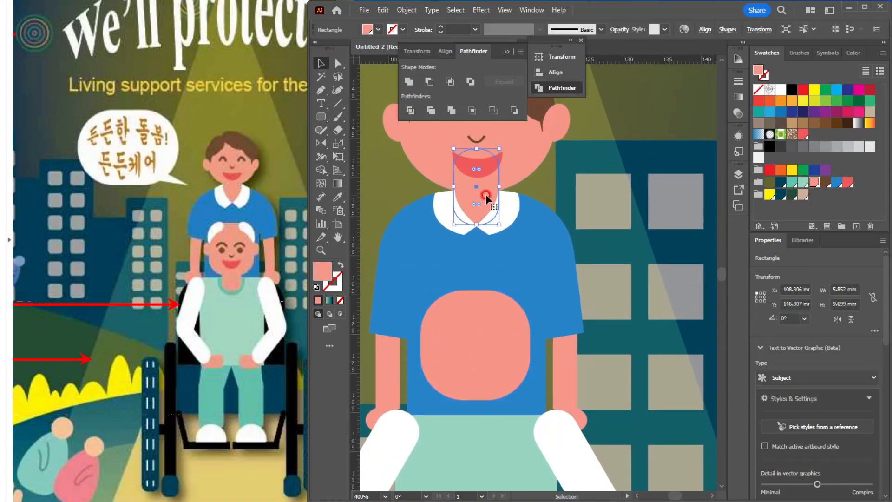
{"action": "left_click_drag", "start_coordinate": [486, 193], "coordinate": [497, 213]}
{"action": "key", "text": "ctrl+z"}
{"action": "scroll", "coordinate": [486, 428], "scroll_direction": "up", "scroll_amount": 2}
{"action": "left_click_drag", "start_coordinate": [496, 253], "coordinate": [509, 333]}
{"action": "scroll", "coordinate": [497, 285], "scroll_direction": "down", "scroll_amount": 3}
Step: Copy the caregiver's eyes, nose and mouth down onto the seated person's face, centred horizontally
{"action": "left_click", "coordinate": [470, 175]}
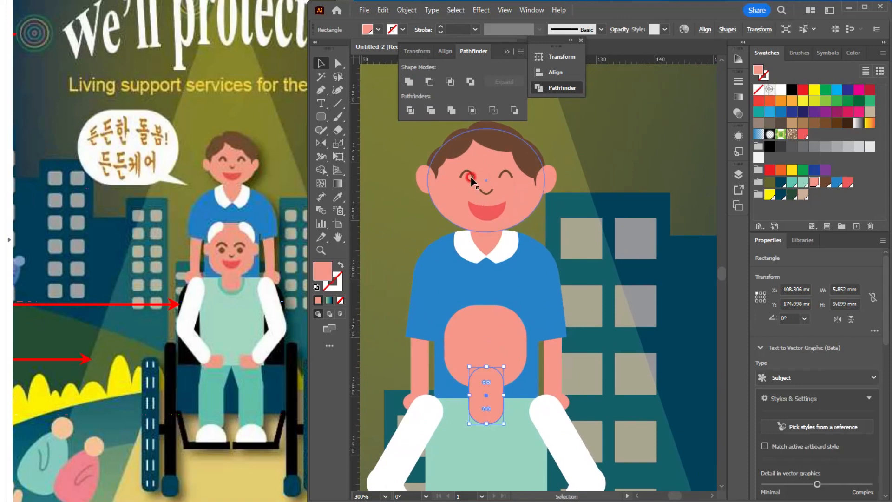
{"action": "left_click", "coordinate": [504, 173], "text": "shift"}
{"action": "left_click", "coordinate": [500, 189], "text": "shift"}
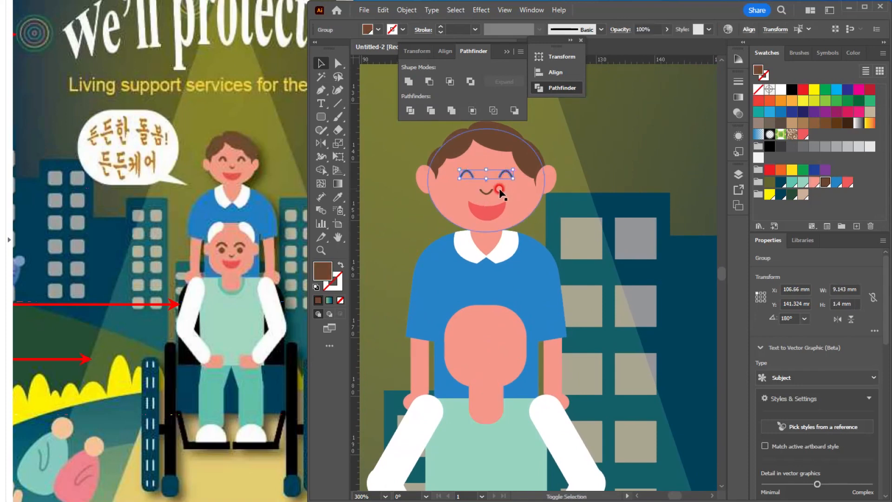
{"action": "left_click", "coordinate": [487, 193], "text": "shift"}
{"action": "left_click", "coordinate": [485, 212], "text": "shift"}
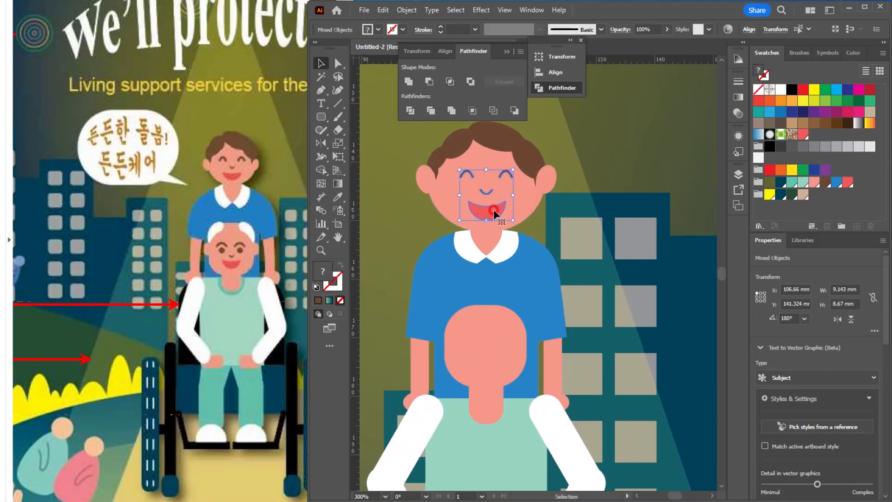
{"action": "left_click_drag", "start_coordinate": [490, 219], "coordinate": [495, 368]}
{"action": "scroll", "coordinate": [490, 372], "scroll_direction": "up", "scroll_amount": 2}
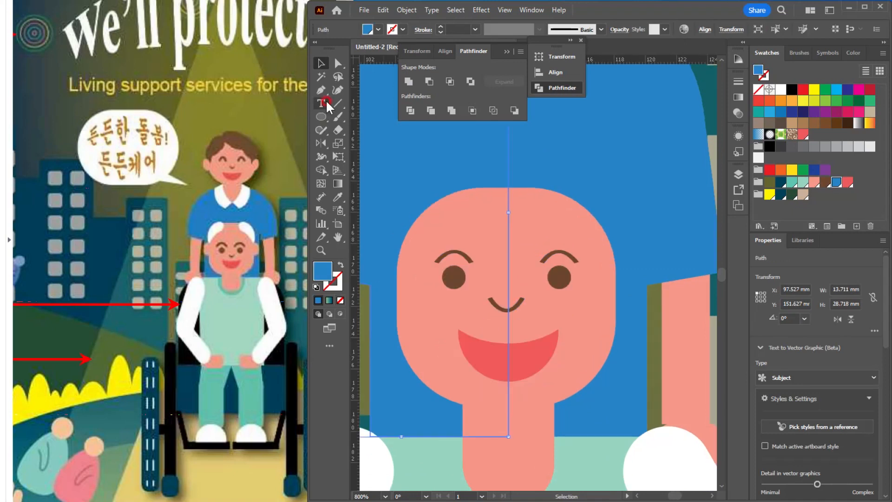
Step: Draw a curved hair tuft with the Pen tool along one upper corner of the seated person's face and fill it white
{"action": "key", "text": "p"}
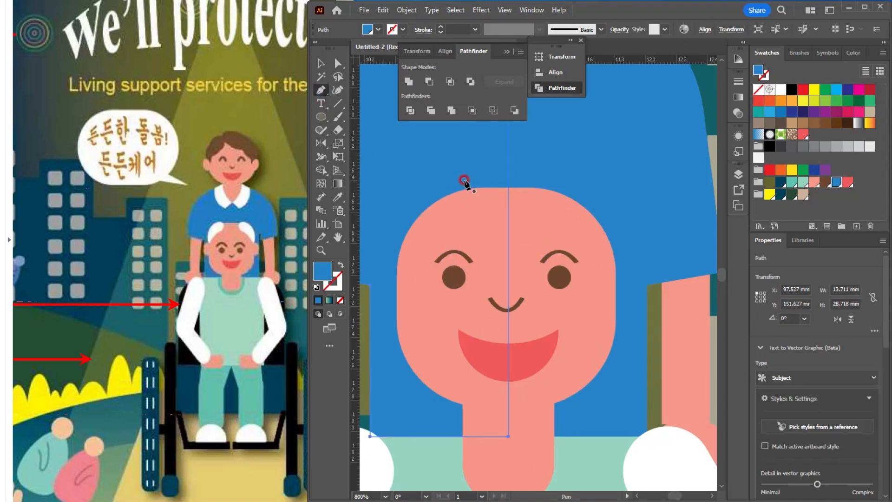
{"action": "left_click", "coordinate": [466, 179]}
{"action": "left_click_drag", "start_coordinate": [439, 224], "coordinate": [447, 222]}
{"action": "left_click_drag", "start_coordinate": [402, 272], "coordinate": [397, 295]}
{"action": "left_click", "coordinate": [401, 273]}
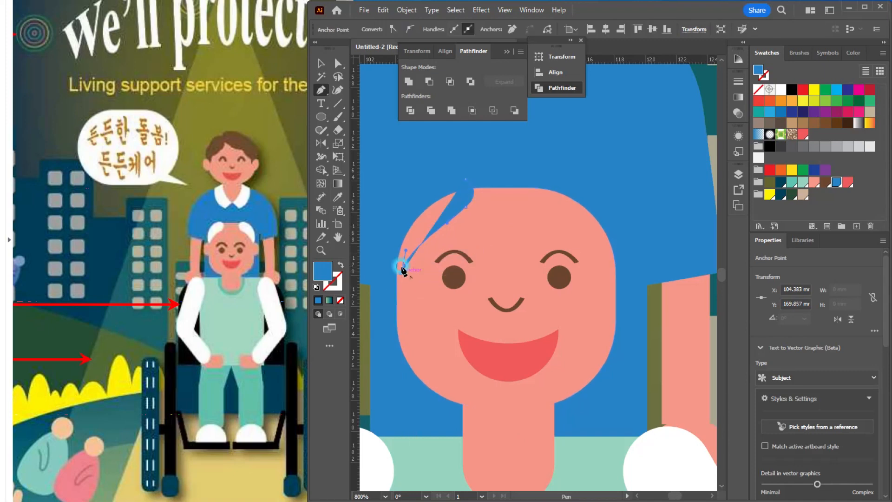
{"action": "left_click_drag", "start_coordinate": [466, 179], "coordinate": [548, 195]}
{"action": "left_click", "coordinate": [780, 89]}
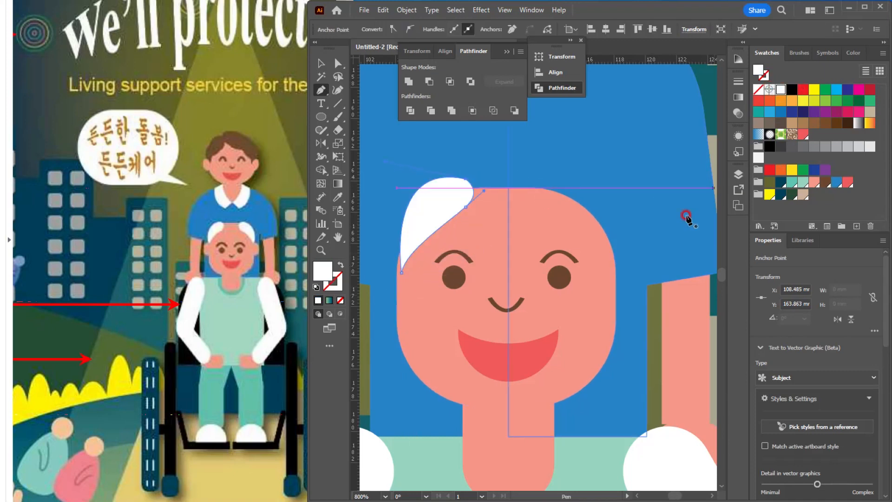
Step: Shift the white hair tuft slightly upward and rotate it about 4° to follow the edge of the head
{"action": "left_click", "coordinate": [320, 62]}
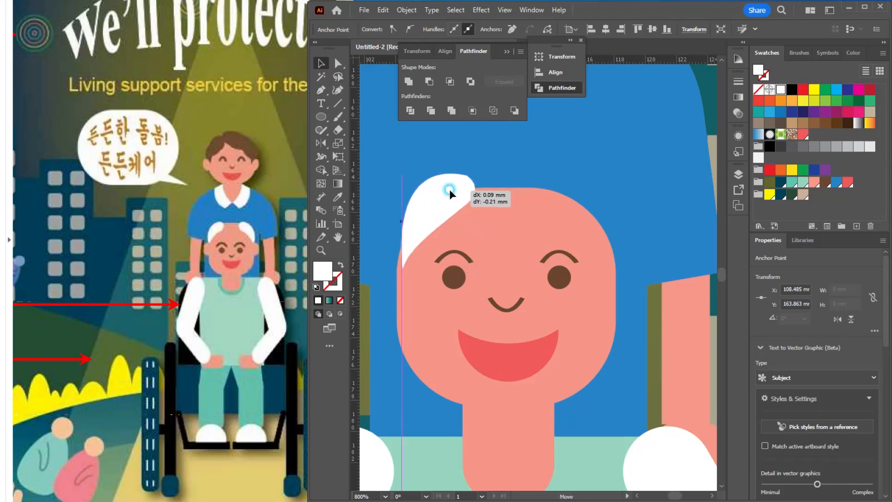
{"action": "left_click", "coordinate": [449, 189]}
{"action": "left_click_drag", "start_coordinate": [475, 169], "coordinate": [485, 176]}
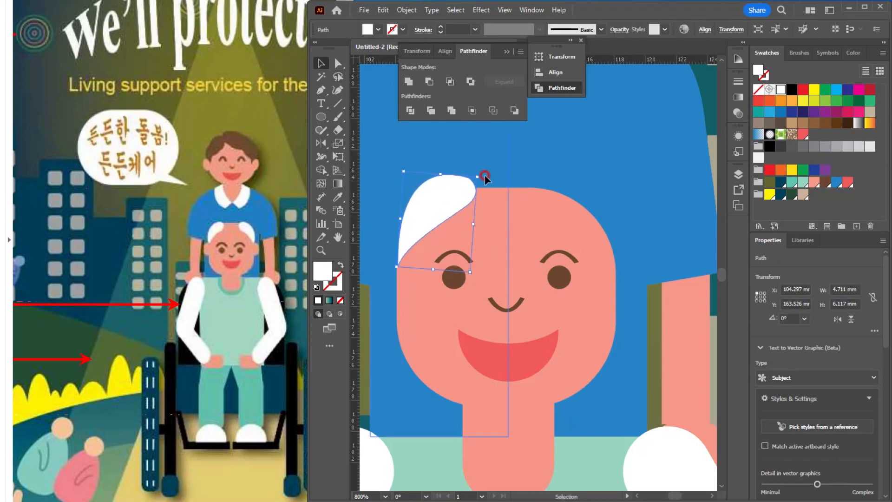
Step: Copy the caregiver's ear down to the side of the seated person's face, below the white hair tuft
{"action": "scroll", "coordinate": [504, 177], "scroll_direction": "down", "scroll_amount": 2}
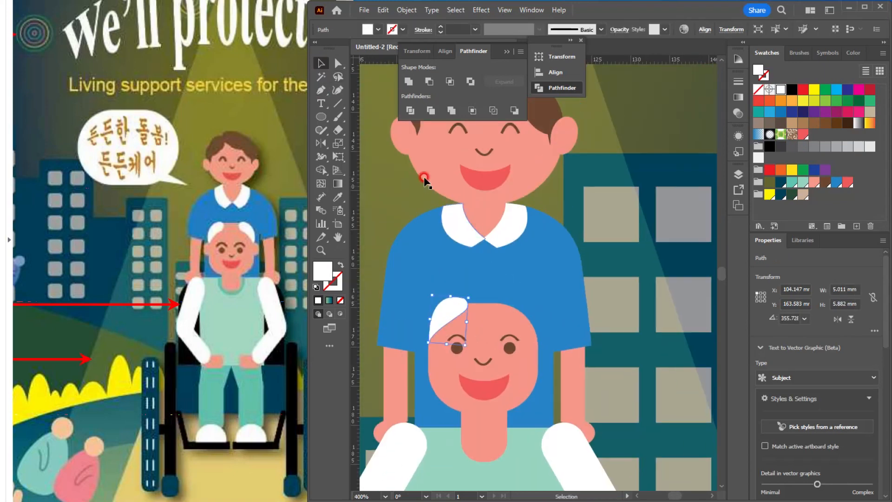
{"action": "left_click_drag", "start_coordinate": [399, 140], "coordinate": [420, 364]}
{"action": "scroll", "coordinate": [446, 340], "scroll_direction": "up", "scroll_amount": 3}
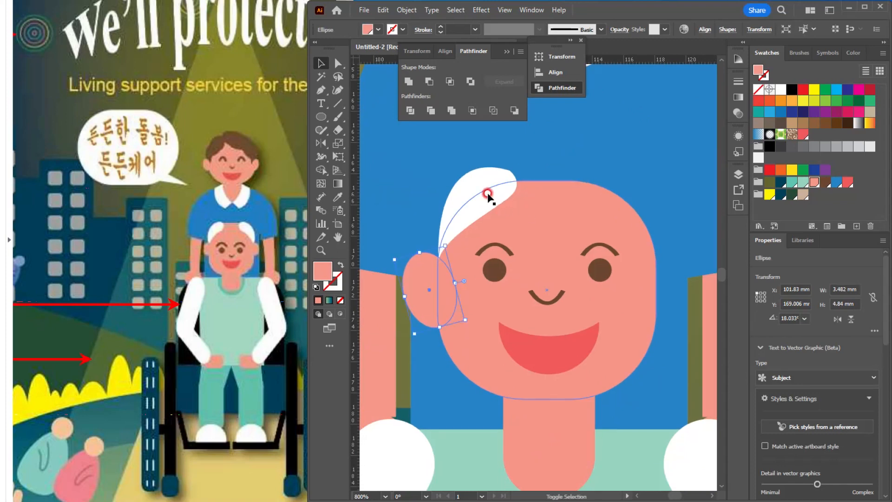
Step: Reflect a copy of the seated person's ear and hair tuft across the vertical axis through the nose
{"action": "left_click", "coordinate": [487, 194], "text": "shift"}
{"action": "left_click", "coordinate": [321, 144]}
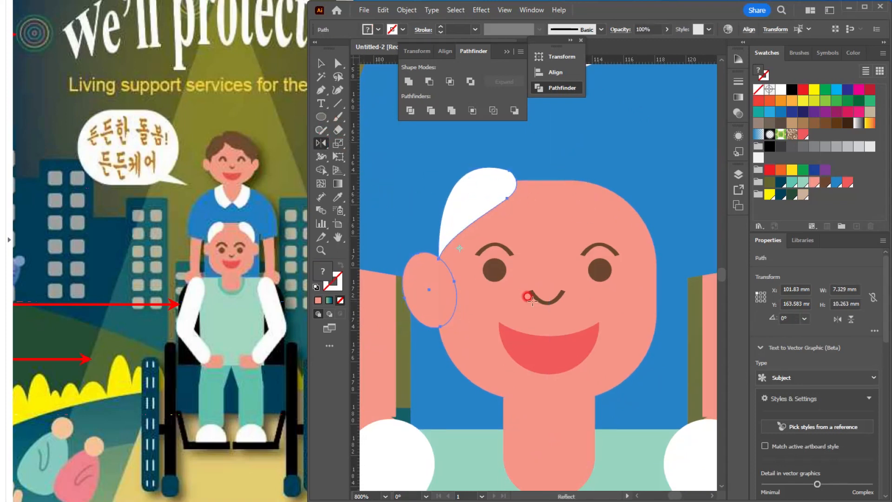
{"action": "left_click", "coordinate": [547, 304], "text": "alt"}
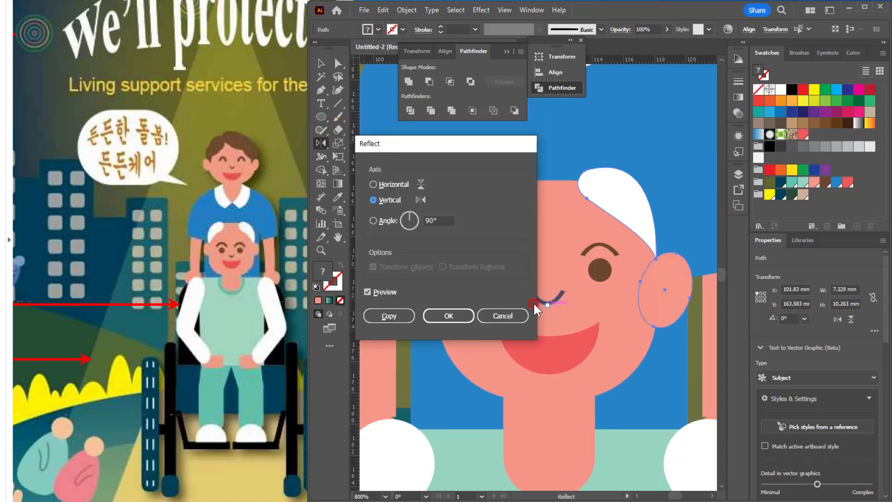
{"action": "left_click", "coordinate": [389, 316]}
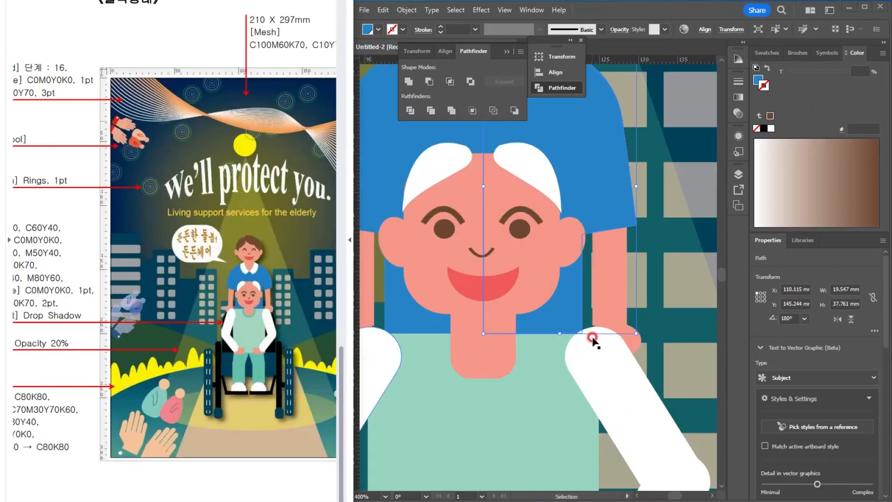
Step: Round the corners of the seated person's neck further so its lower end is nearly semicircular
{"action": "left_click", "coordinate": [573, 313]}
{"action": "scroll", "coordinate": [586, 312], "scroll_direction": "down", "scroll_amount": 2}
{"action": "left_click_drag", "start_coordinate": [541, 373], "coordinate": [519, 344]}
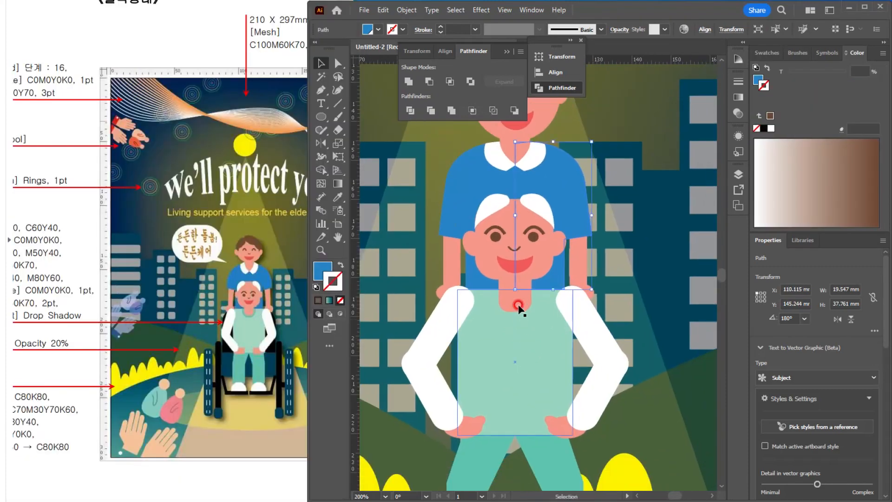
{"action": "scroll", "coordinate": [518, 305], "scroll_direction": "up", "scroll_amount": 4}
{"action": "left_click", "coordinate": [515, 296]}
{"action": "scroll", "coordinate": [539, 350], "scroll_direction": "down", "scroll_amount": 1}
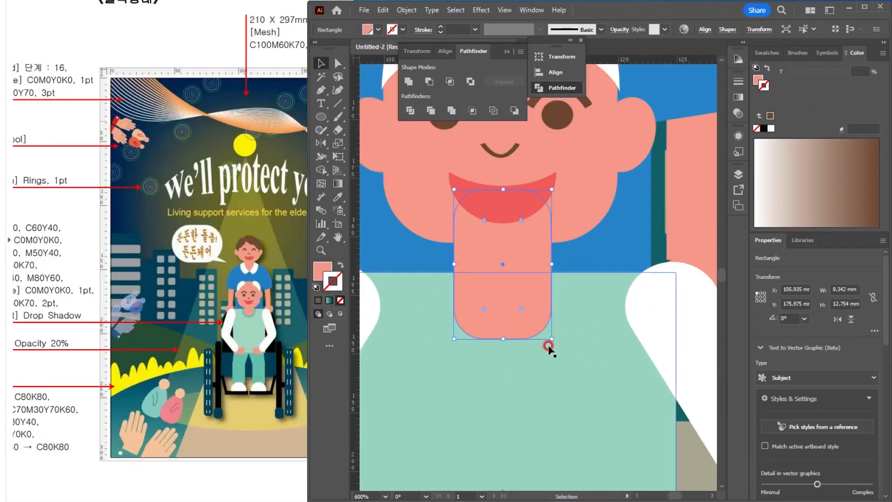
{"action": "left_click", "coordinate": [509, 305]}
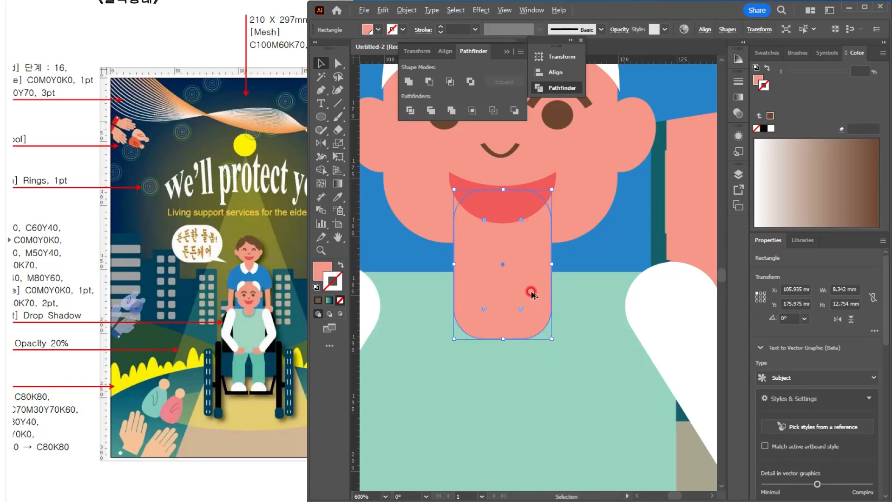
{"action": "scroll", "coordinate": [531, 294], "scroll_direction": "up", "scroll_amount": 1}
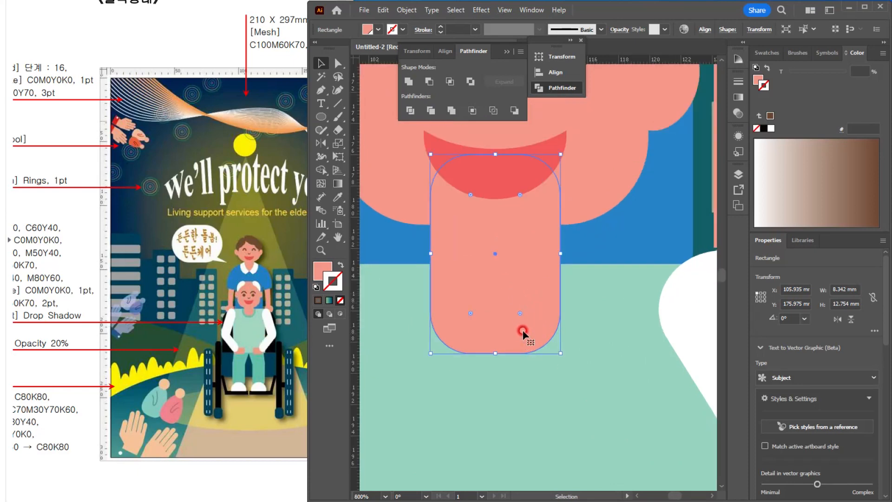
{"action": "mouse_move", "coordinate": [521, 312]}
{"action": "left_mouse_down"}
{"action": "mouse_move", "coordinate": [497, 298]}
{"action": "mouse_move", "coordinate": [510, 307]}
{"action": "left_mouse_up"}
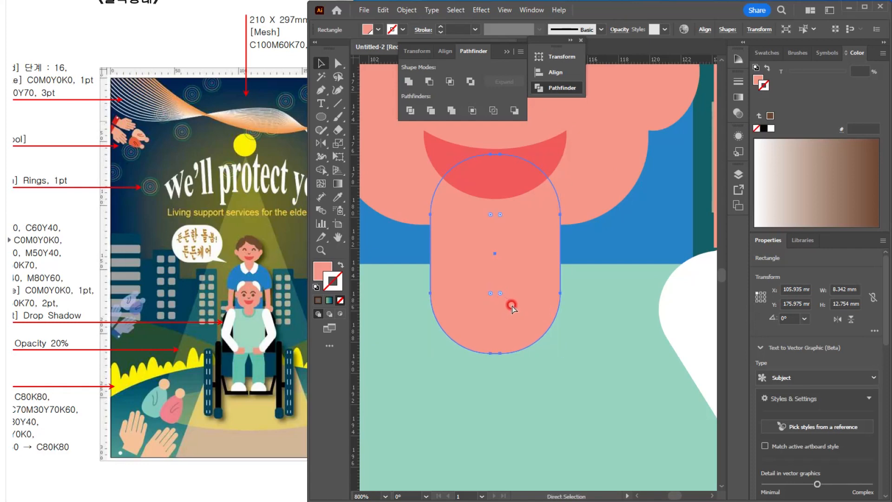
Step: Enlarge a copy of the neck behind the original to about 9.1 x 13.9 mm and fill it teal as the shirt's neckline
{"action": "key", "text": "v"}
{"action": "left_click", "coordinate": [558, 310]}
{"action": "left_click_drag", "start_coordinate": [561, 154], "coordinate": [576, 142]}
{"action": "left_click", "coordinate": [766, 79]}
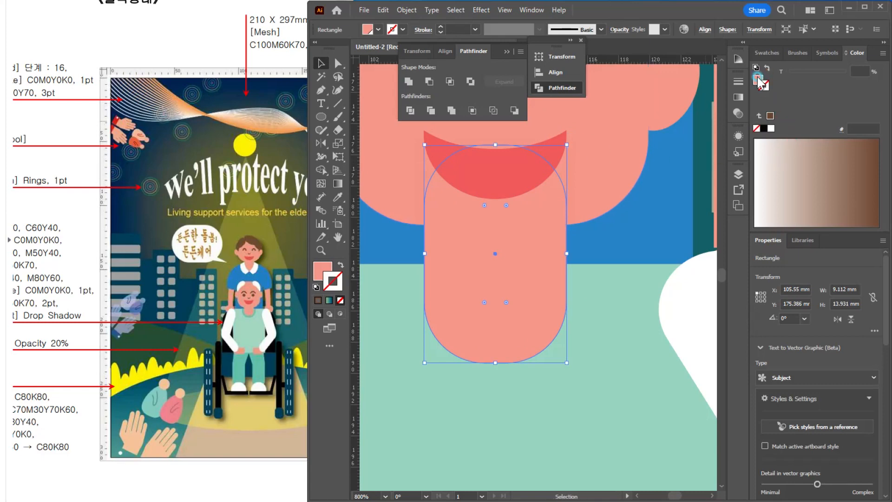
{"action": "left_click", "coordinate": [758, 78]}
{"action": "left_click", "coordinate": [767, 53]}
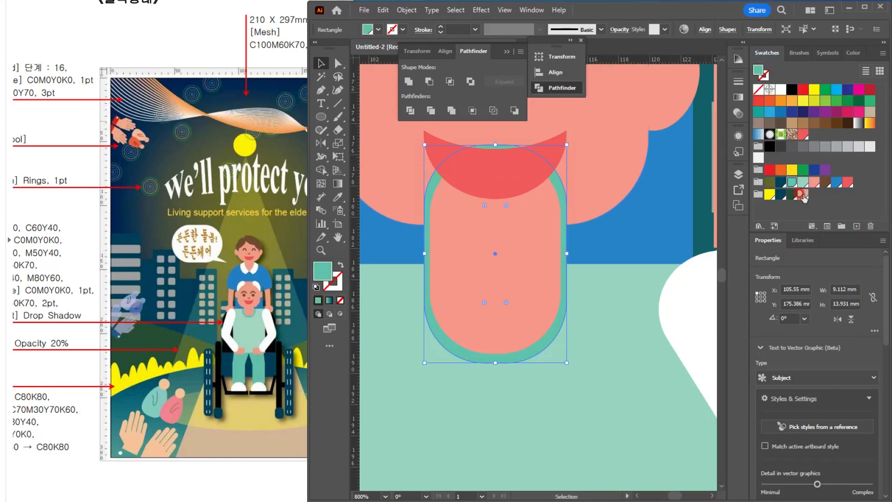
Step: Delete the two uppermost anchor points of the teal neckline shape to leave an open U shape around the neck
{"action": "left_click", "coordinate": [629, 233]}
{"action": "left_click", "coordinate": [518, 358]}
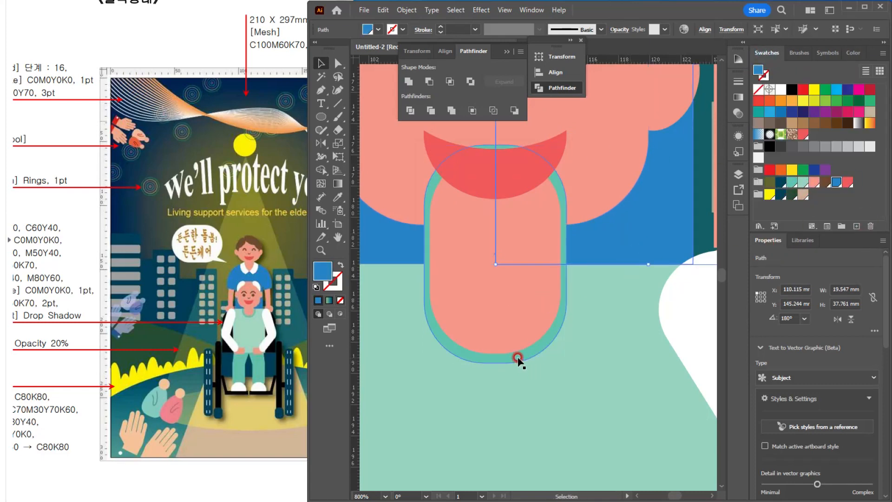
{"action": "left_click", "coordinate": [519, 358]}
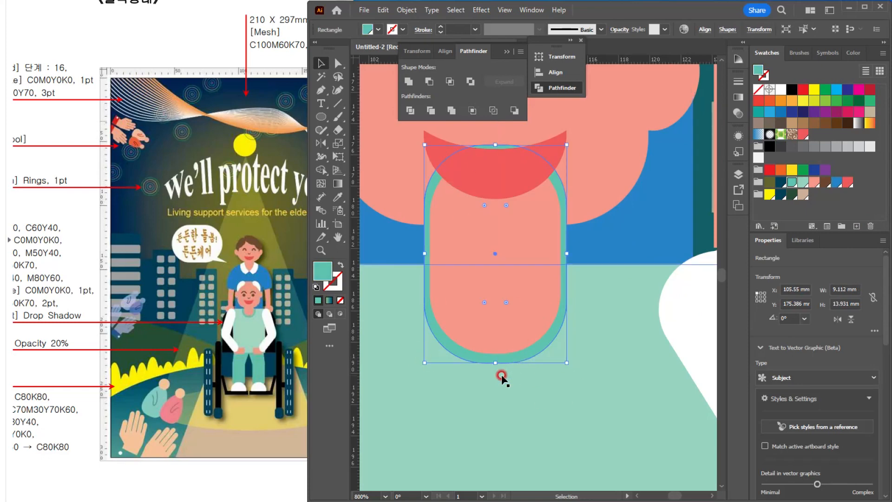
{"action": "left_click", "coordinate": [336, 69]}
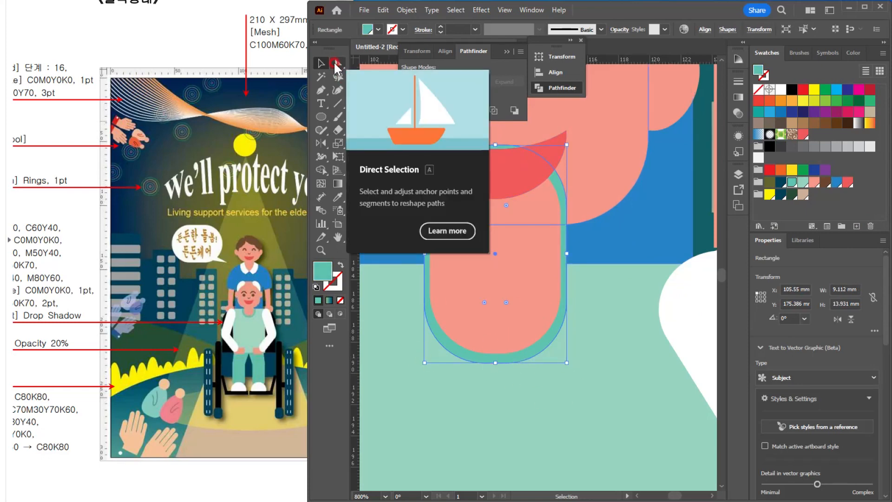
{"action": "left_click", "coordinate": [517, 151]}
{"action": "scroll", "coordinate": [518, 151], "scroll_direction": "up", "scroll_amount": 1}
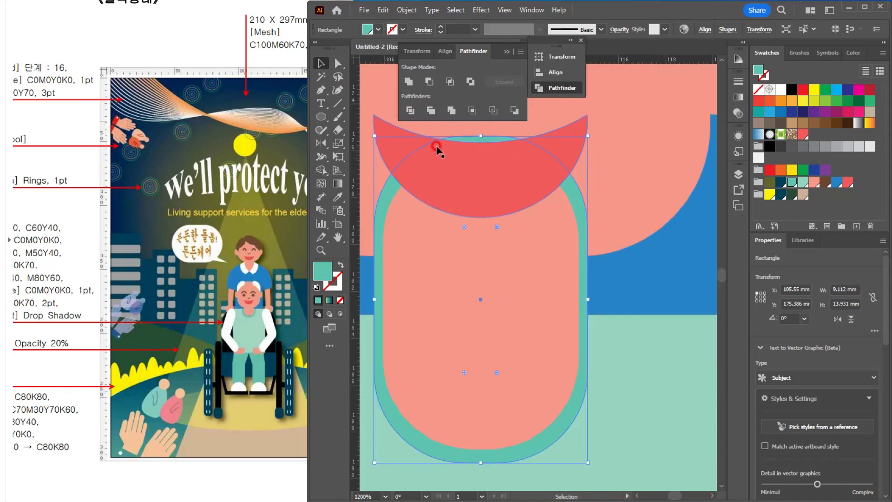
{"action": "left_click", "coordinate": [337, 63]}
{"action": "left_click", "coordinate": [497, 135]}
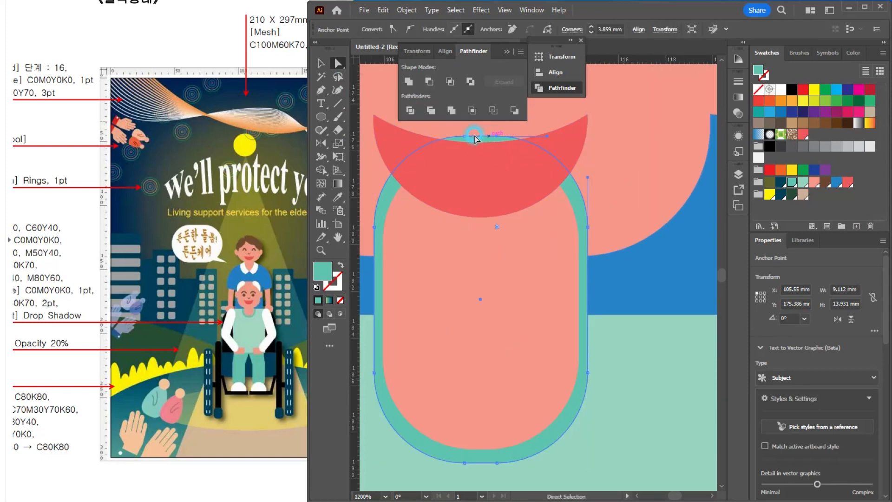
{"action": "left_click", "coordinate": [464, 135], "text": "shift"}
{"action": "key", "text": "Delete"}
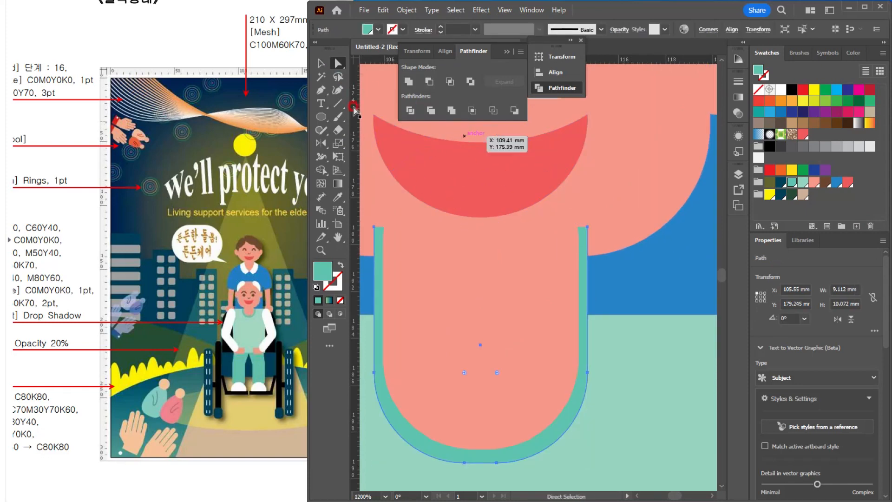
Step: Move the two upper ends of the teal neckline down about 3.8 mm to the upper edge of the mint shirt
{"action": "left_click", "coordinate": [374, 227]}
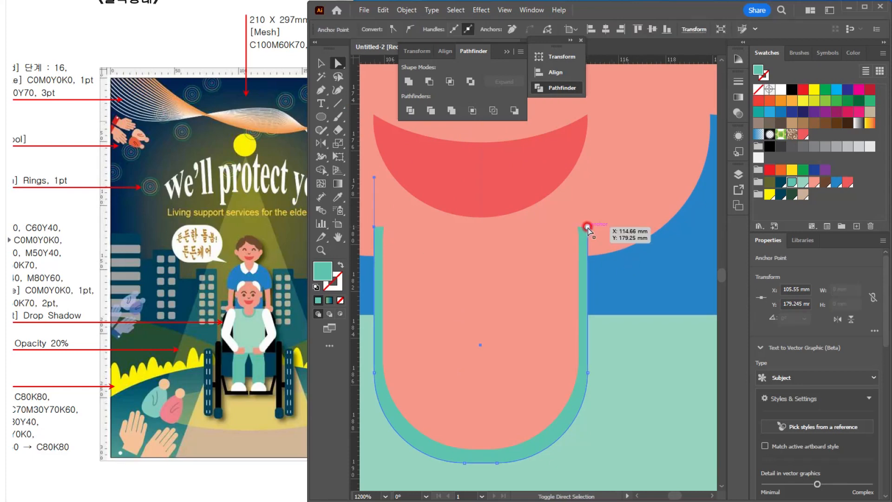
{"action": "left_click", "coordinate": [587, 227], "text": "shift"}
{"action": "left_click_drag", "start_coordinate": [587, 227], "coordinate": [589, 265]}
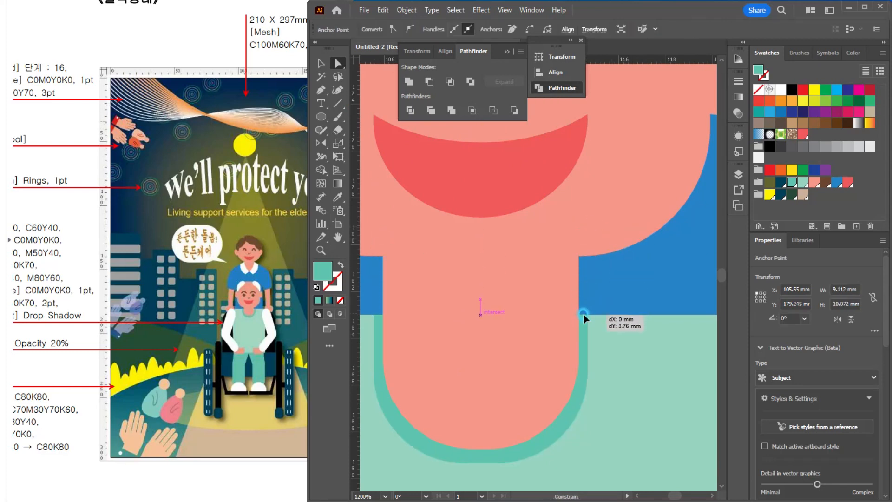
{"action": "left_click_drag", "start_coordinate": [583, 313], "coordinate": [584, 314]}
{"action": "left_click", "coordinate": [321, 63]}
{"action": "left_click", "coordinate": [675, 277]}
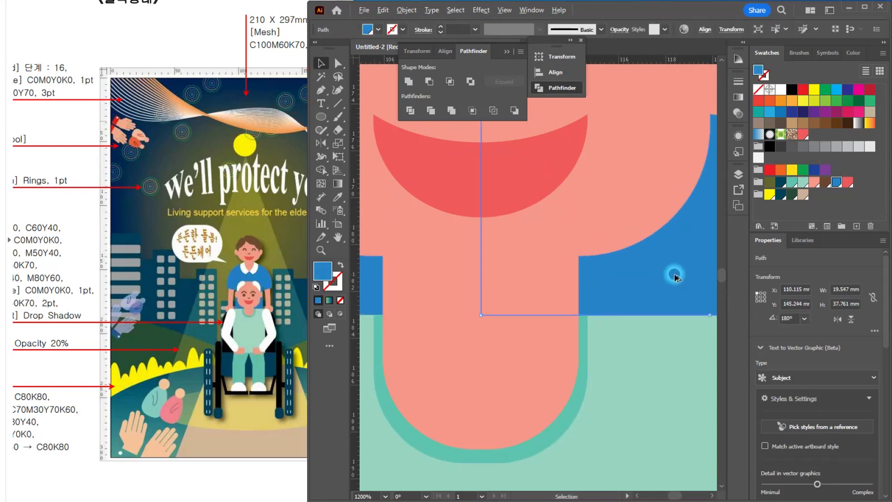
Step: Compare the seated figure with the reference poster and examine how the wheelchair is built around the person
{"action": "scroll", "coordinate": [675, 278], "scroll_direction": "down", "scroll_amount": 3}
{"action": "left_click", "coordinate": [630, 333]}
{"action": "left_click_drag", "start_coordinate": [648, 314], "coordinate": [650, 315]}
{"action": "left_click", "coordinate": [694, 265]}
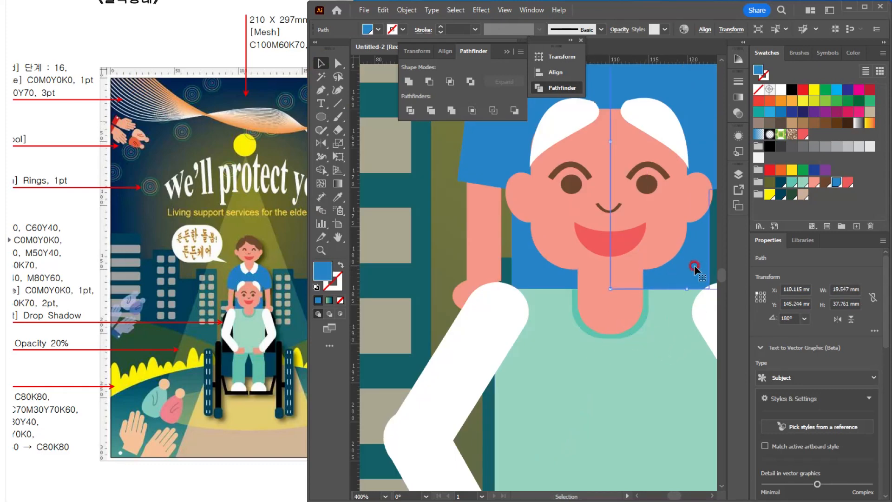
{"action": "scroll", "coordinate": [694, 265], "scroll_direction": "down", "scroll_amount": 2}
{"action": "left_click_drag", "start_coordinate": [701, 338], "coordinate": [460, 270]}
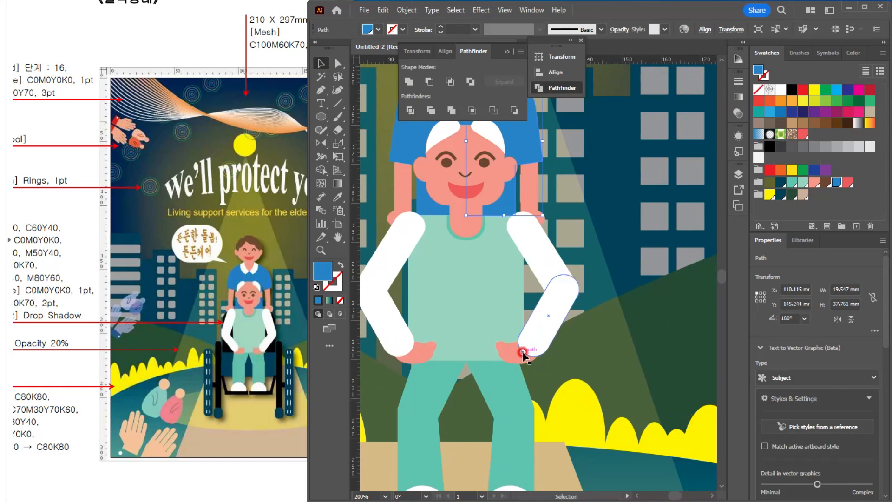
{"action": "left_click", "coordinate": [260, 366]}
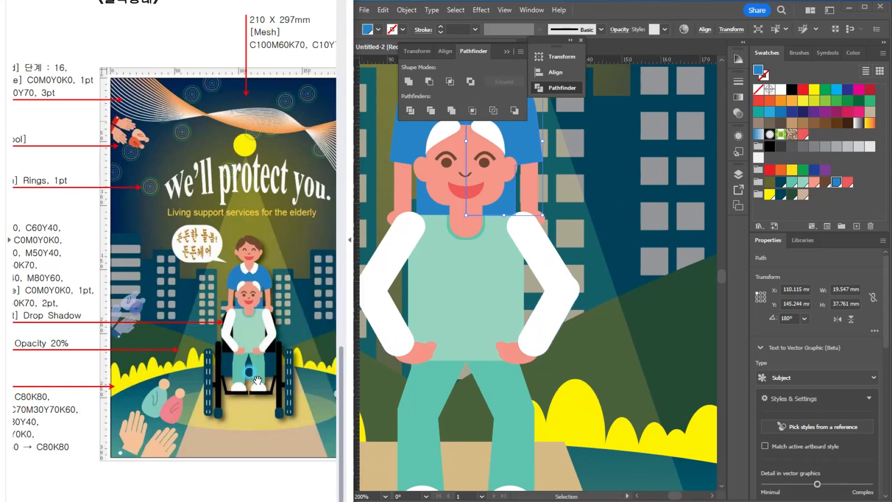
{"action": "scroll", "coordinate": [262, 369], "scroll_direction": "up", "scroll_amount": 3}
{"action": "scroll", "coordinate": [266, 374], "scroll_direction": "down", "scroll_amount": 3}
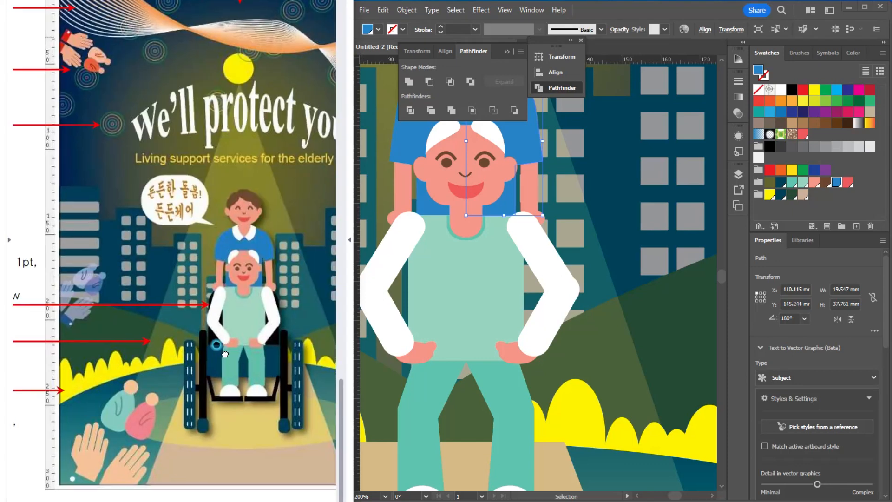
{"action": "scroll", "coordinate": [212, 328], "scroll_direction": "up", "scroll_amount": 4}
{"action": "left_click_drag", "start_coordinate": [226, 288], "coordinate": [210, 309]}
{"action": "left_click", "coordinate": [639, 208]}
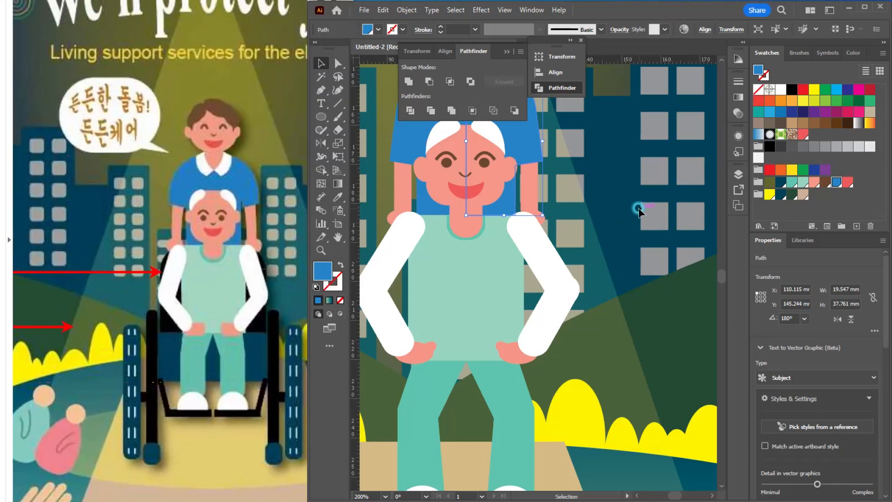
Step: Draw a rounded rectangle centred over the torso and remove its lower corners, leaving a dome about 46 x 30 mm for the wheelchair backrest
{"action": "scroll", "coordinate": [616, 220], "scroll_direction": "down", "scroll_amount": 2}
{"action": "scroll", "coordinate": [525, 172], "scroll_direction": "up", "scroll_amount": 1}
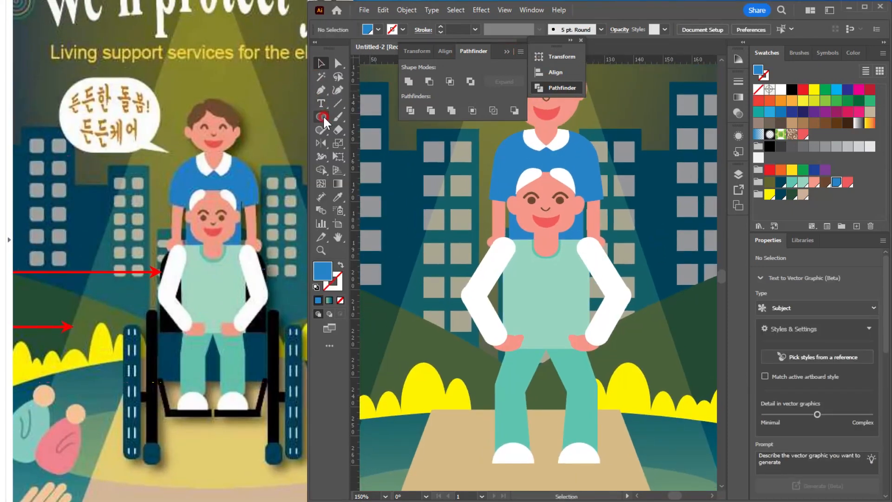
{"action": "left_click", "coordinate": [324, 121]}
{"action": "left_click", "coordinate": [367, 134]}
{"action": "left_click_drag", "start_coordinate": [544, 283], "coordinate": [615, 352]}
{"action": "left_click_drag", "start_coordinate": [492, 229], "coordinate": [553, 260]}
{"action": "key", "text": "a"}
{"action": "left_click", "coordinate": [532, 351]}
{"action": "key", "text": "Delete"}
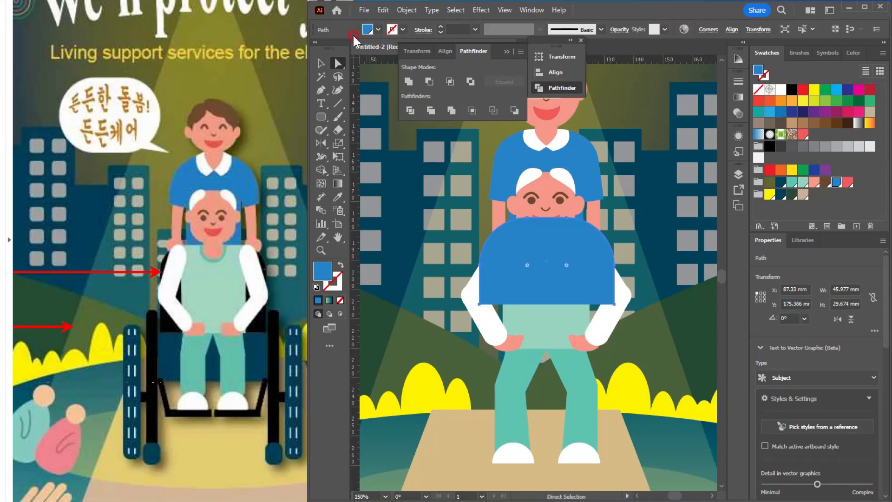
Step: Fill the backrest dome black and enlarge it to about 49 x 43 mm, reaching down to the seated person's hips
{"action": "left_click", "coordinate": [321, 63]}
{"action": "left_click", "coordinate": [791, 89]}
{"action": "left_click_drag", "start_coordinate": [588, 270], "coordinate": [618, 274]}
{"action": "key", "text": "Up"}
{"action": "left_click_drag", "start_coordinate": [547, 317], "coordinate": [546, 356]}
Step: Send the black backrest backward in the stacking order until it sits behind the seated person
{"action": "key", "text": "ctrl+["}
{"action": "key", "text": "ctrl+["}
{"action": "key", "text": "ctrl+["}
{"action": "key", "text": "ctrl+["}
{"action": "key", "text": "ctrl+["}
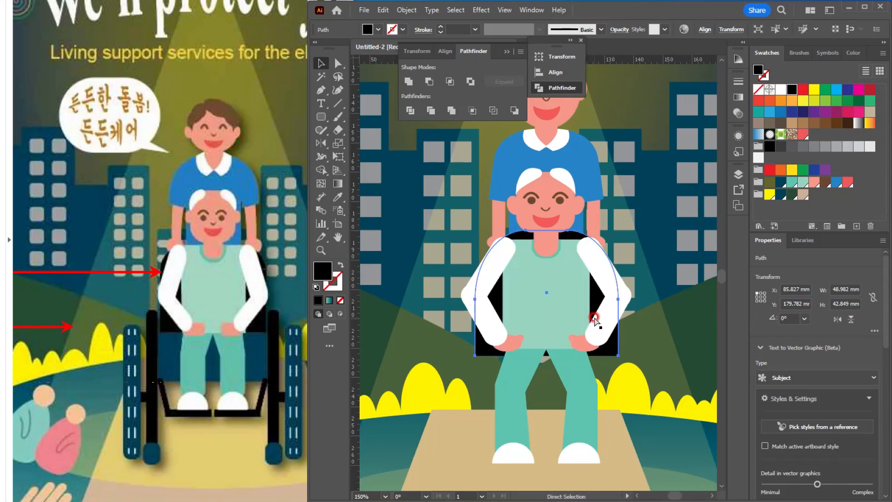
{"action": "key", "text": "v"}
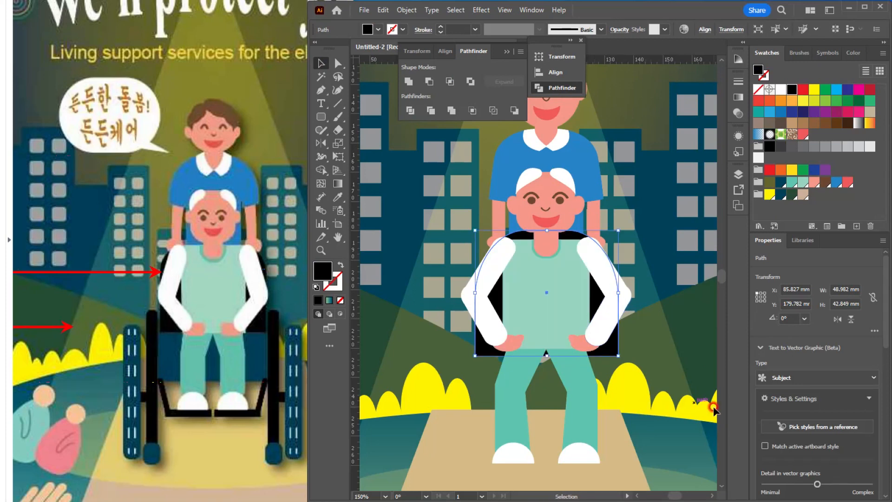
Step: Draw a dark blue seat rectangle about 53 x 26 mm across the lap and send it backward behind the seated person
{"action": "left_click_drag", "start_coordinate": [331, 117], "coordinate": [365, 118]}
{"action": "left_click_drag", "start_coordinate": [546, 349], "coordinate": [624, 388]}
{"action": "left_click", "coordinate": [780, 183]}
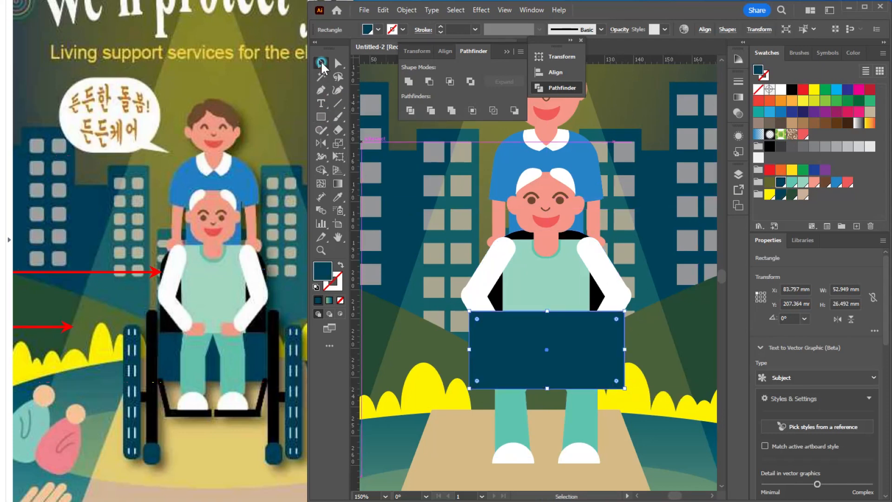
{"action": "key", "text": "v"}
{"action": "left_click", "coordinate": [573, 357]}
{"action": "key", "text": "ctrl+["}
{"action": "key", "text": "ctrl+["}
{"action": "key", "text": "ctrl+["}
{"action": "key", "text": "ctrl+["}
{"action": "key", "text": "ctrl+["}
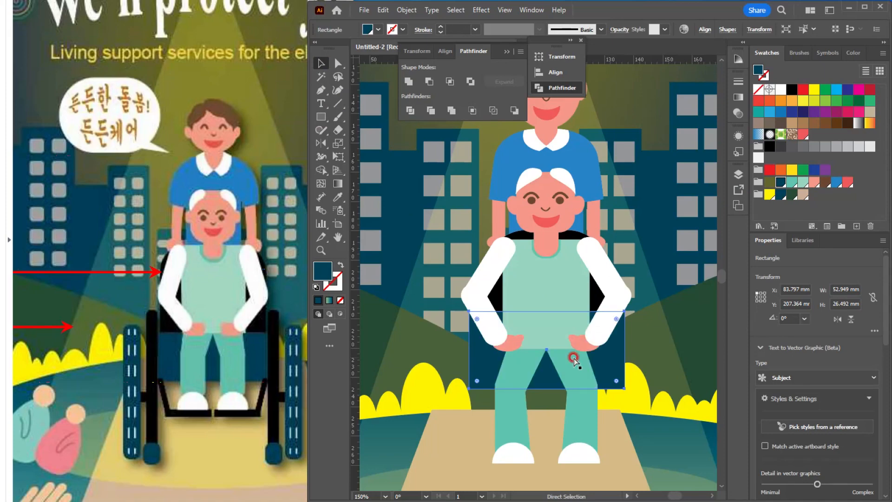
{"action": "left_click", "coordinate": [574, 360]}
{"action": "left_click", "coordinate": [656, 146]}
{"action": "scroll", "coordinate": [656, 146], "scroll_direction": "down", "scroll_amount": 2}
{"action": "left_click_drag", "start_coordinate": [655, 146], "coordinate": [591, 231]}
{"action": "left_click_drag", "start_coordinate": [474, 176], "coordinate": [606, 368]}
{"action": "scroll", "coordinate": [534, 255], "scroll_direction": "up", "scroll_amount": 4}
{"action": "scroll", "coordinate": [612, 343], "scroll_direction": "down", "scroll_amount": 4}
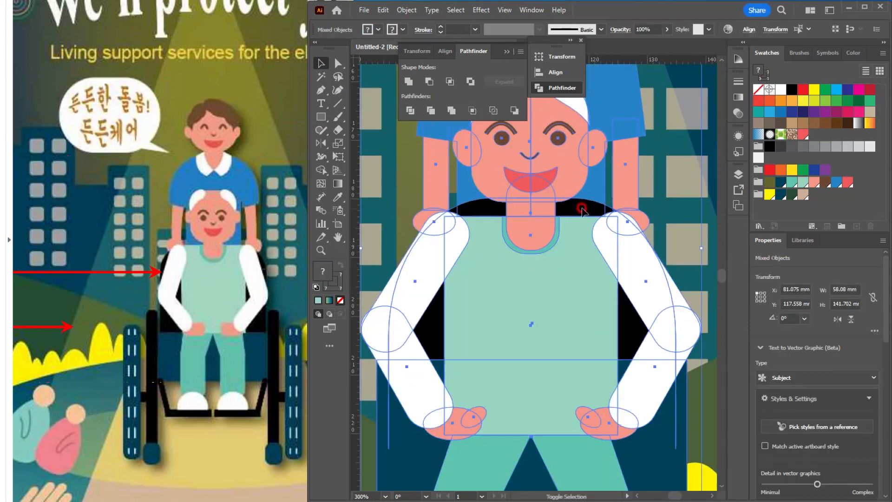
{"action": "left_click_drag", "start_coordinate": [555, 253], "coordinate": [627, 258]}
{"action": "key", "text": "ctrl+z"}
Step: Draw a narrow upright rounded bar about 6 x 66 mm beside the seat and fill it black for the wheelchair frame
{"action": "scroll", "coordinate": [599, 326], "scroll_direction": "down", "scroll_amount": 1}
{"action": "left_click", "coordinate": [599, 332]}
{"action": "right_click", "coordinate": [322, 117]}
{"action": "left_click", "coordinate": [381, 130]}
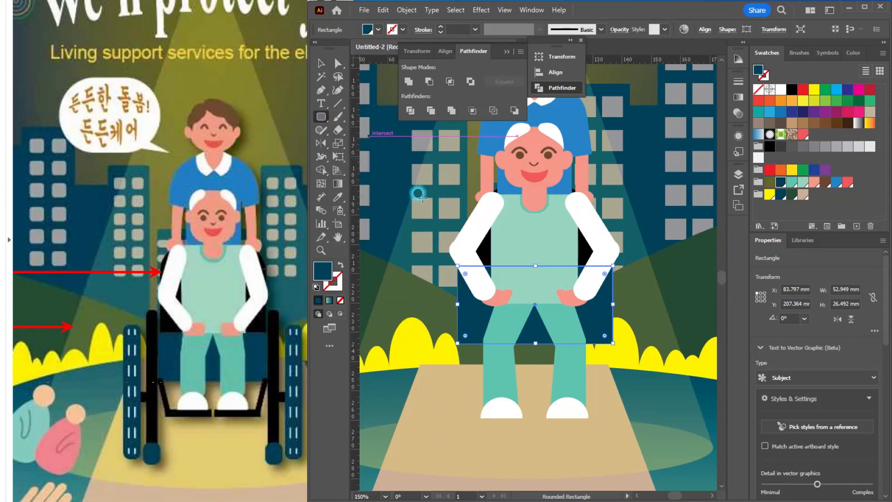
{"action": "left_click_drag", "start_coordinate": [432, 264], "coordinate": [444, 459]}
{"action": "left_click", "coordinate": [792, 90]}
{"action": "left_click", "coordinate": [321, 63]}
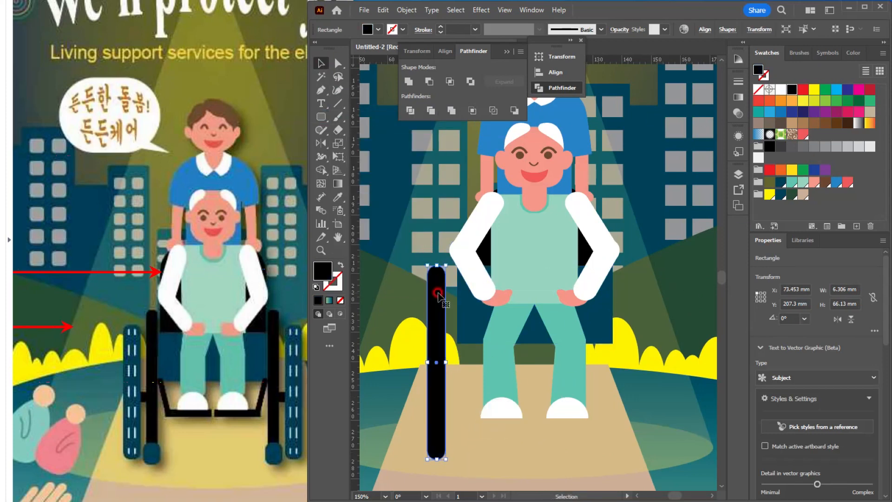
Step: Draw an upright rounded rectangle about 7 x 48 mm outside the frame bar and fill it dark blue as the wheel
{"action": "left_click_drag", "start_coordinate": [437, 293], "coordinate": [414, 309]}
{"action": "key", "text": "ctrl+z"}
{"action": "left_click_drag", "start_coordinate": [413, 264], "coordinate": [418, 358]}
{"action": "left_click", "coordinate": [781, 182]}
{"action": "left_click", "coordinate": [416, 281]}
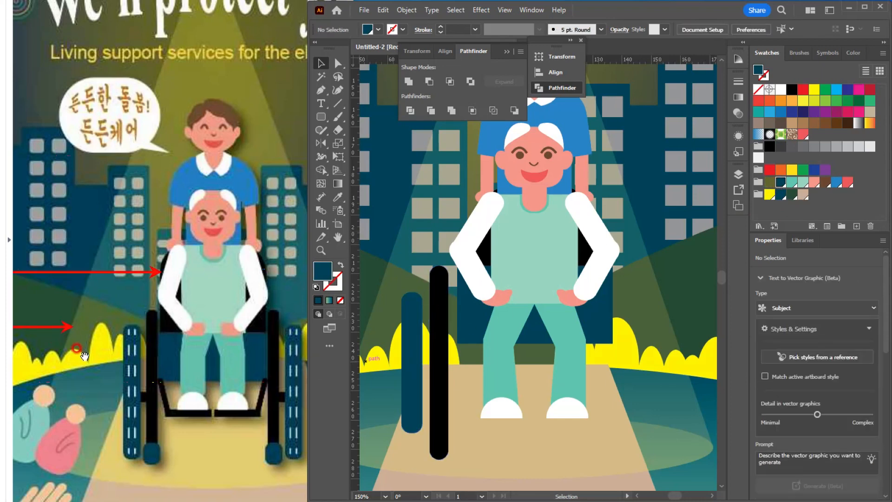
{"action": "left_click", "coordinate": [414, 382]}
{"action": "left_click_drag", "start_coordinate": [413, 382], "coordinate": [443, 285]}
Step: Copy the frame bar, shrink the copy to a dark blue caster at its foot, and lengthen the wheel to about 56 mm
{"action": "left_click_drag", "start_coordinate": [470, 209], "coordinate": [469, 281], "text": "alt"}
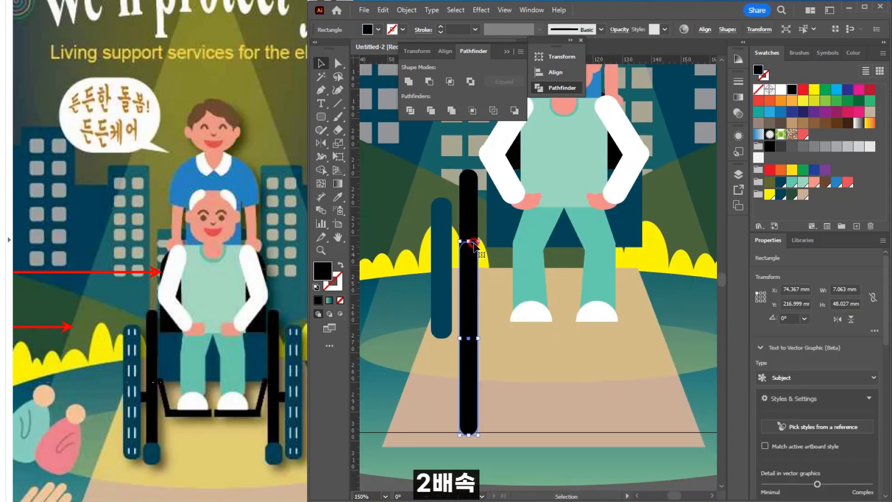
{"action": "left_click_drag", "start_coordinate": [469, 242], "coordinate": [442, 363]}
{"action": "left_click", "coordinate": [780, 183]}
{"action": "left_click", "coordinate": [541, 391]}
{"action": "left_click", "coordinate": [441, 322]}
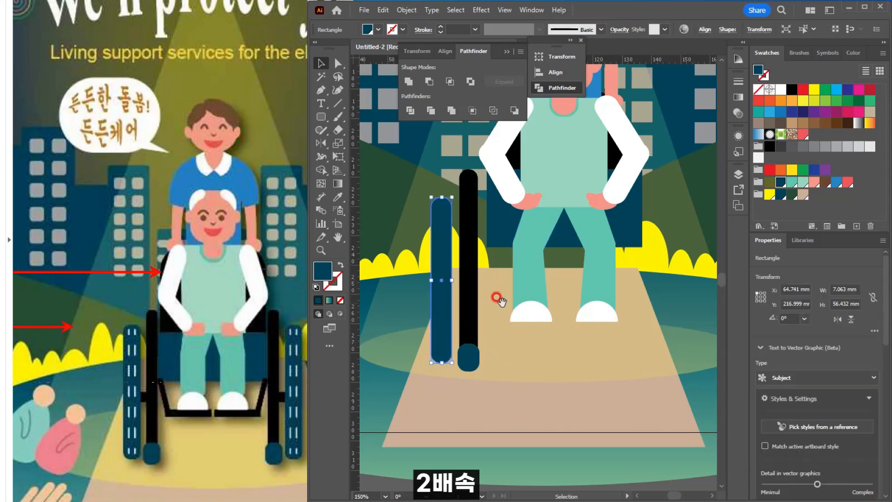
Step: Draw a small black connector about 3 x 7 mm between the wheel and the frame bar
{"action": "left_click_drag", "start_coordinate": [497, 295], "coordinate": [454, 335]}
{"action": "mouse_move", "coordinate": [320, 116]}
{"action": "left_mouse_down"}
{"action": "mouse_move", "coordinate": [356, 126]}
{"action": "mouse_move", "coordinate": [357, 119]}
{"action": "left_mouse_up"}
{"action": "left_click_drag", "start_coordinate": [406, 311], "coordinate": [416, 333]}
{"action": "left_click", "coordinate": [792, 89]}
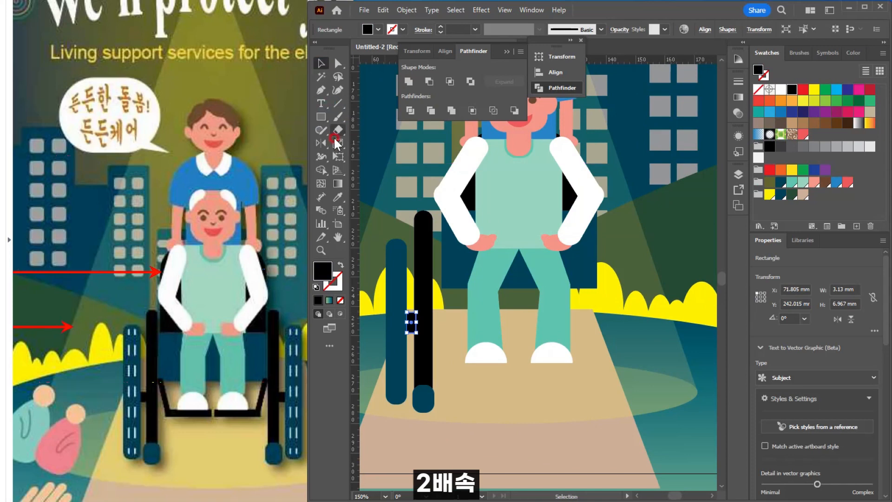
Step: Draw a black strut about 3 x 19 mm next to the frame bar and tilt it toward the person's feet
{"action": "left_click", "coordinate": [320, 117]}
{"action": "mouse_move", "coordinate": [434, 300]}
{"action": "left_mouse_down"}
{"action": "mouse_move", "coordinate": [460, 355]}
{"action": "mouse_move", "coordinate": [444, 355]}
{"action": "left_mouse_up"}
{"action": "key", "text": "v"}
{"action": "scroll", "coordinate": [459, 320], "scroll_direction": "up", "scroll_amount": 2}
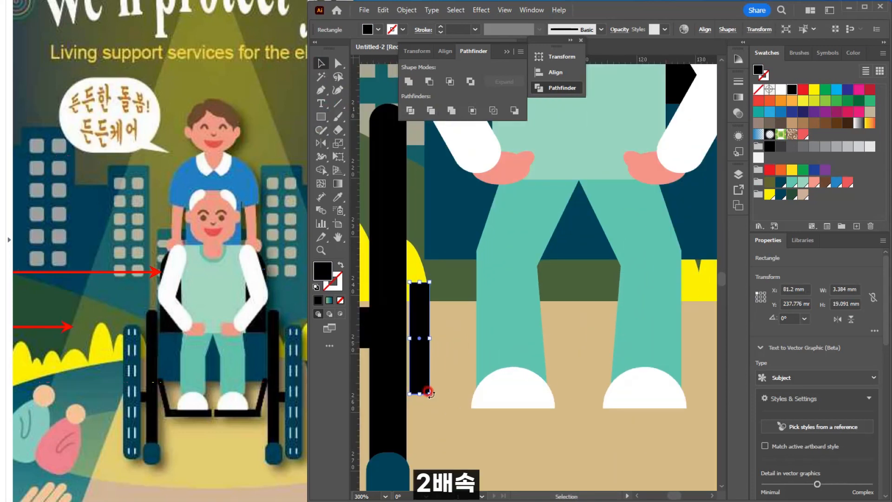
{"action": "left_click_drag", "start_coordinate": [431, 394], "coordinate": [454, 384]}
{"action": "left_click_drag", "start_coordinate": [423, 364], "coordinate": [455, 338]}
Step: Widen the dark blue seat rectangle on both sides to about 56 mm
{"action": "left_click", "coordinate": [463, 255]}
{"action": "scroll", "coordinate": [534, 267], "scroll_direction": "down", "scroll_amount": 1}
{"action": "left_click_drag", "start_coordinate": [535, 268], "coordinate": [485, 375]}
{"action": "left_click_drag", "start_coordinate": [615, 314], "coordinate": [620, 314]}
{"action": "scroll", "coordinate": [444, 365], "scroll_direction": "down", "scroll_amount": 2}
{"action": "left_click_drag", "start_coordinate": [441, 356], "coordinate": [456, 329]}
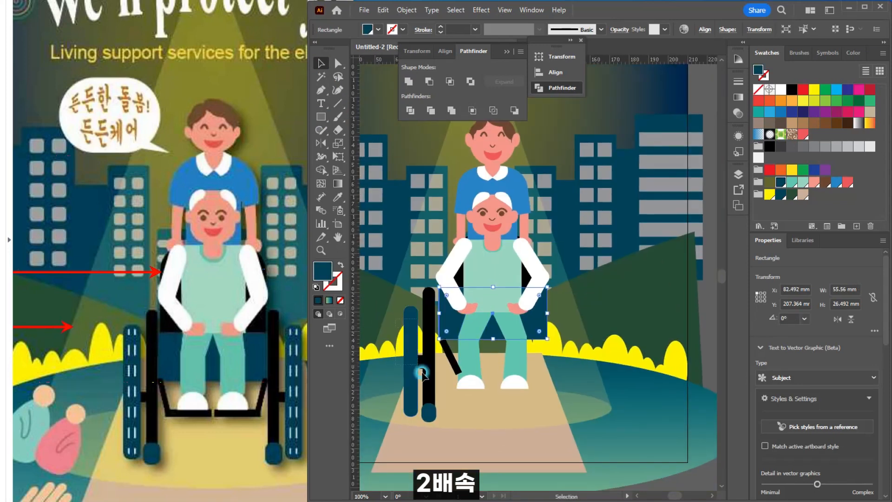
Step: Shift the wheel, connector and frame bar together slightly toward the seat so the bar meets its edge
{"action": "left_click_drag", "start_coordinate": [423, 373], "coordinate": [423, 361]}
{"action": "left_click_drag", "start_coordinate": [379, 288], "coordinate": [428, 400]}
{"action": "left_click_drag", "start_coordinate": [426, 322], "coordinate": [432, 323]}
{"action": "scroll", "coordinate": [439, 327], "scroll_direction": "up", "scroll_amount": 3}
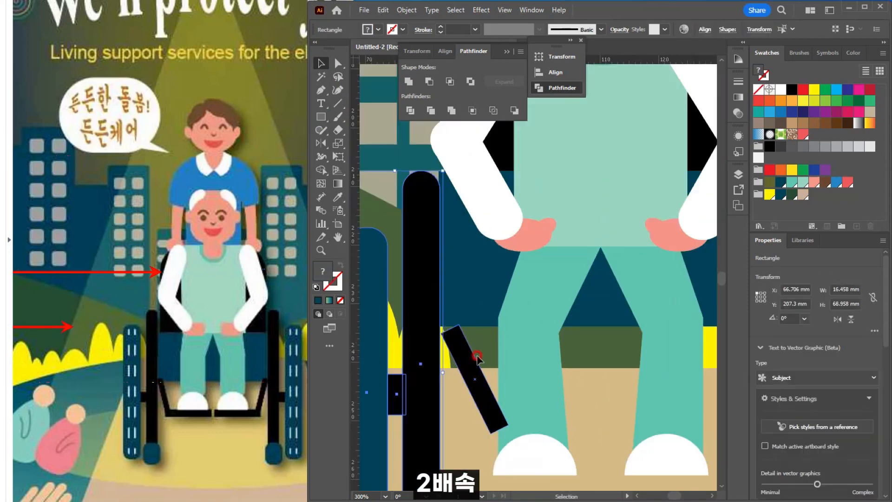
Step: Rotate the strut to a steeper angle of about 12.7° and set its upper end against the frame bar
{"action": "left_click", "coordinate": [478, 355]}
{"action": "left_click_drag", "start_coordinate": [467, 345], "coordinate": [462, 339]}
{"action": "scroll", "coordinate": [487, 336], "scroll_direction": "down", "scroll_amount": 1}
{"action": "left_click_drag", "start_coordinate": [529, 374], "coordinate": [449, 358]}
{"action": "left_click_drag", "start_coordinate": [442, 328], "coordinate": [436, 331]}
Step: Isolate the seated person's body group and shorten it slightly from its lower edge so the feet sit higher
{"action": "double_click", "coordinate": [477, 341]}
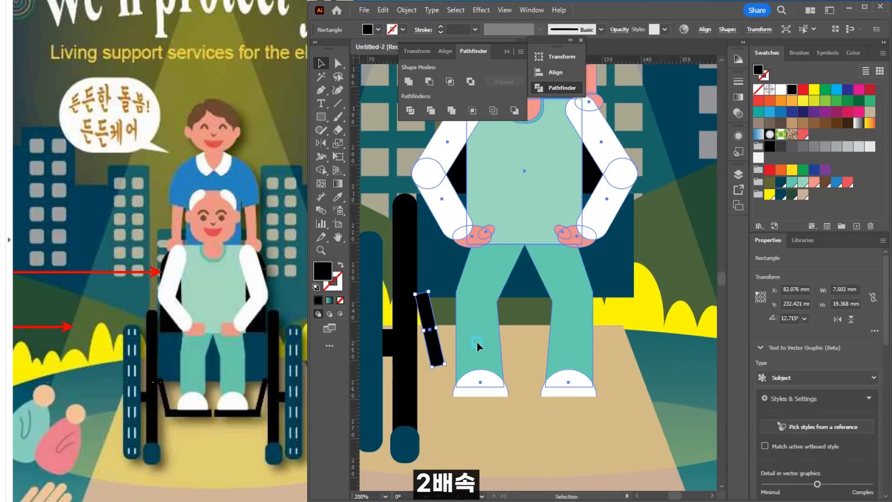
{"action": "double_click", "coordinate": [564, 342]}
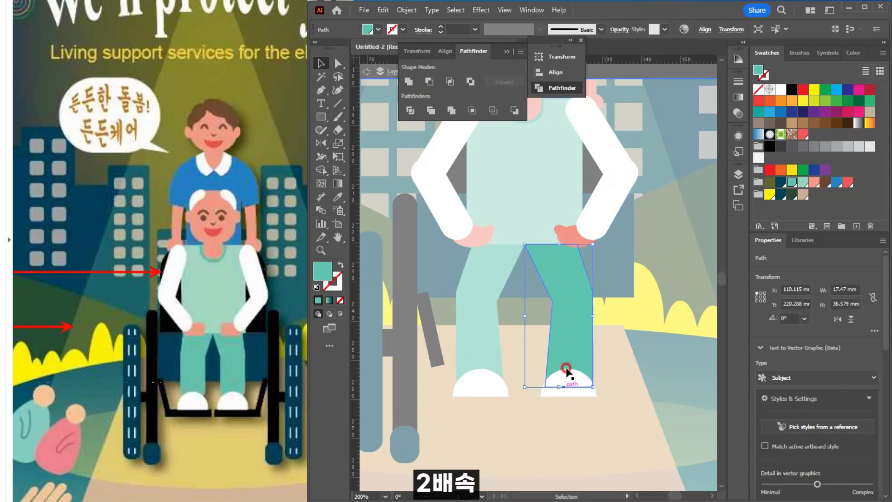
{"action": "double_click", "coordinate": [498, 348]}
{"action": "double_click", "coordinate": [477, 344]}
{"action": "left_click", "coordinate": [593, 366], "text": "shift"}
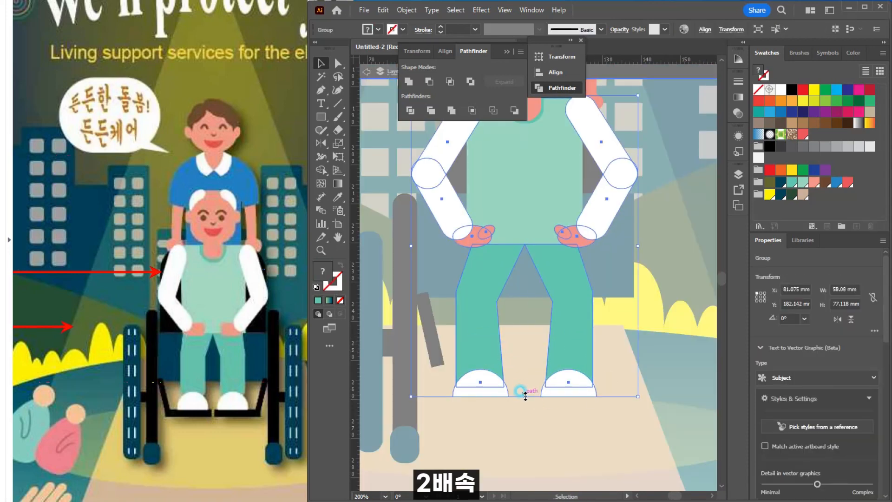
{"action": "left_click_drag", "start_coordinate": [525, 396], "coordinate": [524, 382]}
{"action": "double_click", "coordinate": [504, 428]}
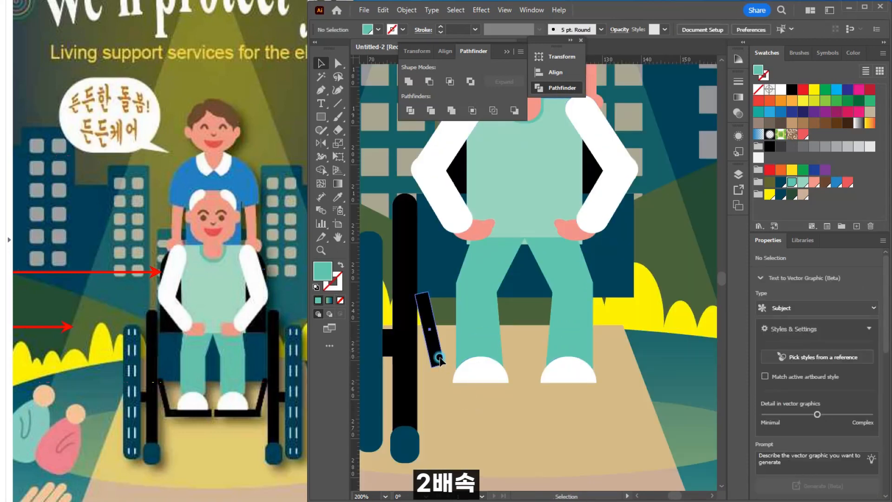
Step: Lengthen the tilted strut down to foot level, giving it an overall height of about 24 mm
{"action": "left_click", "coordinate": [439, 357]}
{"action": "left_click_drag", "start_coordinate": [437, 366], "coordinate": [440, 383]}
{"action": "left_click_drag", "start_coordinate": [432, 350], "coordinate": [494, 432], "text": "alt"}
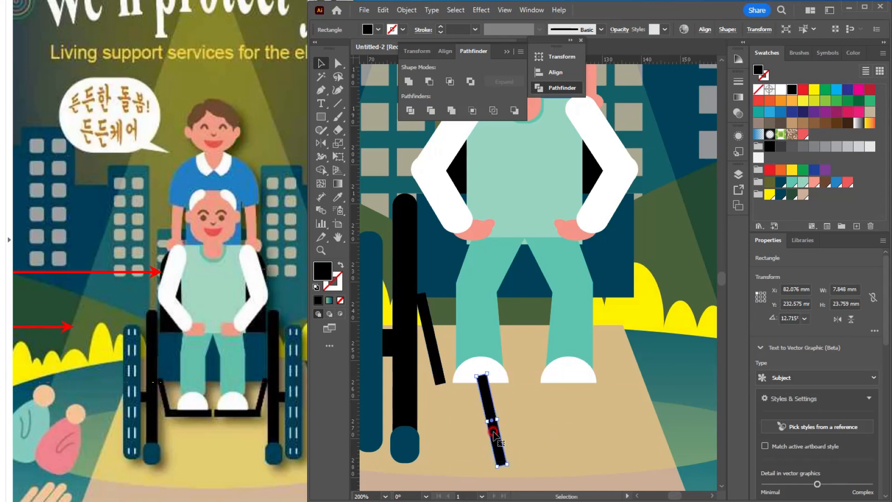
{"action": "key", "text": "Delete"}
Step: Draw a horizontal black footrest about 22 x 3 mm from the strut's lower end under the nearest shoe
{"action": "key", "text": "m"}
{"action": "left_click_drag", "start_coordinate": [435, 386], "coordinate": [515, 398]}
{"action": "left_click", "coordinate": [322, 67]}
{"action": "scroll", "coordinate": [480, 351], "scroll_direction": "up", "scroll_amount": 2}
{"action": "mouse_move", "coordinate": [494, 432]}
{"action": "left_mouse_down"}
{"action": "mouse_move", "coordinate": [534, 416]}
{"action": "mouse_move", "coordinate": [518, 411]}
{"action": "left_mouse_up"}
{"action": "scroll", "coordinate": [515, 425], "scroll_direction": "down", "scroll_amount": 3}
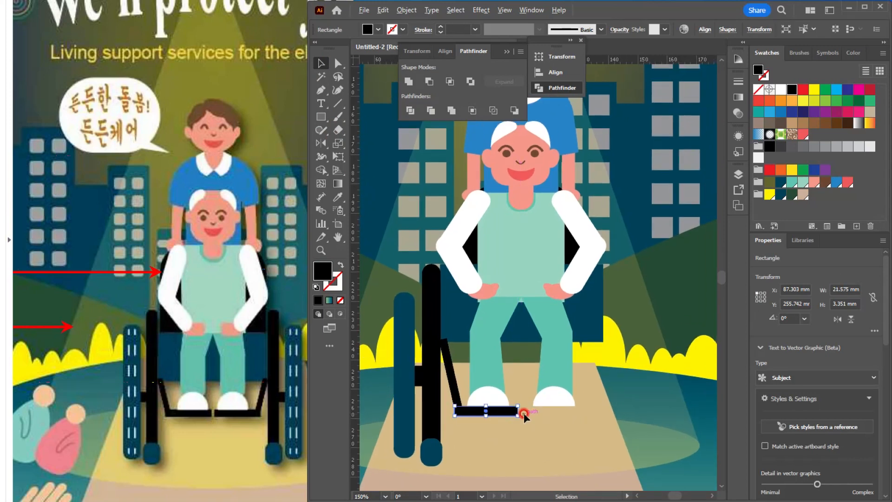
{"action": "scroll", "coordinate": [521, 414], "scroll_direction": "down", "scroll_amount": 2}
Step: Send the tilted strut backward in the stacking order until its upper end sits behind the seat
{"action": "scroll", "coordinate": [487, 343], "scroll_direction": "up", "scroll_amount": 4}
{"action": "left_click", "coordinate": [490, 363]}
{"action": "key", "text": "a"}
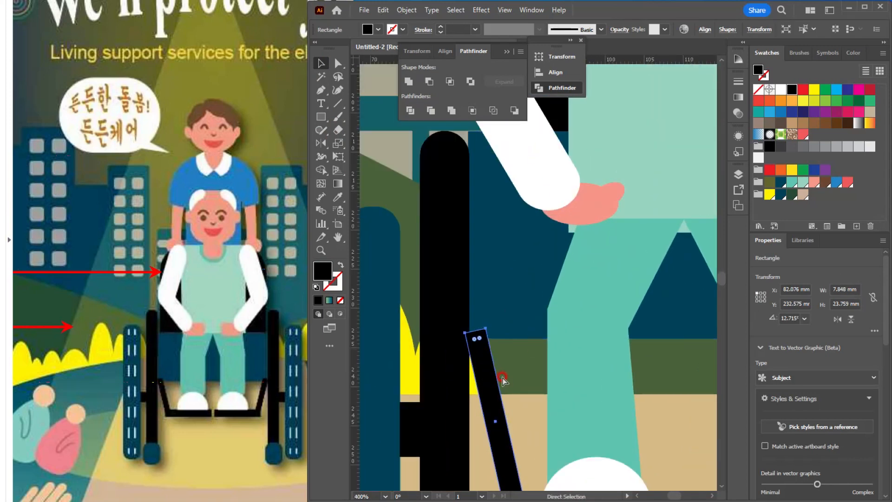
{"action": "key", "text": "ctrl+bracketleft"}
{"action": "key", "text": "ctrl+bracketleft"}
{"action": "key", "text": "ctrl+bracketright"}
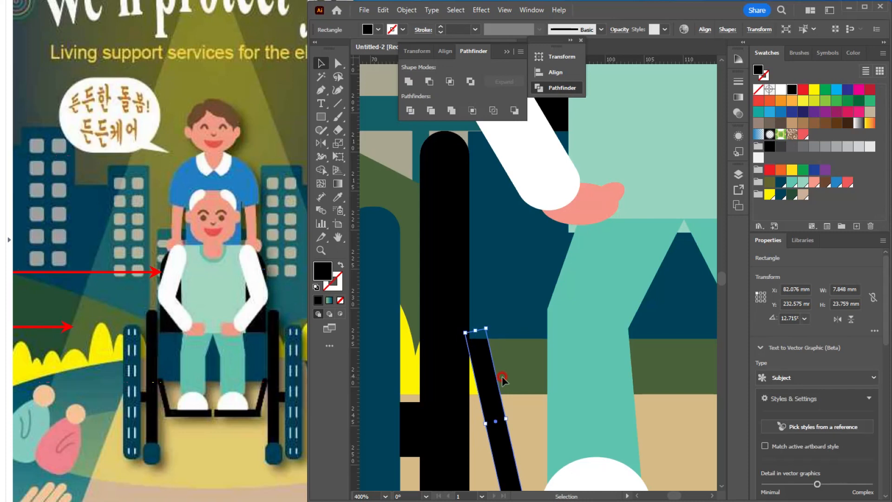
{"action": "left_click", "coordinate": [521, 377]}
{"action": "scroll", "coordinate": [521, 377], "scroll_direction": "down", "scroll_amount": 2}
Step: Draw a vertical line about 51 mm long down the wheel with a white 1 pt stroke and no fill
{"action": "left_click", "coordinate": [446, 367]}
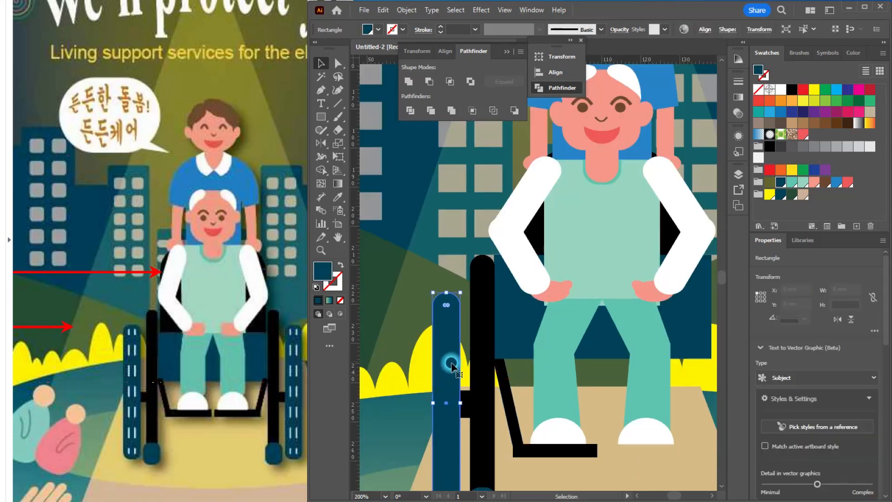
{"action": "scroll", "coordinate": [446, 367], "scroll_direction": "down", "scroll_amount": 1}
{"action": "left_click", "coordinate": [319, 117]}
{"action": "left_click", "coordinate": [338, 103]}
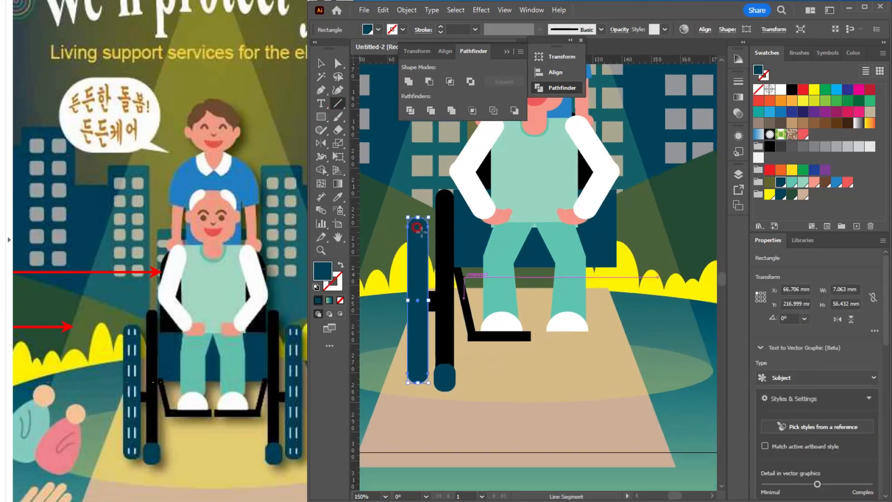
{"action": "left_click_drag", "start_coordinate": [413, 224], "coordinate": [414, 375]}
{"action": "left_click", "coordinate": [779, 90]}
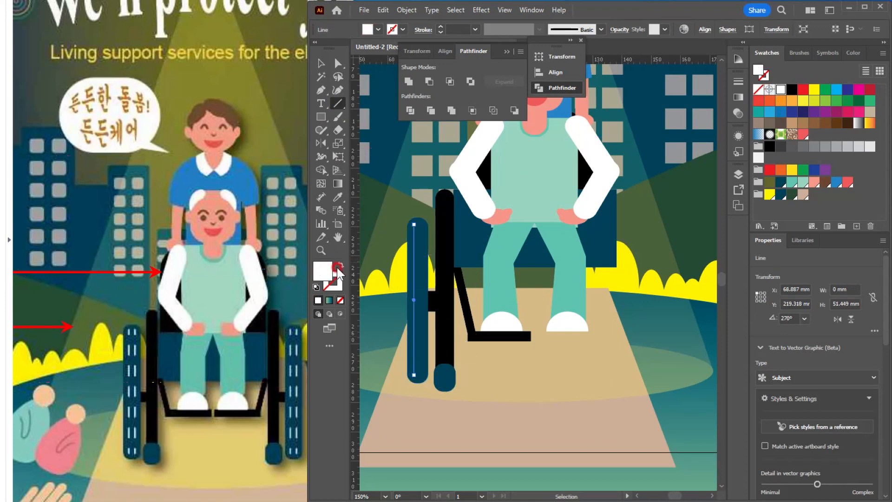
{"action": "left_click", "coordinate": [322, 63]}
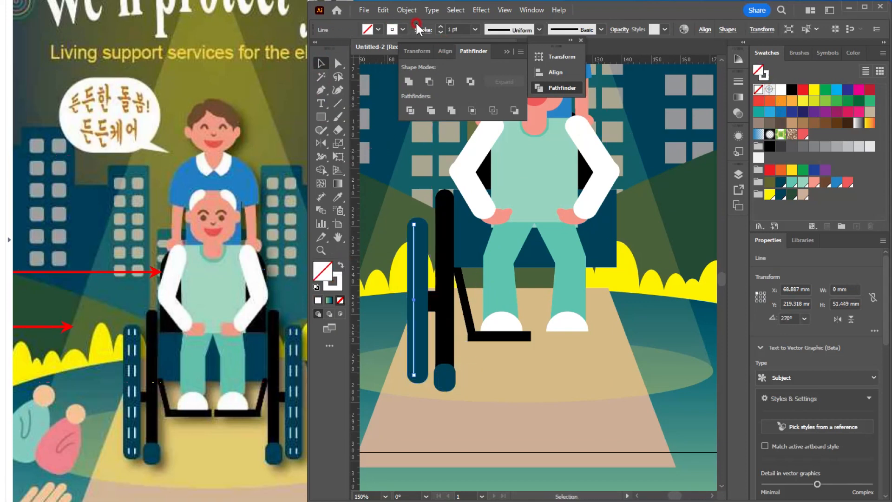
Step: Turn the white line into a dashed stroke with a 5 pt gap and adjust its dash length
{"action": "left_click", "coordinate": [420, 33]}
{"action": "left_click", "coordinate": [331, 107]}
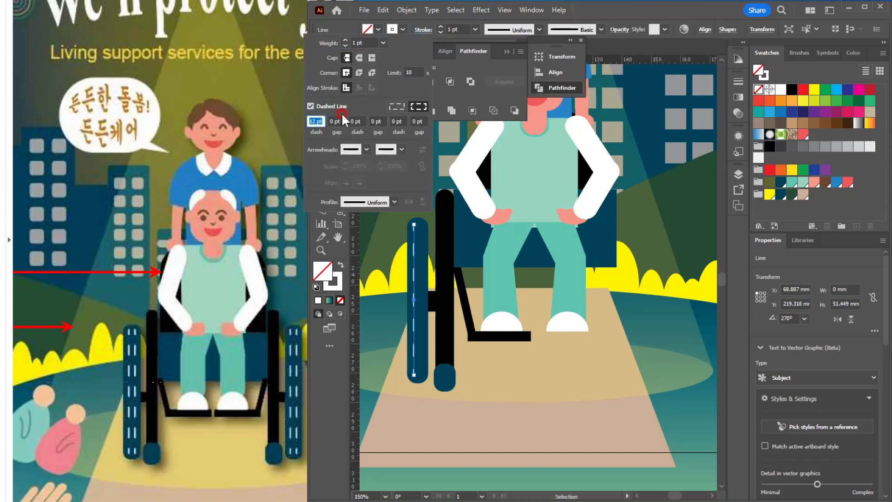
{"action": "type", "text": "5"}
{"action": "key", "text": "Return"}
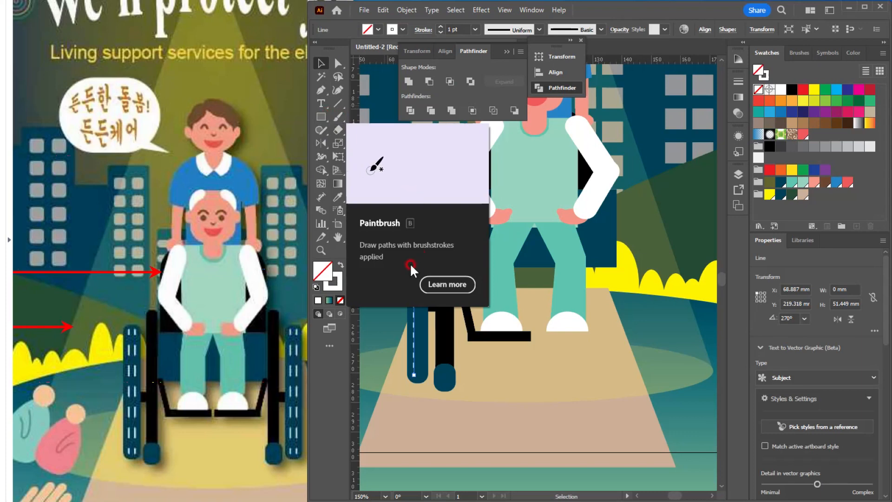
{"action": "left_click", "coordinate": [422, 30]}
{"action": "left_click", "coordinate": [319, 122]}
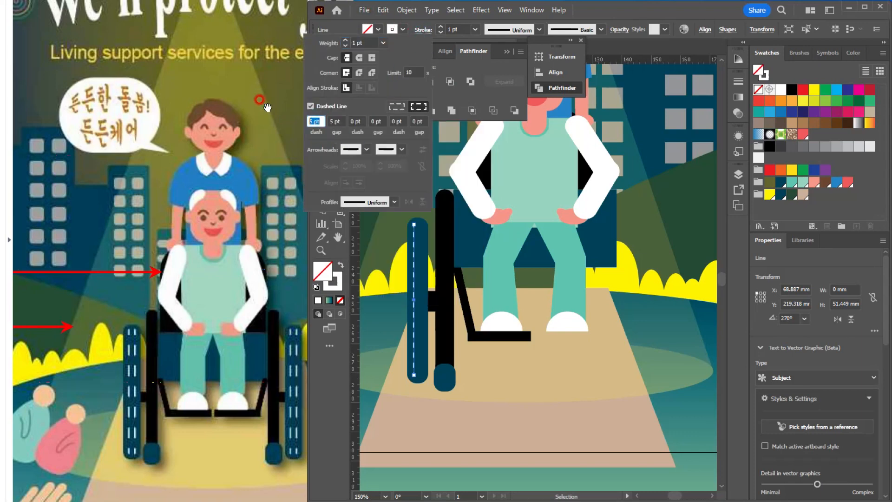
{"action": "key", "text": "Return"}
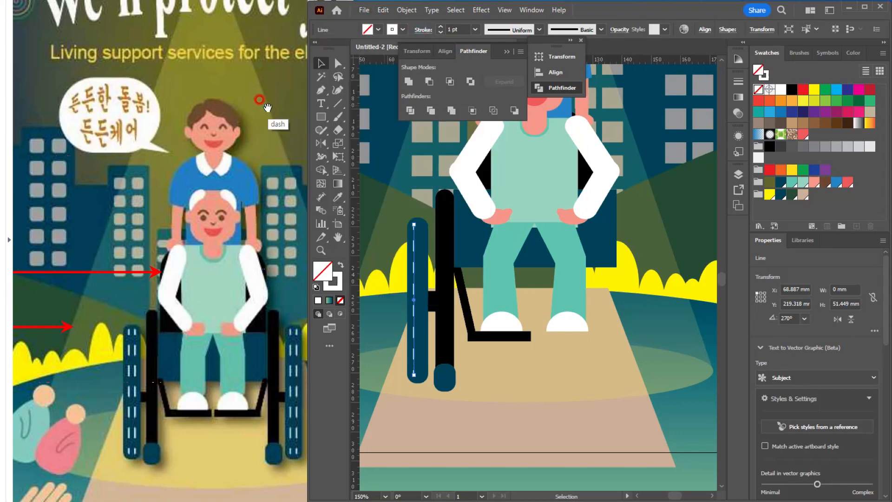
Step: Duplicate the dashed white line sideways within the wheel to form a second parallel tread line
{"action": "left_click", "coordinate": [566, 400]}
{"action": "left_click_drag", "start_coordinate": [415, 291], "coordinate": [421, 293]}
{"action": "left_click", "coordinate": [474, 369]}
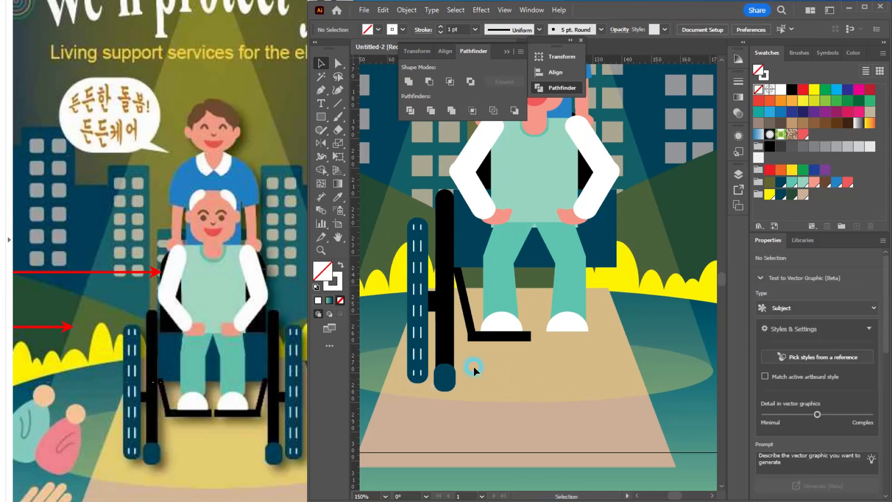
Step: Group the wheel with its tread lines, connector, frame bar, caster, strut and footrest
{"action": "left_click", "coordinate": [438, 387]}
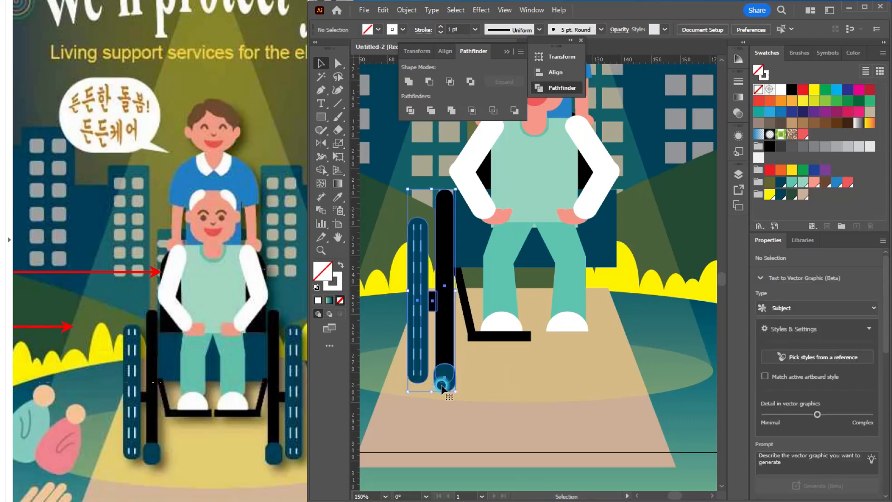
{"action": "left_click", "coordinate": [464, 307], "text": "shift"}
{"action": "left_click", "coordinate": [496, 336], "text": "shift"}
{"action": "key", "text": "ctrl+g"}
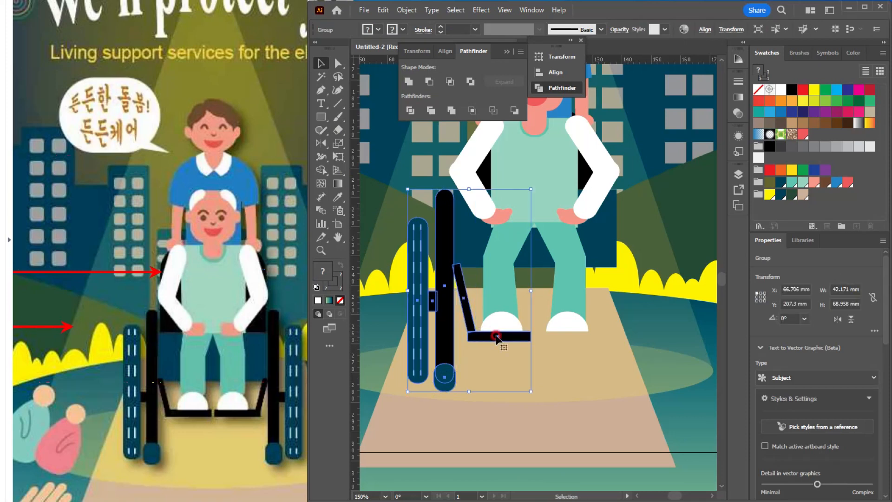
Step: Reflect a copy of the wheelchair side group across the vertical axis through the seated person's centre
{"action": "left_click", "coordinate": [321, 143]}
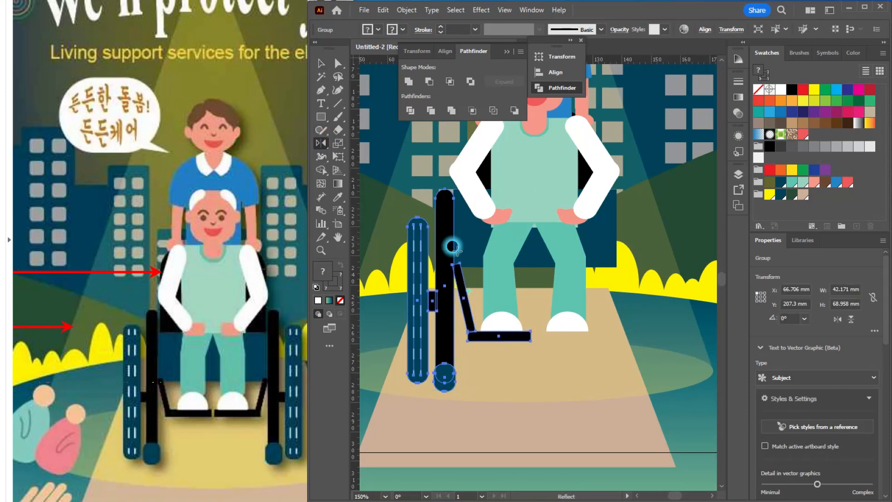
{"action": "left_click", "coordinate": [535, 223], "text": "alt"}
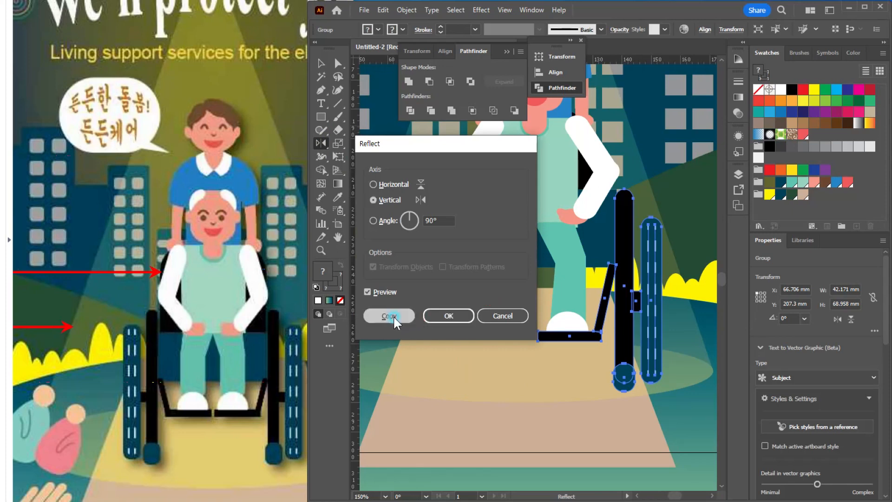
{"action": "left_click", "coordinate": [394, 317]}
{"action": "left_click", "coordinate": [321, 65]}
{"action": "left_click", "coordinate": [600, 399]}
{"action": "scroll", "coordinate": [599, 399], "scroll_direction": "down", "scroll_amount": 3}
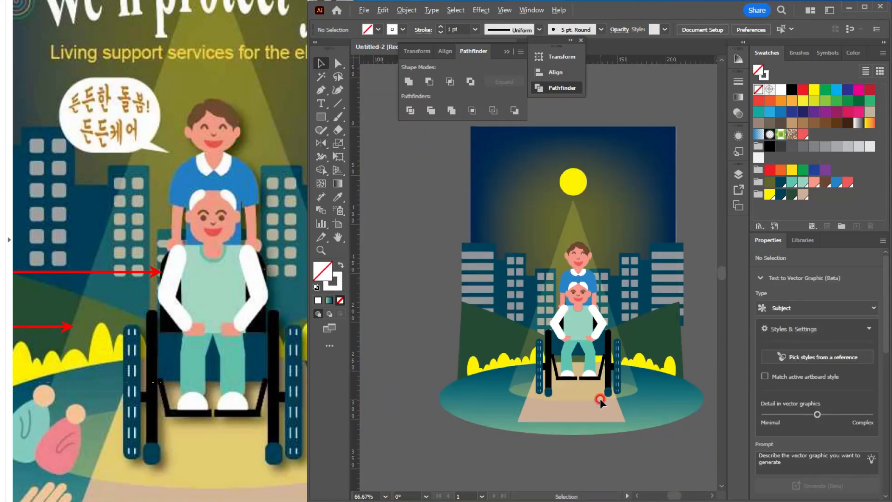
{"action": "left_click_drag", "start_coordinate": [599, 398], "coordinate": [485, 398]}
{"action": "scroll", "coordinate": [451, 392], "scroll_direction": "up", "scroll_amount": 2}
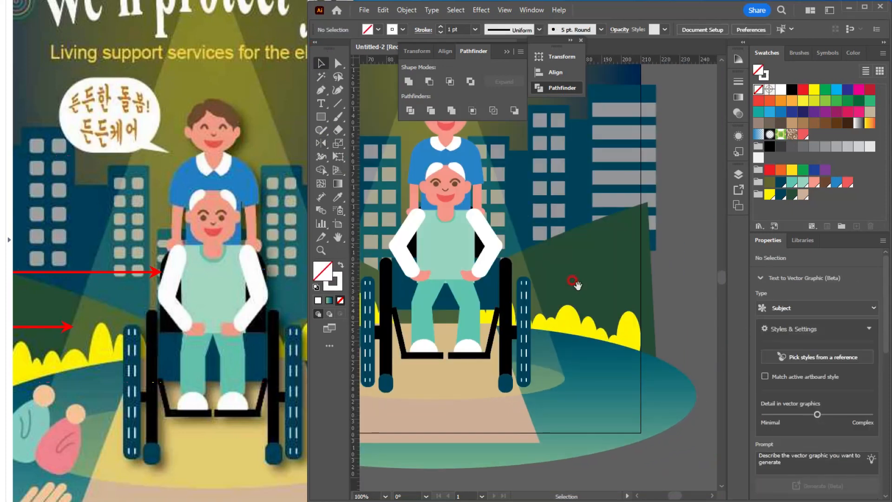
Step: Group all parts of the caregiver, seated elderly person and wheelchair into one group
{"action": "left_click_drag", "start_coordinate": [574, 282], "coordinate": [670, 365]}
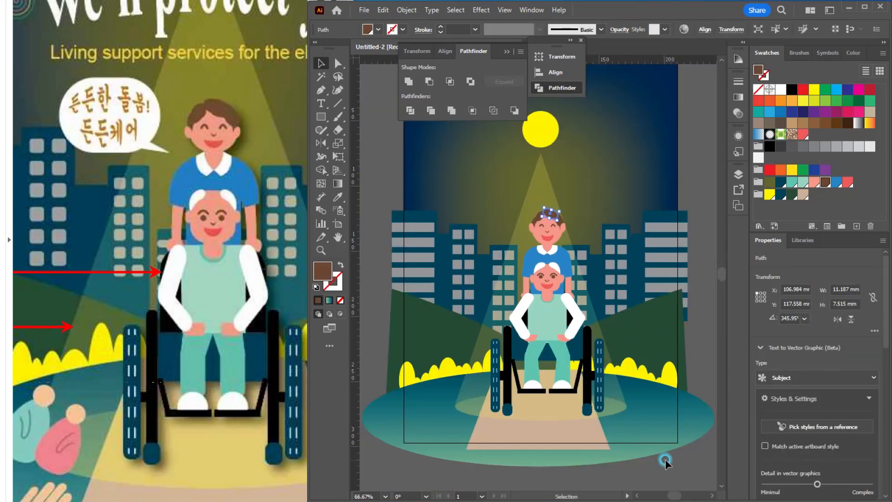
{"action": "left_click", "coordinate": [664, 455]}
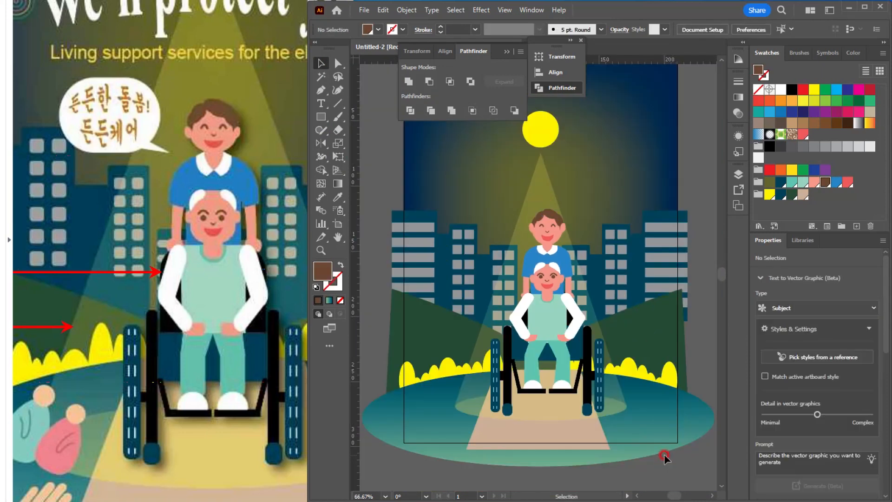
{"action": "left_click", "coordinate": [221, 373]}
{"action": "left_click", "coordinate": [480, 199]}
{"action": "key", "text": "ctrl+a"}
{"action": "left_click", "coordinate": [489, 257]}
{"action": "key", "text": "ctrl+a"}
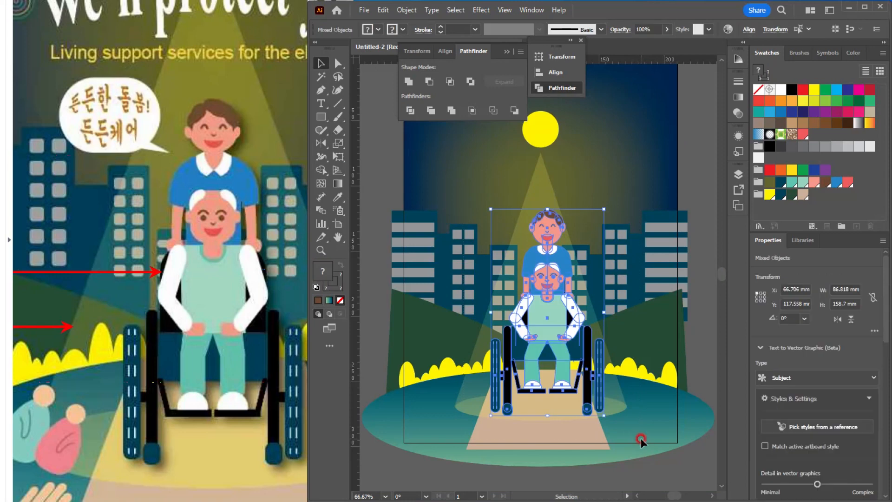
{"action": "key", "text": "ctrl+g"}
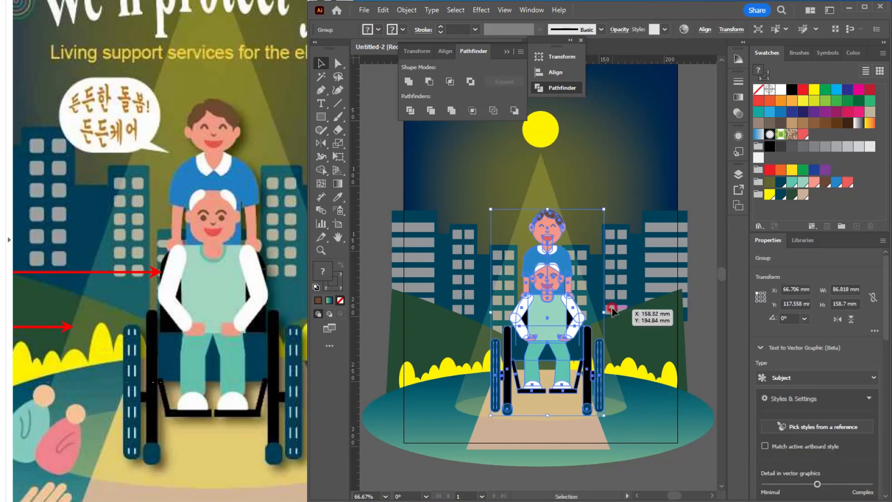
Step: Apply a Multiply Drop Shadow with 50% opacity and 1 mm X and Y offsets to the wheelchair figure group and shift the group slightly
{"action": "left_click", "coordinate": [562, 70]}
{"action": "left_click", "coordinate": [481, 9]}
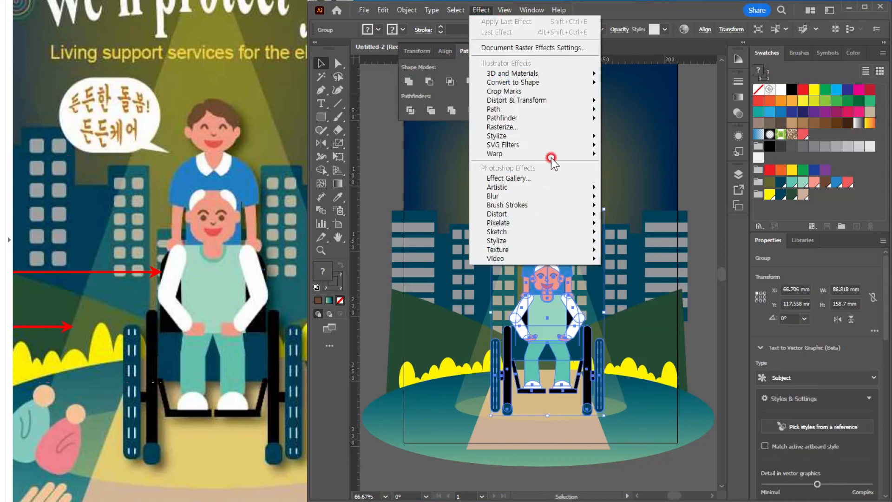
{"action": "mouse_move", "coordinate": [567, 135]}
{"action": "left_click", "coordinate": [641, 139]}
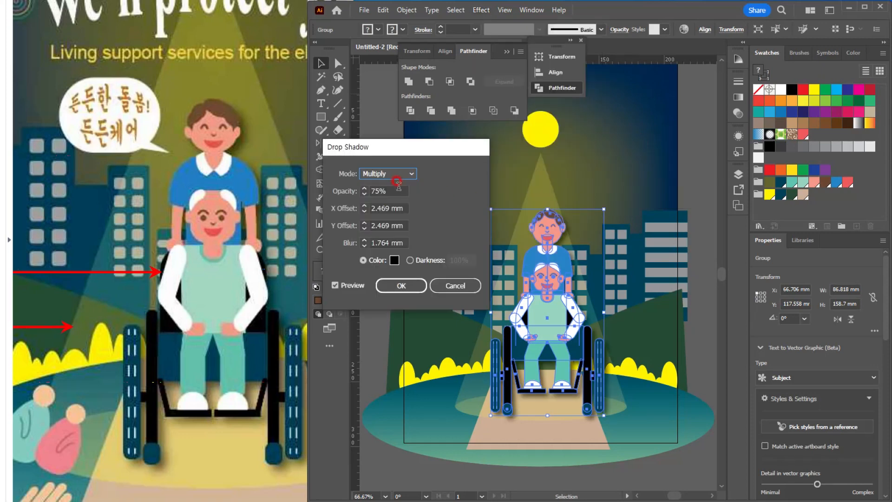
{"action": "left_click", "coordinate": [346, 191]}
{"action": "key", "text": "Tab"}
{"action": "key", "text": "Tab"}
{"action": "key", "text": "Tab"}
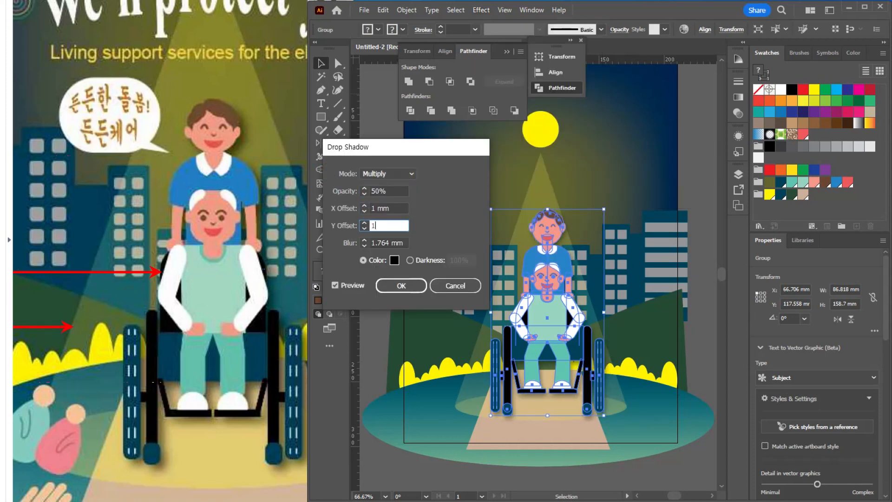
{"action": "key", "text": "Return"}
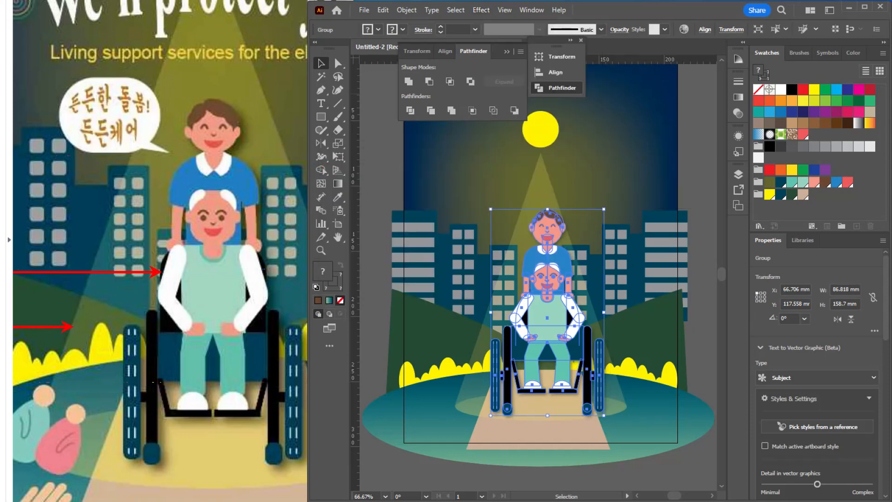
{"action": "left_click", "coordinate": [683, 187]}
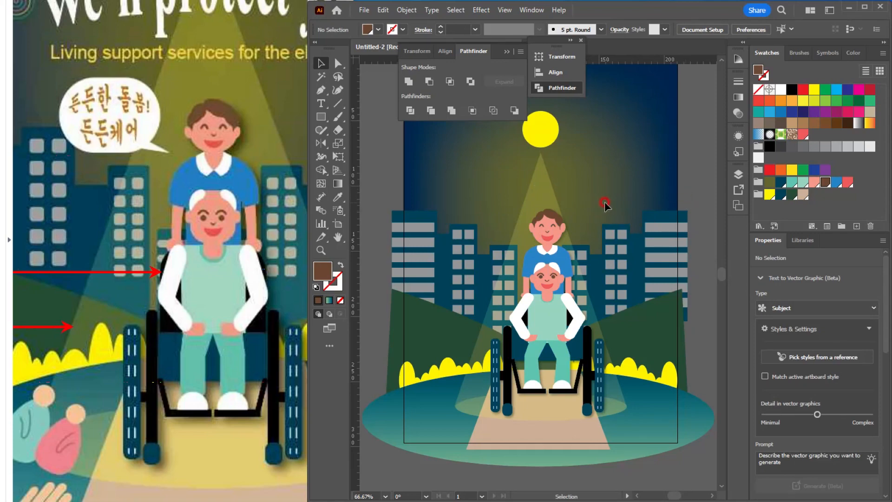
{"action": "left_click_drag", "start_coordinate": [548, 228], "coordinate": [541, 218]}
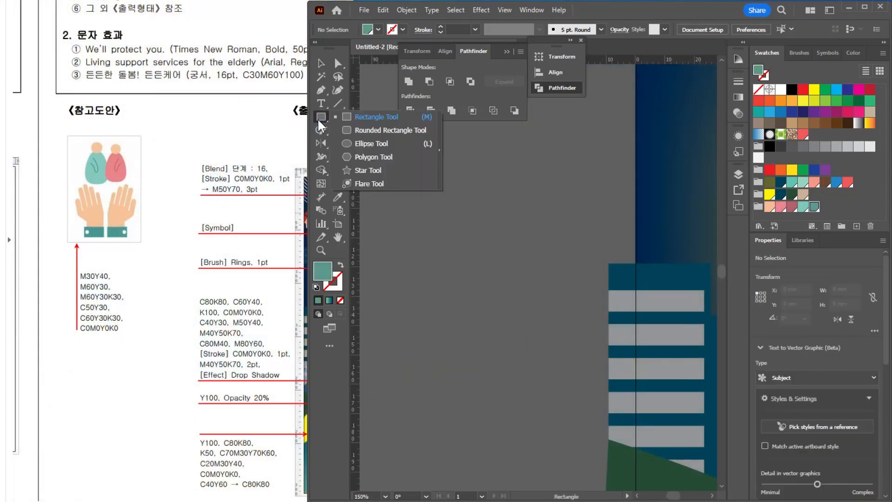
Step: Draw a light teal ellipse about 20 x 26 mm beside the artboard and lower its side anchors to form an egg-shaped body
{"action": "left_click", "coordinate": [363, 140]}
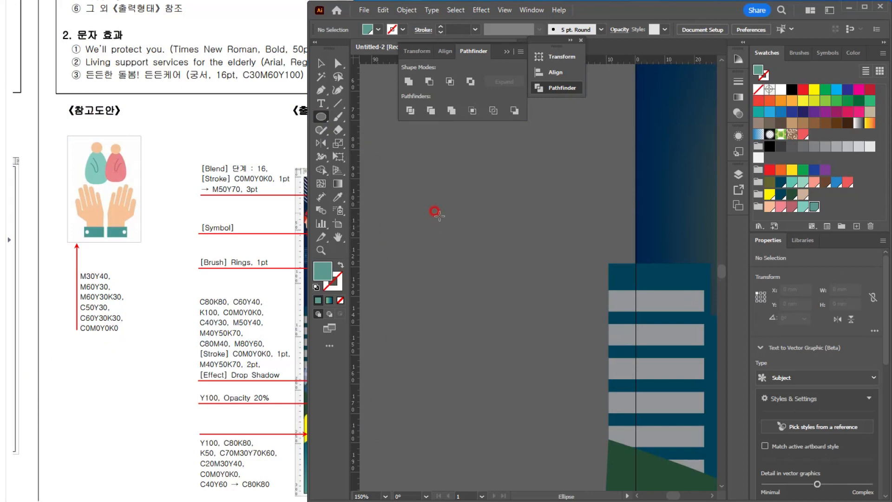
{"action": "left_click_drag", "start_coordinate": [438, 210], "coordinate": [491, 283]}
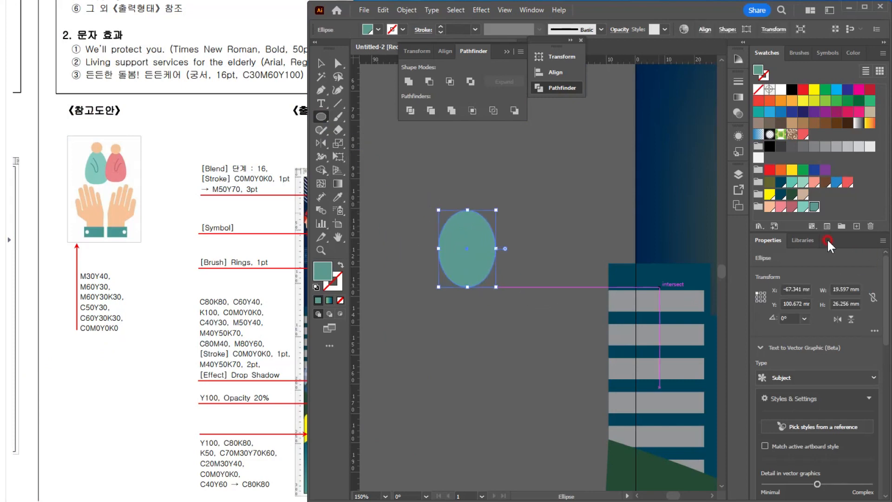
{"action": "left_click", "coordinate": [800, 207]}
{"action": "left_click", "coordinate": [219, 288]}
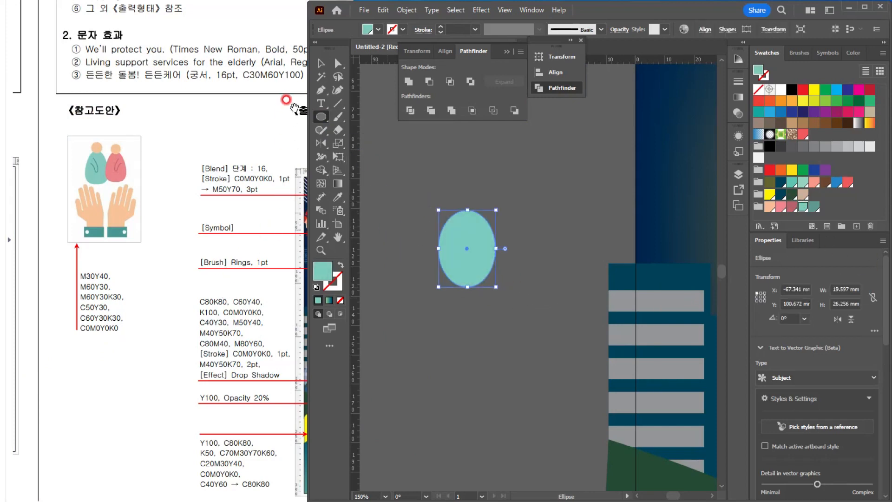
{"action": "left_click", "coordinate": [339, 63]}
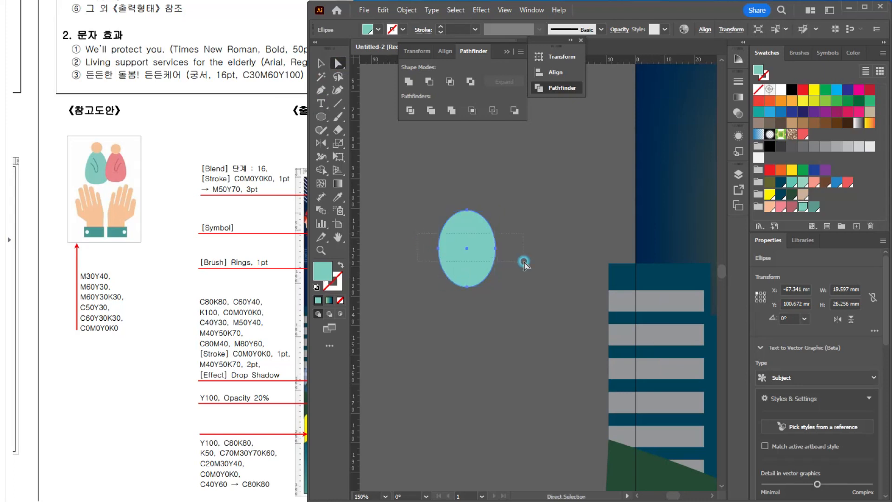
{"action": "left_click_drag", "start_coordinate": [524, 262], "coordinate": [524, 262]}
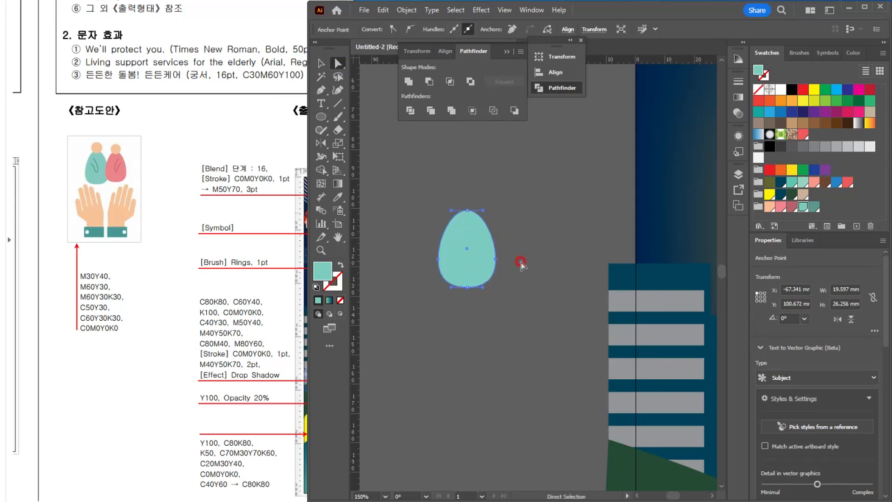
{"action": "left_click", "coordinate": [323, 64]}
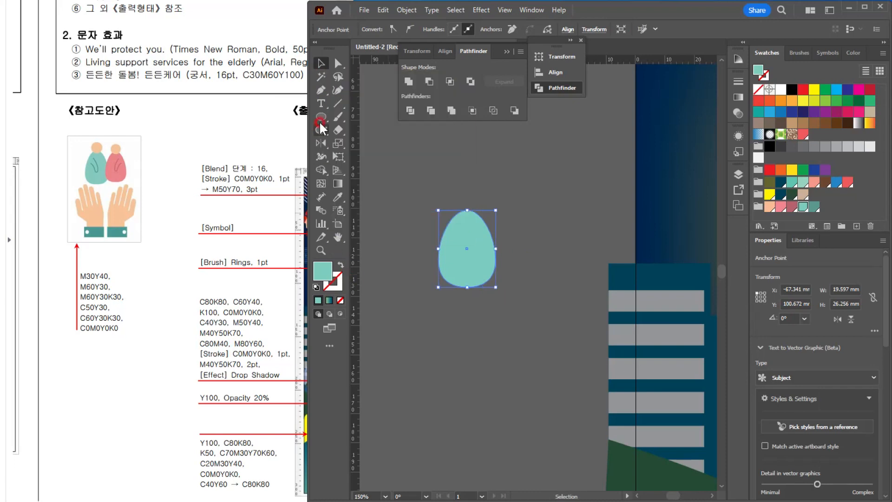
Step: Draw a peach circle about 13 mm across over the egg's upper end as the head and enlarge the body to about 23 x 30 mm
{"action": "left_click_drag", "start_coordinate": [467, 208], "coordinate": [486, 226]}
{"action": "left_click", "coordinate": [802, 204]}
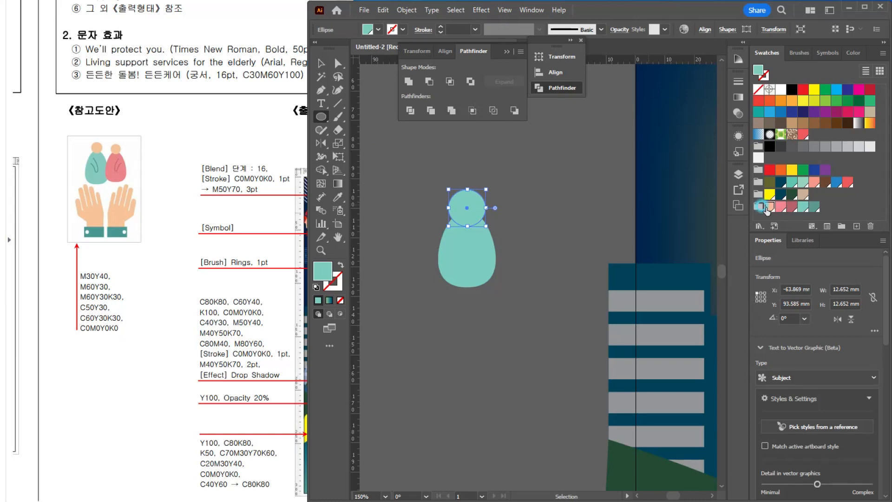
{"action": "left_click", "coordinate": [769, 206]}
{"action": "key", "text": "v"}
{"action": "left_click", "coordinate": [491, 259]}
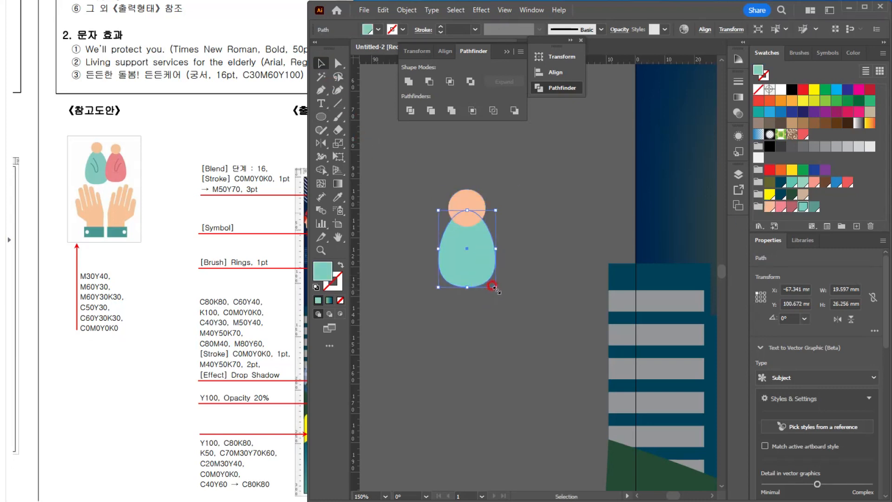
{"action": "left_click_drag", "start_coordinate": [491, 285], "coordinate": [502, 294]}
Step: Sketch a looped arm line about 8 x 12 mm on the body with the Pencil tool, using a 1 pt dark teal stroke without fill
{"action": "scroll", "coordinate": [484, 237], "scroll_direction": "up", "scroll_amount": 3}
{"action": "left_click_drag", "start_coordinate": [484, 239], "coordinate": [481, 276]}
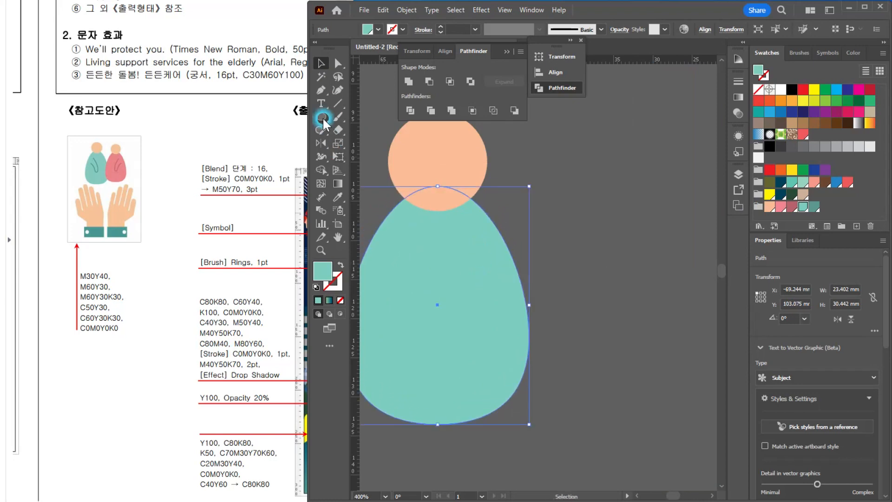
{"action": "left_click_drag", "start_coordinate": [317, 130], "coordinate": [346, 145]}
{"action": "left_click", "coordinate": [551, 245]}
{"action": "left_click_drag", "start_coordinate": [430, 273], "coordinate": [488, 275]}
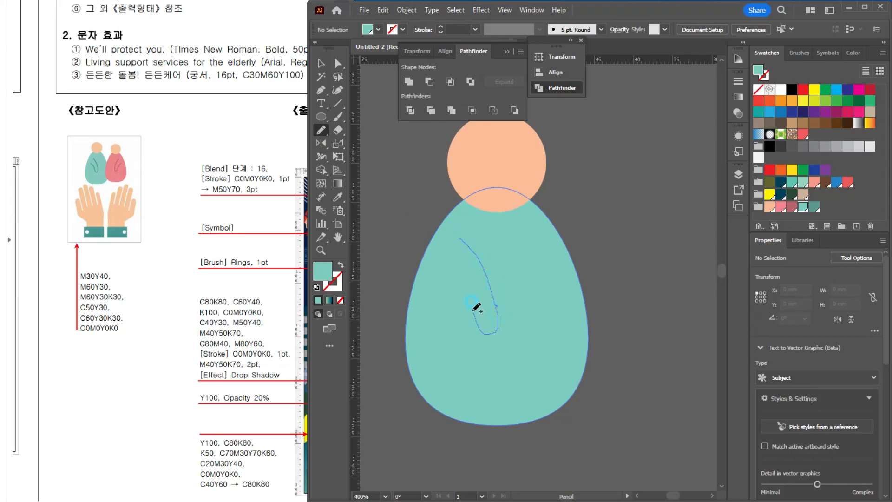
{"action": "left_click_drag", "start_coordinate": [453, 273], "coordinate": [437, 269]}
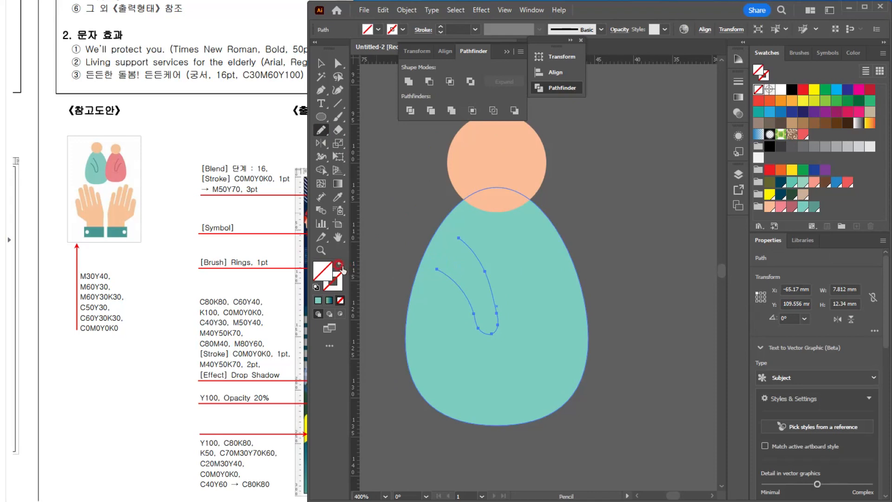
{"action": "left_click", "coordinate": [337, 286]}
{"action": "left_click", "coordinate": [777, 53]}
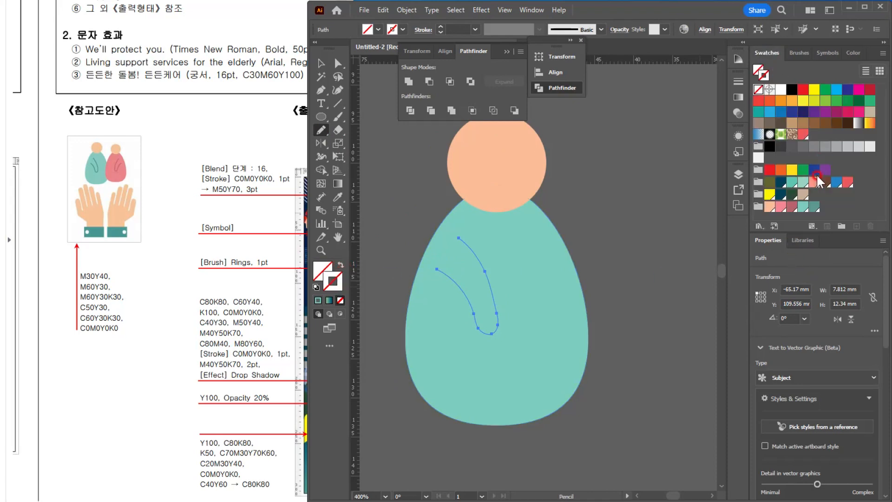
{"action": "left_click", "coordinate": [812, 209]}
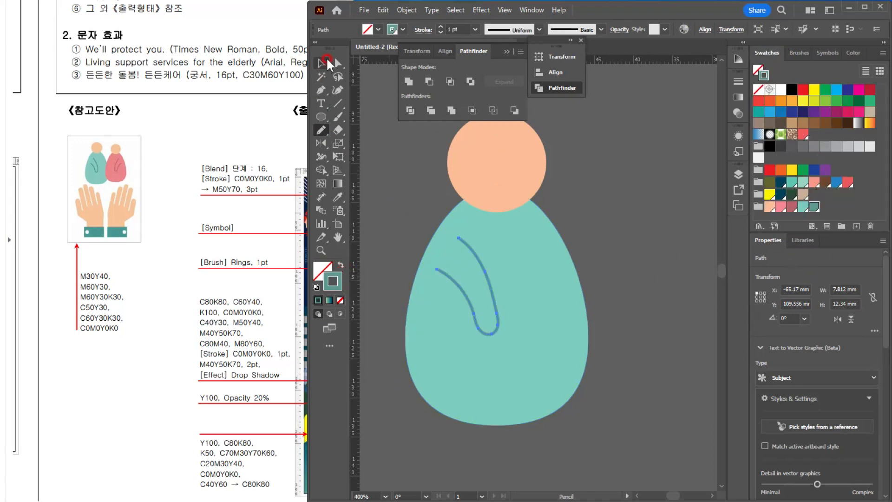
Step: Expand the arm line's stroke into a filled shape
{"action": "left_click", "coordinate": [423, 10]}
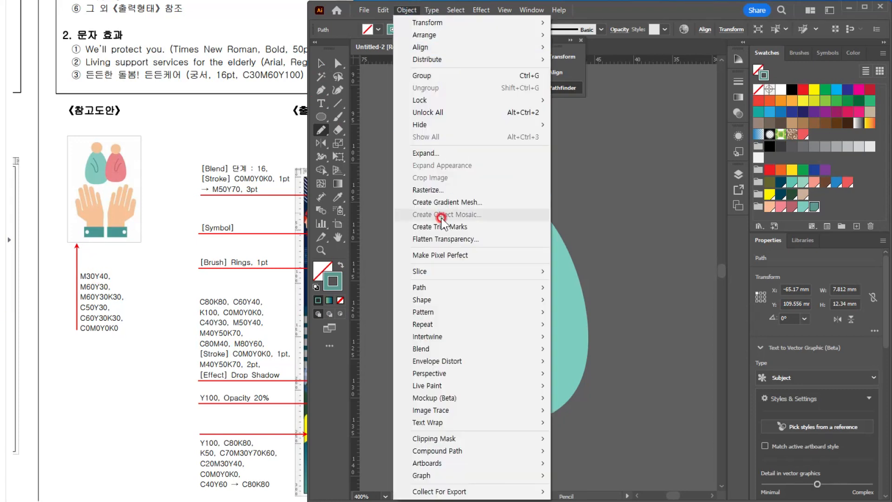
{"action": "left_click", "coordinate": [423, 152]}
{"action": "left_click", "coordinate": [418, 309]}
{"action": "left_click", "coordinate": [323, 65]}
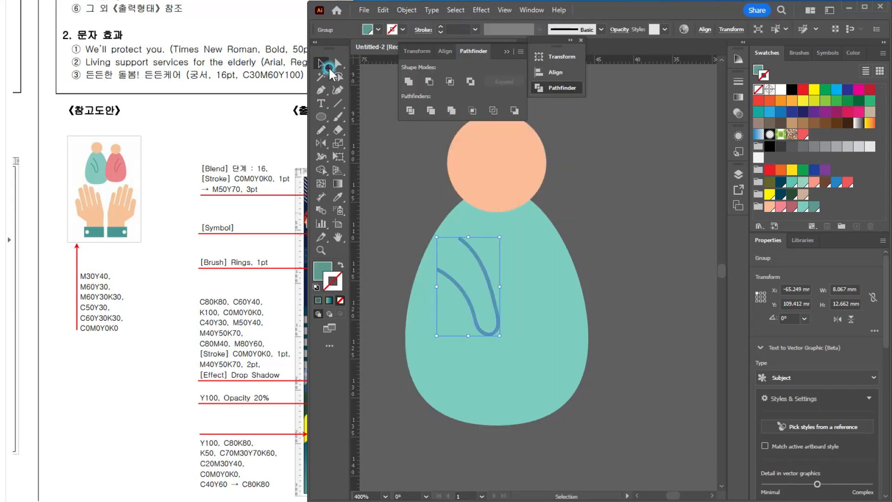
{"action": "left_click", "coordinate": [605, 242]}
Step: Group the head, body and arm line and reflect a copy of the group across a vertical axis just beside its centre
{"action": "scroll", "coordinate": [605, 242], "scroll_direction": "down", "scroll_amount": 2}
{"action": "left_click_drag", "start_coordinate": [613, 288], "coordinate": [469, 307]}
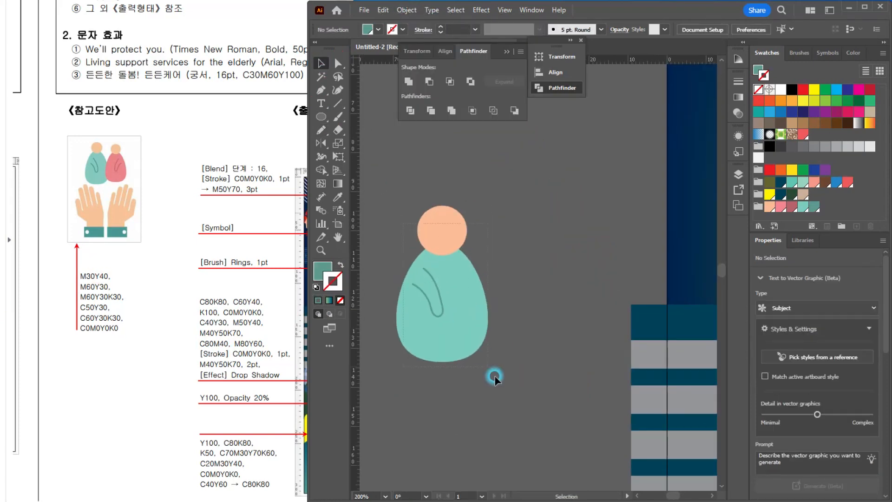
{"action": "left_click_drag", "start_coordinate": [494, 378], "coordinate": [495, 379]}
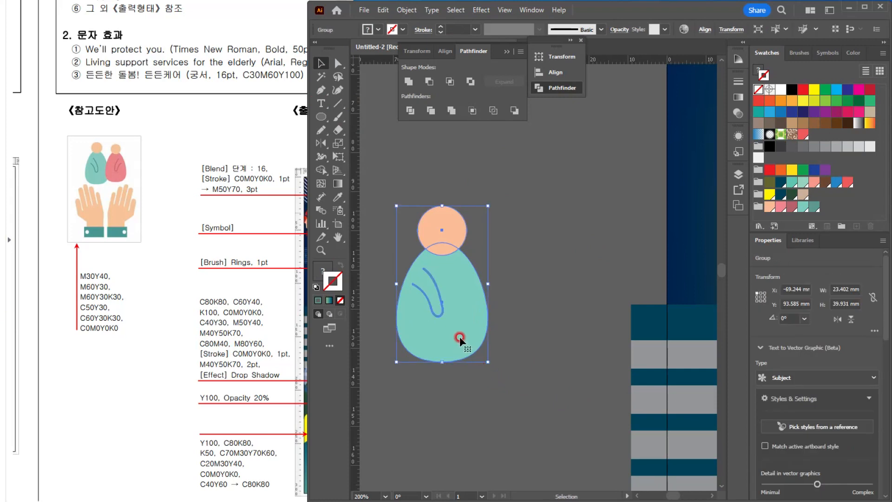
{"action": "left_click", "coordinate": [331, 141]}
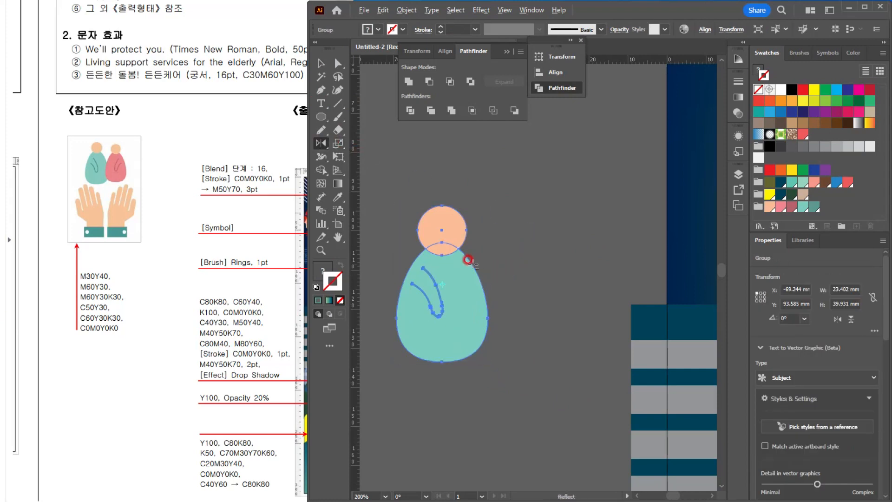
{"action": "left_click", "coordinate": [464, 280], "text": "alt"}
{"action": "left_click", "coordinate": [372, 314]}
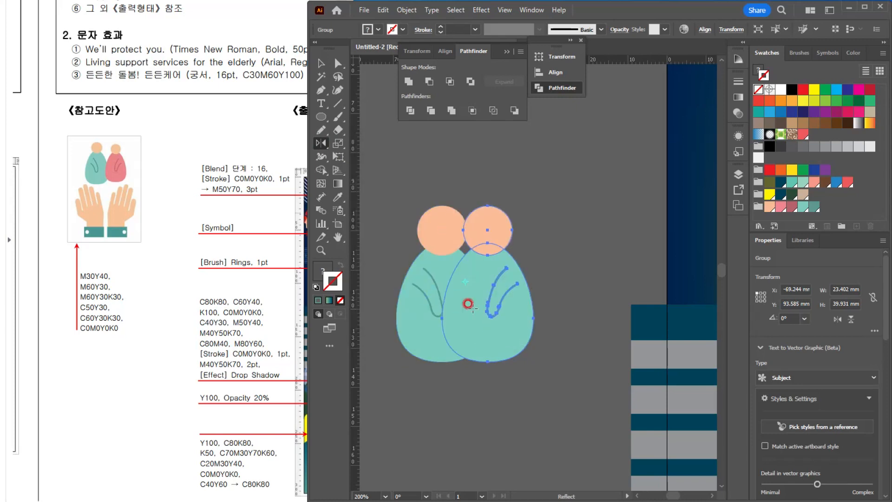
Step: Scale the mirrored figure down to a body width of about 21 mm and move it sideways to partly overlap the first figure
{"action": "left_click", "coordinate": [323, 66]}
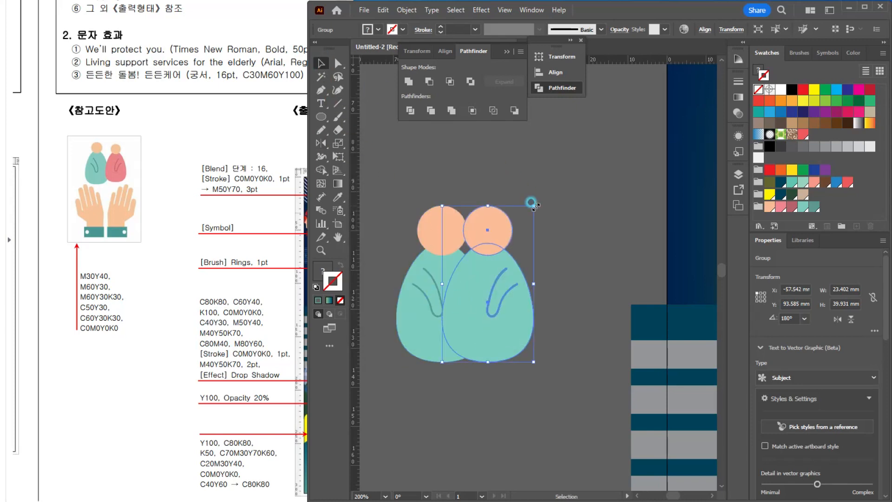
{"action": "left_click_drag", "start_coordinate": [534, 206], "coordinate": [525, 208]}
{"action": "left_click_drag", "start_coordinate": [491, 234], "coordinate": [515, 228]}
Step: Fill the mirrored figure's body with pink and remove its stroke while isolated inside the group
{"action": "double_click", "coordinate": [524, 334]}
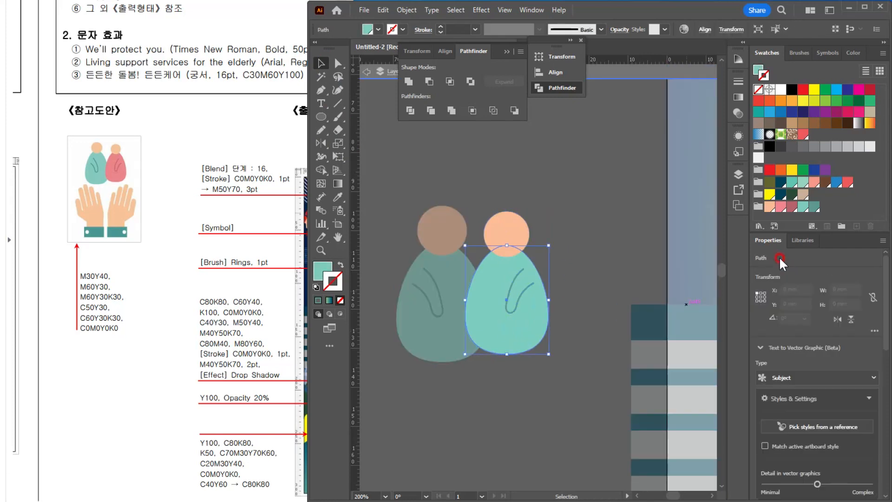
{"action": "left_click", "coordinate": [781, 206]}
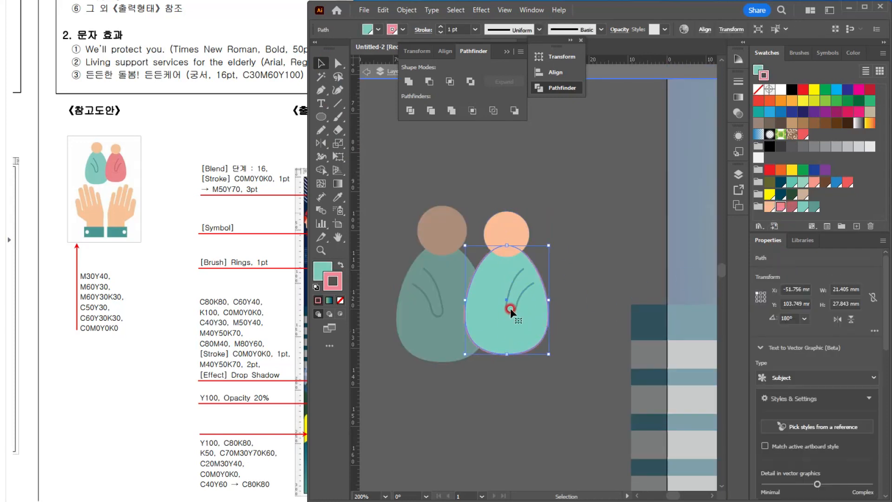
{"action": "left_click", "coordinate": [339, 265]}
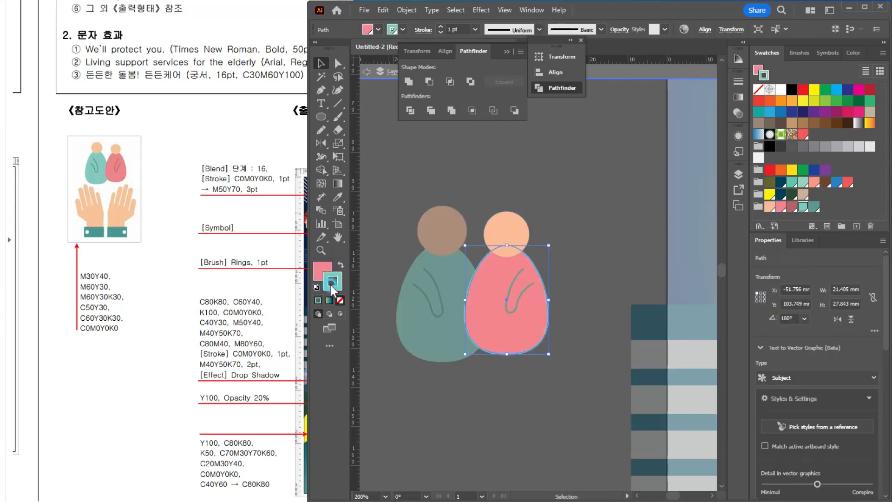
{"action": "left_click", "coordinate": [340, 300]}
{"action": "left_click", "coordinate": [321, 271]}
Step: Fill the mirrored figure's arm line with the dark pink M60Y30K30 swatch and leave group isolation
{"action": "left_click", "coordinate": [538, 252]}
{"action": "left_click", "coordinate": [522, 295]}
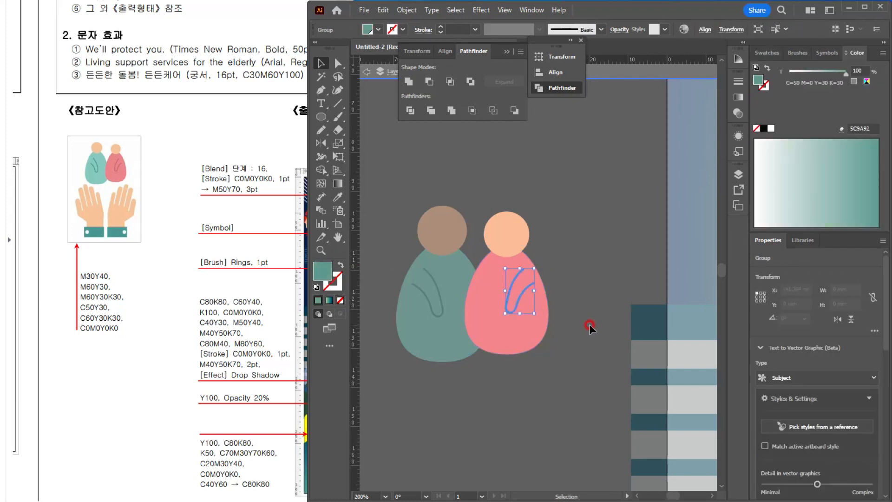
{"action": "left_click", "coordinate": [766, 54]}
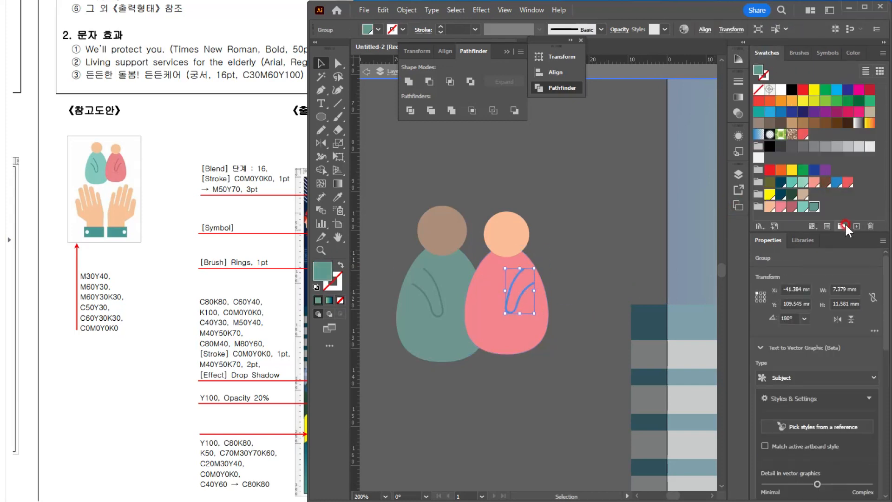
{"action": "left_click", "coordinate": [791, 207]}
{"action": "left_click", "coordinate": [604, 288]}
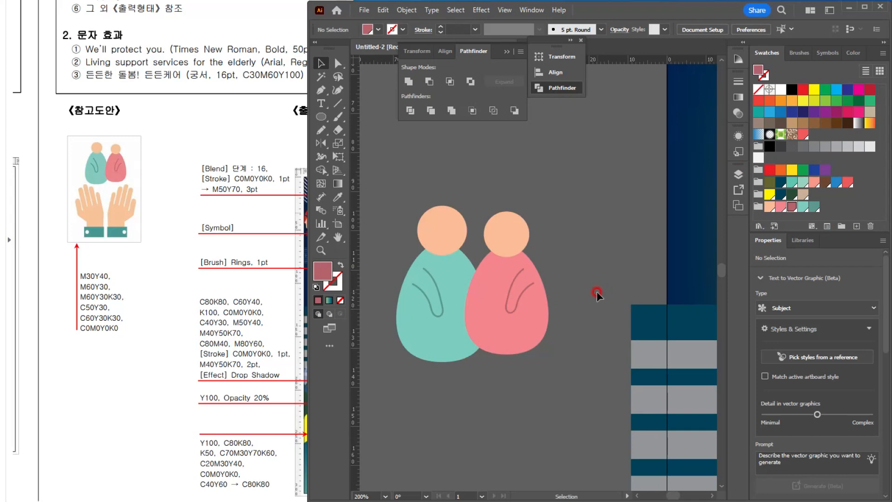
Step: Group the teal and pink figures together
{"action": "left_click_drag", "start_coordinate": [493, 354], "coordinate": [526, 285]}
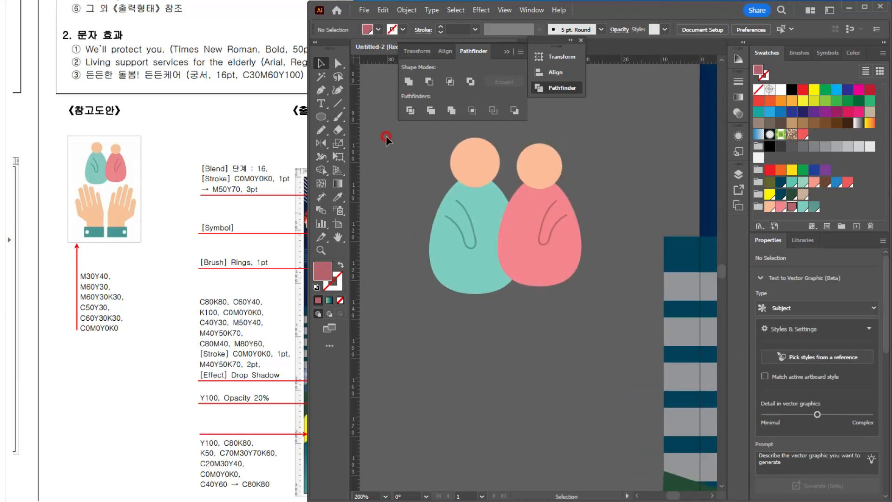
{"action": "left_click_drag", "start_coordinate": [619, 342], "coordinate": [618, 343]}
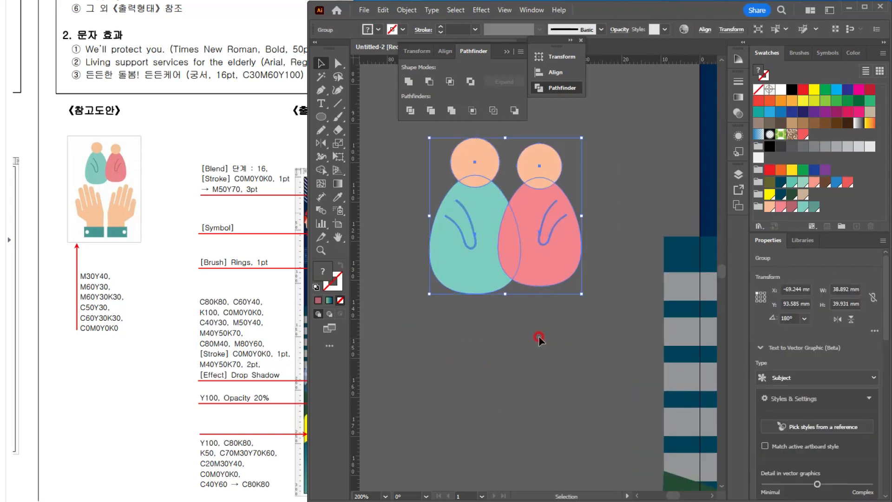
{"action": "left_click", "coordinate": [469, 369]}
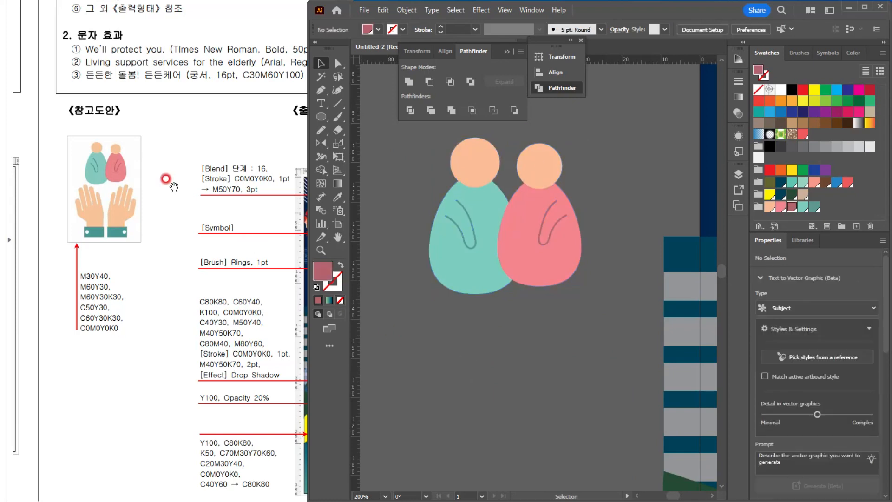
Step: Draw a fully rounded upright rectangle about 5.6 x 23.8 mm below the figures as a finger and fill it with peach
{"action": "left_click_drag", "start_coordinate": [327, 125], "coordinate": [364, 135]}
{"action": "left_click_drag", "start_coordinate": [396, 318], "coordinate": [420, 410]}
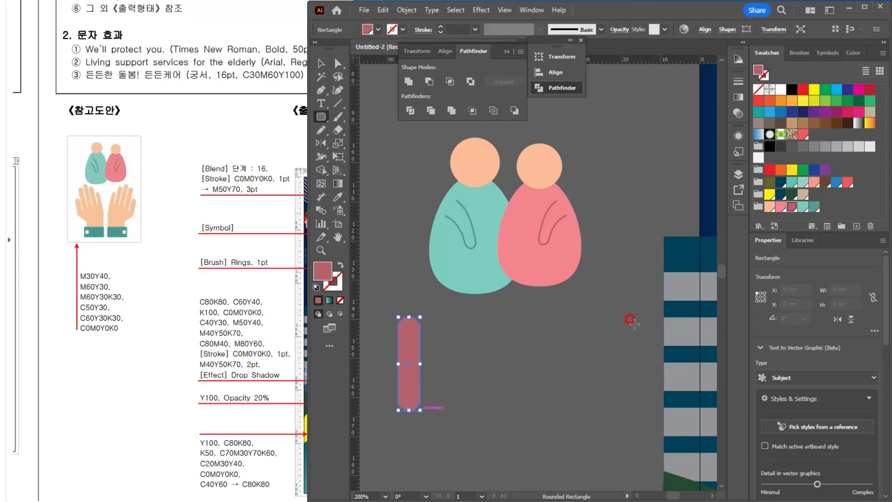
{"action": "left_click", "coordinate": [769, 207]}
{"action": "left_click", "coordinate": [321, 63]}
Step: Duplicate the finger four times side by side, making the second and fourth about 30 mm tall, the middle one tallest and the fifth shorter
{"action": "left_click_drag", "start_coordinate": [413, 380], "coordinate": [438, 379], "text": "alt"}
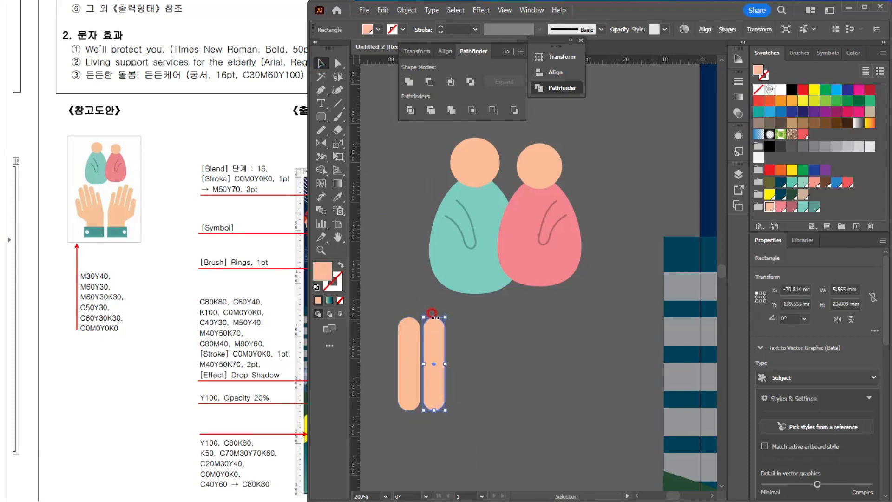
{"action": "left_click_drag", "start_coordinate": [434, 318], "coordinate": [434, 294]}
{"action": "left_click_drag", "start_coordinate": [434, 327], "coordinate": [458, 326], "text": "alt+shift"}
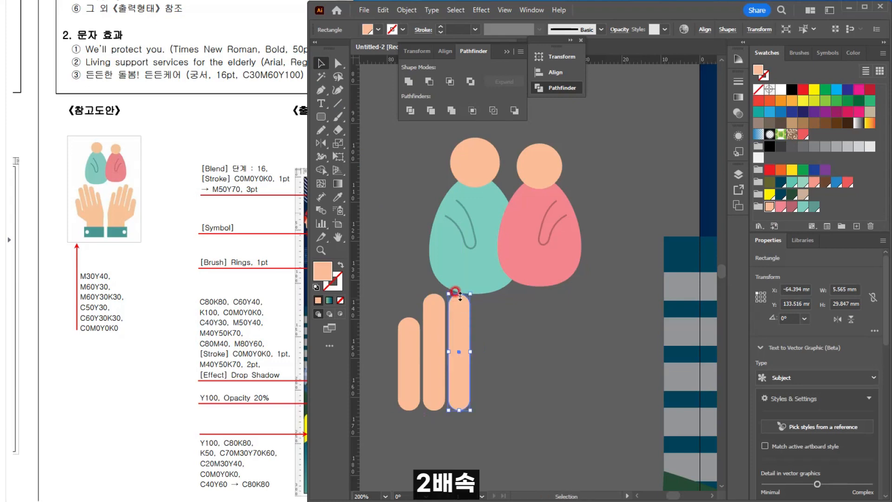
{"action": "left_click_drag", "start_coordinate": [459, 293], "coordinate": [459, 272]}
{"action": "left_click_drag", "start_coordinate": [439, 335], "coordinate": [489, 337], "text": "alt+shift"}
{"action": "left_click_drag", "start_coordinate": [488, 337], "coordinate": [514, 338], "text": "alt+shift"}
{"action": "left_click_drag", "start_coordinate": [511, 293], "coordinate": [511, 311]}
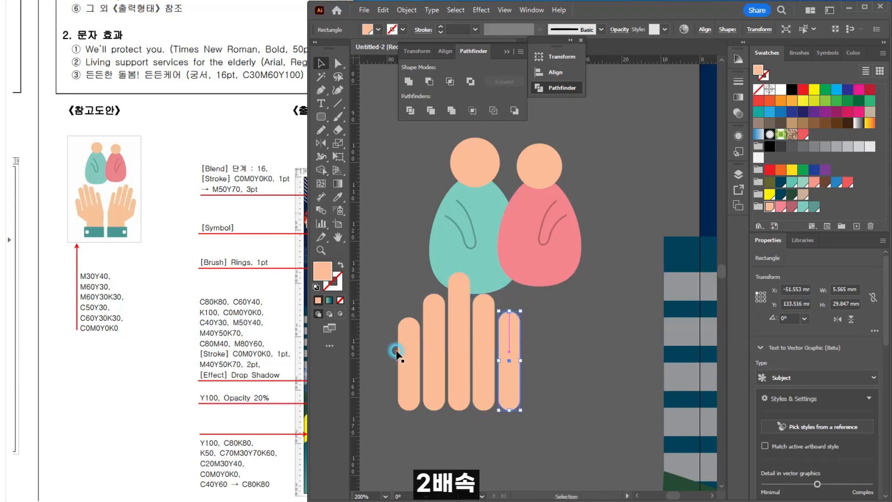
Step: Shorten the first finger to about 20 mm and lower it slightly below the other fingers
{"action": "left_click", "coordinate": [400, 353]}
{"action": "left_click_drag", "start_coordinate": [409, 317], "coordinate": [409, 331]}
{"action": "left_click_drag", "start_coordinate": [537, 389], "coordinate": [542, 324]}
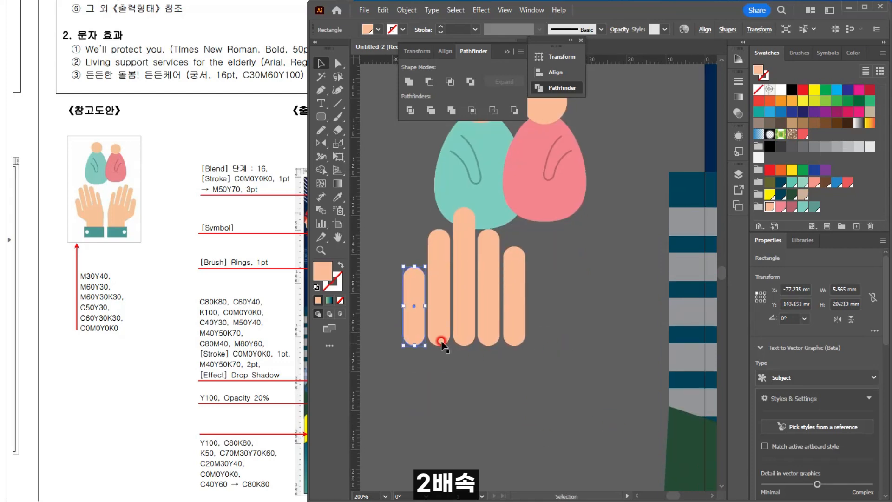
{"action": "left_click_drag", "start_coordinate": [415, 327], "coordinate": [413, 339], "text": "shift"}
Step: Rotate the five fingers together about 9° anticlockwise and place them clear below the figures
{"action": "left_click_drag", "start_coordinate": [319, 117], "coordinate": [364, 115]}
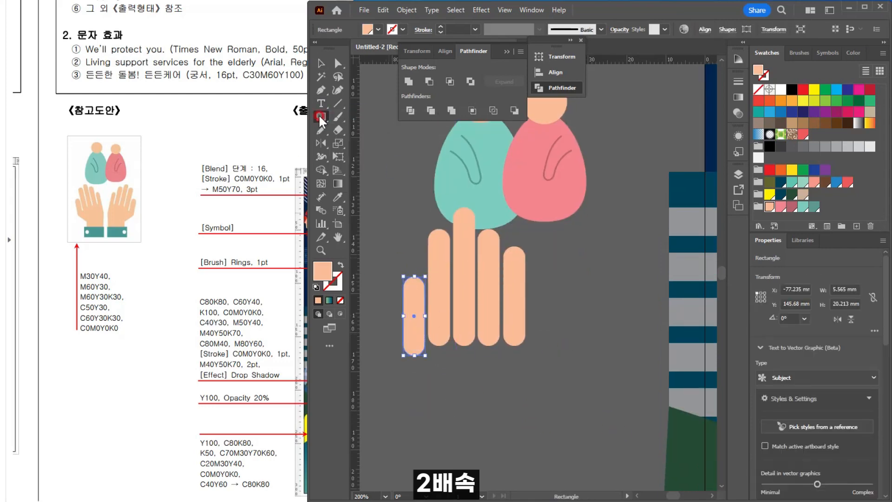
{"action": "key", "text": "p"}
{"action": "left_click", "coordinate": [564, 428], "text": "ctrl"}
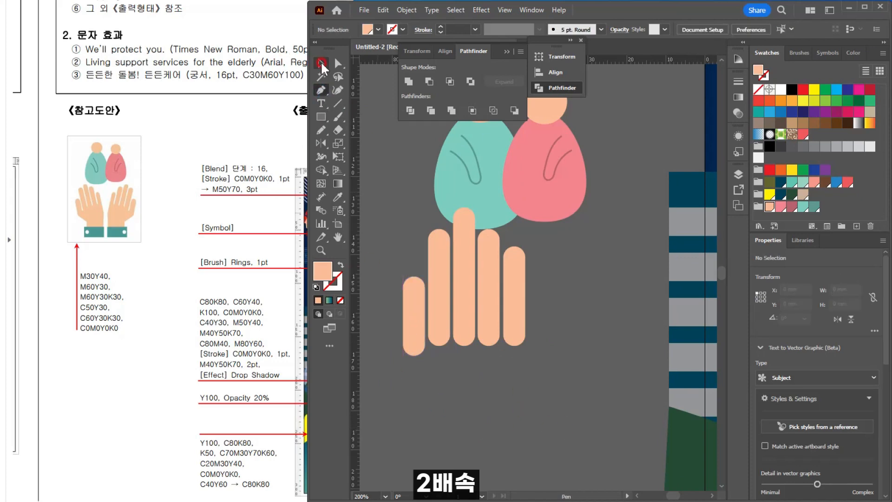
{"action": "left_click", "coordinate": [321, 64]}
{"action": "left_click", "coordinate": [471, 296]}
{"action": "left_click_drag", "start_coordinate": [537, 251], "coordinate": [518, 246]}
Step: Draw a closed peach palm and wrist shape with the Pen tool, joining the bases of all five fingers
{"action": "left_click", "coordinate": [321, 90]}
{"action": "left_click", "coordinate": [393, 288], "text": "ctrl"}
{"action": "left_click", "coordinate": [418, 389]}
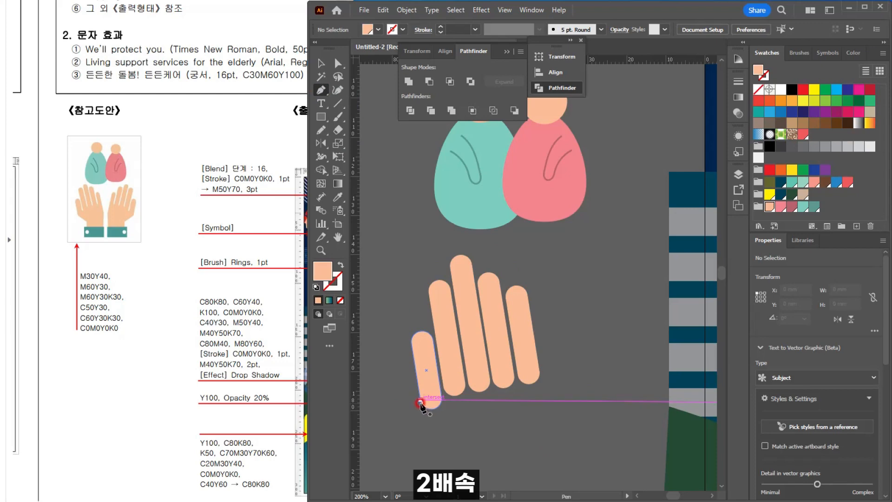
{"action": "left_click", "coordinate": [420, 403]}
{"action": "key", "text": "ctrl+z"}
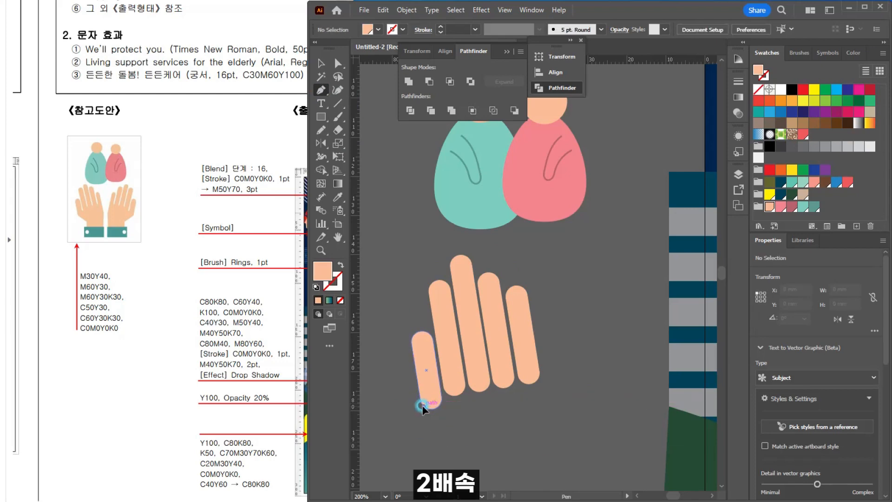
{"action": "left_click", "coordinate": [423, 406]}
{"action": "left_click", "coordinate": [458, 442]}
{"action": "left_click_drag", "start_coordinate": [459, 431], "coordinate": [441, 317]}
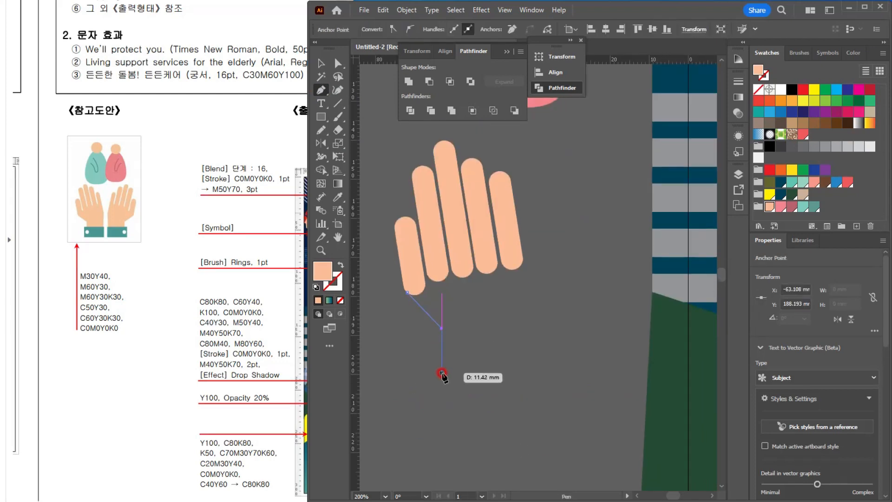
{"action": "left_click", "coordinate": [441, 373]}
{"action": "left_click", "coordinate": [522, 373]}
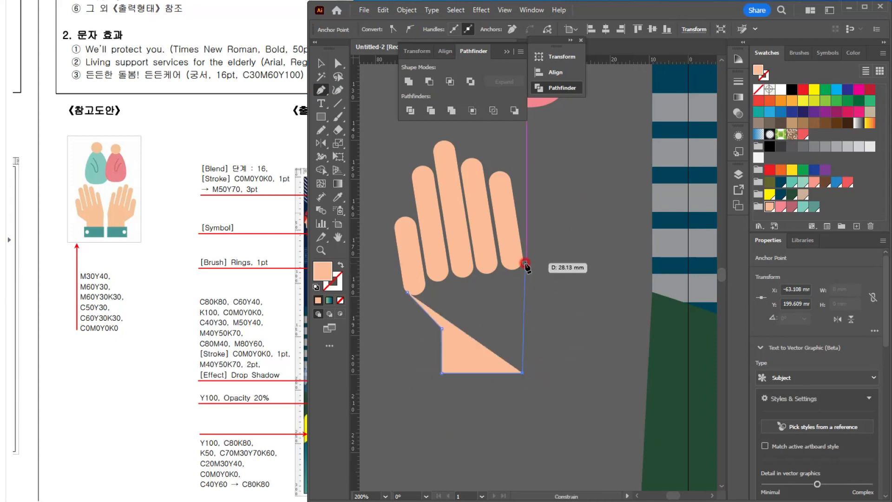
{"action": "left_click", "coordinate": [437, 274]}
{"action": "left_click", "coordinate": [422, 279]}
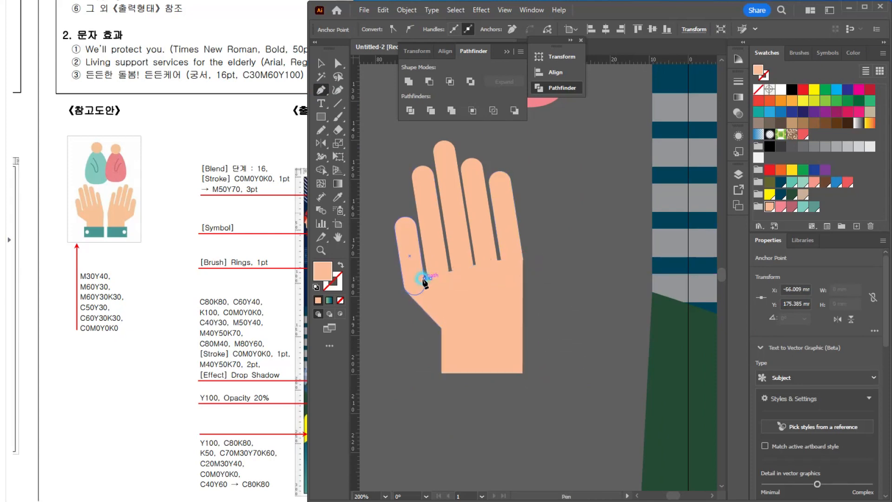
{"action": "left_click", "coordinate": [408, 292]}
{"action": "key", "text": "v"}
Step: Move the second finger slightly down into the palm
{"action": "left_click", "coordinate": [608, 309]}
{"action": "scroll", "coordinate": [557, 312], "scroll_direction": "down", "scroll_amount": 2}
{"action": "scroll", "coordinate": [507, 310], "scroll_direction": "up", "scroll_amount": 4}
{"action": "left_click_drag", "start_coordinate": [437, 237], "coordinate": [438, 250]}
{"action": "left_click", "coordinate": [631, 301]}
Step: Draw a cuff rectangle about 26 x 12 mm across the end of the wrist and fill it with dark teal
{"action": "scroll", "coordinate": [620, 305], "scroll_direction": "down", "scroll_amount": 3}
{"action": "scroll", "coordinate": [612, 309], "scroll_direction": "down", "scroll_amount": 1}
{"action": "scroll", "coordinate": [613, 309], "scroll_direction": "right", "scroll_amount": 2}
{"action": "key", "text": "m"}
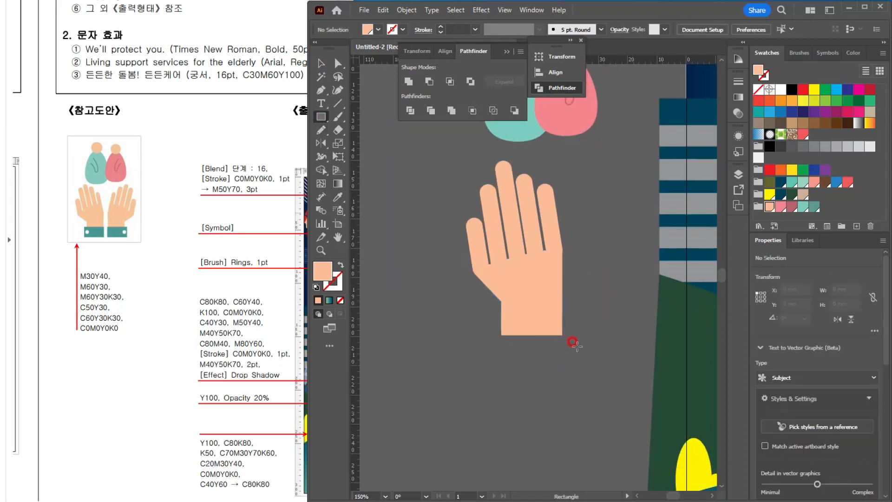
{"action": "mouse_move", "coordinate": [570, 316]}
{"action": "left_mouse_down"}
{"action": "mouse_move", "coordinate": [486, 349]}
{"action": "mouse_move", "coordinate": [525, 348]}
{"action": "mouse_move", "coordinate": [469, 340]}
{"action": "mouse_move", "coordinate": [482, 340]}
{"action": "left_mouse_up"}
{"action": "left_click", "coordinate": [814, 207]}
{"action": "left_click", "coordinate": [321, 63]}
{"action": "left_click", "coordinate": [601, 288]}
Step: Draw a small circle as a button near the thumb-side end of the cuff and fill it with white
{"action": "left_click", "coordinate": [322, 117]}
{"action": "left_click", "coordinate": [372, 143]}
{"action": "scroll", "coordinate": [495, 343], "scroll_direction": "up", "scroll_amount": 2}
{"action": "left_click", "coordinate": [780, 89]}
{"action": "left_click", "coordinate": [321, 63]}
{"action": "left_click", "coordinate": [439, 278]}
Step: Move the cuff up over the wrist and reposition the white button inside it
{"action": "left_click", "coordinate": [540, 327]}
{"action": "left_click_drag", "start_coordinate": [568, 331], "coordinate": [569, 308]}
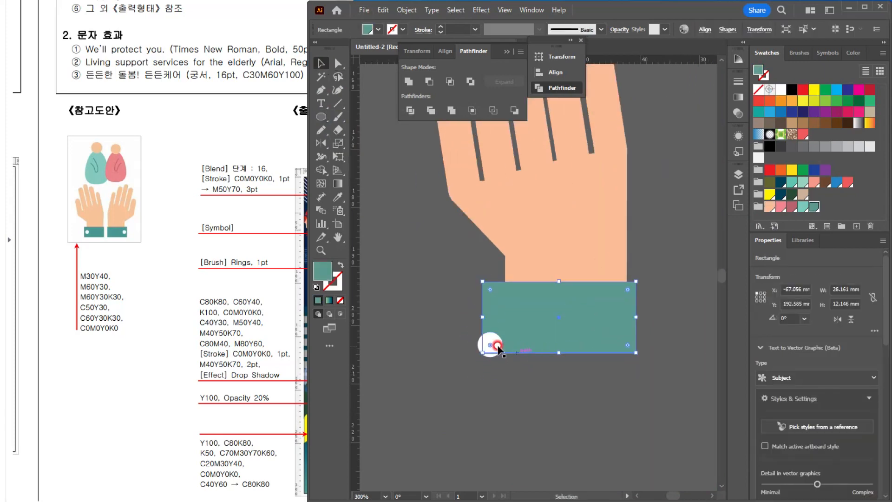
{"action": "left_click_drag", "start_coordinate": [495, 344], "coordinate": [508, 320]}
Step: Group the fingers, palm, cuff and button, and move the grouped hand just below the two figures
{"action": "scroll", "coordinate": [561, 335], "scroll_direction": "down", "scroll_amount": 2}
{"action": "left_click_drag", "start_coordinate": [636, 165], "coordinate": [551, 238]}
{"action": "left_click_drag", "start_coordinate": [403, 219], "coordinate": [505, 425]}
{"action": "key", "text": "ctrl+g"}
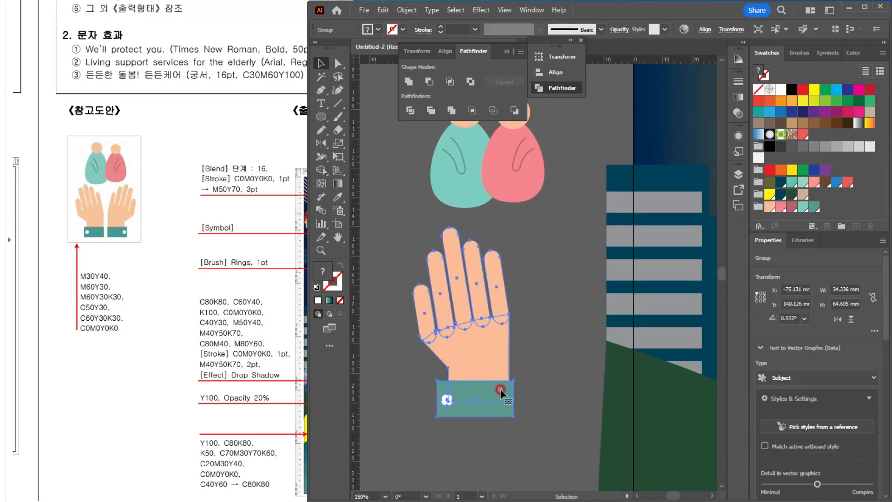
{"action": "scroll", "coordinate": [502, 357], "scroll_direction": "down", "scroll_amount": 1}
{"action": "mouse_move", "coordinate": [433, 368]}
{"action": "left_mouse_down"}
{"action": "mouse_move", "coordinate": [420, 353]}
{"action": "mouse_move", "coordinate": [423, 360]}
{"action": "left_mouse_up"}
Step: Reflect a copy of the hand group across a vertical axis at its inner edge
{"action": "left_click", "coordinate": [322, 118]}
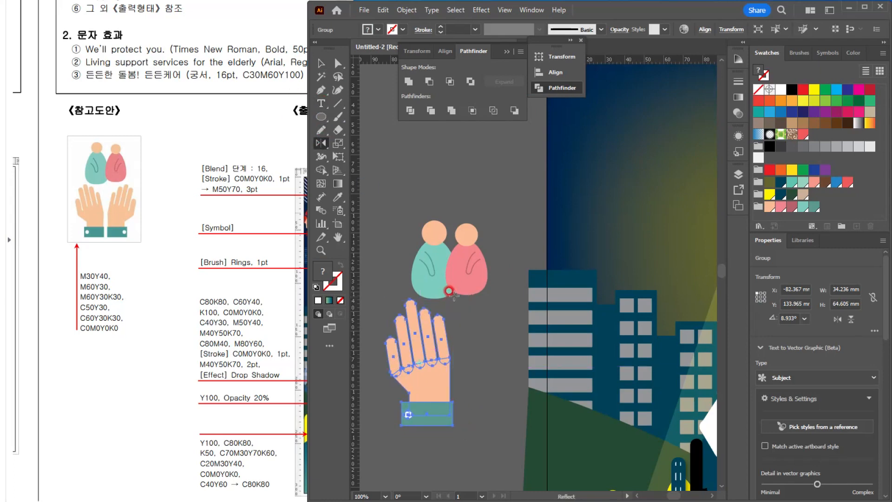
{"action": "left_click", "coordinate": [447, 240], "text": "alt"}
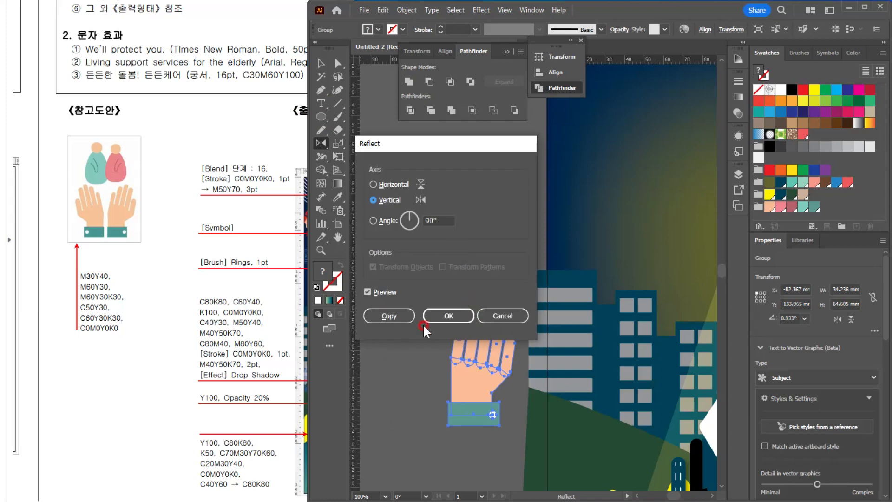
{"action": "left_click", "coordinate": [409, 316]}
{"action": "left_click", "coordinate": [328, 75]}
{"action": "left_click", "coordinate": [321, 64]}
{"action": "left_click", "coordinate": [509, 324]}
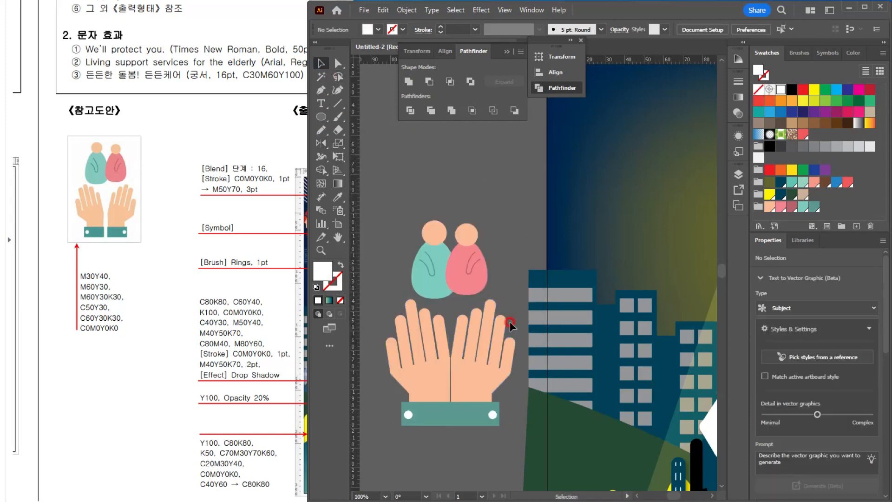
Step: Nudge the two hands sideways away from each other to leave a narrow gap between their cuffs
{"action": "scroll", "coordinate": [449, 360], "scroll_direction": "up", "scroll_amount": 1}
{"action": "scroll", "coordinate": [488, 393], "scroll_direction": "down", "scroll_amount": 1}
{"action": "left_click", "coordinate": [495, 392]}
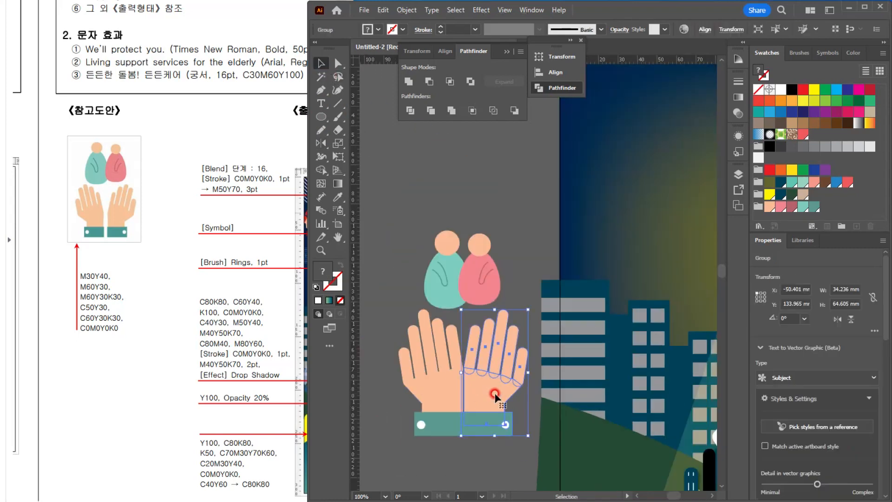
{"action": "left_click", "coordinate": [420, 371]}
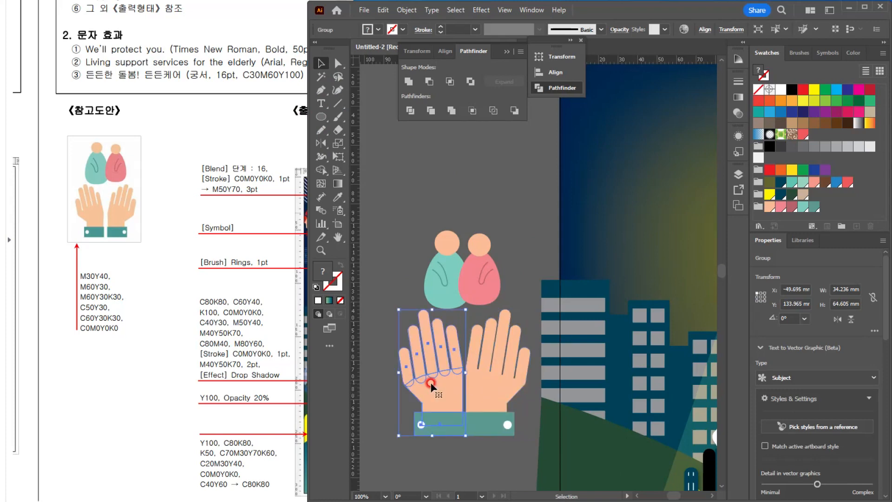
{"action": "left_click", "coordinate": [508, 419]}
{"action": "key", "text": "Right"}
{"action": "key", "text": "Right"}
{"action": "key", "text": "Right"}
{"action": "key", "text": "Right"}
{"action": "key", "text": "Right"}
{"action": "key", "text": "Right"}
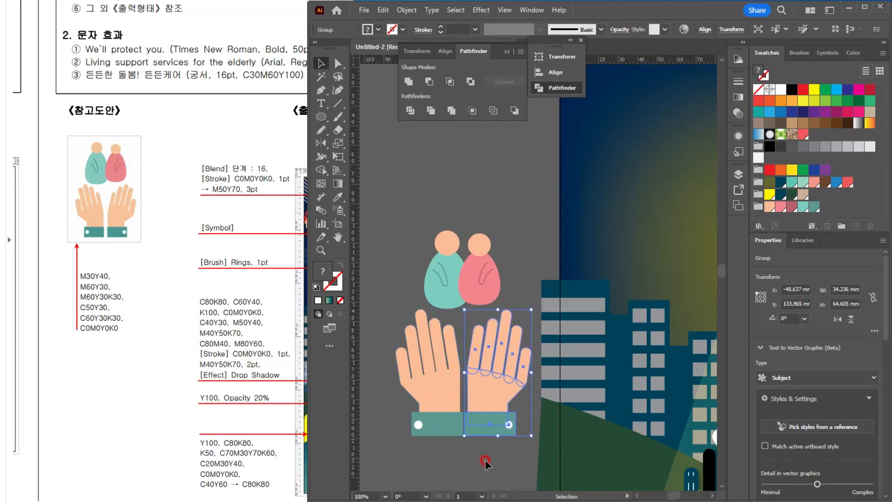
{"action": "left_click", "coordinate": [432, 353]}
{"action": "key", "text": "Left"}
{"action": "key", "text": "Left"}
{"action": "key", "text": "Left"}
{"action": "left_click", "coordinate": [478, 470]}
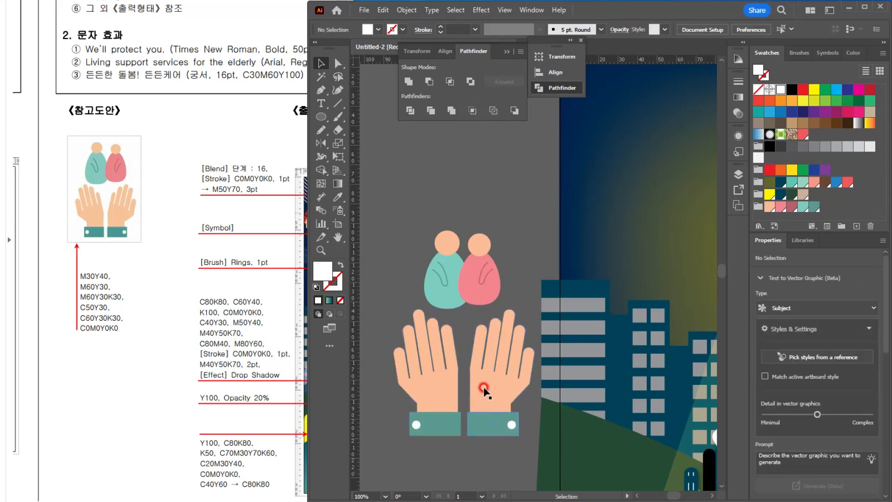
Step: Scale the pair of hands down to about 65 mm wide and move them 3.6 mm up toward the figures
{"action": "left_click", "coordinate": [483, 390], "text": "ctrl+alt"}
{"action": "left_click_drag", "start_coordinate": [469, 367], "coordinate": [437, 340]}
{"action": "left_click_drag", "start_coordinate": [447, 388], "coordinate": [463, 396]}
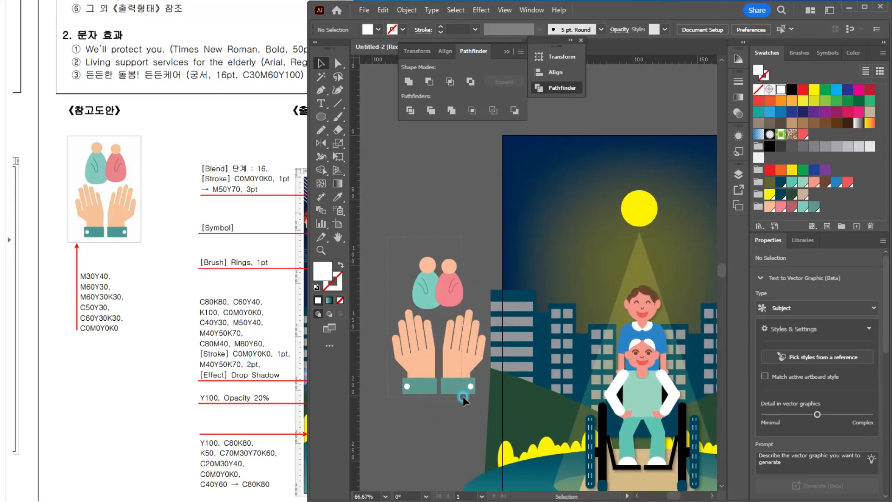
{"action": "left_click", "coordinate": [495, 197]}
{"action": "left_click_drag", "start_coordinate": [390, 358], "coordinate": [500, 400]}
{"action": "scroll", "coordinate": [463, 384], "scroll_direction": "up", "scroll_amount": 2}
{"action": "left_click_drag", "start_coordinate": [465, 342], "coordinate": [465, 336]}
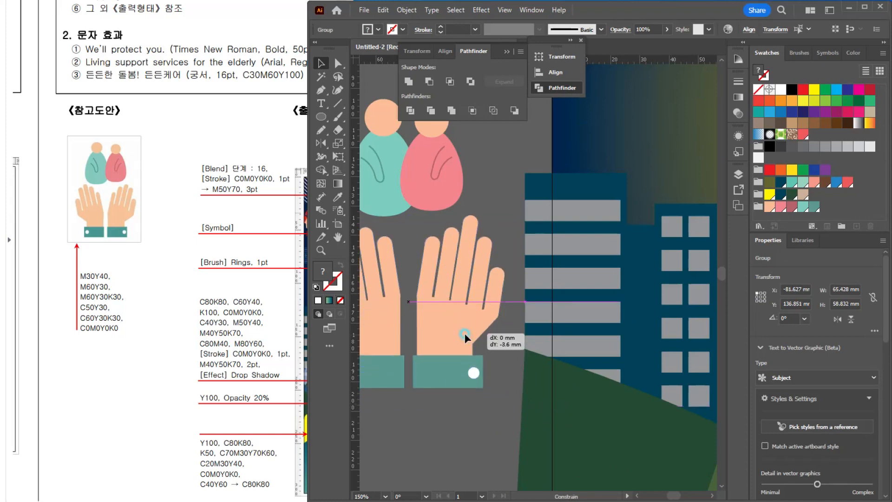
Step: Group the two figures and both hands into a single symbol artwork
{"action": "scroll", "coordinate": [464, 335], "scroll_direction": "down", "scroll_amount": 2}
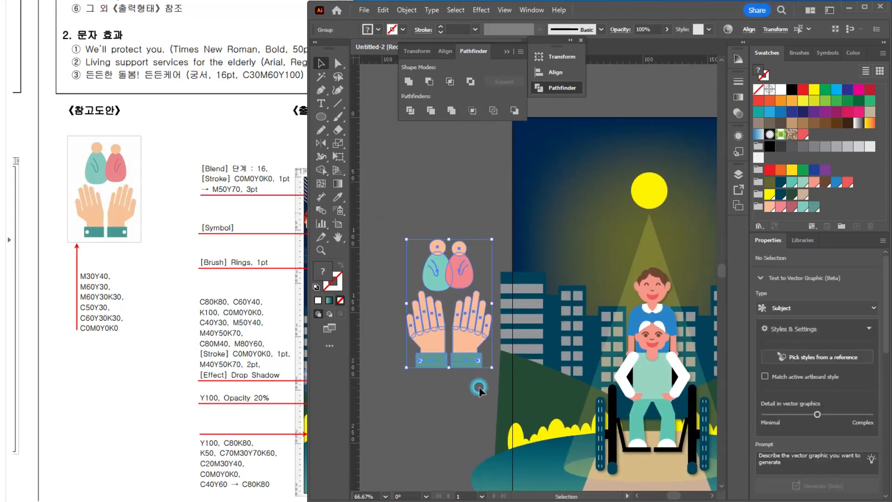
{"action": "key", "text": "ctrl+g"}
{"action": "scroll", "coordinate": [485, 386], "scroll_direction": "down", "scroll_amount": 1}
{"action": "left_click_drag", "start_coordinate": [473, 345], "coordinate": [429, 290]}
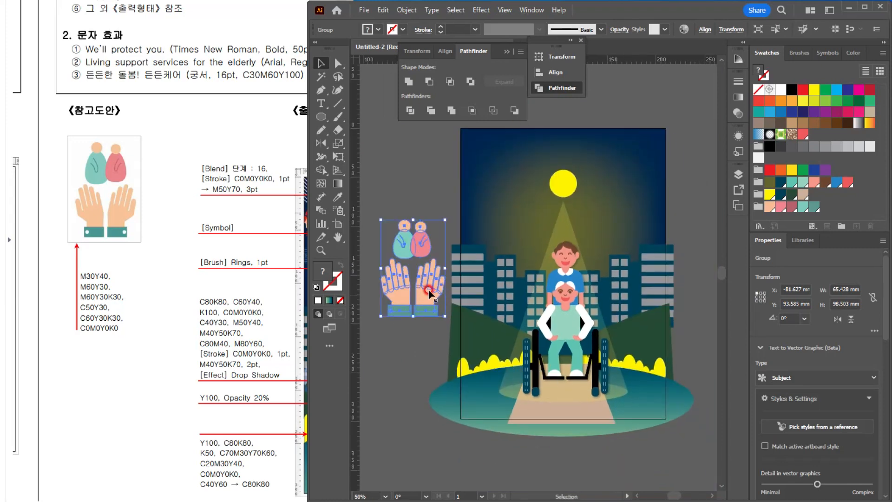
Step: Move the symbol artwork to the poster's lower-left corner, scale it down and tilt it clockwise, to about 50 x 72 mm overall
{"action": "left_click_drag", "start_coordinate": [185, 335], "coordinate": [151, 349]}
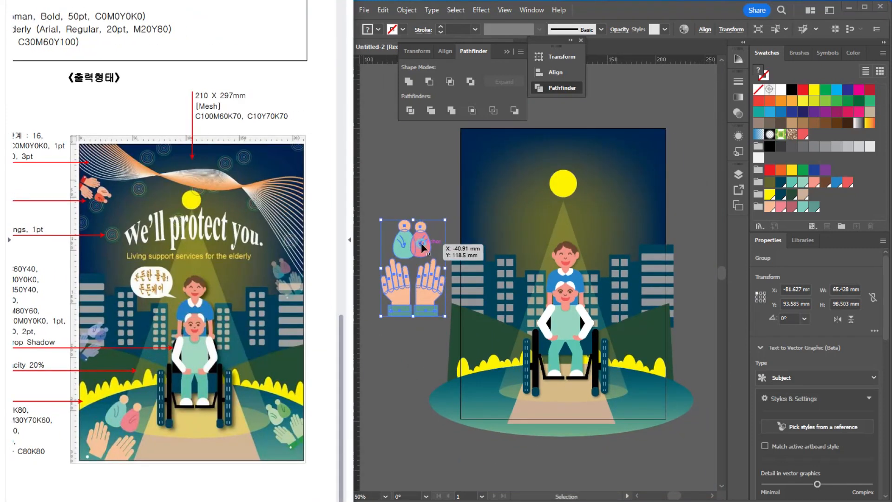
{"action": "left_click_drag", "start_coordinate": [421, 243], "coordinate": [515, 345]}
{"action": "scroll", "coordinate": [511, 334], "scroll_direction": "up", "scroll_amount": 1}
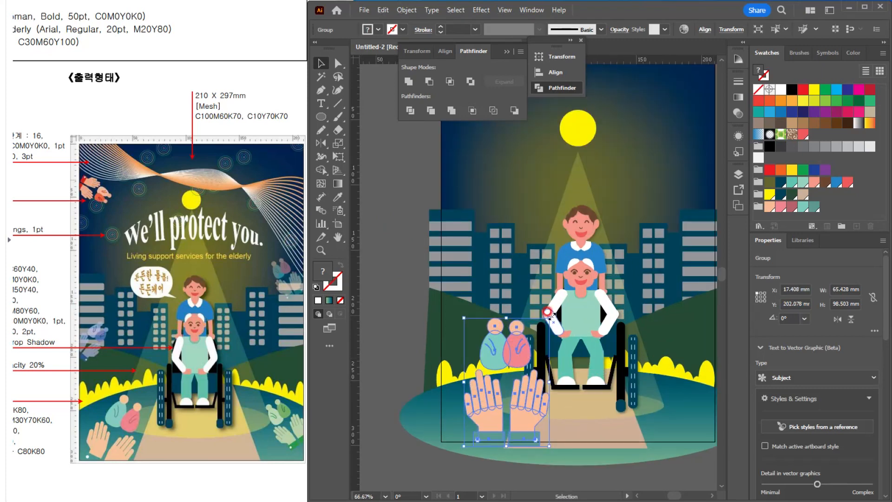
{"action": "left_click_drag", "start_coordinate": [547, 312], "coordinate": [509, 362]}
{"action": "left_click_drag", "start_coordinate": [492, 386], "coordinate": [493, 389]}
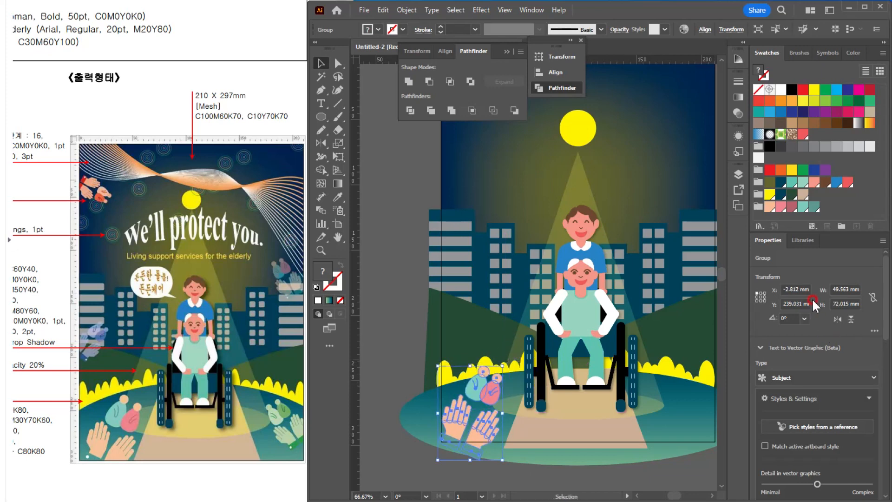
Step: Register the grouped figures-and-hands artwork as a dynamic Movie Clip symbol named "caregiving"
{"action": "left_click", "coordinate": [824, 52]}
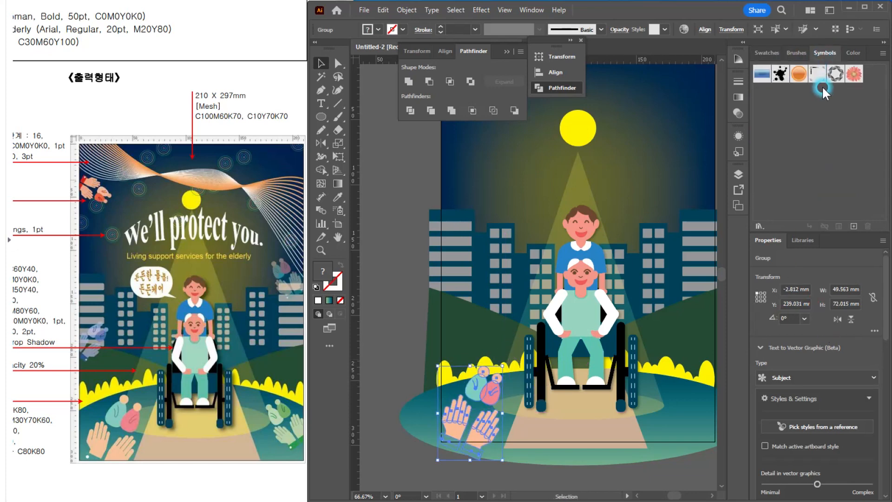
{"action": "left_click_drag", "start_coordinate": [476, 392], "coordinate": [832, 133]}
{"action": "left_click_drag", "start_coordinate": [149, 113], "coordinate": [191, 348]}
{"action": "scroll", "coordinate": [191, 348], "scroll_direction": "down", "scroll_amount": 1}
{"action": "left_click_drag", "start_coordinate": [158, 157], "coordinate": [178, 208]}
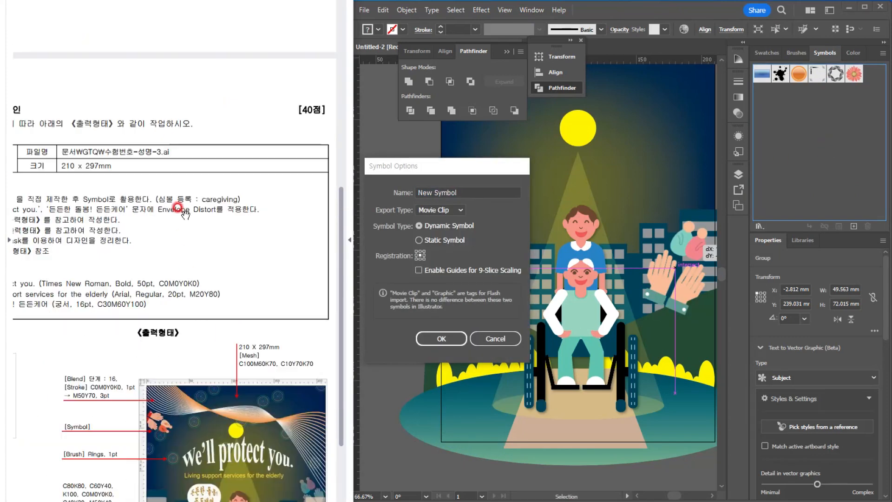
{"action": "left_click", "coordinate": [454, 197]}
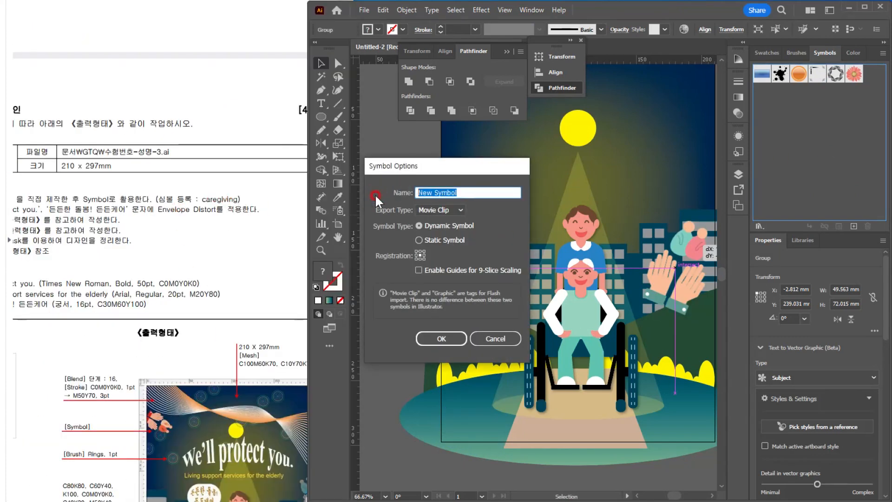
{"action": "type", "text": "caregiving"}
{"action": "left_click", "coordinate": [445, 337]}
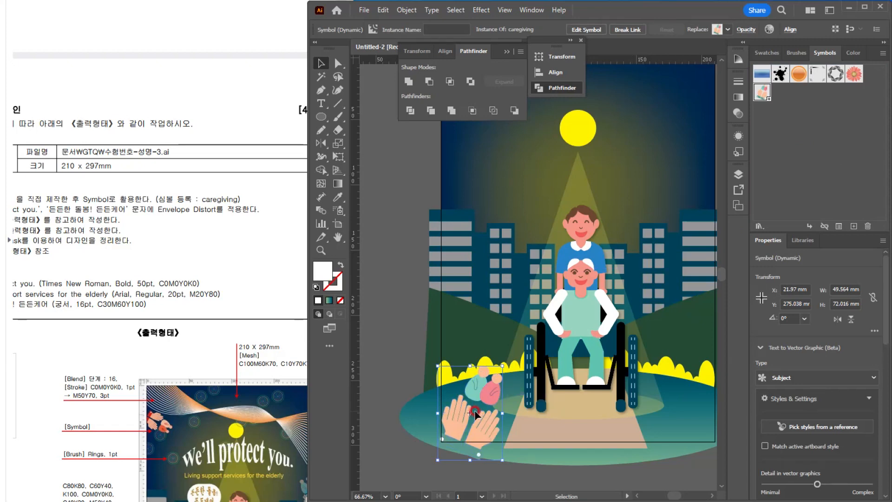
Step: Spray four caregiving symbol instances onto the poster: at the middle of each side edge, the upper-left corner and the lower-right corner
{"action": "scroll", "coordinate": [179, 190], "scroll_direction": "down", "scroll_amount": 3}
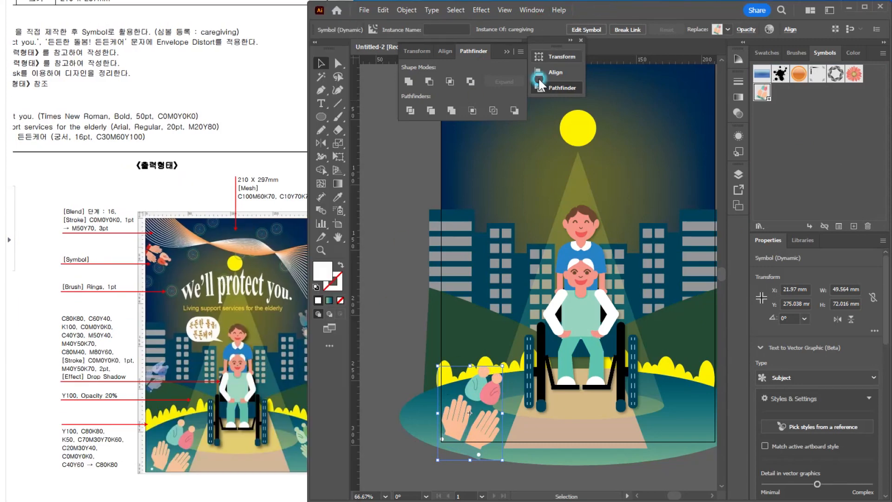
{"action": "left_click_drag", "start_coordinate": [289, 332], "coordinate": [251, 333]}
{"action": "left_click", "coordinate": [609, 15]}
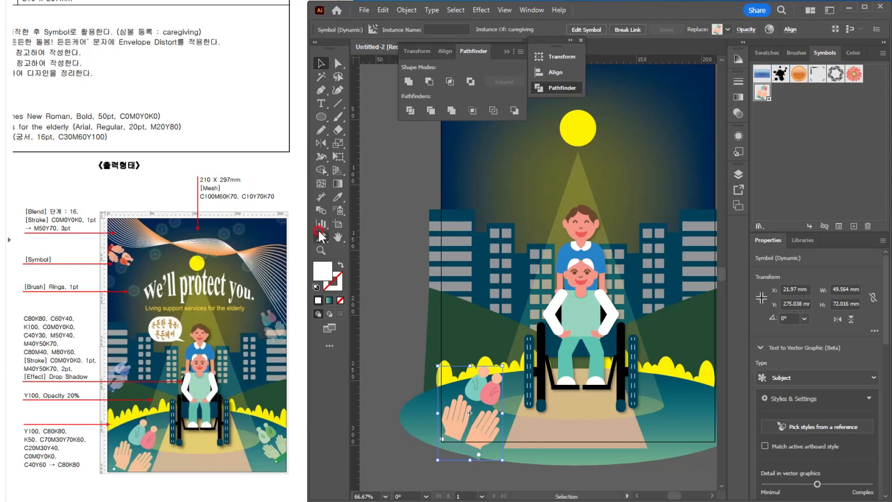
{"action": "left_click_drag", "start_coordinate": [322, 212], "coordinate": [381, 214]}
{"action": "scroll", "coordinate": [506, 324], "scroll_direction": "down", "scroll_amount": 1}
{"action": "scroll", "coordinate": [481, 334], "scroll_direction": "up", "scroll_amount": 1}
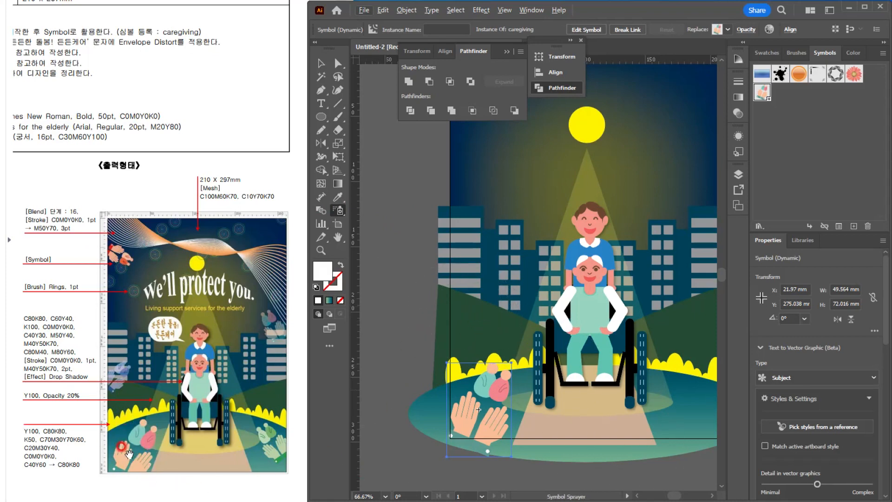
{"action": "left_click", "coordinate": [465, 303]}
{"action": "left_click_drag", "start_coordinate": [566, 239], "coordinate": [503, 386]}
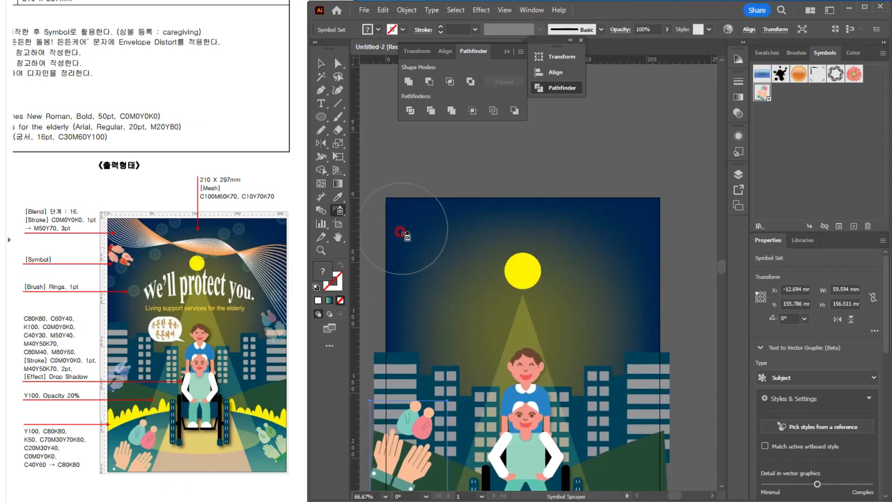
{"action": "left_click", "coordinate": [402, 233]}
{"action": "left_click", "coordinate": [645, 344]}
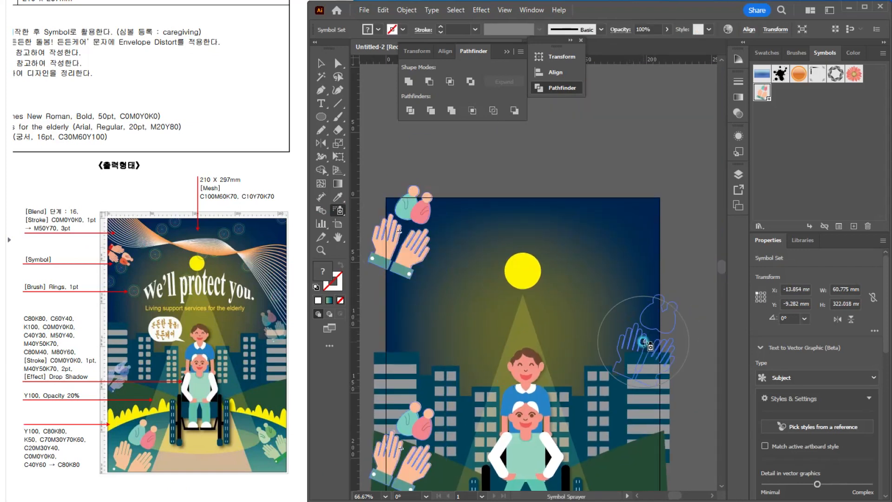
{"action": "scroll", "coordinate": [644, 344], "scroll_direction": "down", "scroll_amount": 5}
{"action": "left_click", "coordinate": [659, 341]}
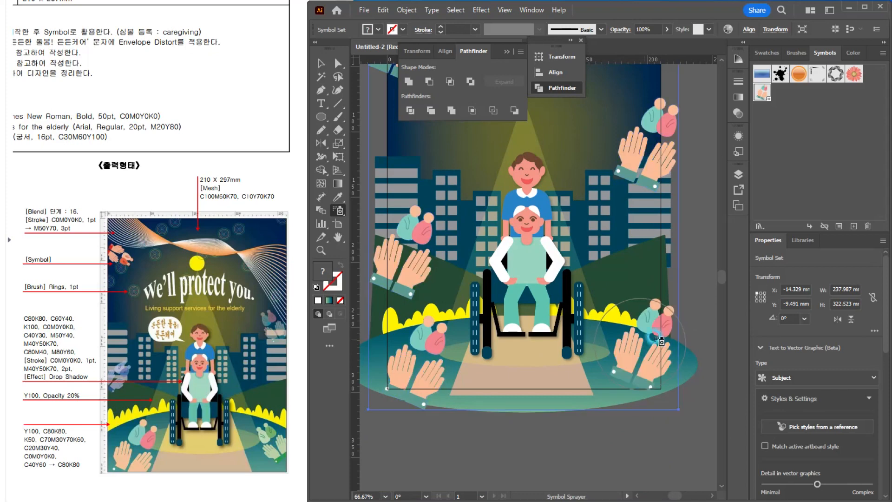
Step: Shrink the lower-right and right-edge caregiving instances with the Symbol Sizer
{"action": "left_click", "coordinate": [321, 342]}
{"action": "mouse_move", "coordinate": [334, 212]}
{"action": "left_mouse_down"}
{"action": "mouse_move", "coordinate": [365, 239]}
{"action": "mouse_move", "coordinate": [411, 232]}
{"action": "mouse_move", "coordinate": [412, 247]}
{"action": "left_mouse_up"}
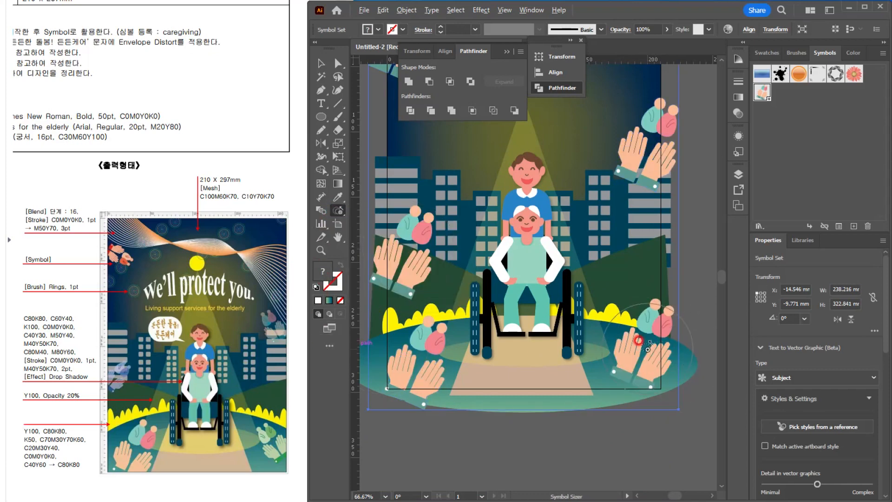
{"action": "left_click_drag", "start_coordinate": [638, 340], "coordinate": [637, 341]}
{"action": "left_click_drag", "start_coordinate": [655, 172], "coordinate": [656, 152]}
{"action": "left_click_drag", "start_coordinate": [643, 245], "coordinate": [706, 372]}
Step: Shrink the upper-left and left-edge caregiving instances with the Symbol Sizer
{"action": "left_click", "coordinate": [469, 172], "text": "alt"}
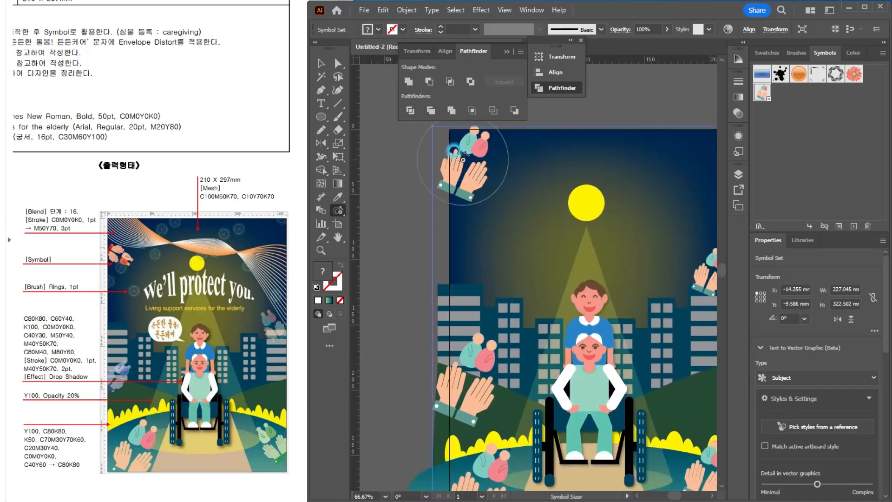
{"action": "left_click", "coordinate": [468, 172], "text": "alt"}
{"action": "left_click", "coordinate": [468, 172], "text": "alt"}
{"action": "left_click", "coordinate": [468, 172], "text": "alt"}
{"action": "left_click", "coordinate": [467, 382], "text": "alt"}
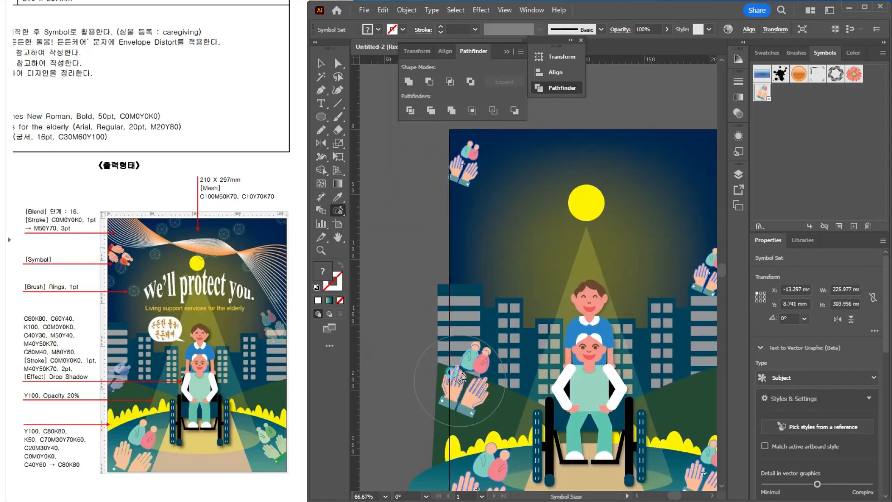
{"action": "mouse_move", "coordinate": [579, 382]}
{"action": "left_mouse_down"}
{"action": "mouse_move", "coordinate": [487, 359]}
{"action": "mouse_move", "coordinate": [528, 374]}
{"action": "mouse_move", "coordinate": [529, 366]}
{"action": "left_mouse_up"}
Step: Spin the upper-left caregiving instance so its fingers point down to the right, and tilt the right-edge instance counterclockwise with the Symbol Spinner
{"action": "left_click", "coordinate": [334, 200]}
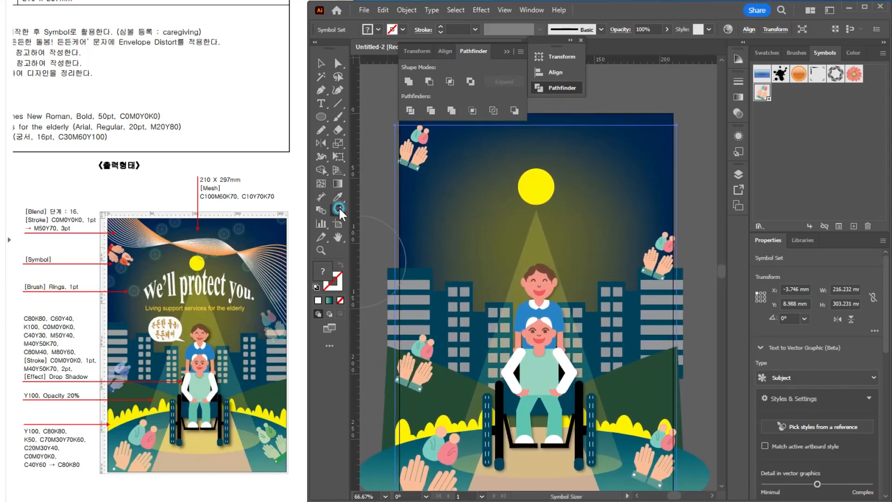
{"action": "left_click_drag", "start_coordinate": [338, 207], "coordinate": [413, 263]}
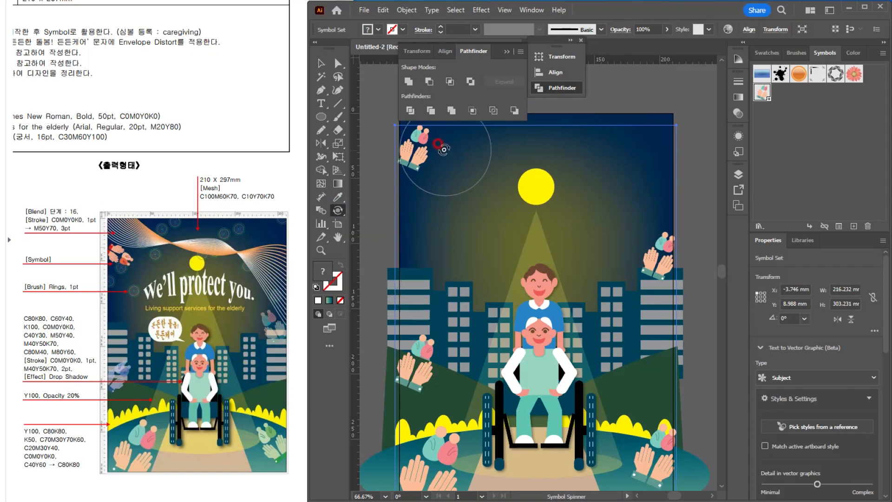
{"action": "left_click_drag", "start_coordinate": [425, 133], "coordinate": [428, 168]}
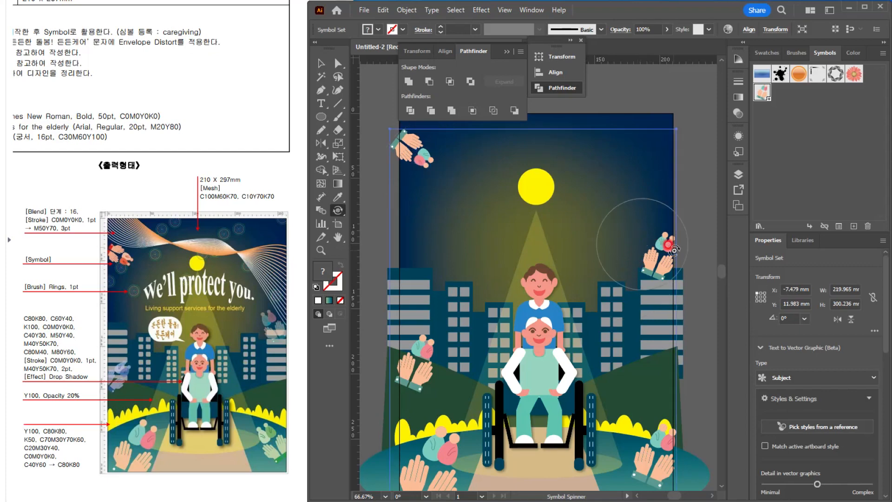
{"action": "left_click_drag", "start_coordinate": [654, 240], "coordinate": [653, 239]}
{"action": "left_click_drag", "start_coordinate": [656, 238], "coordinate": [640, 242]}
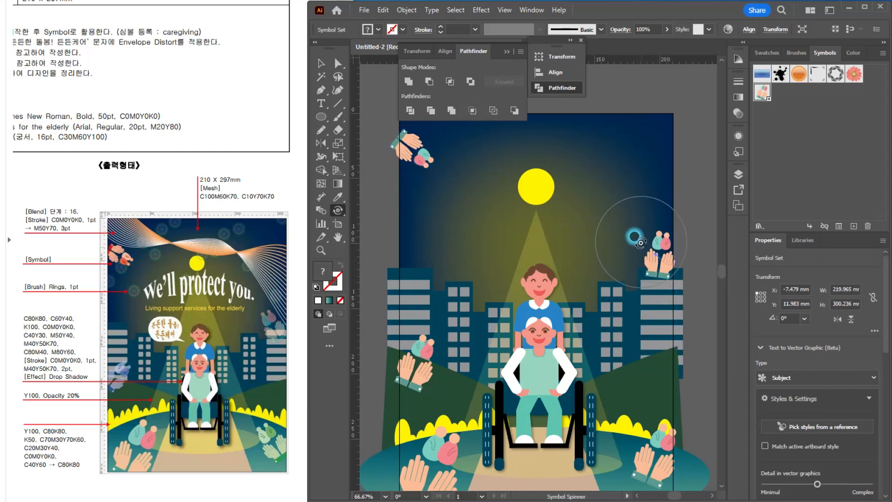
Step: Tilt the lower-right caregiving instance slightly counterclockwise, undoing an excessive spin, and adjust the left-edge instance's angle slightly
{"action": "left_click_drag", "start_coordinate": [666, 436], "coordinate": [641, 437]}
{"action": "key", "text": "ctrl+z"}
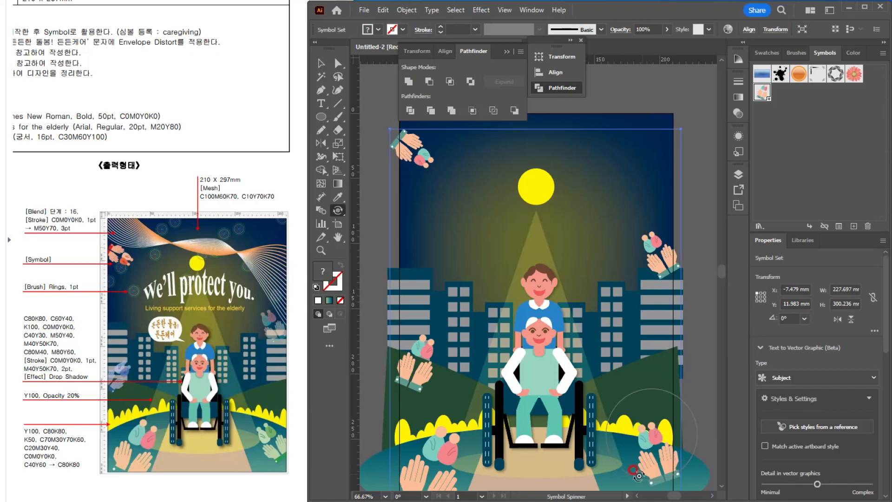
{"action": "left_click_drag", "start_coordinate": [428, 345], "coordinate": [423, 343]}
Step: Stain the upper-left caregiving instance red with the Symbol Stainer
{"action": "left_click", "coordinate": [345, 209]}
{"action": "left_click_drag", "start_coordinate": [337, 212], "coordinate": [417, 277]}
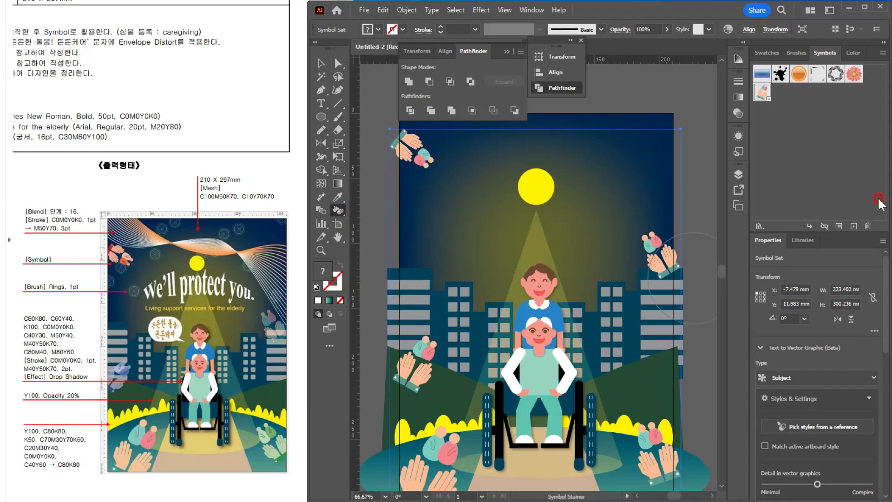
{"action": "left_click", "coordinate": [766, 53]}
{"action": "left_click", "coordinate": [822, 121]}
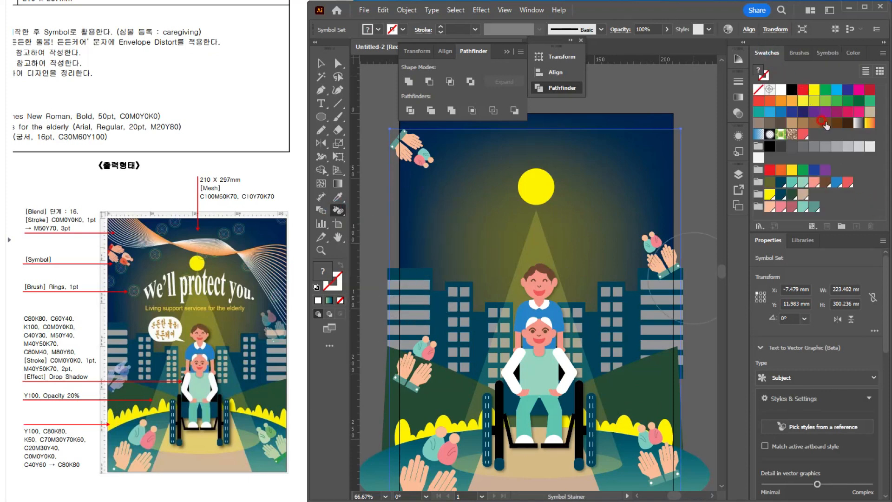
{"action": "left_click", "coordinate": [782, 126]}
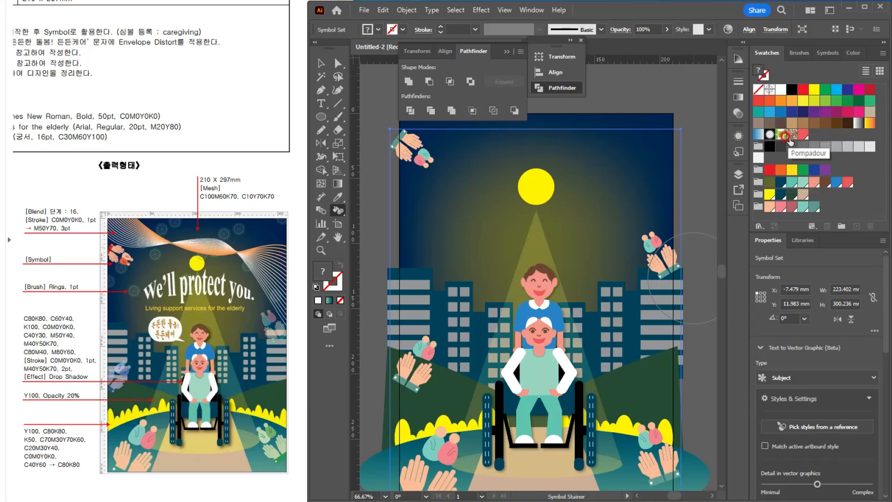
{"action": "left_click", "coordinate": [770, 170]}
{"action": "left_click", "coordinate": [447, 146]}
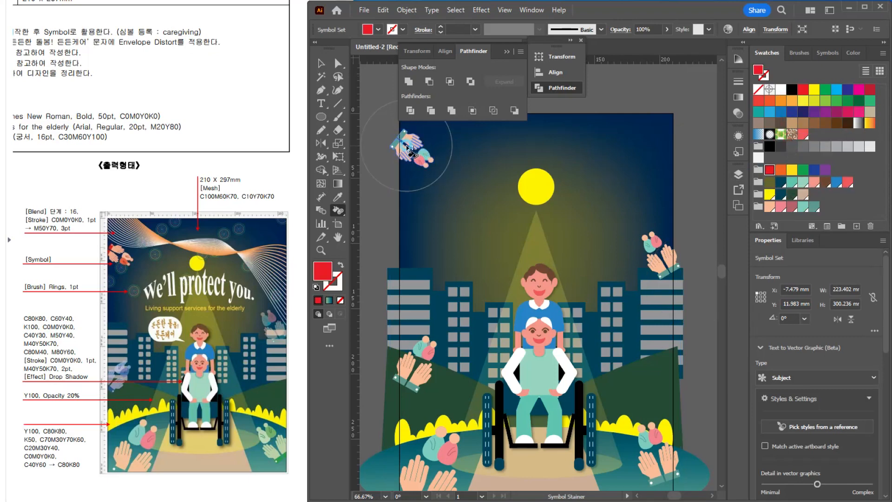
{"action": "left_click_drag", "start_coordinate": [408, 147], "coordinate": [410, 149]}
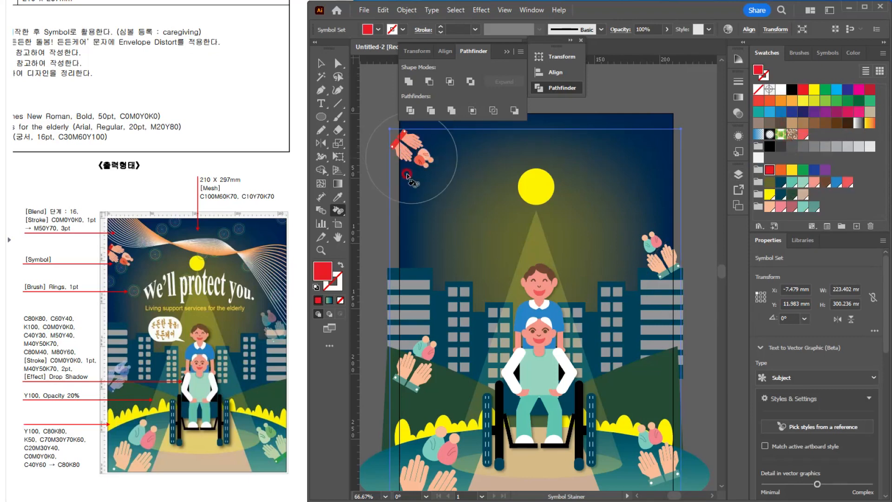
Step: Stain the lower-right caregiving instance with a green swatch using the Symbol Stainer
{"action": "left_click", "coordinate": [670, 448]}
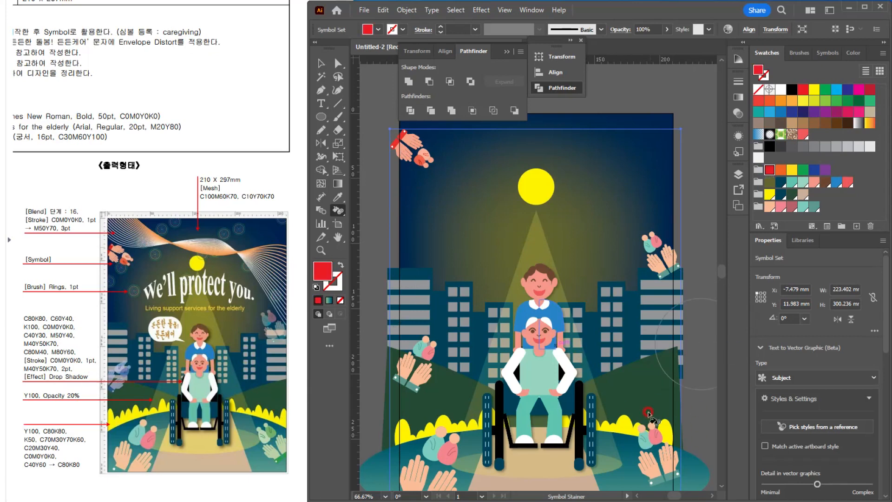
{"action": "left_click", "coordinate": [843, 101]}
{"action": "left_click", "coordinate": [718, 392]}
{"action": "left_click_drag", "start_coordinate": [651, 451], "coordinate": [650, 448]}
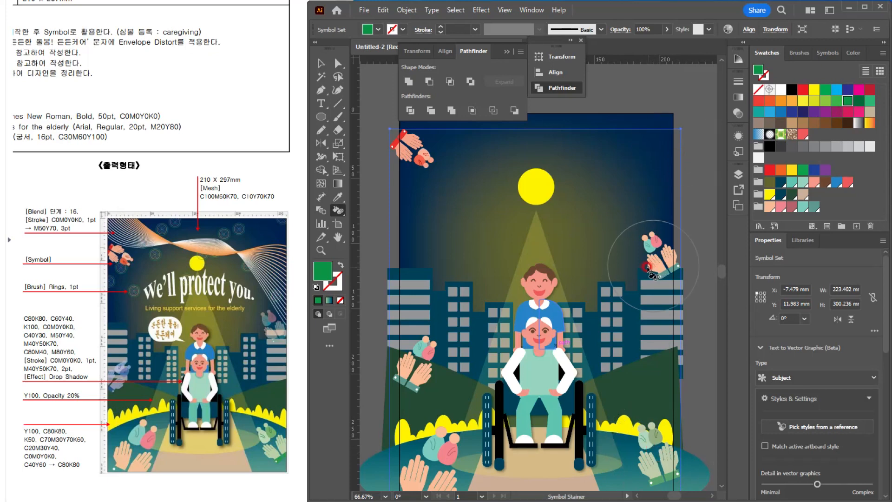
{"action": "left_click", "coordinate": [654, 244]}
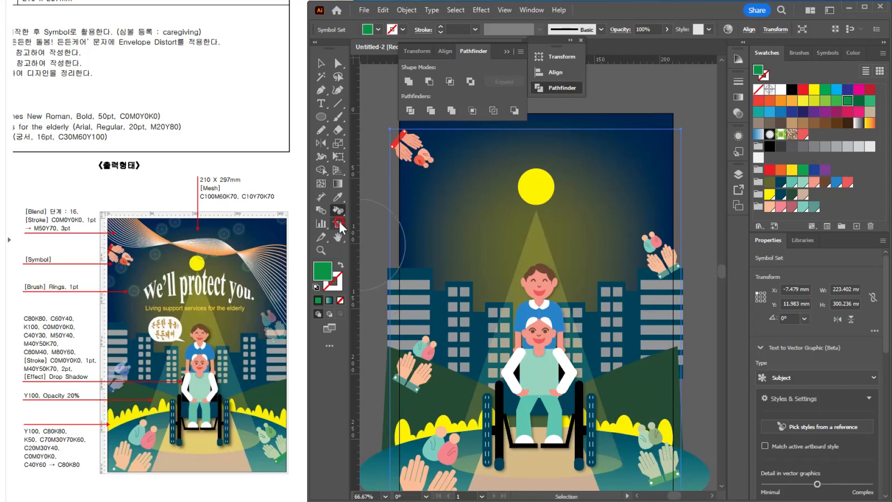
Step: Make the right-edge and left-edge caregiving instances semi-transparent with the Symbol Screener
{"action": "left_click_drag", "start_coordinate": [338, 210], "coordinate": [399, 291]}
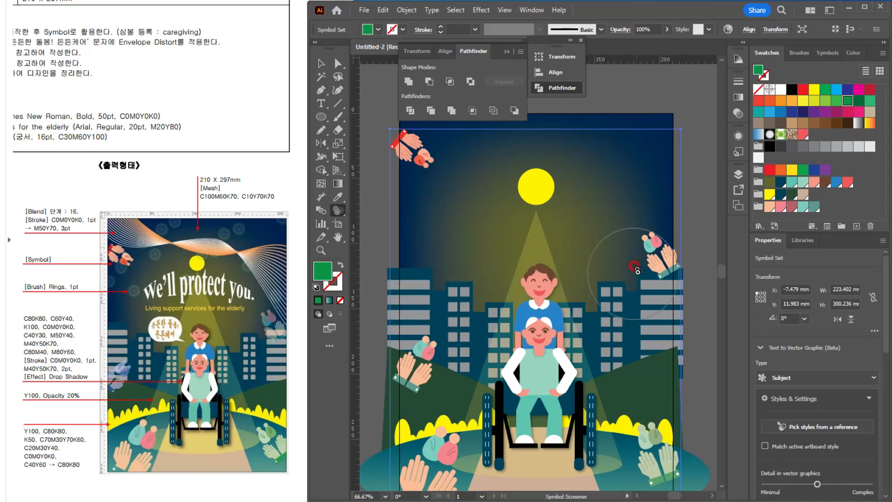
{"action": "left_click_drag", "start_coordinate": [419, 374], "coordinate": [417, 371]}
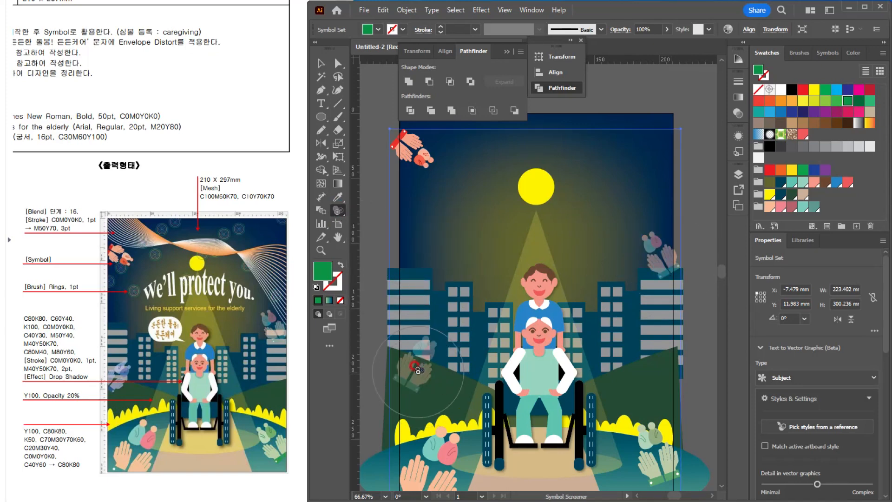
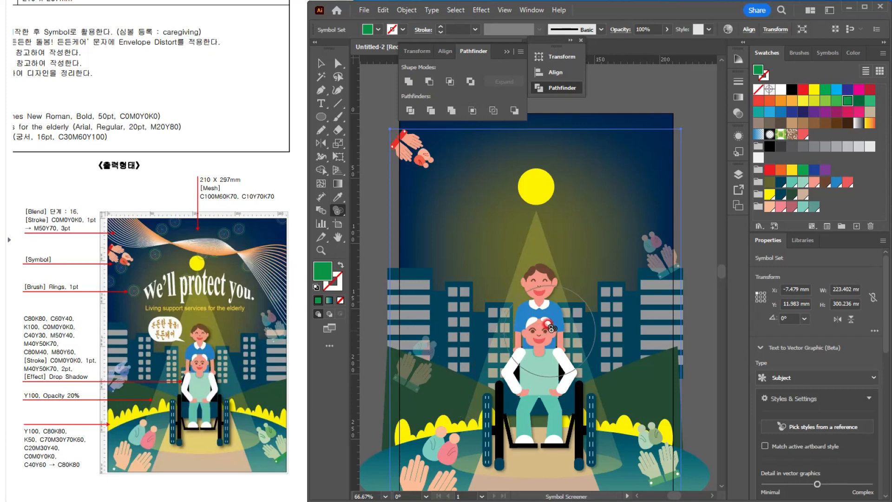
Step: Add the point text "We'll protect you" on the dark sky area near the sun
{"action": "scroll", "coordinate": [575, 317], "scroll_direction": "down", "scroll_amount": 2}
{"action": "key", "text": "ctrl+plus"}
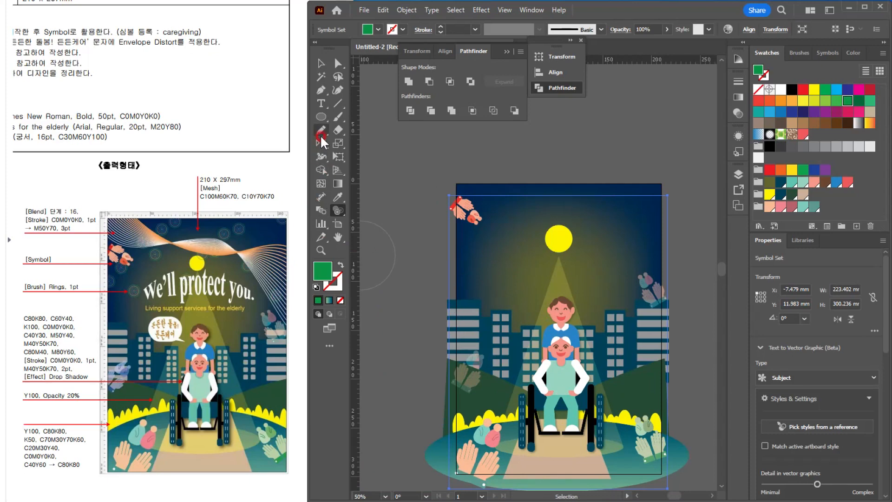
{"action": "left_click", "coordinate": [322, 104]}
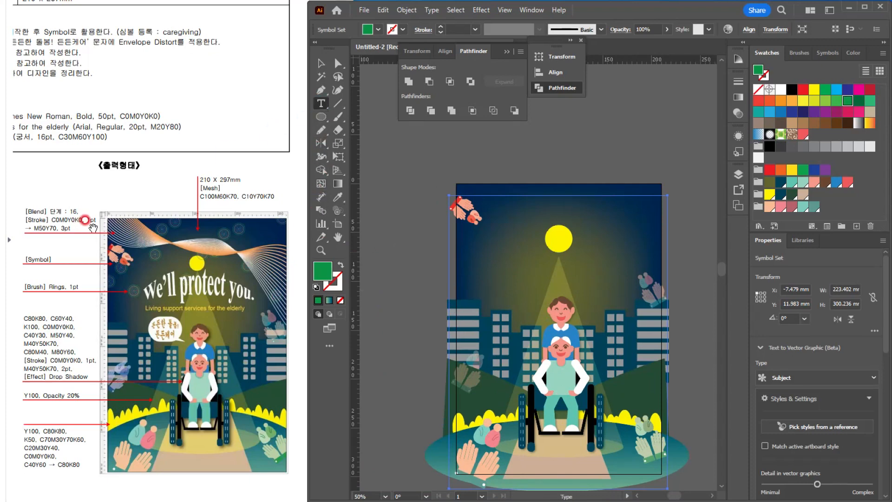
{"action": "scroll", "coordinate": [85, 222], "scroll_direction": "down", "scroll_amount": 1}
{"action": "left_click", "coordinate": [305, 209]}
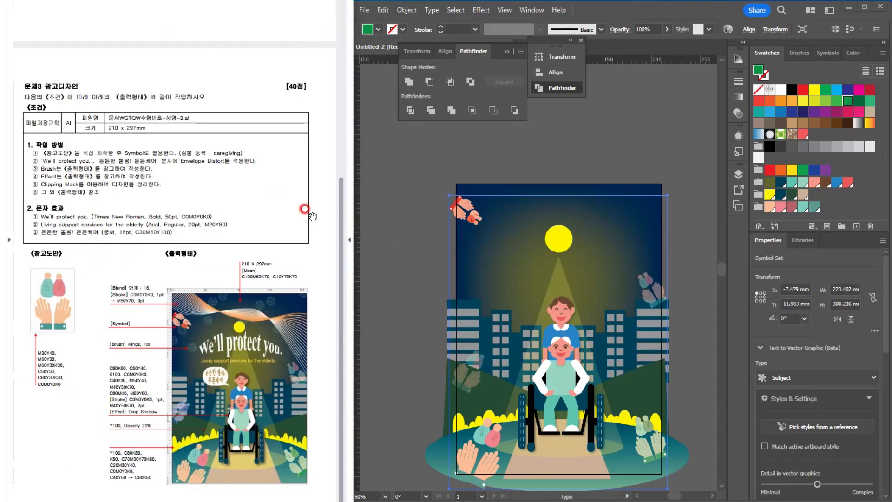
{"action": "left_click", "coordinate": [525, 255]}
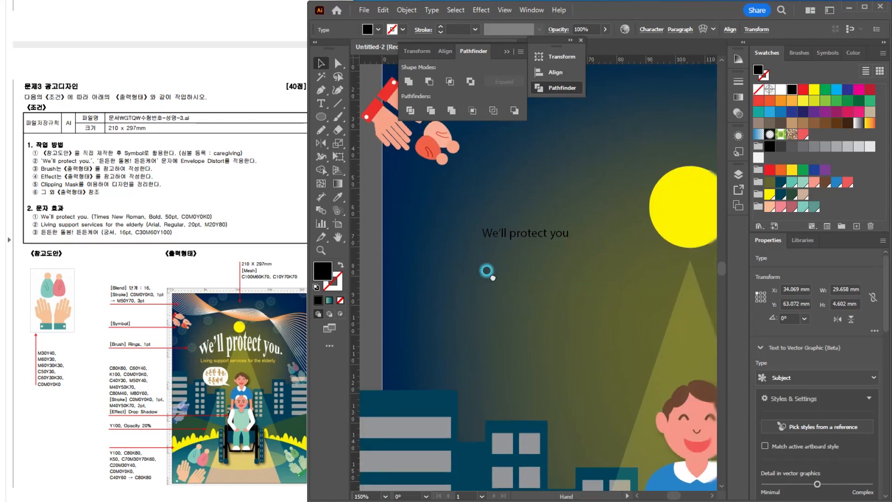
{"action": "left_click", "coordinate": [107, 231]}
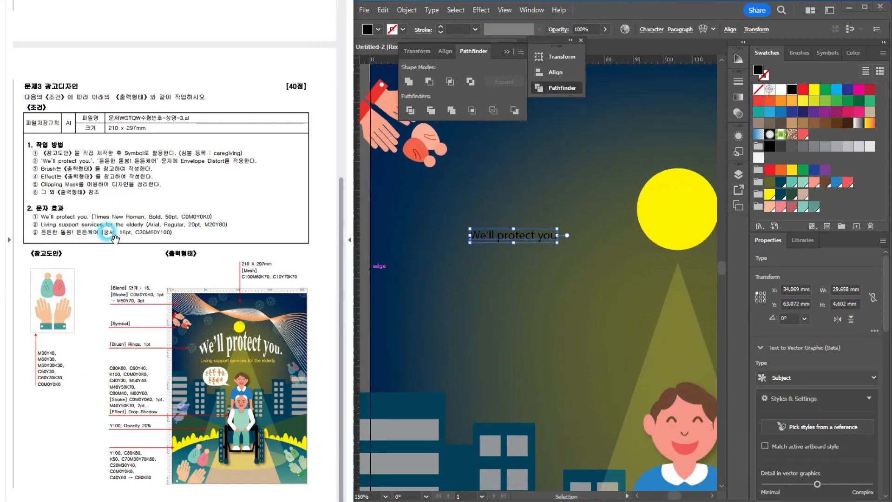
Step: Close the floating panels and format the heading in Times New Roman Bold, 50 pt, with a white fill
{"action": "left_click", "coordinate": [521, 48]}
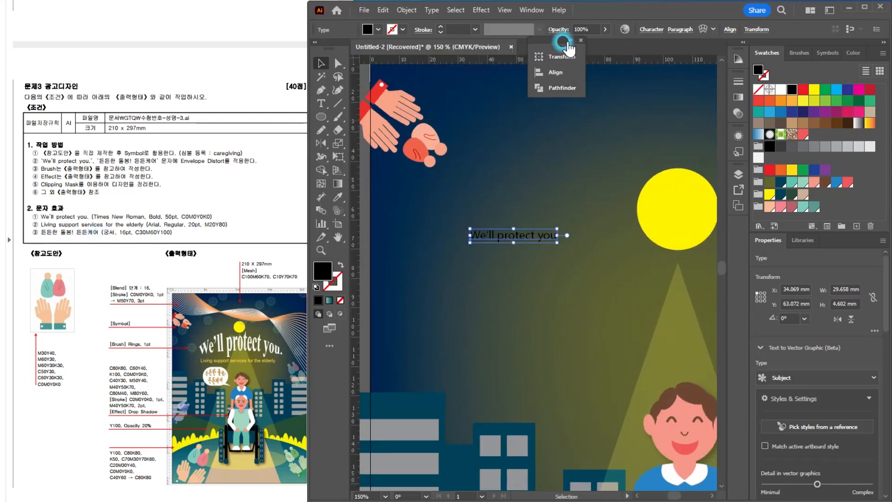
{"action": "left_click", "coordinate": [580, 40]}
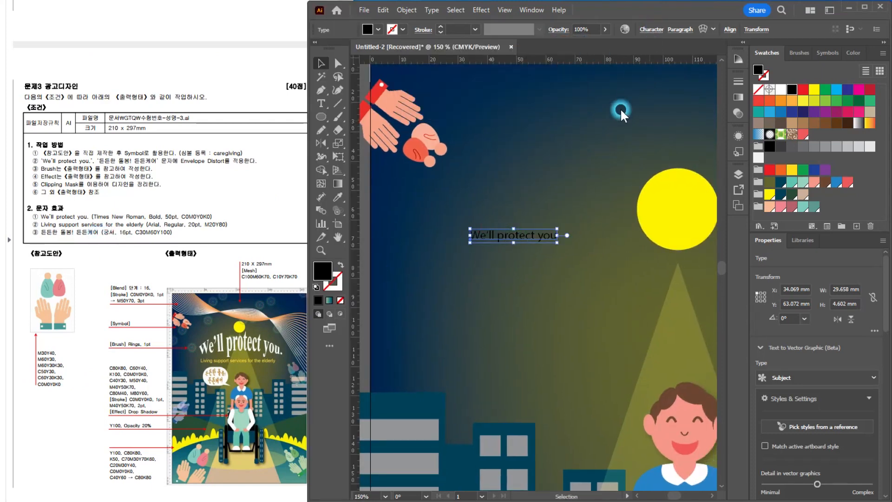
{"action": "left_click", "coordinate": [651, 29]}
{"action": "type", "text": "time"}
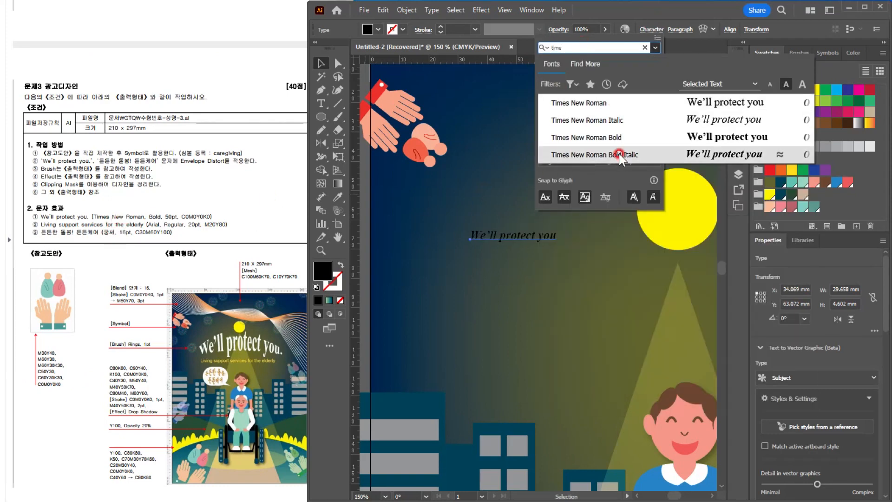
{"action": "left_click", "coordinate": [634, 137]}
{"action": "left_click_drag", "start_coordinate": [585, 79], "coordinate": [499, 63]}
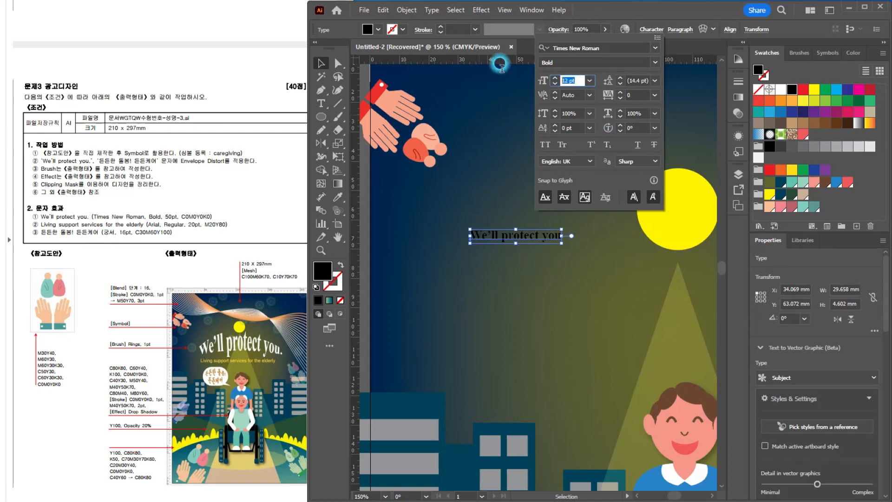
{"action": "type", "text": "50"}
{"action": "key", "text": "Return"}
{"action": "left_click", "coordinate": [780, 89]}
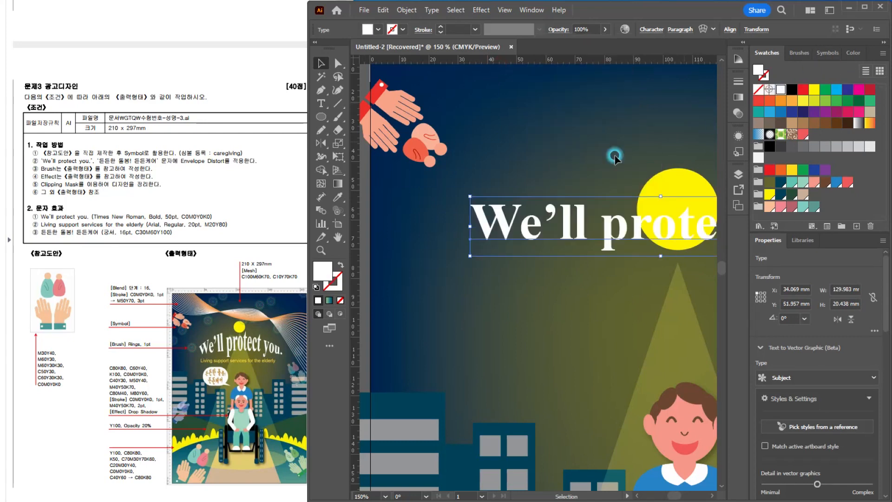
Step: Move the white "We'll protect you" heading down so it sits just below the sun
{"action": "left_click", "coordinate": [321, 63]}
{"action": "scroll", "coordinate": [579, 160], "scroll_direction": "down", "scroll_amount": 2}
{"action": "left_click", "coordinate": [565, 208]}
{"action": "left_click_drag", "start_coordinate": [565, 208], "coordinate": [508, 215]}
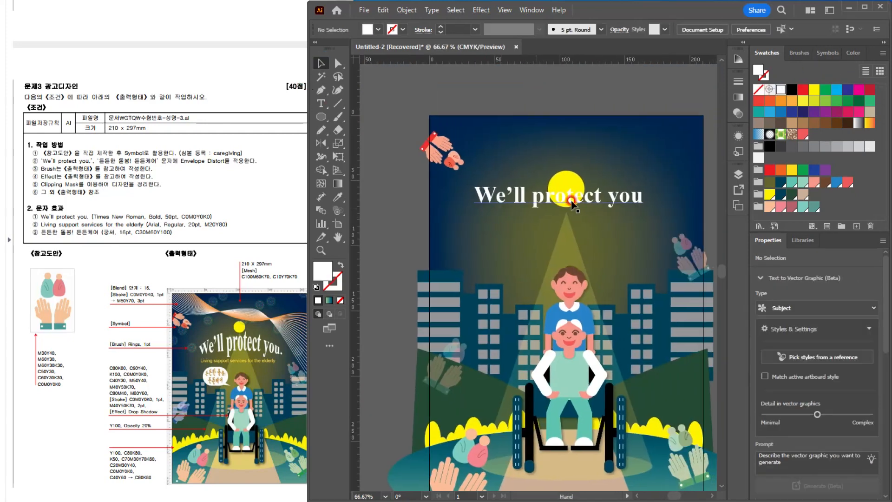
{"action": "left_click_drag", "start_coordinate": [601, 202], "coordinate": [613, 231]}
Step: Warp the heading with an Arc Upper envelope at 50% horizontal bend and shift it slightly down below the sun
{"action": "left_click", "coordinate": [406, 10]}
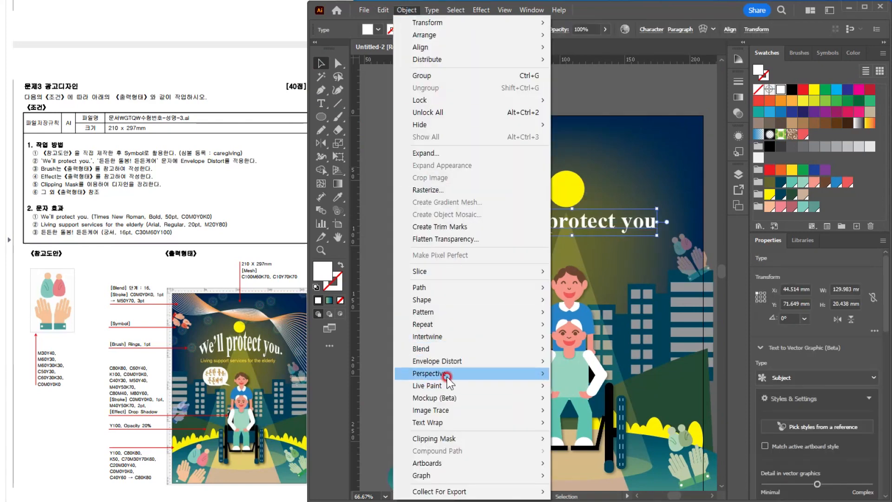
{"action": "mouse_move", "coordinate": [432, 361]}
{"action": "left_click", "coordinate": [591, 362]}
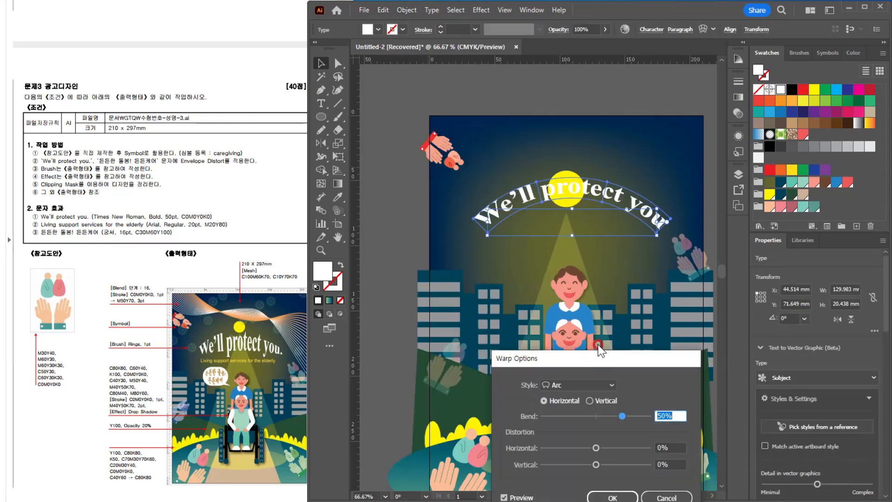
{"action": "left_click", "coordinate": [577, 384]}
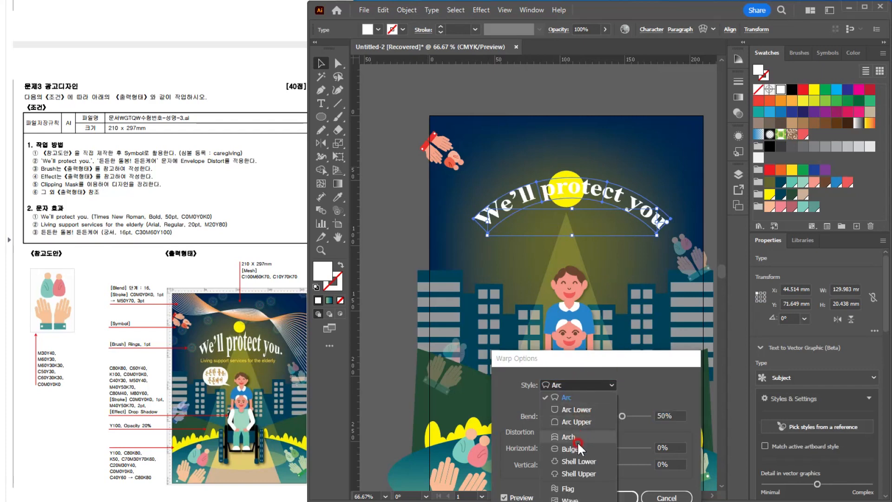
{"action": "left_click", "coordinate": [575, 421]}
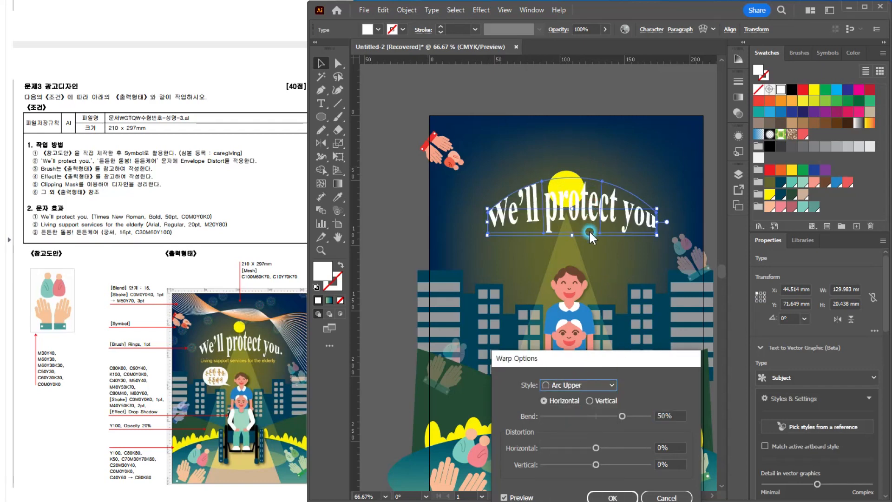
{"action": "left_click", "coordinate": [612, 496]}
{"action": "left_click_drag", "start_coordinate": [599, 209], "coordinate": [596, 229]}
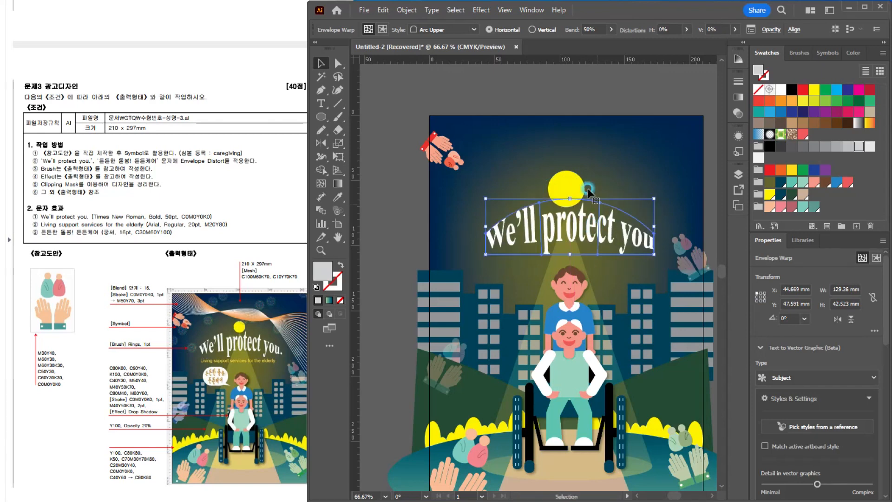
Step: Unlock all locked objects in the artwork
{"action": "left_click", "coordinate": [566, 181]}
{"action": "key", "text": "ctrl+minus"}
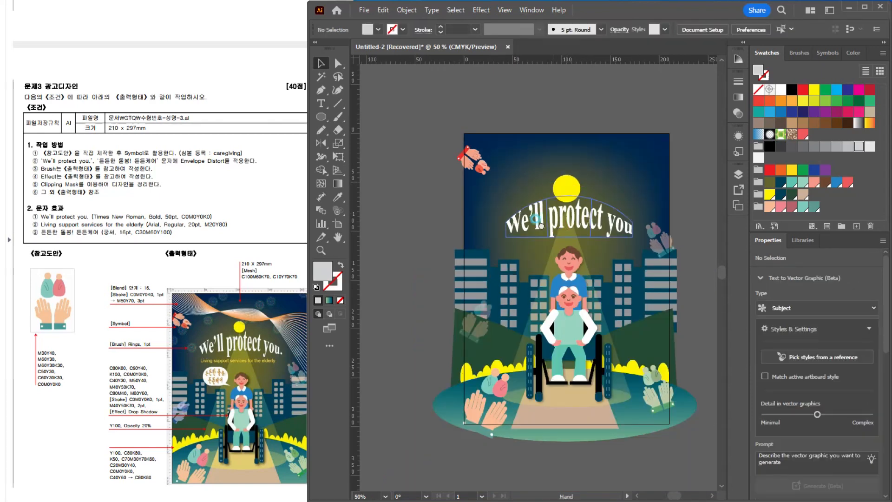
{"action": "key", "text": "ctrl+a"}
{"action": "left_click", "coordinate": [408, 10]}
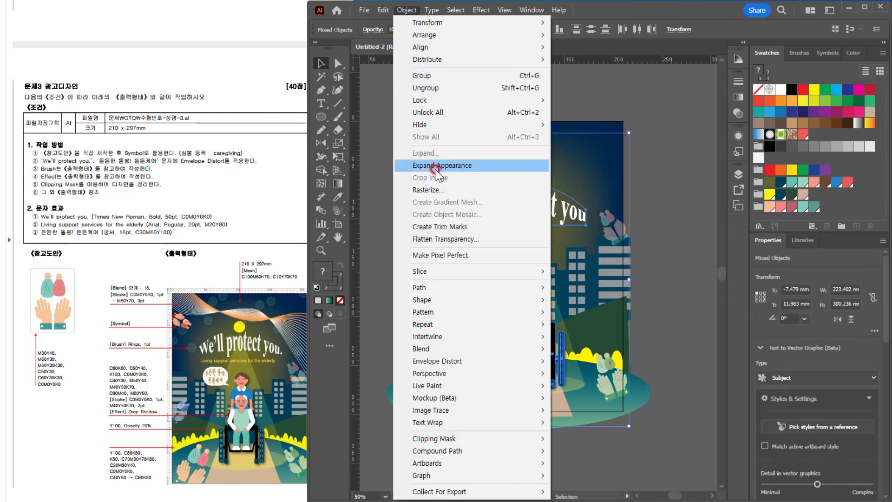
{"action": "left_click", "coordinate": [449, 111]}
{"action": "left_click", "coordinate": [628, 112]}
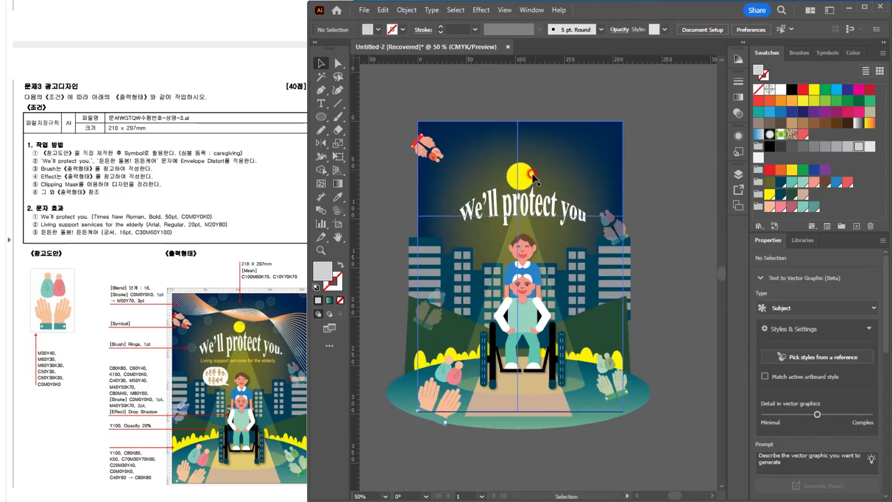
Step: Move the yellow sun circle up so its top-left reference point is at about Y 35 mm
{"action": "left_click", "coordinate": [528, 165]}
{"action": "key", "text": "ctrl+plus"}
{"action": "key", "text": "ctrl+plus"}
{"action": "key", "text": "ctrl+plus"}
{"action": "left_click_drag", "start_coordinate": [524, 234], "coordinate": [528, 215]}
{"action": "key", "text": "ctrl+minus"}
{"action": "key", "text": "ctrl+minus"}
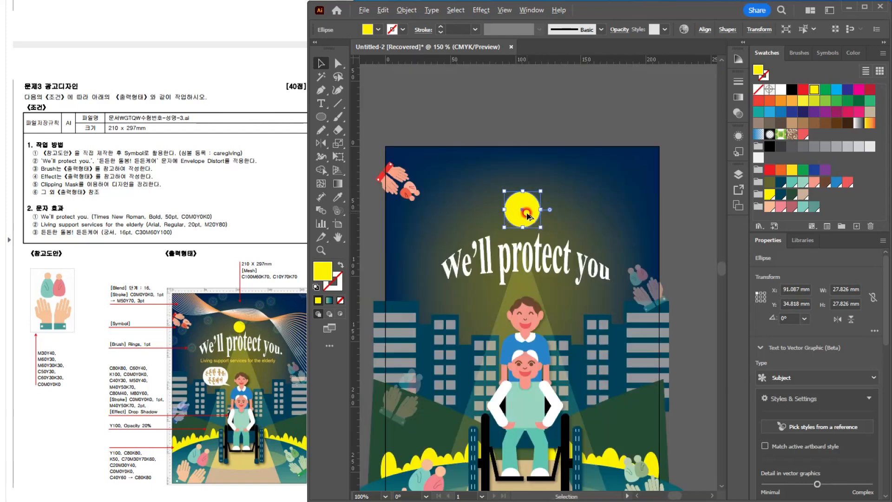
Step: Delete the warped "We'll protect you" heading
{"action": "left_click", "coordinate": [571, 262]}
{"action": "key", "text": "Delete"}
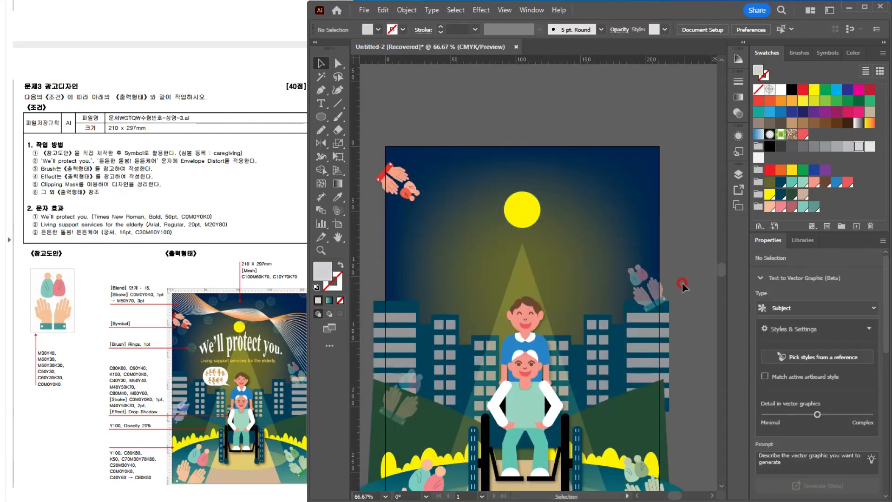
{"action": "key", "text": "ctrl+minus"}
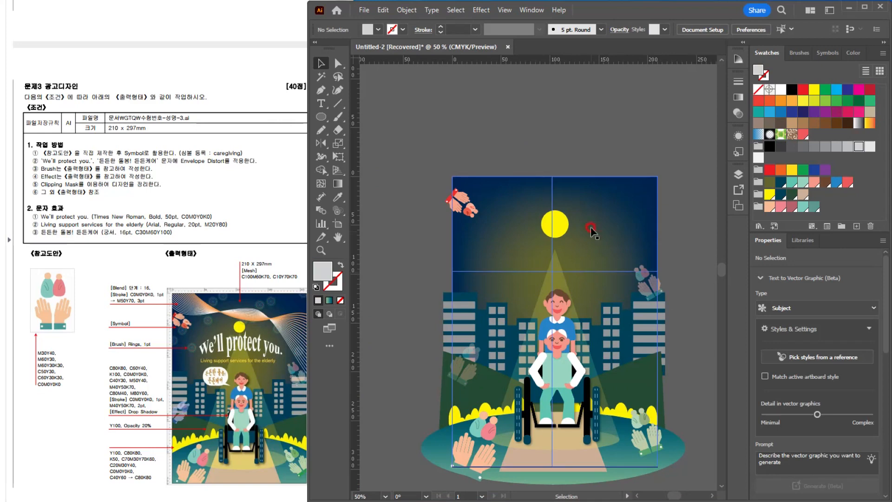
Step: Examine the blended wave lines and their stroke notes in the reference poster
{"action": "scroll", "coordinate": [591, 224], "scroll_direction": "up", "scroll_amount": 1}
{"action": "left_click_drag", "start_coordinate": [488, 218], "coordinate": [482, 203]}
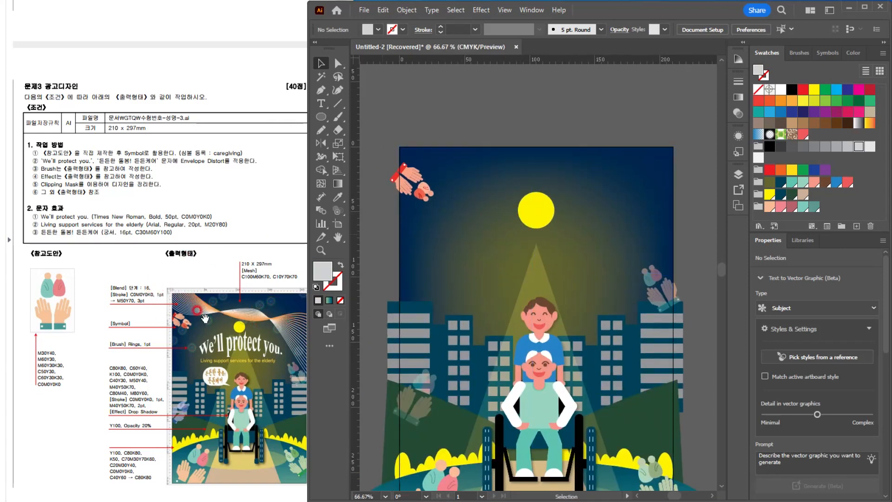
{"action": "scroll", "coordinate": [247, 347], "scroll_direction": "up", "scroll_amount": 1}
{"action": "left_click_drag", "start_coordinate": [247, 347], "coordinate": [215, 290]}
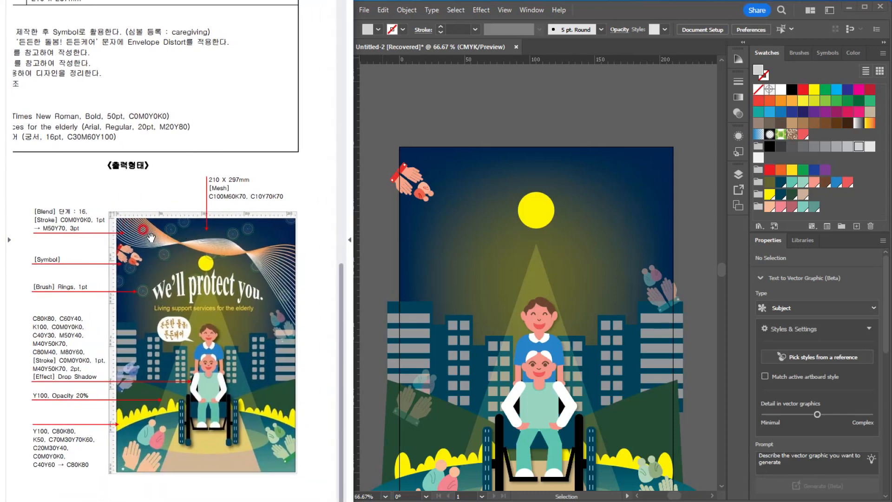
{"action": "left_click", "coordinate": [492, 124]}
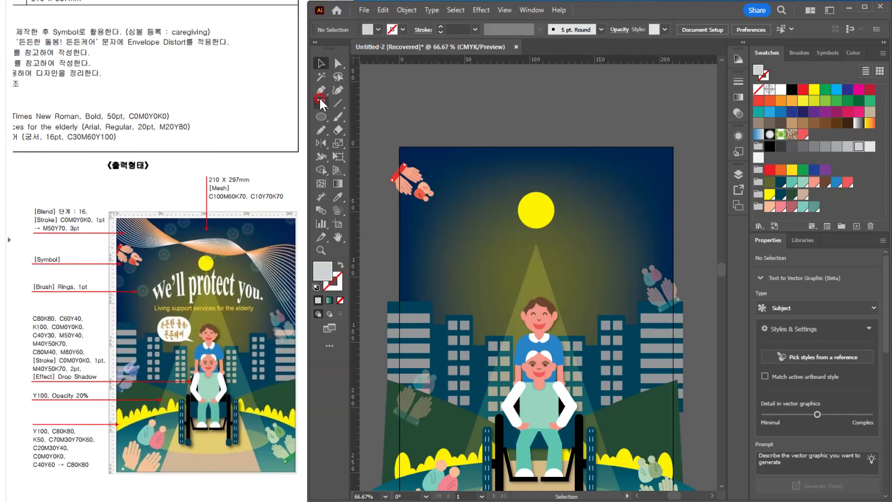
{"action": "scroll", "coordinate": [177, 242], "scroll_direction": "up", "scroll_amount": 1}
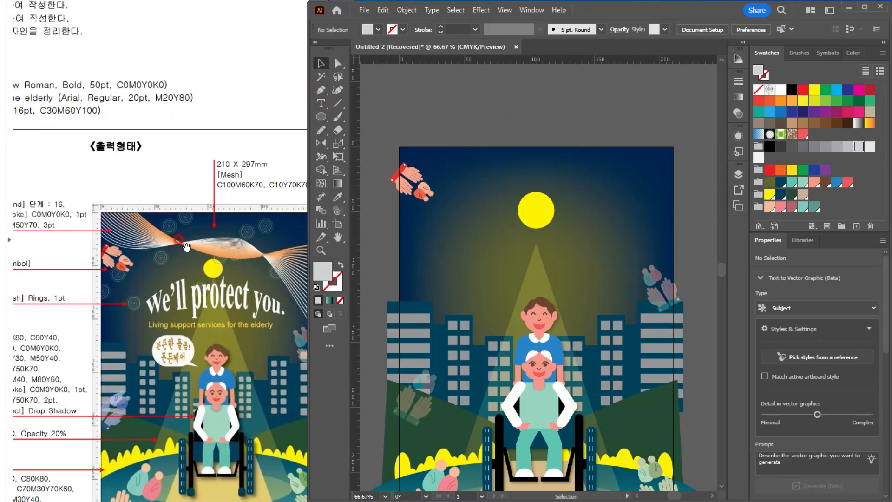
{"action": "scroll", "coordinate": [198, 246], "scroll_direction": "down", "scroll_amount": 1}
Step: Draw a wavy Pencil path across the sky, about 246 x 108 mm, with no fill and a white 1 pt stroke
{"action": "left_click", "coordinate": [321, 130]}
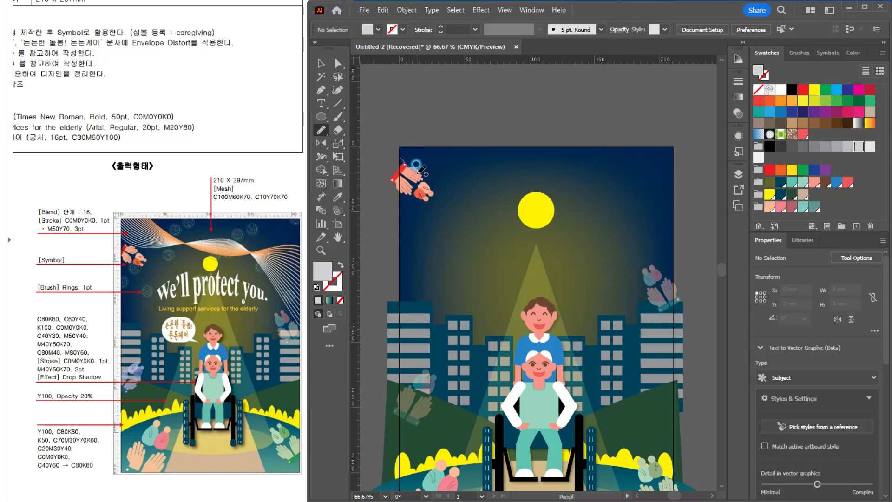
{"action": "mouse_move", "coordinate": [434, 194]}
{"action": "left_mouse_down"}
{"action": "mouse_move", "coordinate": [523, 174]}
{"action": "mouse_move", "coordinate": [578, 190]}
{"action": "mouse_move", "coordinate": [714, 300]}
{"action": "left_mouse_up"}
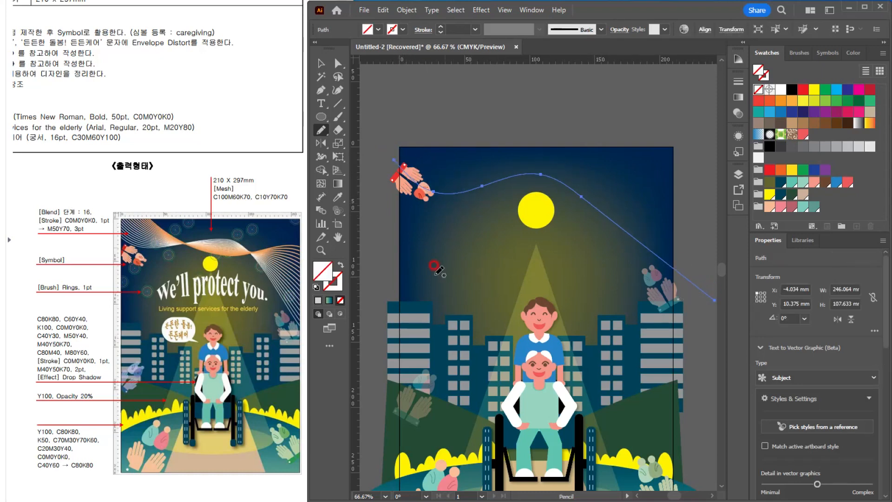
{"action": "left_click", "coordinate": [764, 74]}
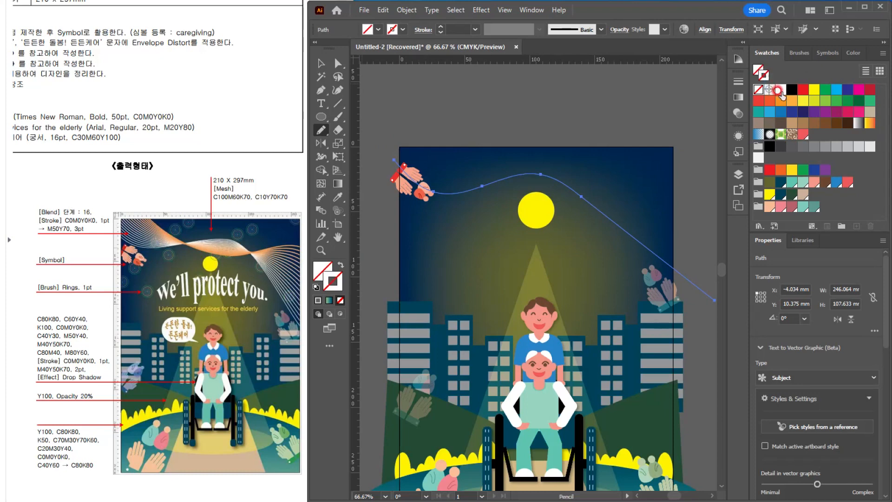
{"action": "left_click", "coordinate": [781, 89]}
{"action": "left_click", "coordinate": [86, 222]}
Step: Draw a second wavy Pencil path crossing the first, about 222 x 67 mm, starting above the artboard and ending past its right edge
{"action": "left_click", "coordinate": [363, 168]}
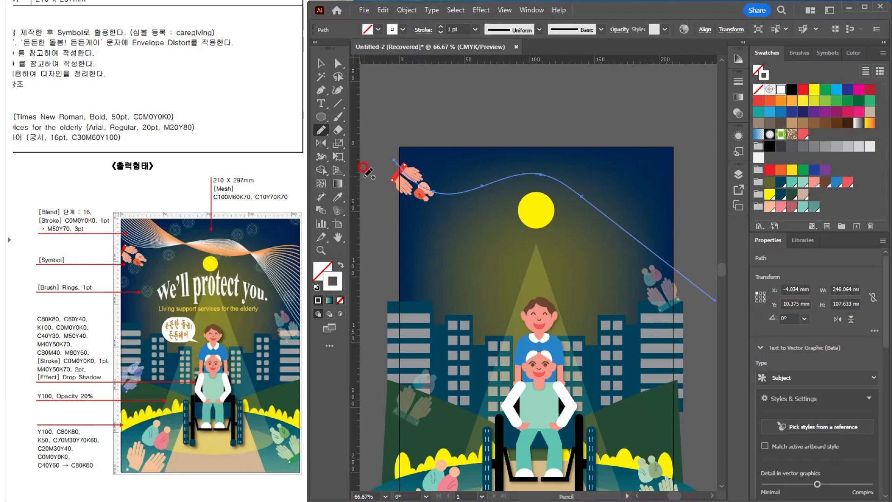
{"action": "left_click", "coordinate": [389, 131]}
{"action": "mouse_move", "coordinate": [427, 127]}
{"action": "left_mouse_down"}
{"action": "mouse_move", "coordinate": [467, 158]}
{"action": "mouse_move", "coordinate": [544, 192]}
{"action": "mouse_move", "coordinate": [586, 200]}
{"action": "mouse_move", "coordinate": [674, 192]}
{"action": "mouse_move", "coordinate": [716, 215]}
{"action": "left_mouse_up"}
{"action": "left_click", "coordinate": [42, 222]}
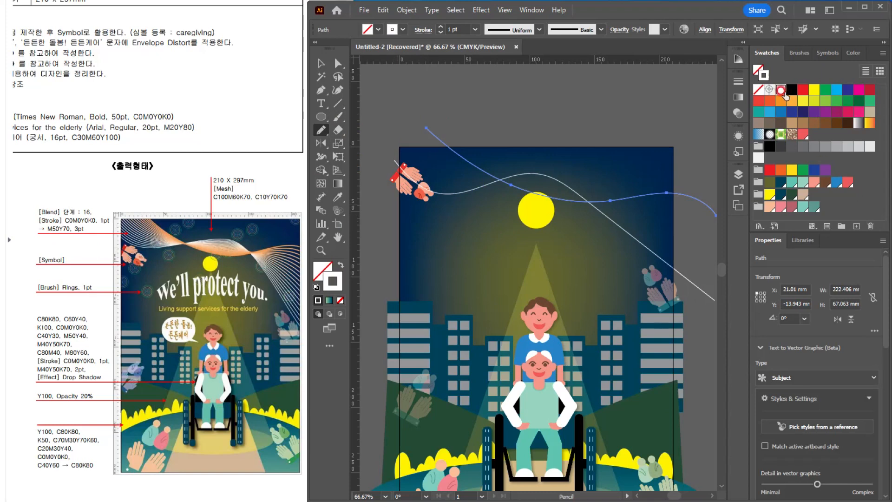
Step: Set the second wavy path's stroke to C0 M50 Y70 K0 at 3 pt and deselect it
{"action": "double_click", "coordinate": [766, 78]}
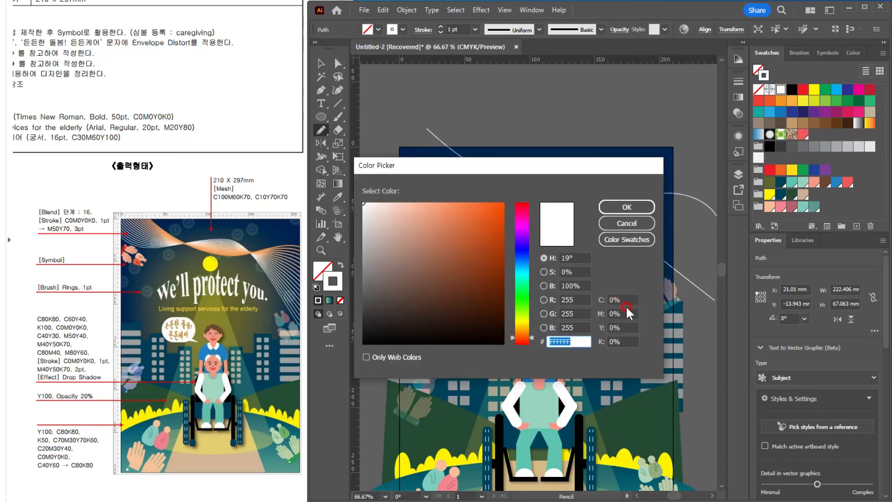
{"action": "left_click", "coordinate": [622, 314]}
{"action": "type", "text": "50"}
{"action": "key", "text": "Tab"}
{"action": "type", "text": "70"}
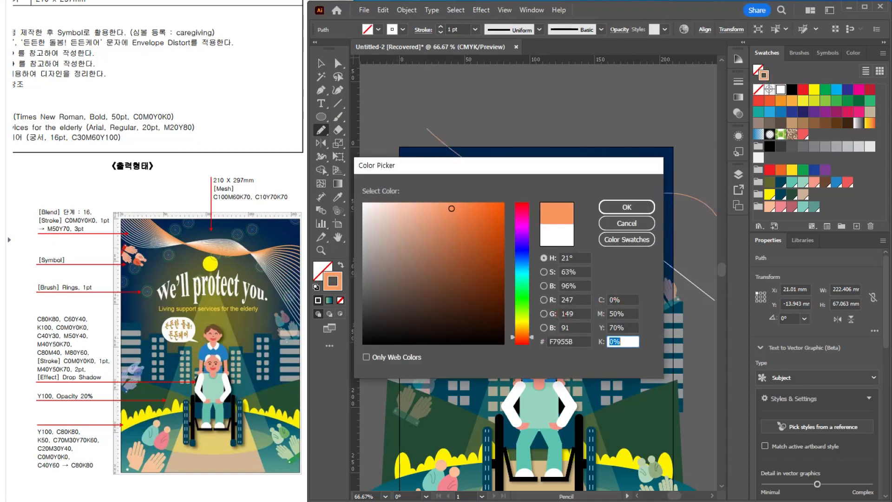
{"action": "key", "text": "Return"}
{"action": "left_click", "coordinate": [441, 26]}
{"action": "left_click", "coordinate": [442, 26]}
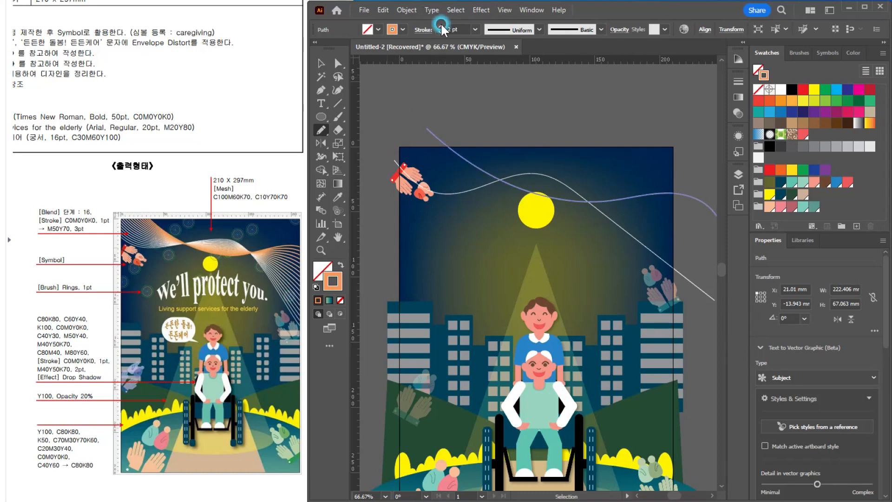
{"action": "left_click", "coordinate": [325, 62]}
{"action": "left_click", "coordinate": [523, 87]}
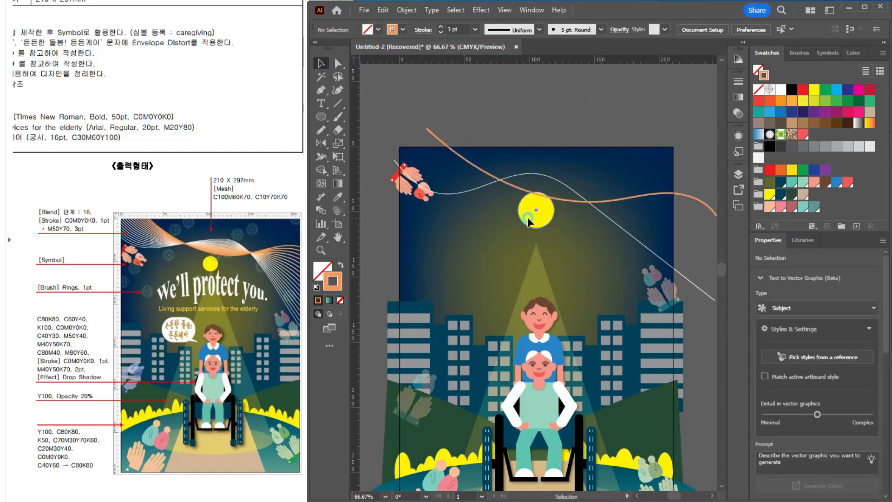
Step: Select both wavy paths crossing the sky and make a blend between them
{"action": "left_click", "coordinate": [529, 201]}
{"action": "key", "text": "ctrl+plus"}
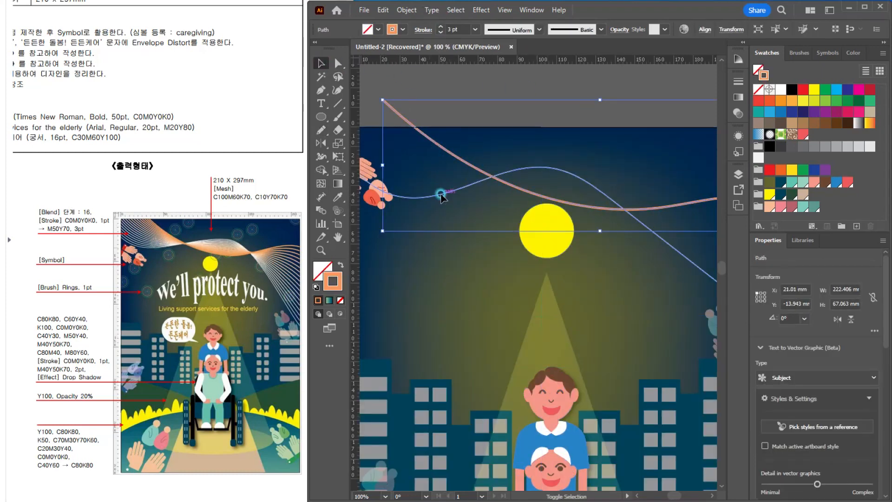
{"action": "left_click", "coordinate": [445, 193], "text": "shift"}
{"action": "left_click", "coordinate": [398, 13]}
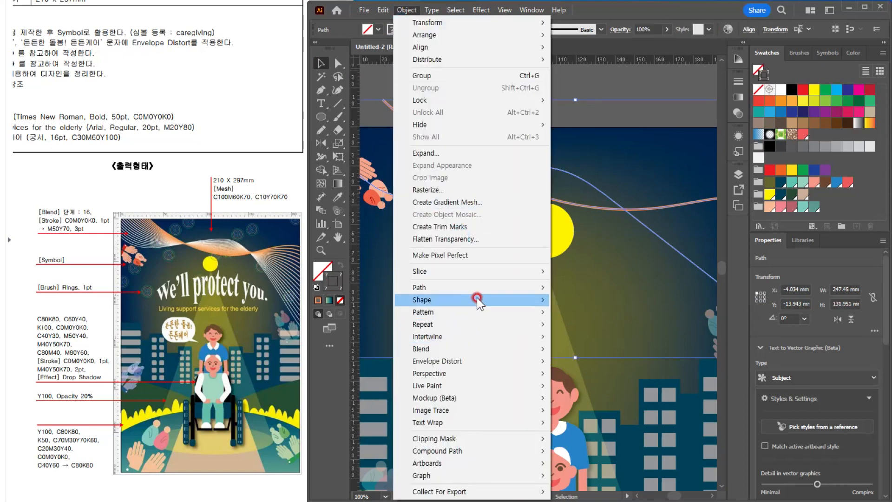
{"action": "left_click", "coordinate": [475, 344]}
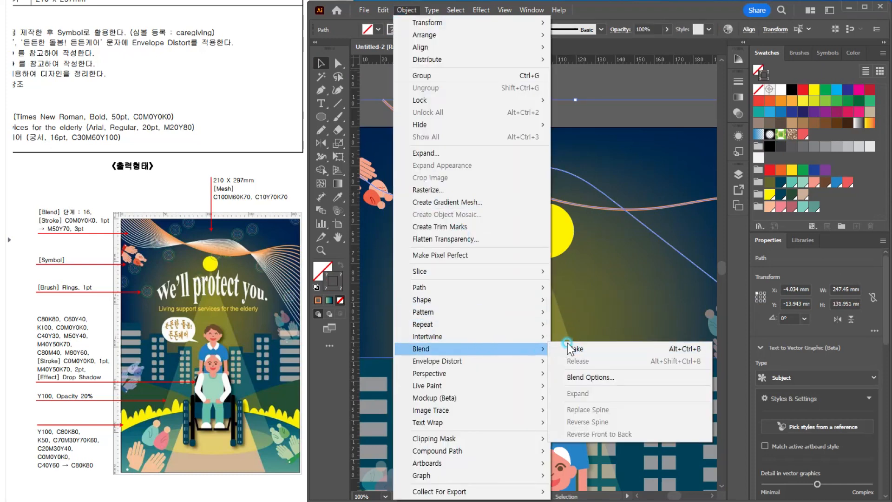
{"action": "left_click", "coordinate": [567, 344]}
Step: Set the wave blend's spacing to Specified Steps with 16 steps and deselect it
{"action": "left_click", "coordinate": [436, 192]}
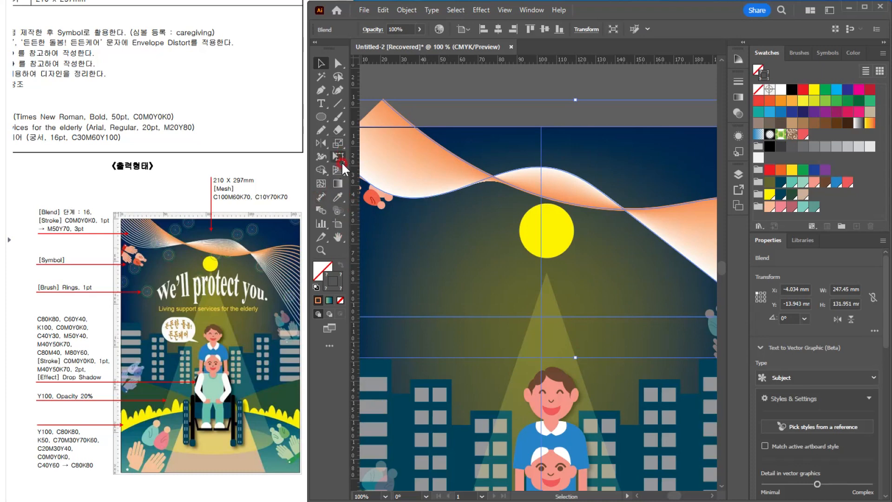
{"action": "double_click", "coordinate": [320, 207]}
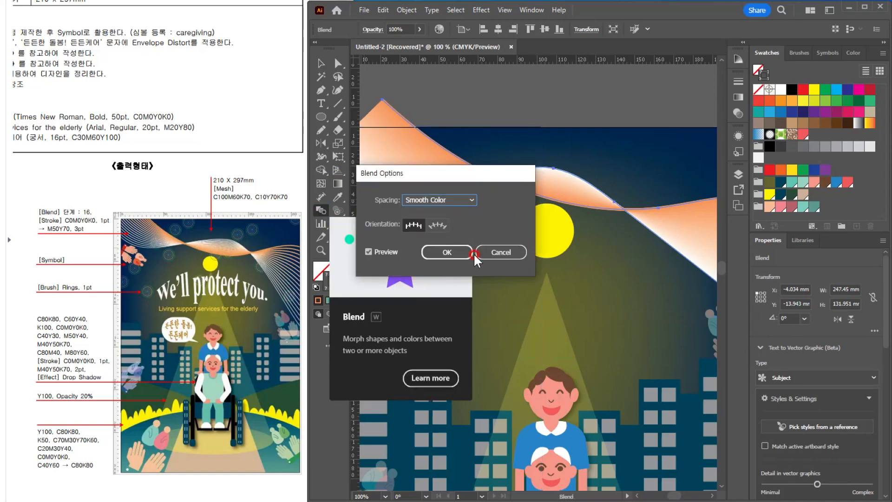
{"action": "left_click", "coordinate": [441, 199]}
{"action": "left_click", "coordinate": [442, 224]}
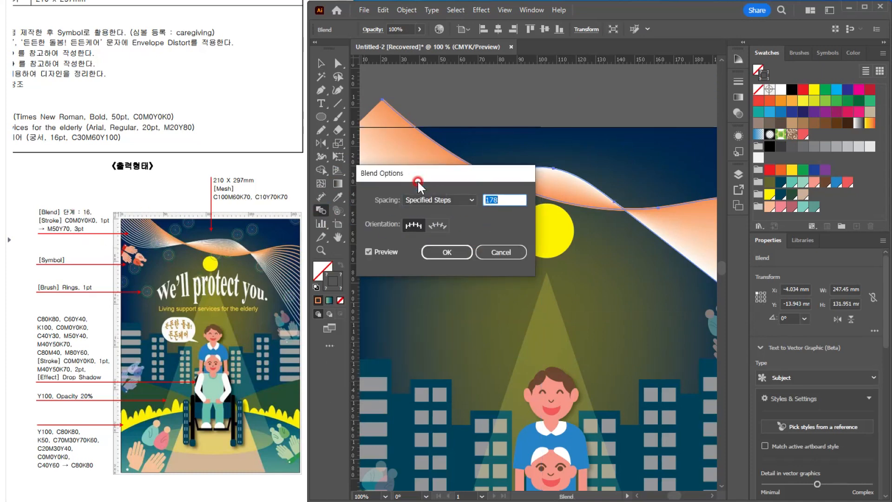
{"action": "type", "text": "16"}
{"action": "key", "text": "Return"}
{"action": "left_click", "coordinate": [321, 63]}
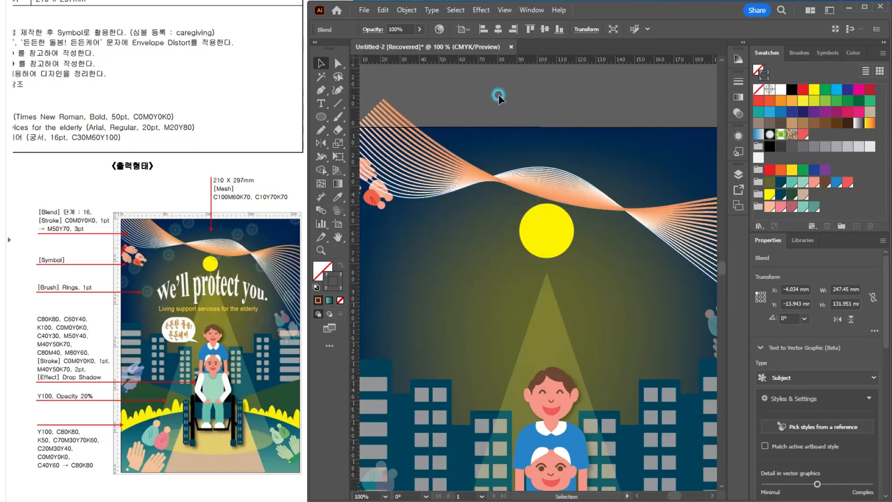
{"action": "left_click", "coordinate": [498, 96]}
Step: Scale the blended waves up slightly toward the upper left so they extend farther past the artboard's corner
{"action": "scroll", "coordinate": [520, 117], "scroll_direction": "down", "scroll_amount": 2}
{"action": "left_click_drag", "start_coordinate": [542, 173], "coordinate": [498, 240]}
{"action": "left_click", "coordinate": [407, 161]}
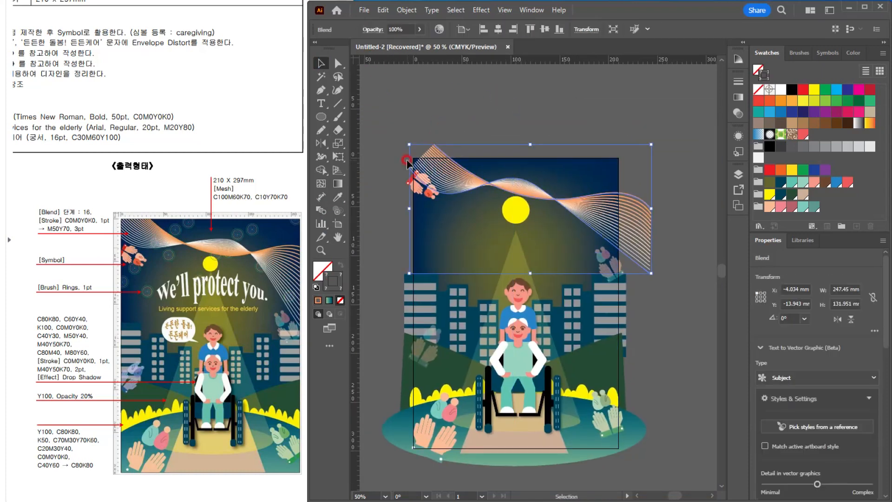
{"action": "left_click_drag", "start_coordinate": [409, 144], "coordinate": [399, 139]}
{"action": "left_click", "coordinate": [429, 109]}
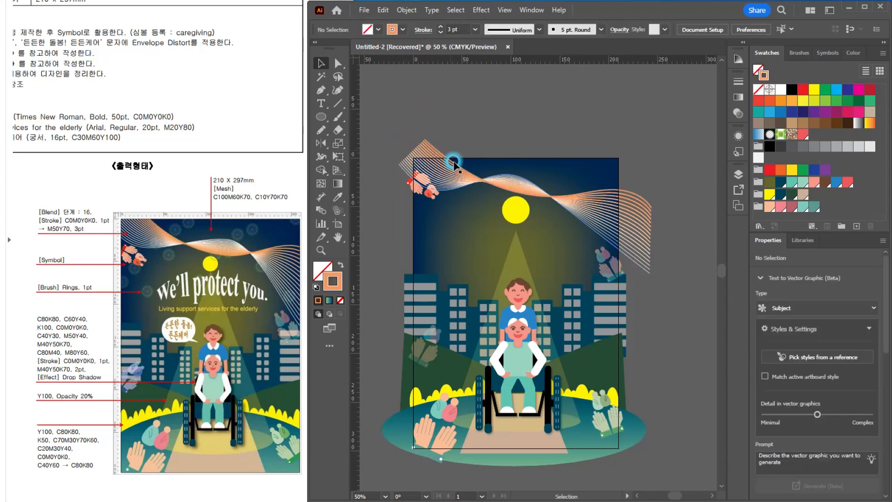
Step: Move the hand symbol set down to Y 16.15 mm and scale it down slightly from its upper-right corner
{"action": "left_click", "coordinate": [414, 191]}
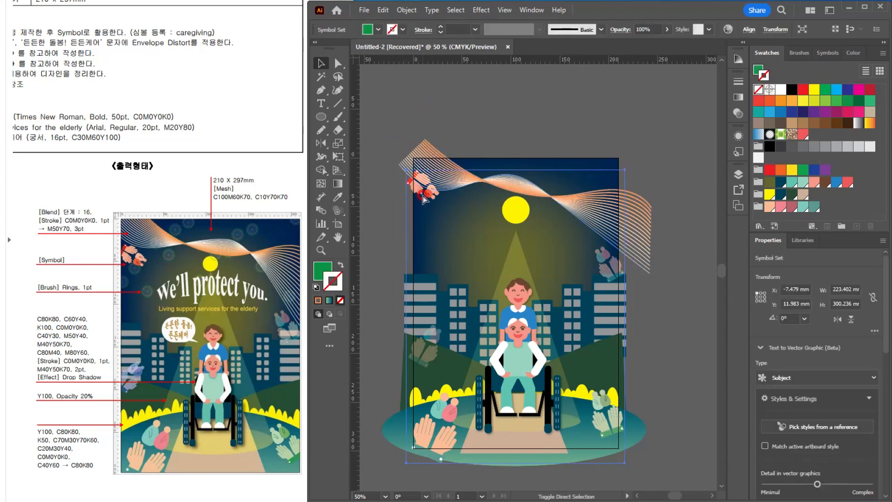
{"action": "left_click", "coordinate": [543, 131]}
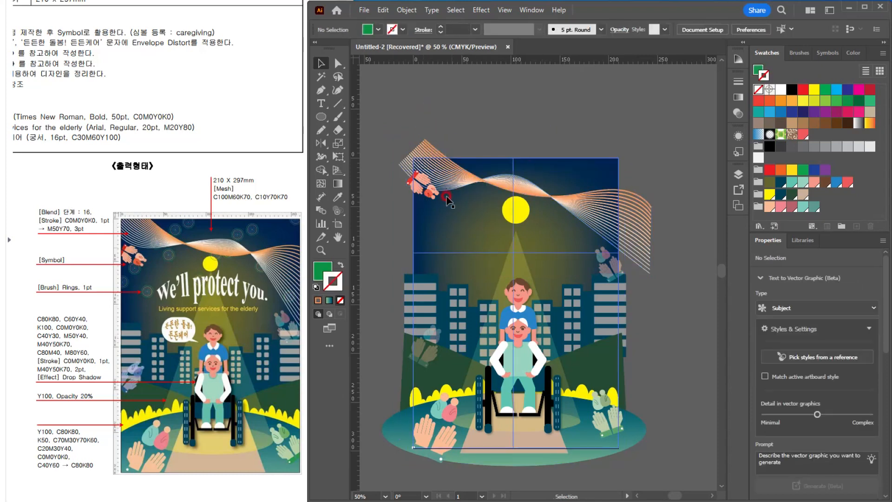
{"action": "left_click_drag", "start_coordinate": [420, 195], "coordinate": [419, 195]}
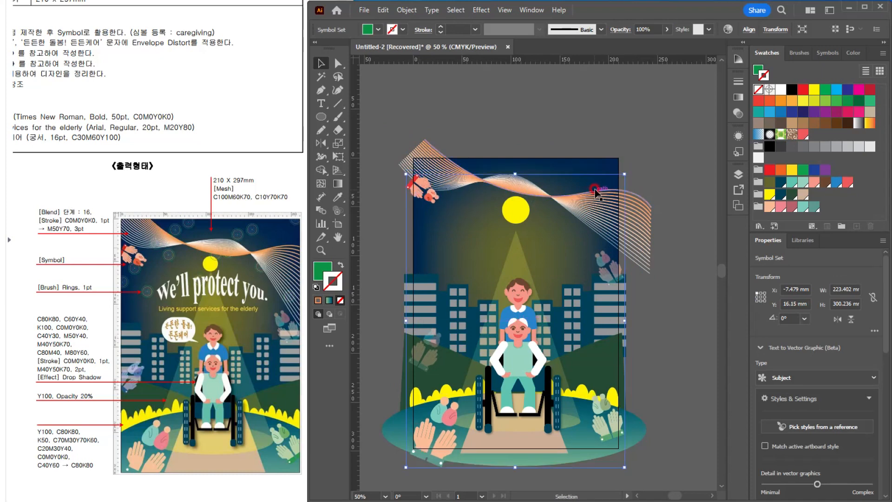
{"action": "left_click_drag", "start_coordinate": [621, 168], "coordinate": [618, 176]}
{"action": "left_click", "coordinate": [516, 123]}
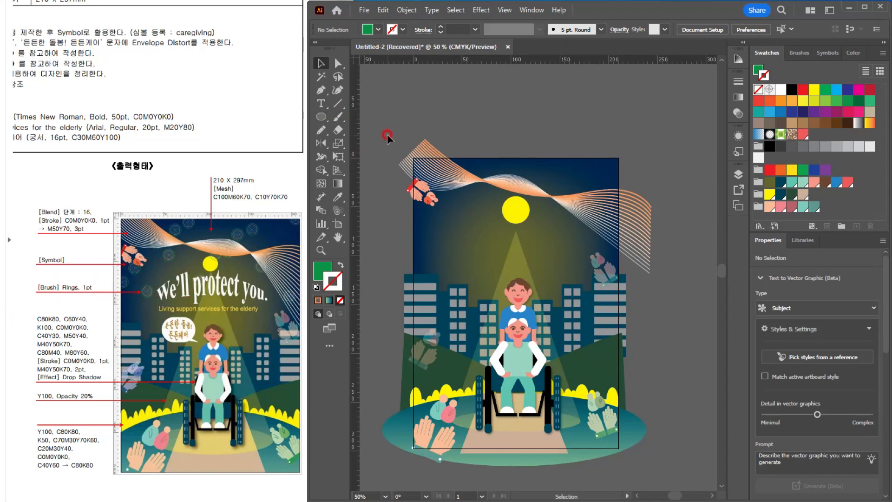
Step: Draw an arched Pencil path about 230 x 92 mm across the sky and apply the Rings brush from the Decorative_Scatter library
{"action": "left_click", "coordinate": [321, 130]}
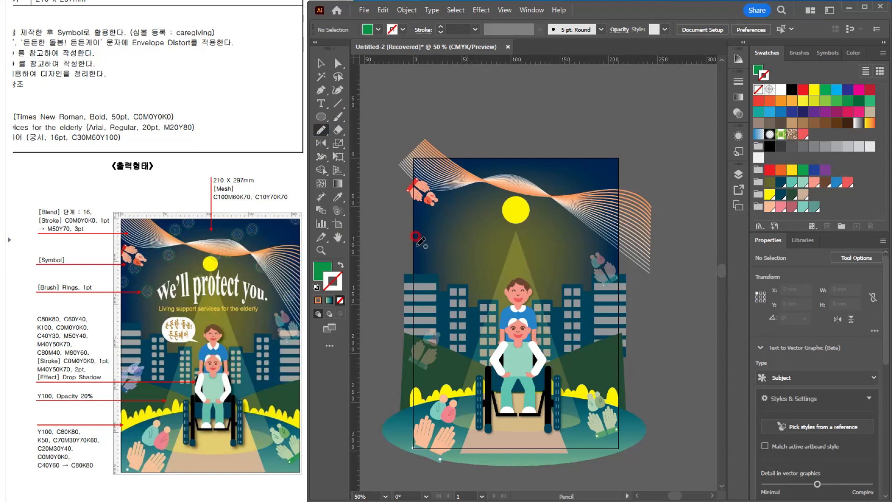
{"action": "mouse_move", "coordinate": [416, 248]}
{"action": "left_mouse_down"}
{"action": "mouse_move", "coordinate": [471, 168]}
{"action": "mouse_move", "coordinate": [488, 162]}
{"action": "mouse_move", "coordinate": [571, 180]}
{"action": "mouse_move", "coordinate": [641, 237]}
{"action": "left_mouse_up"}
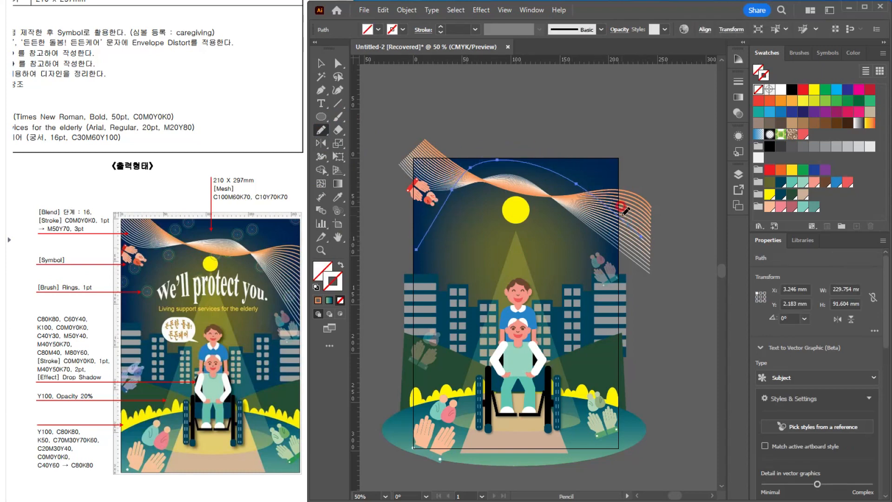
{"action": "left_click", "coordinate": [796, 53]}
{"action": "left_click", "coordinate": [802, 93]}
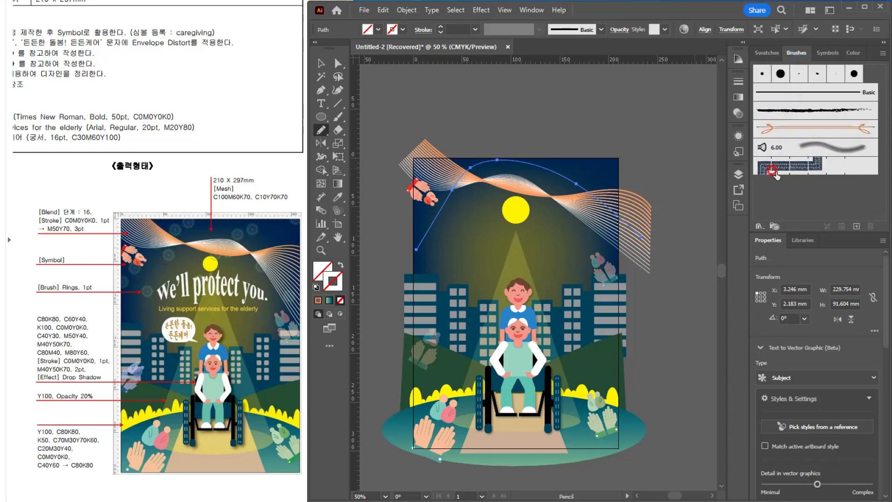
{"action": "left_click", "coordinate": [760, 227]}
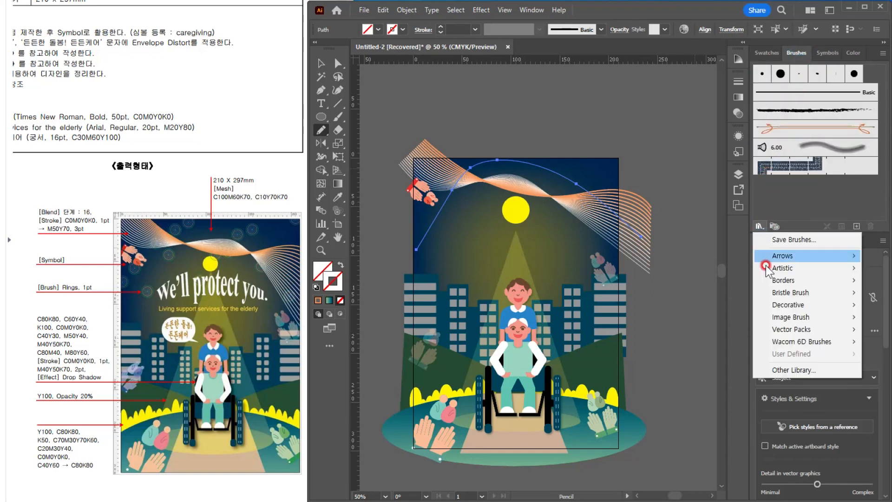
{"action": "left_click", "coordinate": [786, 302]}
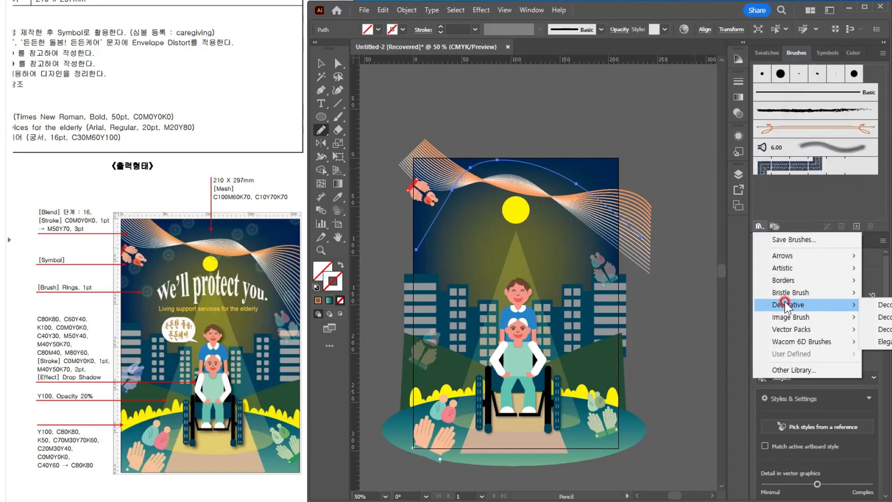
{"action": "left_click", "coordinate": [875, 311]}
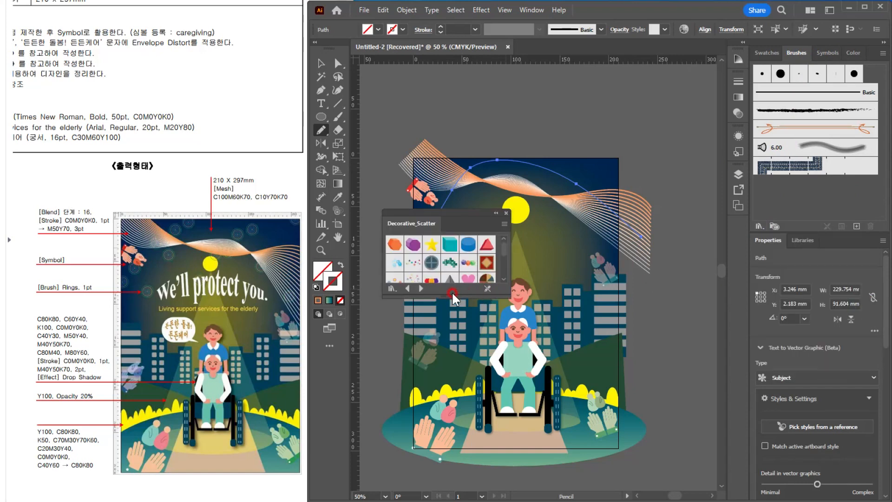
{"action": "left_click_drag", "start_coordinate": [430, 292], "coordinate": [426, 360]}
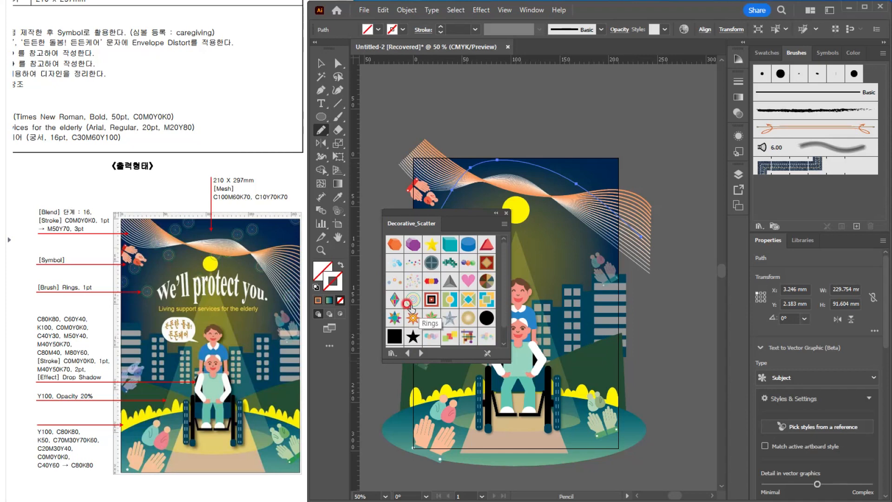
{"action": "left_click", "coordinate": [410, 301]}
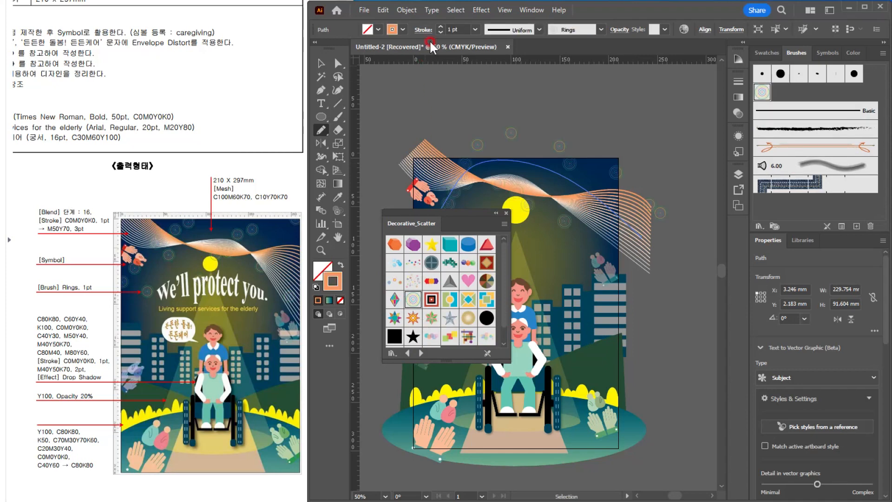
Step: Close the brush library, move the Rings-brushed path about 4 mm left and down, and deselect it
{"action": "left_click", "coordinate": [331, 62]}
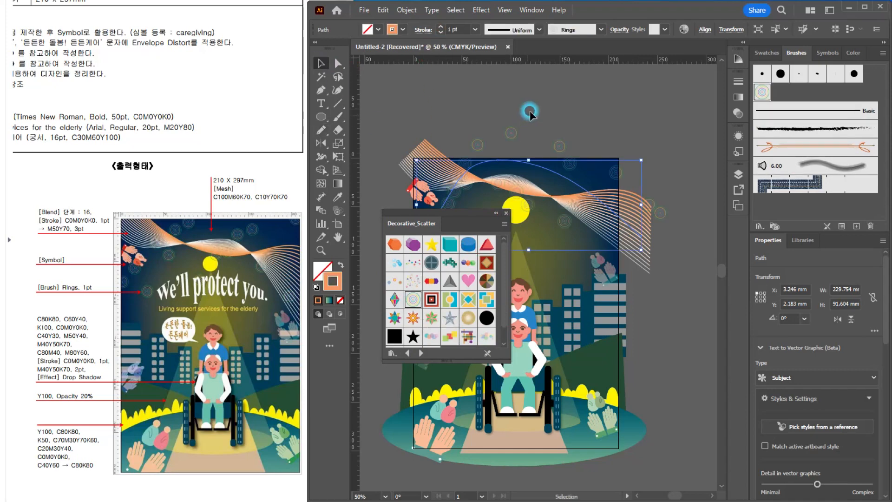
{"action": "left_click", "coordinate": [585, 137]}
{"action": "left_click_drag", "start_coordinate": [416, 215], "coordinate": [447, 214]}
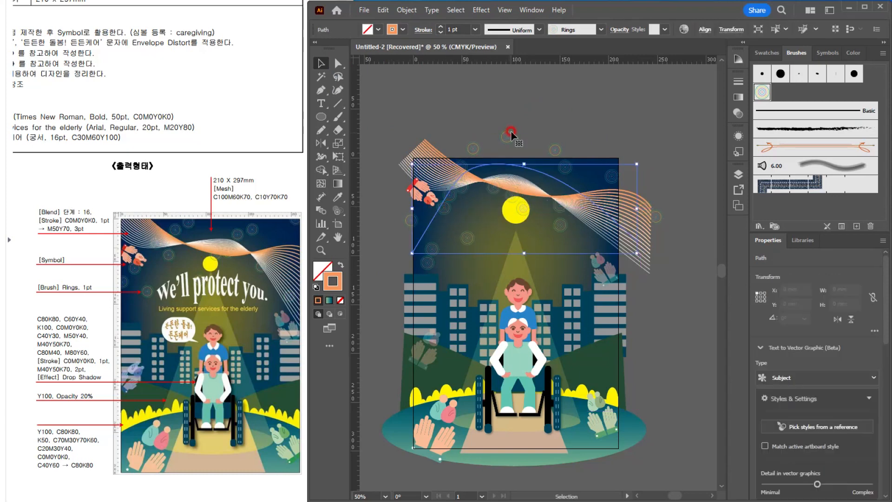
{"action": "left_click", "coordinate": [597, 116]}
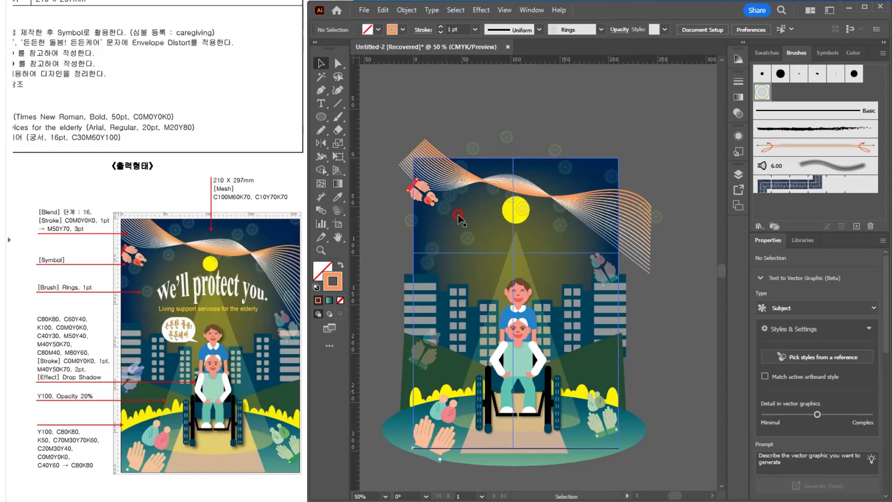
Step: Paste the heading "We'll protect you." as point text across the sky, over the moon's lower edge
{"action": "scroll", "coordinate": [496, 220], "scroll_direction": "up", "scroll_amount": 1}
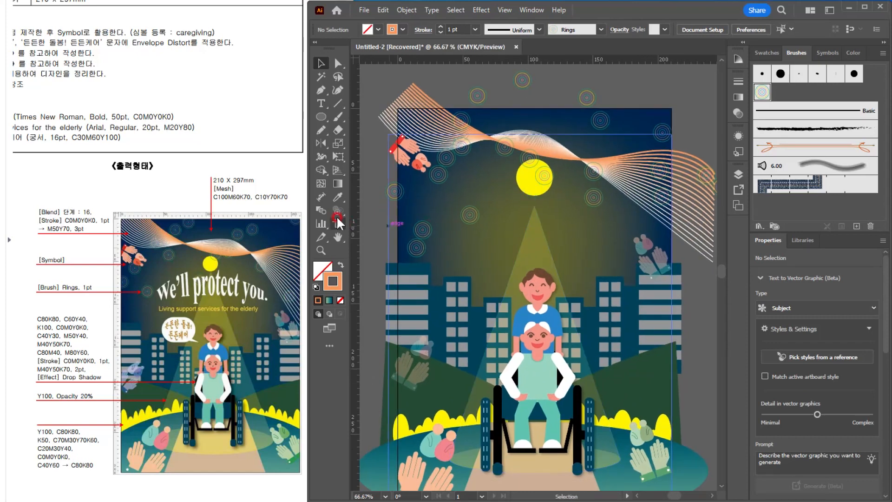
{"action": "left_click", "coordinate": [321, 103]}
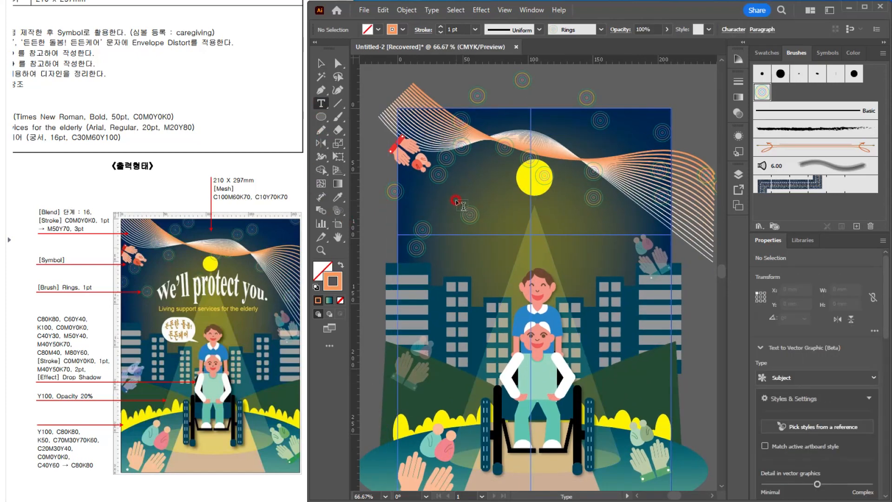
{"action": "left_click", "coordinate": [458, 197]}
{"action": "type", "text": "We’ll protect you."}
{"action": "key", "text": "Escape"}
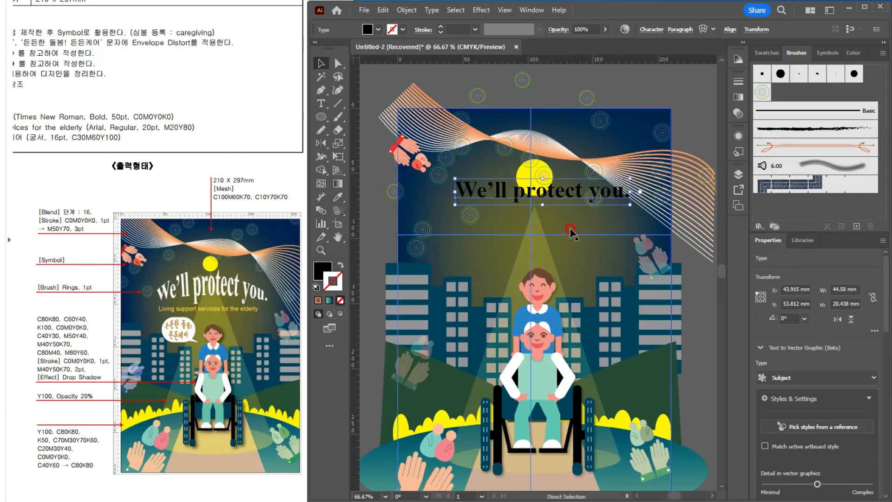
Step: Show the heading's character settings and set its font to Times New Roman in the Bold style
{"action": "key", "text": "ctrl+t"}
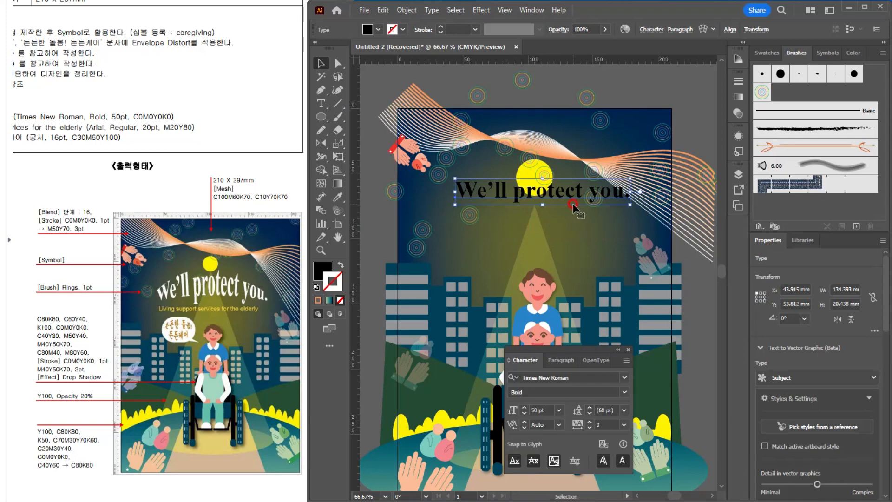
{"action": "left_click", "coordinate": [574, 380]}
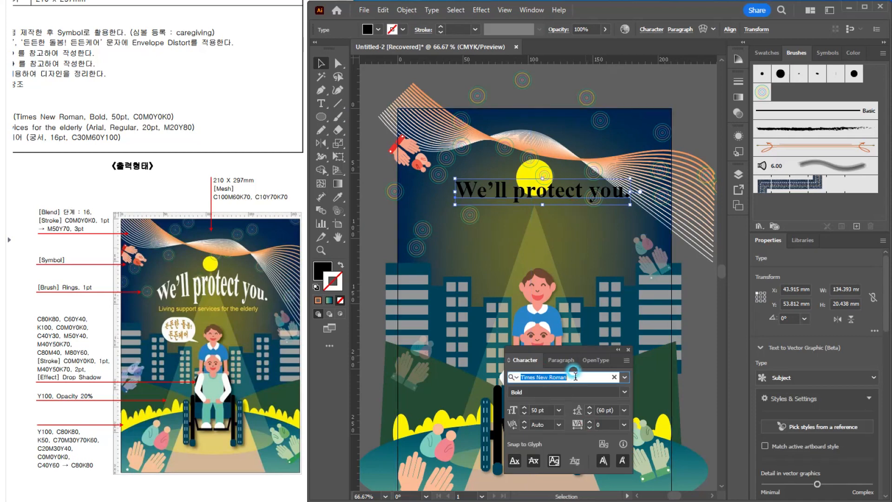
{"action": "left_click", "coordinate": [621, 378]}
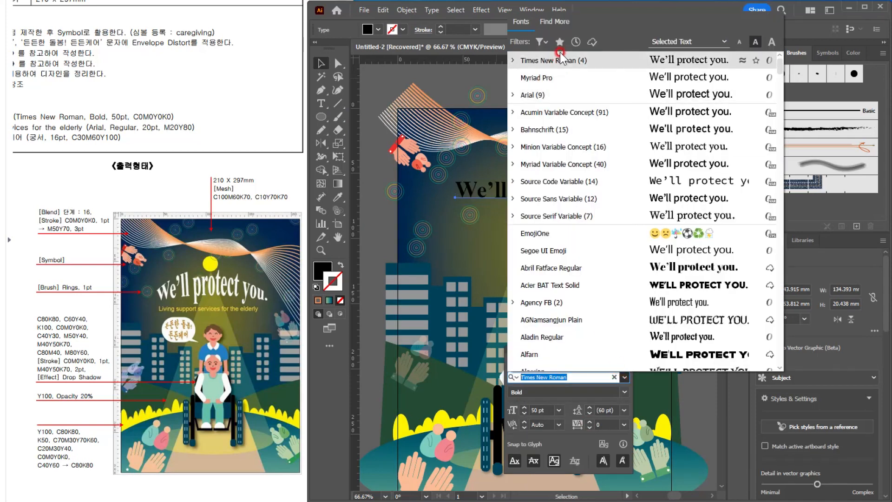
{"action": "left_click", "coordinate": [623, 379]}
{"action": "left_click", "coordinate": [625, 391]}
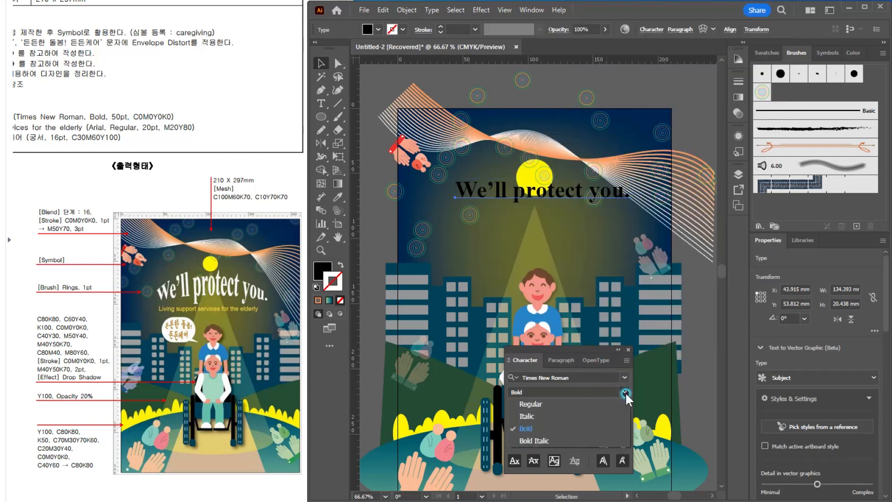
{"action": "left_click", "coordinate": [522, 427]}
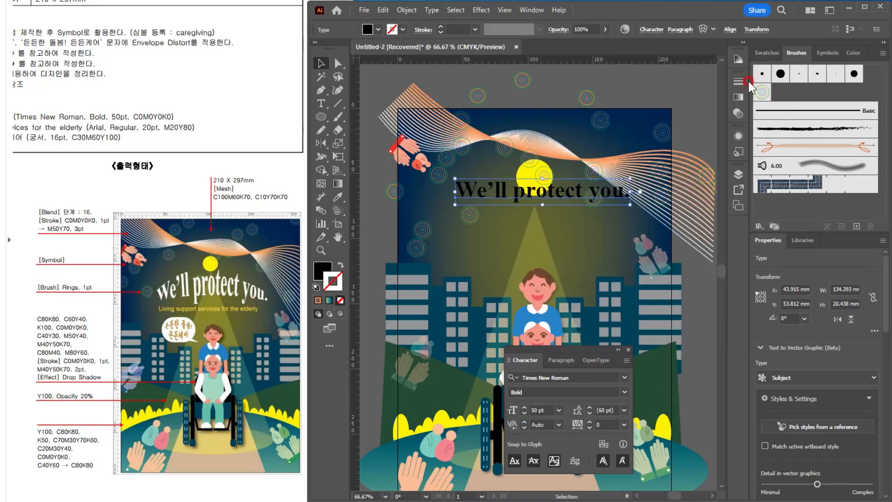
Step: Give the "We'll protect you." heading a white fill, keeping its stroke at none
{"action": "left_click", "coordinate": [767, 52]}
{"action": "left_click", "coordinate": [781, 90]}
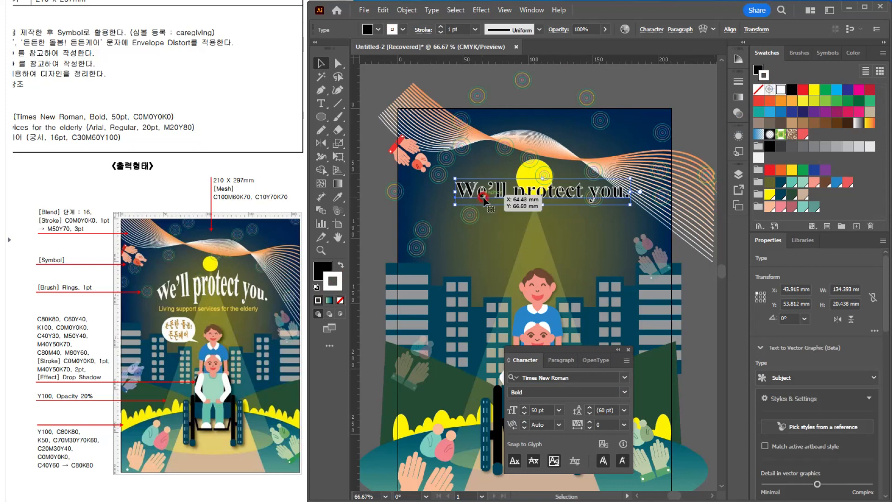
{"action": "key", "text": "ctrl+z"}
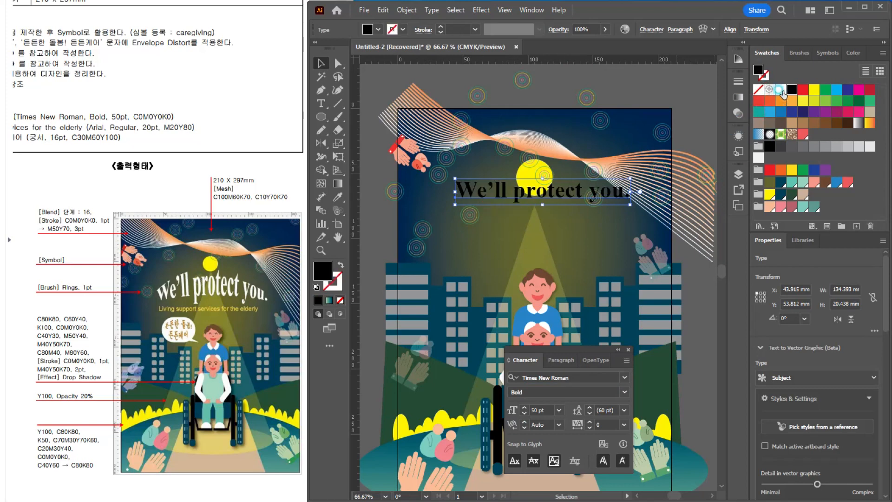
{"action": "left_click", "coordinate": [781, 90]}
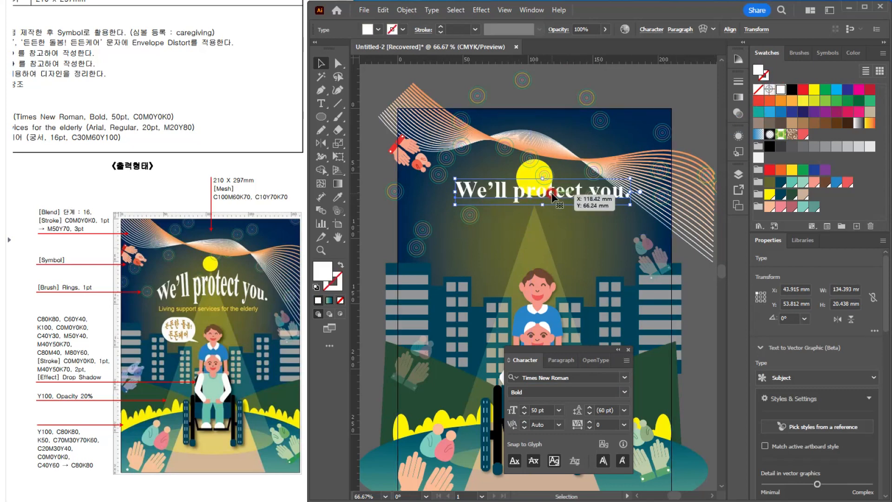
Step: Warp the "We'll protect you." heading with an Arc Upper envelope at 43% horizontal bend and move it below the moon
{"action": "left_click", "coordinate": [404, 11]}
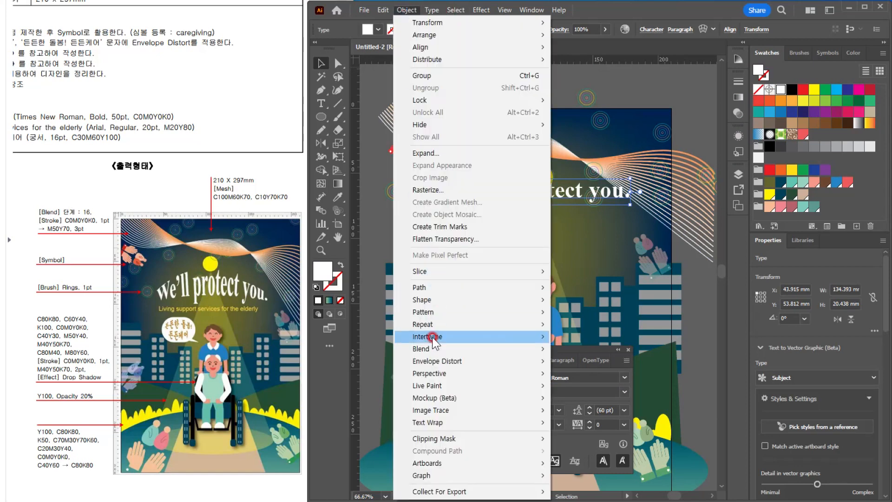
{"action": "mouse_move", "coordinate": [475, 365]}
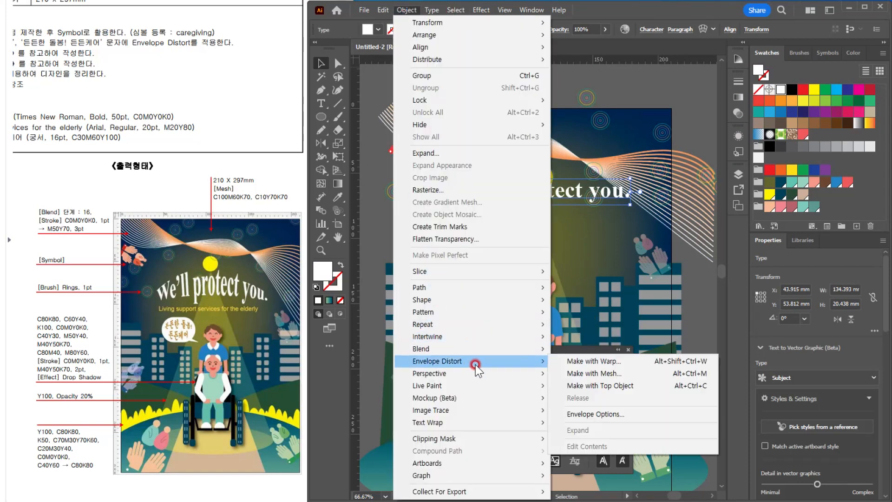
{"action": "left_click", "coordinate": [578, 361]}
{"action": "left_click", "coordinate": [579, 384]}
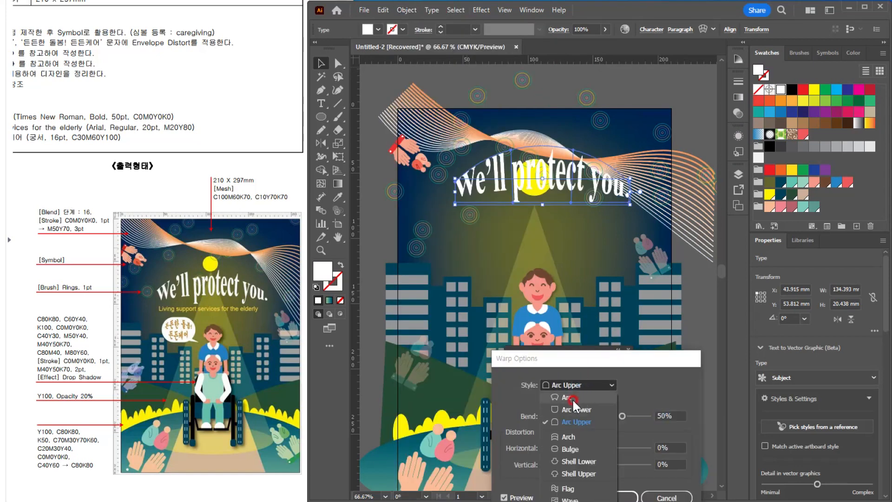
{"action": "left_click", "coordinate": [578, 420]}
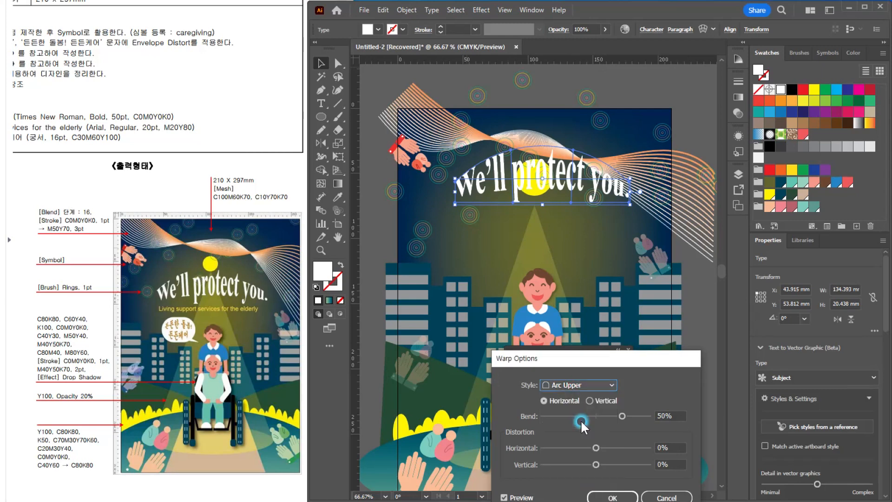
{"action": "left_click_drag", "start_coordinate": [627, 420], "coordinate": [618, 413]}
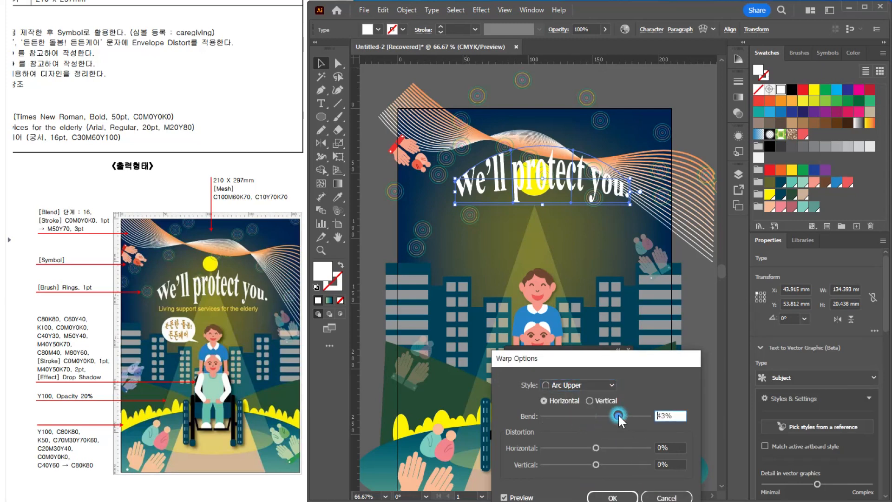
{"action": "left_click", "coordinate": [612, 497]}
{"action": "left_click_drag", "start_coordinate": [538, 163], "coordinate": [551, 216]}
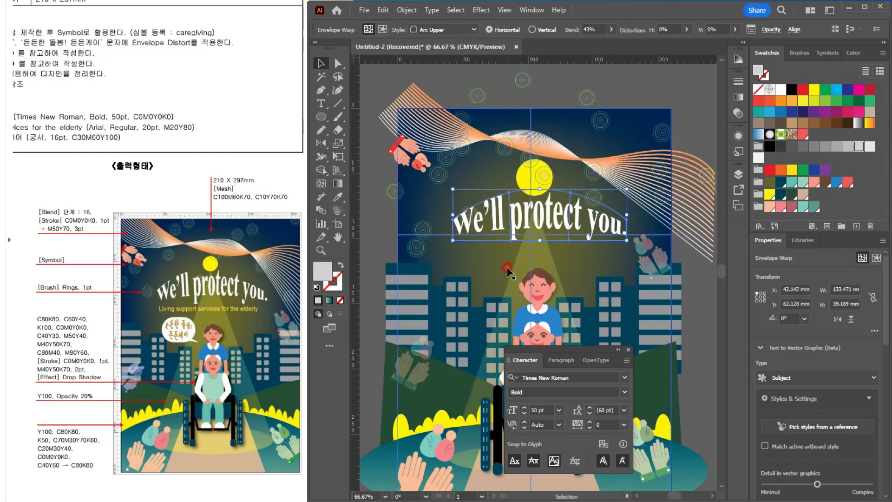
Step: Paste "Living support services for the elderly" as point text below the warped heading
{"action": "left_click", "coordinate": [321, 170]}
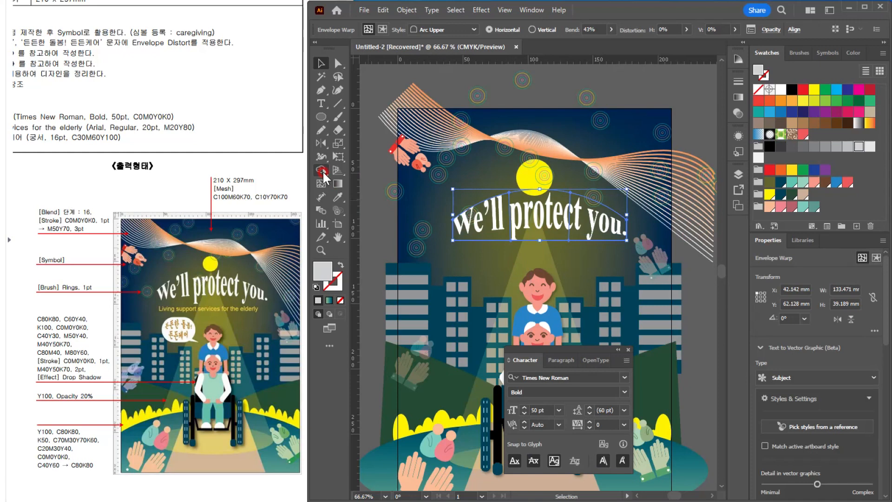
{"action": "left_click", "coordinate": [321, 103]}
{"action": "left_click", "coordinate": [92, 182]}
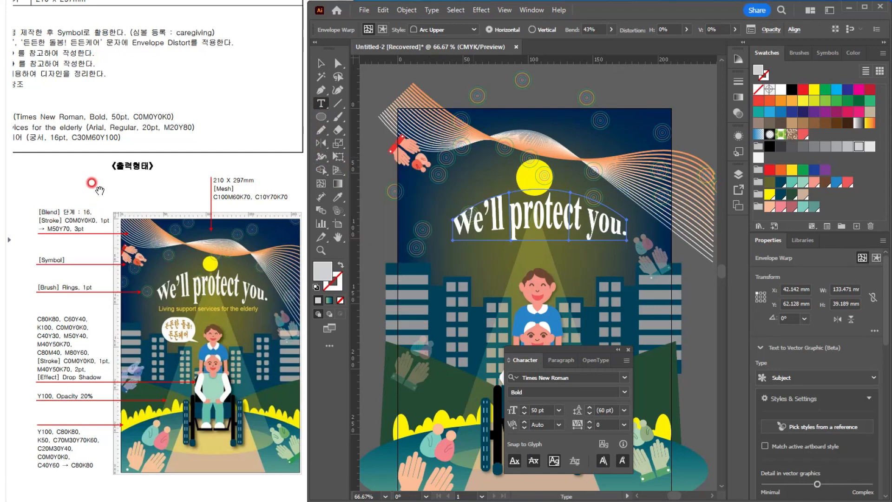
{"action": "scroll", "coordinate": [92, 183], "scroll_direction": "down", "scroll_amount": 2}
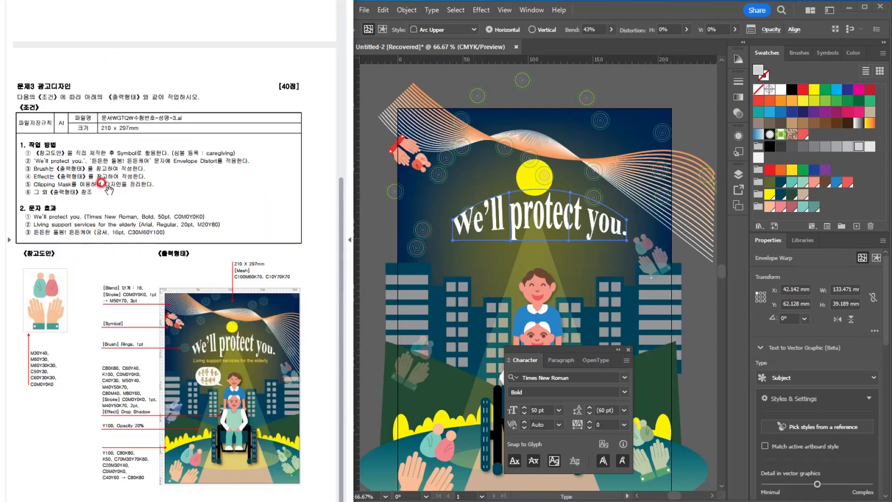
{"action": "left_click", "coordinate": [469, 256]}
{"action": "key", "text": "ctrl+v"}
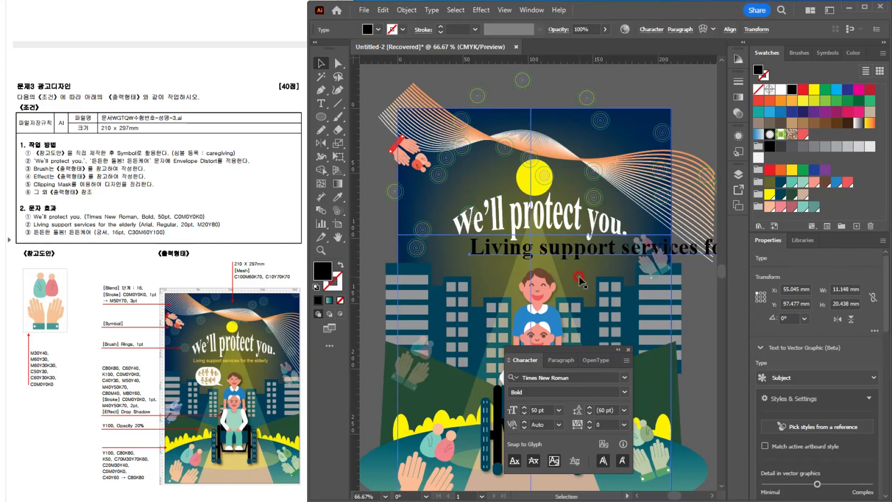
{"action": "key", "text": "Escape"}
Step: Set the "Living support services for the elderly" line to Arial Regular at 20 pt
{"action": "key", "text": "ctrl+t"}
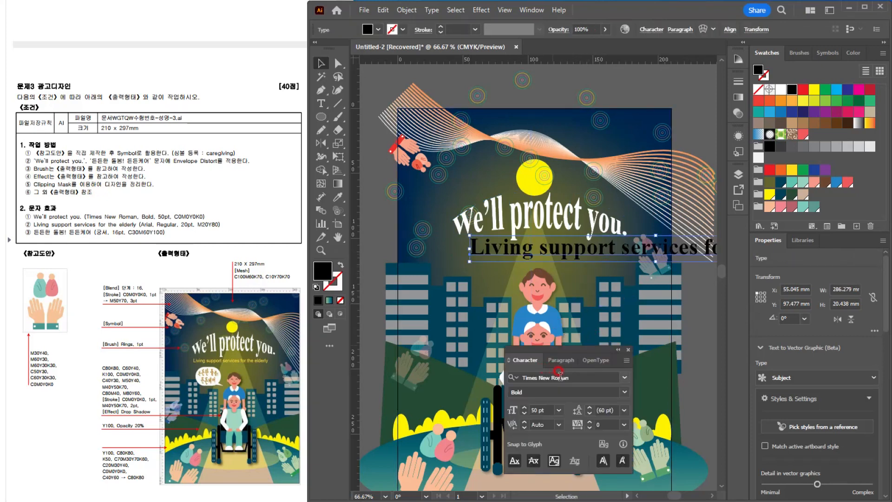
{"action": "type", "text": "ar"}
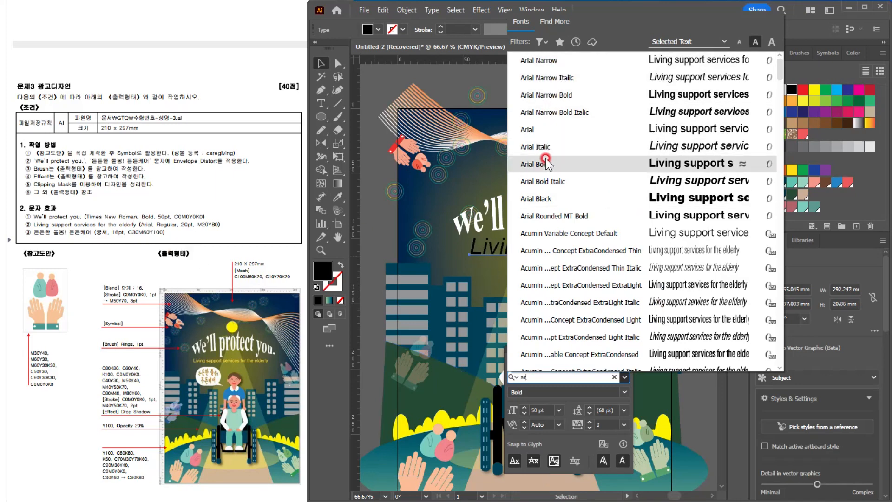
{"action": "left_click", "coordinate": [543, 129]}
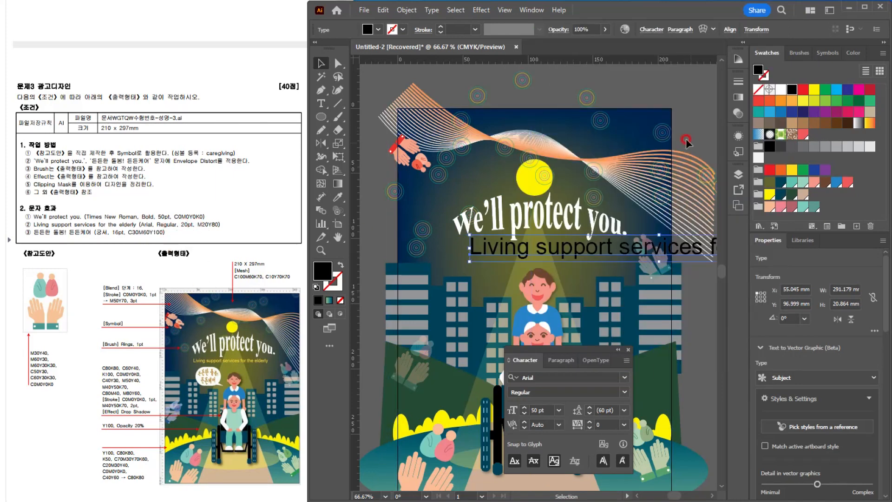
{"action": "left_click", "coordinate": [538, 409]}
{"action": "type", "text": "20"}
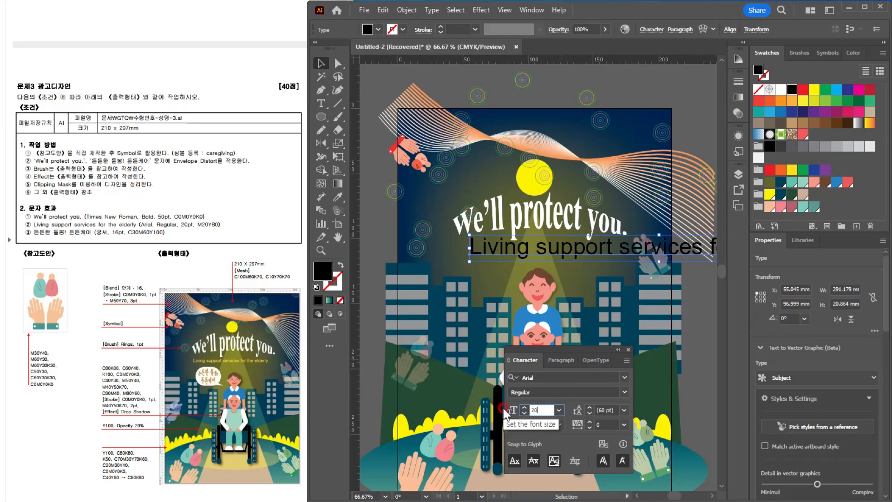
{"action": "key", "text": "Return"}
Step: Fill the "Living support services for the elderly" line with M 20%, Y 80% and K 0%
{"action": "double_click", "coordinate": [759, 70]}
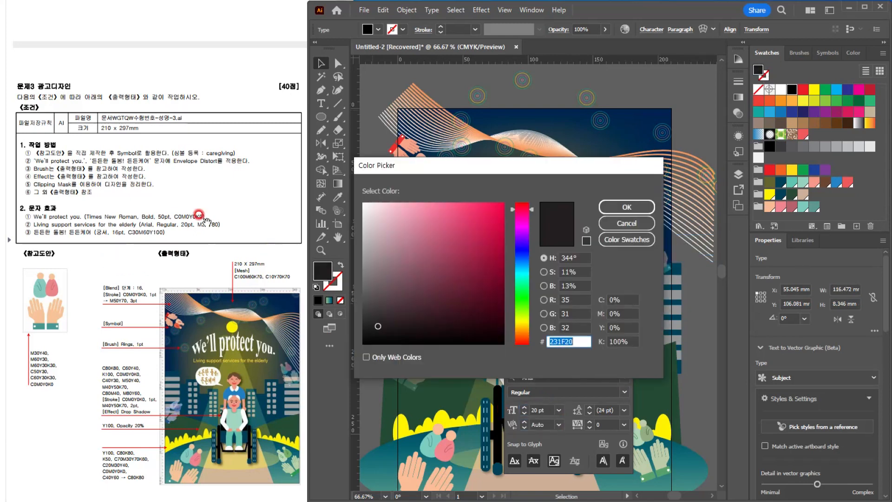
{"action": "left_click", "coordinate": [614, 312]}
{"action": "type", "text": "20"}
{"action": "key", "text": "Tab"}
{"action": "type", "text": "80"}
{"action": "key", "text": "Tab"}
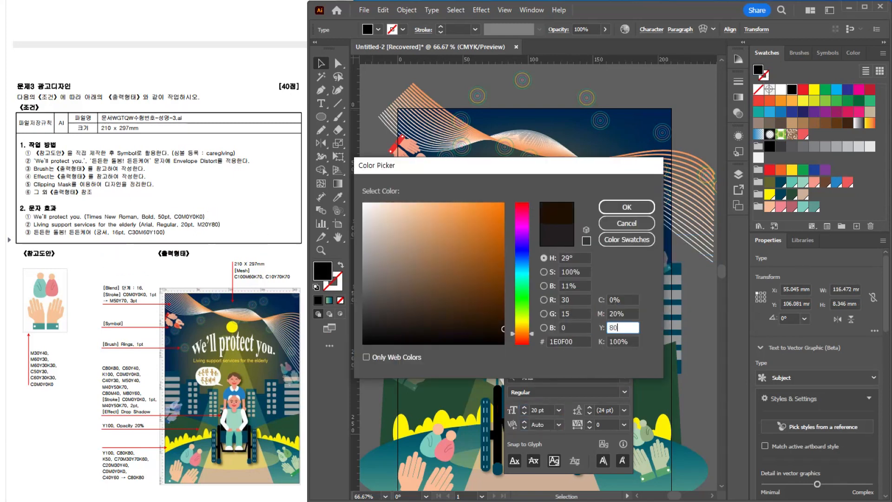
{"action": "type", "text": "0"}
{"action": "key", "text": "Return"}
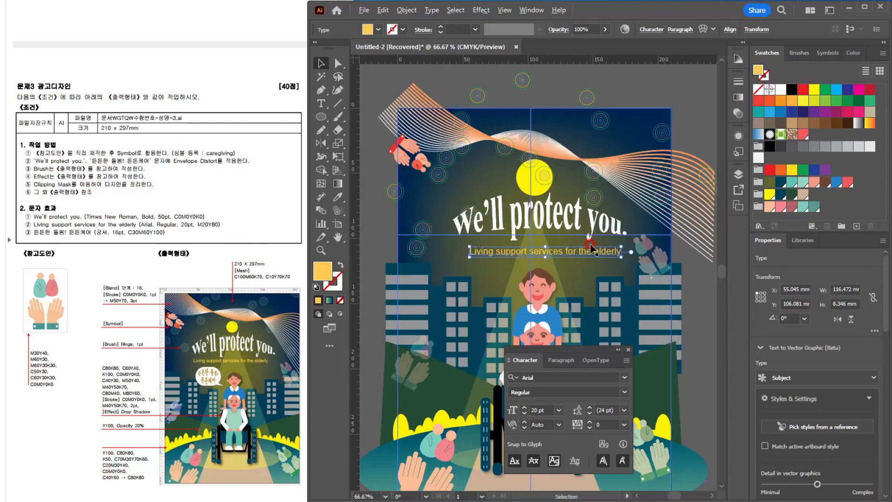
Step: Move the "Living support services" line about 1 mm left and up, and shift the floating character settings off the artwork
{"action": "scroll", "coordinate": [590, 245], "scroll_direction": "up", "scroll_amount": 2}
{"action": "left_click_drag", "start_coordinate": [517, 260], "coordinate": [515, 257]}
{"action": "scroll", "coordinate": [562, 289], "scroll_direction": "down", "scroll_amount": 2}
{"action": "left_click_drag", "start_coordinate": [563, 294], "coordinate": [567, 248]}
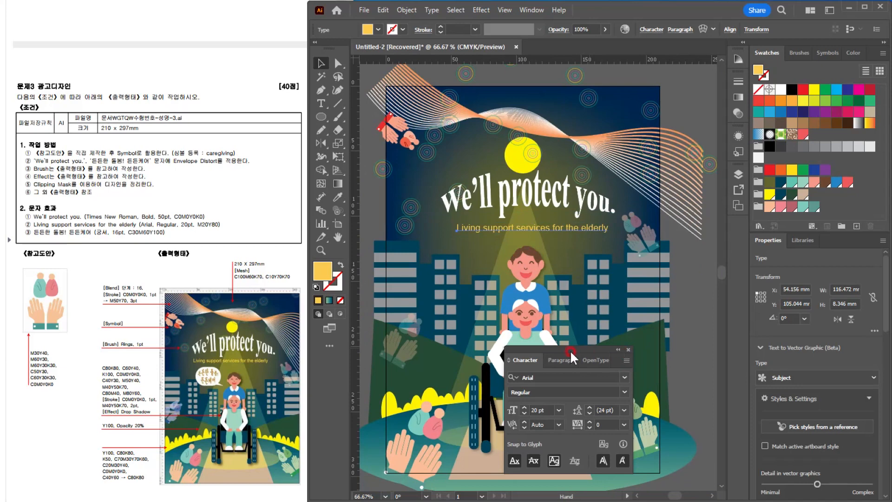
{"action": "left_click_drag", "start_coordinate": [569, 349], "coordinate": [691, 366]}
{"action": "scroll", "coordinate": [498, 263], "scroll_direction": "up", "scroll_amount": 1}
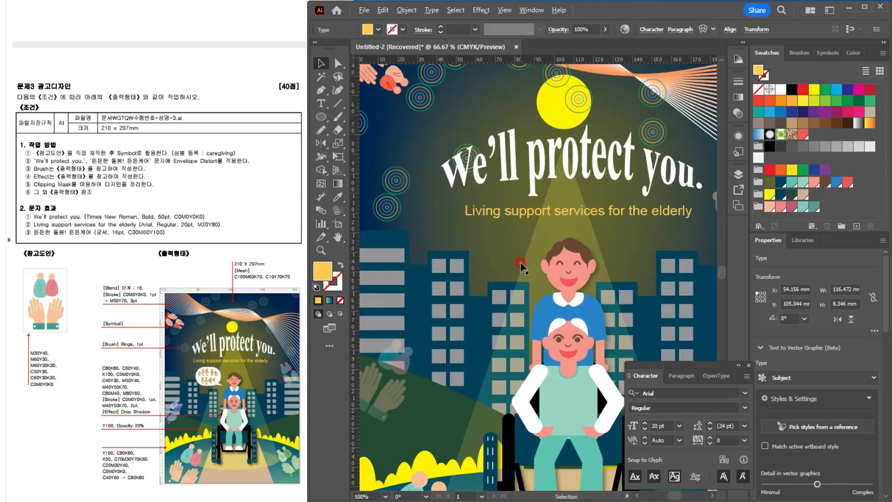
{"action": "left_click_drag", "start_coordinate": [564, 300], "coordinate": [498, 279]}
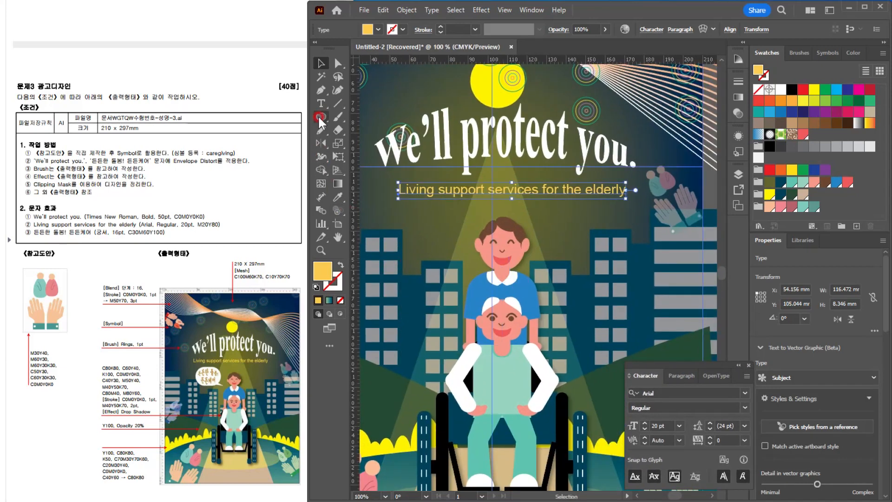
Step: Draw a white rounded rectangle about 45 x 31 mm with fully rounded corners beside the caregiver's head, below the subtitle
{"action": "left_click_drag", "start_coordinate": [320, 117], "coordinate": [358, 133]}
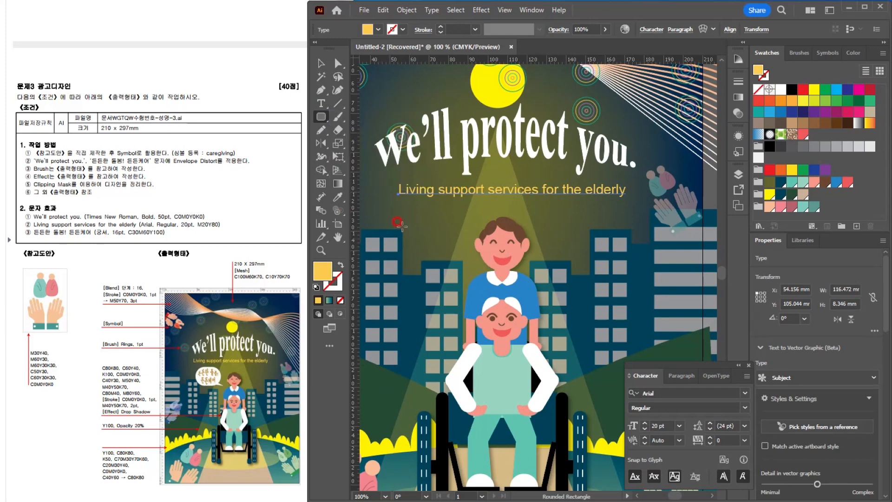
{"action": "left_click_drag", "start_coordinate": [385, 208], "coordinate": [472, 266]}
{"action": "left_click_drag", "start_coordinate": [465, 215], "coordinate": [435, 223]}
{"action": "left_click", "coordinate": [780, 89]}
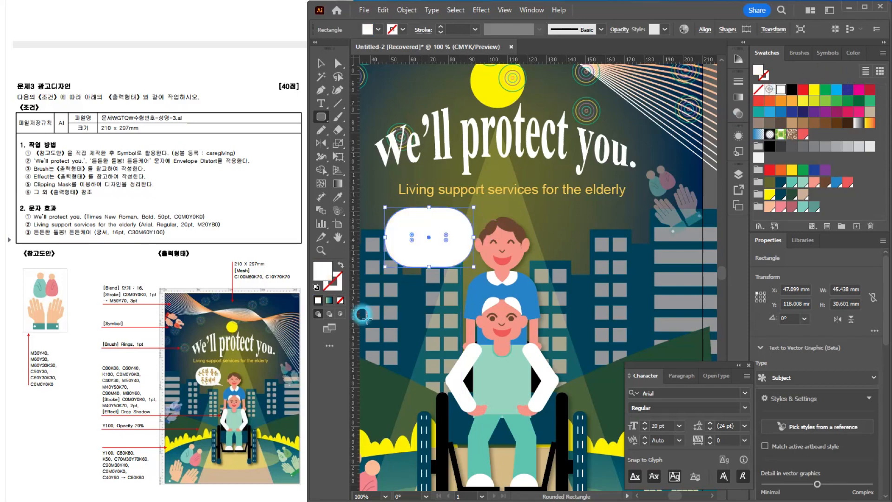
{"action": "scroll", "coordinate": [218, 401], "scroll_direction": "up", "scroll_amount": 3}
{"action": "scroll", "coordinate": [224, 407], "scroll_direction": "up", "scroll_amount": 2}
{"action": "scroll", "coordinate": [223, 405], "scroll_direction": "down", "scroll_amount": 2}
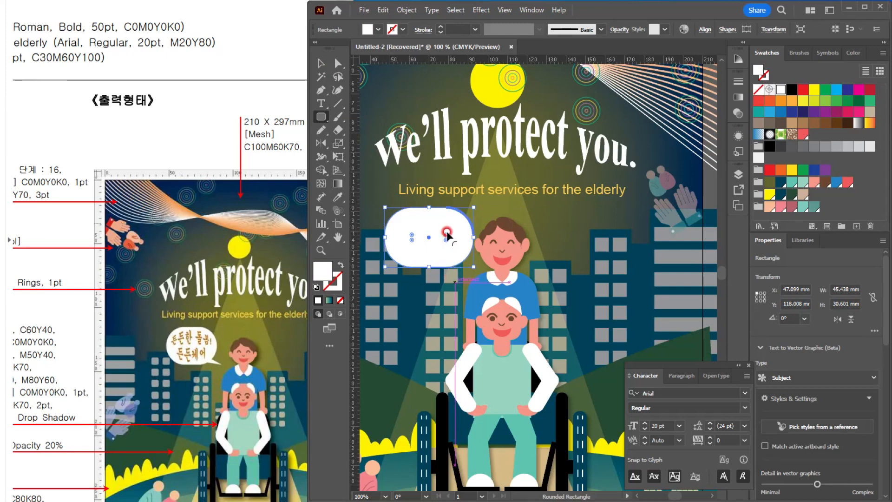
{"action": "left_click_drag", "start_coordinate": [445, 234], "coordinate": [437, 236]}
Step: Draw a white triangular tail with the Pen tool from the speech bubble's lower-right edge towards the caregiver's face
{"action": "left_click", "coordinate": [318, 65]}
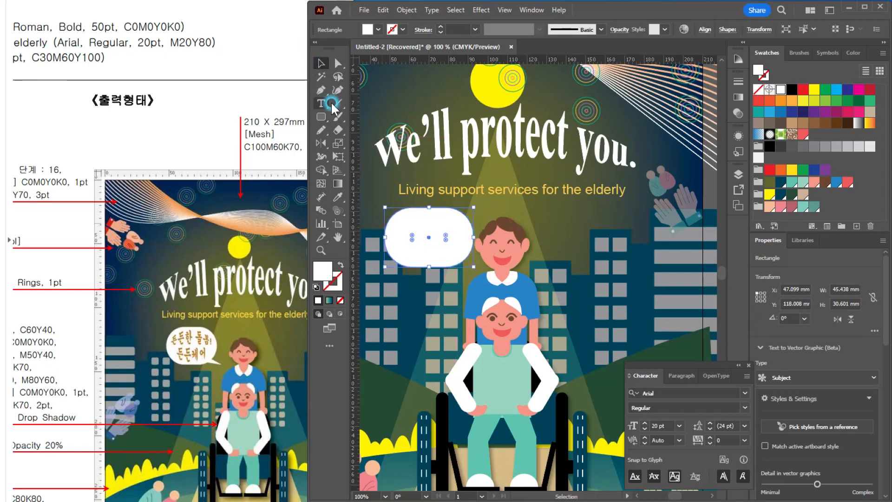
{"action": "left_click", "coordinate": [322, 89]}
{"action": "scroll", "coordinate": [479, 277], "scroll_direction": "up", "scroll_amount": 2}
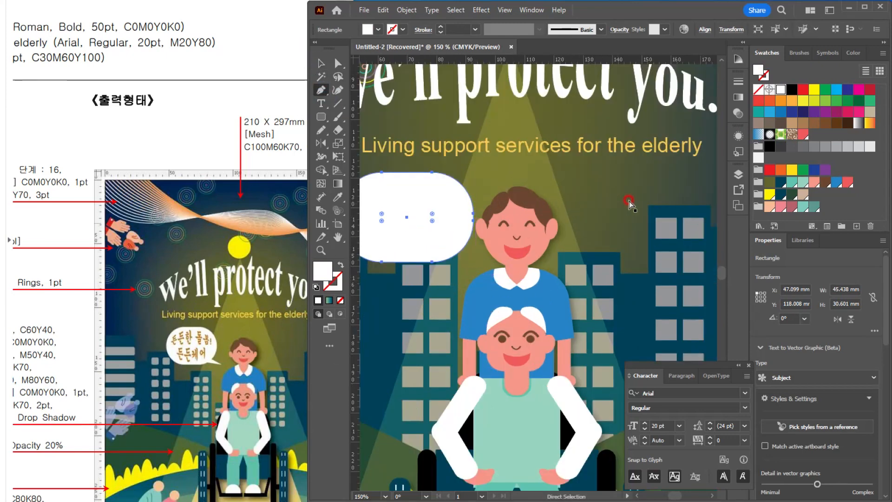
{"action": "left_click", "coordinate": [455, 238]}
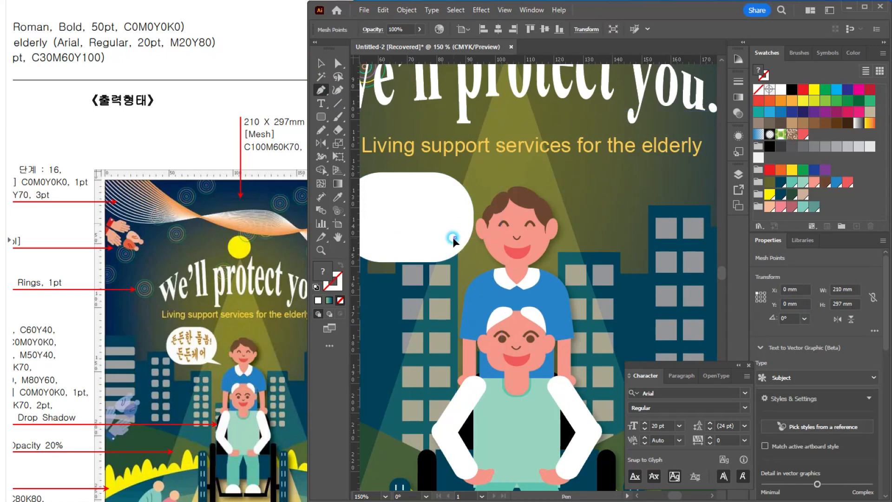
{"action": "left_click", "coordinate": [489, 258]}
{"action": "left_click", "coordinate": [441, 253]}
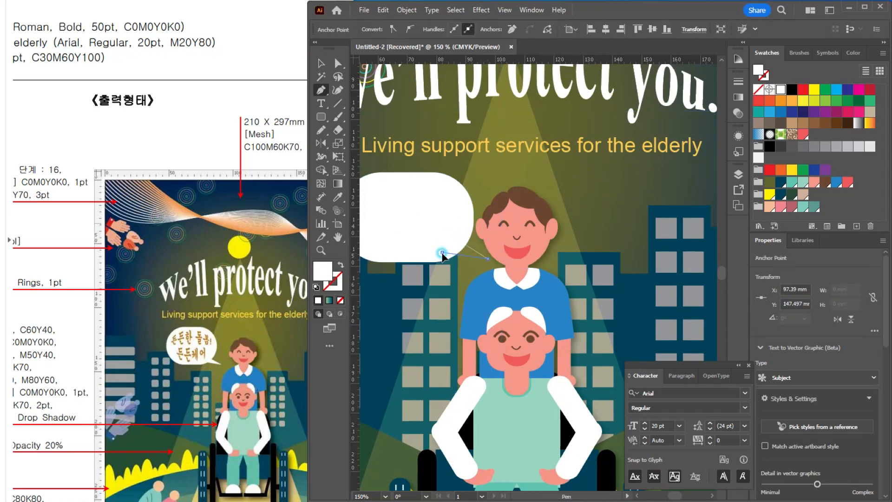
{"action": "left_click", "coordinate": [455, 238]}
{"action": "left_click", "coordinate": [321, 62]}
Step: Group the speech bubble with its tail and move the group about 4 mm left and 2 mm down
{"action": "scroll", "coordinate": [444, 226], "scroll_direction": "down", "scroll_amount": 1}
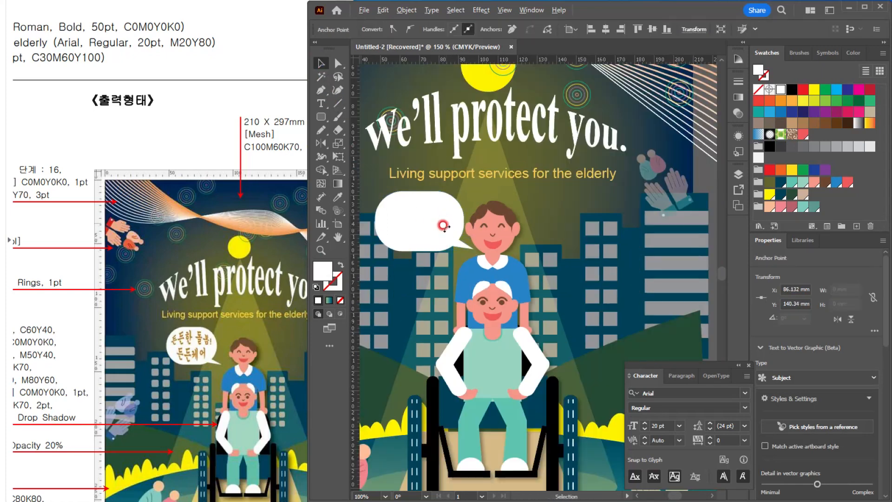
{"action": "left_click", "coordinate": [423, 215], "text": "shift"}
{"action": "key", "text": "ctrl+g"}
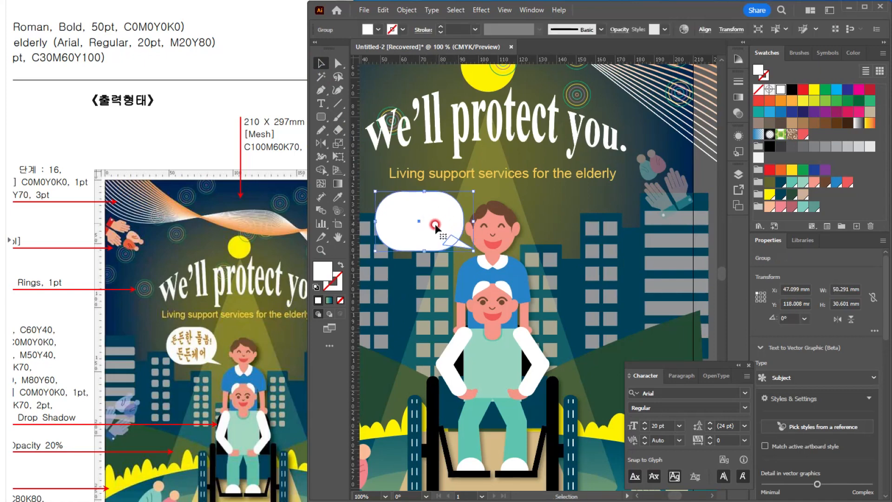
{"action": "left_click_drag", "start_coordinate": [435, 224], "coordinate": [425, 224]}
Step: Paste the two-line text "든든한 돌봄! / 든든케어" as point text over the speech bubble
{"action": "scroll", "coordinate": [425, 225], "scroll_direction": "up", "scroll_amount": 1}
{"action": "left_click_drag", "start_coordinate": [494, 220], "coordinate": [570, 253]}
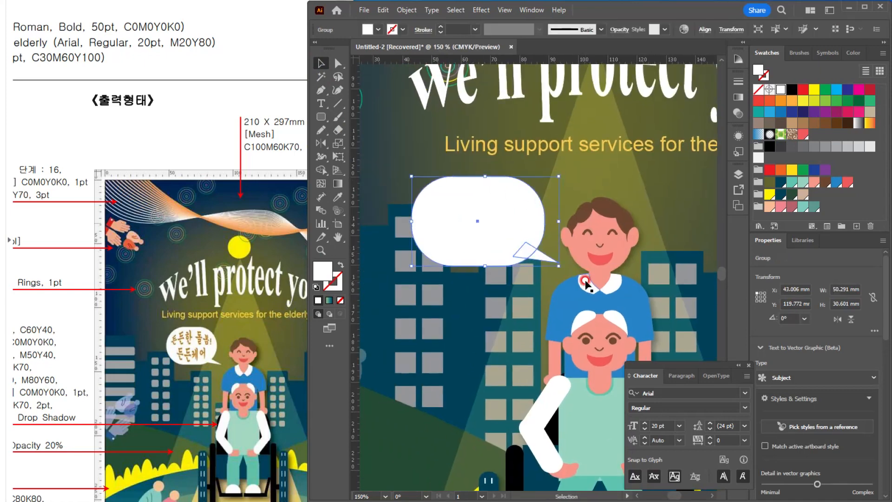
{"action": "key", "text": "t"}
{"action": "left_click", "coordinate": [441, 203]}
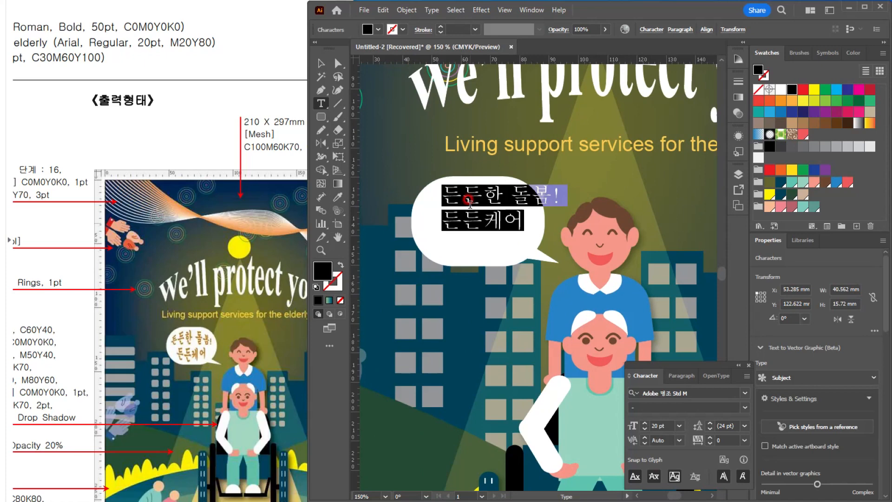
{"action": "key", "text": "Escape"}
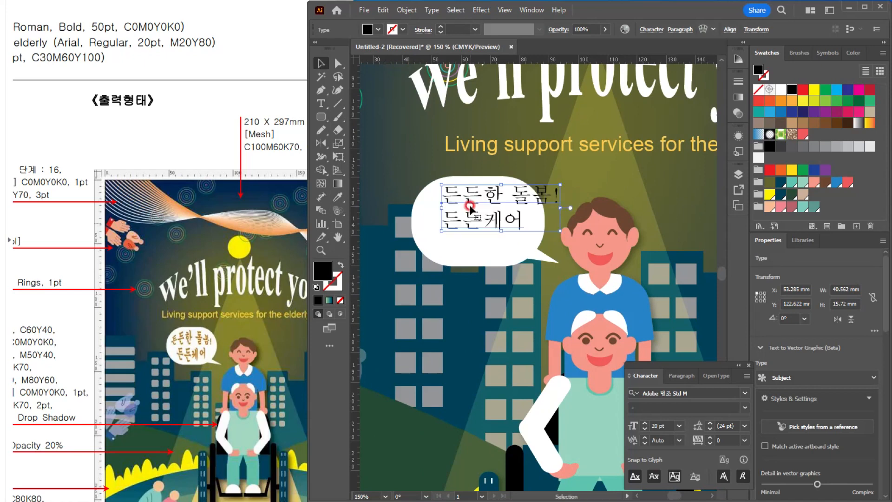
Step: Center-align the two-line "든든한 돌봄! / 든든케어" text and move it to the middle of the speech bubble
{"action": "left_click", "coordinate": [680, 376]}
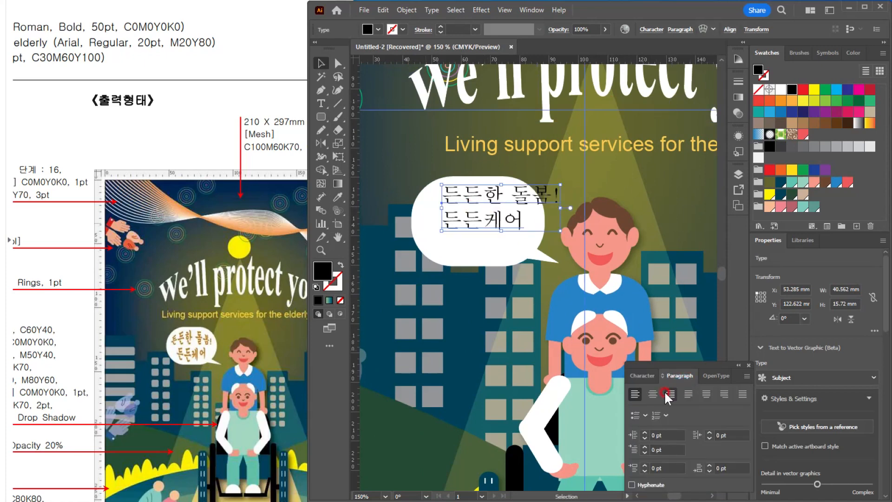
{"action": "left_click", "coordinate": [647, 390]}
{"action": "left_click_drag", "start_coordinate": [458, 196], "coordinate": [495, 209]}
Step: Set the two-line speech bubble text to the 궁서 font at 16 pt
{"action": "left_click", "coordinate": [647, 380]}
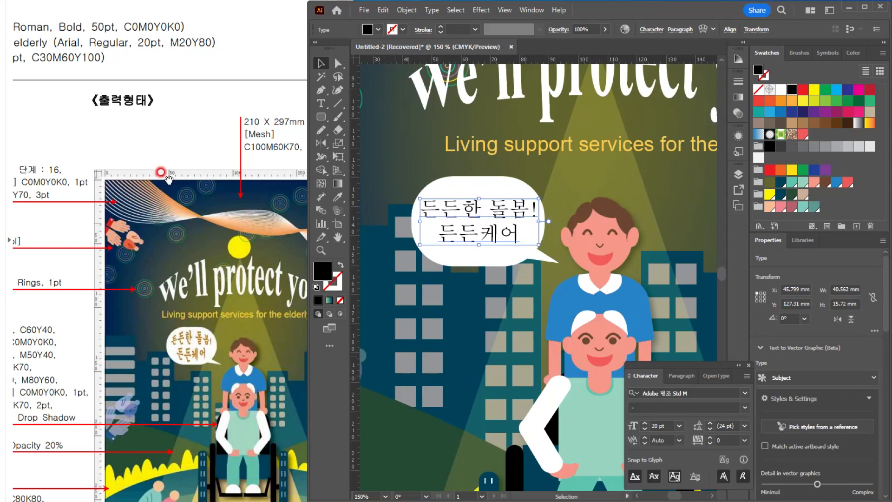
{"action": "scroll", "coordinate": [170, 190], "scroll_direction": "down", "scroll_amount": 2}
{"action": "left_click_drag", "start_coordinate": [112, 214], "coordinate": [189, 227]}
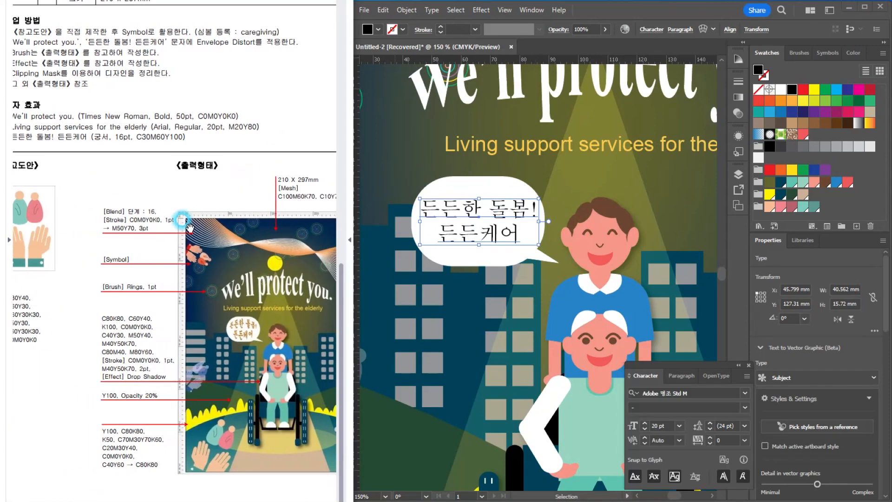
{"action": "left_click", "coordinate": [695, 392]}
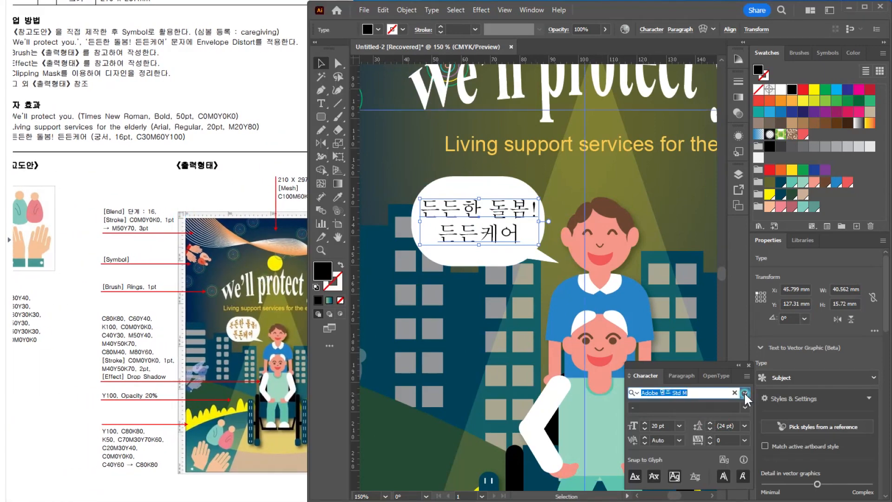
{"action": "left_click", "coordinate": [745, 394]}
{"action": "left_click", "coordinate": [677, 101]}
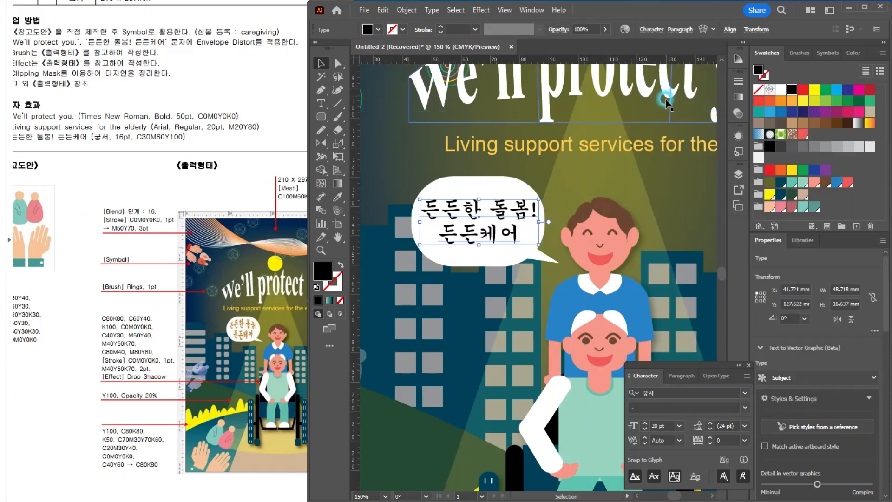
{"action": "left_click", "coordinate": [659, 425]}
{"action": "type", "text": "16"}
{"action": "key", "text": "Return"}
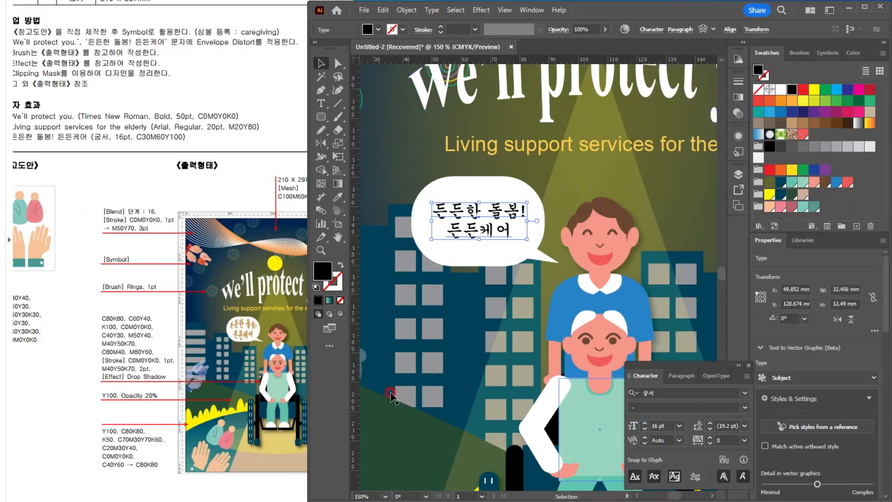
Step: Set the fill color of the "든든한 돌봄! / 든든케어" text to C30 M60 Y100
{"action": "double_click", "coordinate": [760, 72]}
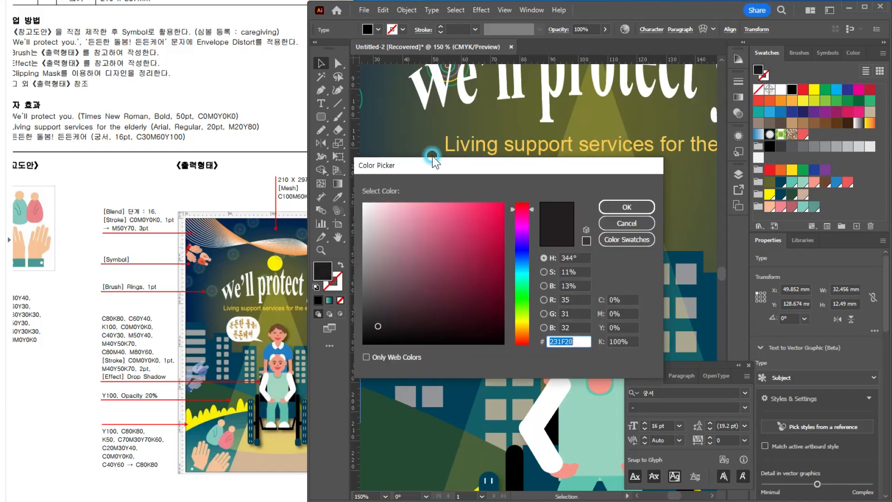
{"action": "left_click", "coordinate": [639, 301]}
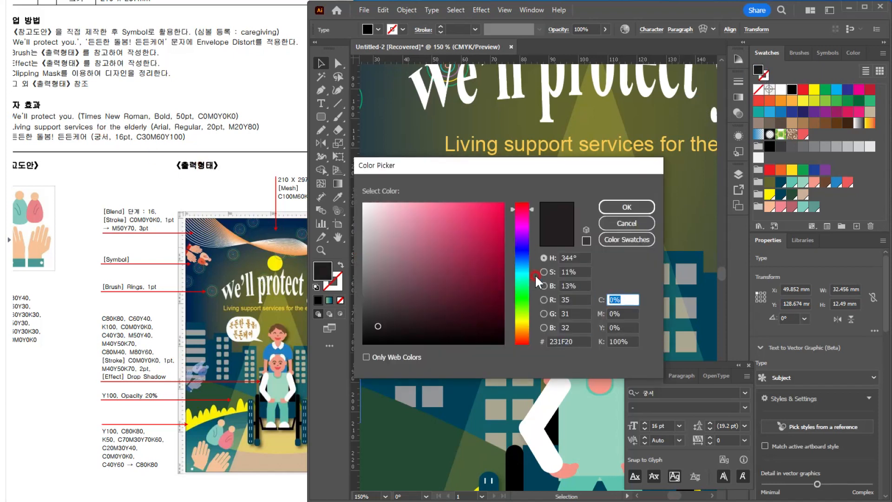
{"action": "type", "text": "30"}
{"action": "key", "text": "Tab"}
{"action": "type", "text": "60"}
{"action": "key", "text": "Tab"}
{"action": "type", "text": "100"}
{"action": "key", "text": "Return"}
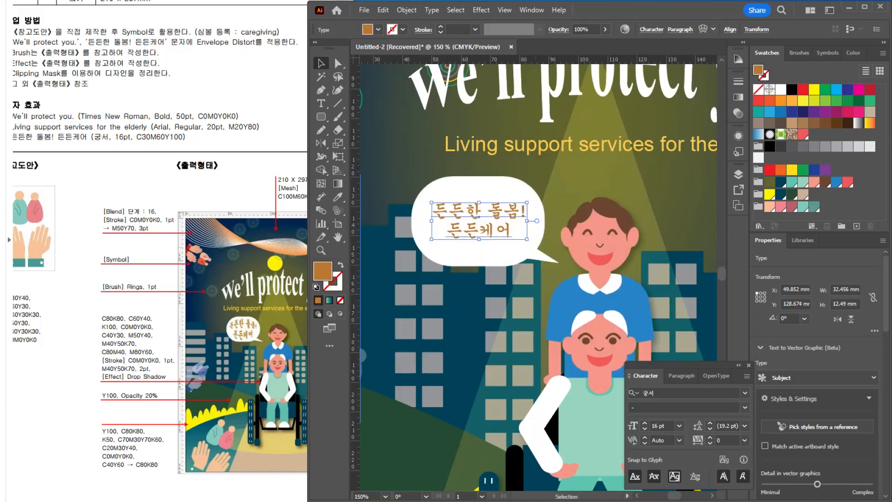
Step: Shrink the speech bubble group slightly around its text and warp the Korean text with a horizontal Bulge at 43% bend
{"action": "left_click", "coordinate": [507, 192]}
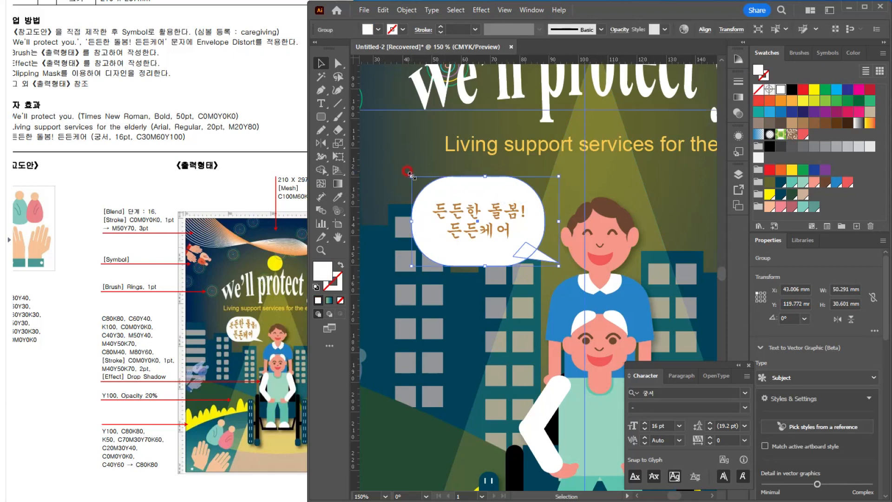
{"action": "left_click_drag", "start_coordinate": [411, 176], "coordinate": [421, 183]}
{"action": "double_click", "coordinate": [505, 213]}
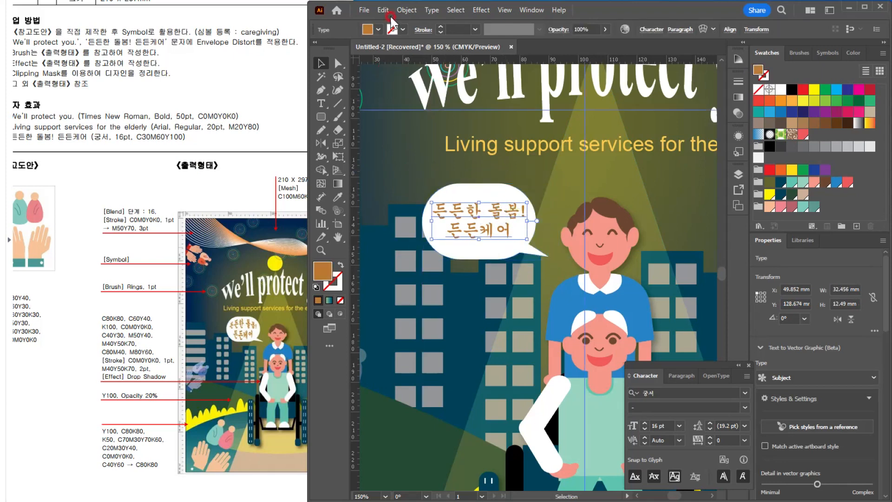
{"action": "left_click", "coordinate": [407, 10]}
{"action": "mouse_move", "coordinate": [475, 361]}
{"action": "left_click", "coordinate": [597, 361]}
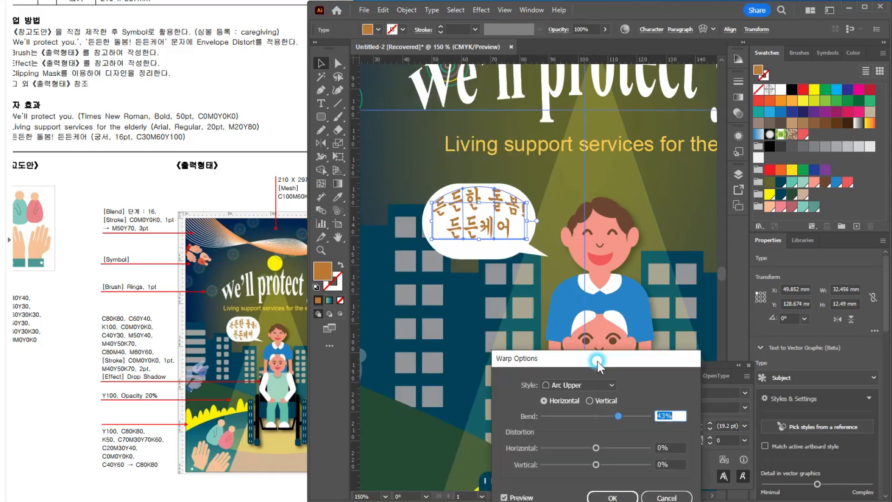
{"action": "left_click_drag", "start_coordinate": [581, 366], "coordinate": [627, 288]}
{"action": "left_click", "coordinate": [650, 307]}
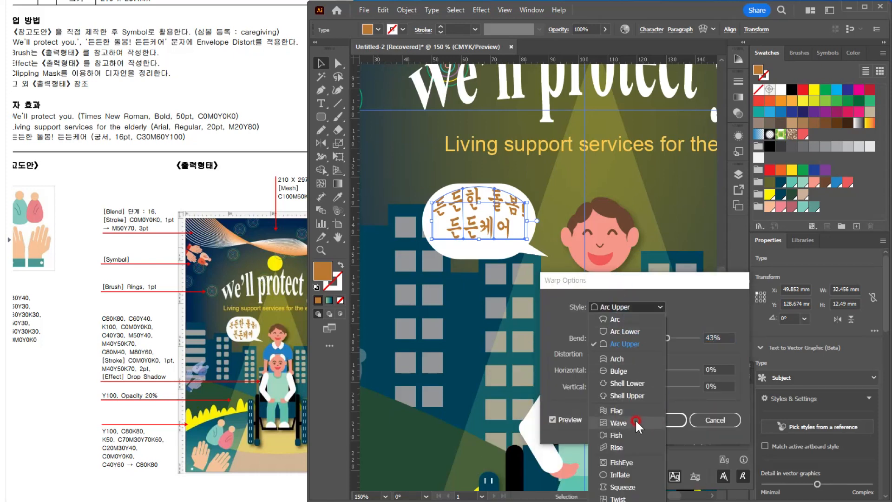
{"action": "left_click", "coordinate": [618, 371]}
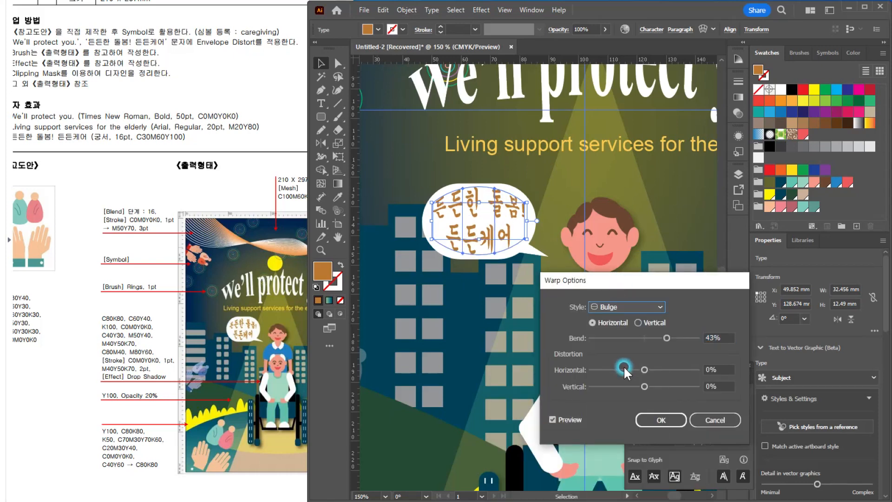
{"action": "left_click", "coordinate": [662, 424]}
{"action": "left_click", "coordinate": [637, 193]}
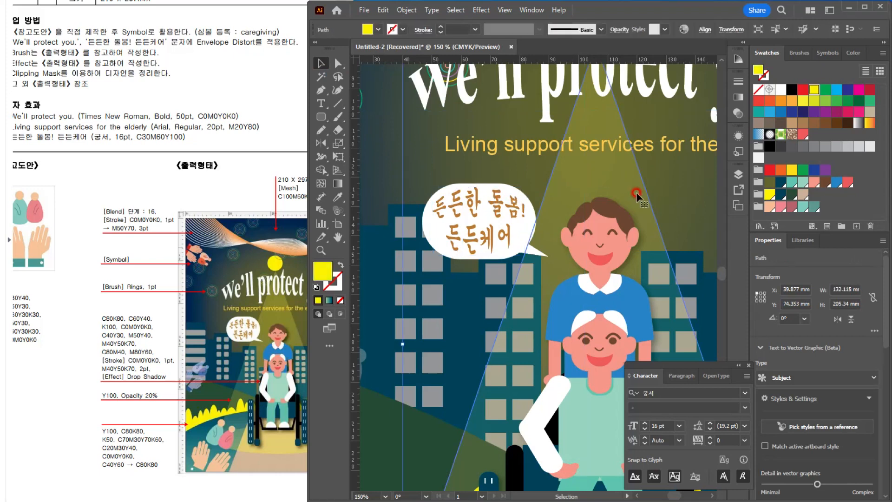
Step: Close the Character panel and compare the whole poster with the reference layout and its instructions
{"action": "left_click", "coordinate": [479, 327]}
{"action": "scroll", "coordinate": [479, 327], "scroll_direction": "down", "scroll_amount": 2}
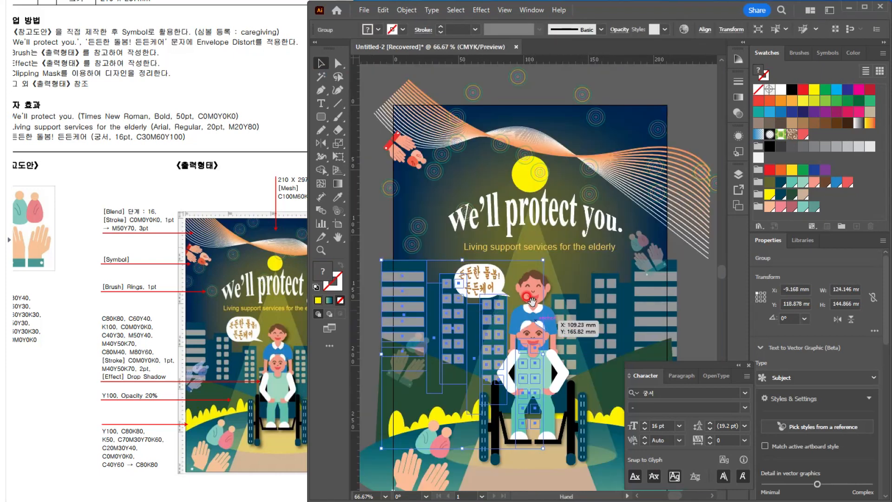
{"action": "left_click_drag", "start_coordinate": [556, 320], "coordinate": [559, 288]}
{"action": "left_click", "coordinate": [746, 366]}
{"action": "left_click", "coordinate": [720, 370]}
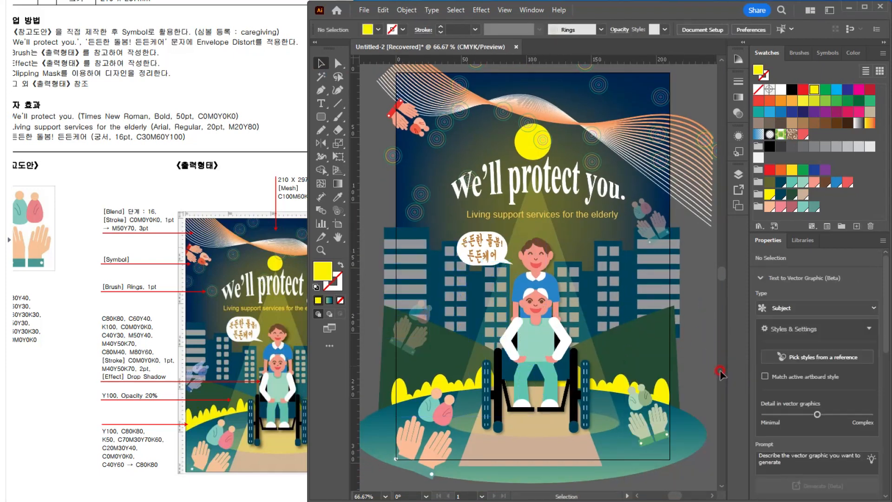
{"action": "left_click", "coordinate": [146, 254]}
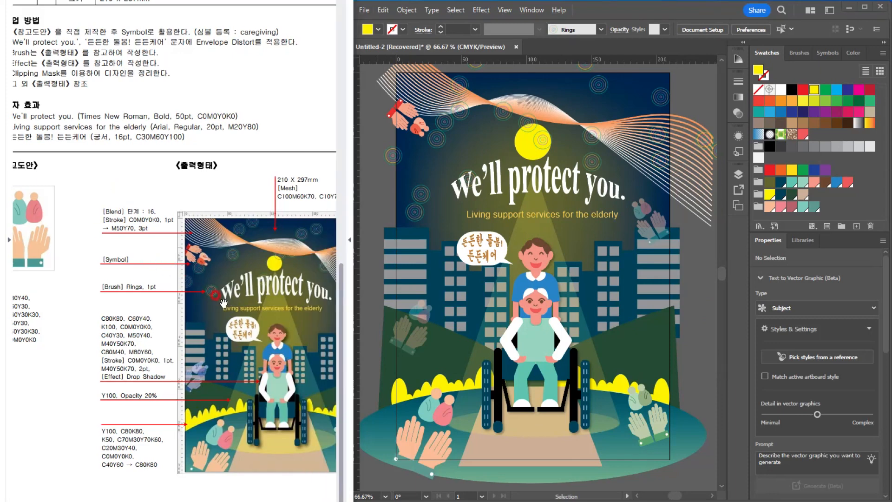
{"action": "scroll", "coordinate": [223, 304], "scroll_direction": "down", "scroll_amount": 3}
{"action": "left_click", "coordinate": [598, 400]}
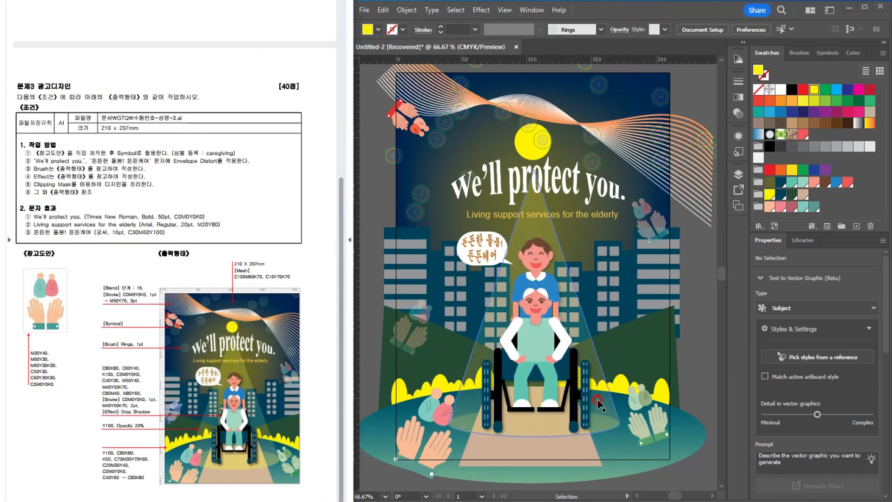
{"action": "left_click", "coordinate": [706, 365]}
{"action": "key", "text": "ctrl+a"}
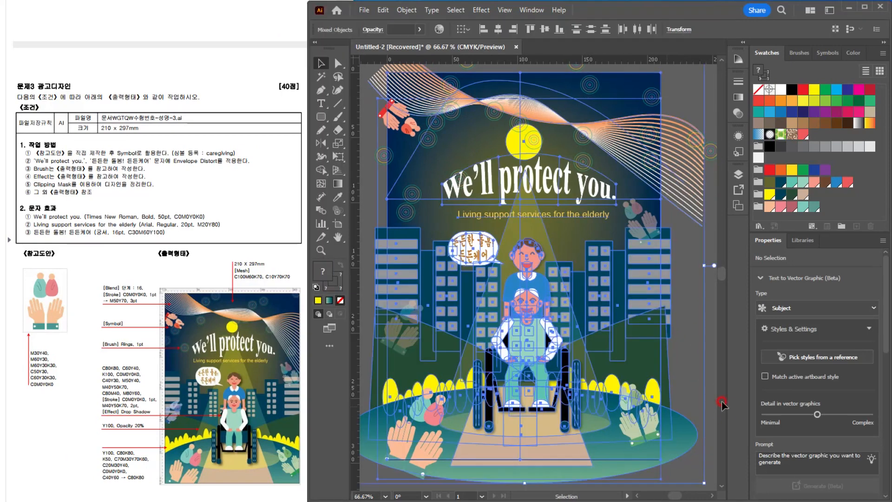
{"action": "key", "text": "ctrl+minus"}
{"action": "left_click", "coordinate": [406, 9]}
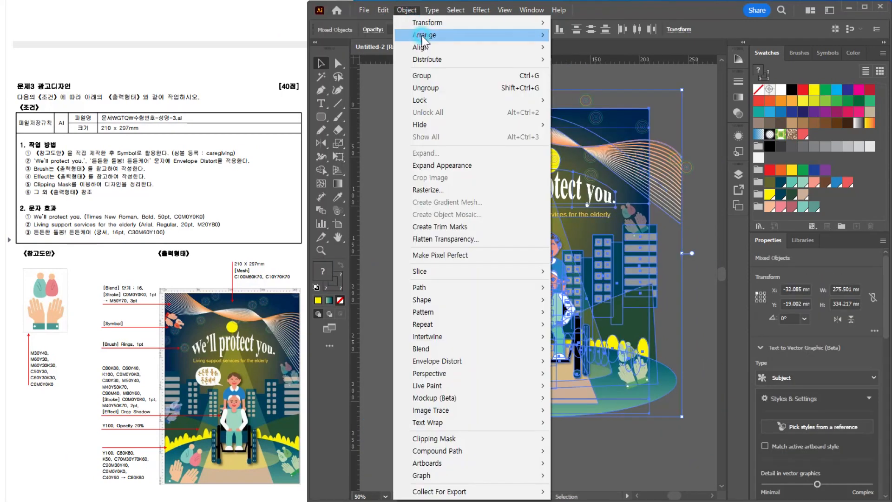
{"action": "left_click", "coordinate": [601, 76]}
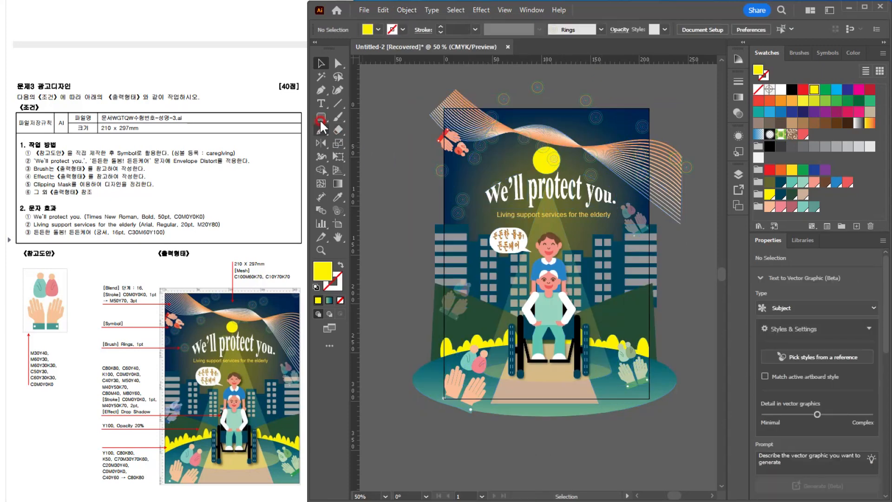
Step: Draw a 210 x 297 mm rectangle on top of the artwork and align it with the artboard at X 0, Y 0
{"action": "left_click_drag", "start_coordinate": [320, 120], "coordinate": [350, 115]}
{"action": "left_click", "coordinate": [412, 232]}
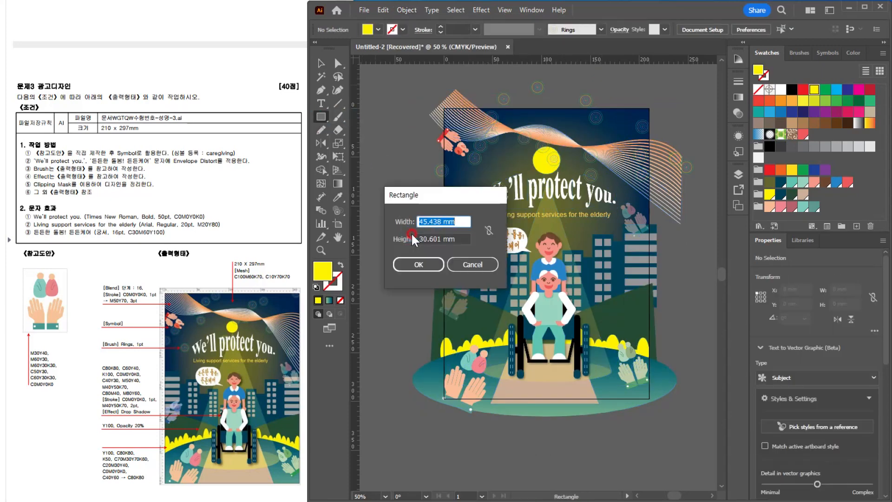
{"action": "type", "text": "210"}
{"action": "key", "text": "Tab"}
{"action": "type", "text": "297"}
{"action": "key", "text": "Return"}
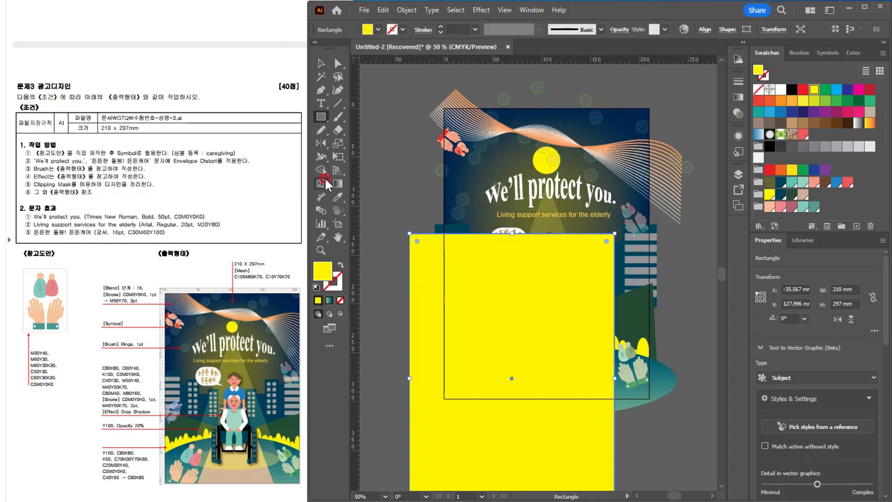
{"action": "key", "text": "v"}
{"action": "left_click_drag", "start_coordinate": [420, 277], "coordinate": [453, 150]}
Step: Make a clipping mask from all the artwork, using the 210 x 297 mm rectangle to crop the poster to the artboard
{"action": "left_click", "coordinate": [673, 436]}
{"action": "key", "text": "ctrl+a"}
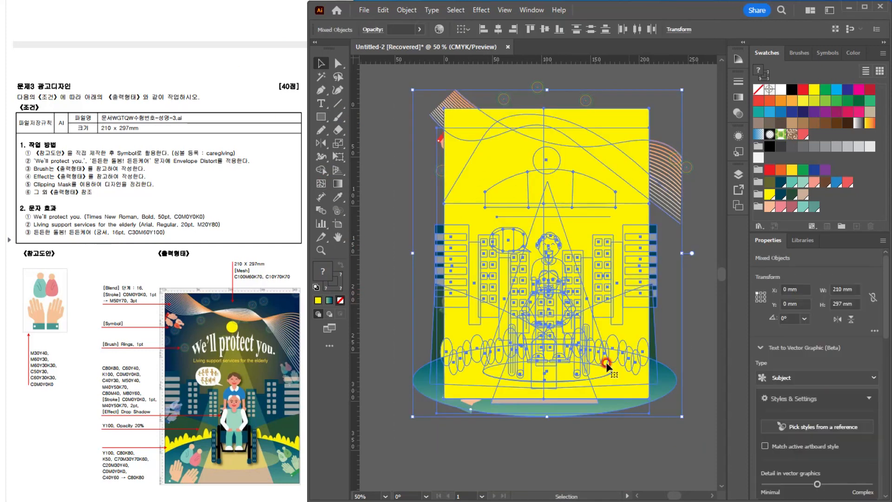
{"action": "right_click", "coordinate": [524, 160]}
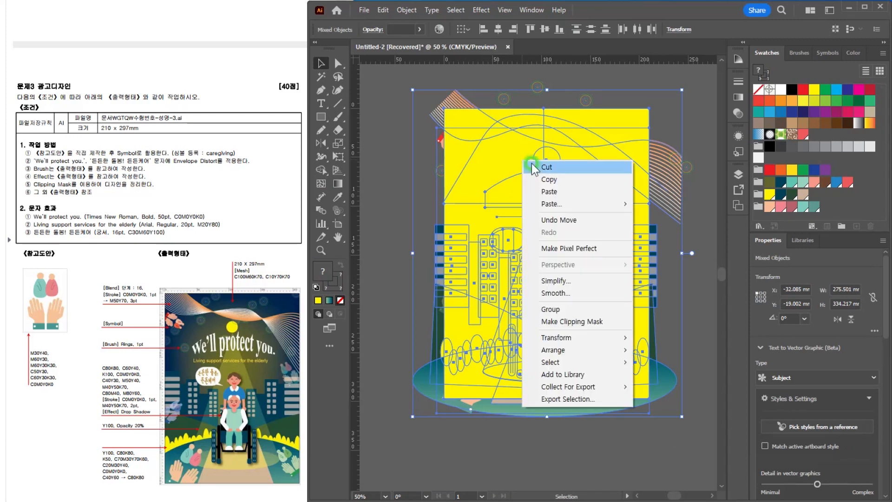
{"action": "left_click", "coordinate": [586, 321]}
{"action": "left_click", "coordinate": [690, 354]}
{"action": "scroll", "coordinate": [572, 196], "scroll_direction": "up", "scroll_amount": 1}
{"action": "left_click_drag", "start_coordinate": [562, 266], "coordinate": [554, 279]}
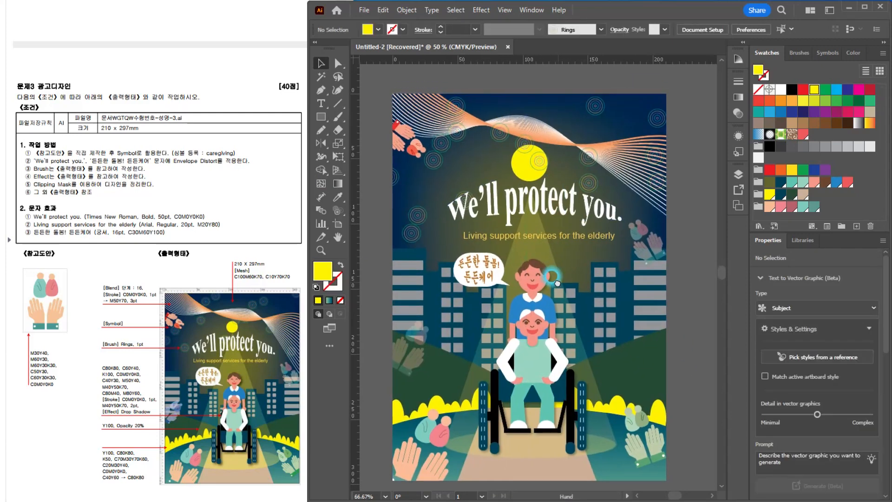
{"action": "left_click", "coordinate": [690, 342]}
{"action": "left_click", "coordinate": [689, 343]}
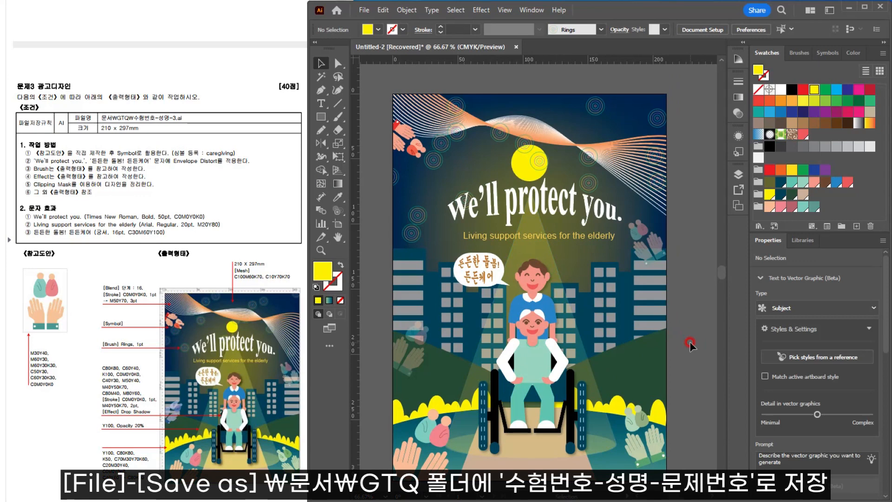